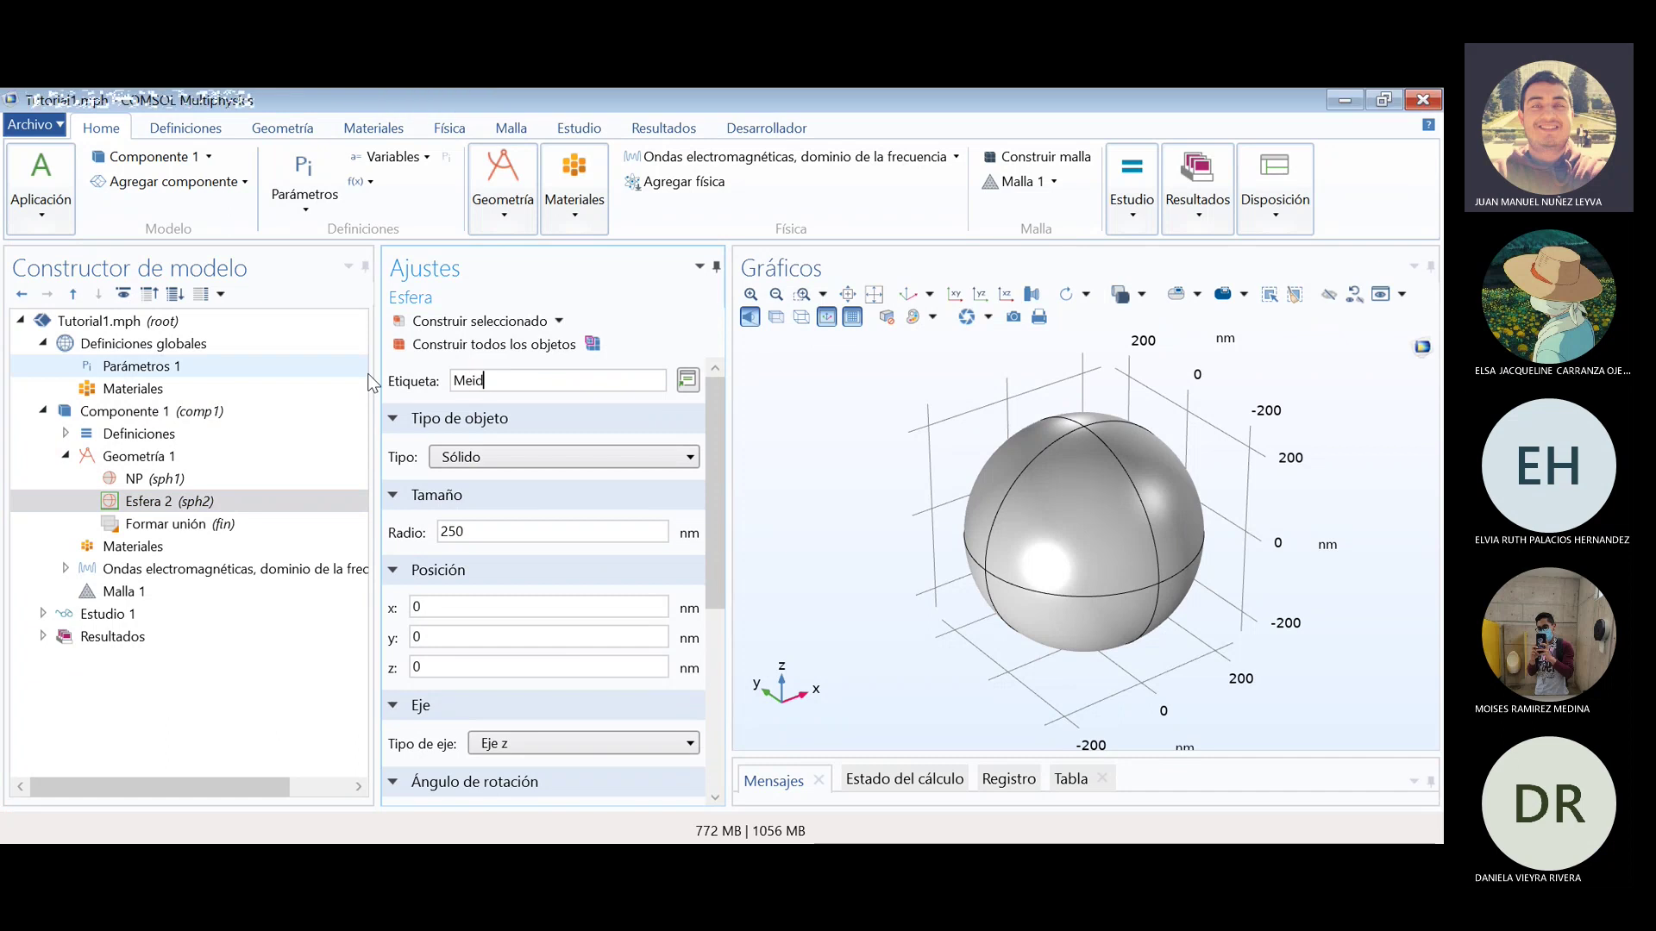
- Label the second sphere "Medio Circundante", keeping its object type and size settings expanded
type("o Ci")
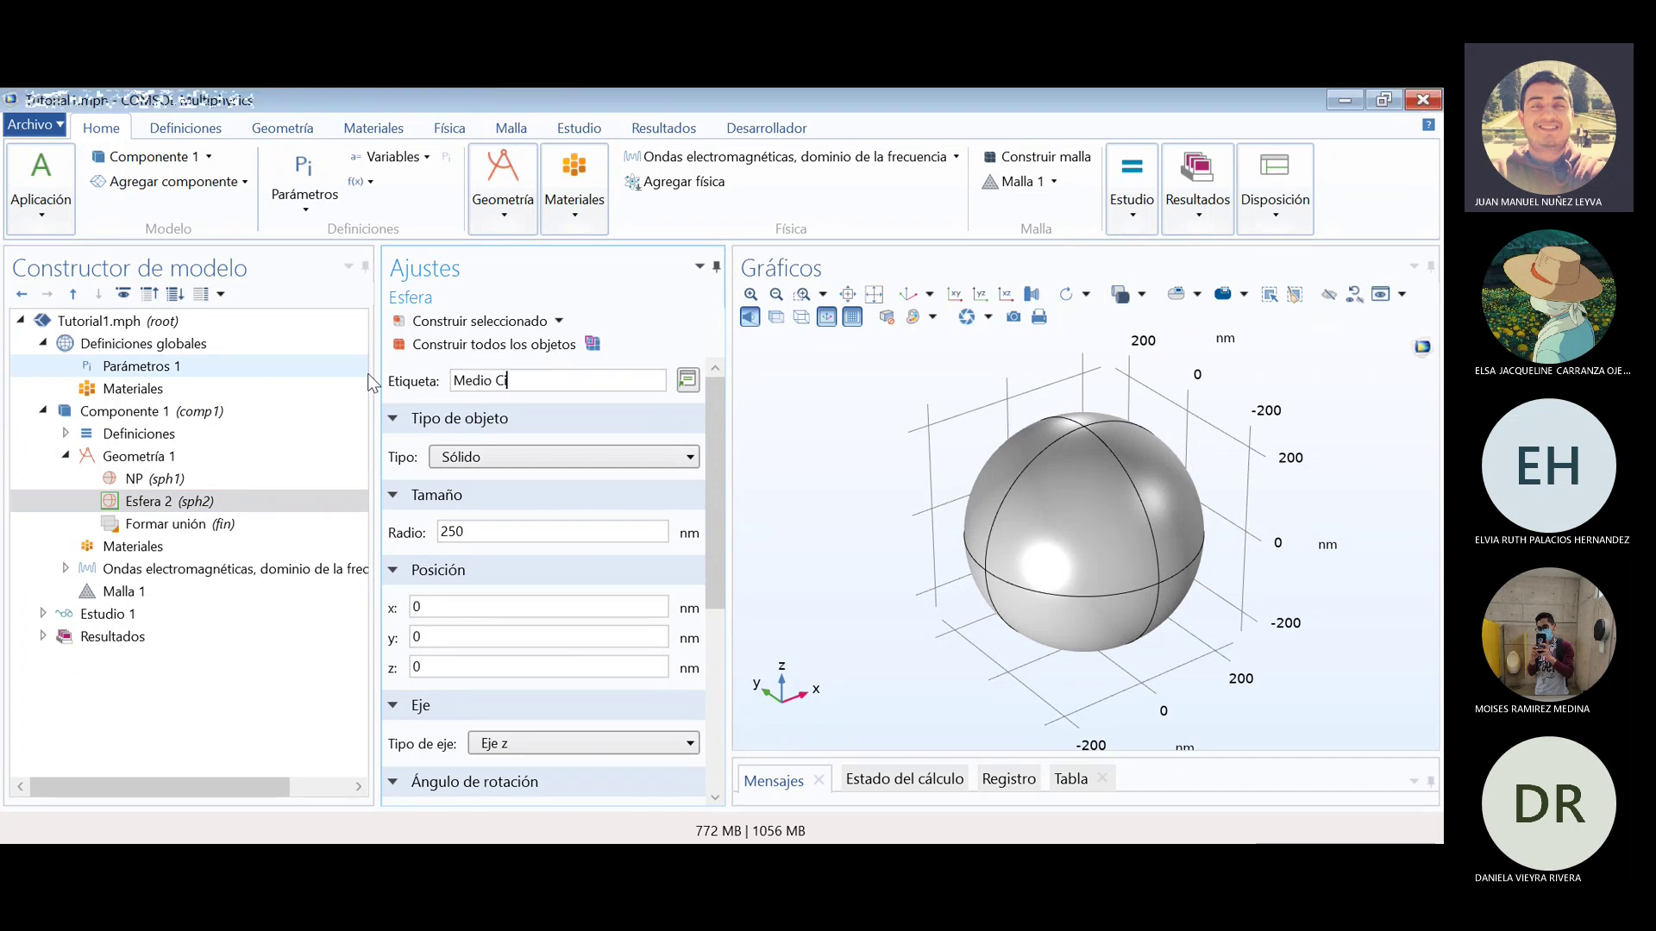
type("rcundante")
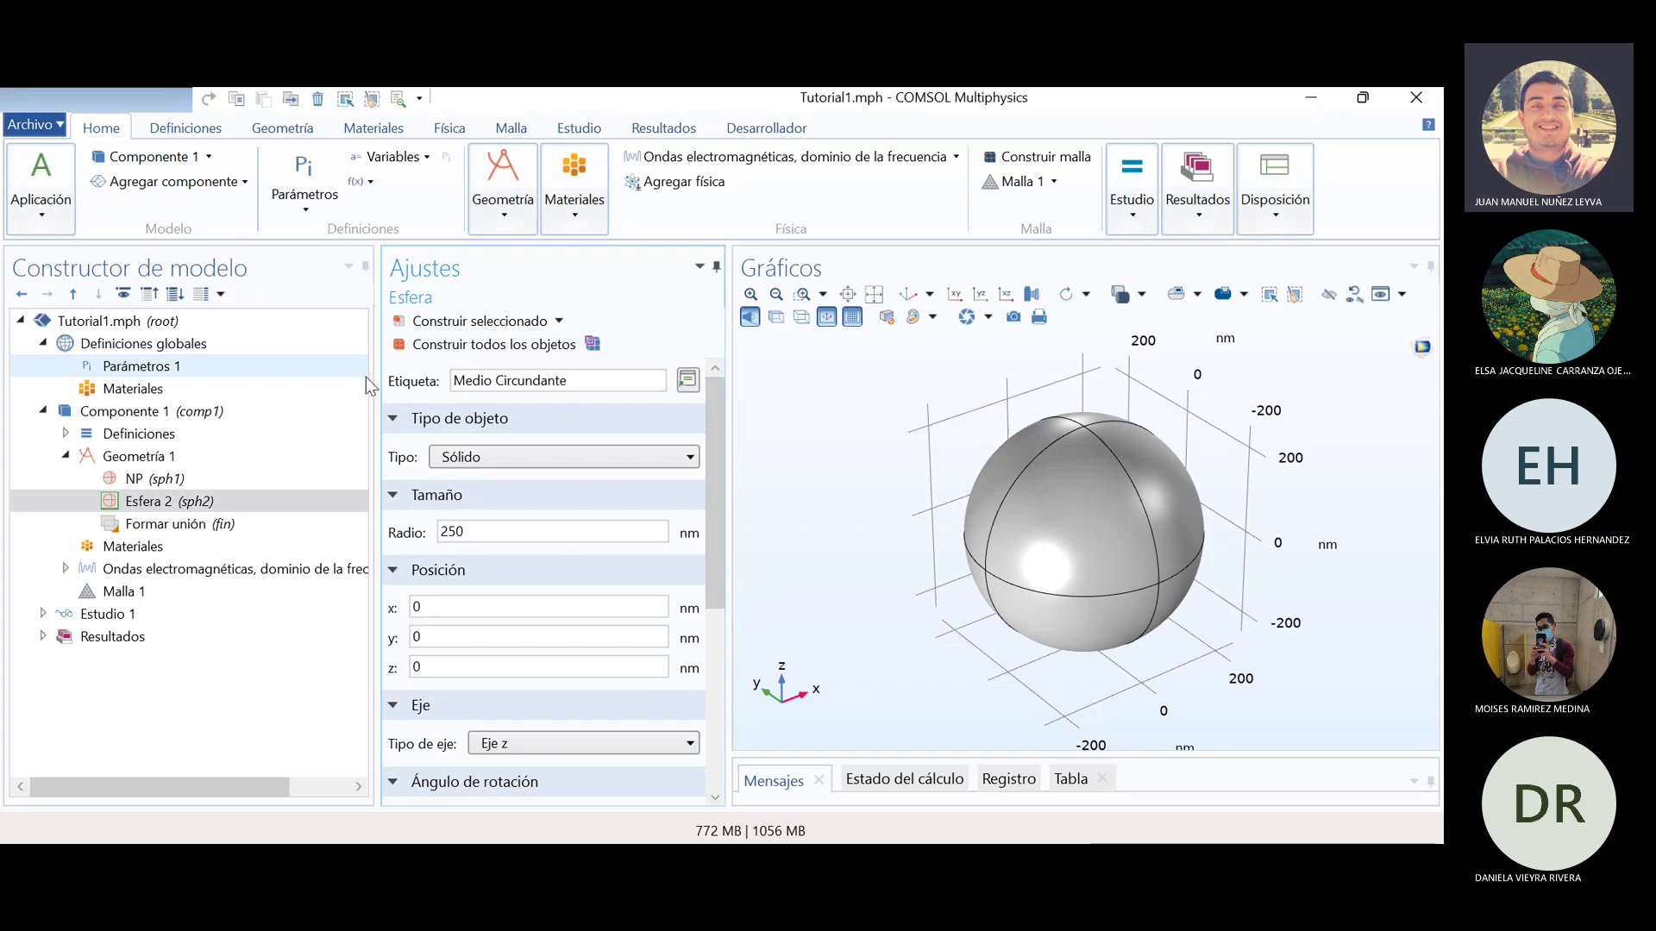
left_click(573, 412)
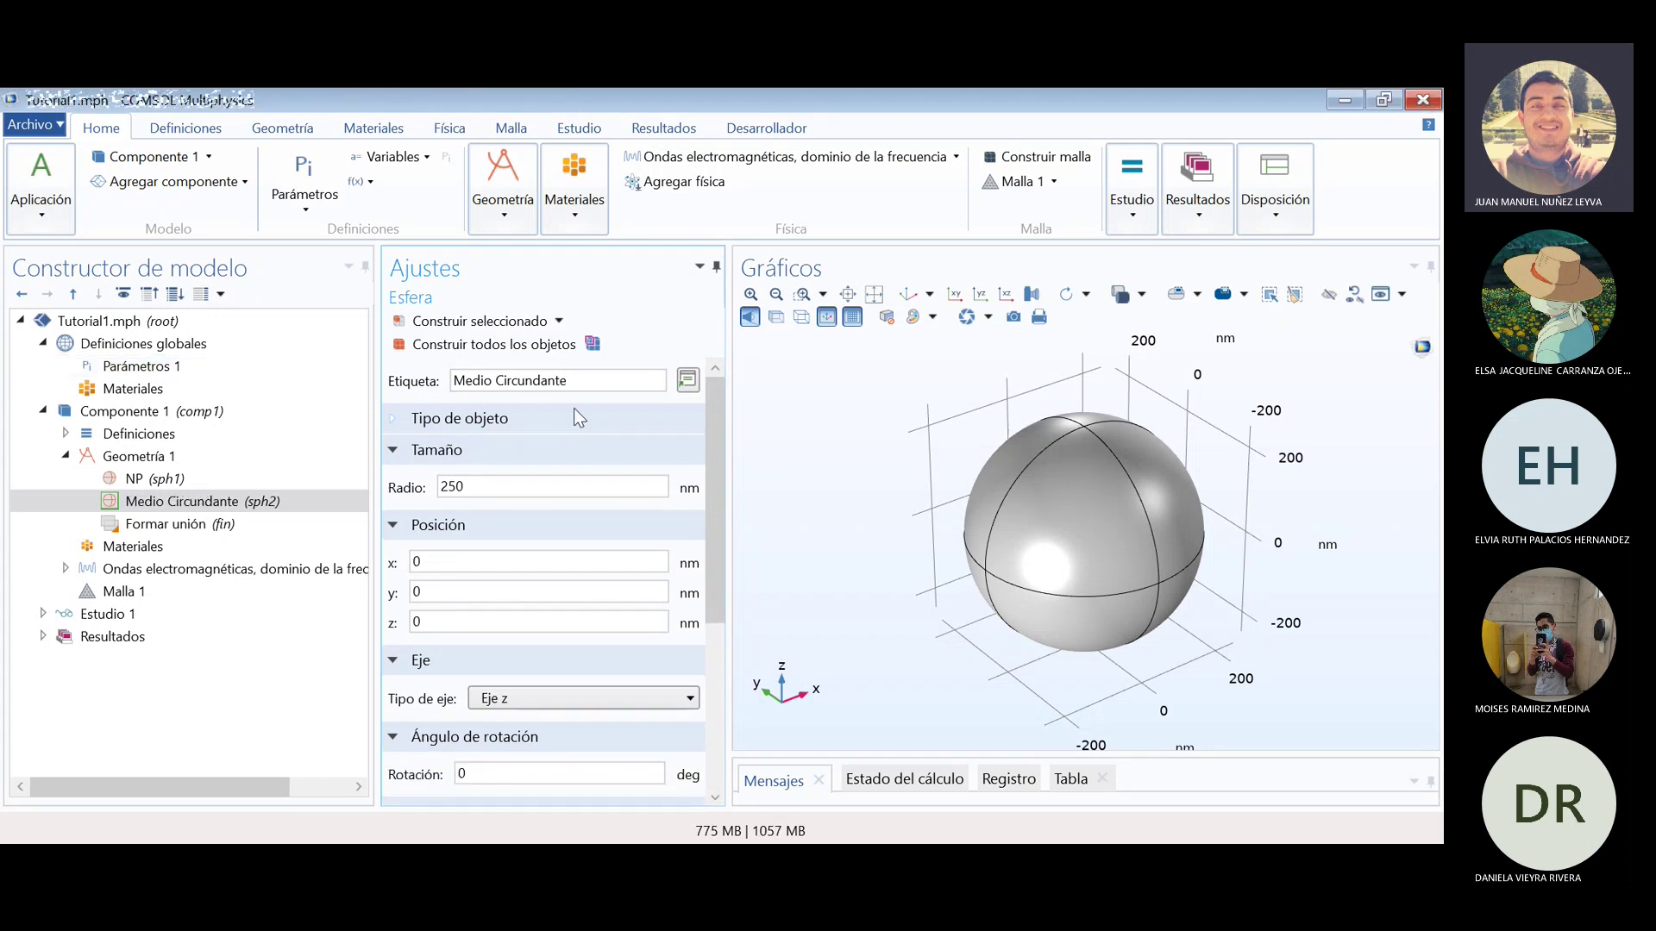
left_click(529, 423)
left_click(478, 499)
left_click(478, 499)
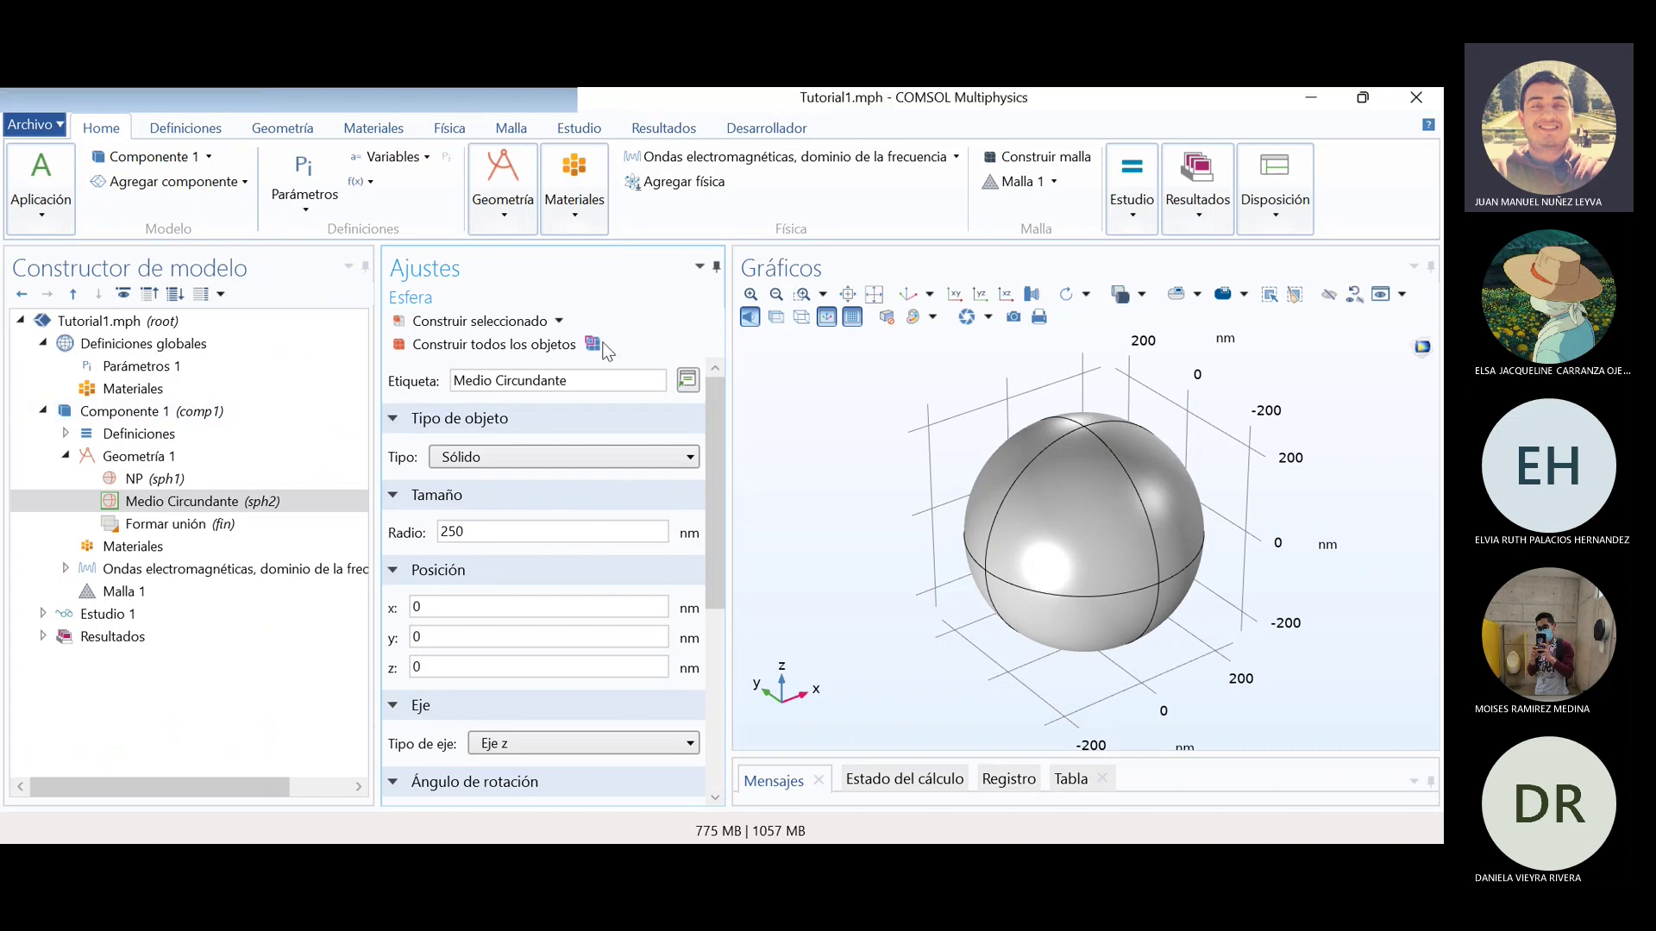
- Make the geometry display transparent to reveal the NP sphere inside the surrounding sphere
left_click(159, 503)
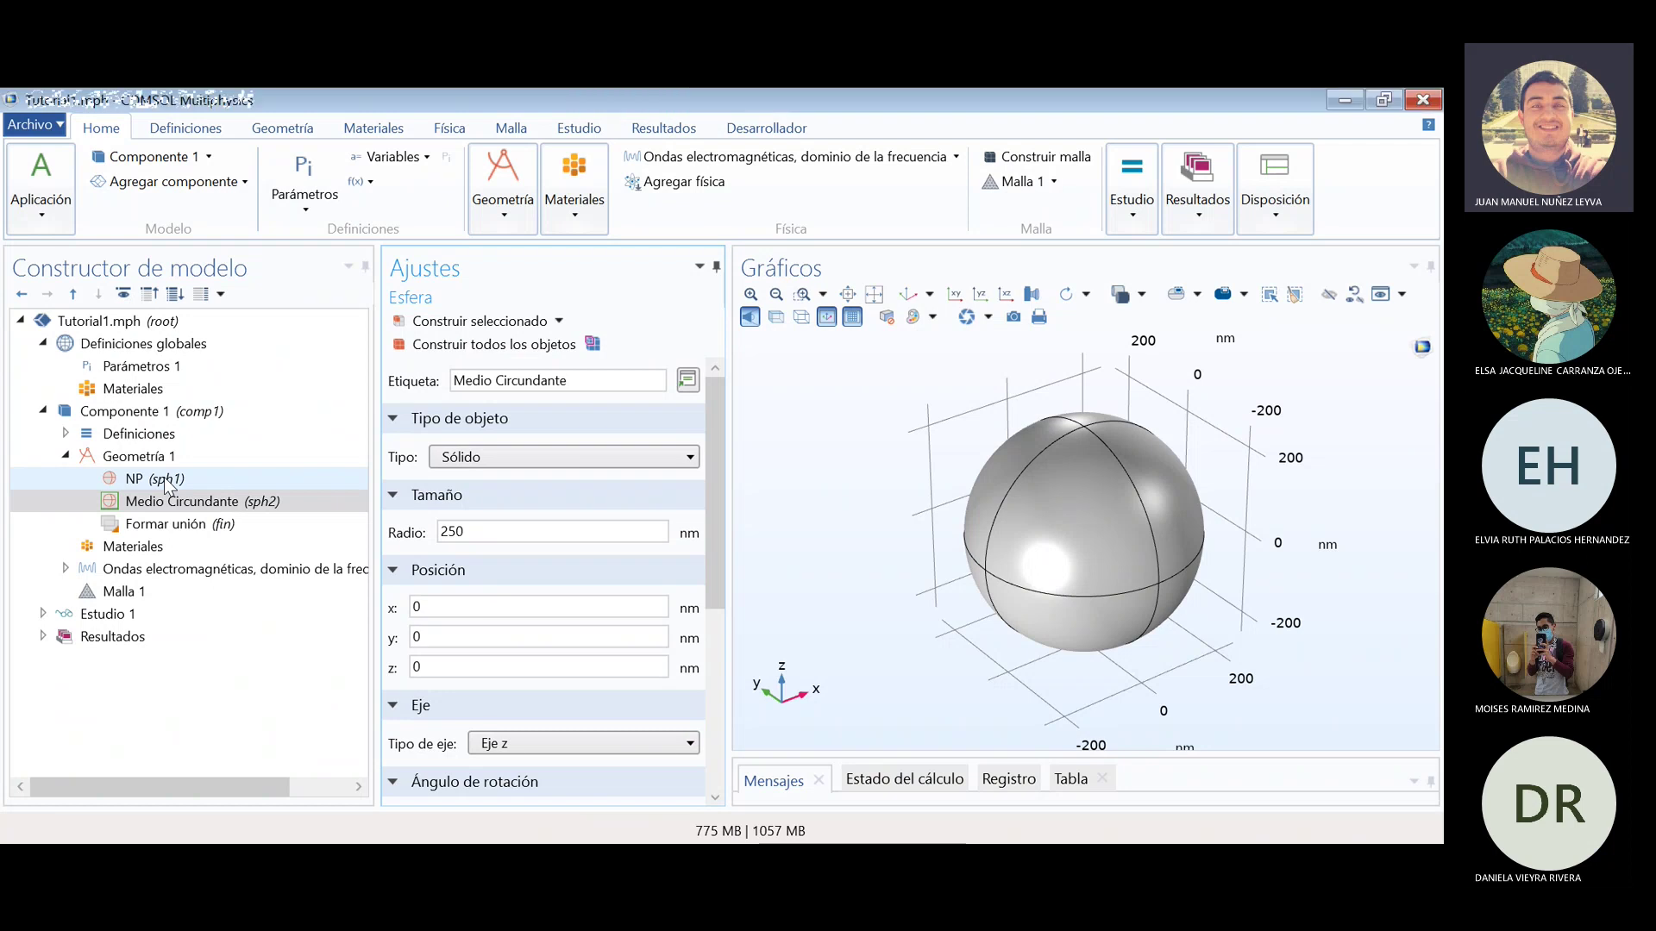
left_click(163, 479)
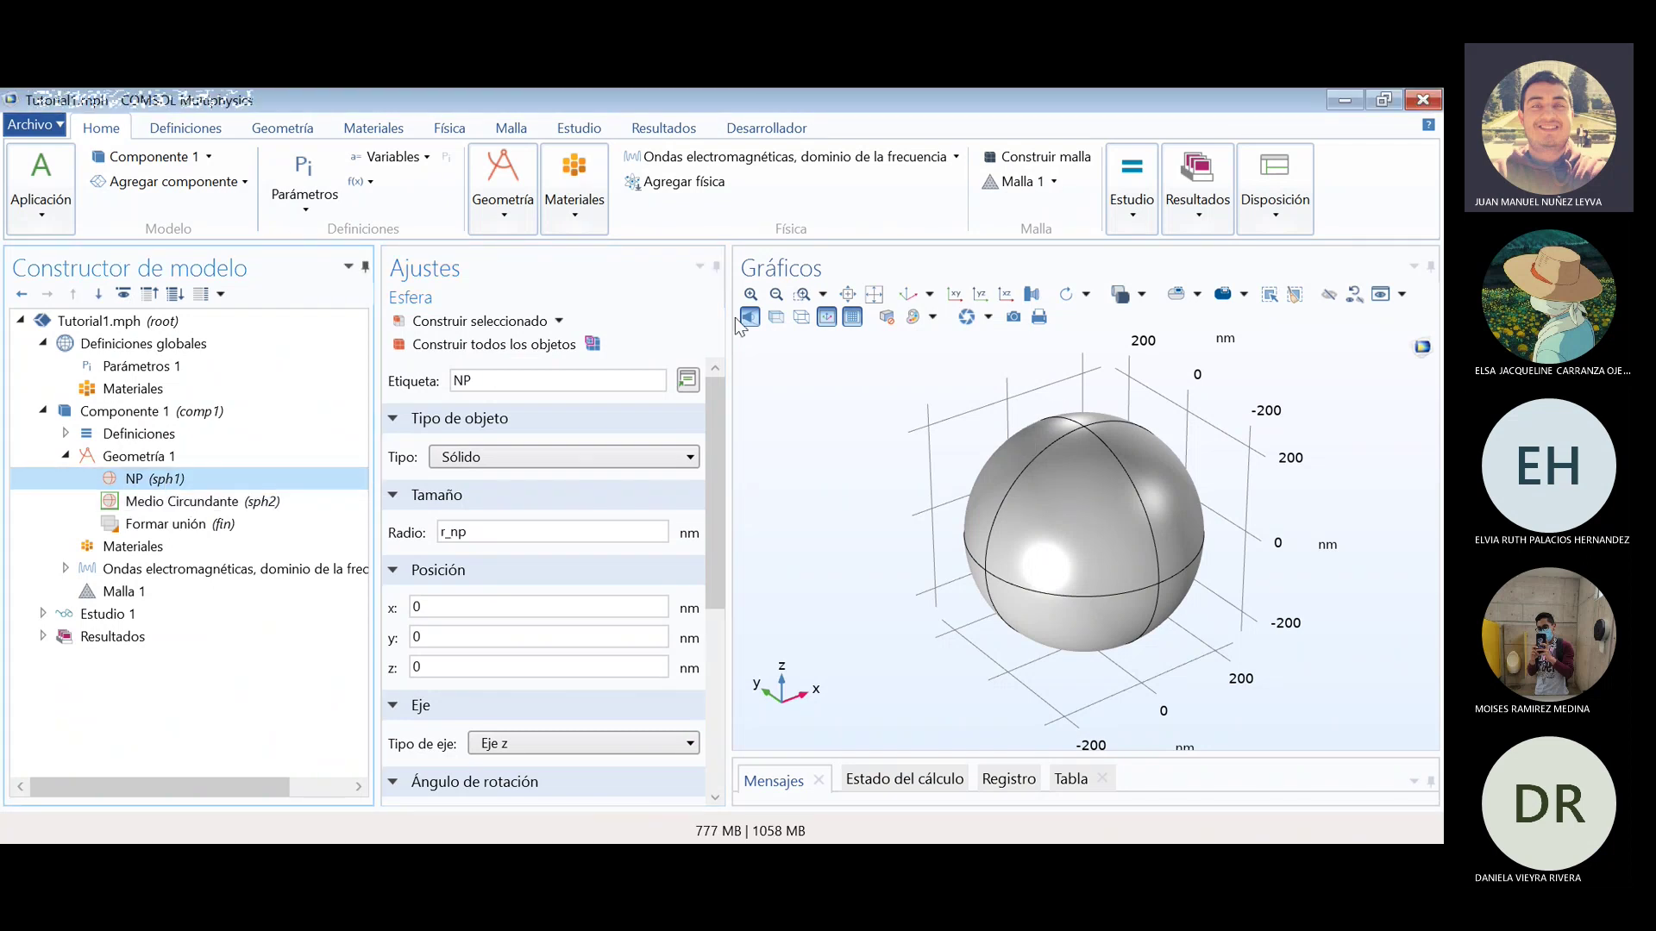
left_click(775, 317)
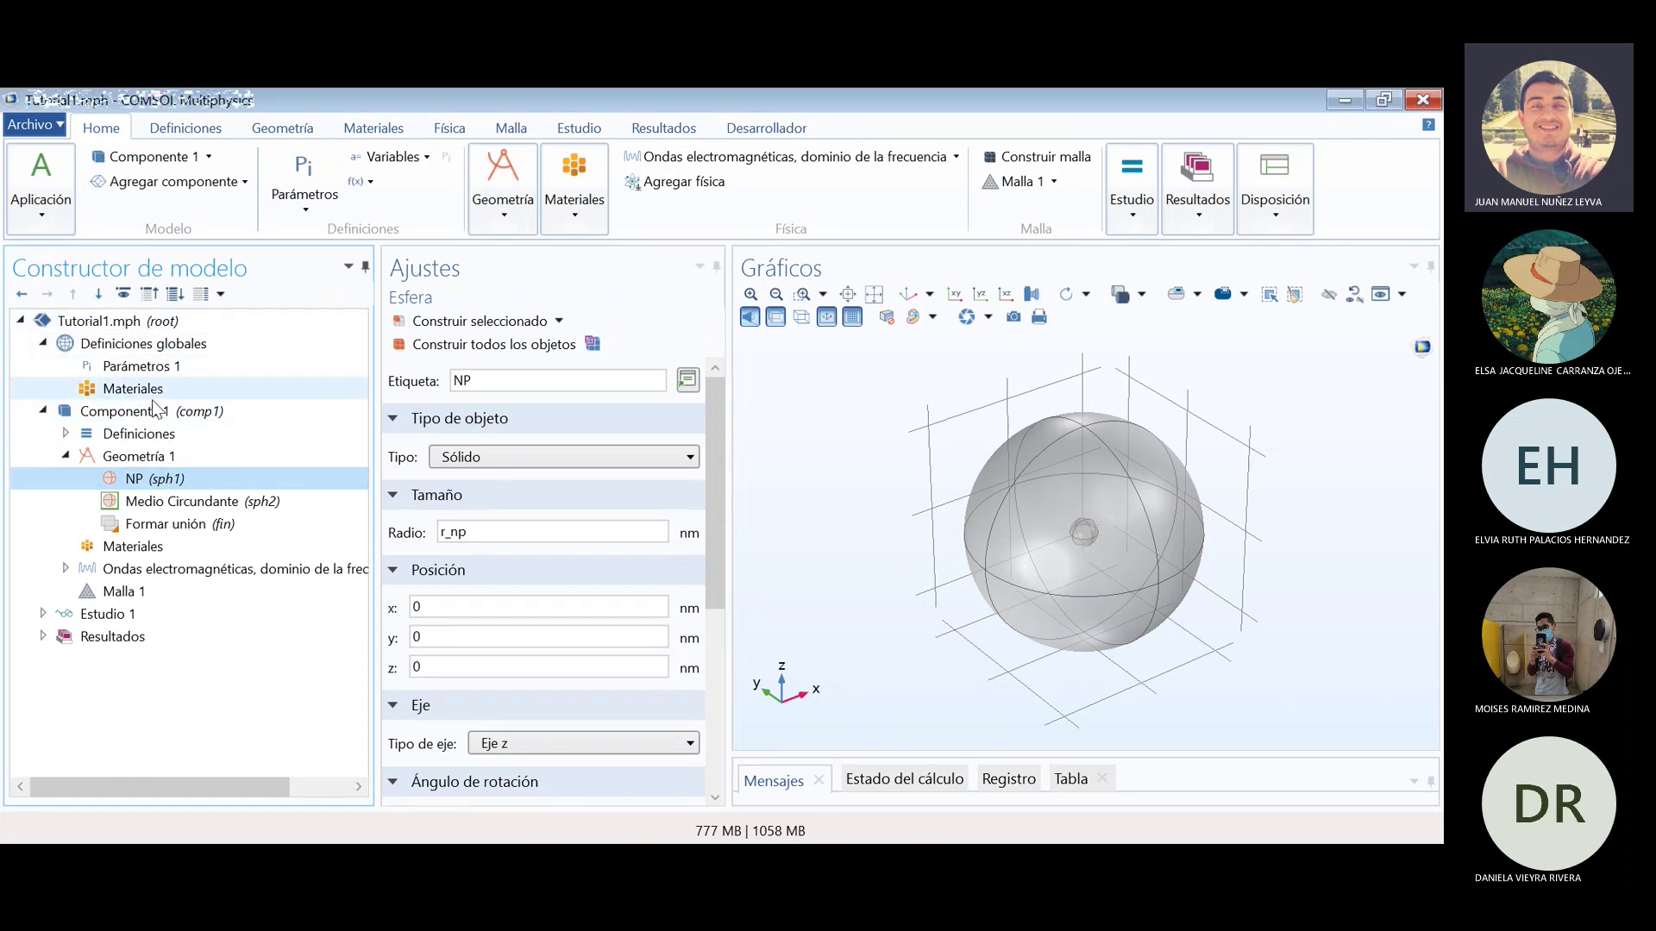
- Add a layer to the Medio Circundante sphere, entering "20 nm" as the thickness of Capa 1
left_click(172, 505)
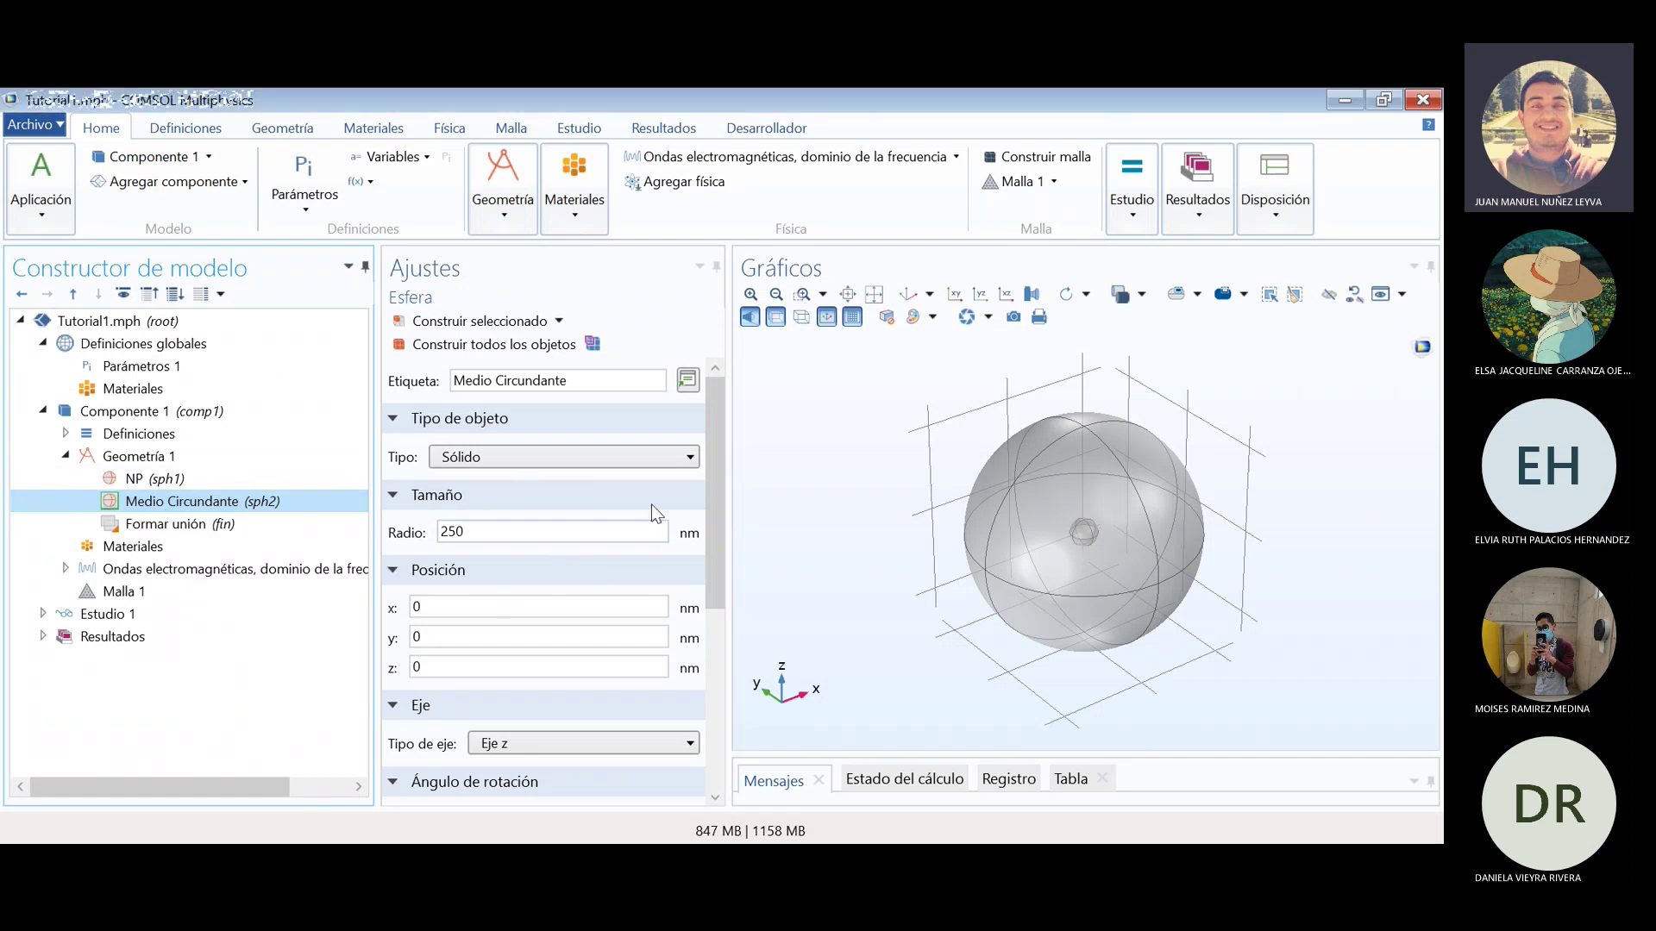
scroll(715, 516, "down", 1)
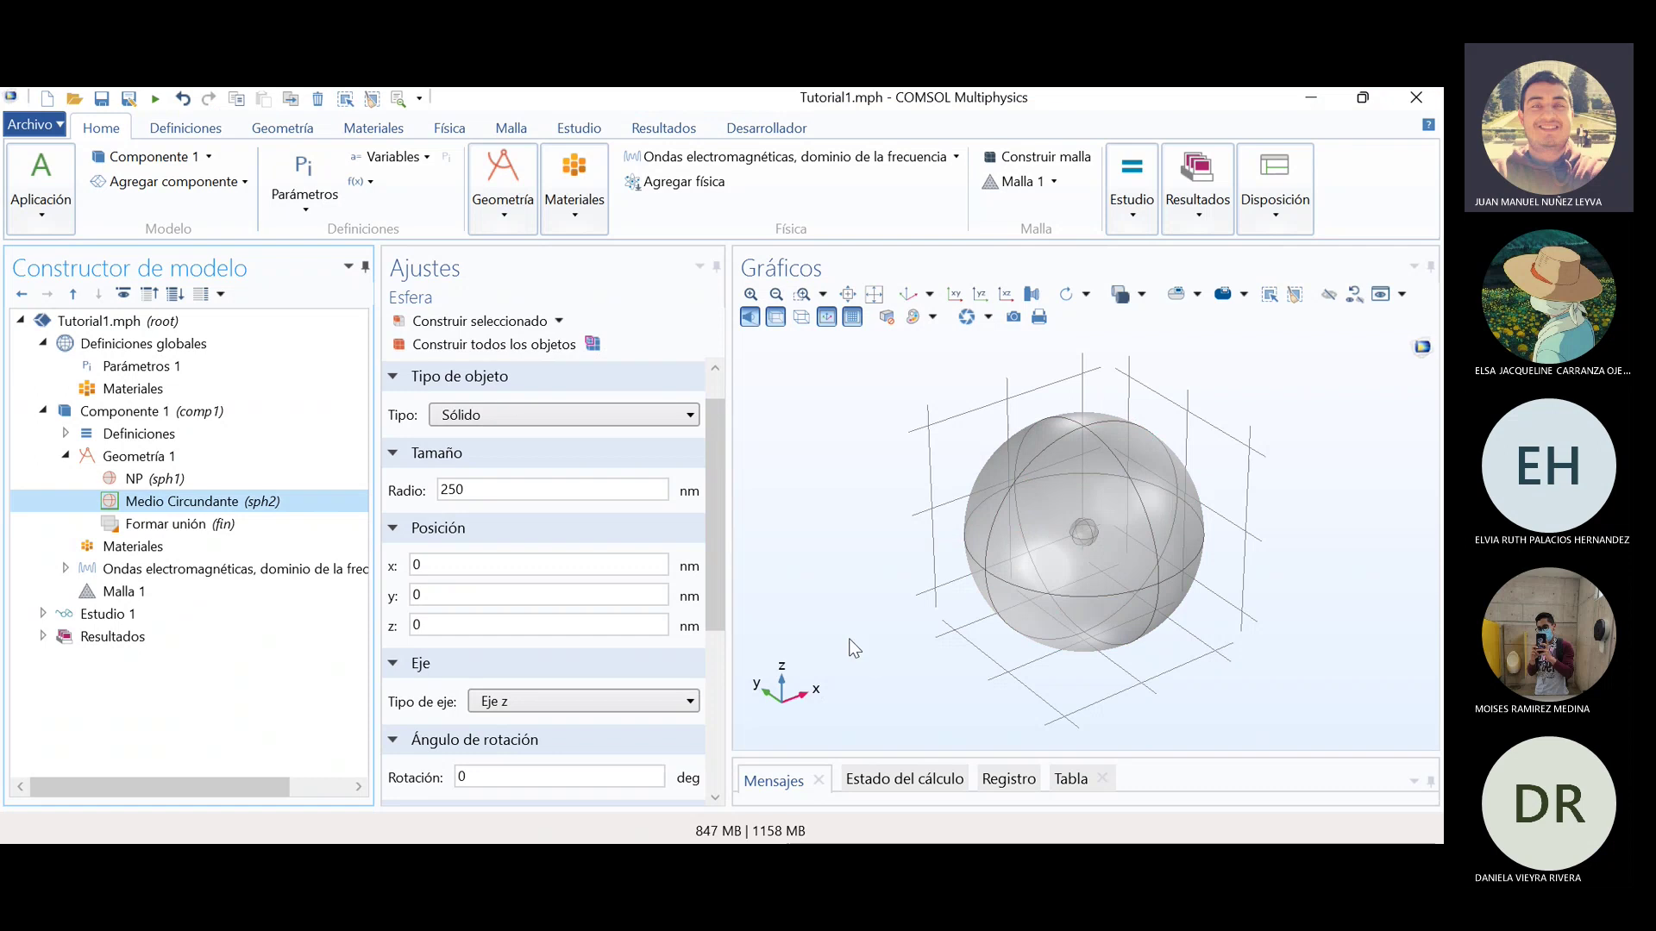
scroll(721, 529, "up", 1)
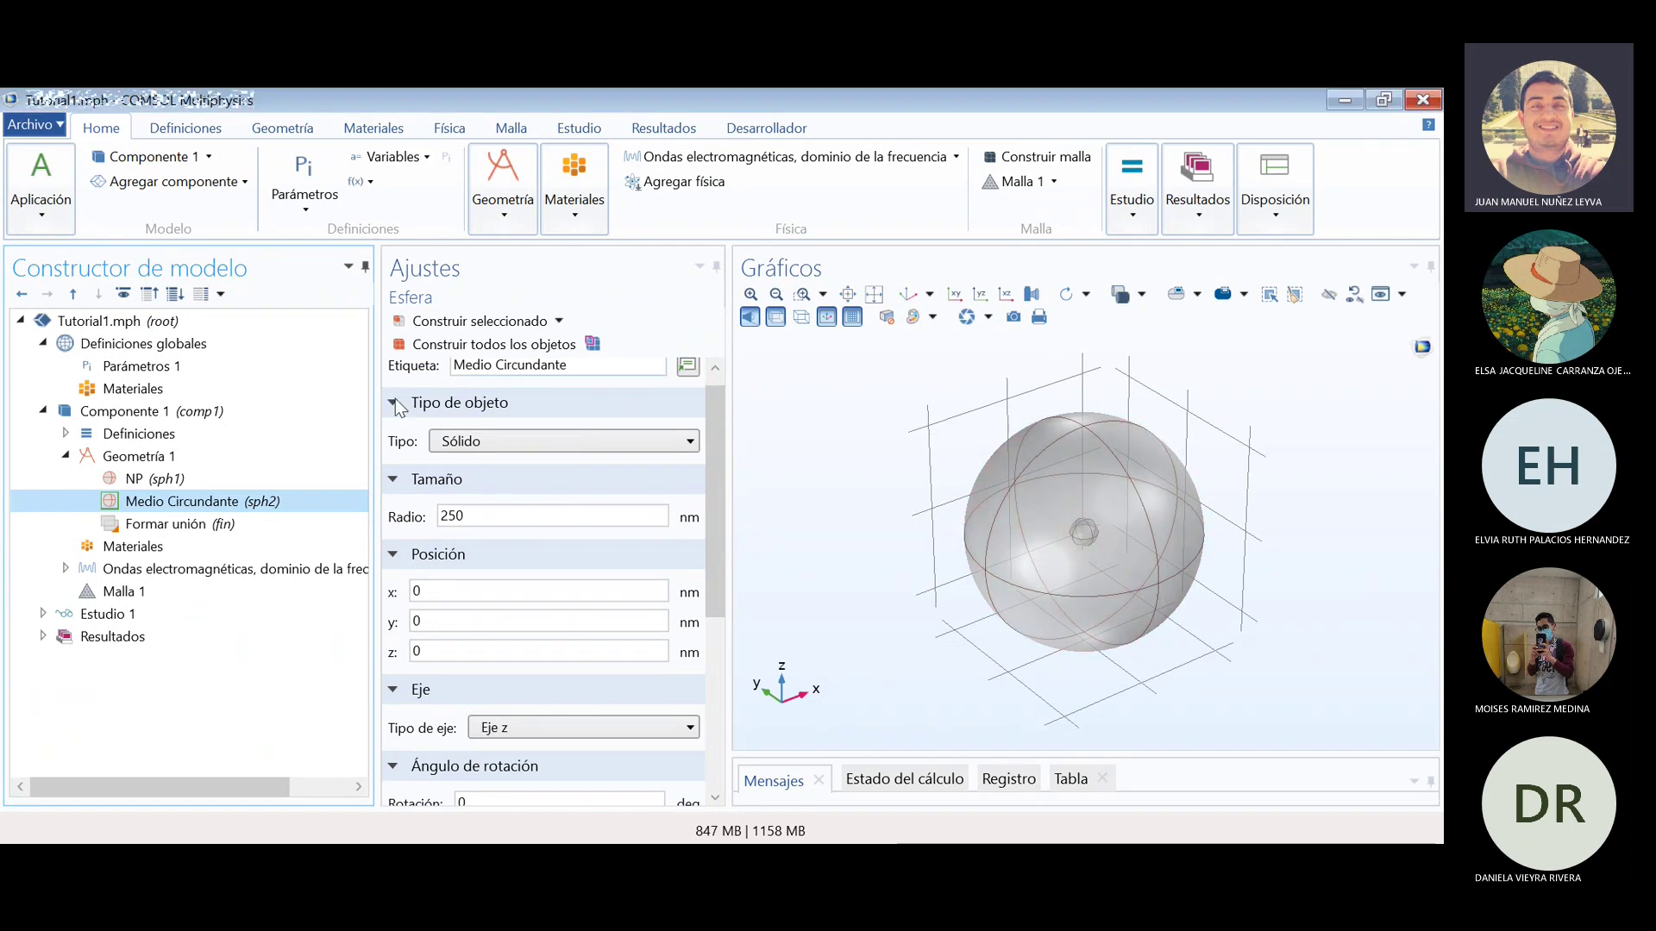
left_click_drag(708, 530, 687, 659)
left_click(531, 670)
scroll(540, 669, "down", 2)
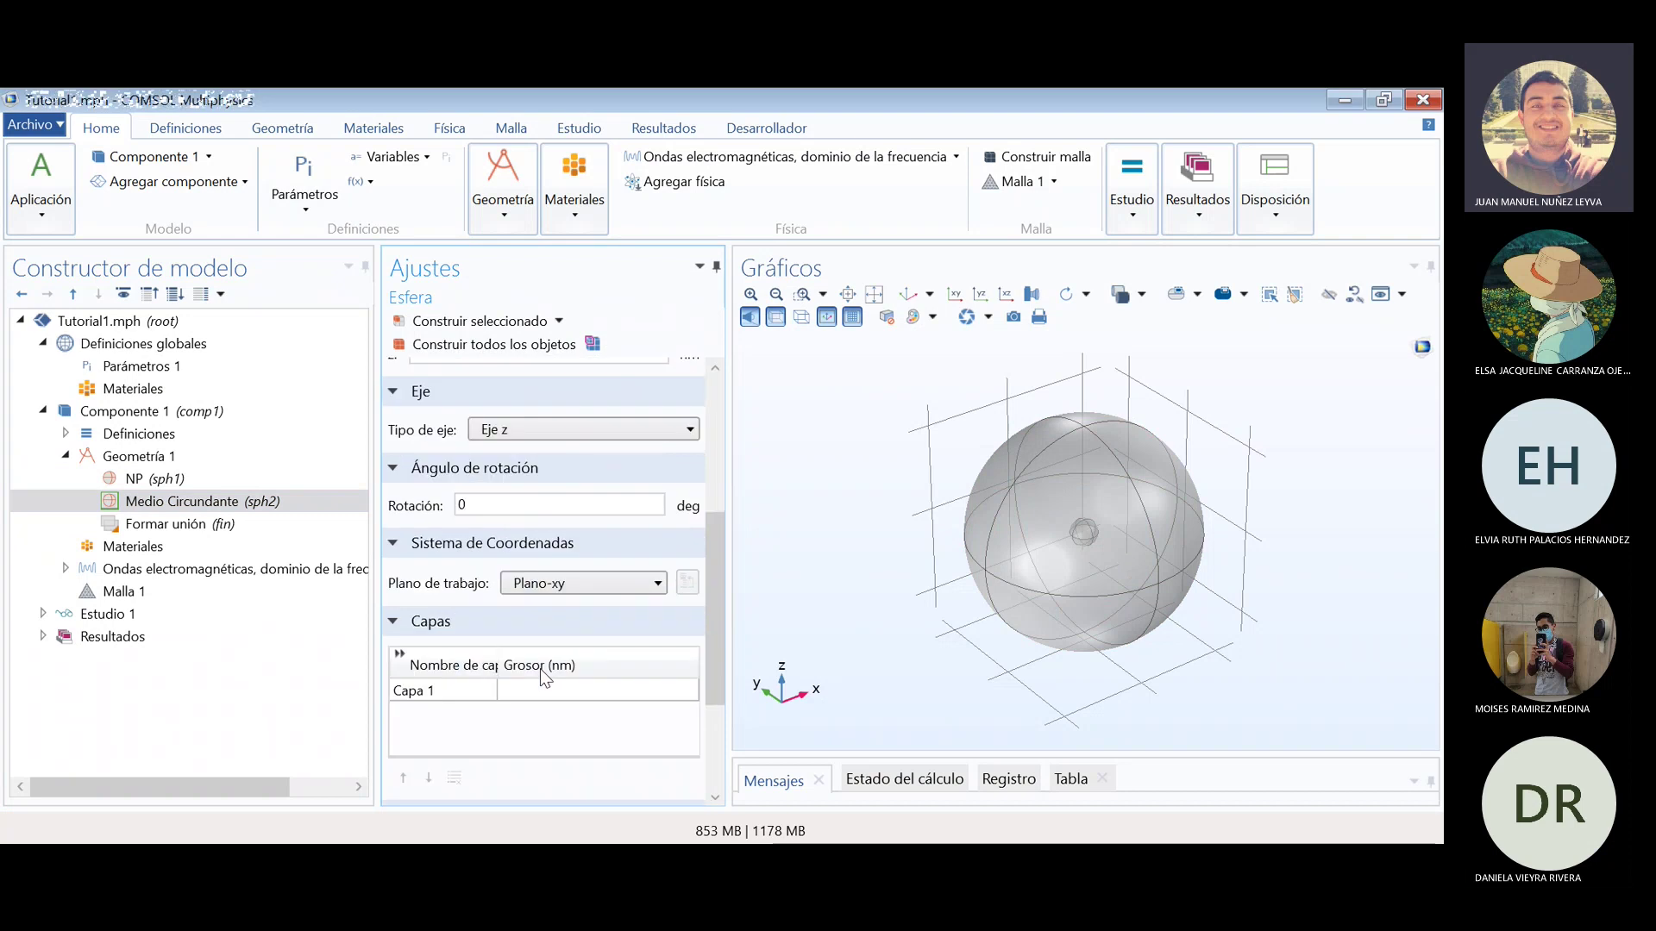
left_click(635, 690)
left_click(633, 689)
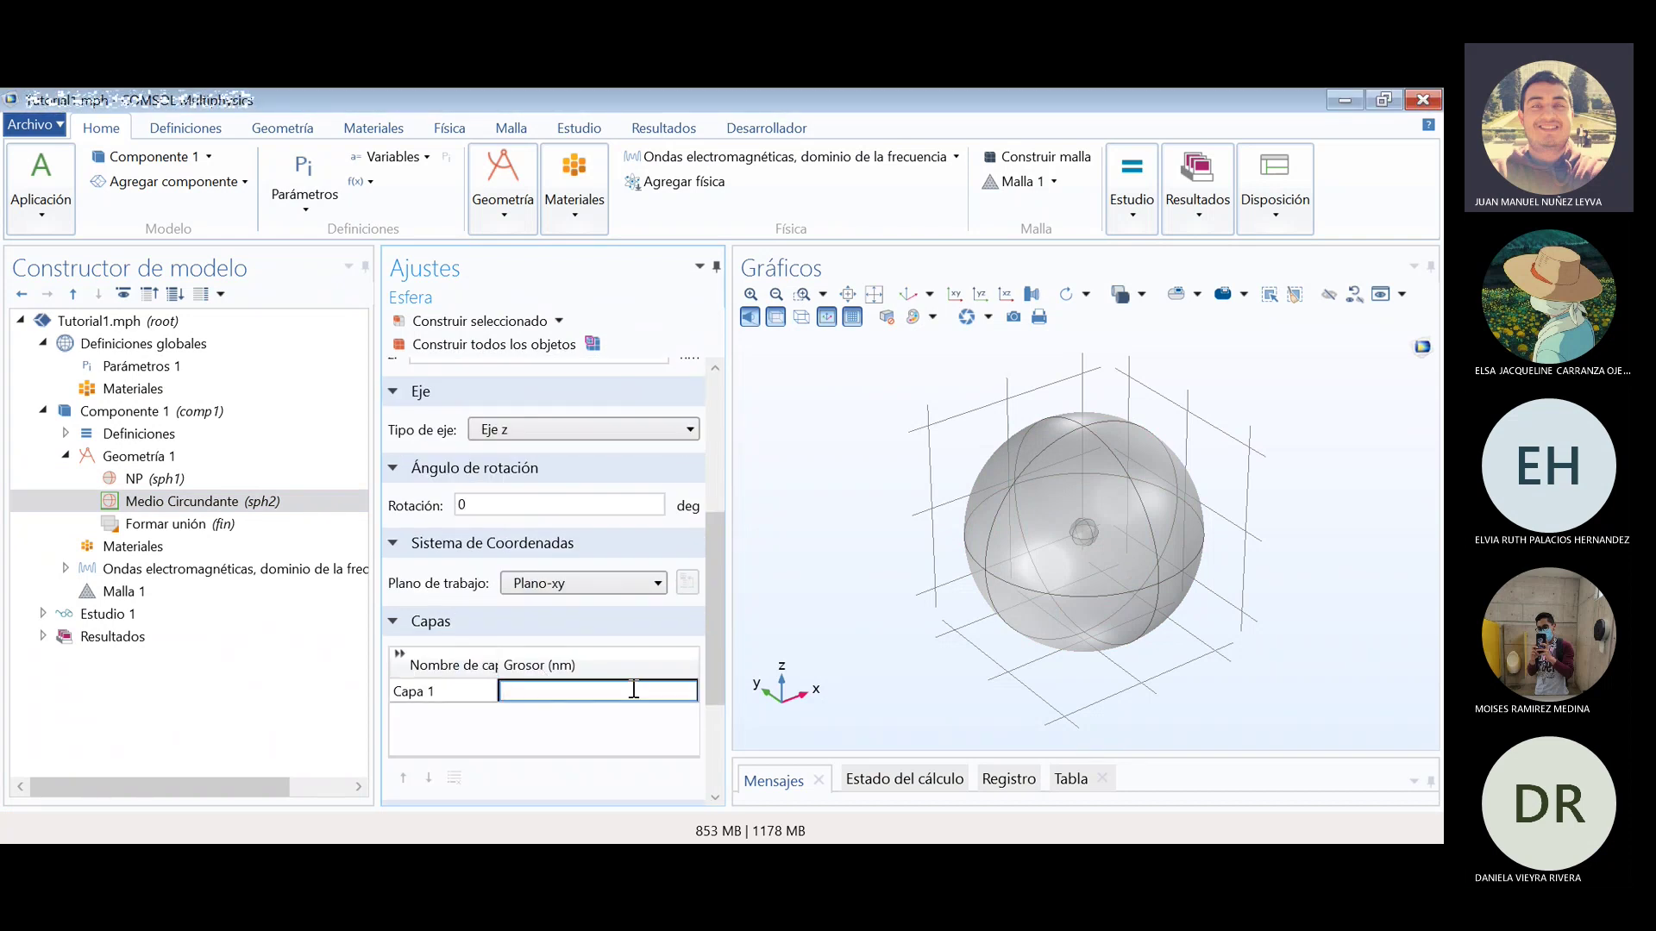
type("20 nm")
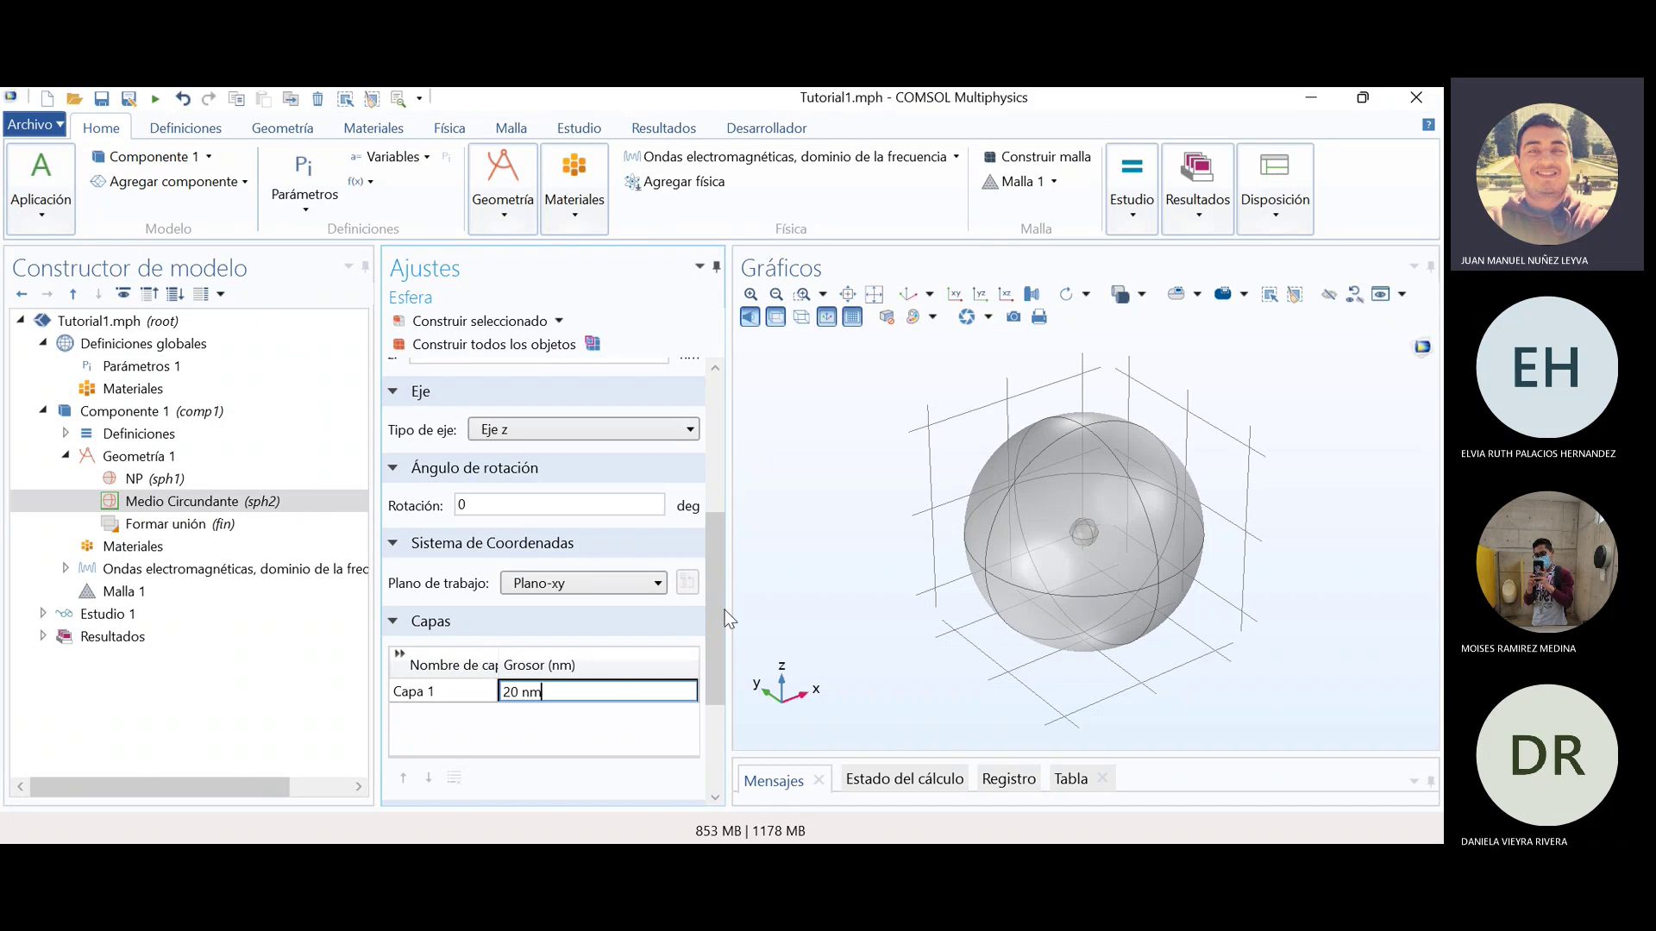
- Review the Medio Circundante sphere's settings and try to build it with the added layer
scroll(717, 630, "down", 2)
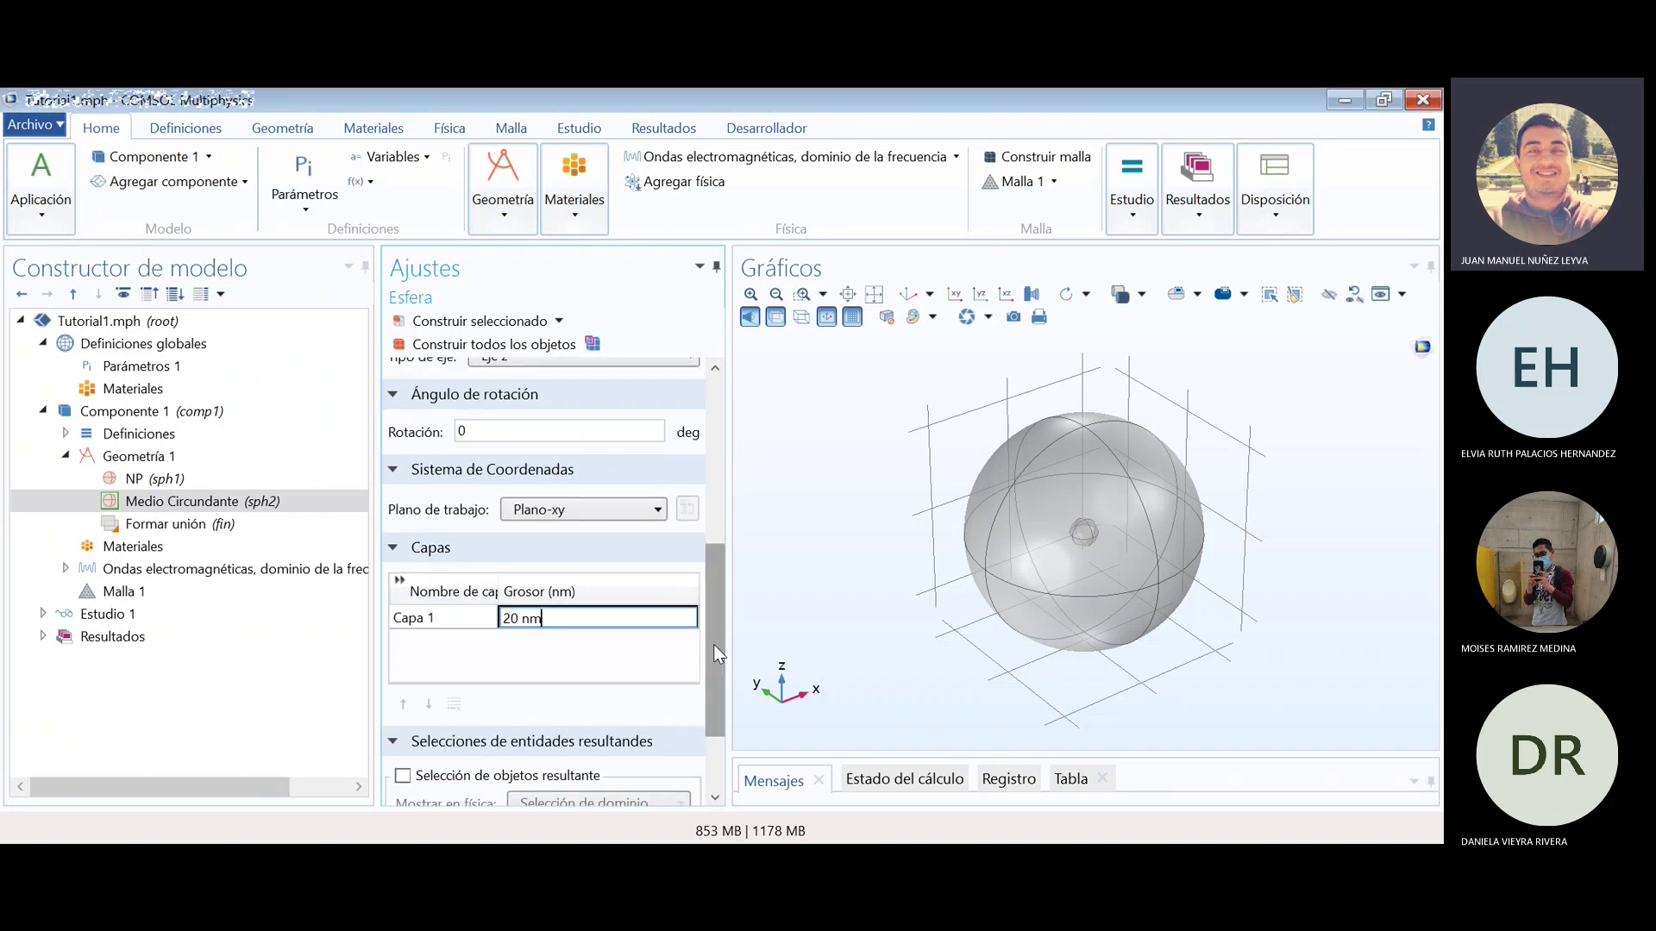
mouse_move(712, 645)
left_mouse_down()
mouse_move(716, 668)
mouse_move(720, 641)
left_mouse_up()
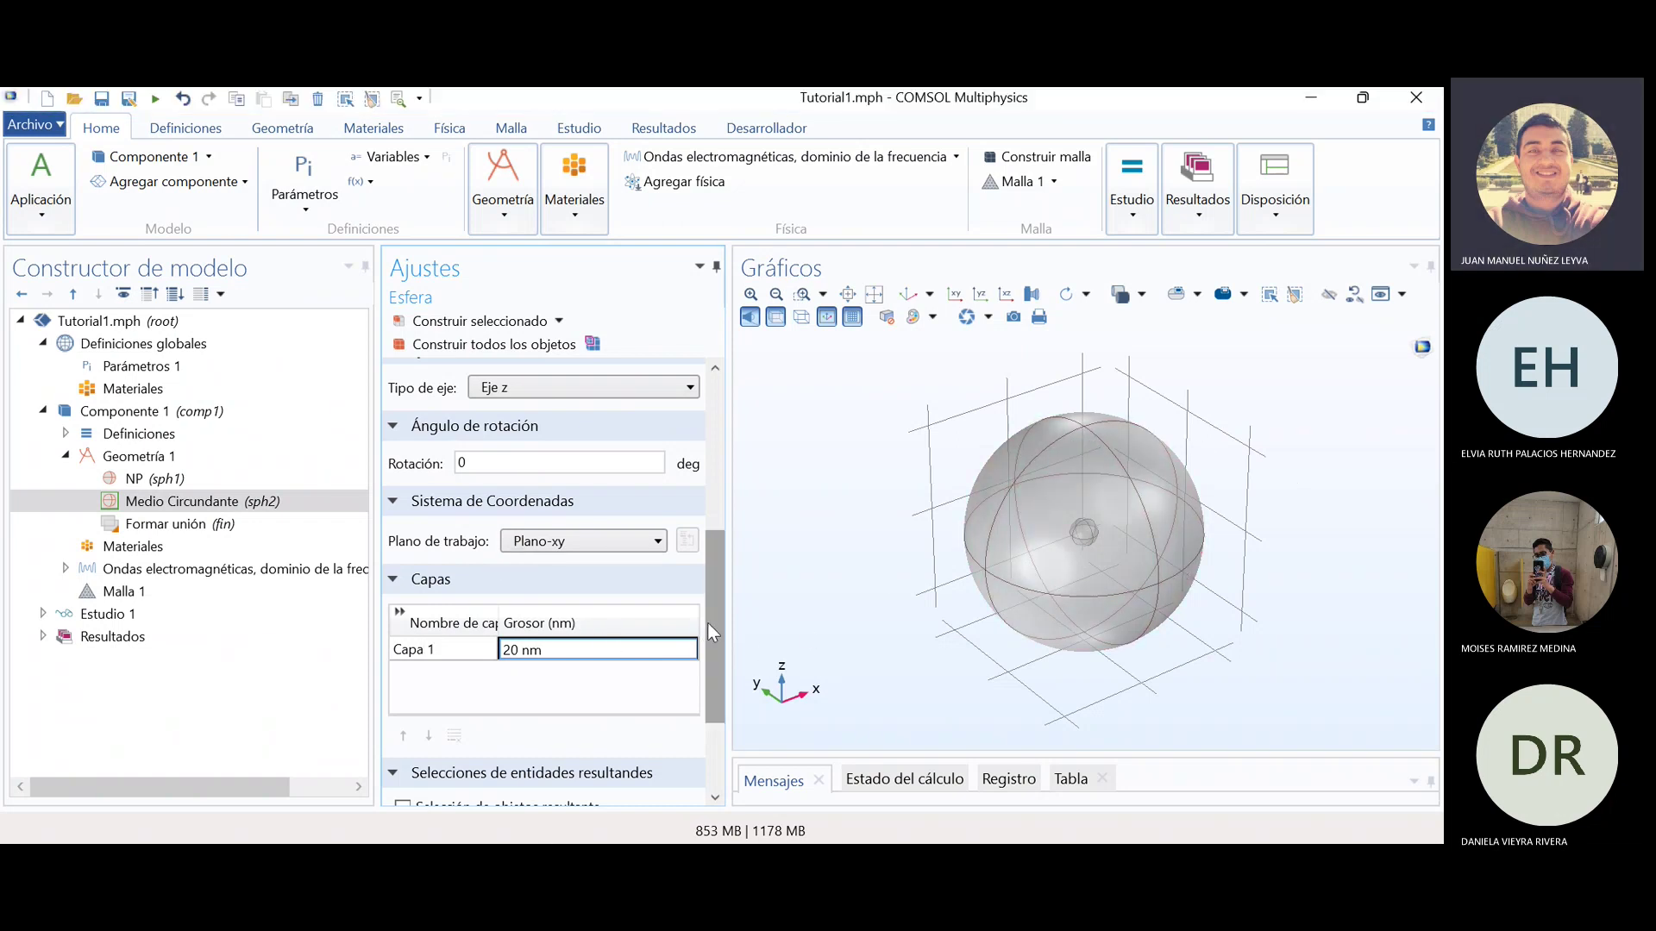
left_click_drag(711, 623, 714, 640)
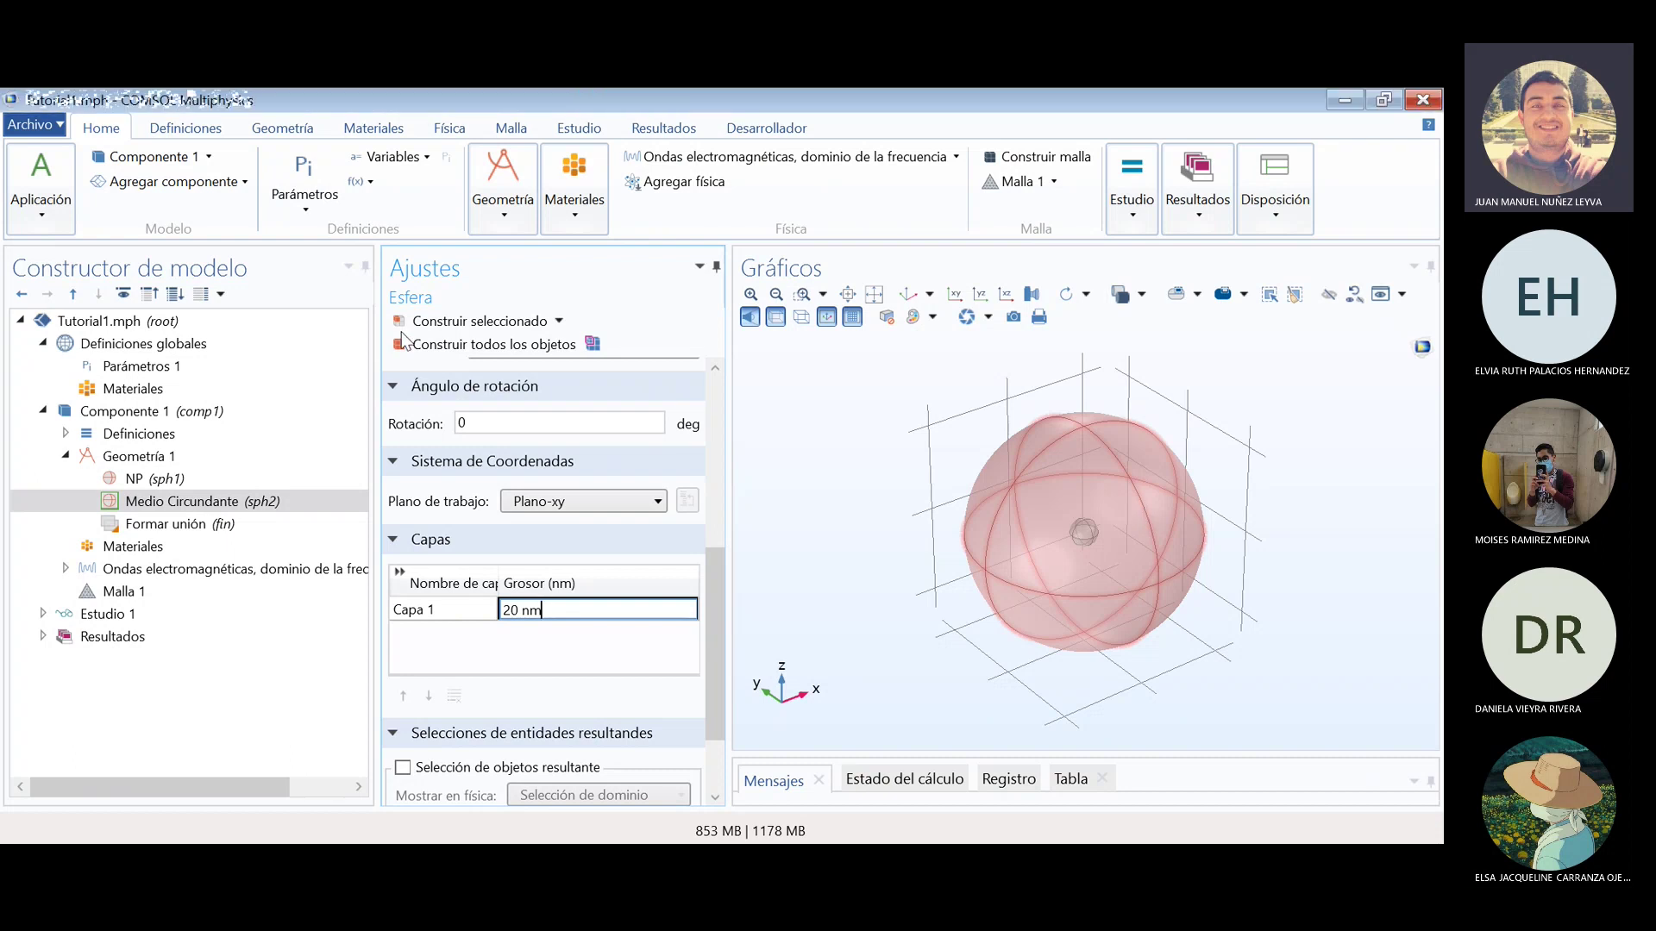
scroll(722, 604, "down", 2)
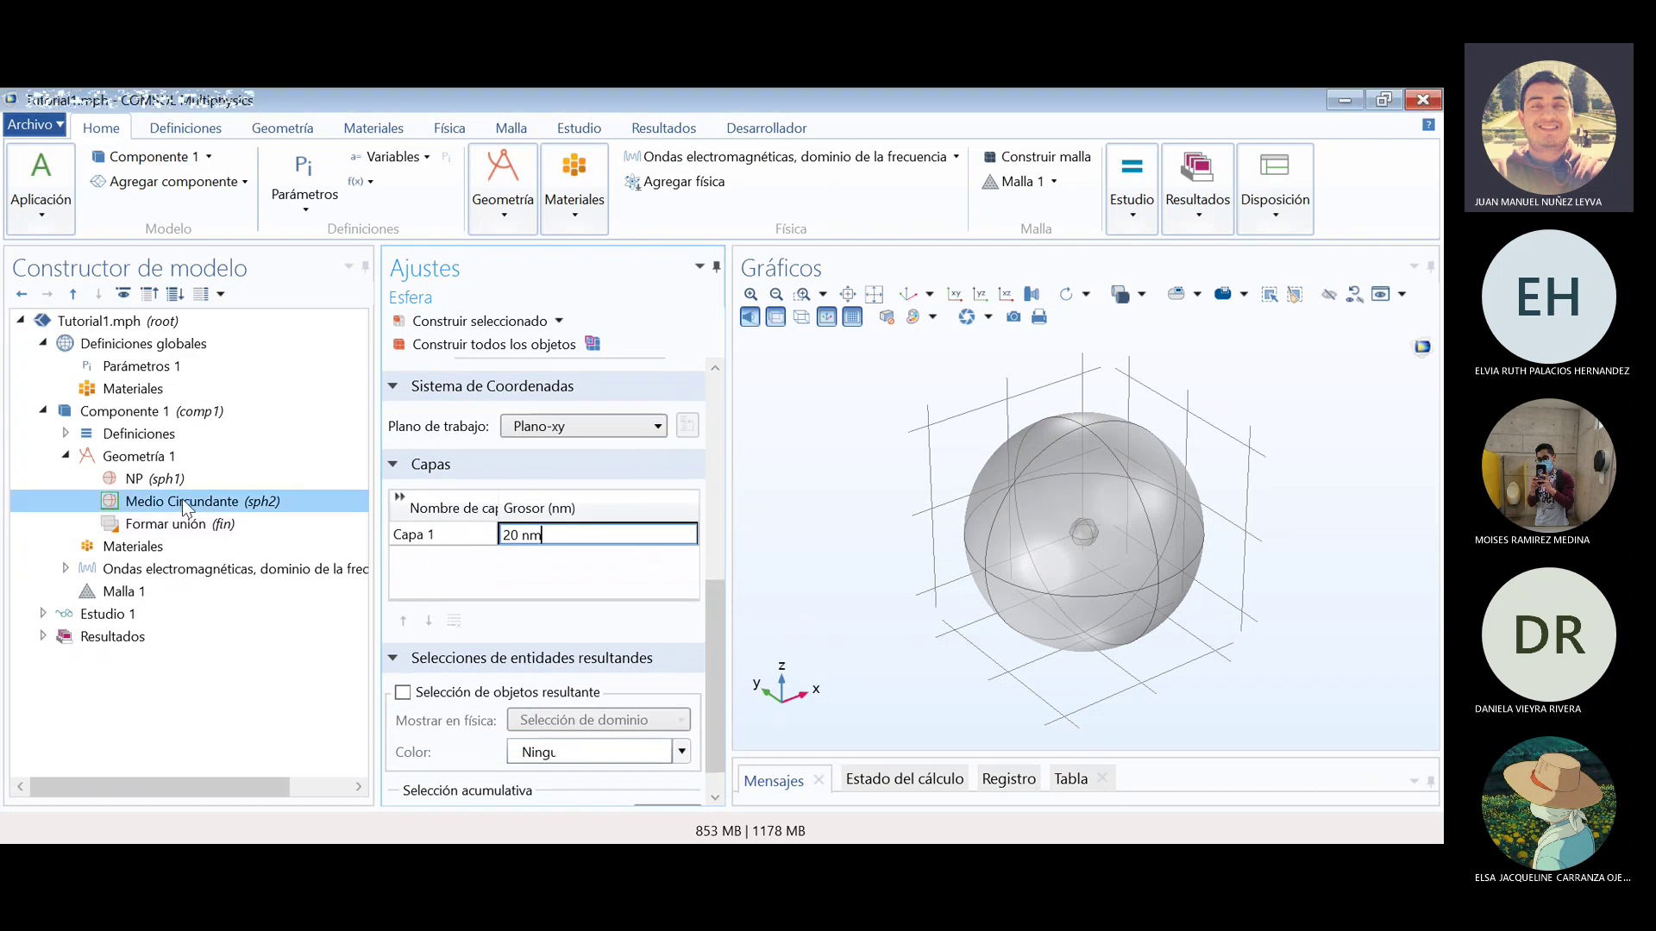
scroll(697, 599, "up", 4)
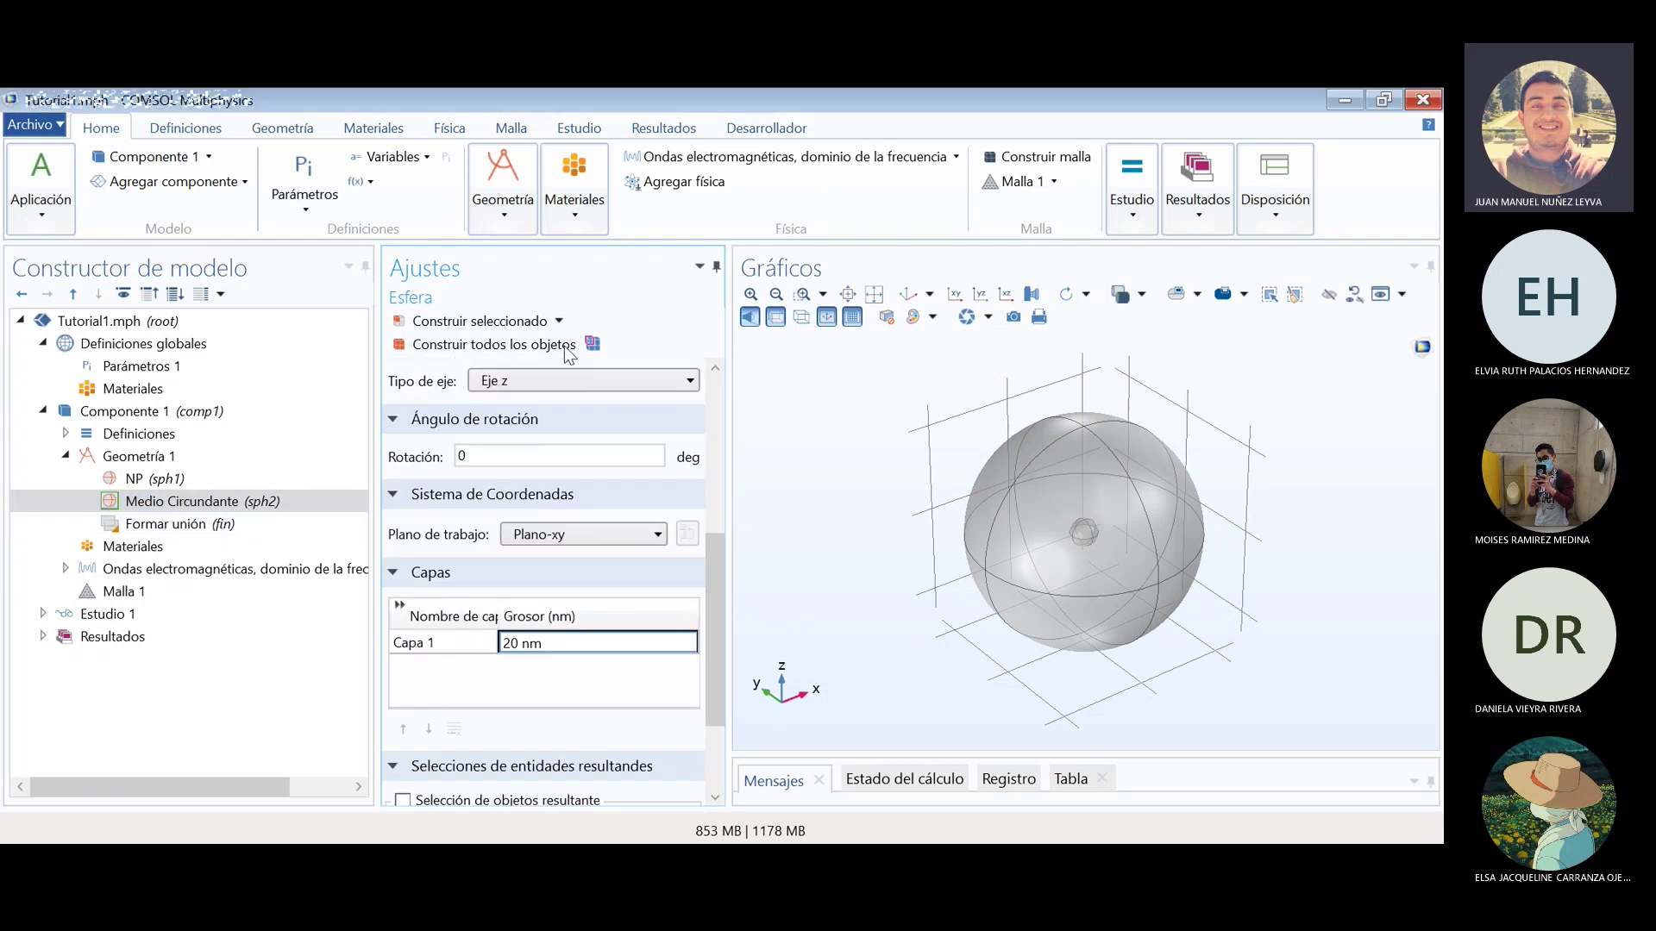
scroll(595, 488, "up", 4)
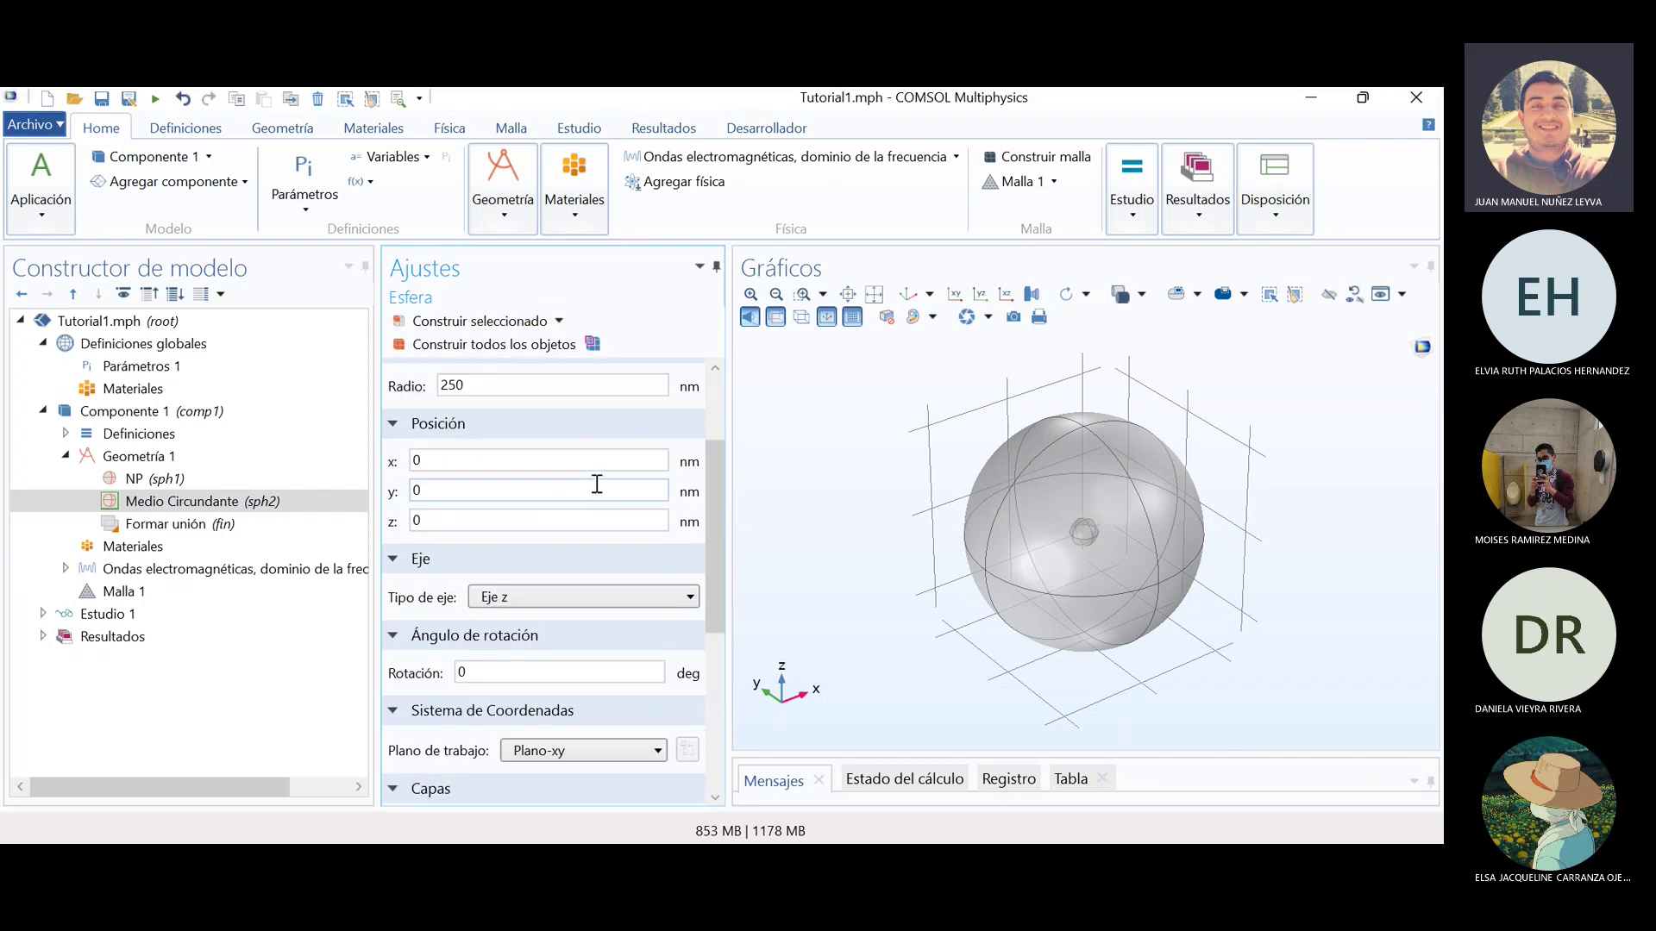
scroll(566, 457, "down", 8)
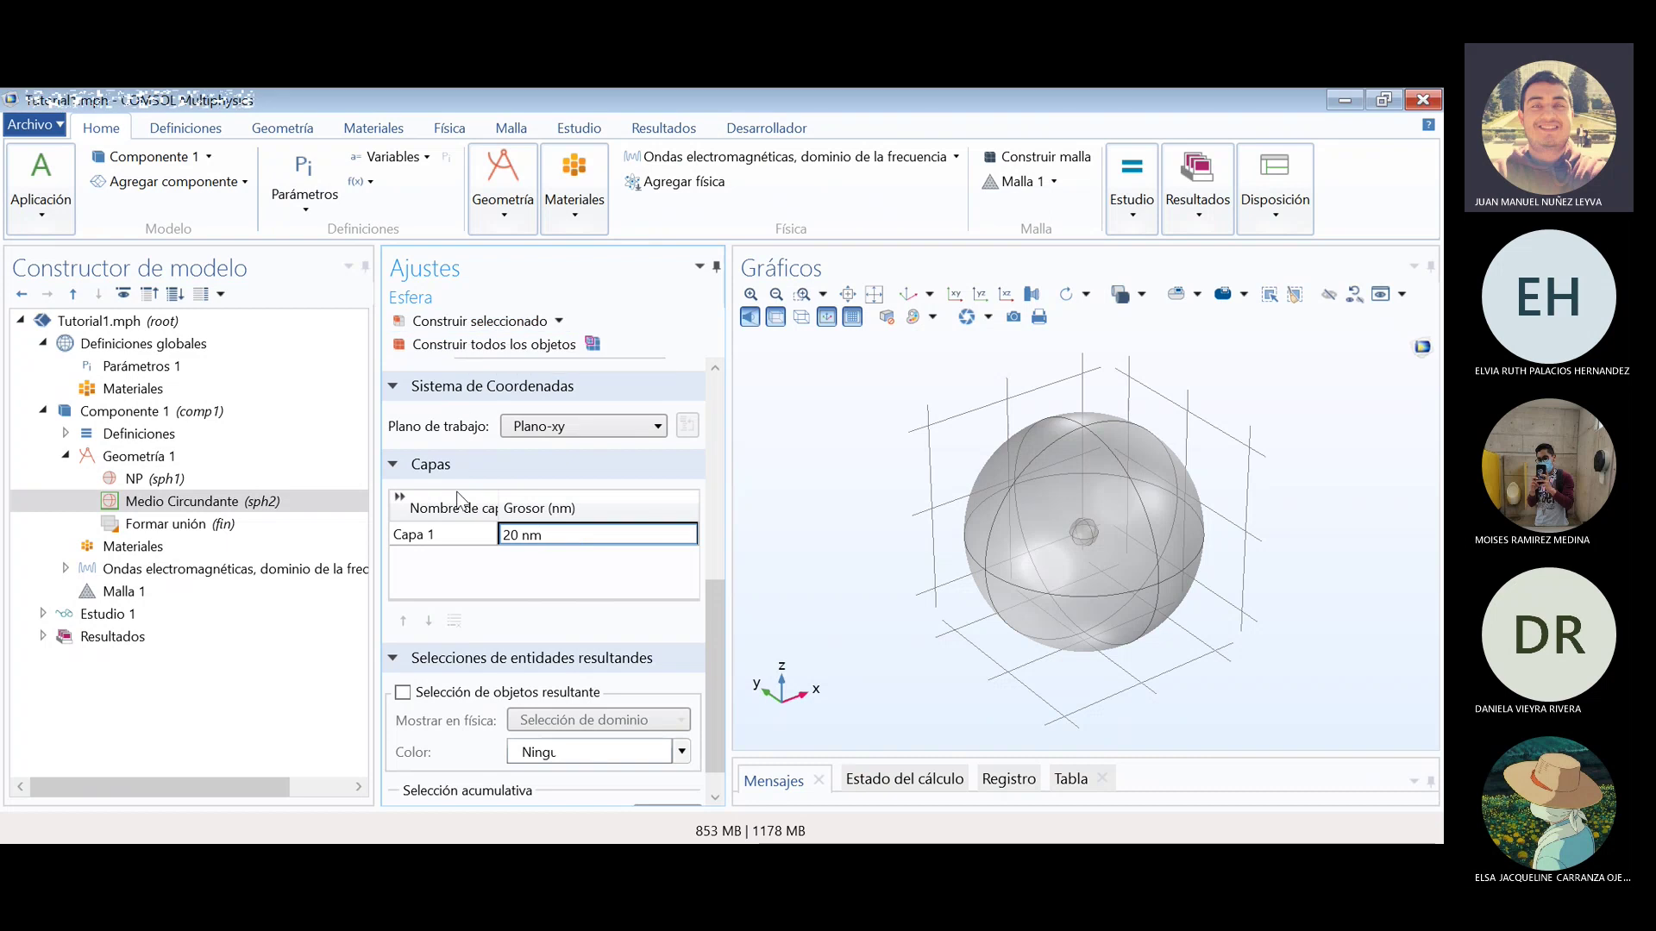
left_click(461, 344)
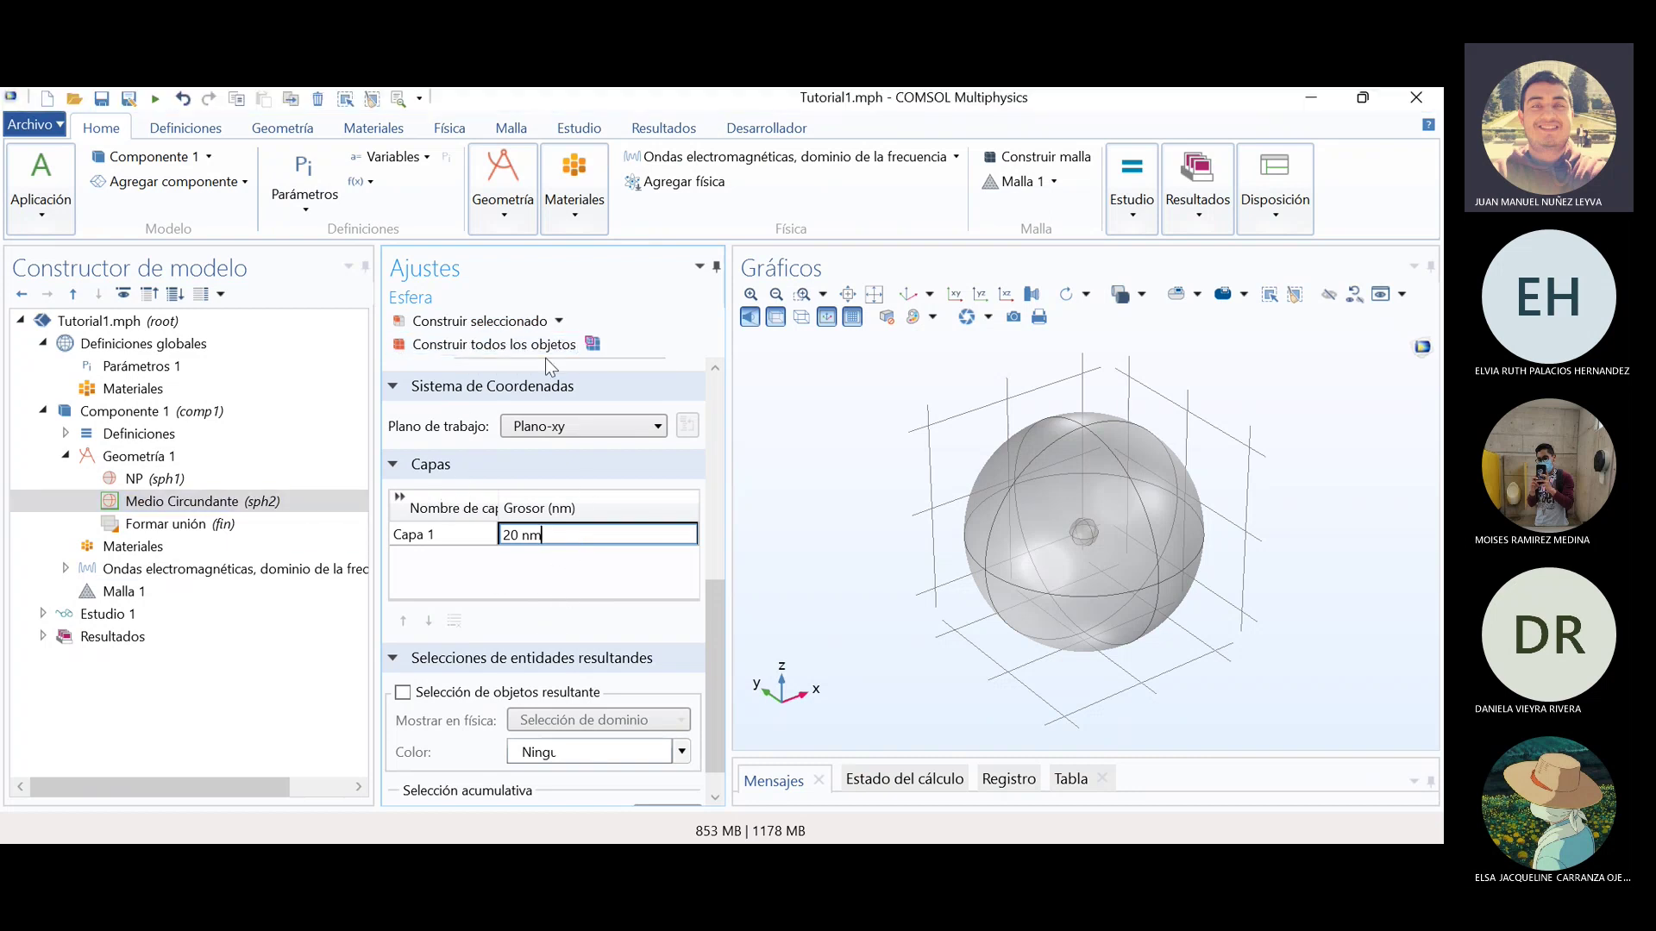
left_click(491, 319)
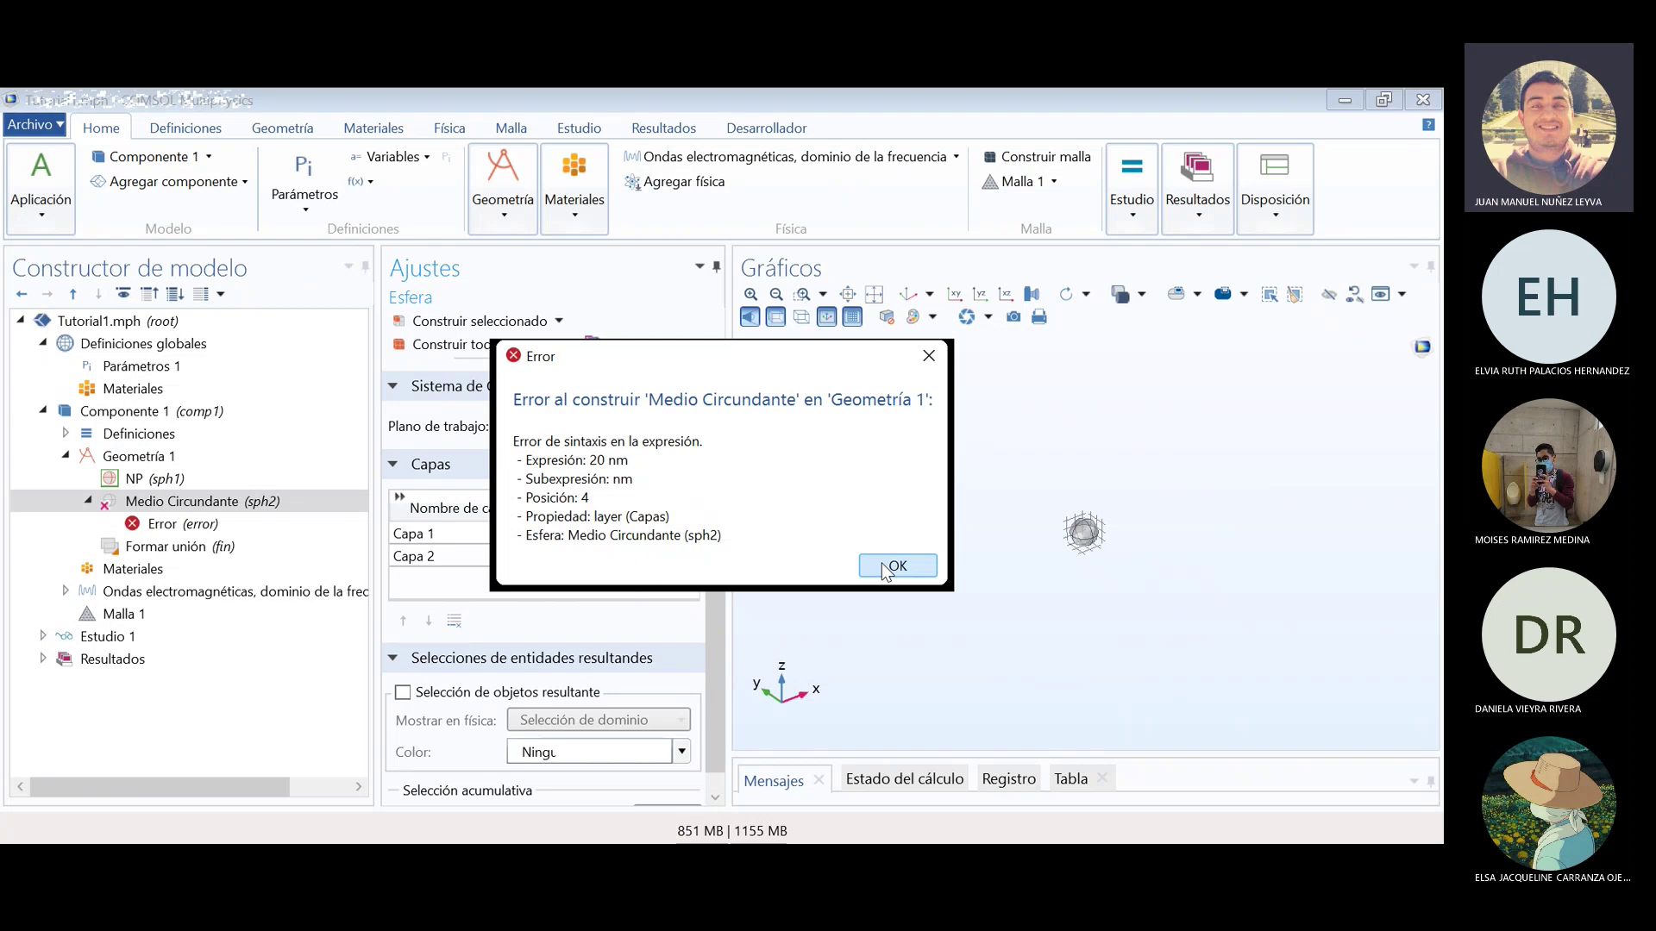
left_click(889, 566)
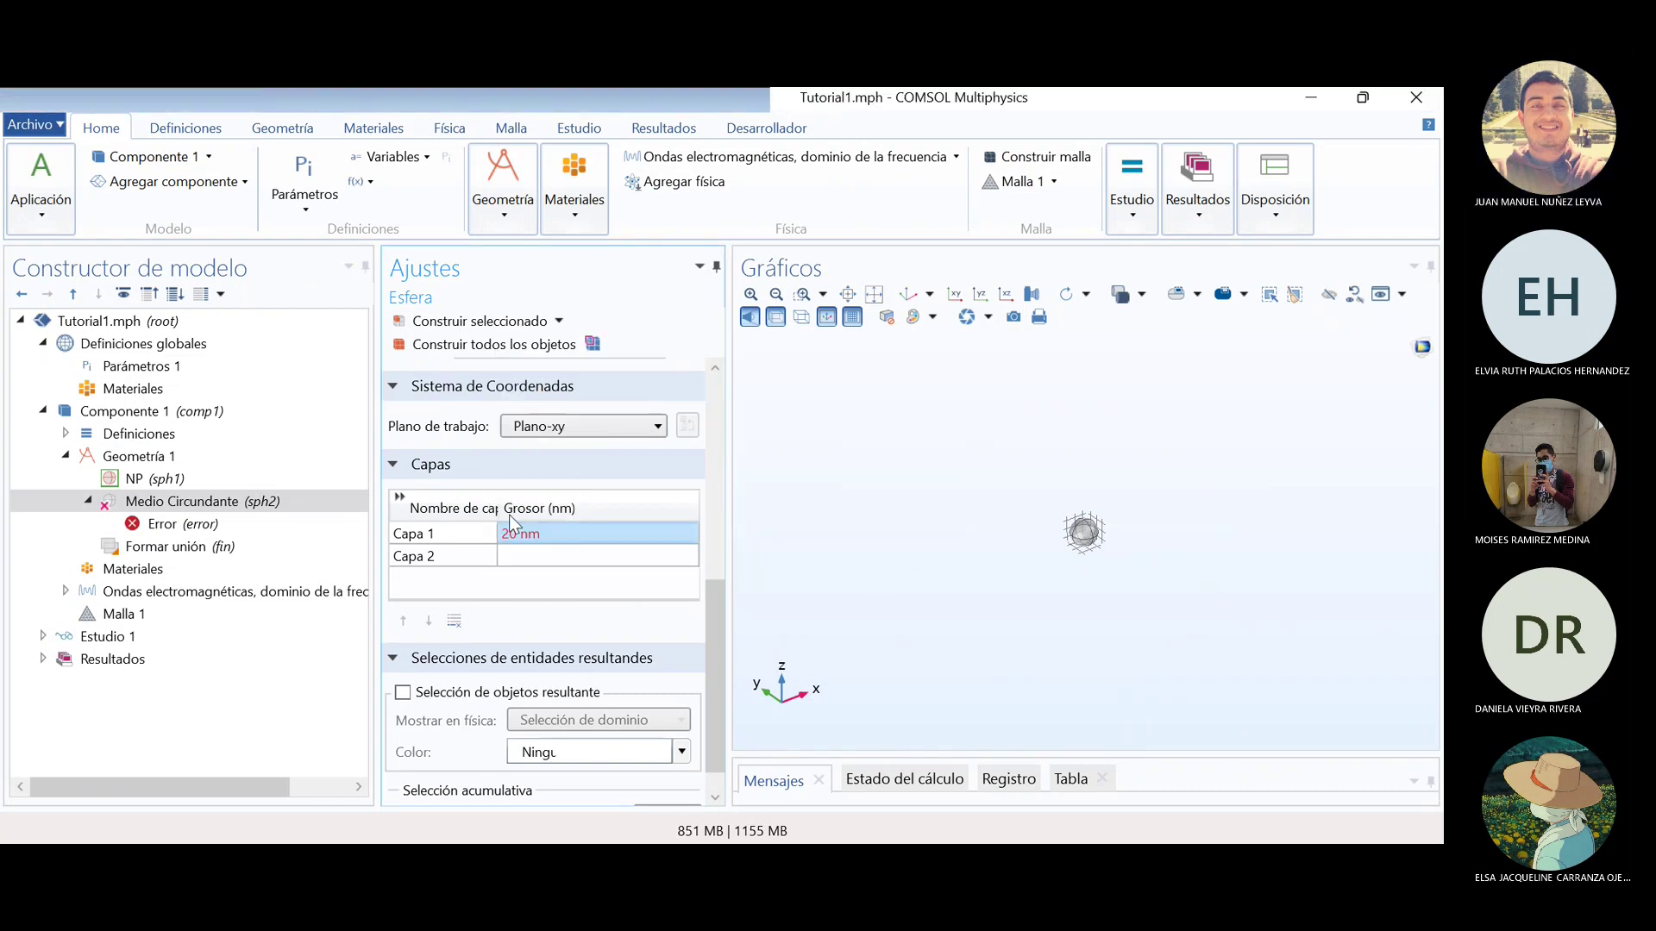
- Examine the build error details listed under Medio Circundante and return to the sphere's settings
mouse_move(512, 537)
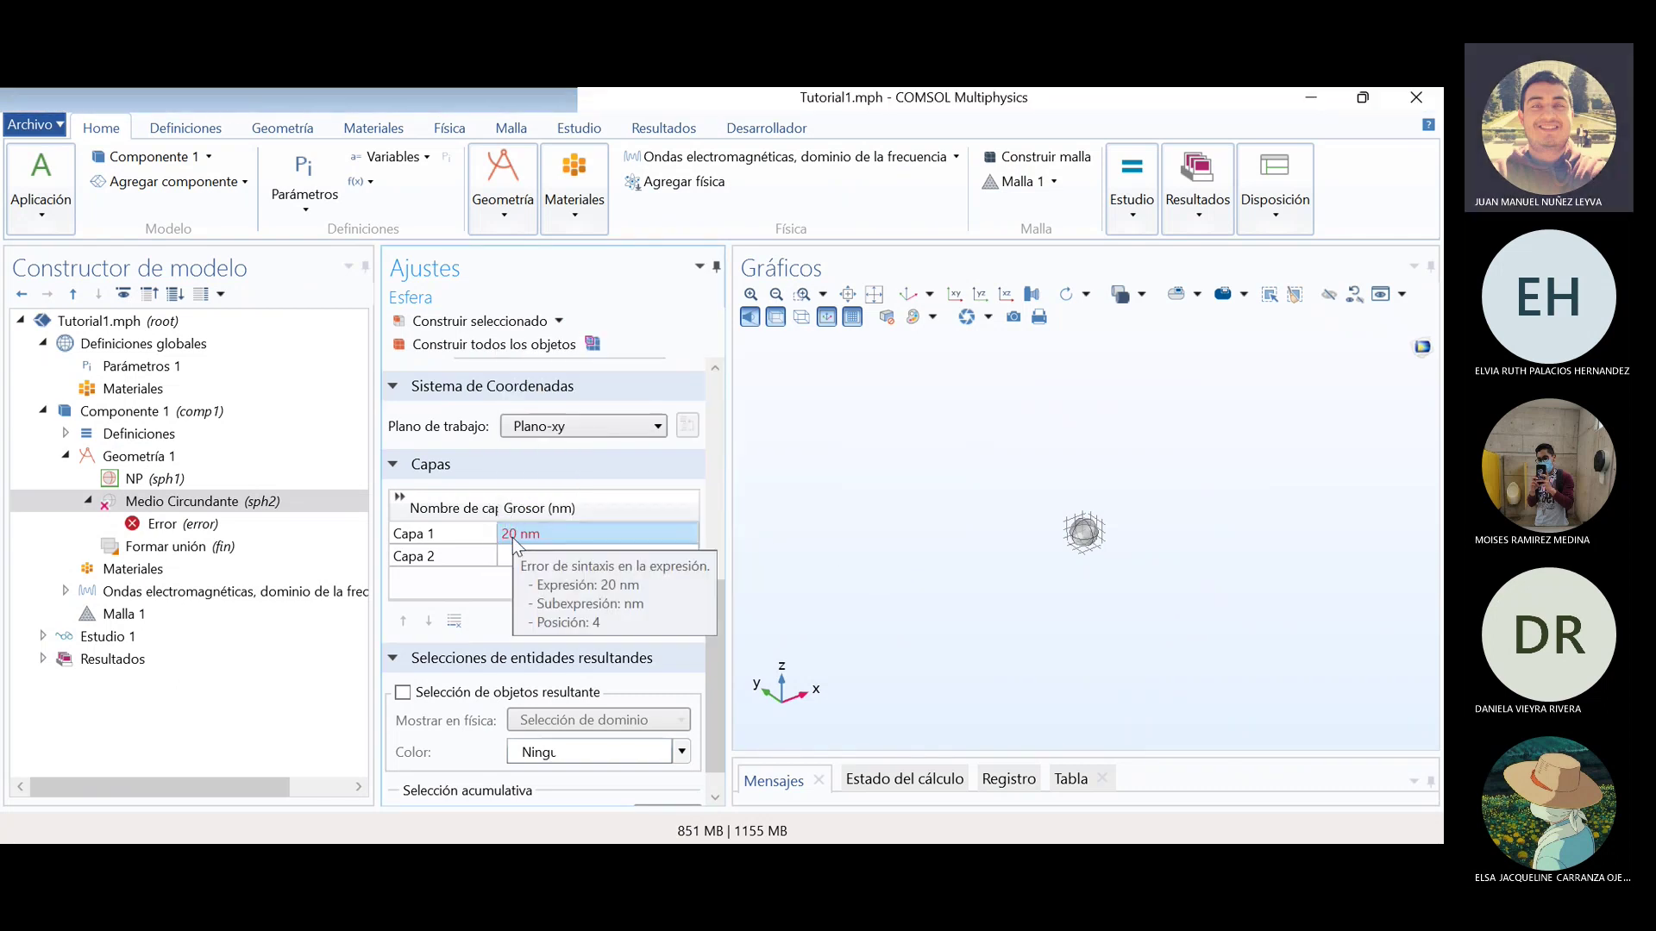
left_click(209, 529)
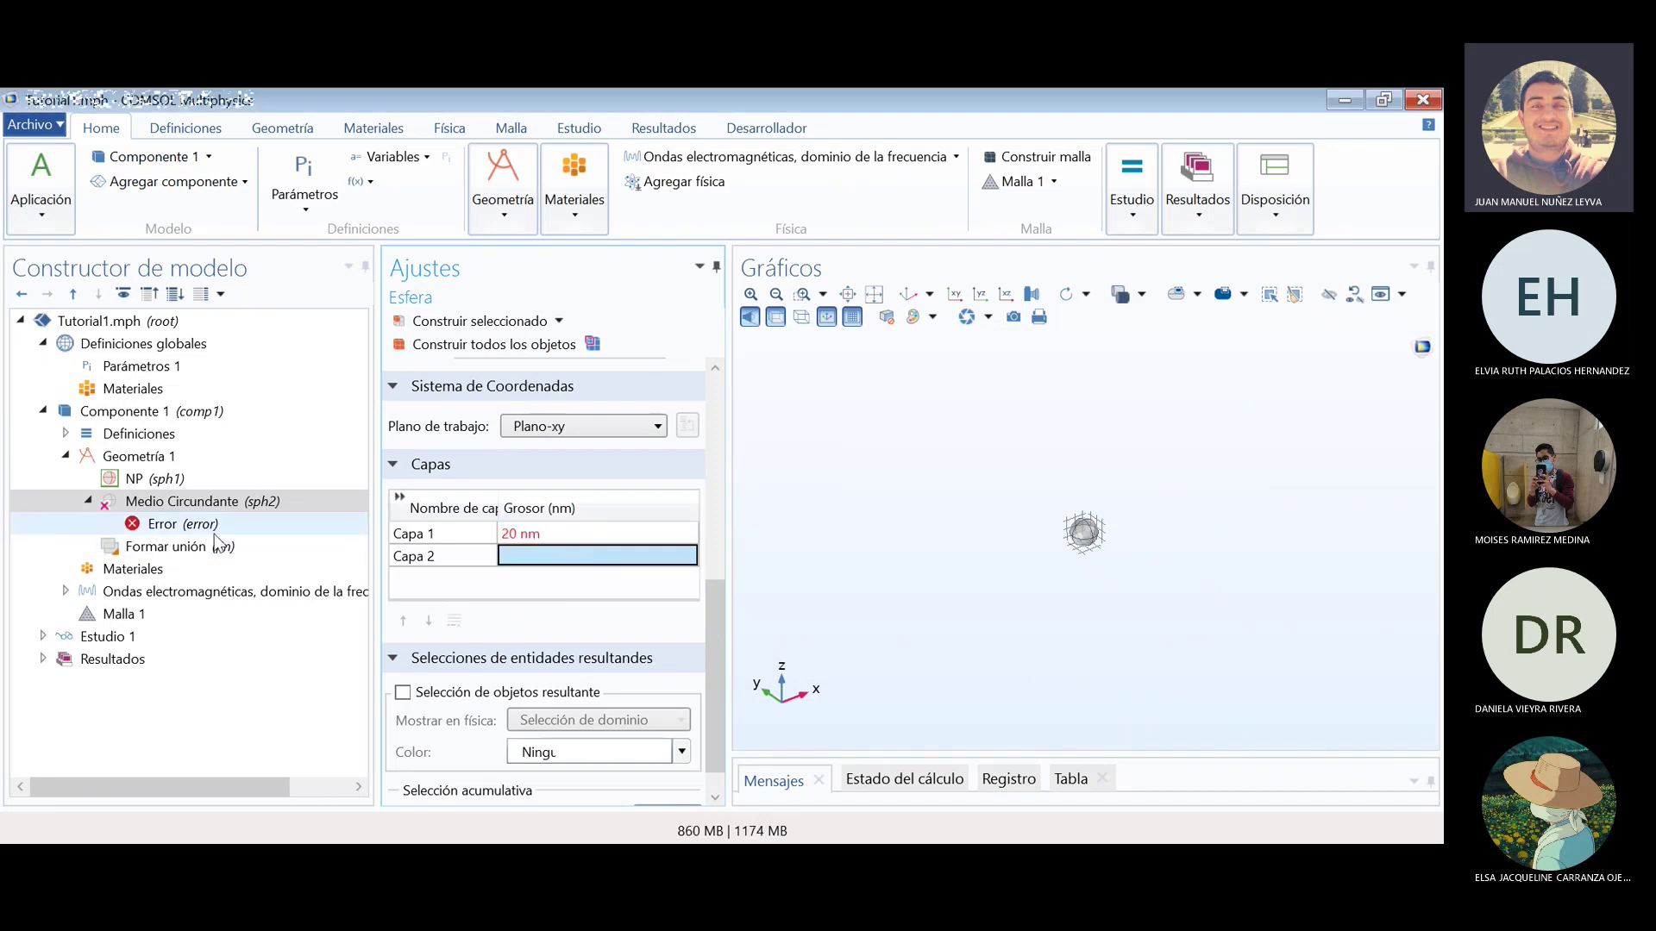
left_click(681, 562)
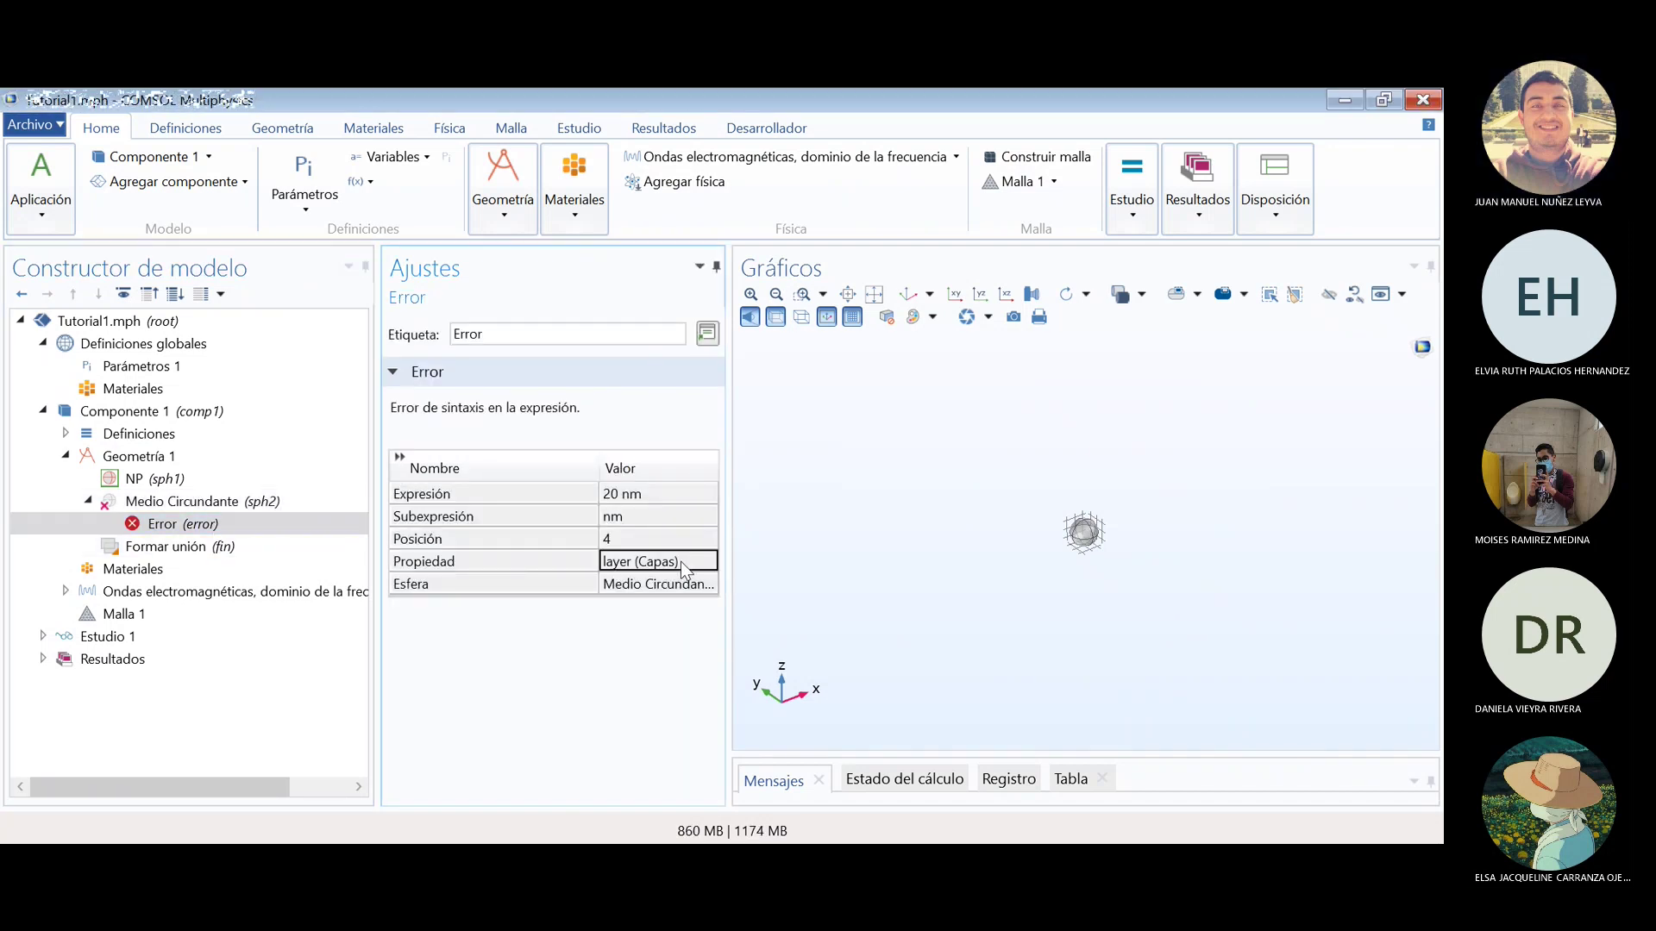
left_click(624, 539)
left_click(188, 528)
left_click(174, 505)
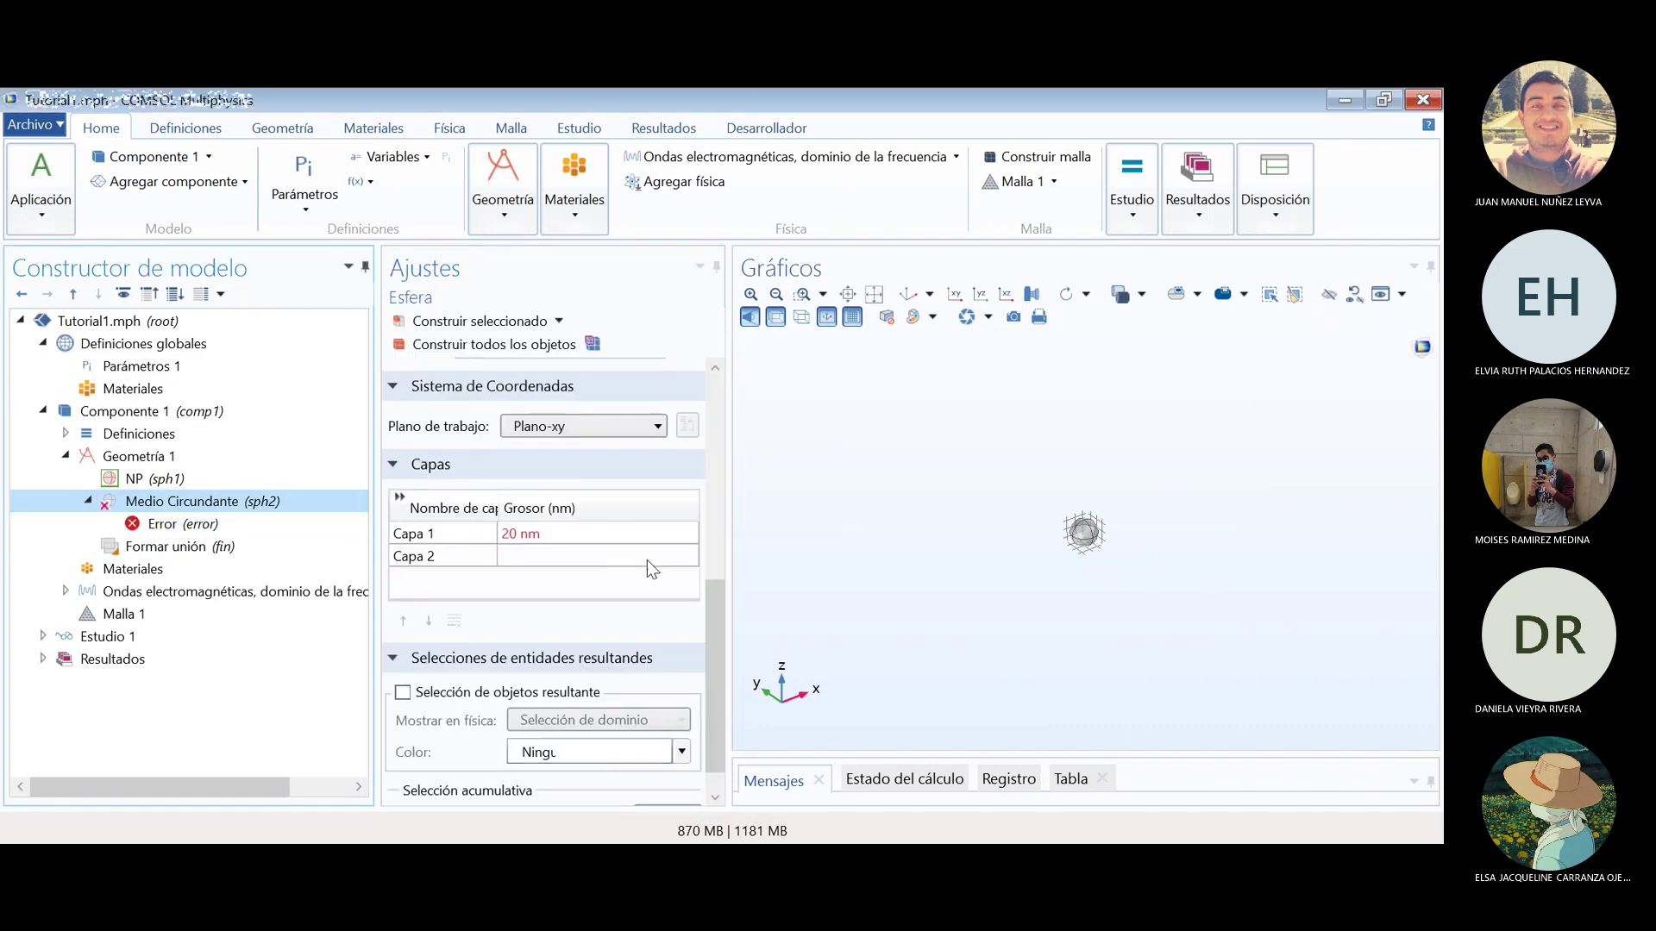
- Set the thickness of Capa 1 to 20 without a typed unit and build the Medio Circundante sphere
left_click(625, 538)
left_click(622, 537)
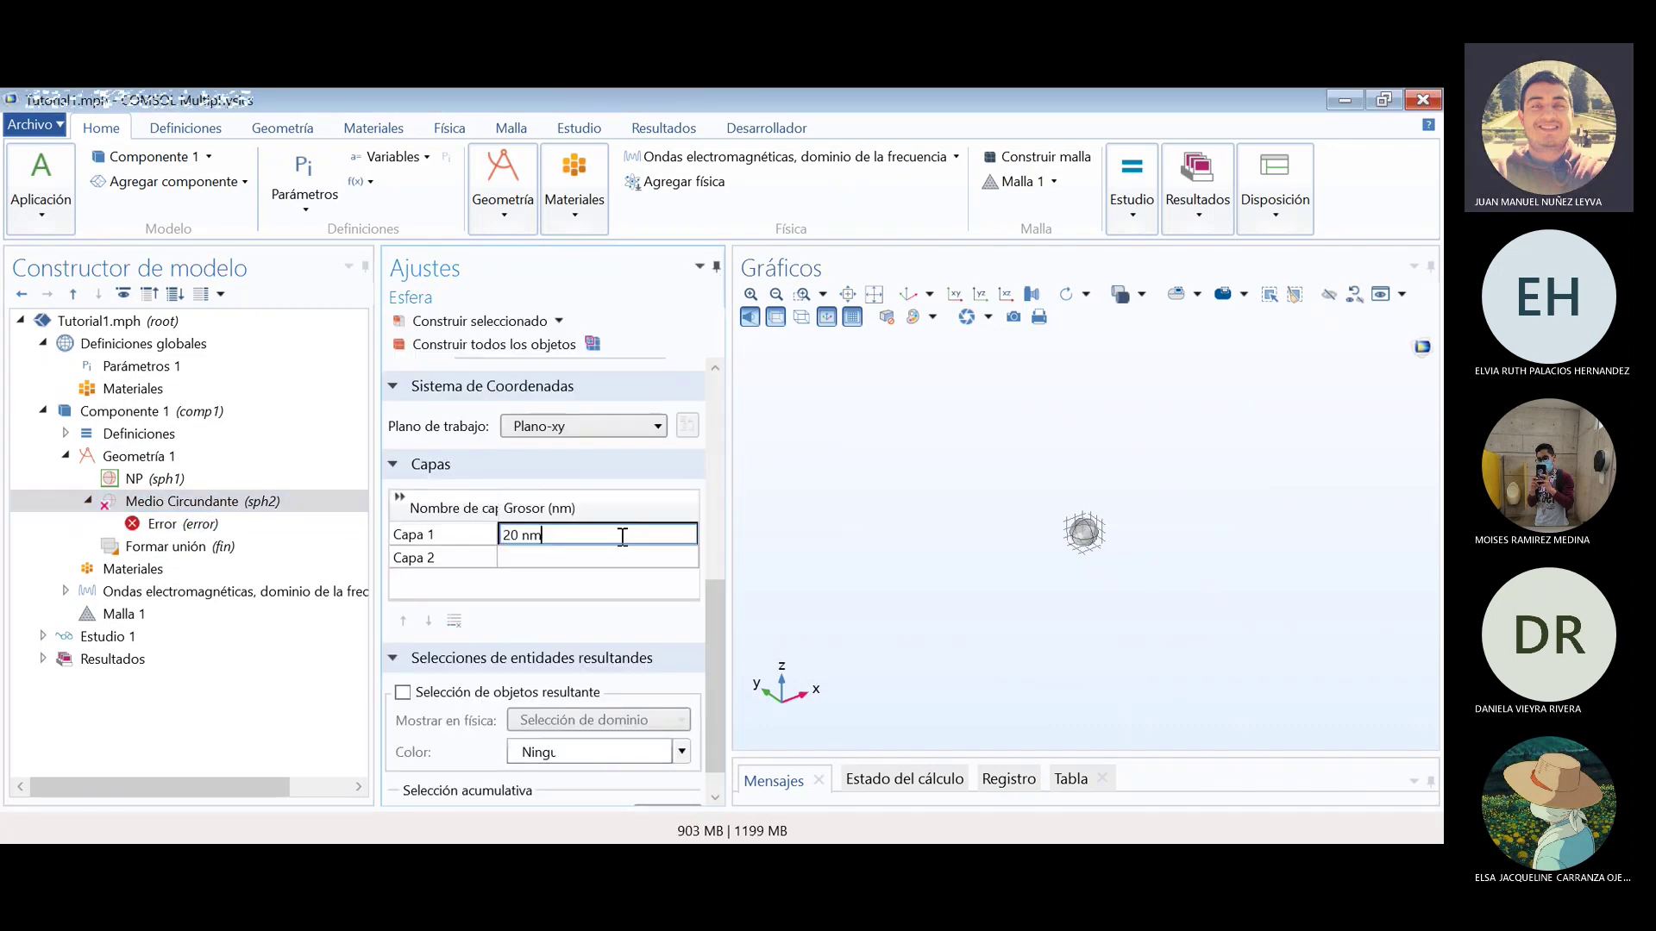
key("BackSpace")
key("BackSpace")
key("BackSpace")
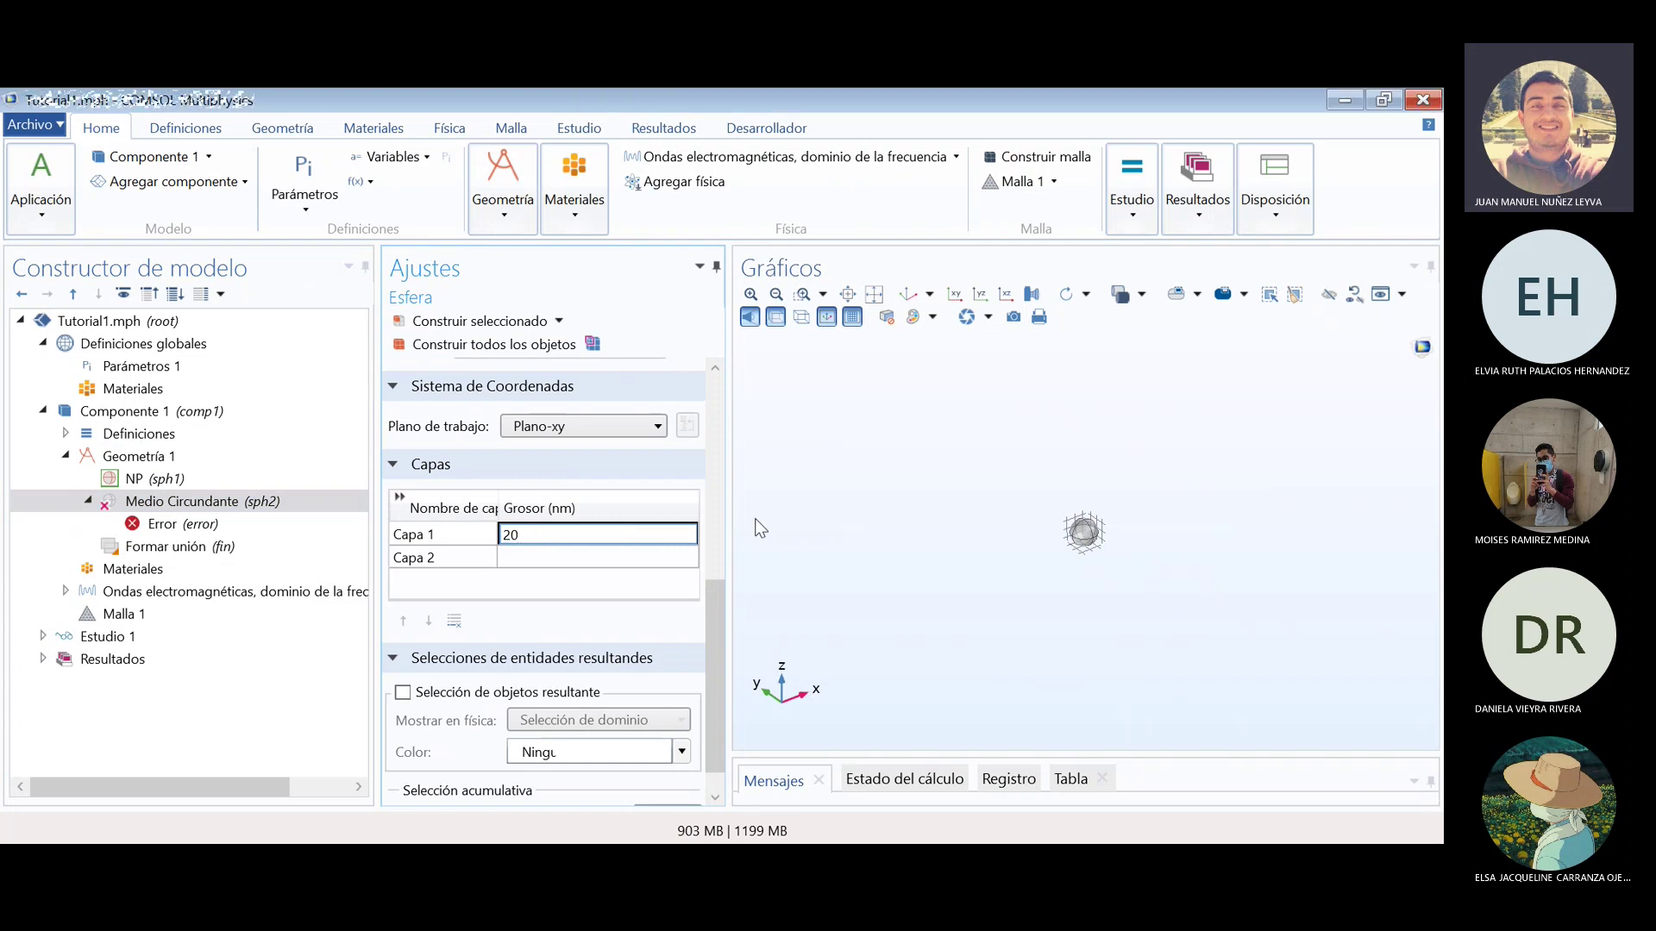
left_click(569, 563)
left_click(576, 536)
left_click(572, 560)
left_click(585, 541)
scroll(716, 597, "up", 1)
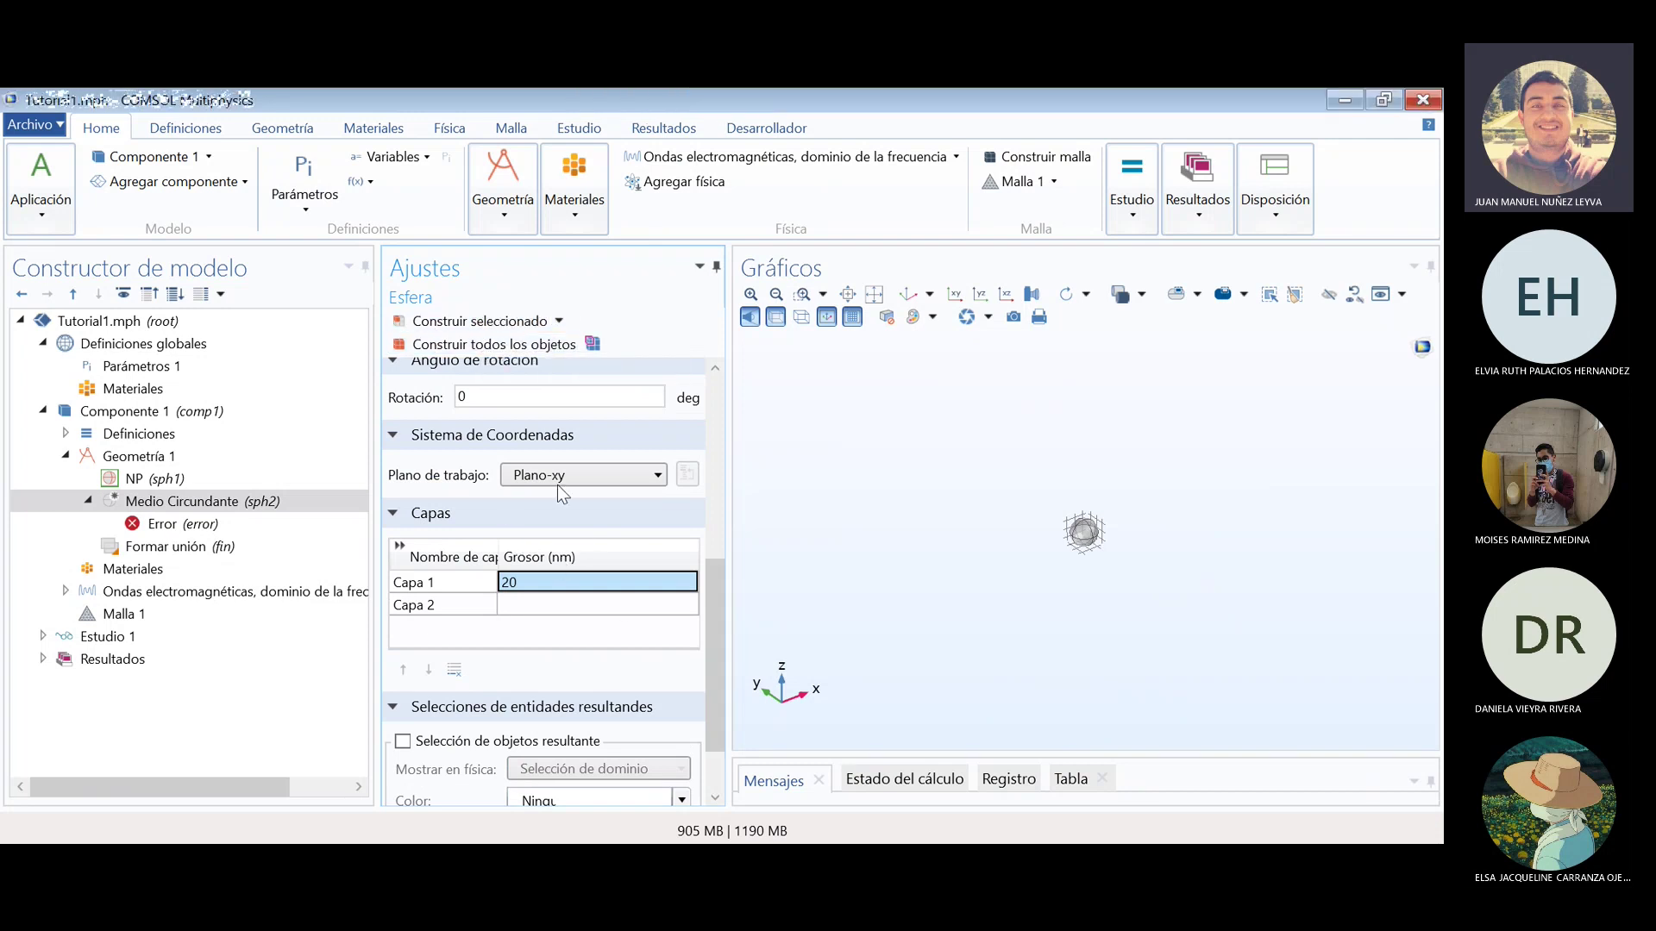
left_click(480, 326)
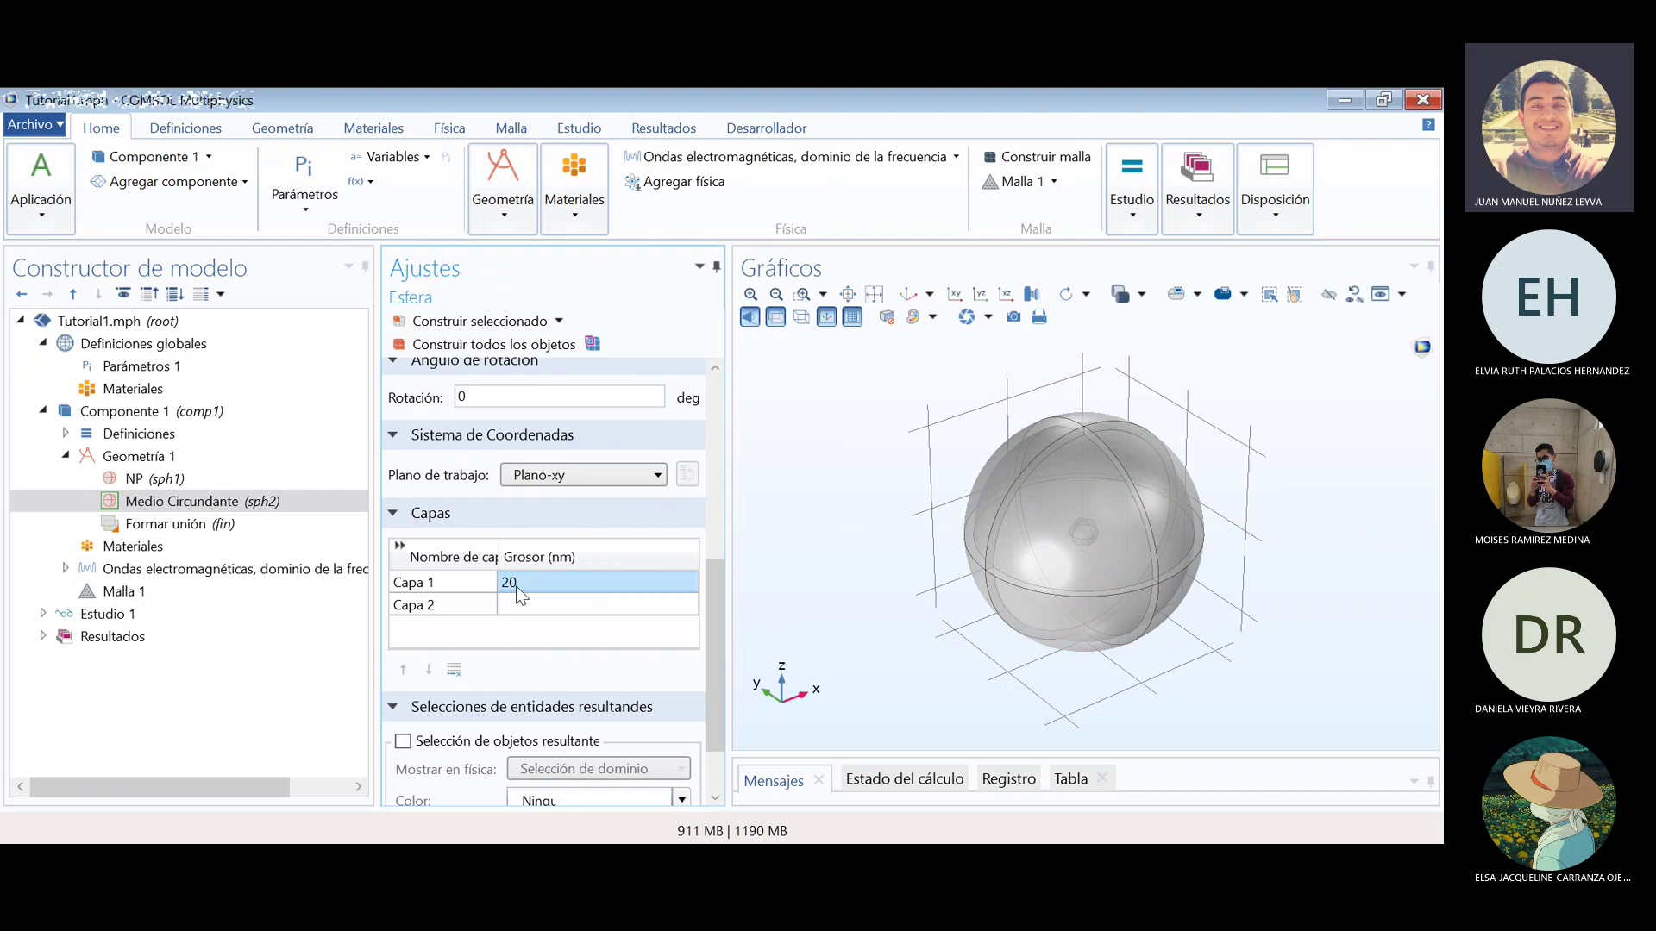
- Inspect the outer layer of the Medio Circundante sphere from another angle and up close
scroll(707, 599, "up", 1)
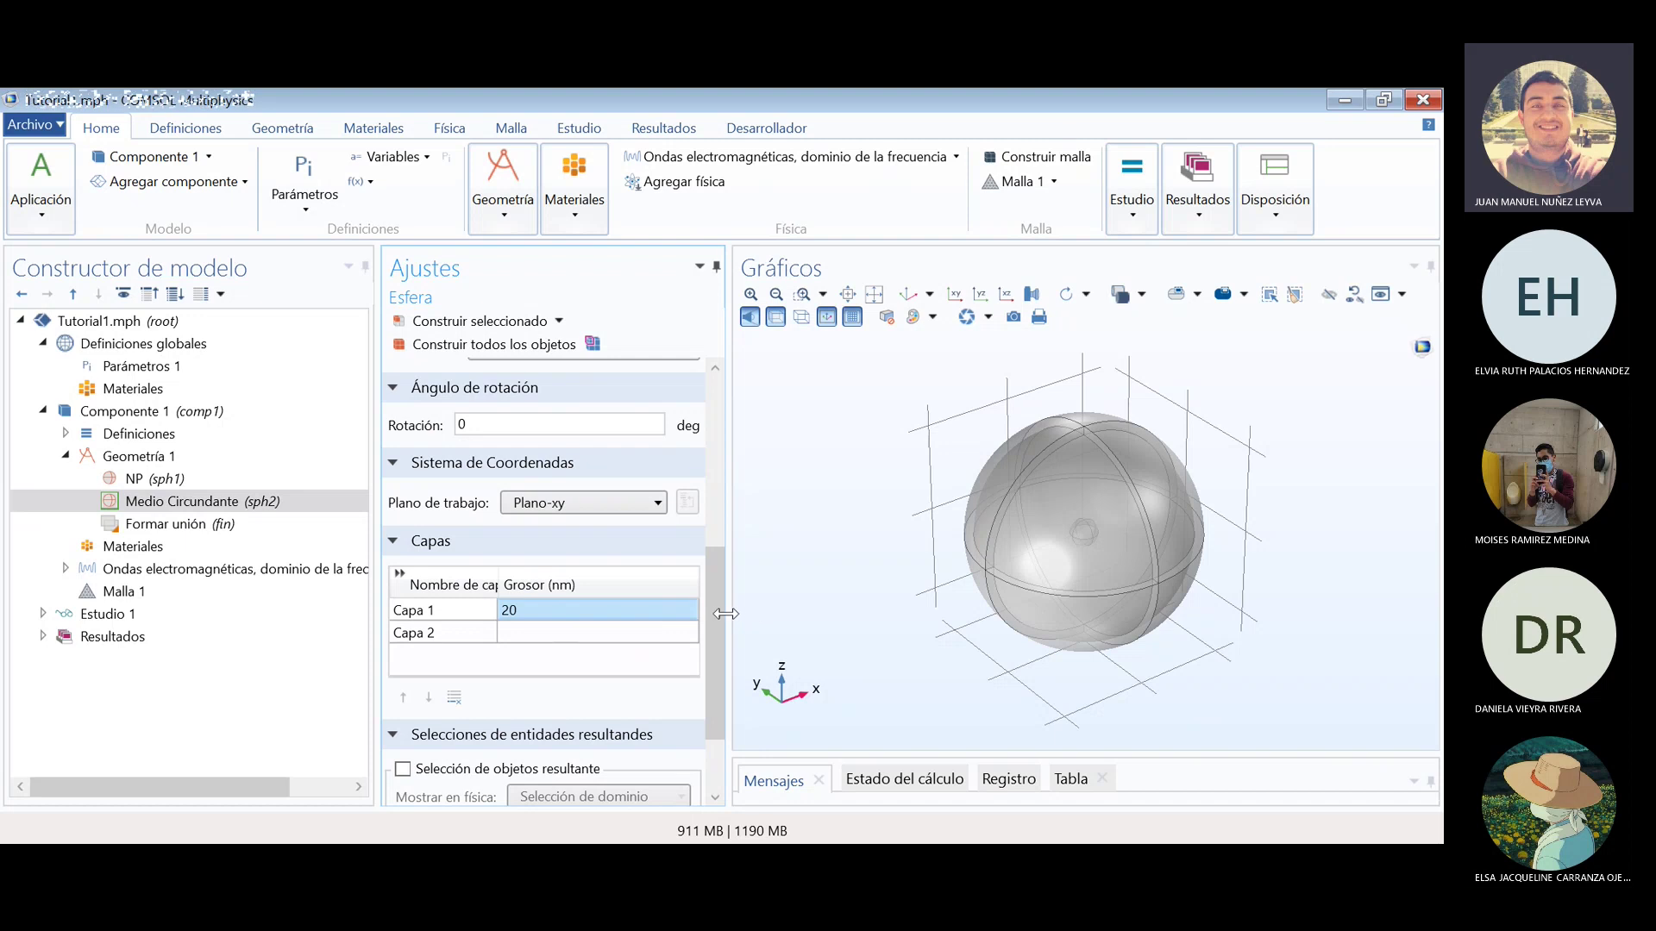
scroll(722, 614, "up", 1)
mouse_move(1112, 518)
left_mouse_down()
mouse_move(1135, 480)
mouse_move(1163, 500)
mouse_move(1083, 509)
left_mouse_up()
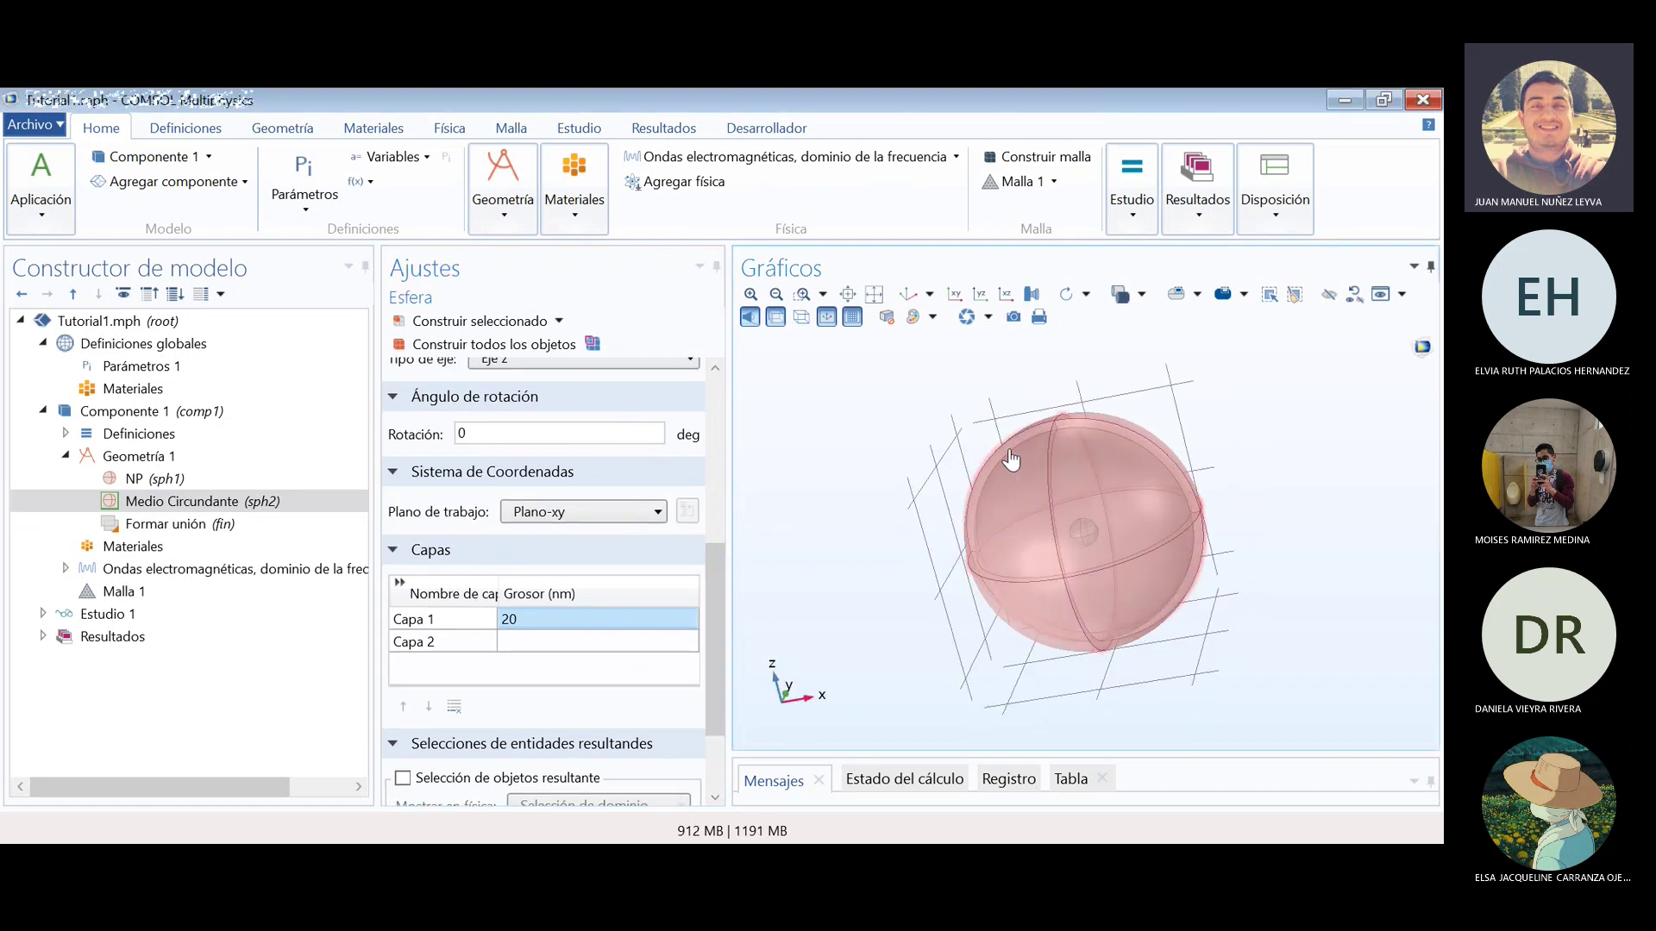
left_click_drag(959, 405, 1079, 577)
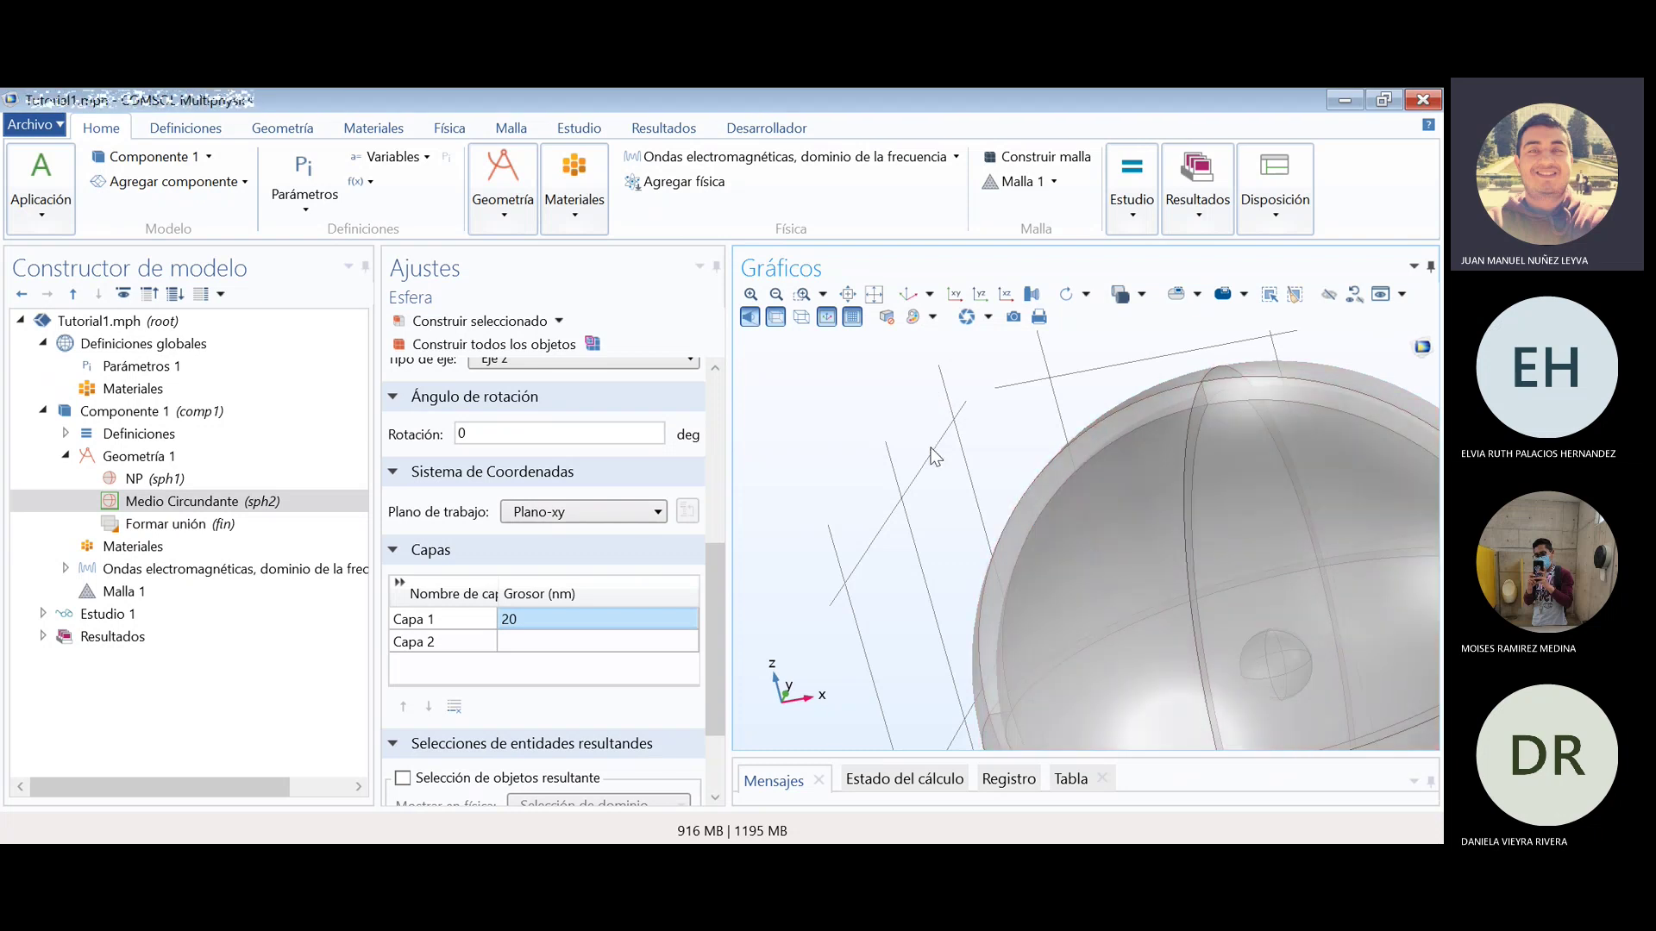
left_click(779, 296)
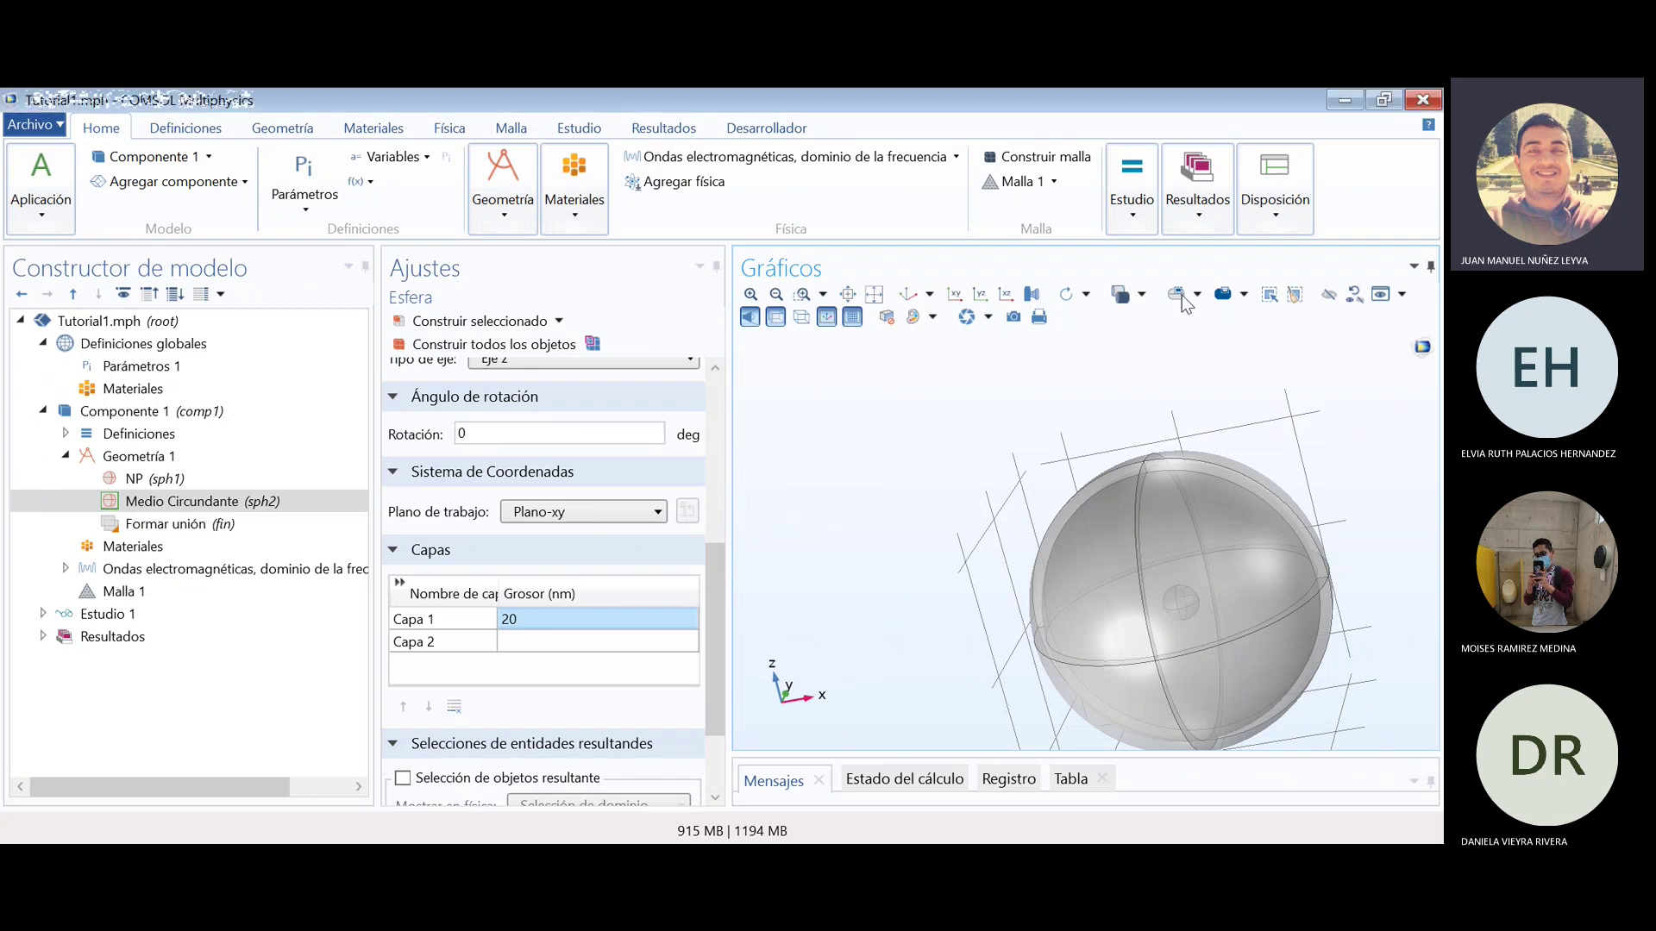
- Fit the whole geometry in view and turn off its transparent display
left_click(873, 294)
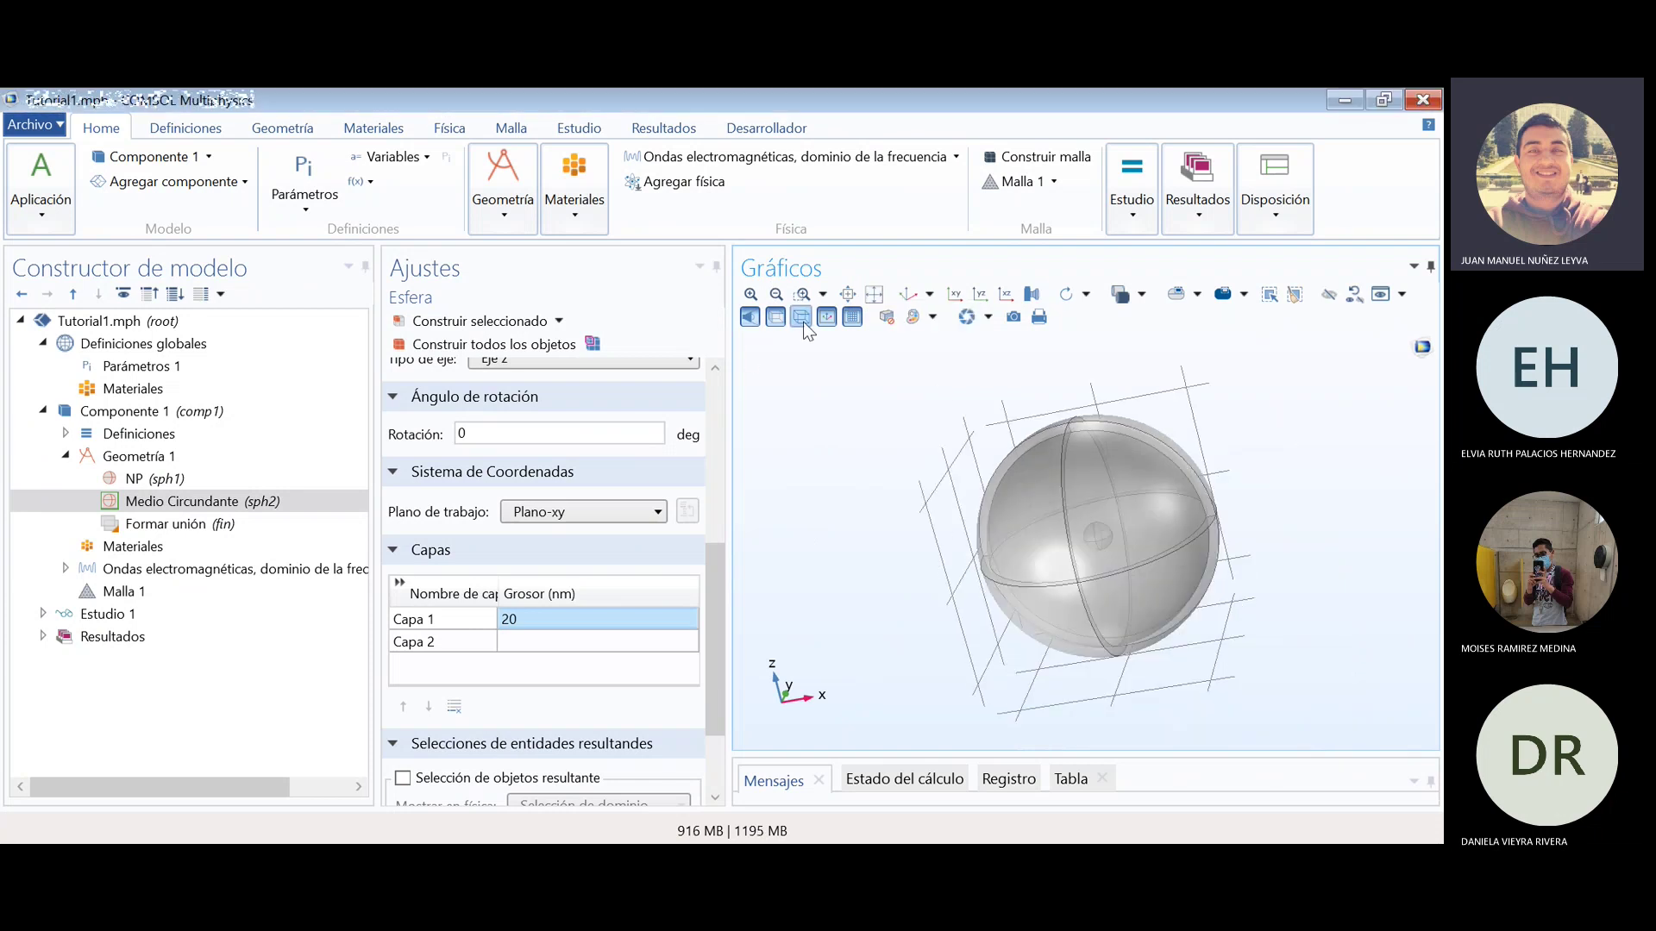
left_click(776, 317)
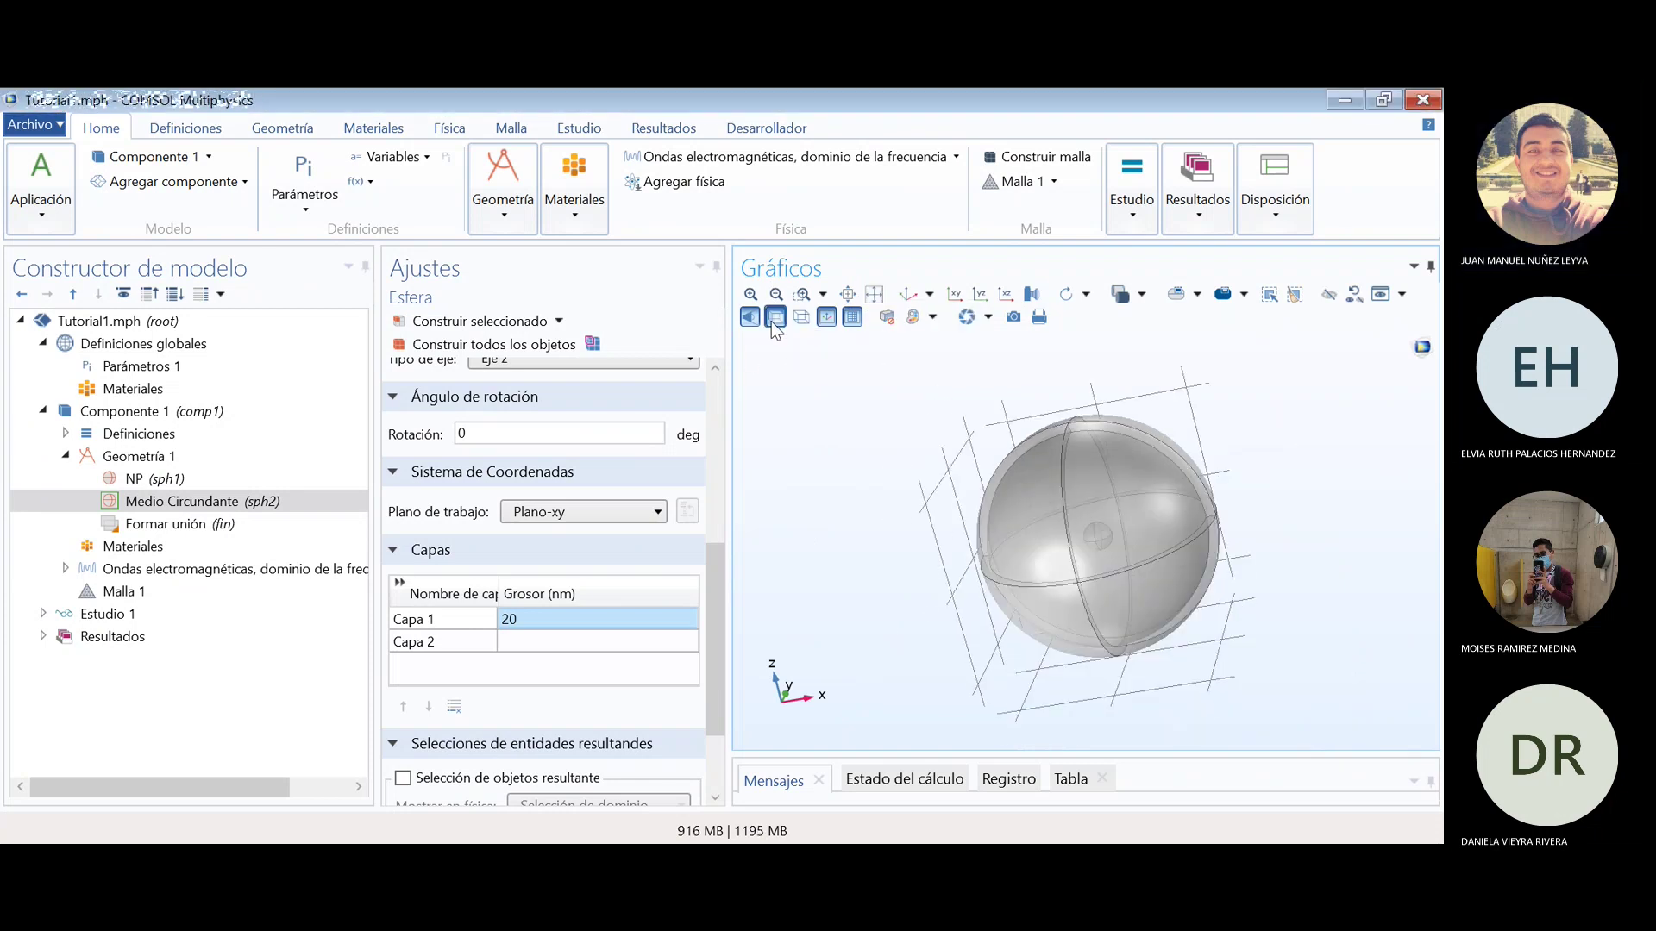
- Open the materials of Component 1 and browse the optical inorganic library to the experimental data for Au - Gold
left_click(138, 549)
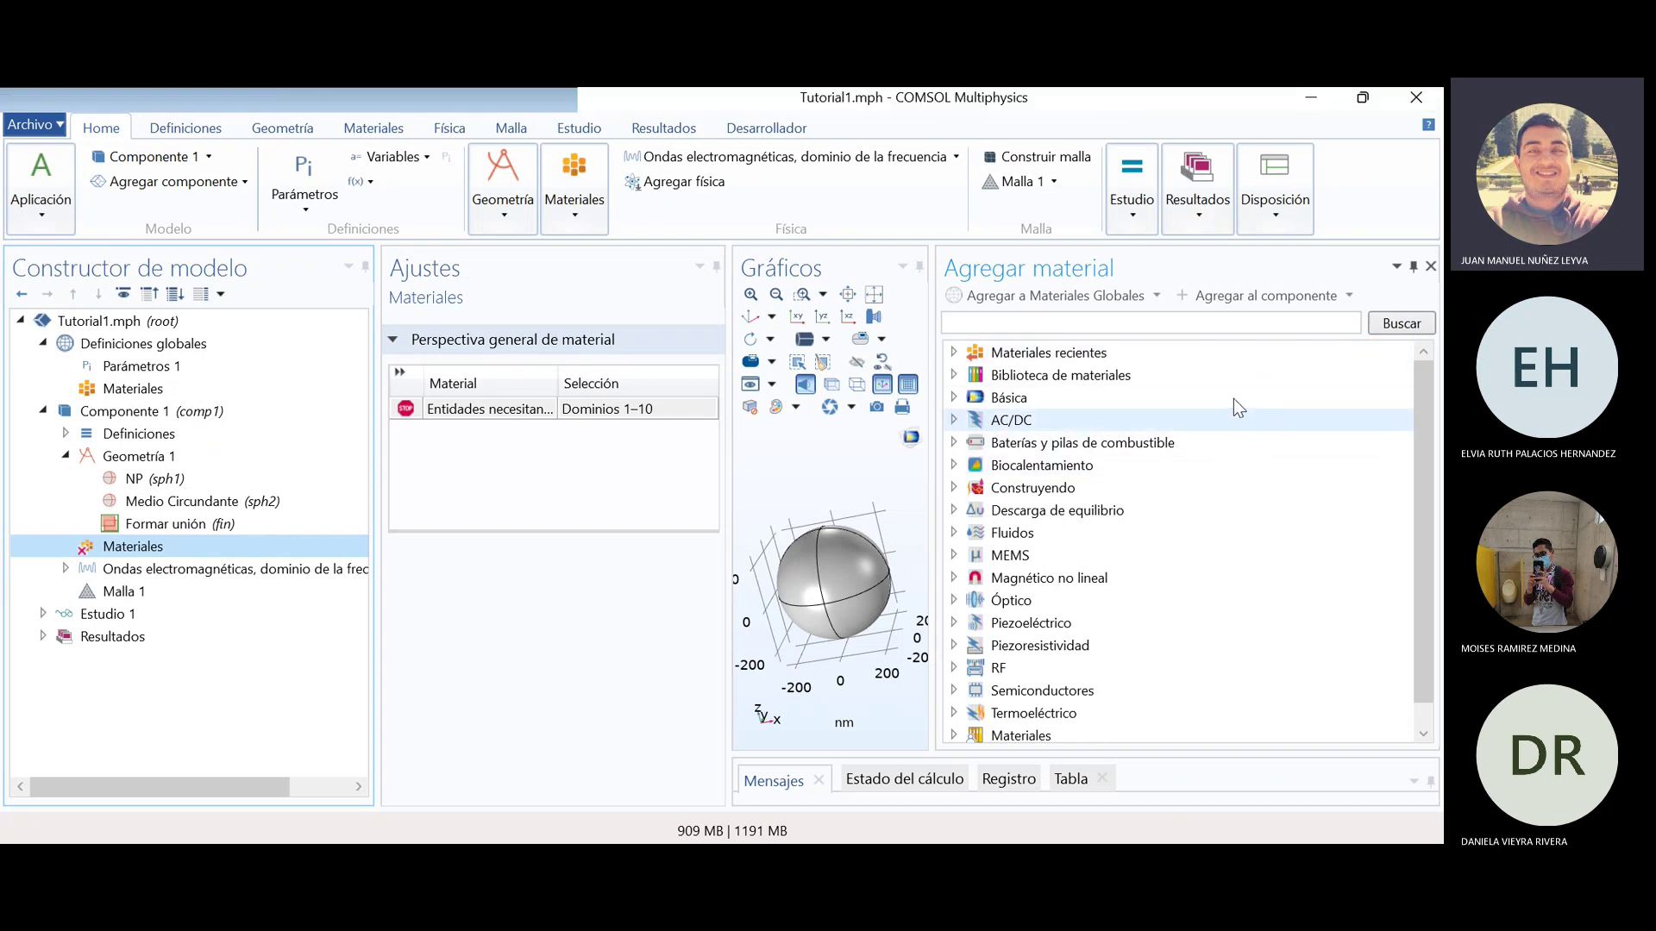
left_click(1054, 318)
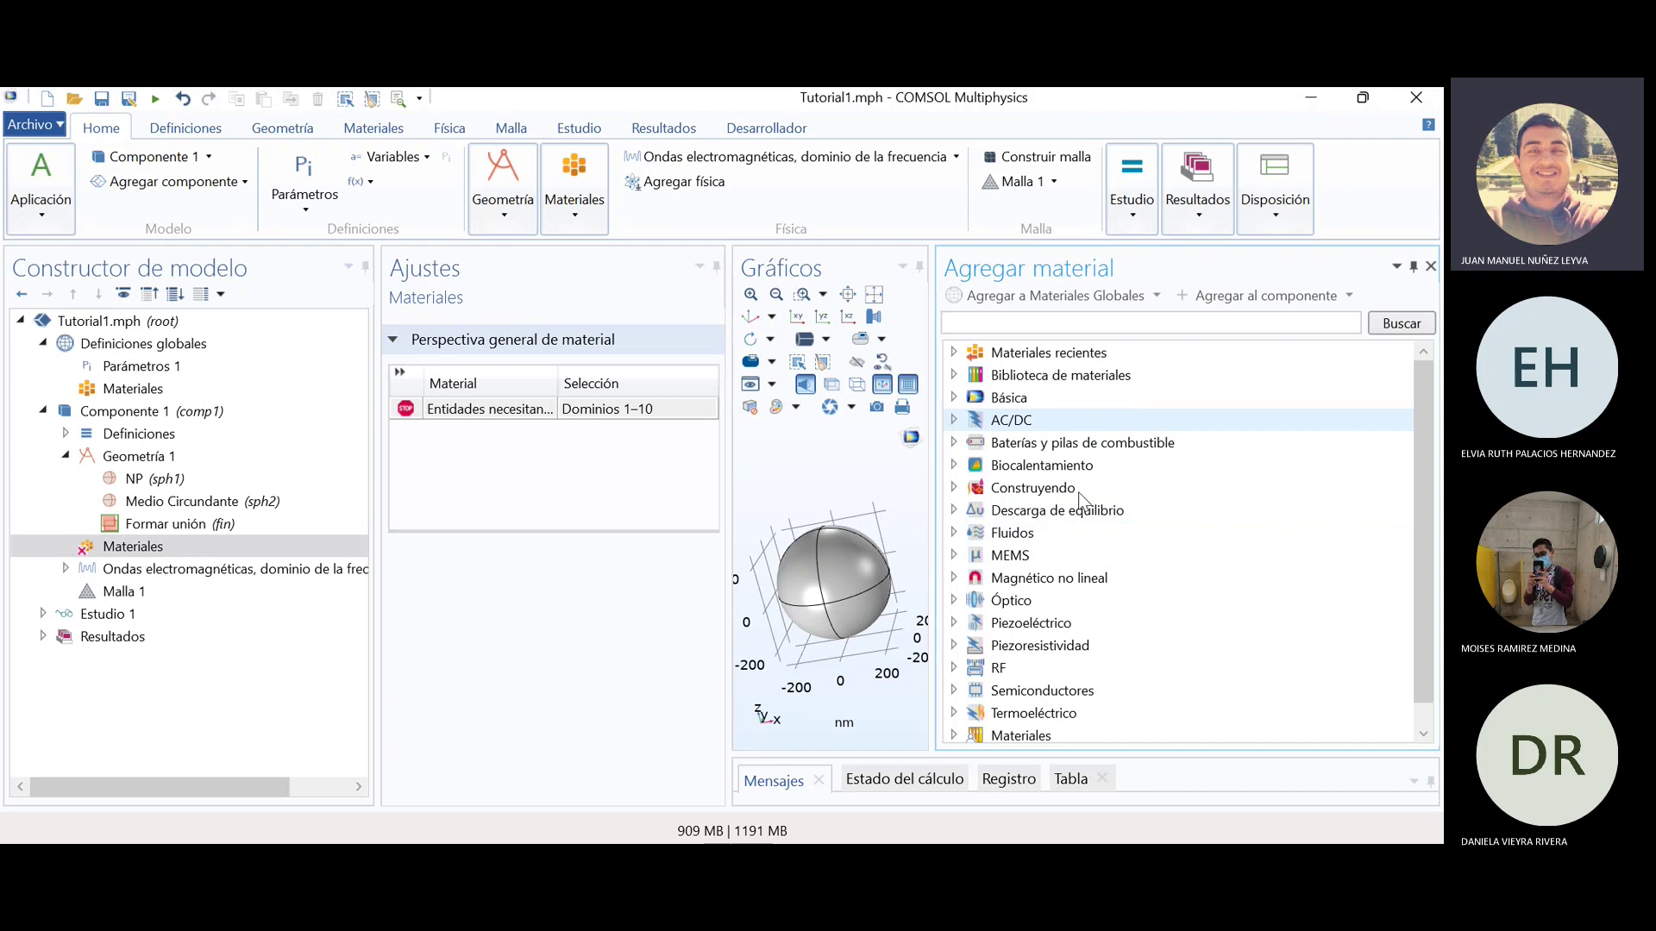
scroll(1163, 457, "down", 1)
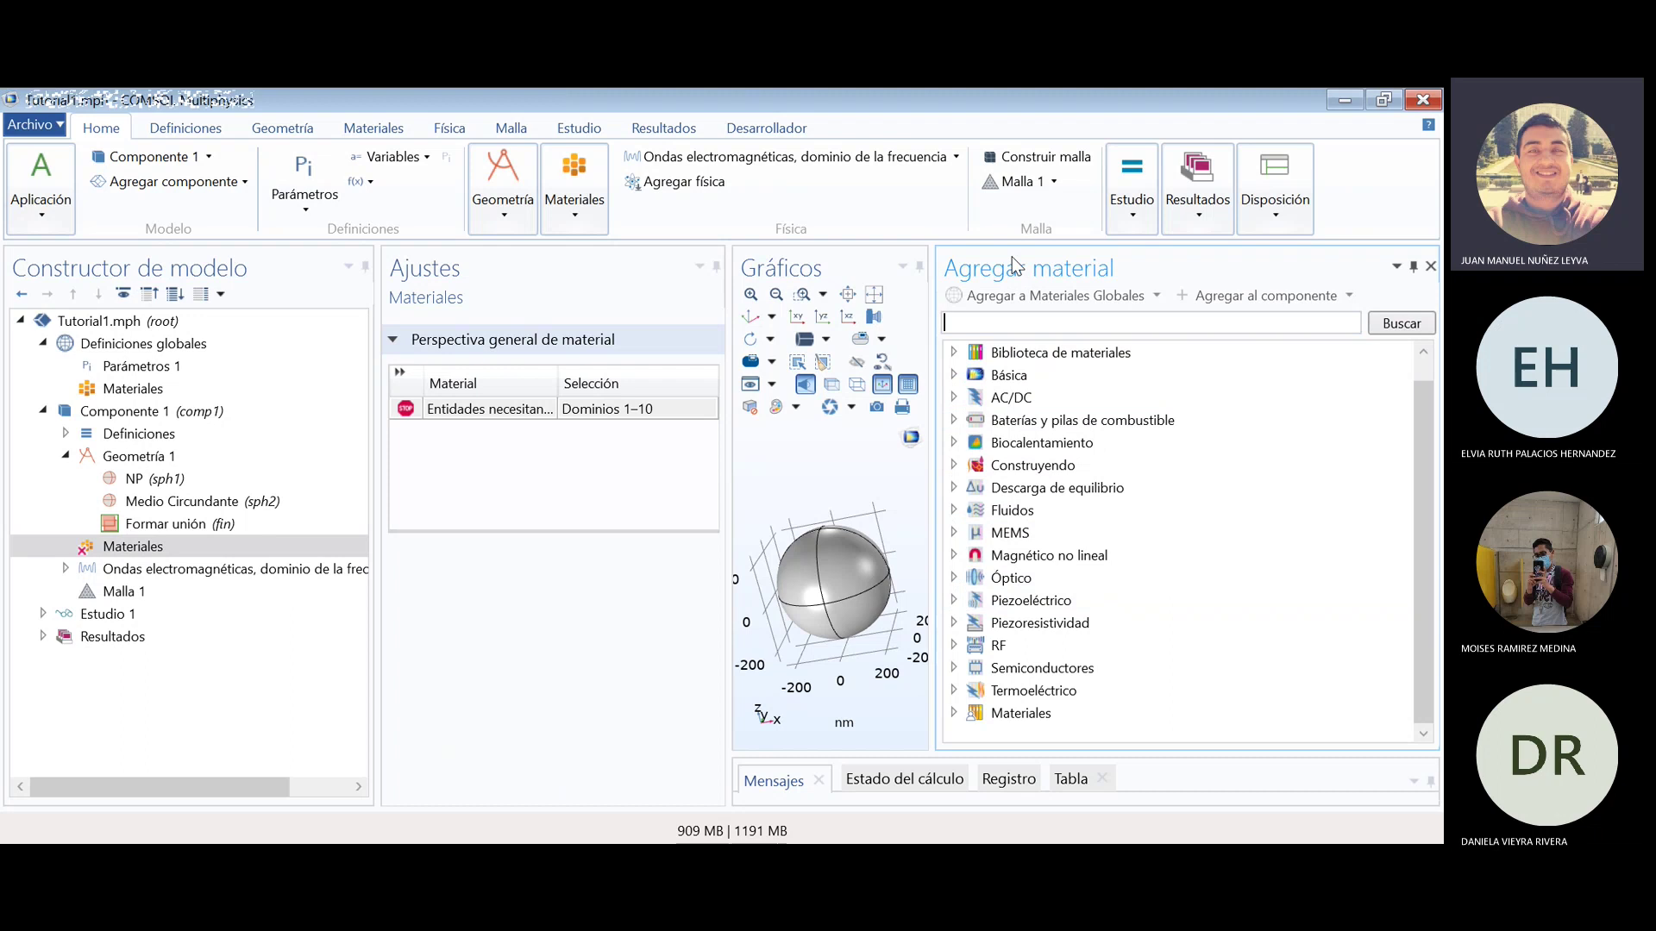
left_click(954, 579)
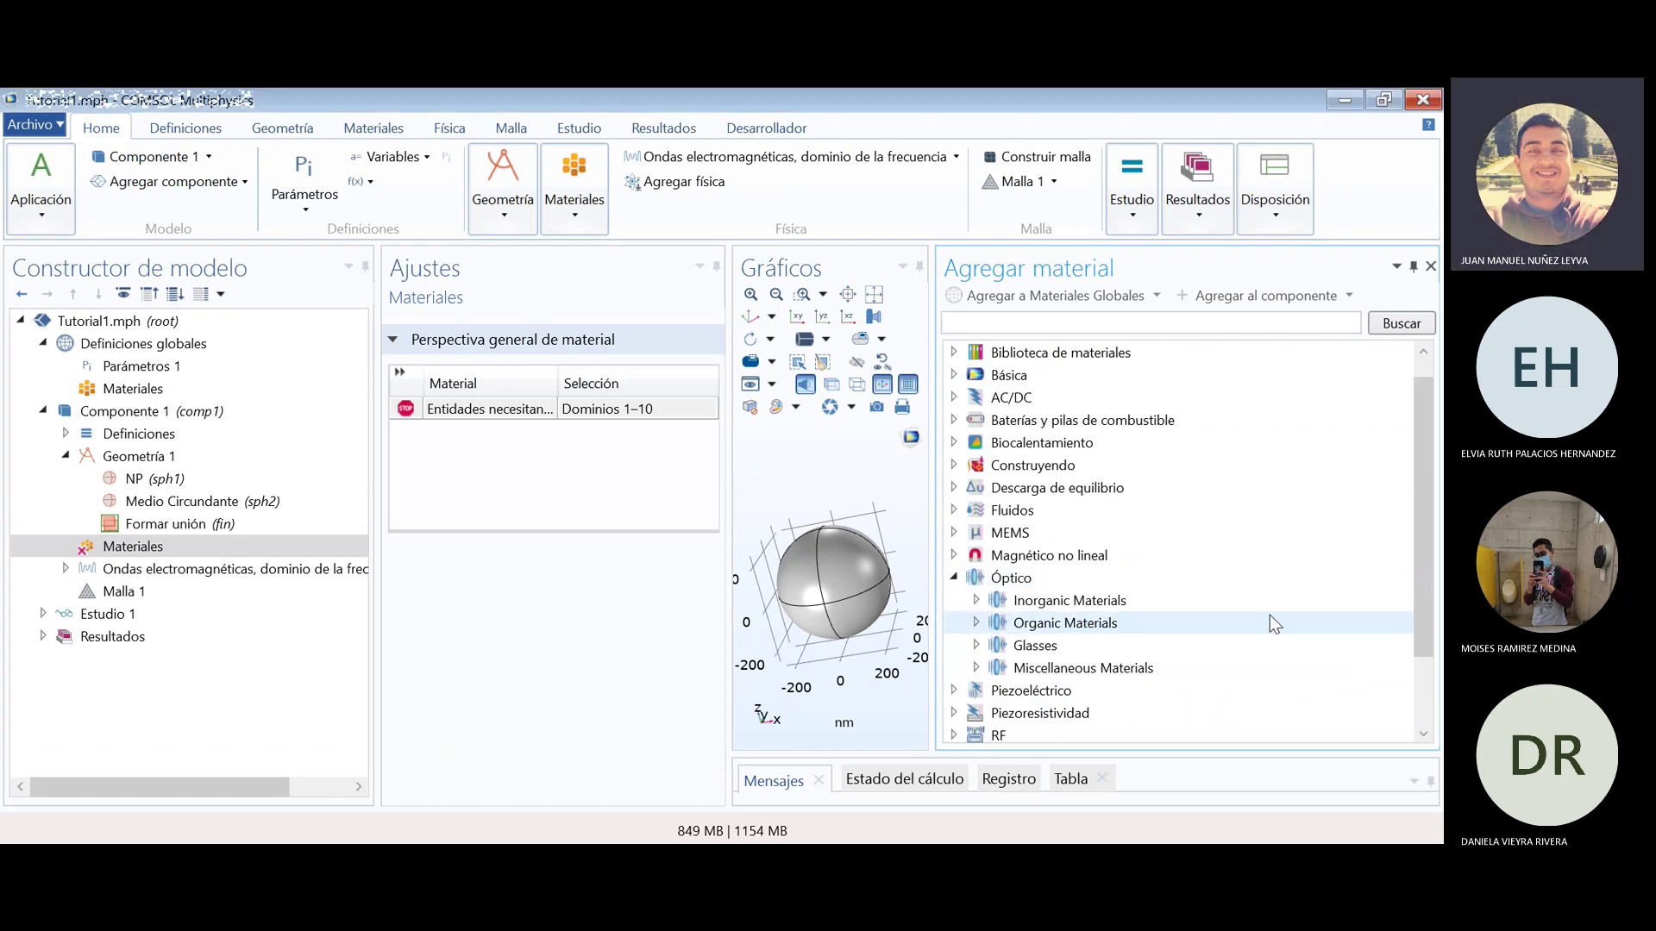
scroll(1287, 569, "down", 1)
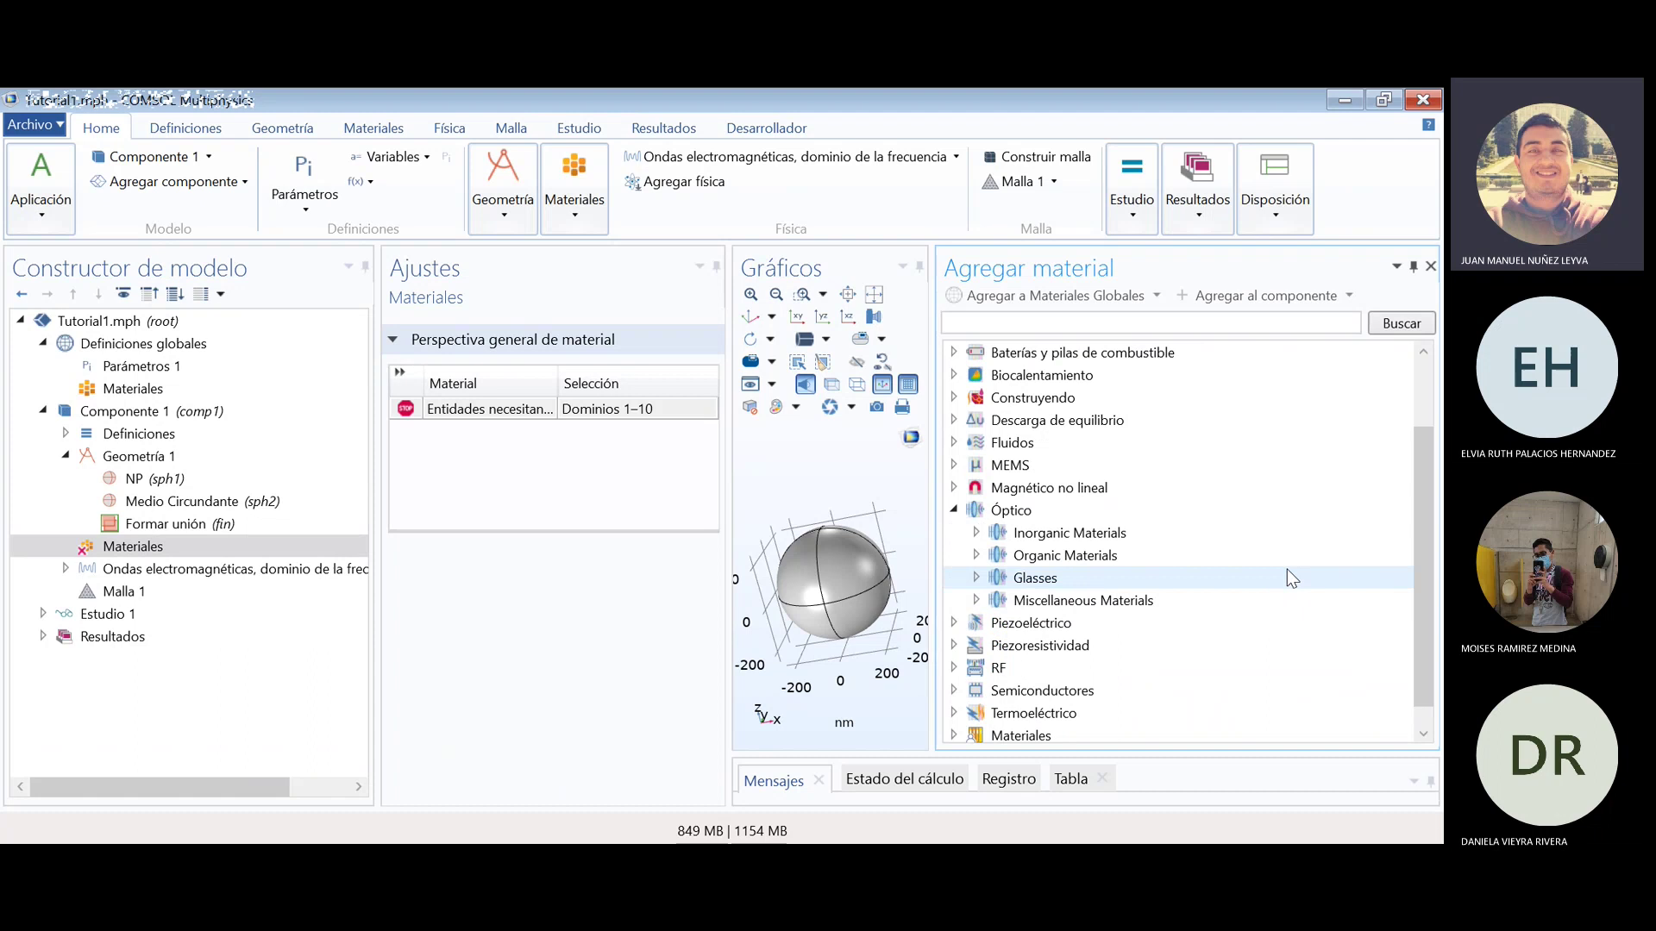
left_click(976, 534)
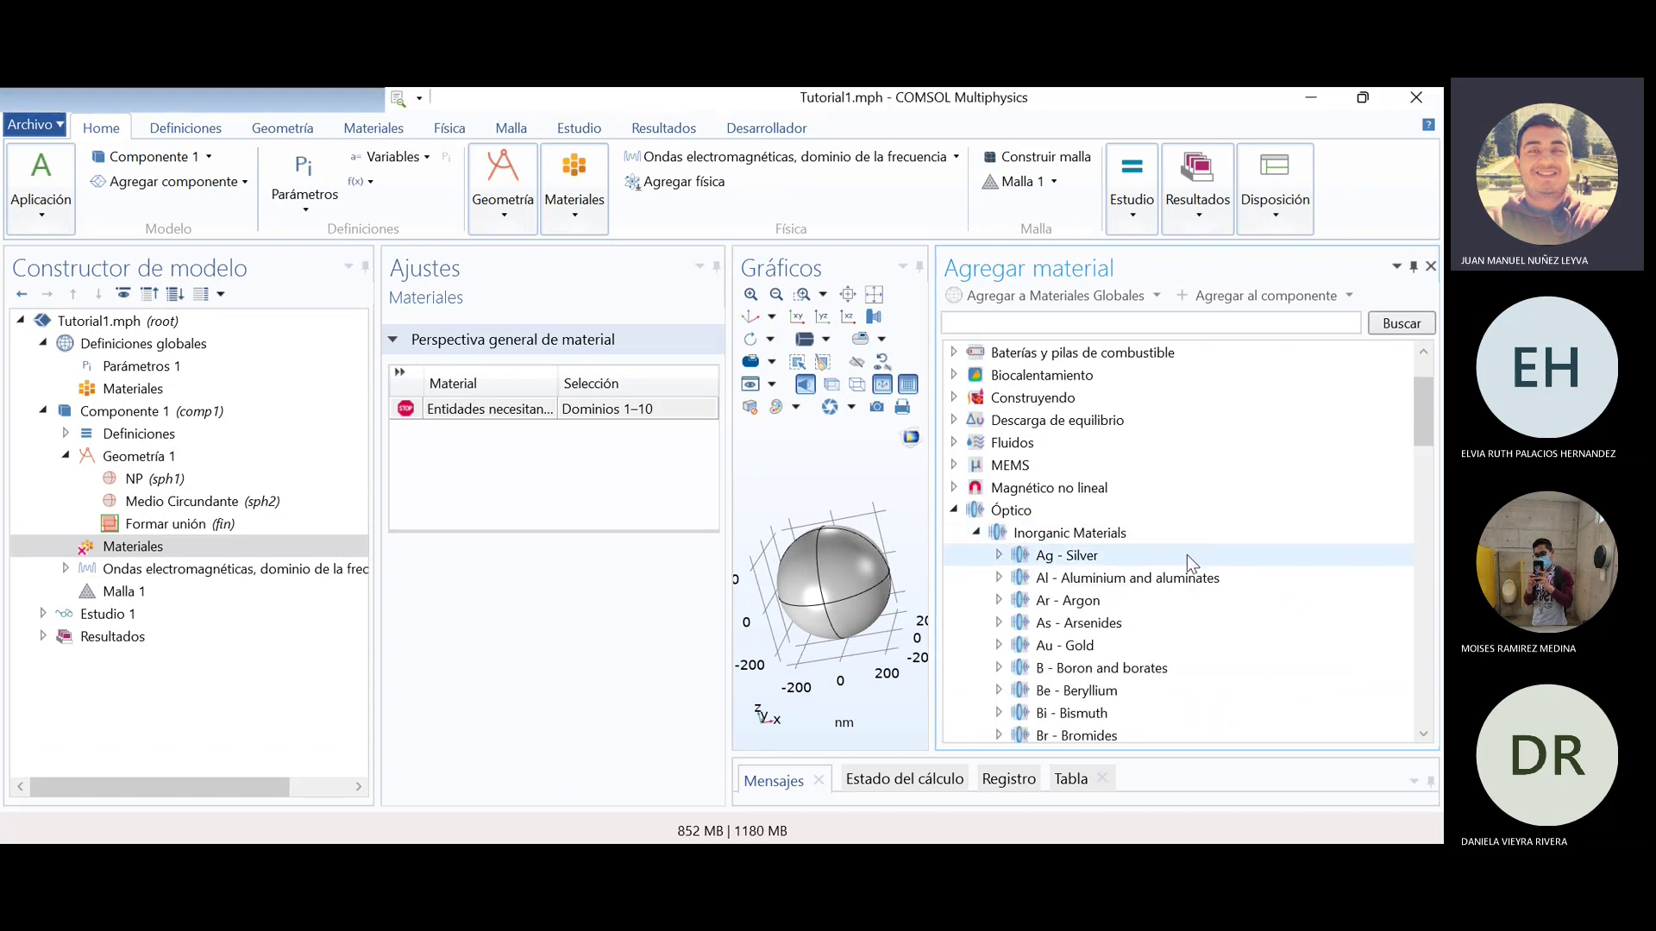
scroll(1190, 562, "down", 2)
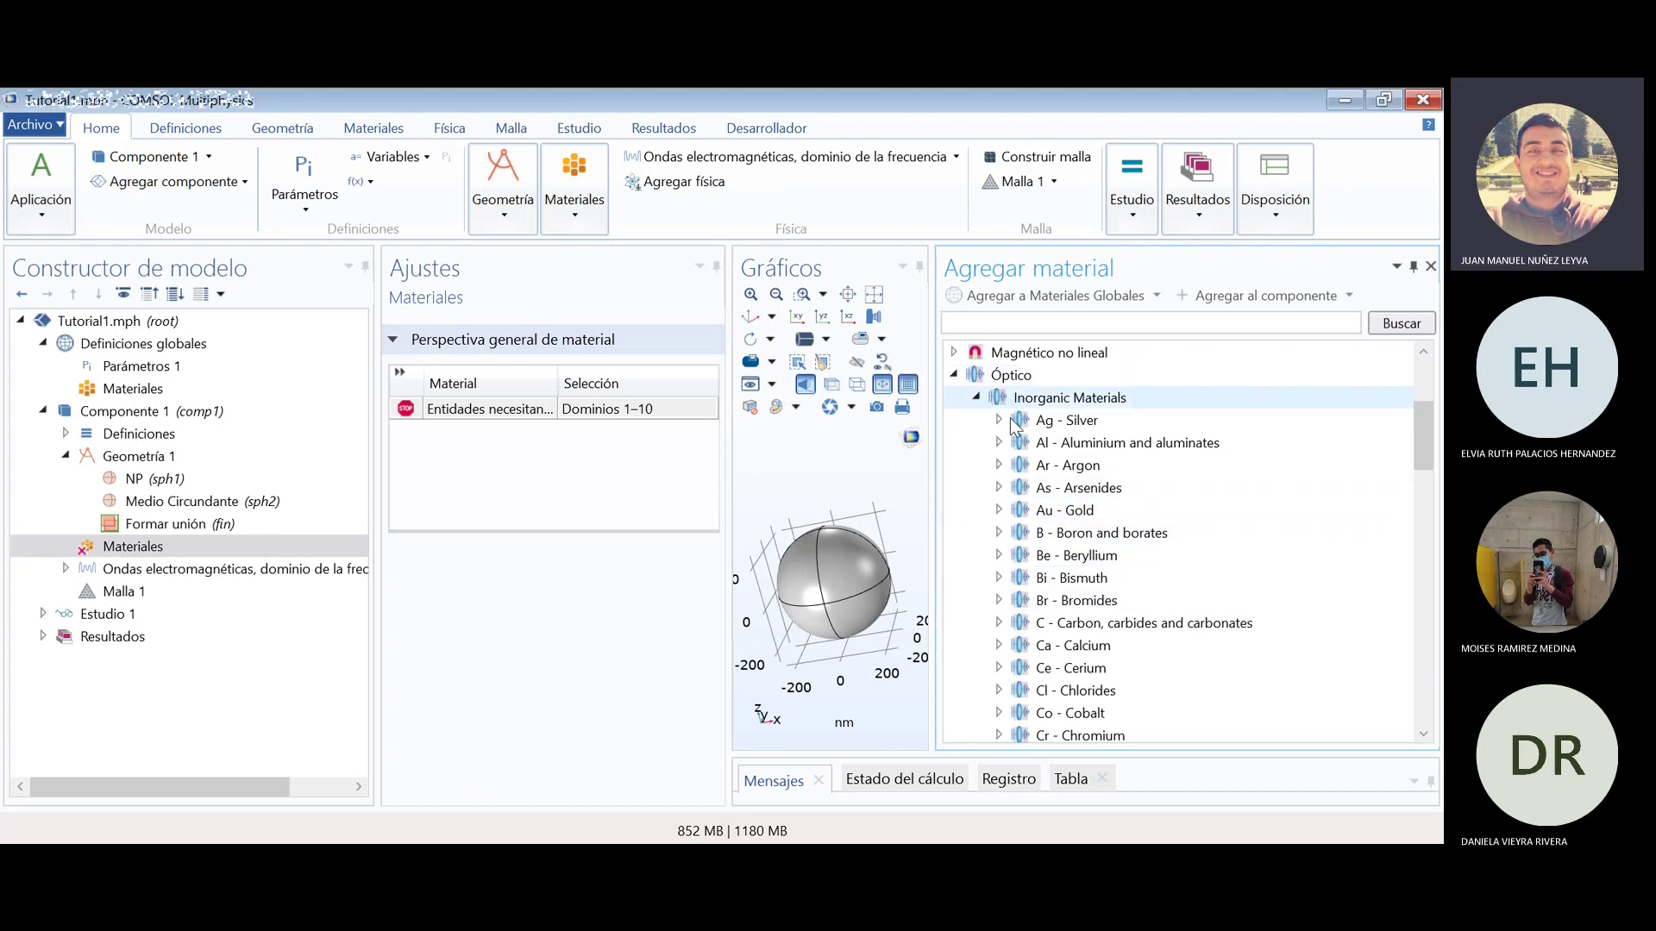
left_click(998, 511)
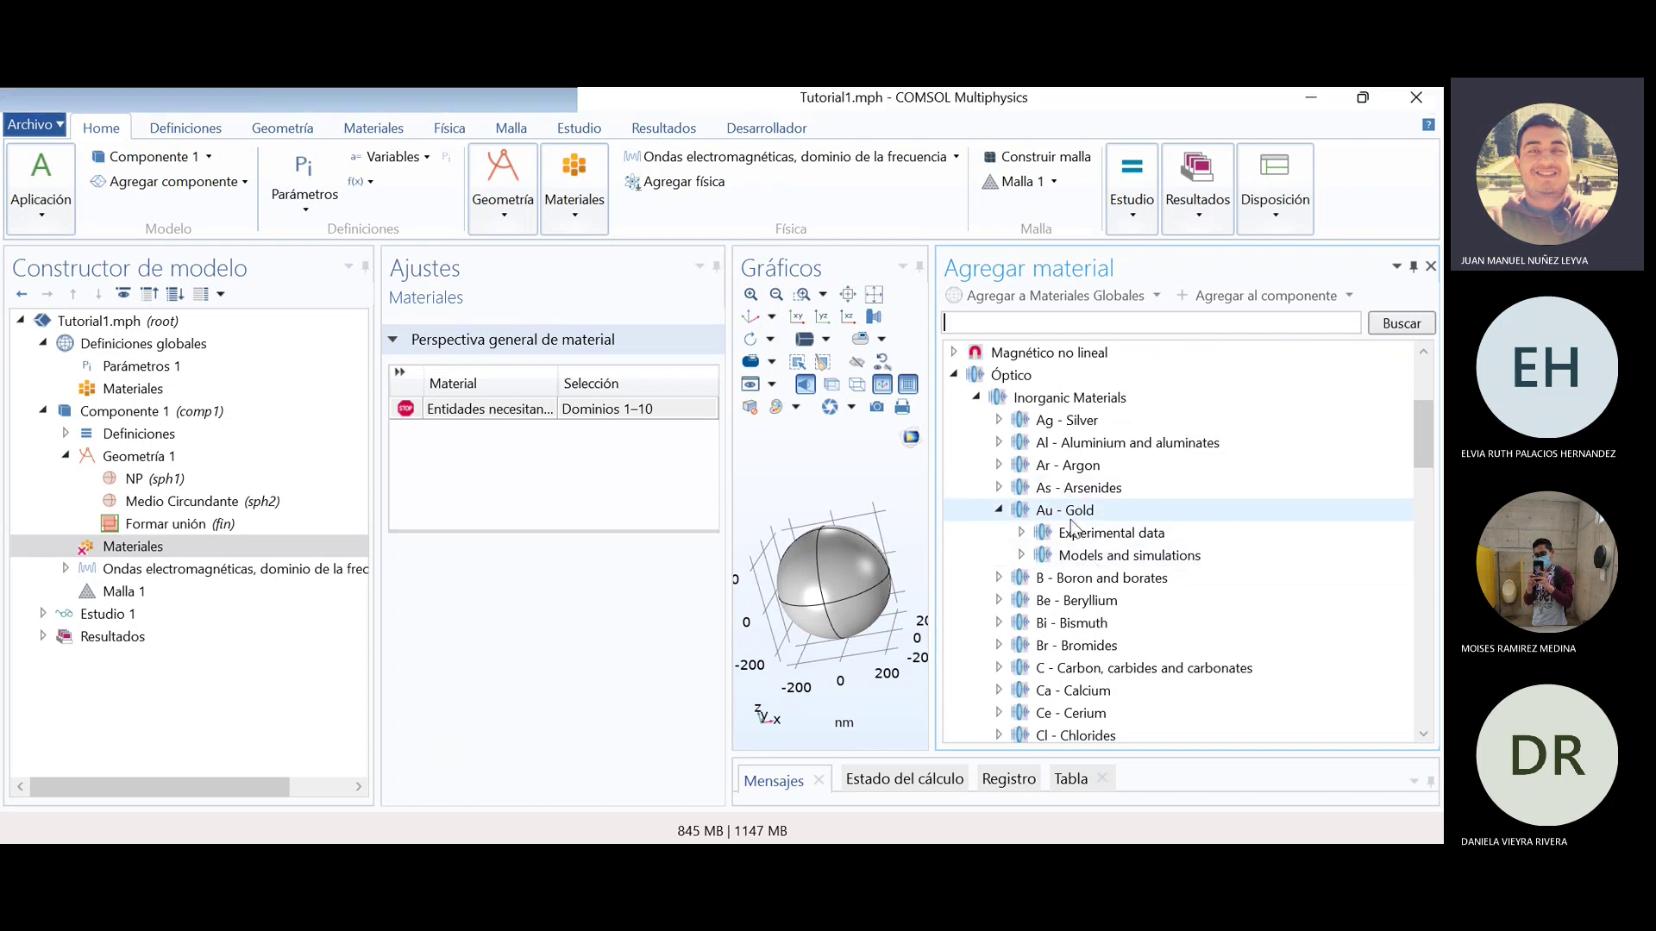
left_click(1022, 535)
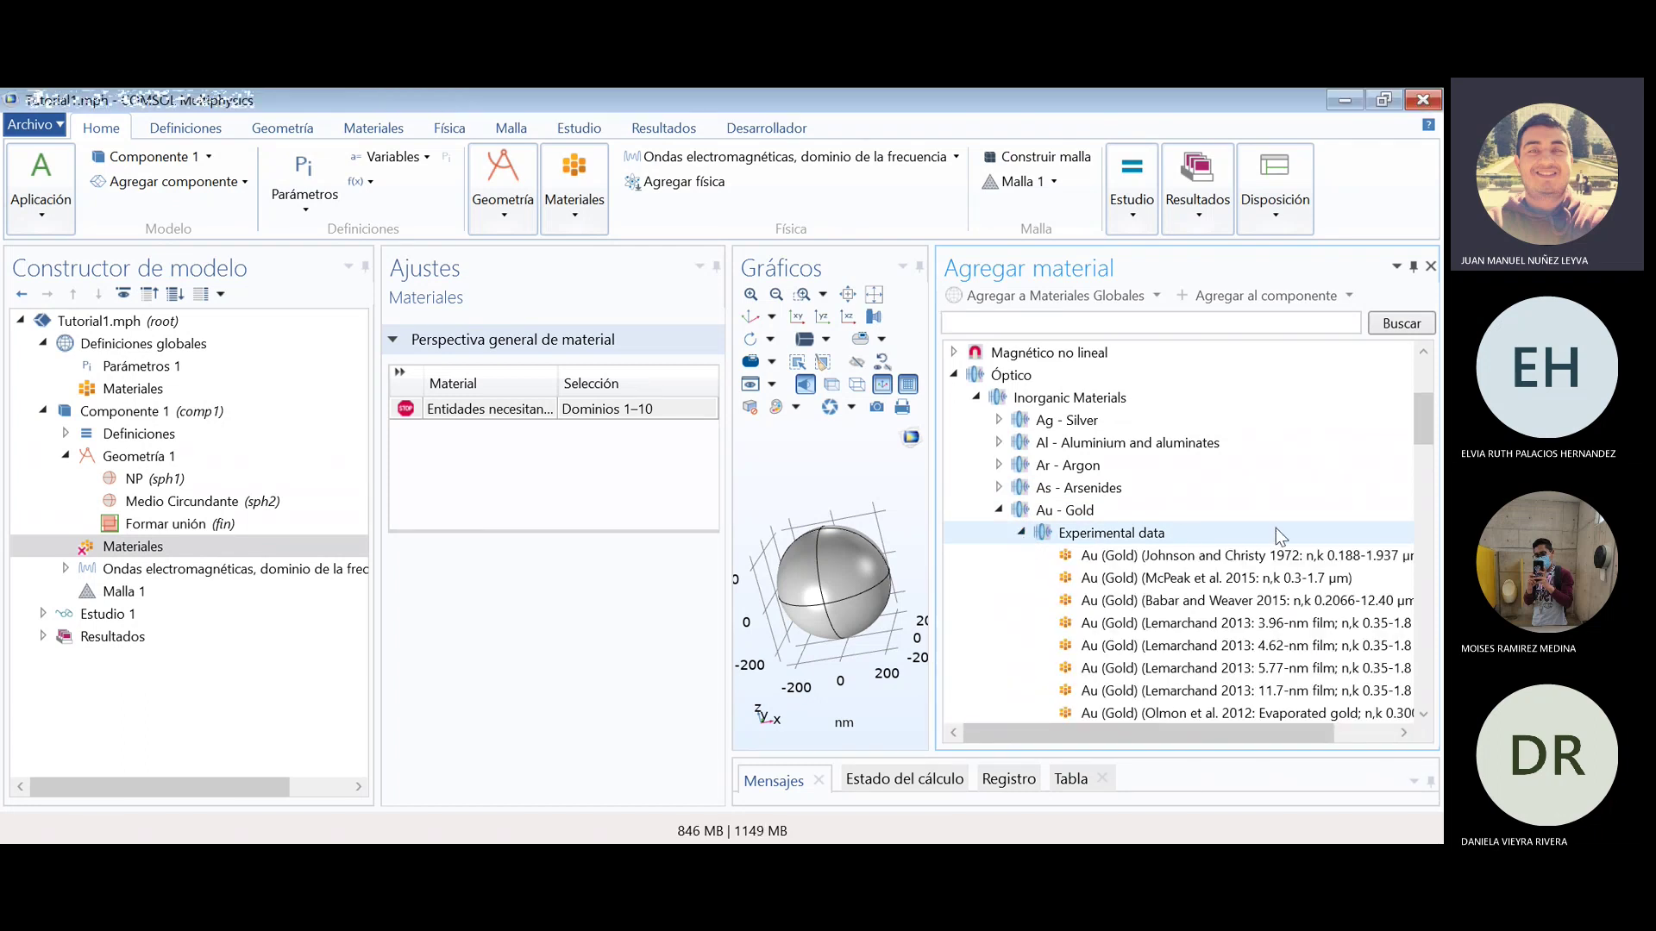
- Add the material Au (Gold) (Johnson and Christy 1972: n,k 0.188-1.937 µm) to Component 1
left_click(1258, 558)
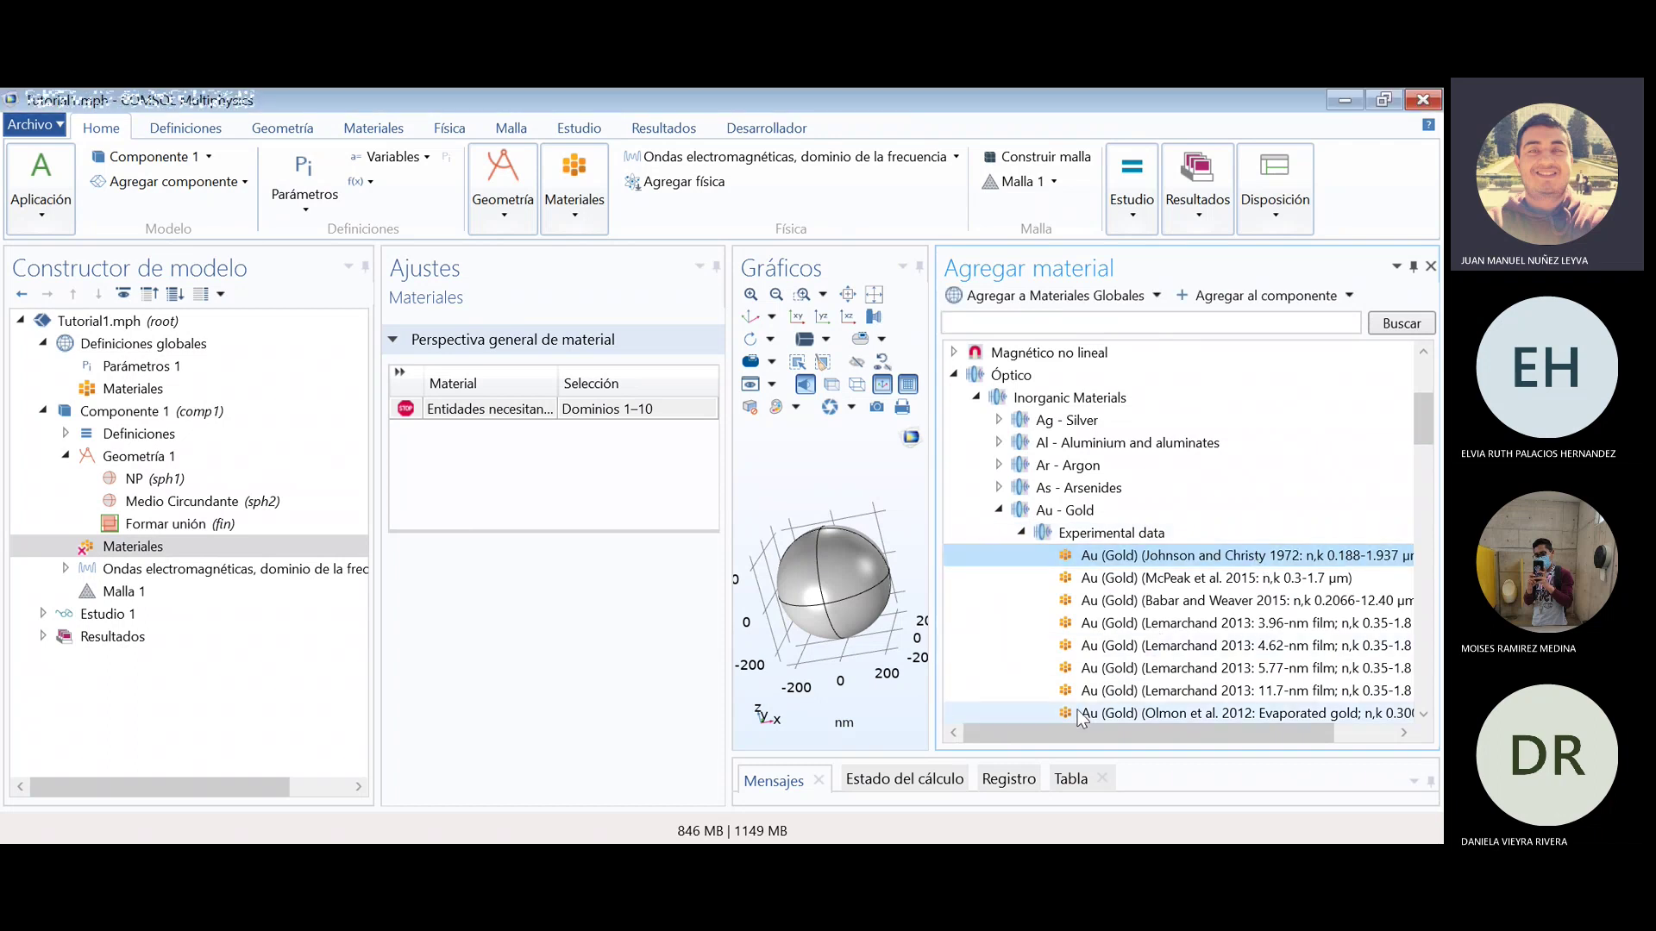
mouse_move(1065, 732)
left_mouse_down()
mouse_move(1121, 734)
mouse_move(1090, 734)
left_mouse_up()
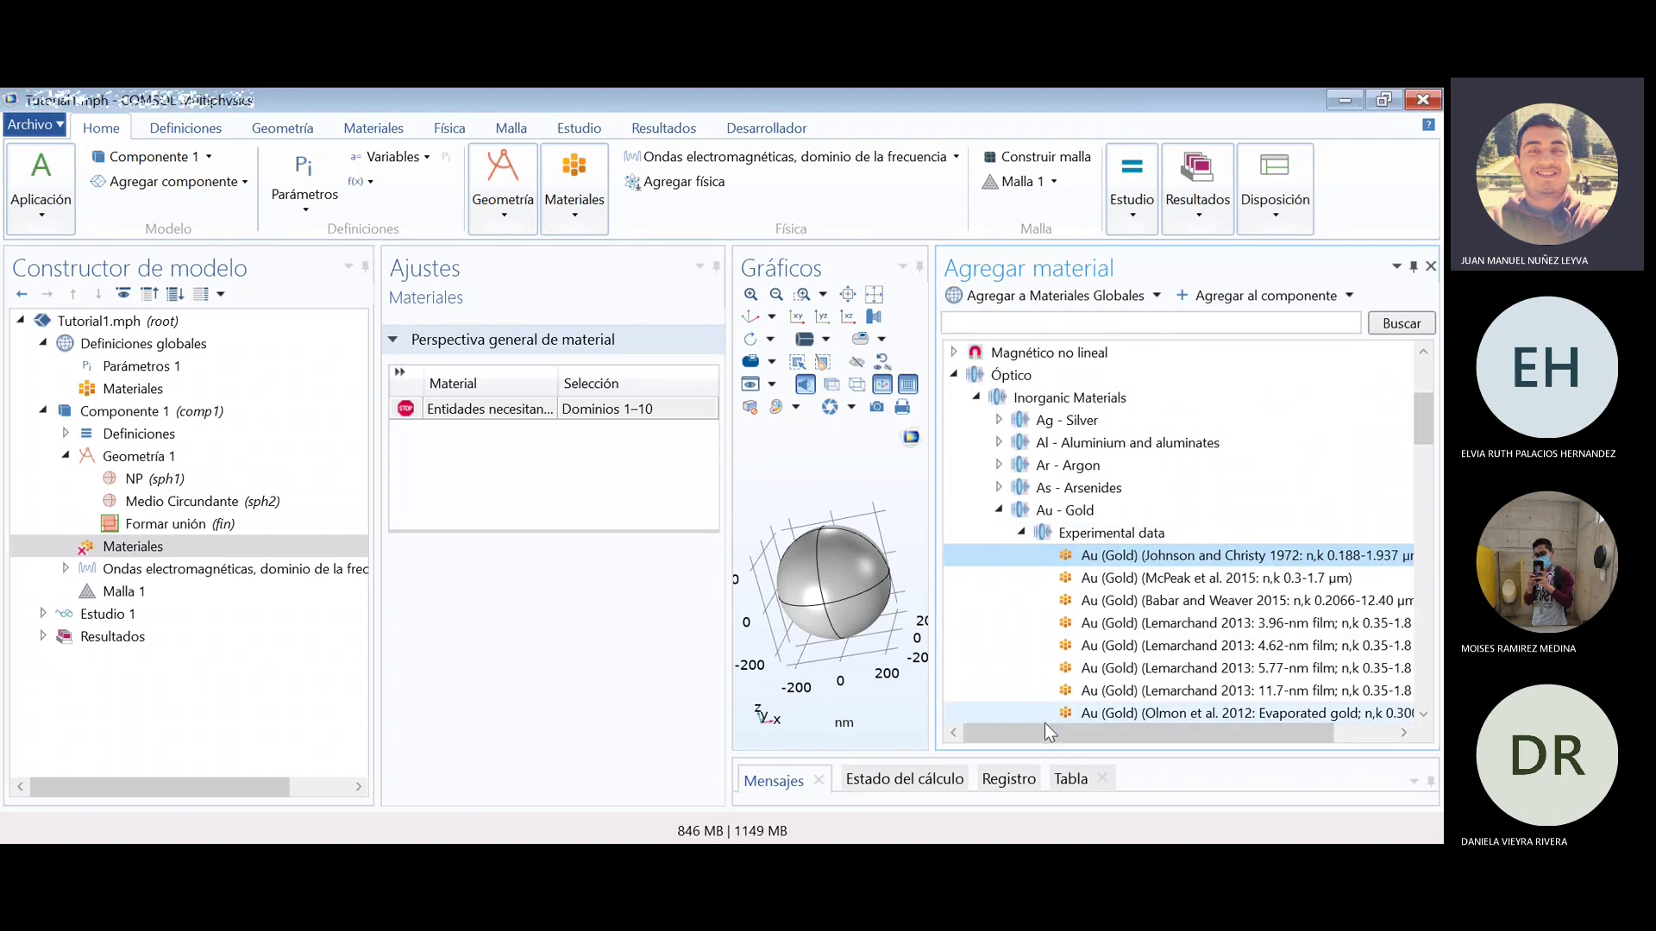
mouse_move(1092, 733)
left_mouse_down()
mouse_move(1114, 727)
mouse_move(1063, 733)
mouse_move(1095, 728)
left_mouse_up()
left_click(1280, 557)
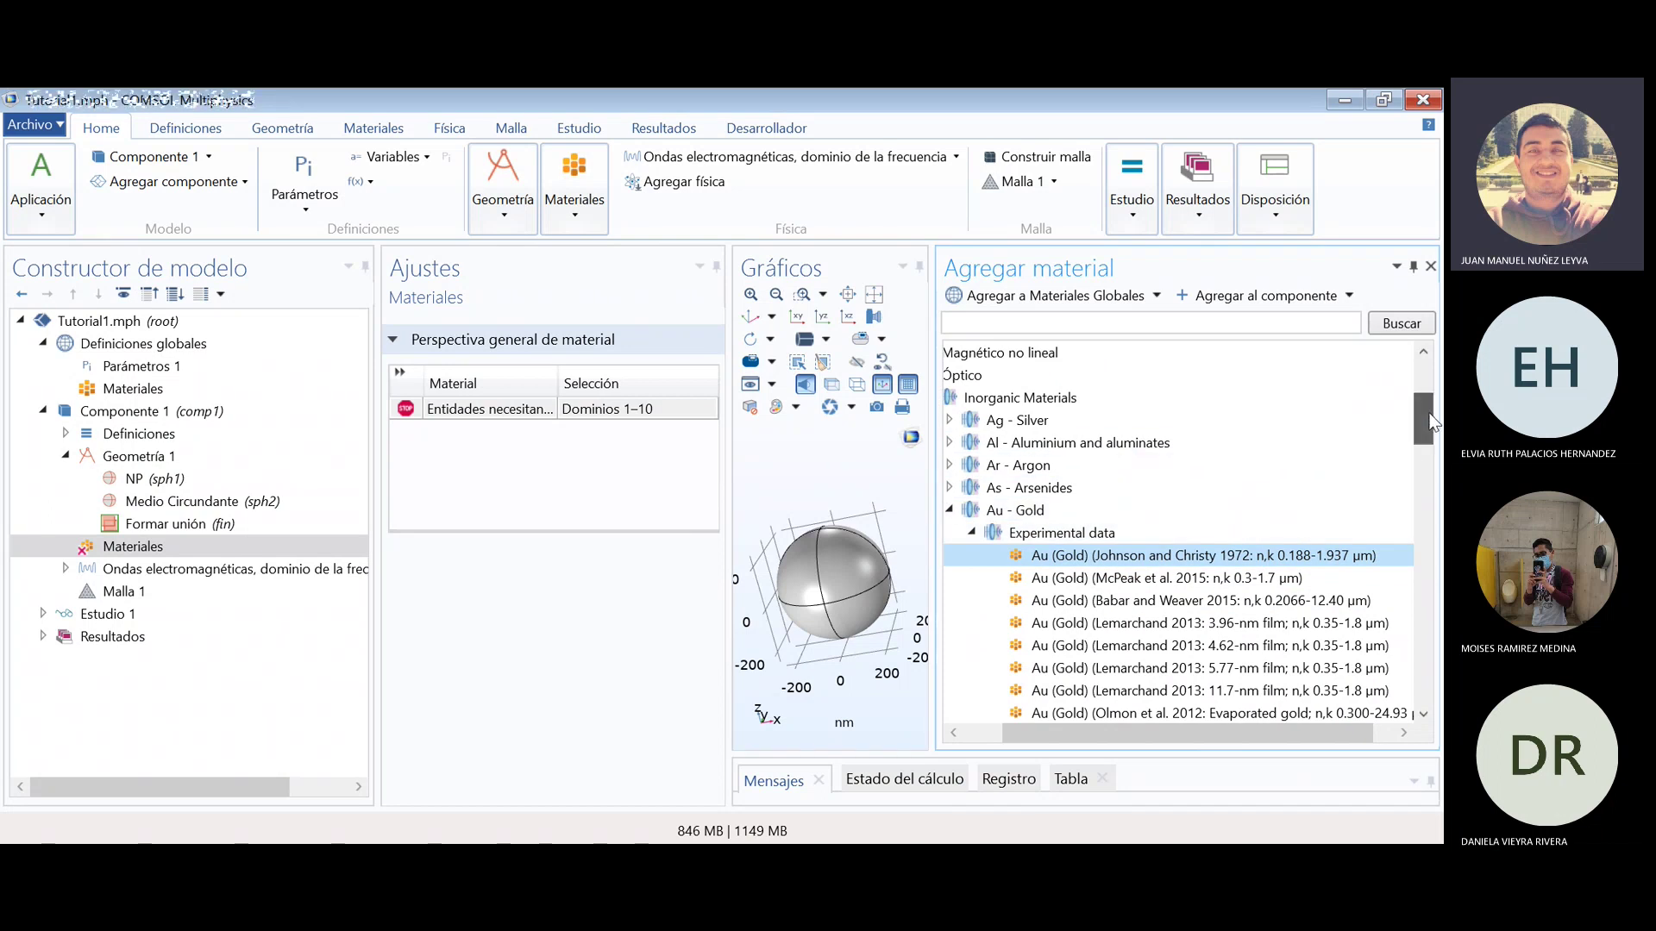
left_click_drag(1420, 422, 1423, 436)
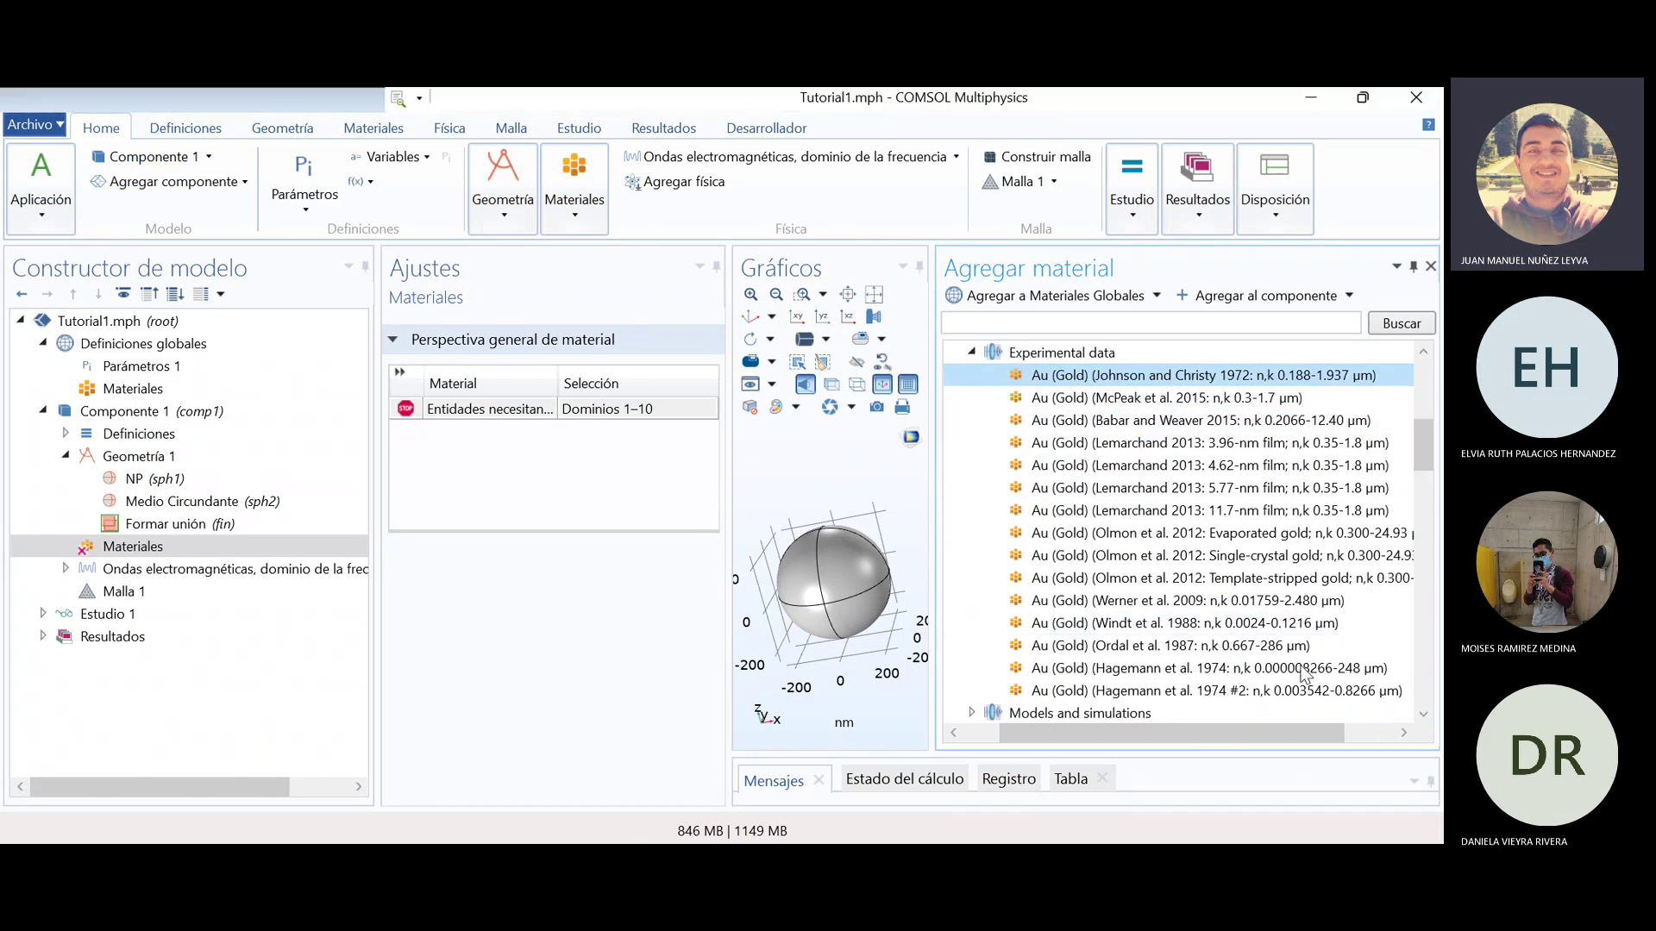
left_click(1130, 375)
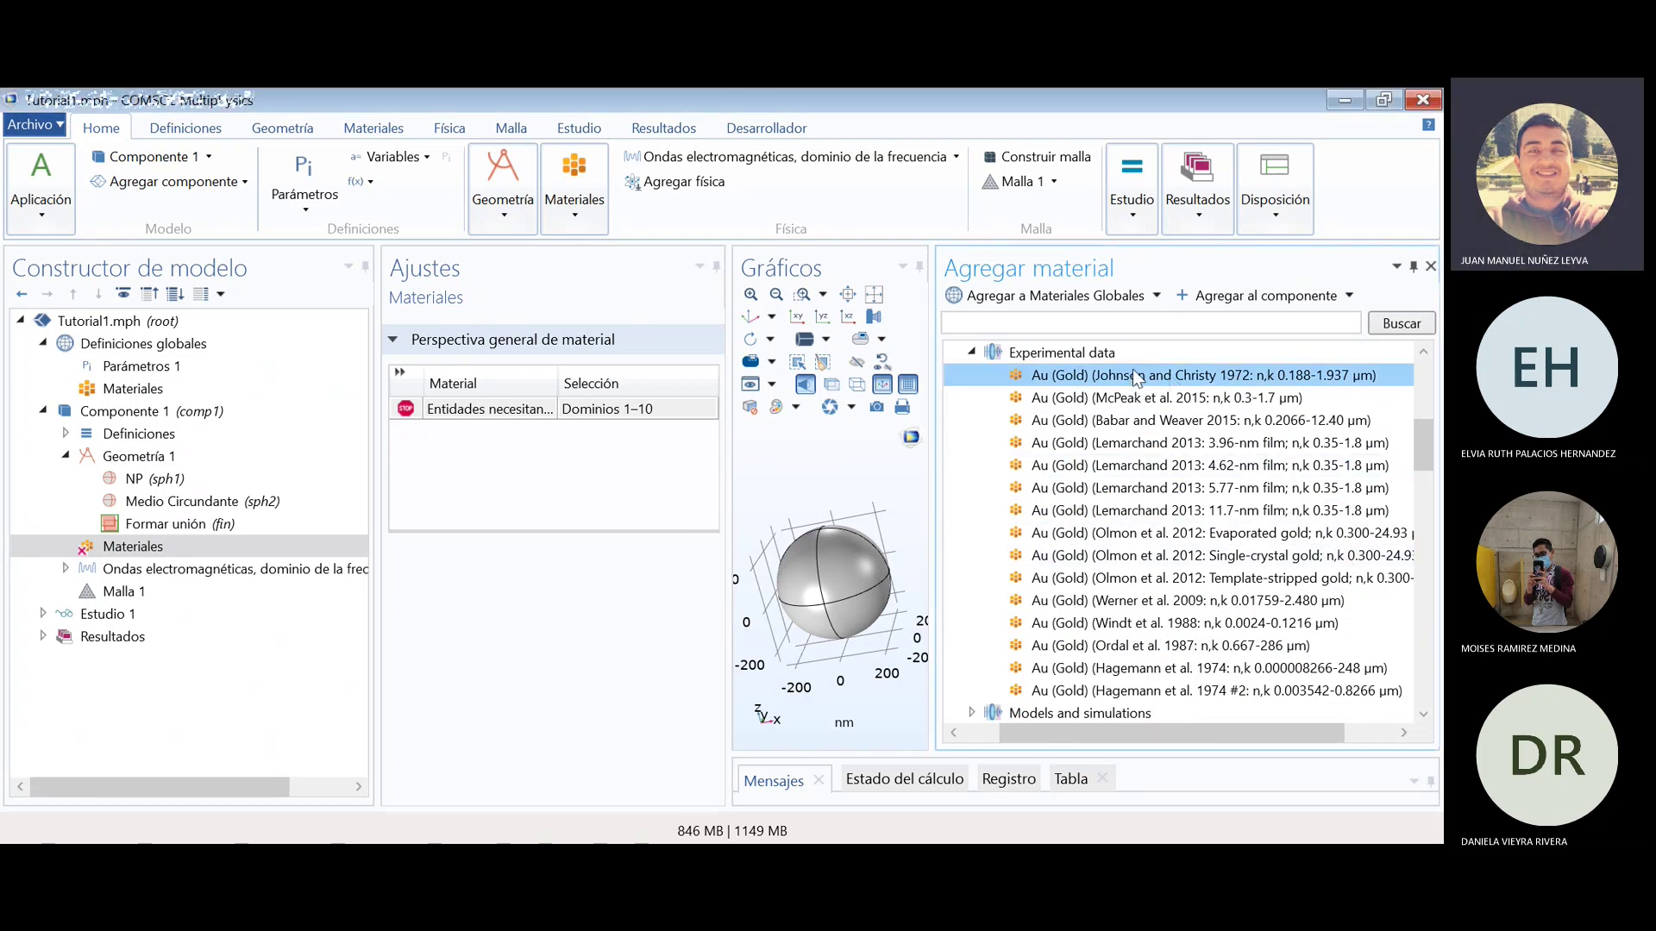
left_click(1240, 296)
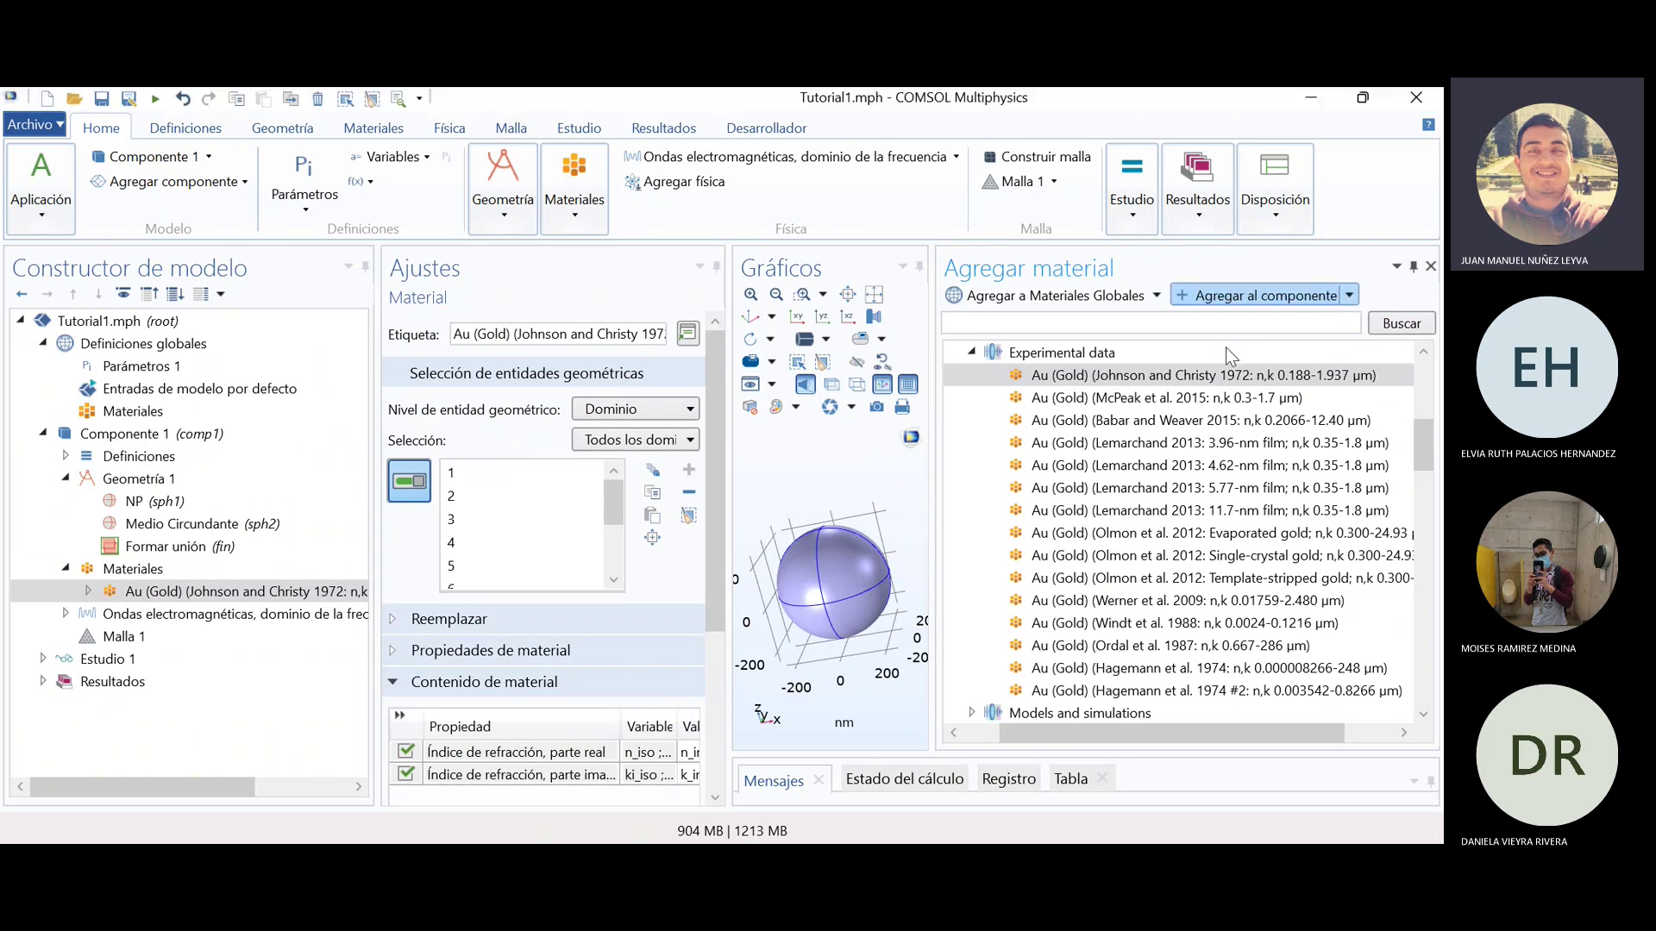
scroll(1147, 517, "up", 1)
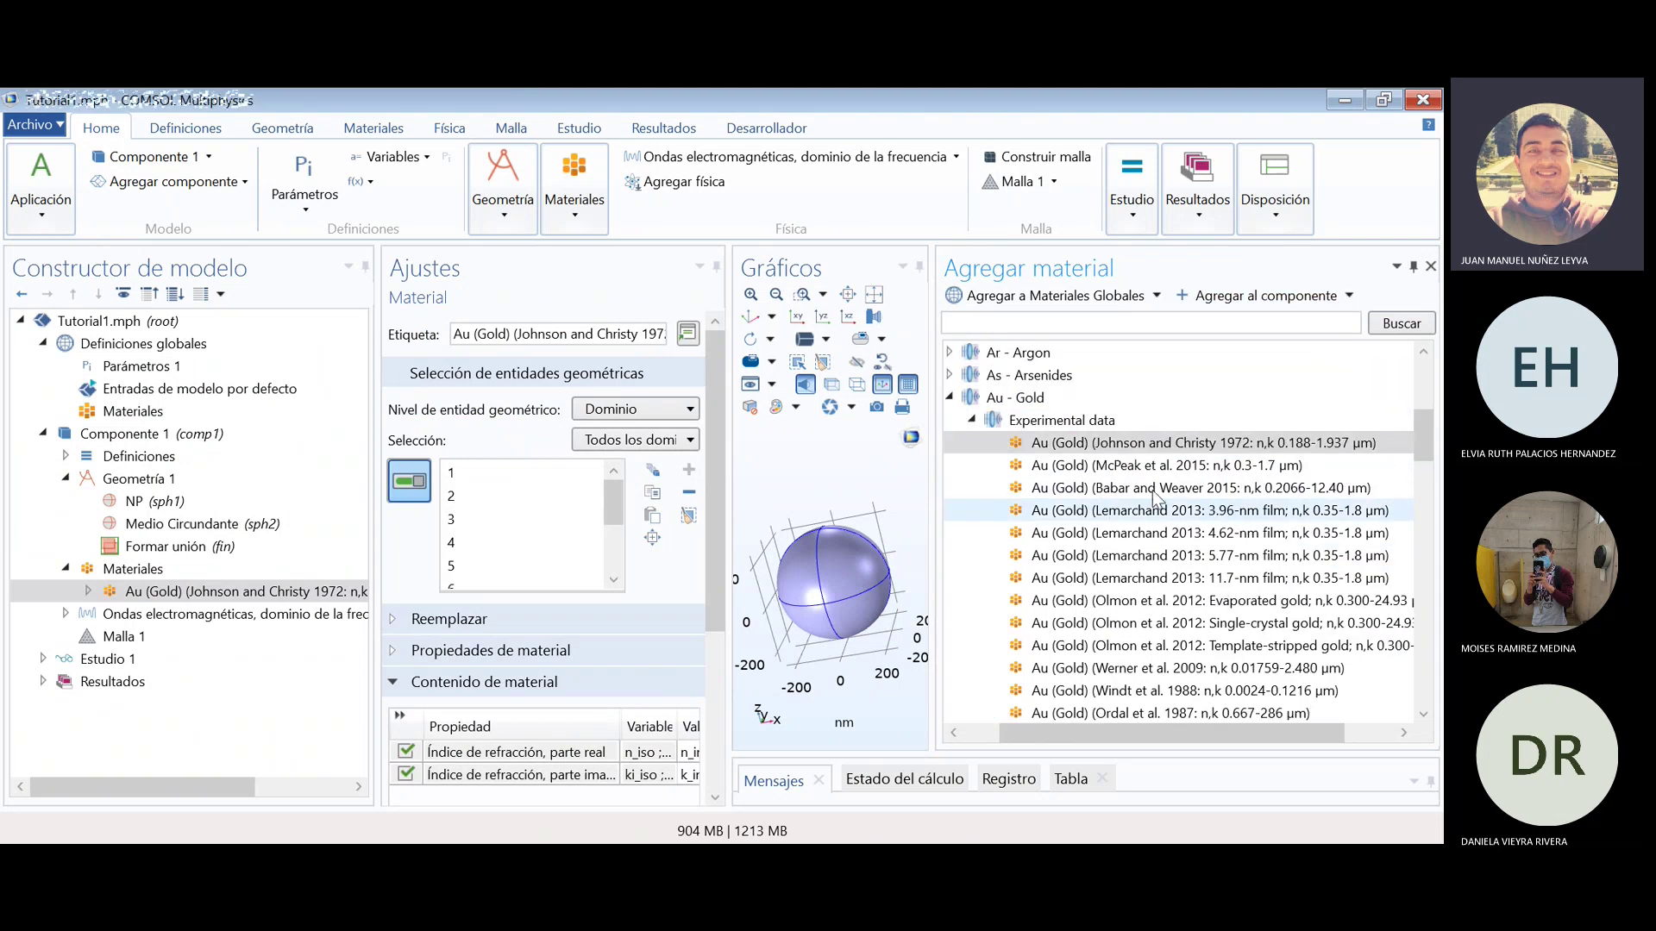
left_click(1158, 444)
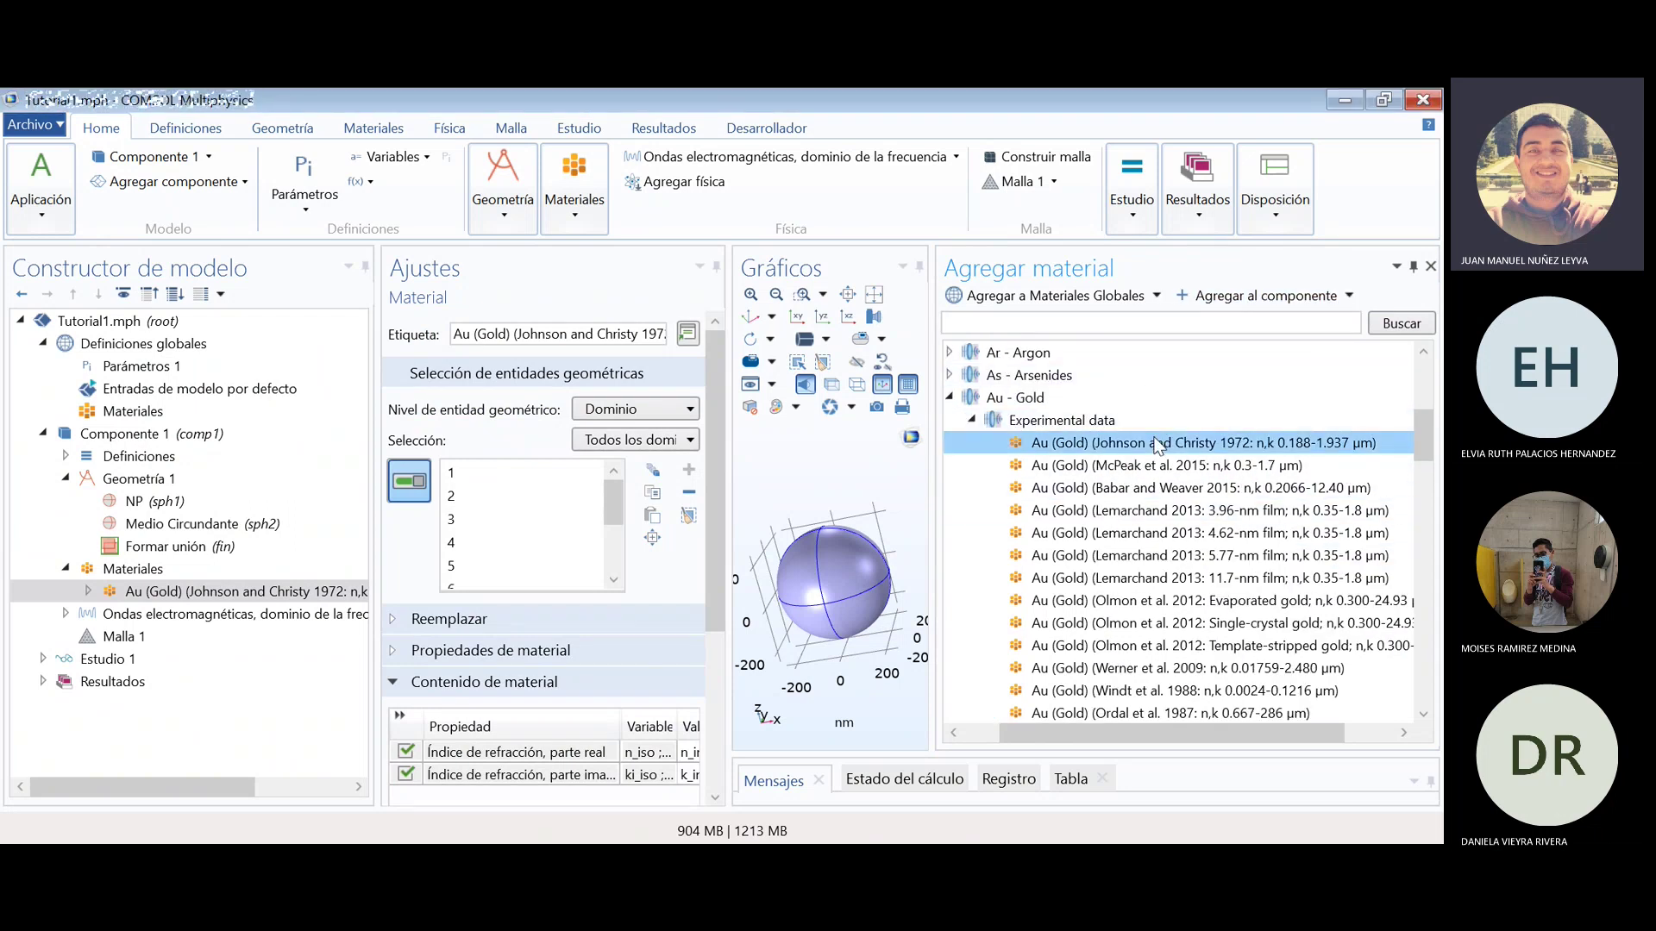
left_click(1216, 297)
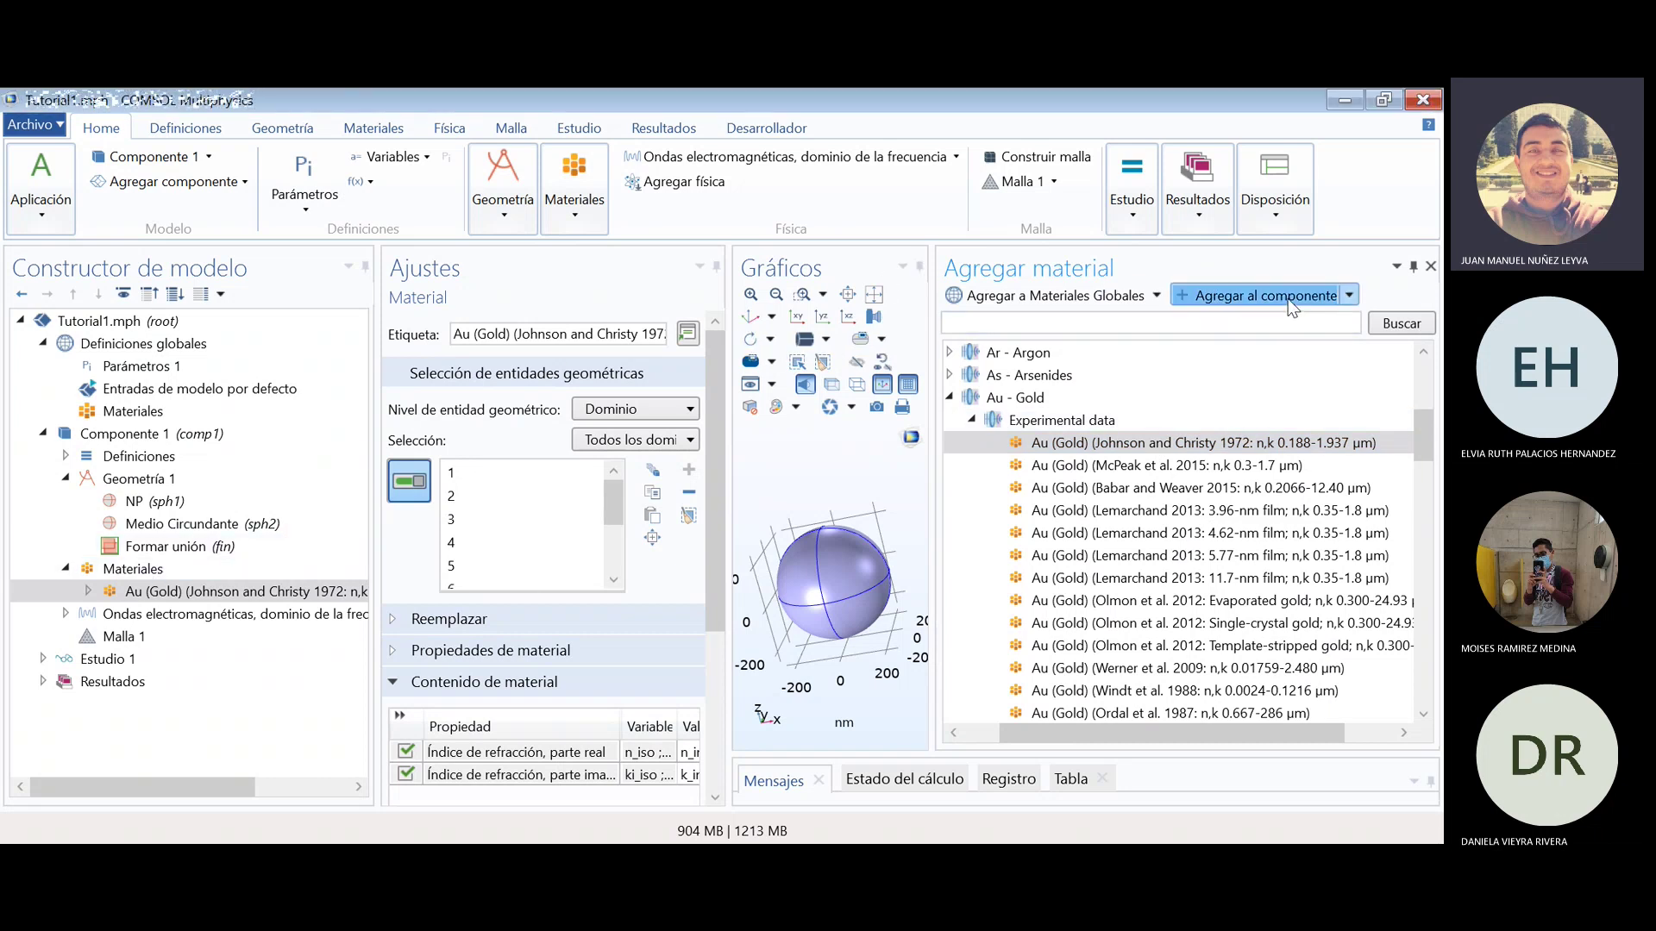
left_click(169, 592)
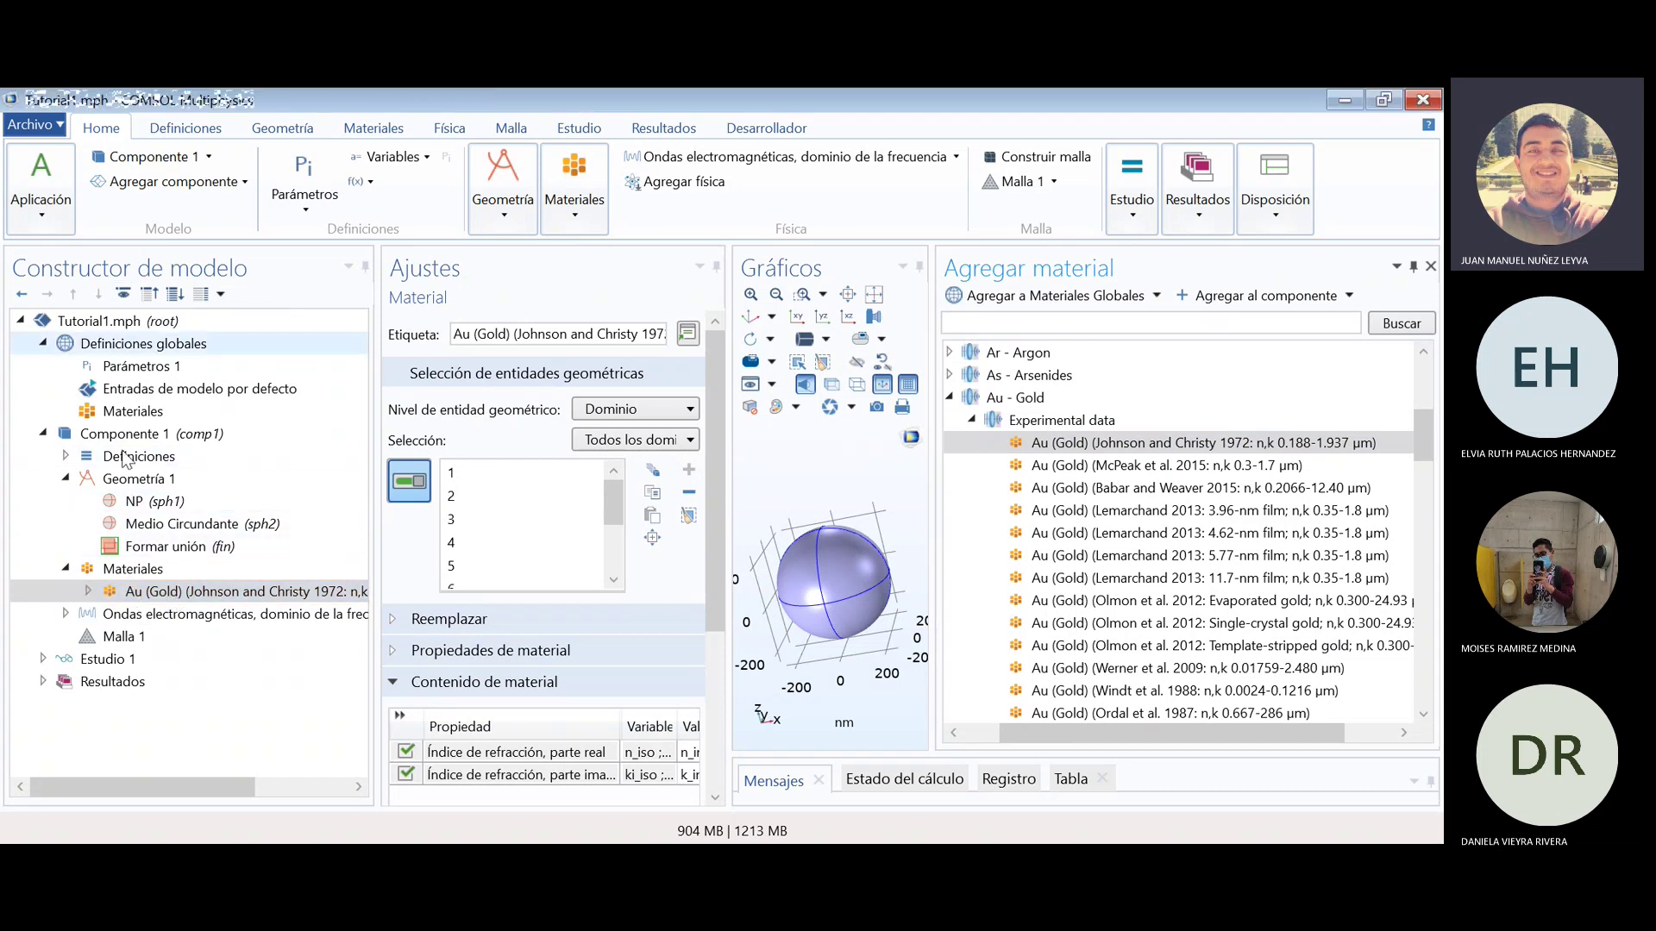
left_click(88, 591)
left_click(89, 592)
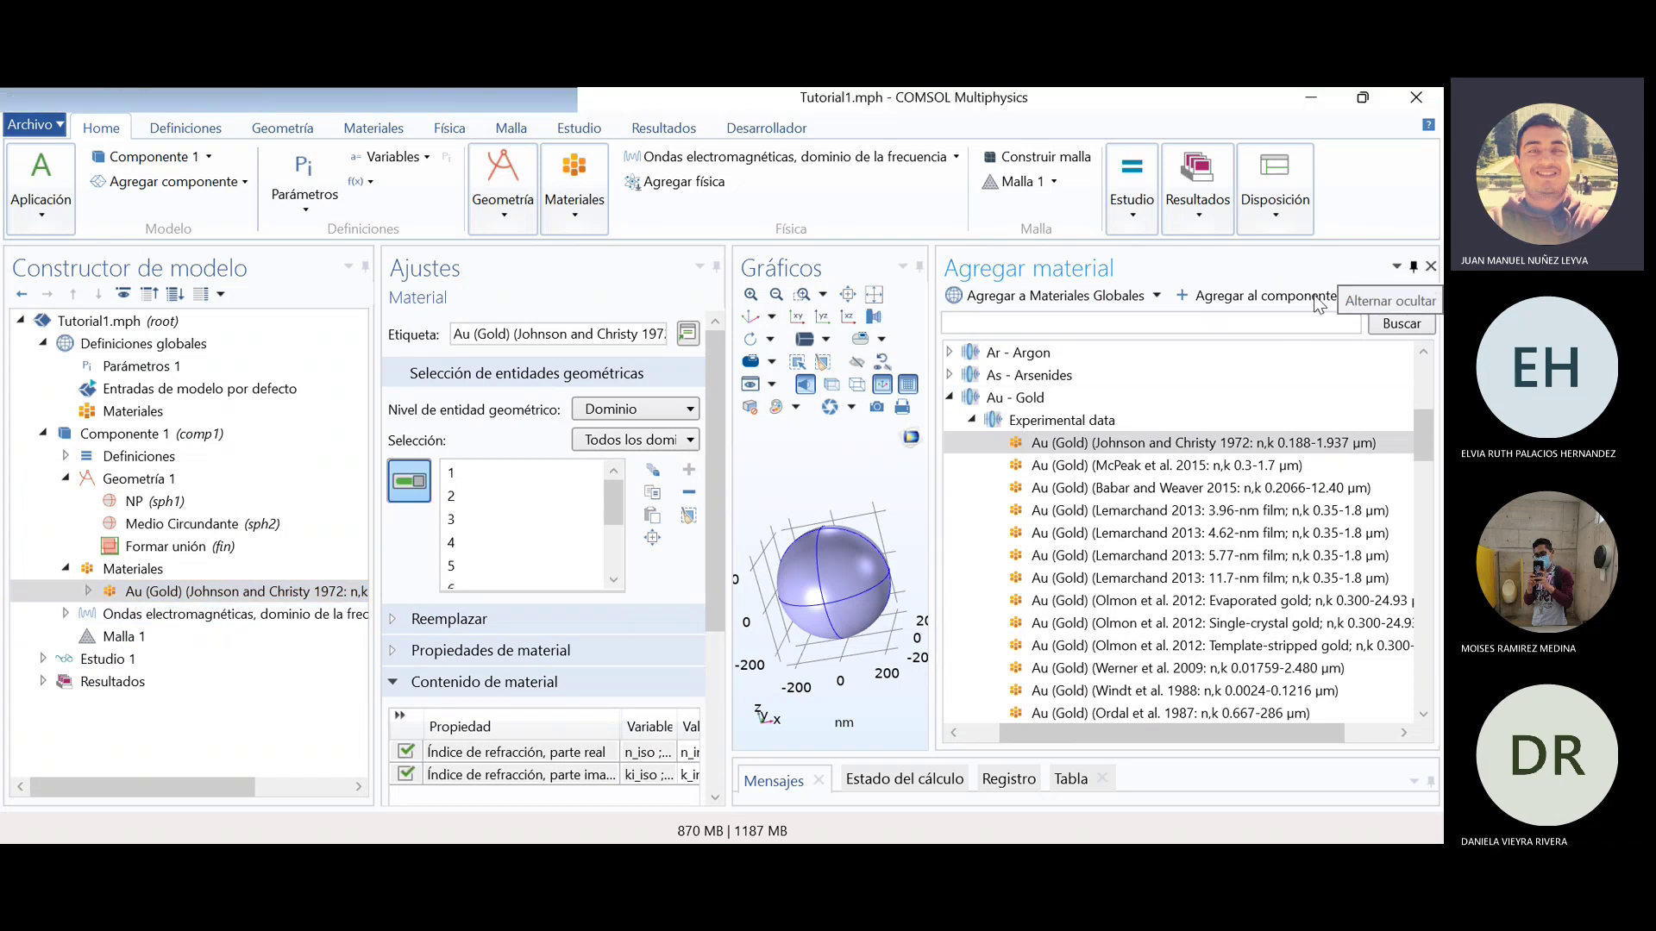
- Search the material library for Water, add the basic Water, liquid material to Component 1 and close the library
left_click(1094, 326)
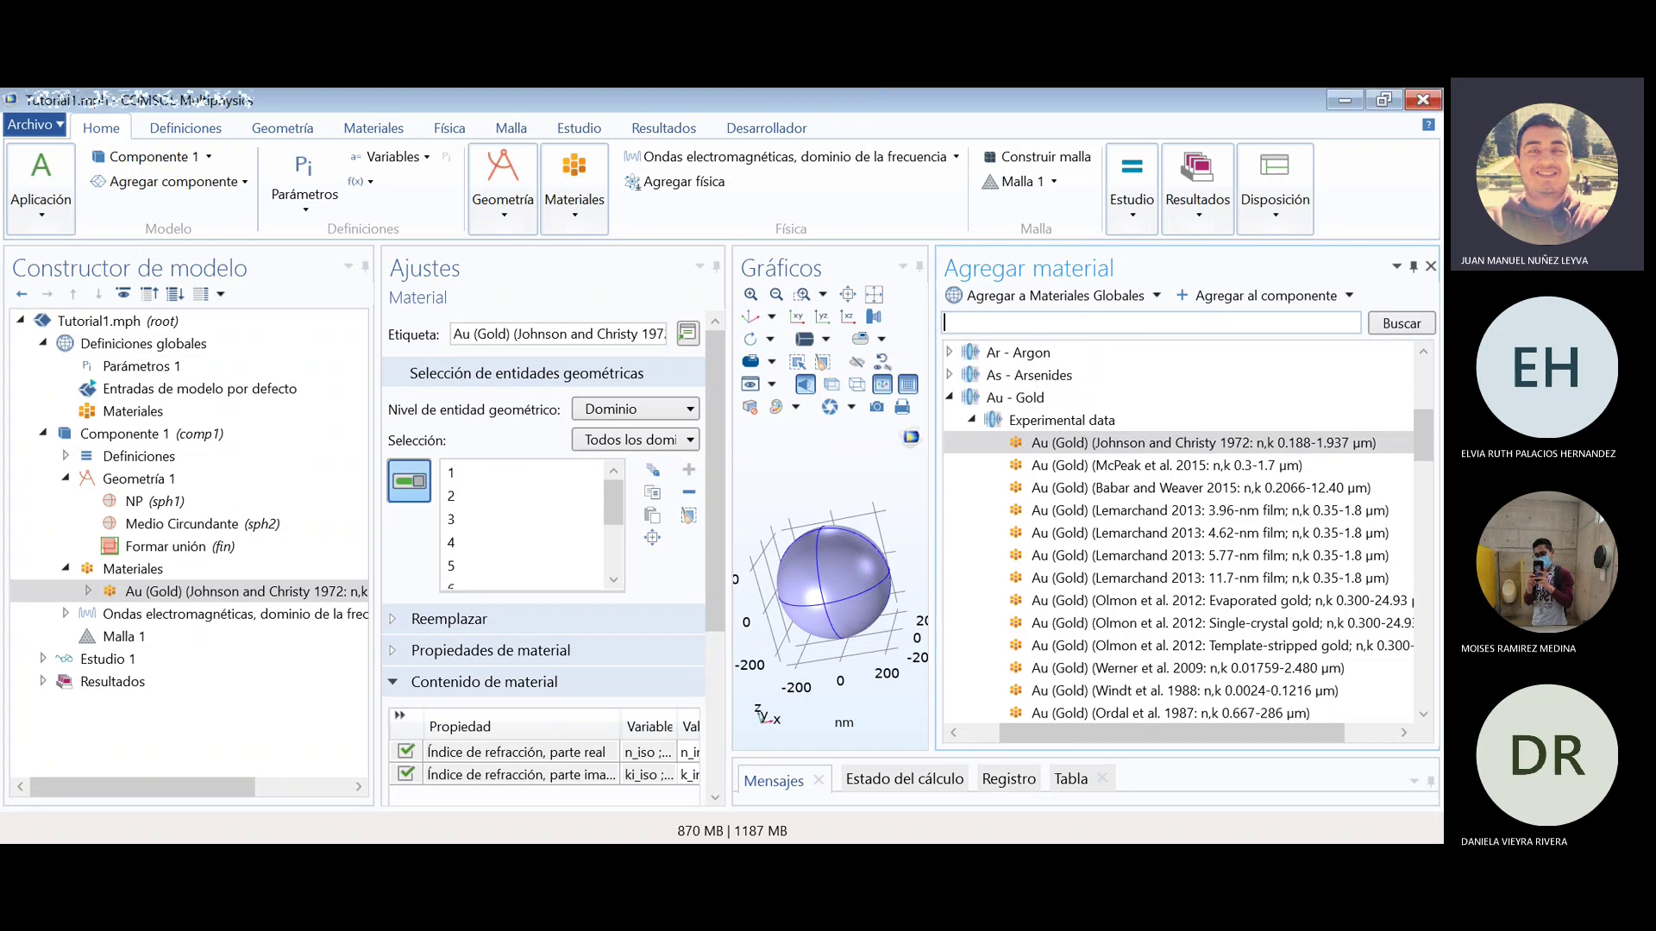
type("Water")
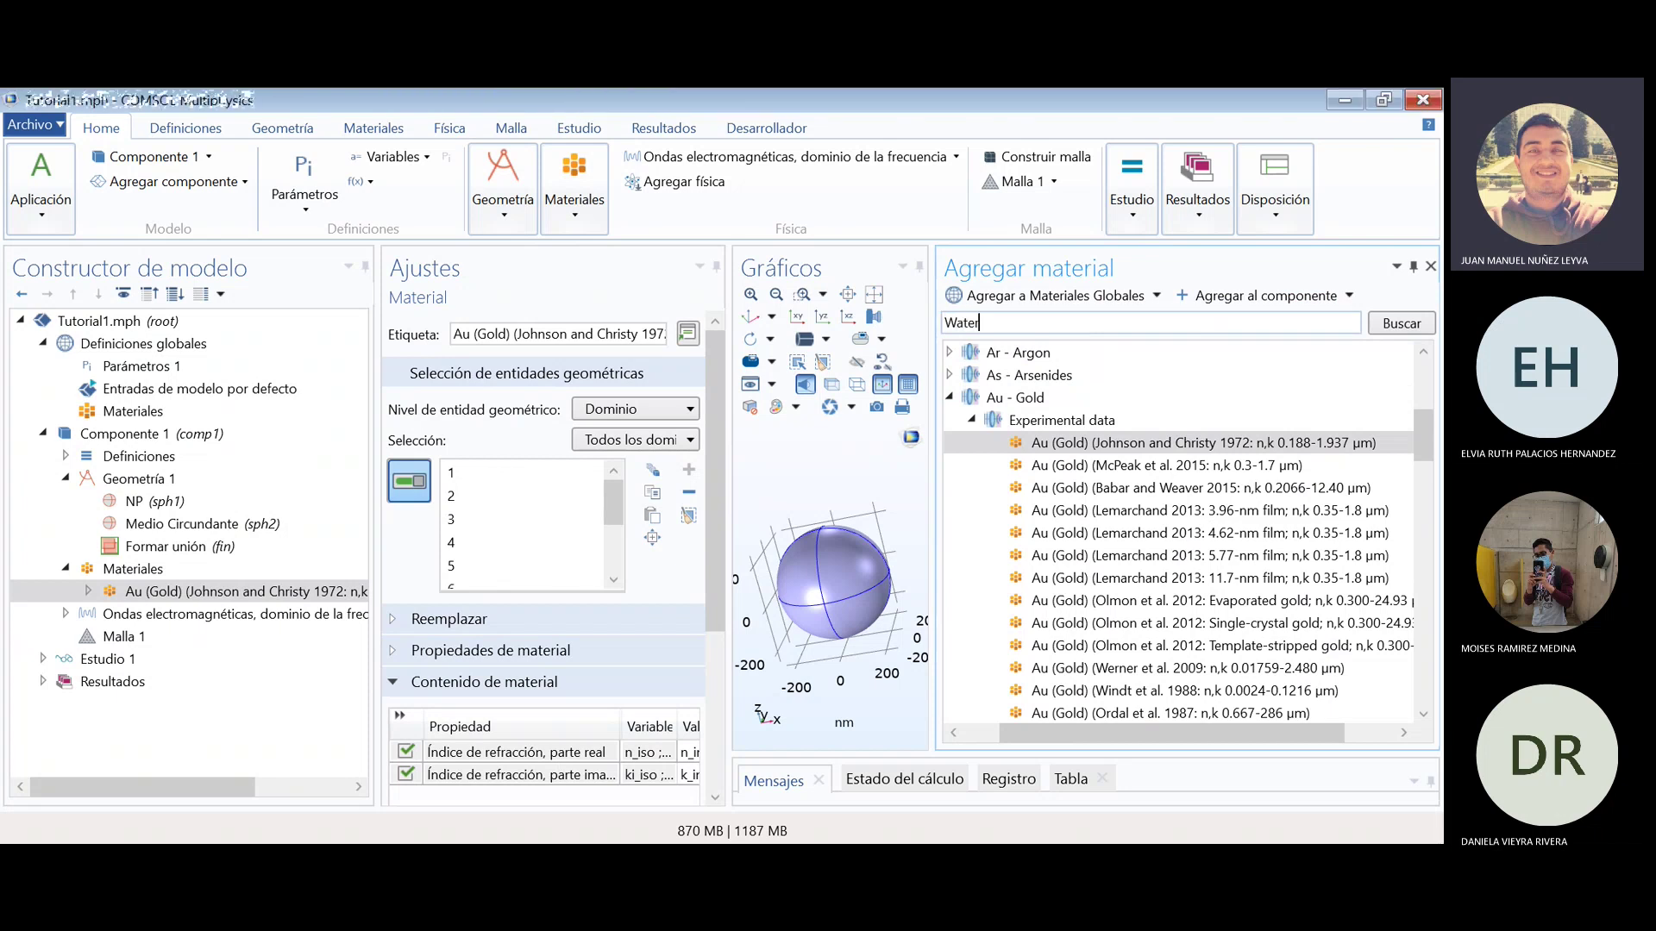
left_click(1397, 326)
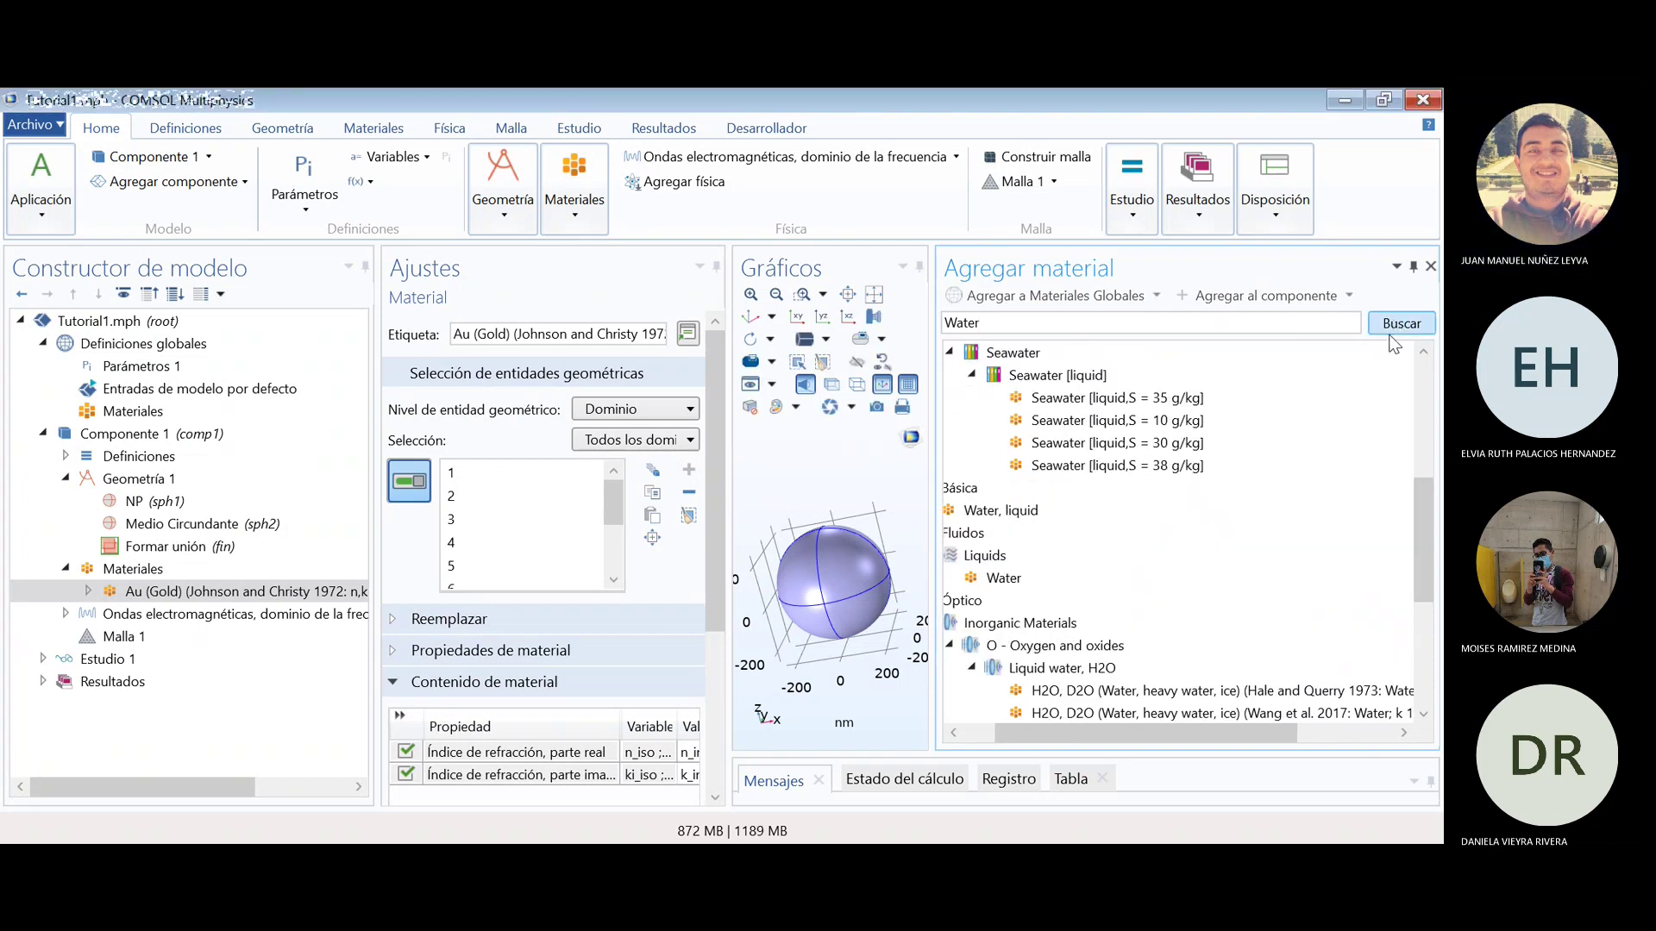
left_click(949, 353)
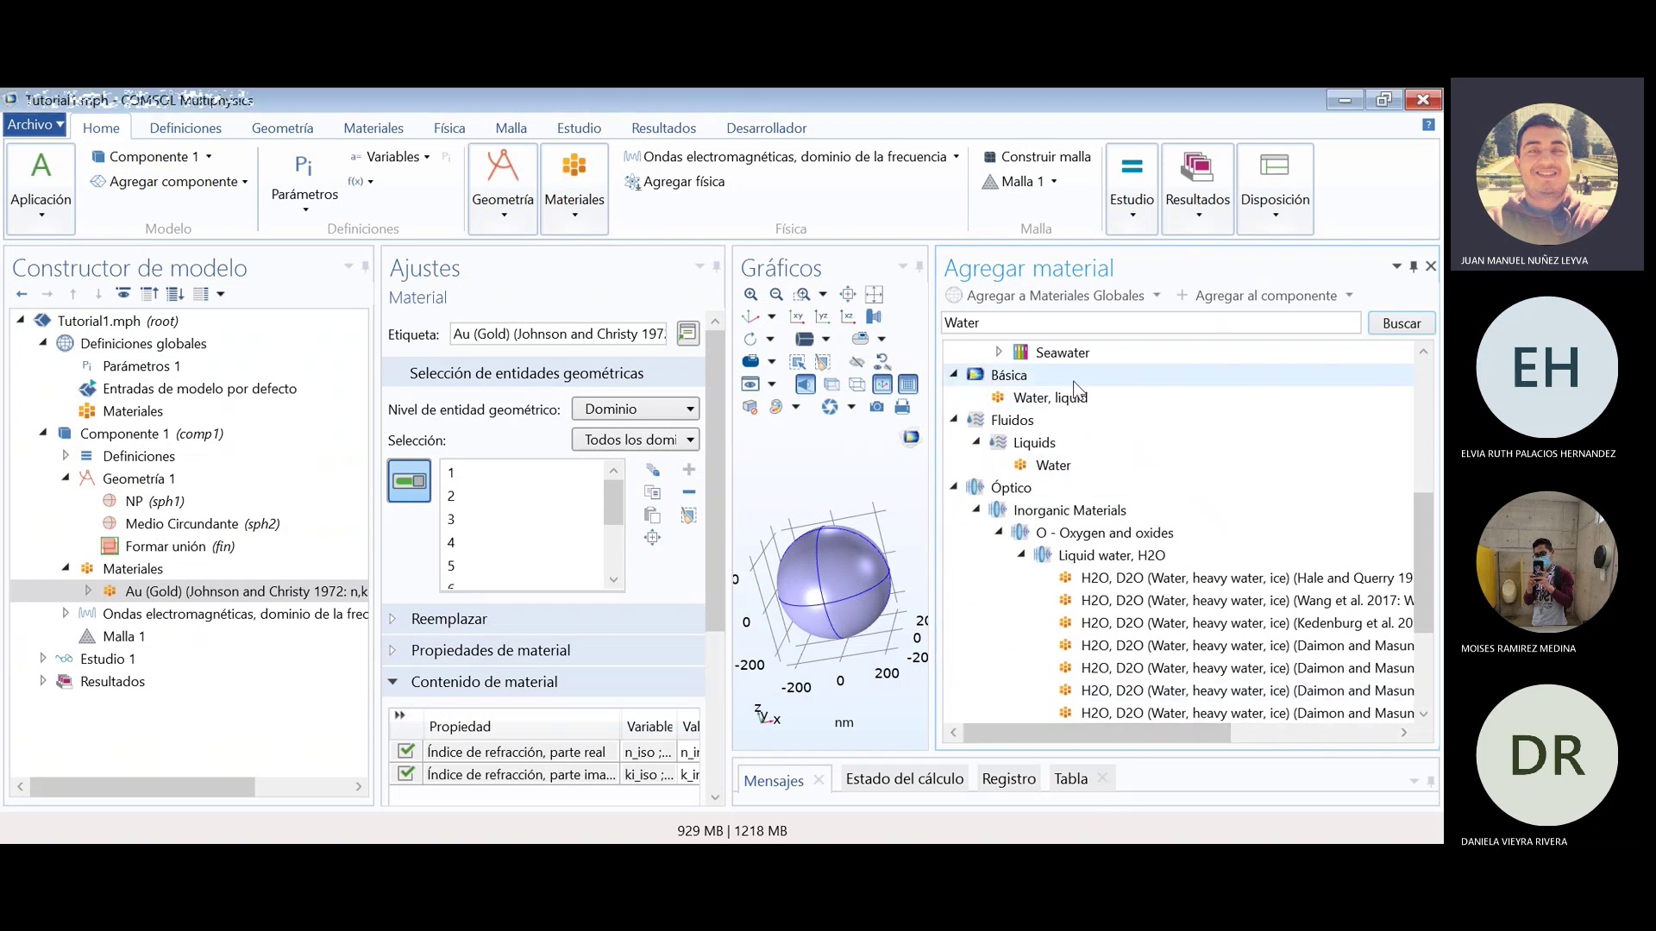
scroll(1121, 465, "up", 2)
left_click(1033, 538)
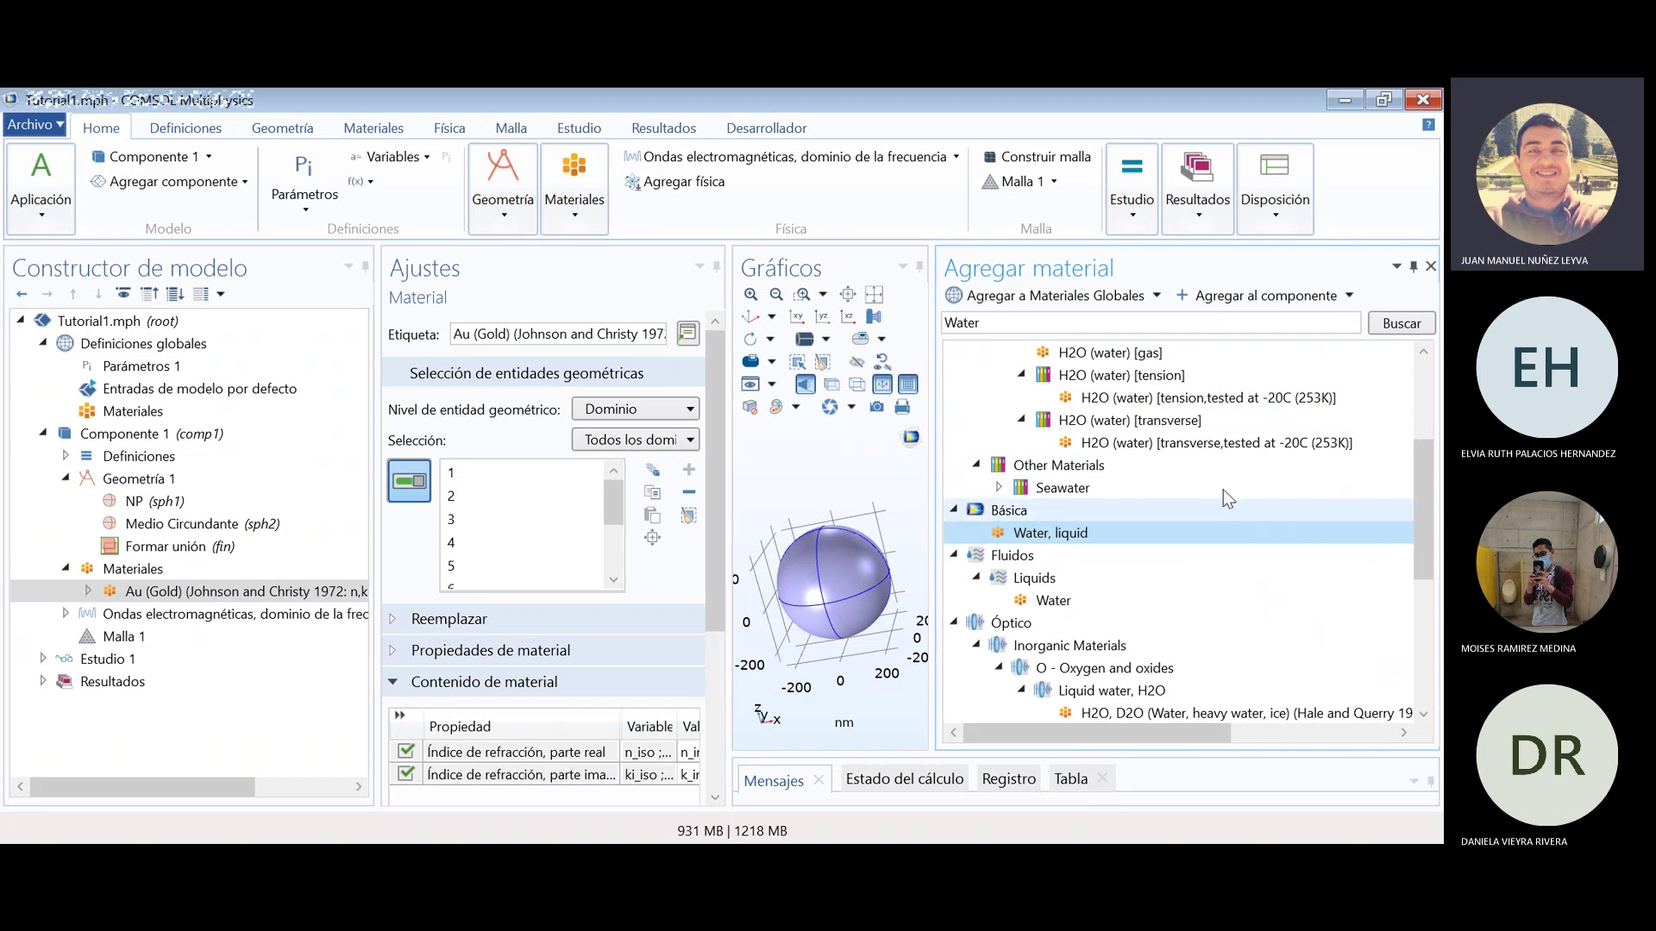
left_click(1265, 296)
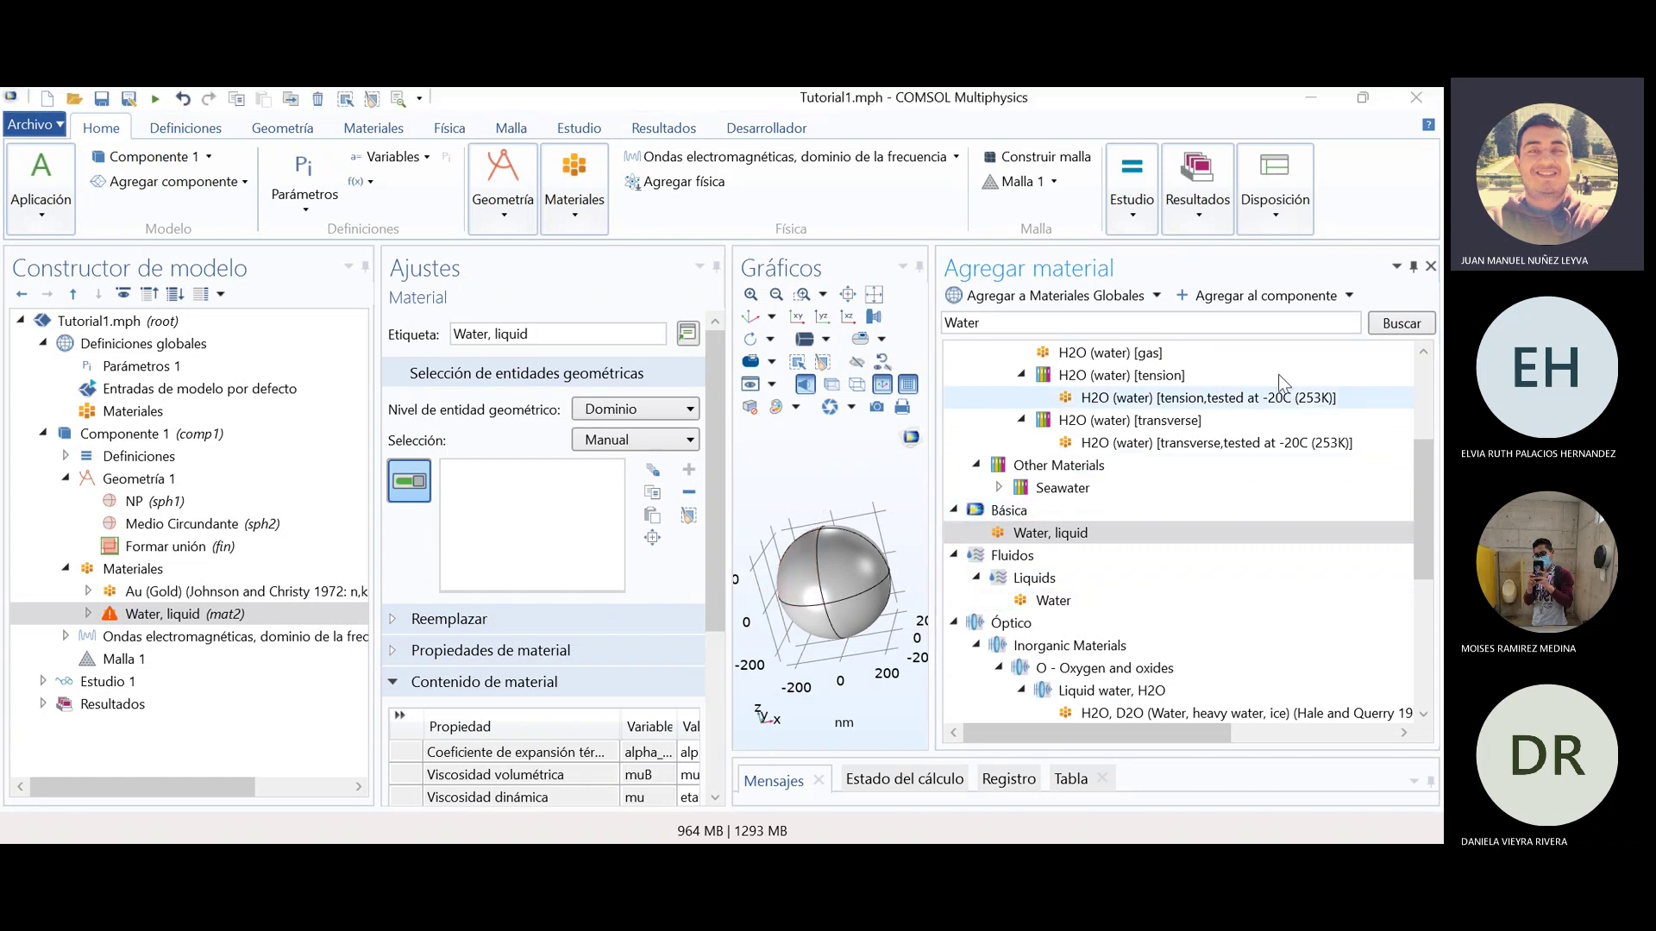
left_click(1430, 267)
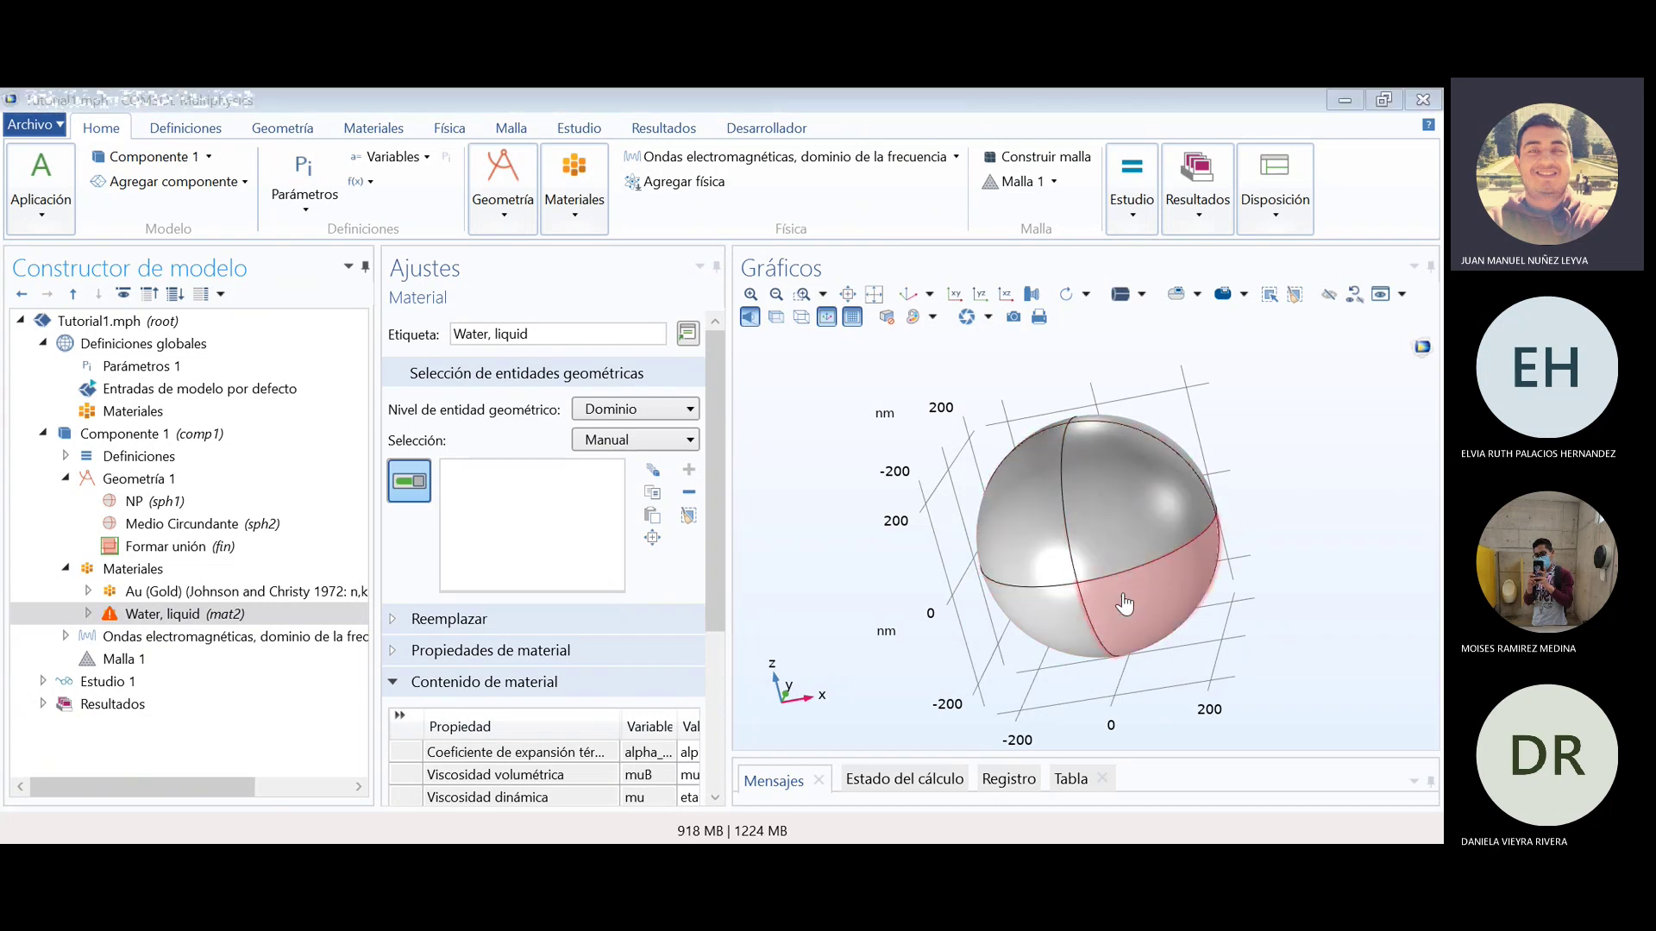
left_click_drag(1352, 498, 1182, 470)
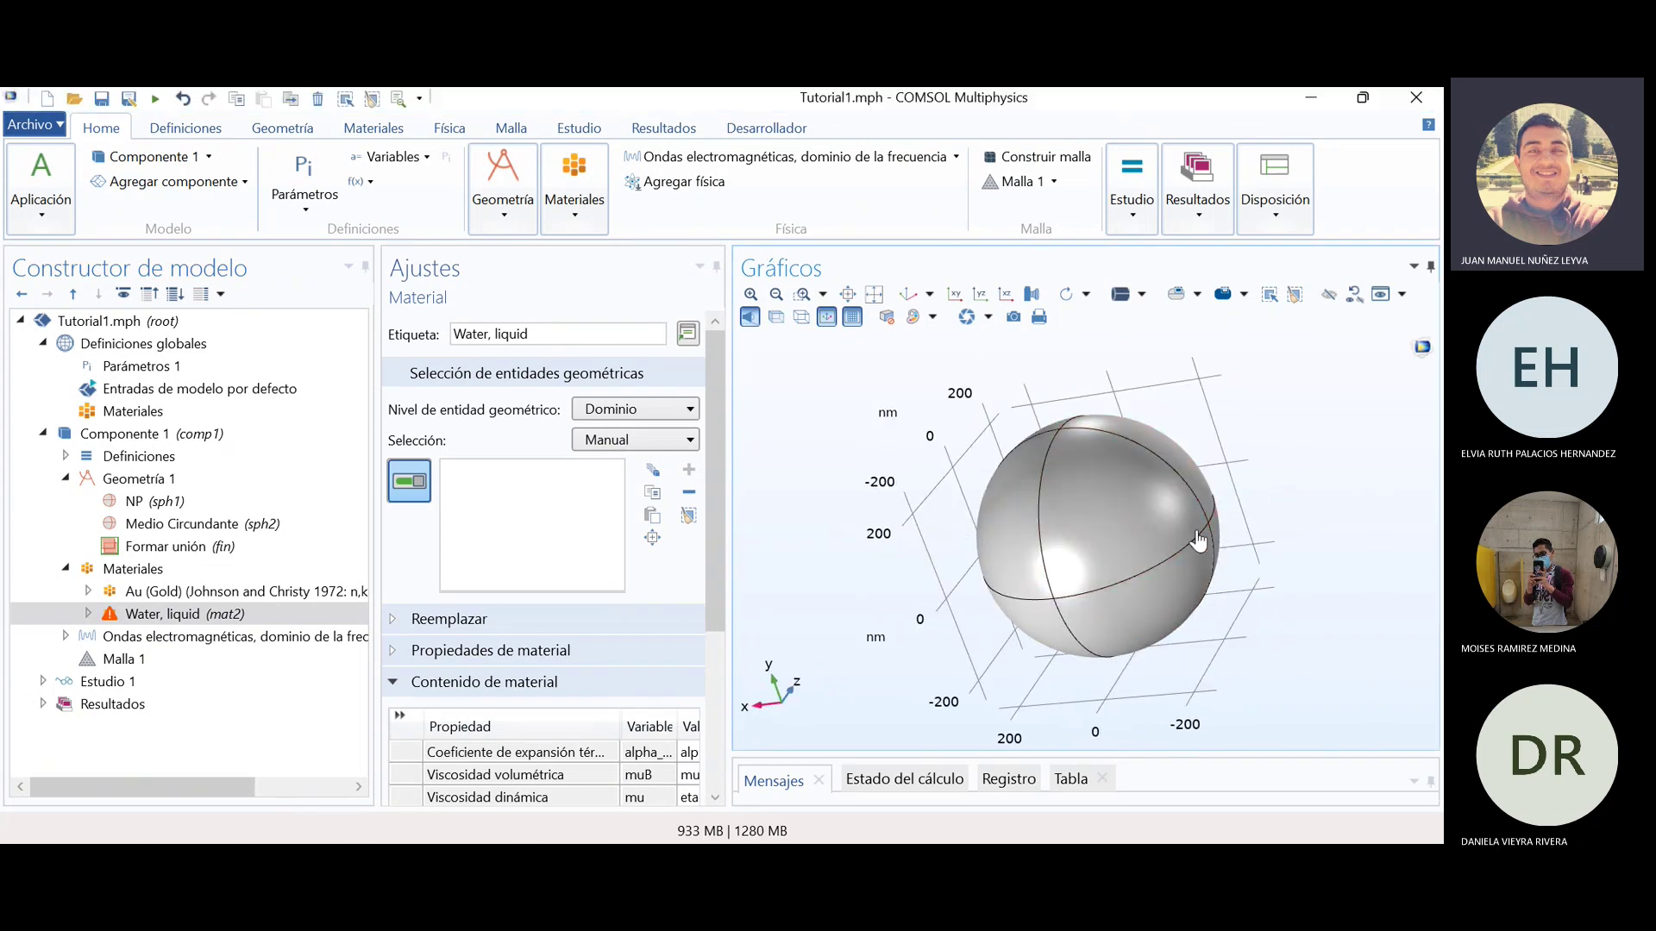
left_click_drag(1181, 479, 1115, 490)
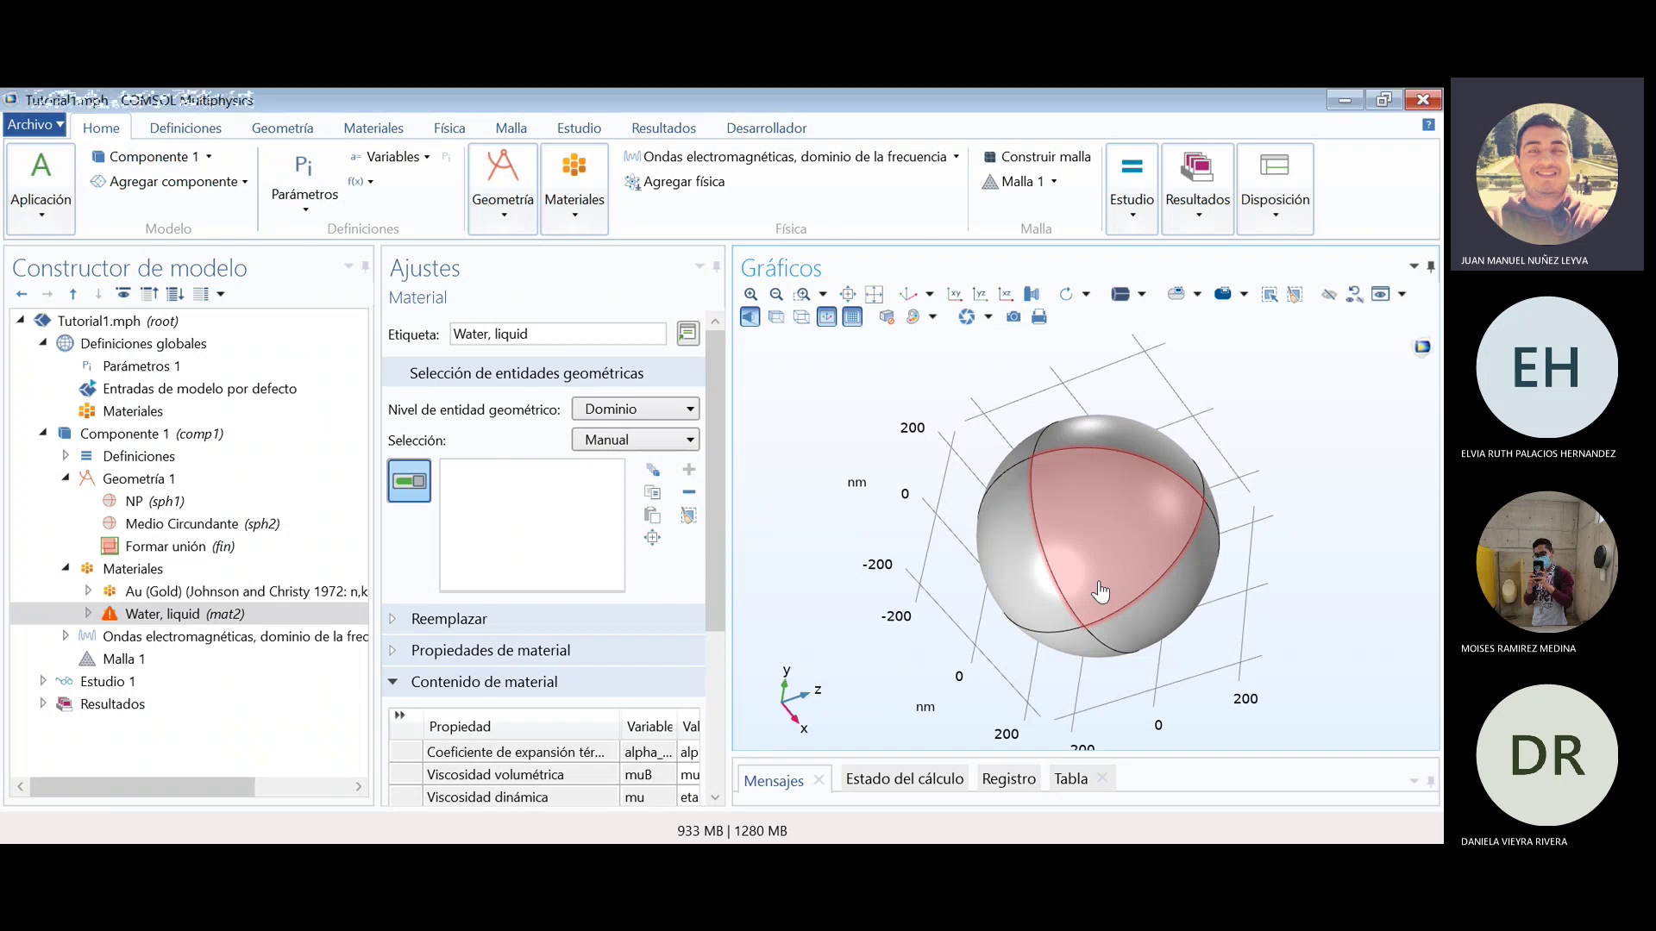
left_click(505, 215)
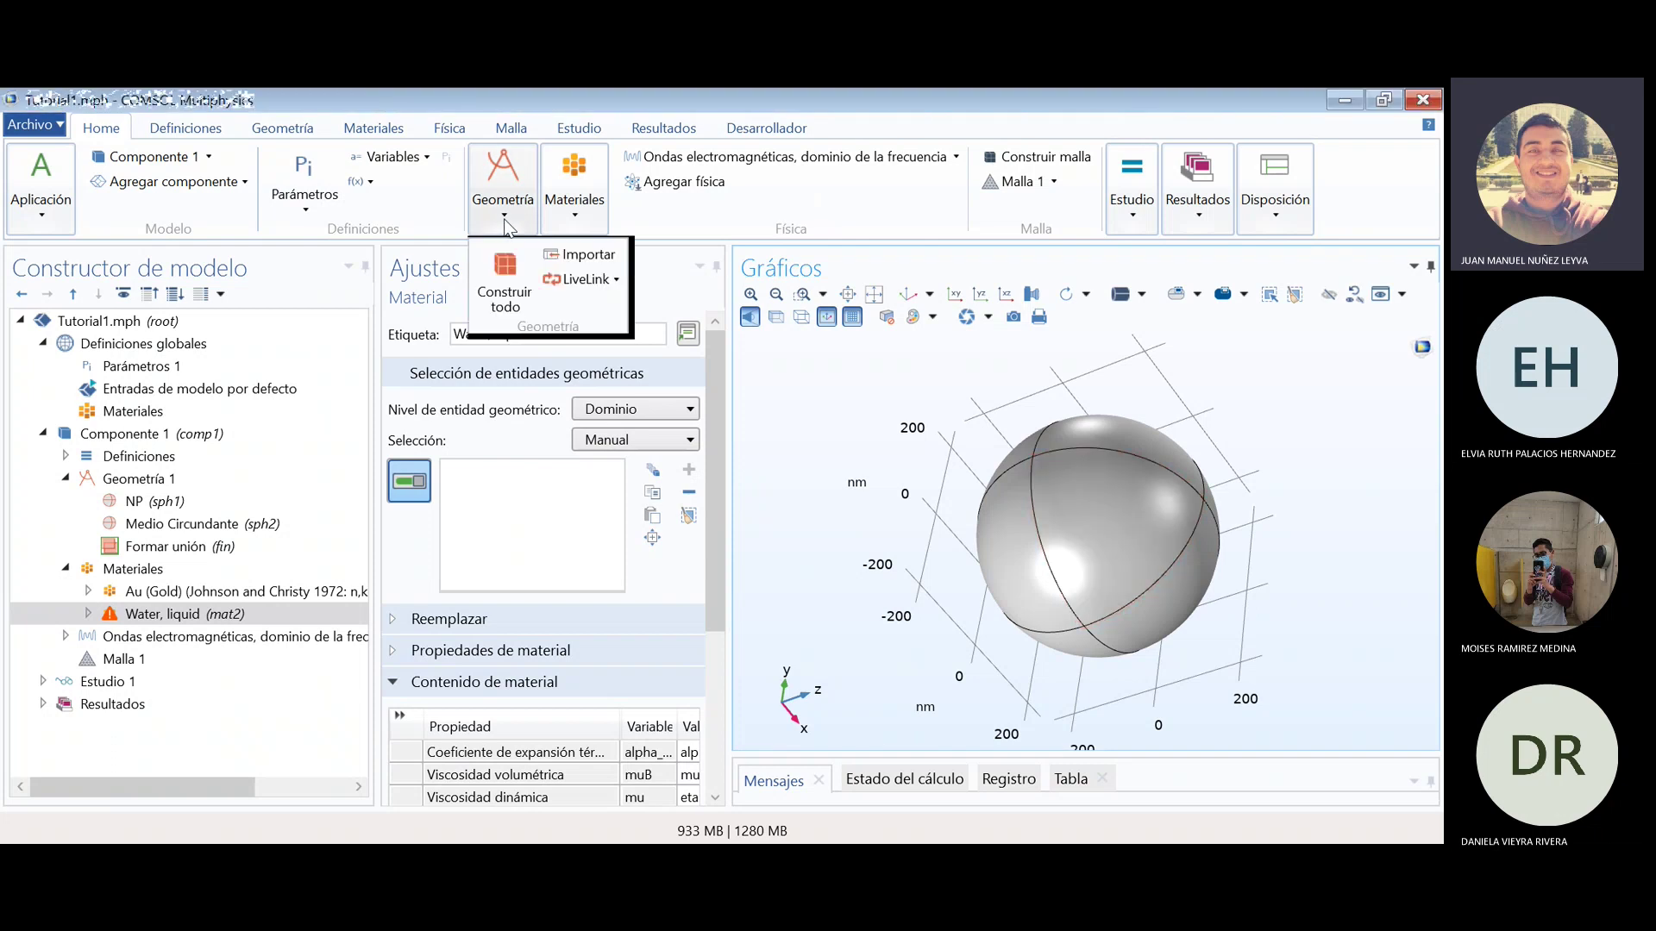
left_click(506, 223)
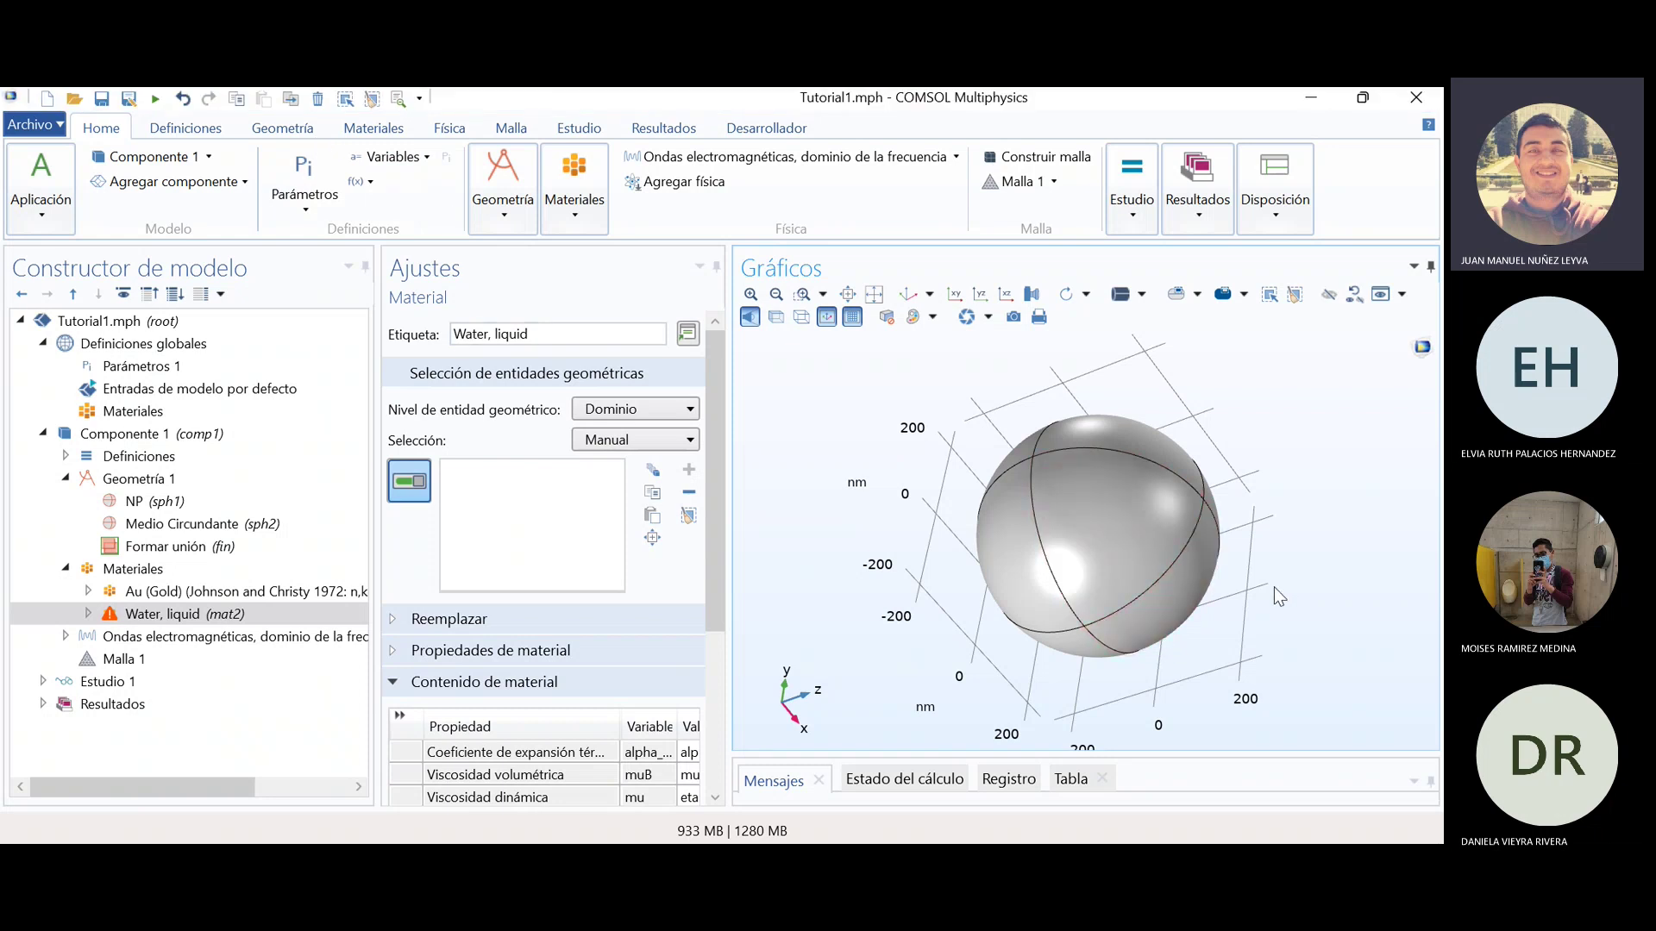
left_click_drag(1274, 587, 1216, 360)
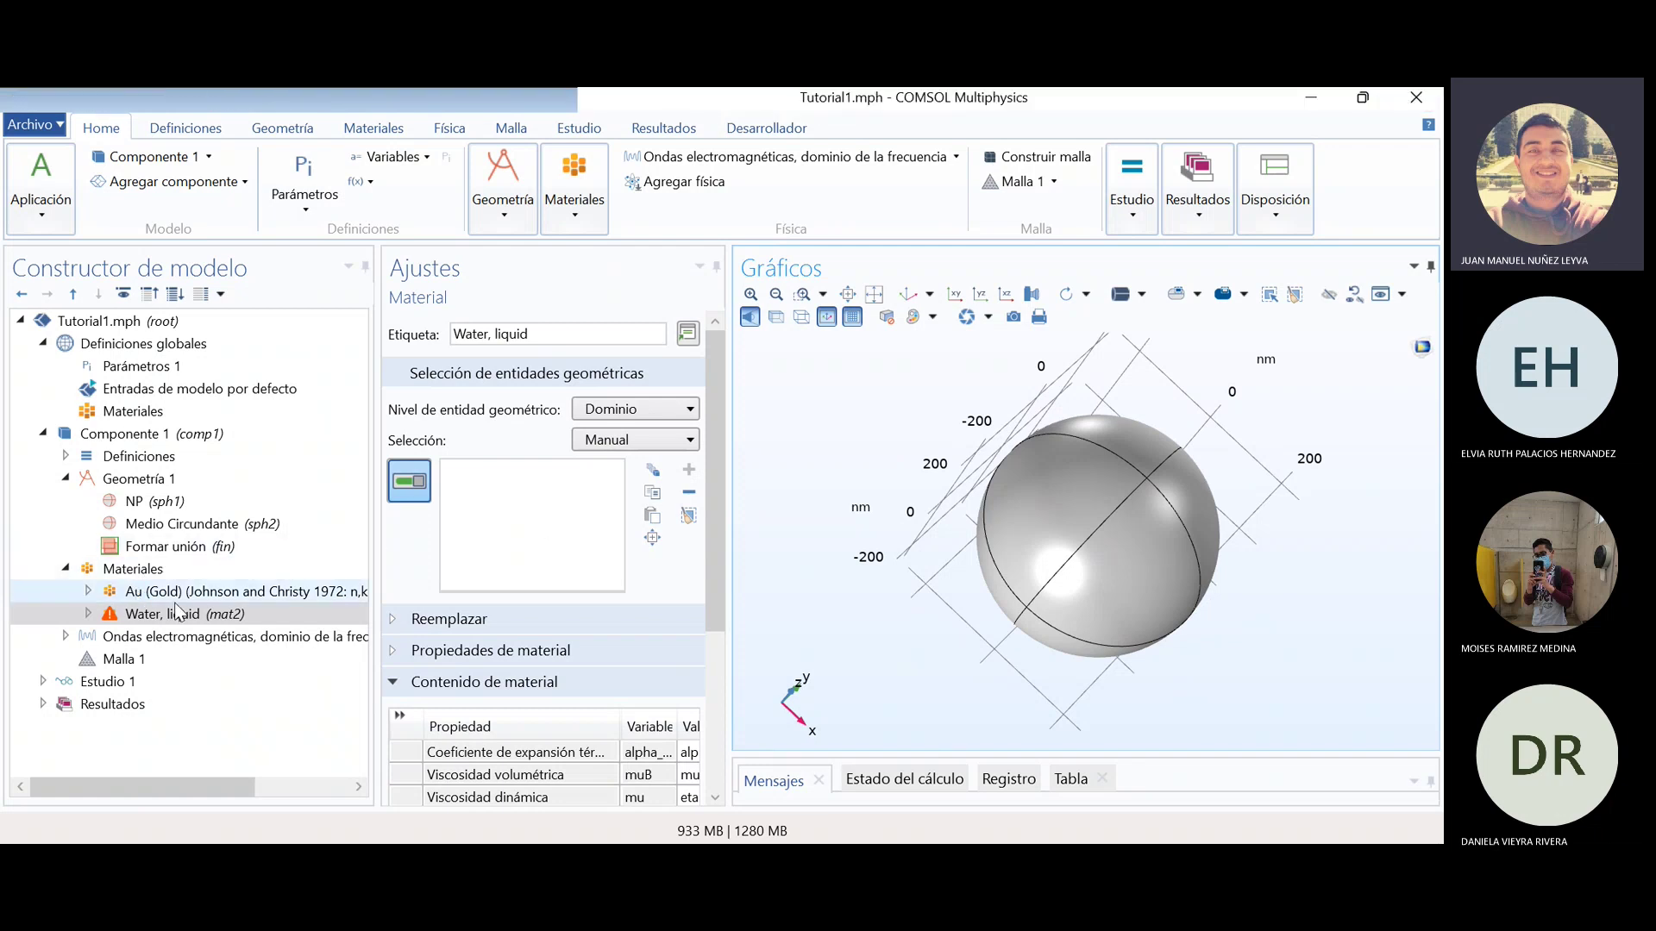
left_click_drag(1276, 463, 1297, 574)
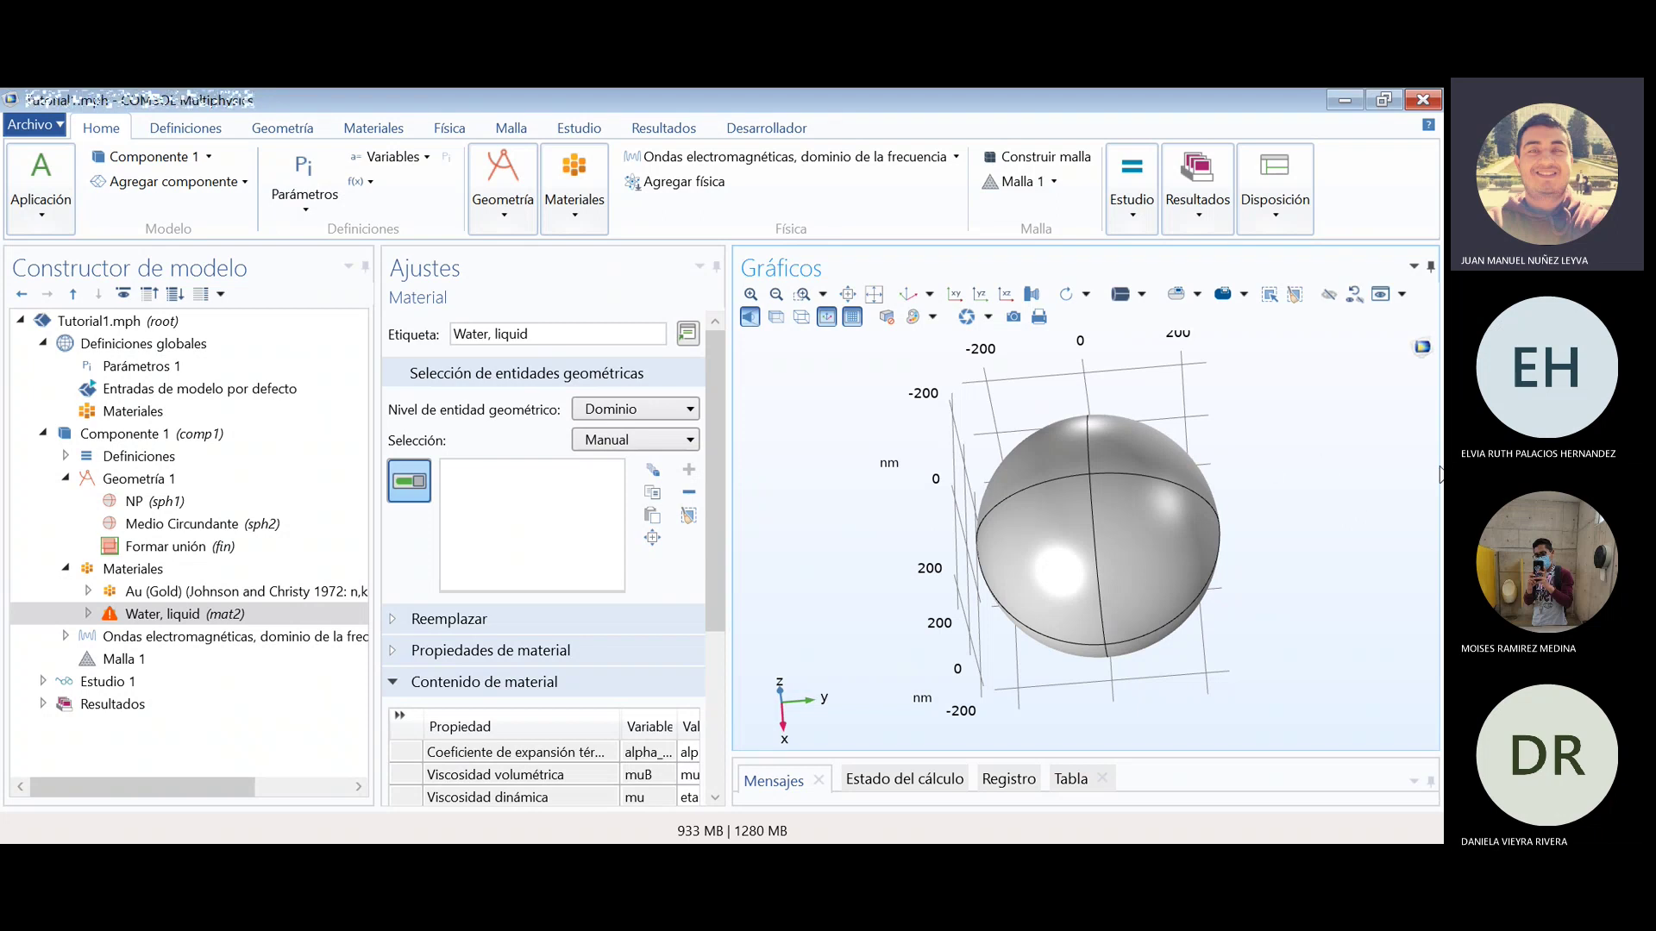
- Open the settings of the Au (Gold) material and enlarge its Valor column to show the full refractive index expressions
left_click_drag(1334, 516, 1289, 500)
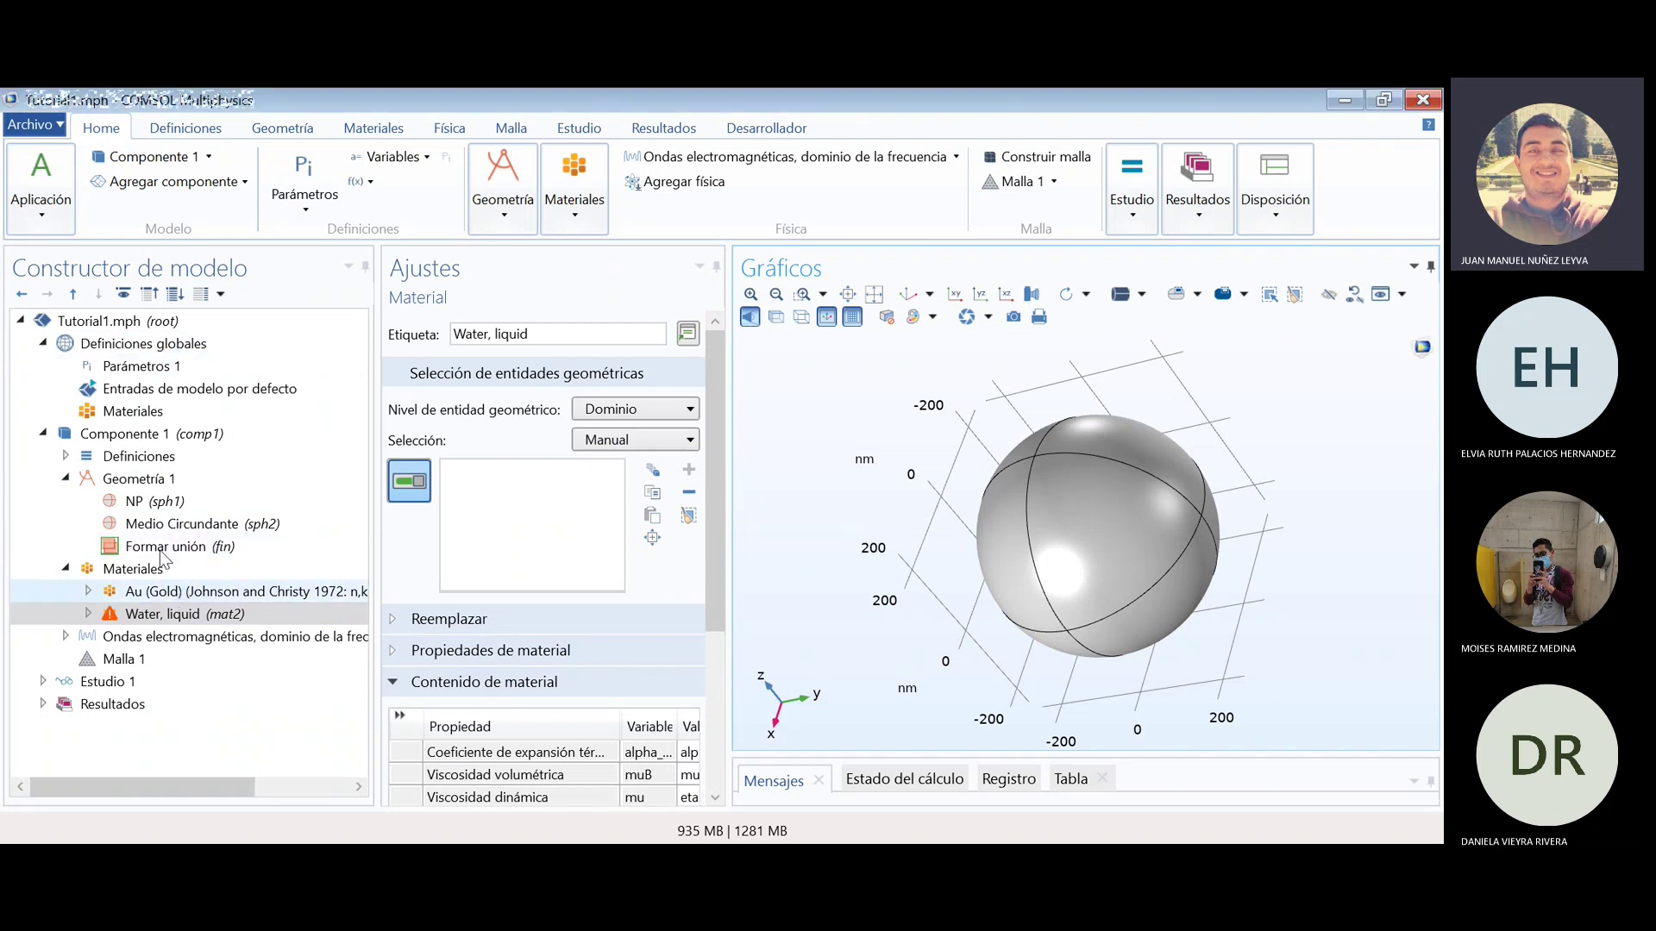
left_click(151, 594)
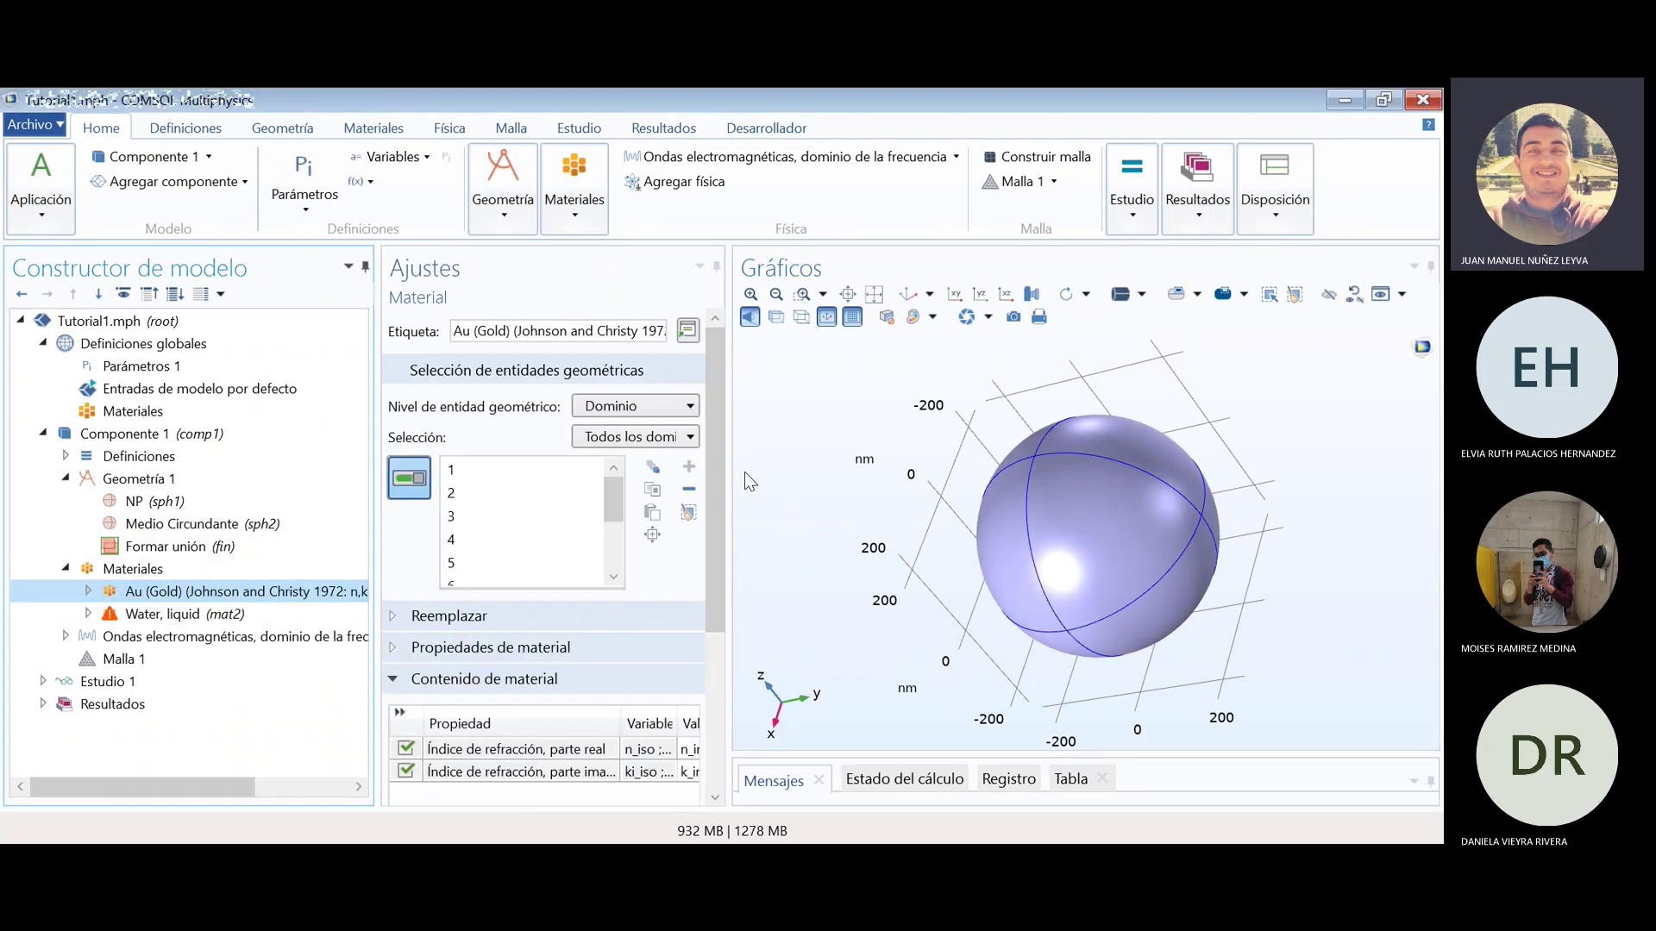
left_click_drag(729, 466, 862, 467)
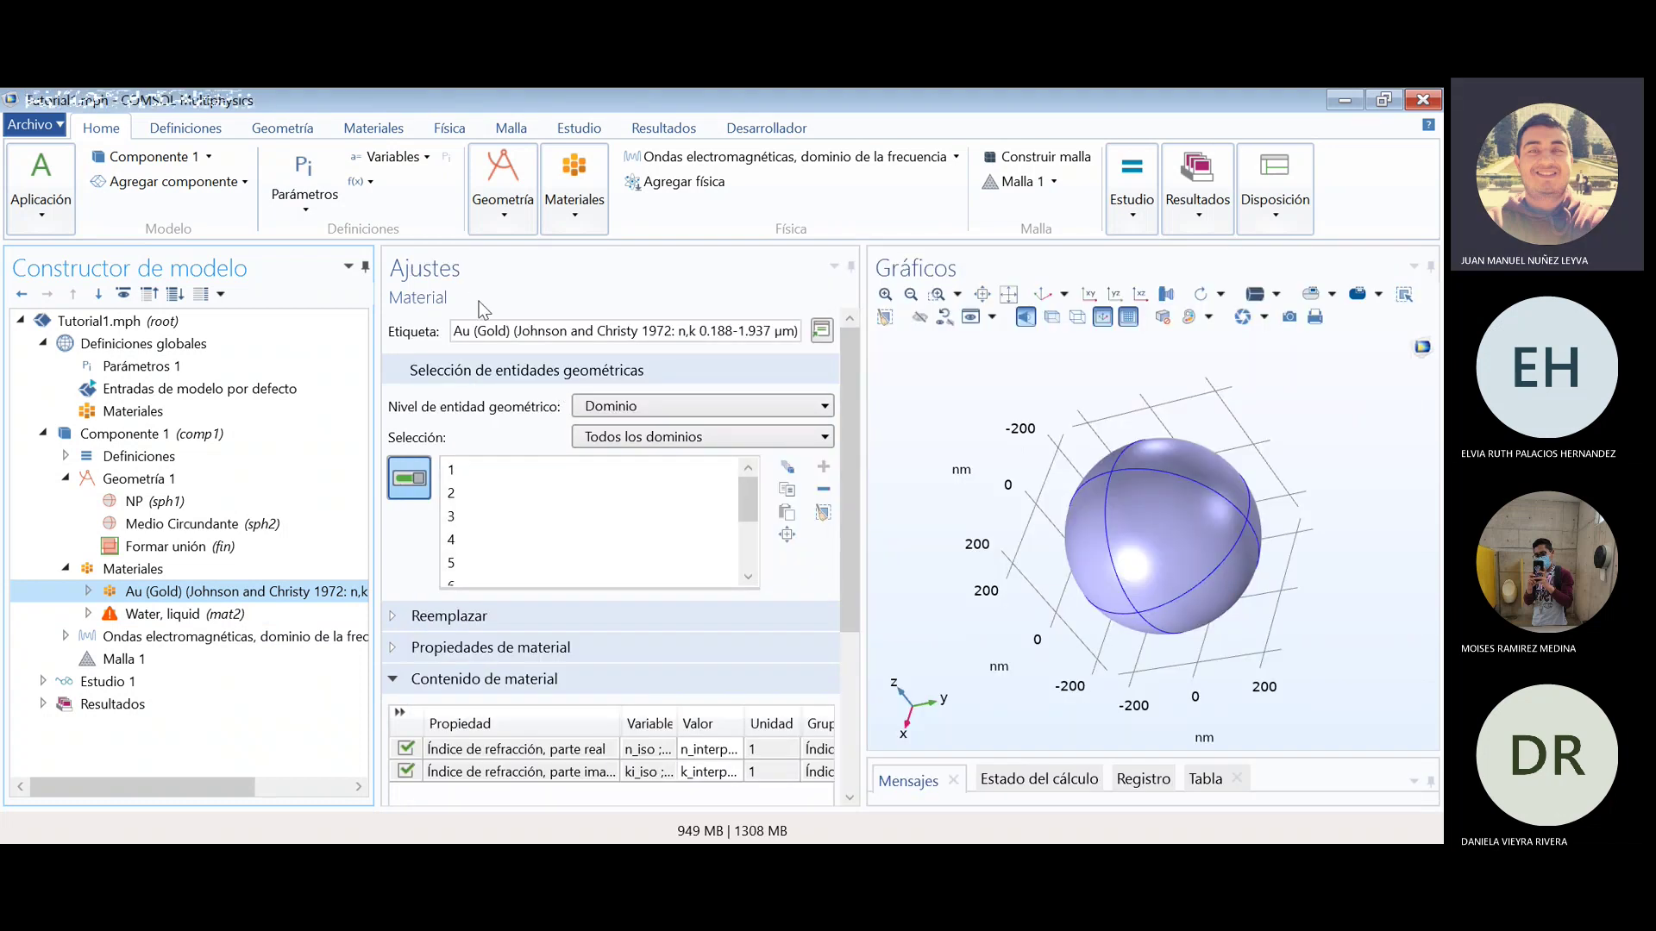
scroll(720, 687, "down", 1)
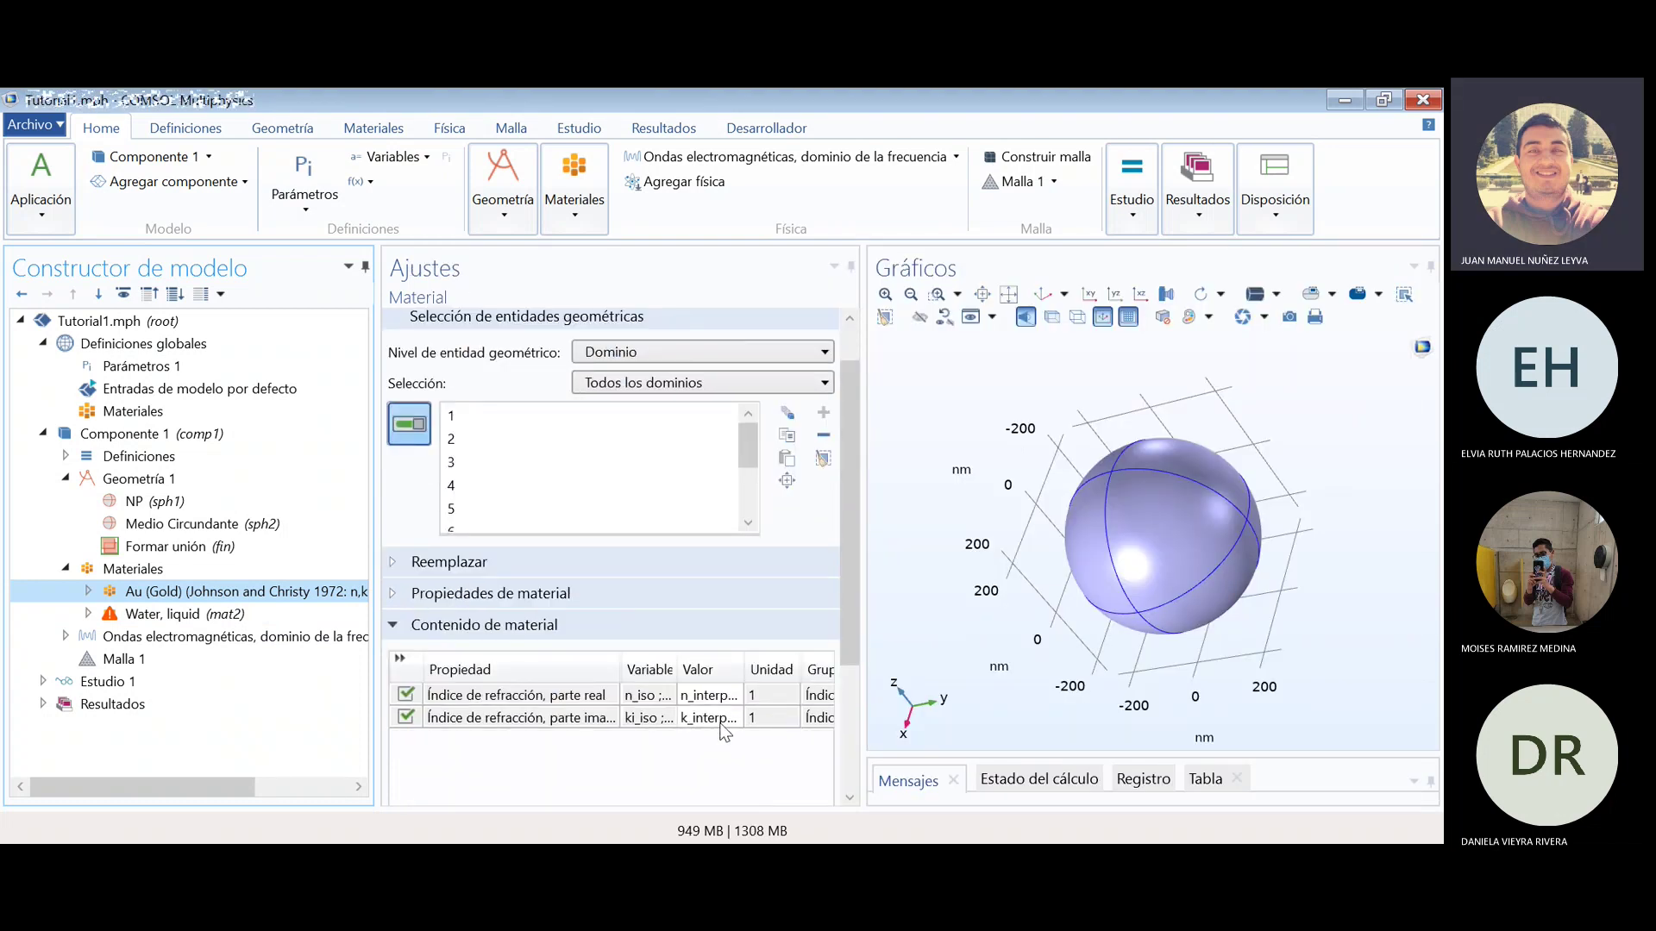
left_click(706, 695)
left_click_drag(734, 669, 797, 673)
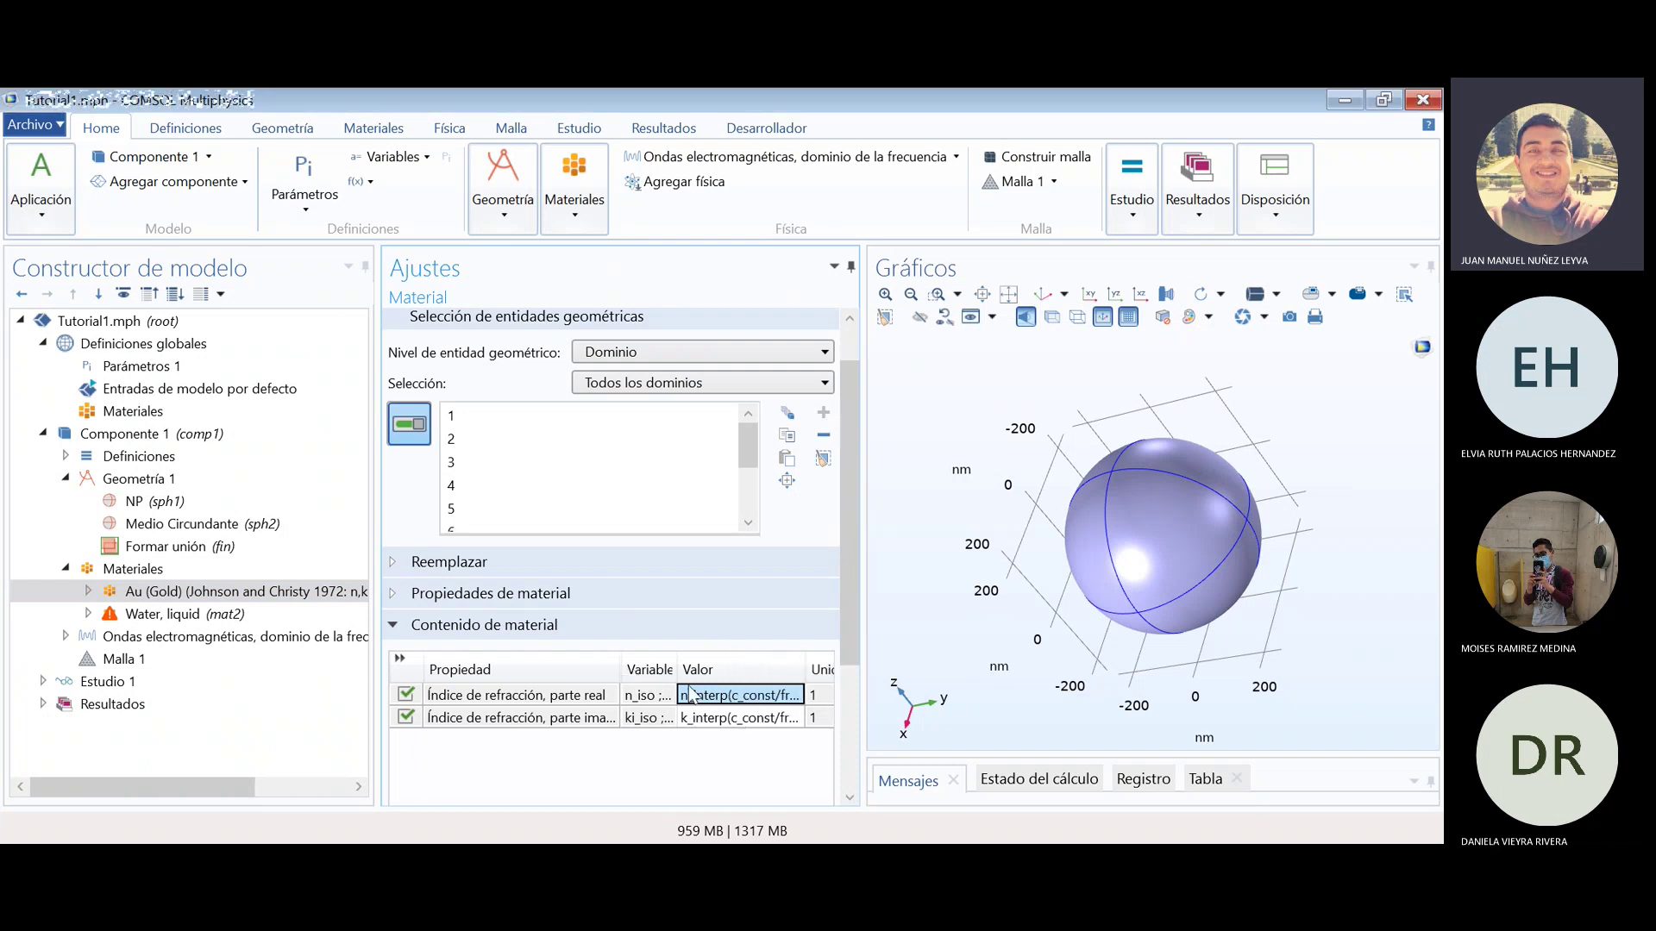
left_click_drag(615, 674, 549, 671)
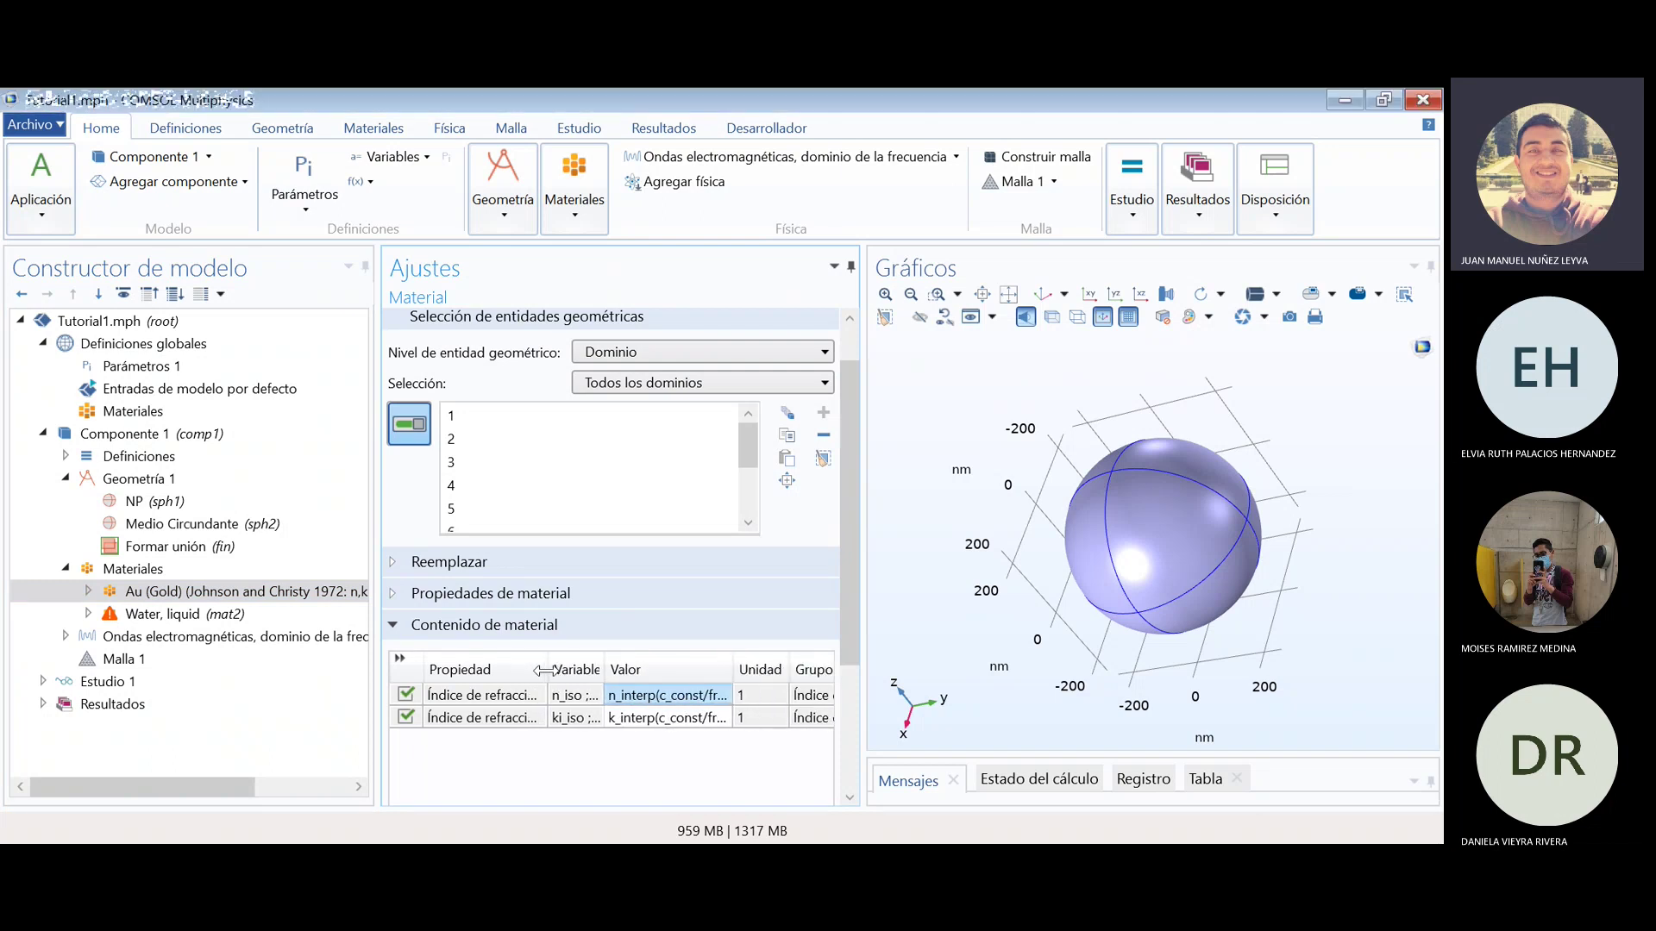
left_click(709, 712)
left_click_drag(732, 660, 764, 662)
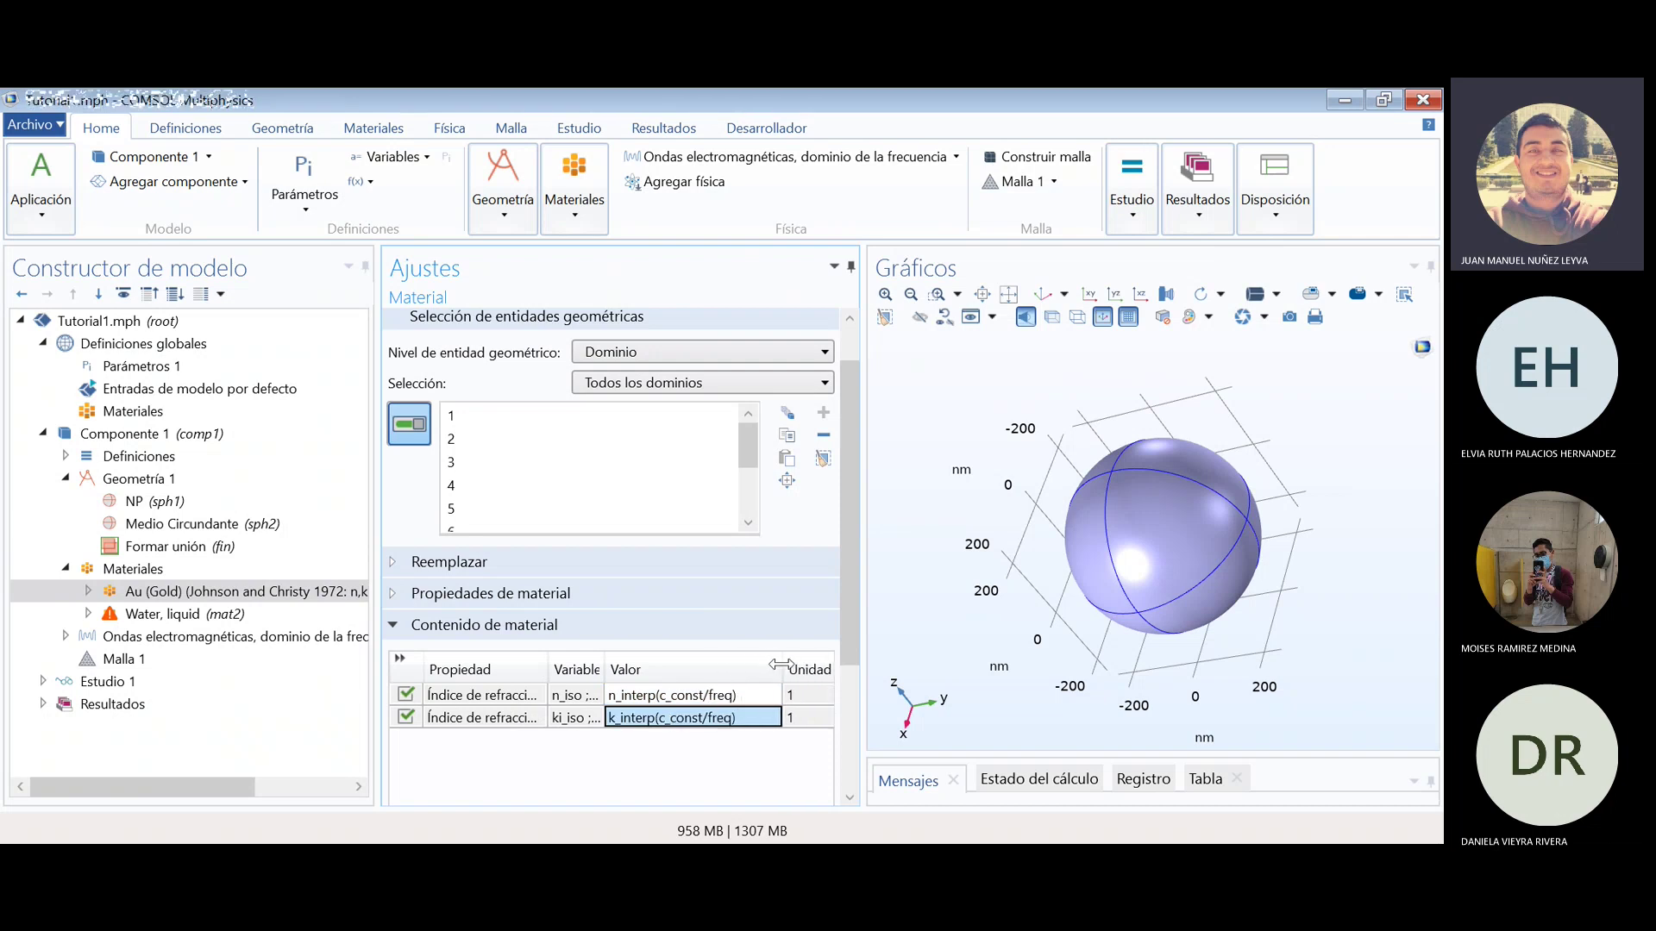
- Examine the expressions for the real and imaginary parts of the gold's refractive index
left_click(719, 700)
left_click(715, 719)
left_click(716, 696)
left_click(713, 721)
left_click(714, 695)
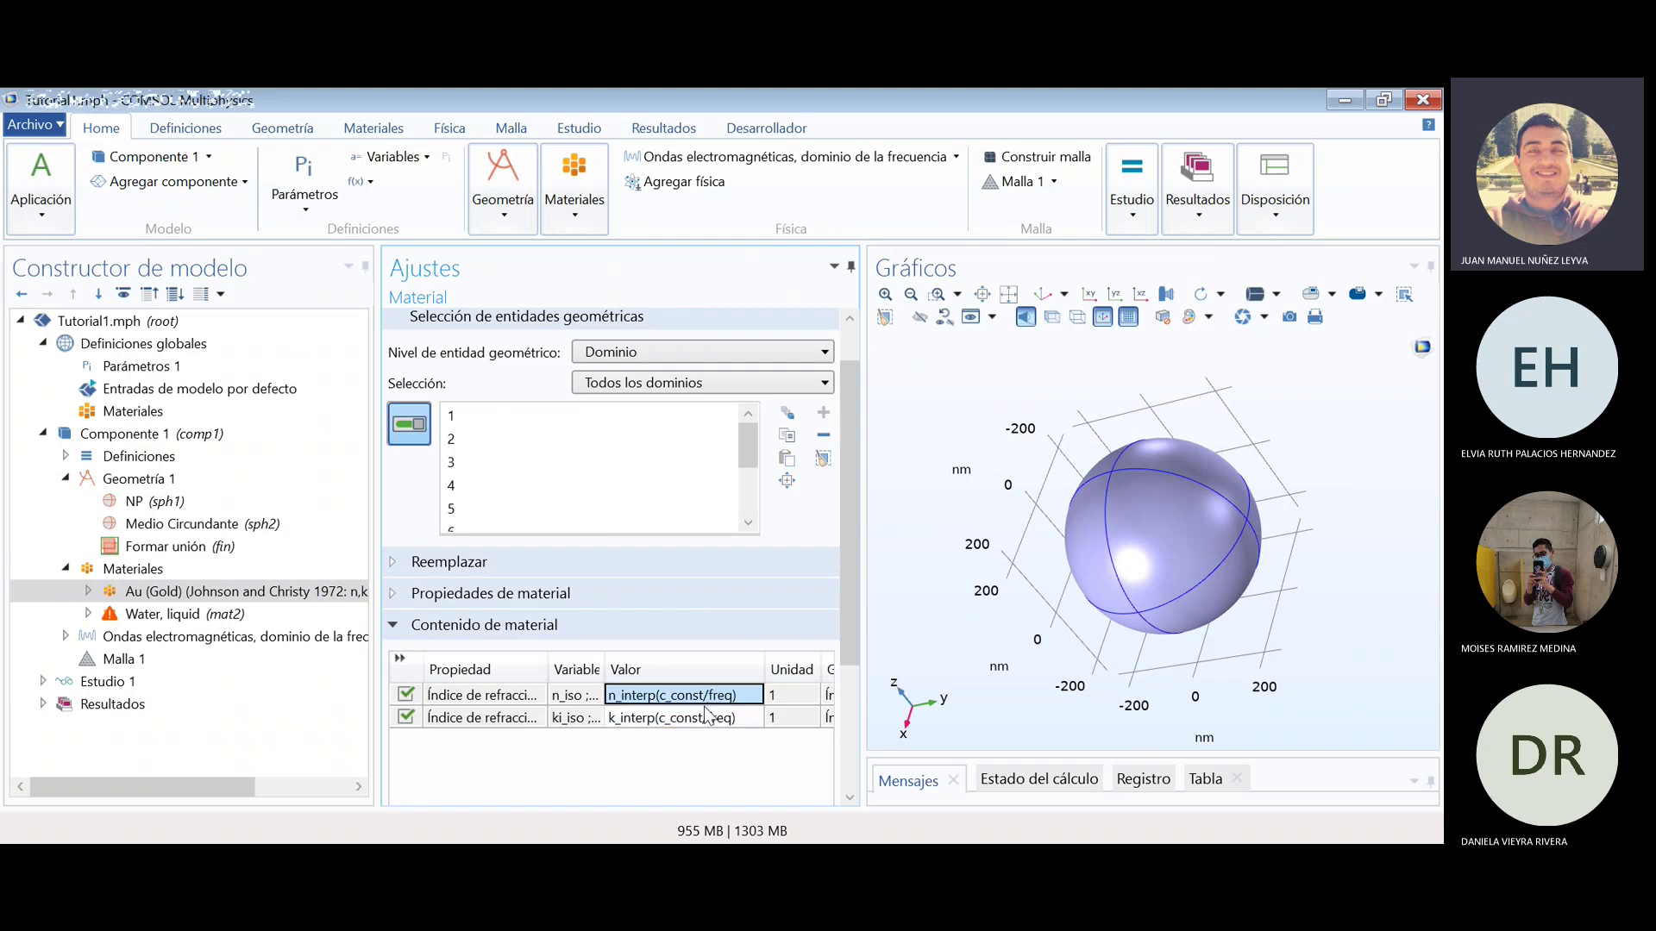
left_click(709, 721)
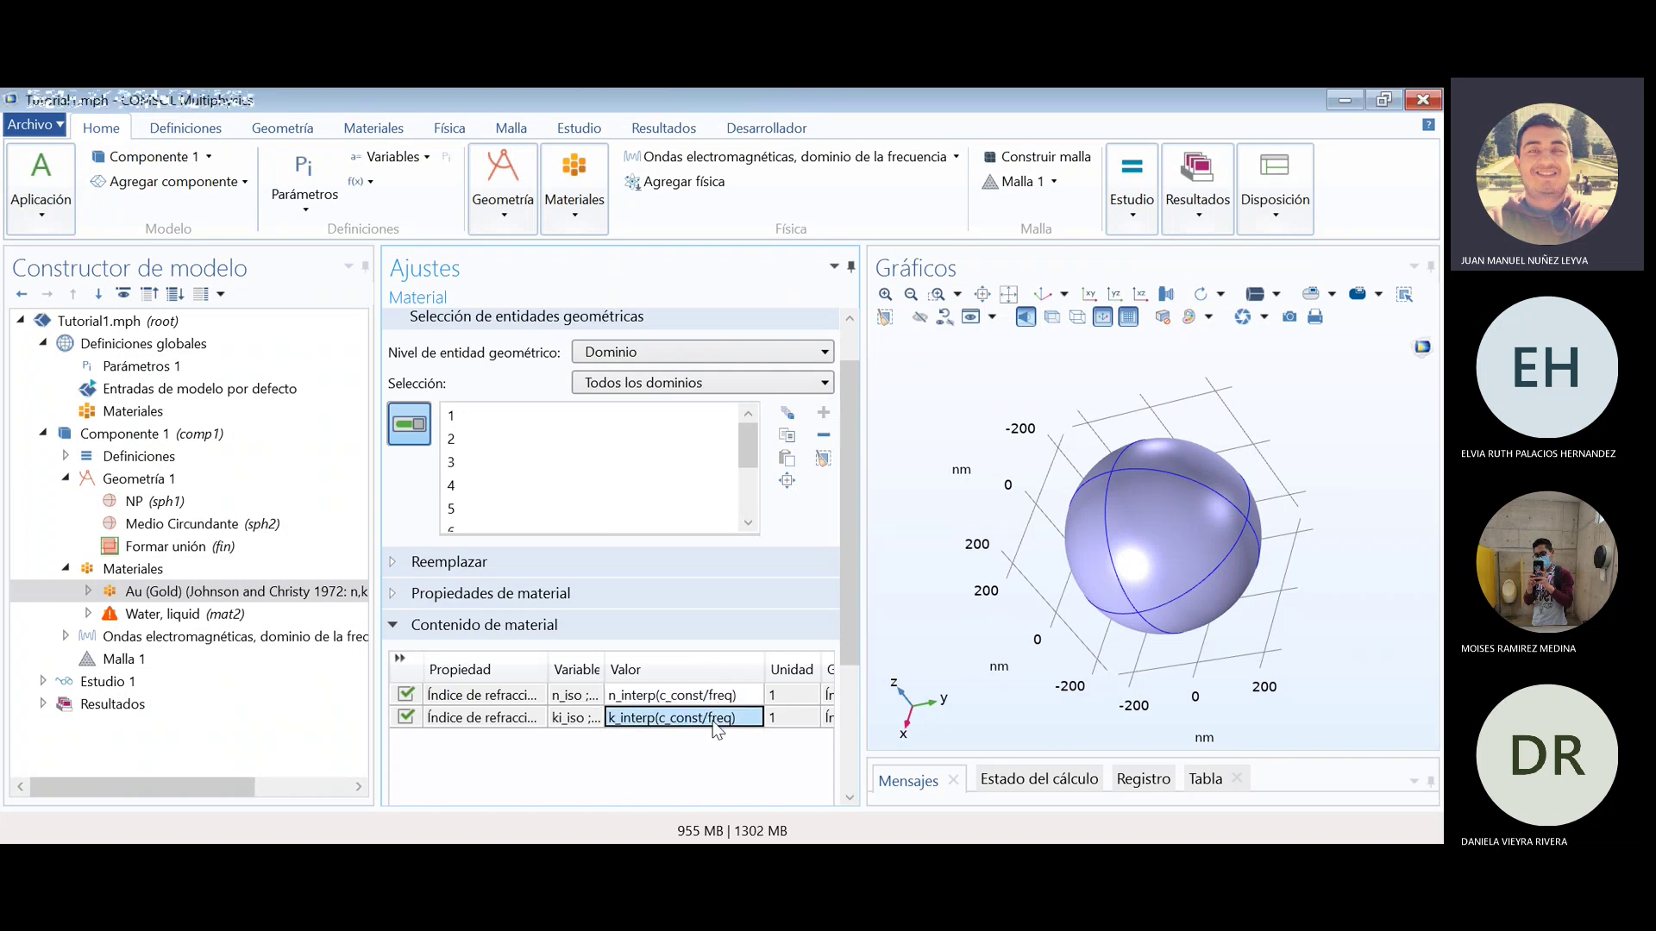
scroll(851, 644, "up", 1)
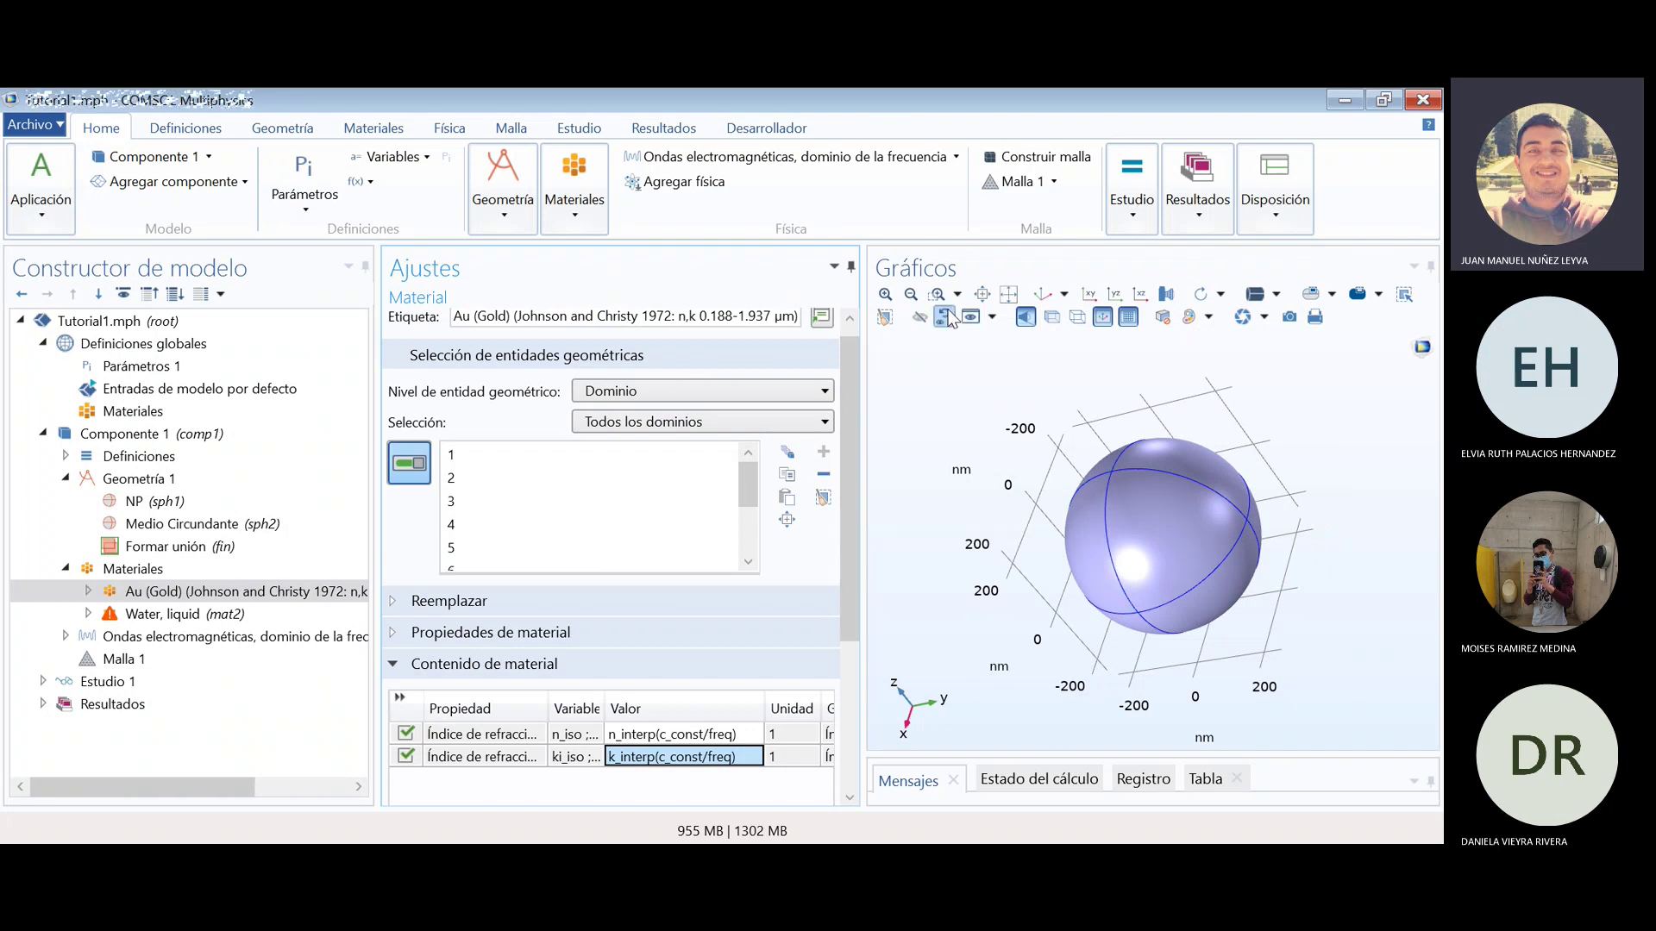
- Clear all domains from the Au (Gold) material's selection
left_click(1062, 297)
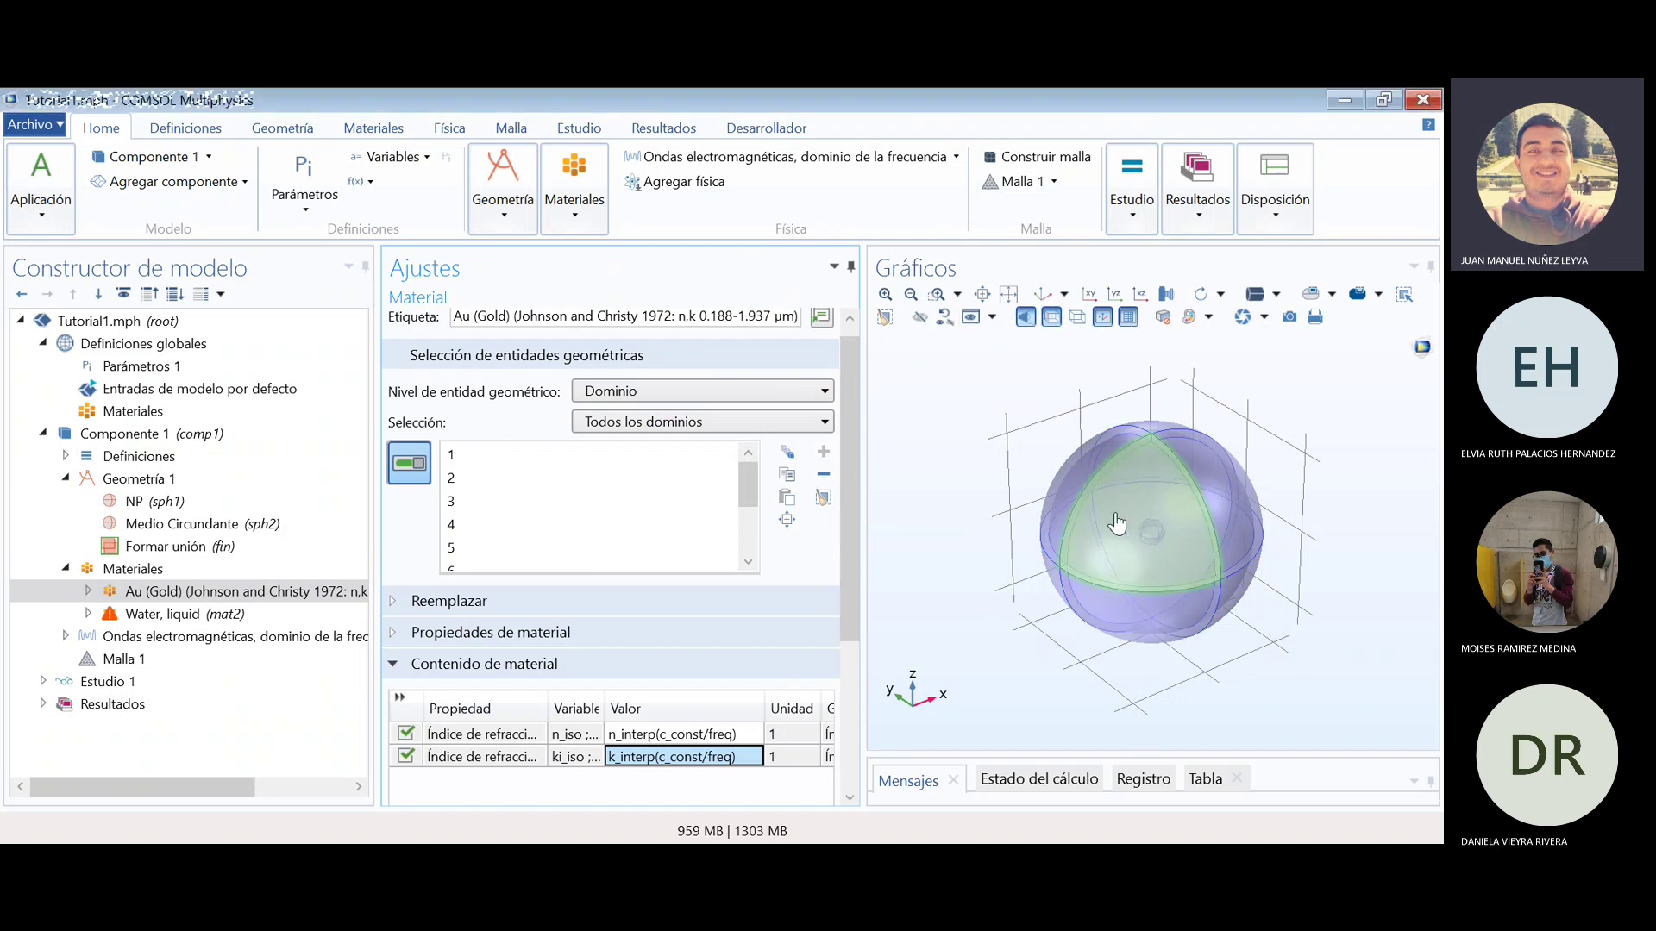
left_click(1055, 321)
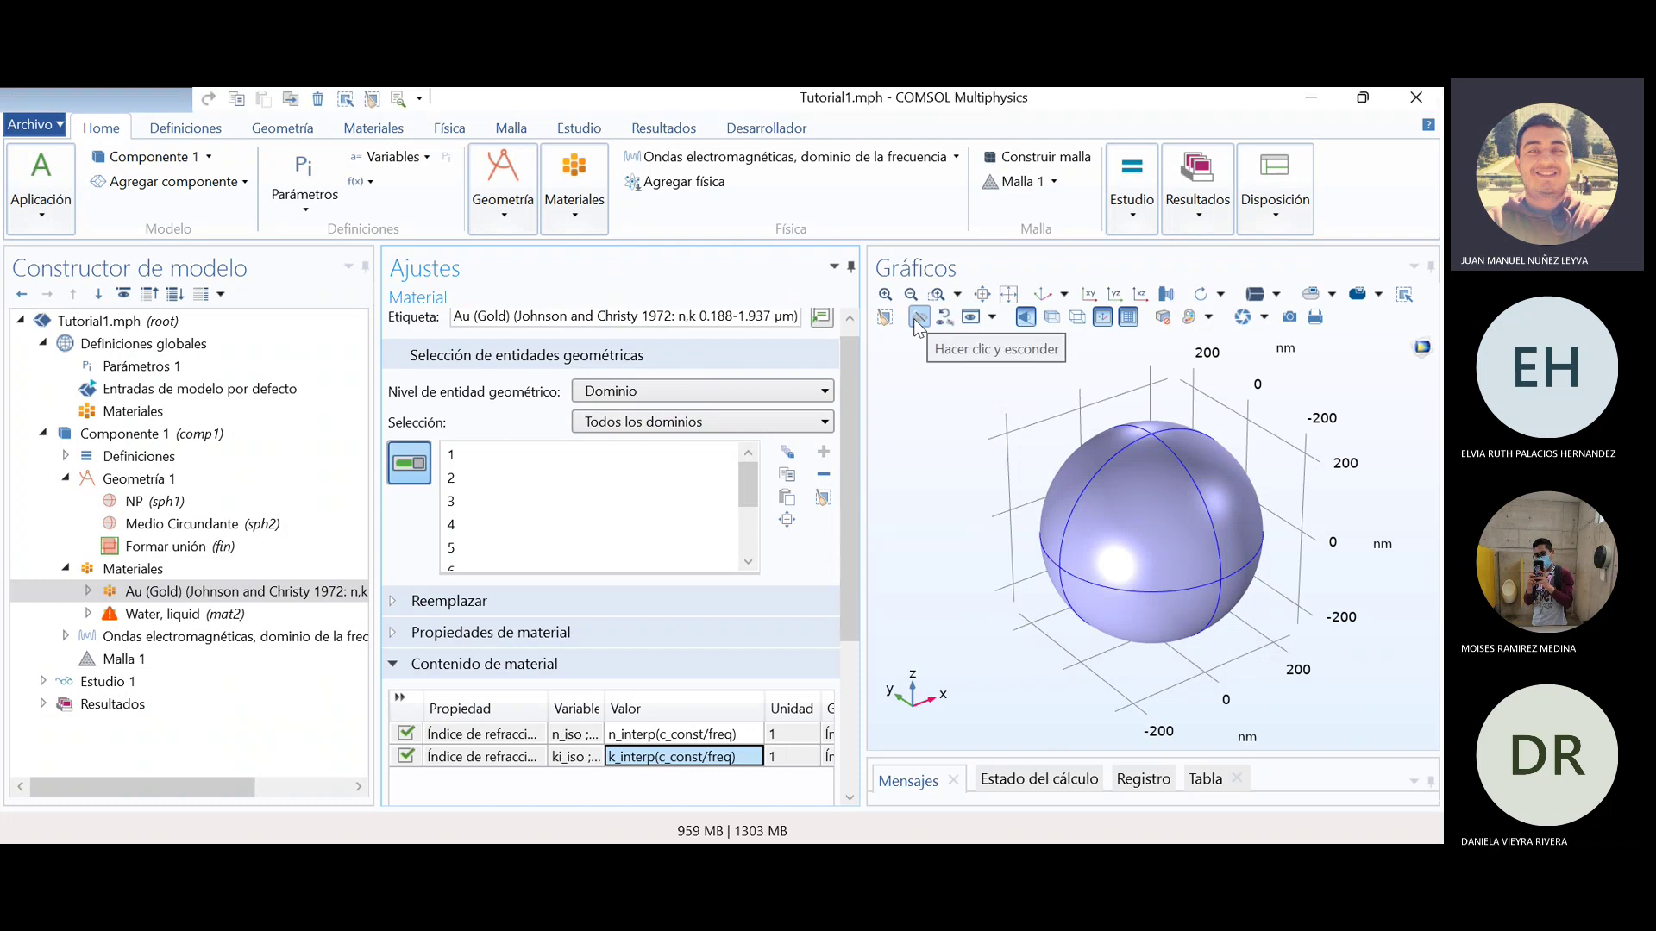
left_click(920, 318)
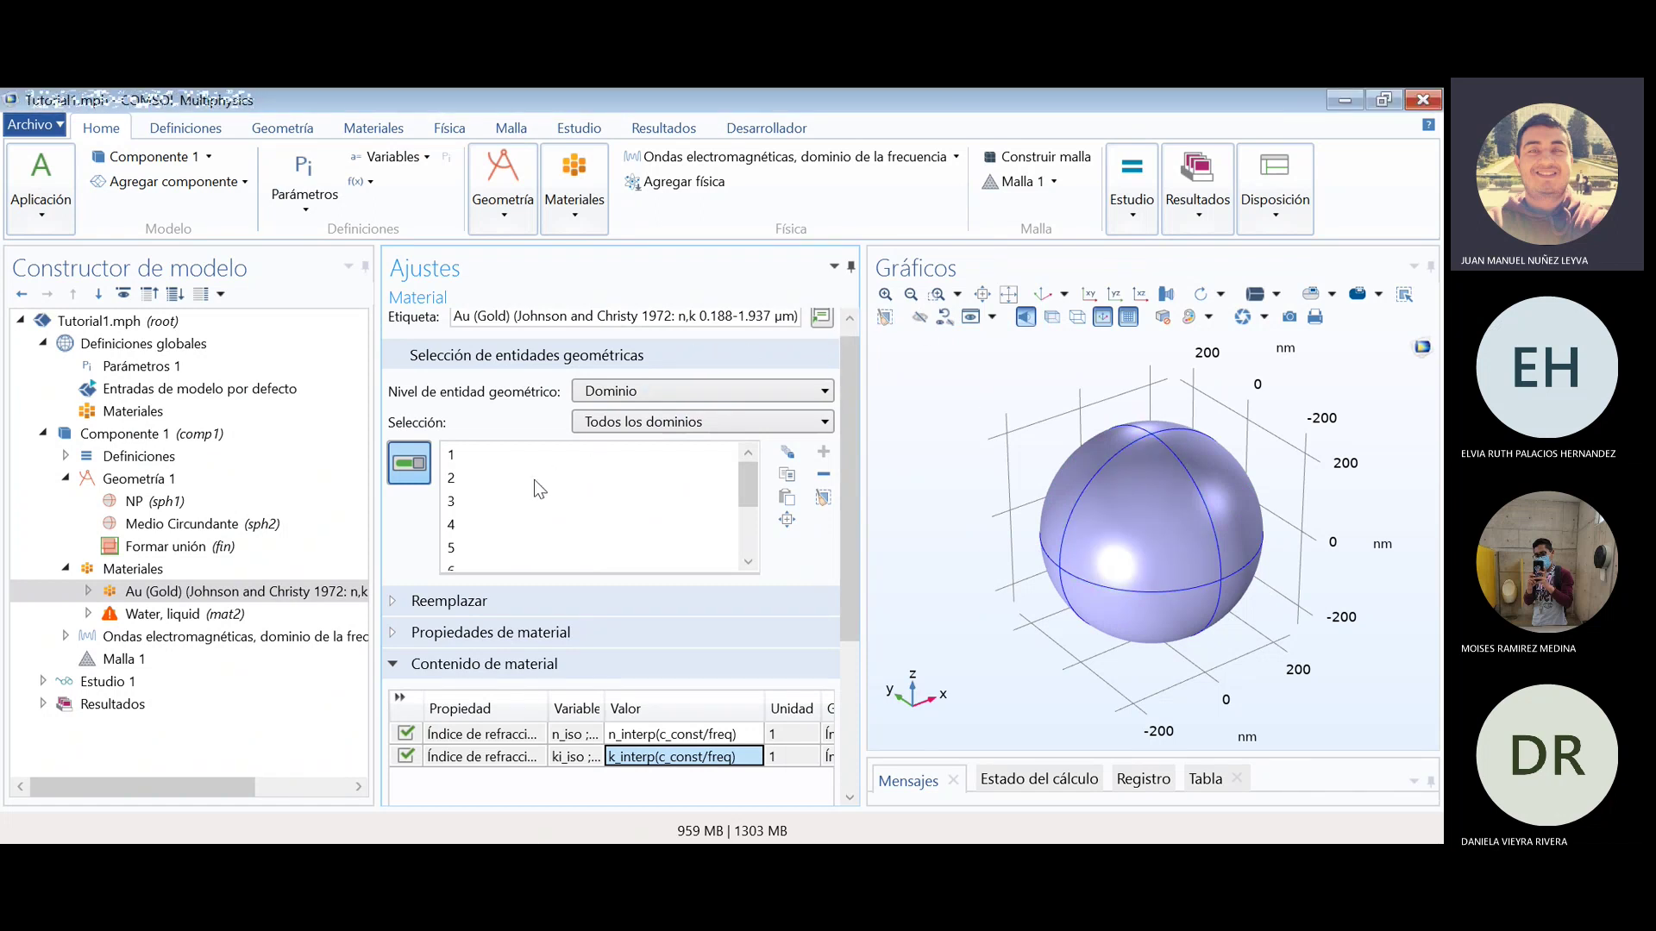
mouse_move(745, 501)
left_mouse_down()
mouse_move(744, 548)
mouse_move(743, 484)
left_mouse_up()
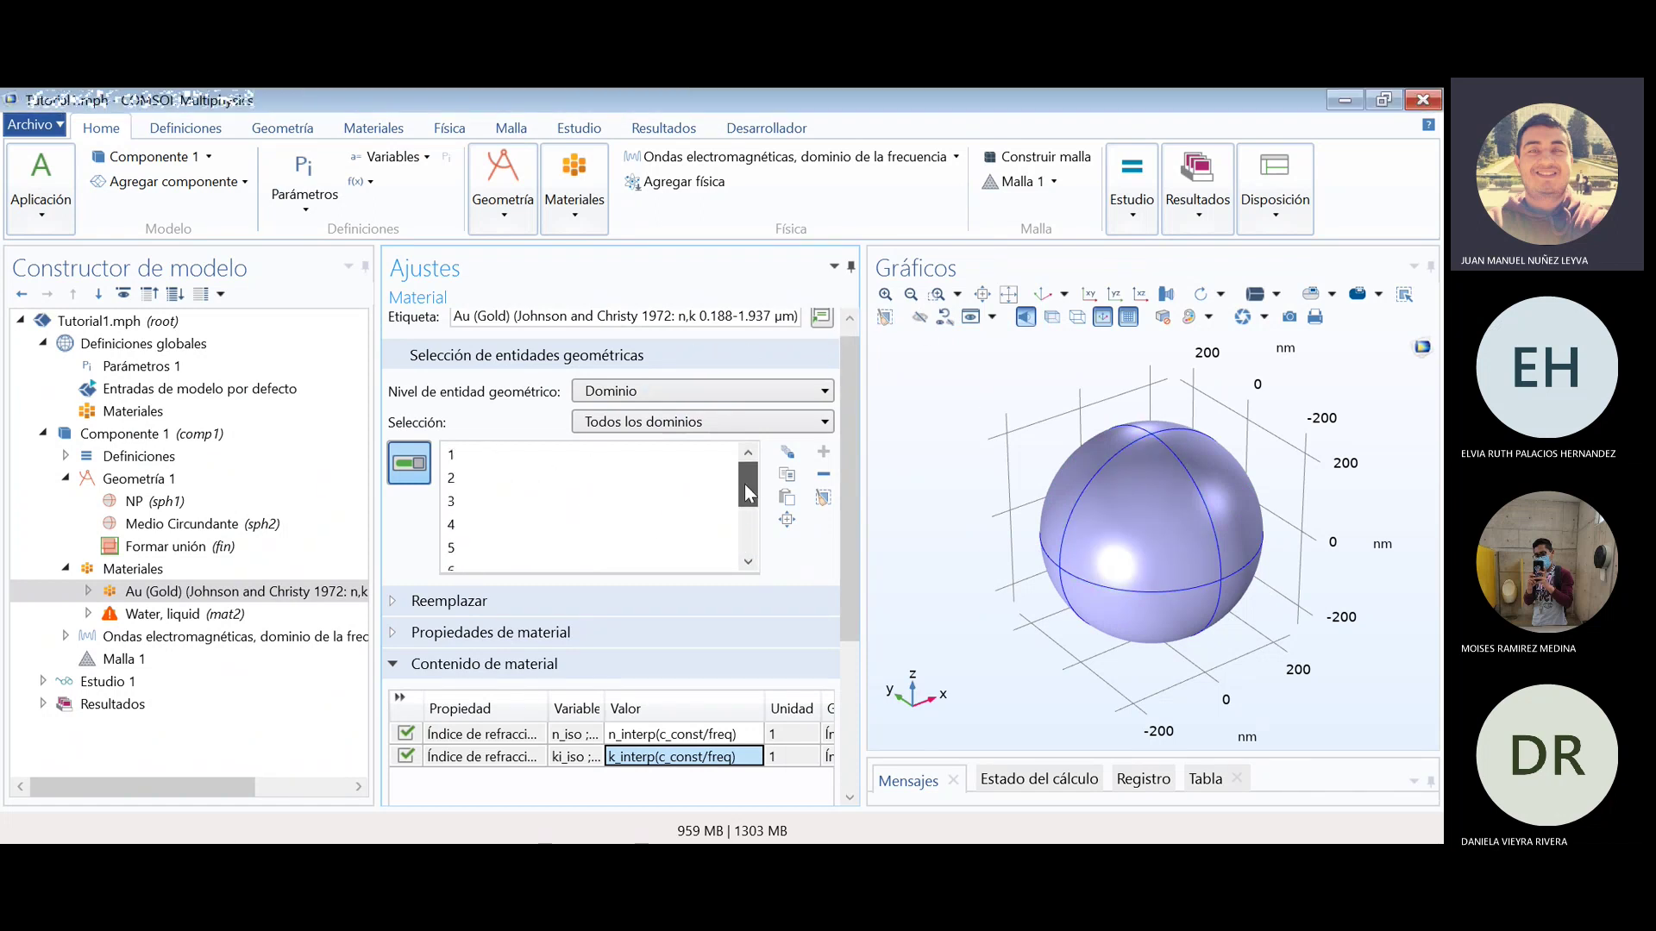
left_click(822, 499)
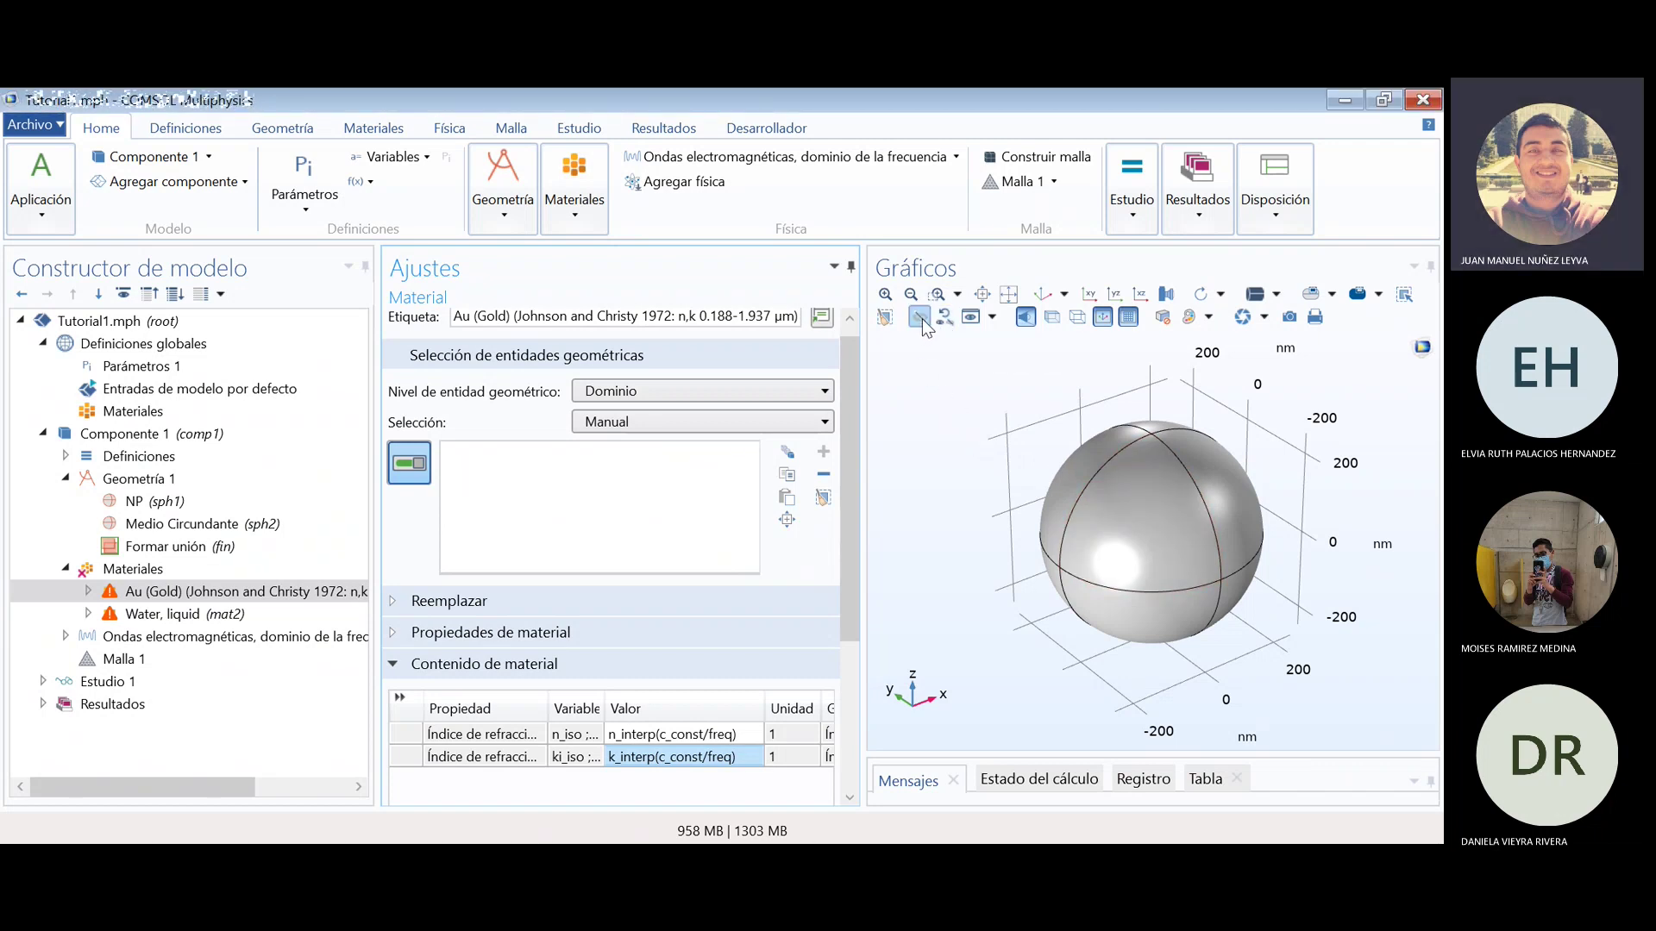
- Hide domains 1, 2 and 5 of the surrounding sphere and assign only the central nanoparticle, domain 6, to the Au (Gold) material
left_click(920, 317)
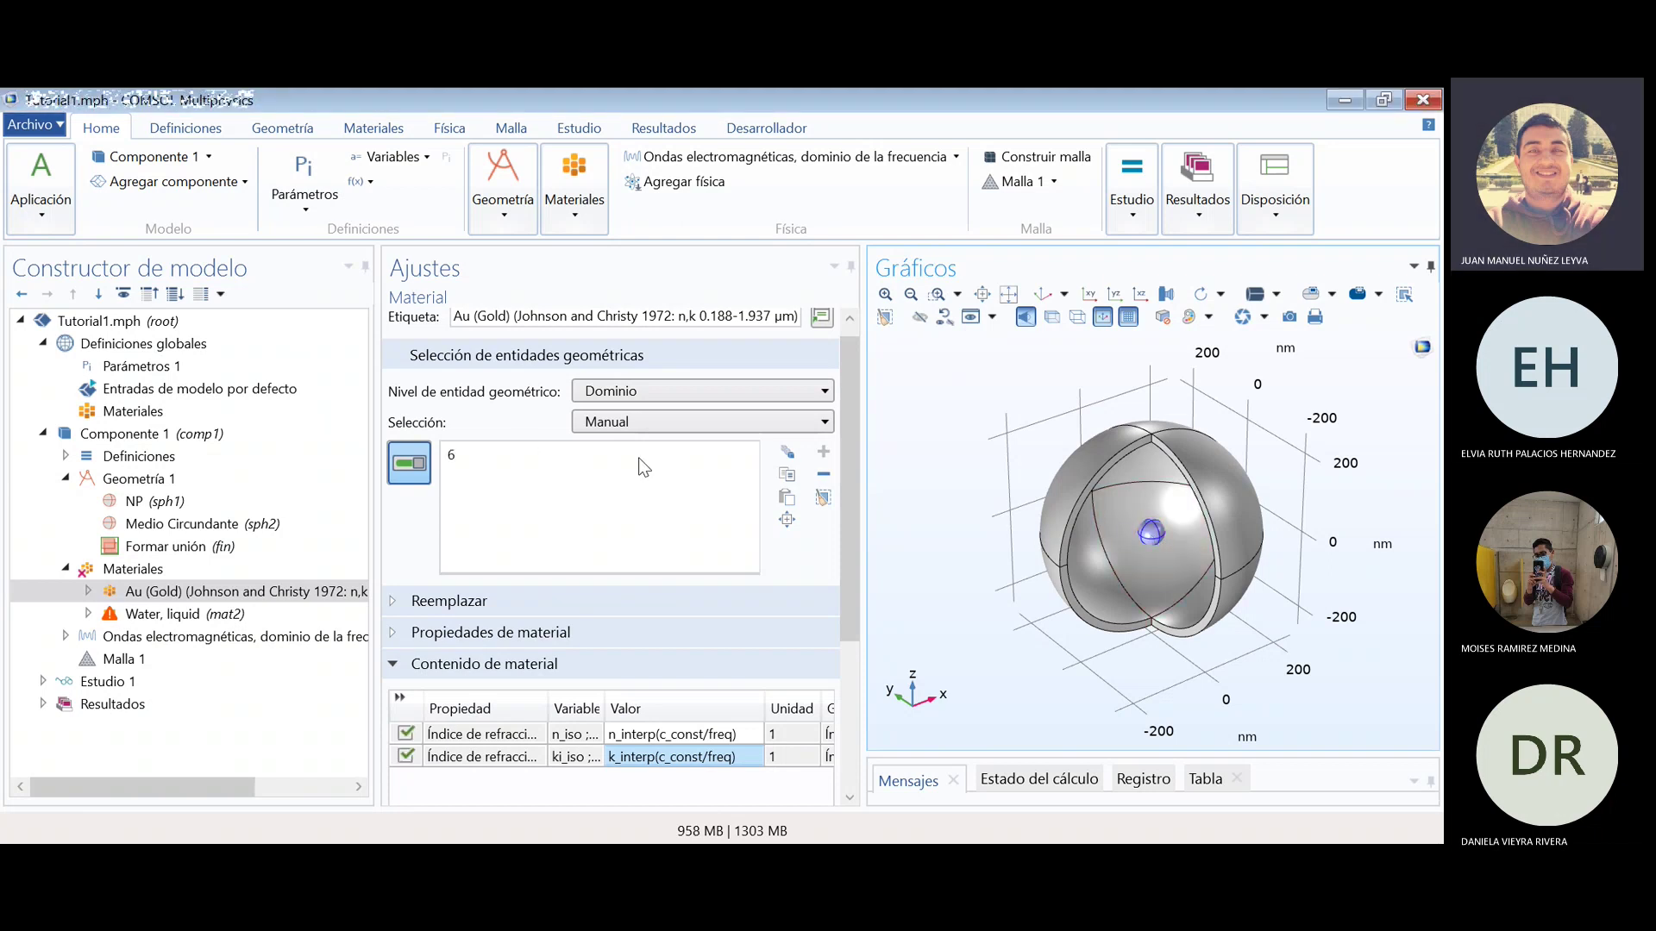
left_click(462, 457)
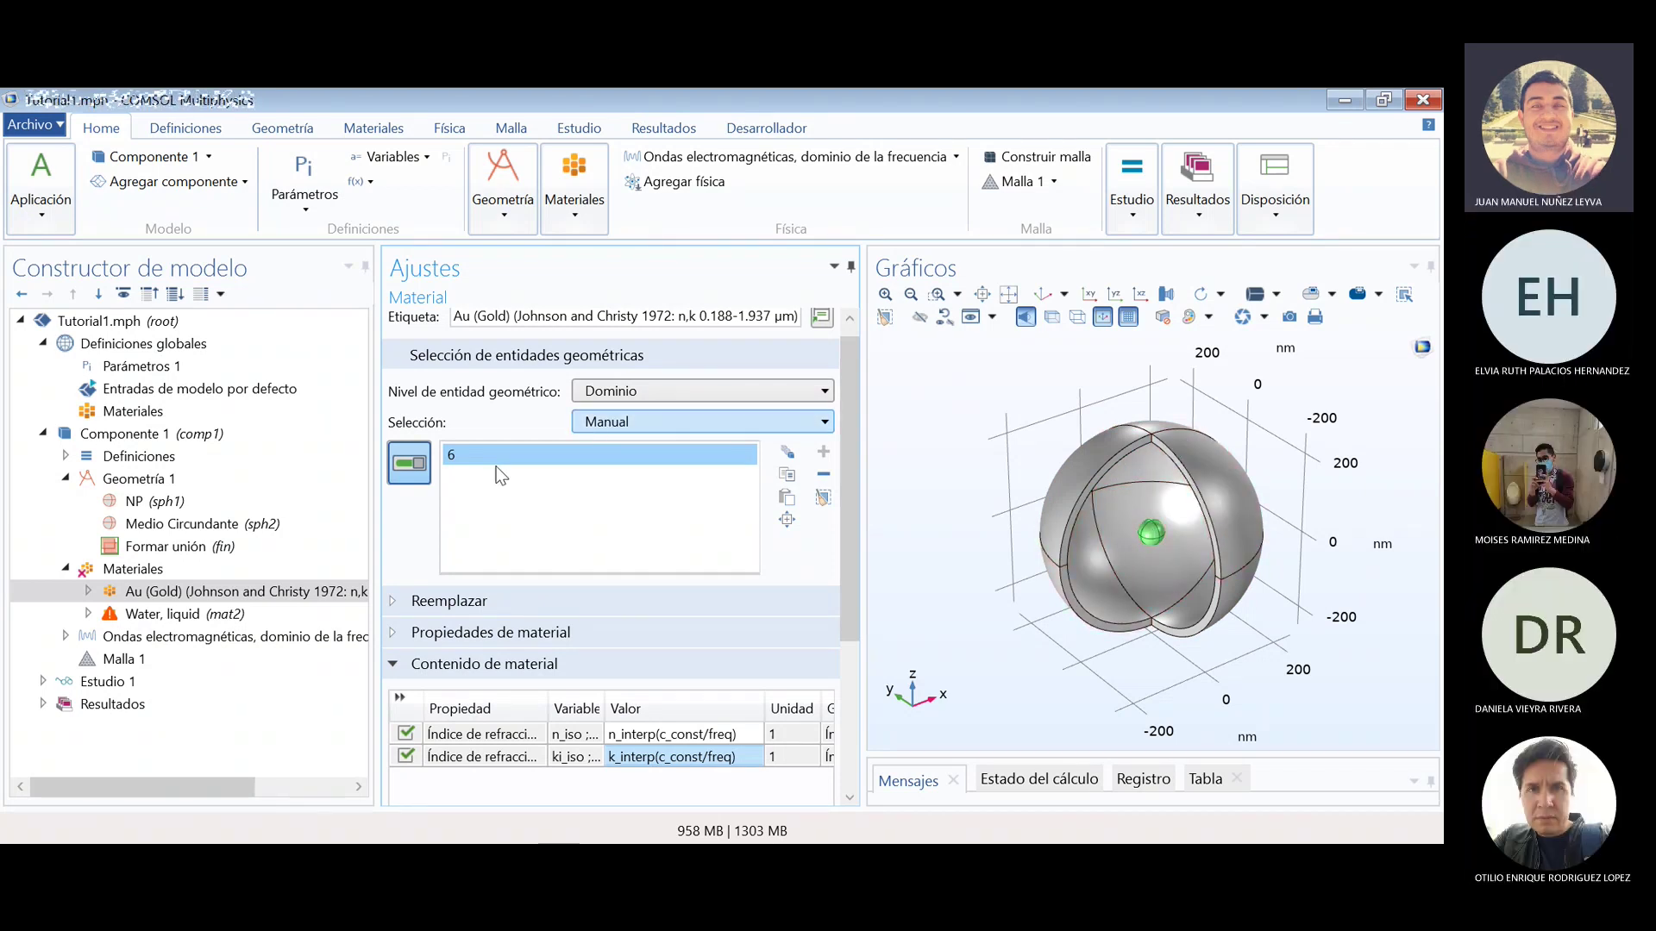
left_click(231, 599)
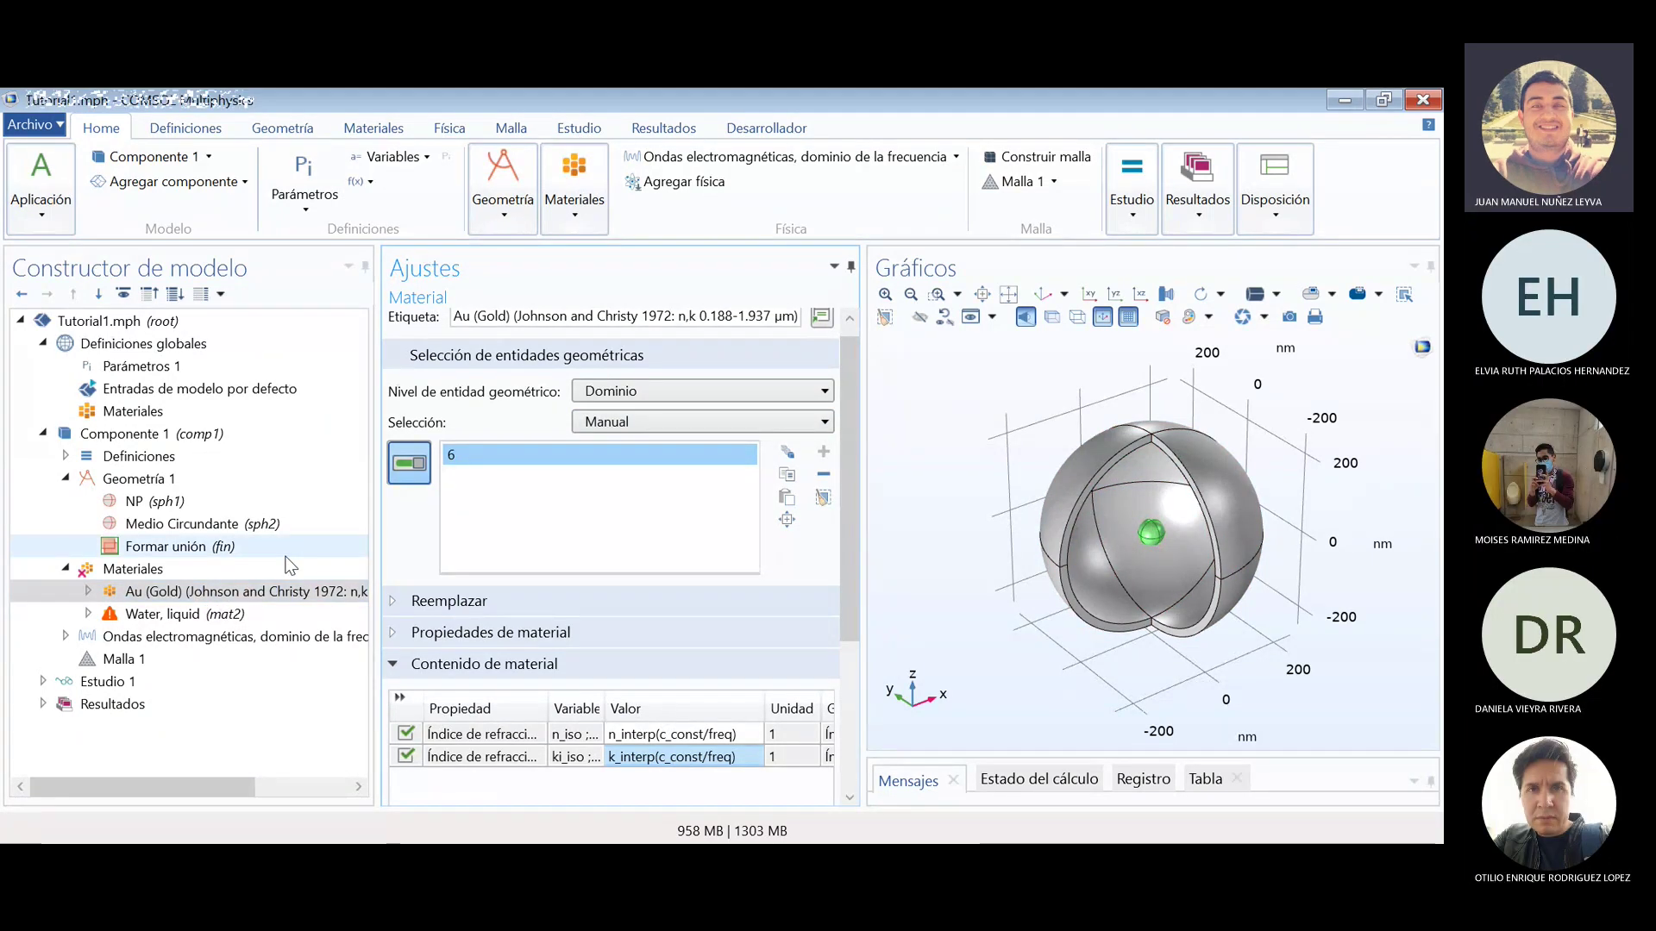
- Assign the Water, liquid material to Todos los dominios, with Dominio as the geometric entity level
left_click(175, 612)
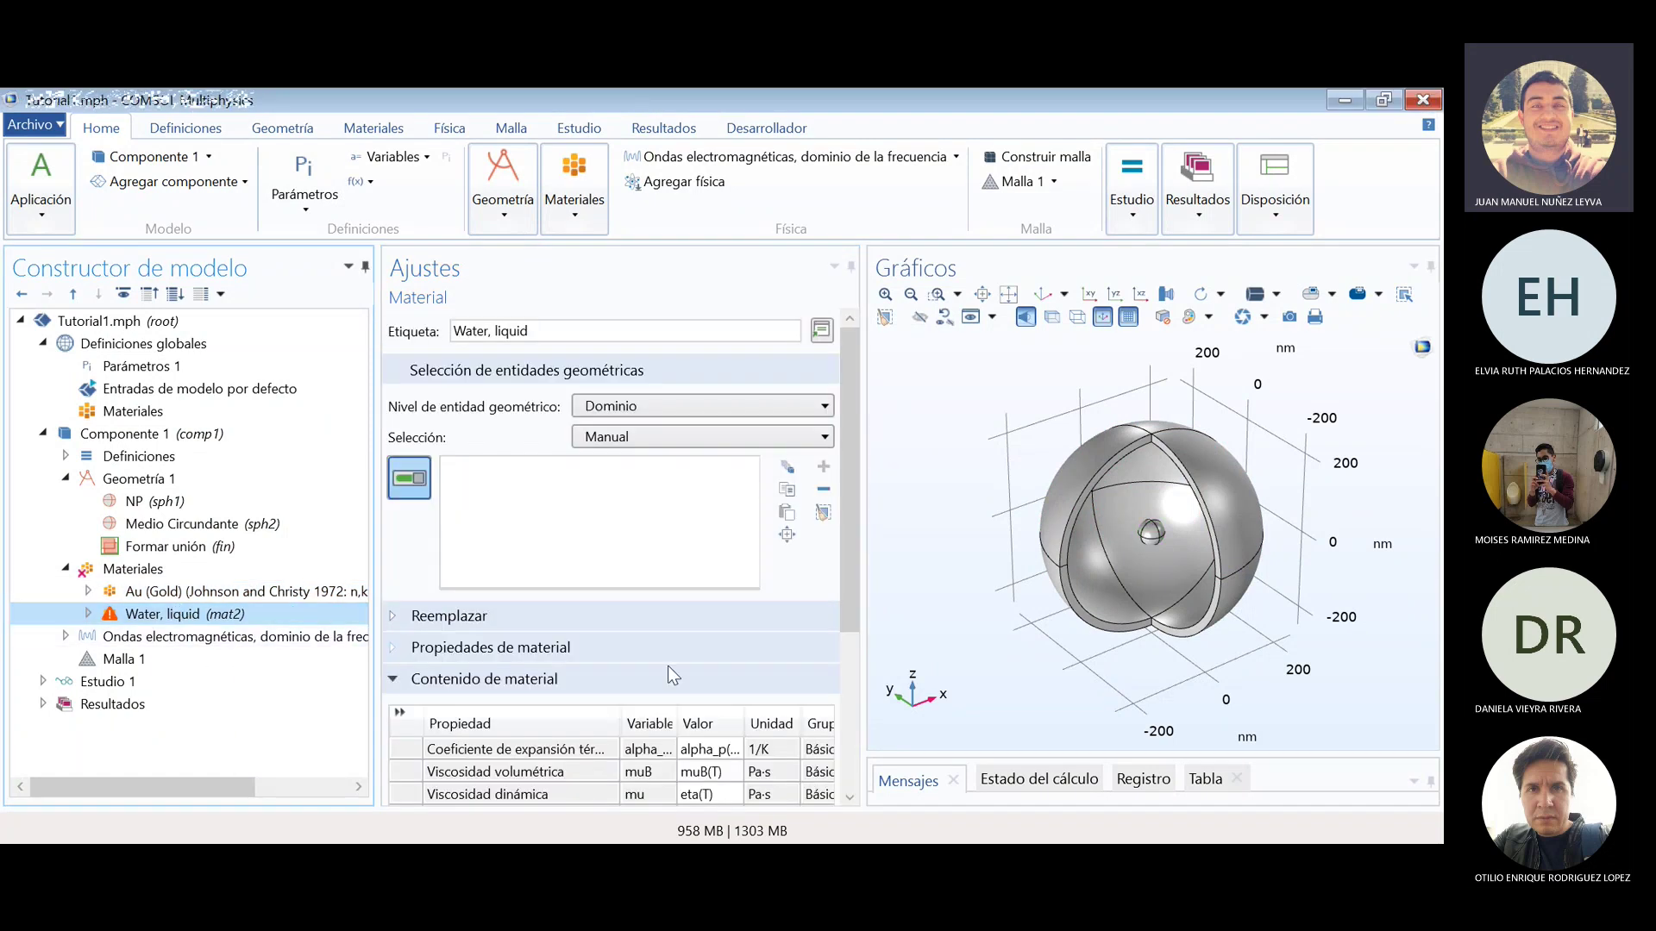
left_click_drag(847, 568, 862, 610)
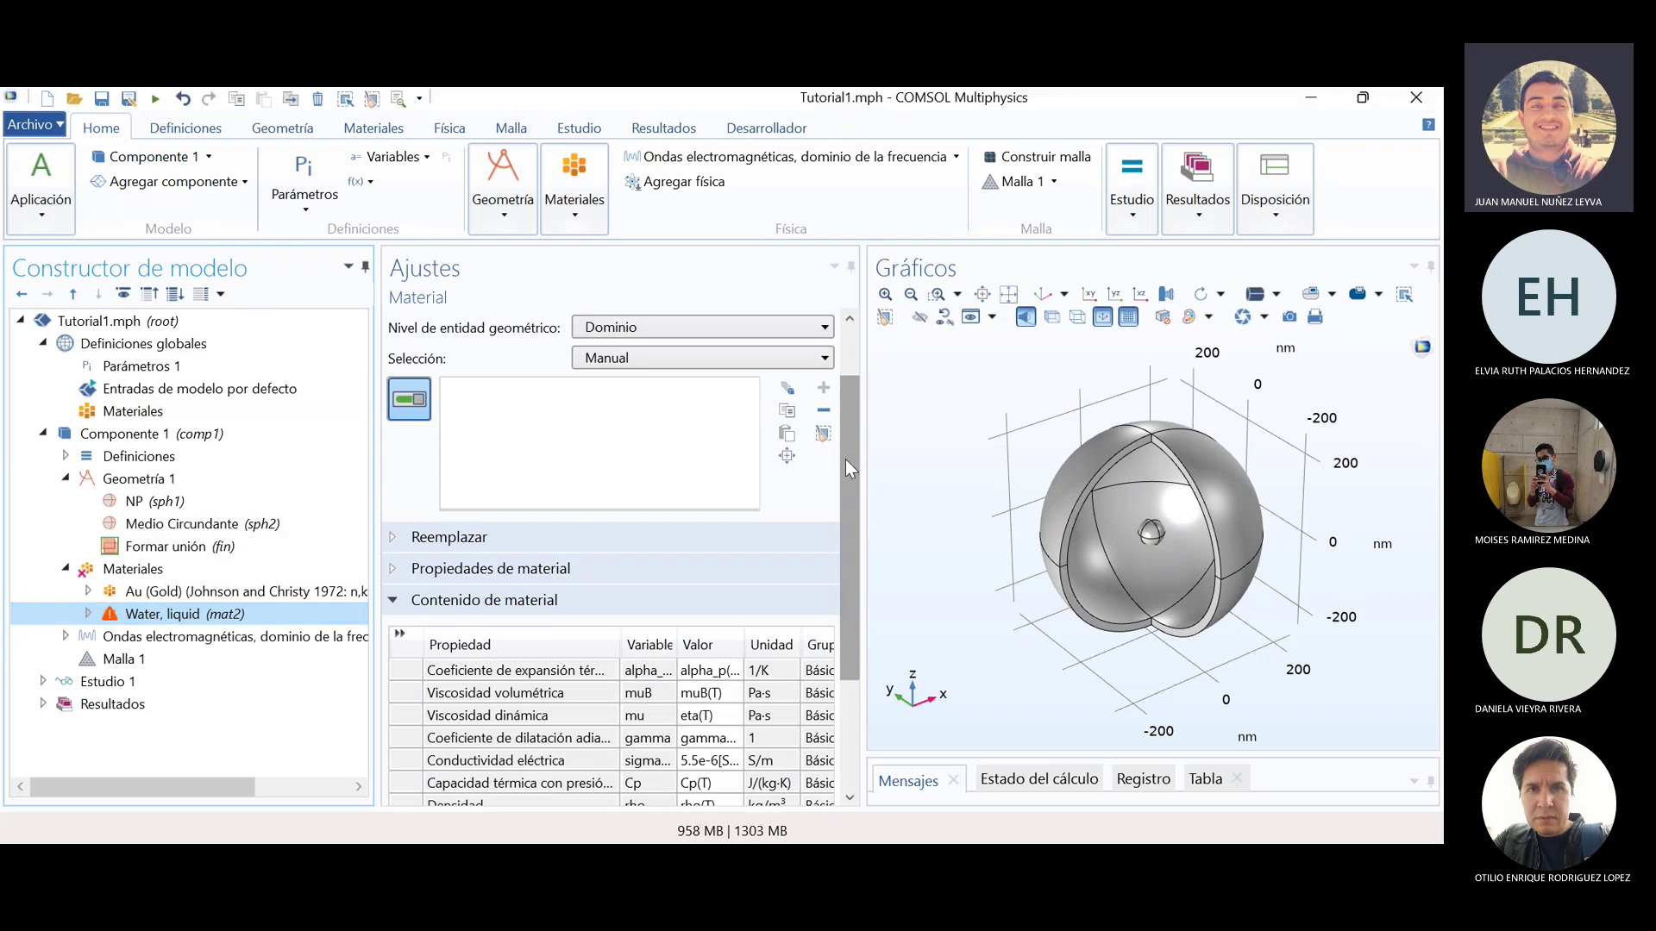
scroll(845, 458, "up", 2)
left_click(772, 409)
left_click(773, 409)
left_click(744, 411)
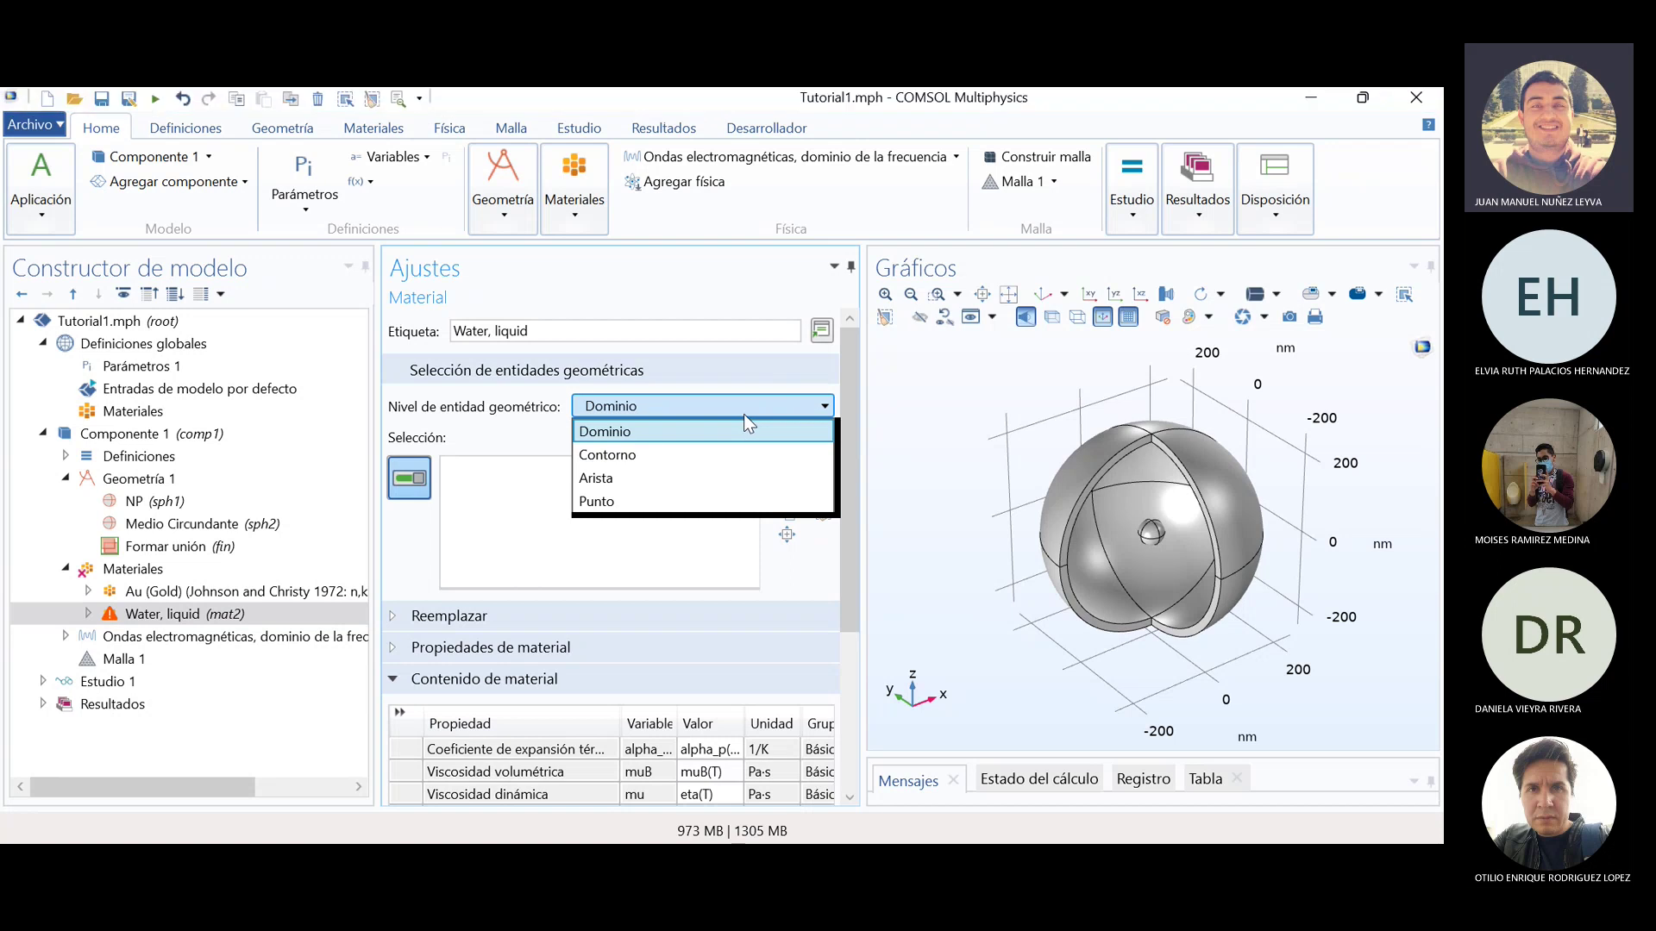
left_click(671, 437)
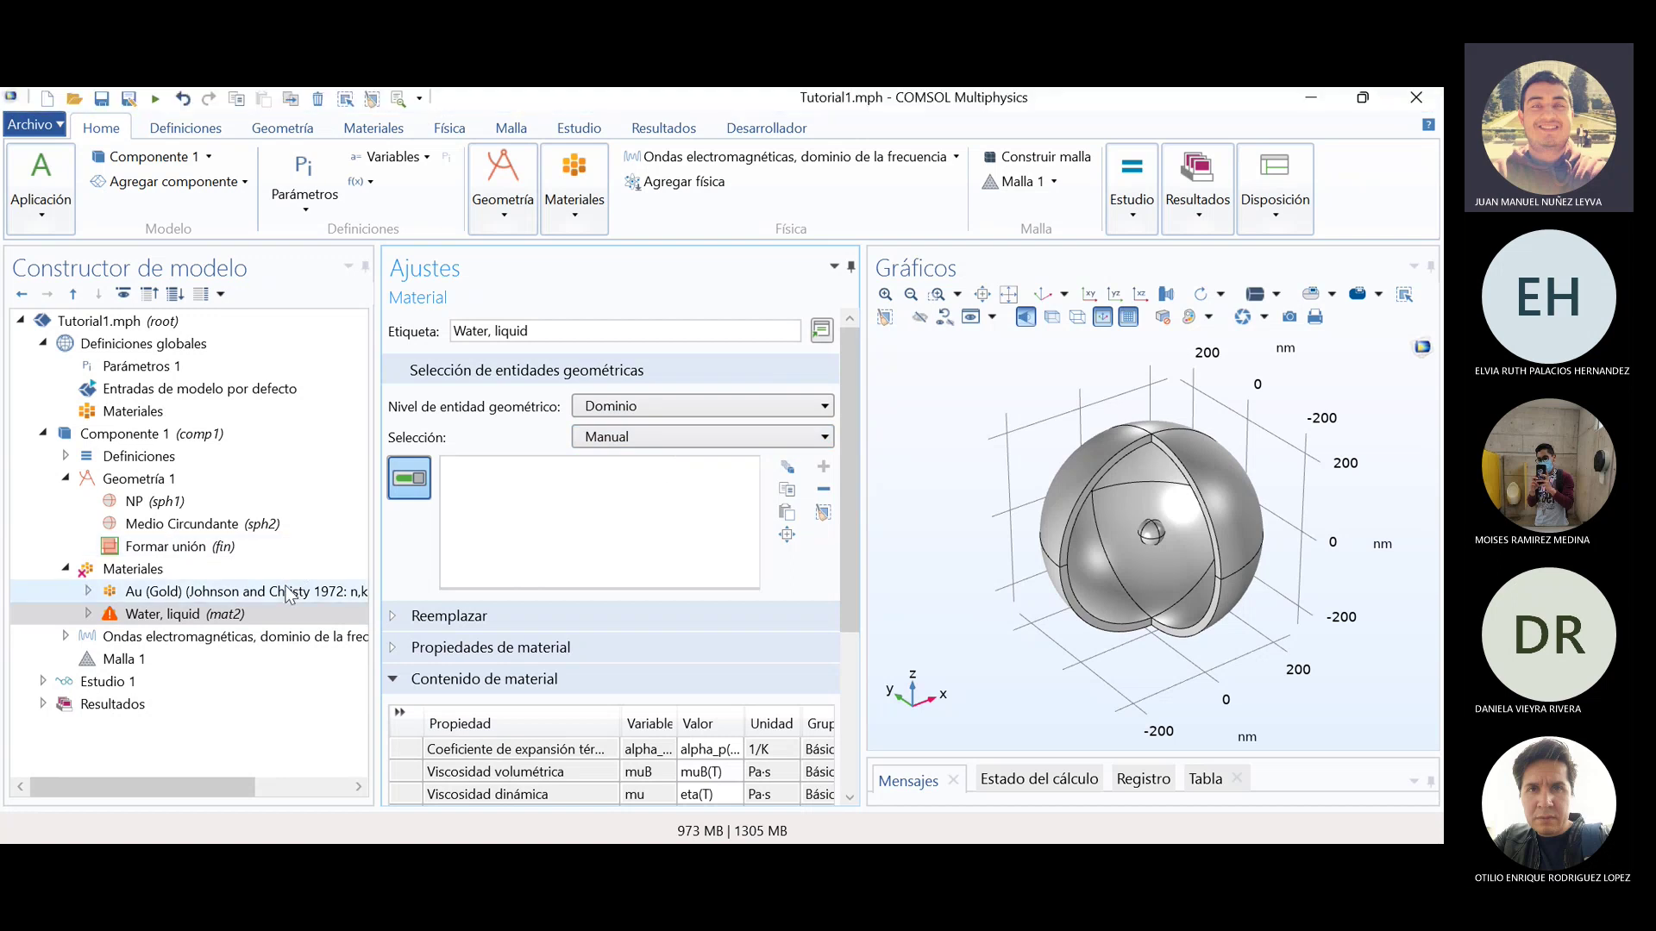
left_click(612, 437)
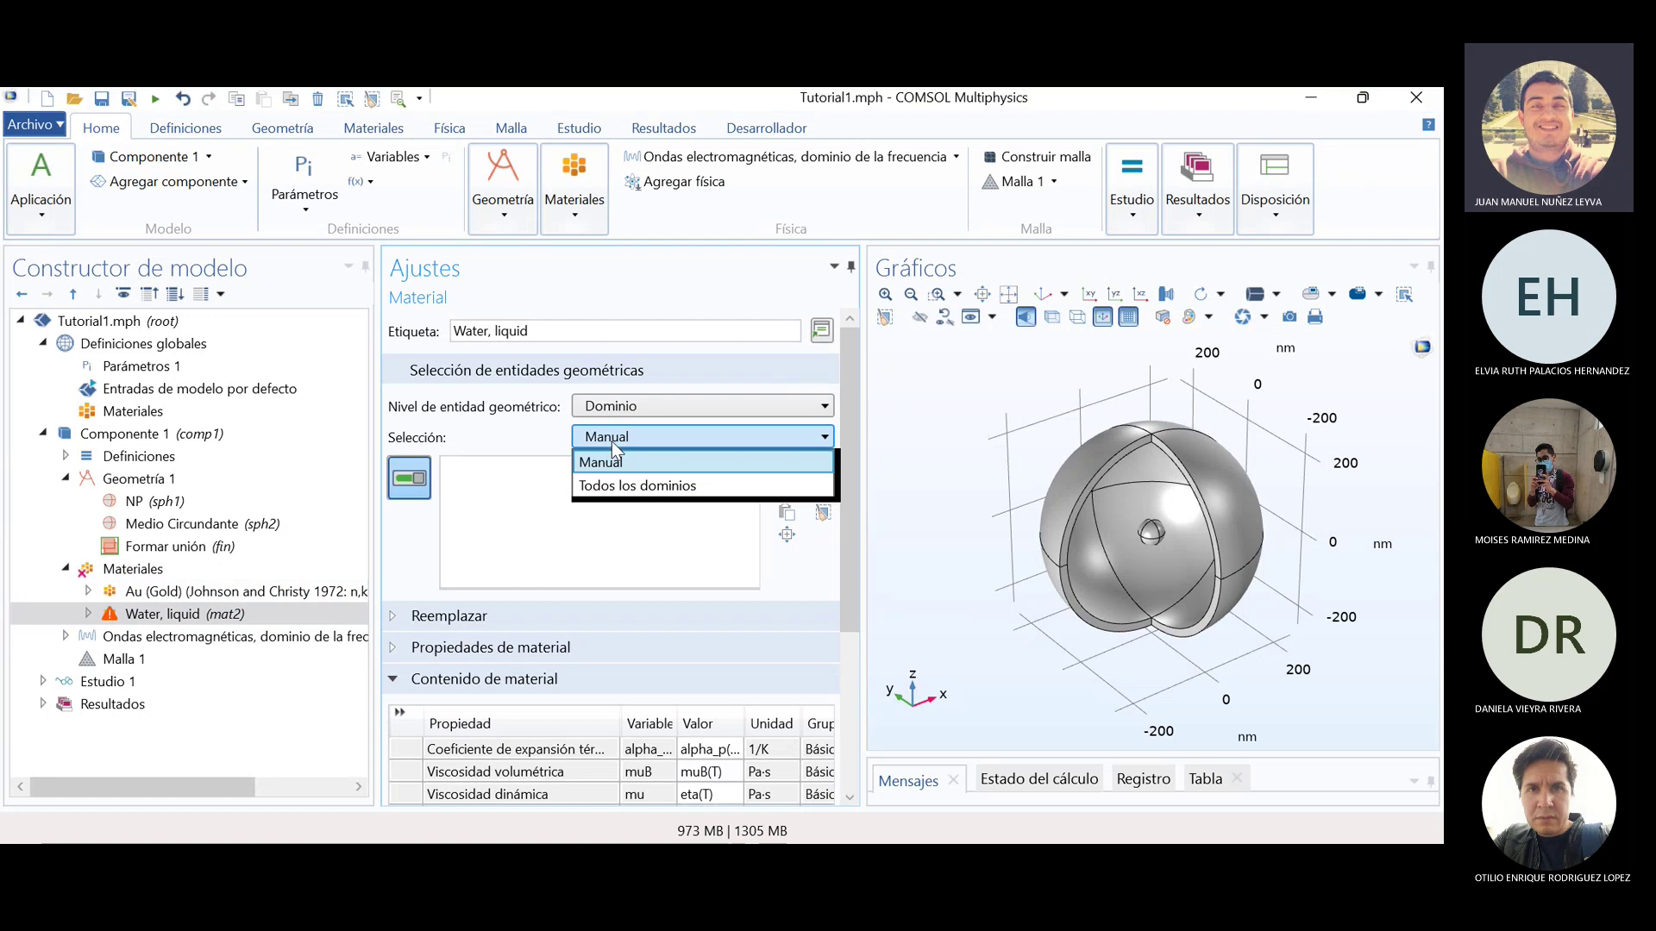
left_click(630, 485)
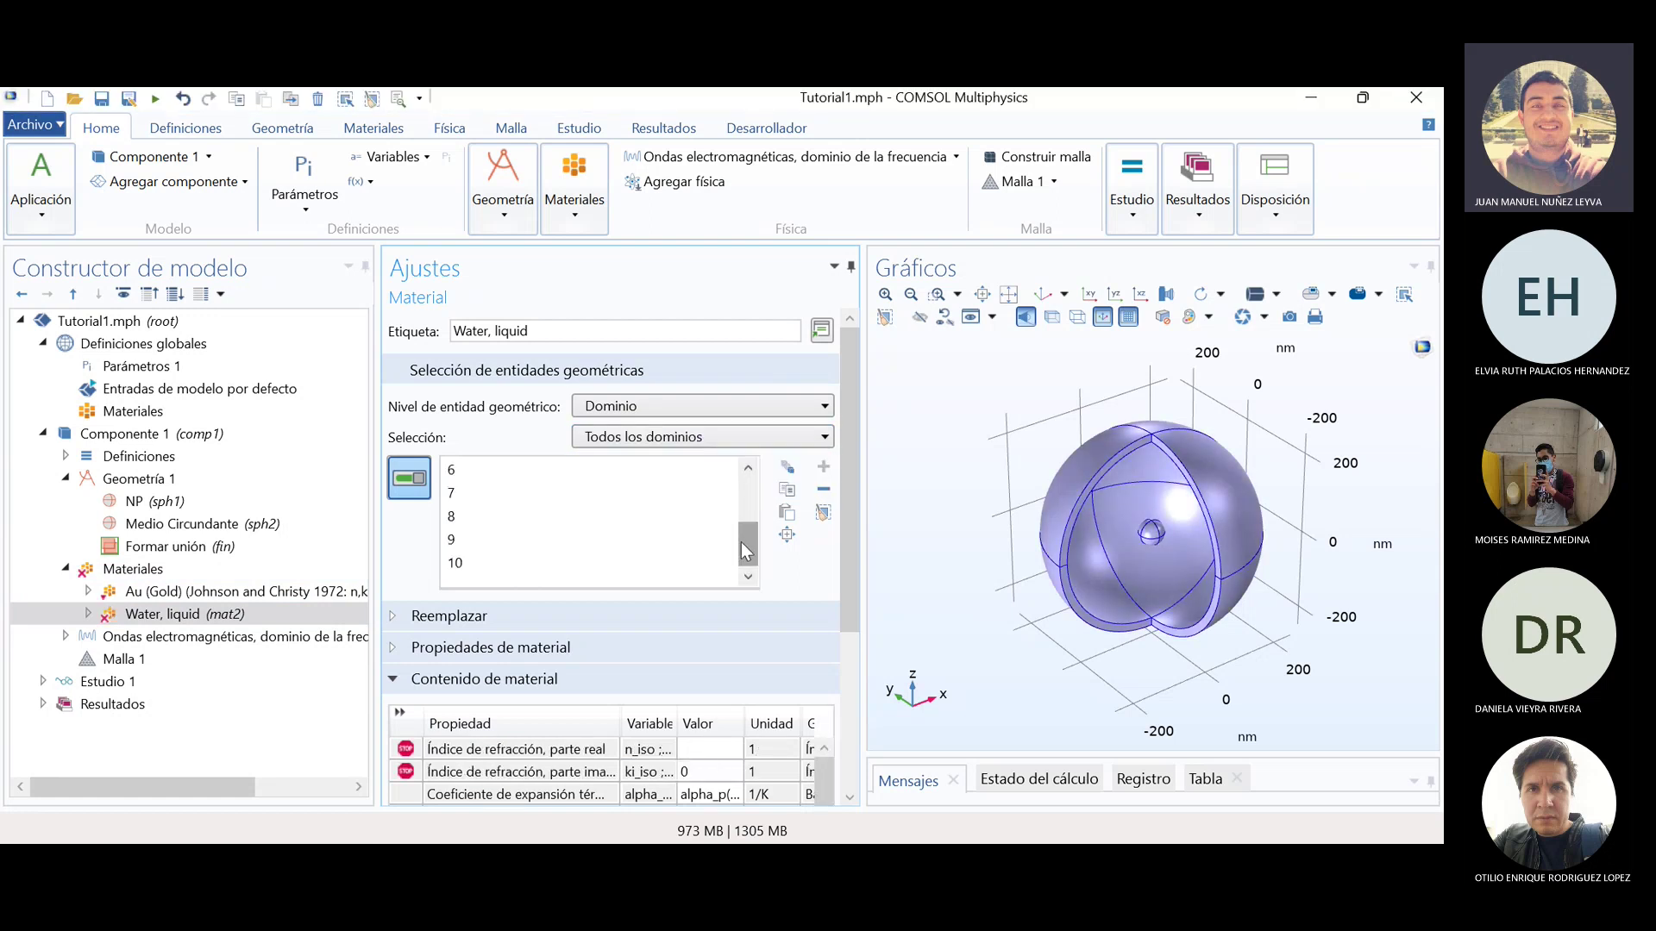
- Review the water material's domain list, highlight domain 6, and check the entity level and selection options
mouse_move(850, 567)
left_mouse_down()
mouse_move(849, 602)
mouse_move(854, 563)
left_mouse_up()
scroll(725, 470, "up", 1)
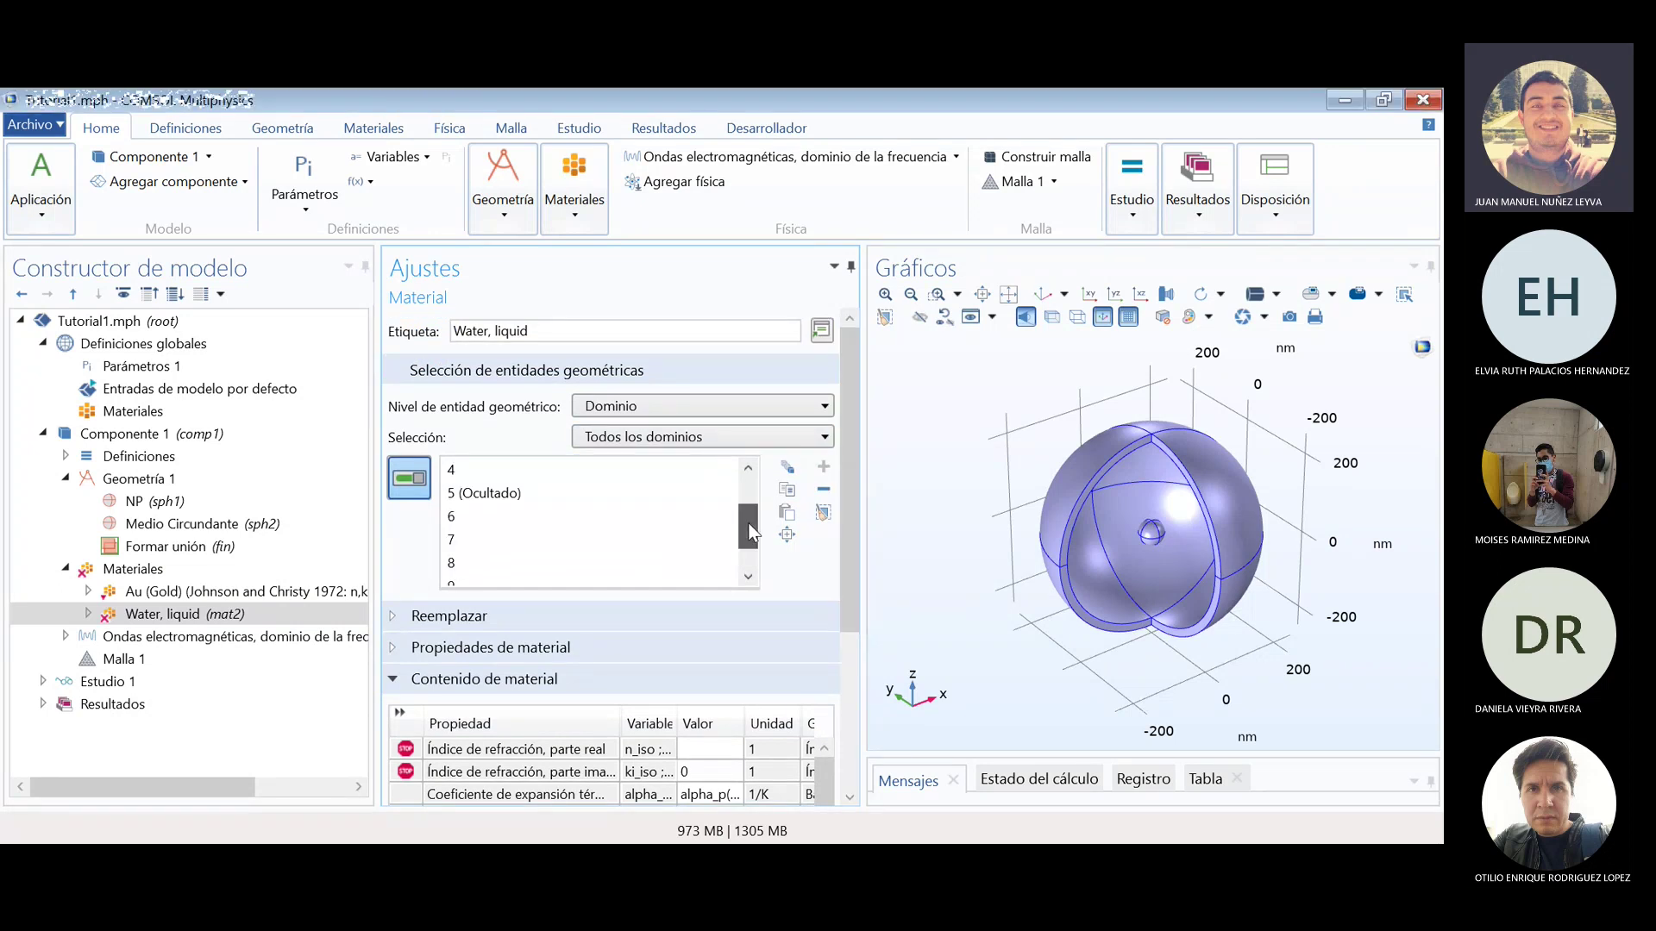
left_click(543, 516)
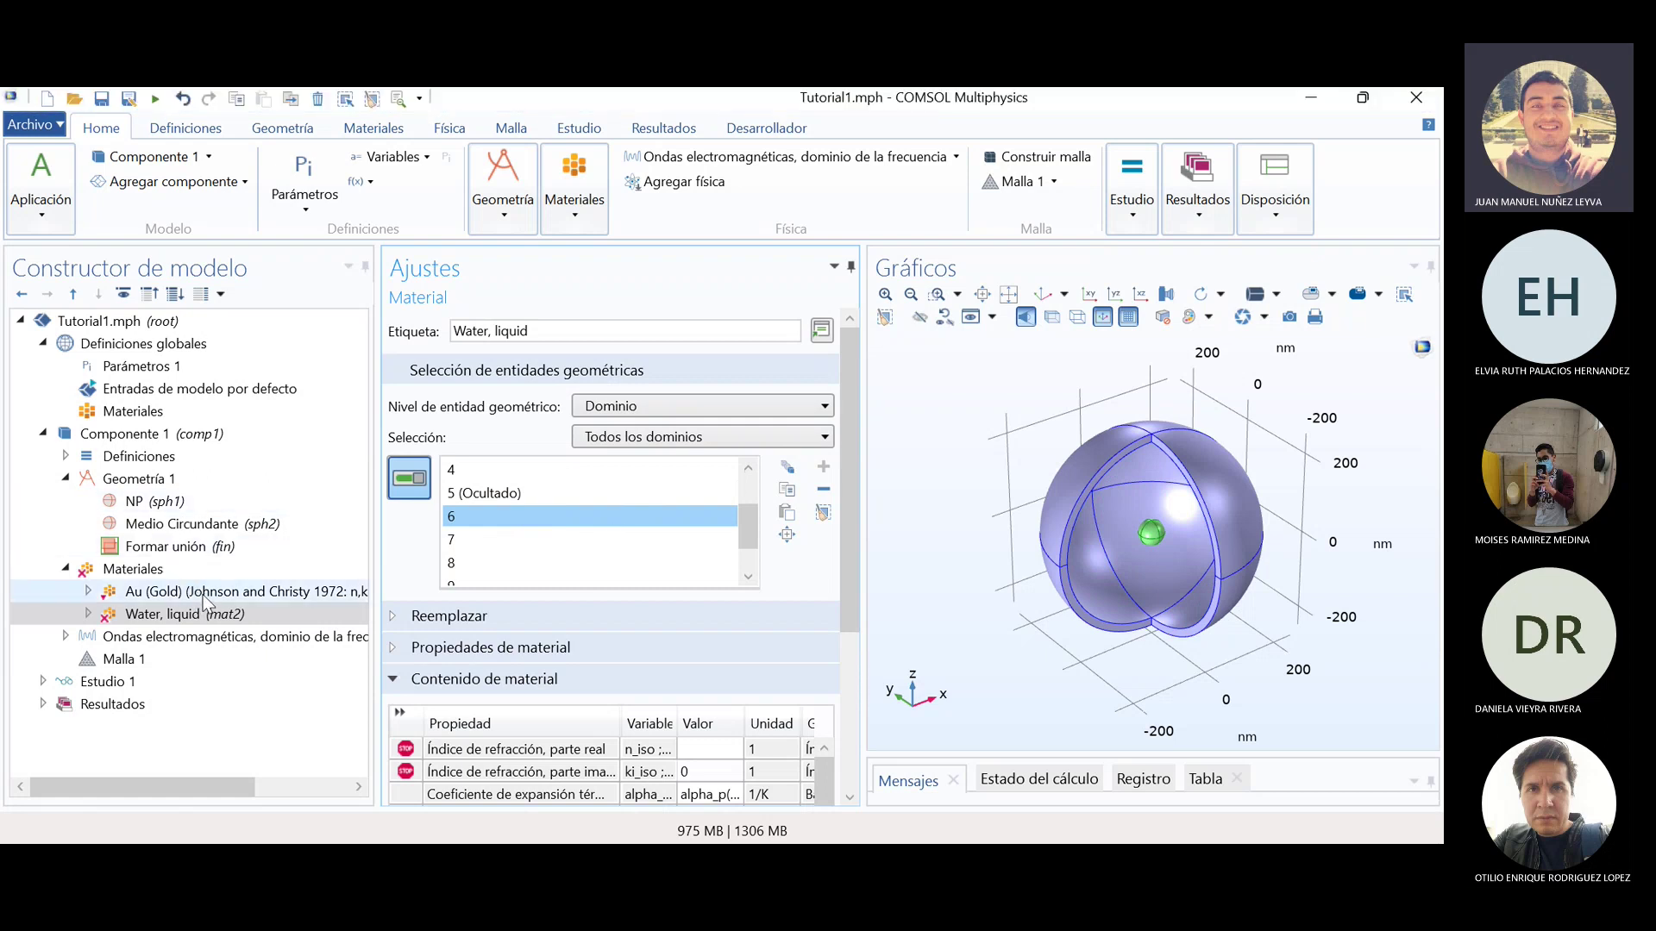
left_click_drag(752, 527, 753, 484)
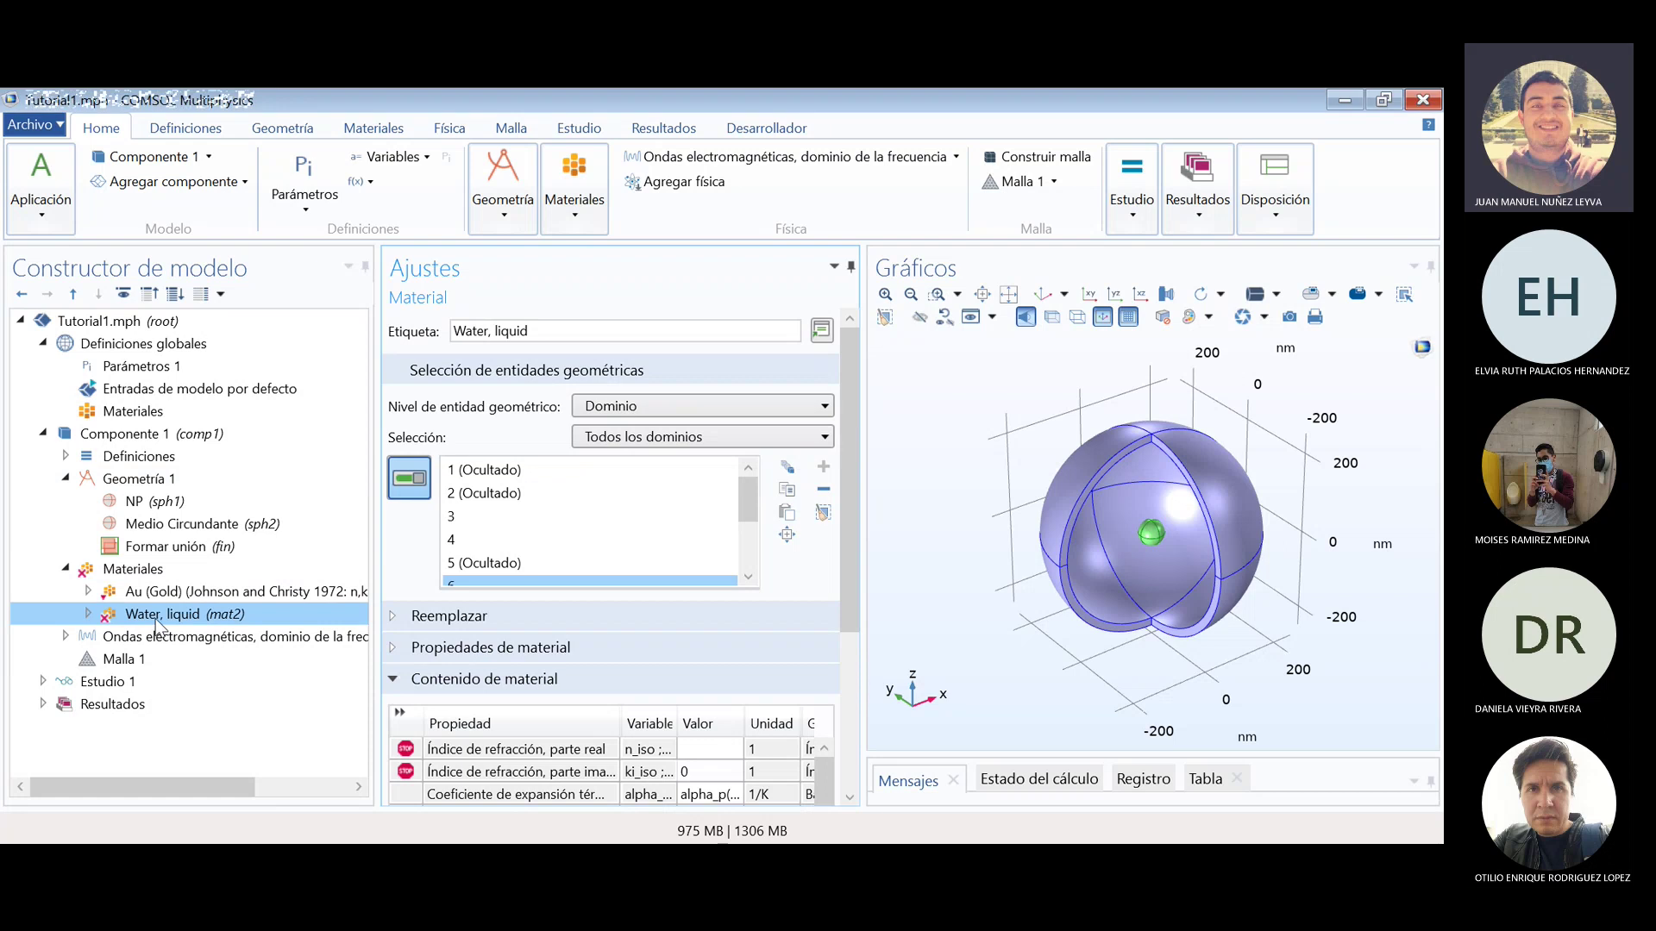
left_click(625, 412)
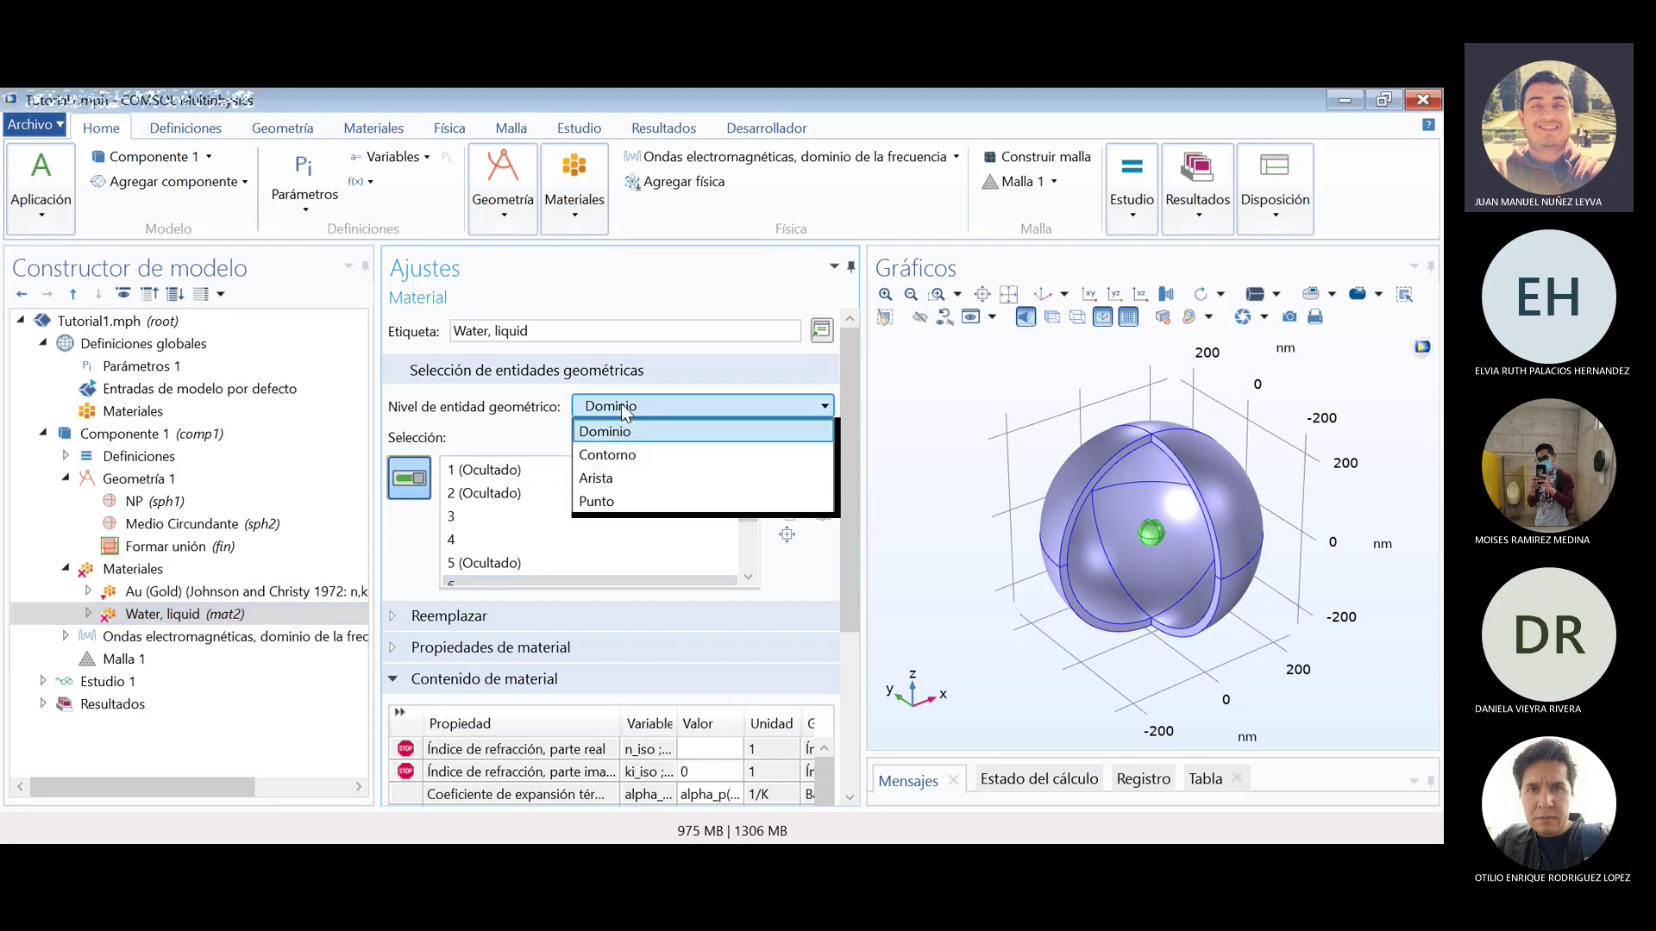
left_click(625, 430)
left_click(649, 438)
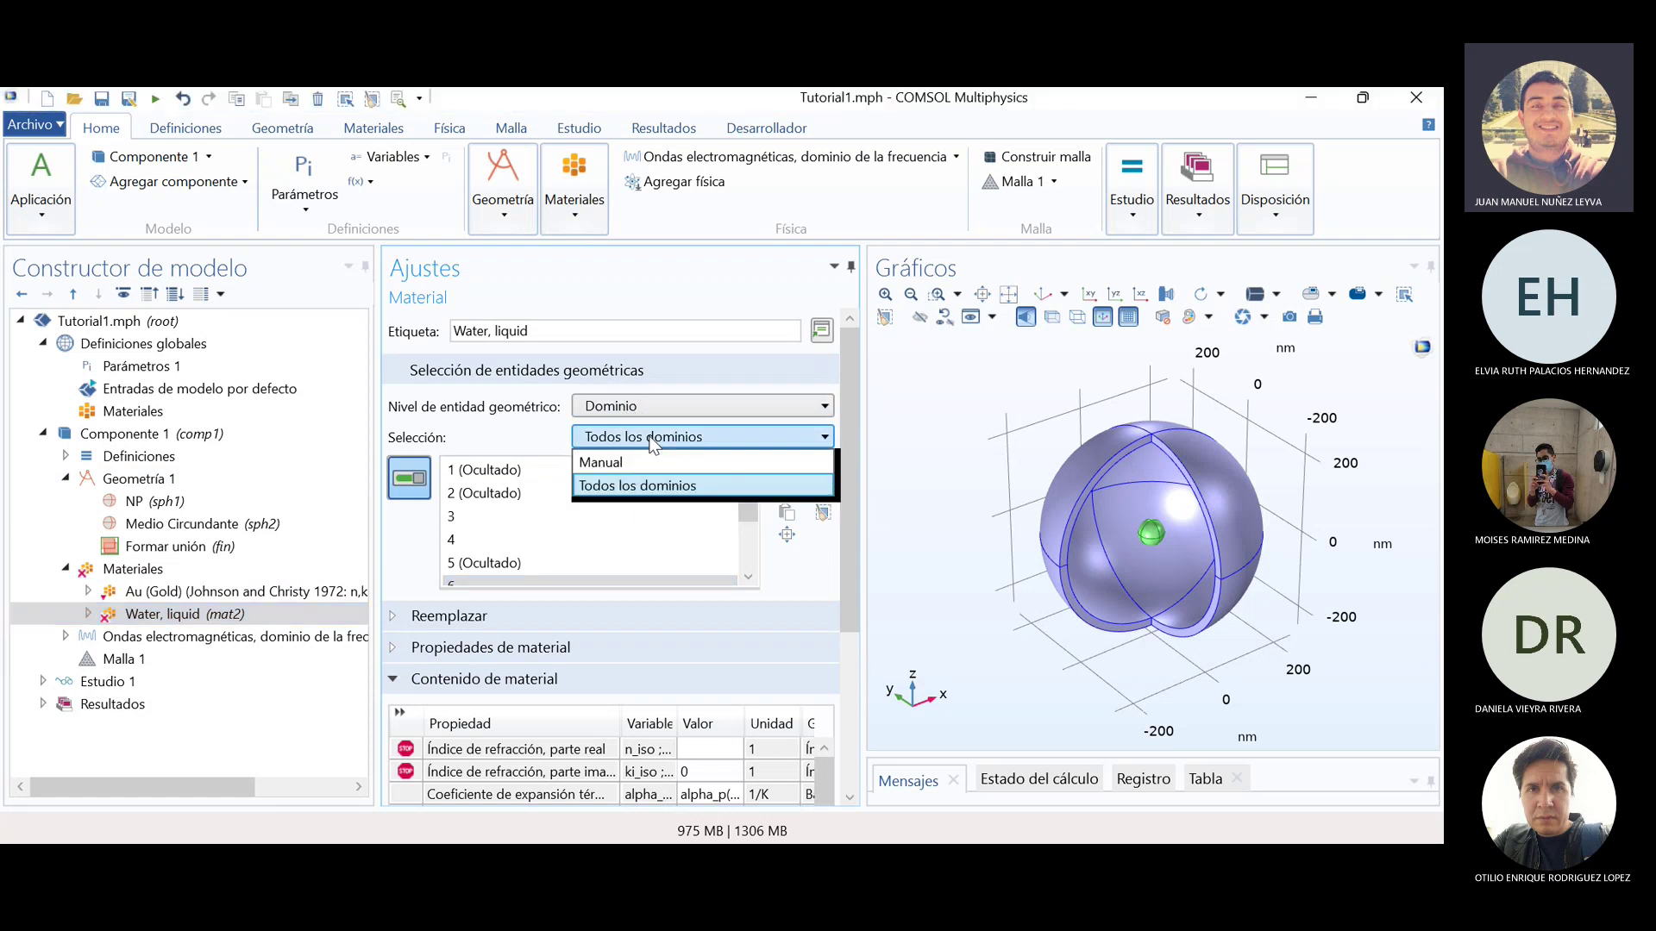
left_click(635, 487)
- Set the real part of the water's refractive index to 1.33 and check the value of the imaginary part
scroll(840, 587, "down", 3)
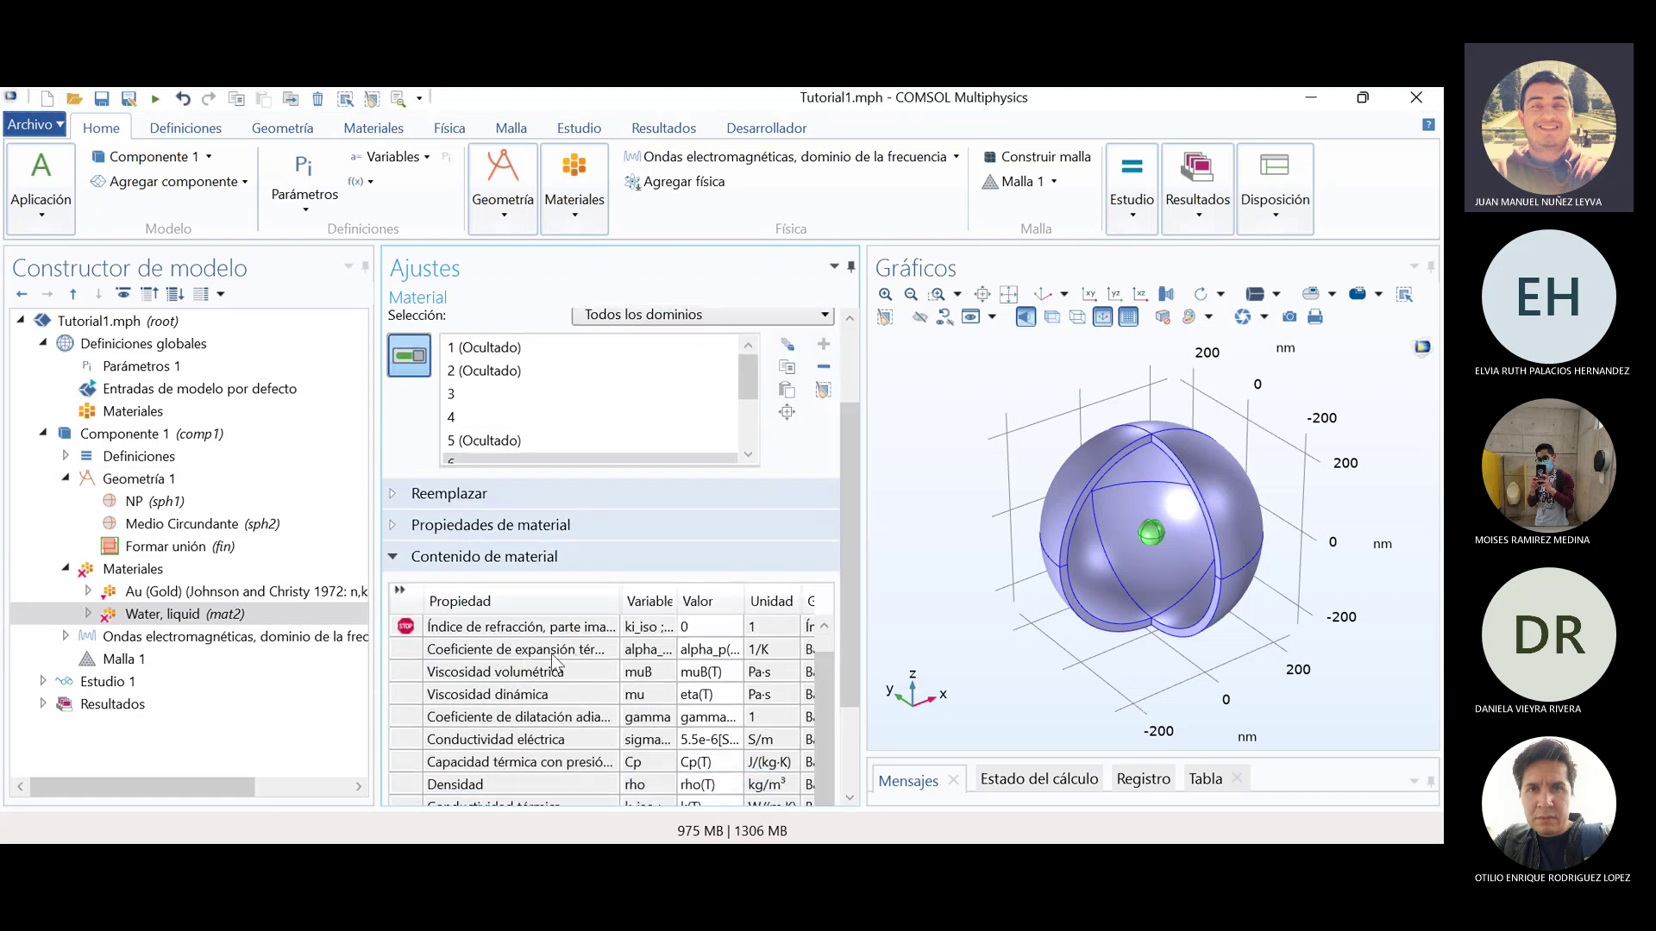
scroll(483, 647, "up", 2)
scroll(847, 660, "down", 1)
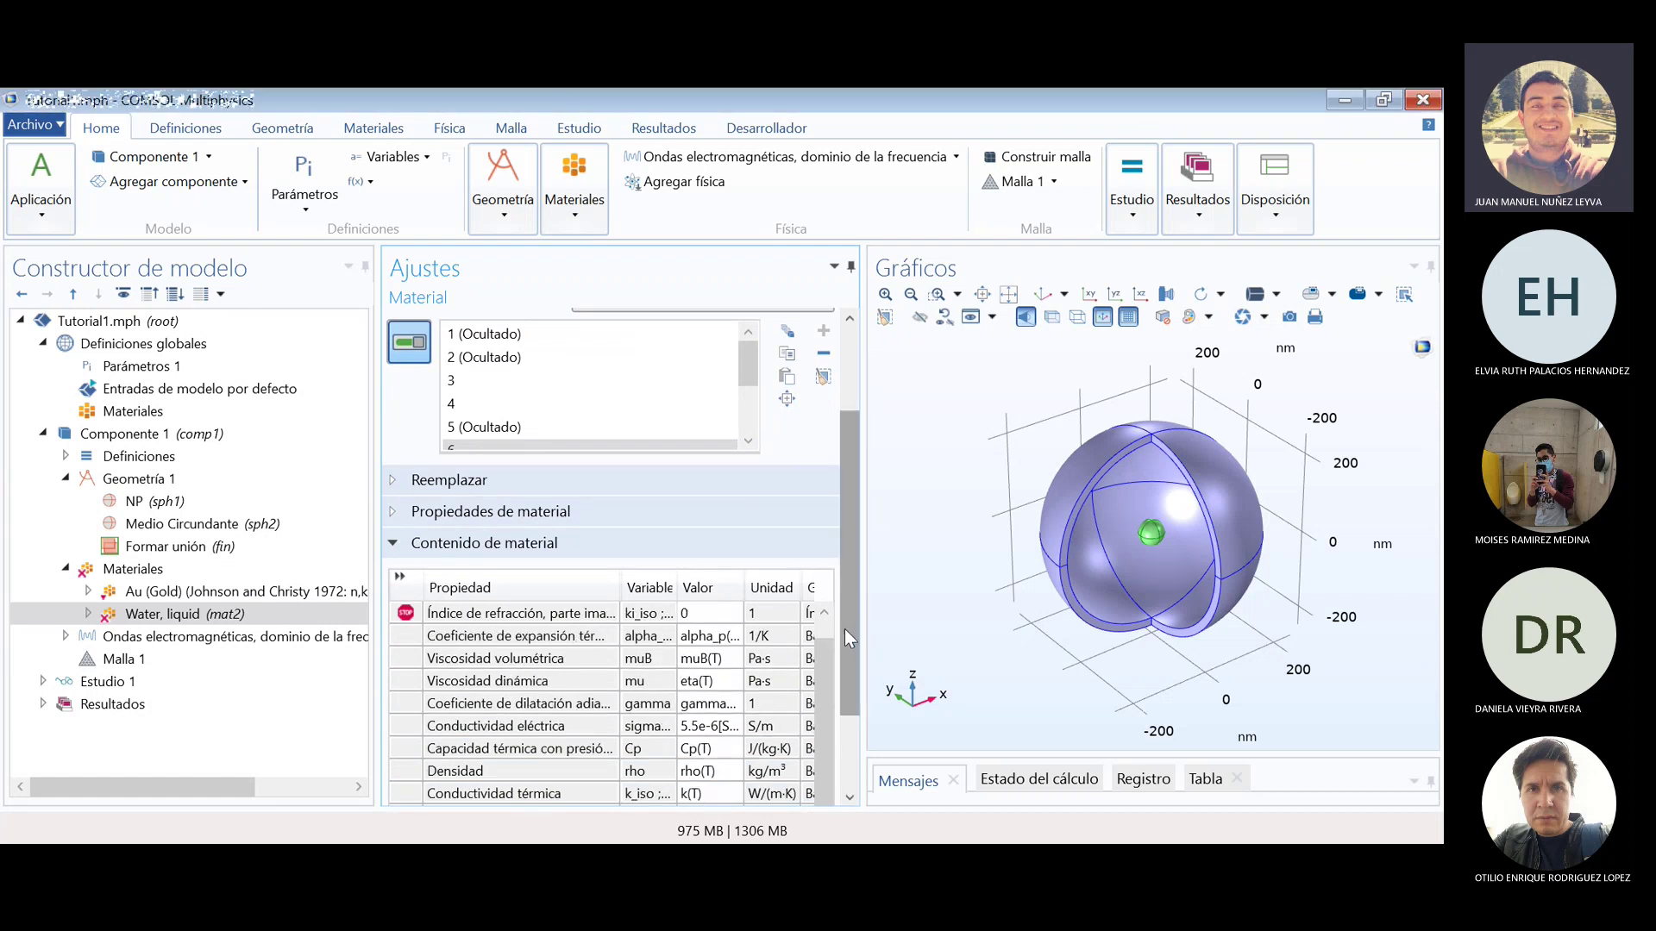
scroll(849, 631, "down", 1)
scroll(824, 659, "up", 1)
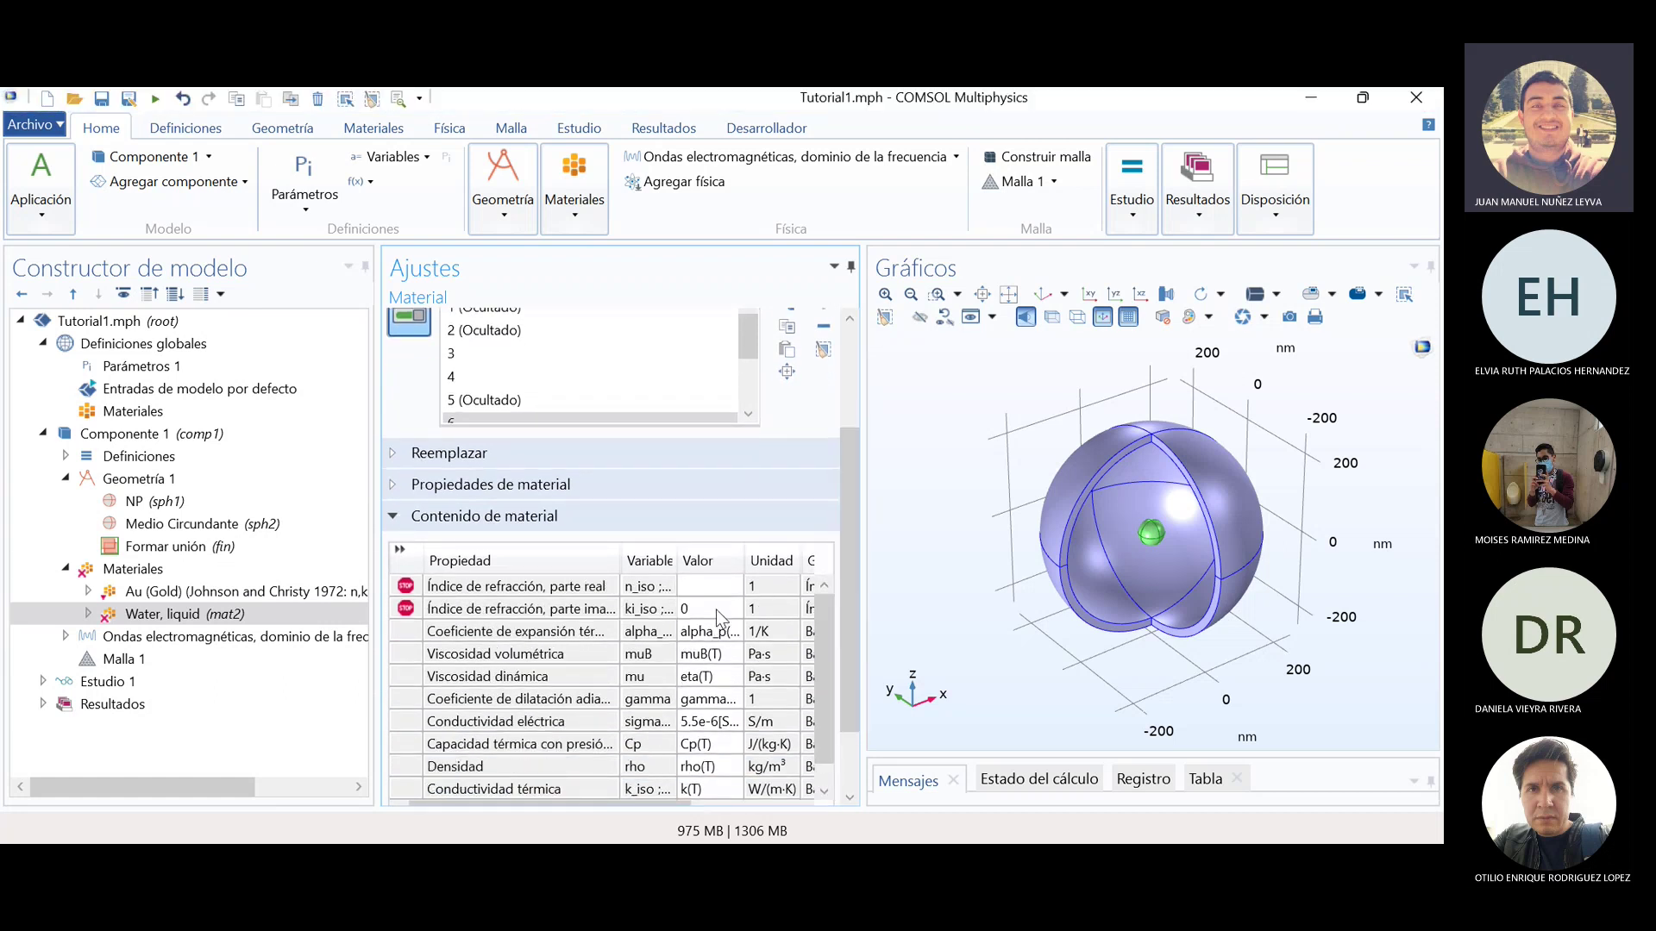
left_click(711, 586)
type("1.33")
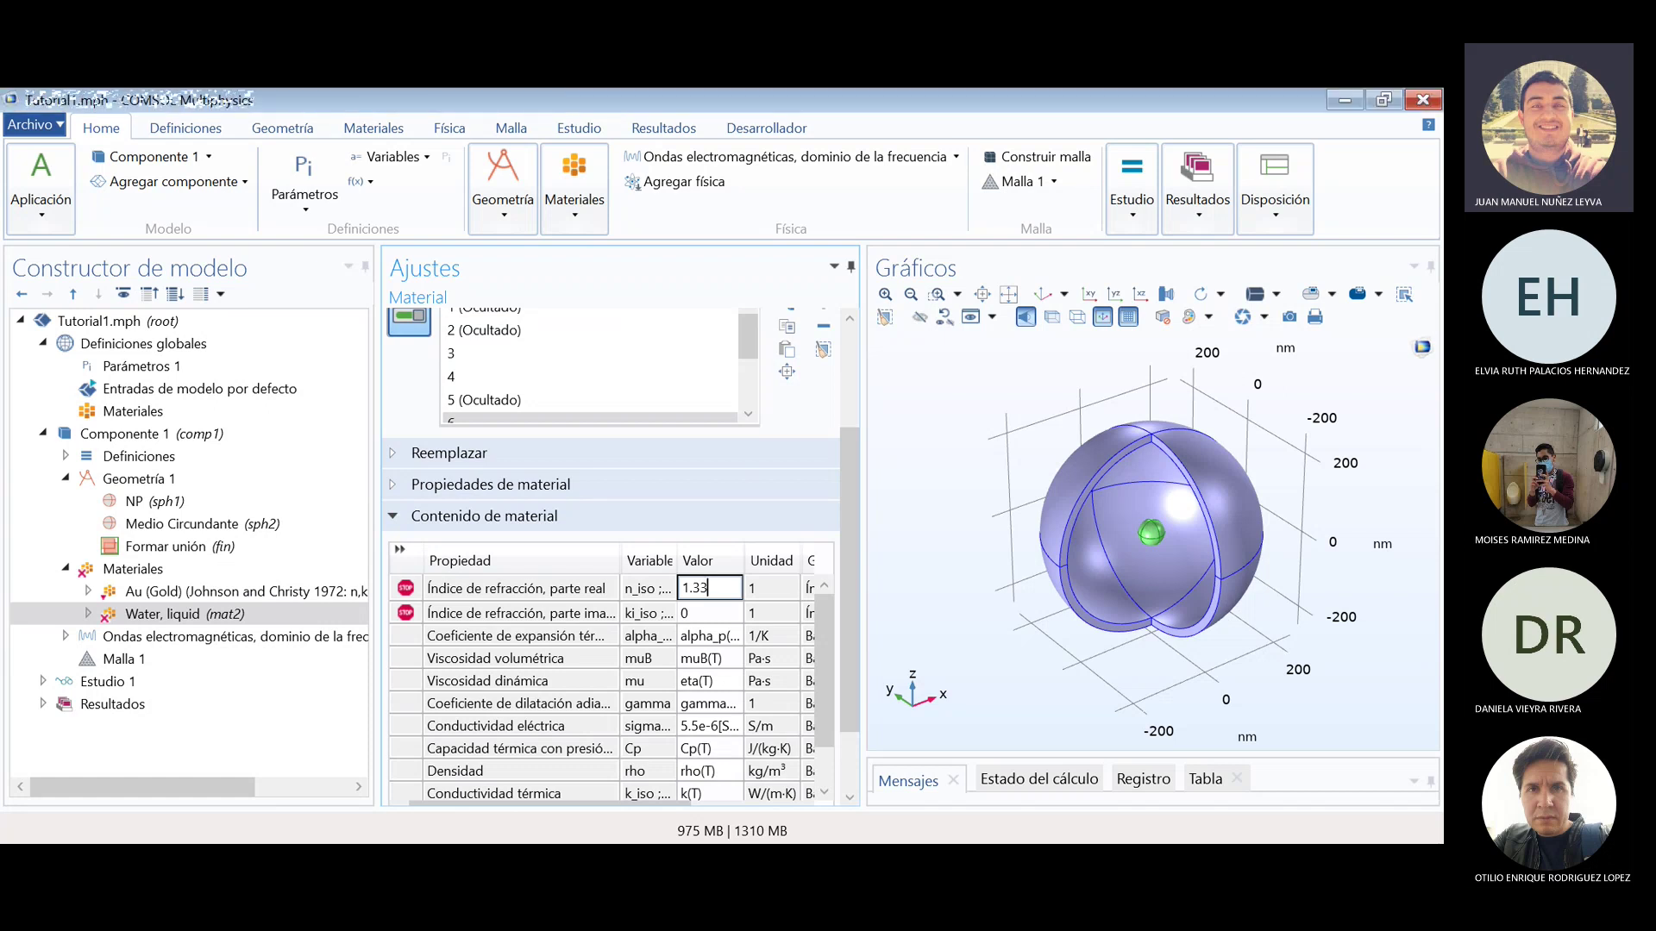
key("Return")
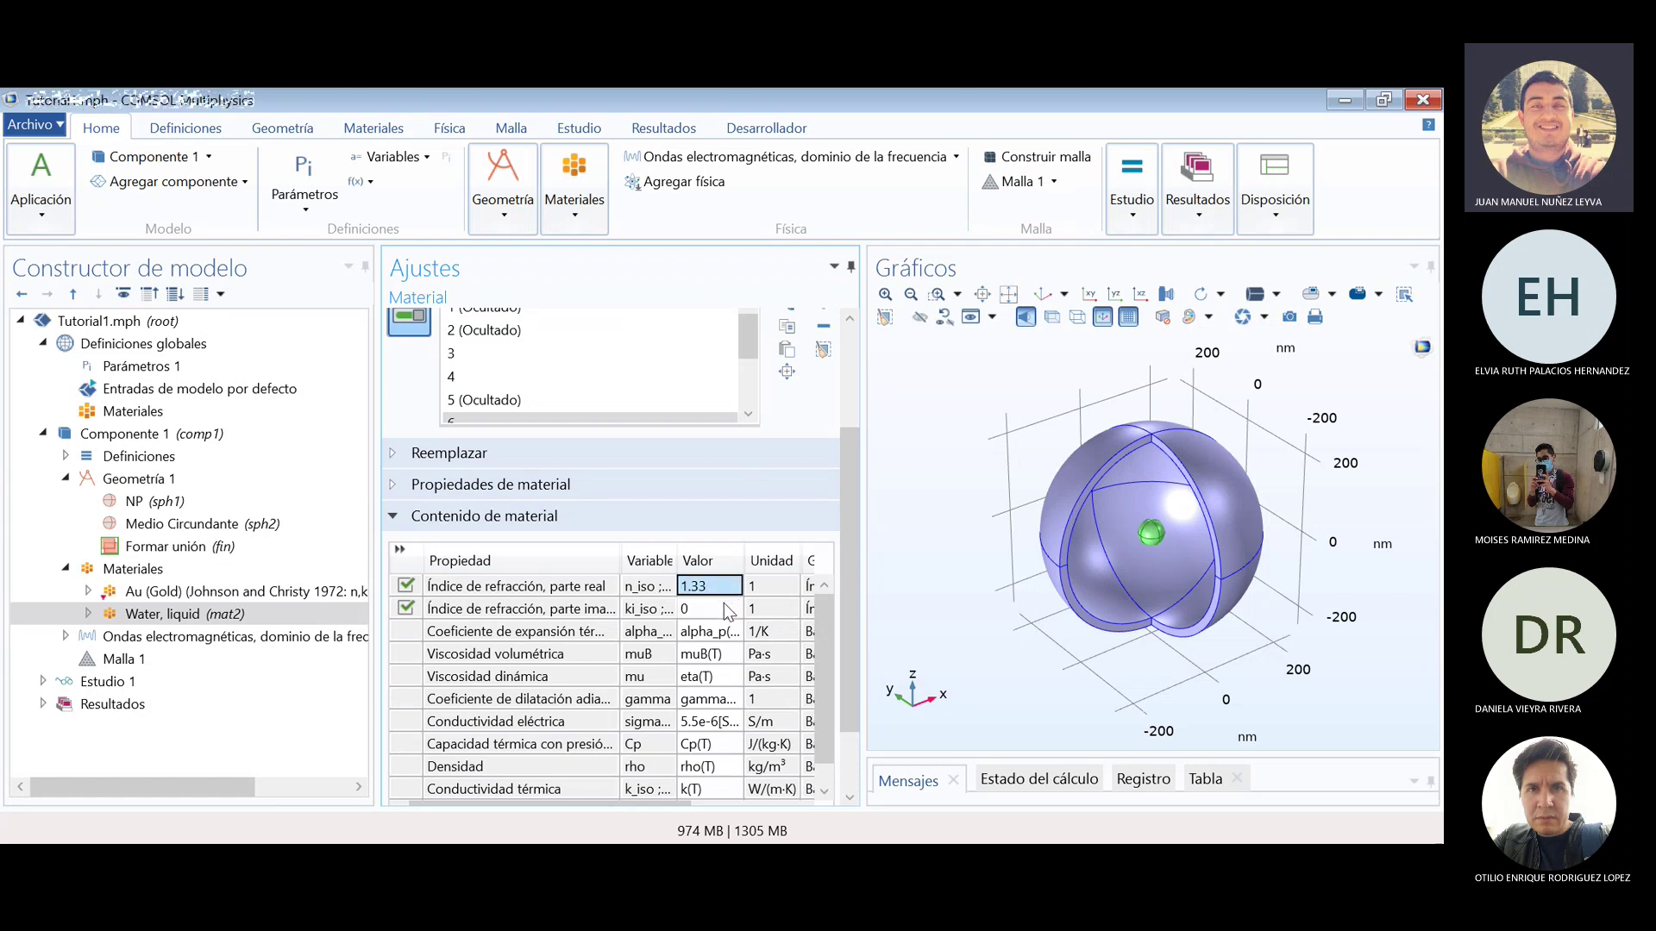
left_click(729, 611)
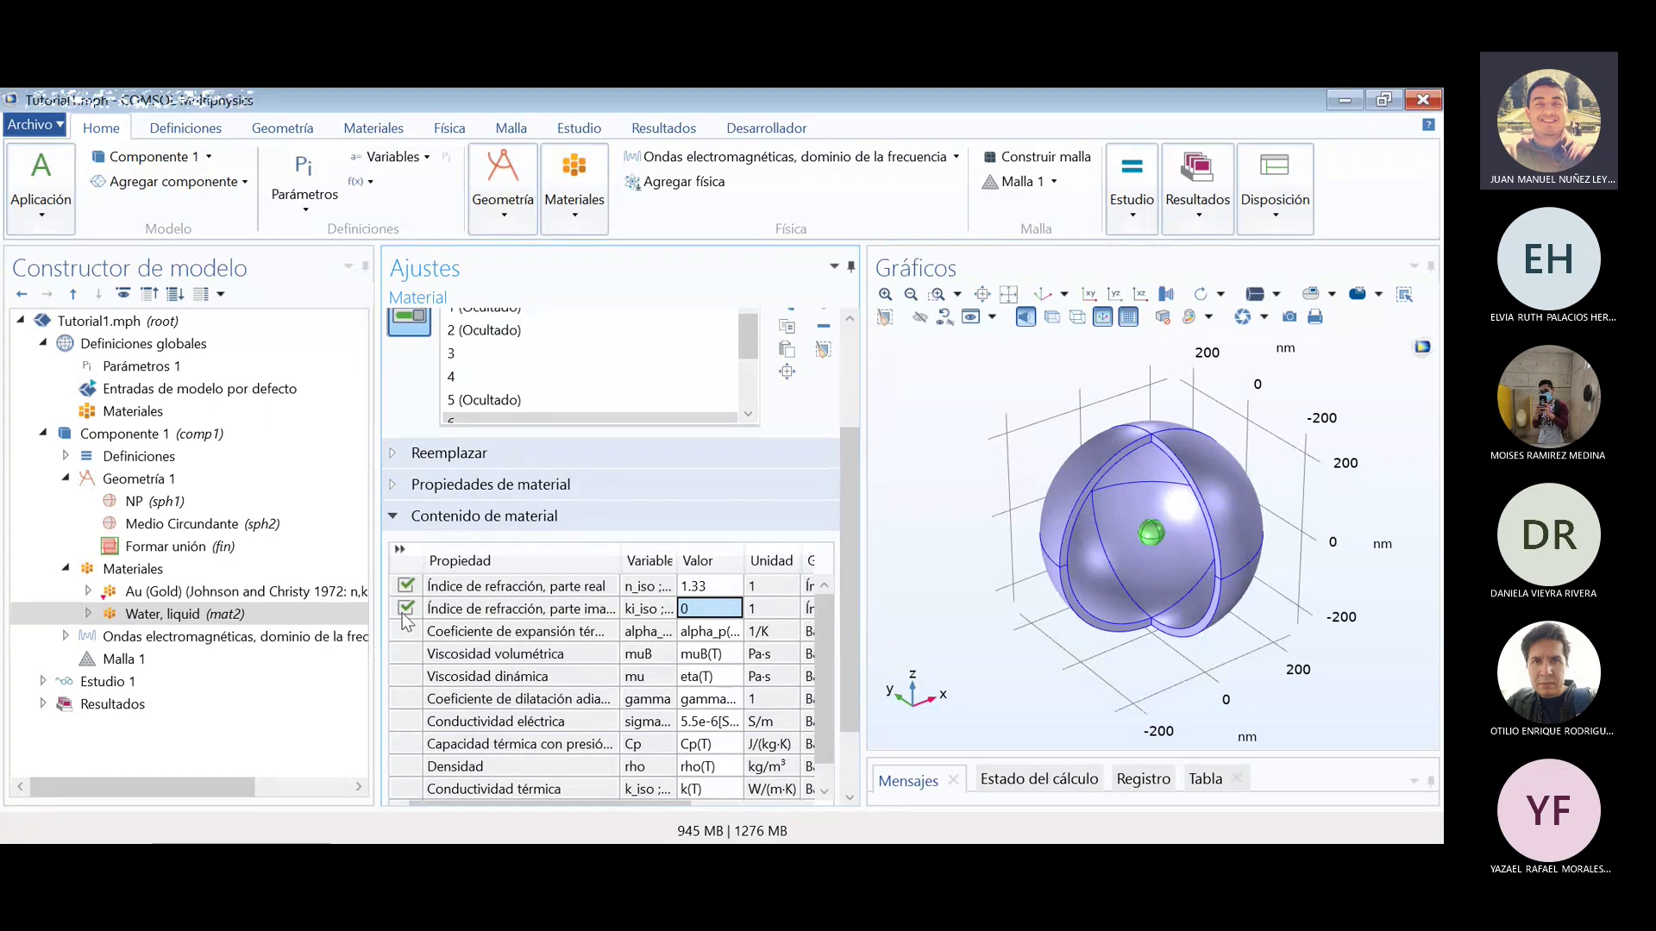
- Compare the domain assignments of the gold and water materials, highlighting domain 6 in the gold material's selection
left_click(520, 614)
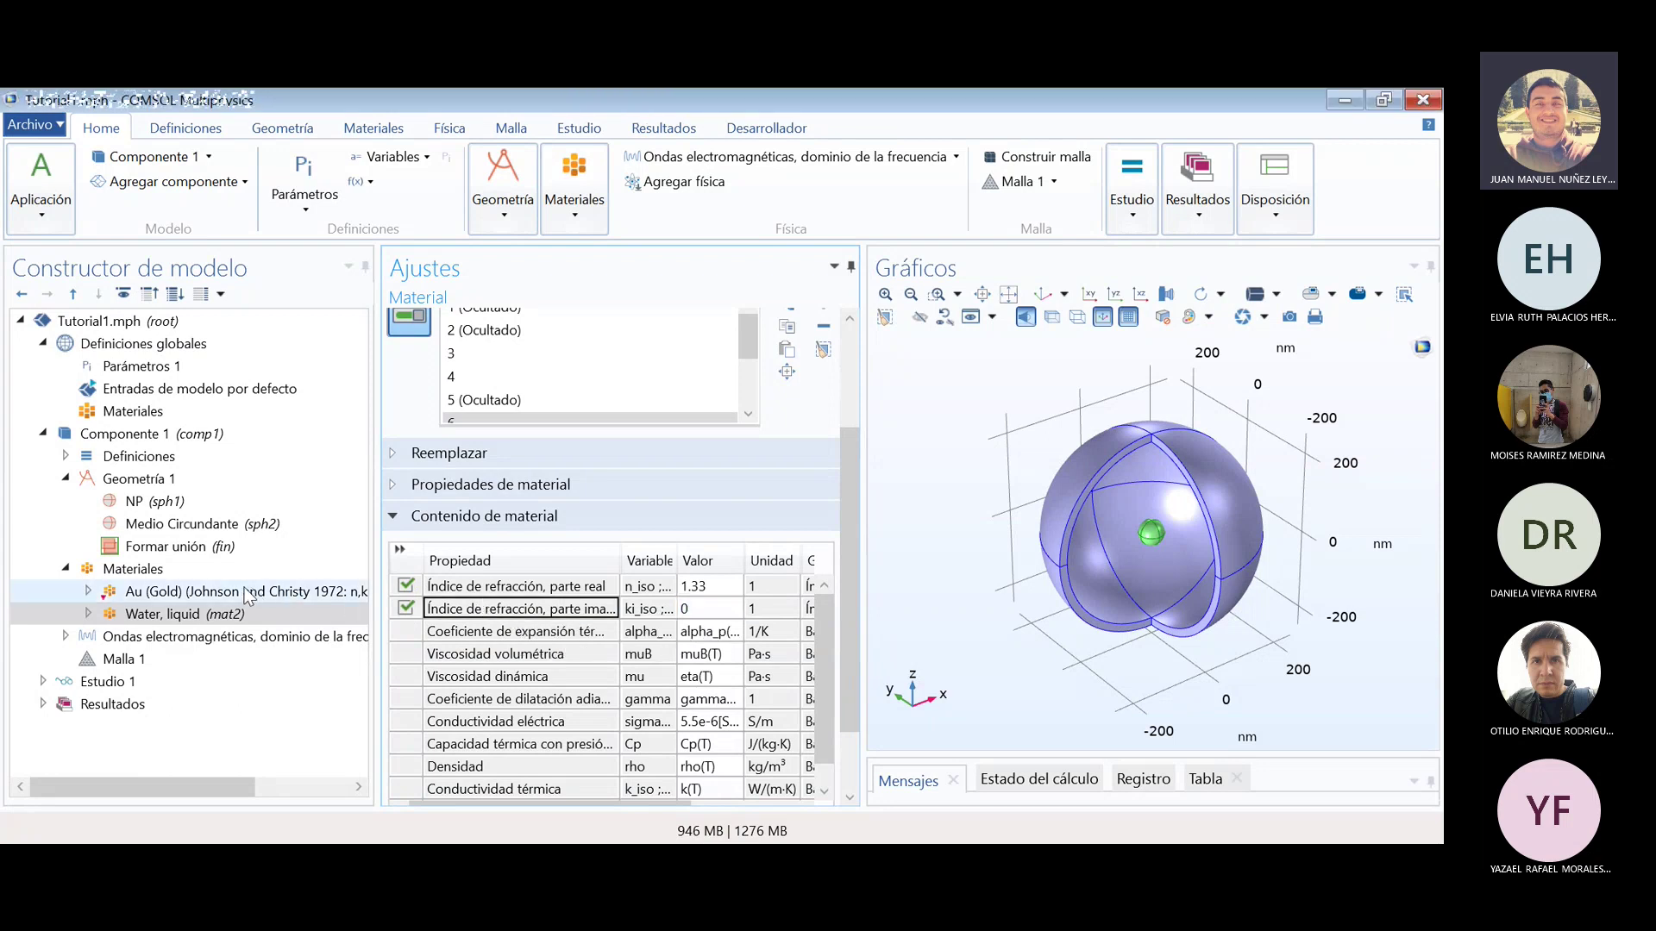
left_click(177, 594)
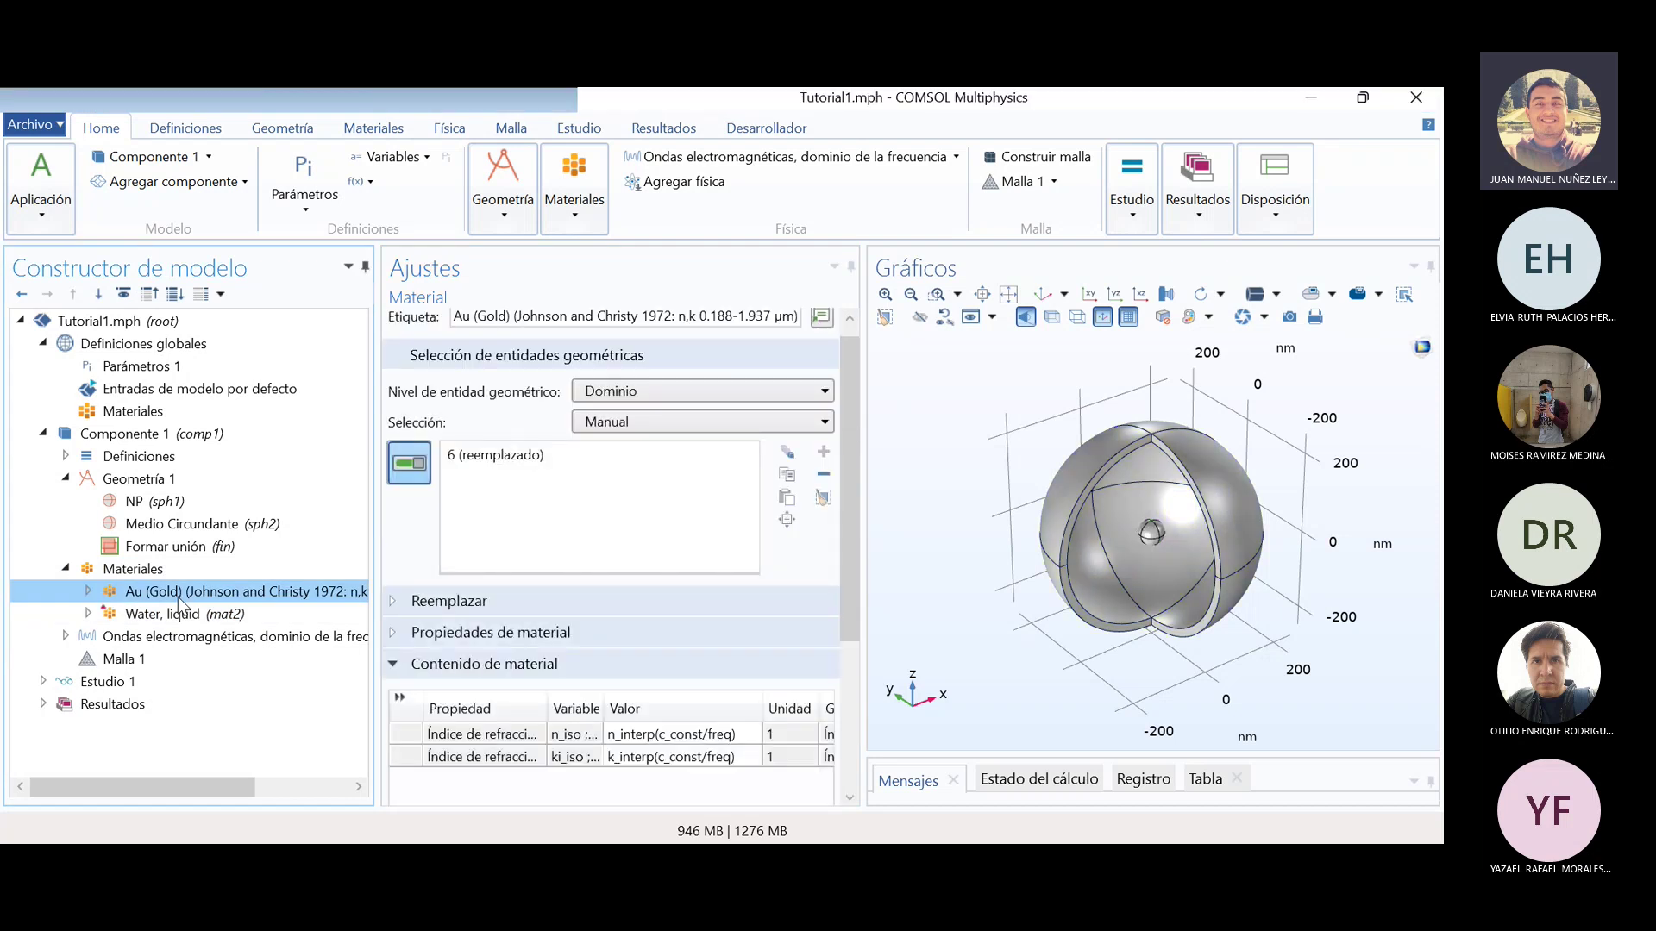
left_click(523, 458)
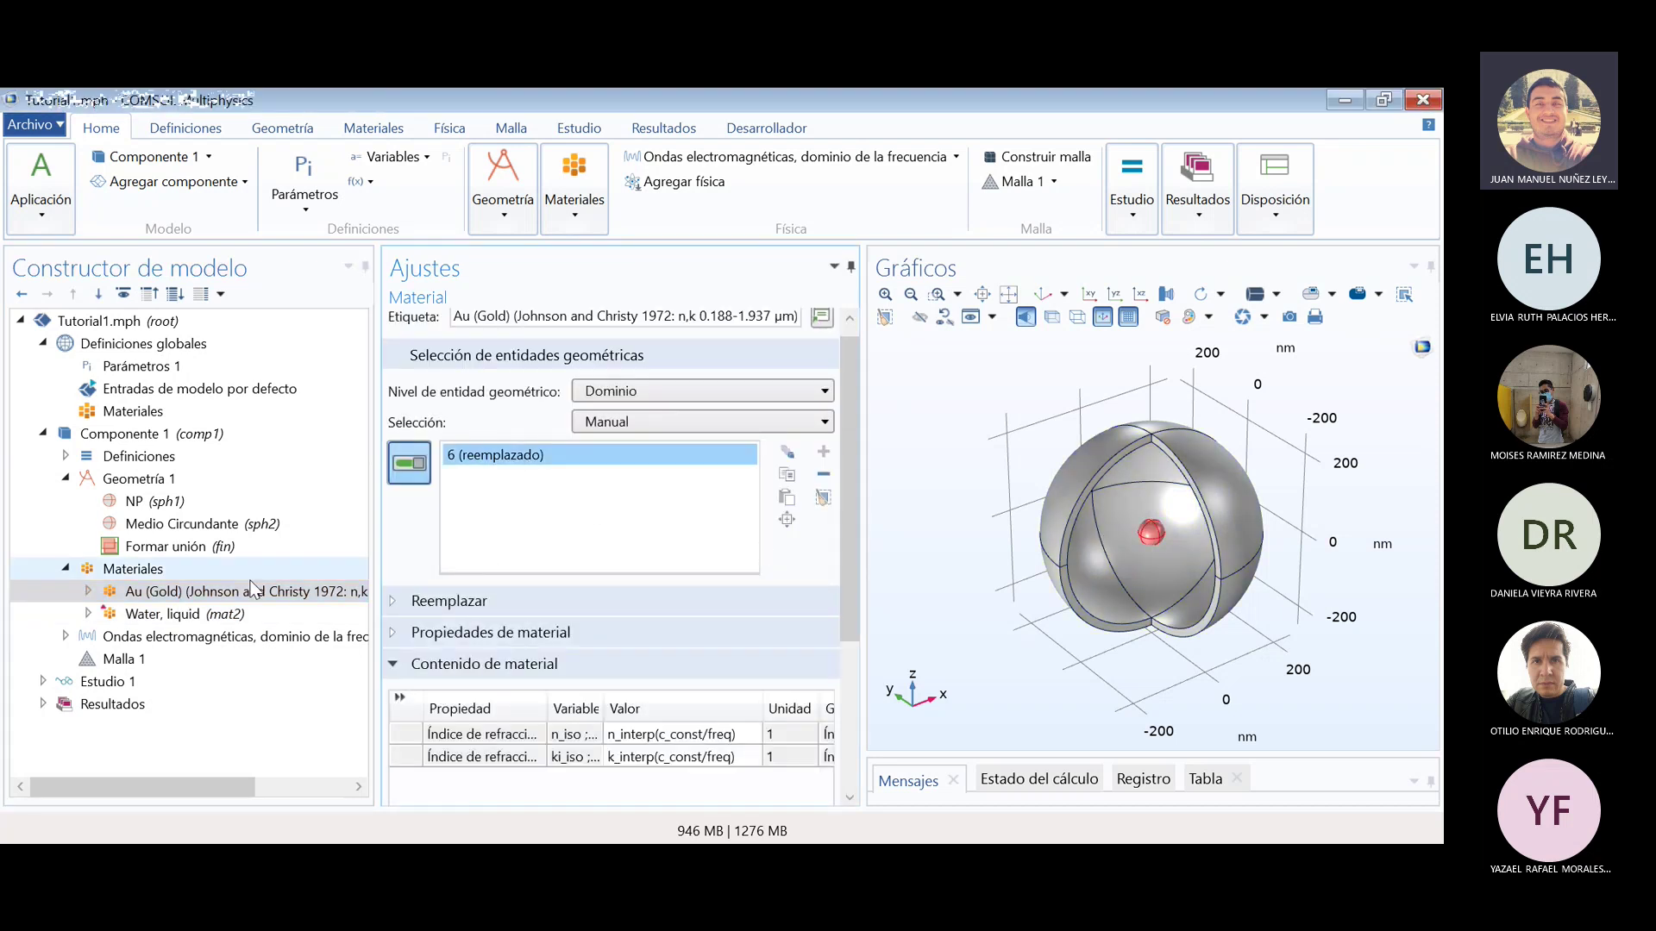
left_click(205, 614)
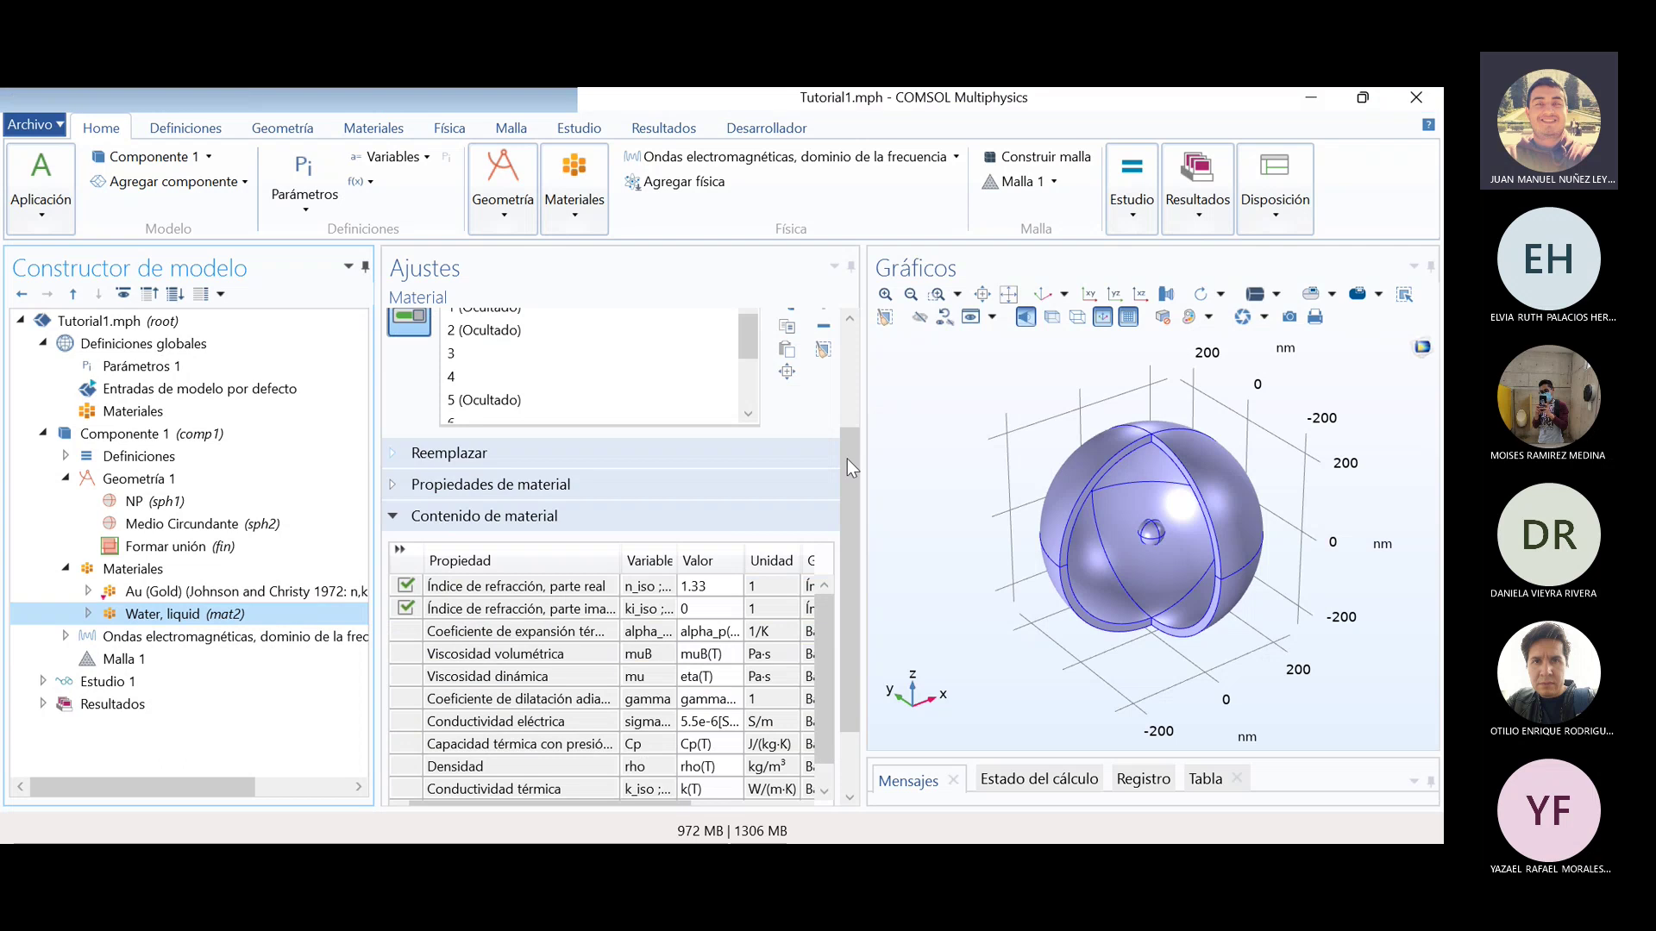
scroll(603, 371, "down", 2)
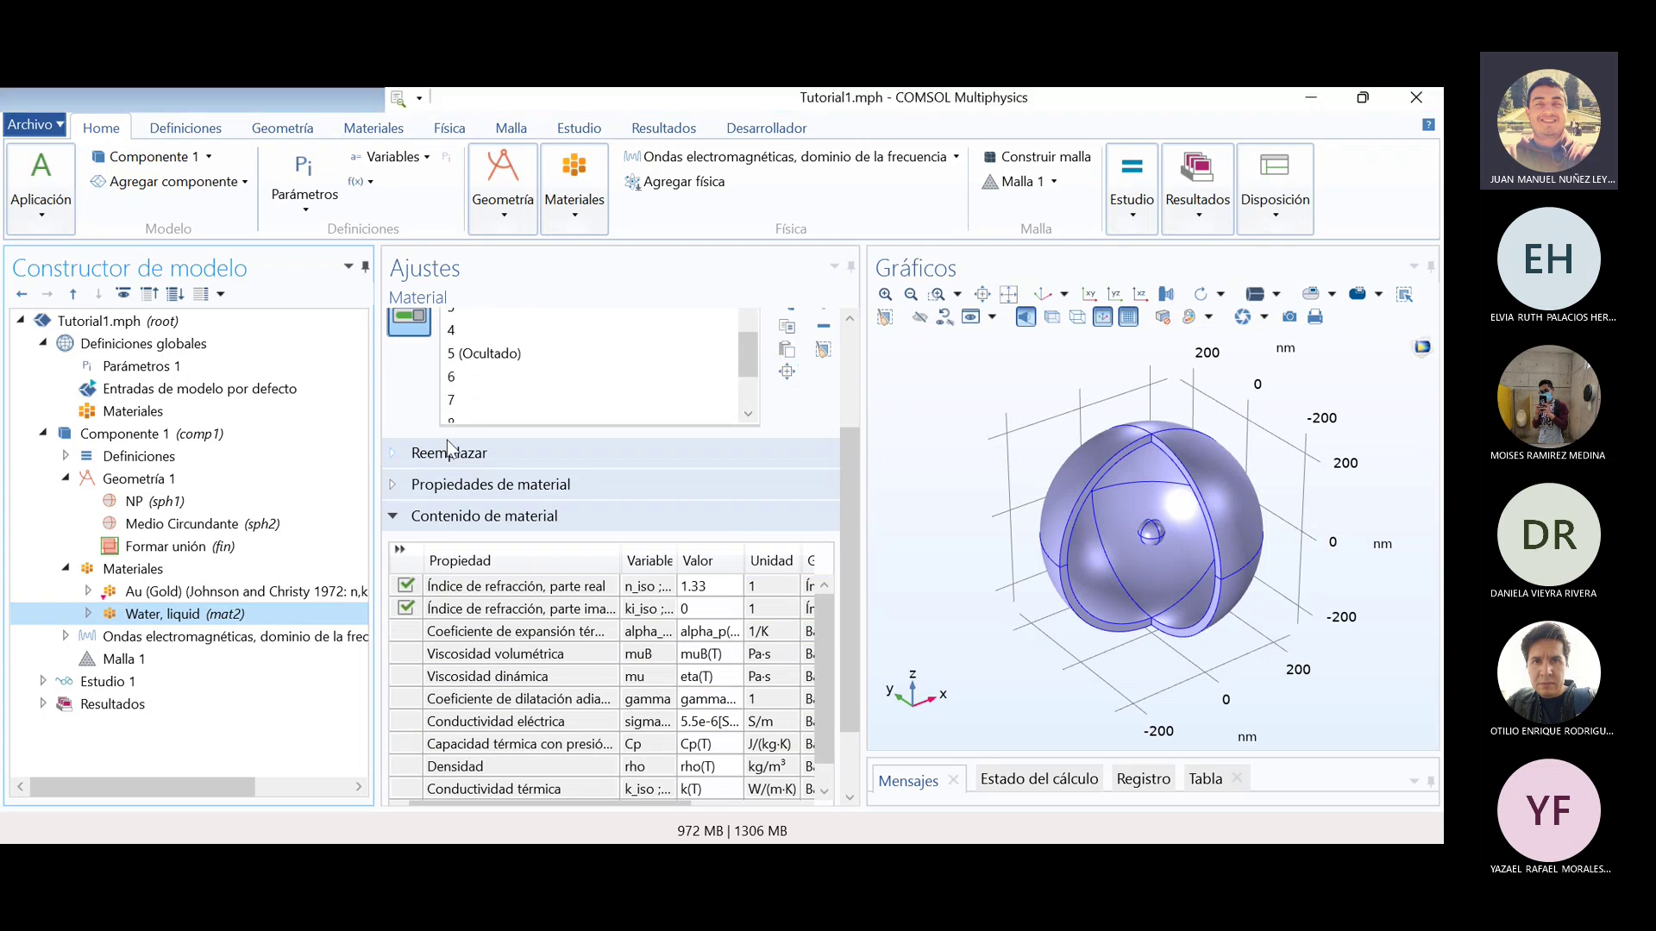
left_click(301, 593)
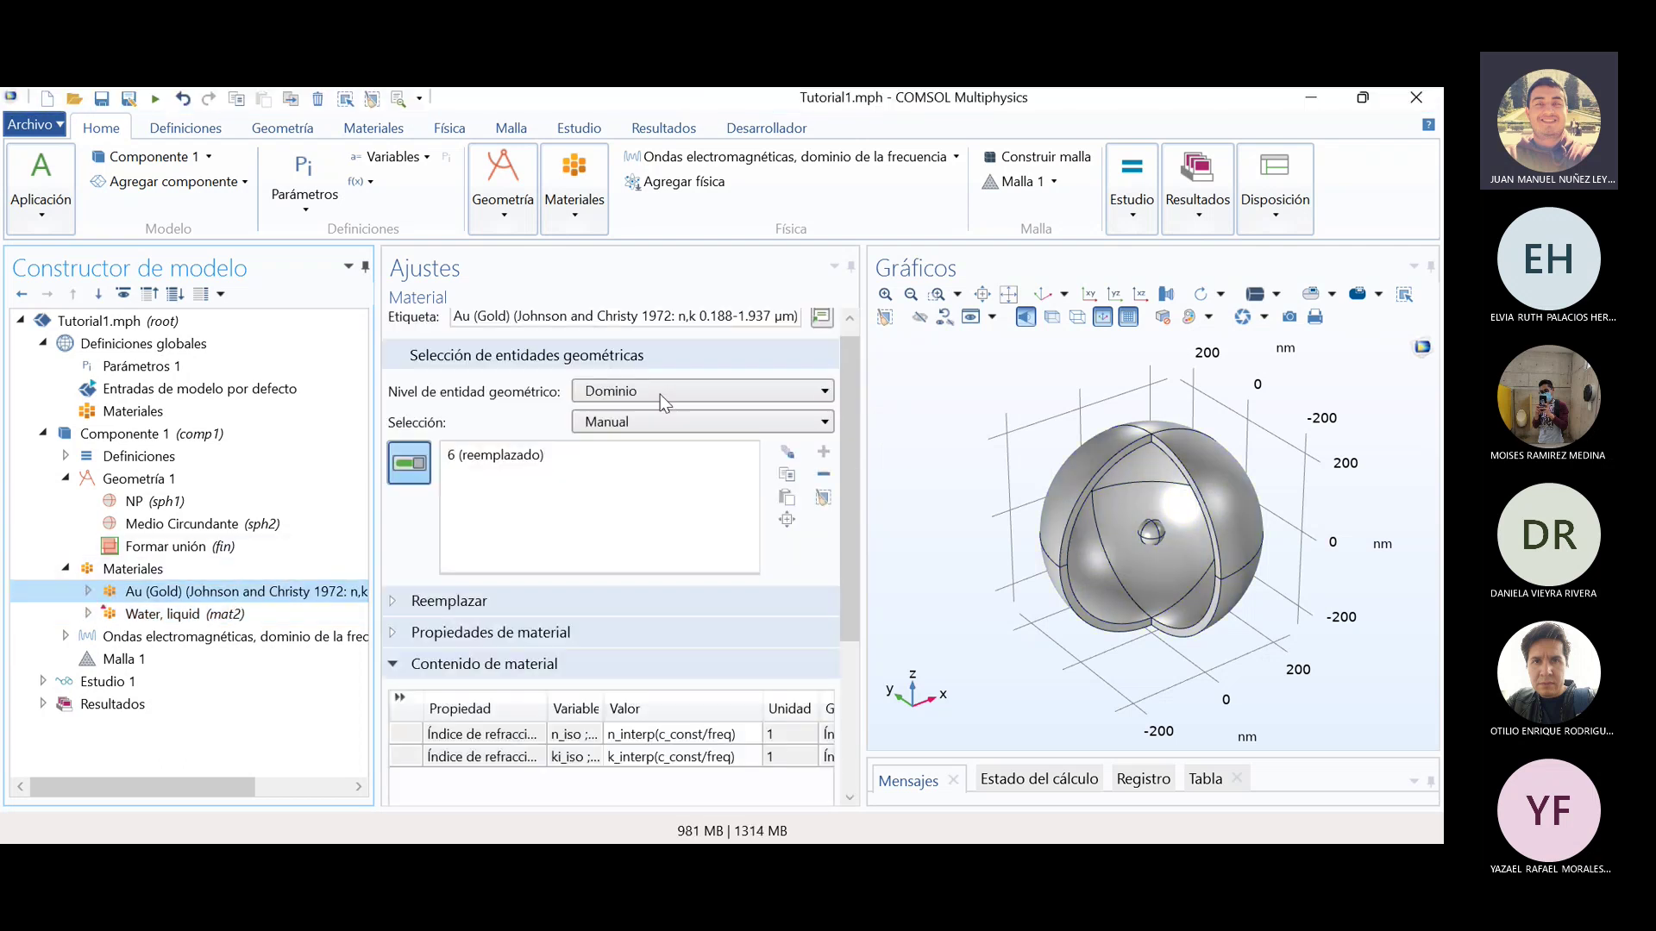
- Remove domain 6 from the Water, liquid material's domain selection
left_click(262, 612)
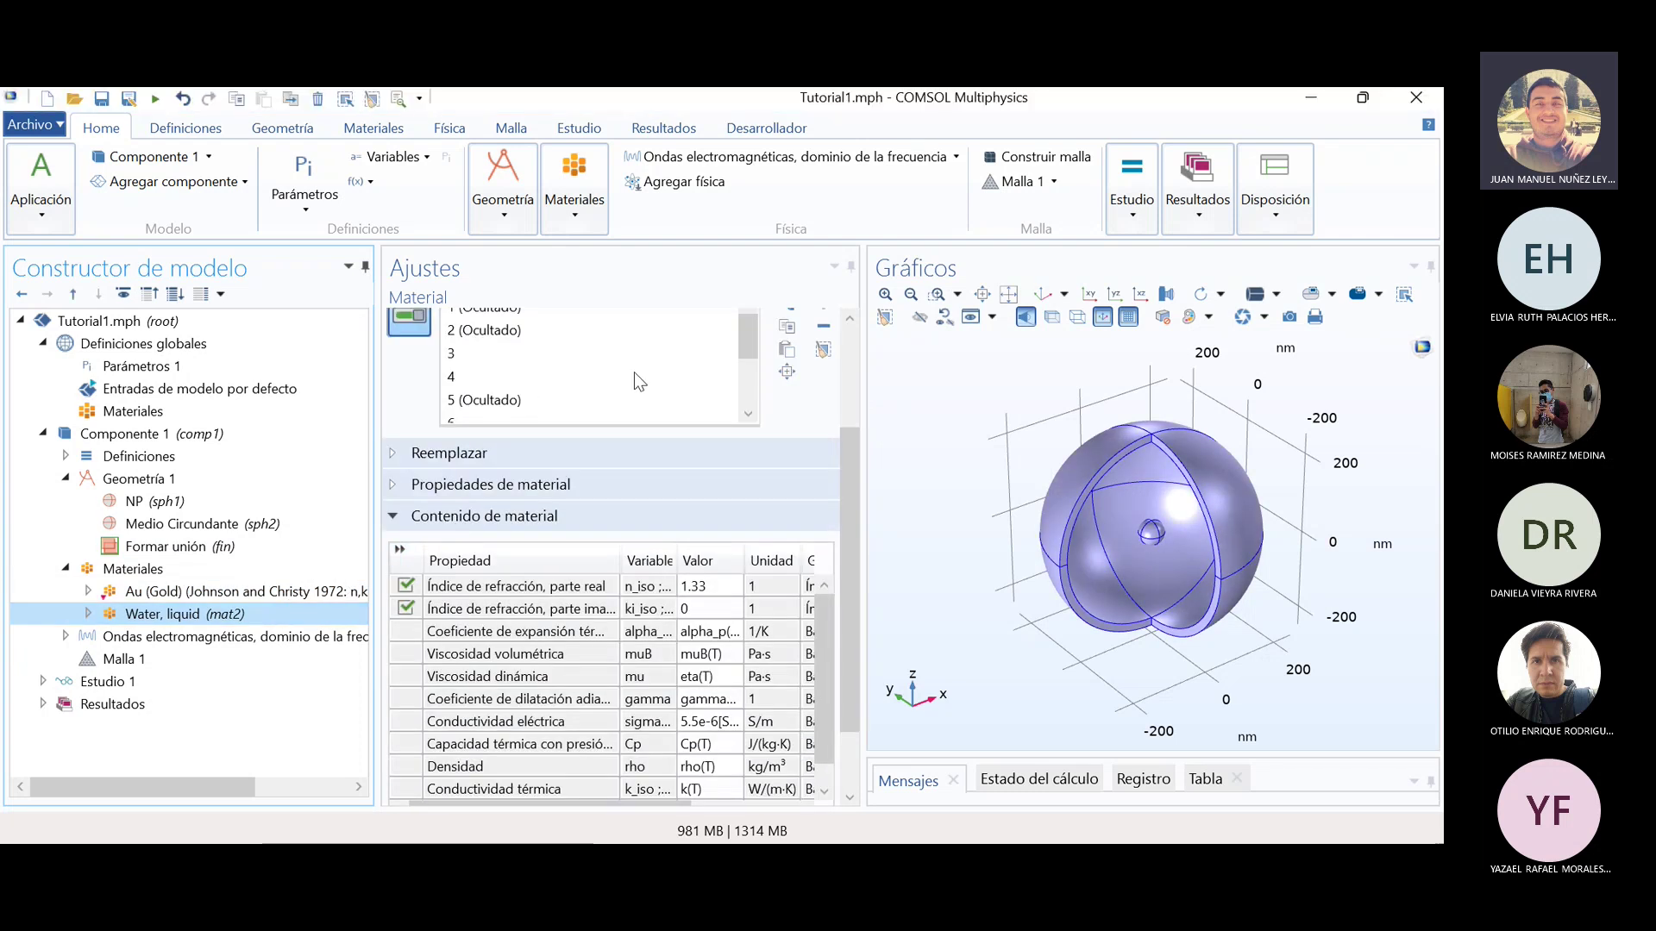
left_click_drag(748, 346, 747, 367)
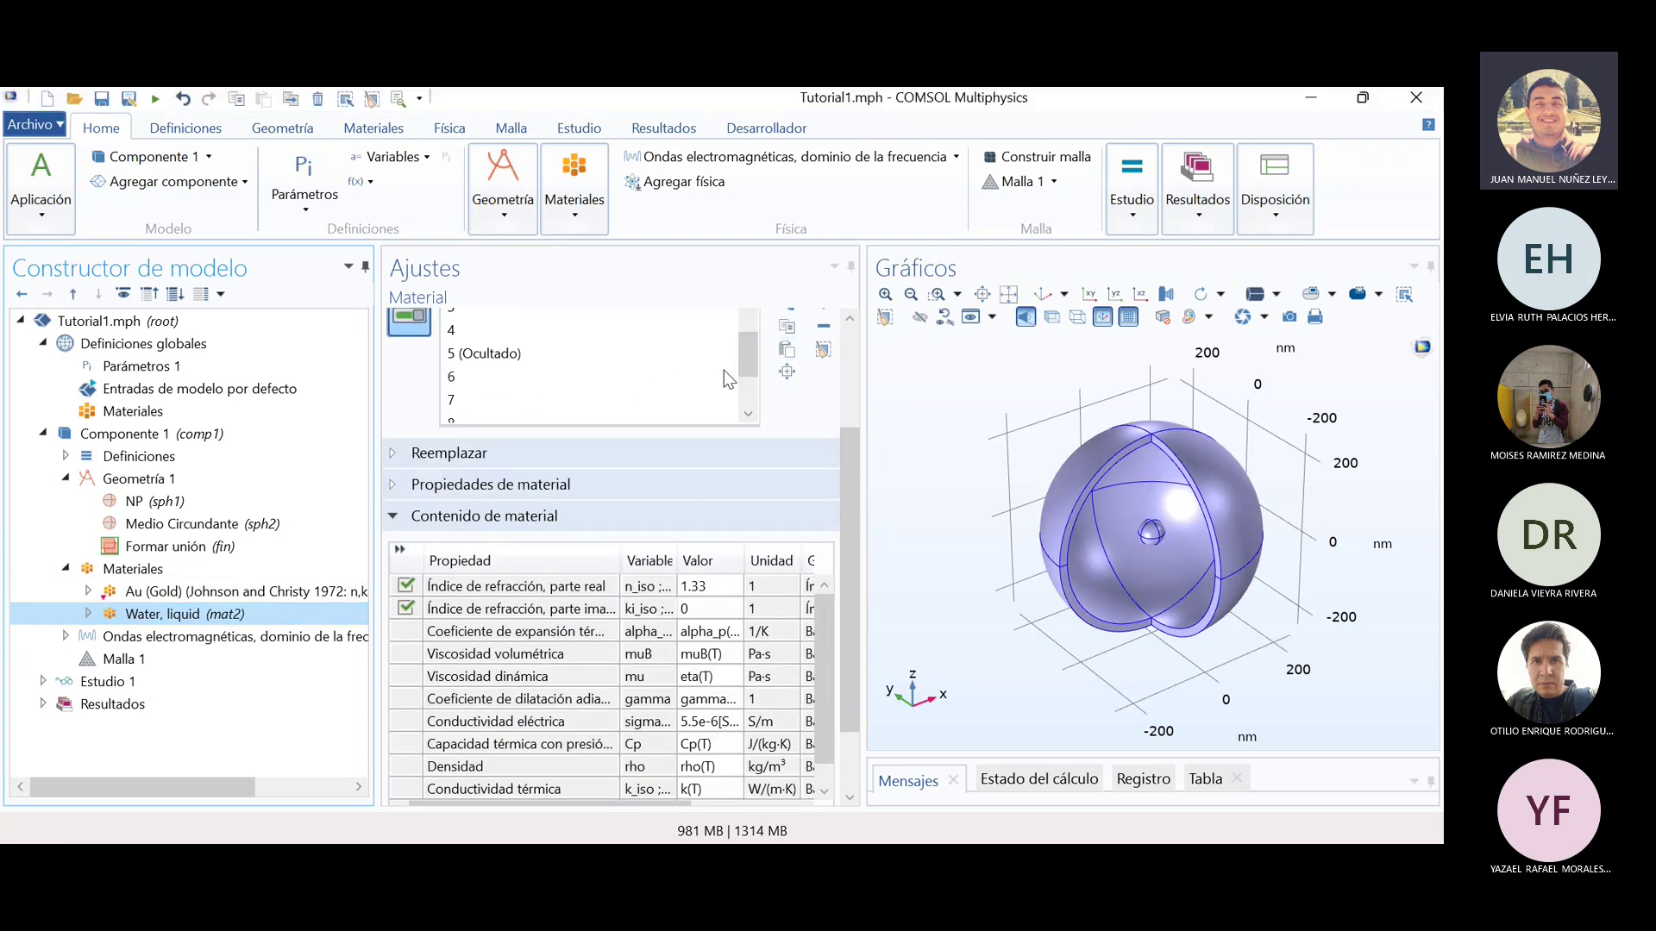
left_click(485, 374)
left_click(824, 326)
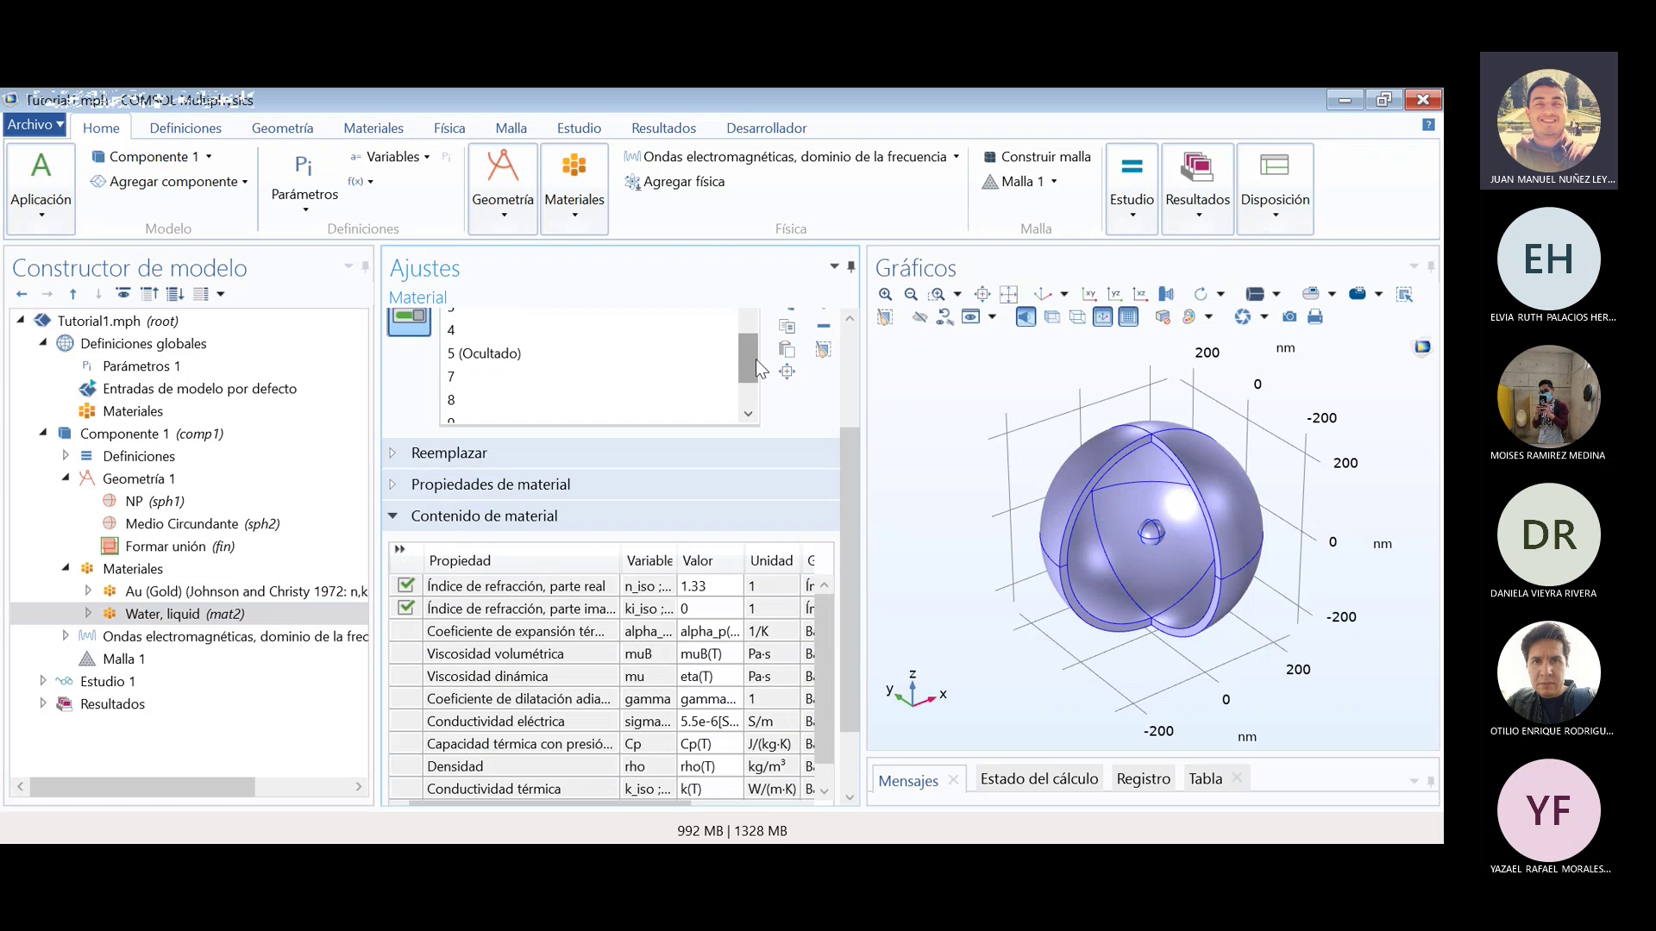
- Review the remaining domains in the water material's selection and compare them with the gold material
left_click_drag(759, 357, 755, 329)
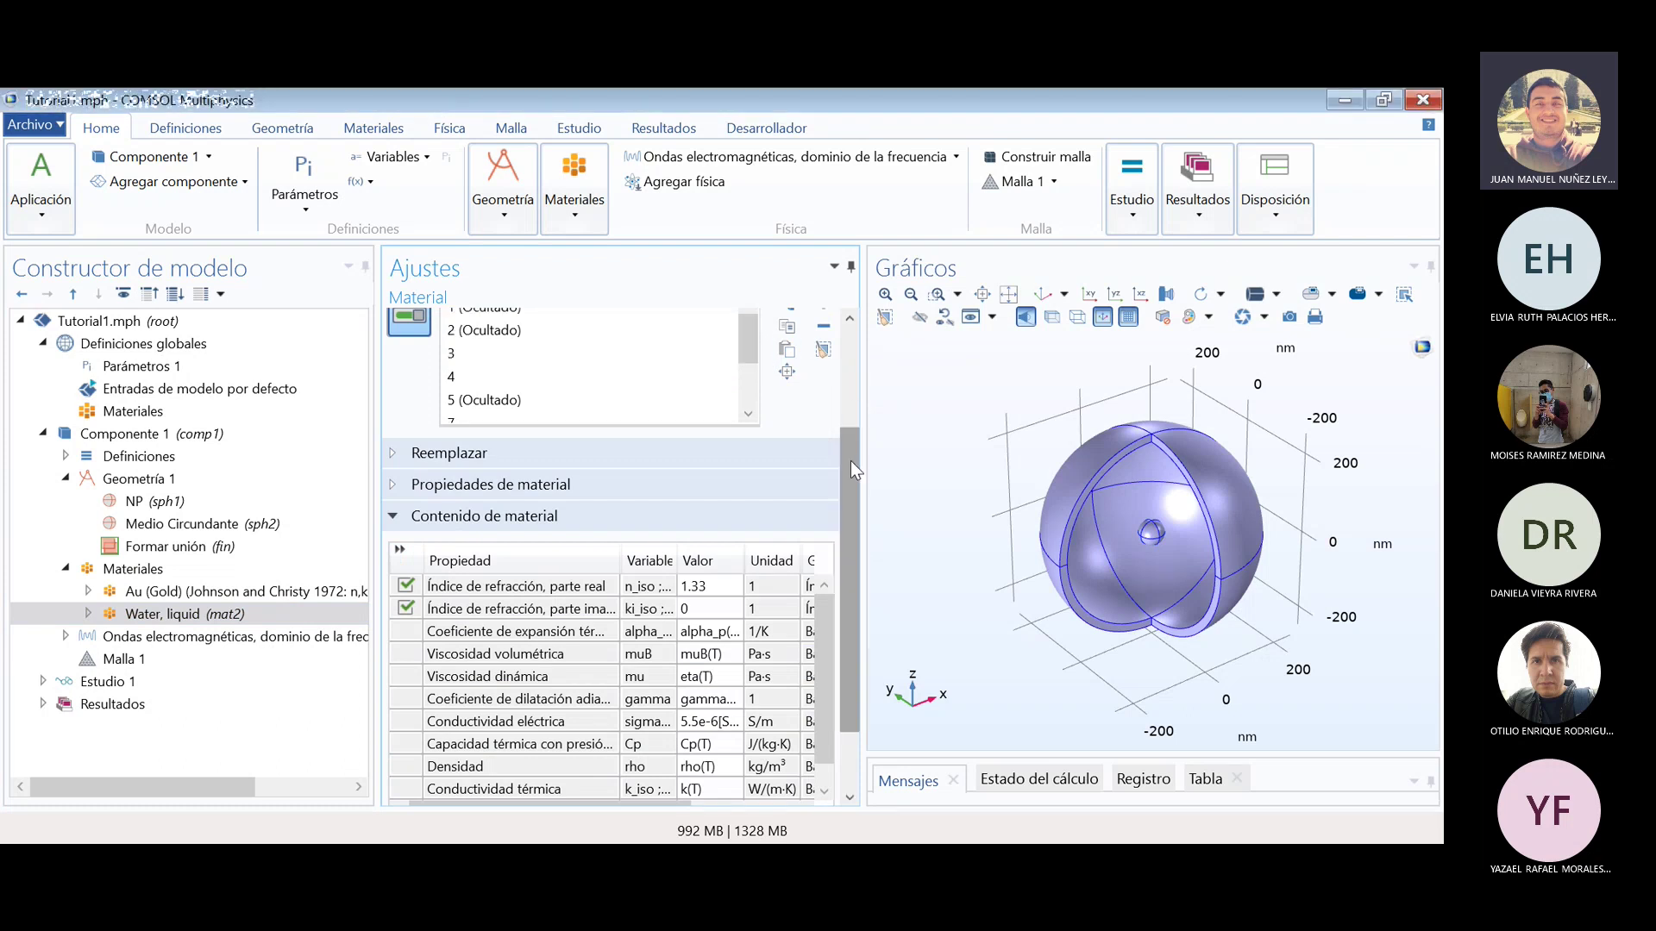
scroll(850, 460, "up", 1)
left_click_drag(748, 419, 748, 458)
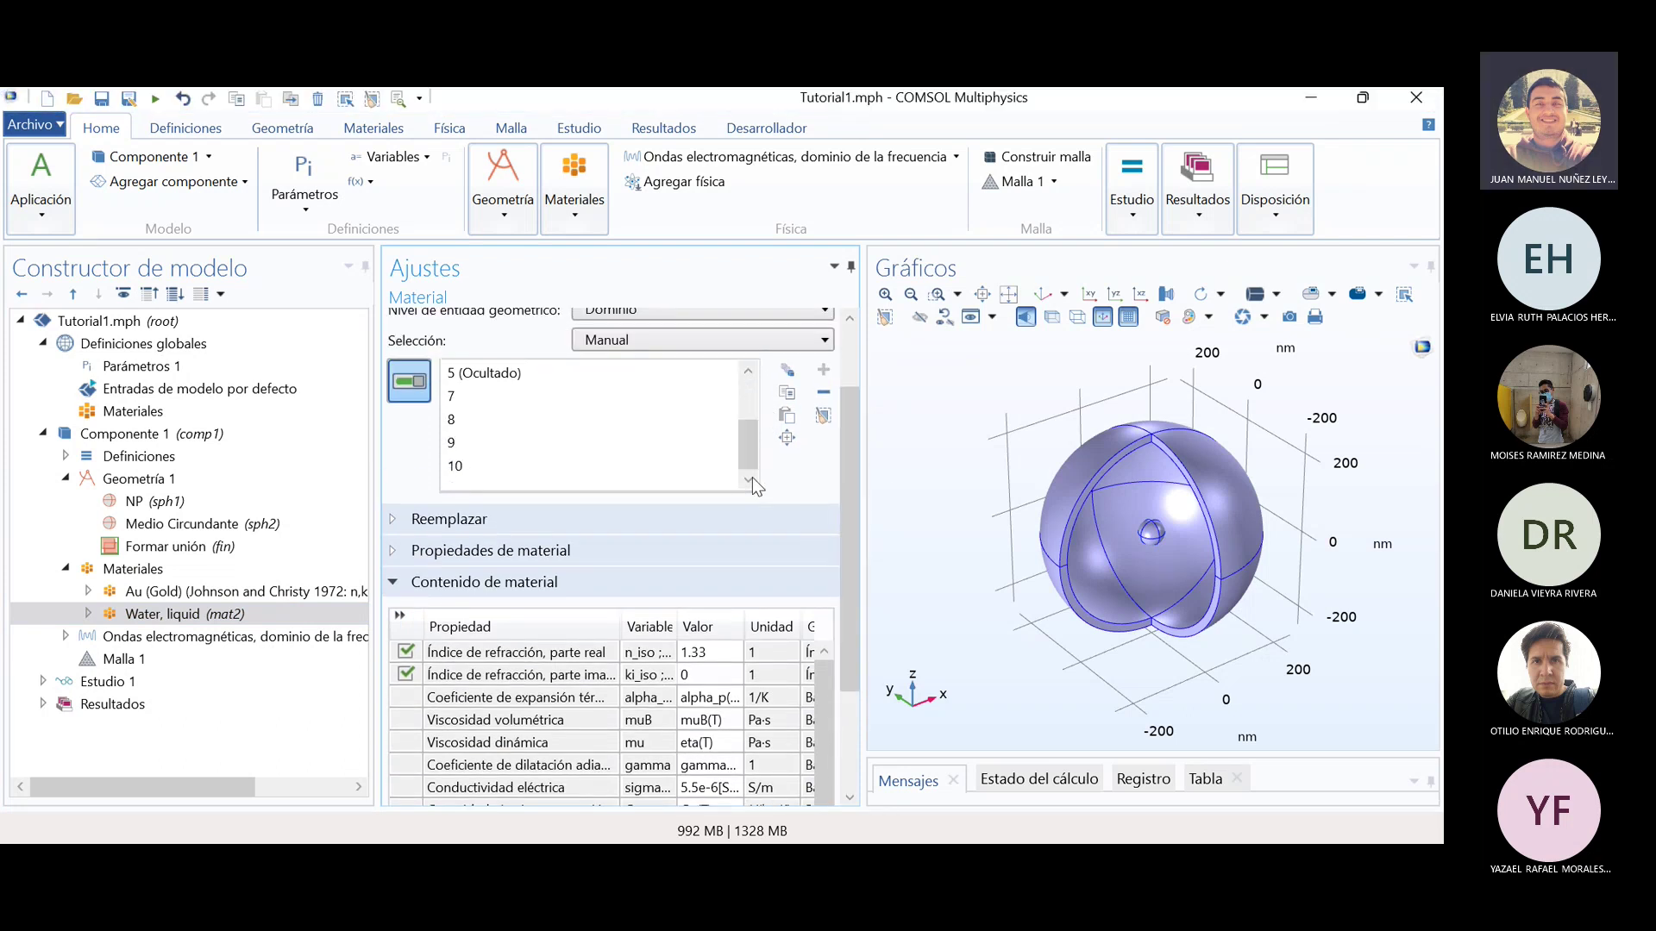
scroll(857, 463, "up", 1)
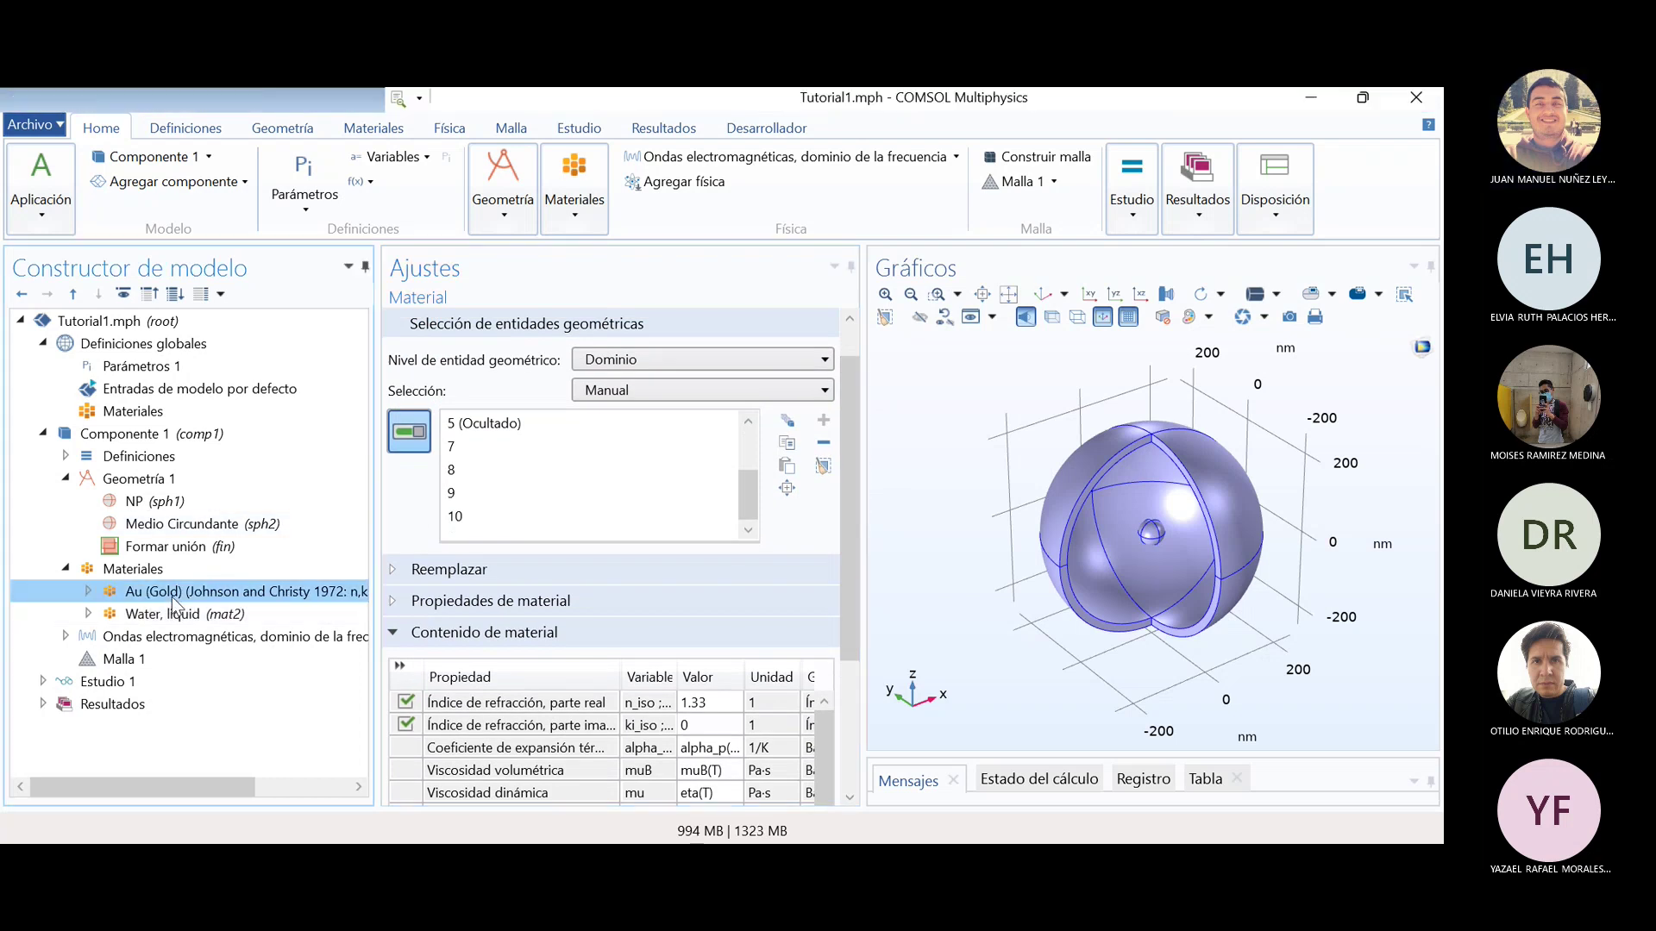
left_click(172, 591)
left_click(175, 614)
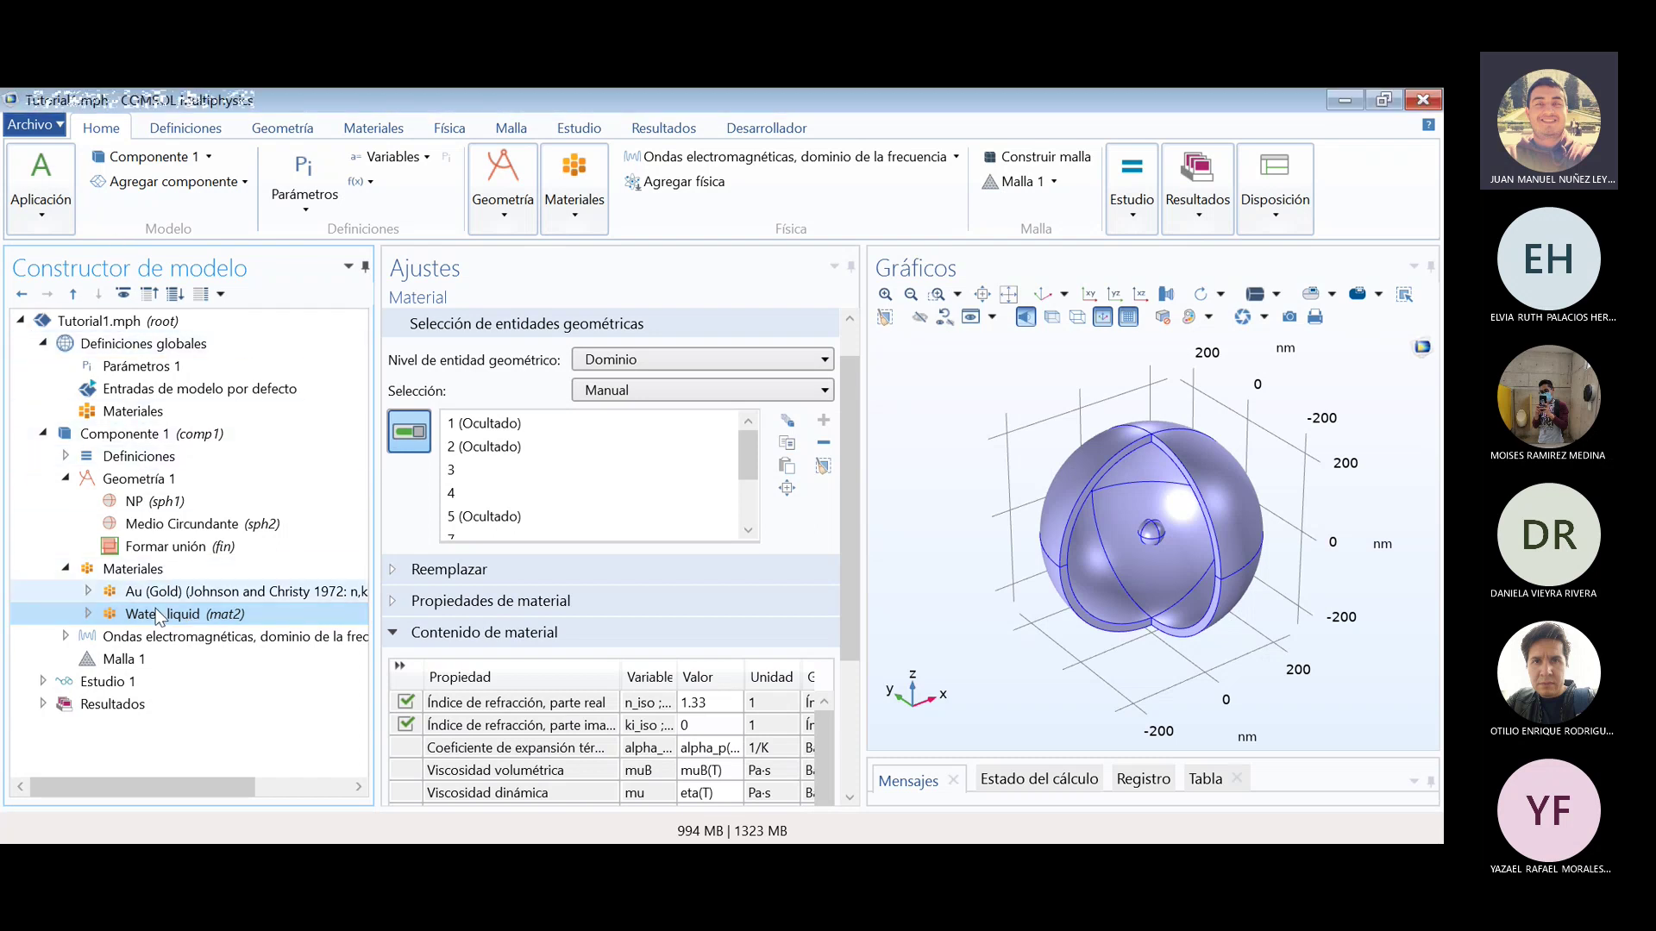
left_click(172, 348)
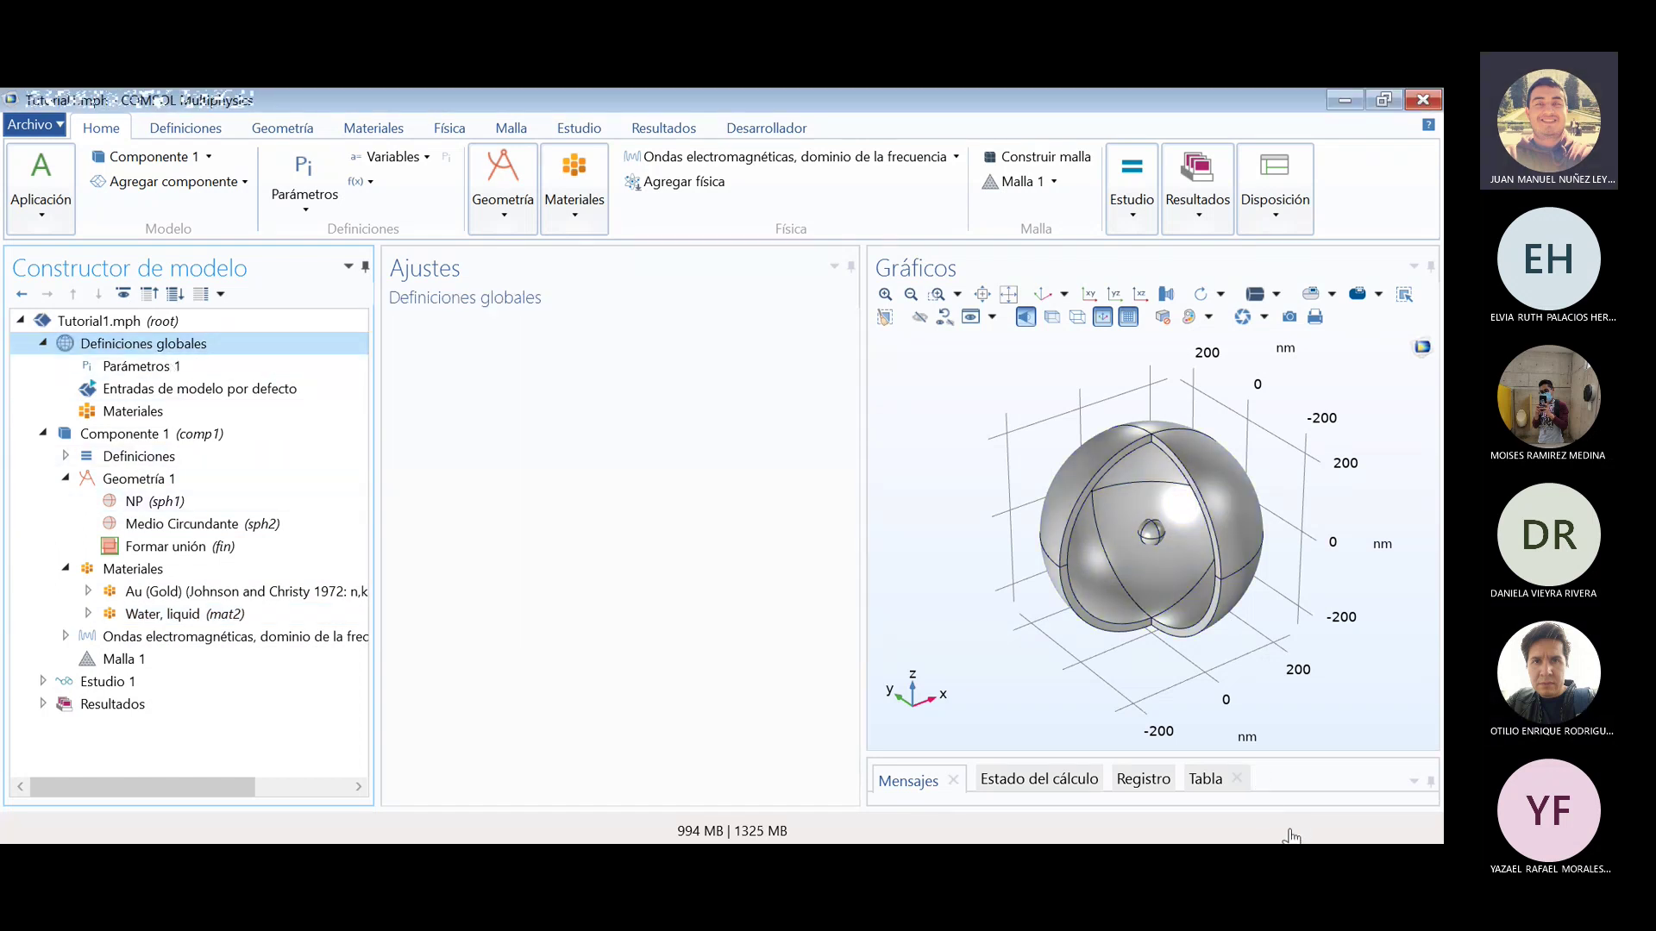
left_click(1248, 834)
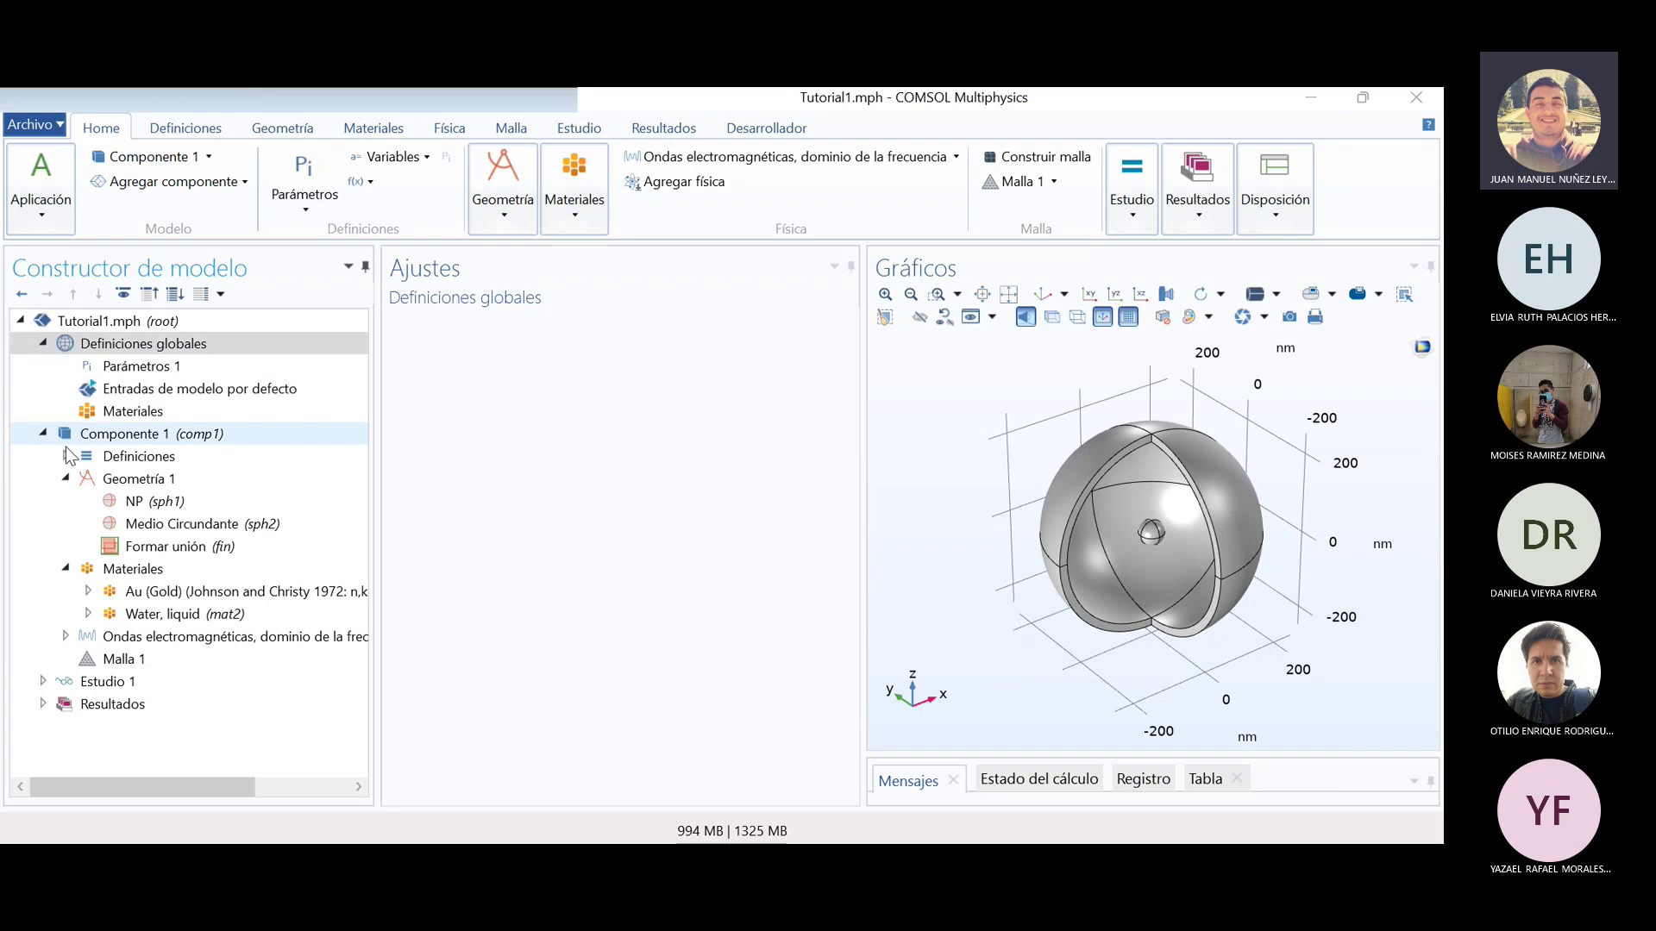
left_click(69, 455)
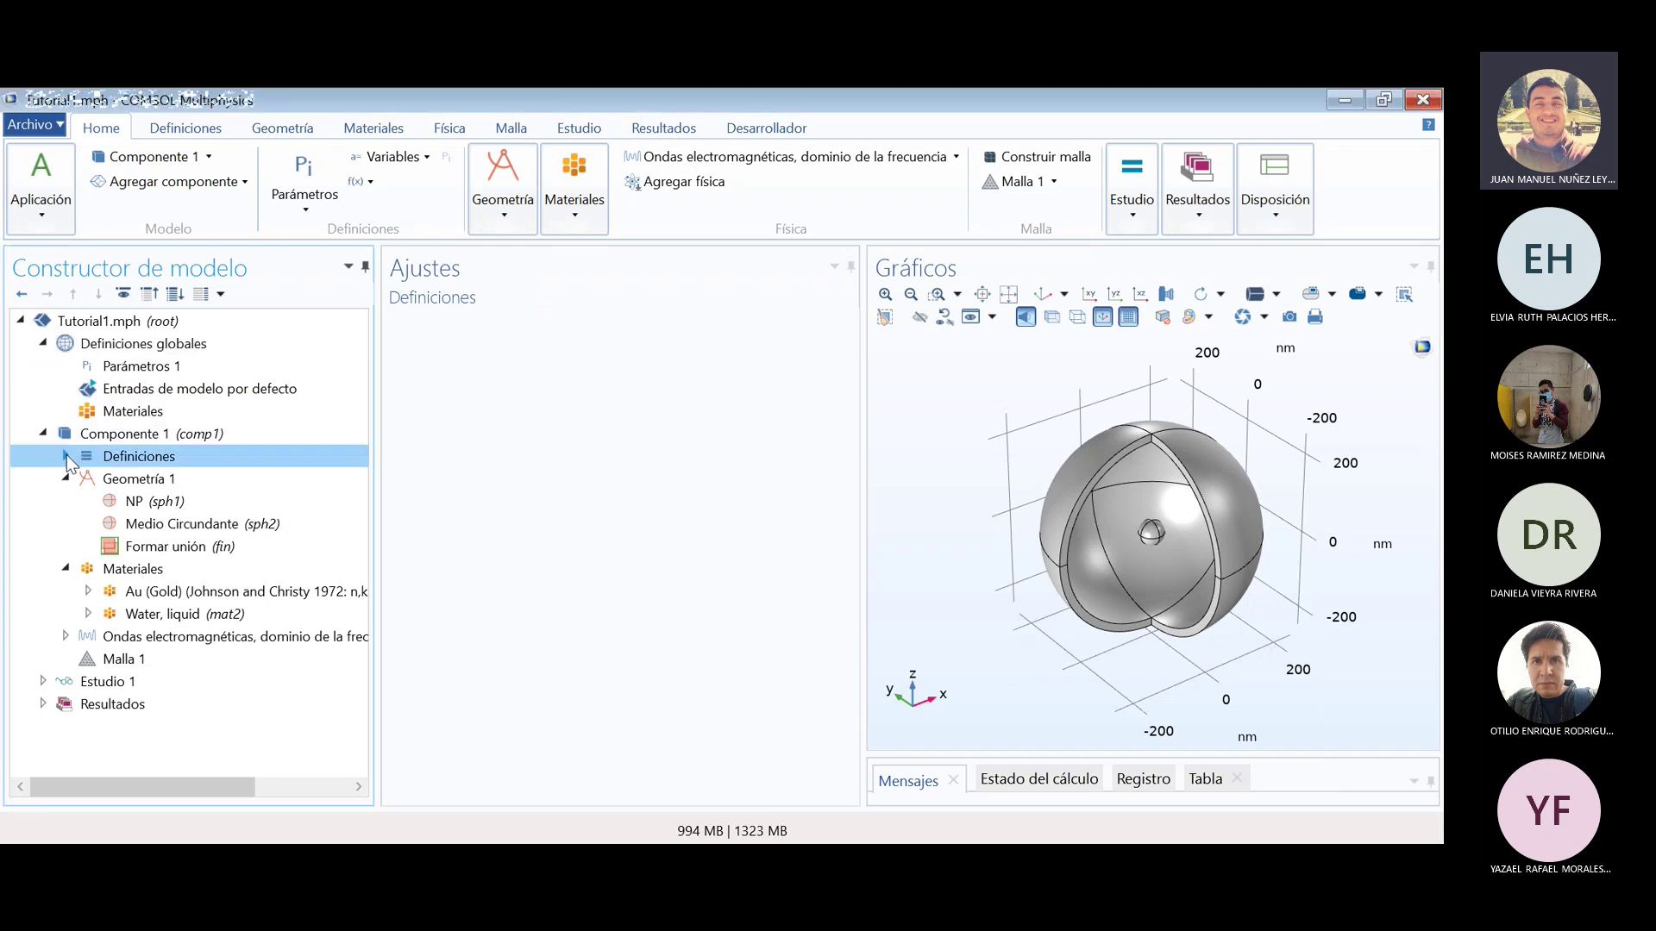
left_click(66, 455)
left_click(65, 456)
left_click(66, 478)
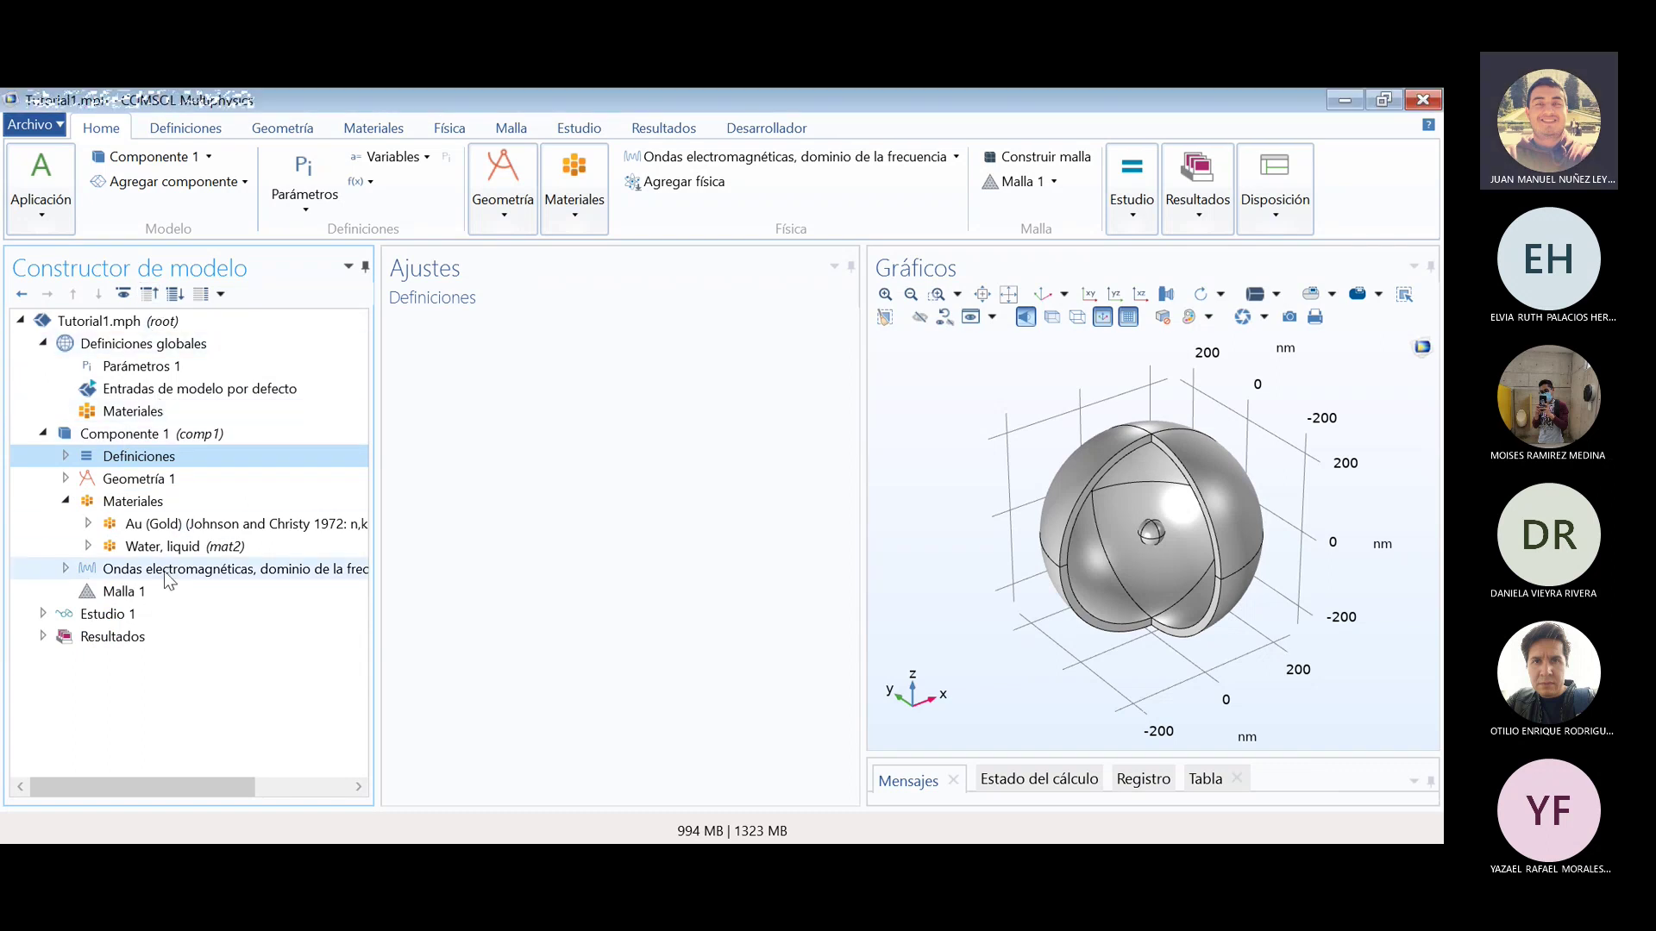
left_click(67, 479)
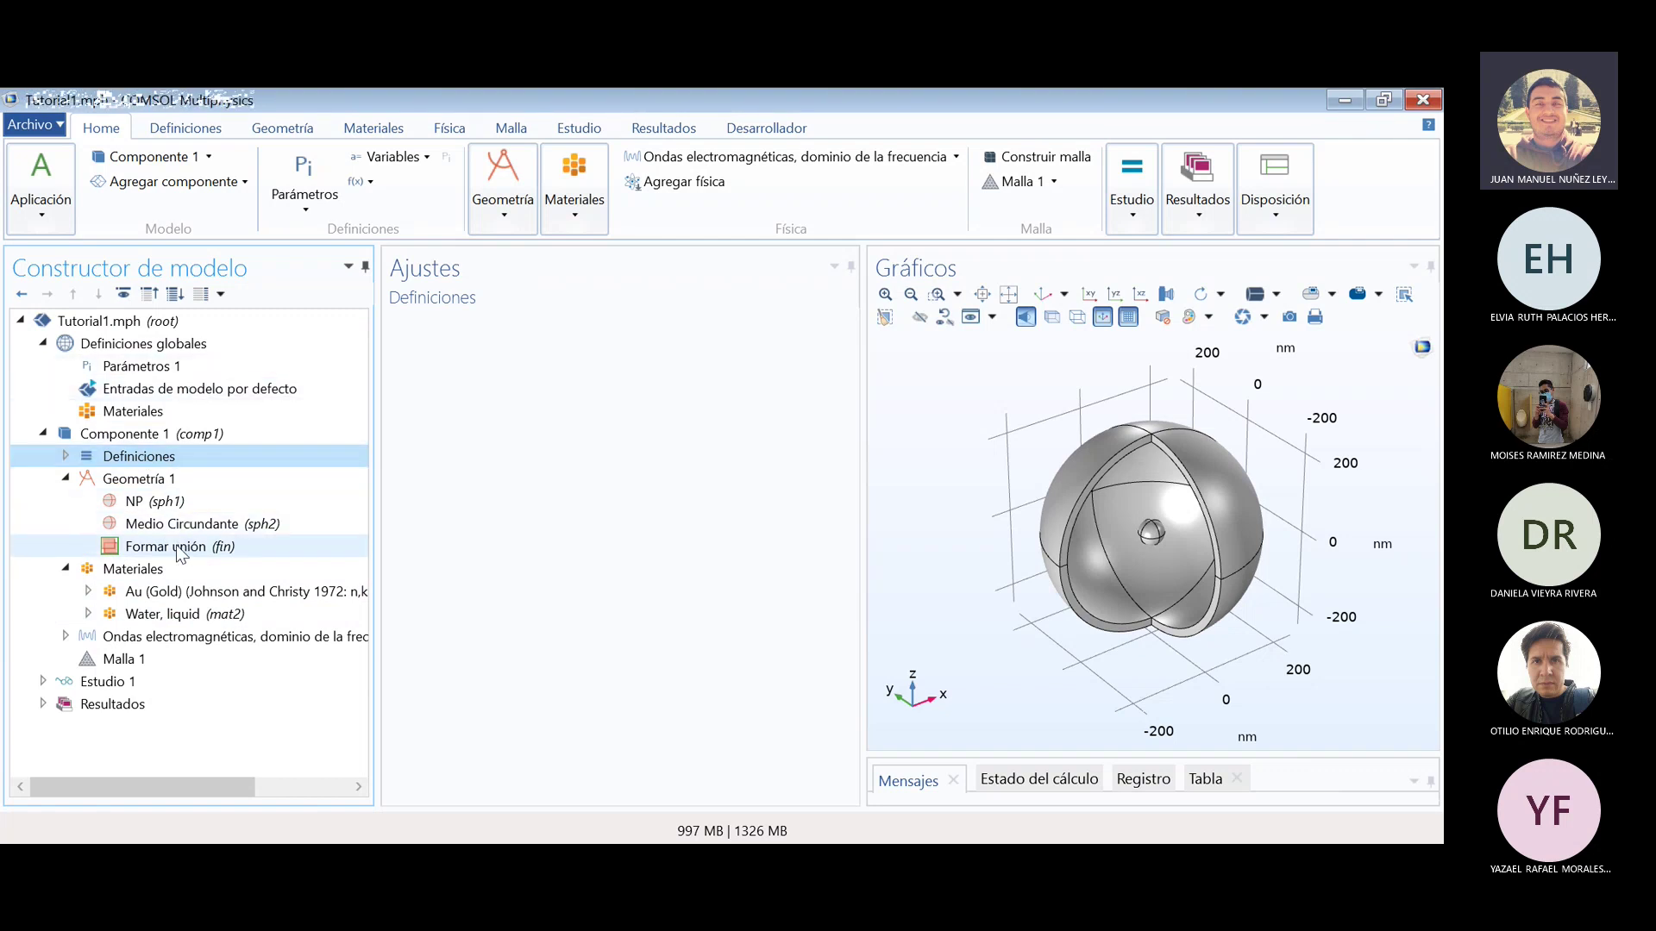
- Add a perfectly matched layer (Capas perfectamente ajustadas) as an artificial domain under the Definiciones of Componente 1
left_click(65, 457)
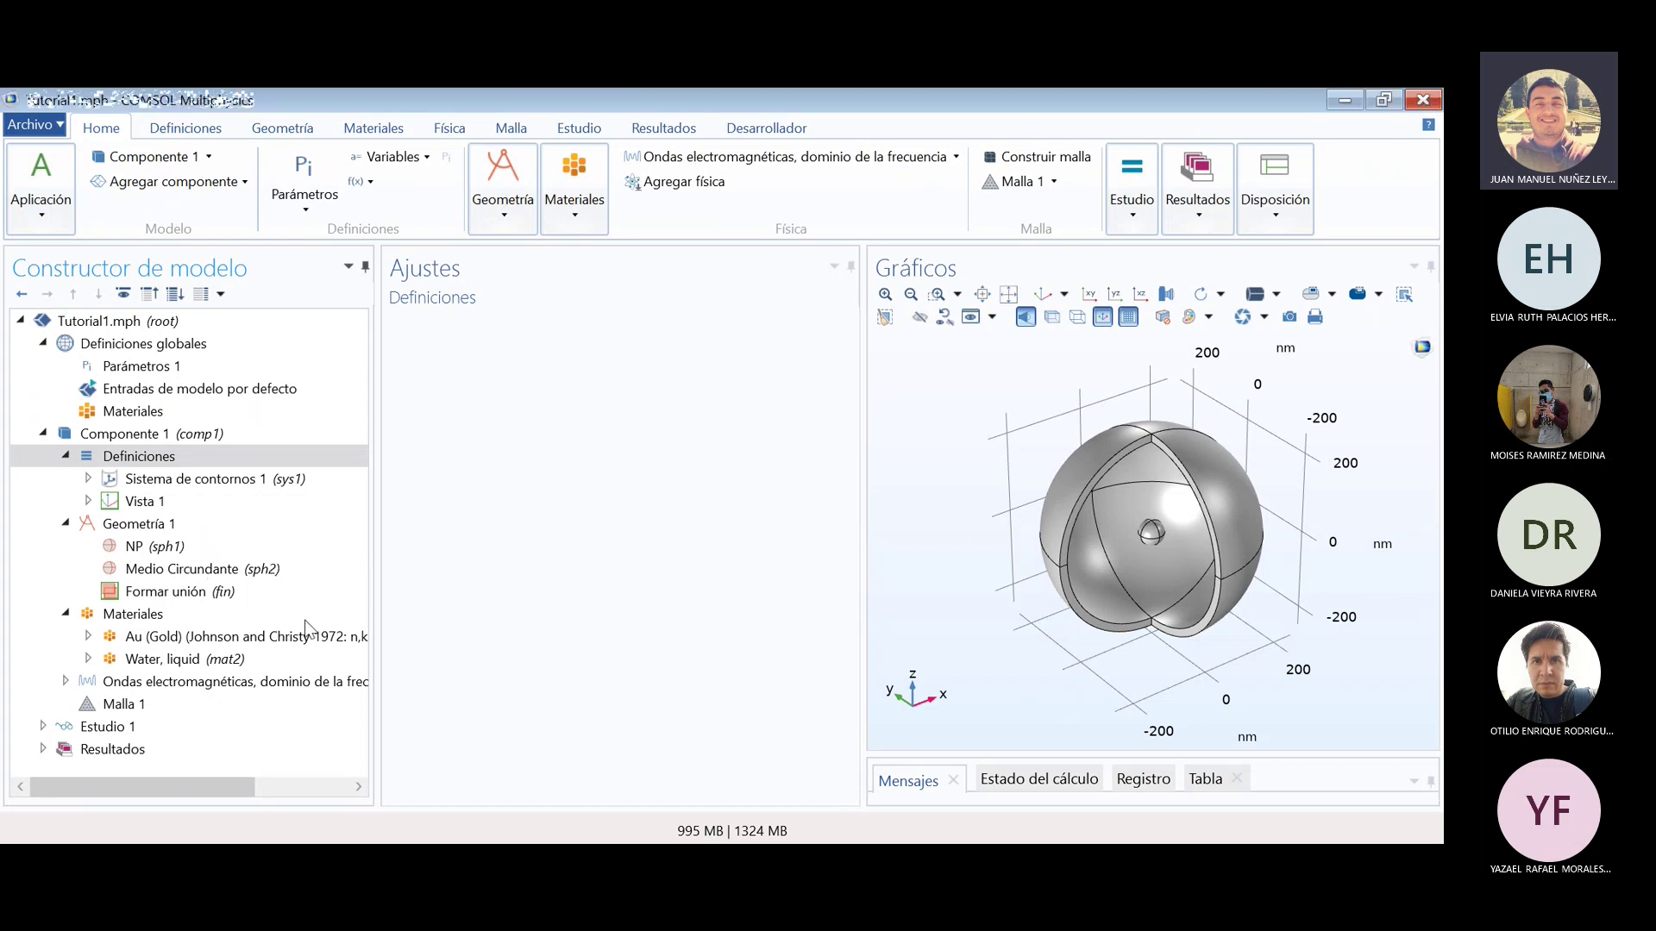
left_click(304, 619)
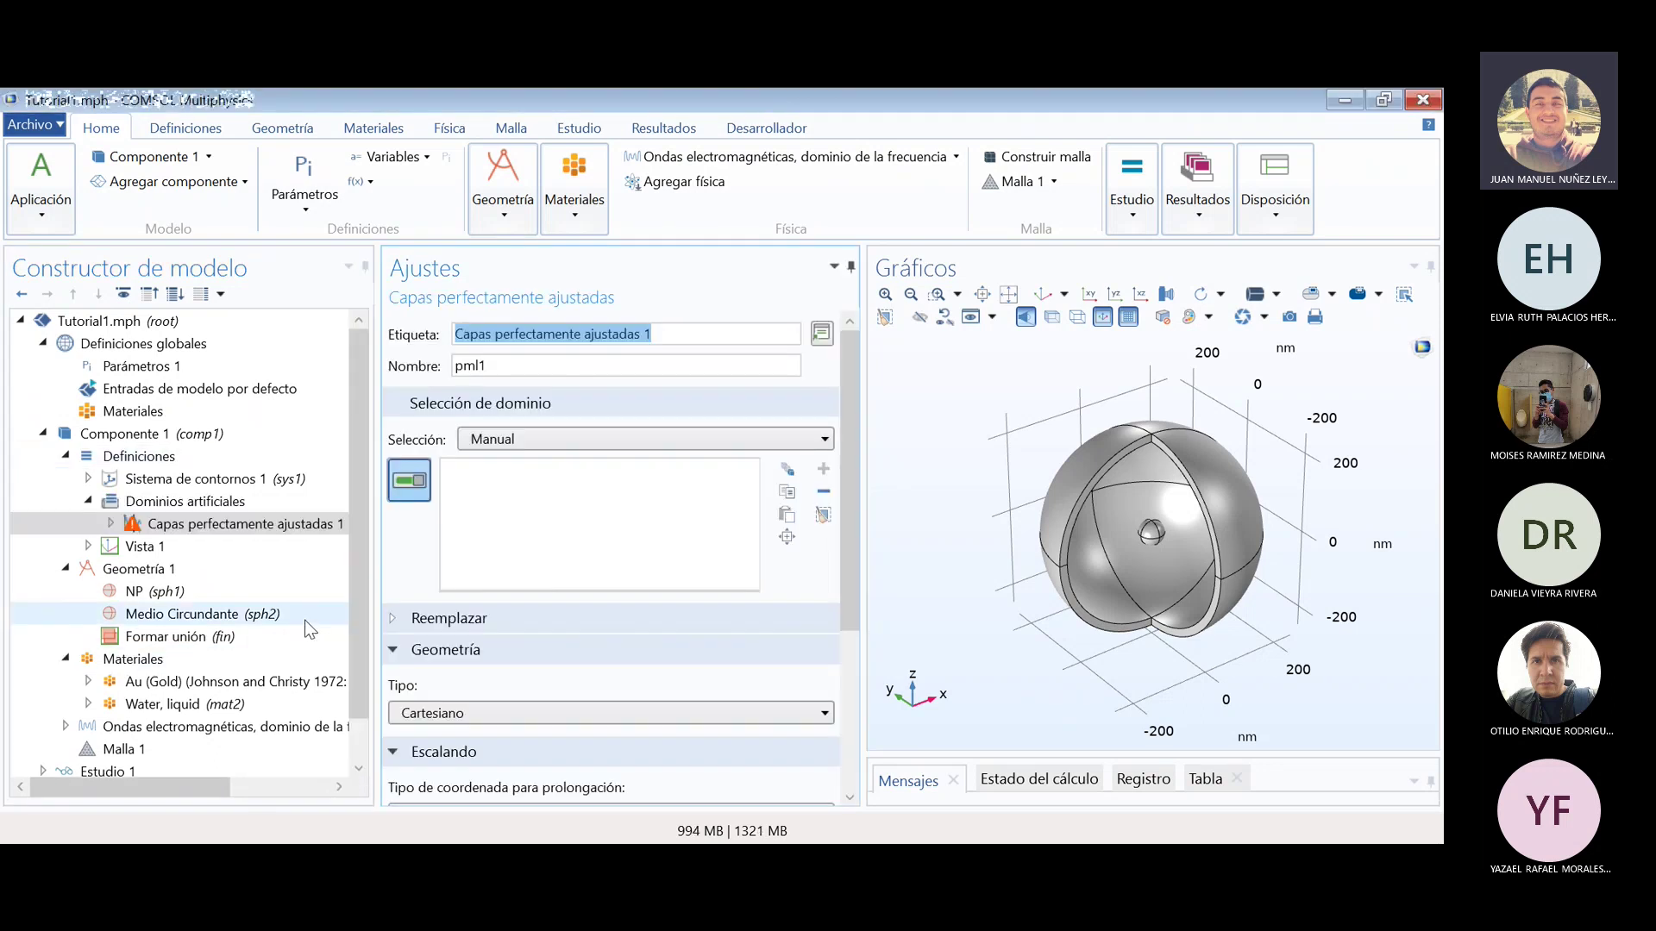
left_click_drag(846, 490, 680, 443)
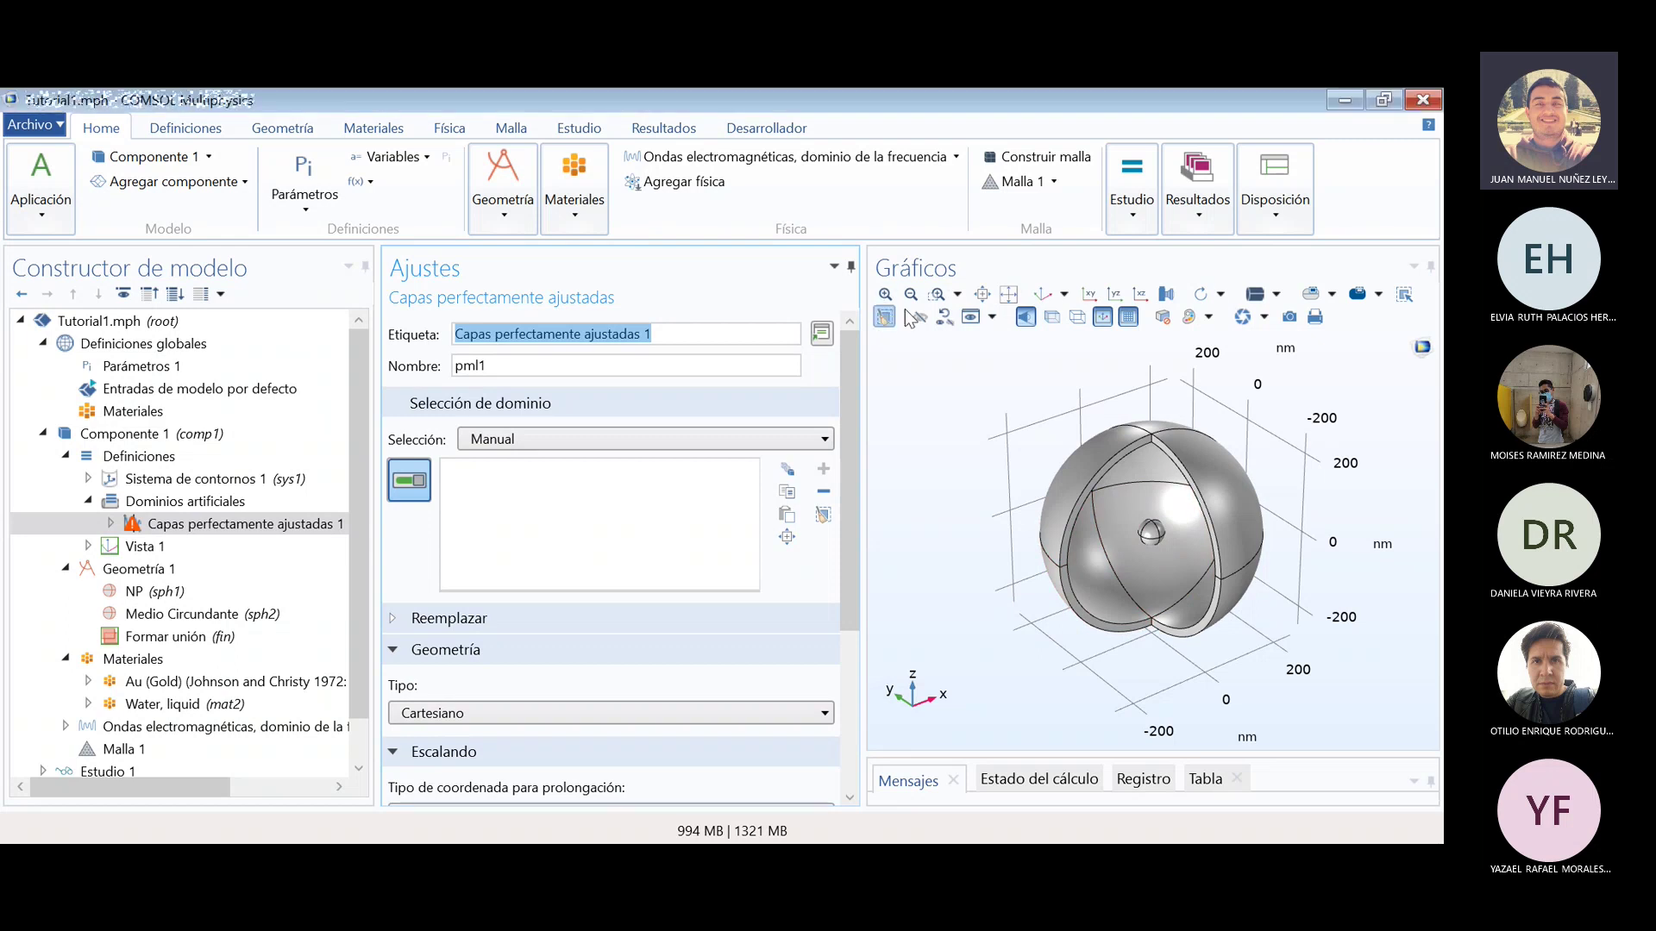
- Reset the hiding of all domains and check the sphere's interior by temporarily turning on transparency
left_click(944, 317)
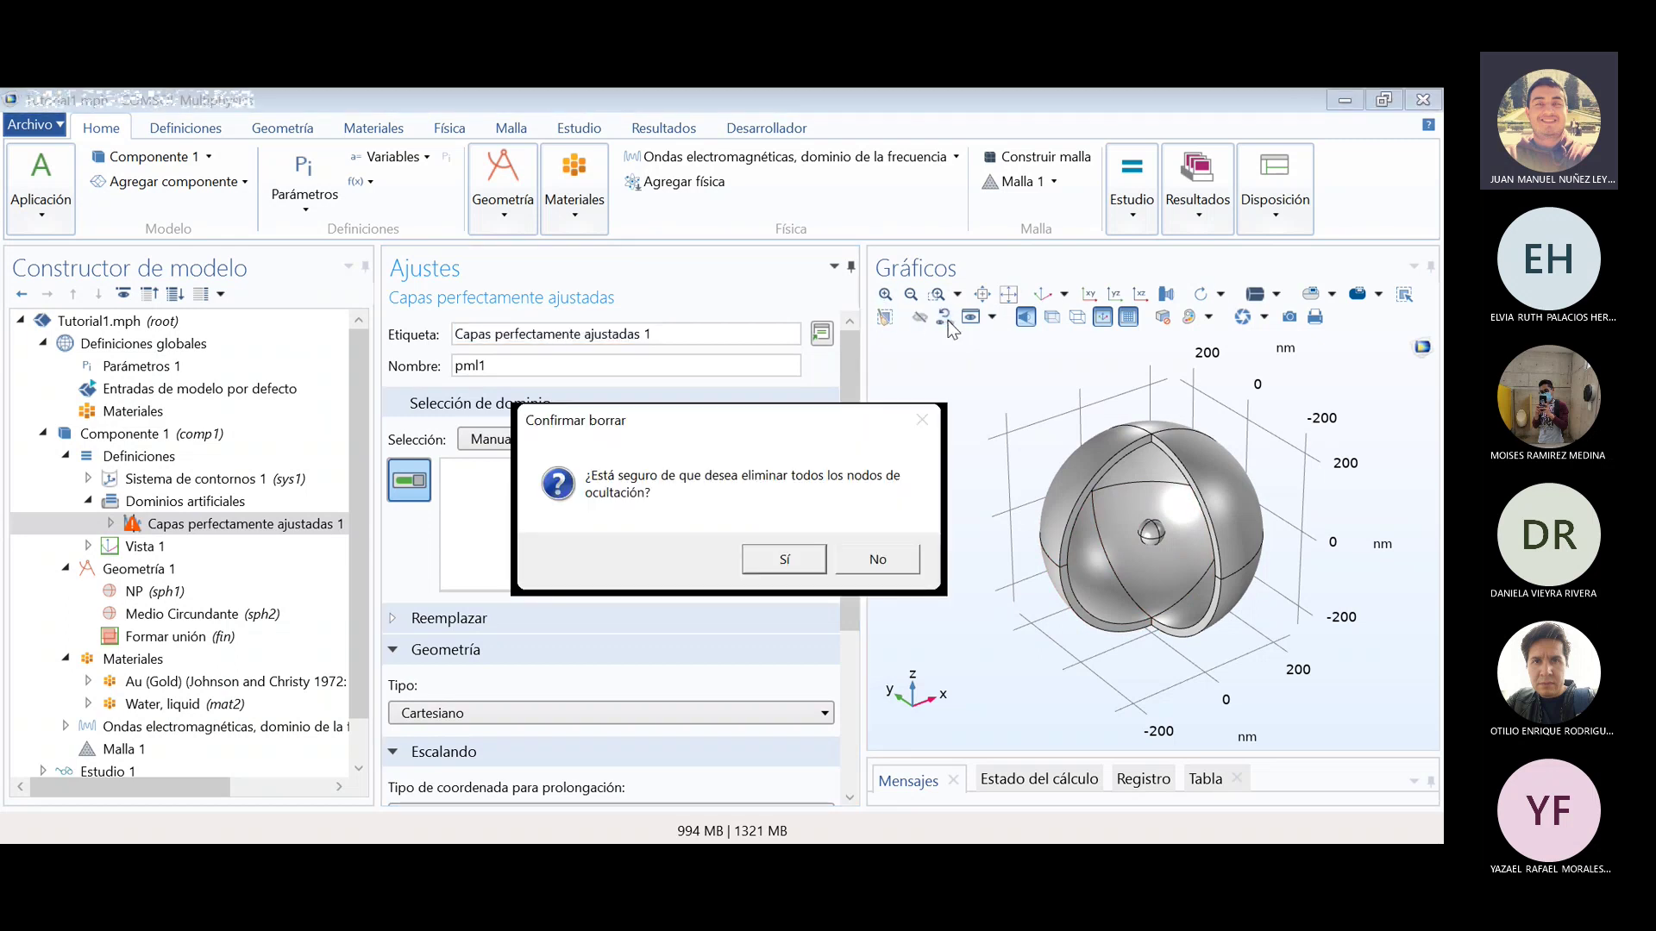
left_click(793, 561)
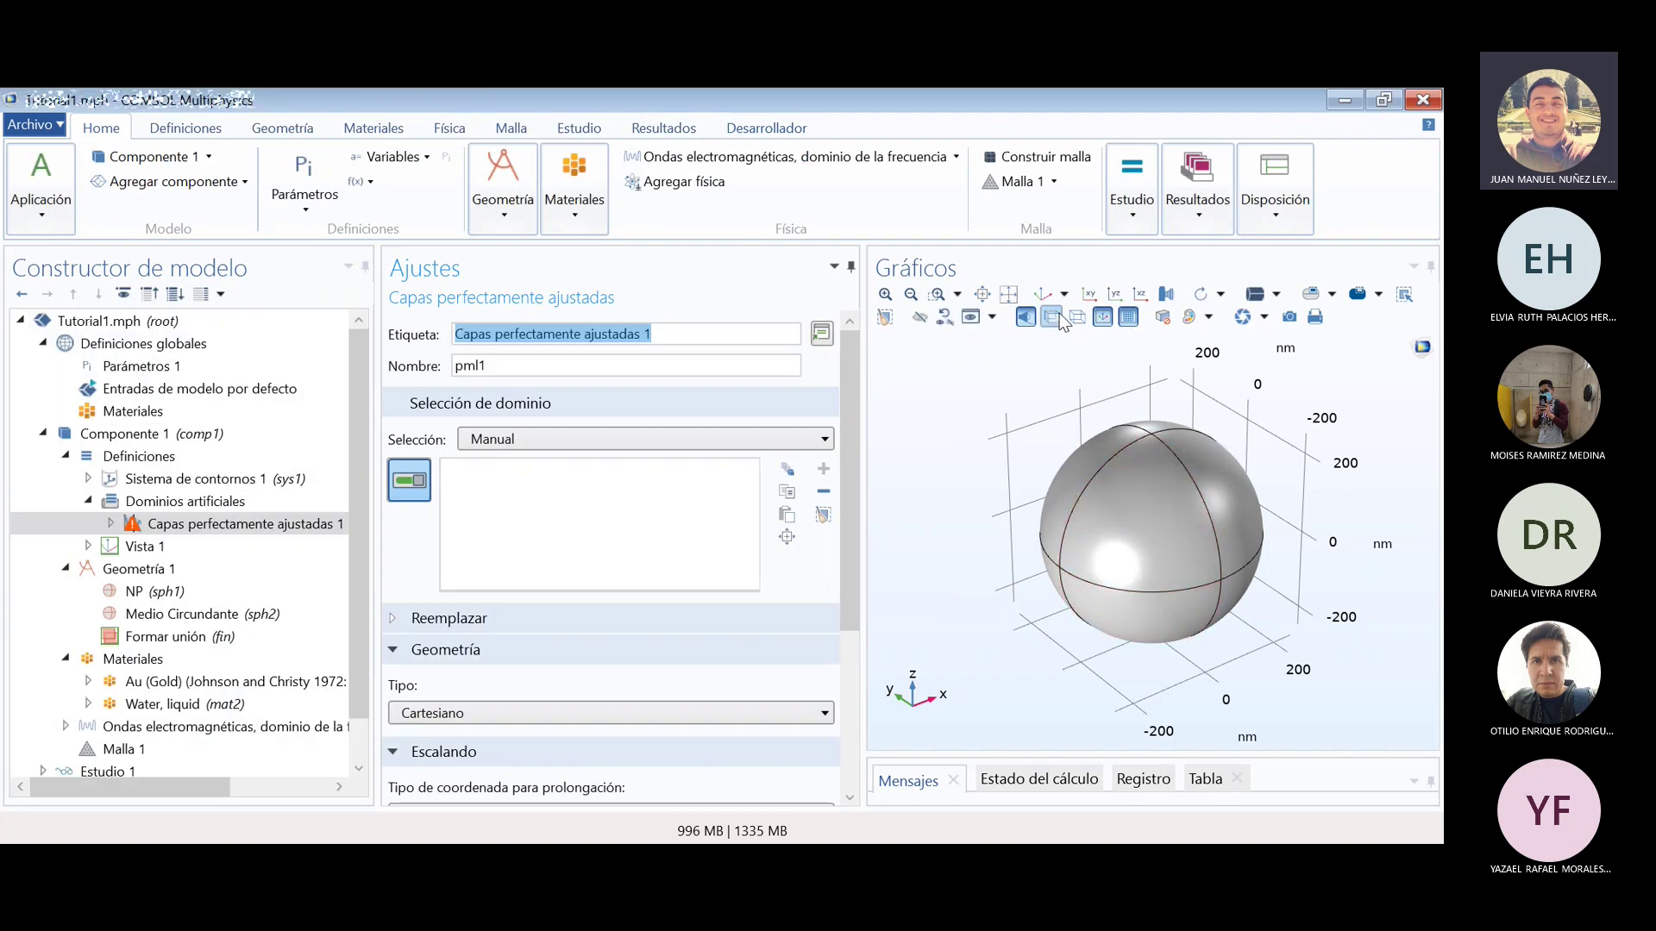
left_click(1051, 316)
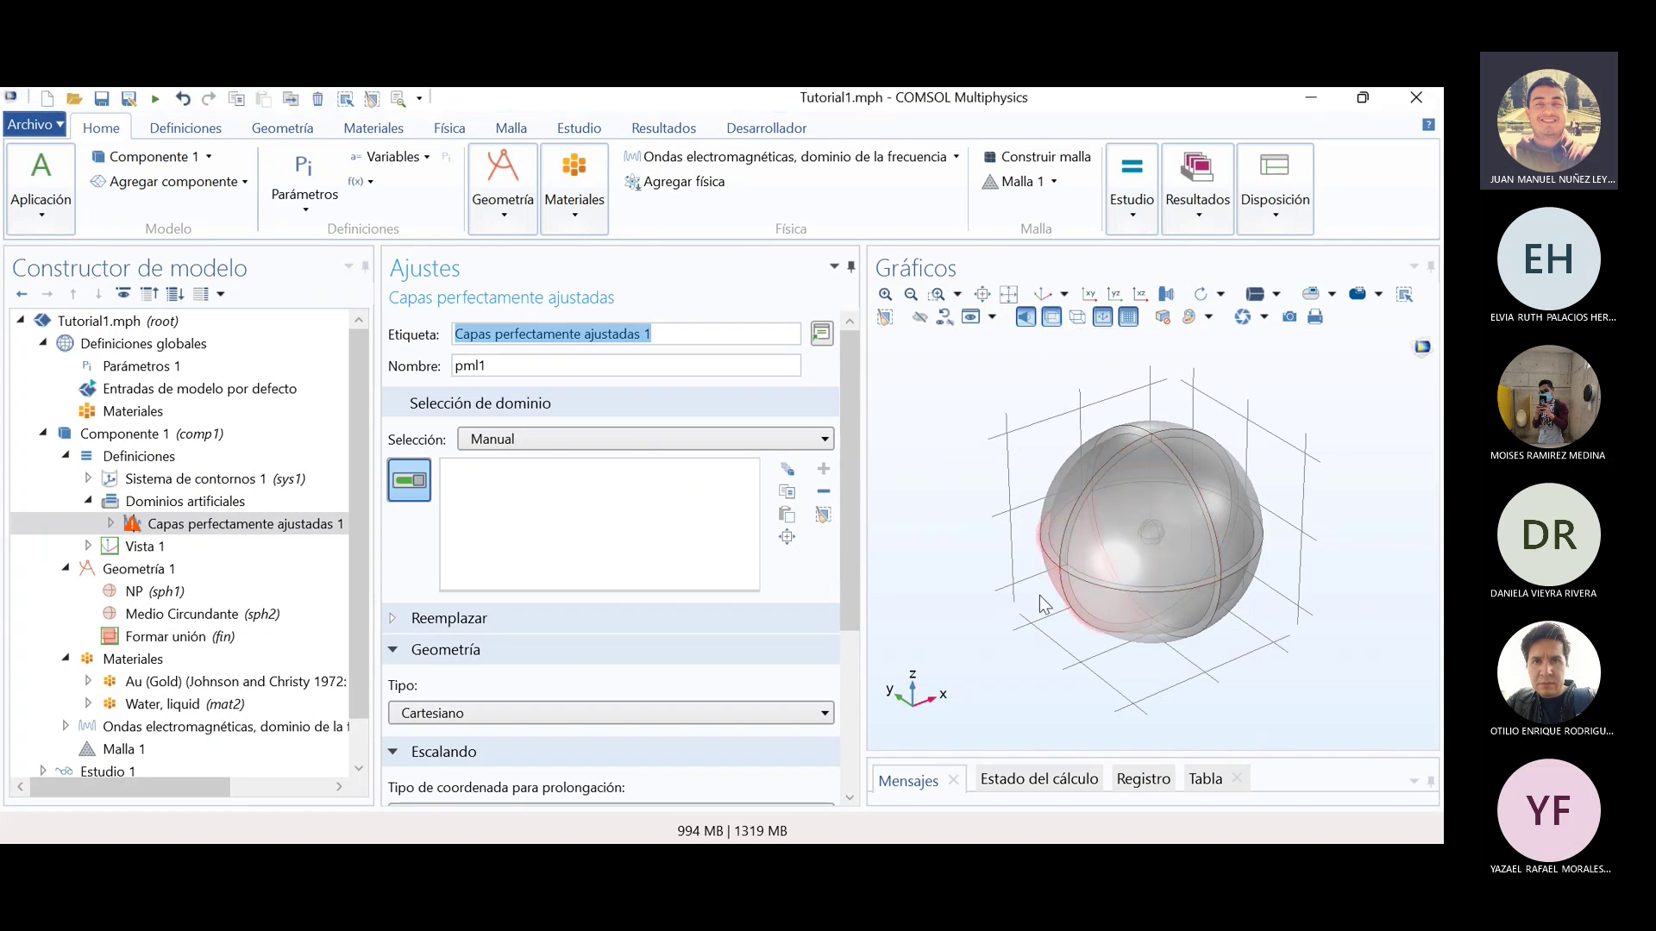
left_click(1050, 321)
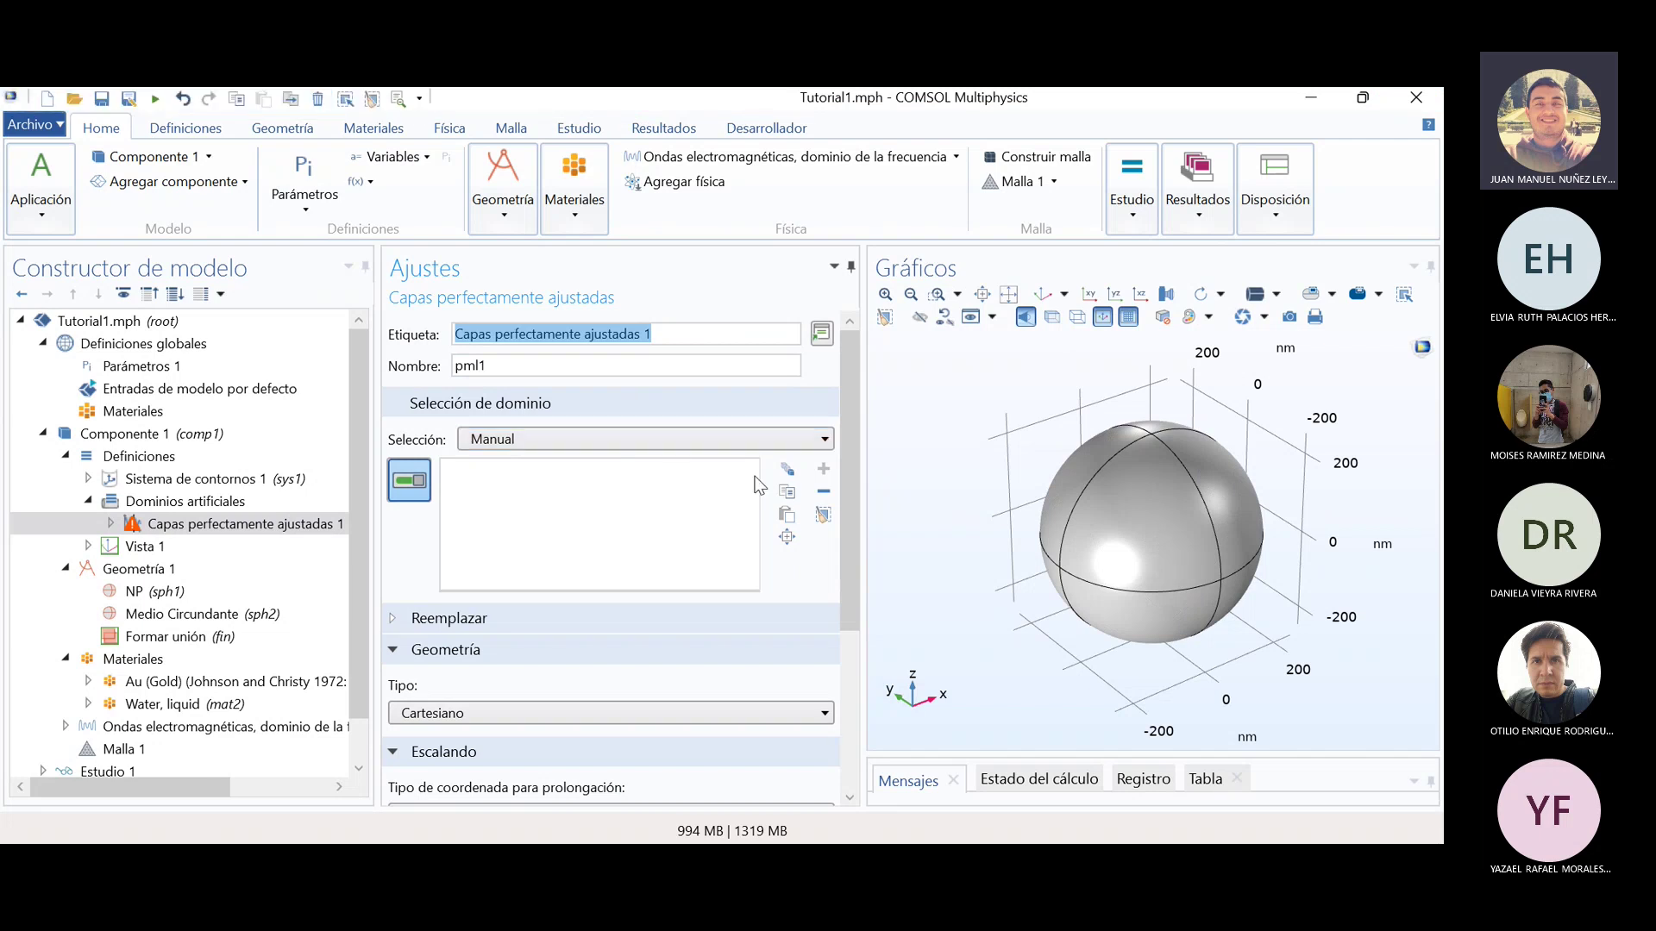
- Assign the eight outer shell domains of the surrounding sphere, 1, 2, 3, 4, 7, 8, 9 and 10, to the perfectly matched layer
left_click(1181, 505)
left_click(1229, 509)
left_click(1147, 622)
left_click_drag(1356, 559, 1302, 483)
left_click(1131, 536)
left_click_drag(1283, 569, 1242, 496)
left_click(1142, 534)
left_click(1128, 604)
left_click(1232, 543)
left_click(1209, 624)
left_click_drag(1328, 550, 1154, 433)
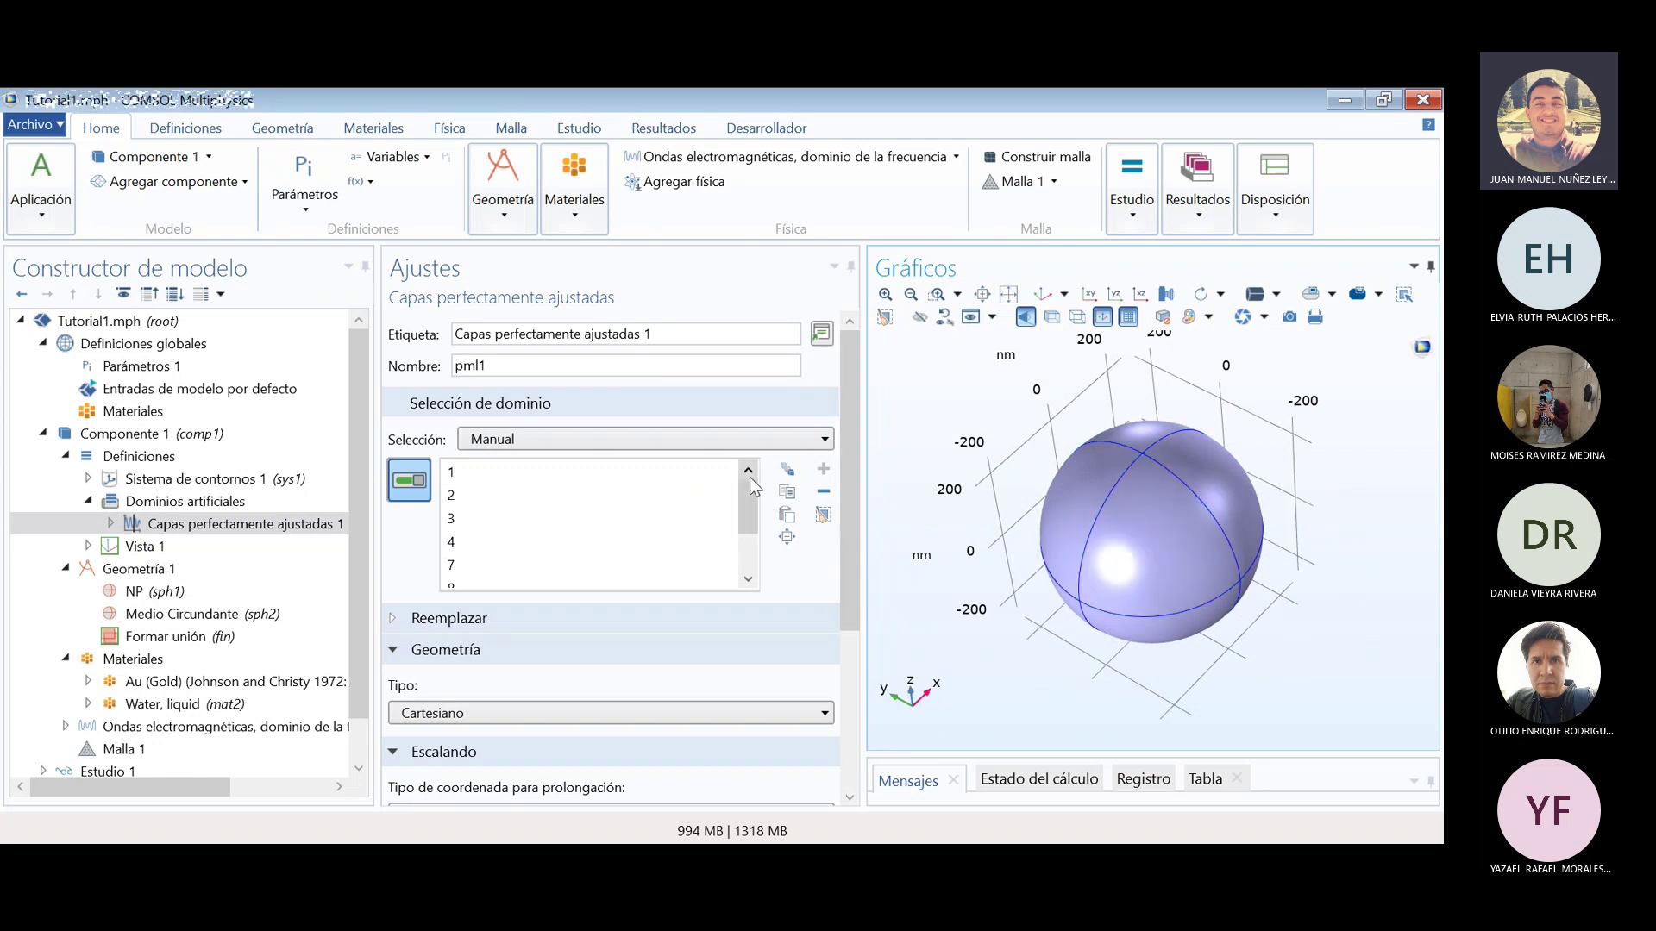
left_click_drag(1304, 566, 915, 668)
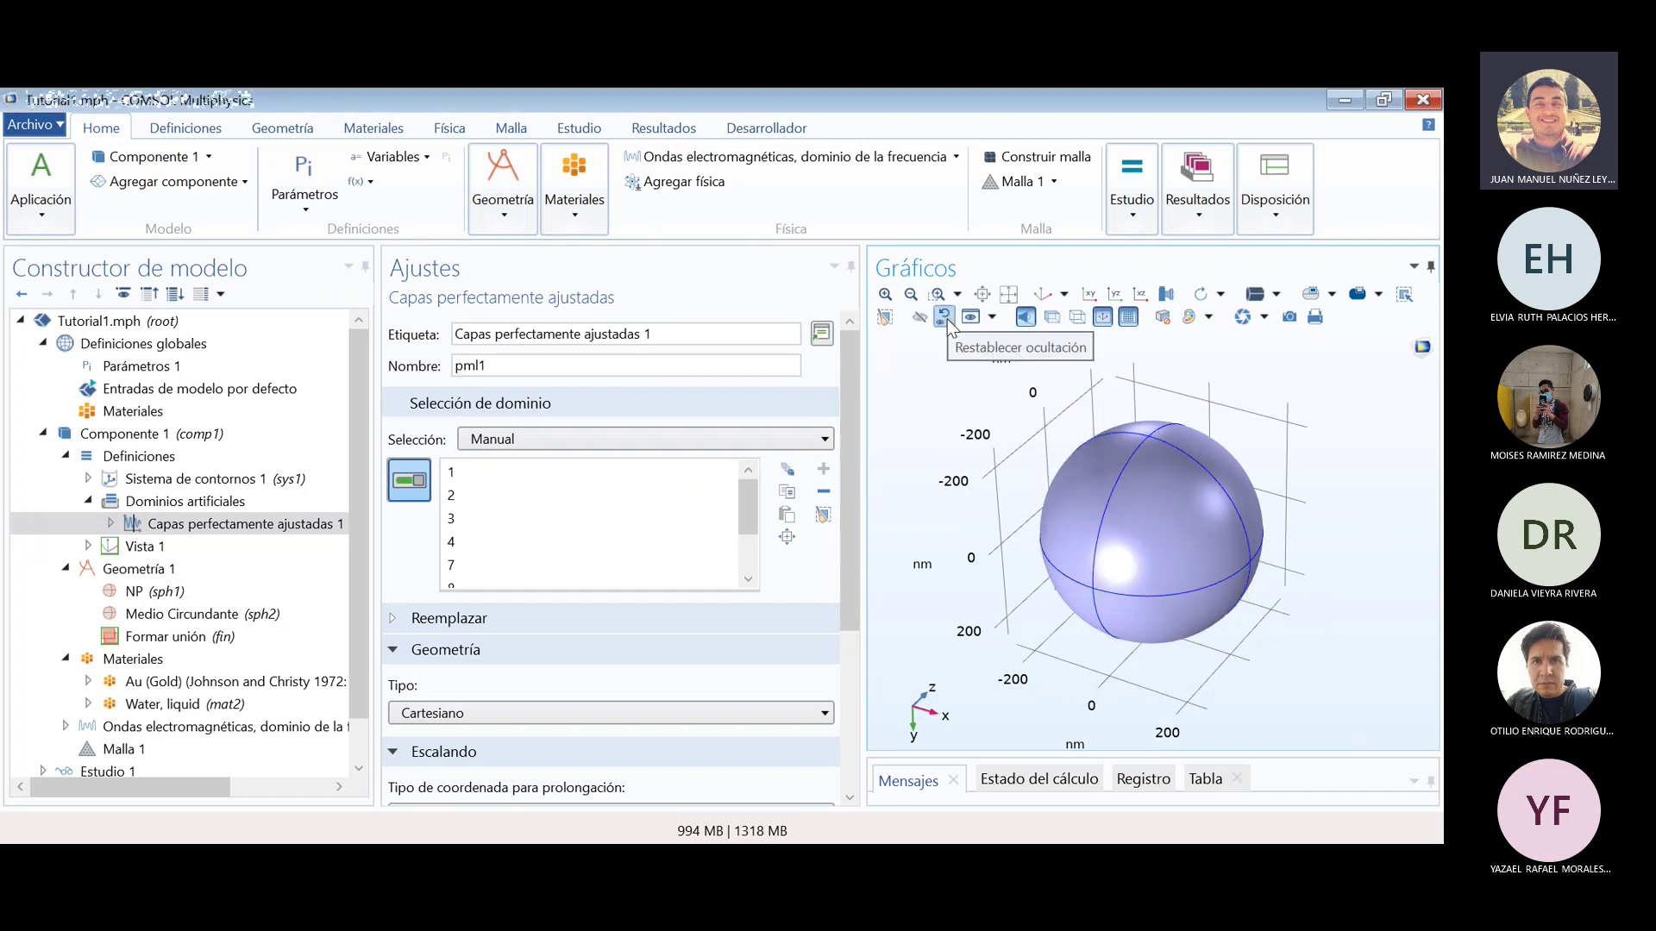
- Review the list of domains selected for the perfectly matched layer
left_click_drag(748, 519, 752, 540)
left_click_drag(851, 514, 852, 552)
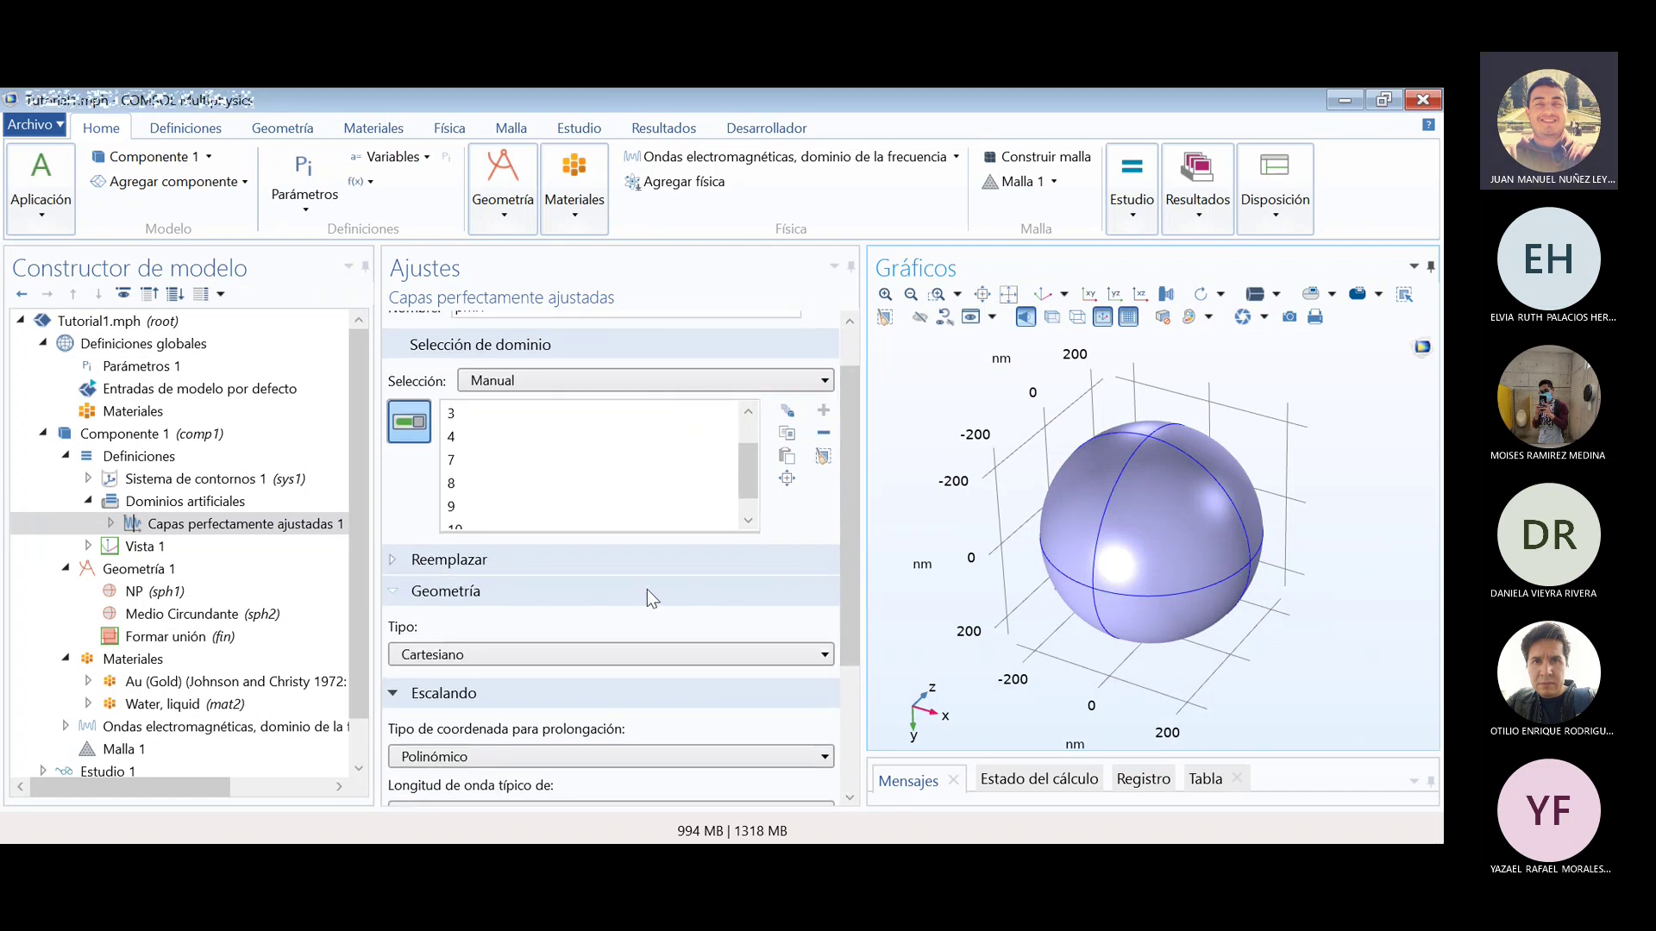
scroll(647, 589, "up", 2)
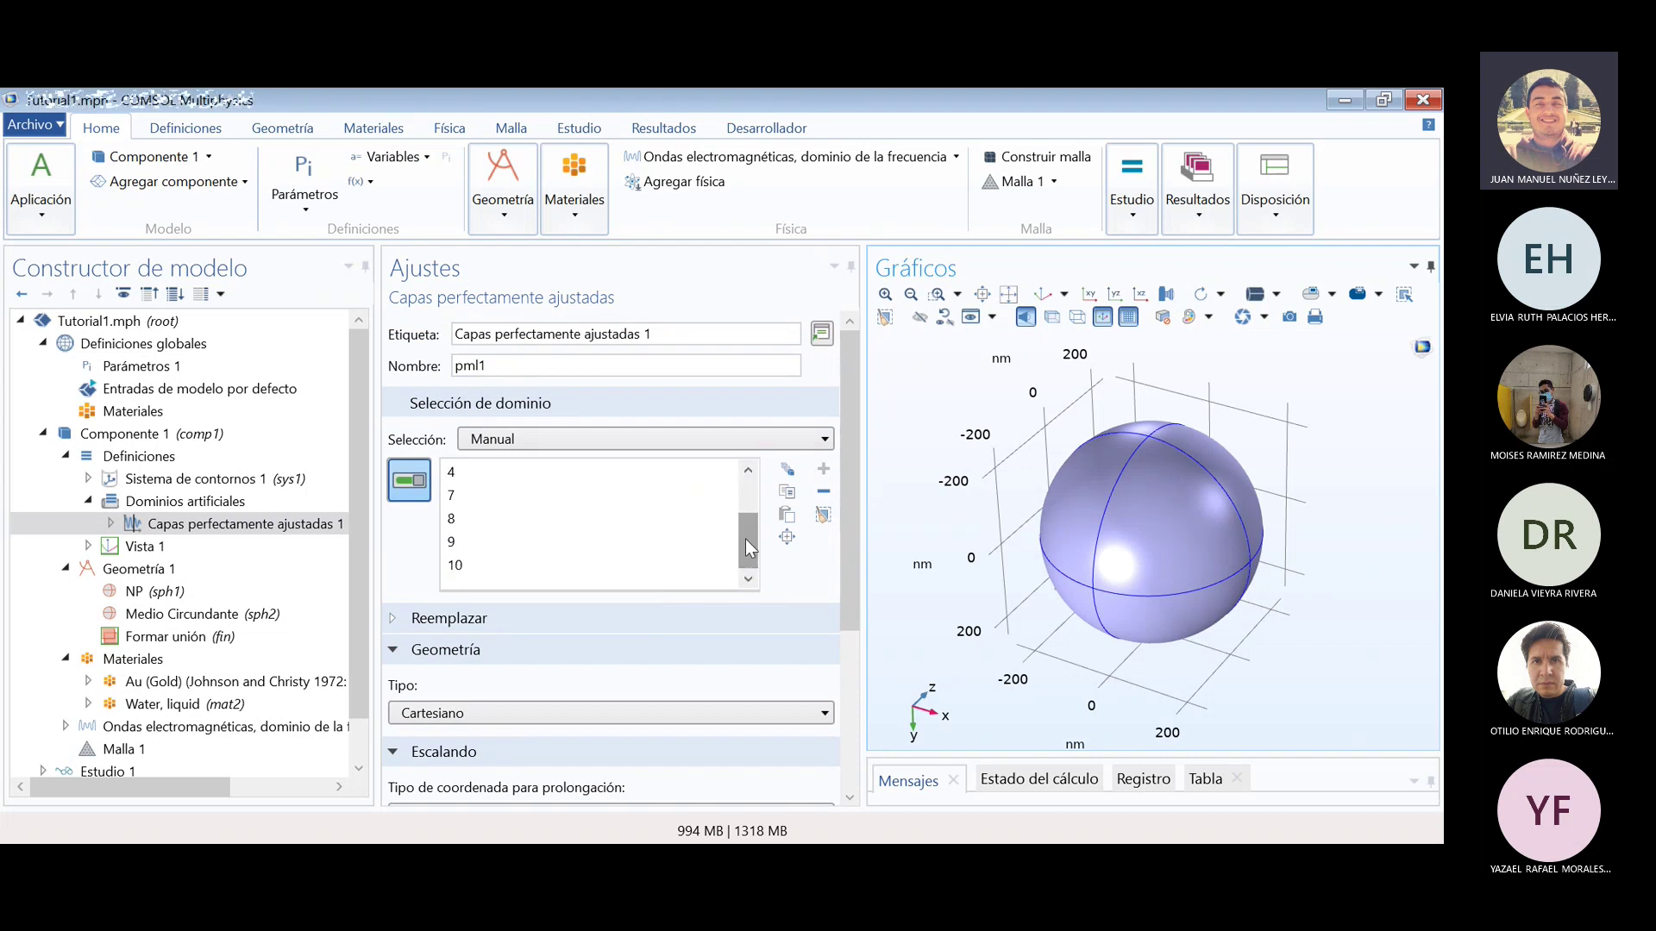
left_click_drag(746, 550, 744, 470)
left_click_drag(747, 569, 745, 480)
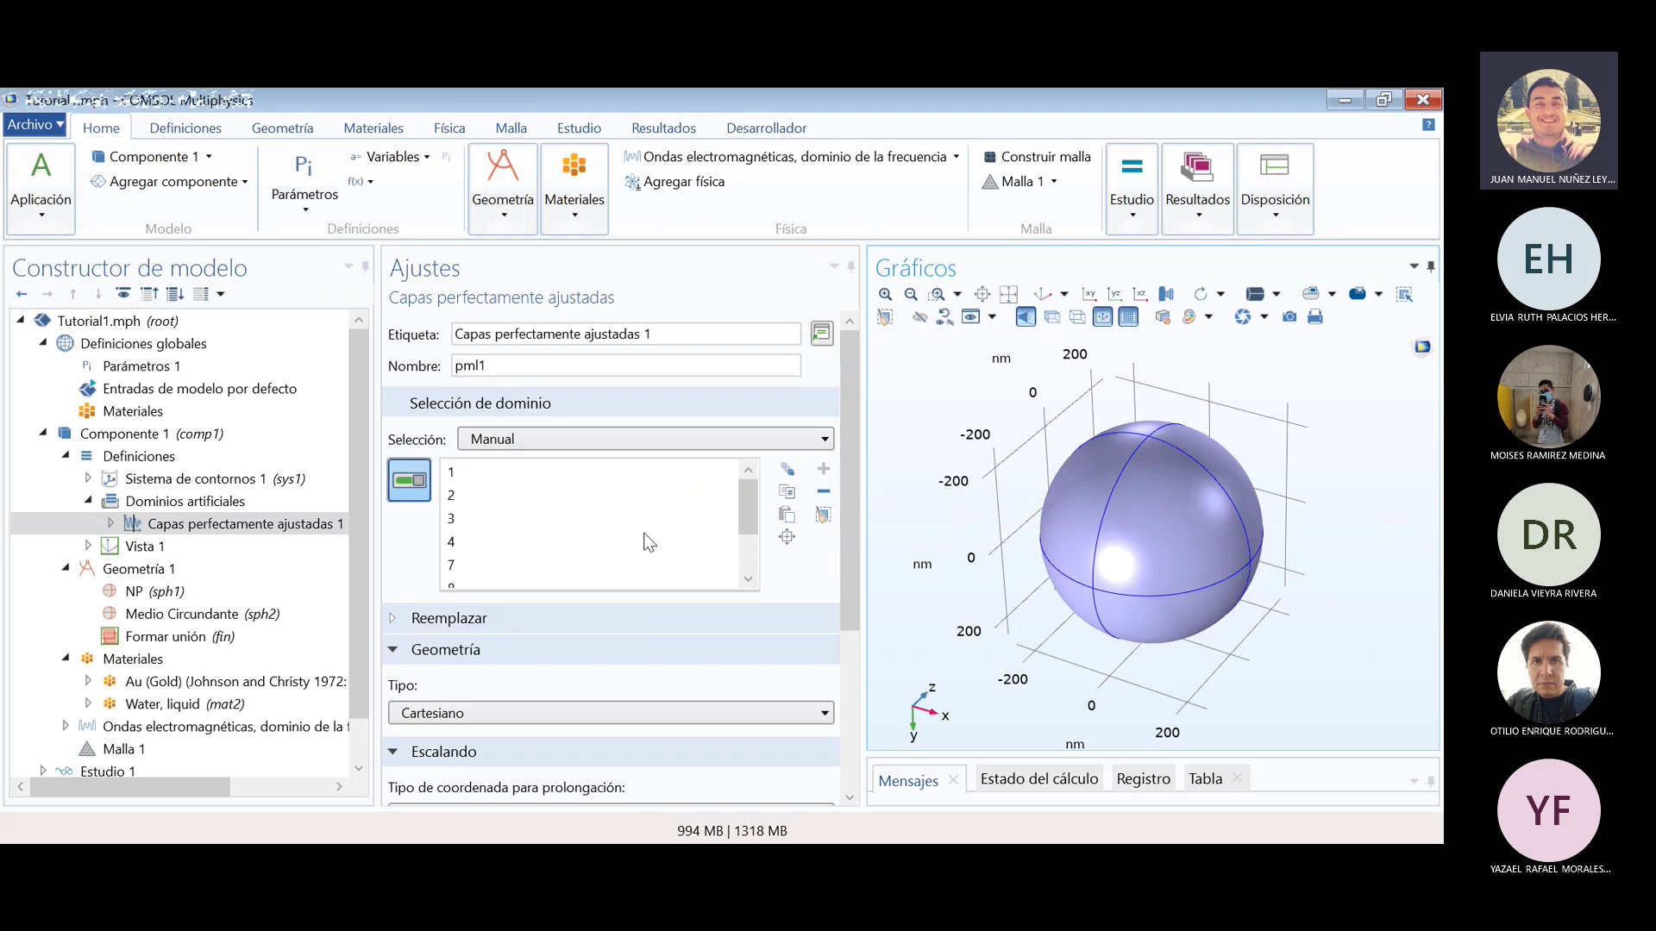
scroll(724, 531, "down", 1)
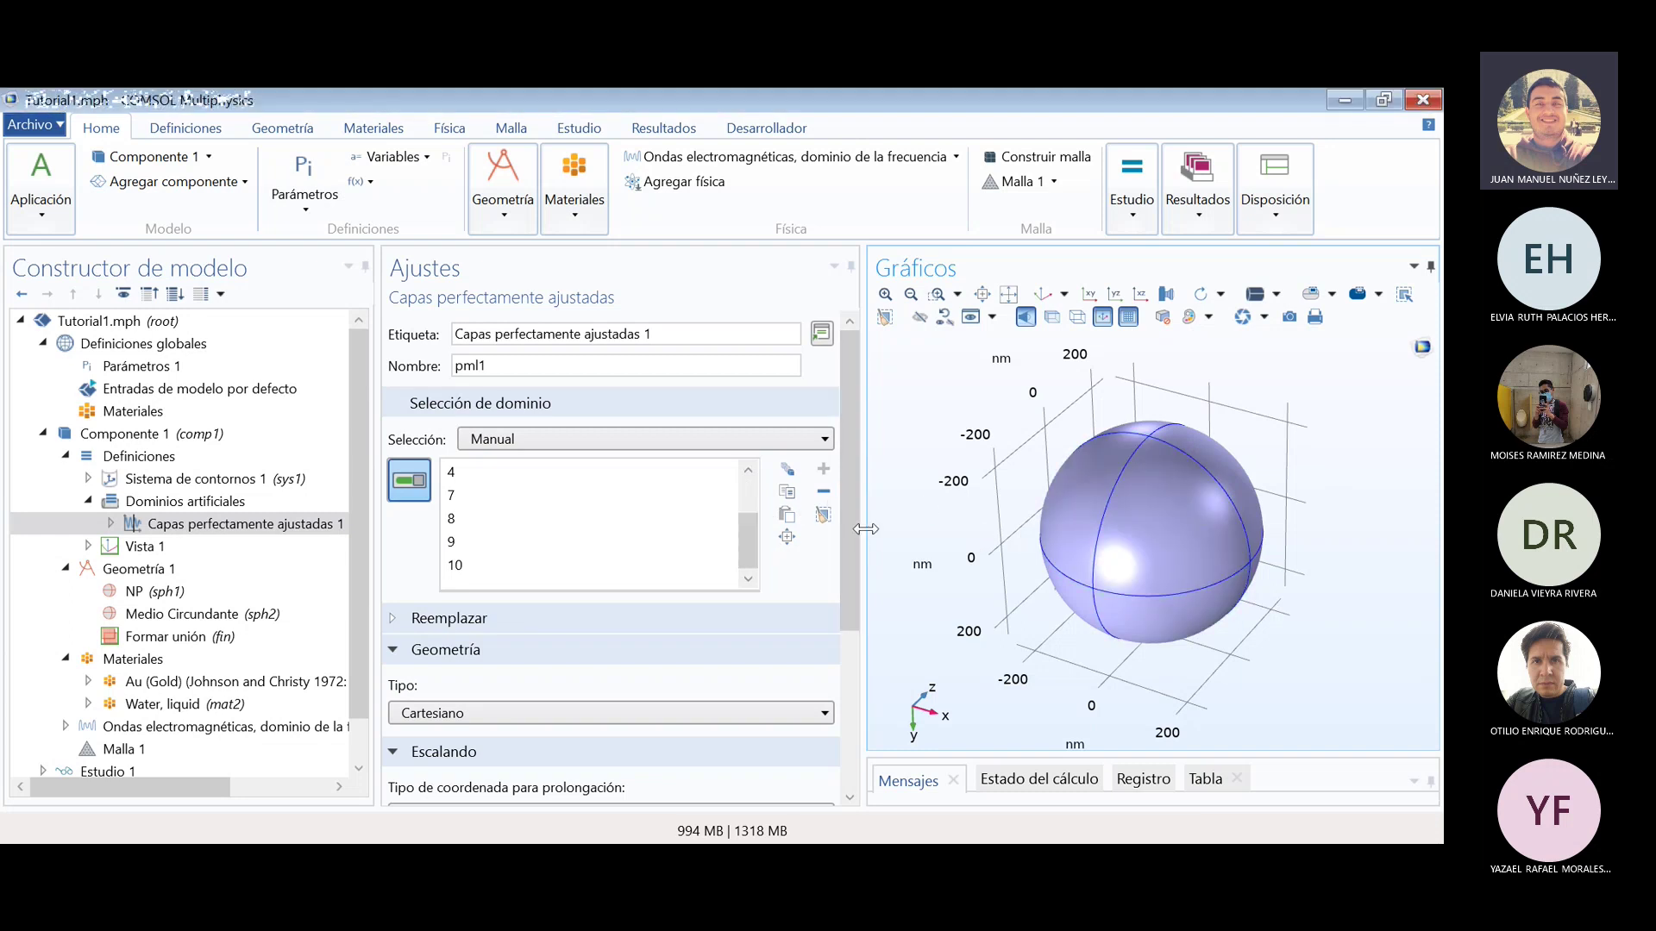
- Set the geometry type of the perfectly matched layer to Esférico
left_click_drag(846, 530, 837, 580)
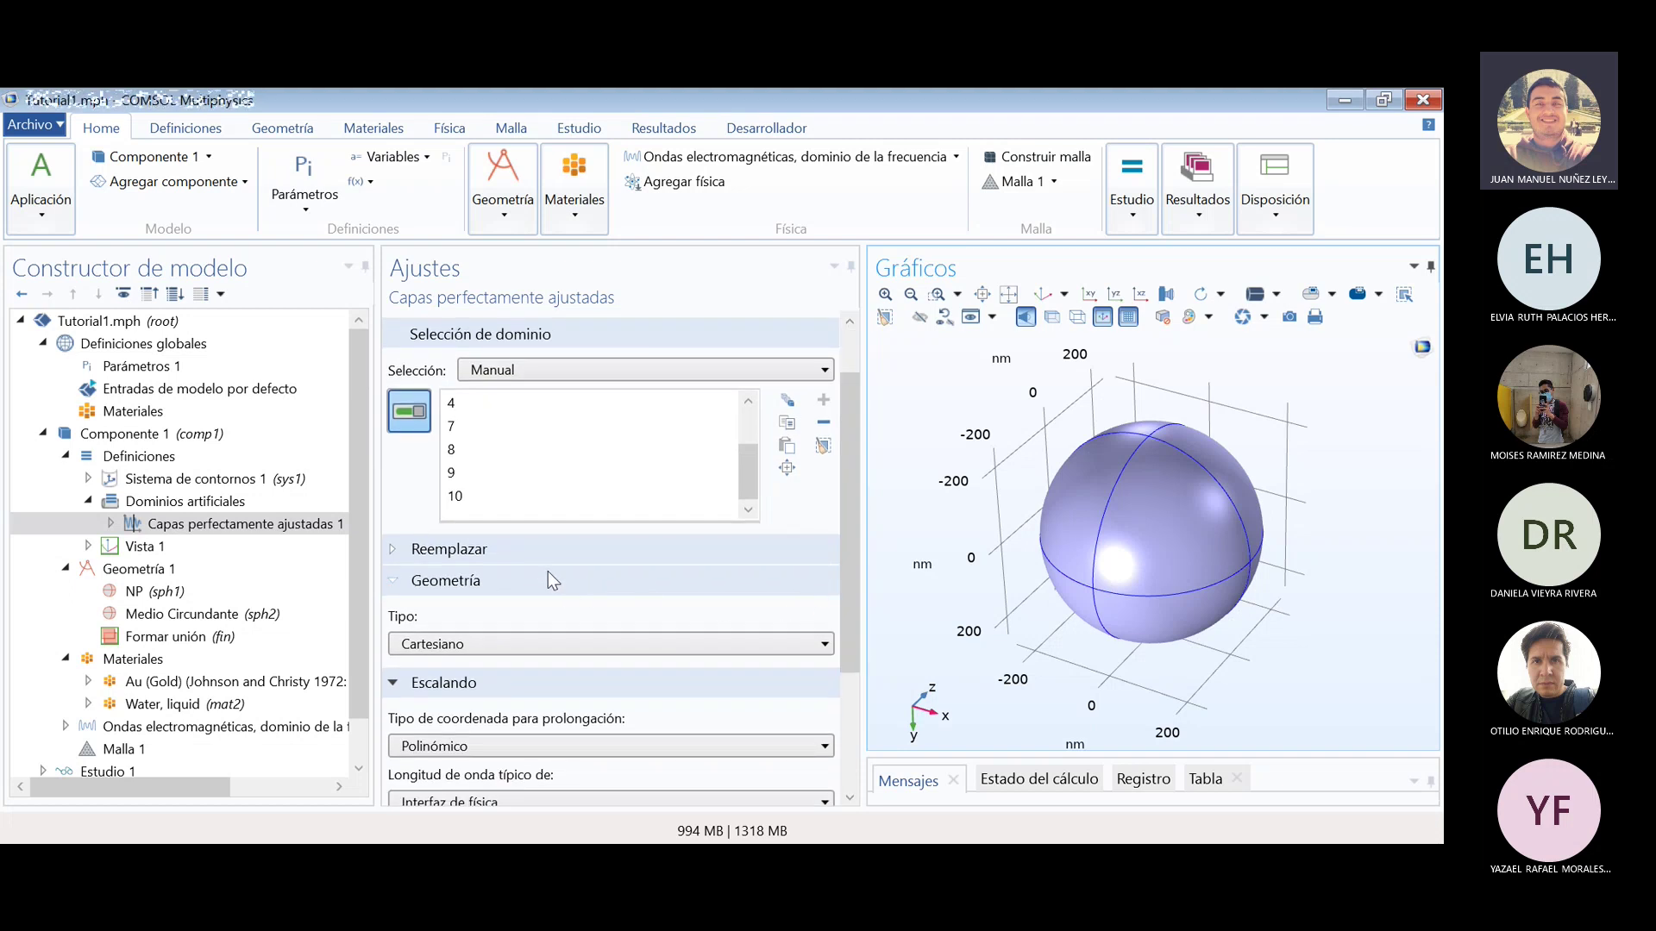
left_click(603, 645)
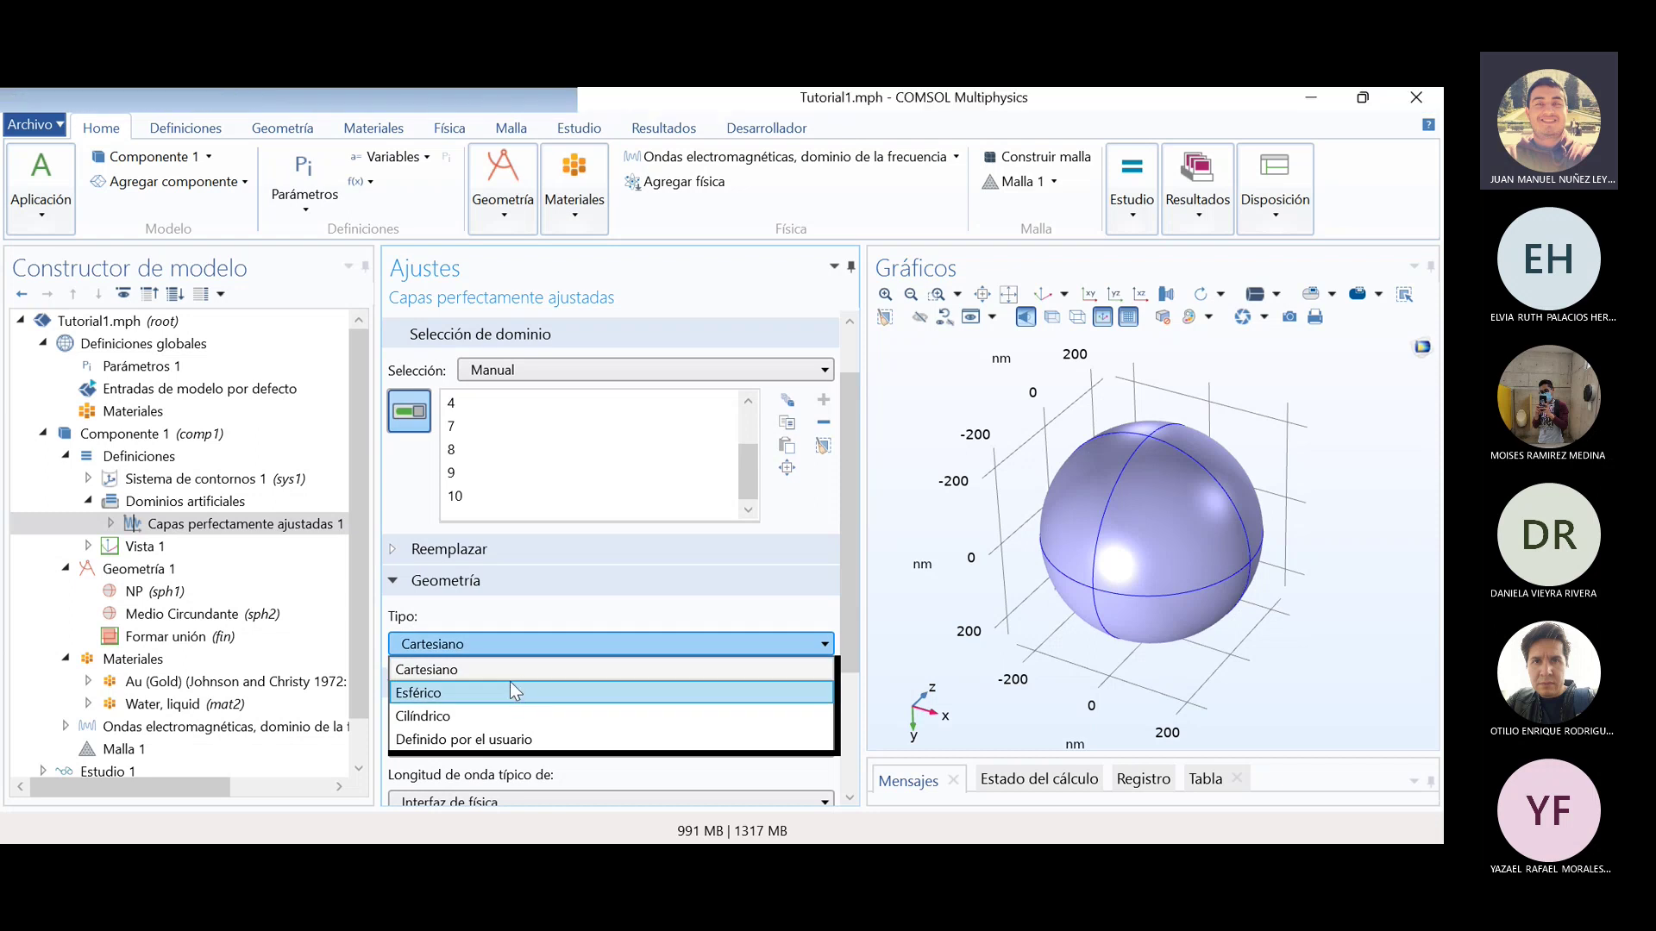
left_click(502, 693)
left_click(529, 645)
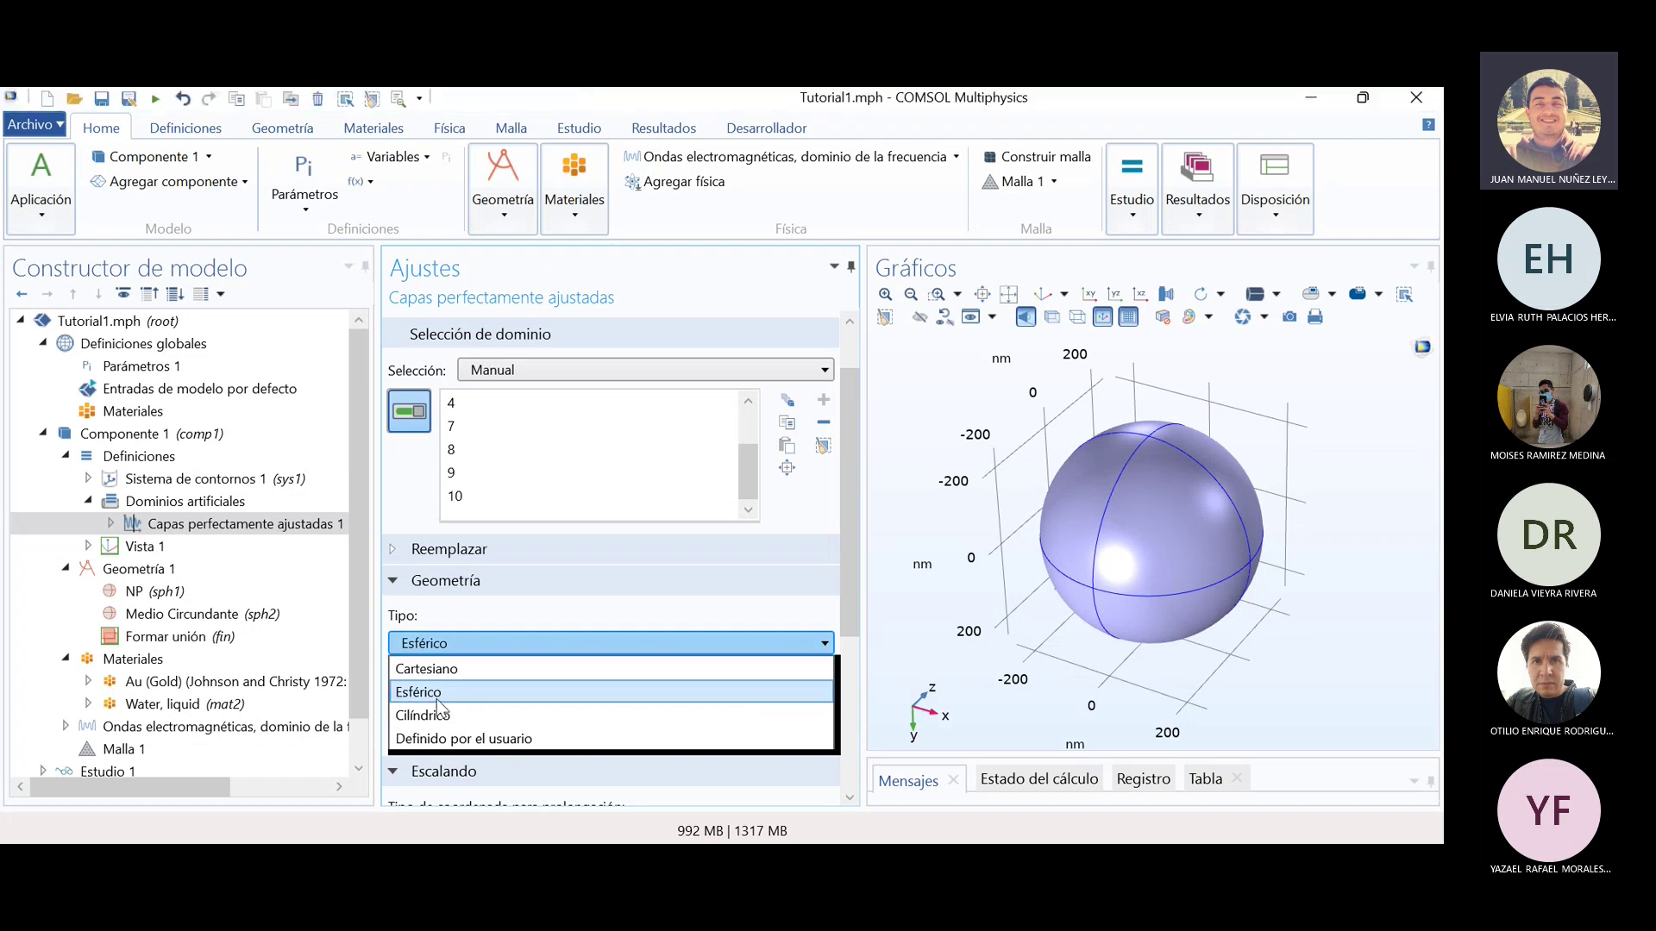
left_click(438, 697)
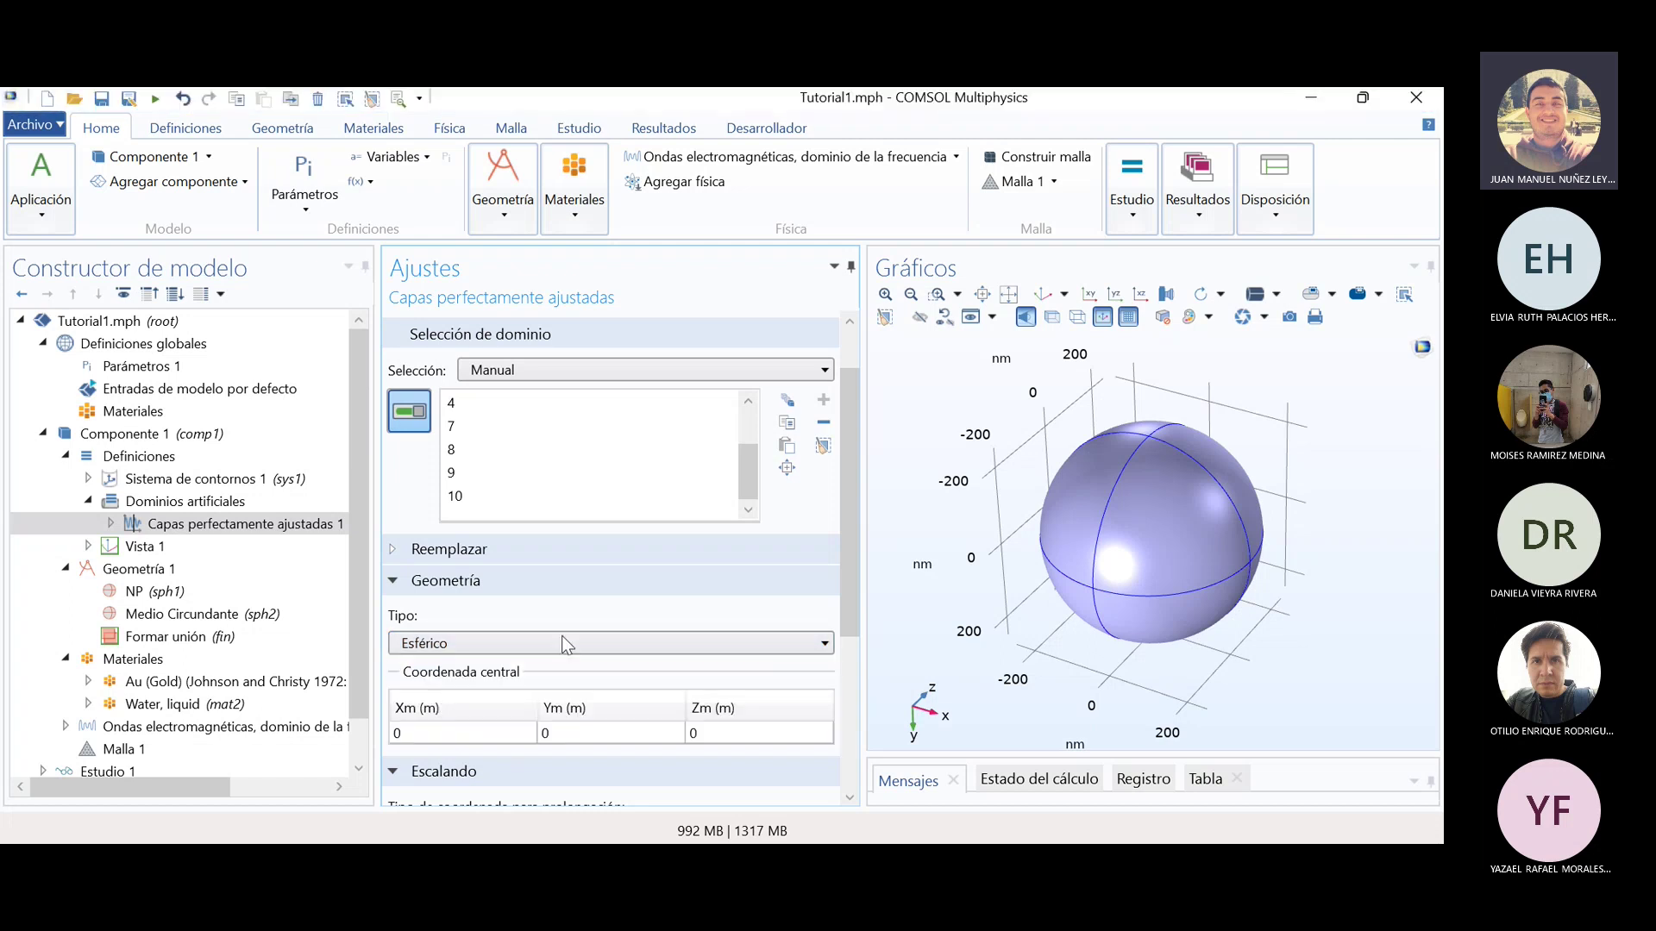
- Review the perfectly matched layer's domain selection, geometry type, centre coordinates and scaling settings, and collapse the Escalando section
scroll(845, 545, "up", 2)
left_click_drag(742, 548, 747, 510)
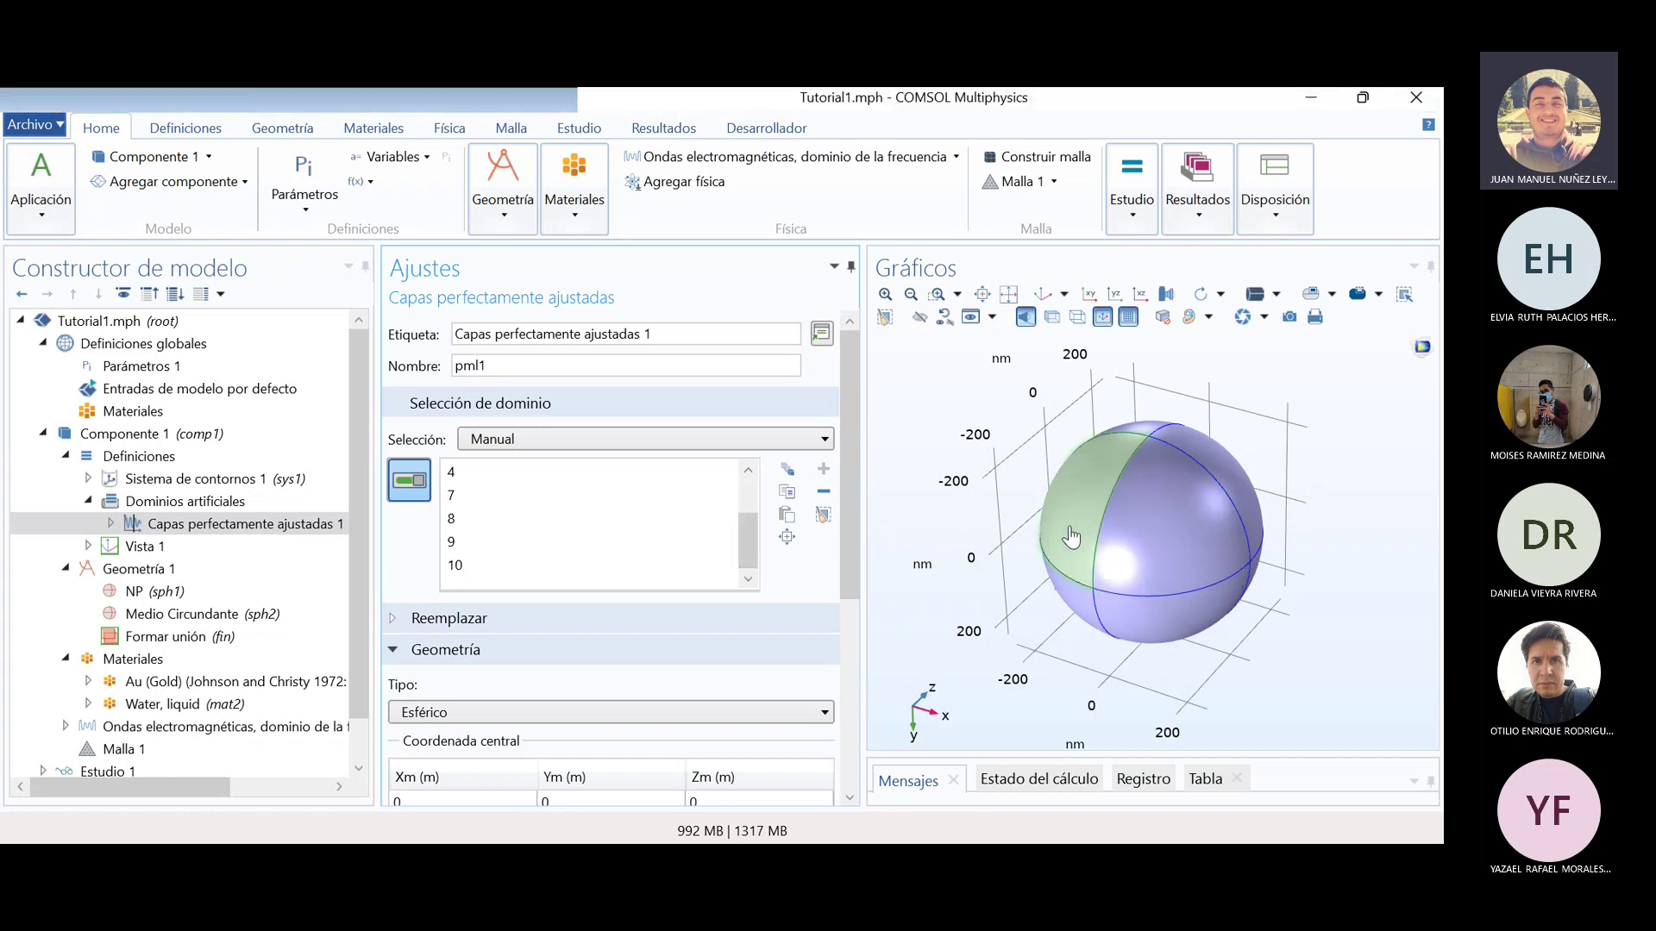
left_click_drag(851, 512, 854, 607)
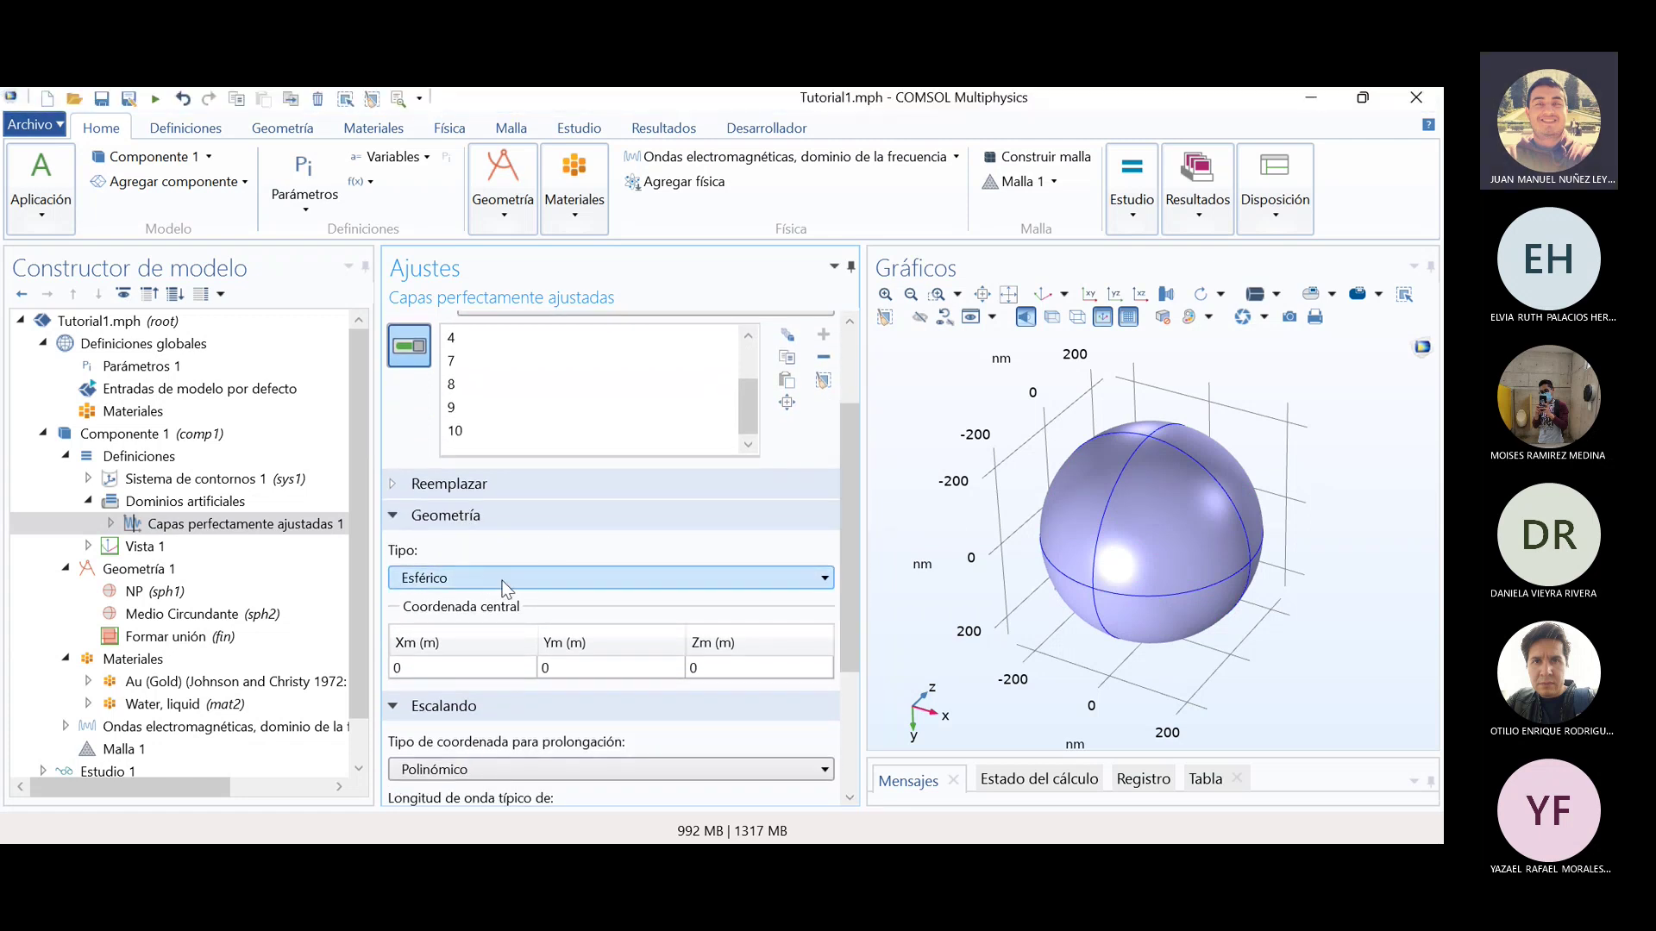
left_click(119, 526)
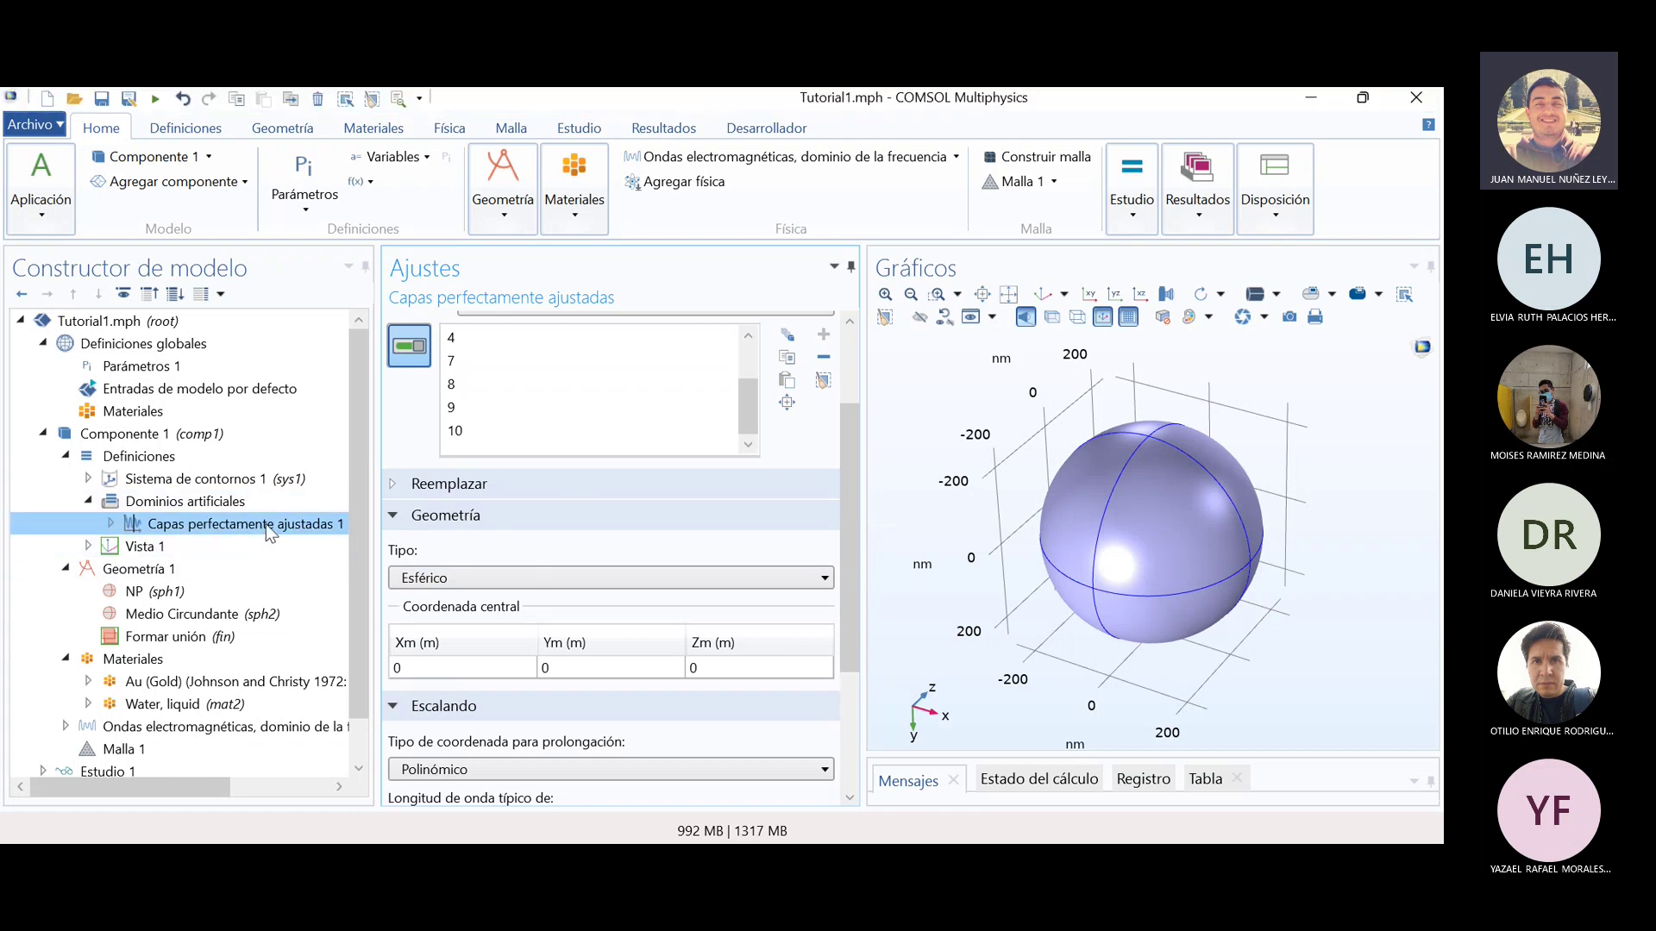
left_click_drag(847, 574, 851, 773)
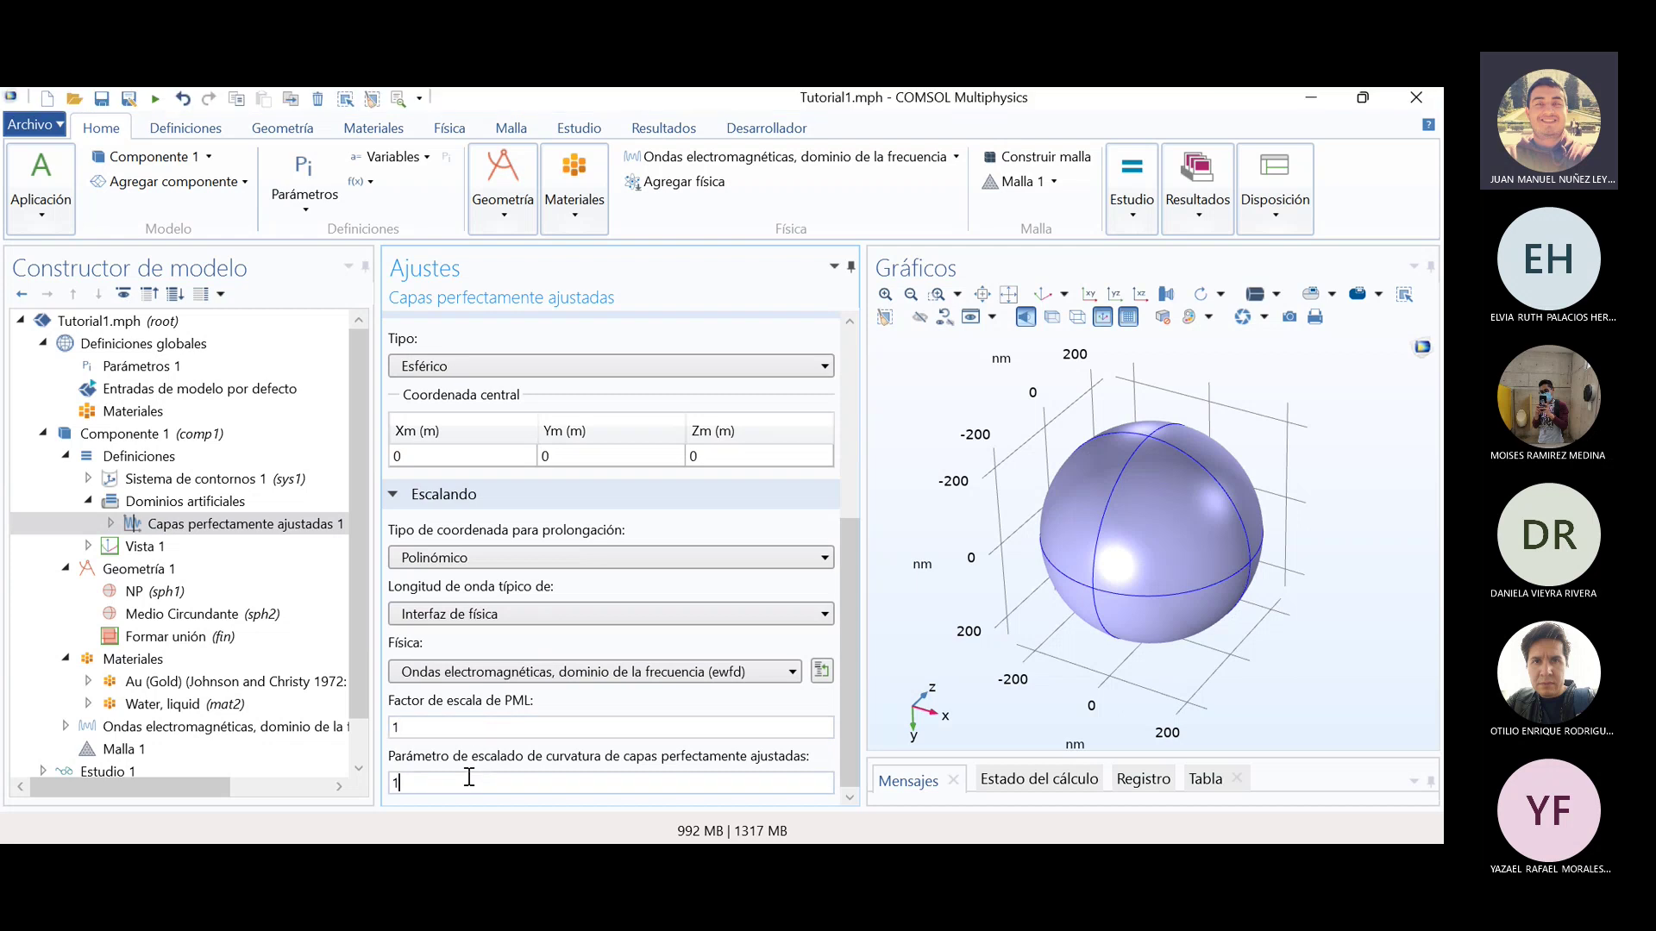
mouse_move(846, 752)
left_mouse_down()
mouse_move(850, 720)
mouse_move(850, 769)
left_mouse_up()
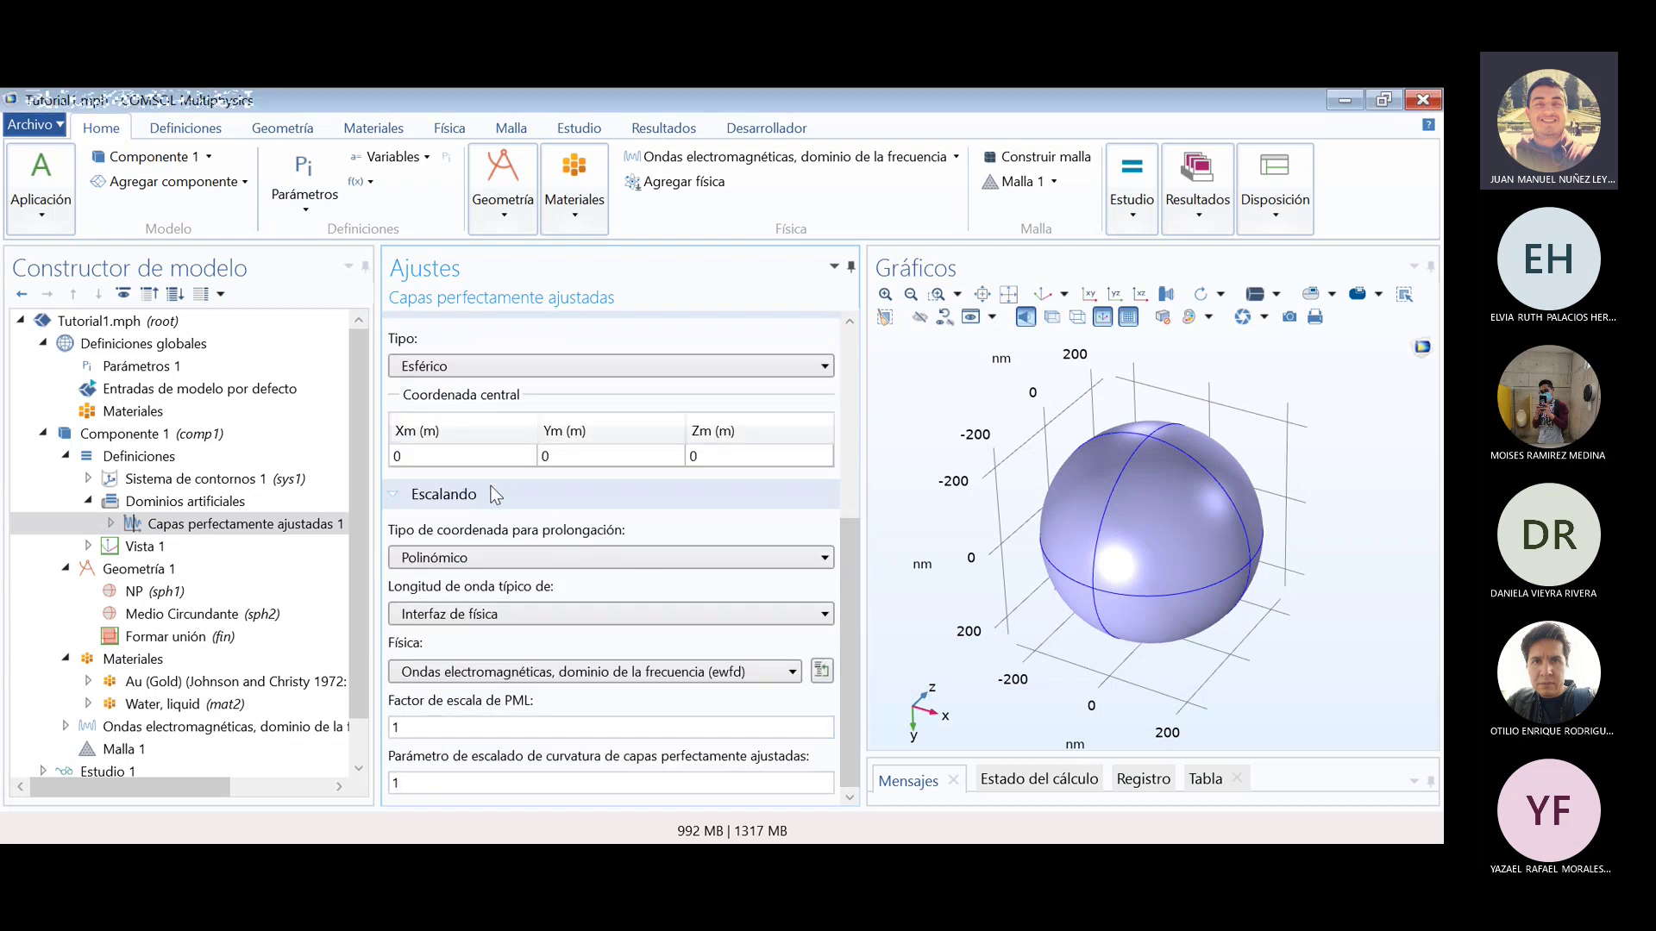
scroll(494, 493, "up", 3)
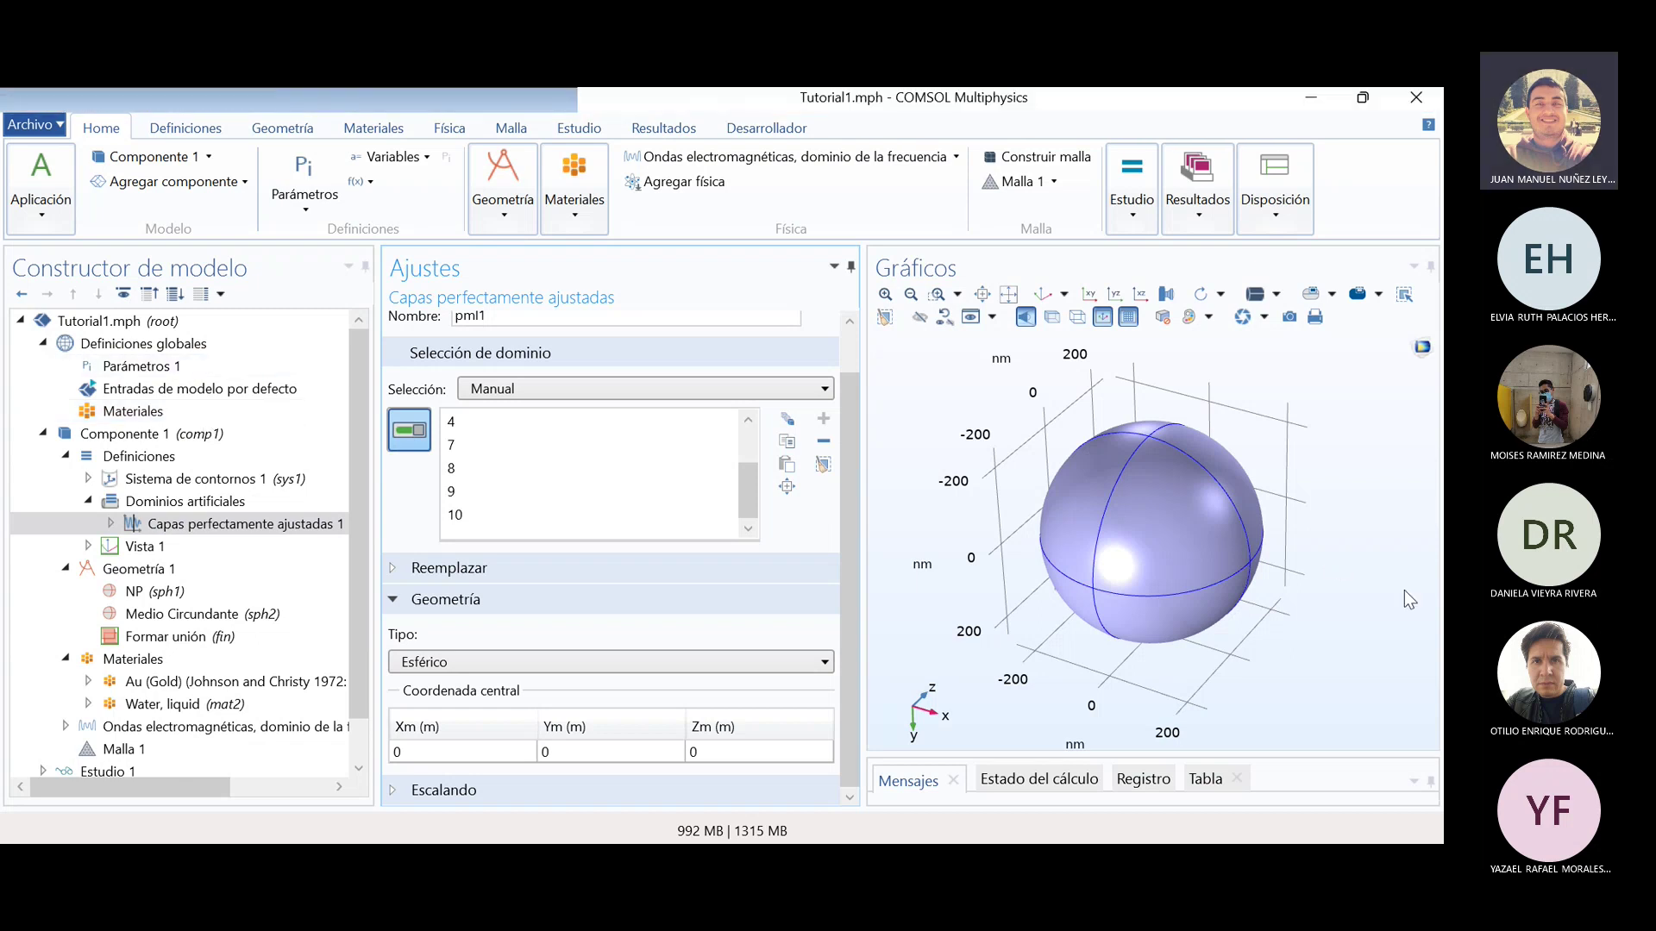
- Check the settings of Geometría 1, the material overview and the perfectly matched layer once more
left_click(211, 528)
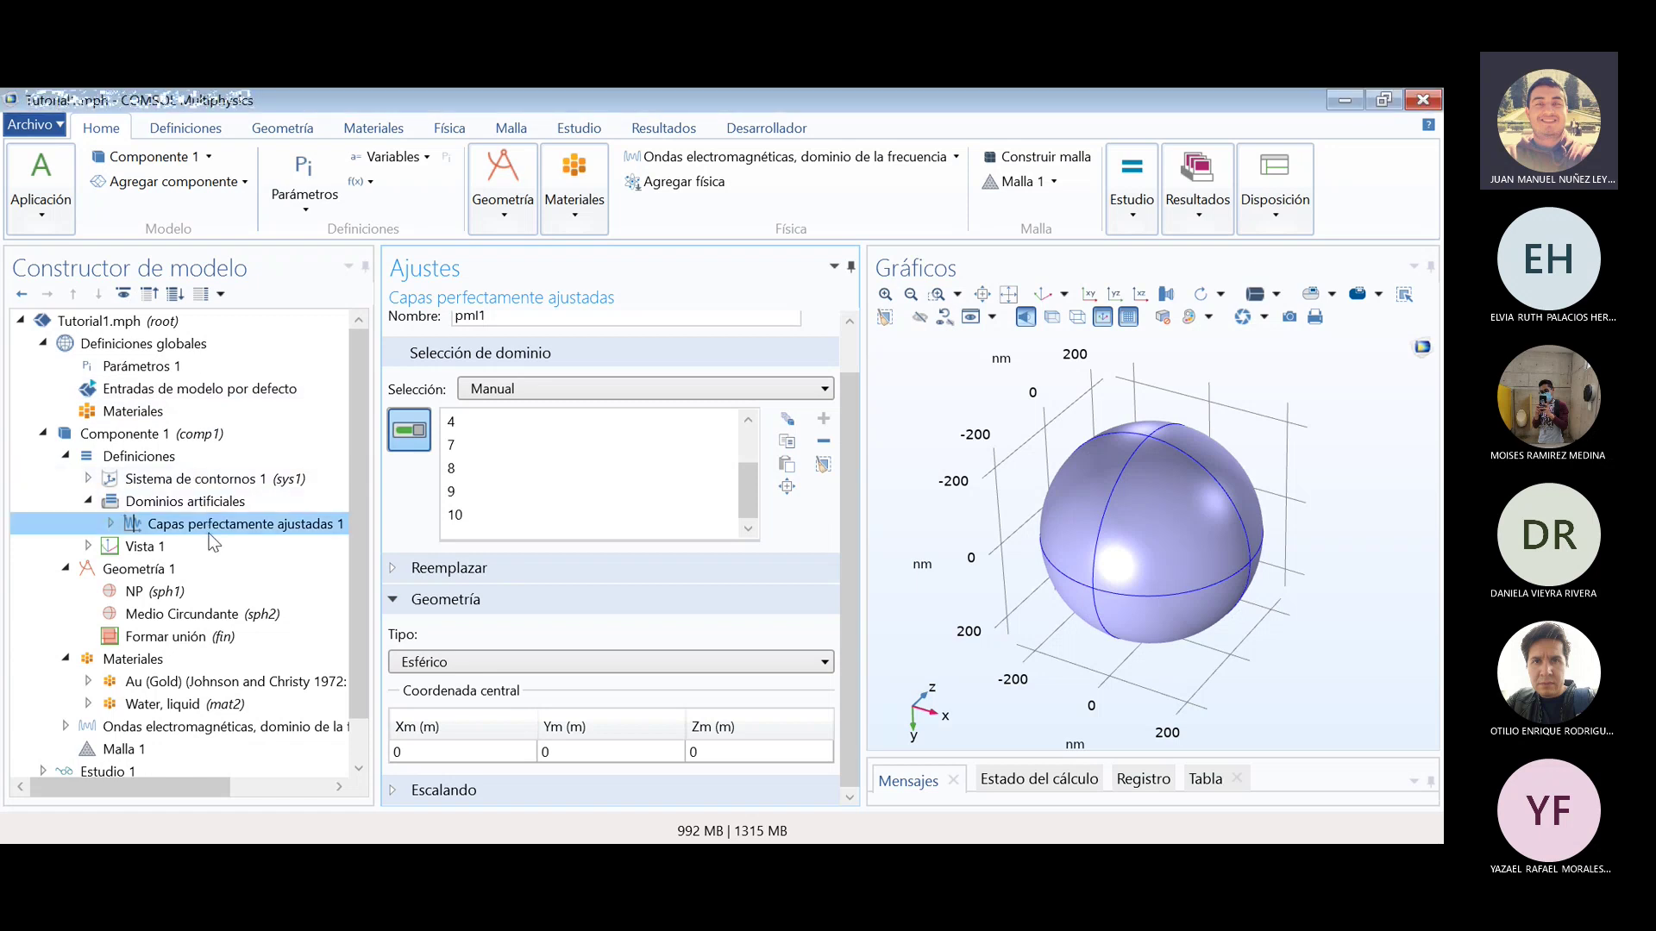
left_click(159, 571)
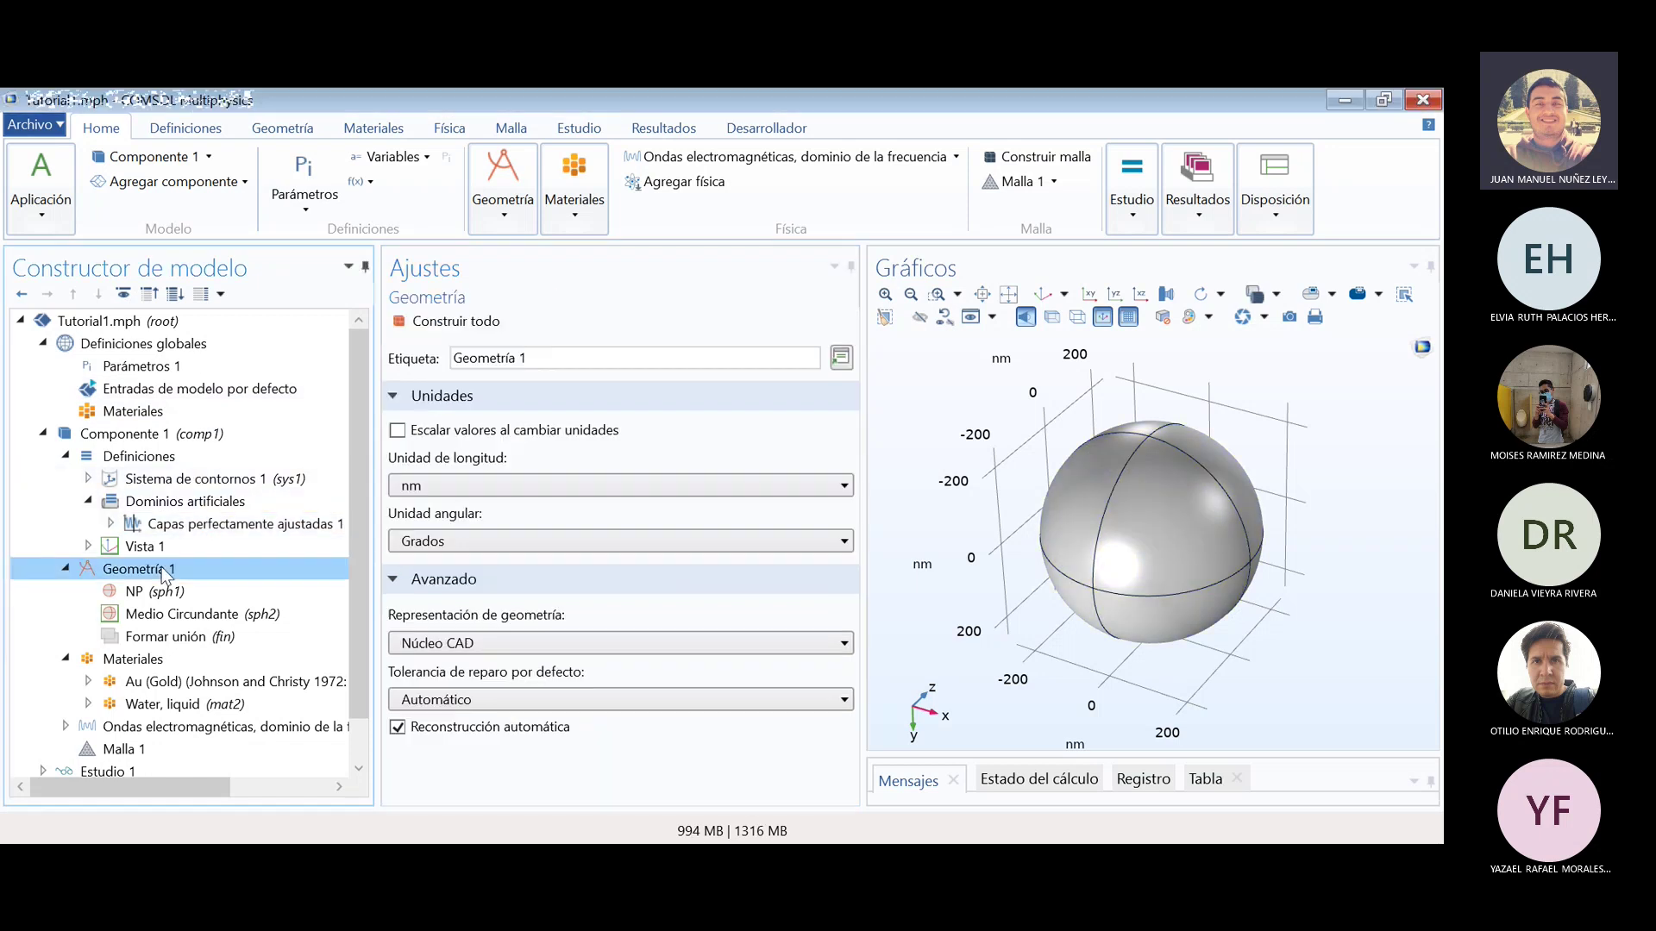
left_click(155, 667)
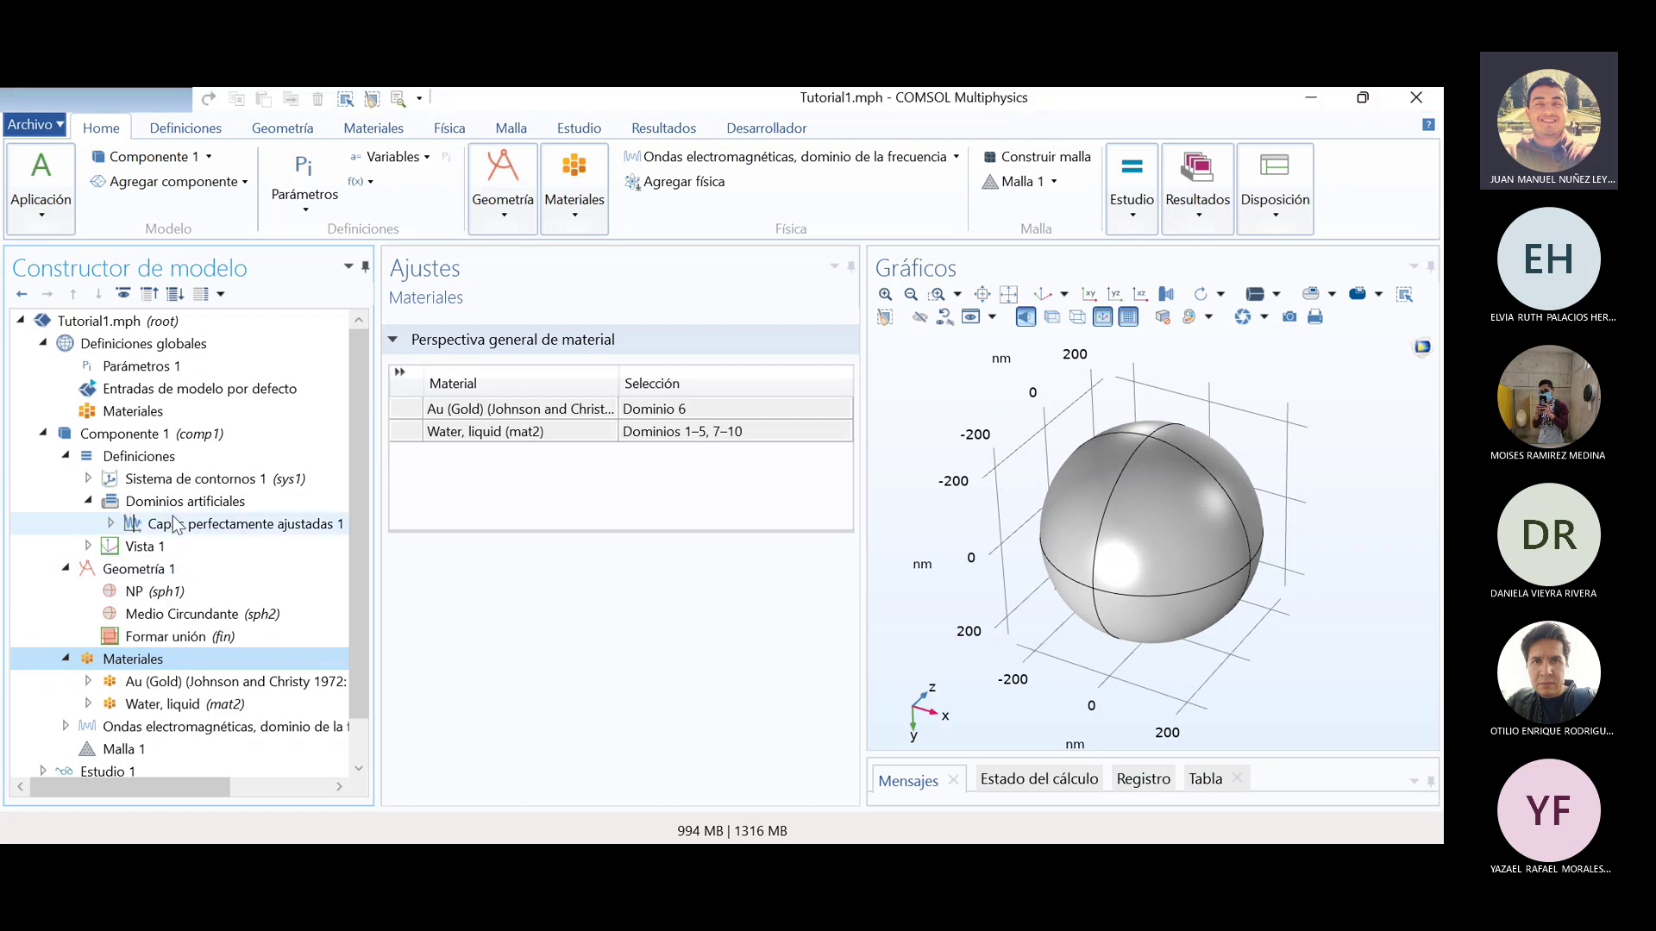
left_click(175, 523)
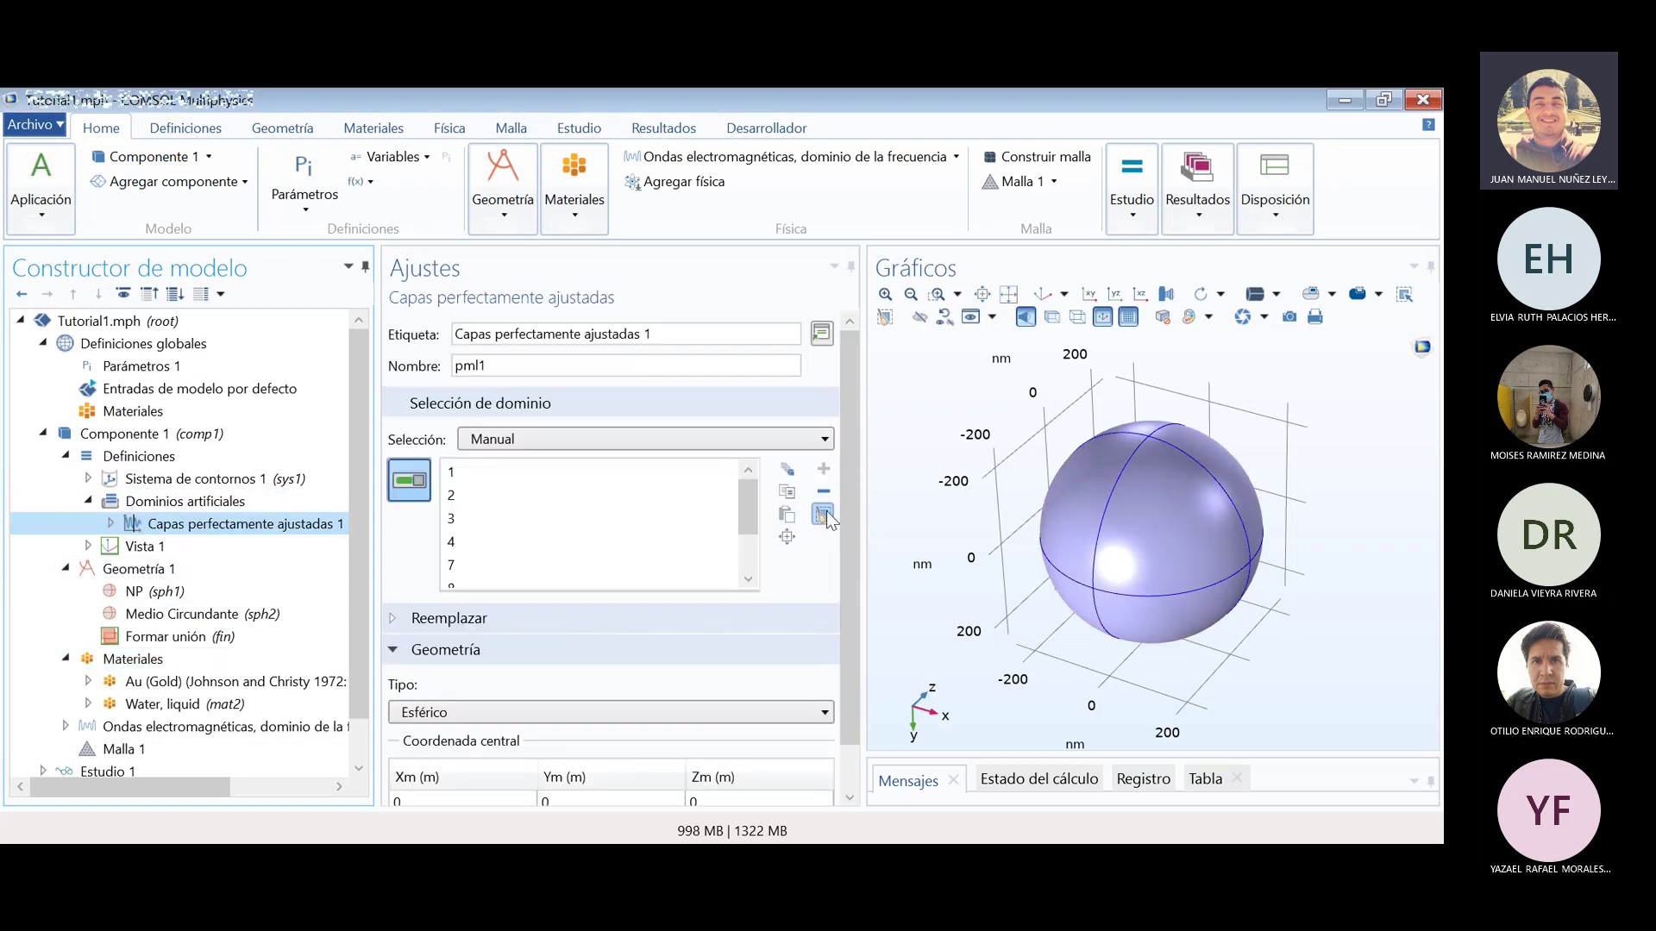
left_click_drag(850, 447, 851, 547)
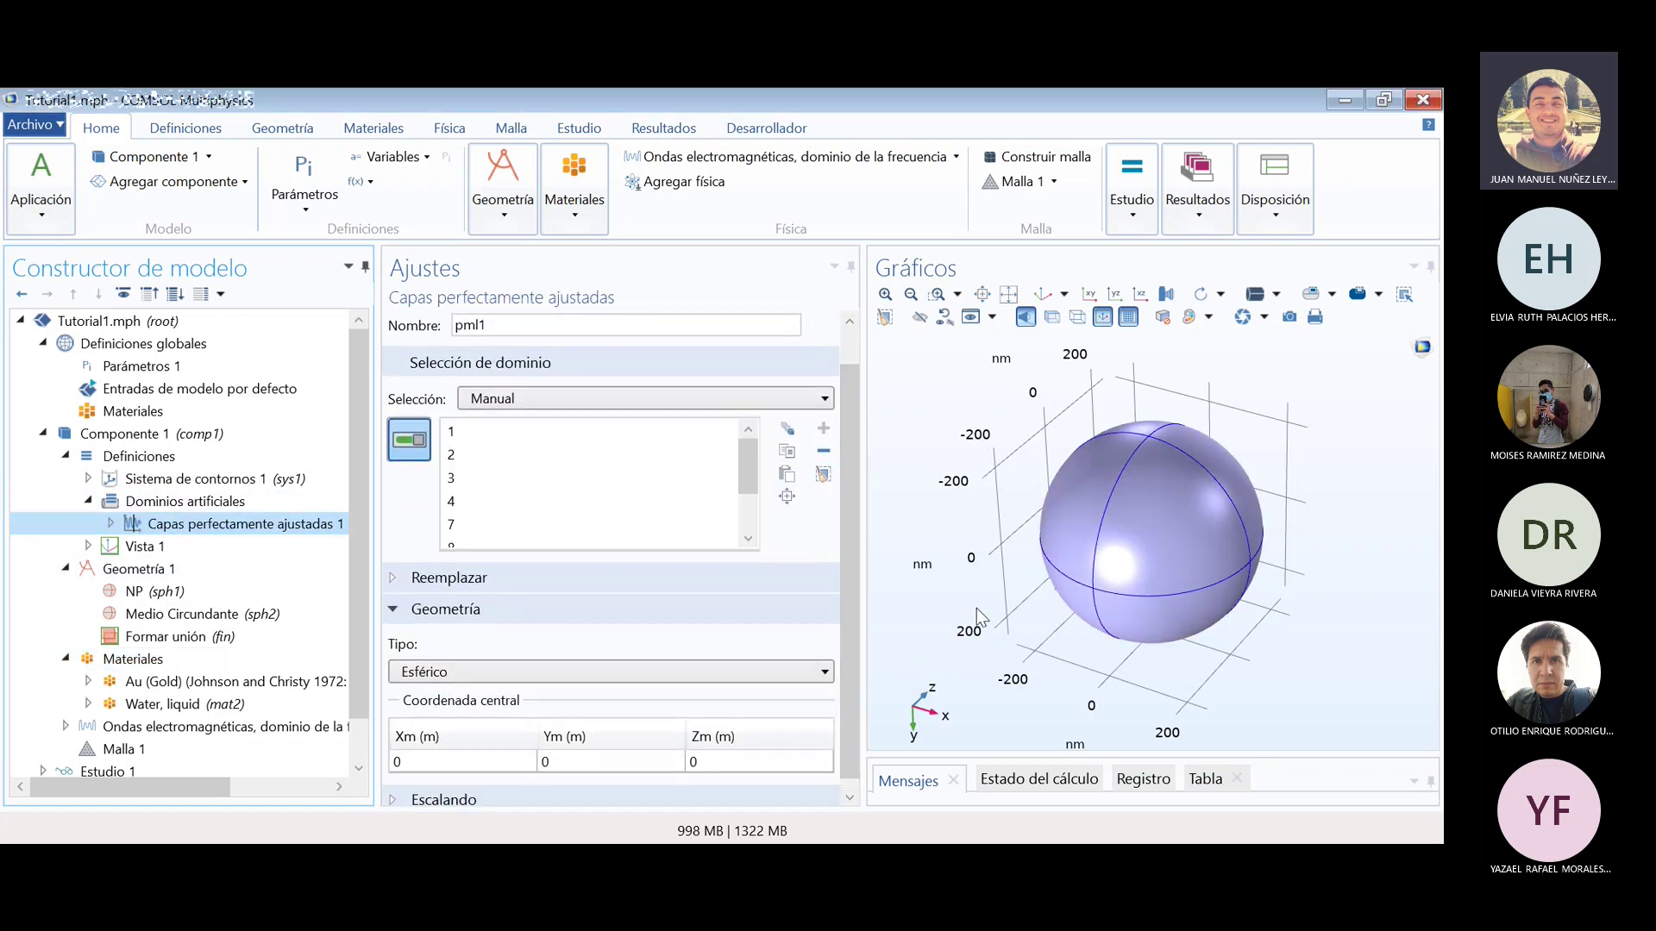
- Collapse the Dominios artificiales node and widen the model tree so that long node names can be read
left_click(88, 501)
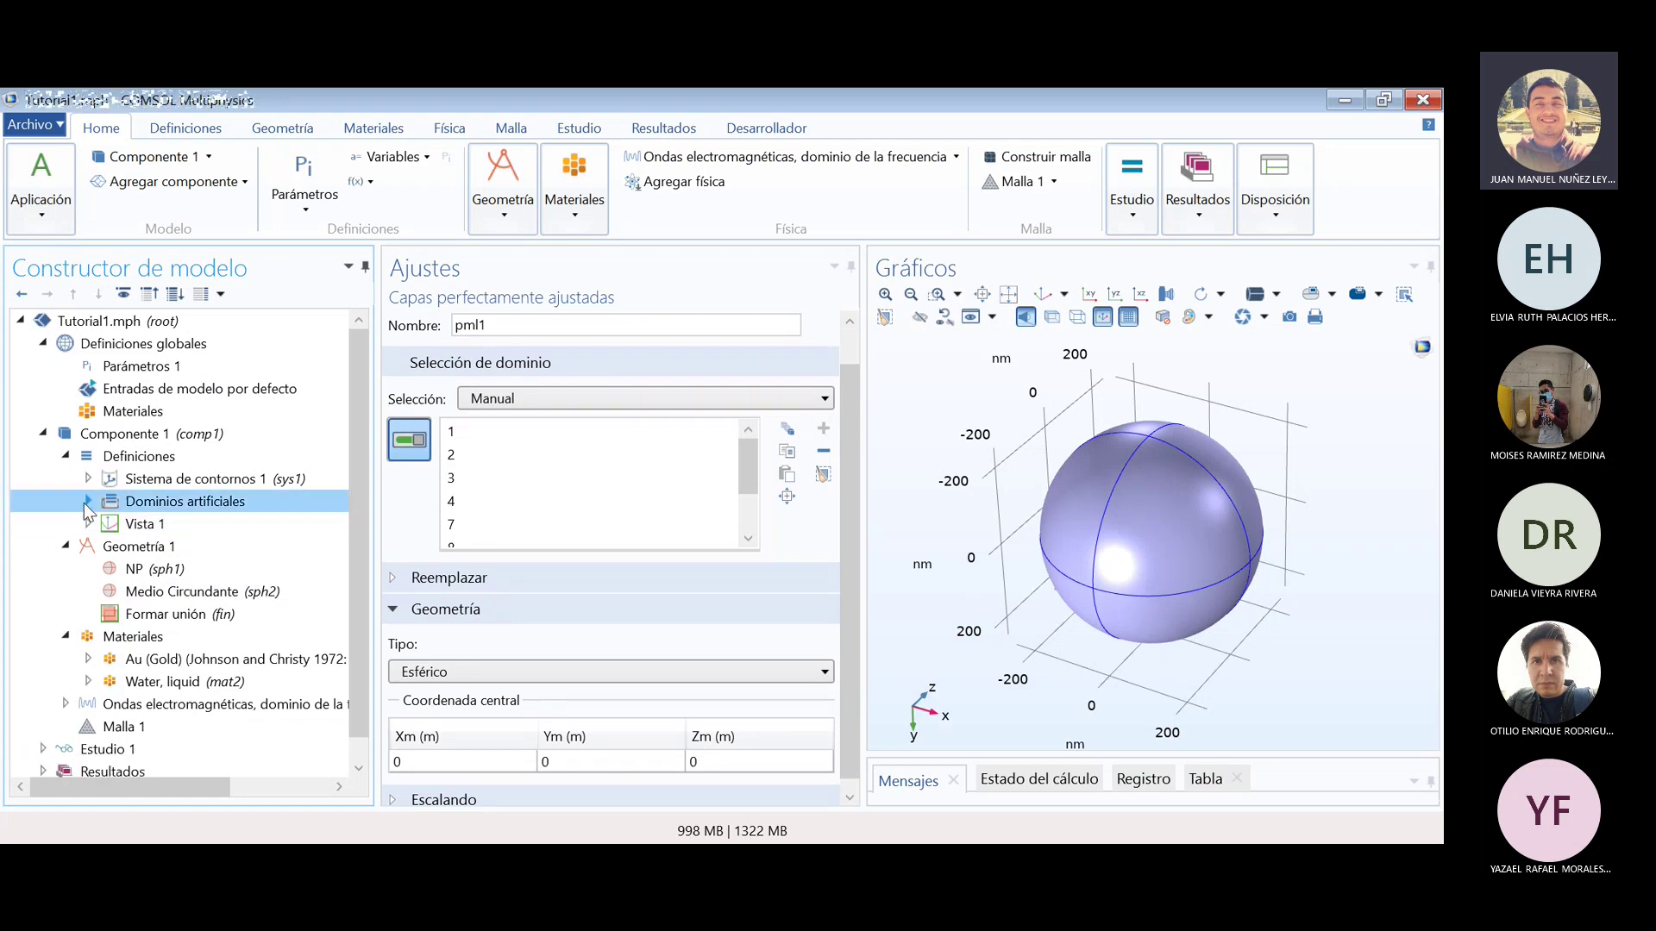
left_click(88, 501)
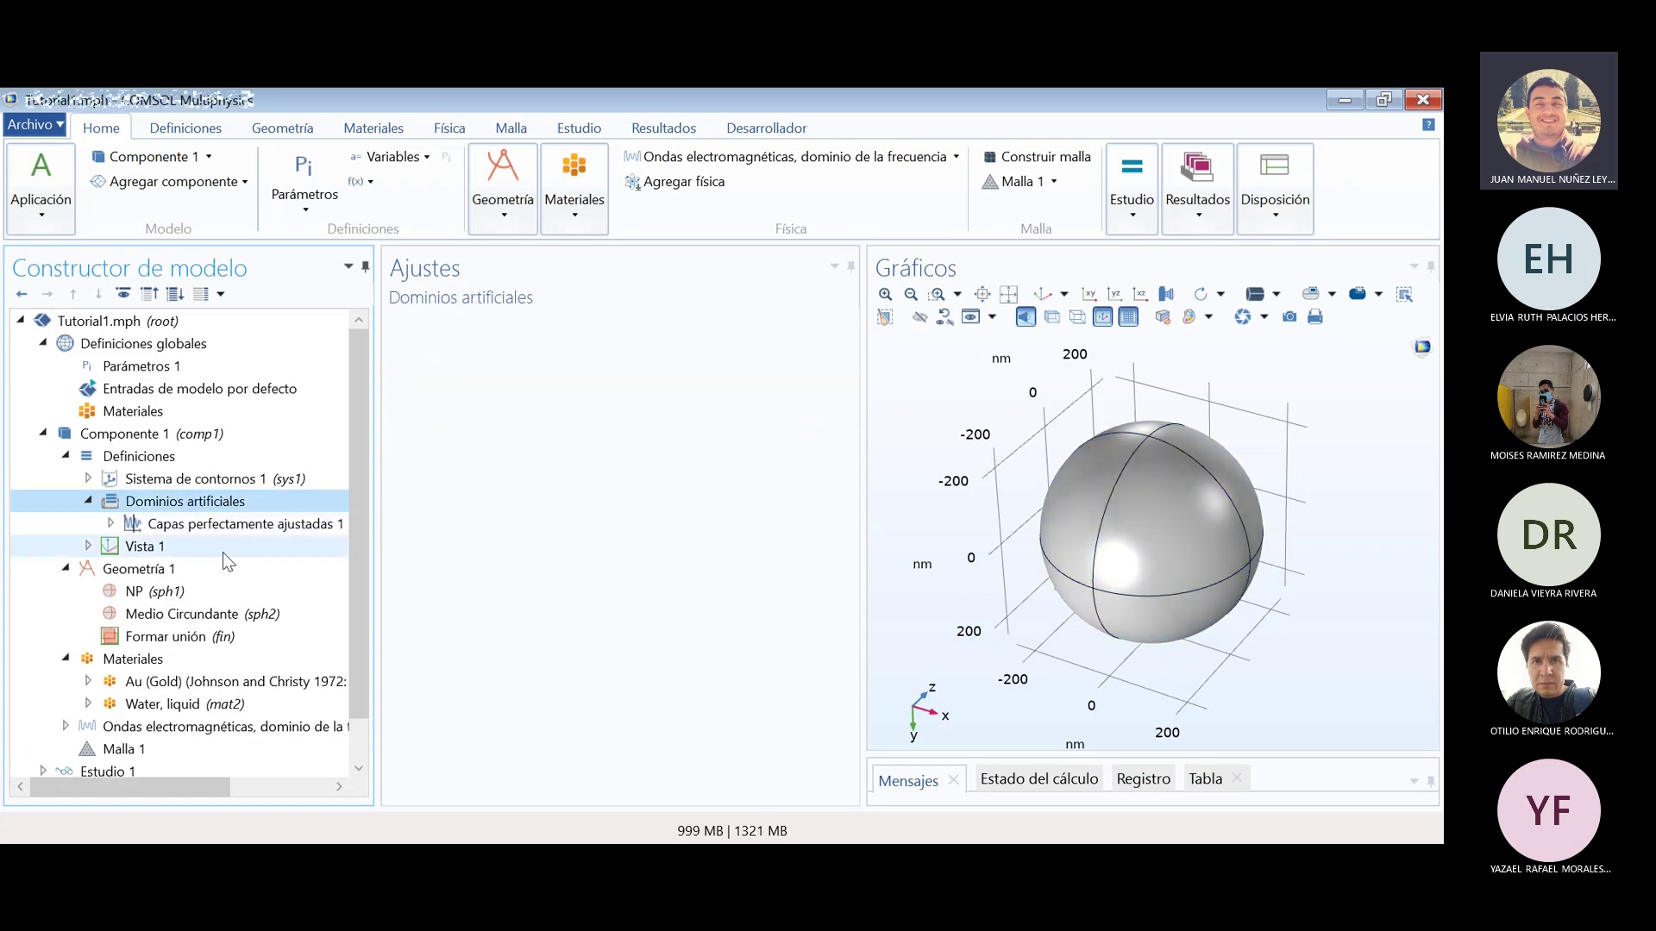
left_click(89, 502)
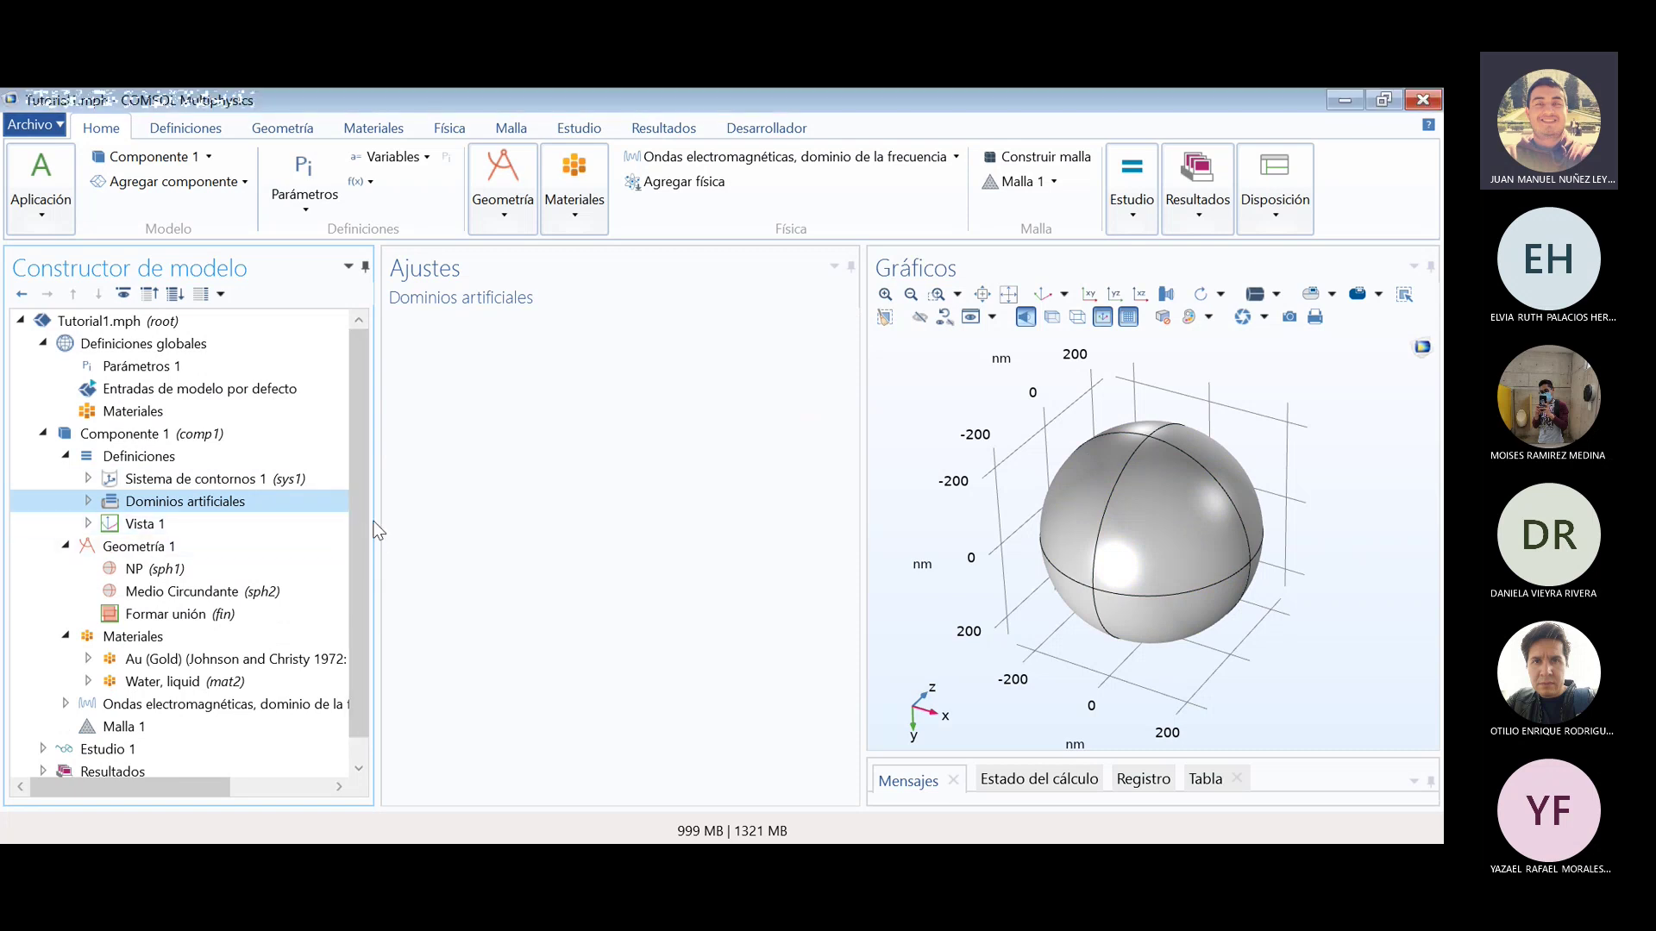
left_click_drag(379, 516, 443, 519)
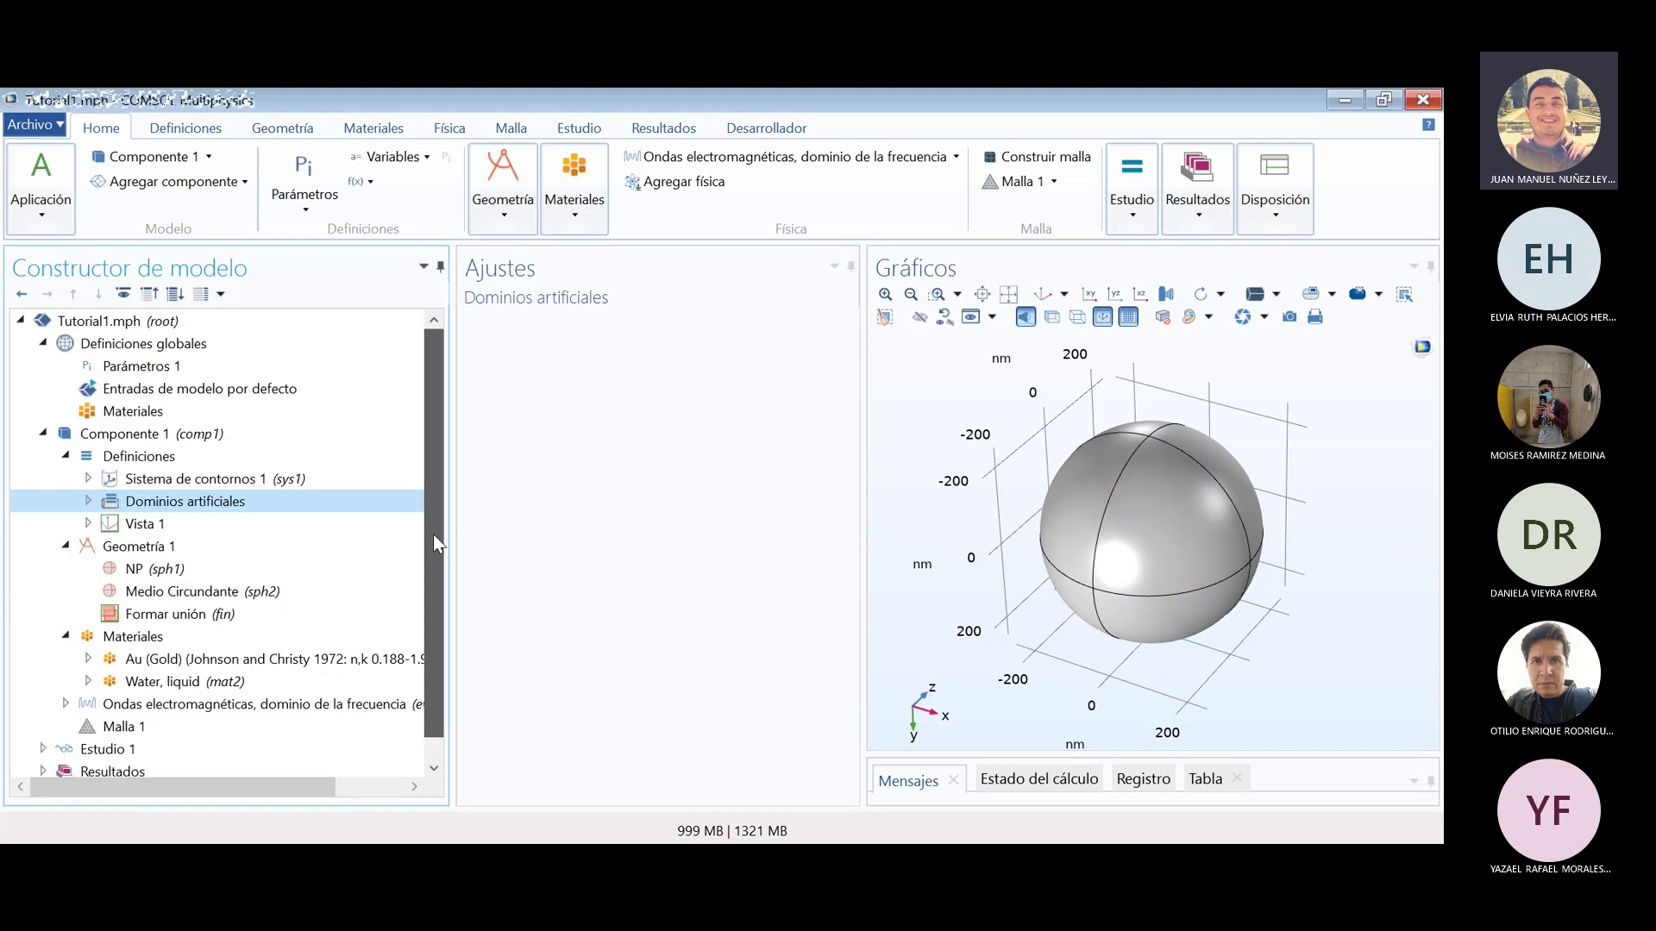
scroll(435, 512, "down", 1)
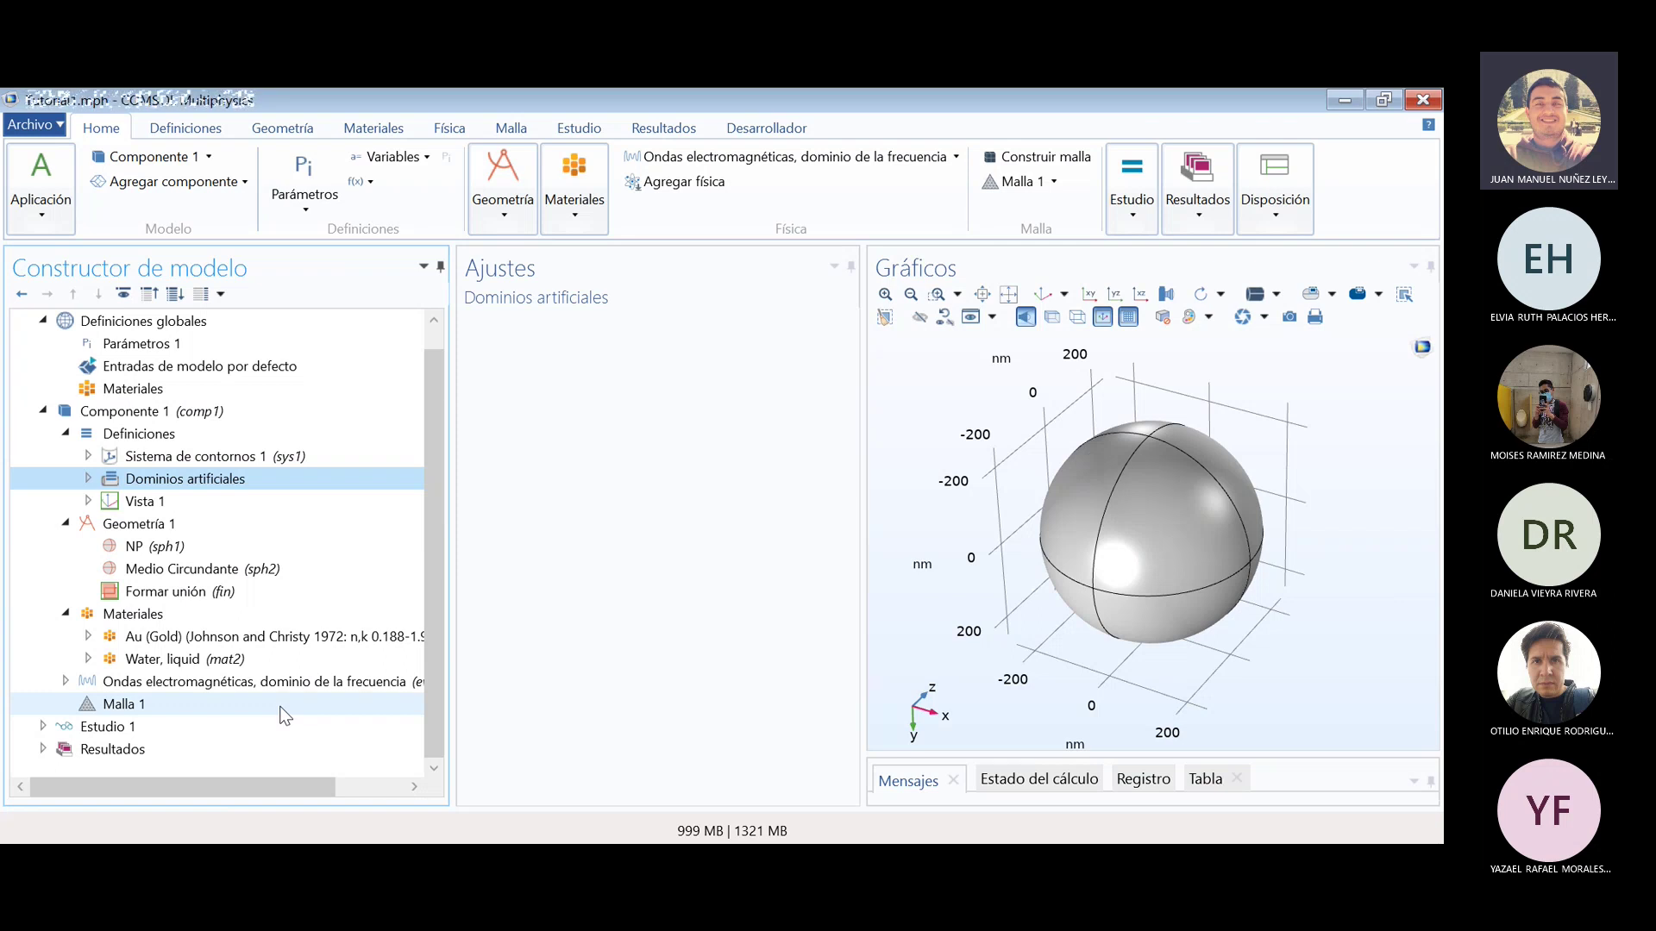
left_click_drag(266, 787, 202, 784)
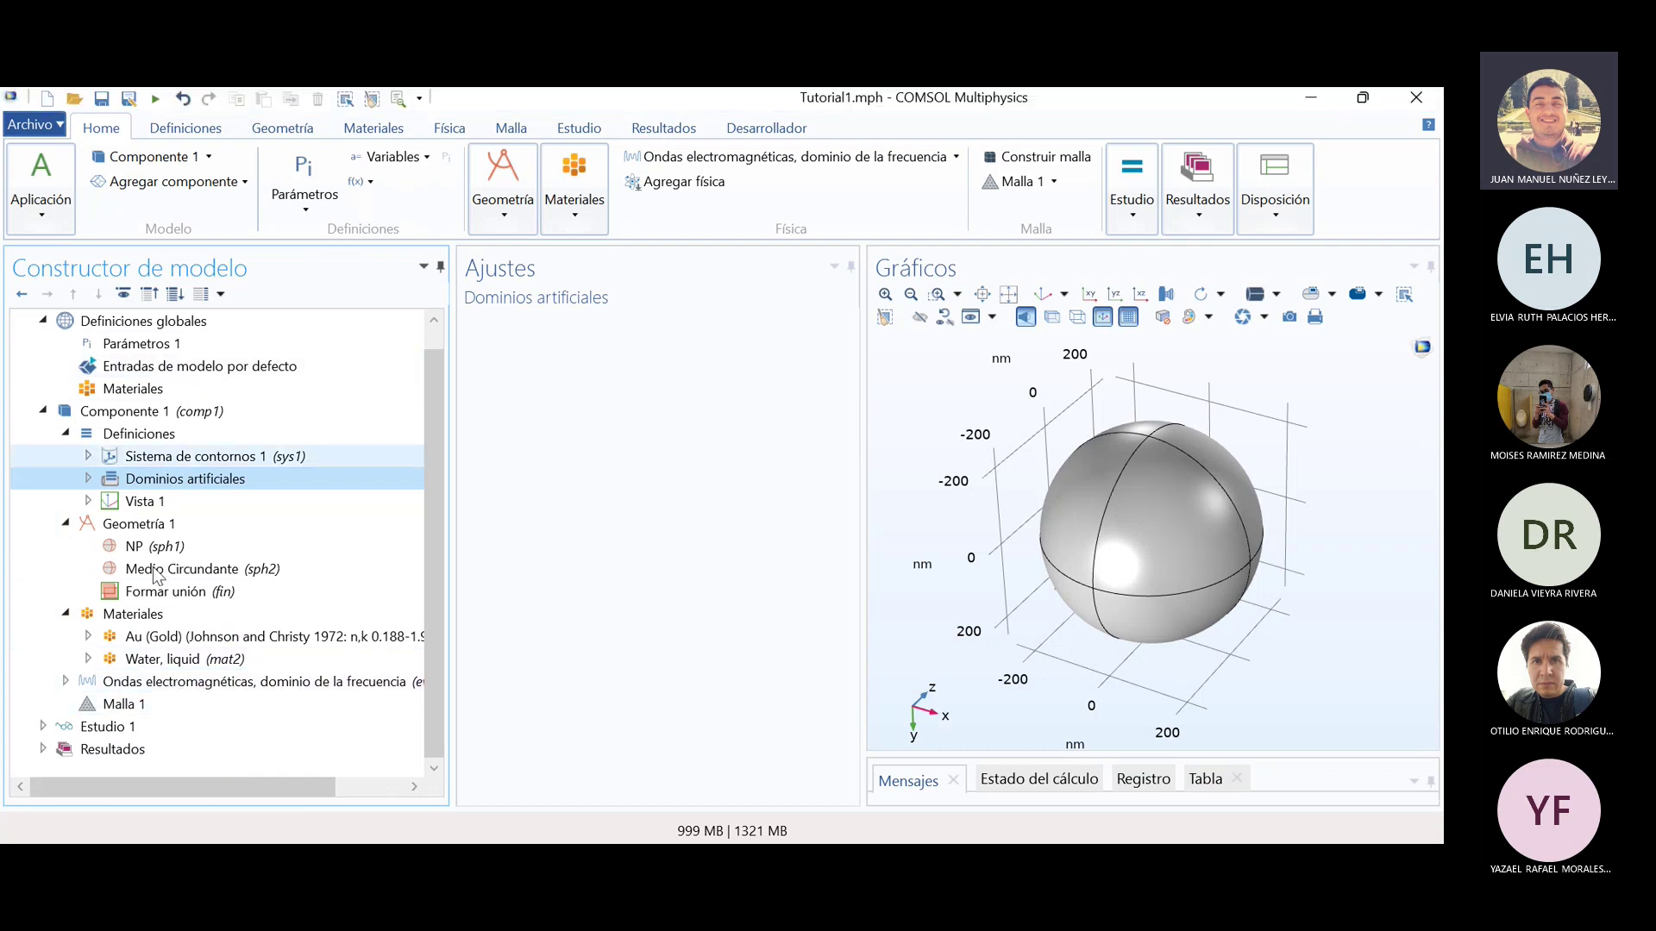
- Expand the frequency-domain electromagnetic waves physics node and open its settings, making more room for them
left_click(66, 681)
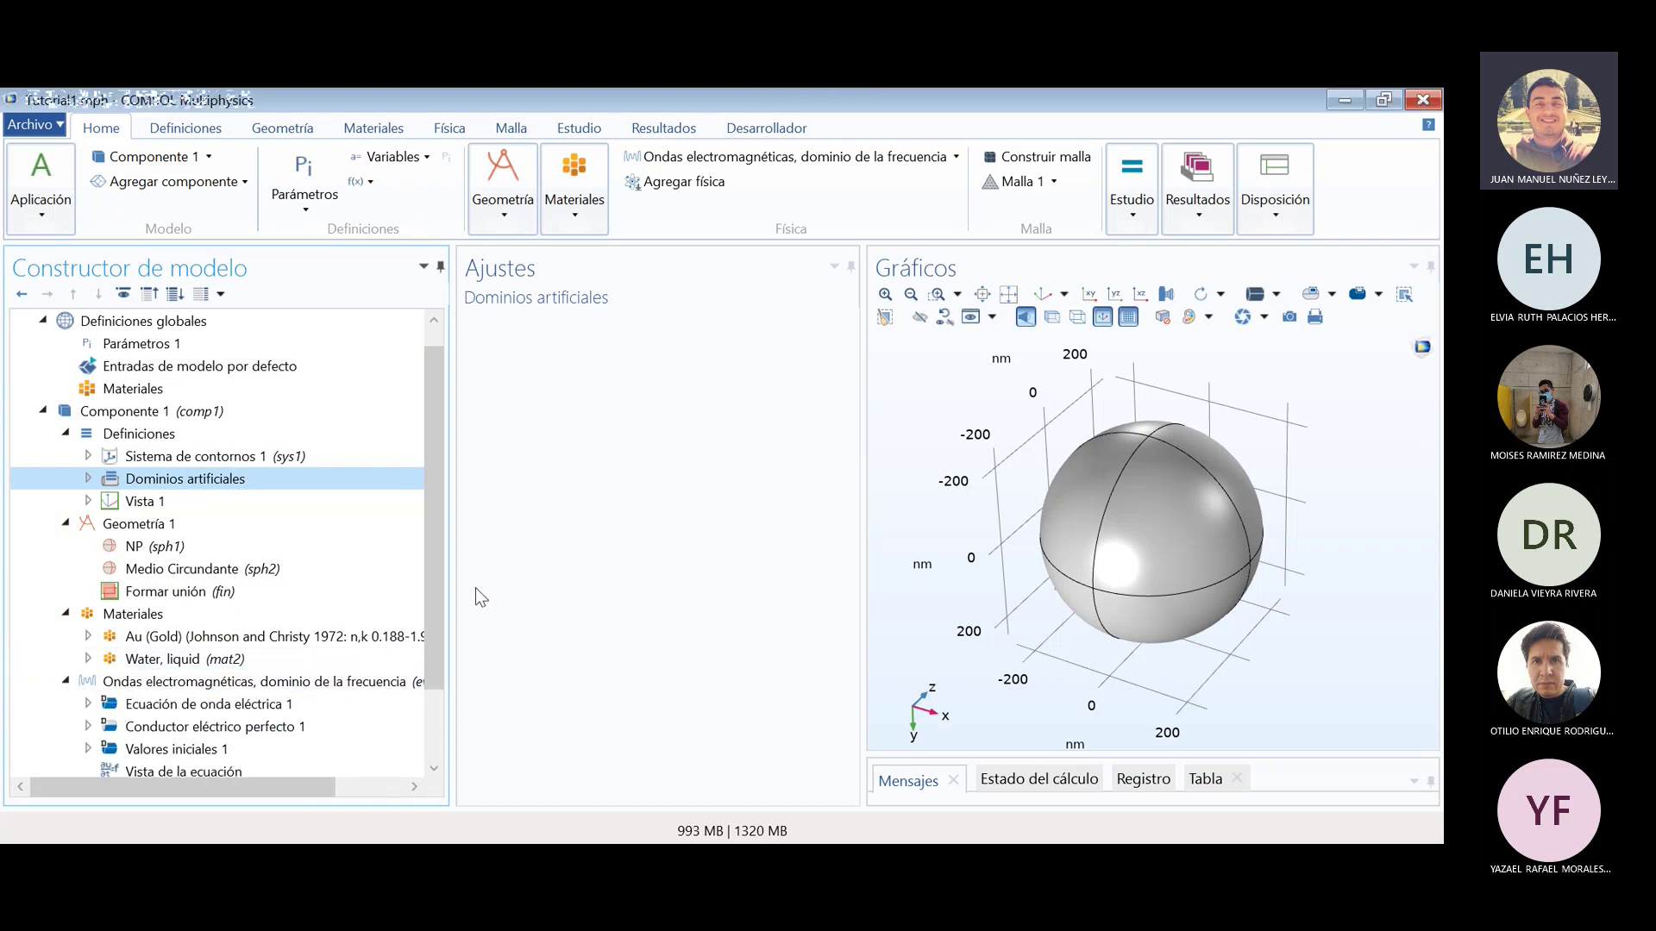
scroll(424, 635, "down", 2)
left_click_drag(274, 787, 313, 773)
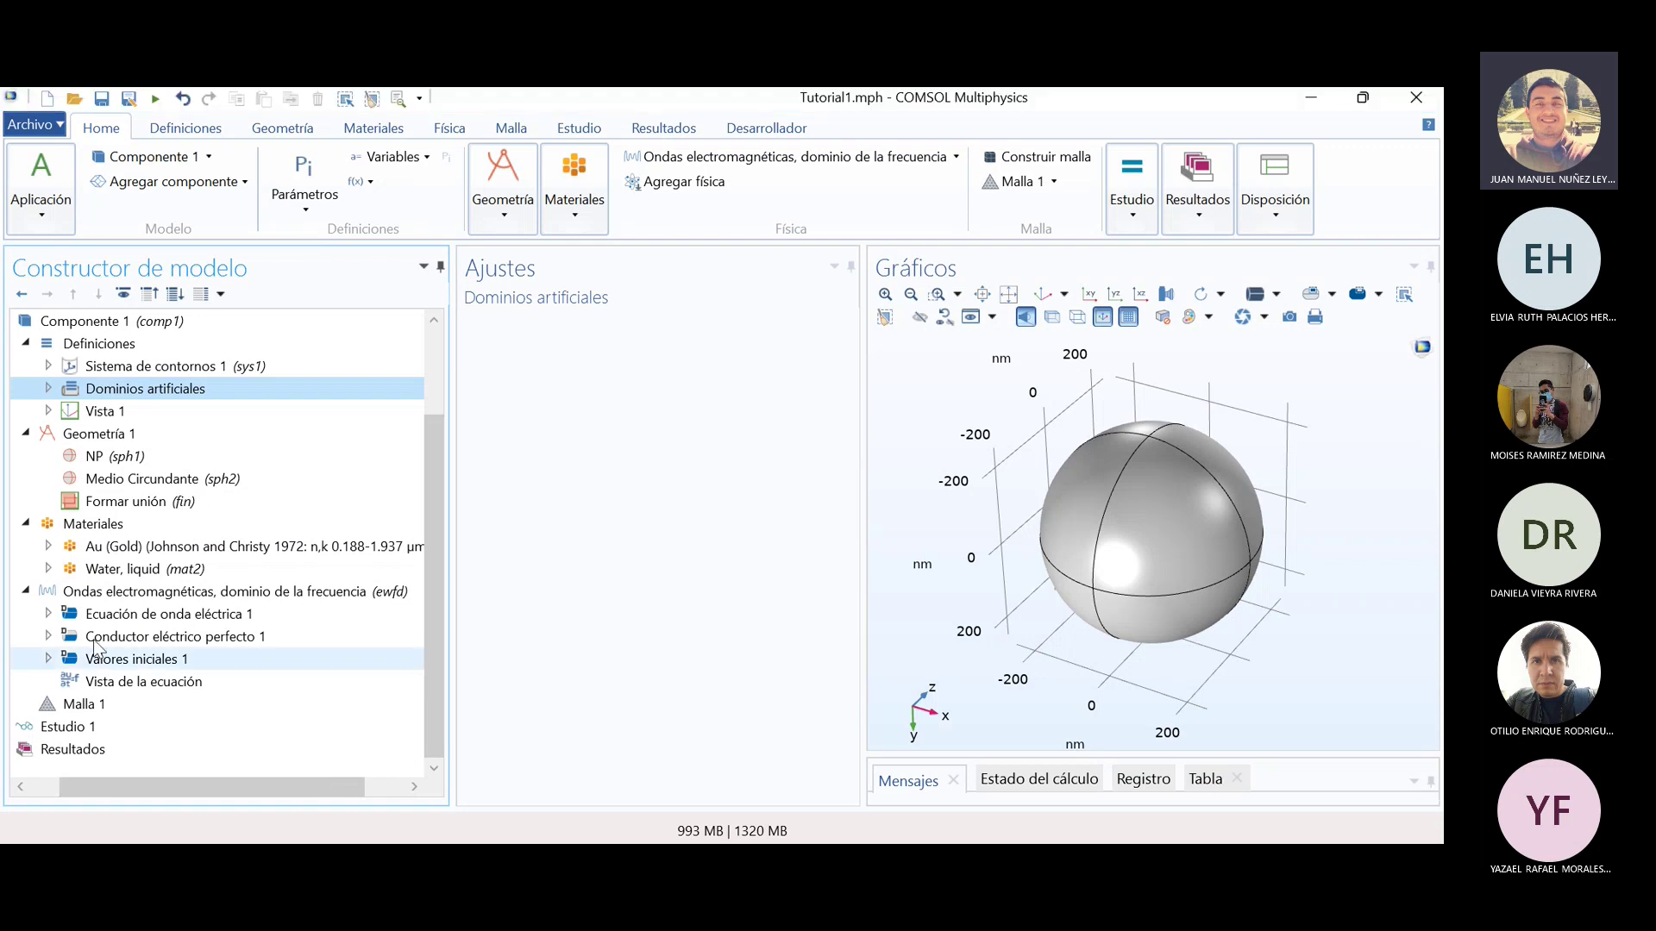
left_click(183, 595)
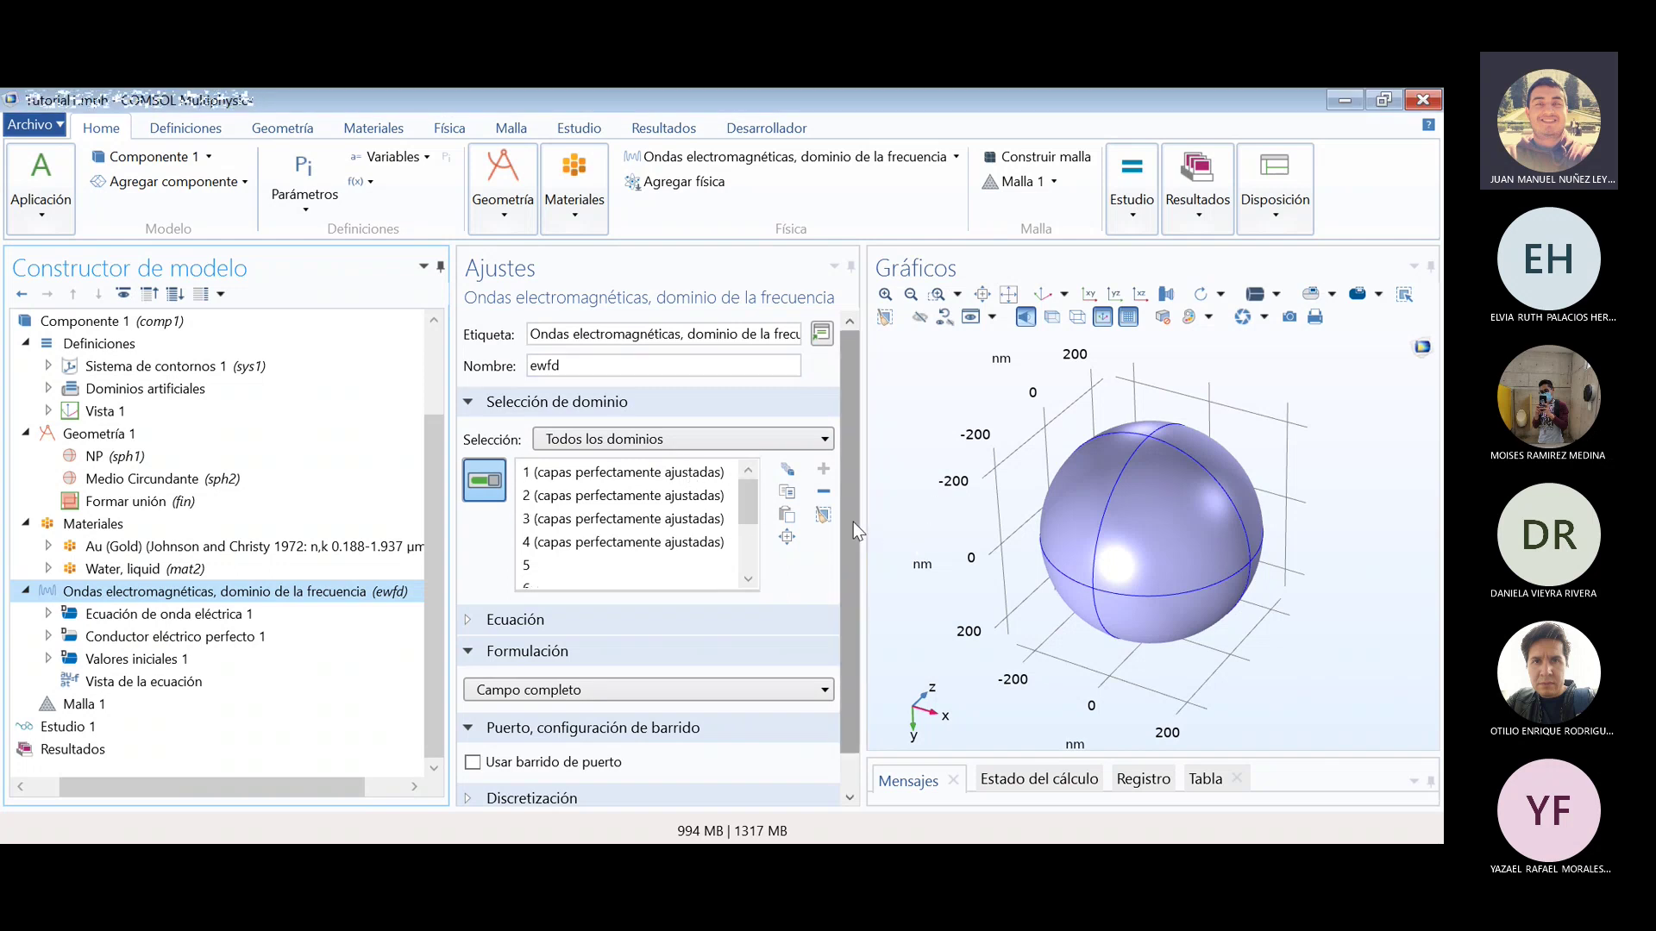
left_click_drag(865, 515, 889, 515)
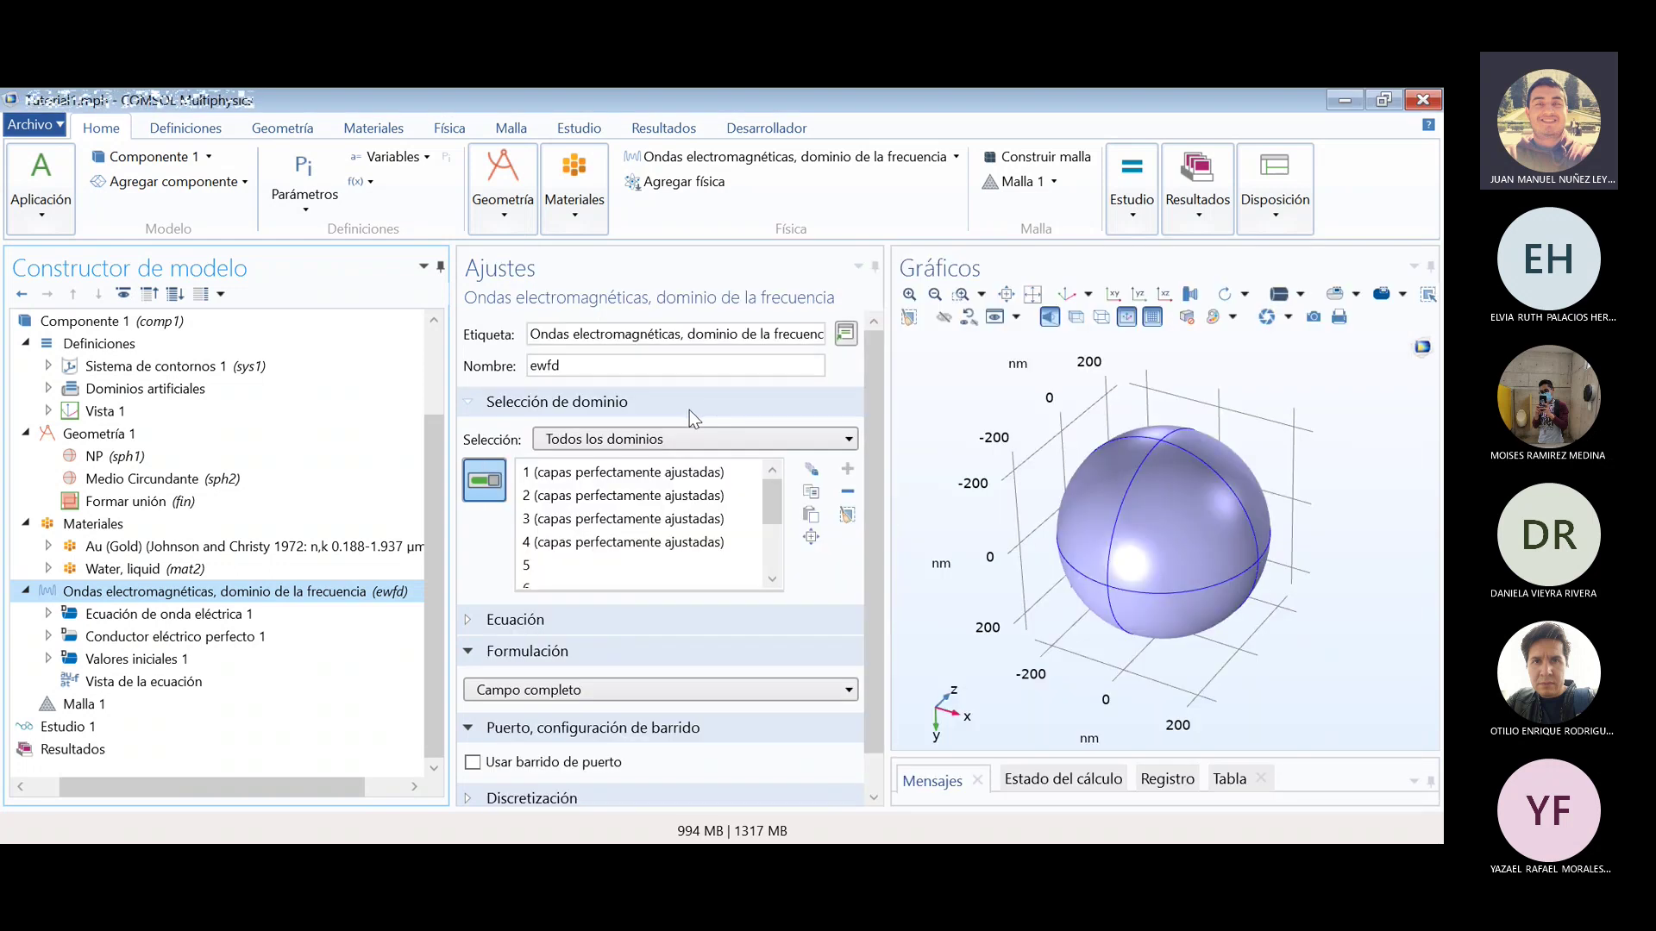
- Review the physics interface's domain list, the available formulations and the equation section
left_click_drag(767, 503, 778, 471)
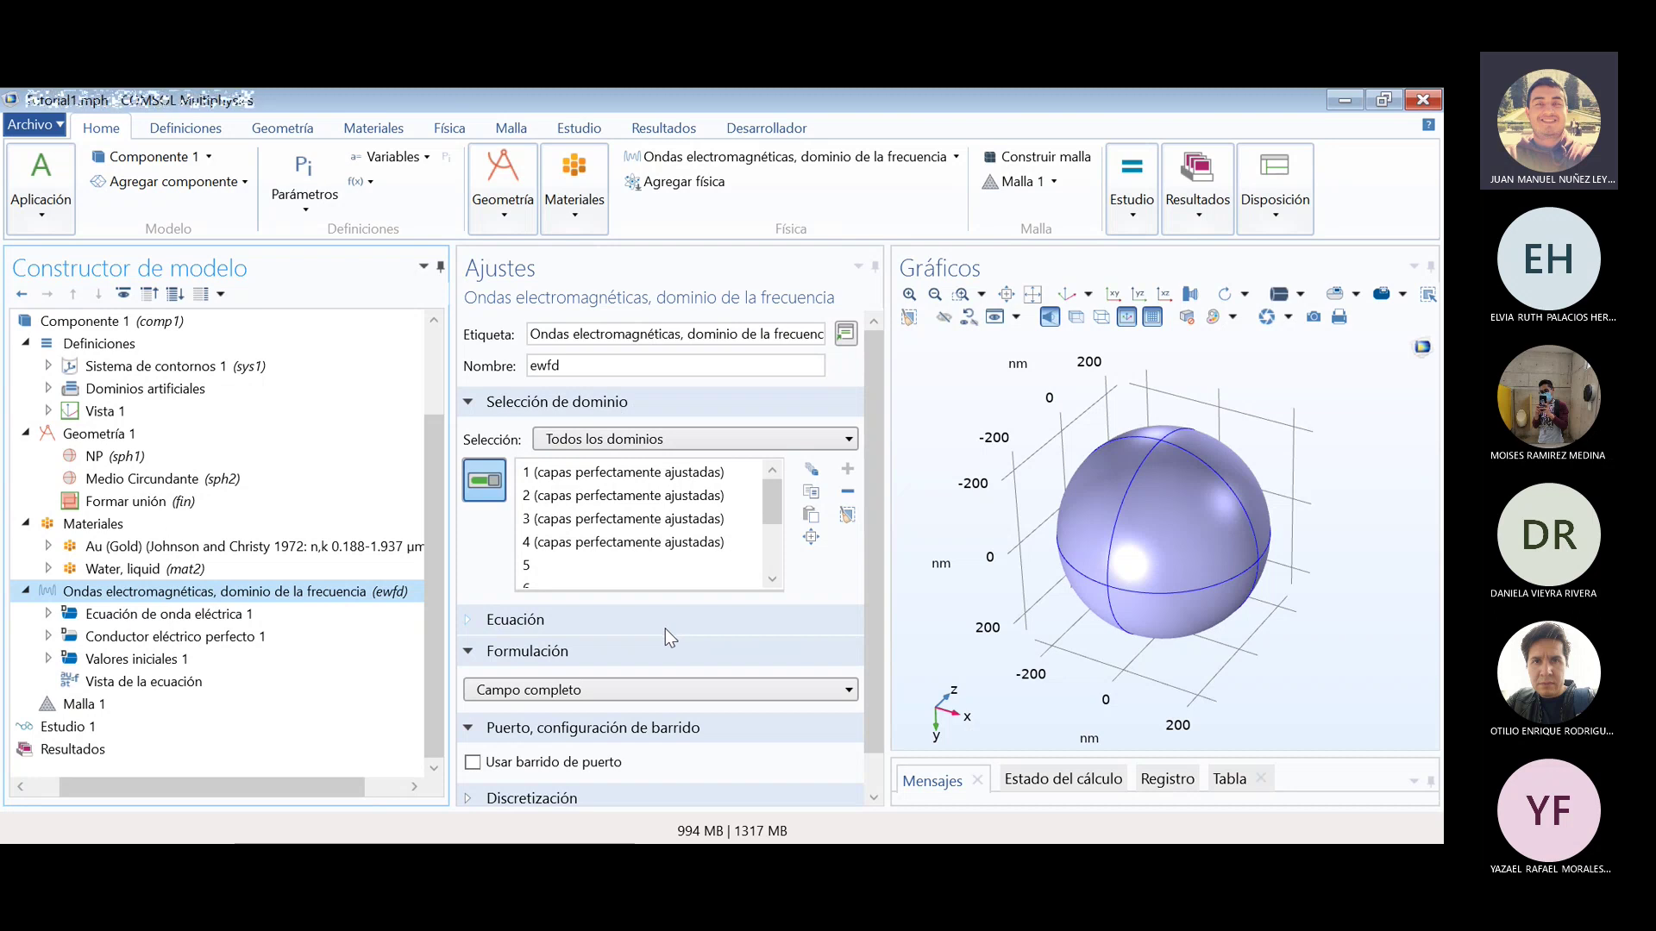
left_click(662, 681)
left_click(662, 681)
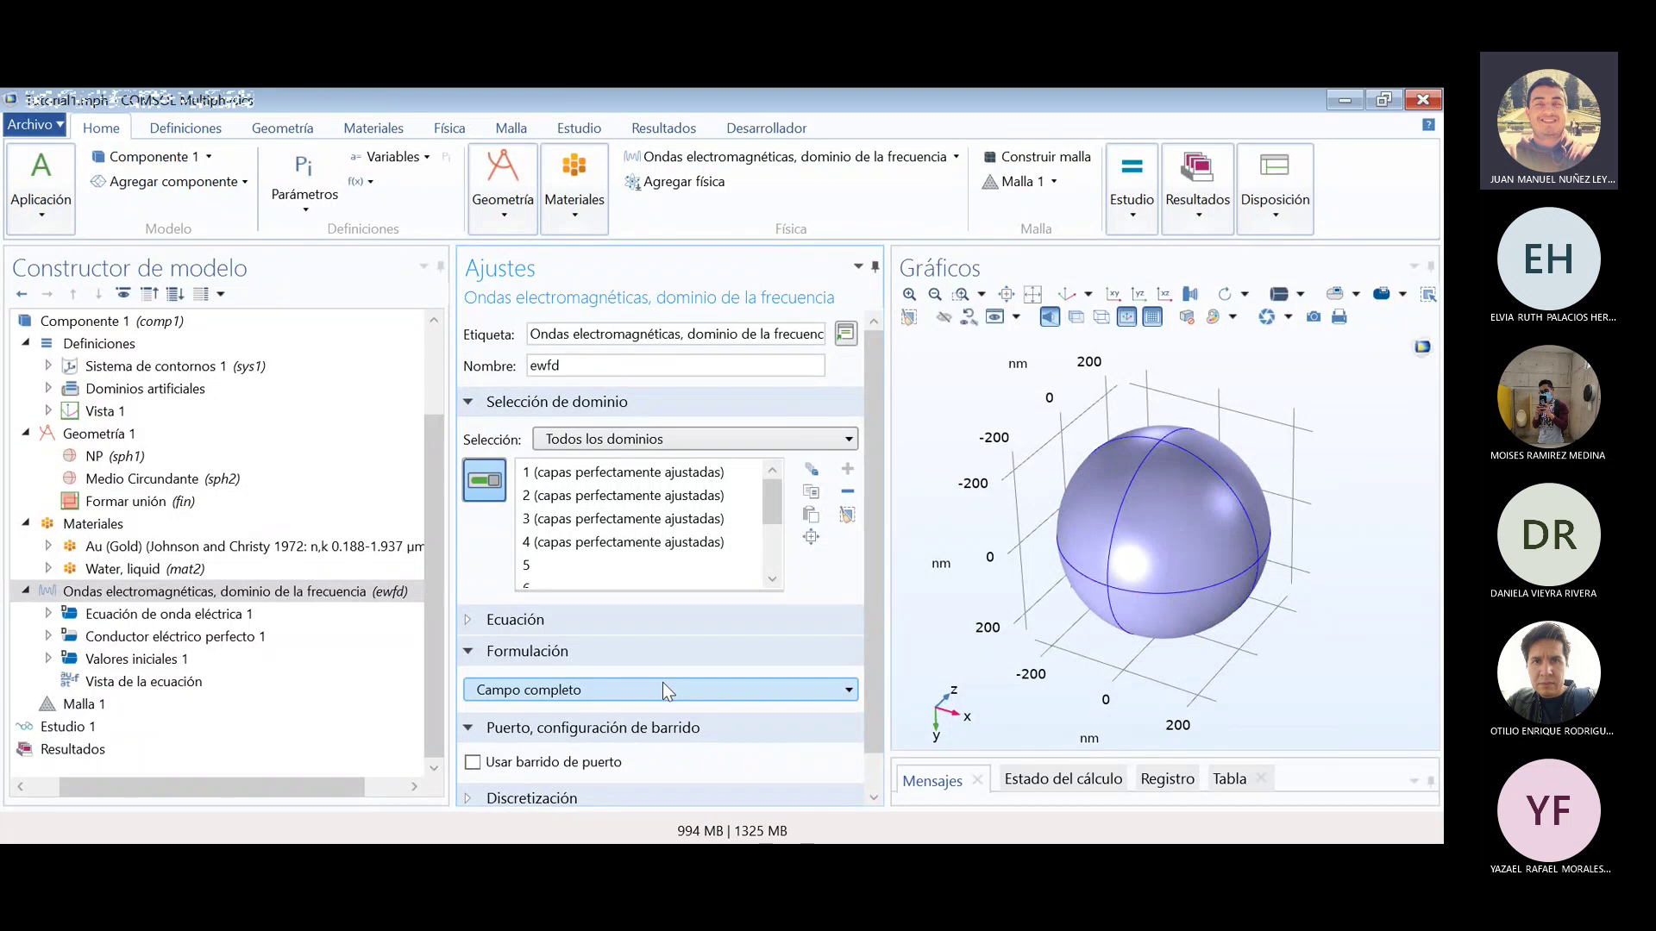
left_click(517, 620)
left_click(518, 621)
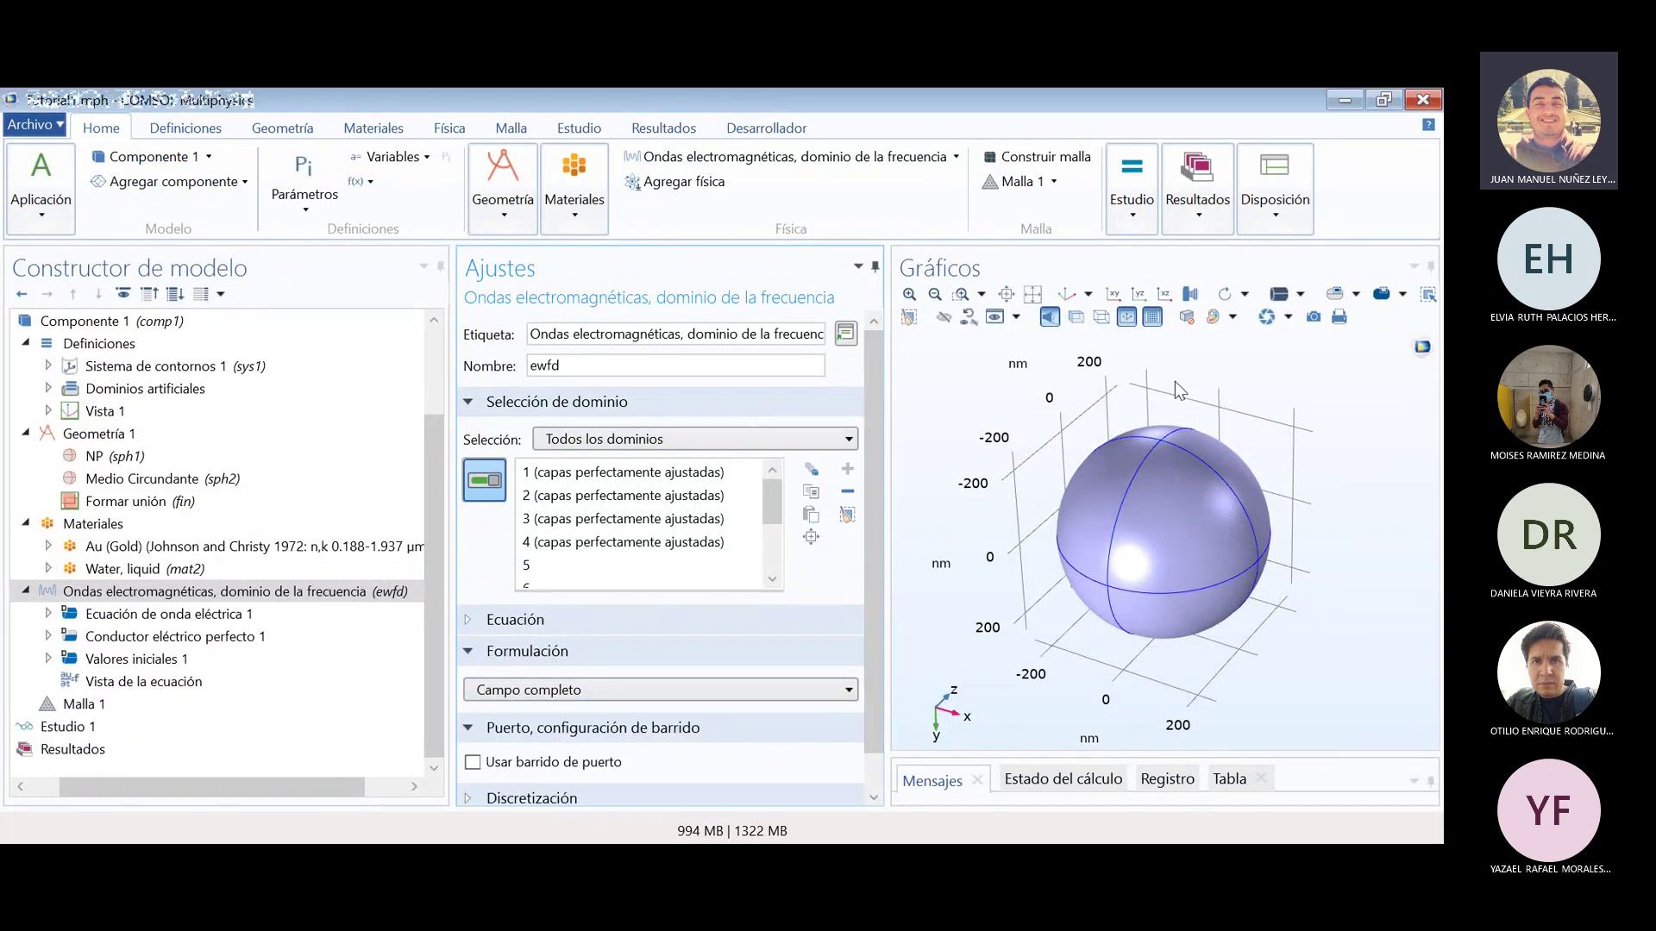
- Restore the default 3D view and set the formulation of the electromagnetic waves physics to Campo difractado
left_click(1067, 294)
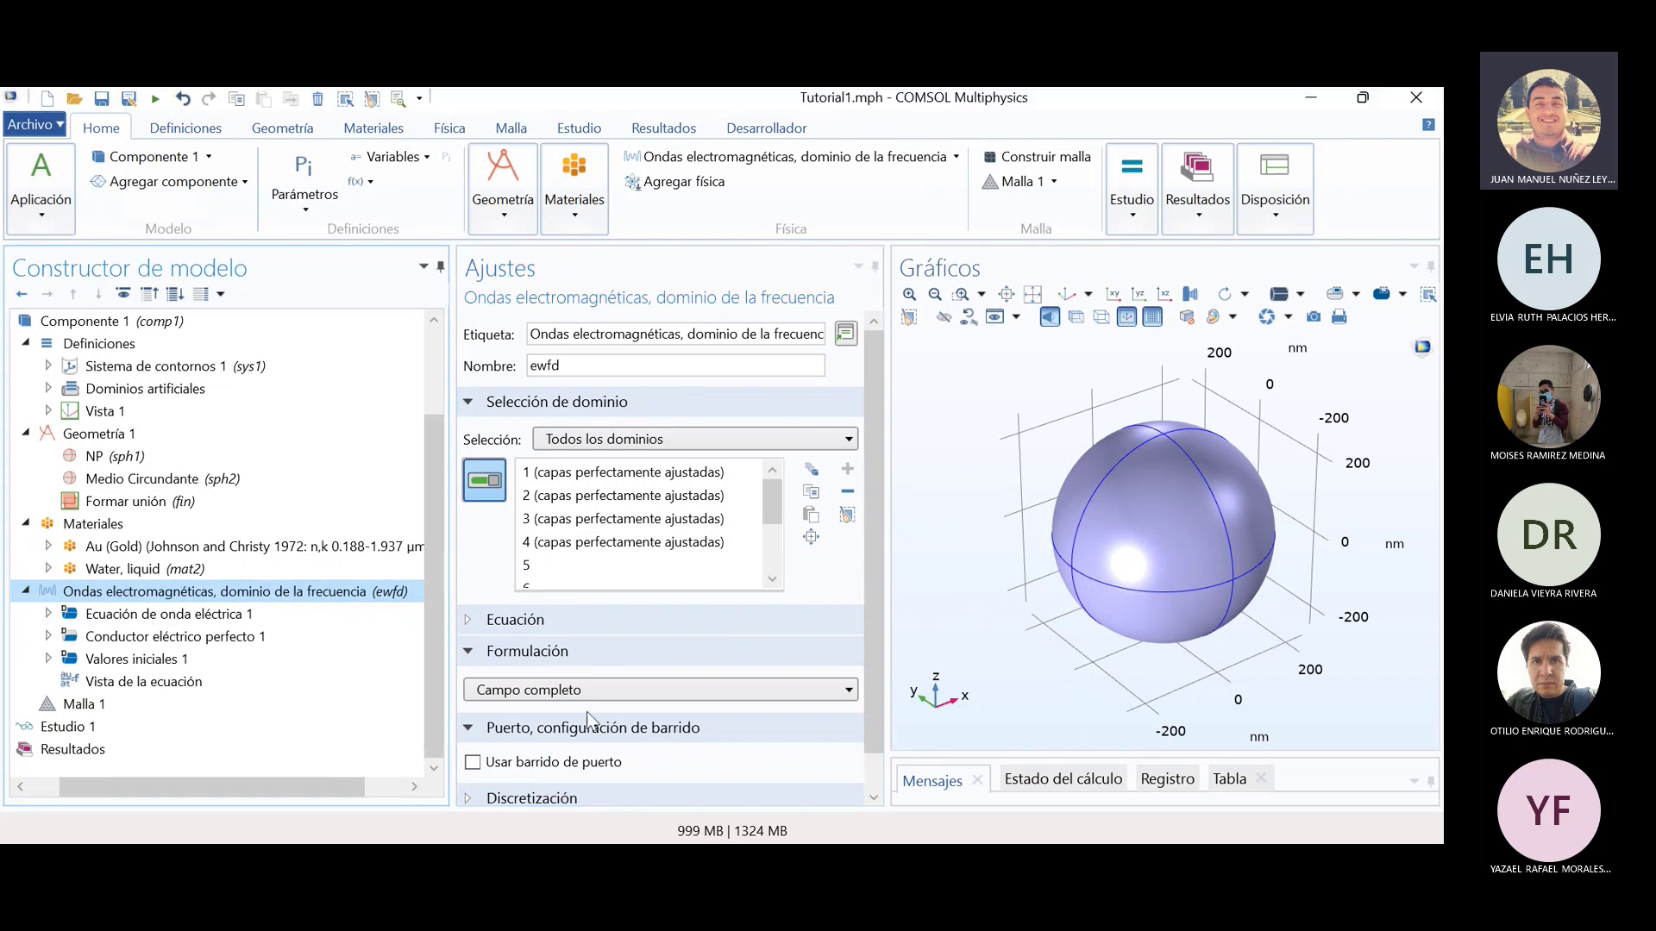
scroll(647, 517, "down", 2)
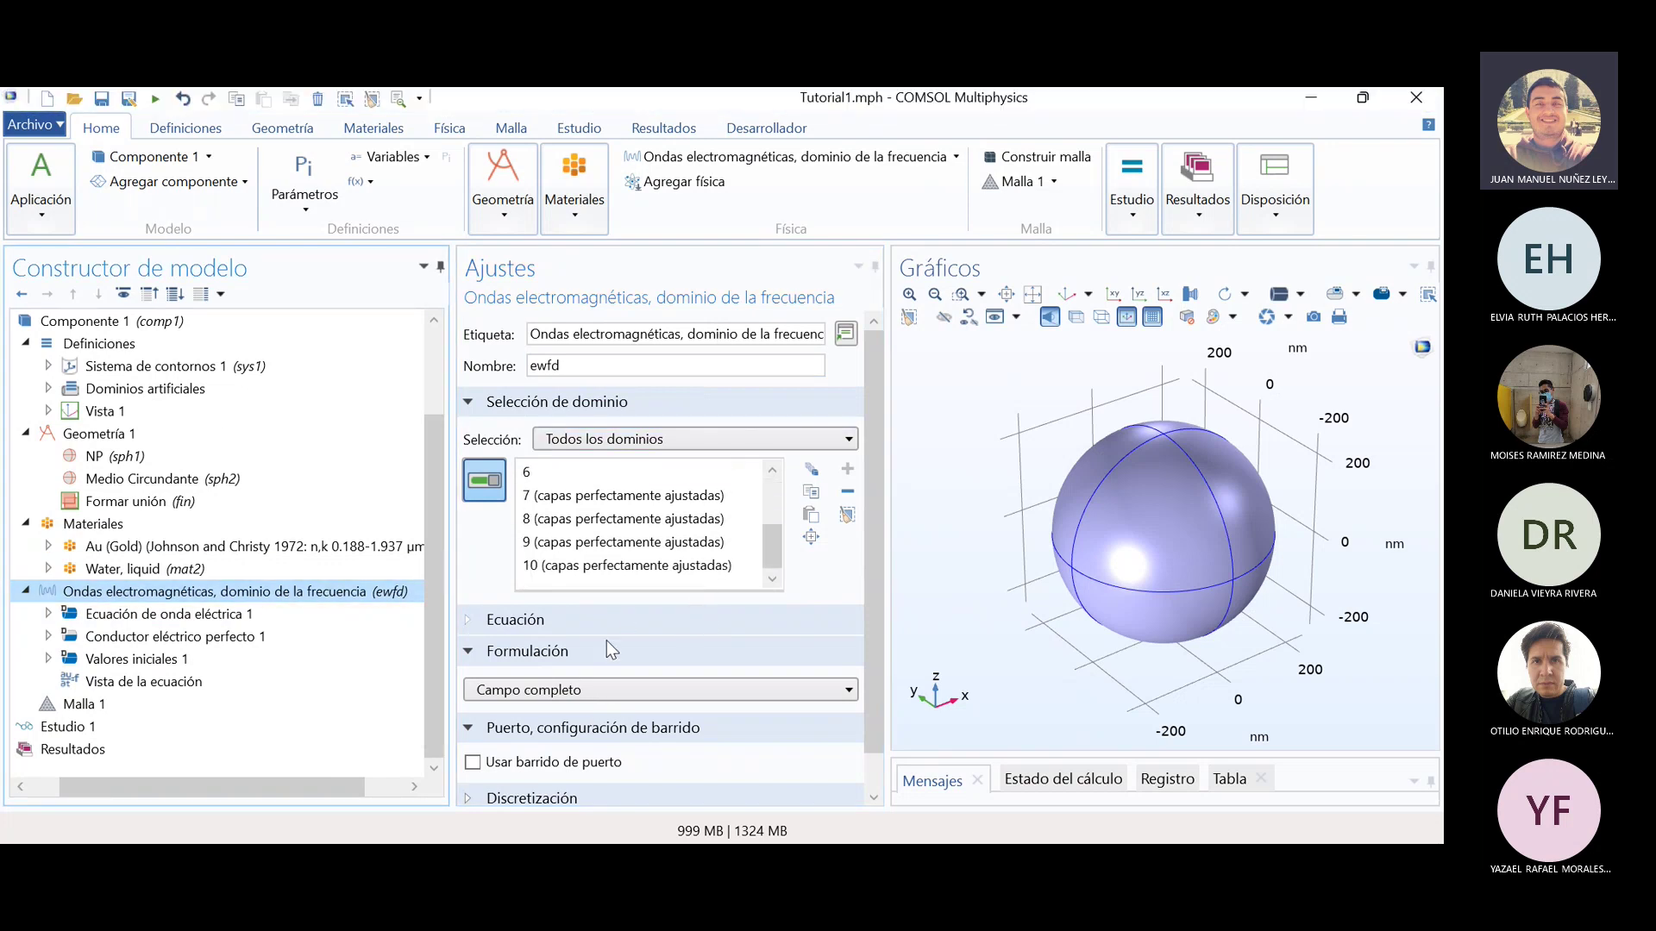
scroll(802, 638, "down", 2)
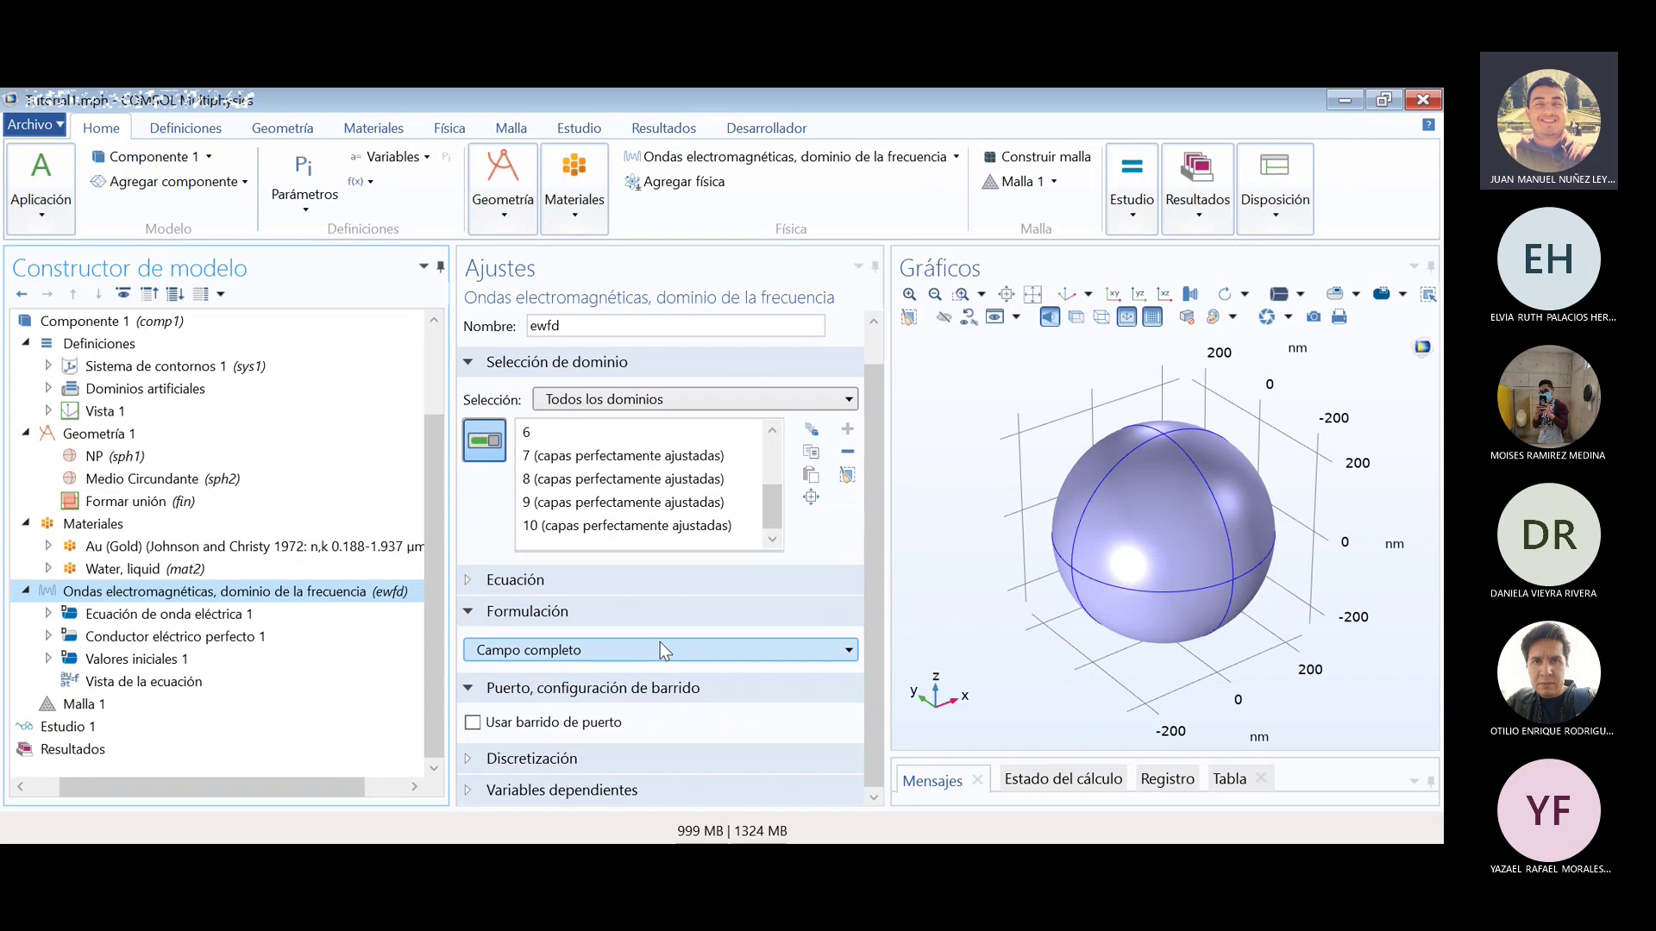
left_click(661, 648)
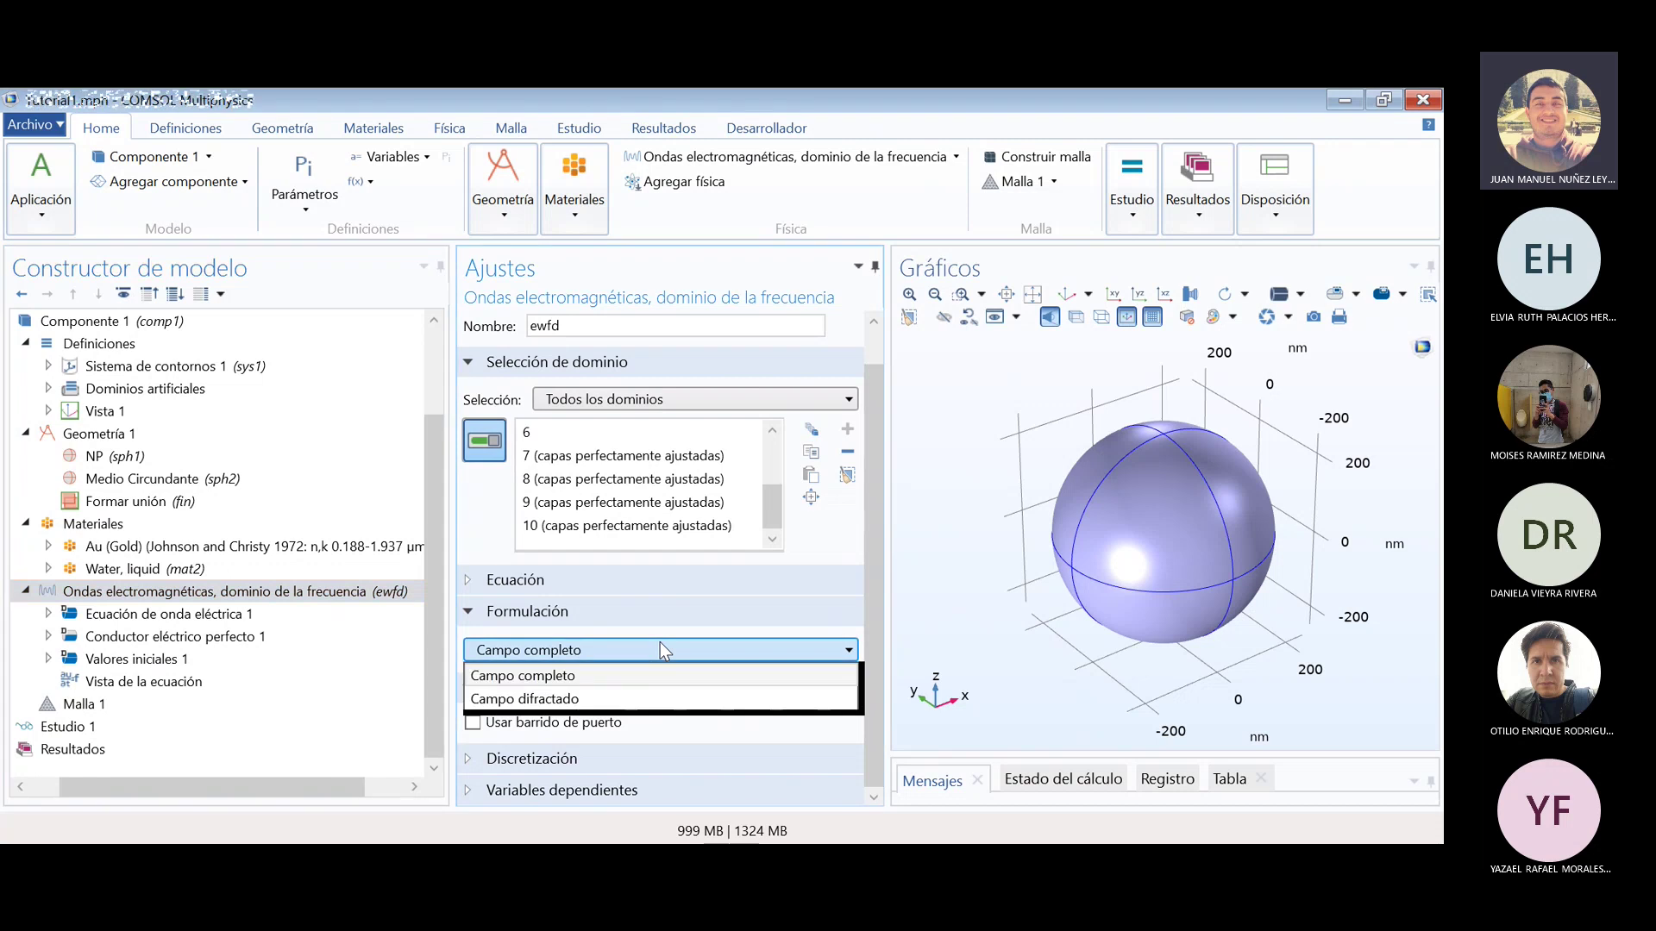
left_click(596, 699)
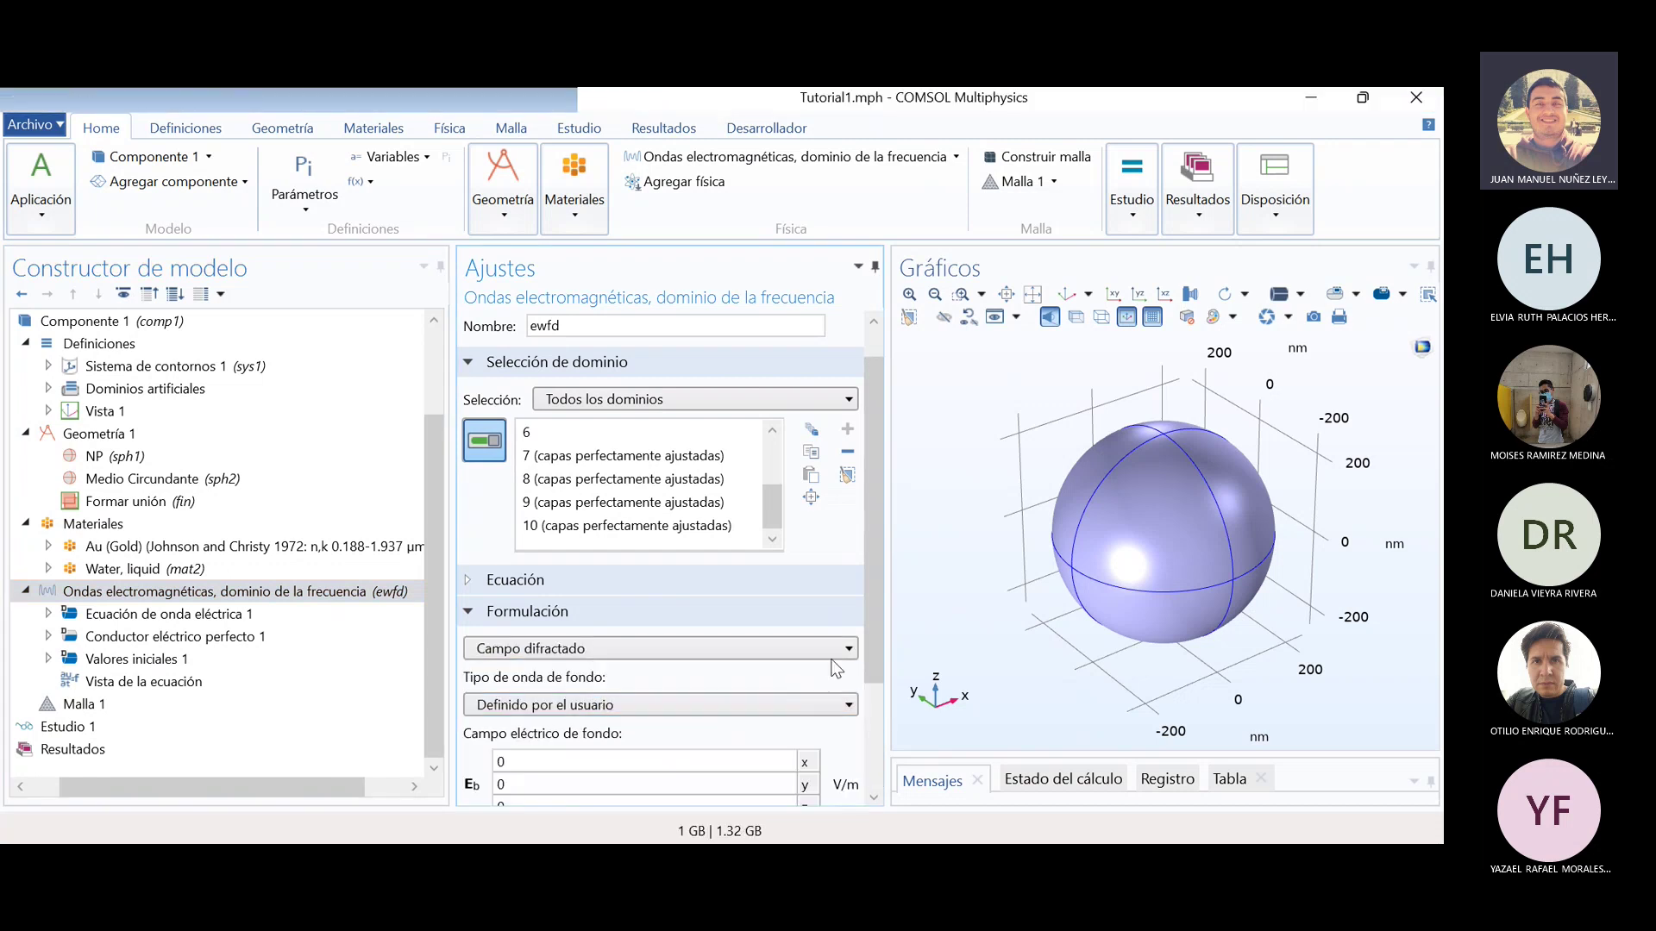
- Examine the background wave types and the component fields of the user-defined background electric field
scroll(867, 656, "down", 3)
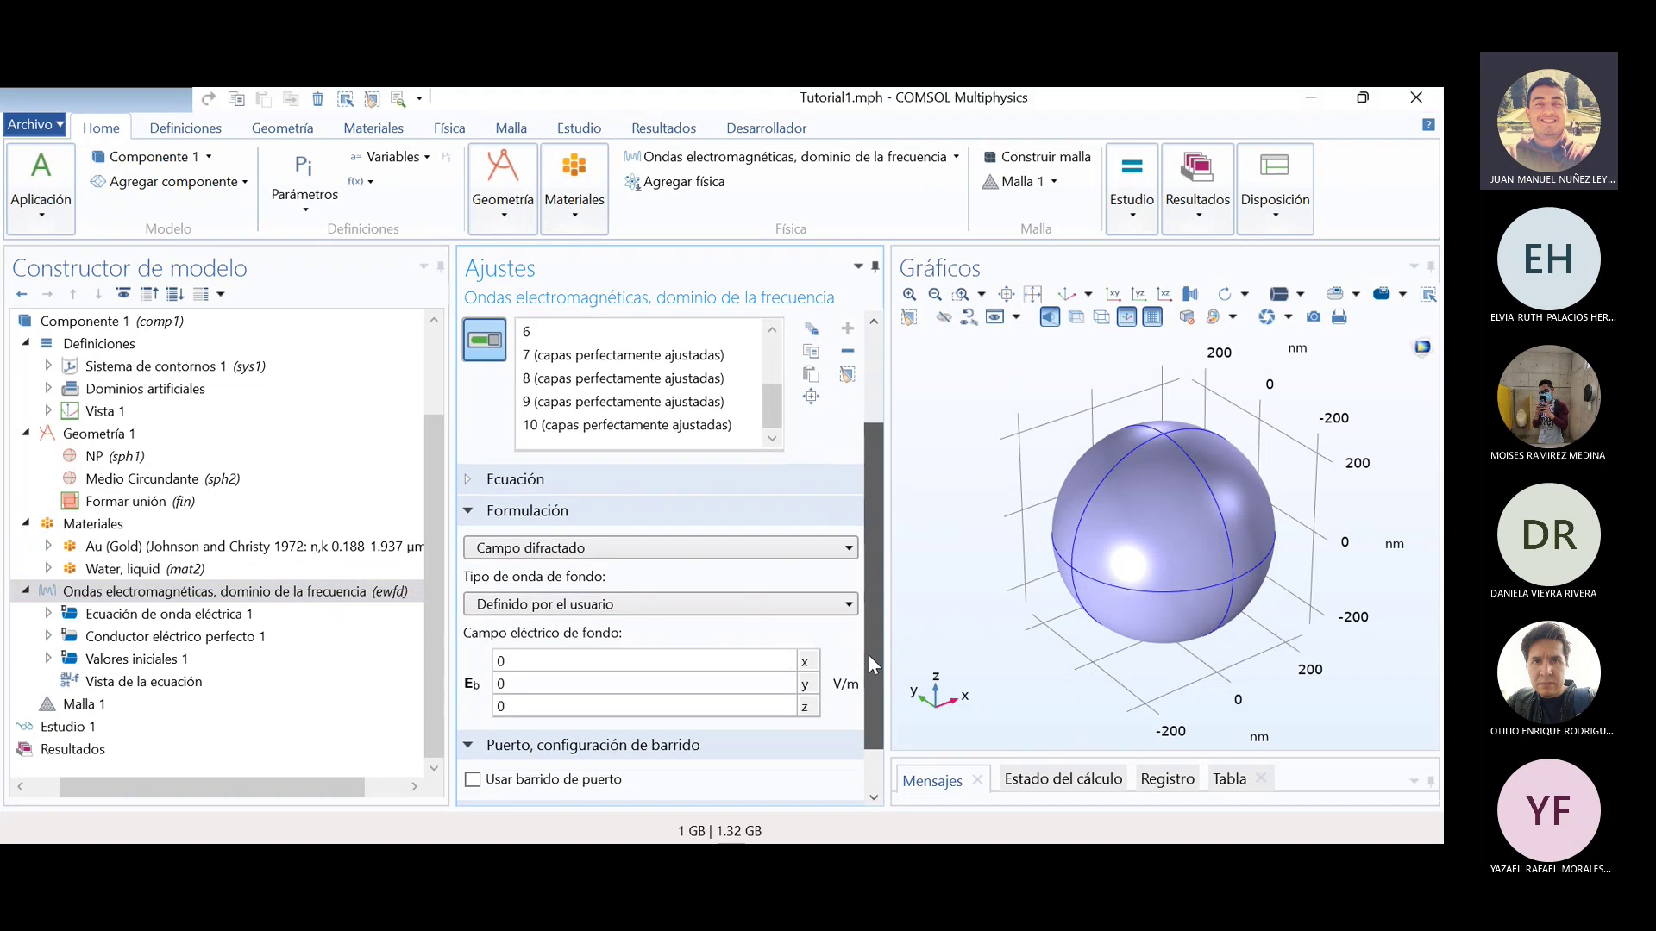
left_click(614, 605)
left_click(612, 606)
left_click(606, 695)
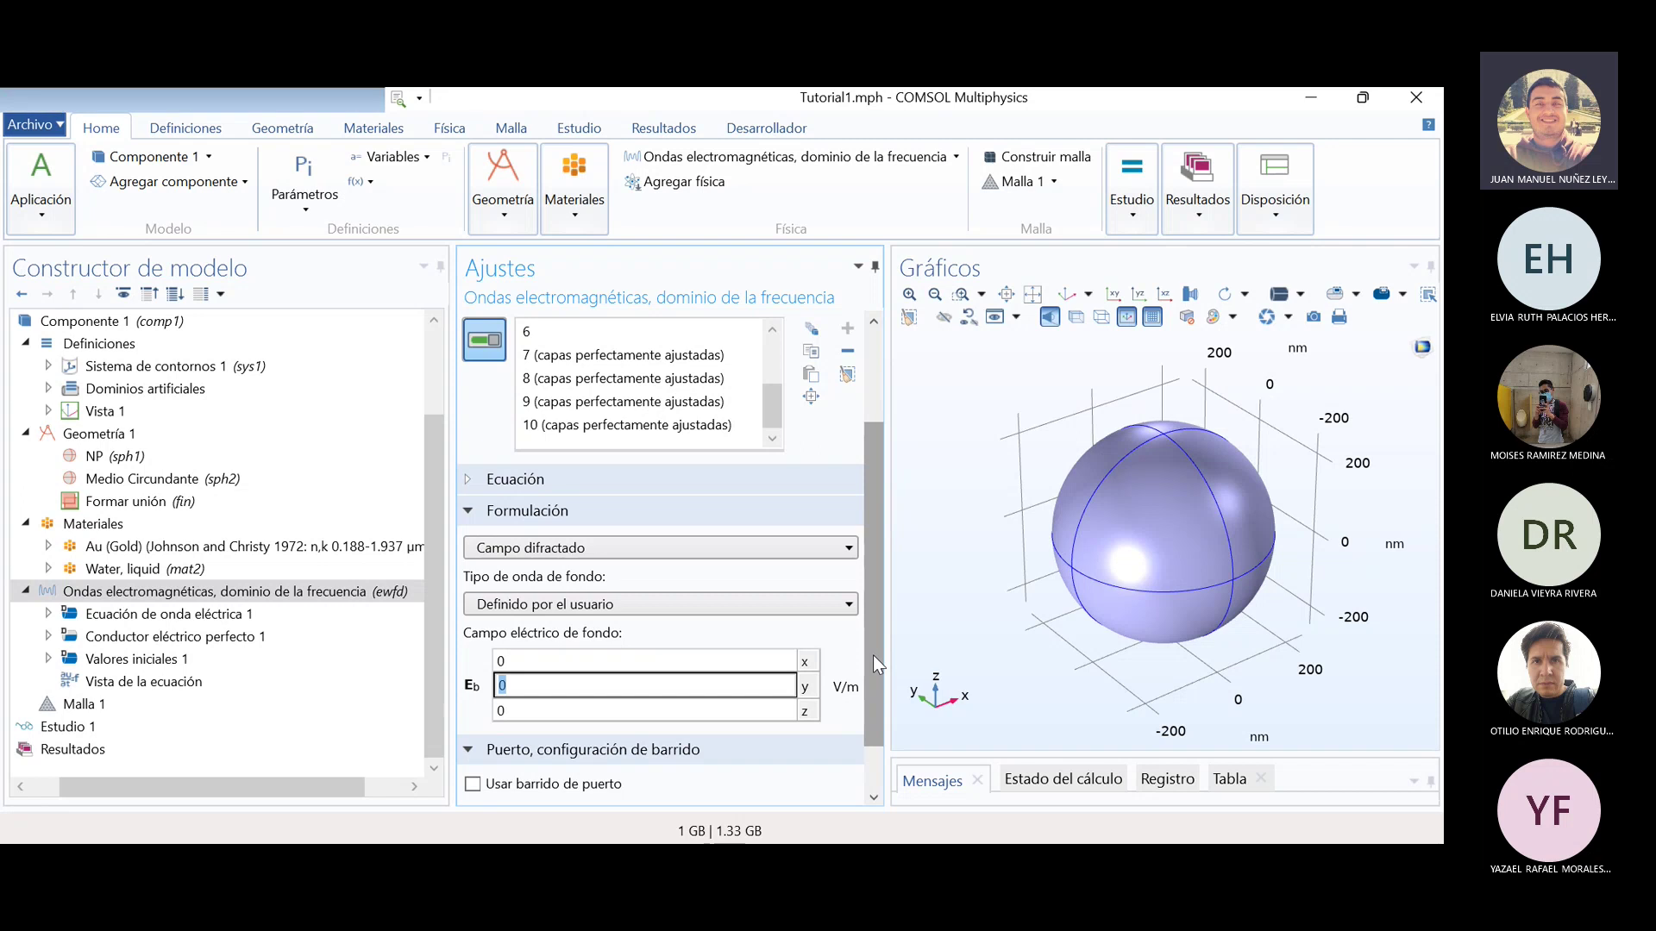
- Check the names and expressions in the global parameters, and return to the electromagnetic waves physics settings
scroll(150, 390, "up", 2)
left_click(142, 370)
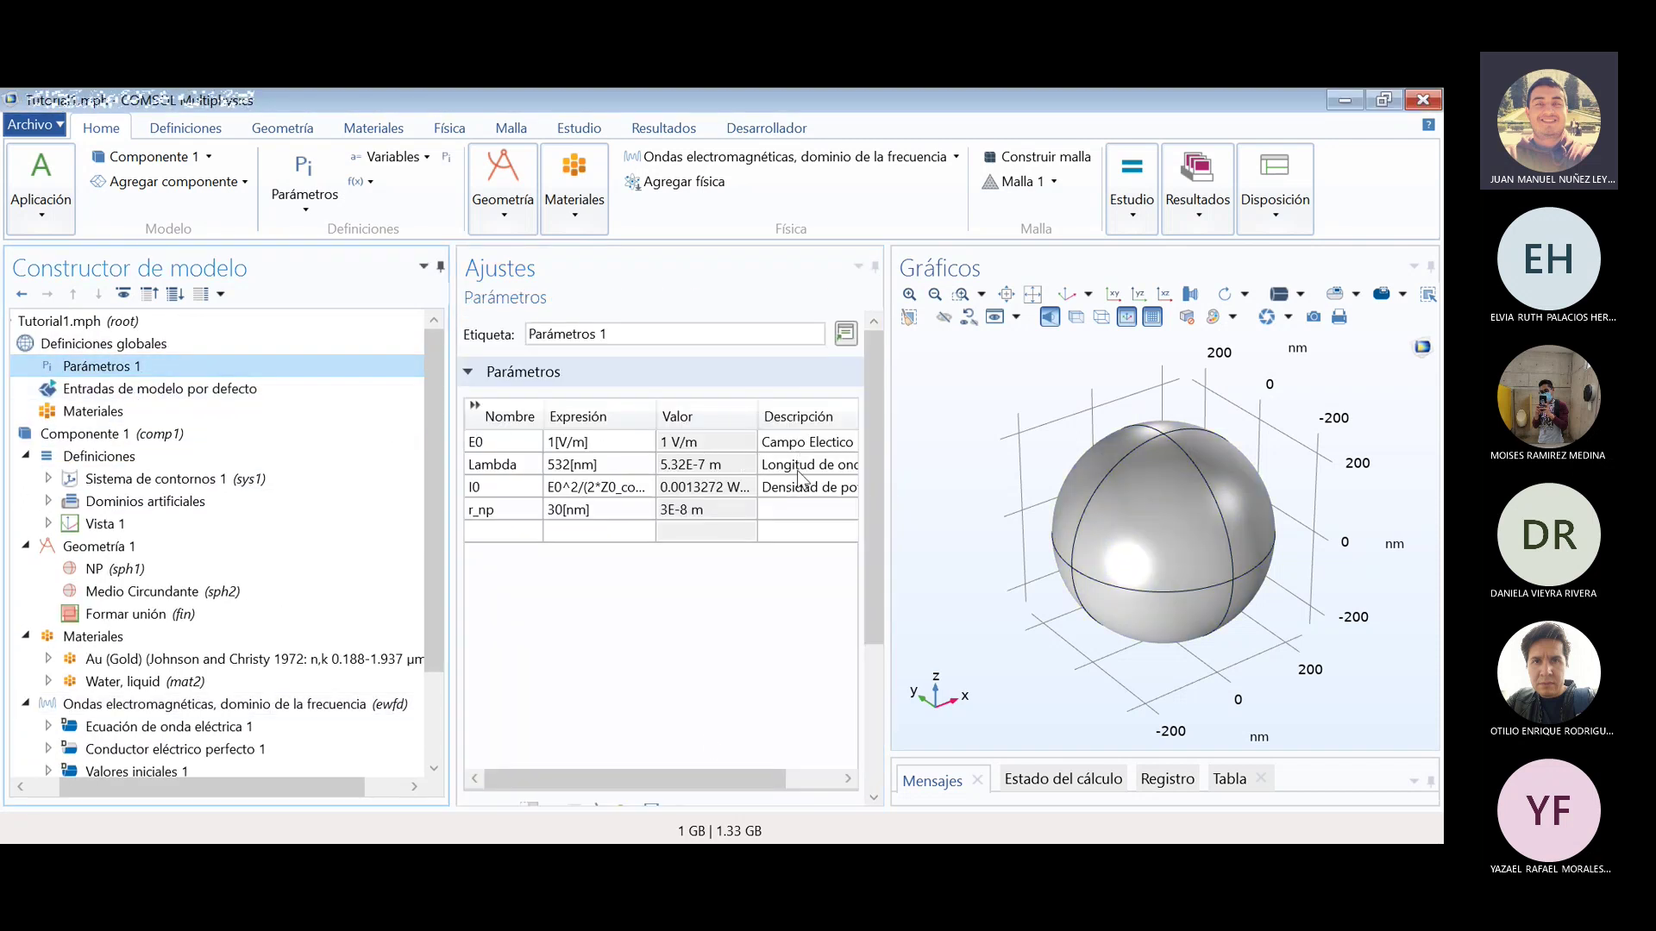
left_click_drag(706, 778, 664, 778)
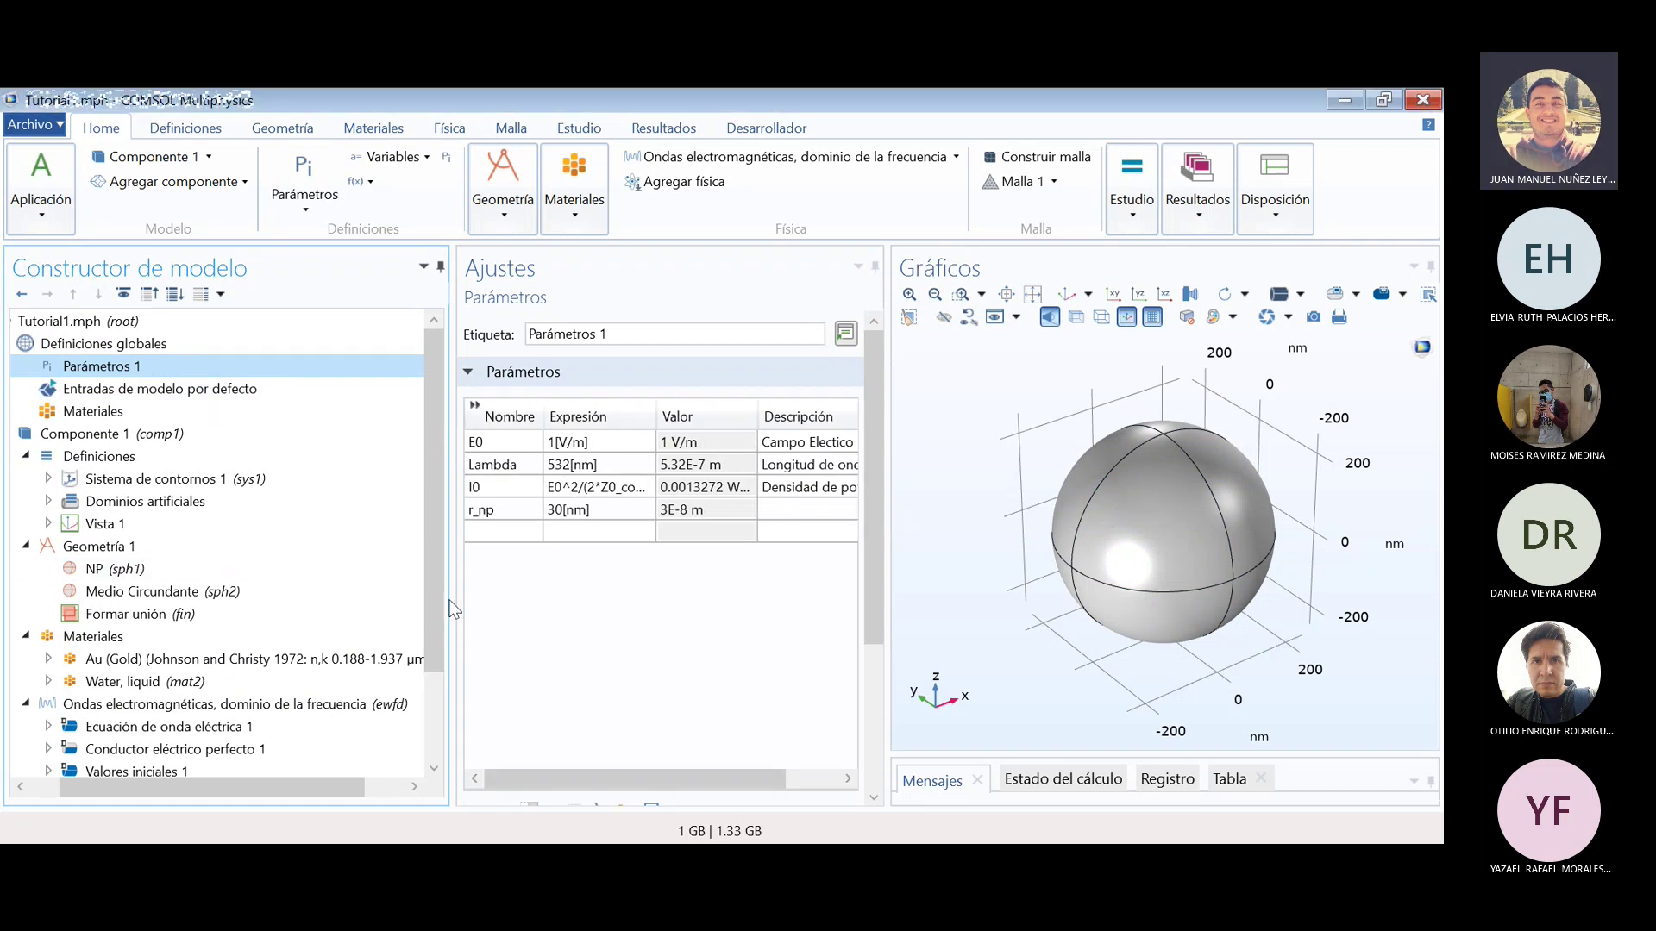
left_click_drag(428, 592, 431, 670)
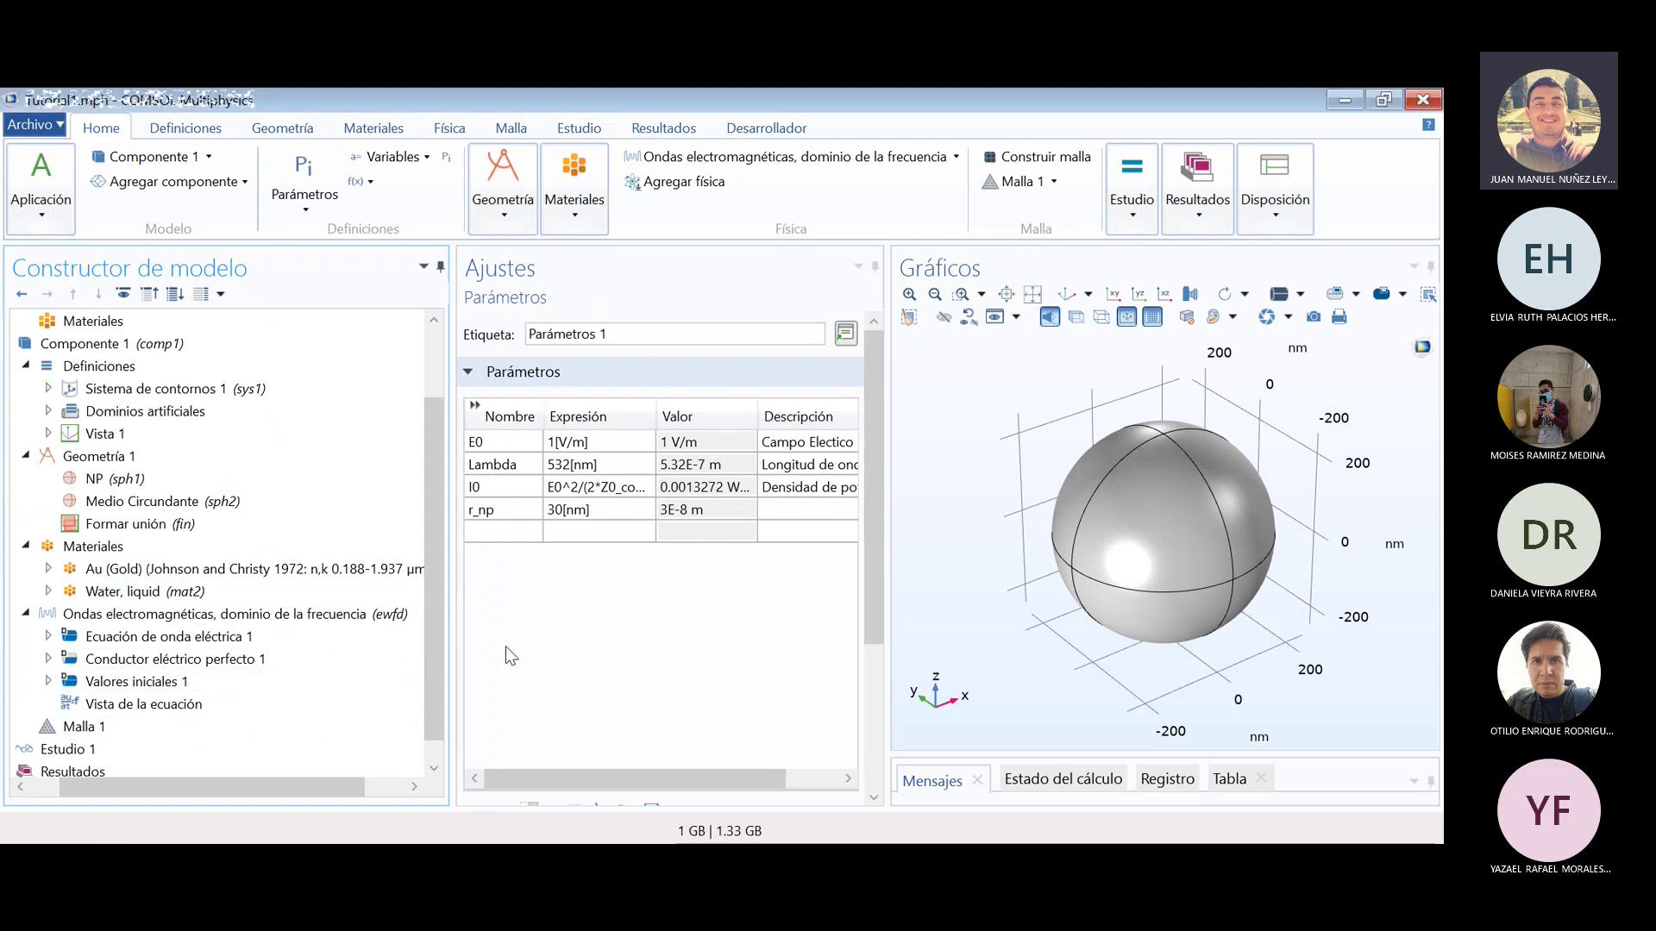
left_click(348, 616)
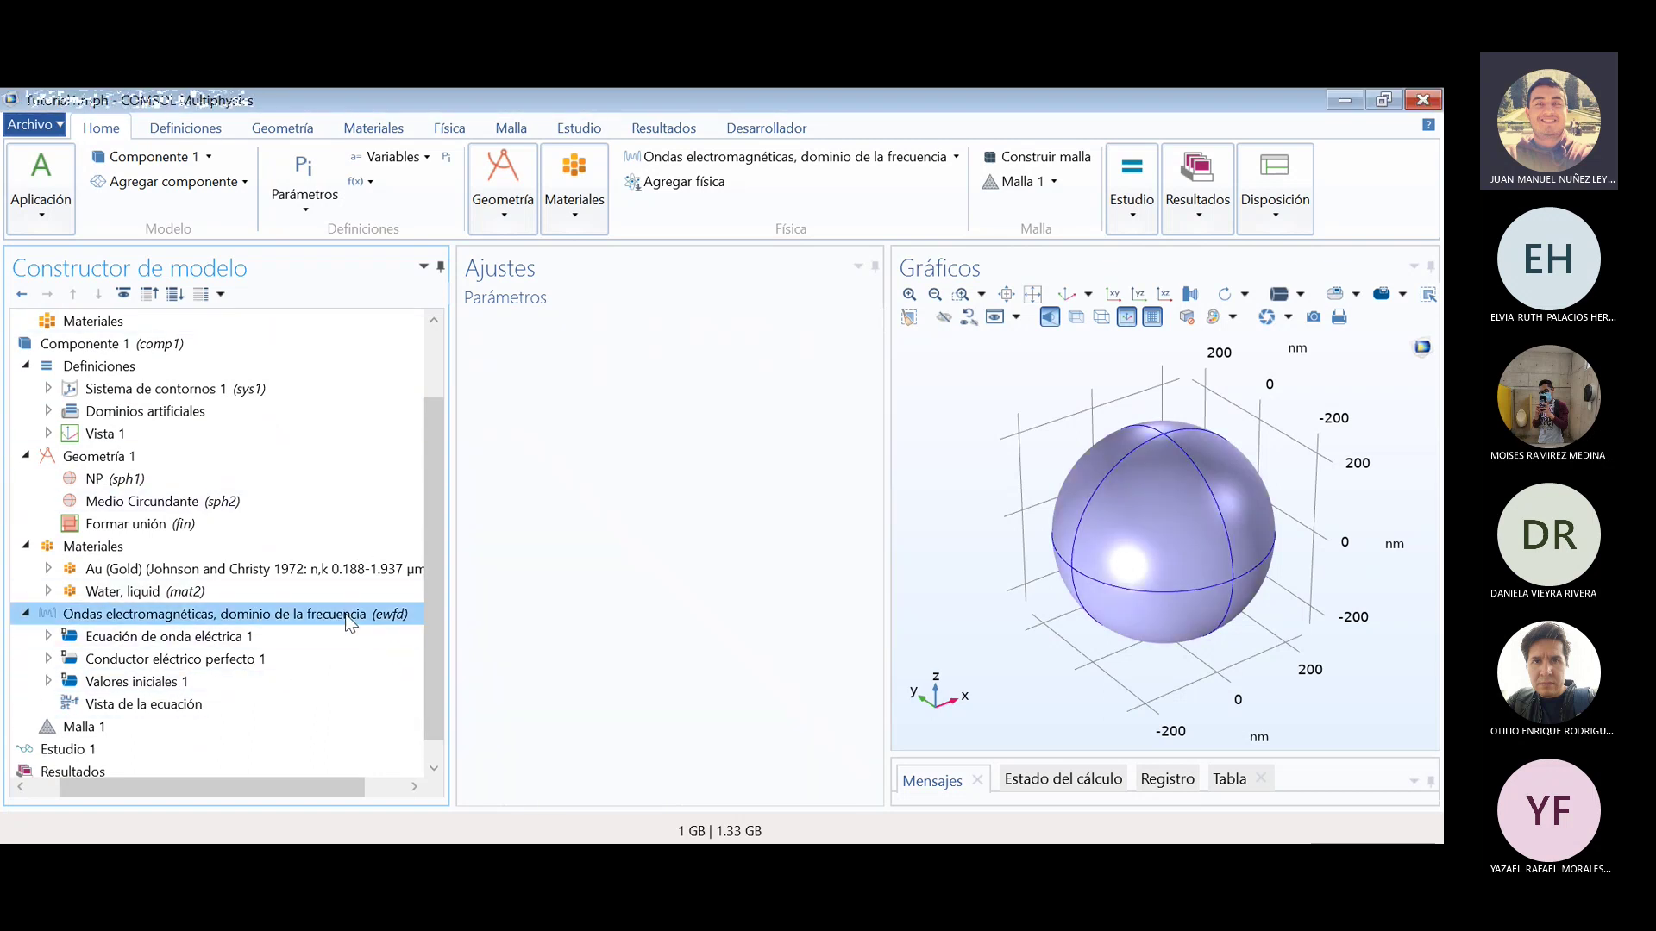
- Review the x, y and z components of the user-defined background electric field
left_click(566, 681)
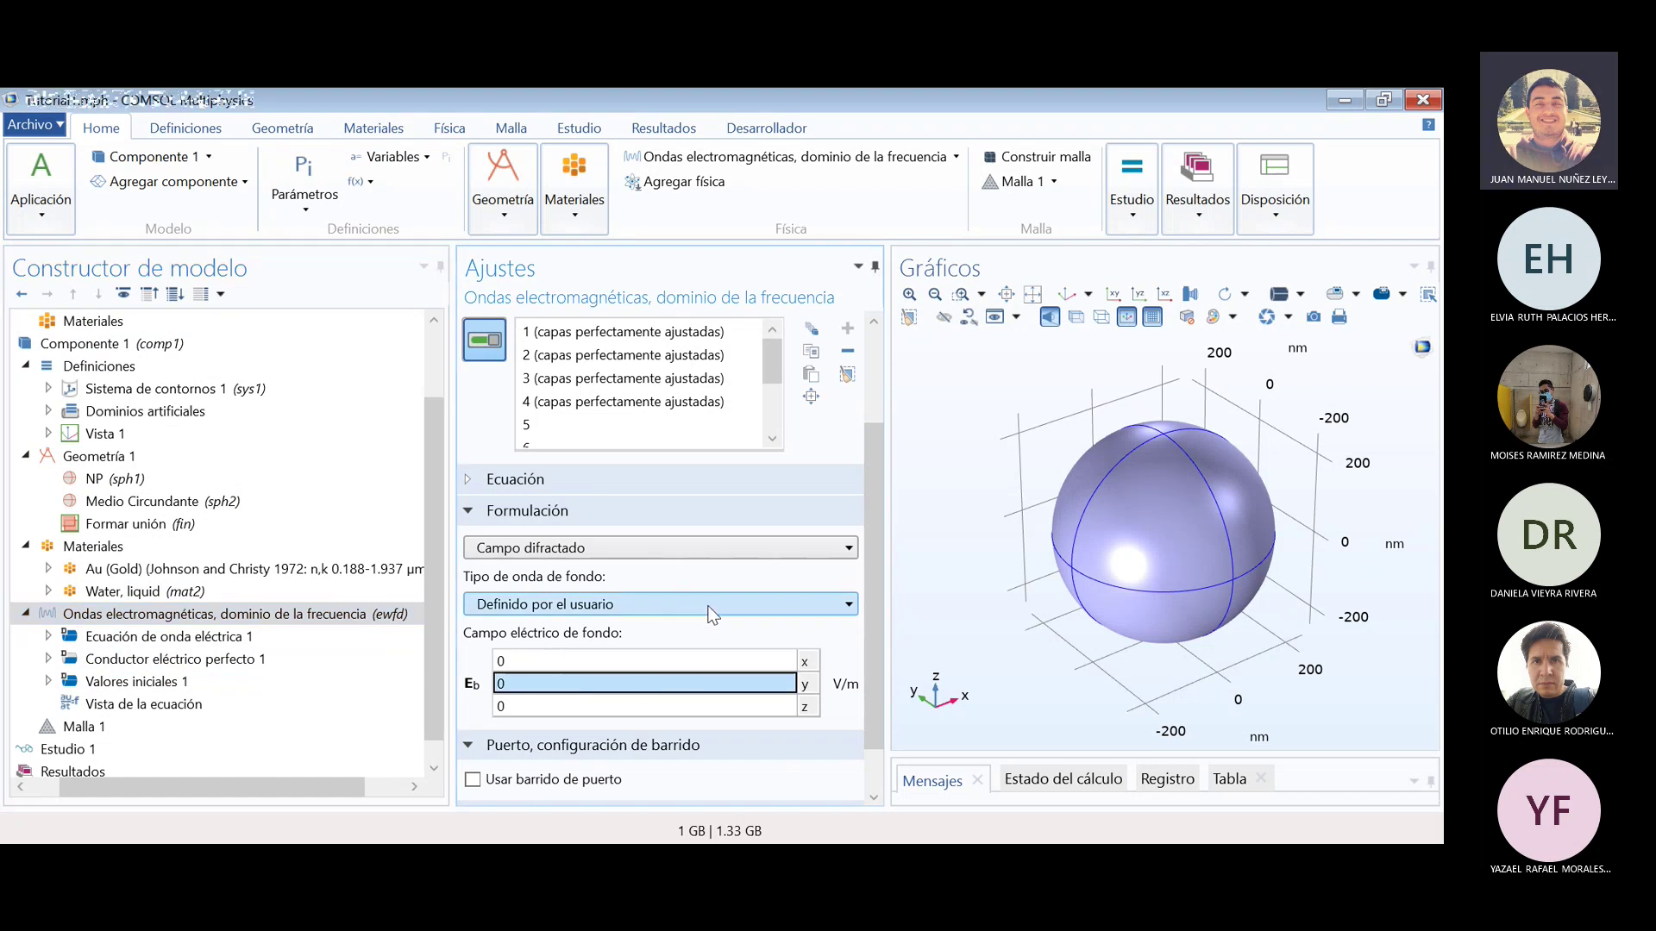
left_click(685, 661)
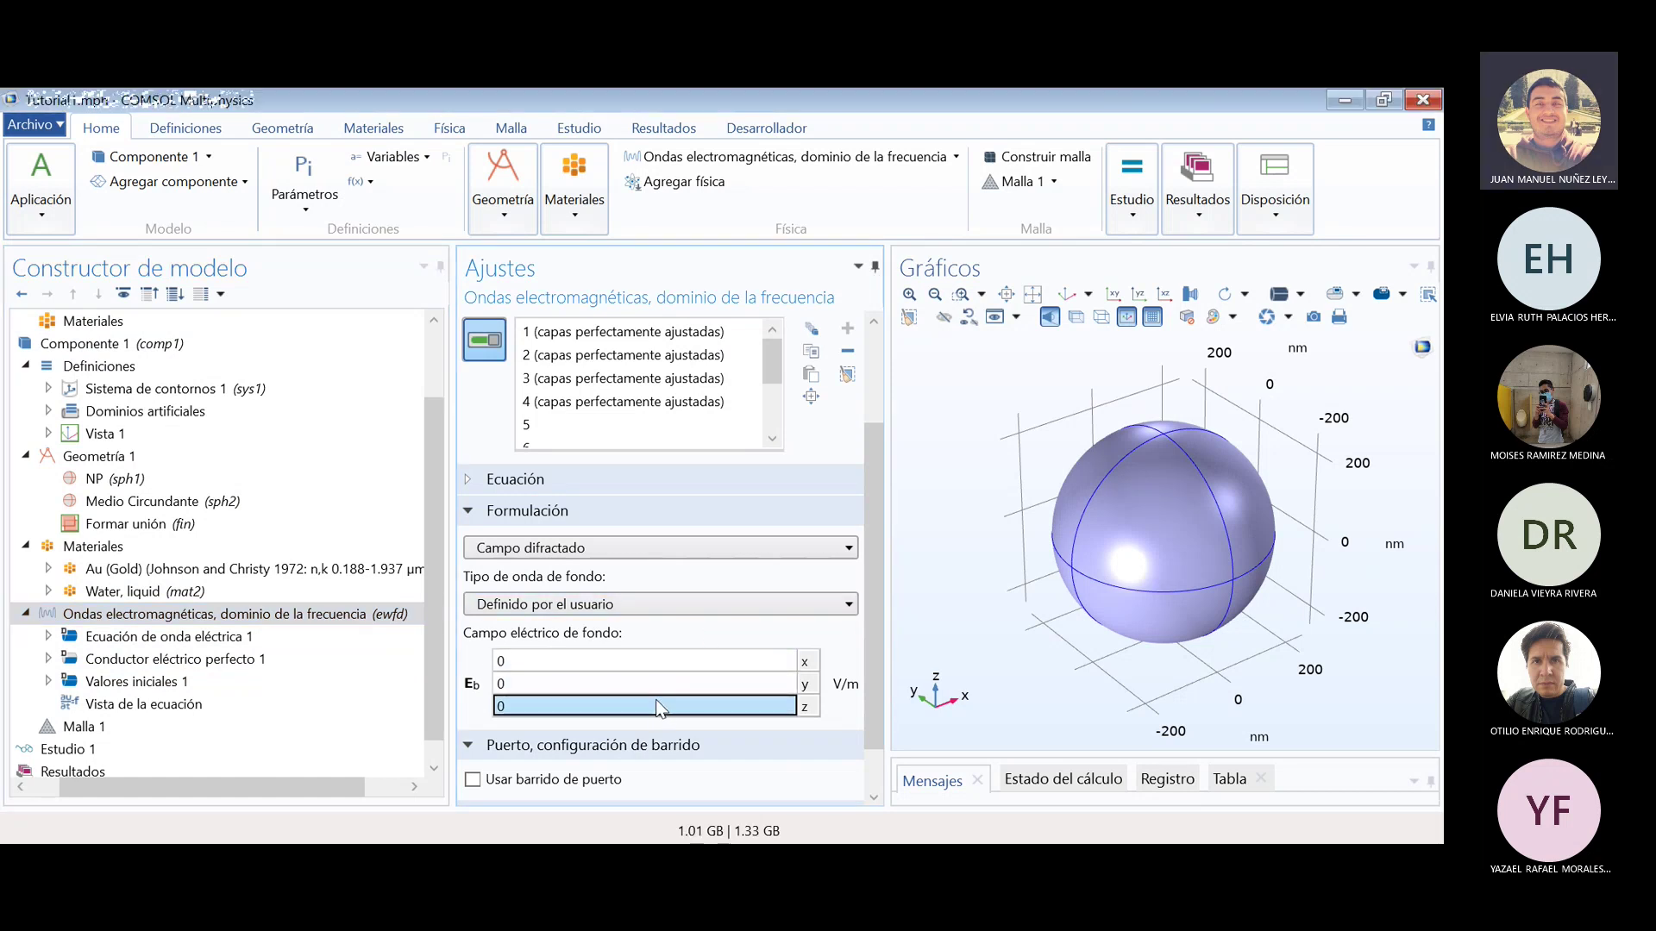
left_click(667, 693)
left_click(676, 665)
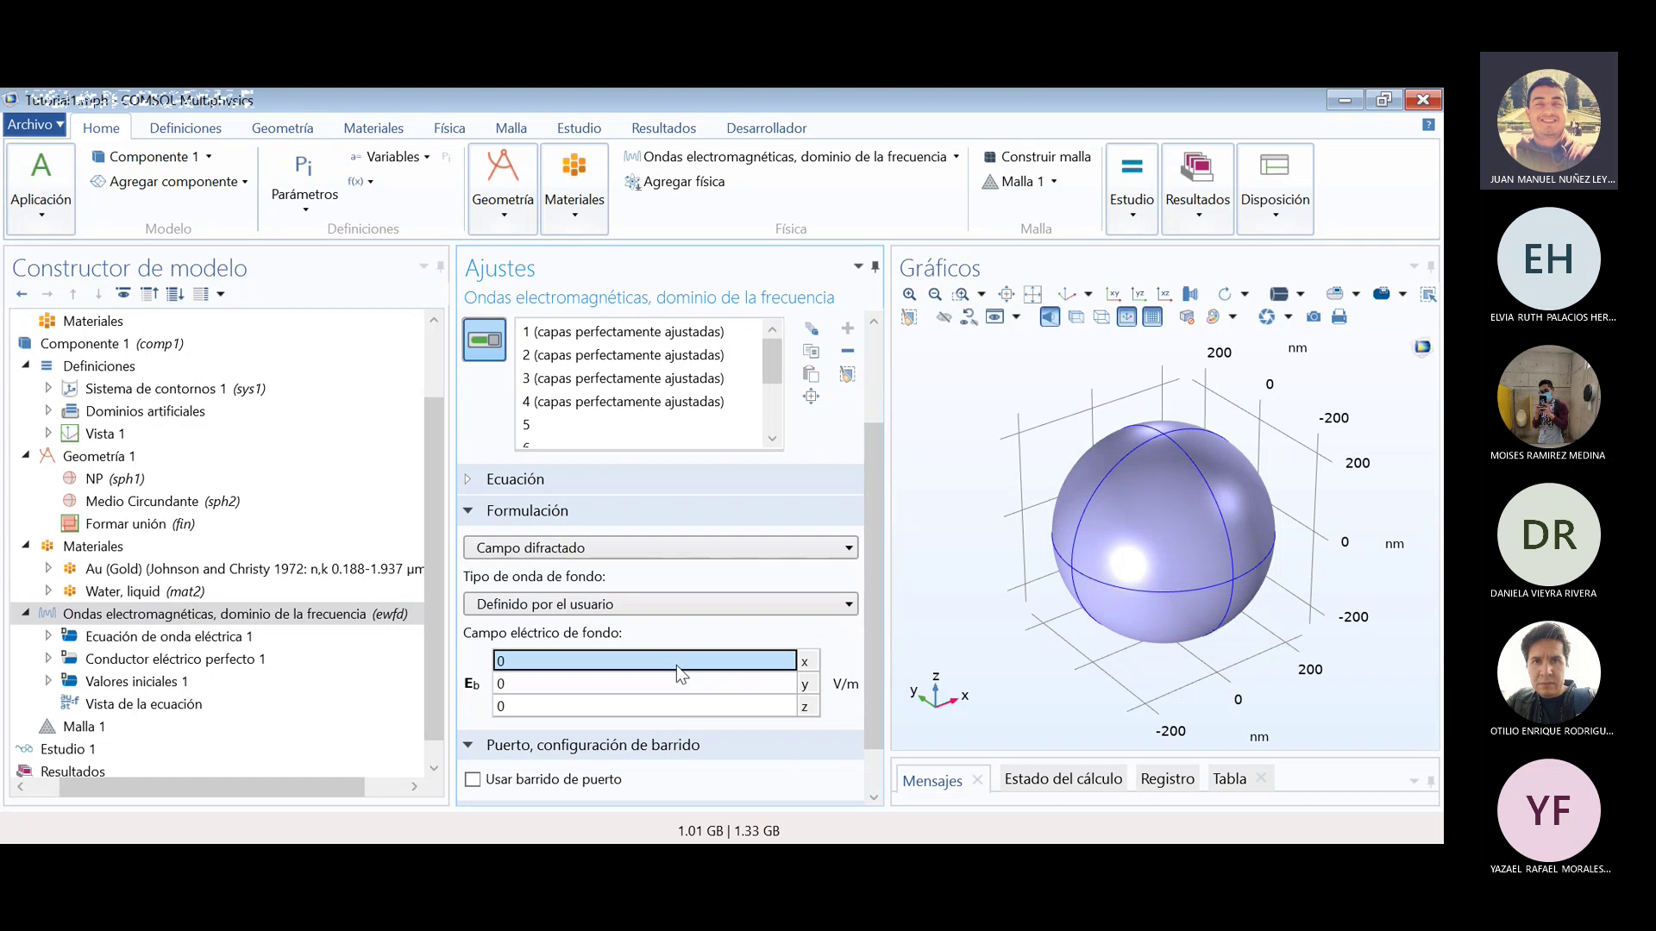
left_click(664, 705)
left_click(665, 673)
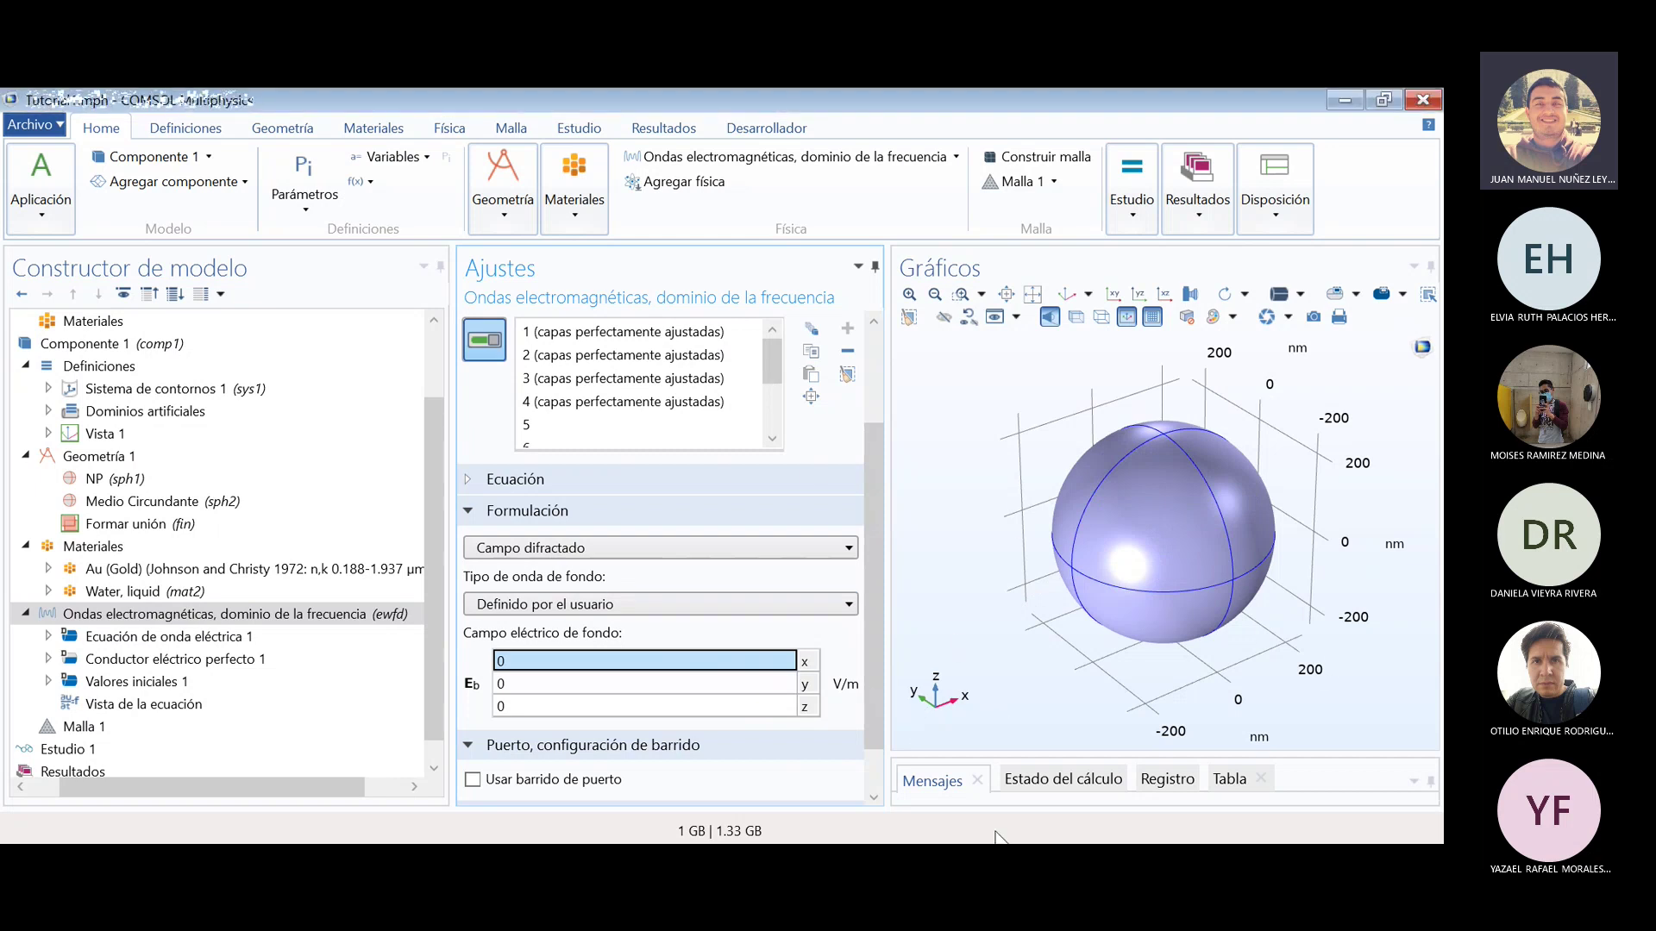
left_click(595, 682)
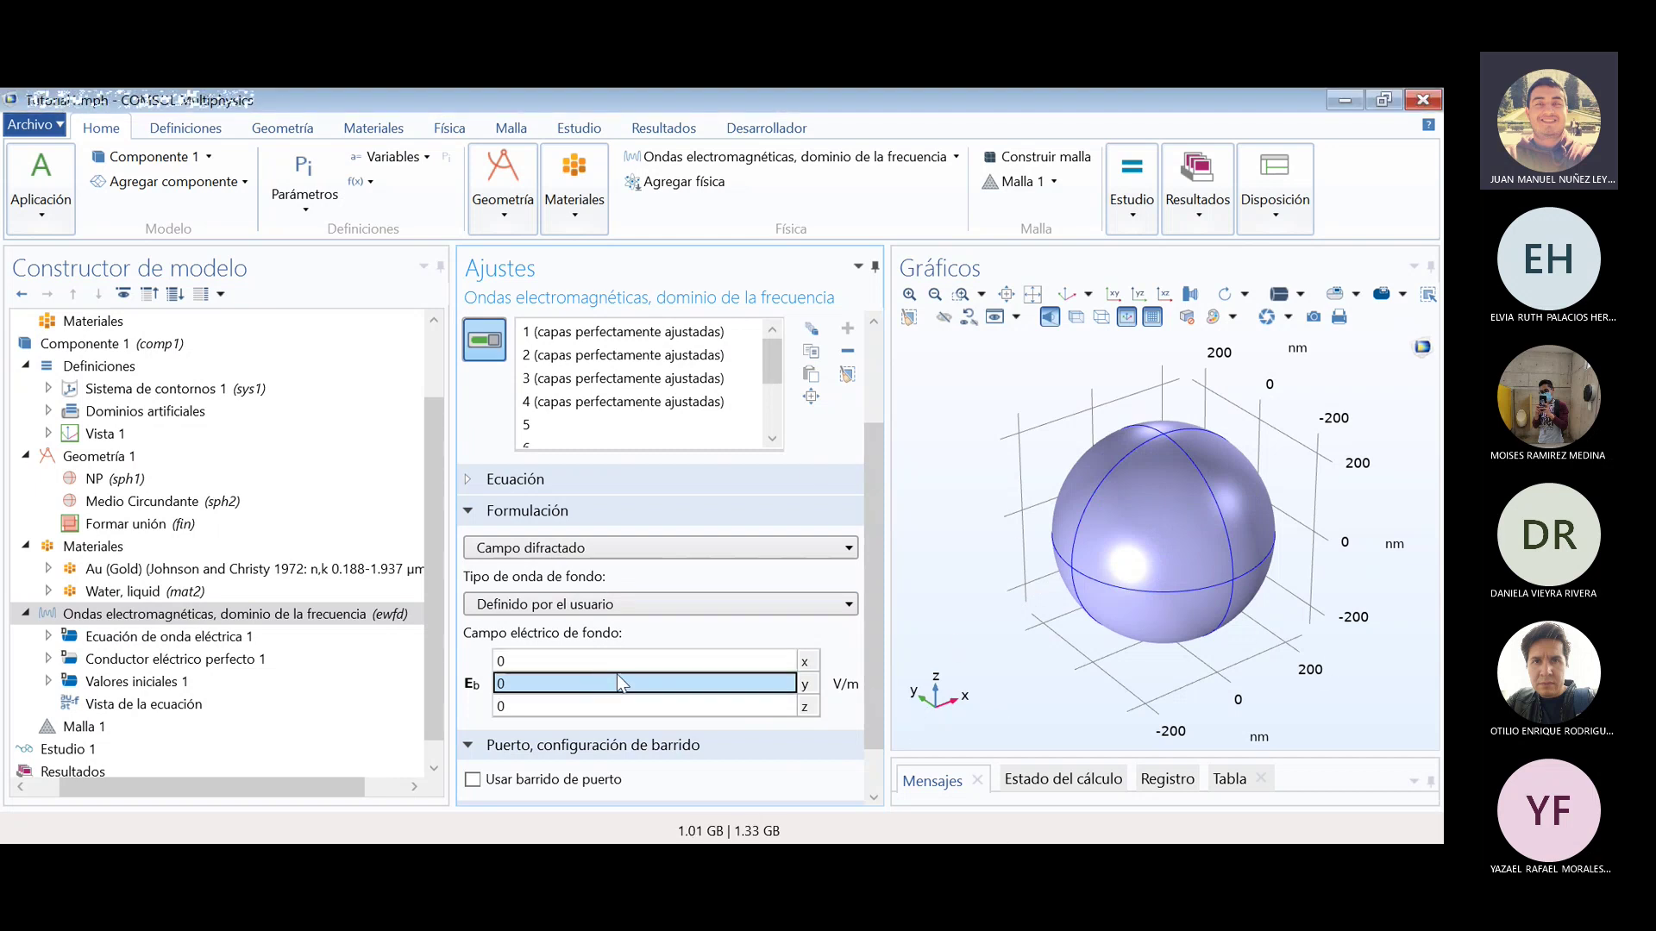
left_click_drag(865, 653, 872, 677)
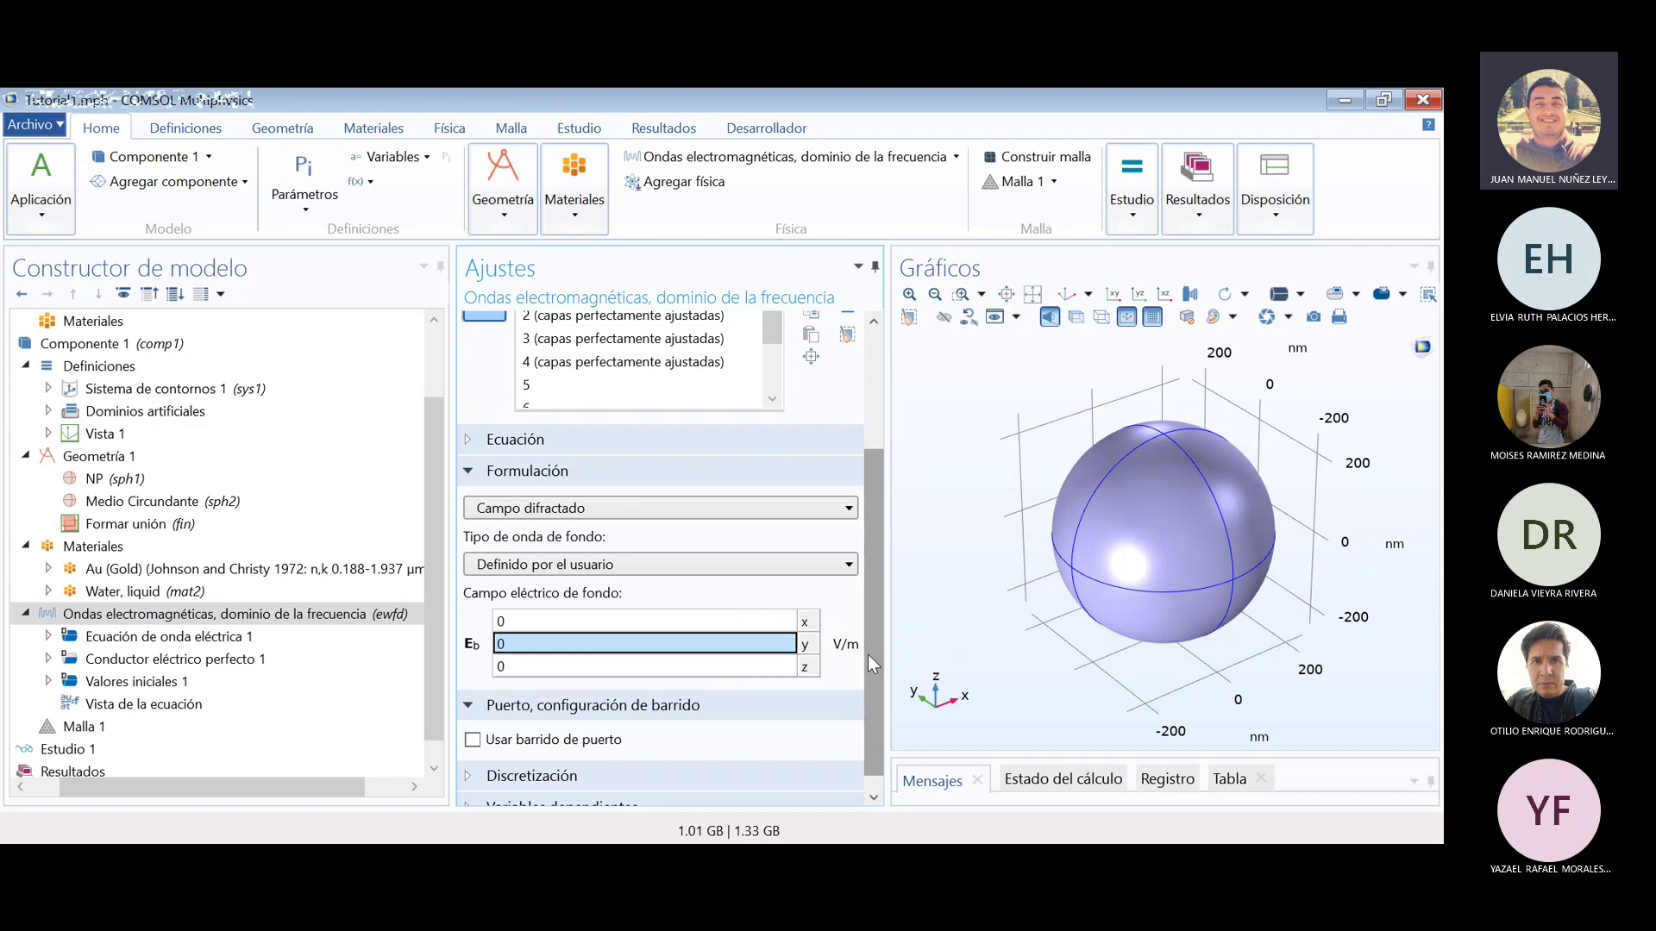
- Set the y component of the background electric field to E0*exp(j*2*pi/(Lambda)*z)
left_click(593, 645)
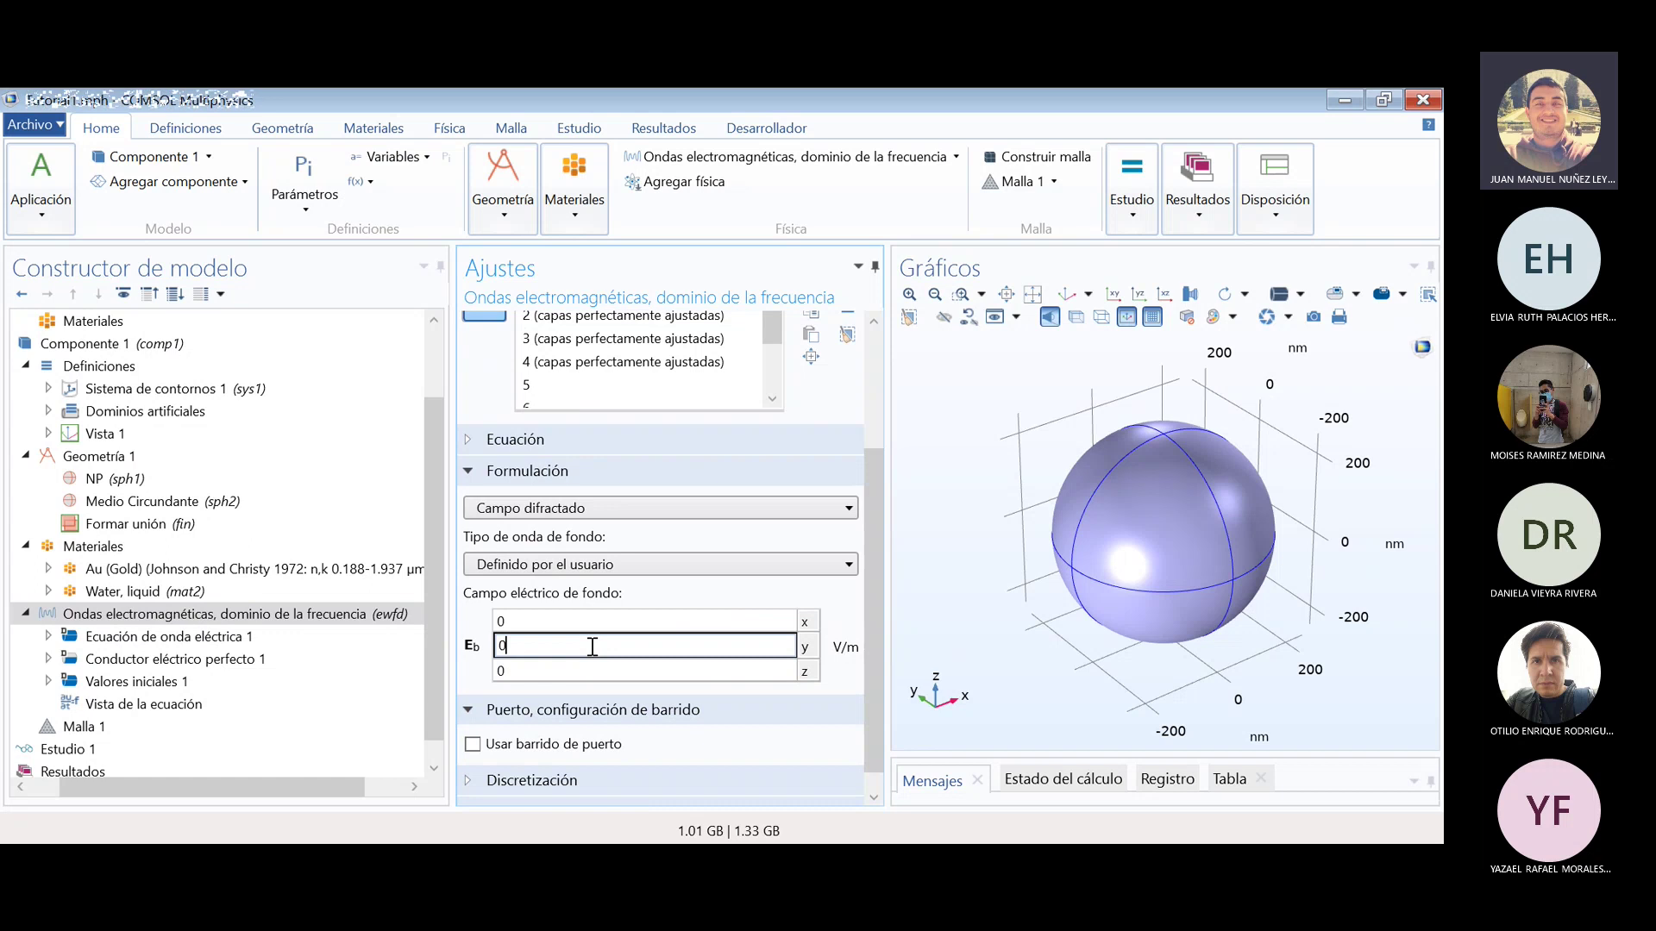
left_click(737, 643)
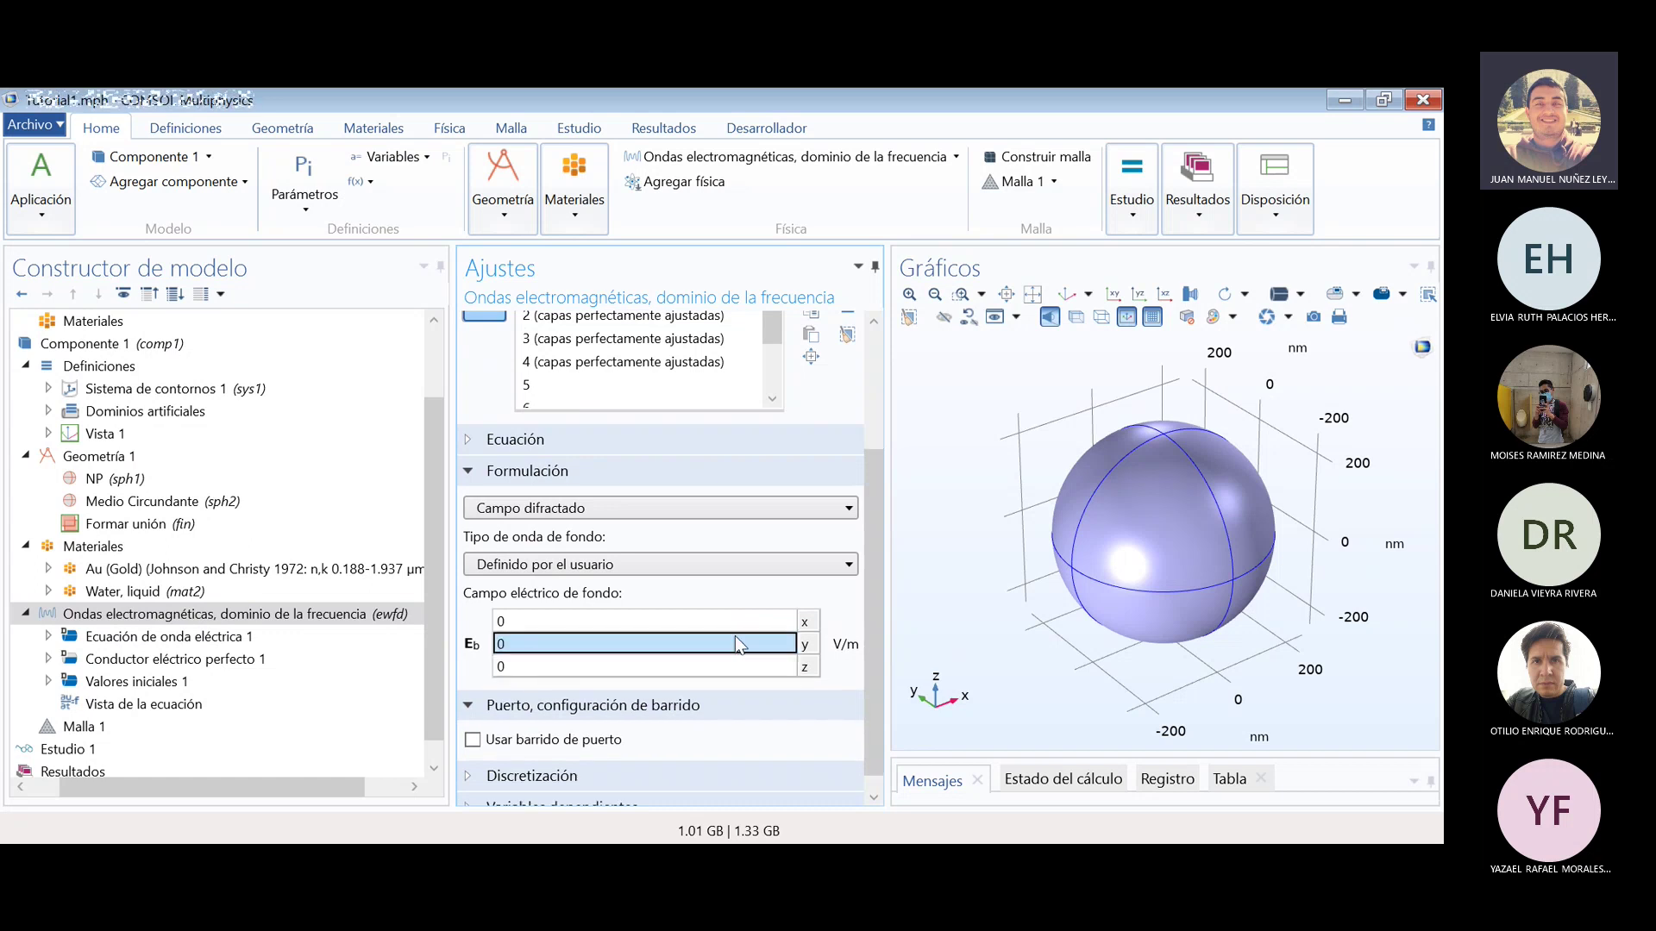
left_click(521, 645)
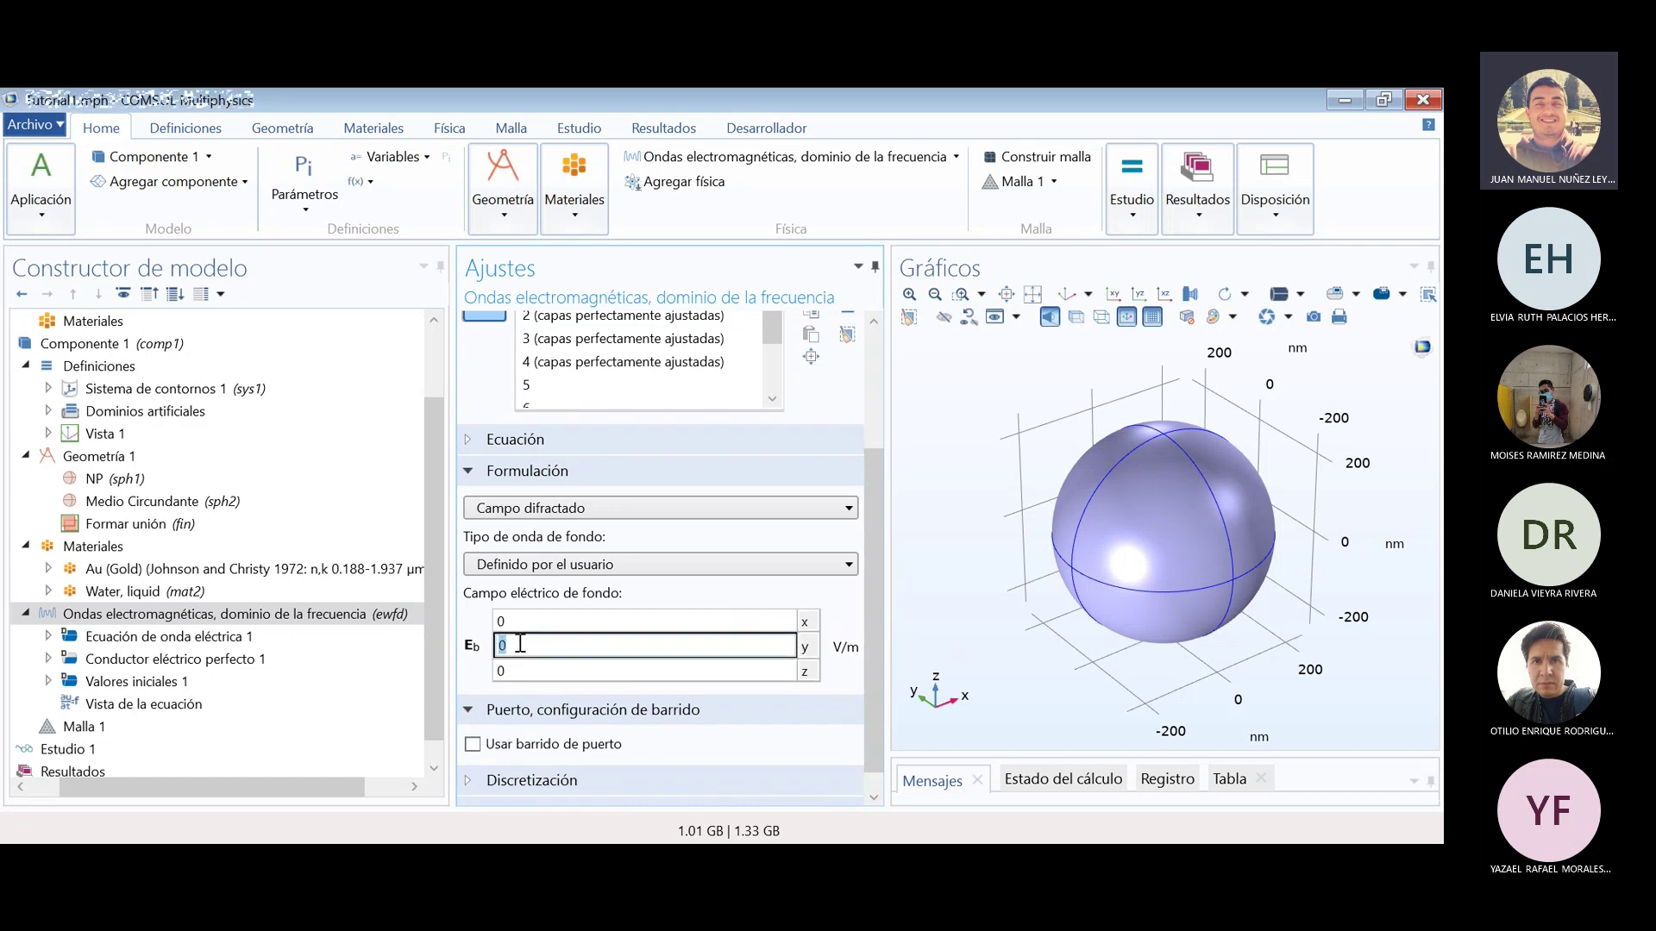
type("E")
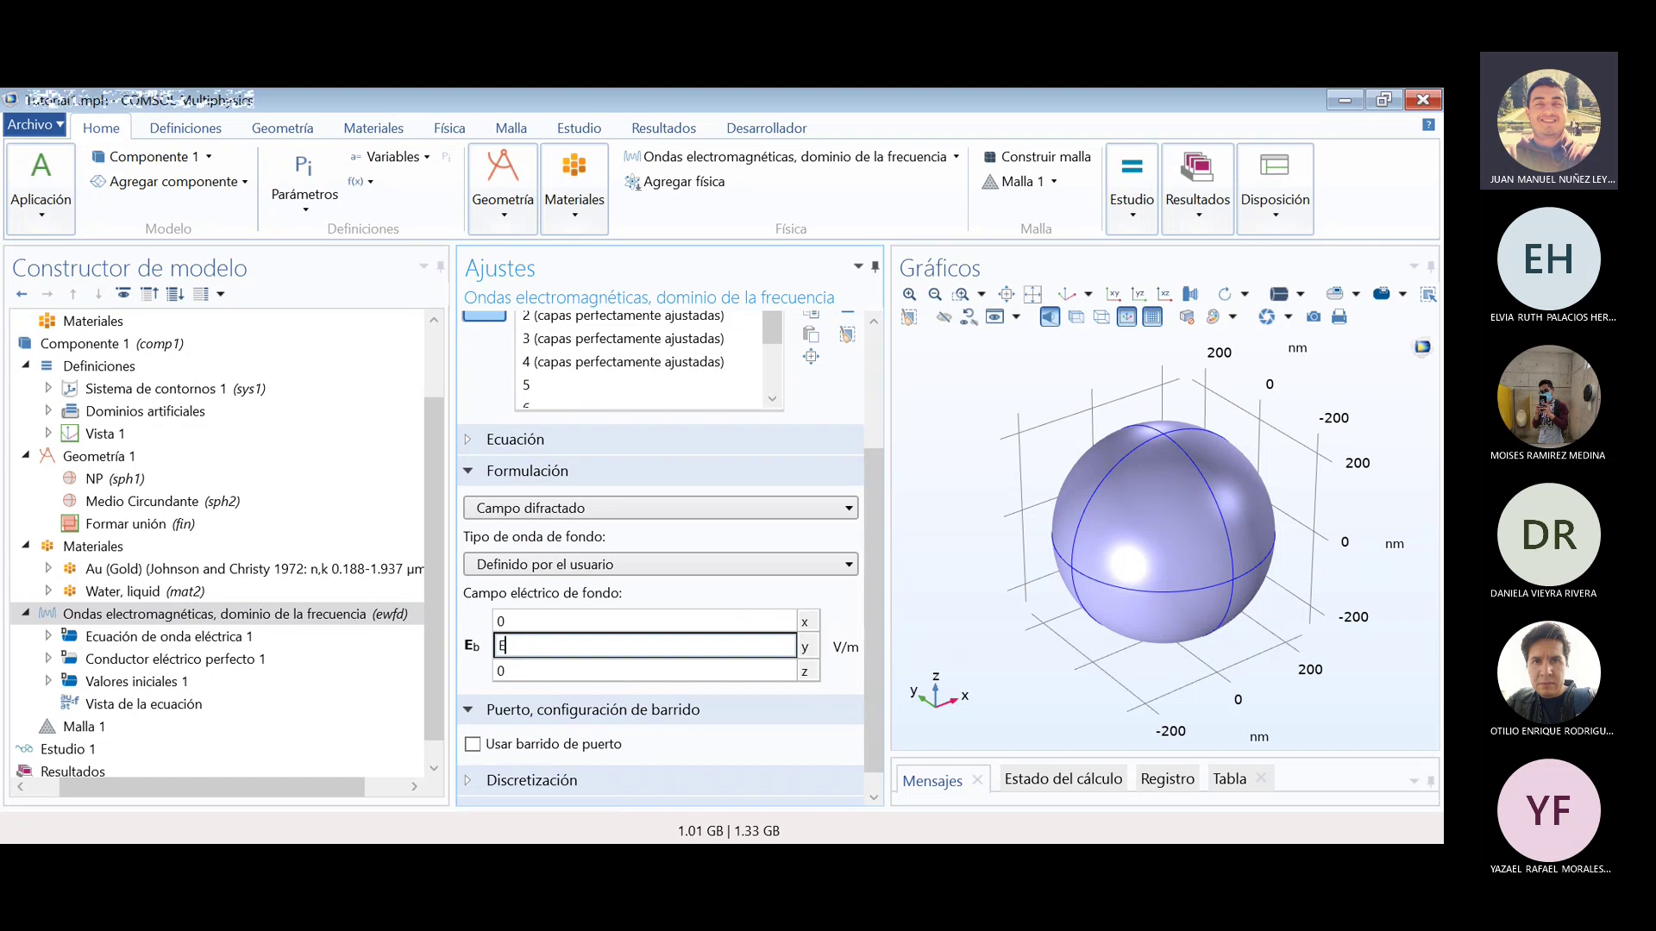
type("0")
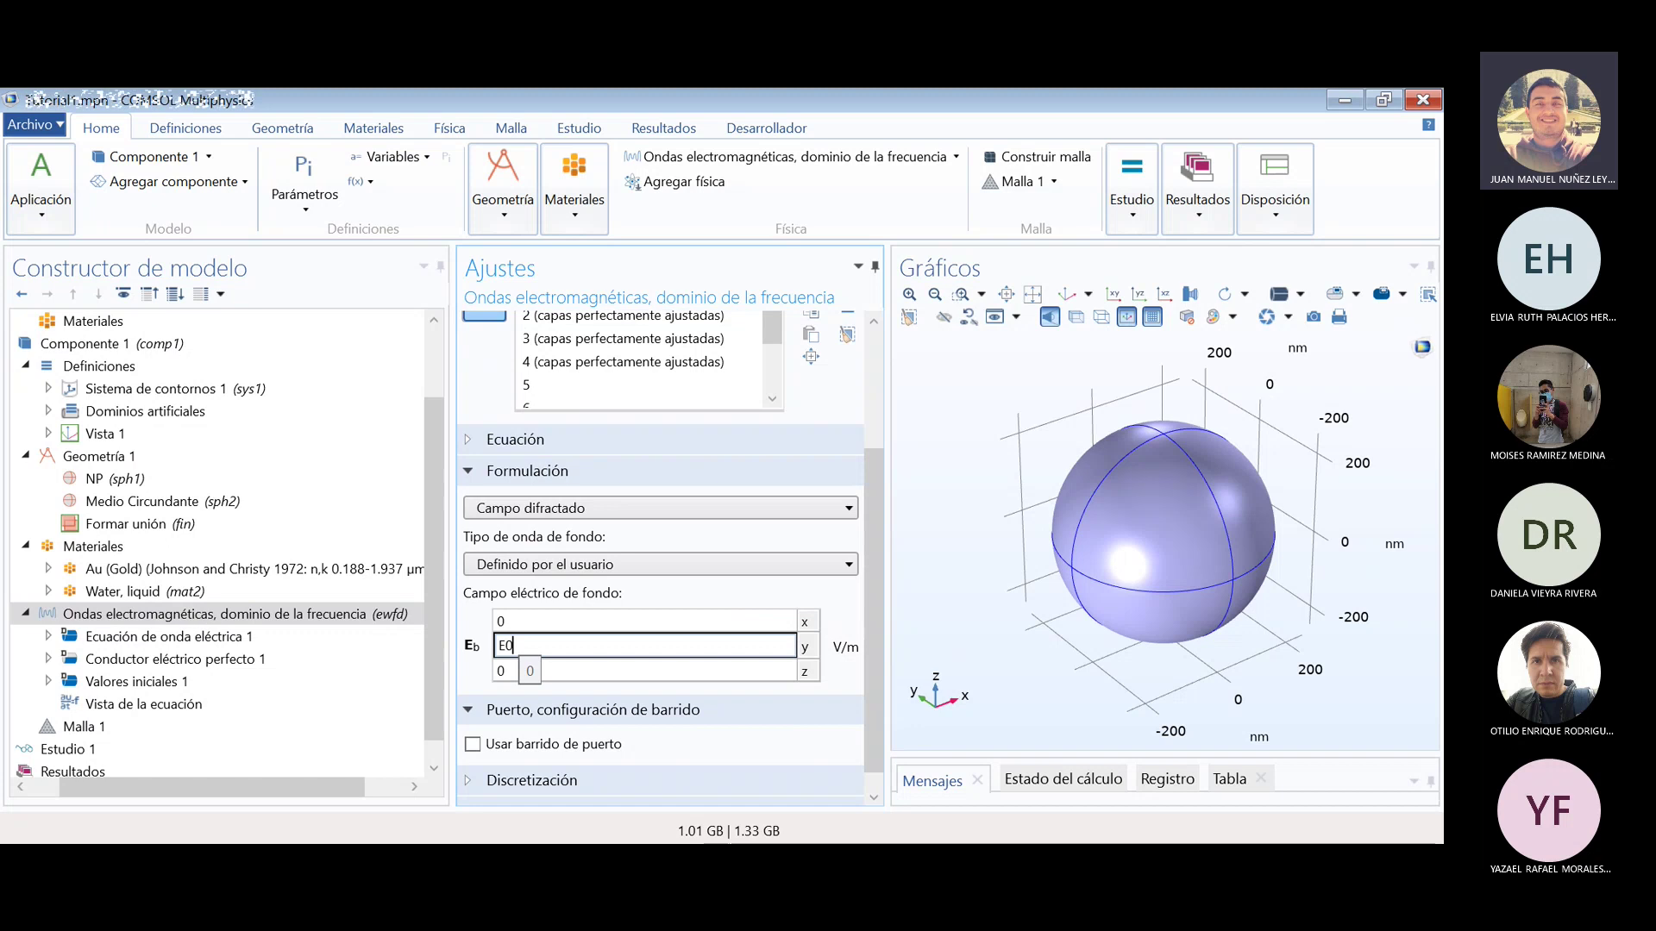
type("*exp")
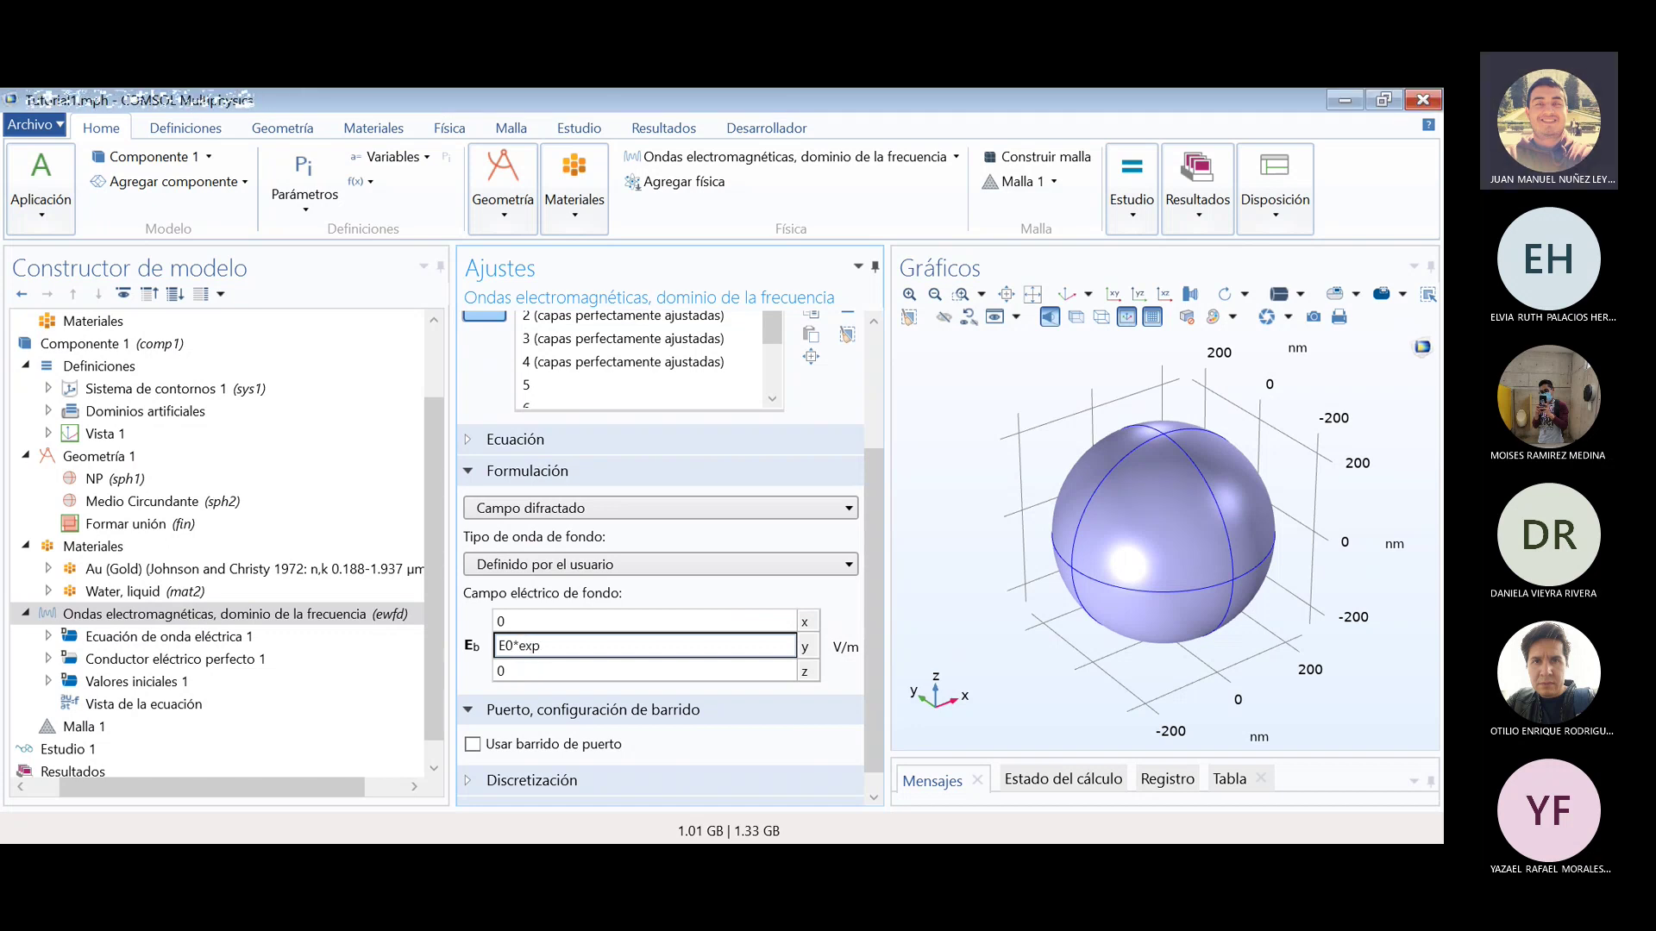
type("(j*")
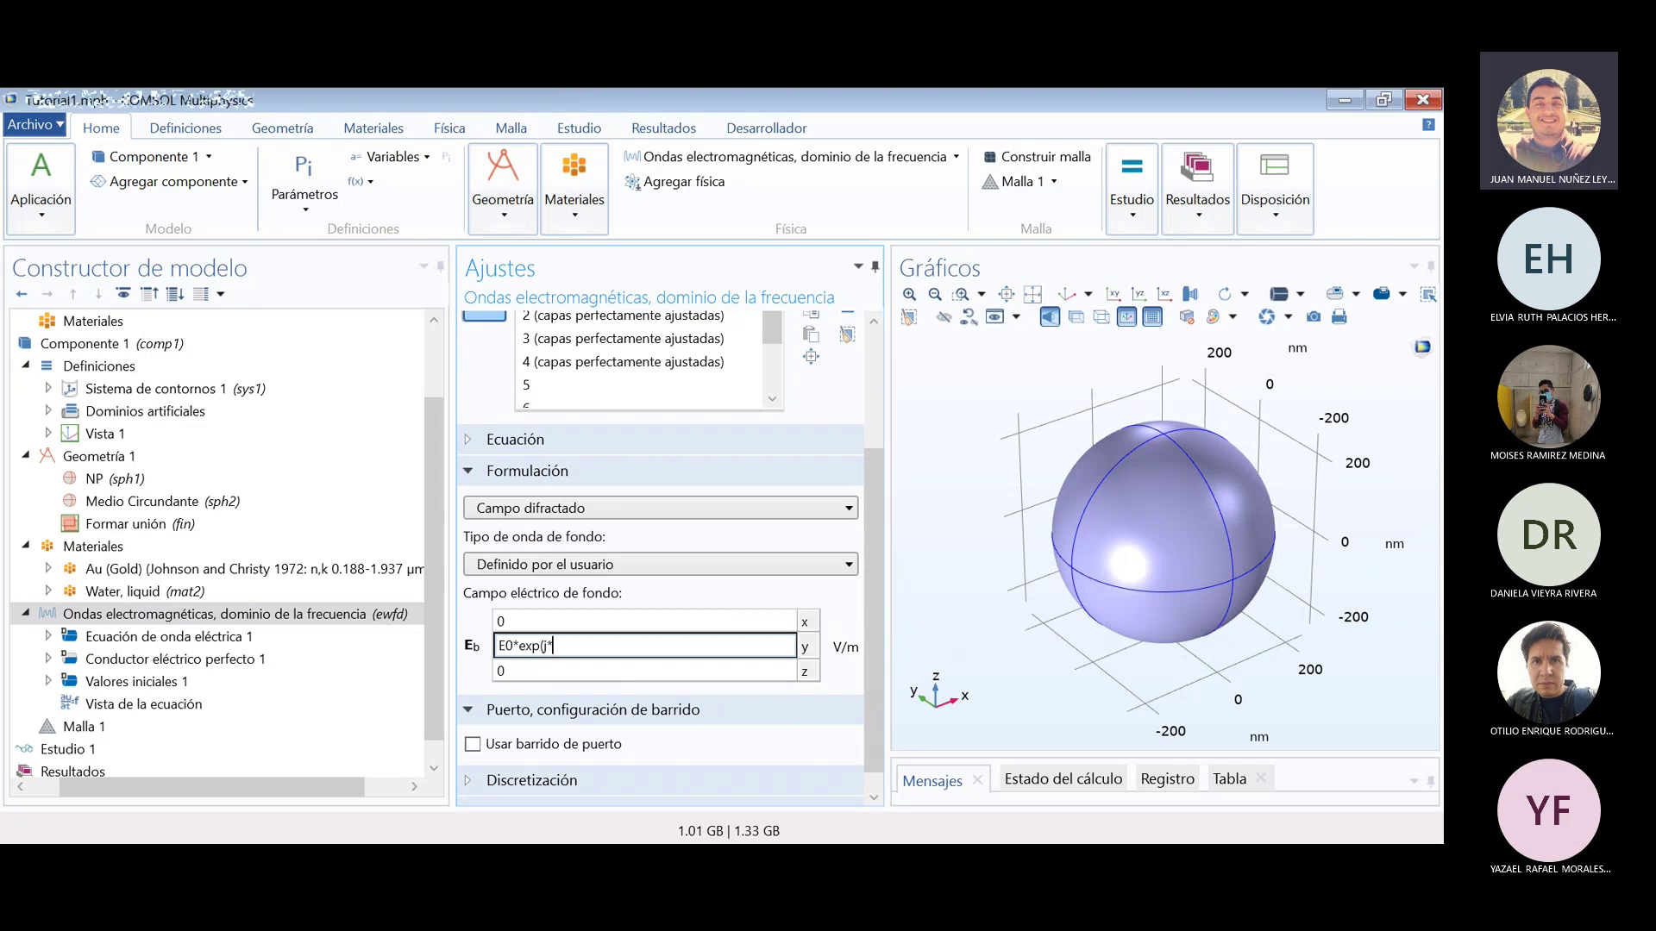
type("2*pi")
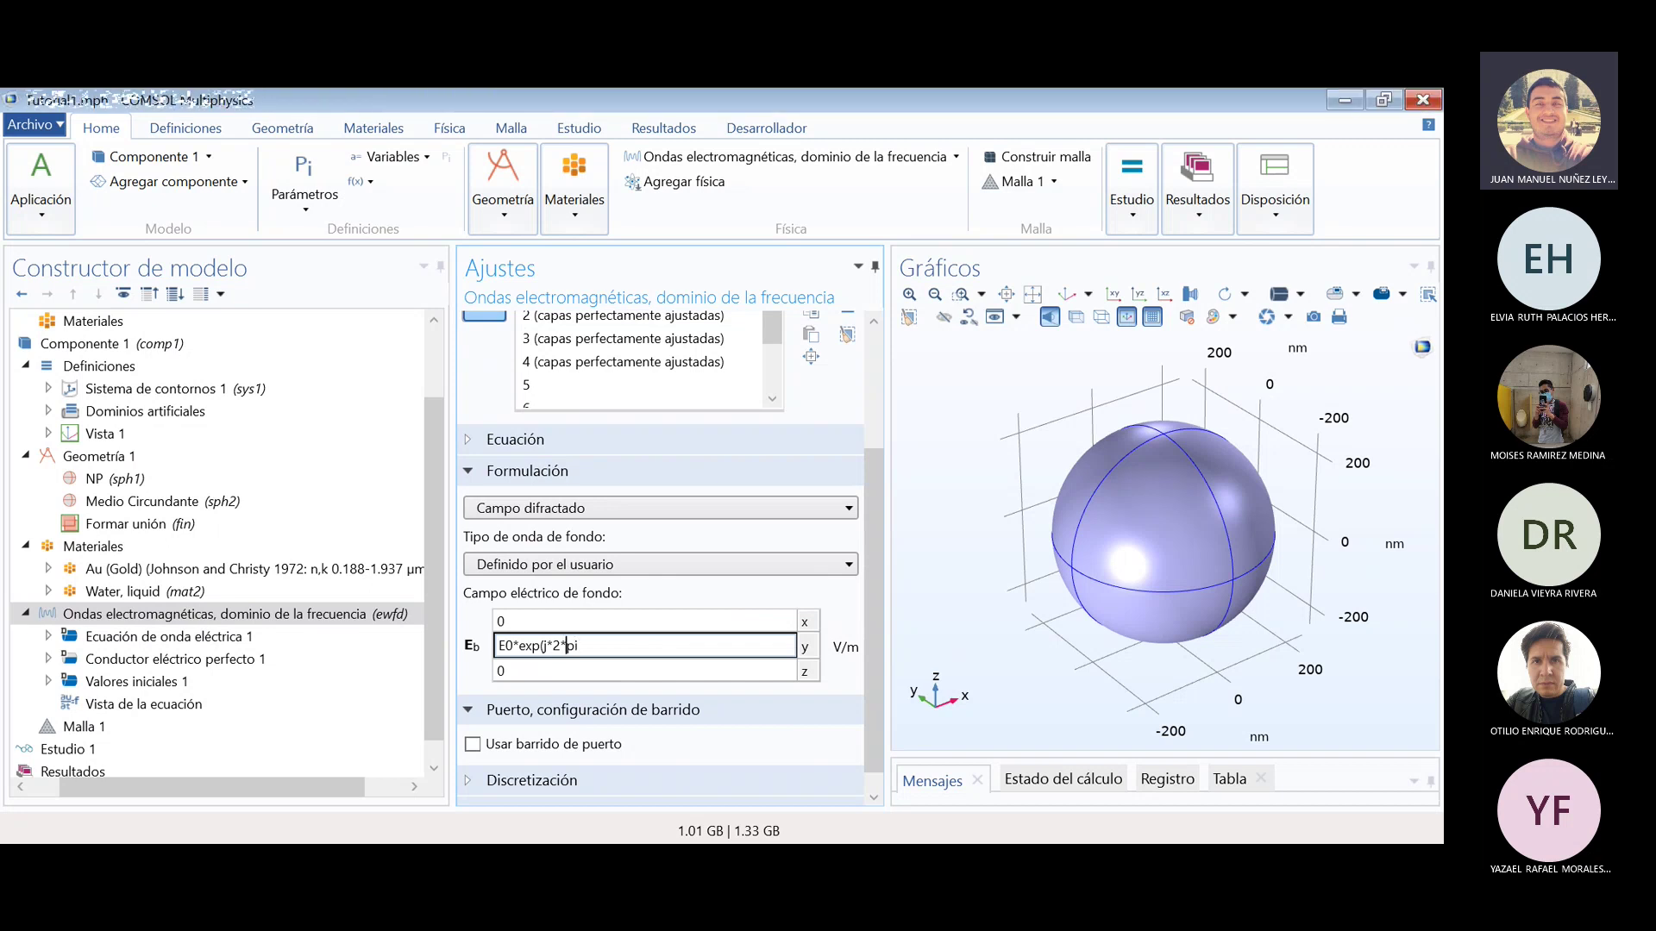
left_click(560, 645)
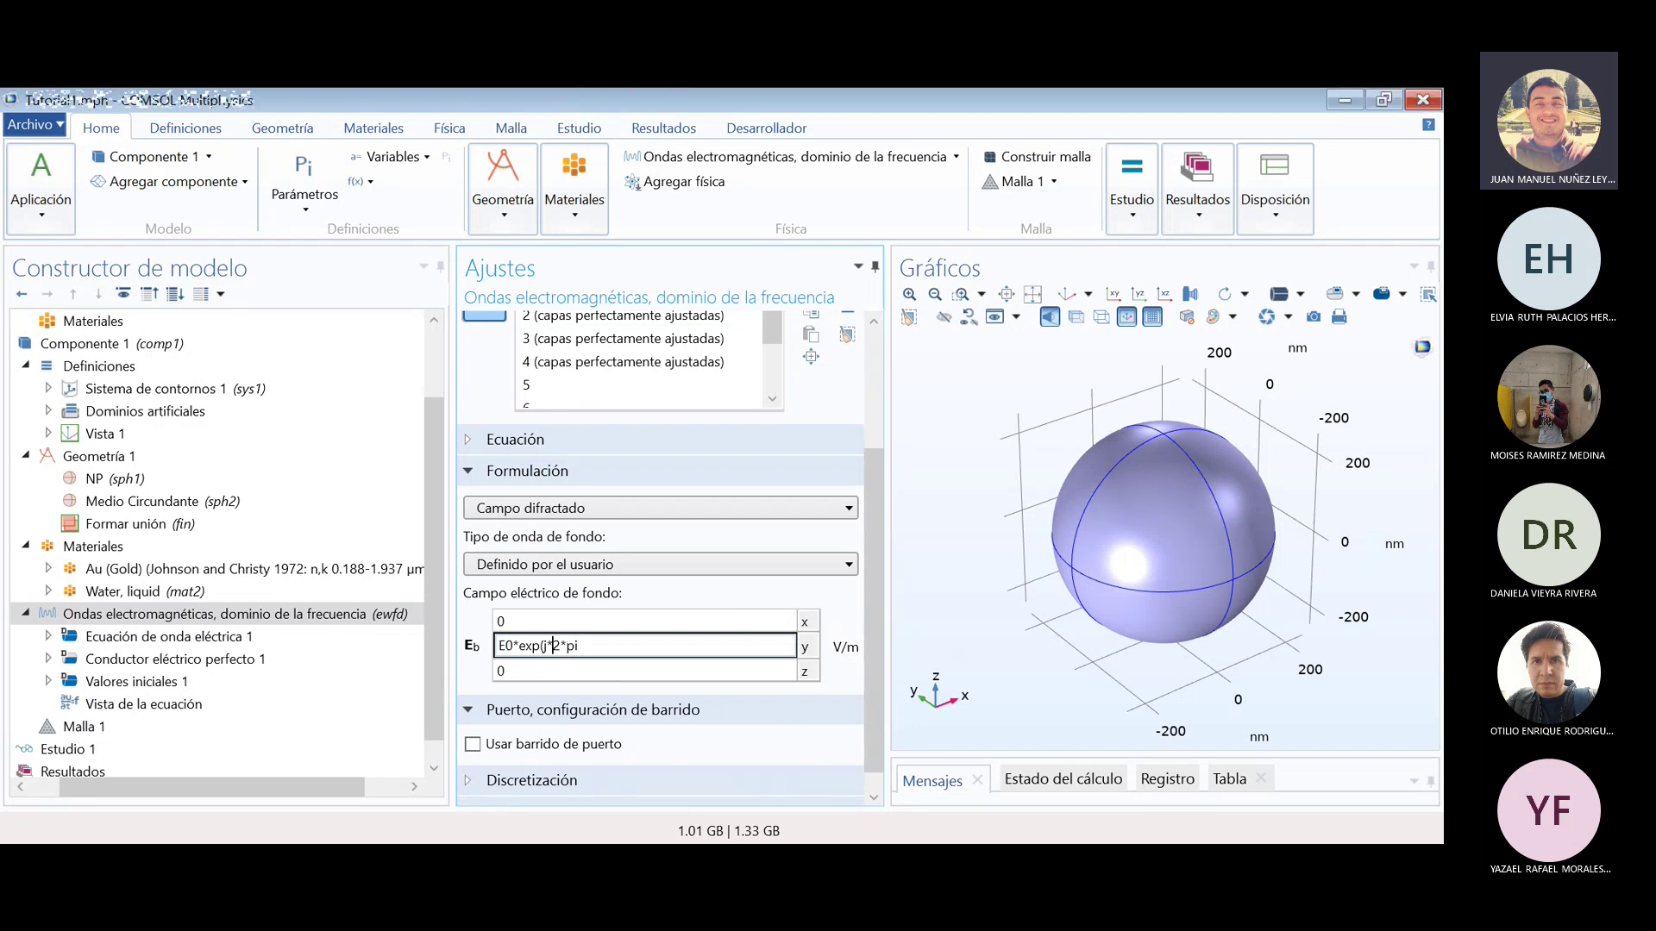
left_click(553, 646)
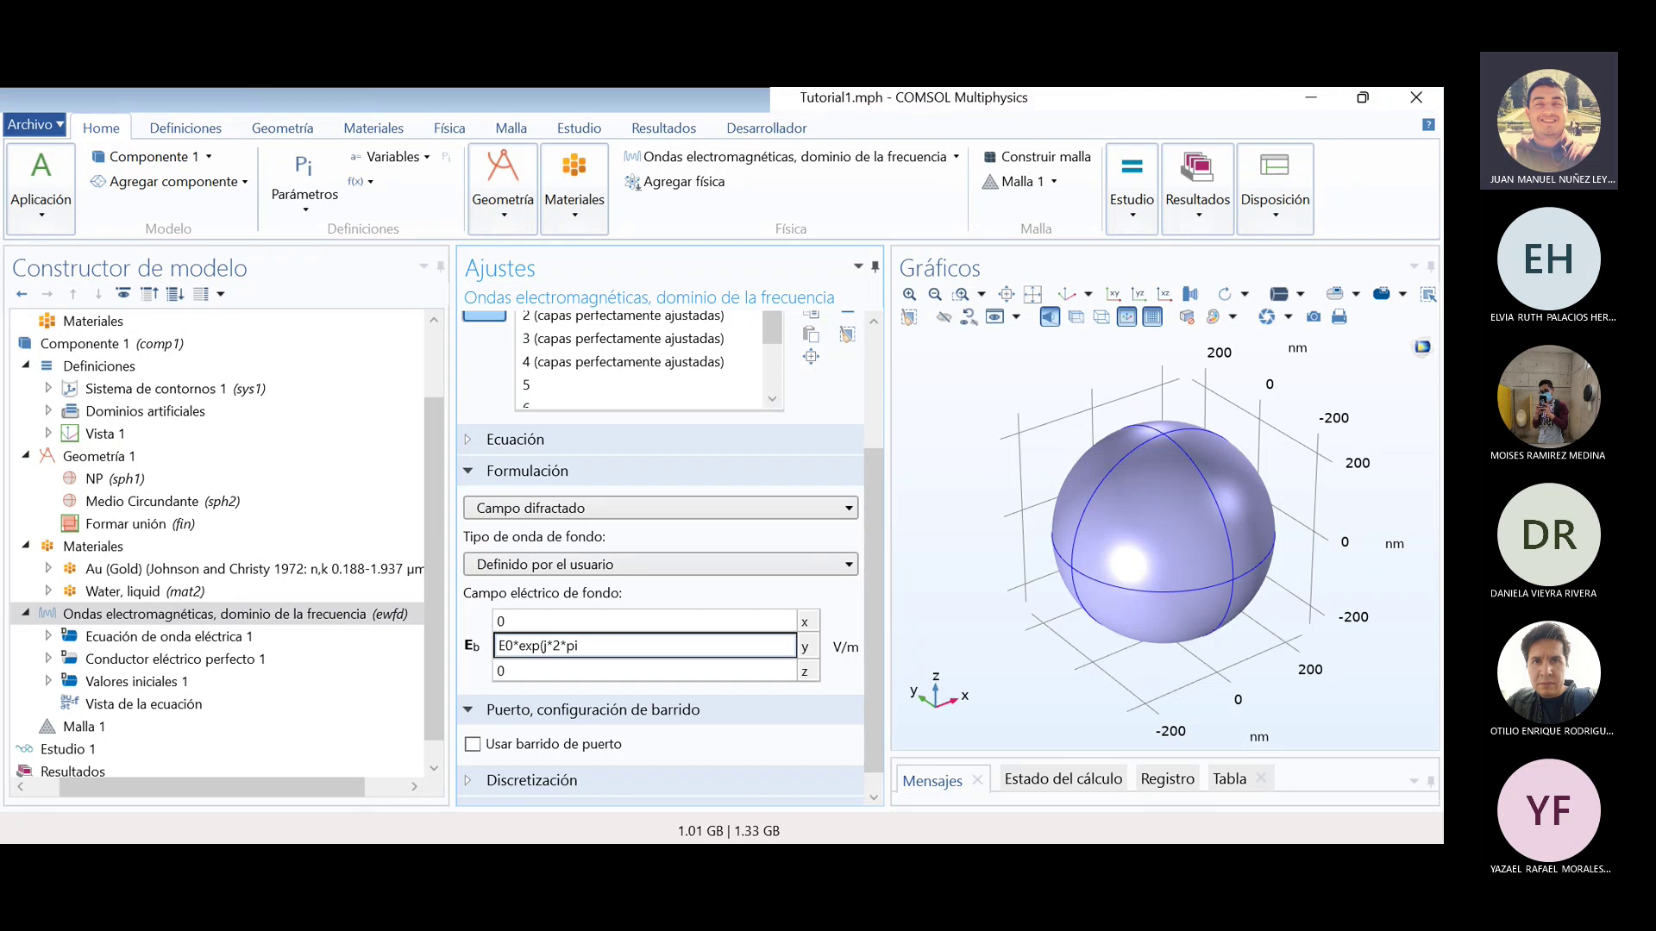
left_click(566, 646)
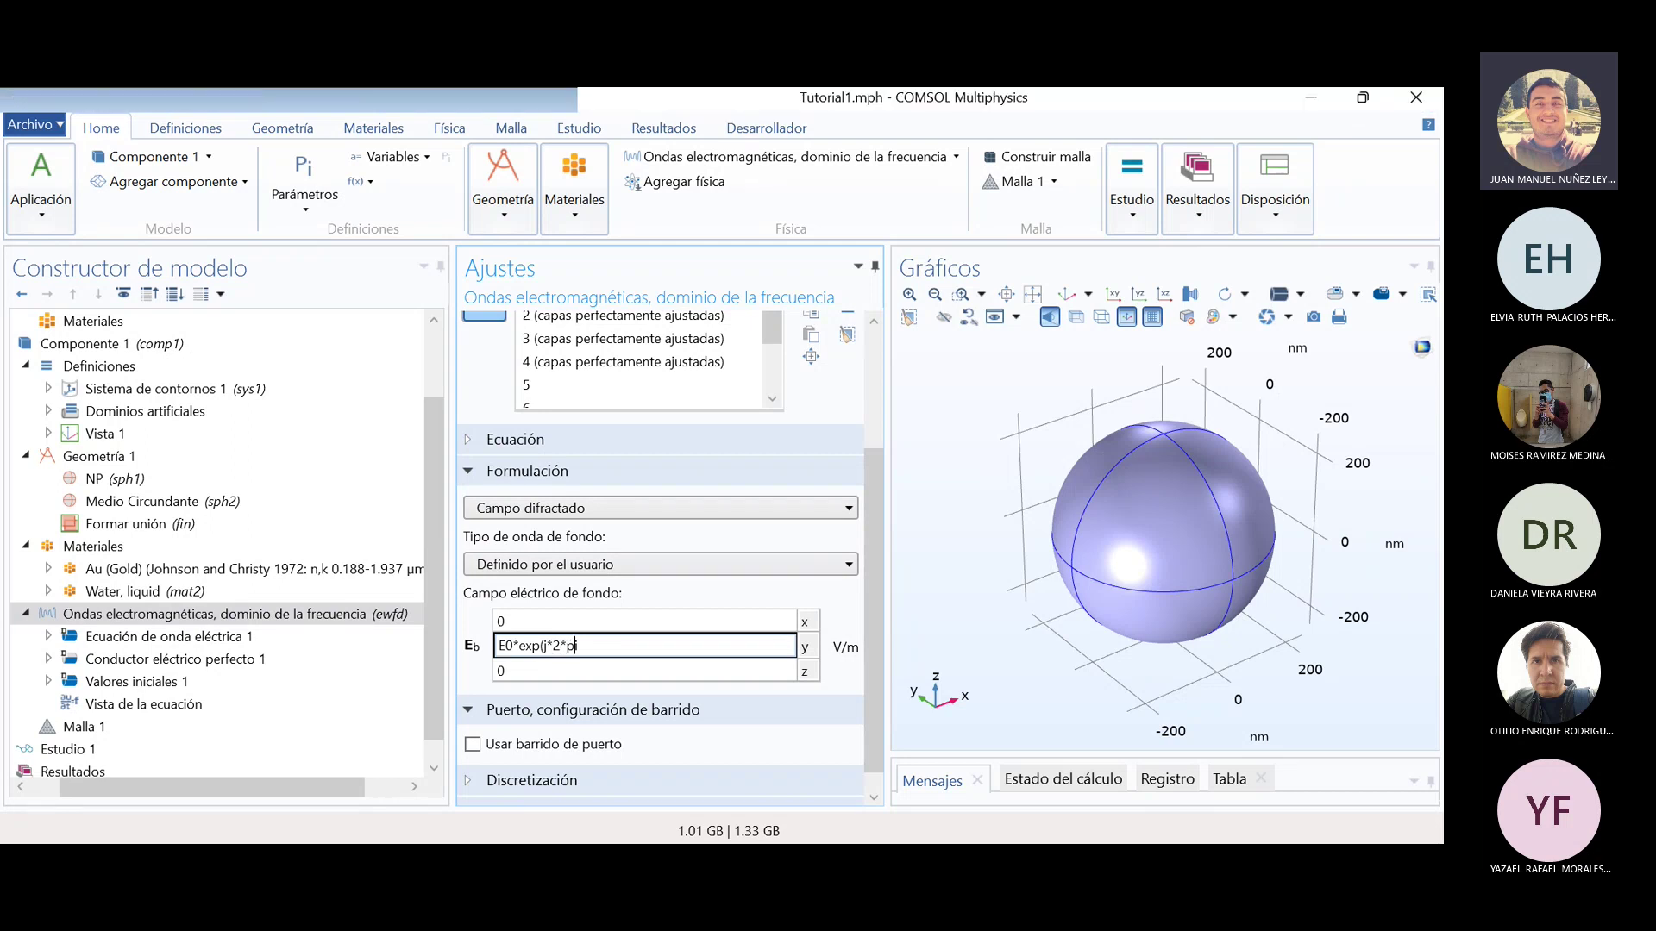
left_click(577, 646)
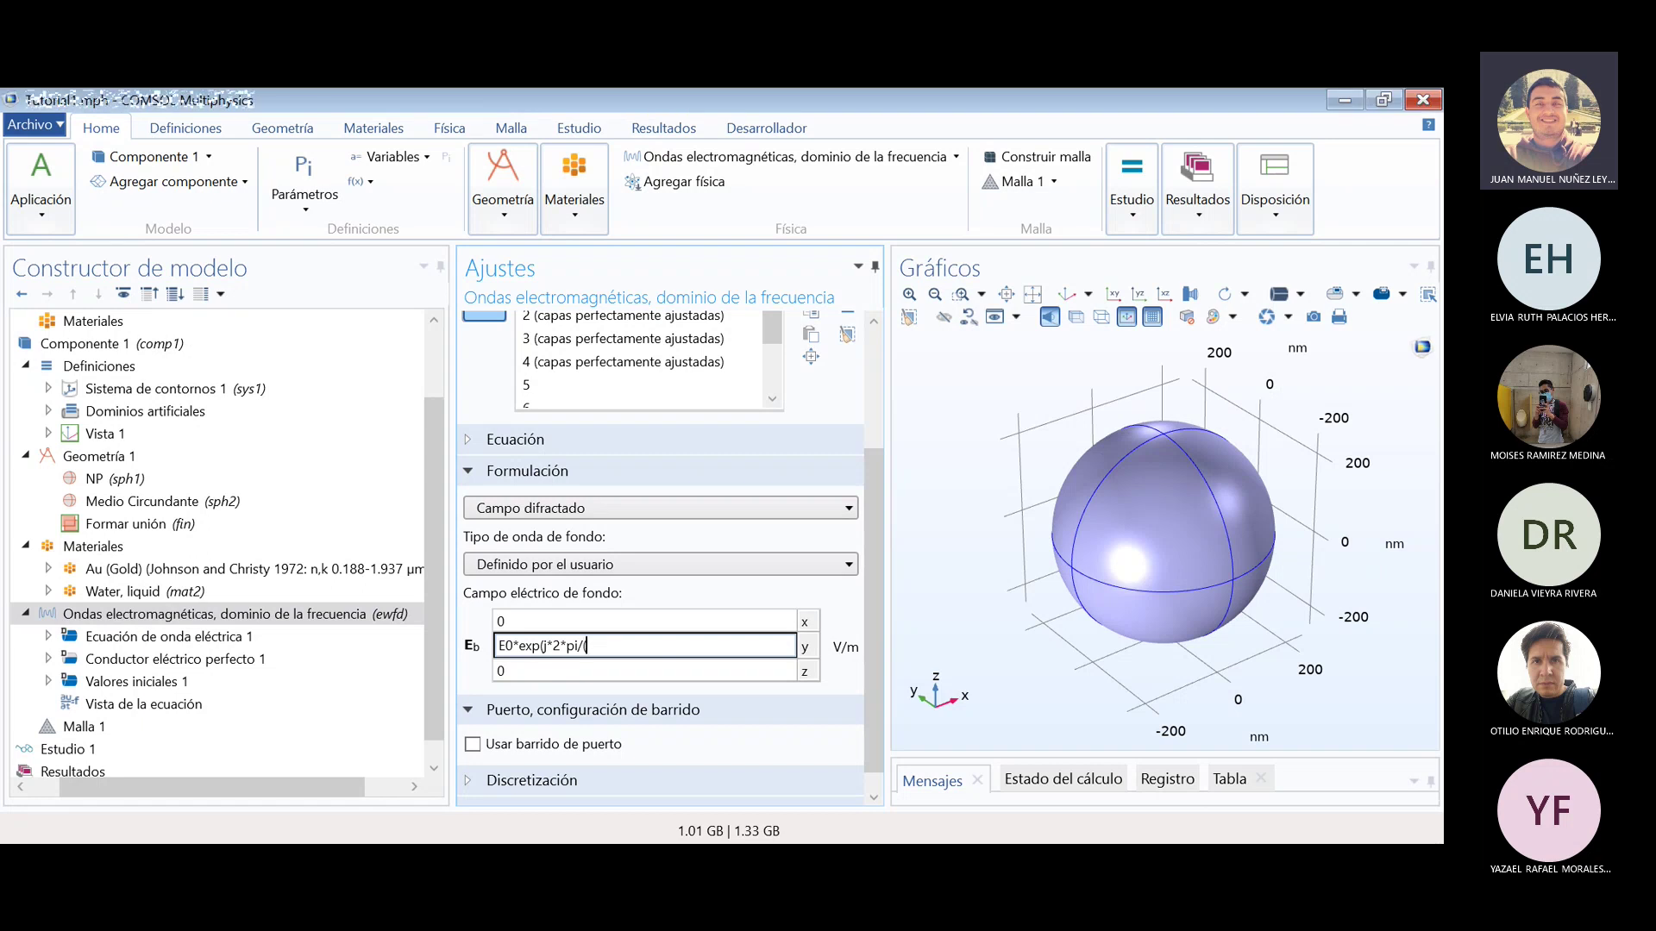
type("Lamb")
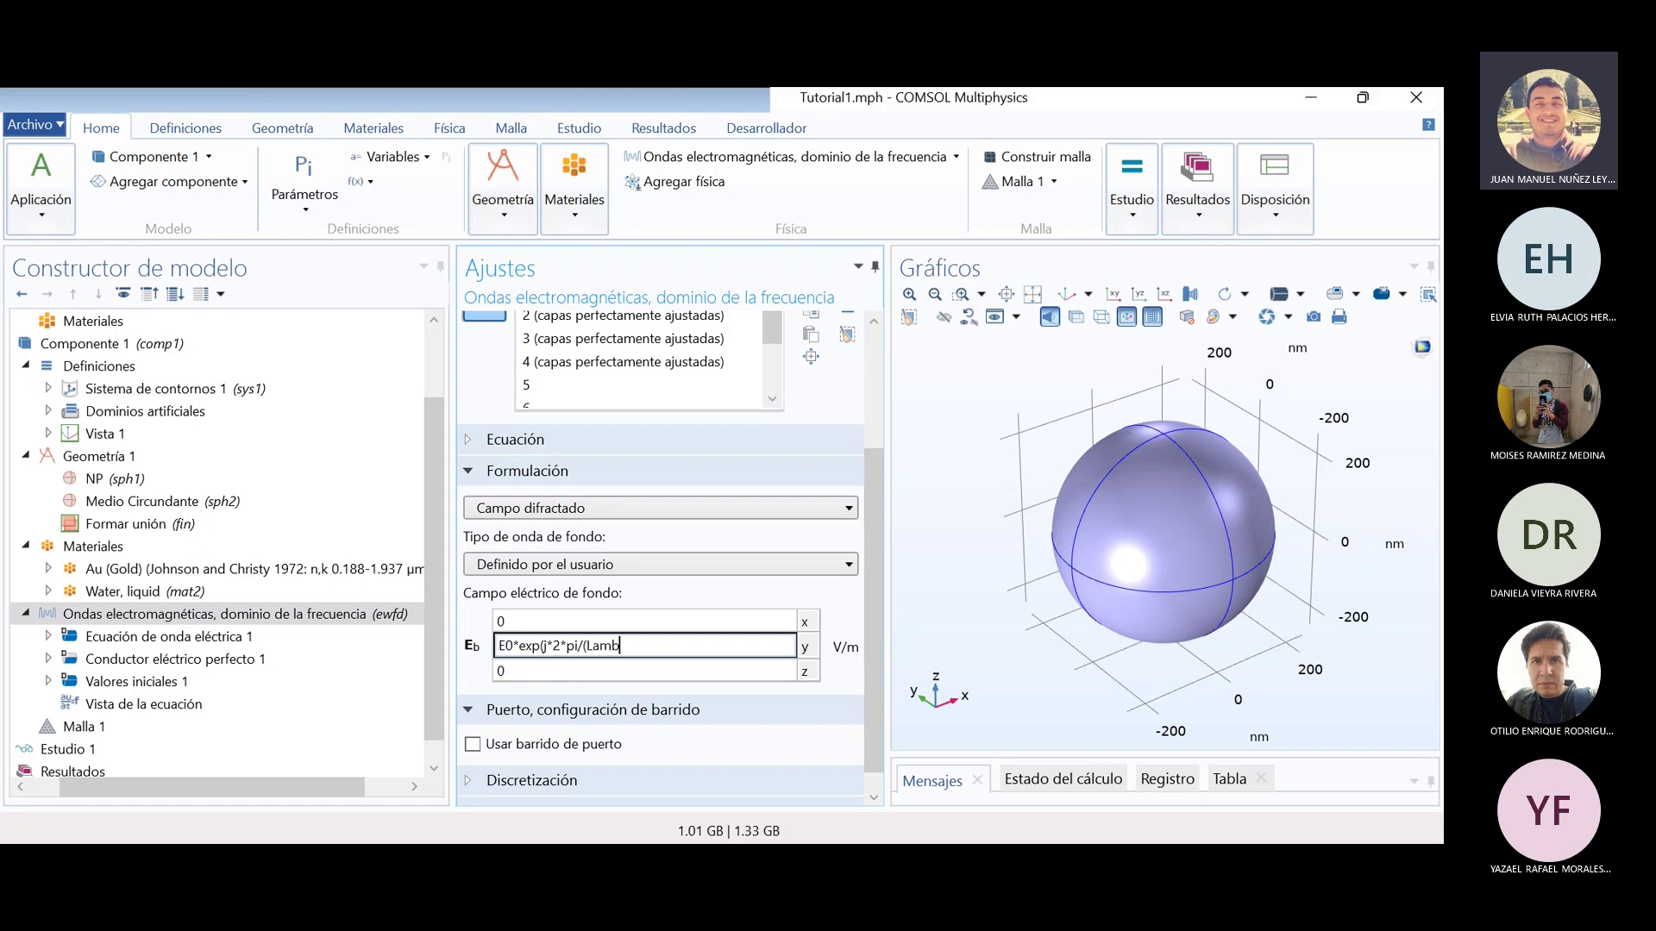
type("da)*z")
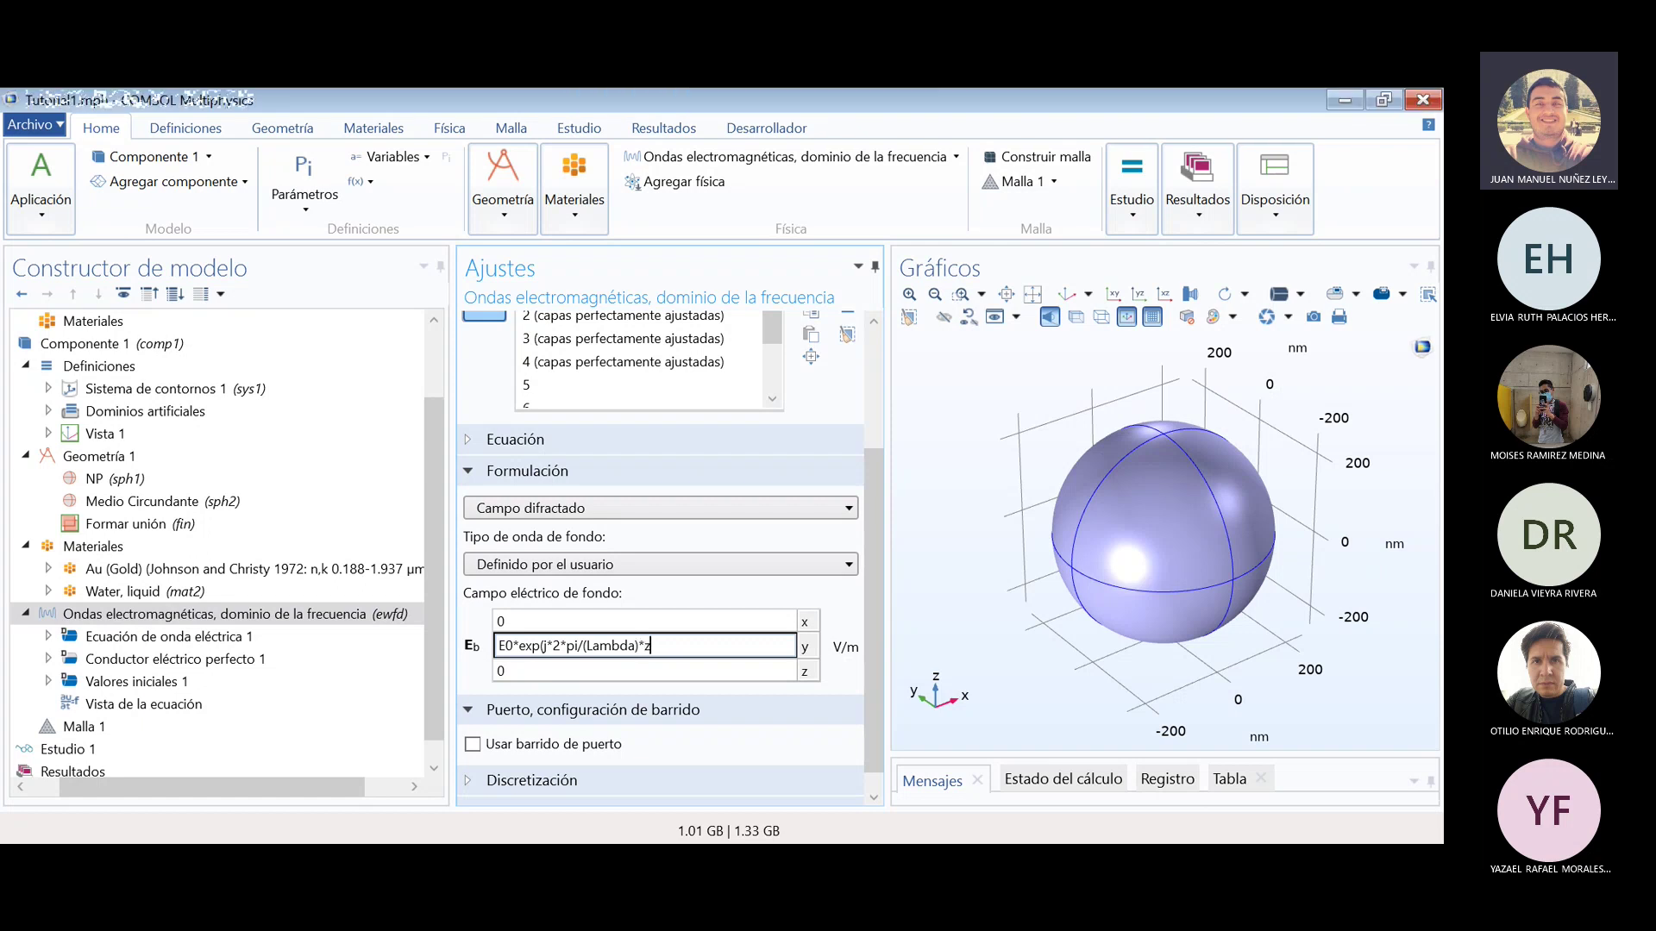
type(")")
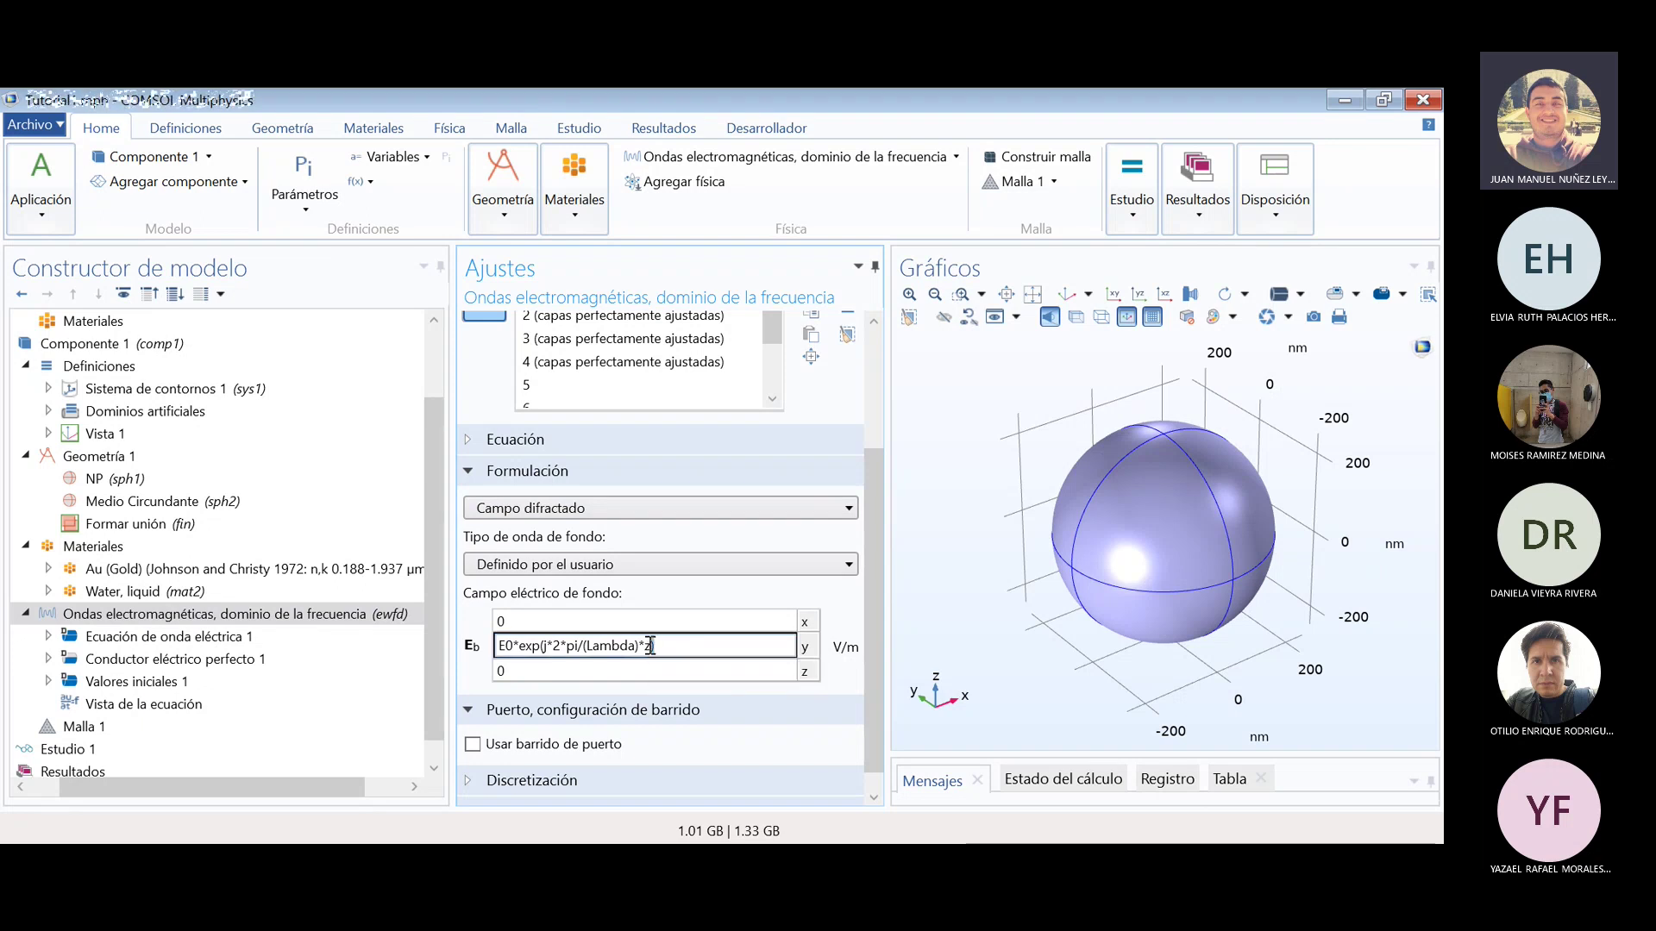
type(")")
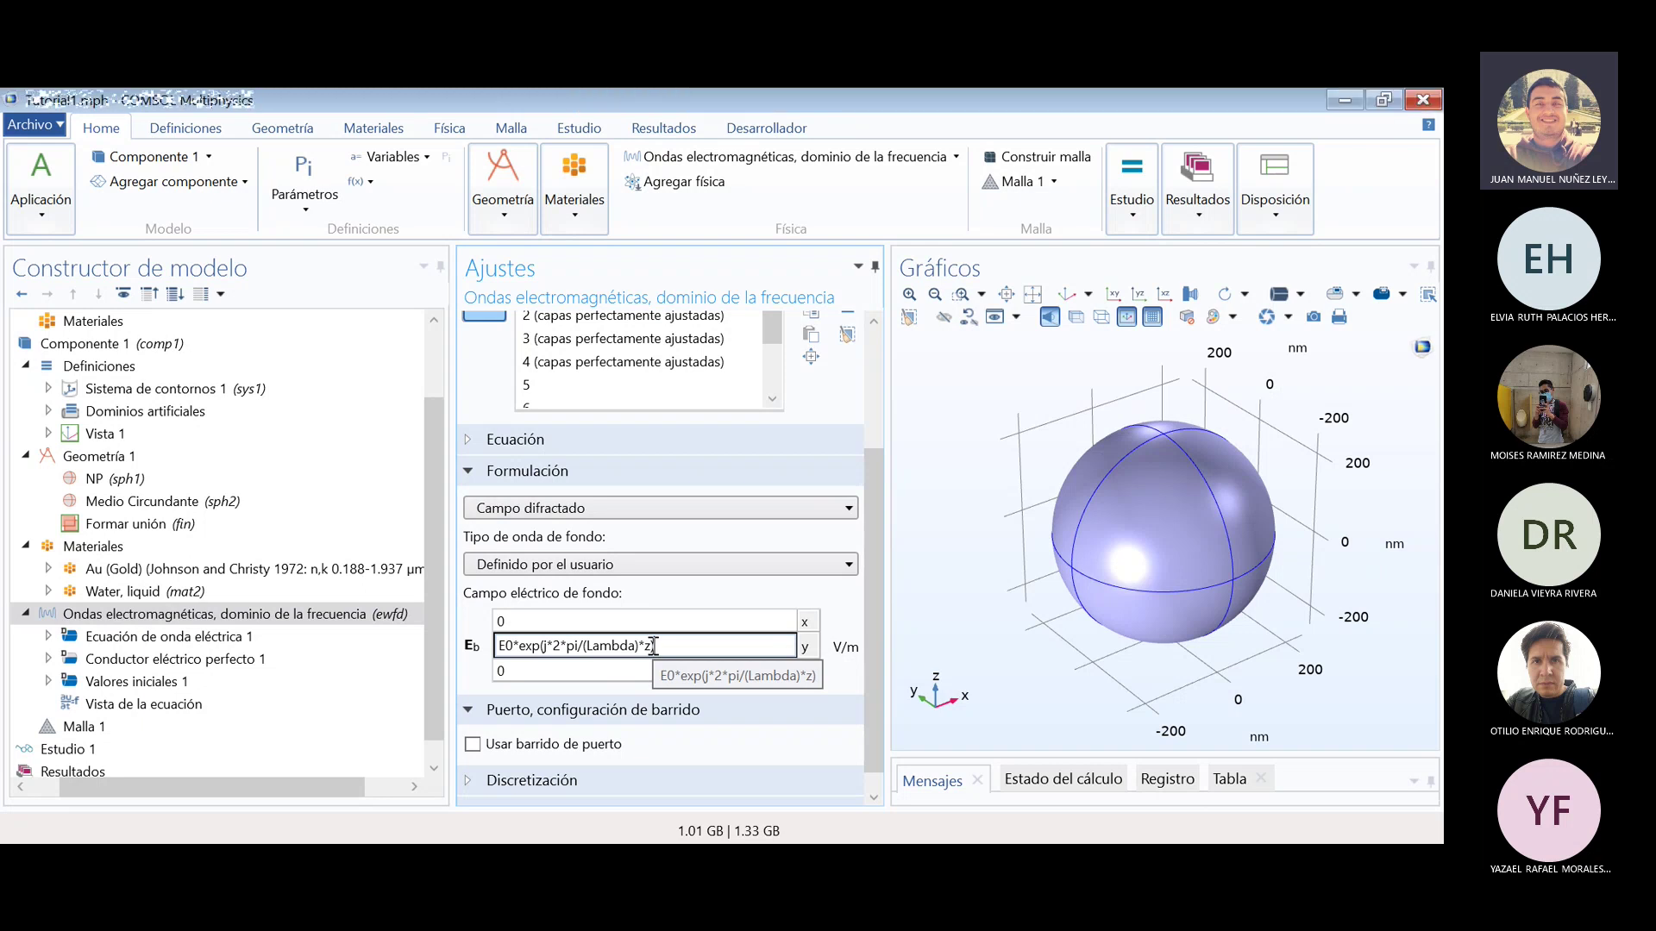
- Examine the wave equation of the physics interface alongside the background field expression, then hide the equation again
left_click(604, 442)
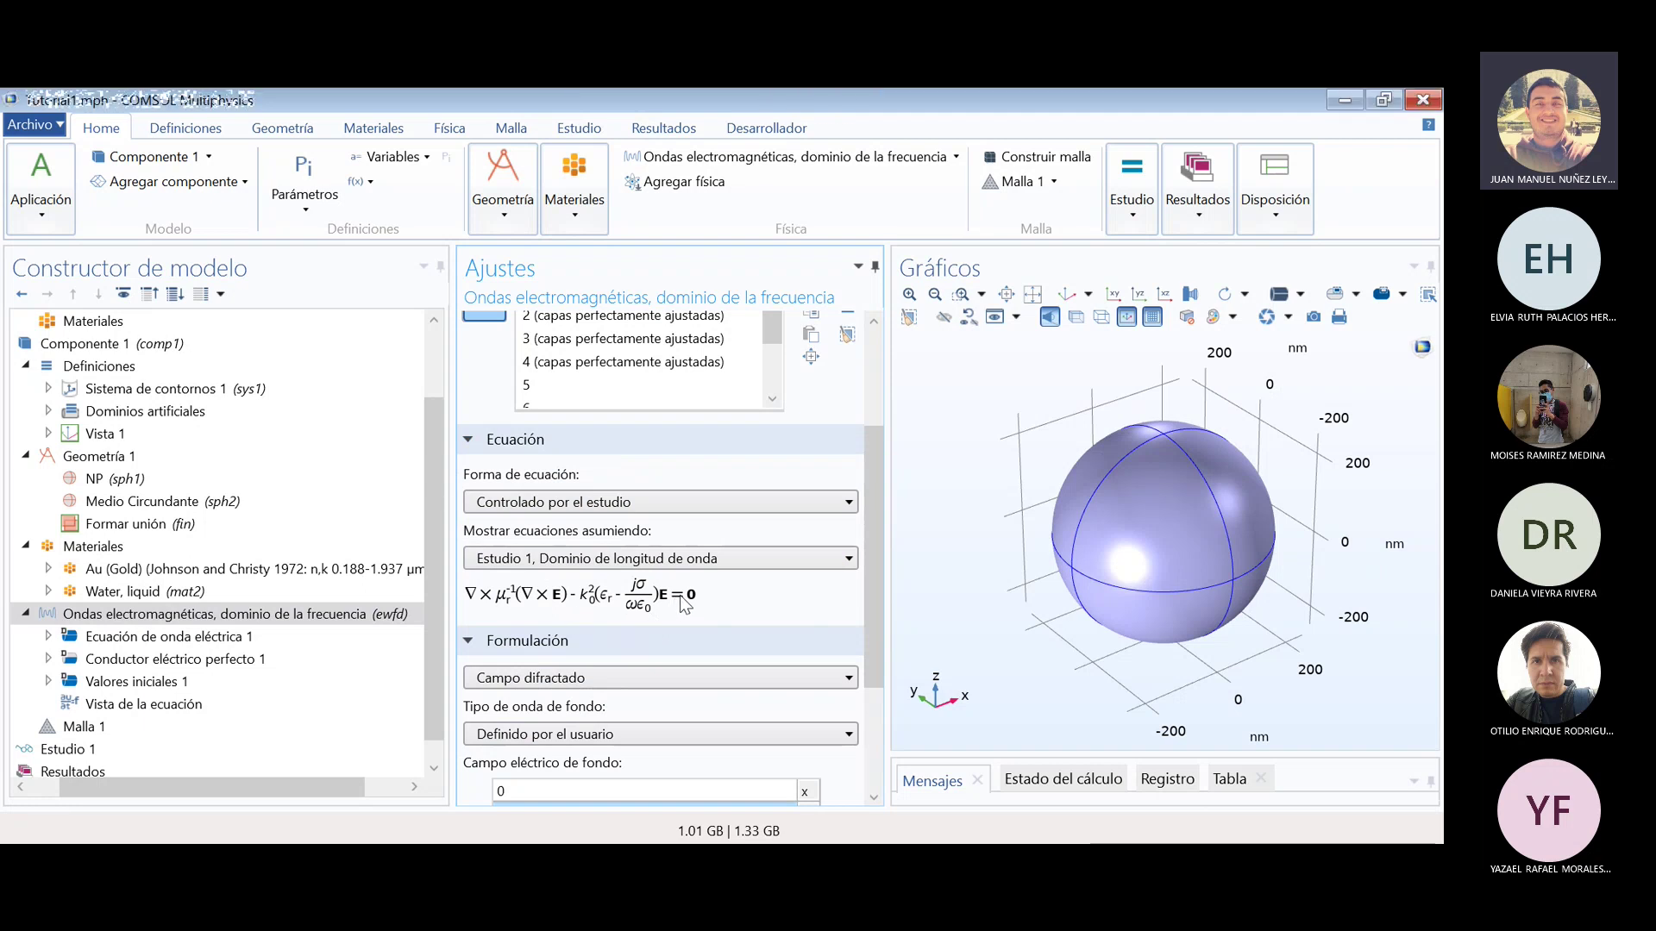
scroll(681, 606, "down", 3)
left_click(681, 647)
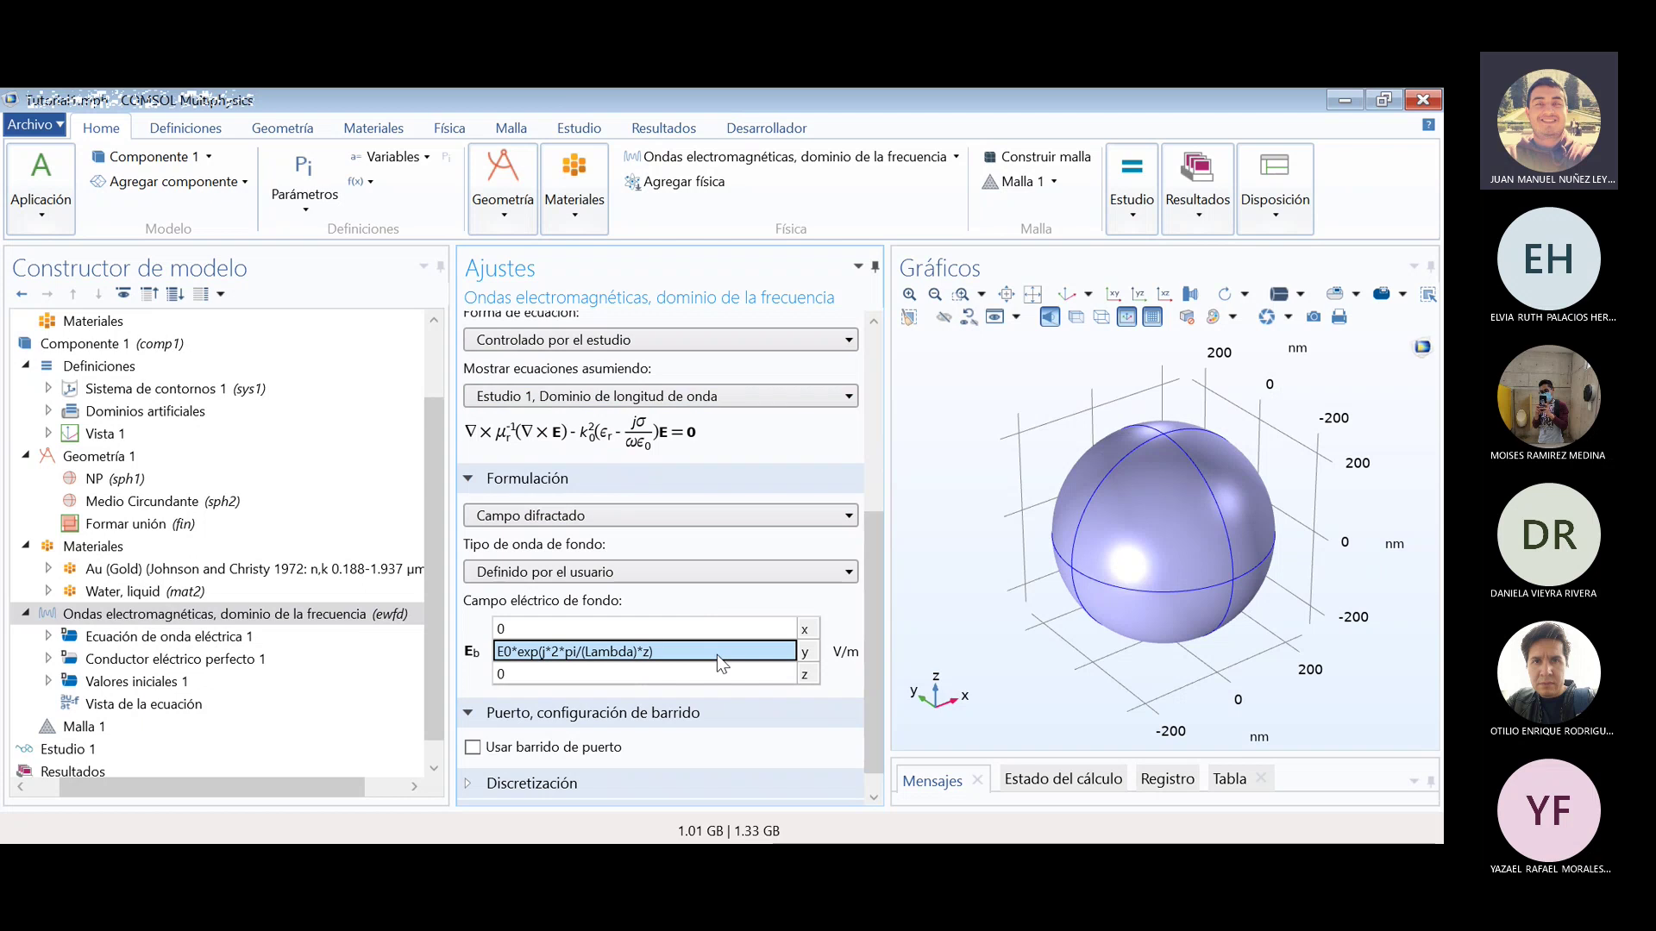
scroll(529, 450, "up", 2)
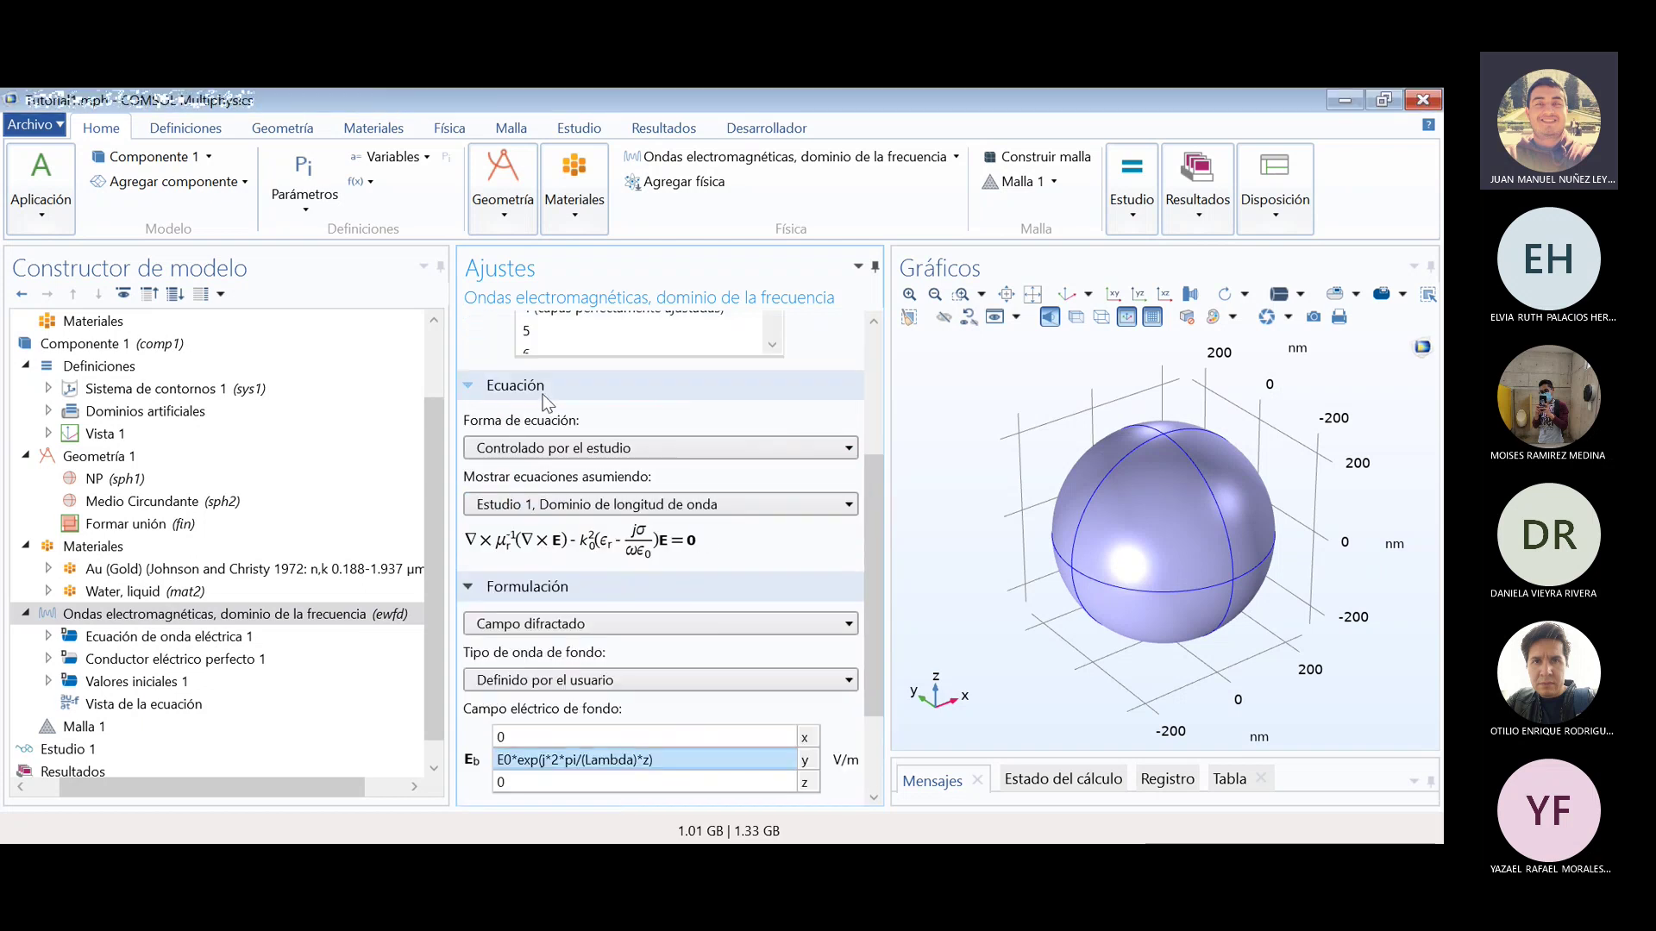
left_click(541, 389)
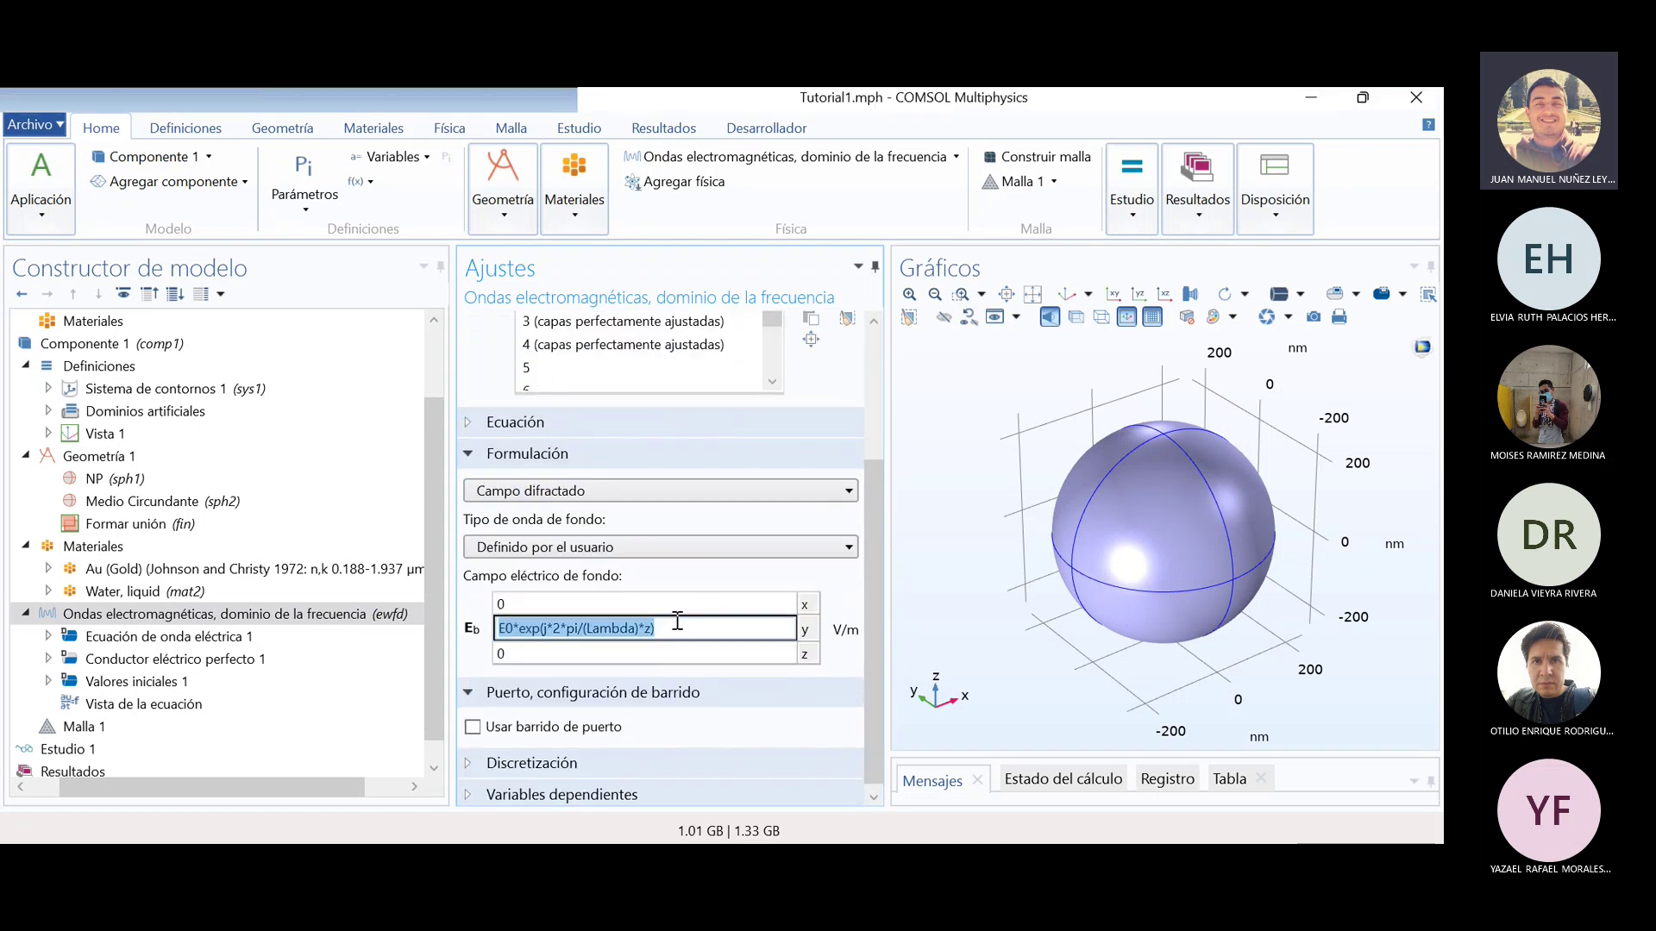
- Check the y-component expression, its exponential argument and the z component of the background electric field
left_click_drag(689, 628, 478, 630)
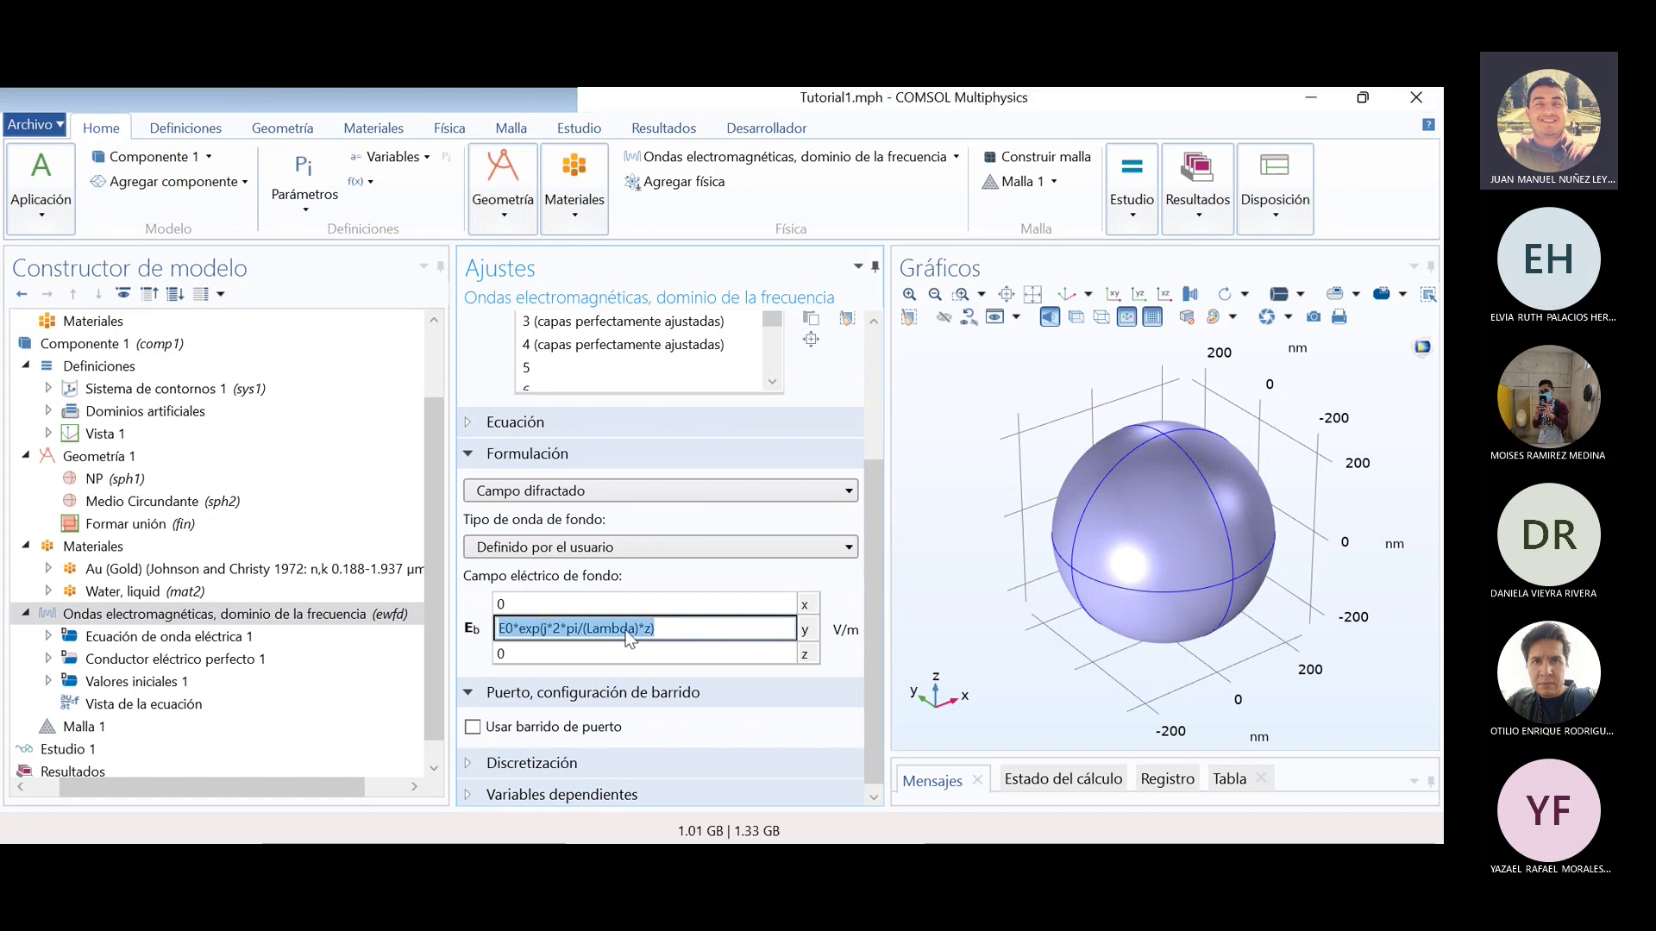
left_click(673, 627)
left_click_drag(673, 628, 489, 632)
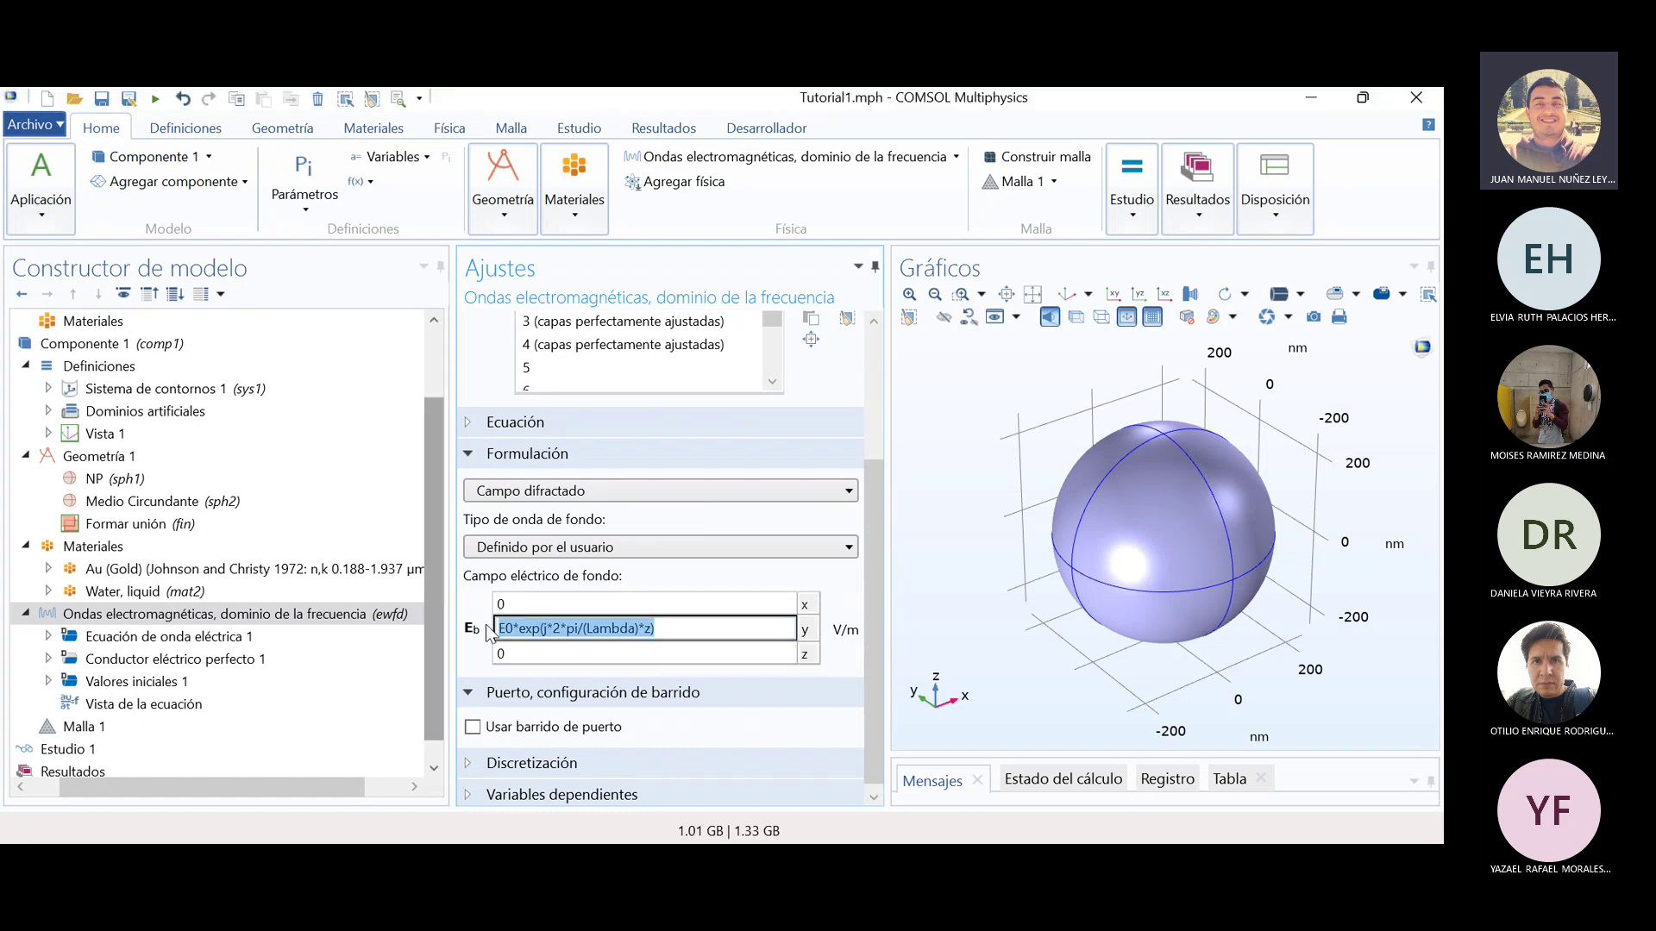
left_click(668, 629)
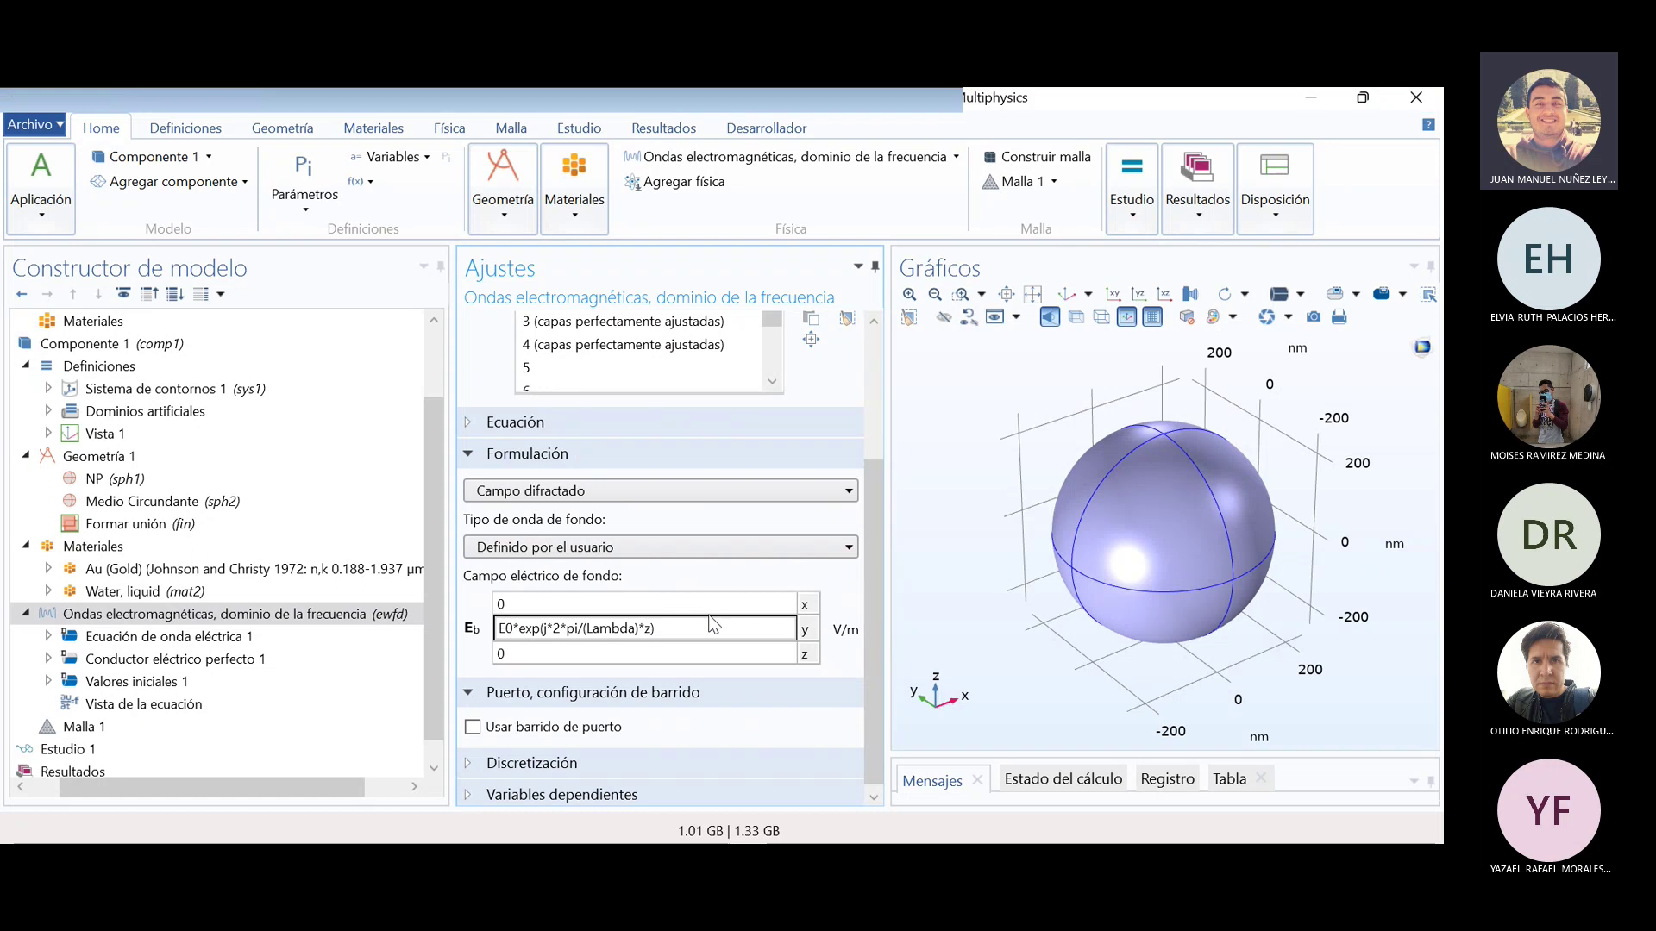
left_click_drag(671, 629, 544, 627)
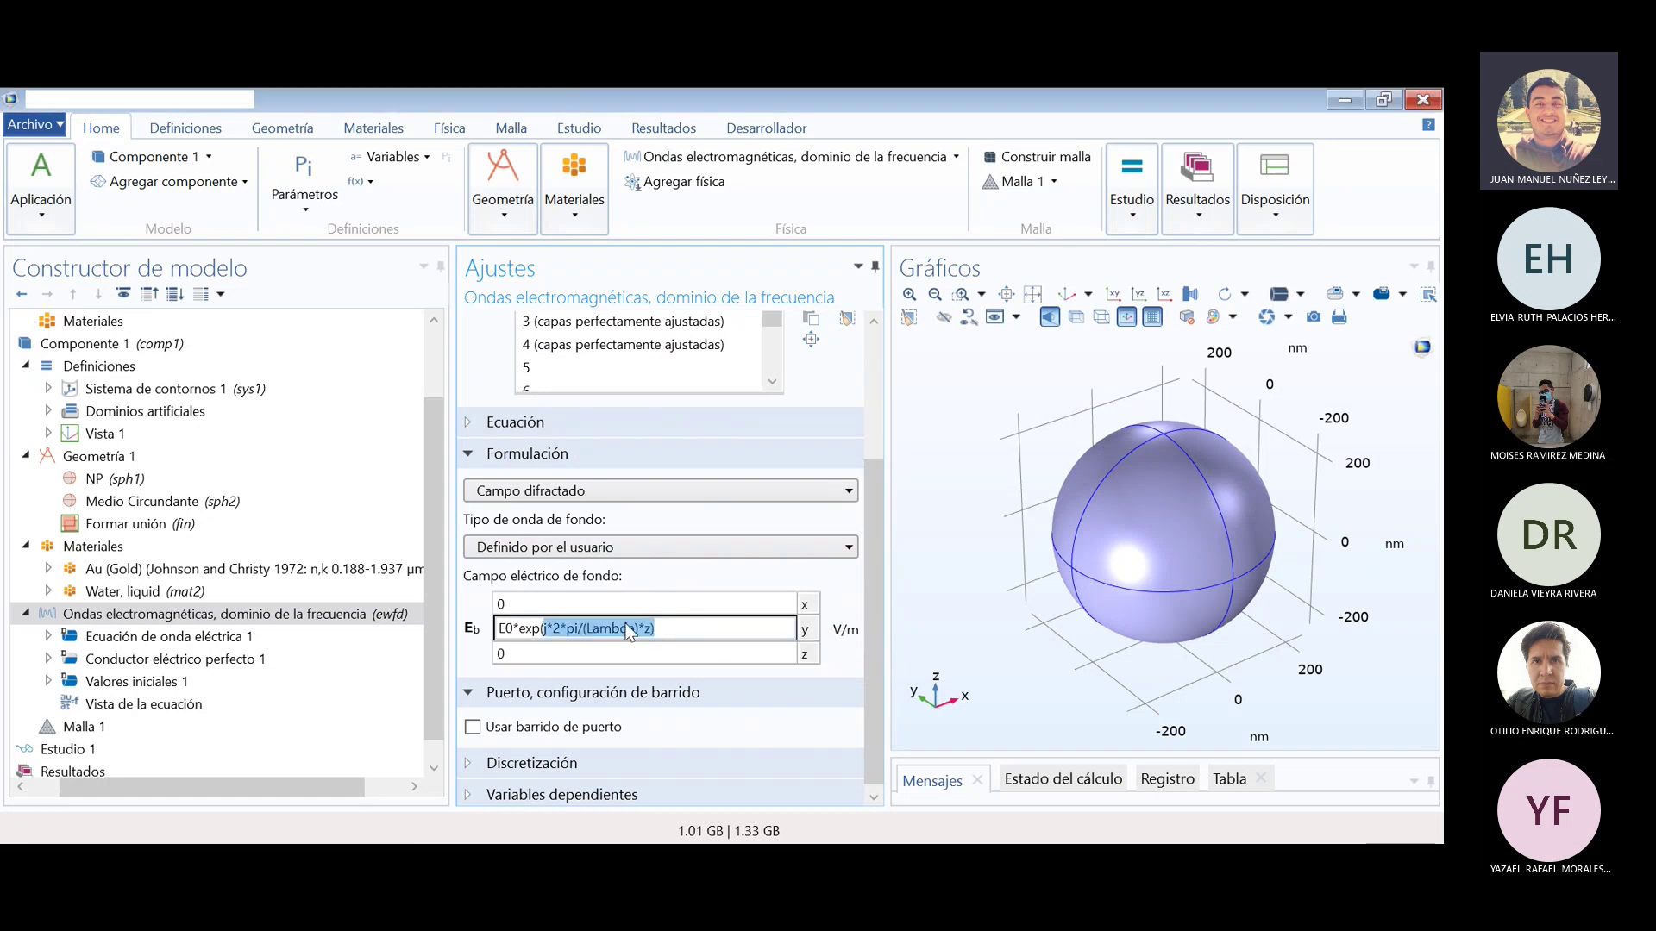
left_click(673, 629)
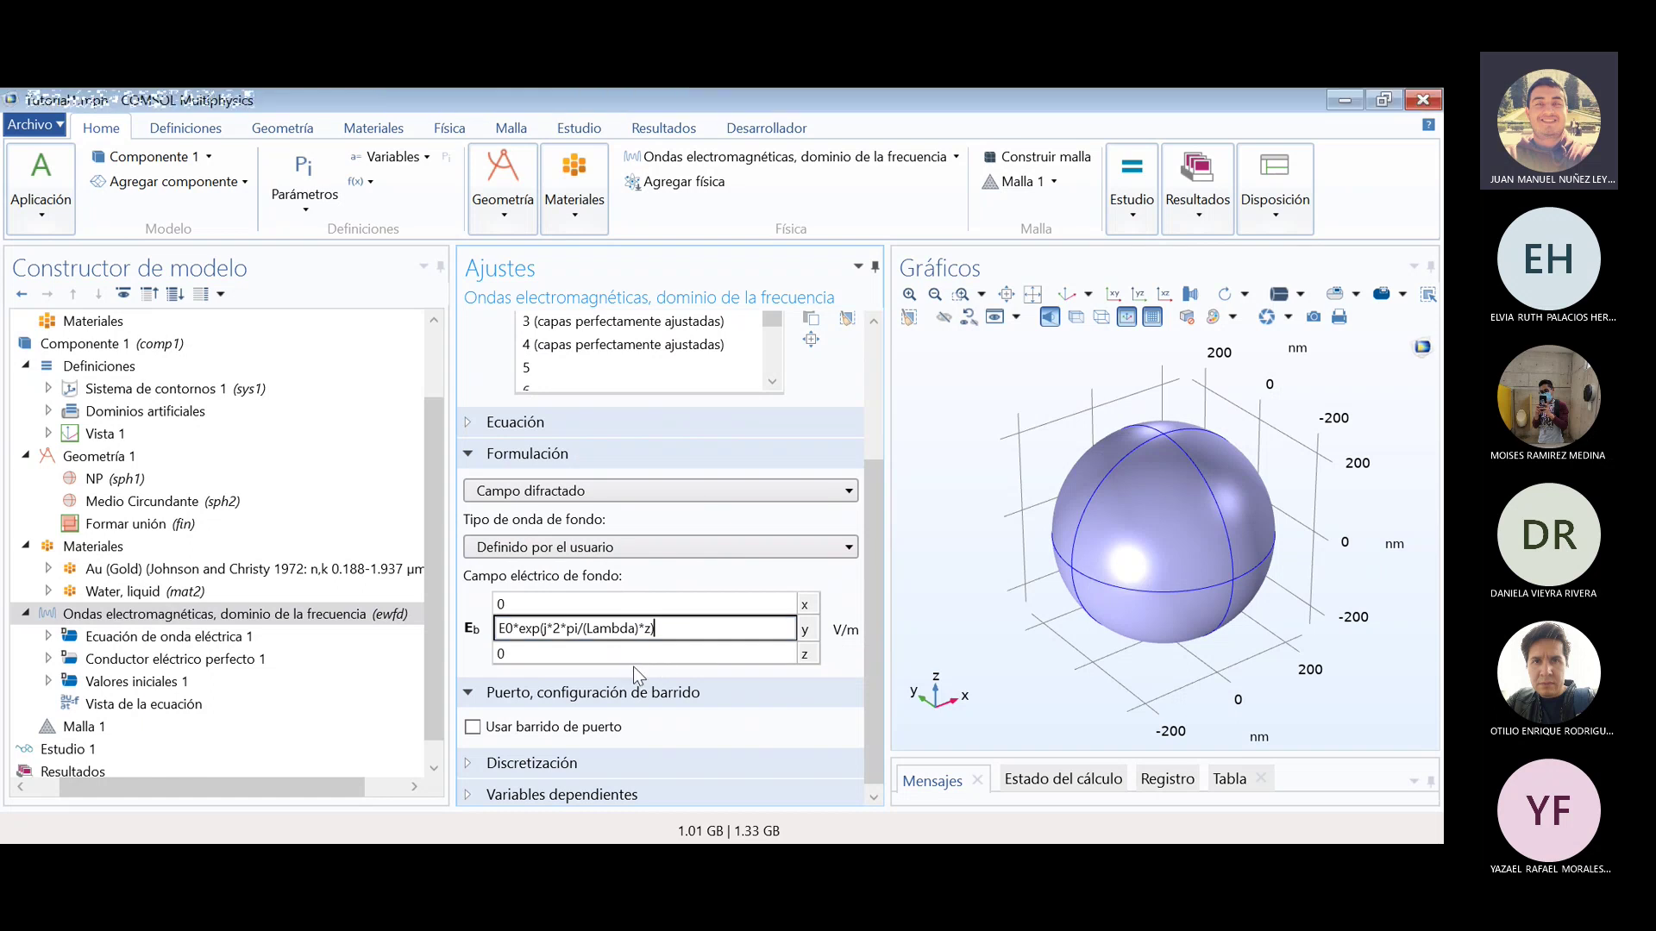
left_click(624, 659)
left_click(668, 634)
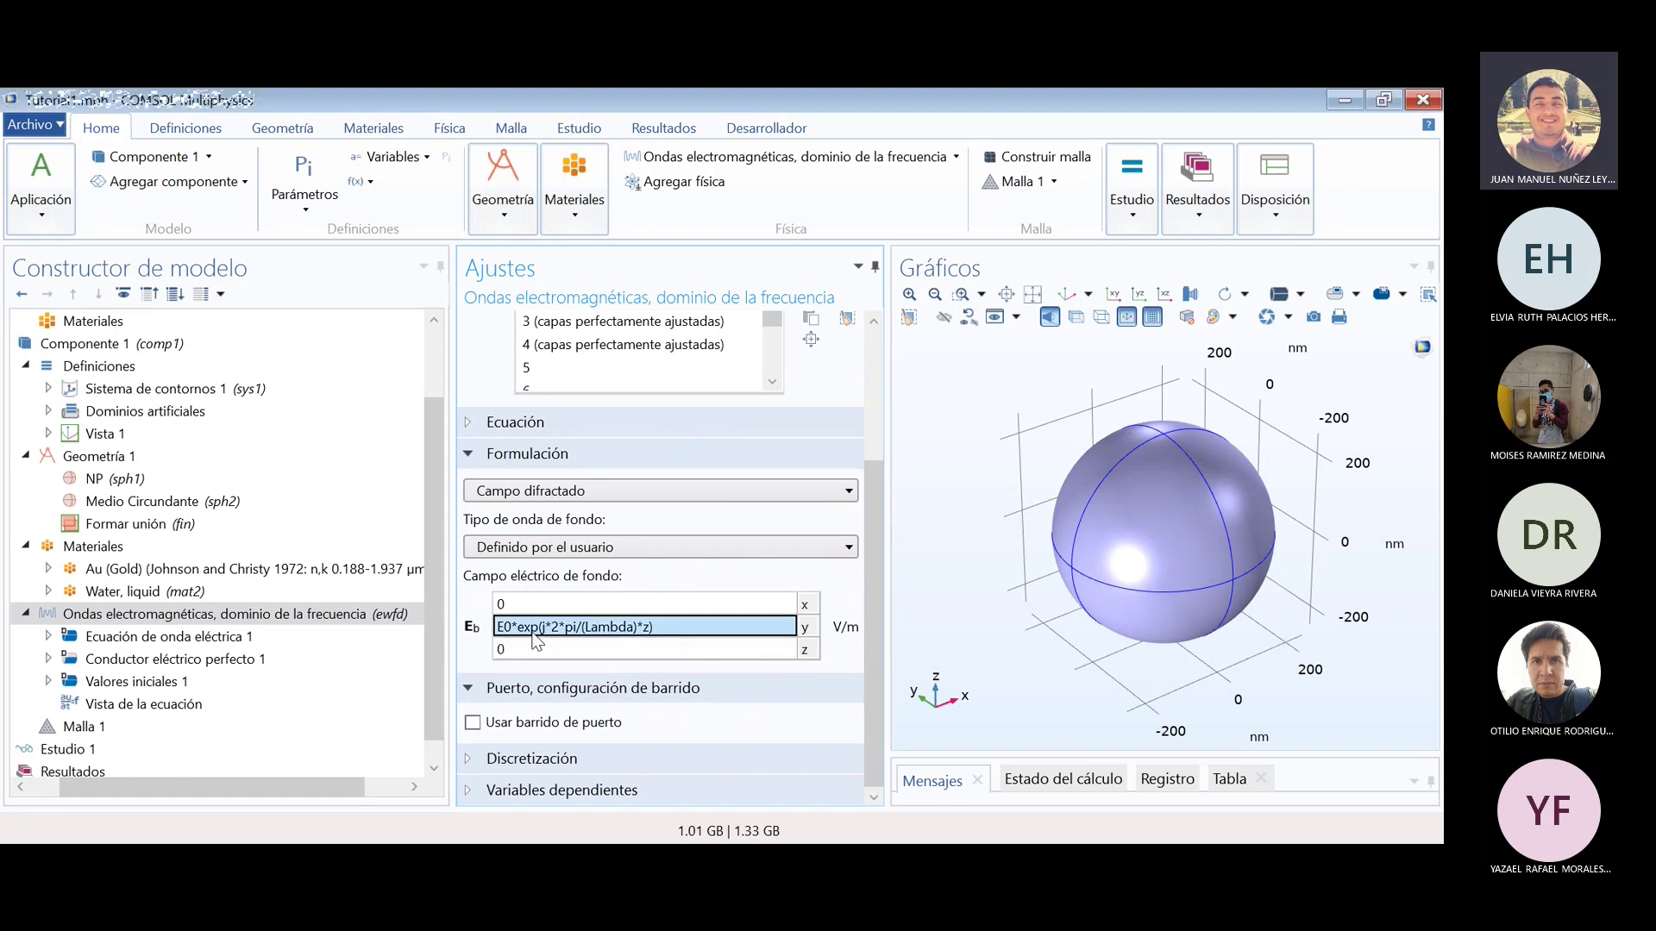
key("Tab")
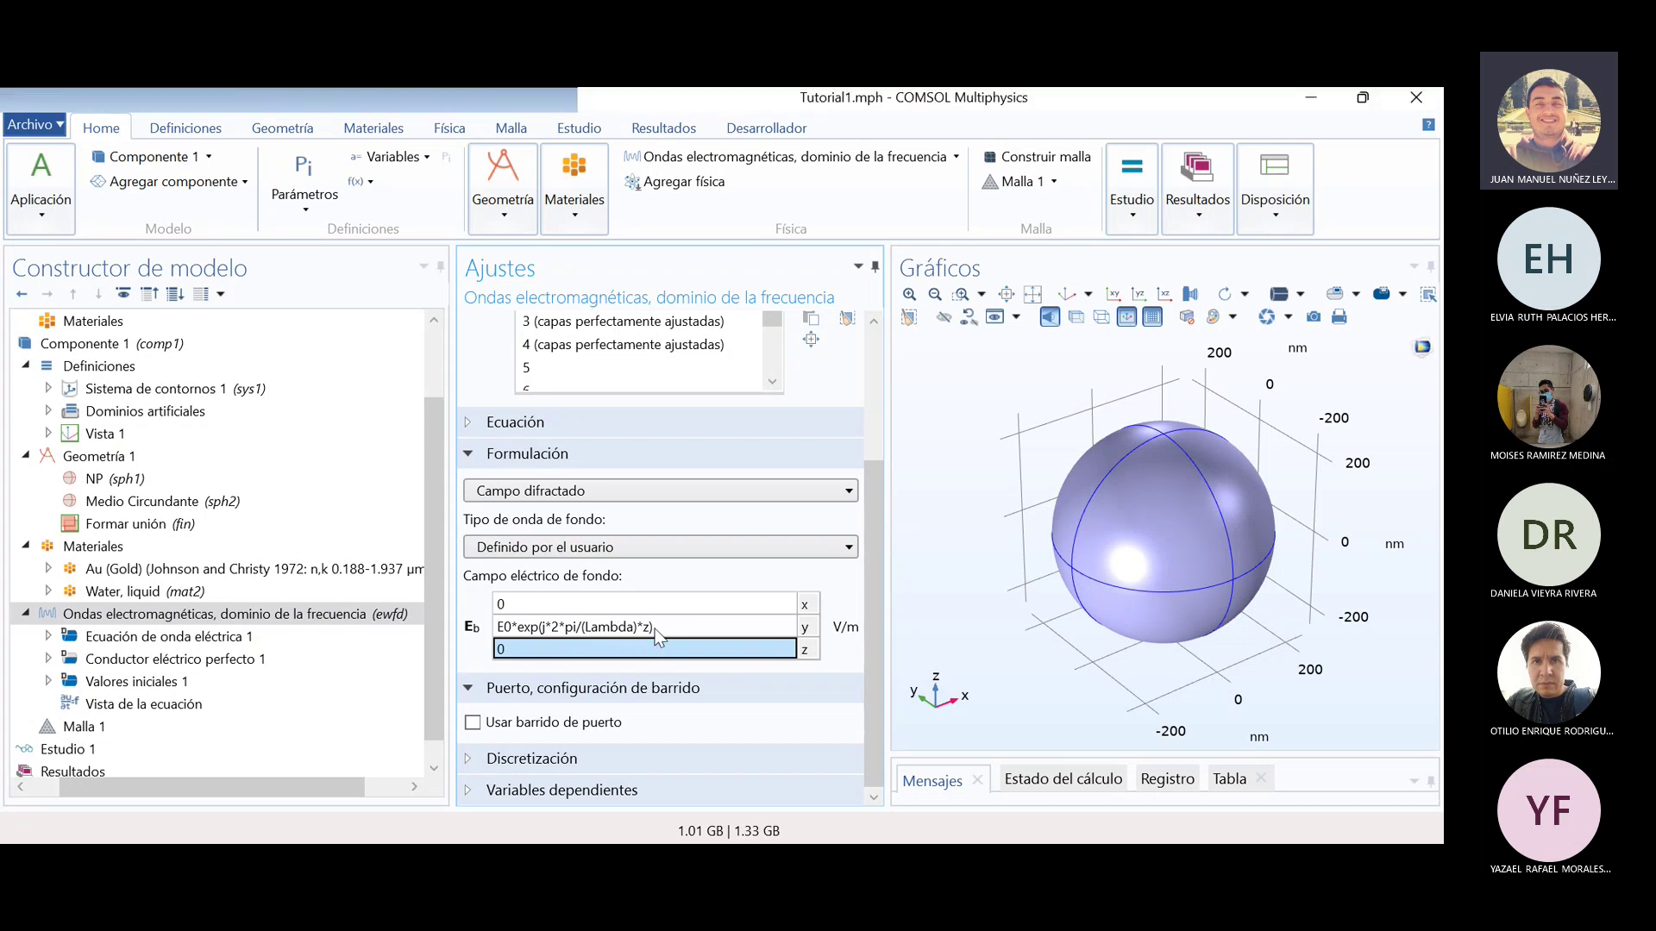
double_click(531, 651)
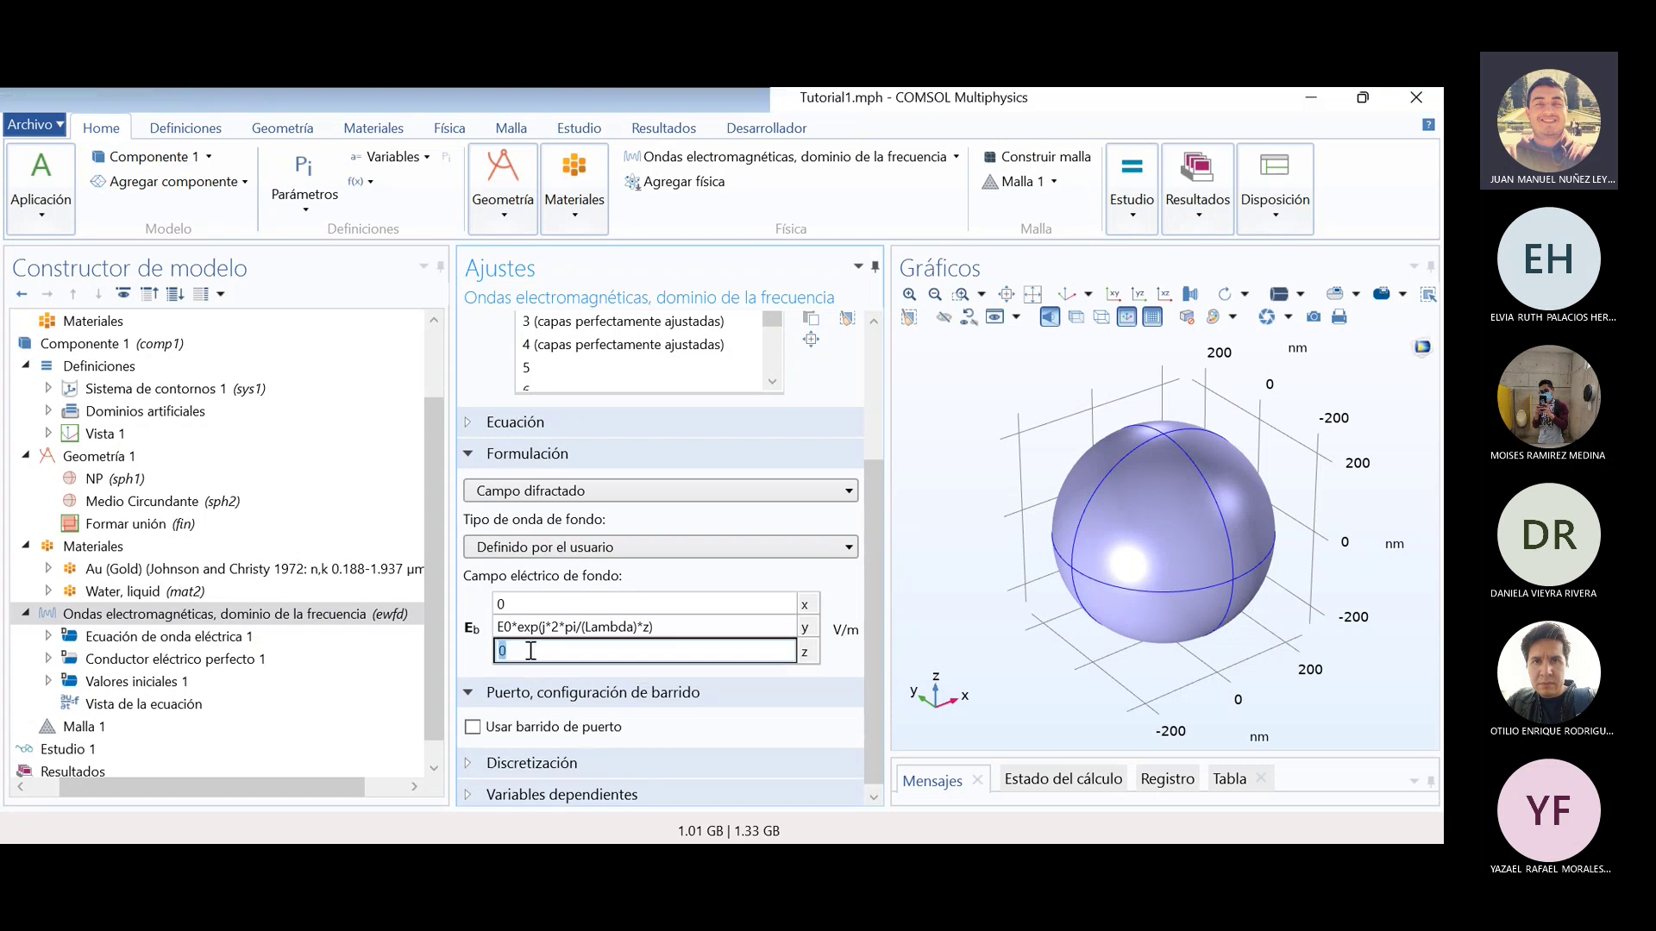
left_click(869, 613)
left_click(876, 604)
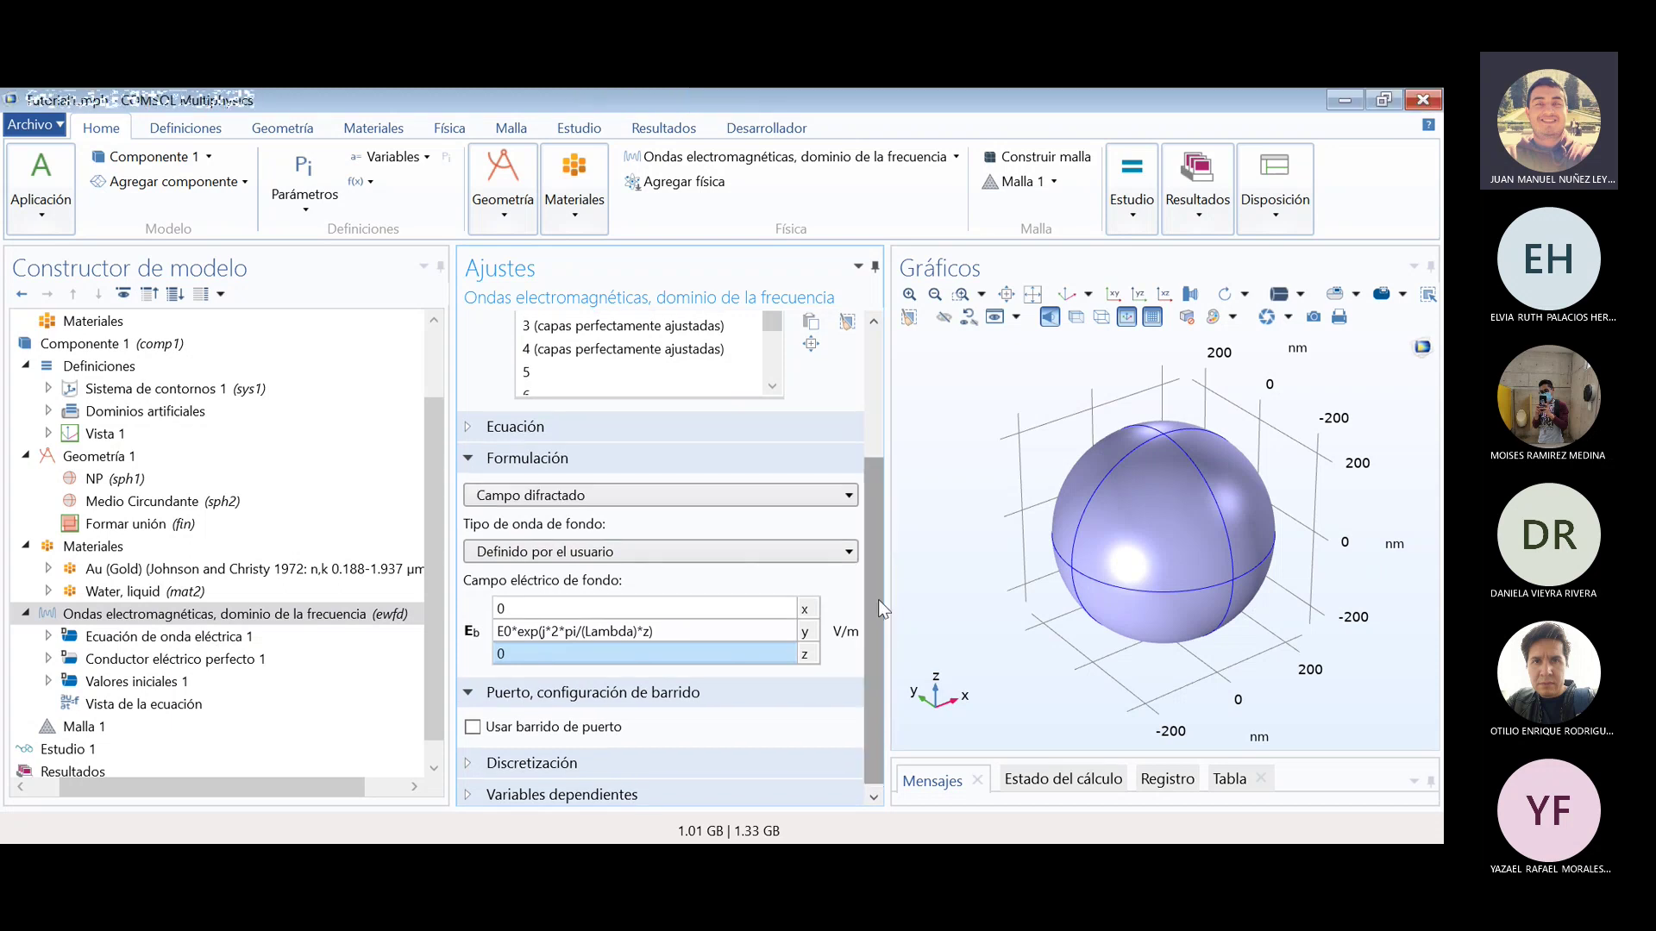
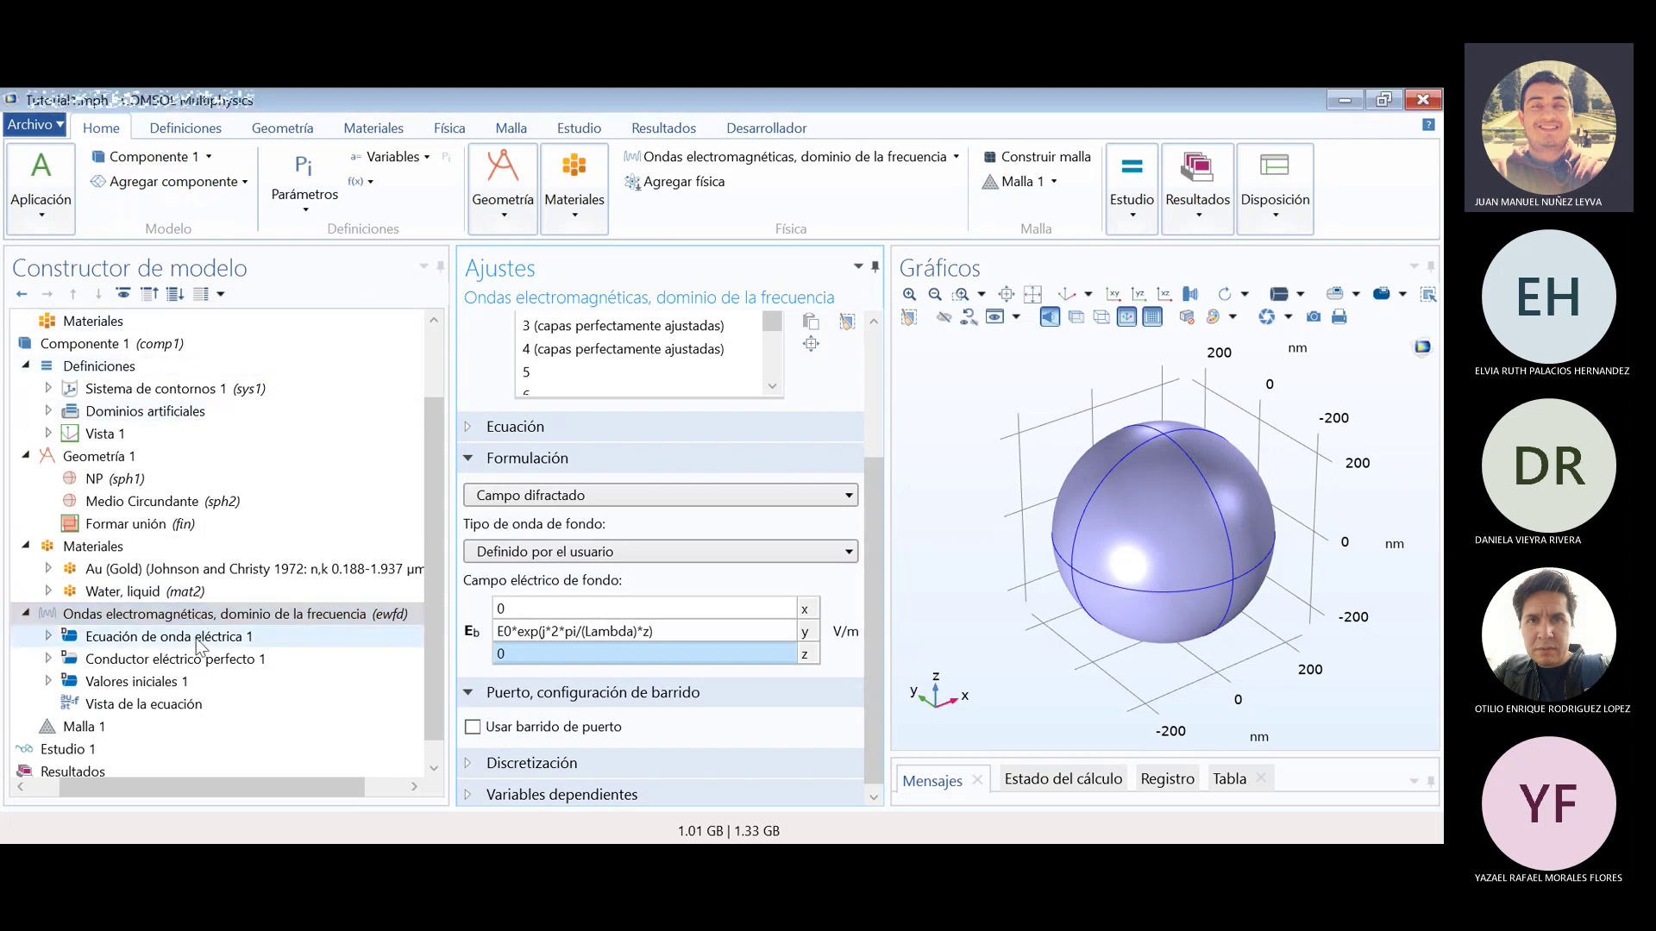
- Add a scattering boundary condition (Condición de contorno de difracción) to the Ondas electromagnéticas, dominio de la frecuencia interface and open its settings
right_click(200, 616)
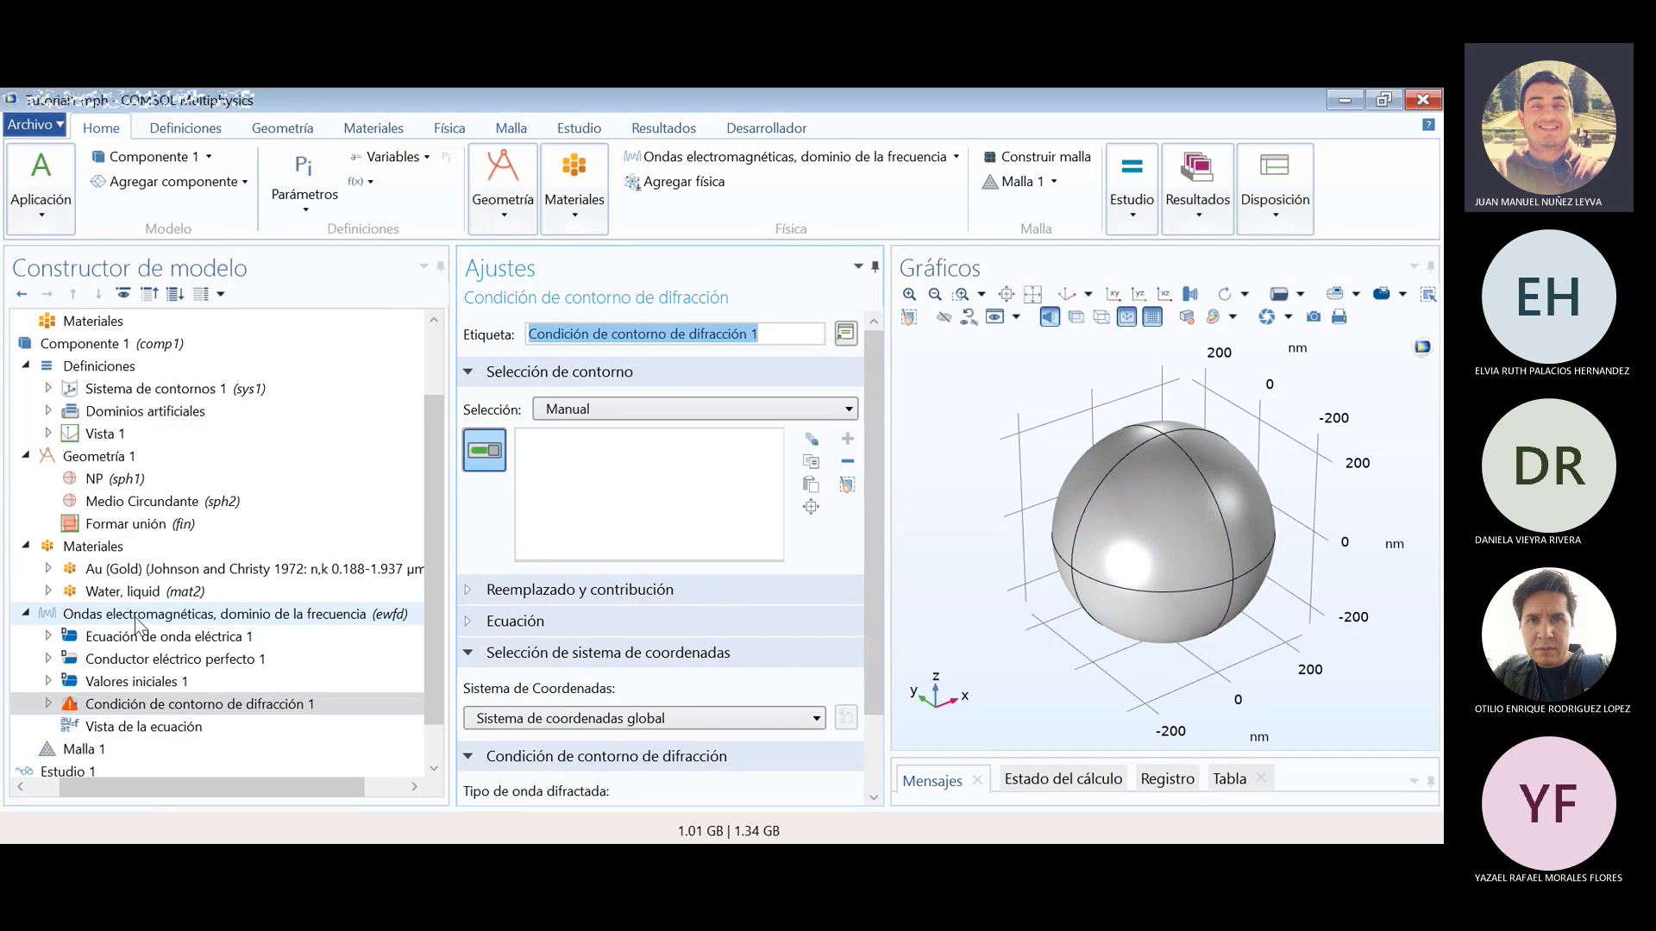
left_click(177, 614)
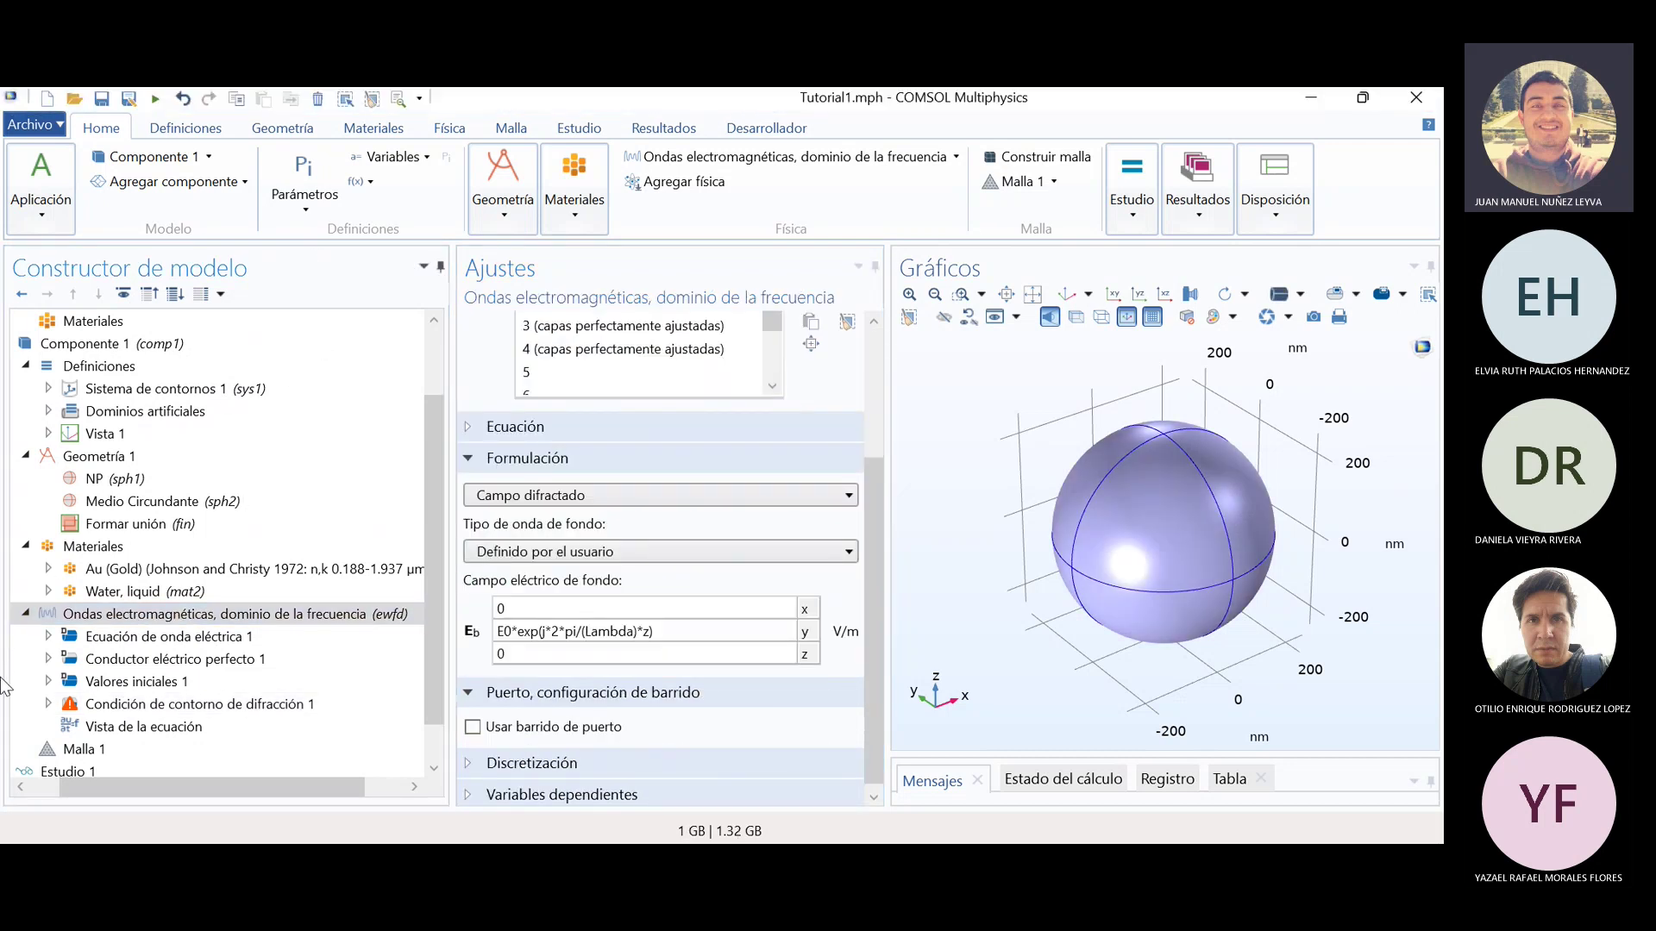
left_click(132, 706)
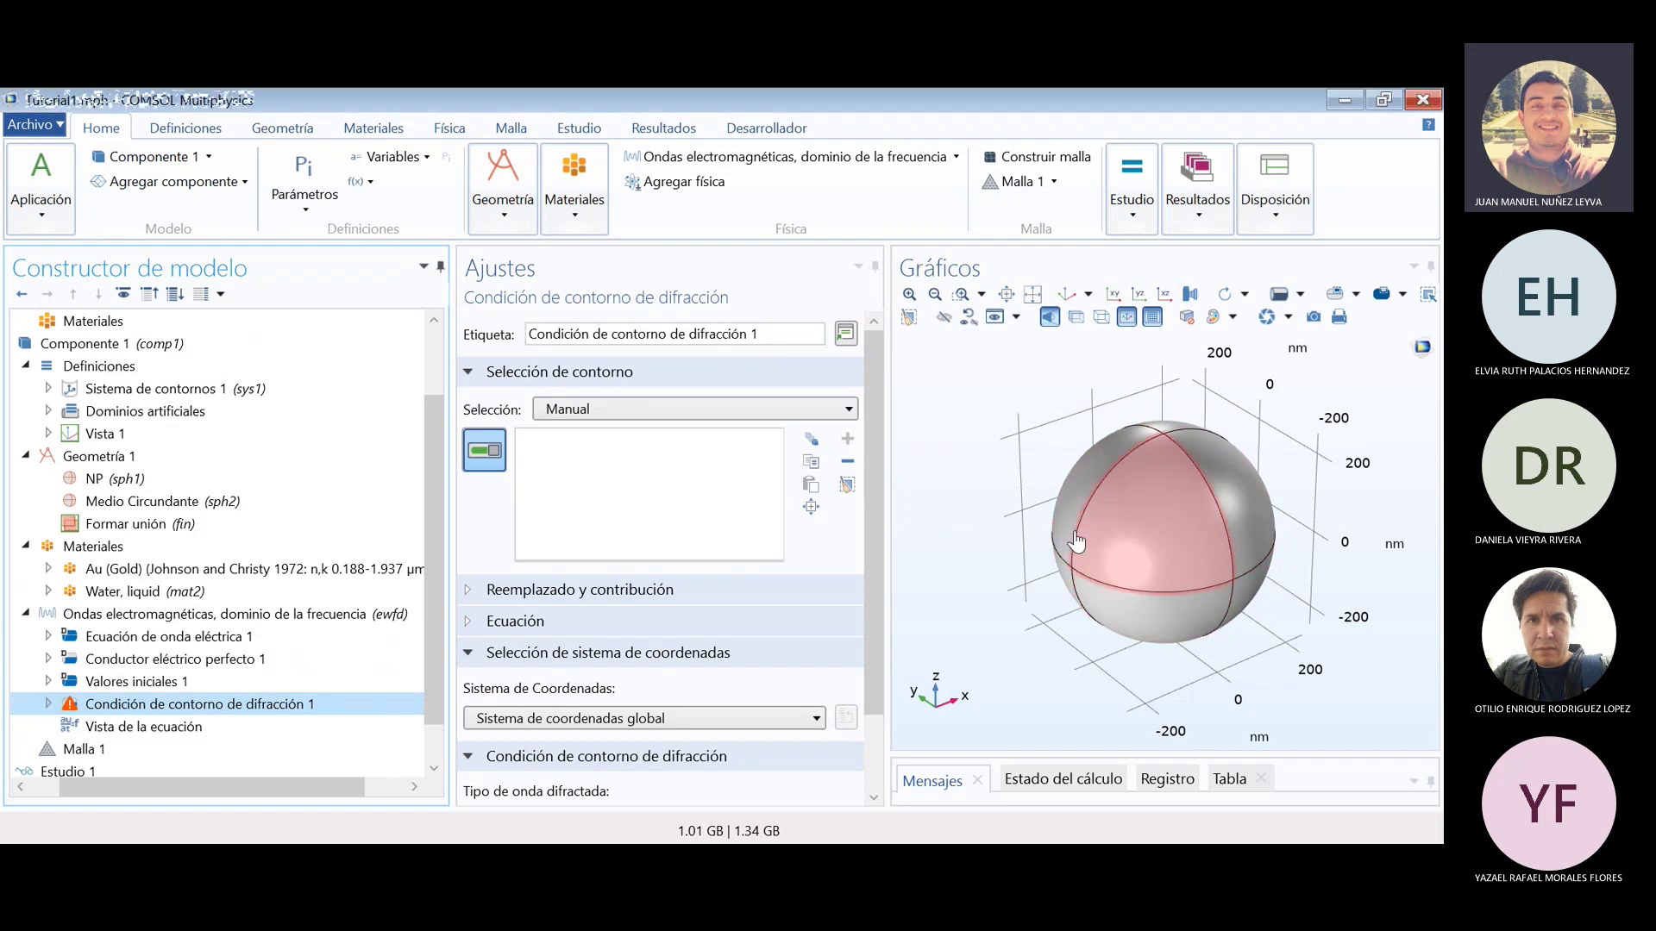
- Assign all eight outer faces of the sphere (boundaries 5, 6, 7, 8, 20, 21, 28 and 35) to the scattering boundary condition
left_click_drag(1405, 564, 1369, 551)
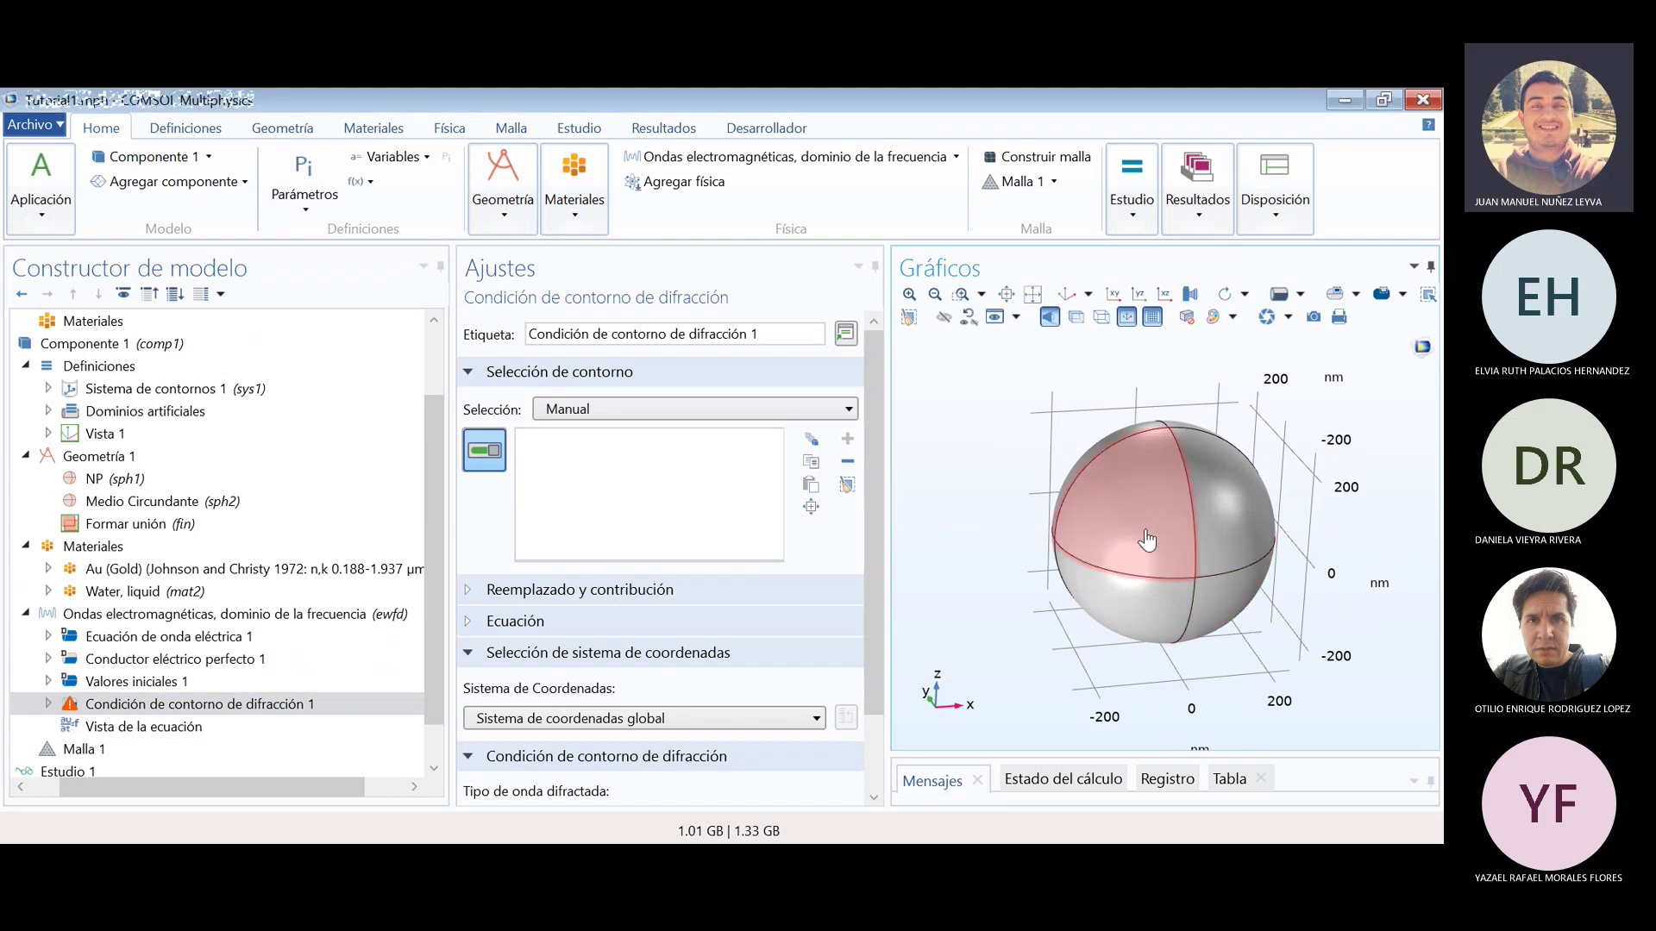
left_click(1167, 500)
left_click(1170, 573)
left_click(1230, 510)
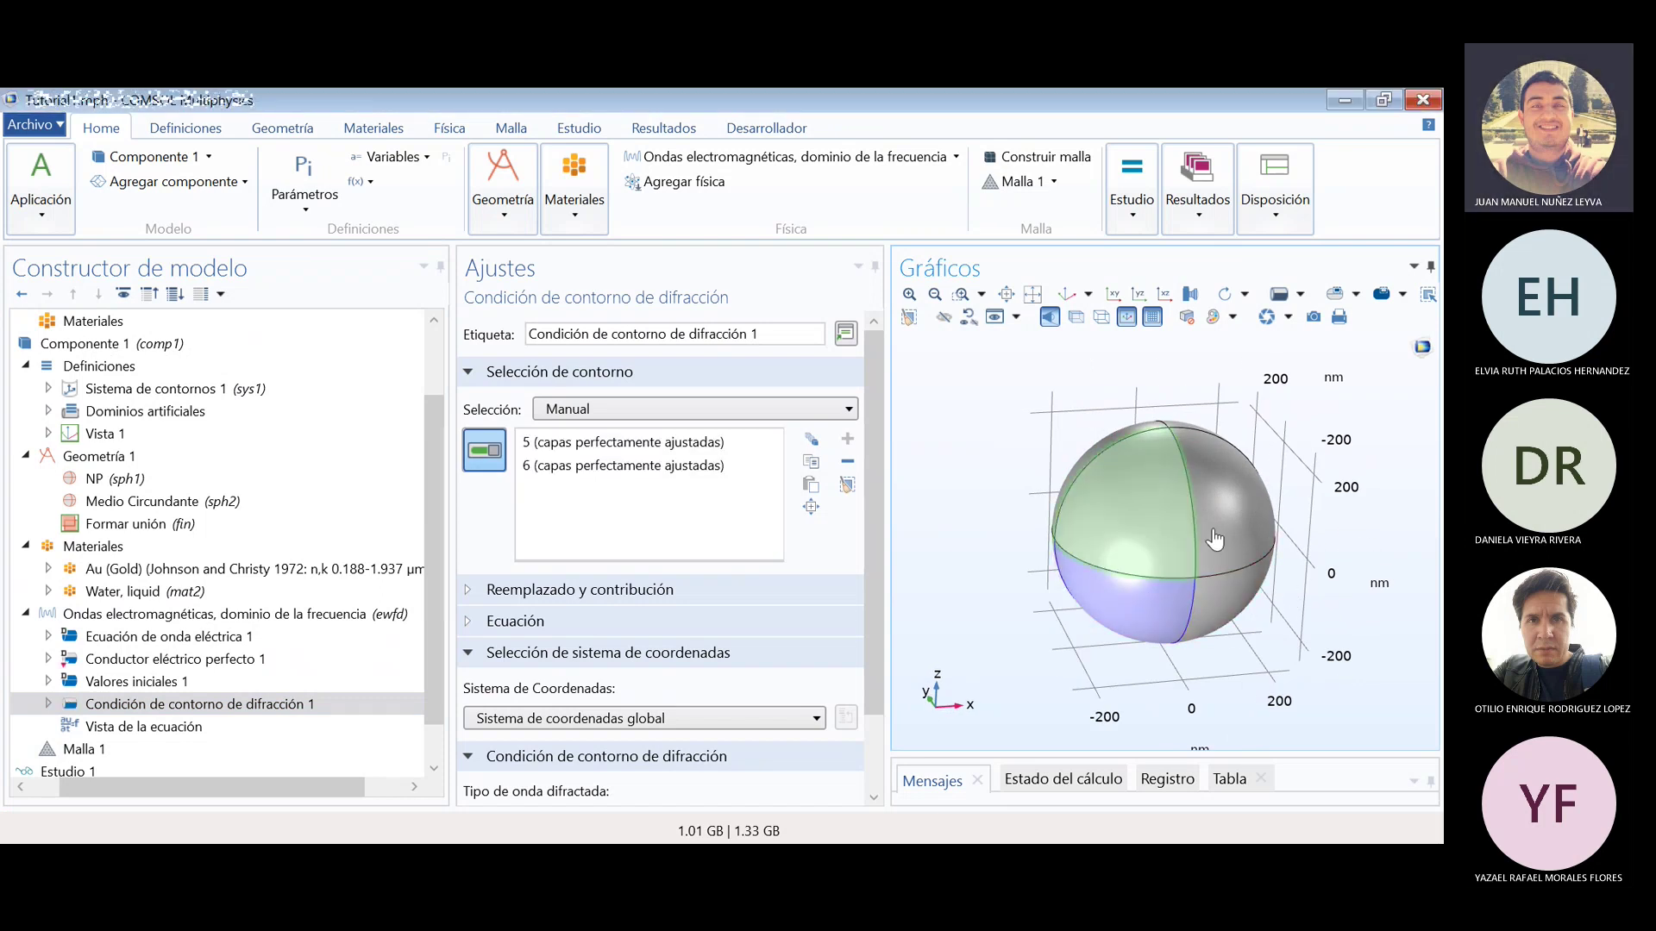
left_click_drag(1250, 523, 1194, 450)
left_click(1159, 533)
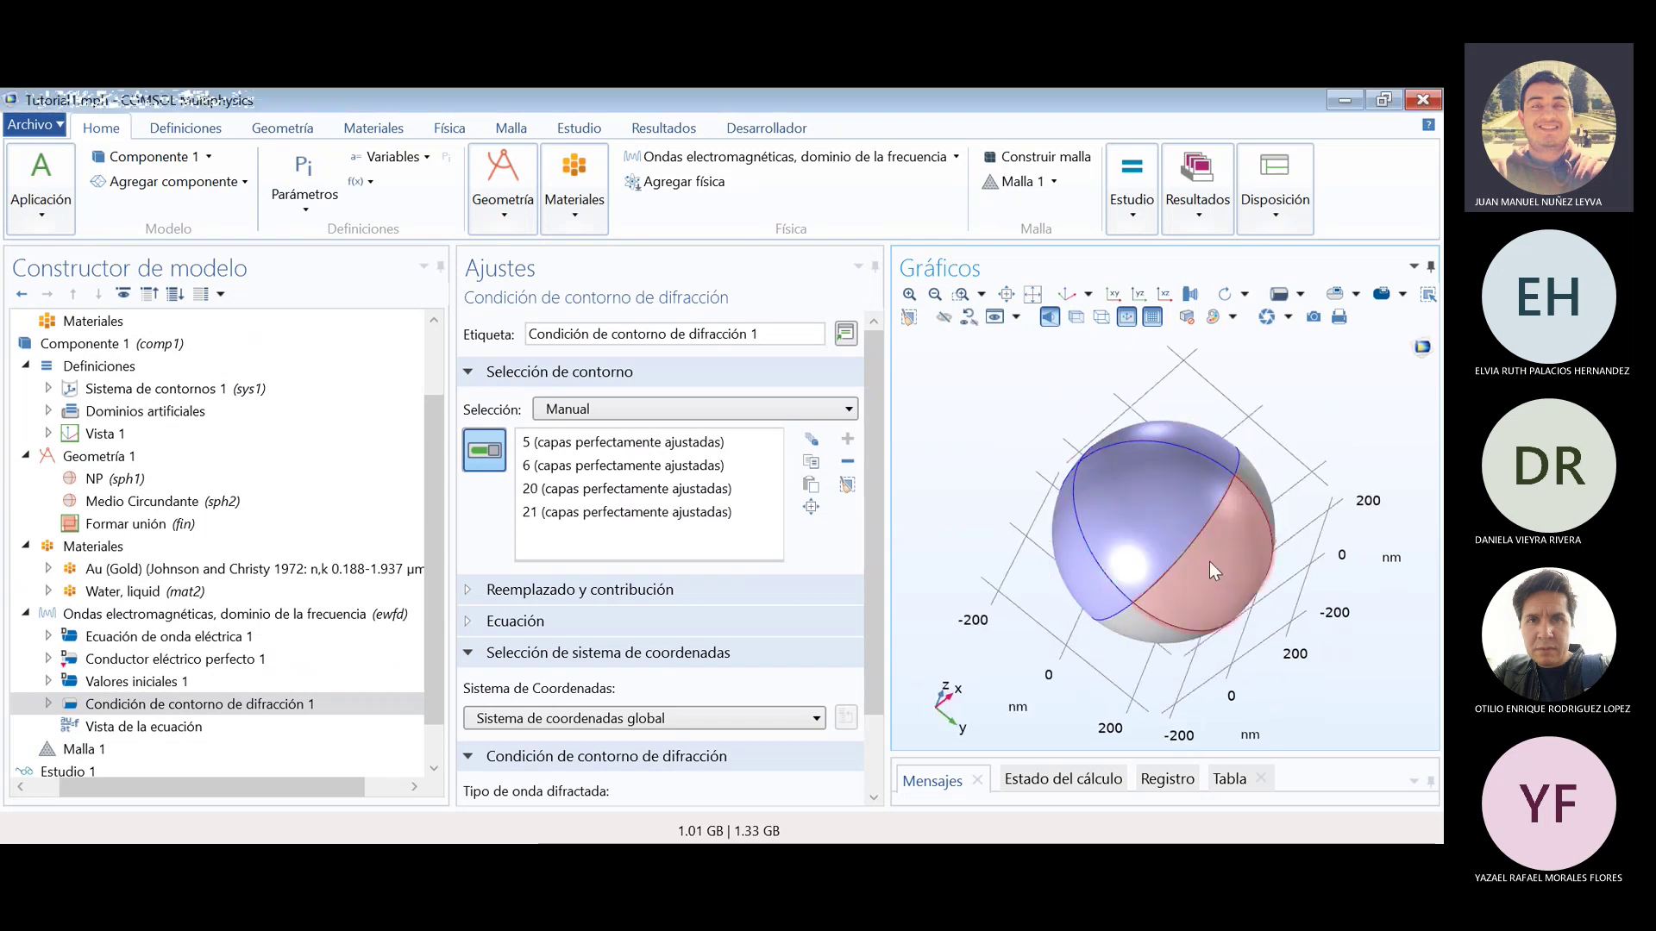
left_click(1209, 561)
left_click_drag(1304, 550, 1214, 502)
left_click(1211, 502)
left_click(1189, 576)
left_click(1124, 585)
left_click(1068, 296)
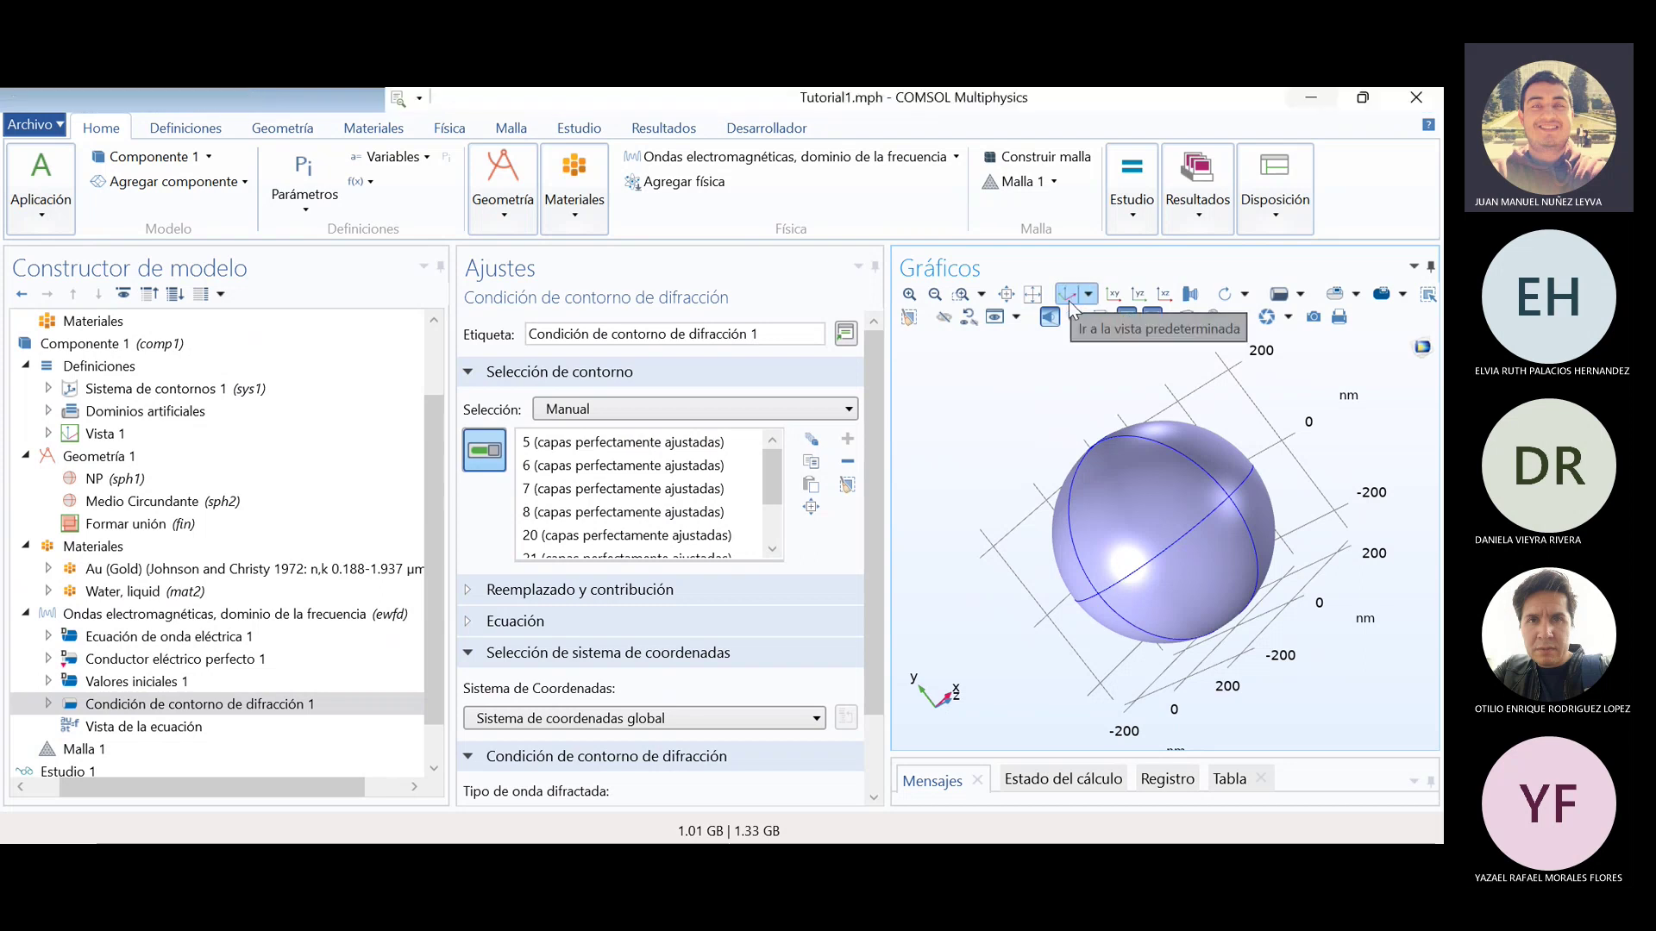
scroll(774, 471, "down", 2)
scroll(781, 476, "up", 1)
scroll(779, 498, "up", 1)
mouse_move(1342, 601)
left_mouse_down()
mouse_move(1230, 578)
mouse_move(1356, 574)
left_mouse_up()
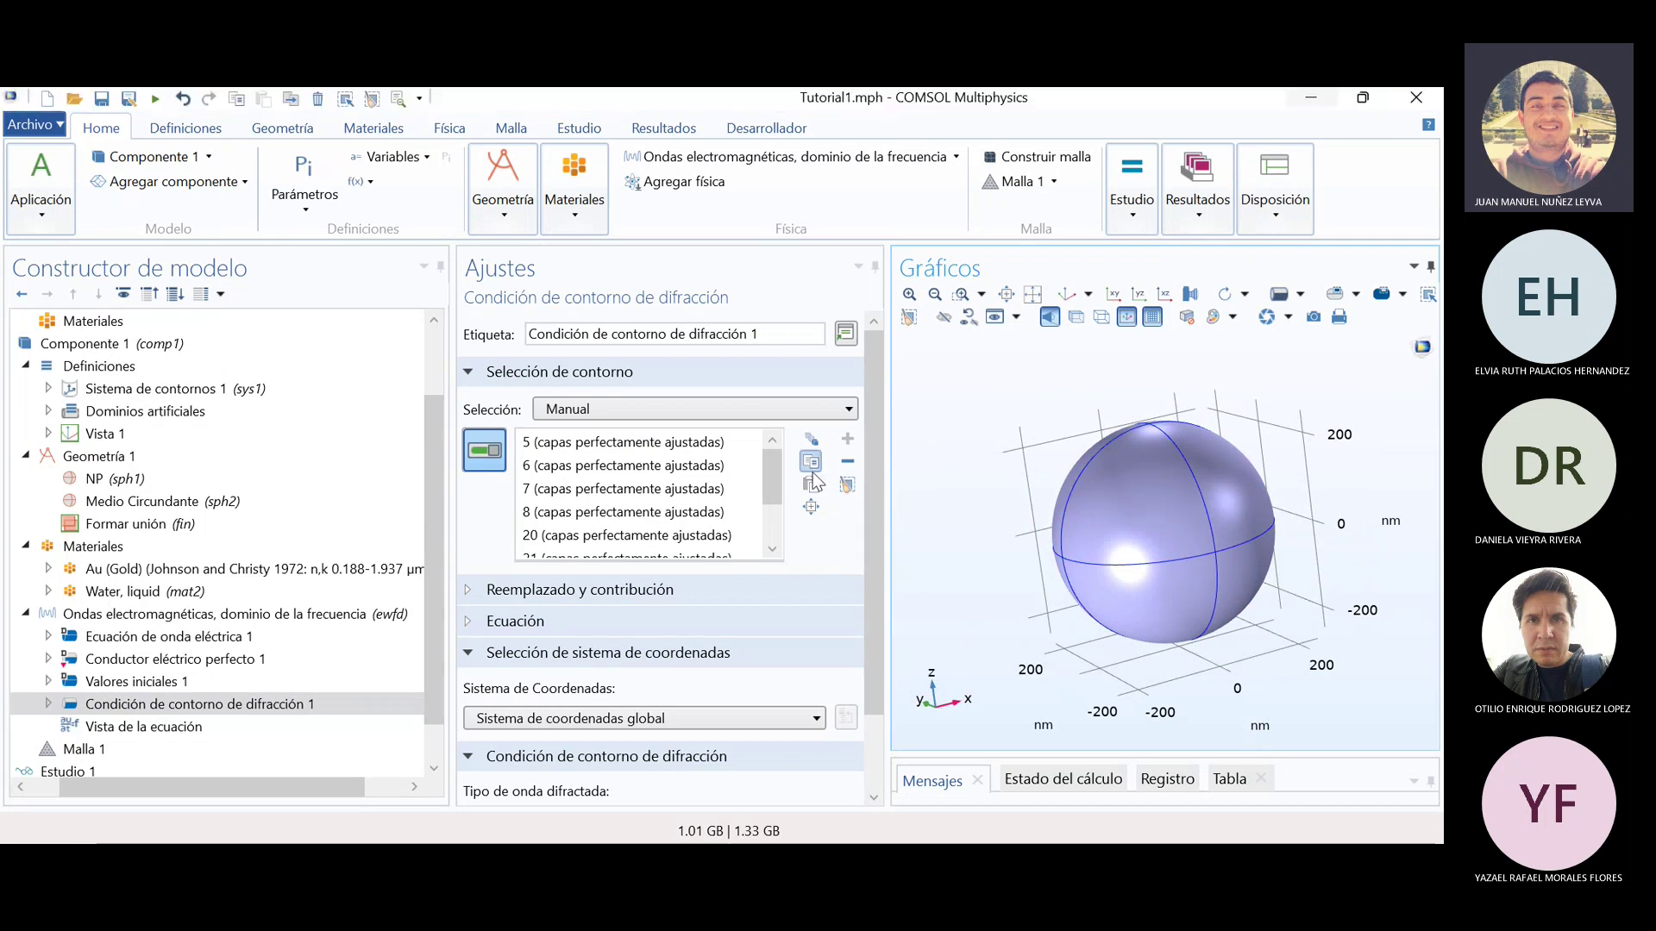
- Check the list of boundaries assigned to the scattering condition, highlighting boundaries 5 and 8 on the sphere
left_click(603, 445)
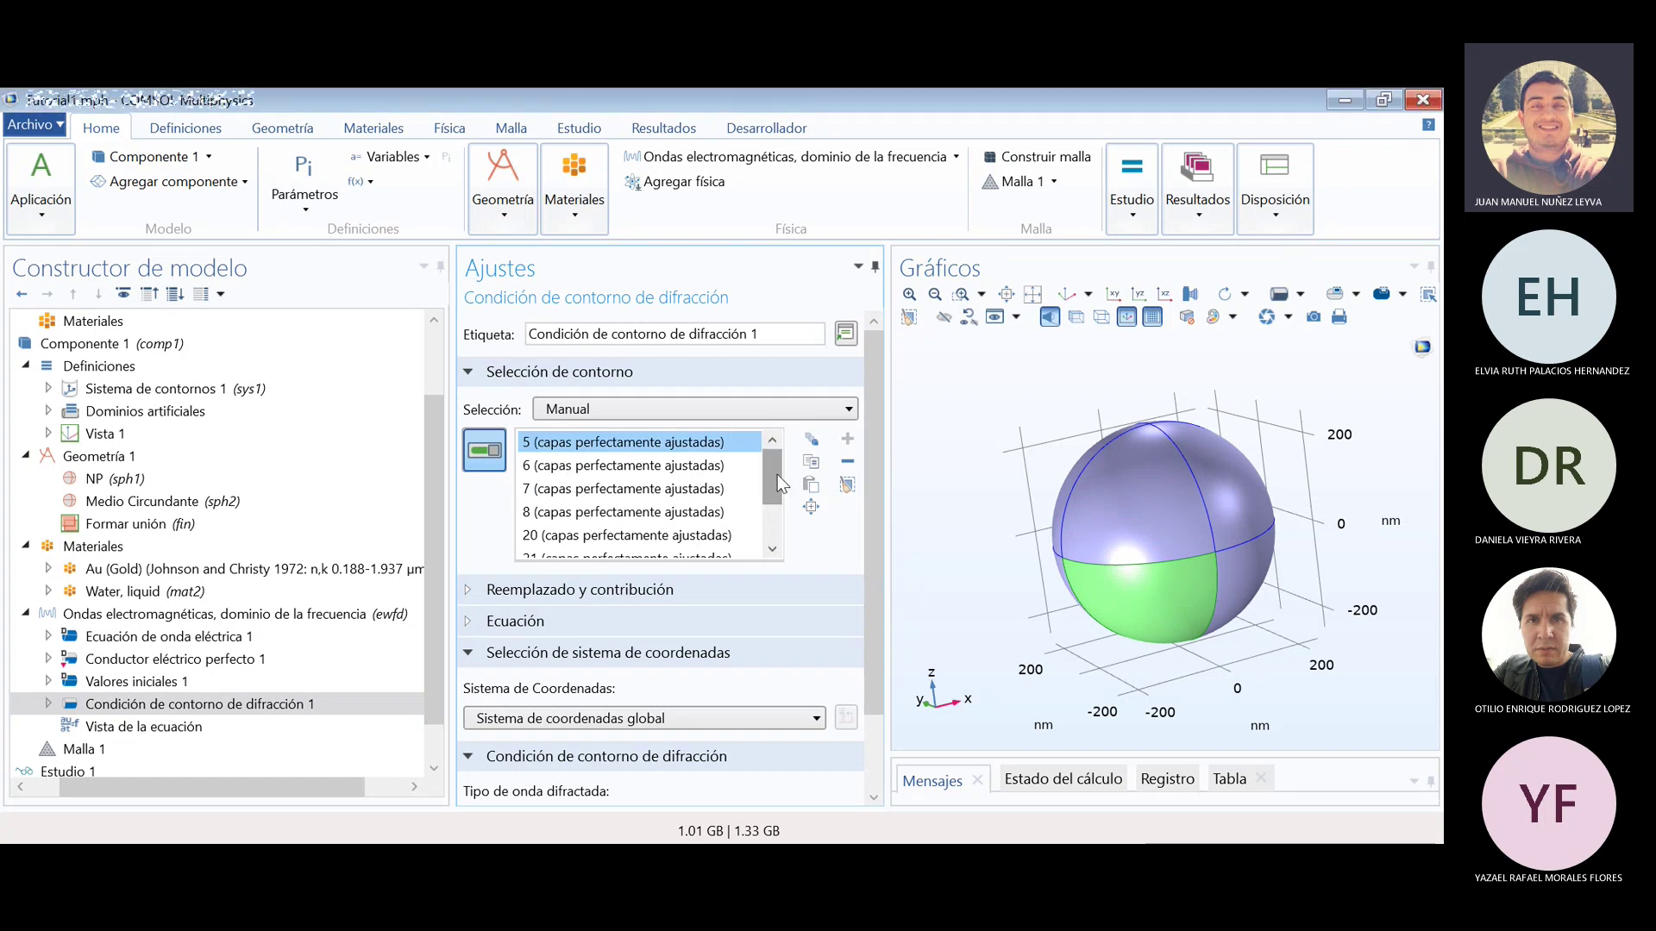
left_click(690, 509)
left_click_drag(775, 482, 768, 515)
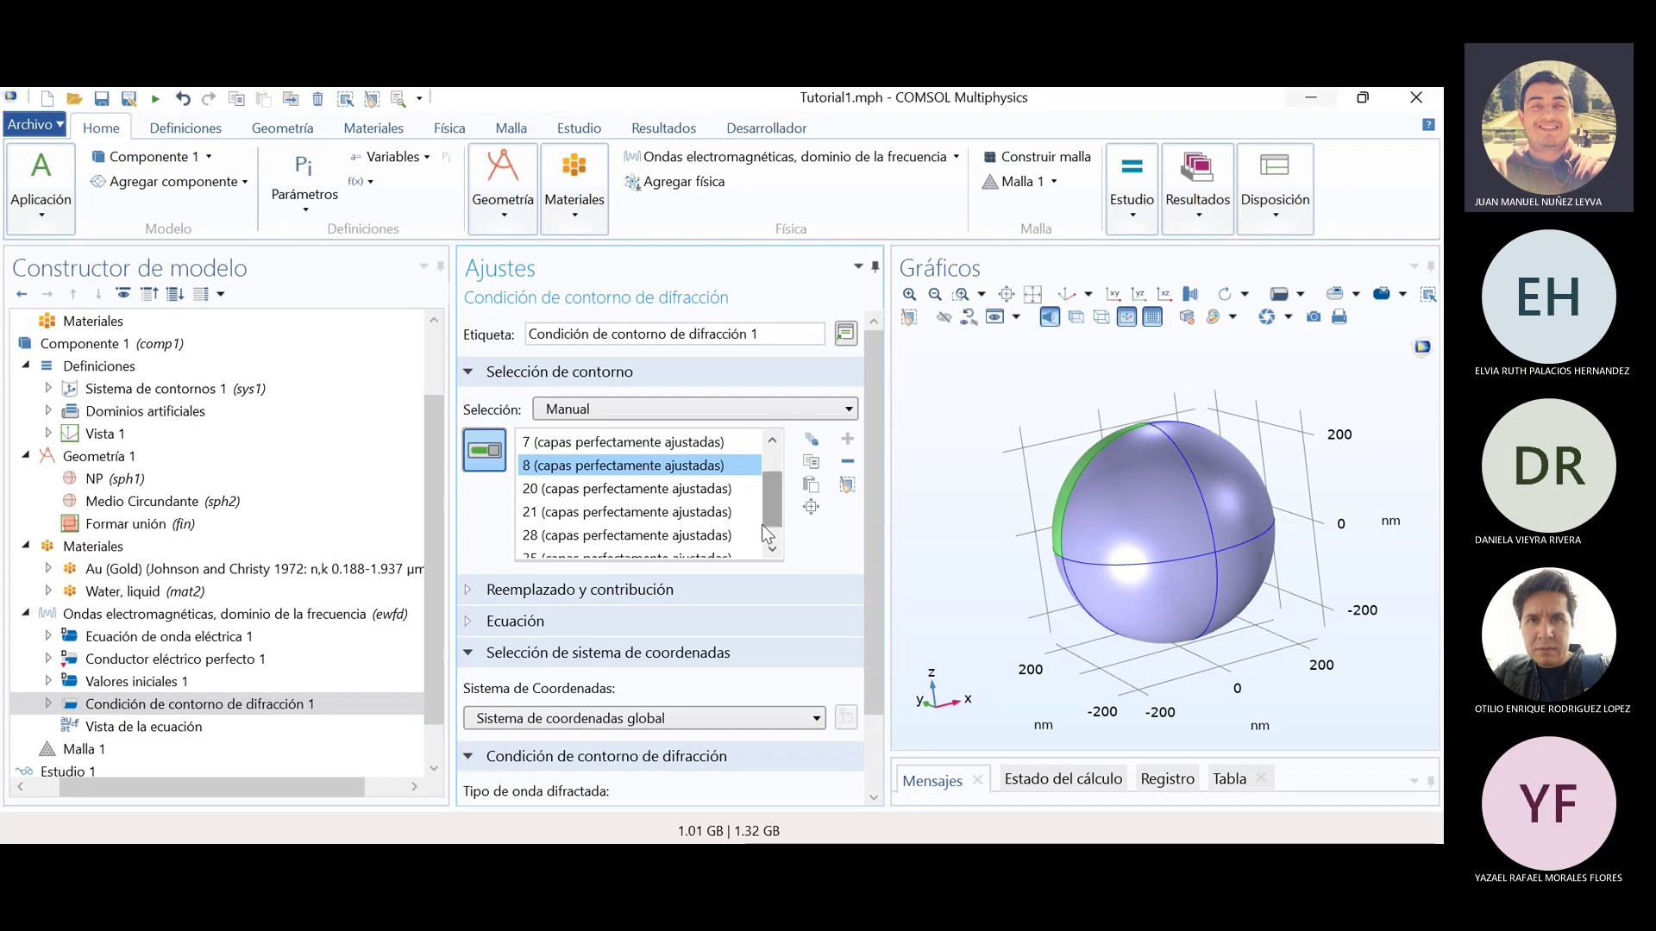
left_click(769, 547)
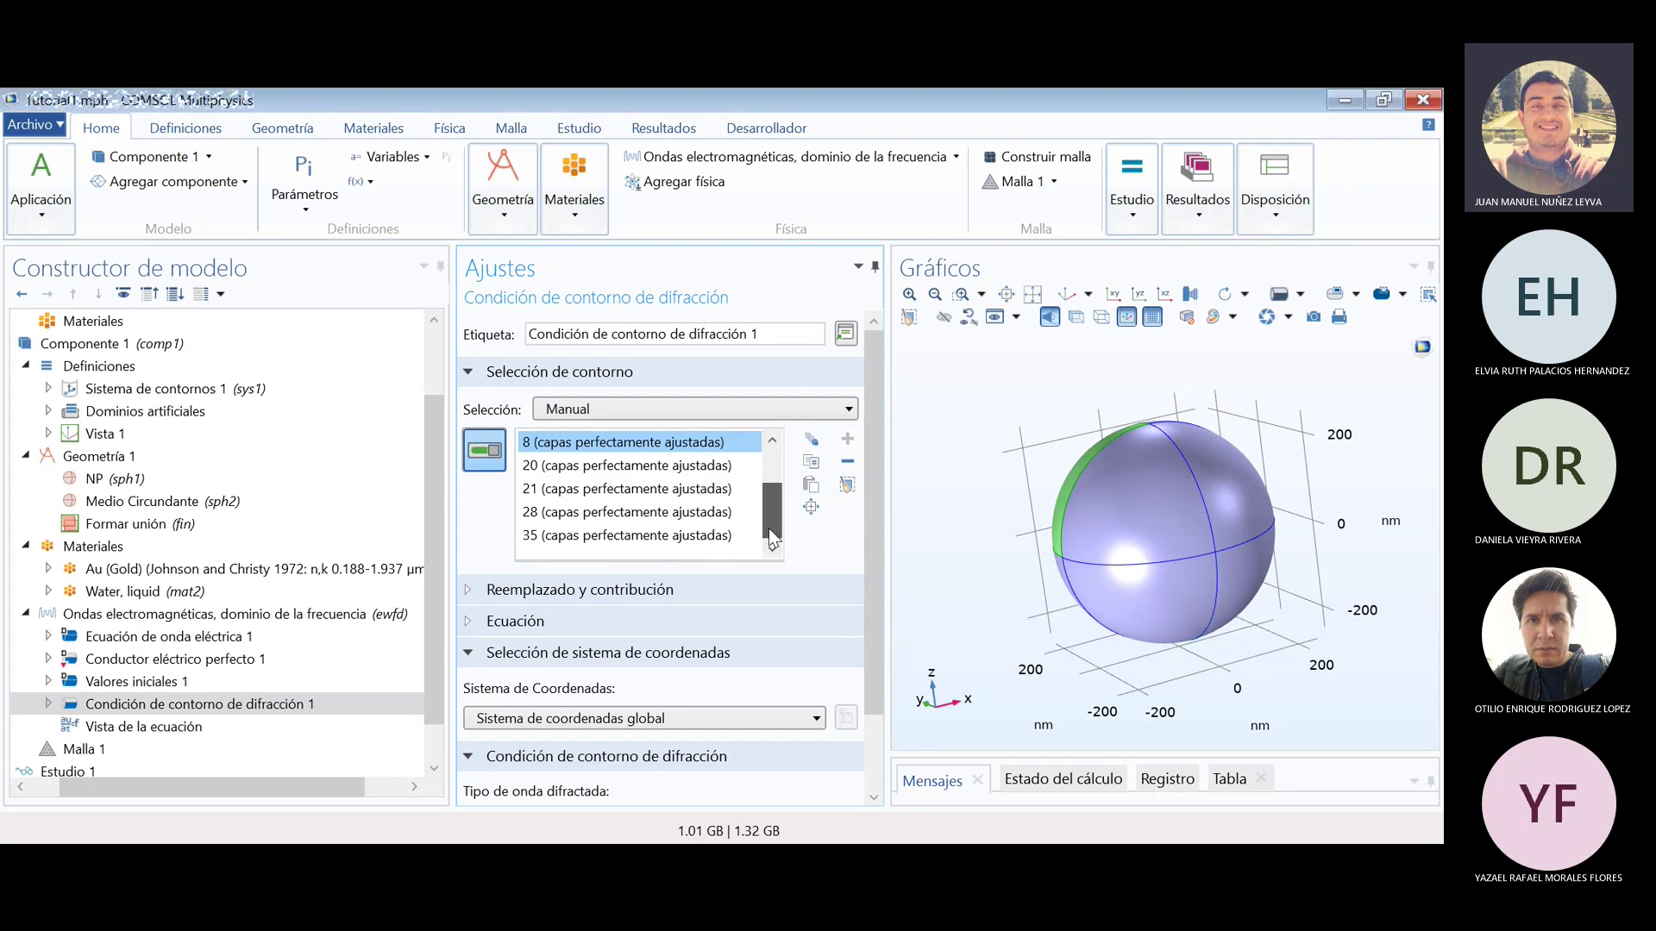
left_click_drag(768, 528, 773, 499)
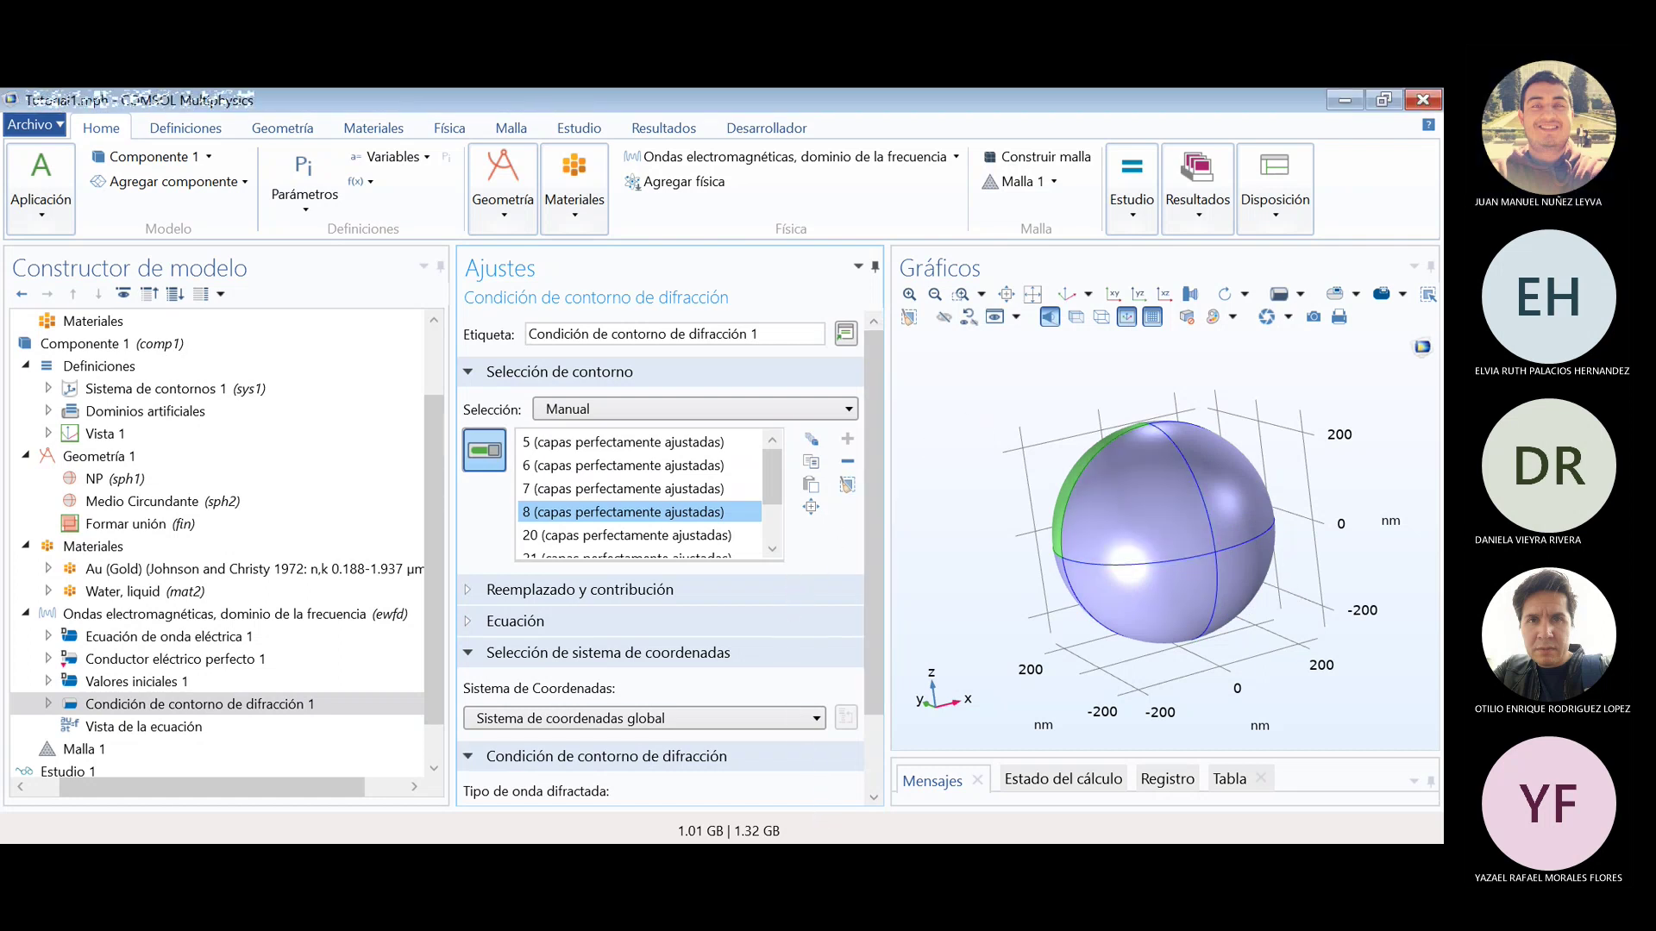
- Examine the equation of the scattering boundary condition and the study it assumes, then hide the equation again
scroll(604, 640, "down", 1)
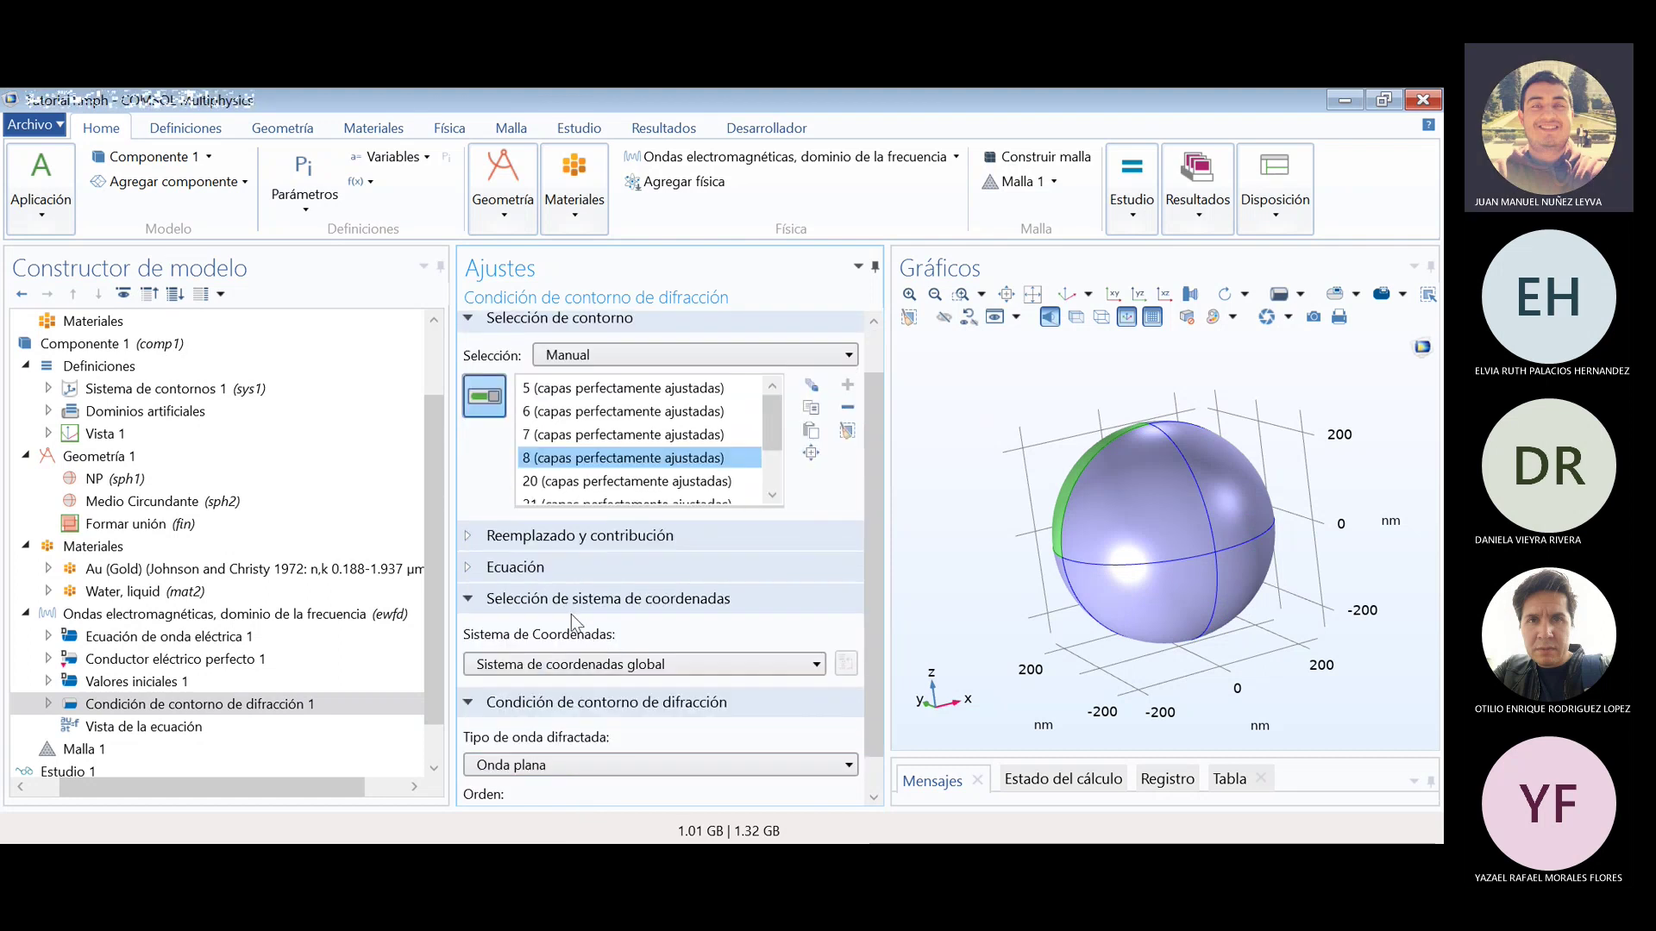
left_click(582, 533)
left_click(582, 533)
left_click(556, 567)
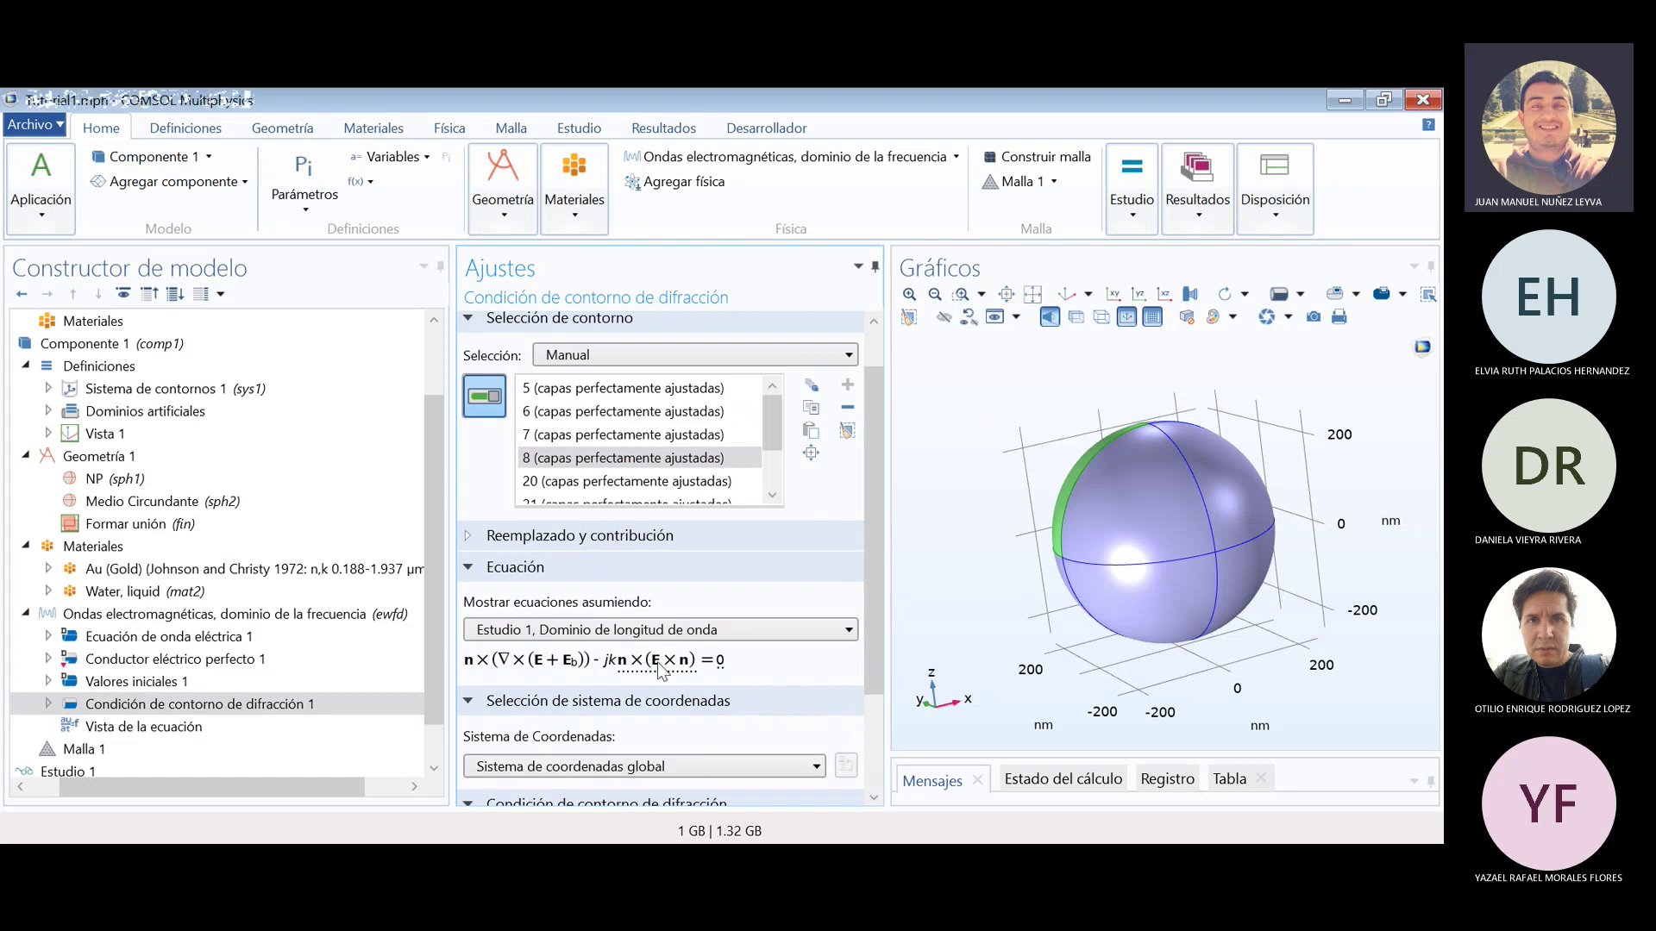
left_click(794, 635)
left_click(793, 635)
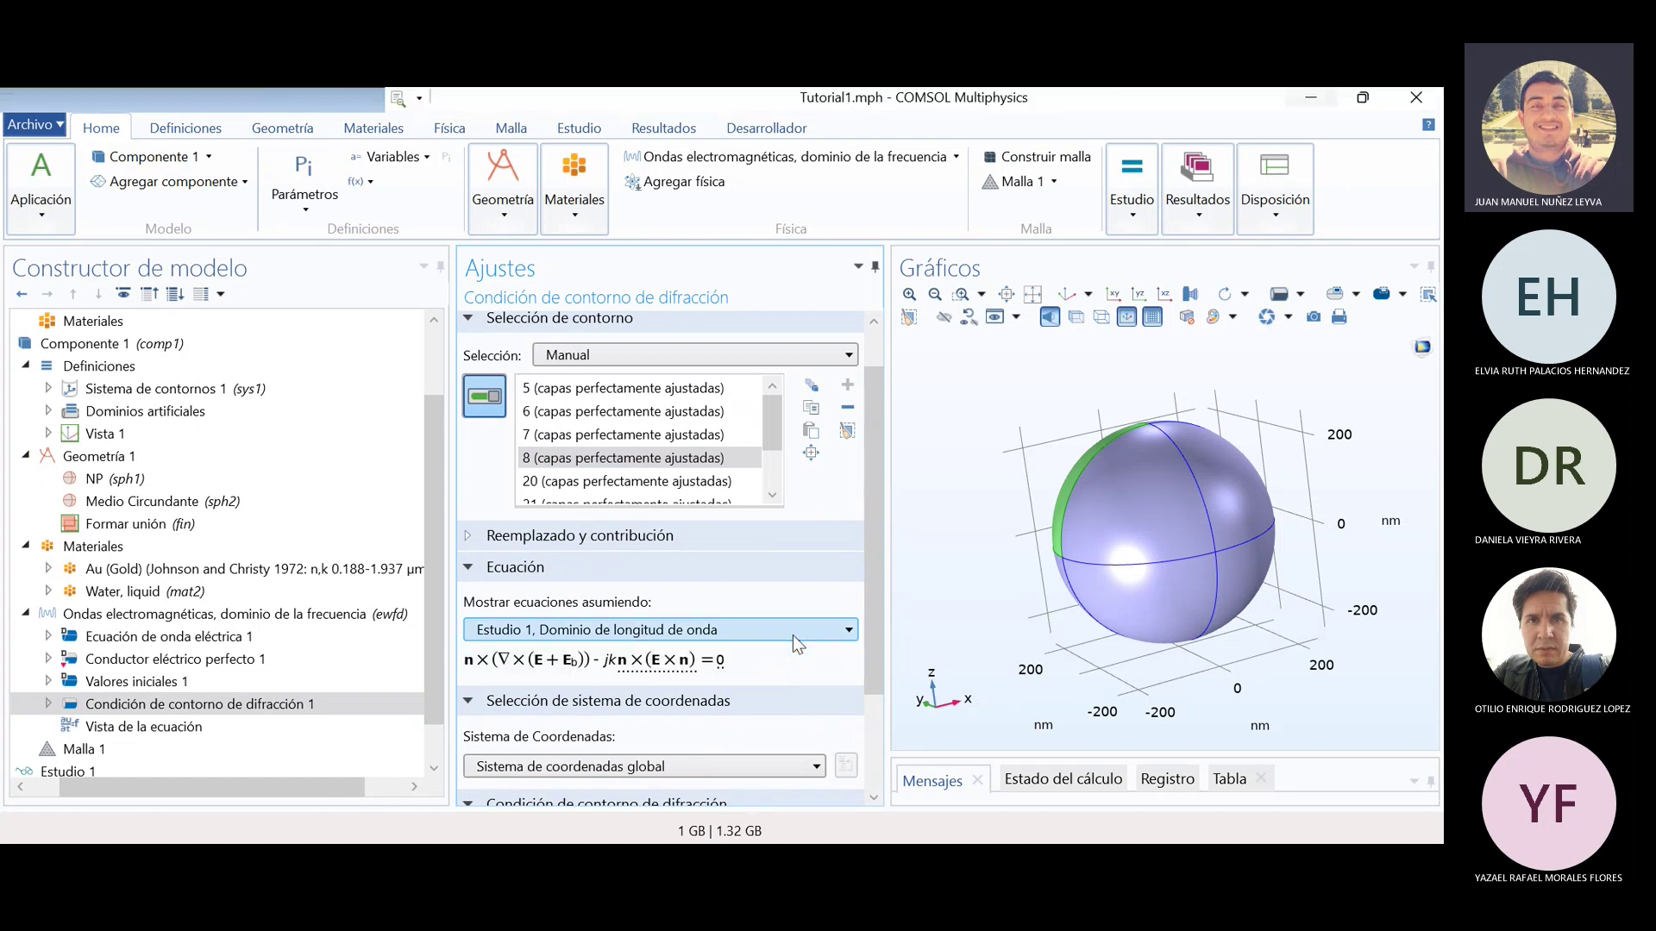
scroll(864, 644, "down", 1)
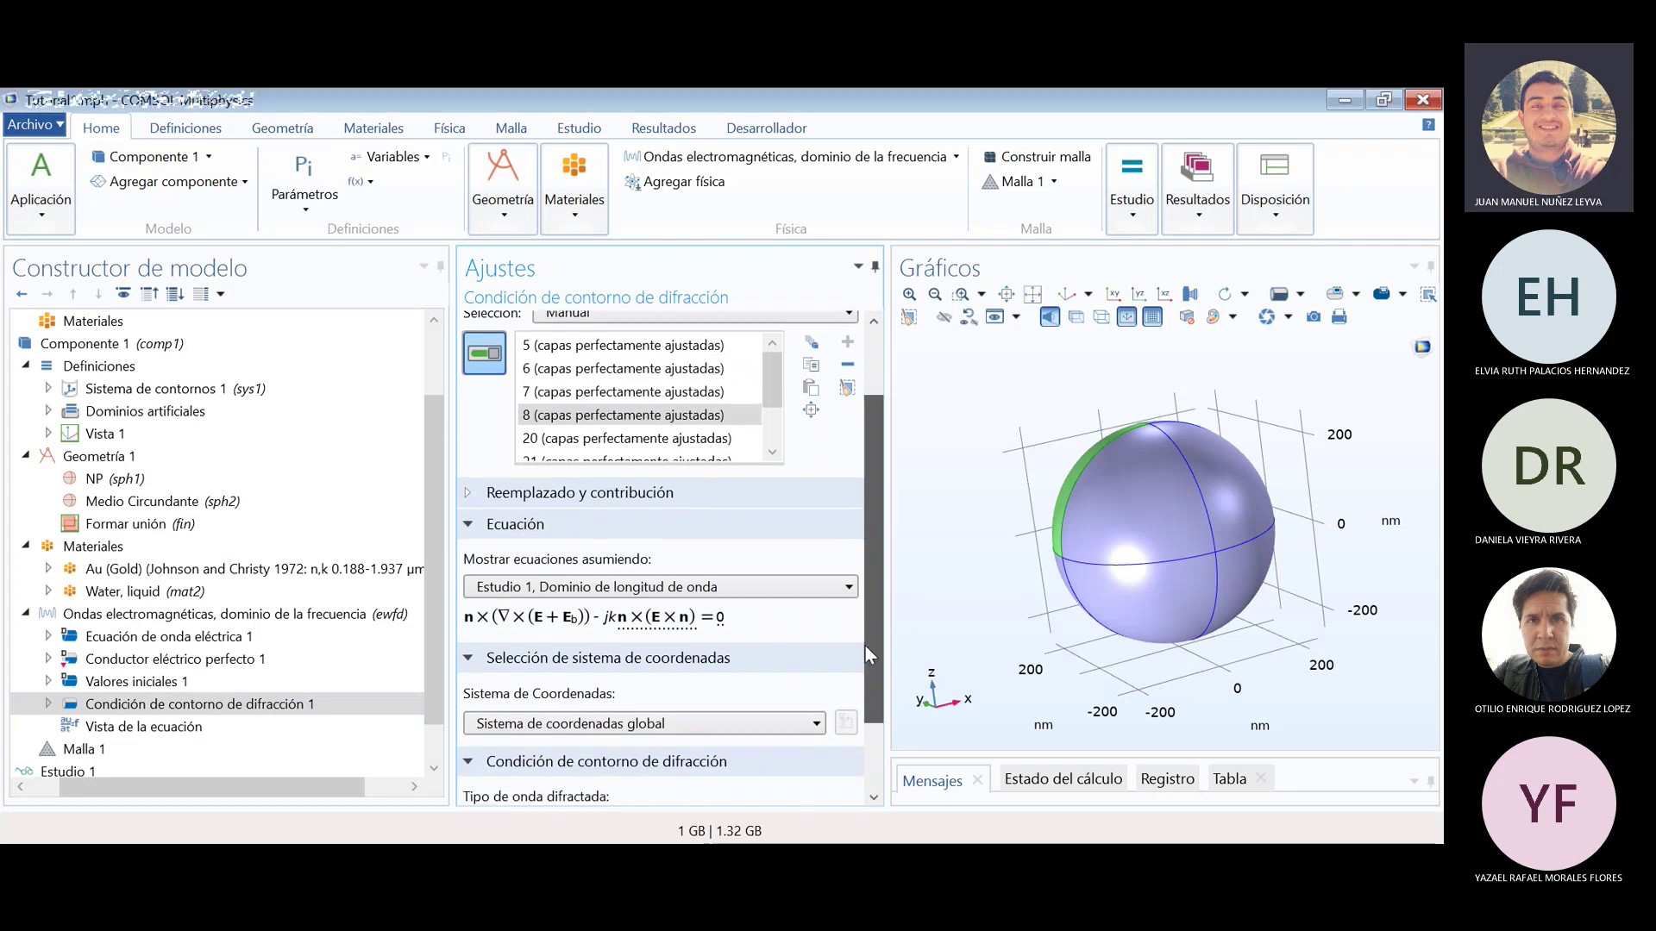
left_click(512, 529)
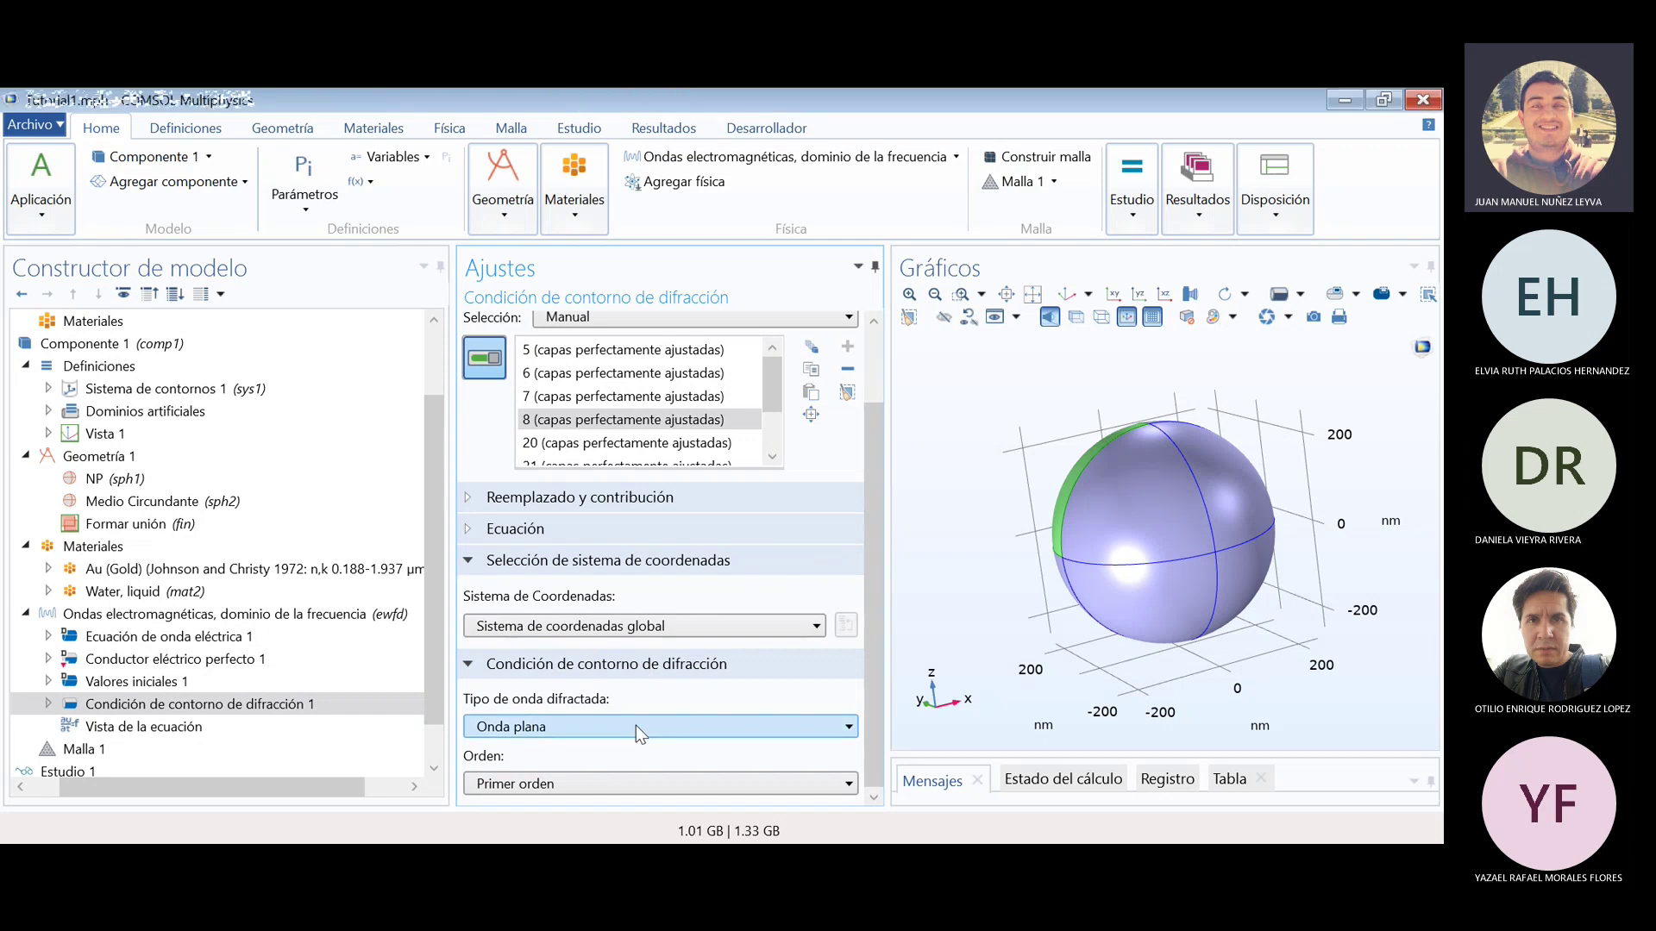
- Review the scattered wave type and order options, keeping Onda plana and Primer orden
left_click(690, 724)
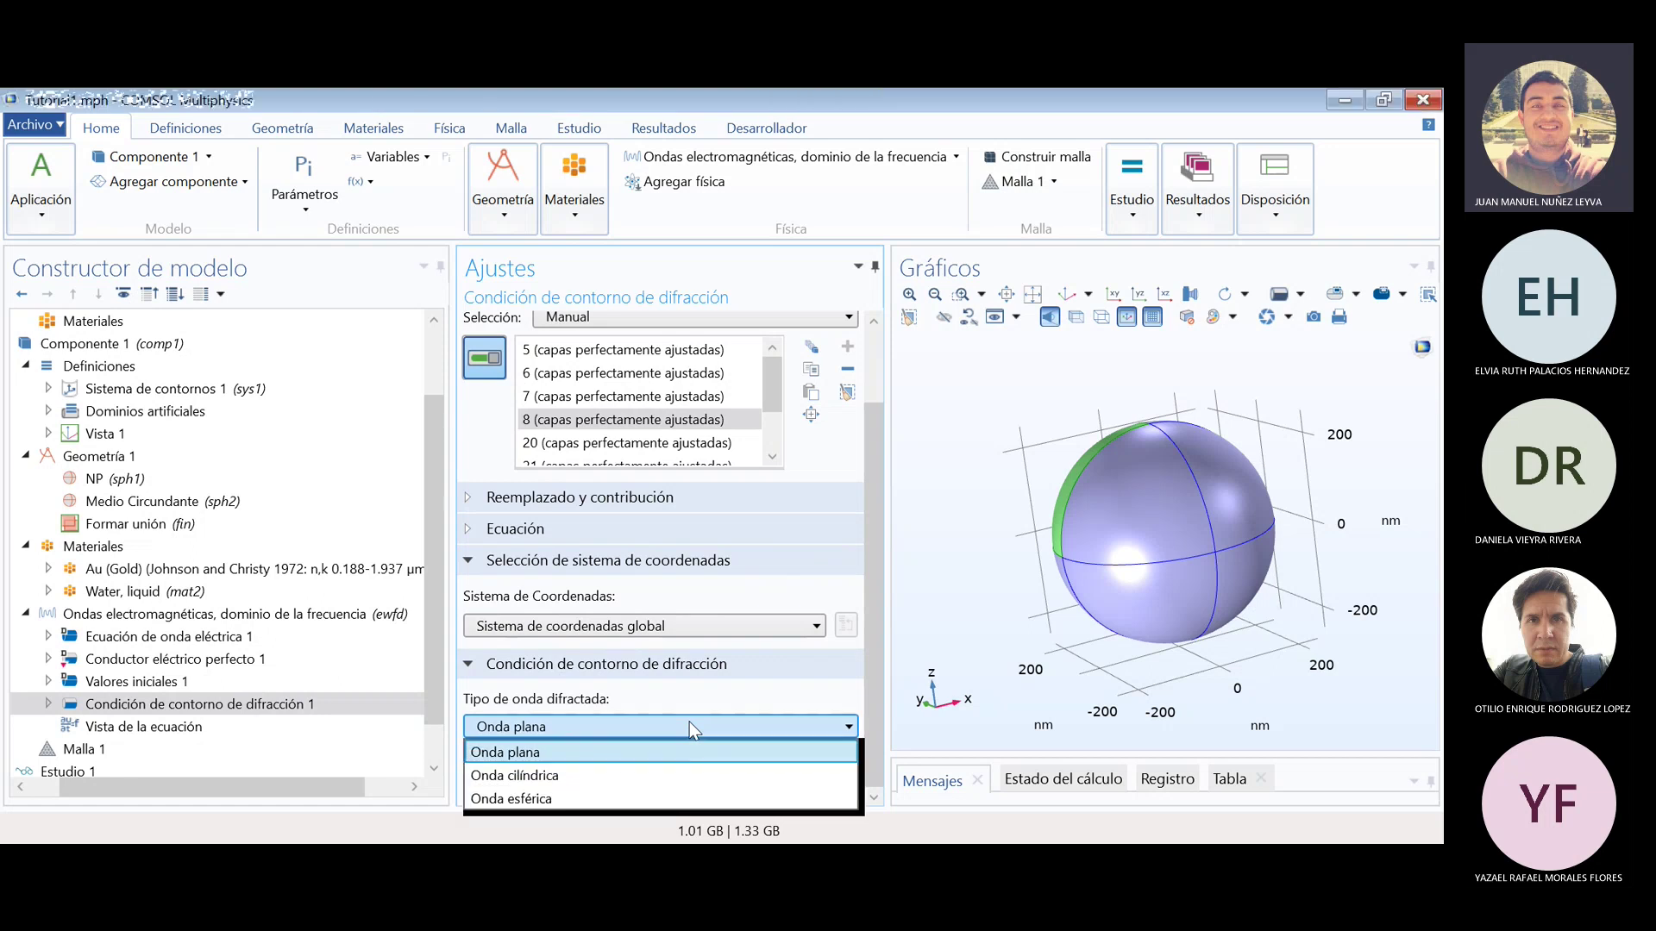
left_click(733, 725)
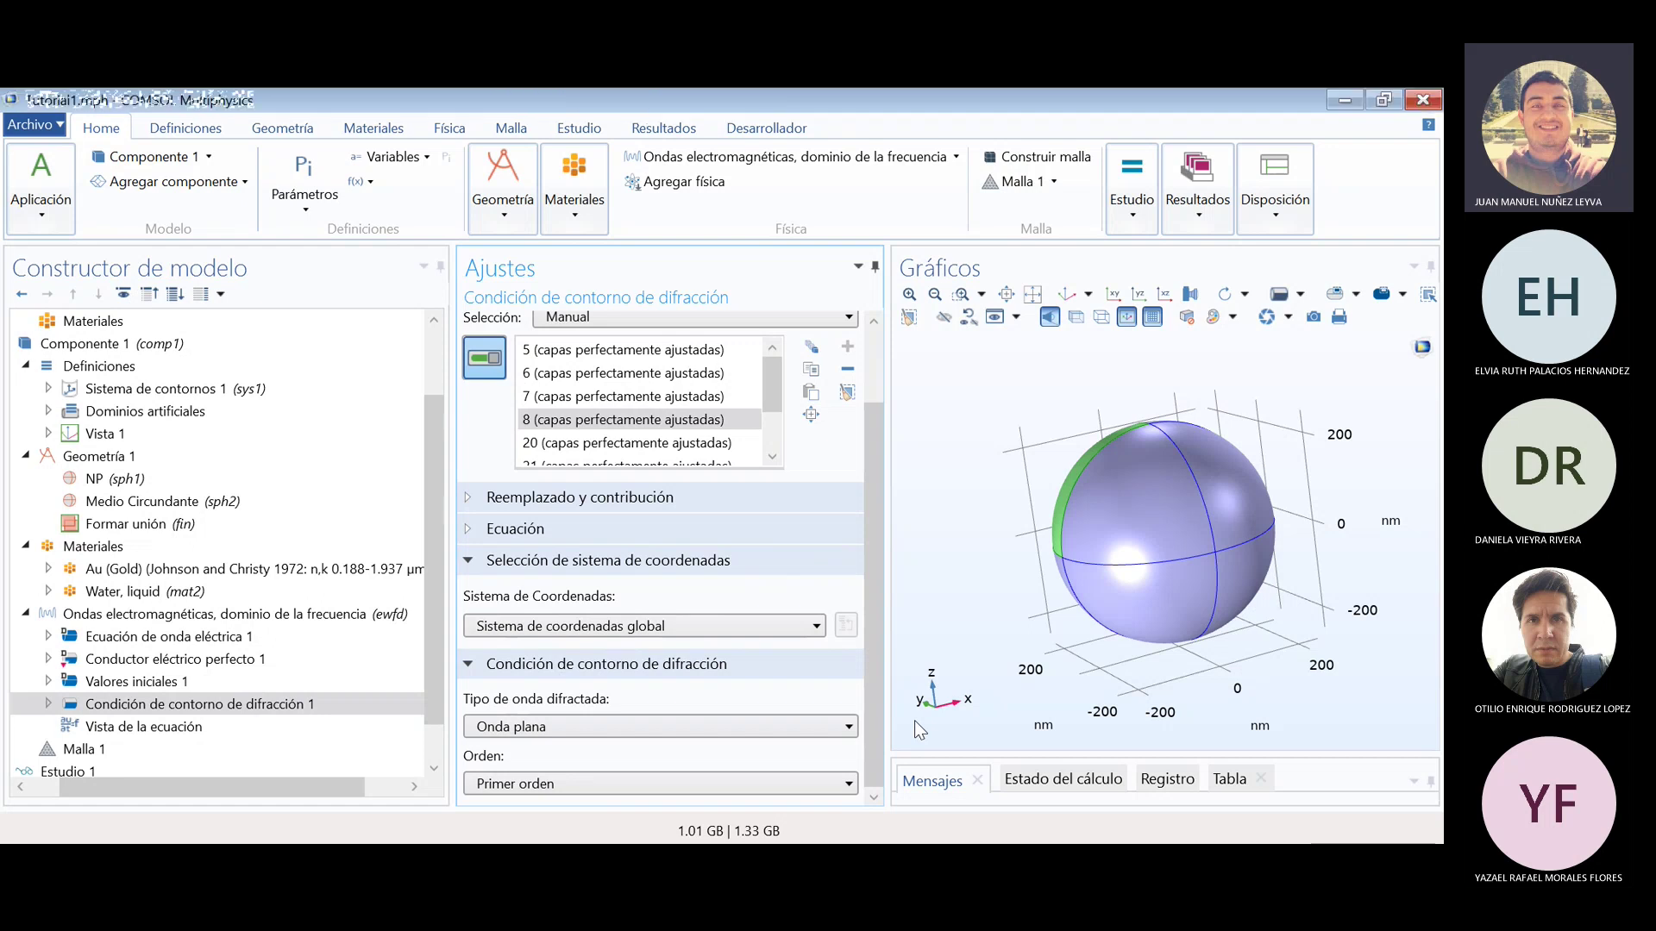
left_click(560, 780)
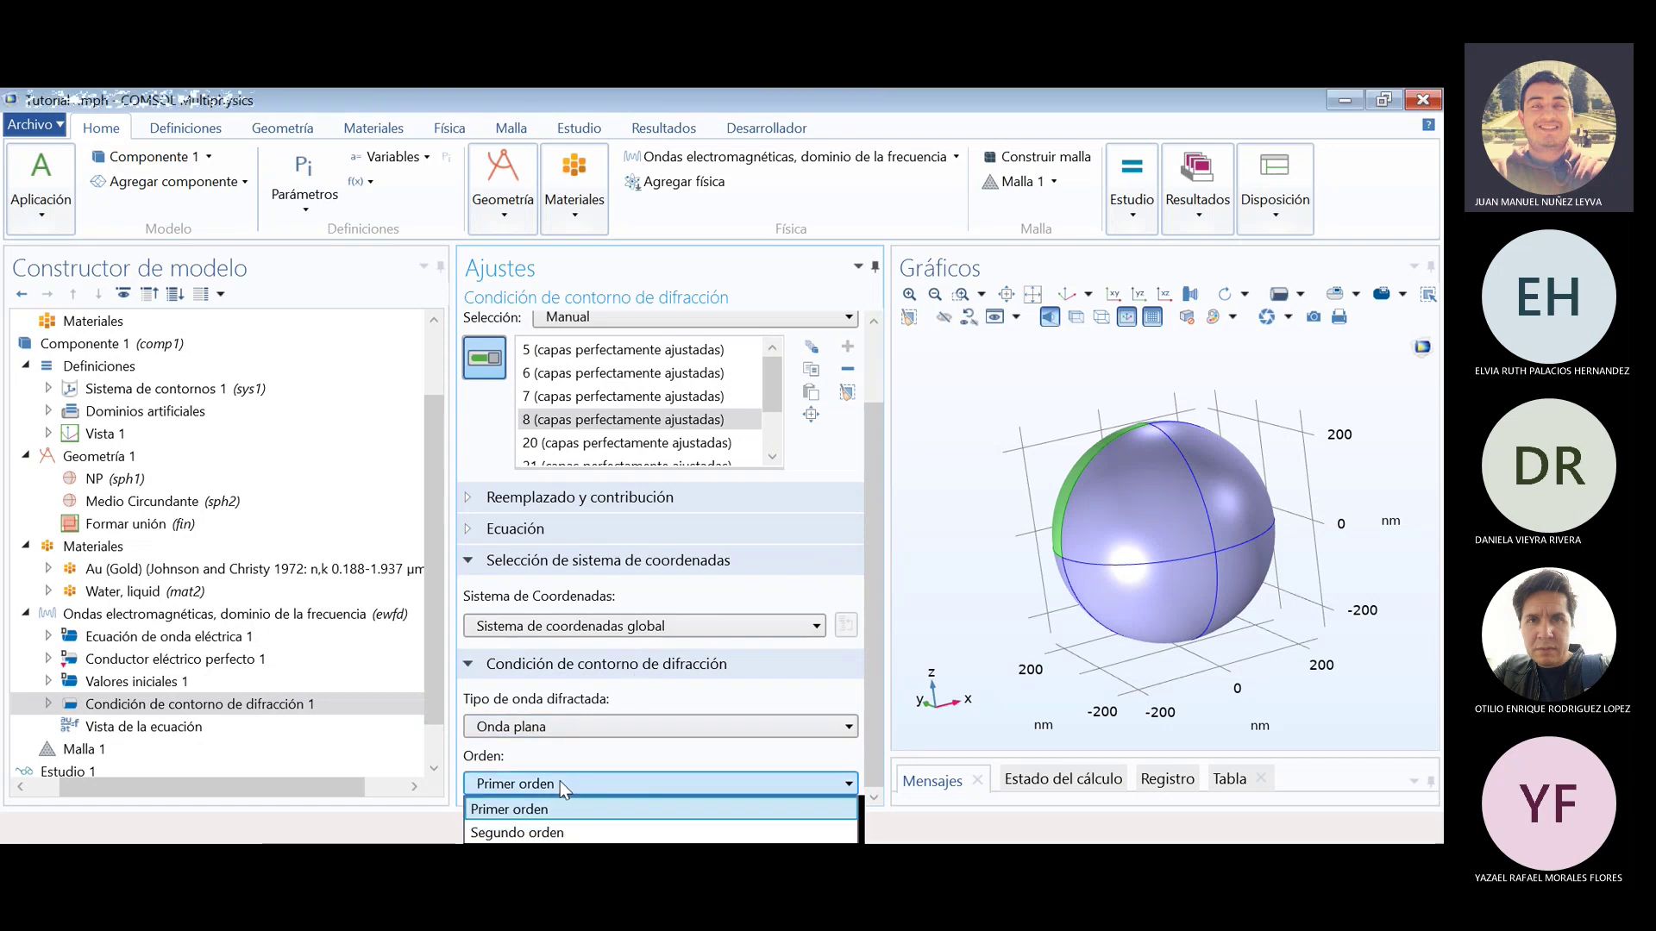
left_click(673, 779)
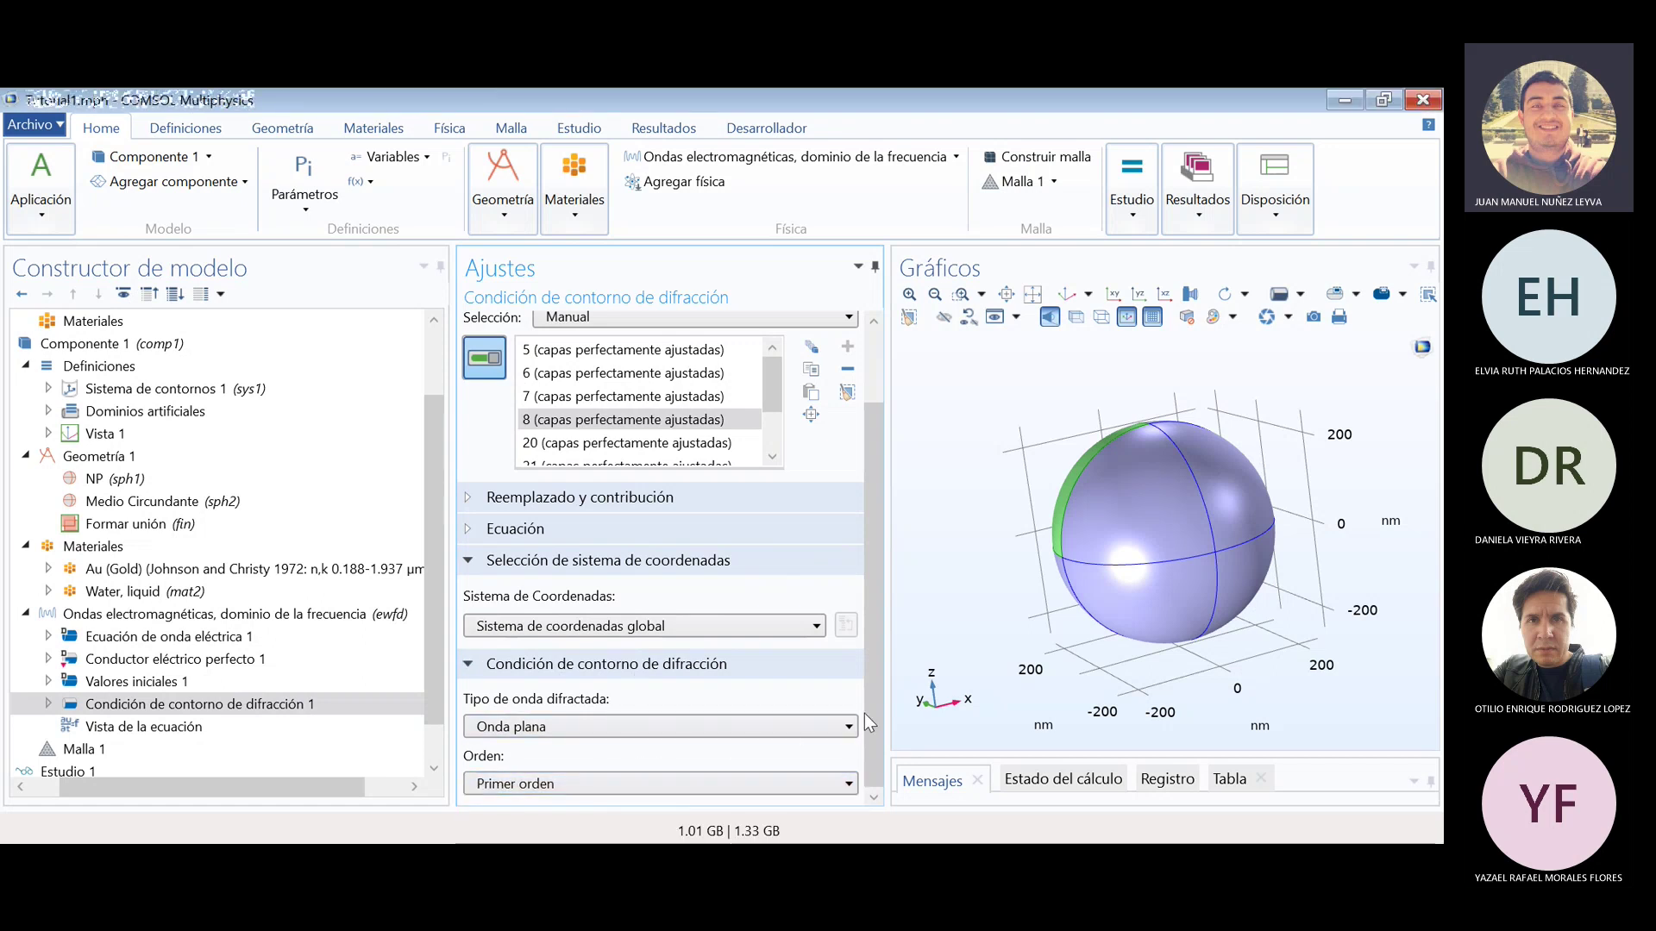
left_click(807, 781)
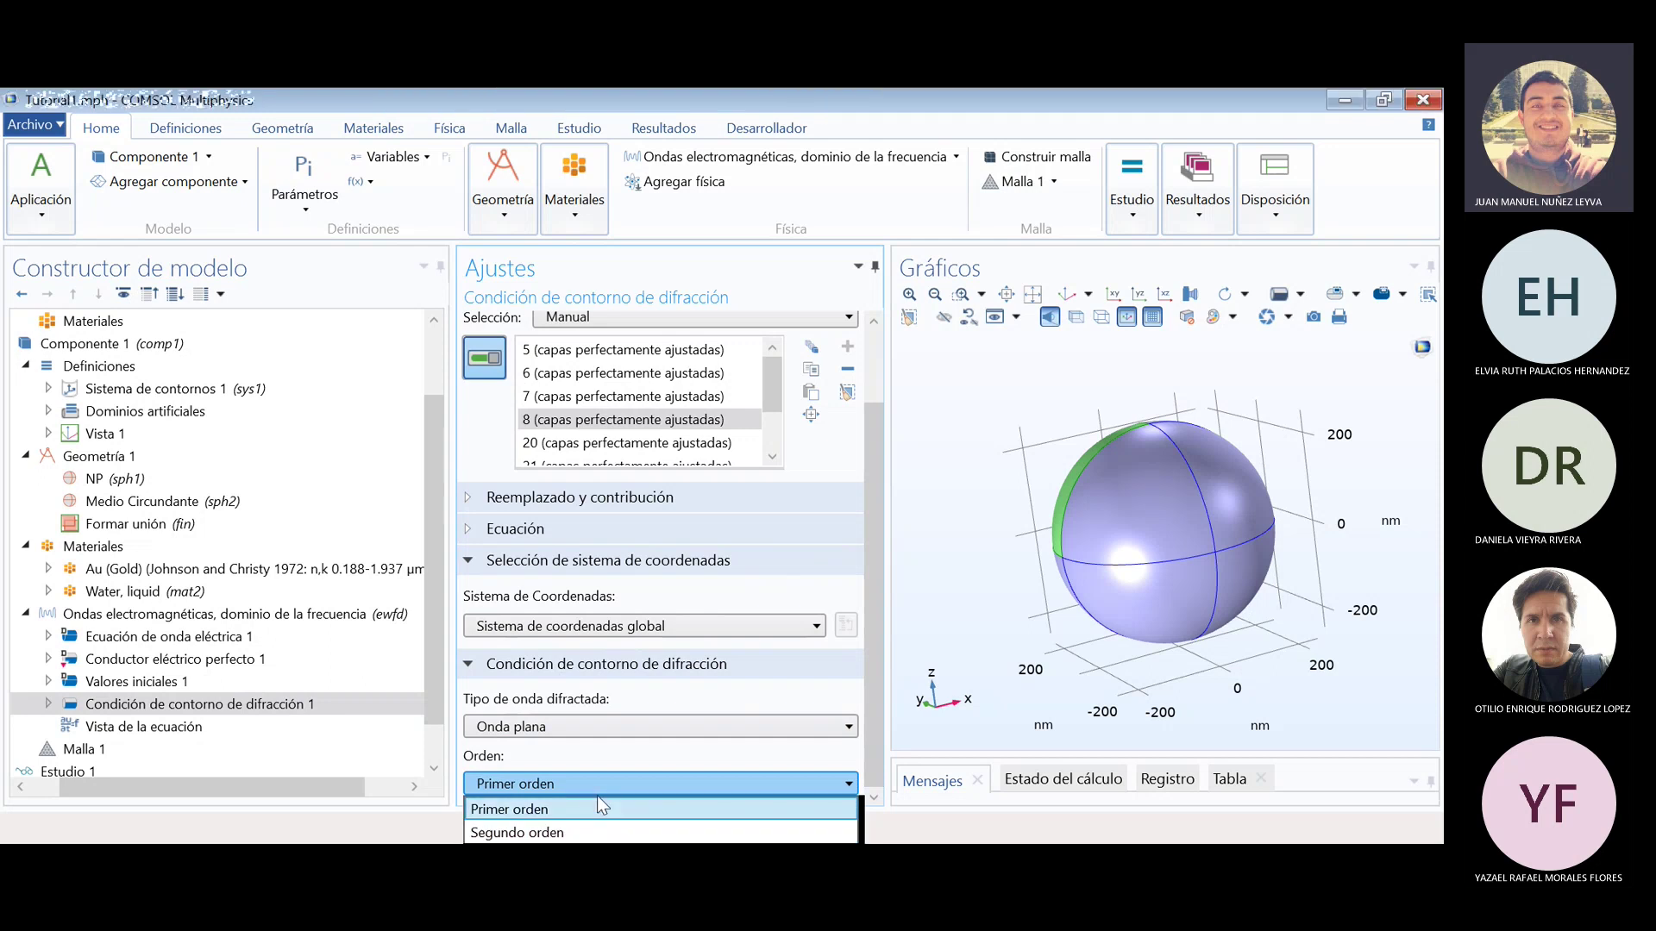
left_click(595, 798)
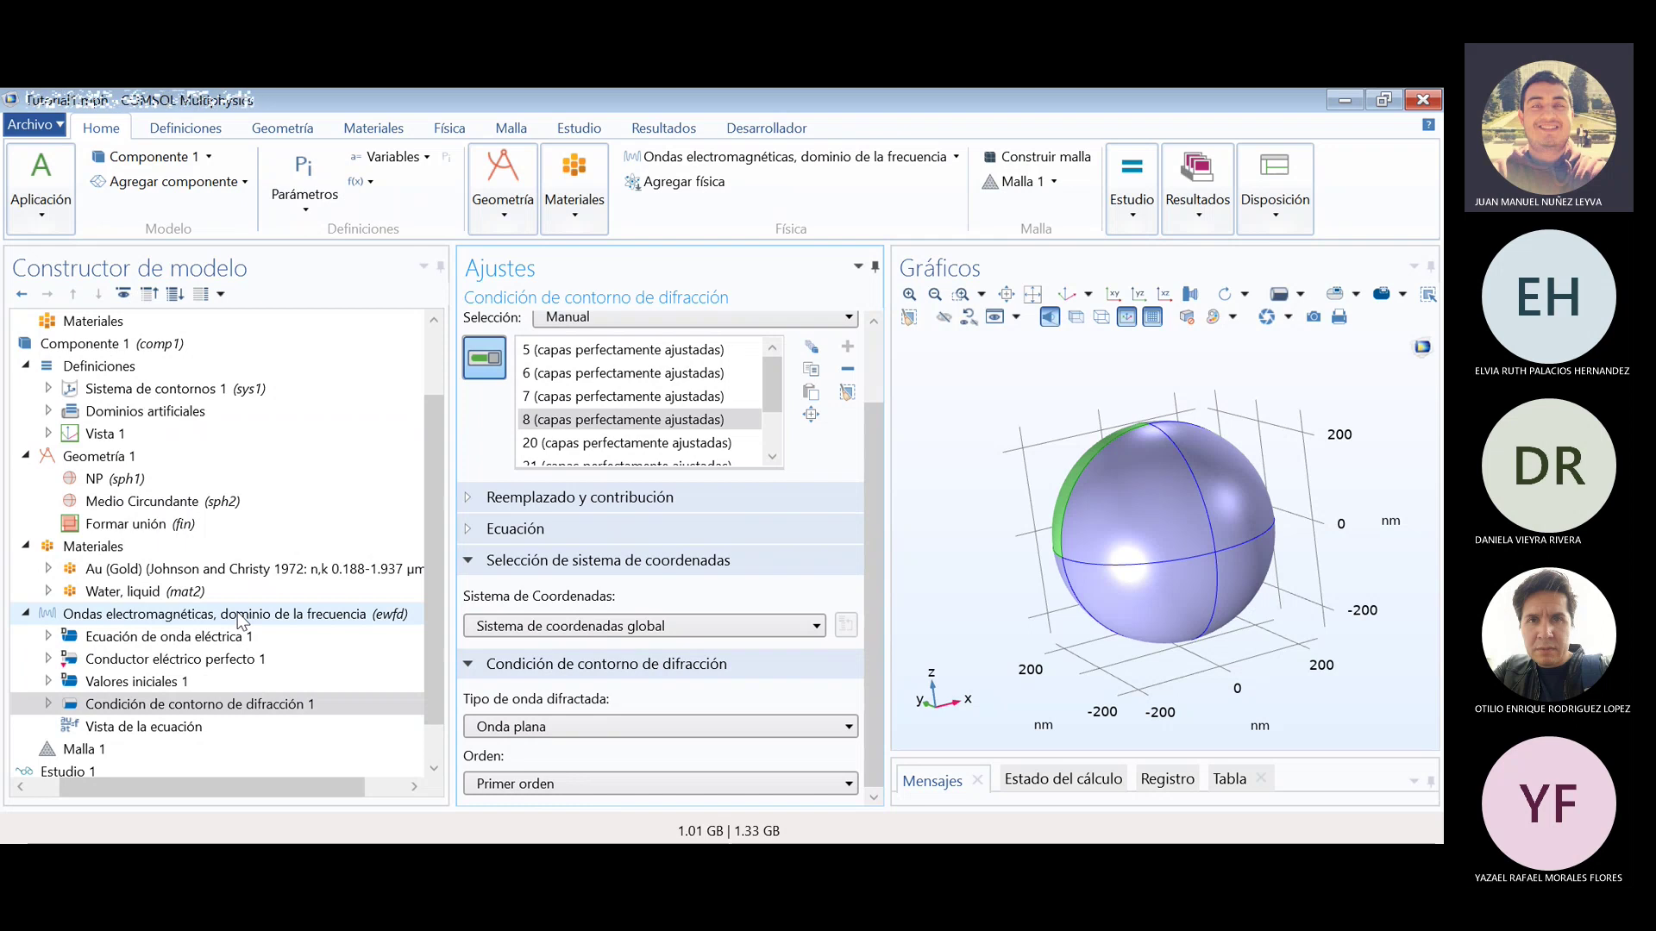
left_click(228, 706)
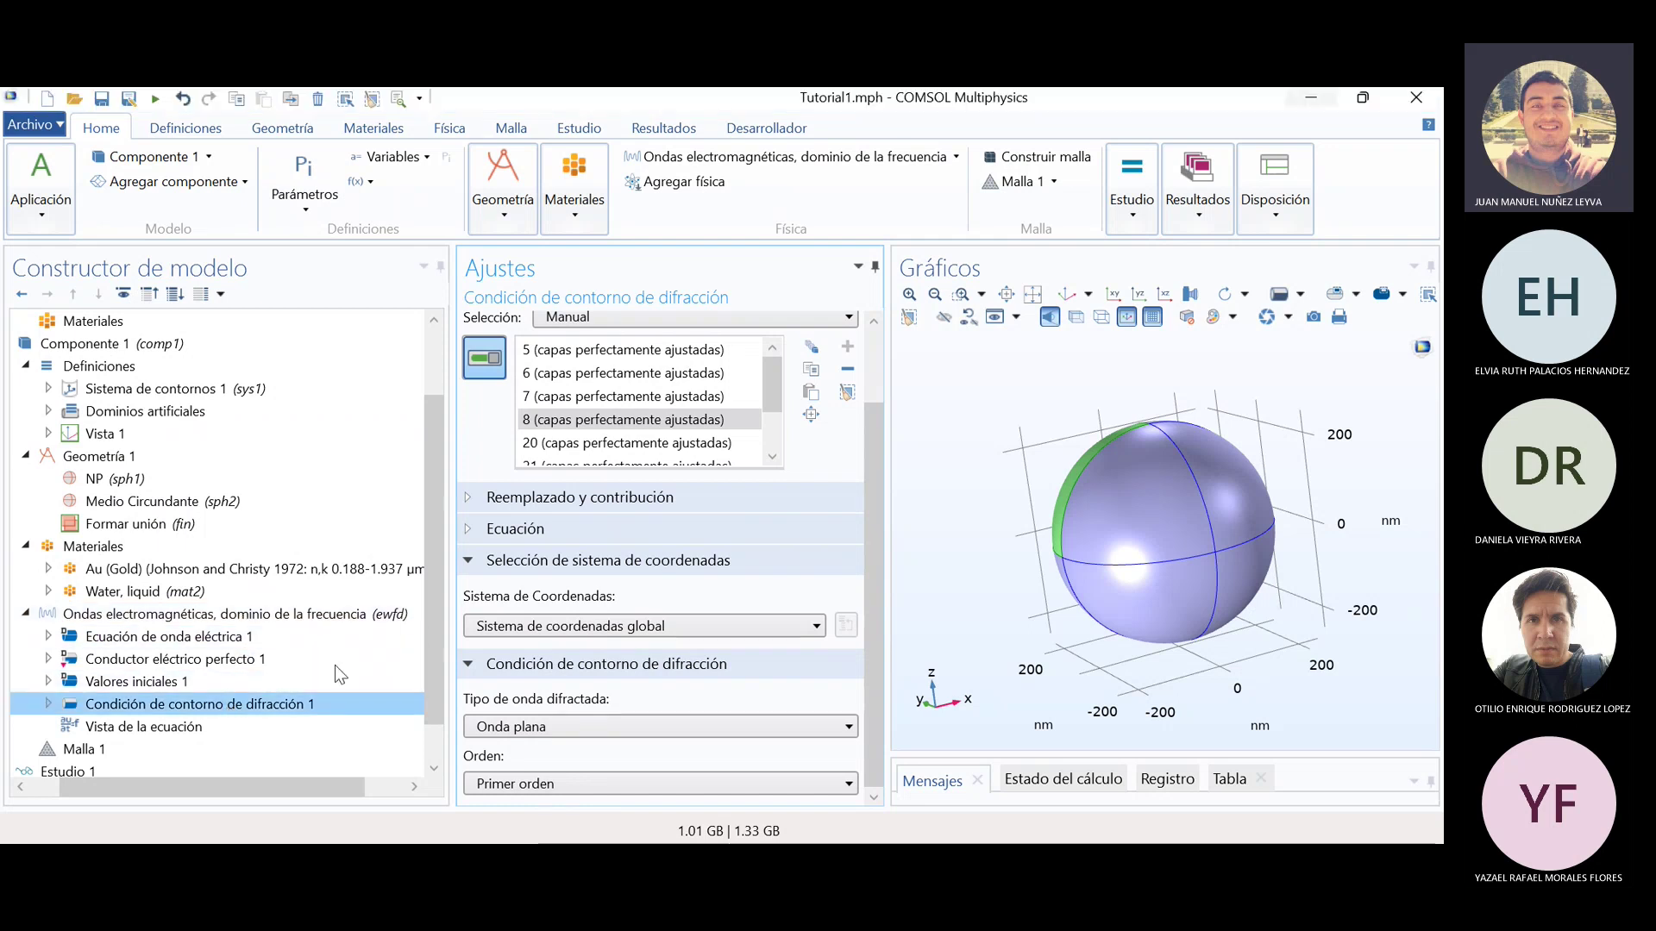
left_click_drag(432, 614, 436, 762)
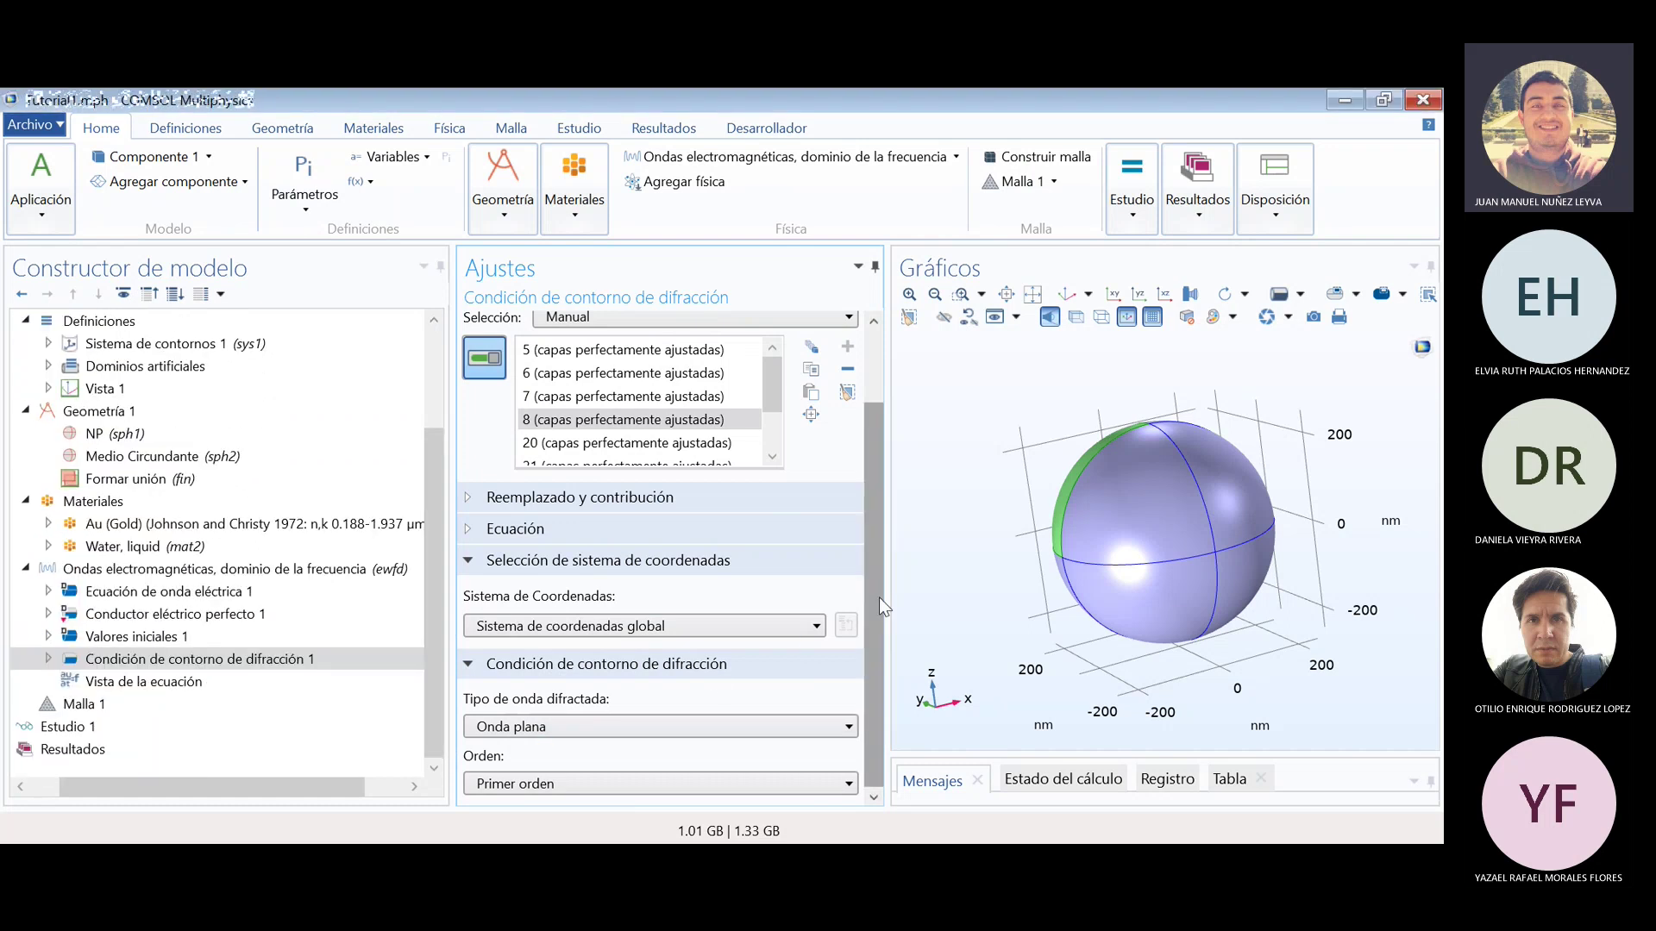
mouse_move(878, 600)
left_mouse_down()
mouse_move(877, 529)
mouse_move(876, 605)
left_mouse_up()
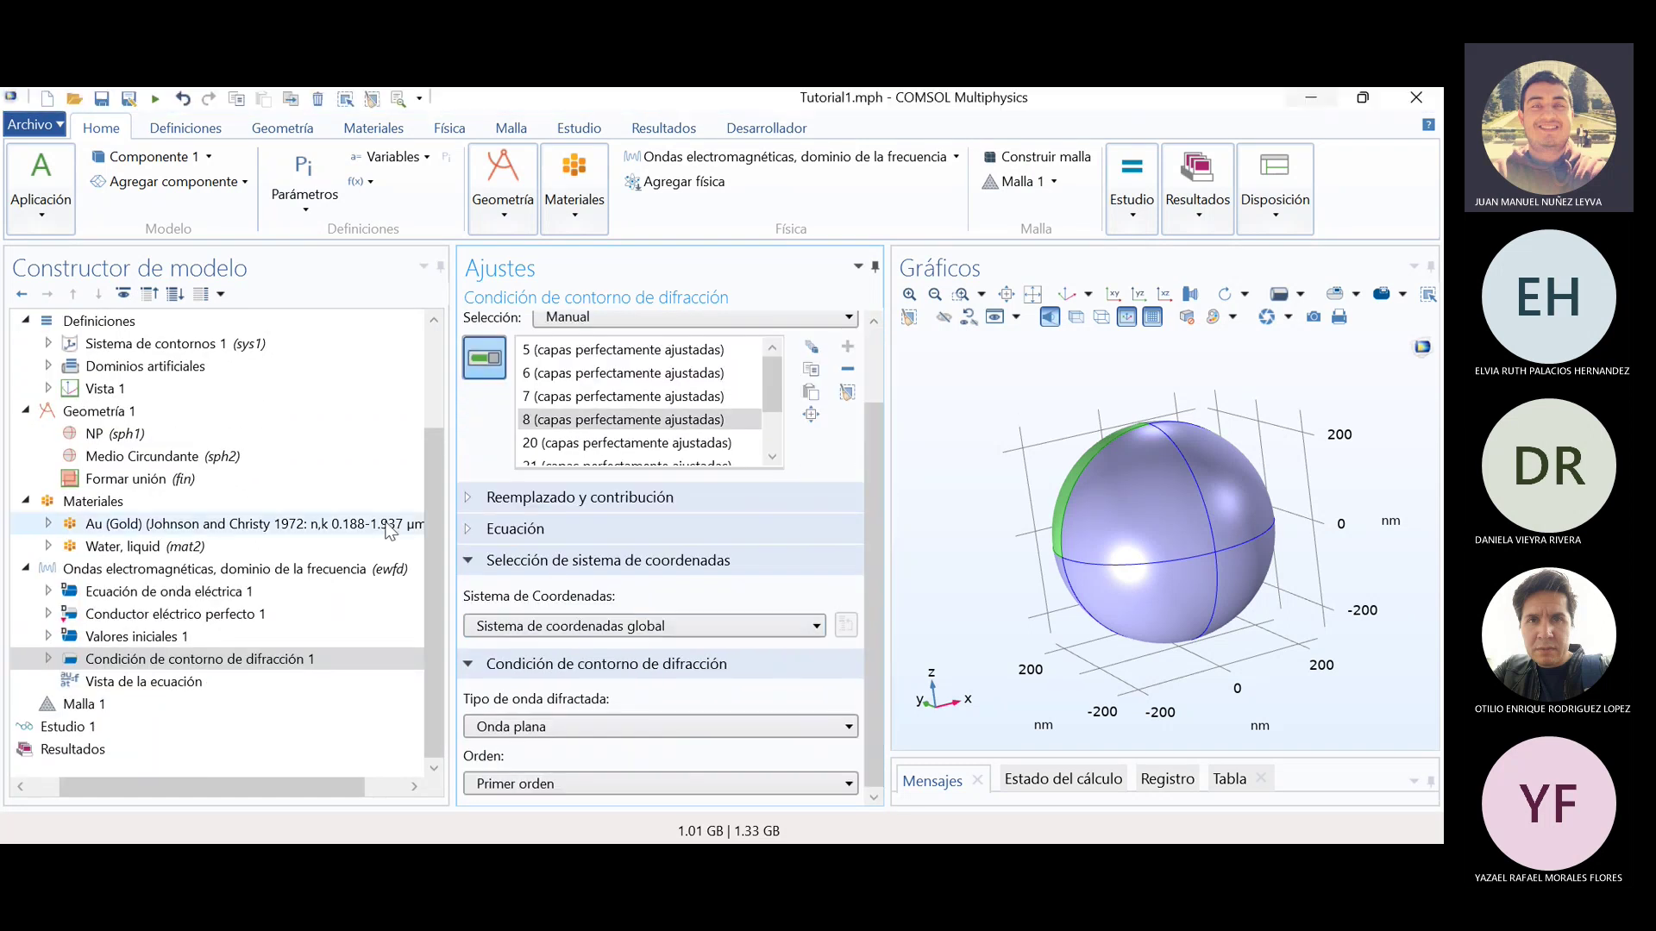
mouse_move(428, 531)
left_mouse_down()
mouse_move(428, 488)
mouse_move(433, 552)
left_mouse_up()
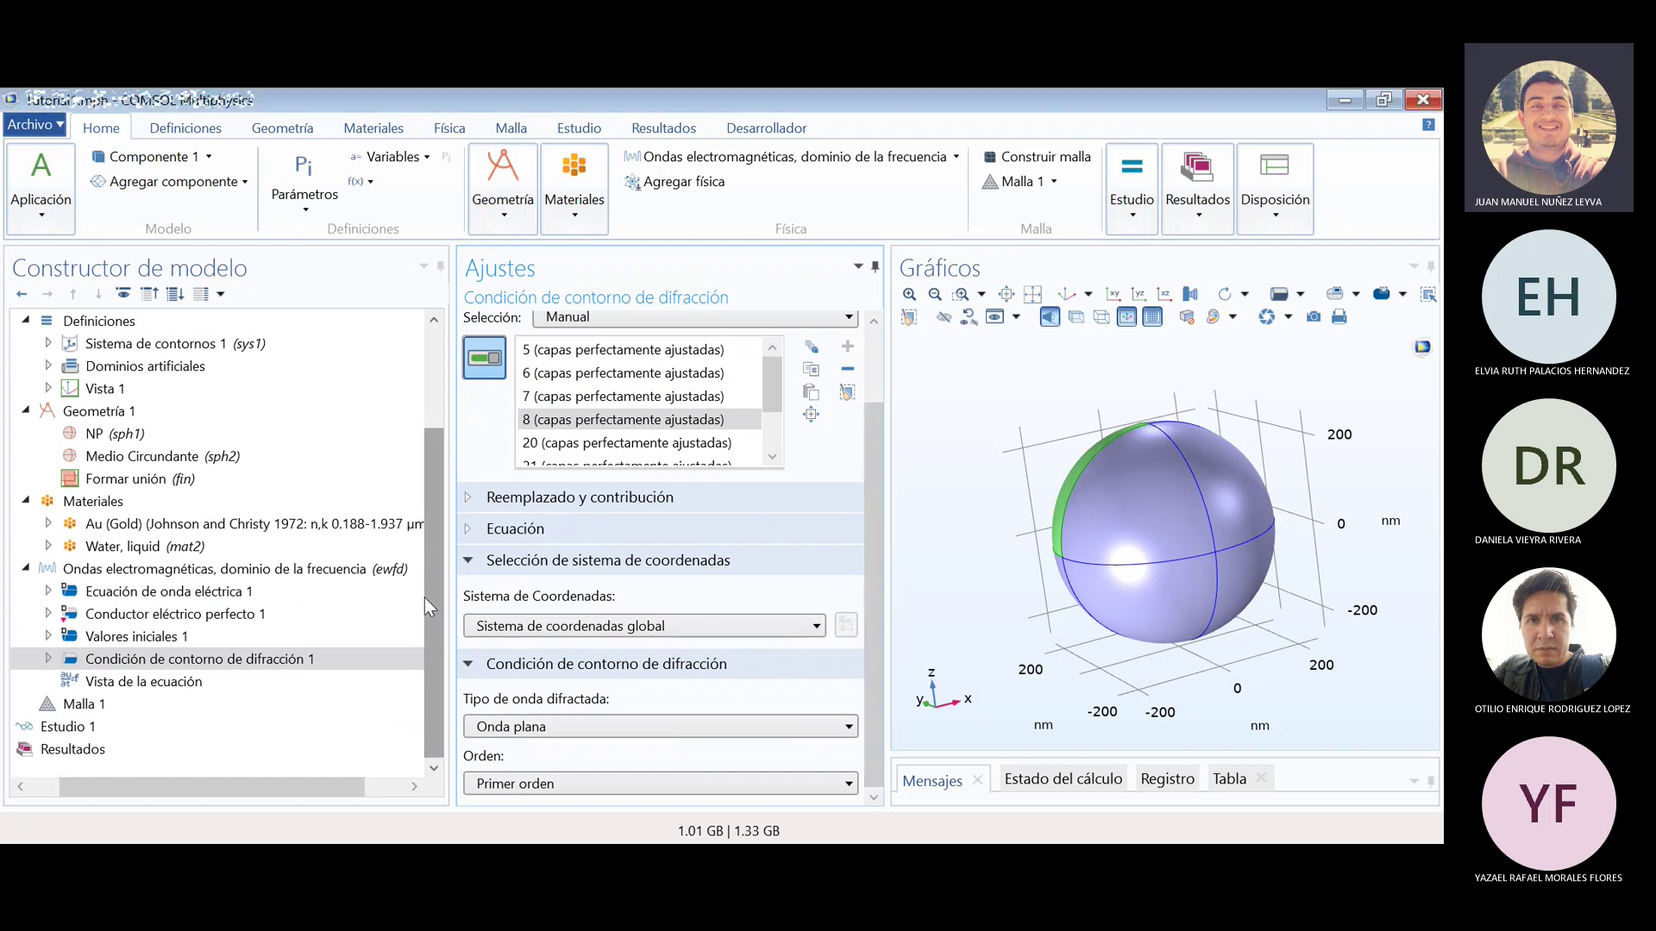
left_click_drag(433, 566, 433, 603)
left_click_drag(869, 522, 871, 556)
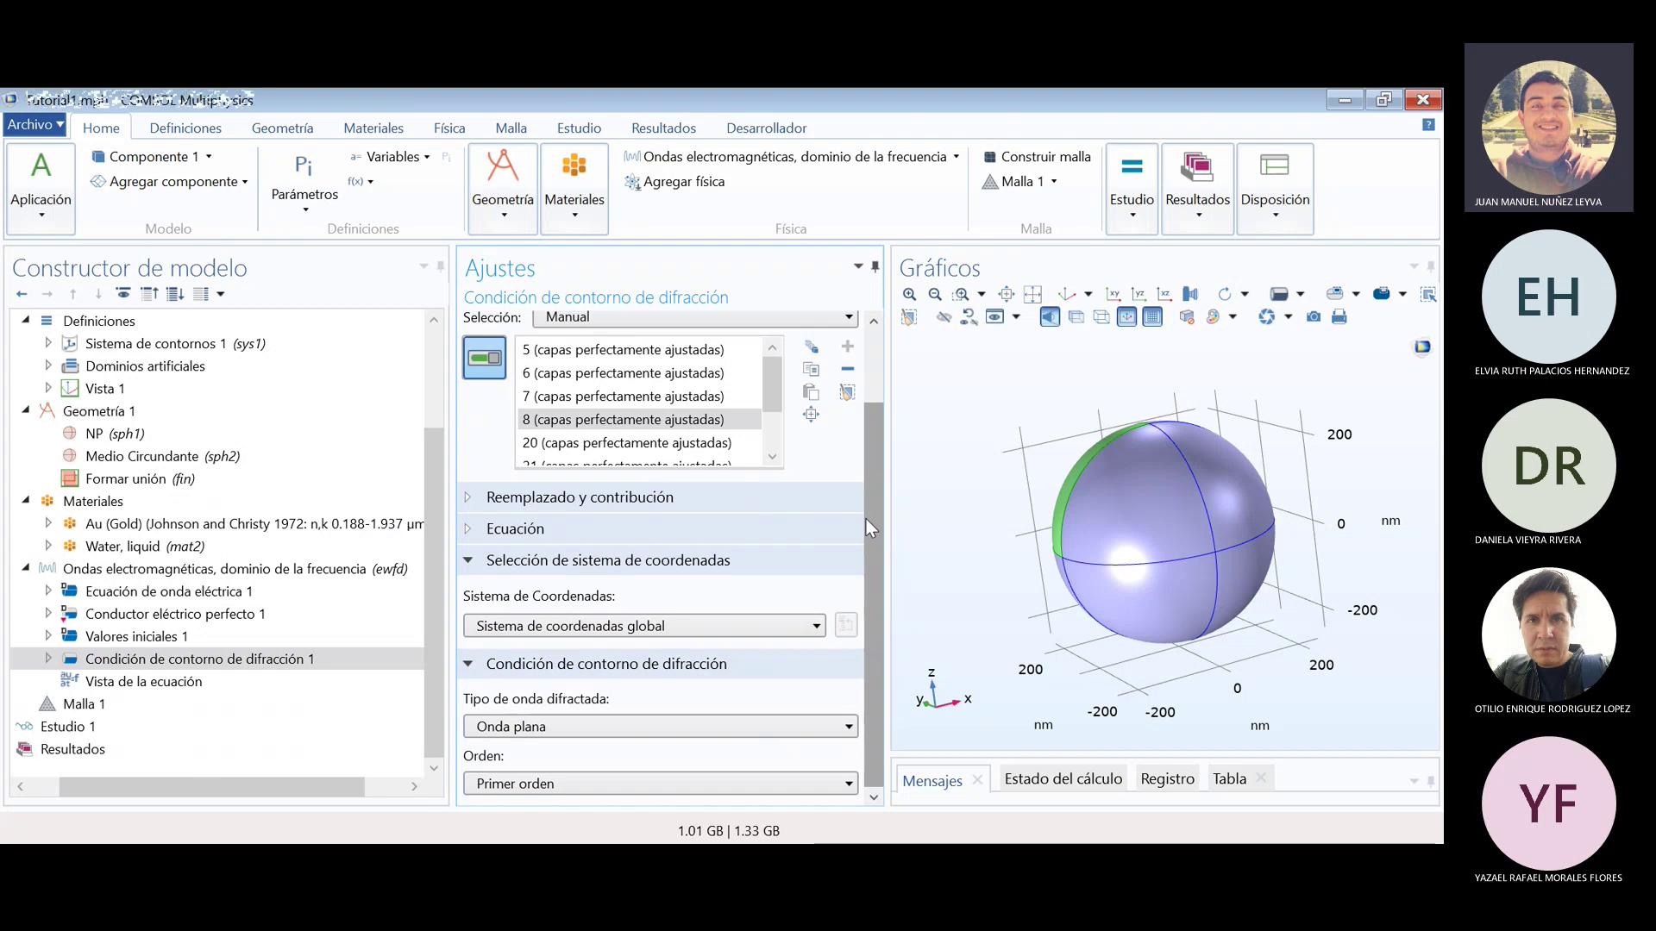
- Open the settings of Malla 1 and keep its sequence type at Malla controlada por la física
left_click(94, 713)
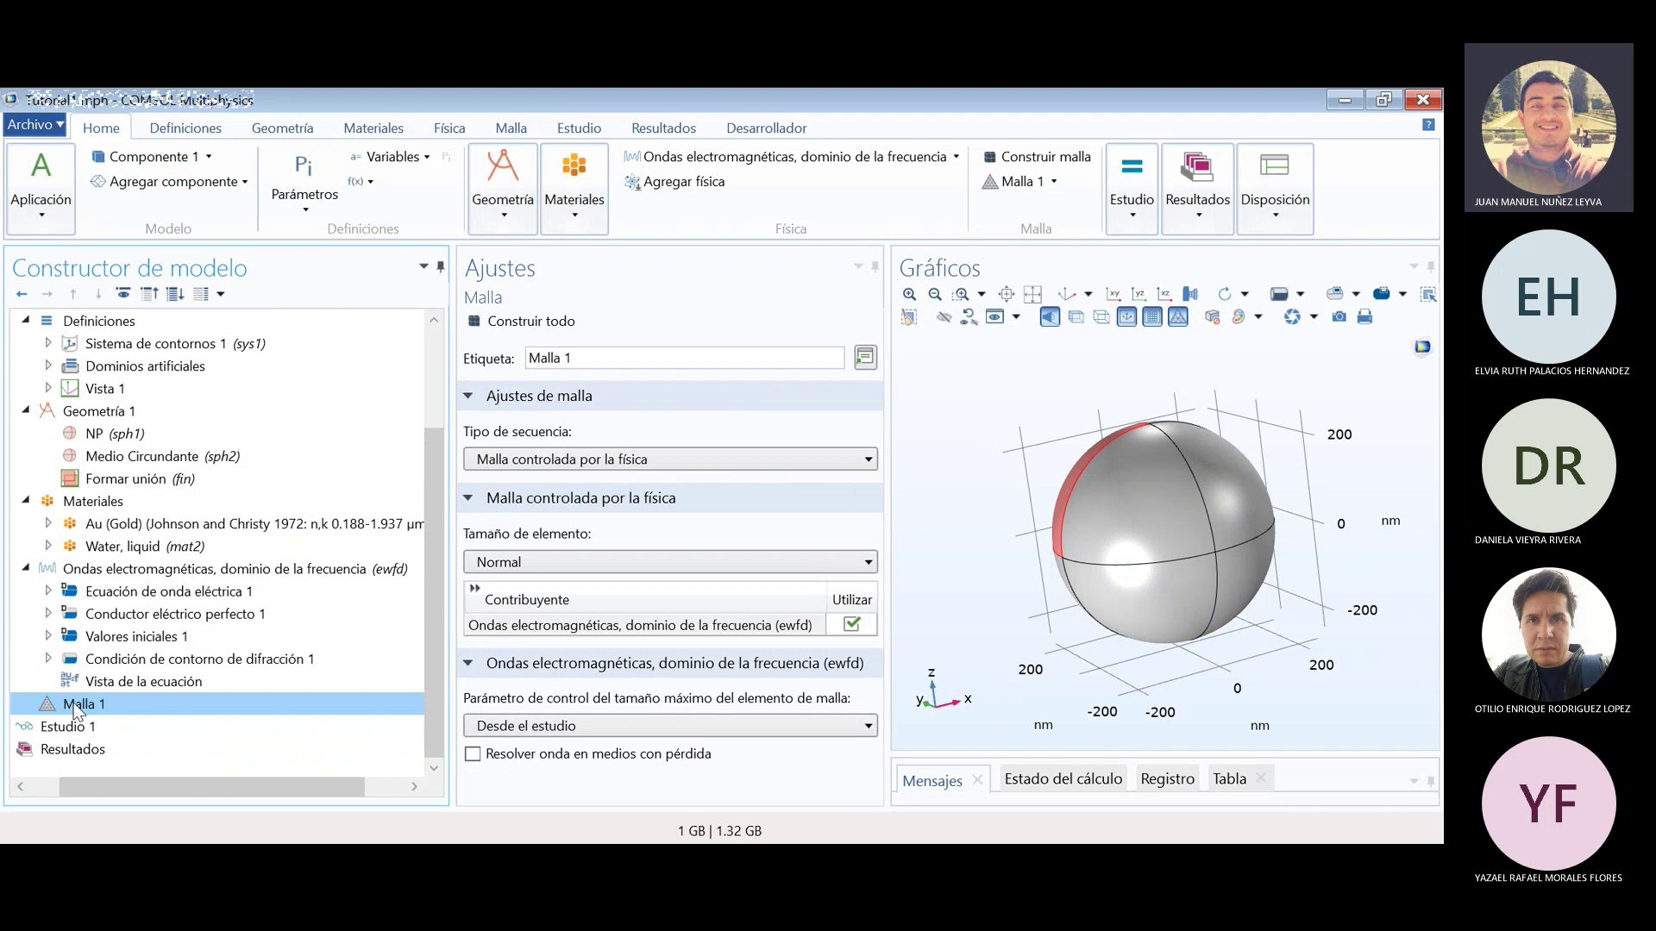
left_click(173, 696)
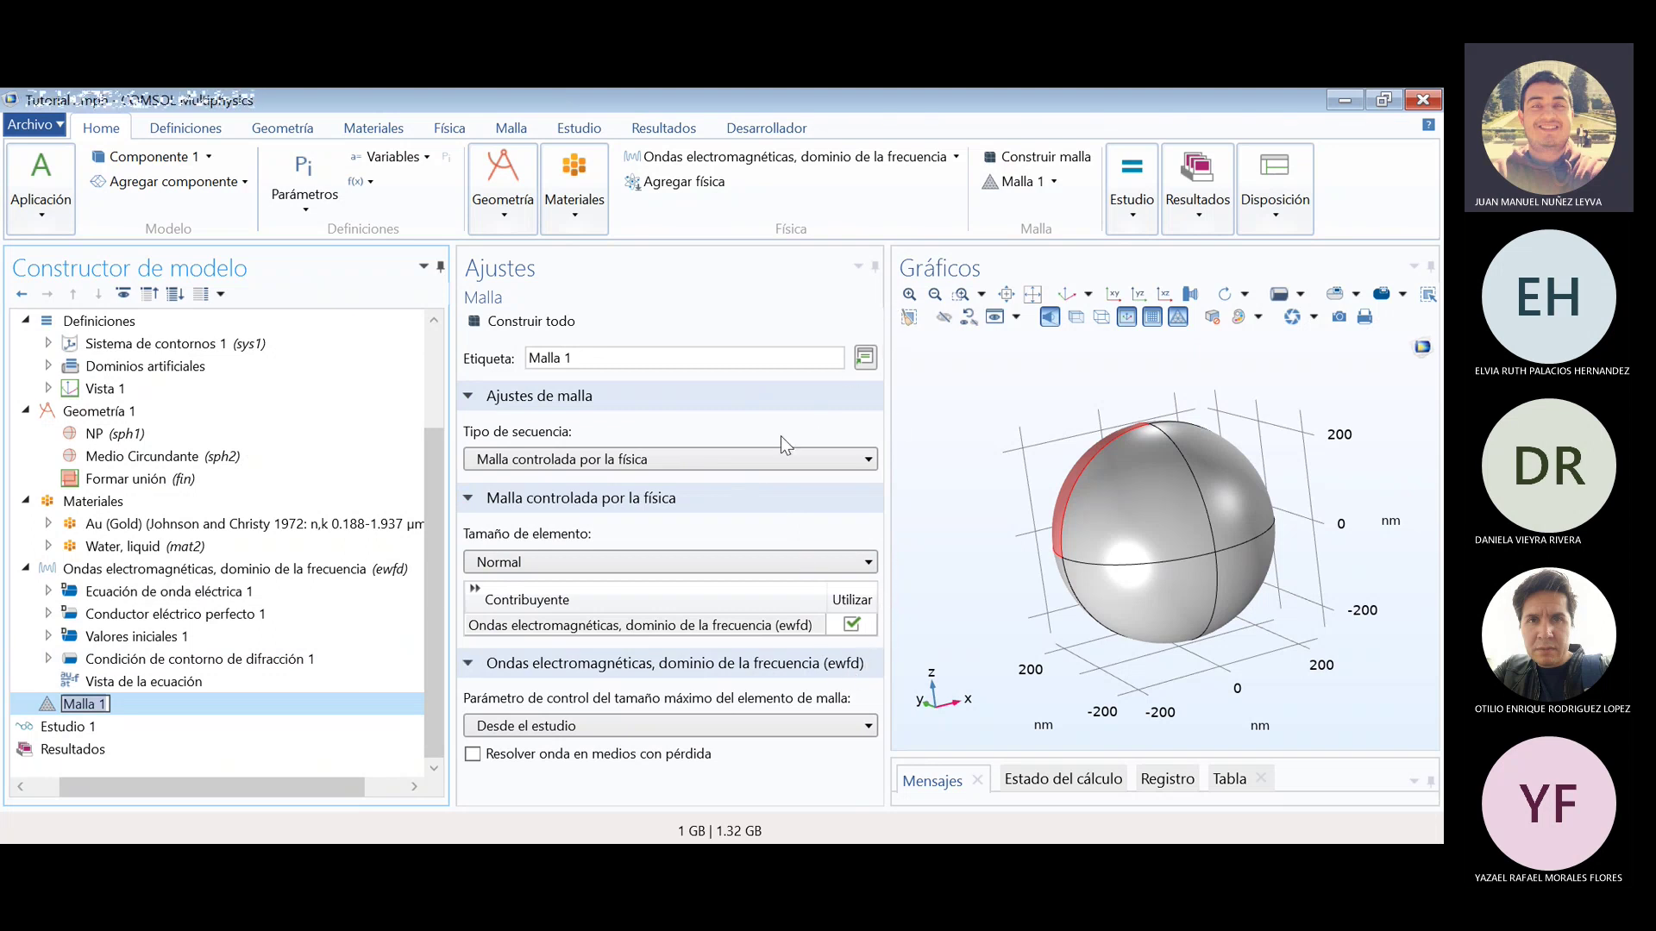
left_click(656, 460)
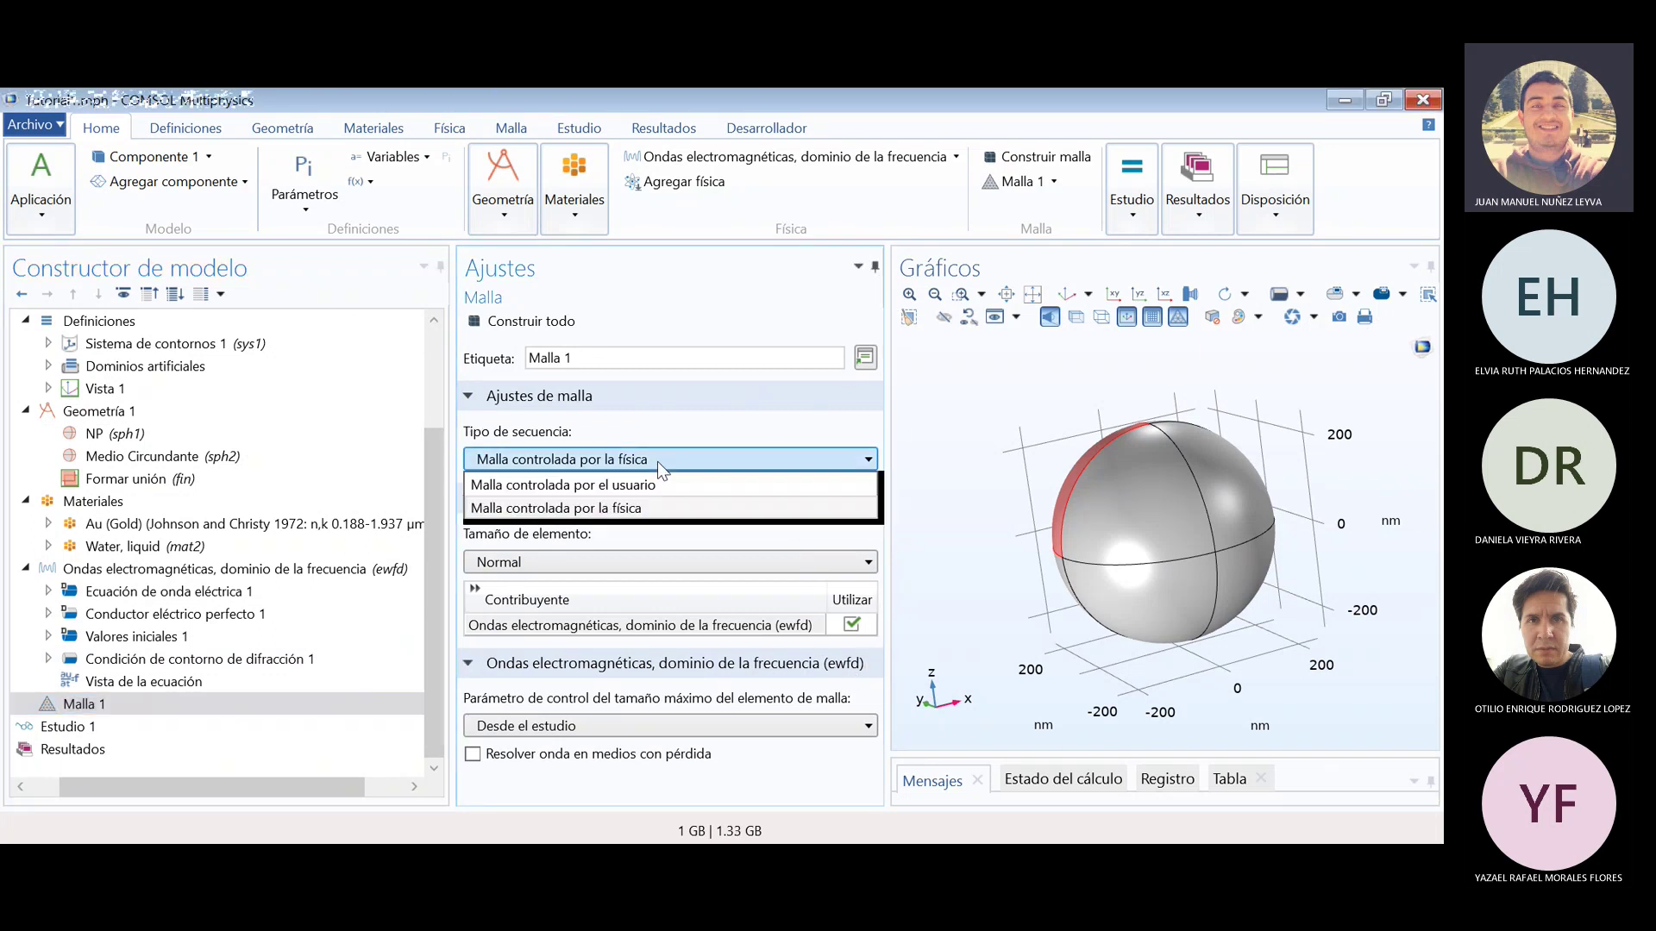
left_click(660, 507)
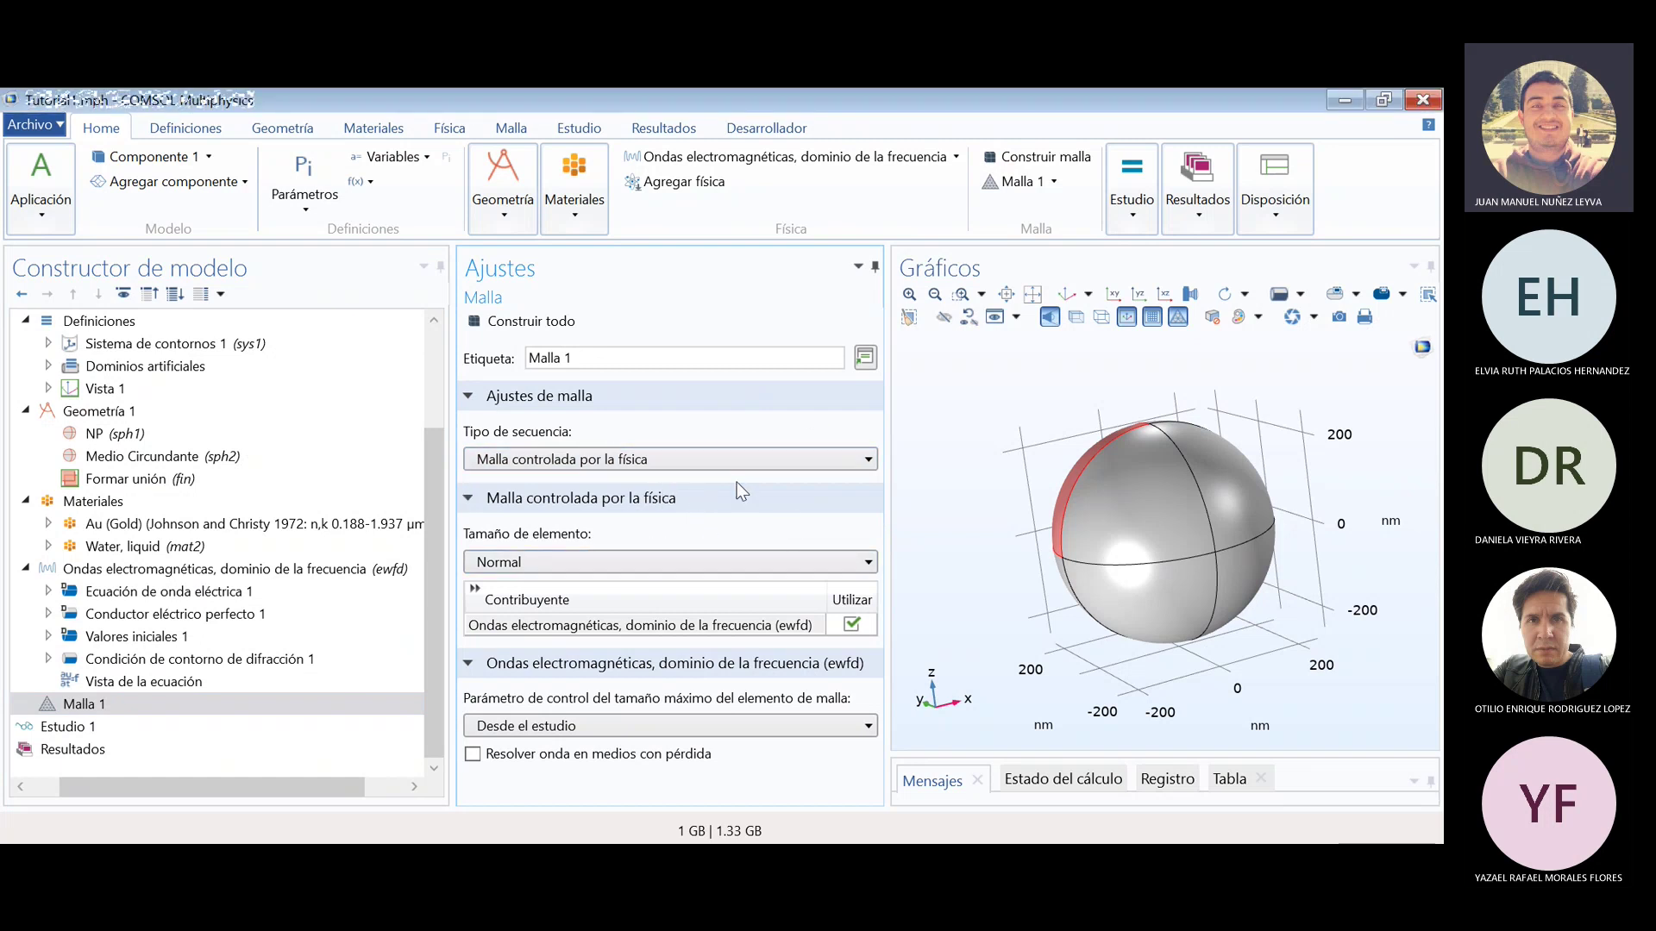
left_click(758, 462)
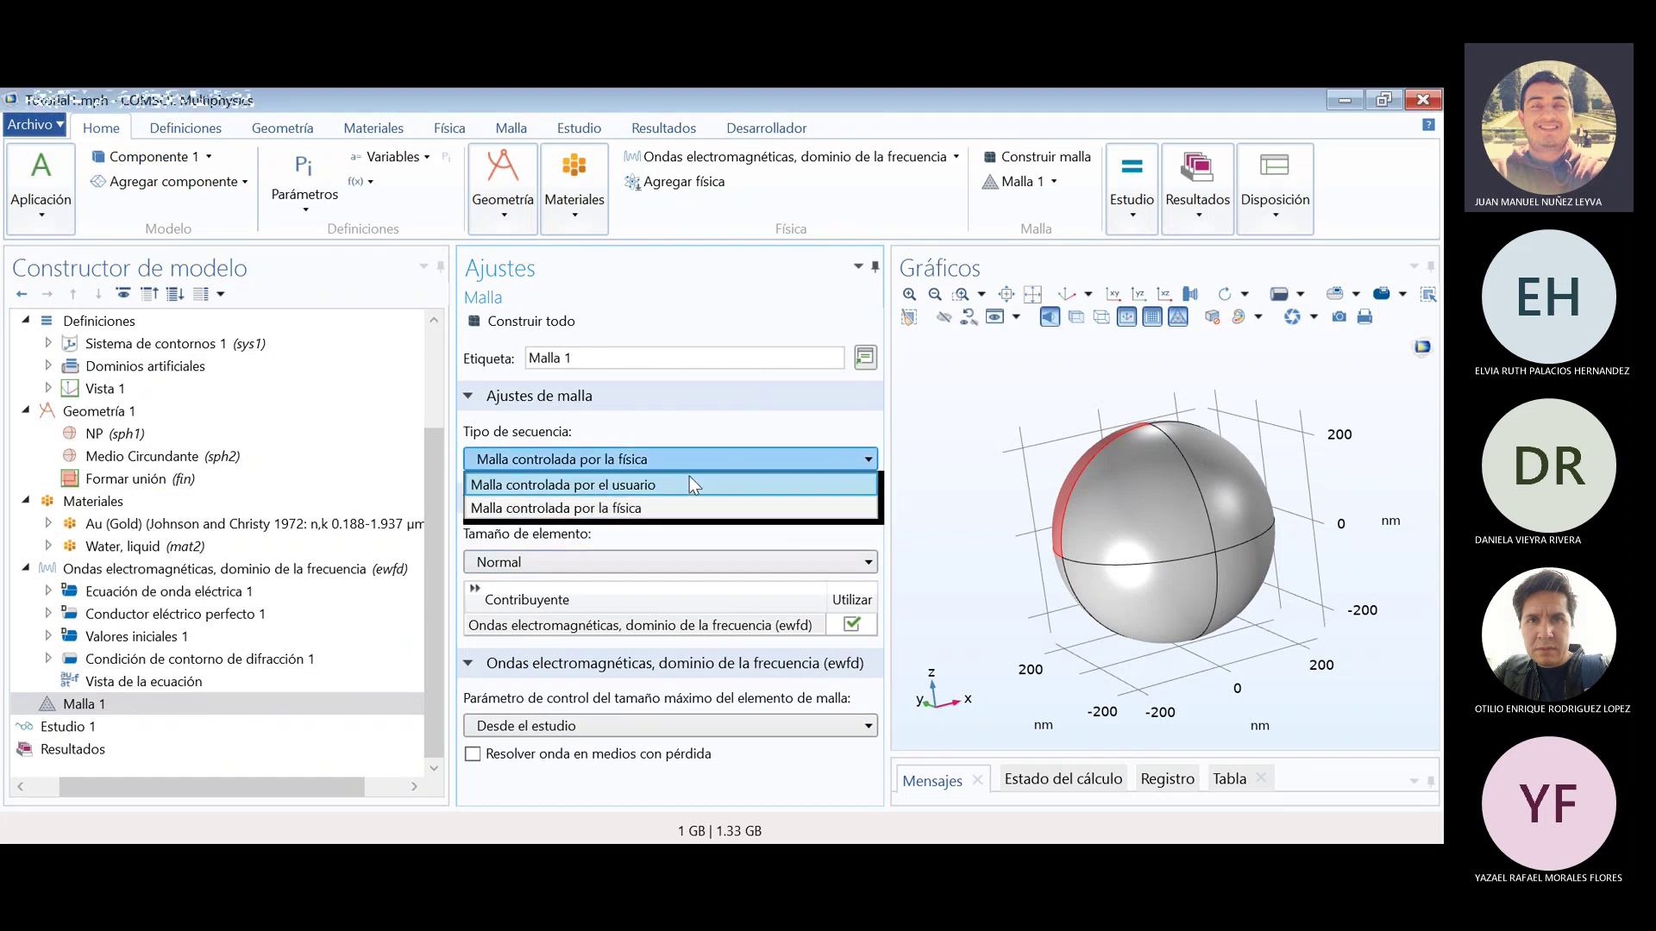
left_click(668, 508)
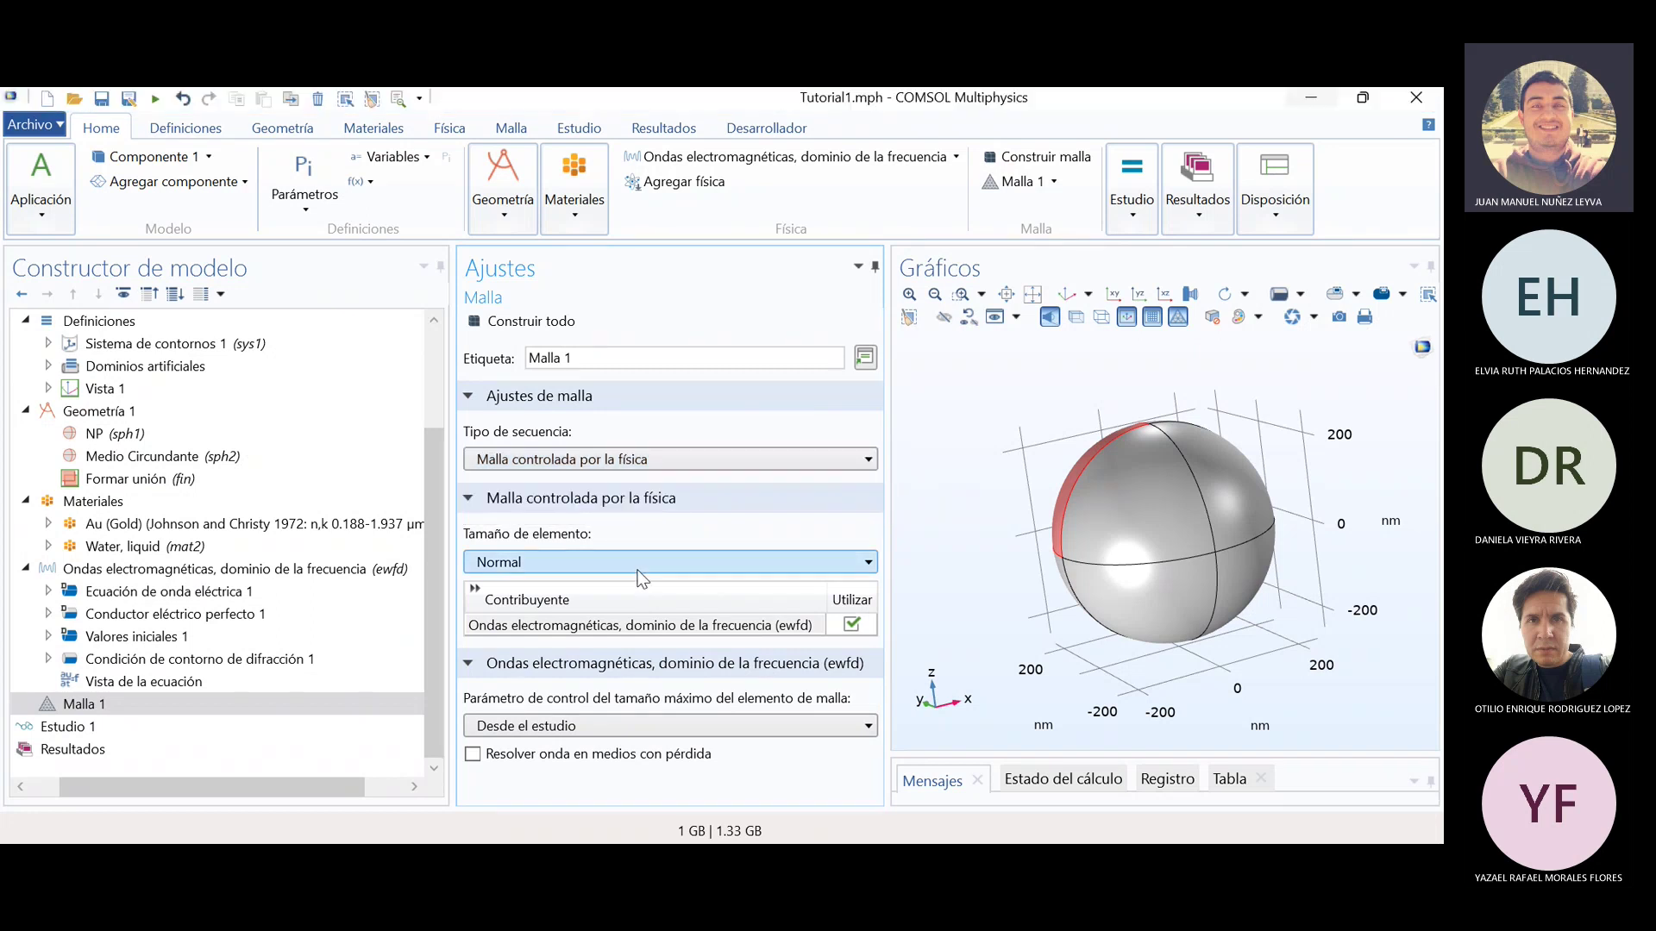
- Review the element size options of the physics-controlled mesh, keeping Normal
left_click(641, 565)
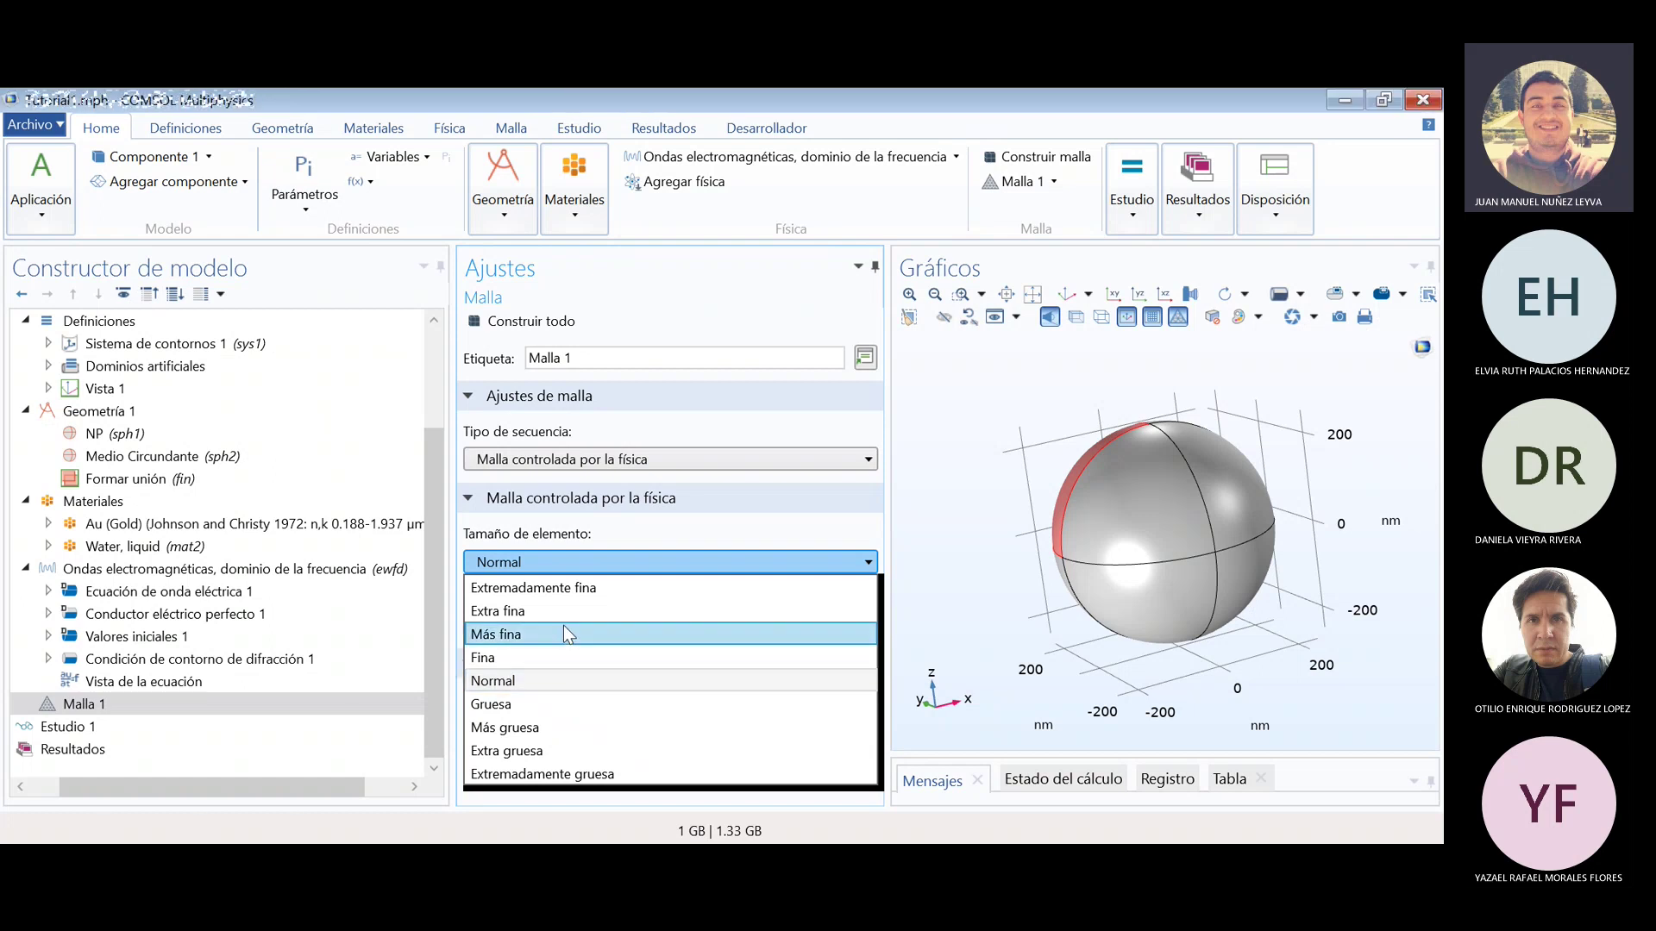
left_click(535, 680)
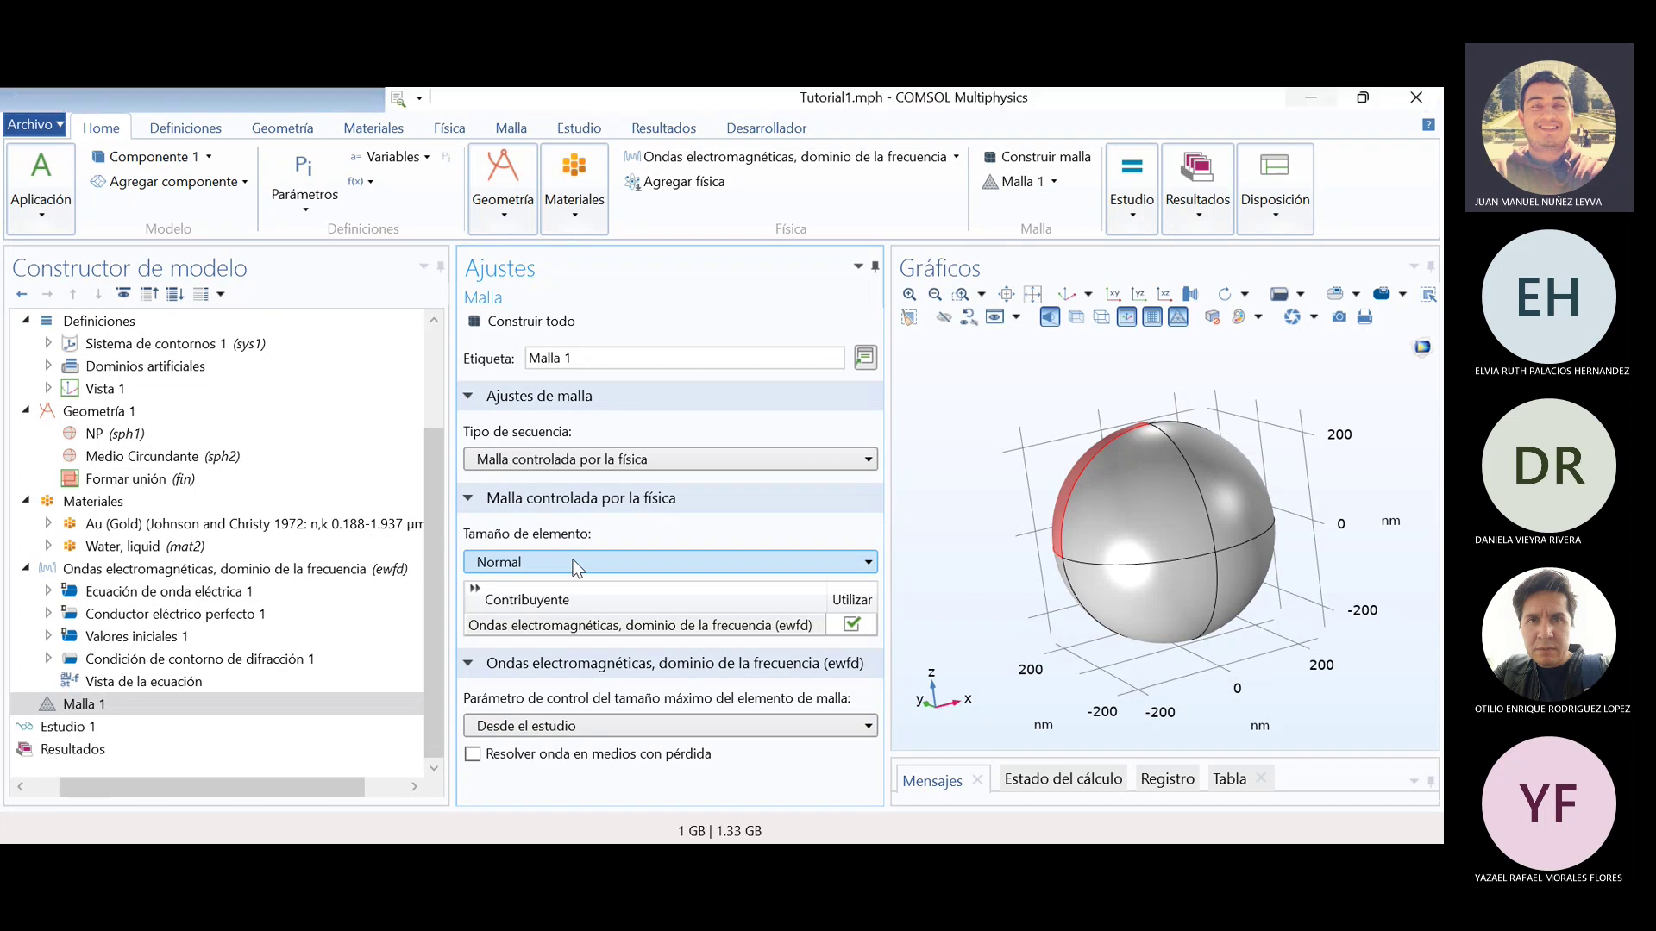
- Add a Tetraédrico libre operation to Malla 1
mouse_move(435, 597)
left_mouse_down()
mouse_move(431, 639)
mouse_move(436, 590)
left_mouse_up()
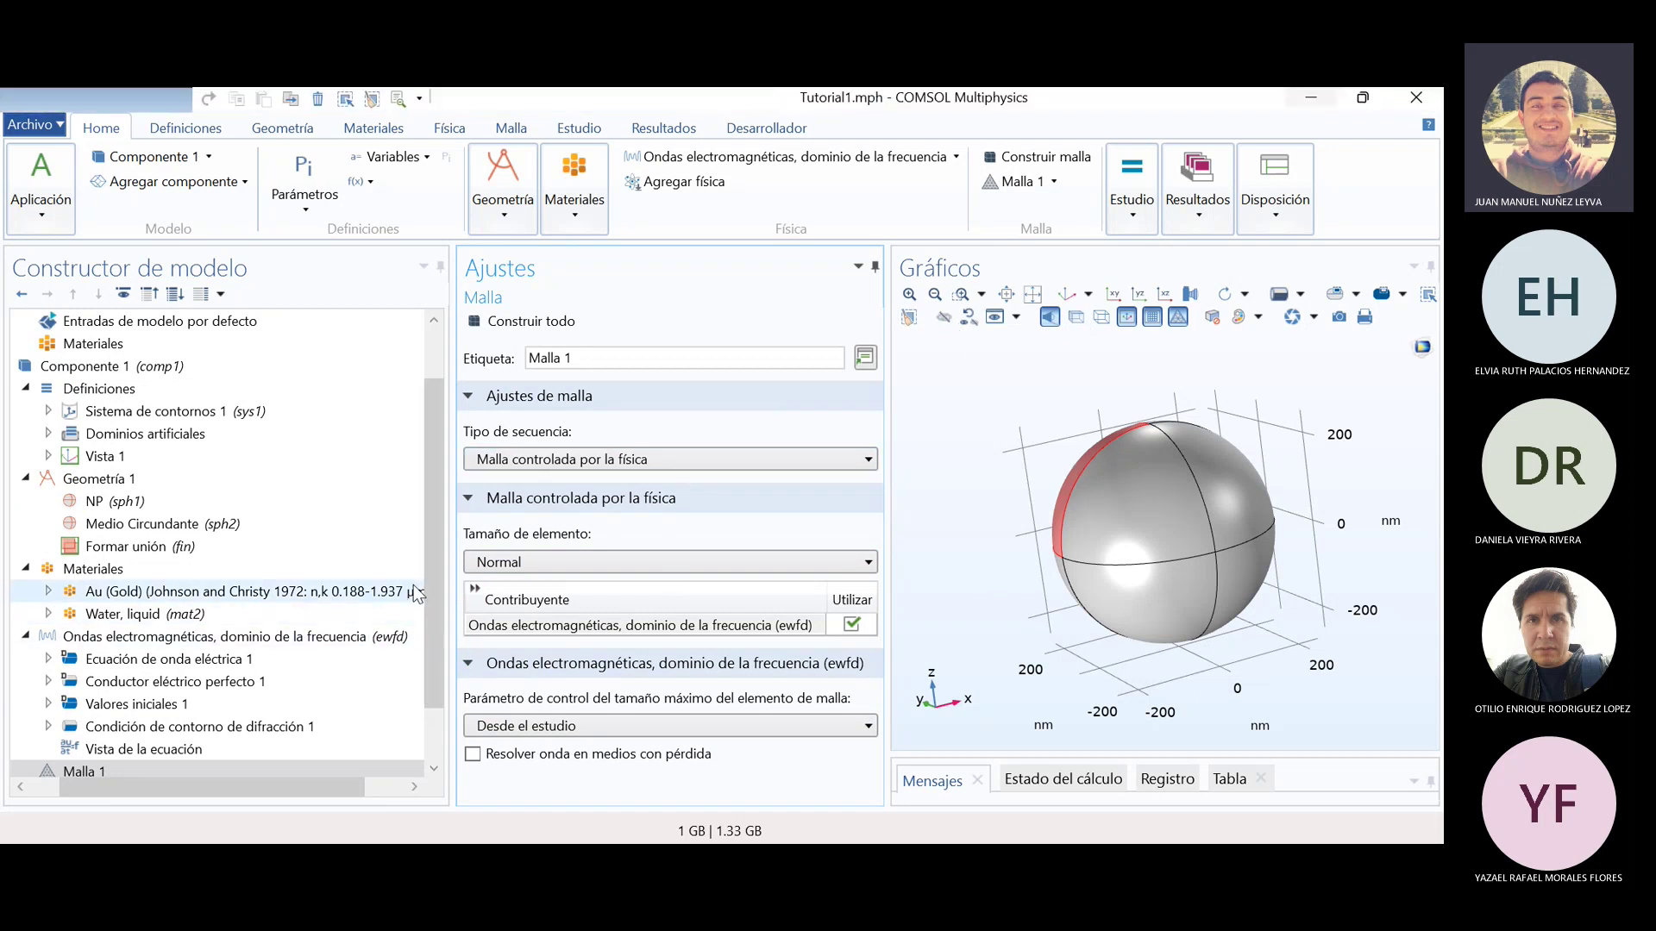
scroll(435, 588, "down", 1)
left_click(90, 702)
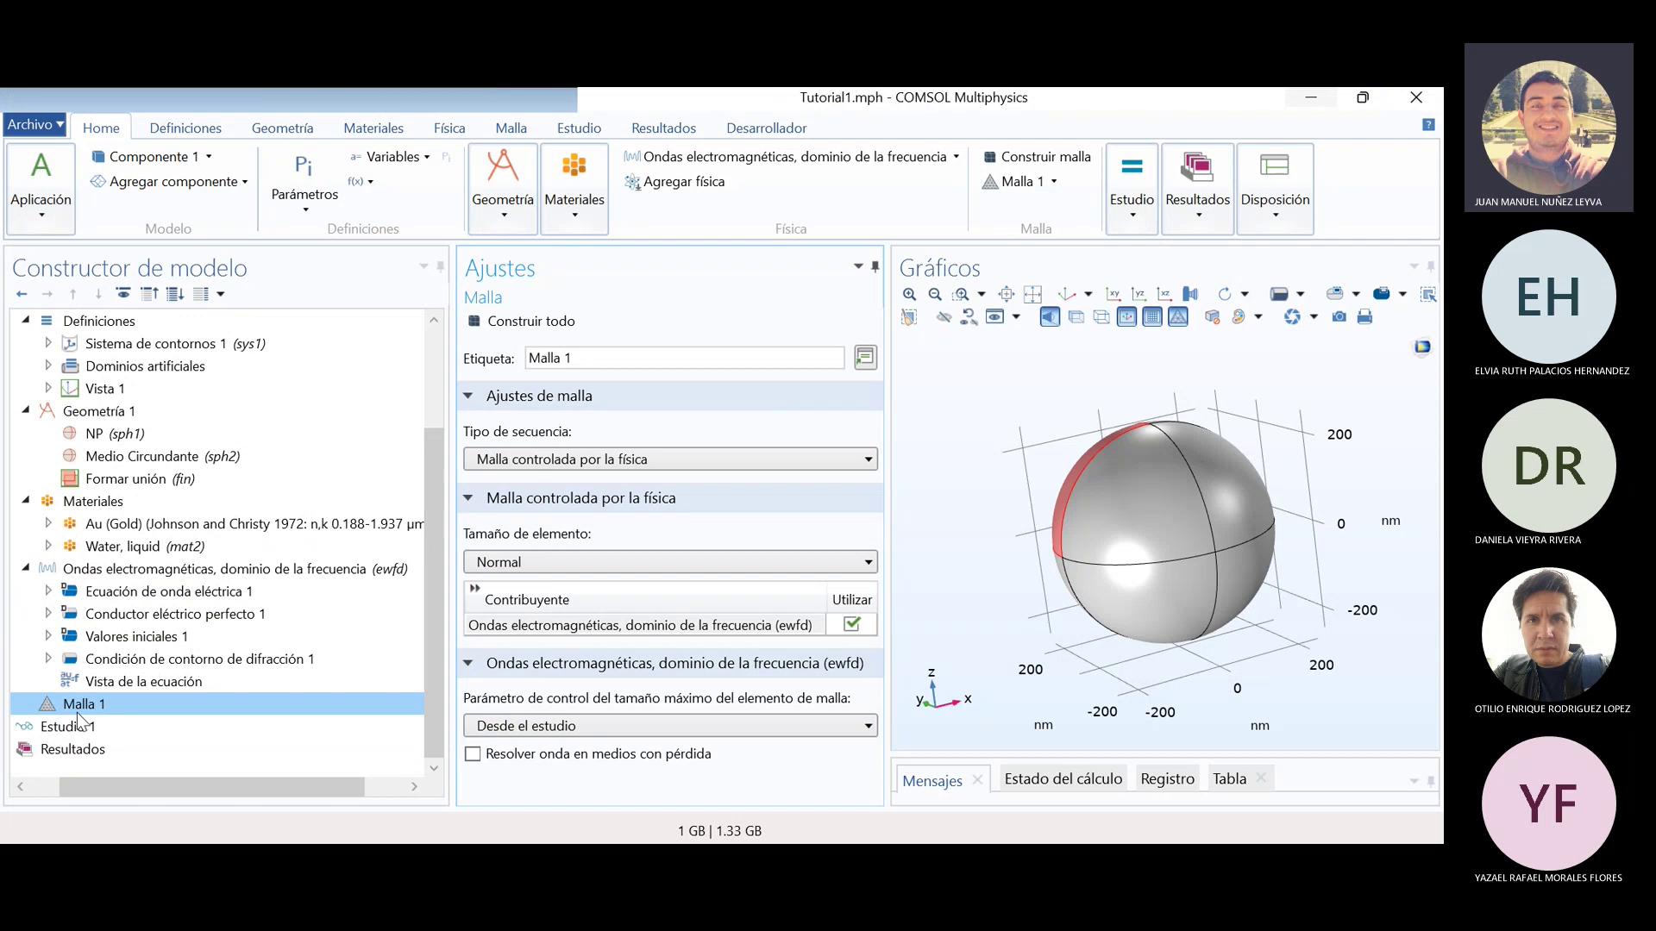
left_click(89, 705)
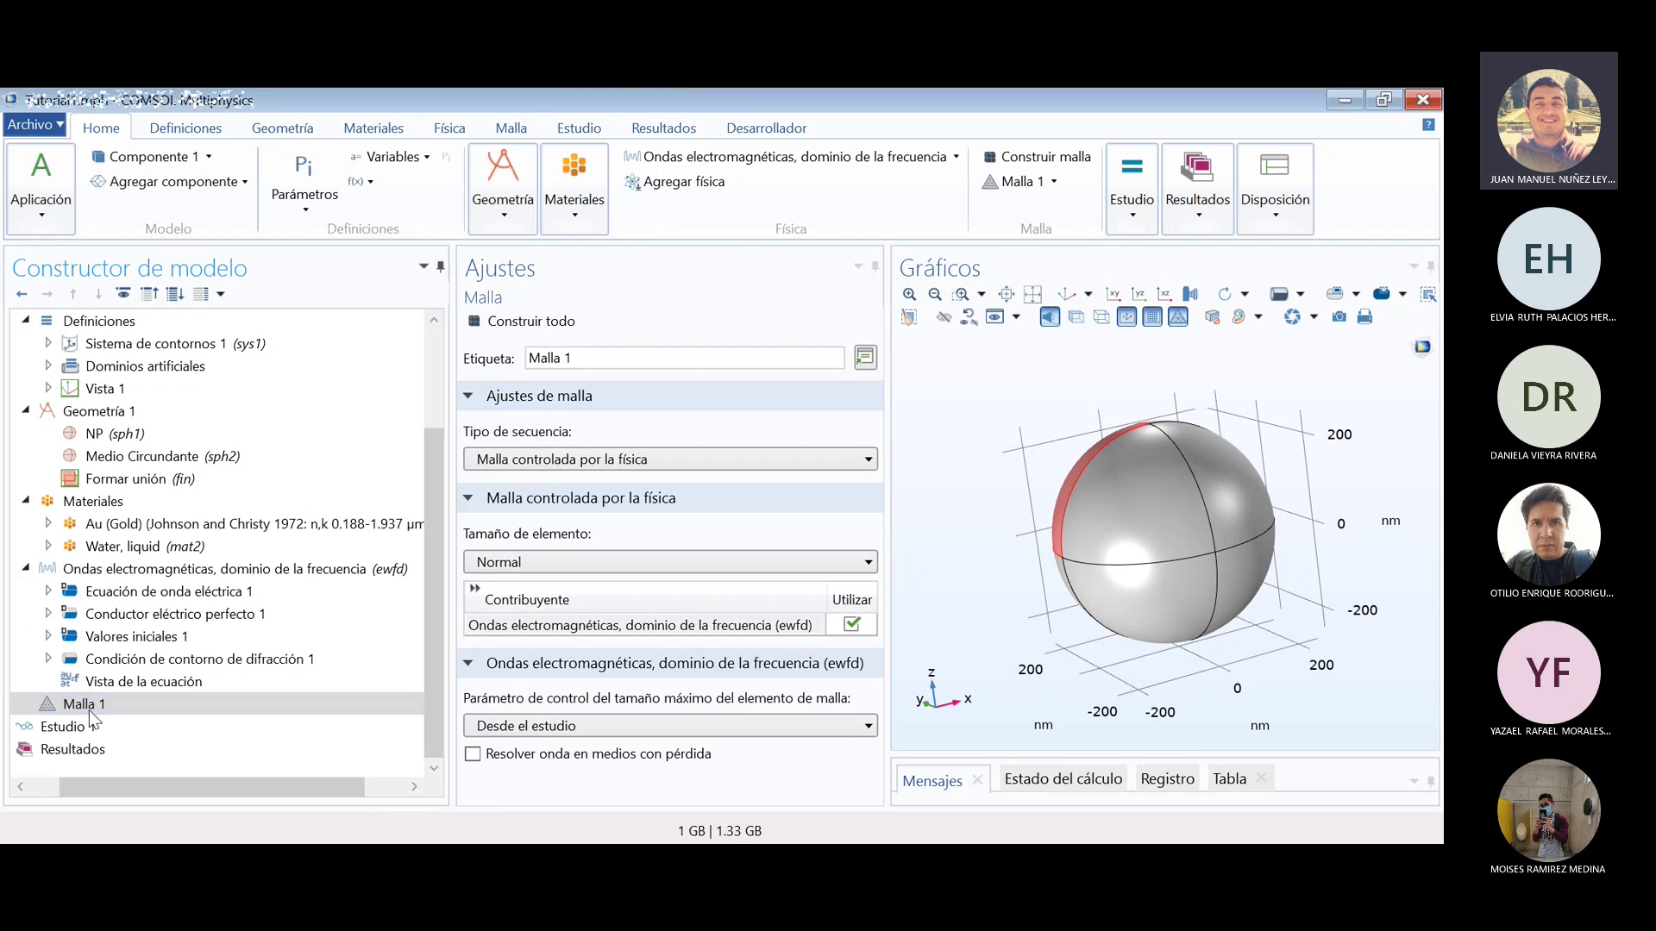
left_click(262, 148)
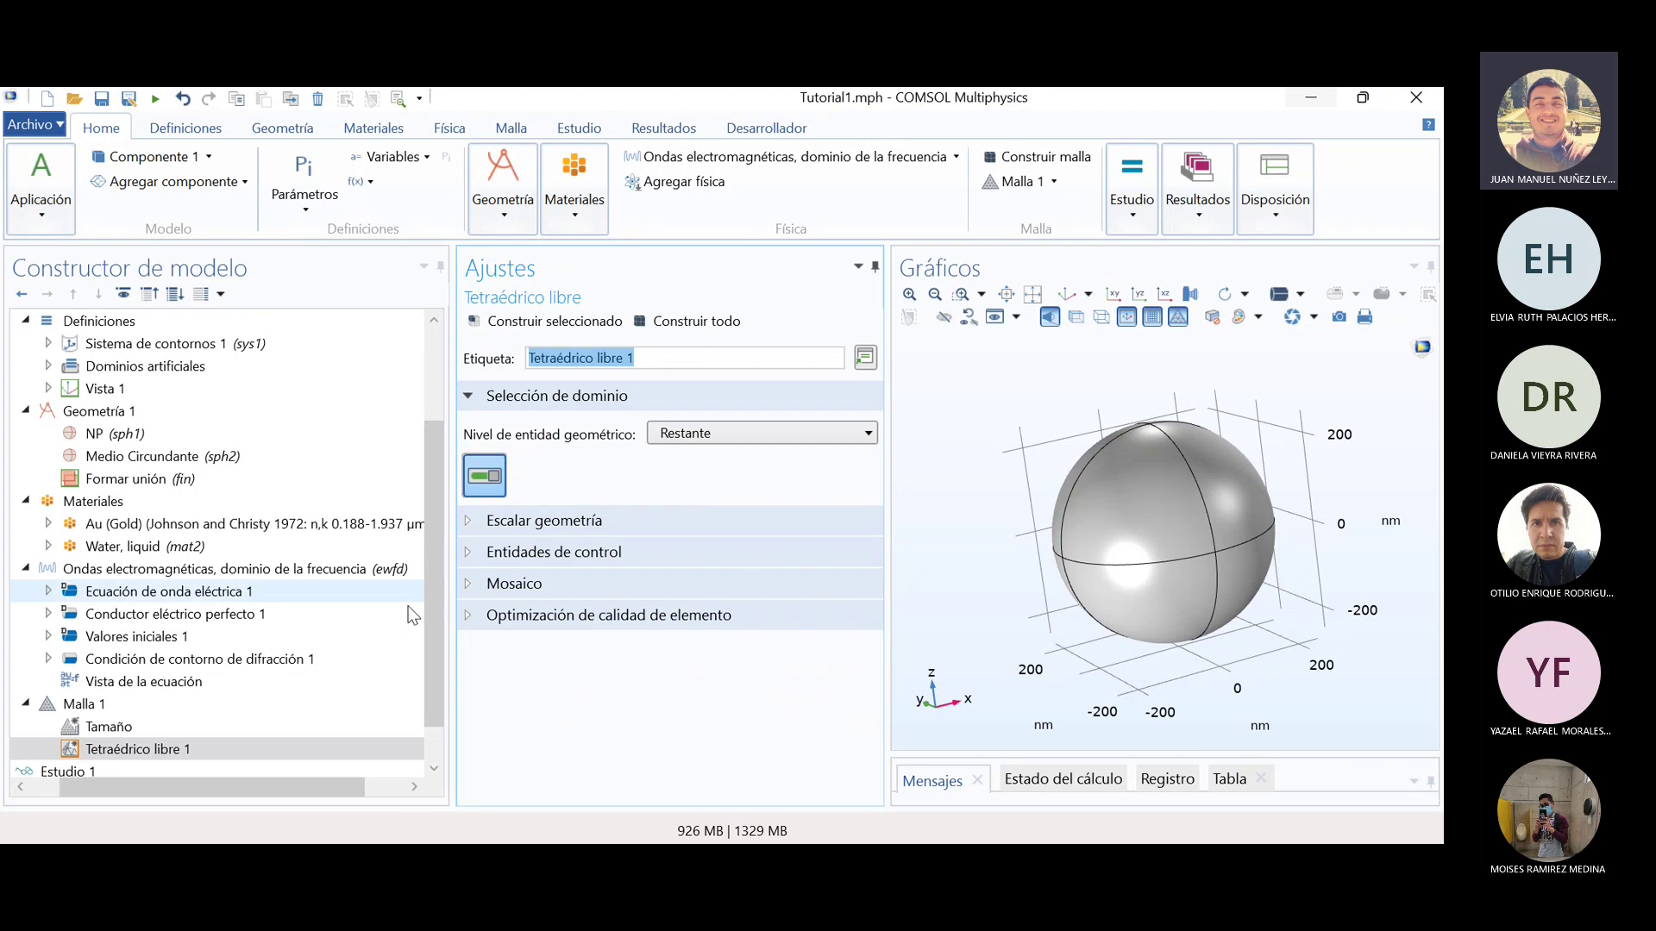
scroll(432, 662, "down", 1)
scroll(431, 654, "down", 1)
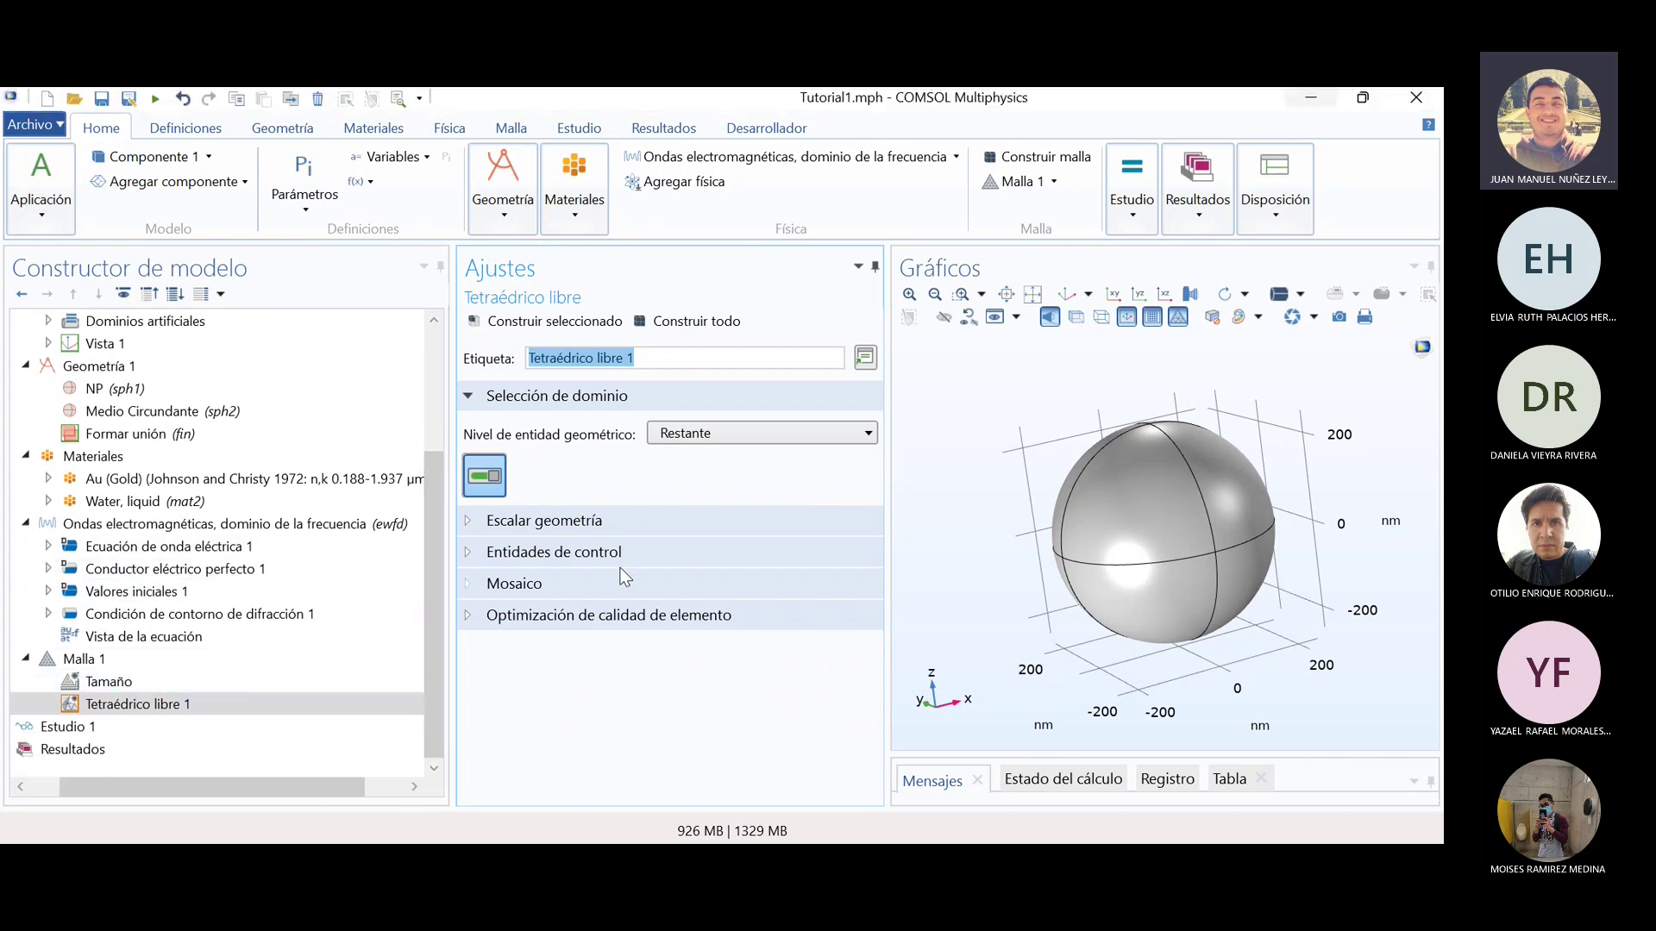
left_click(194, 713)
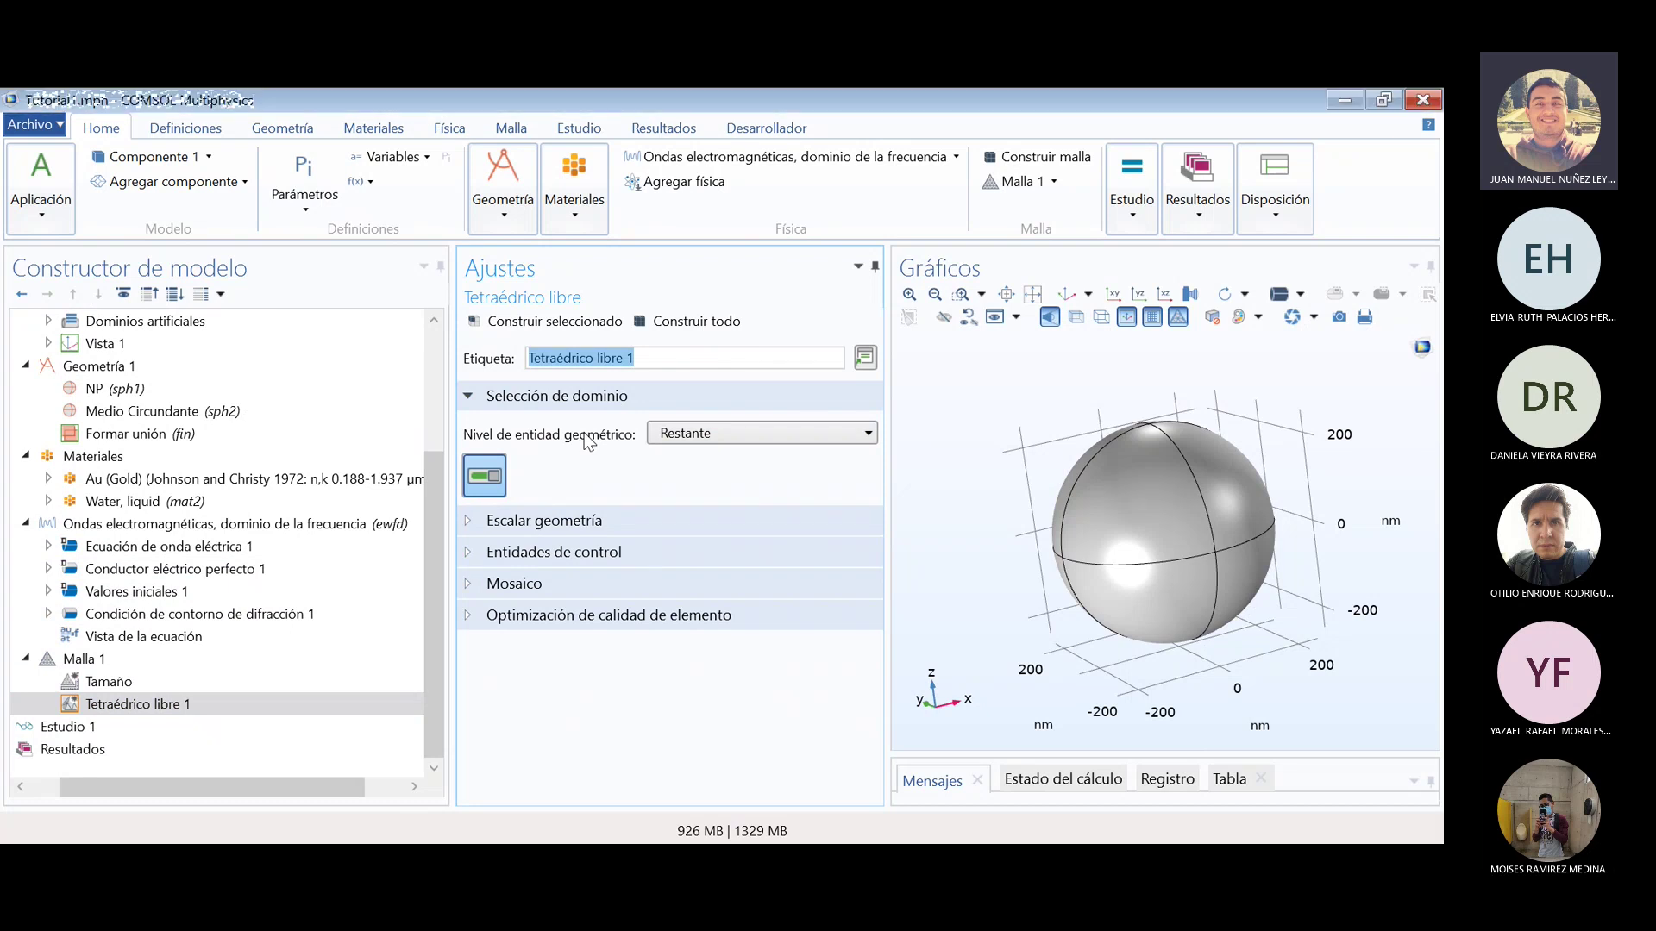
- Set the geometric entity level of Tetraédrico libre 1 to Dominio and assign domain 6 to it by number
left_click(686, 434)
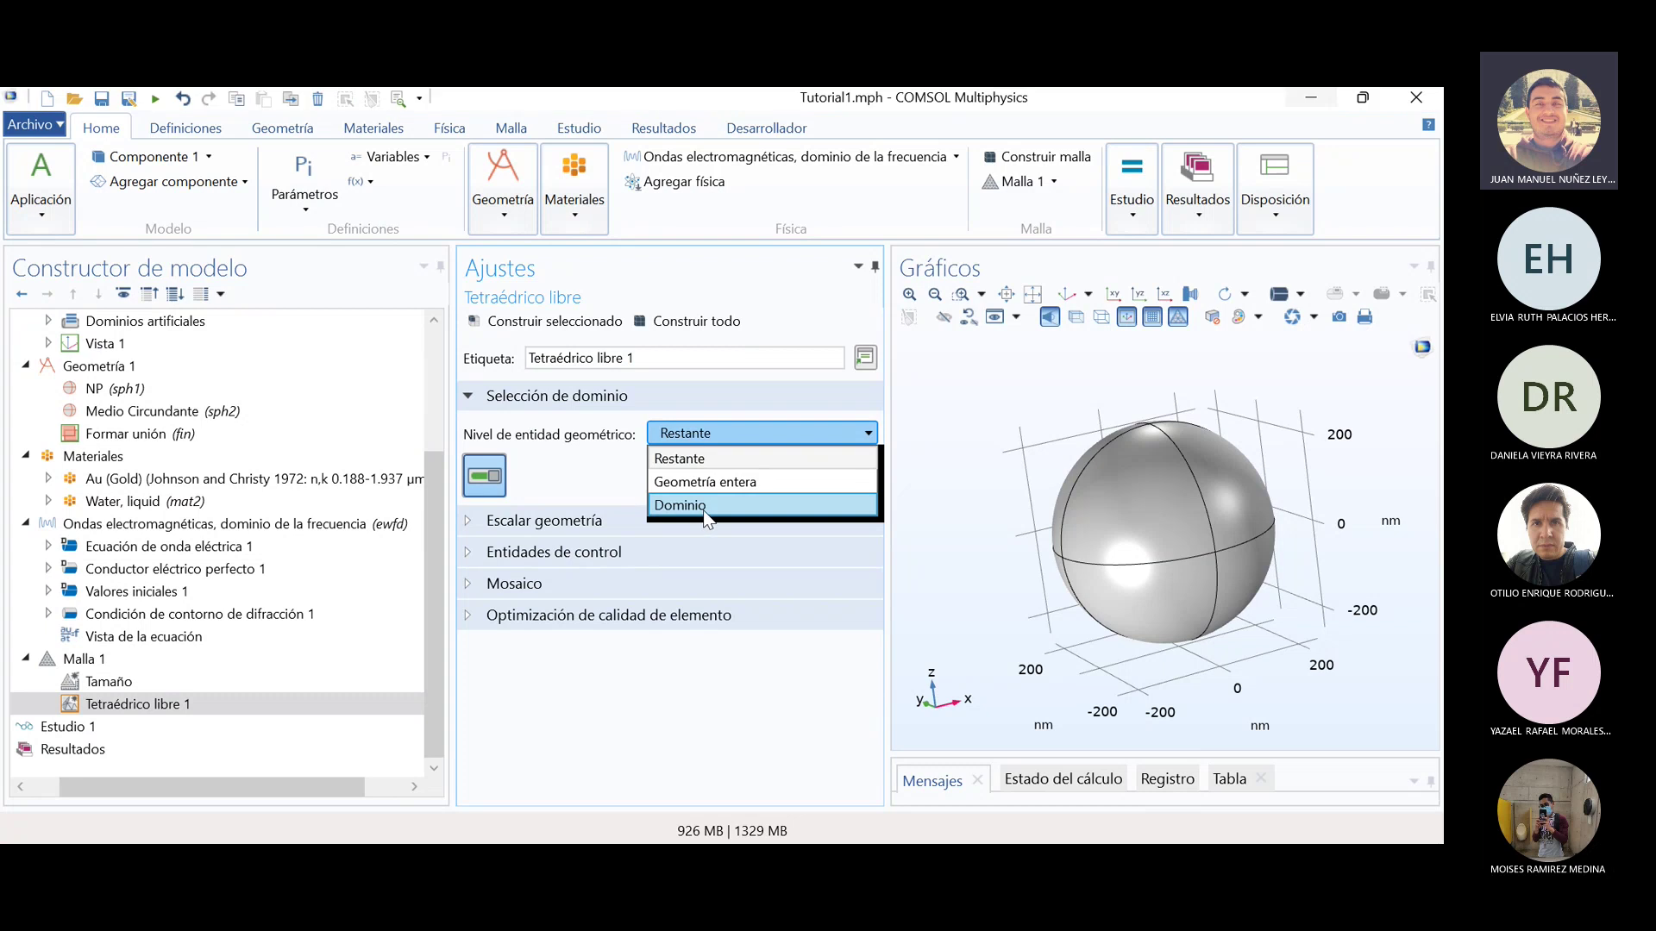
left_click(708, 432)
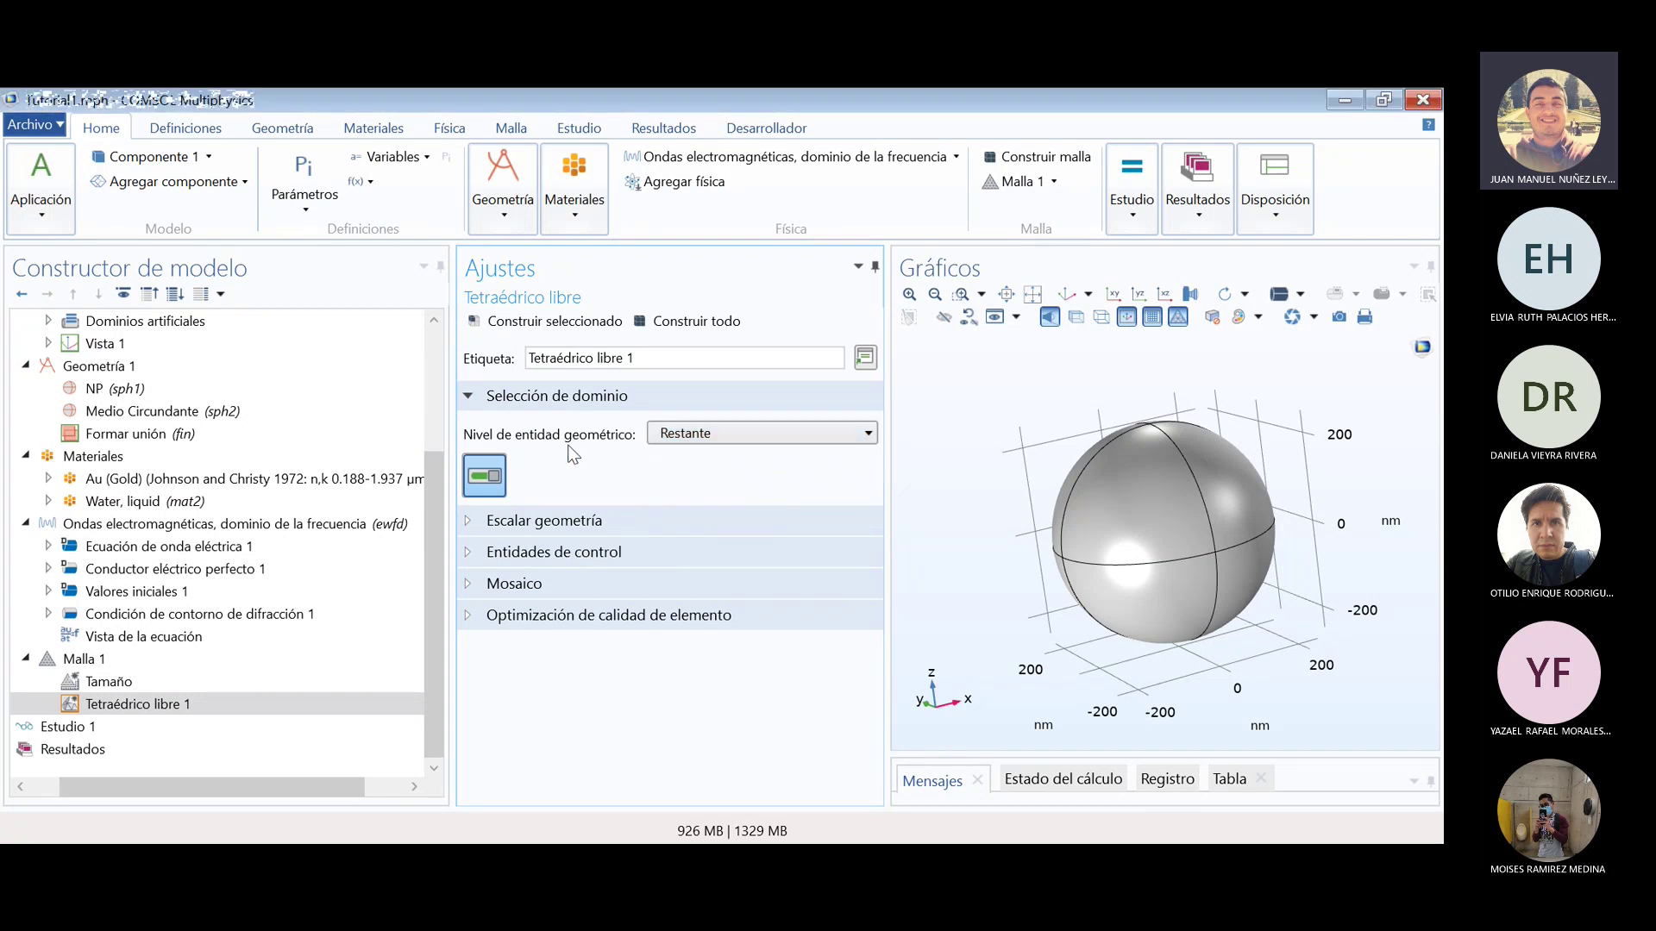
left_click(677, 438)
left_click(686, 509)
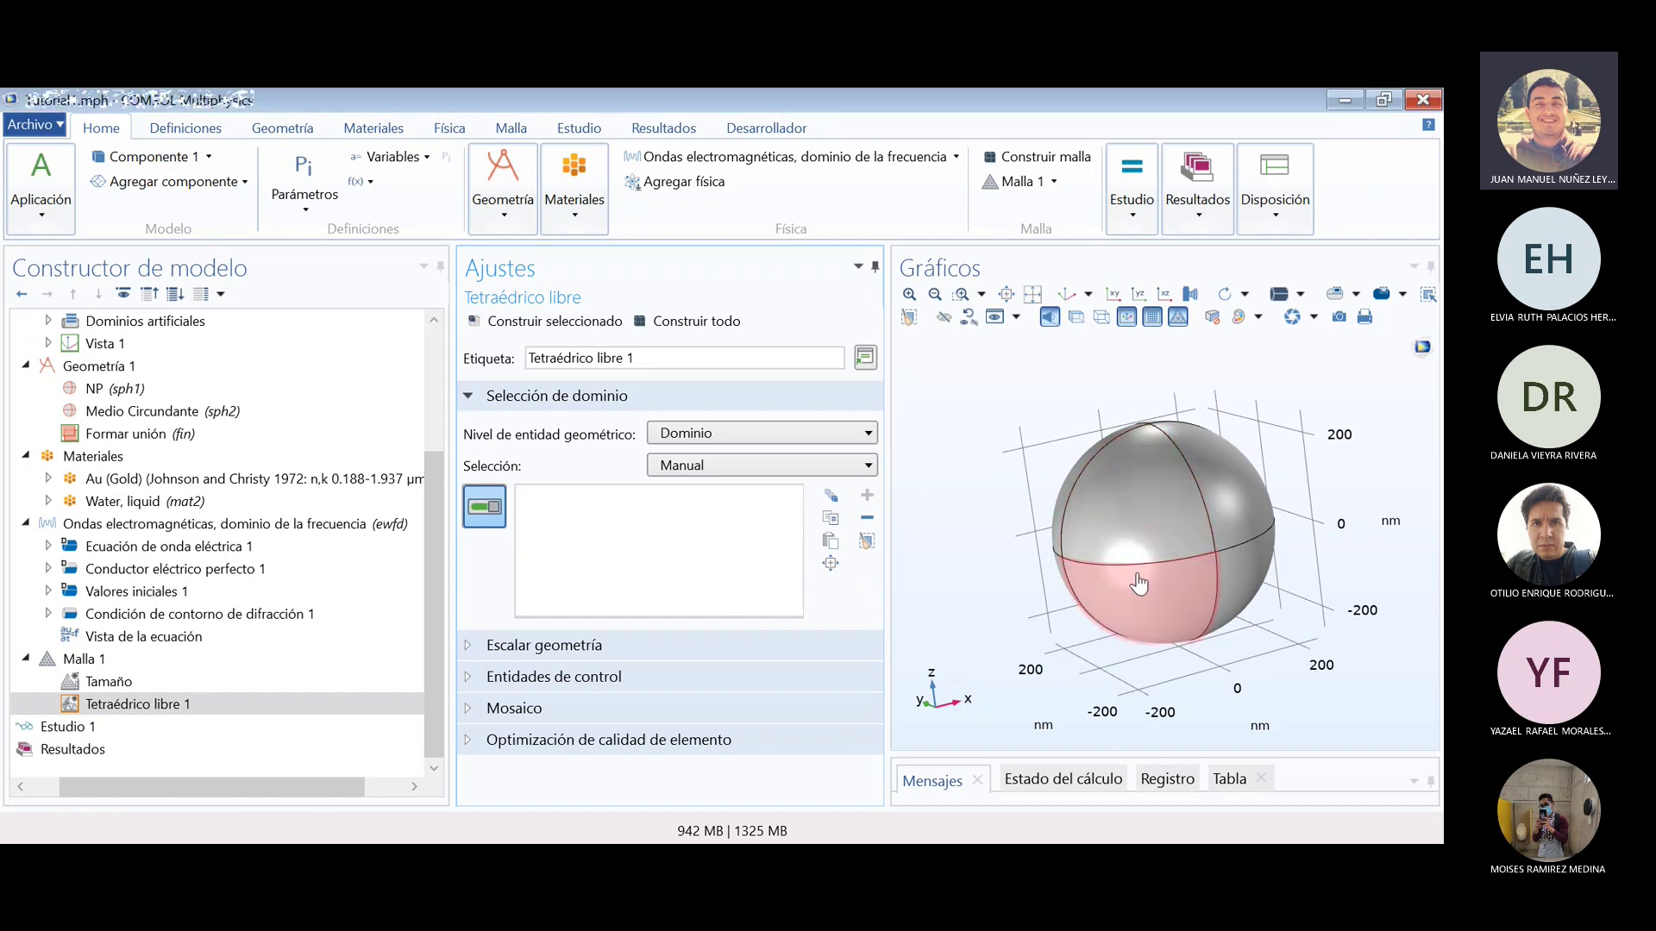
left_click(828, 543)
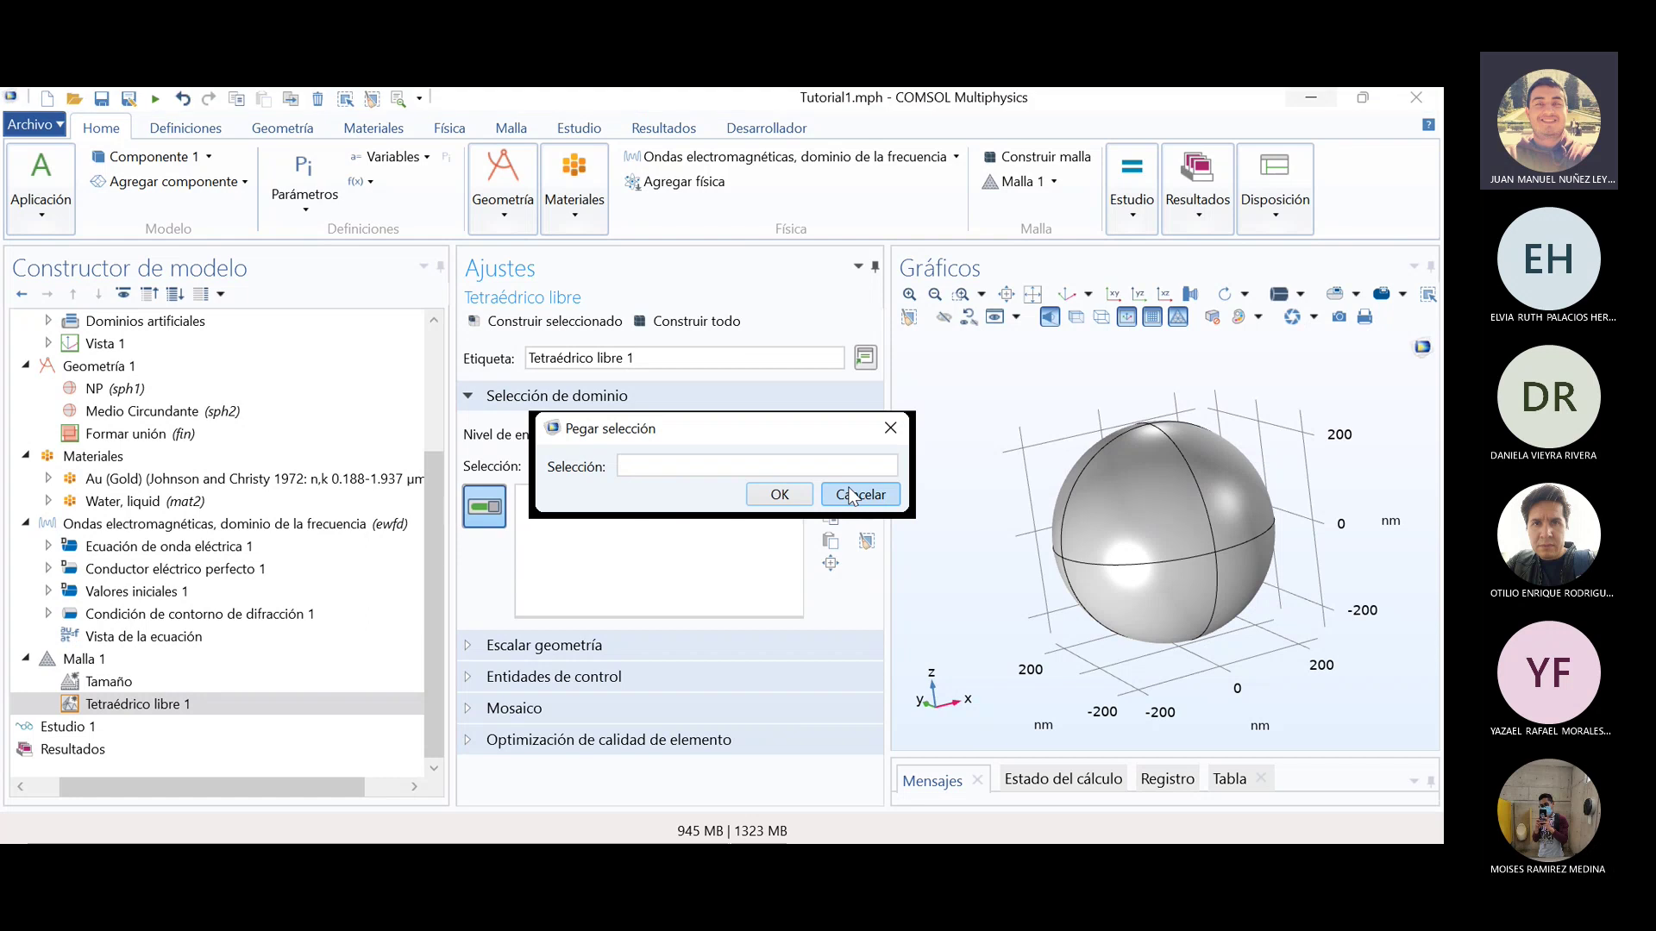
type("6")
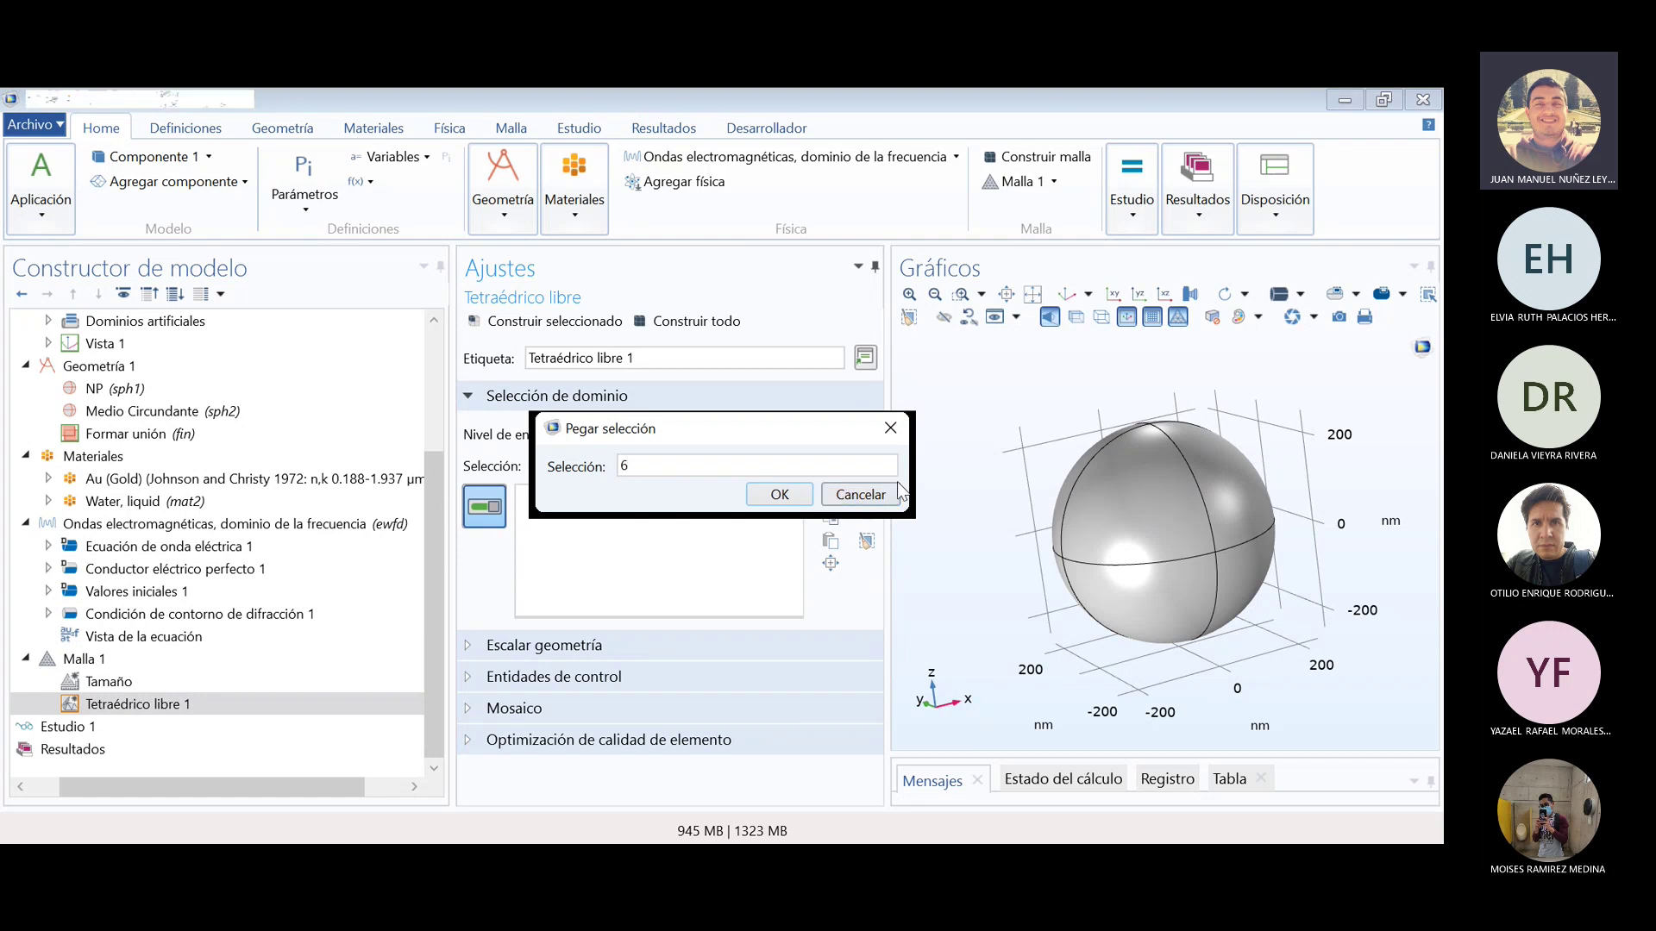
left_click(779, 494)
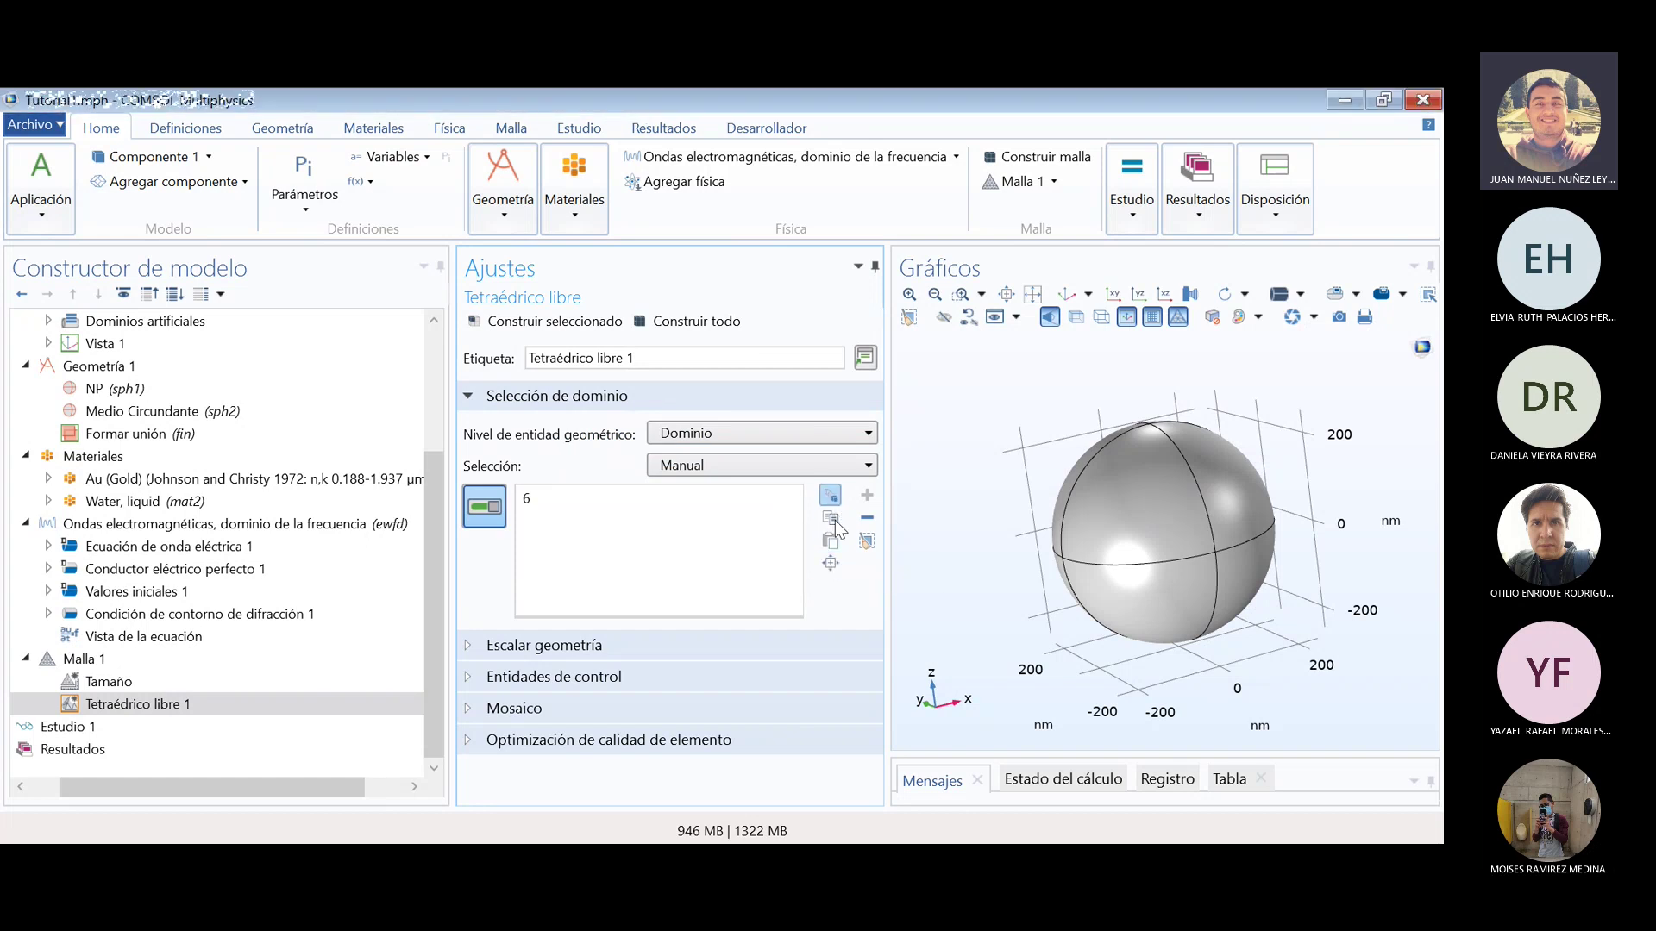
left_click(830, 542)
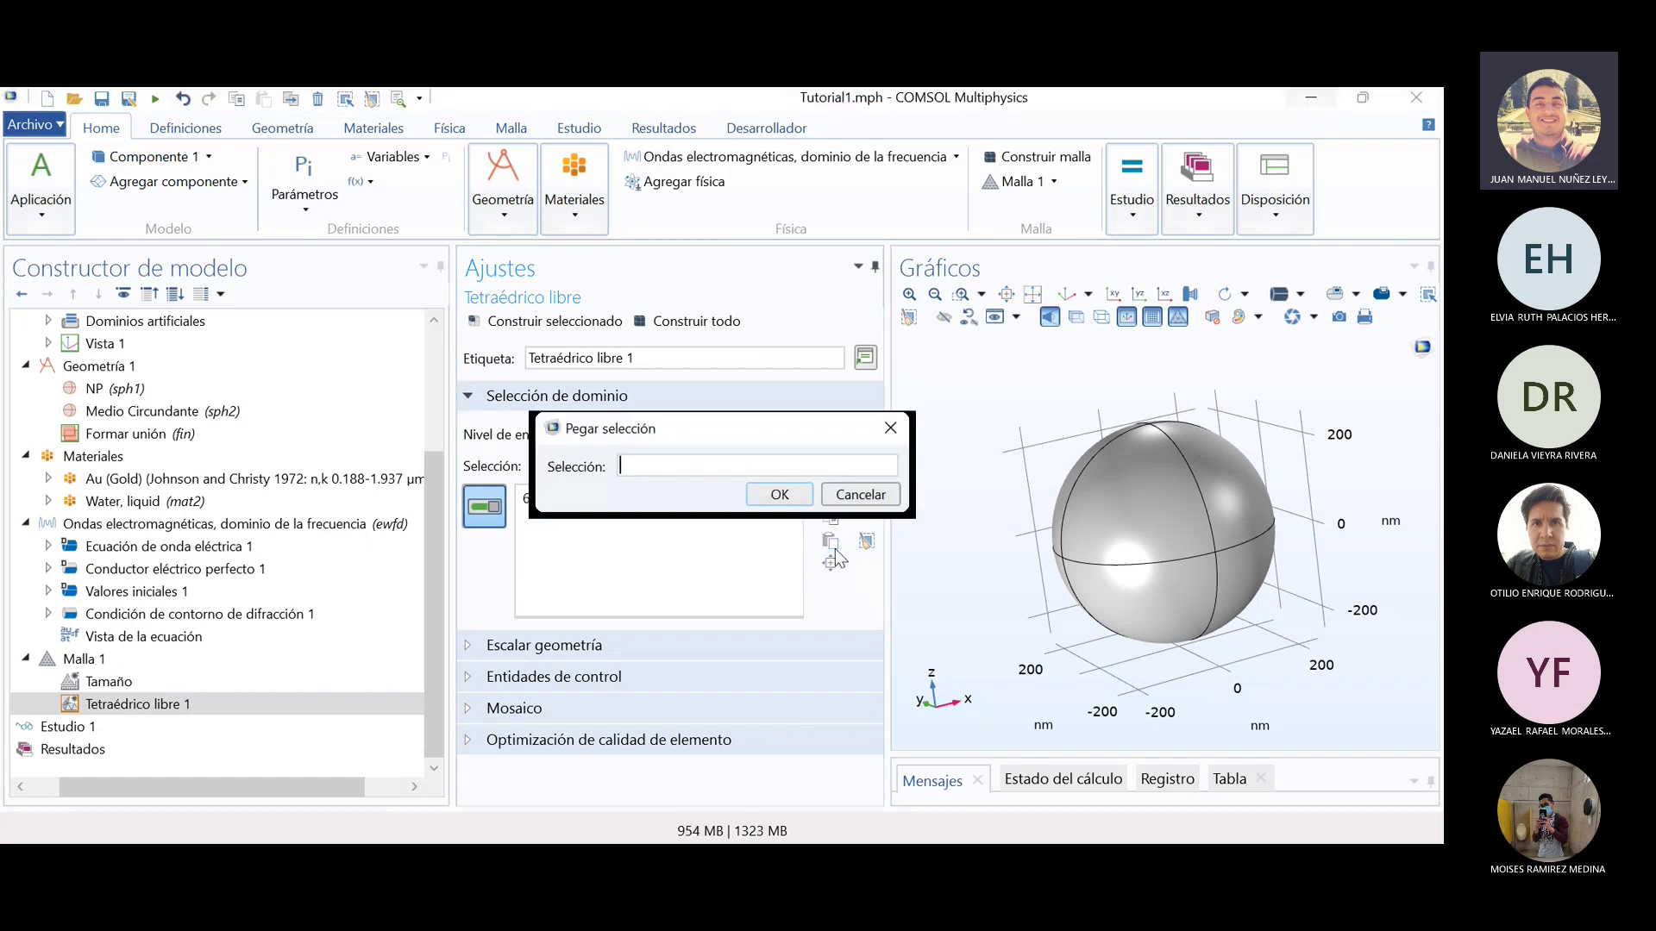
type("6")
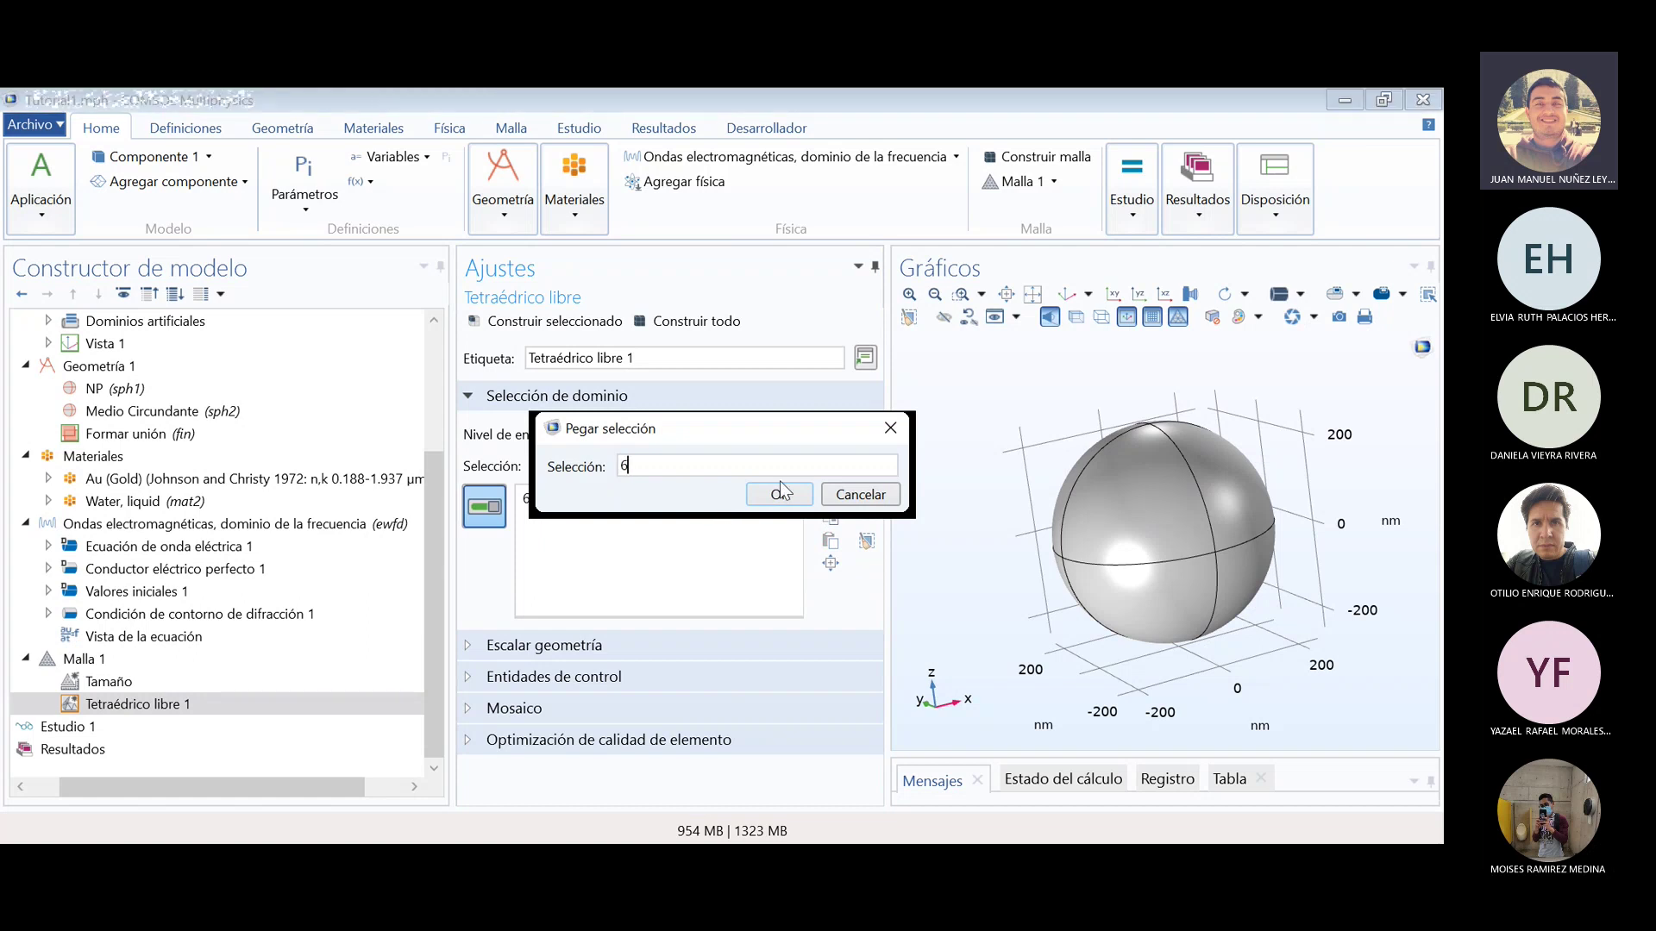
left_click(780, 495)
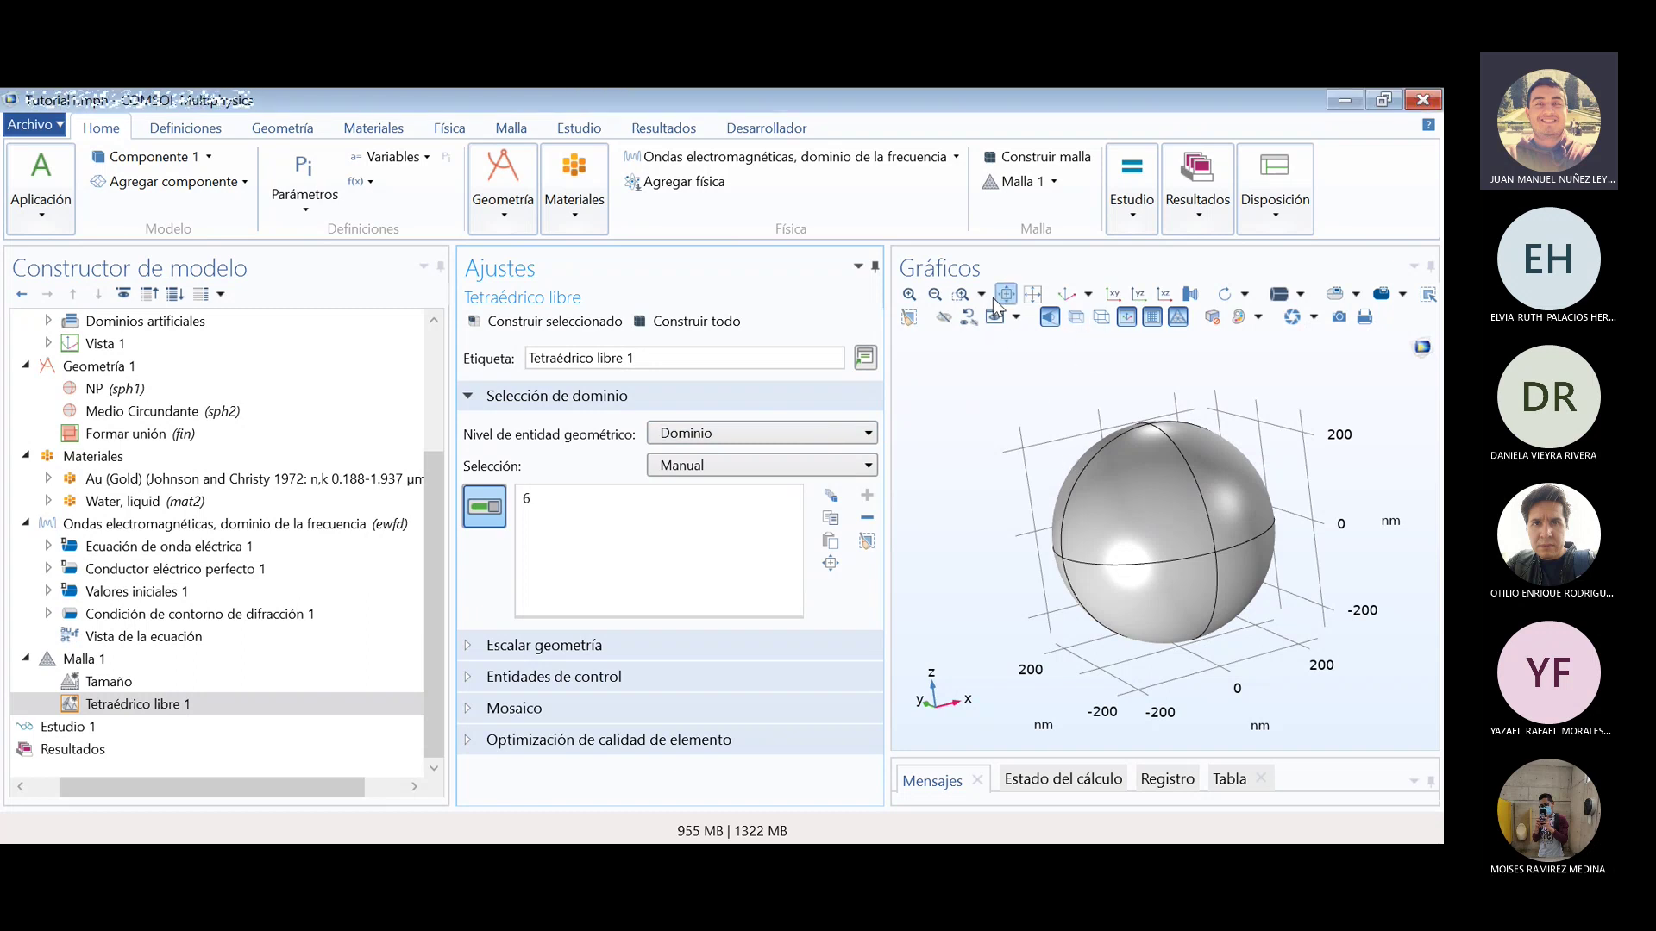
- Check domain 6 inside the sphere in wireframe rendering and build its free tetrahedral mesh
left_click(1077, 322)
left_click(1077, 322)
left_click(1101, 319)
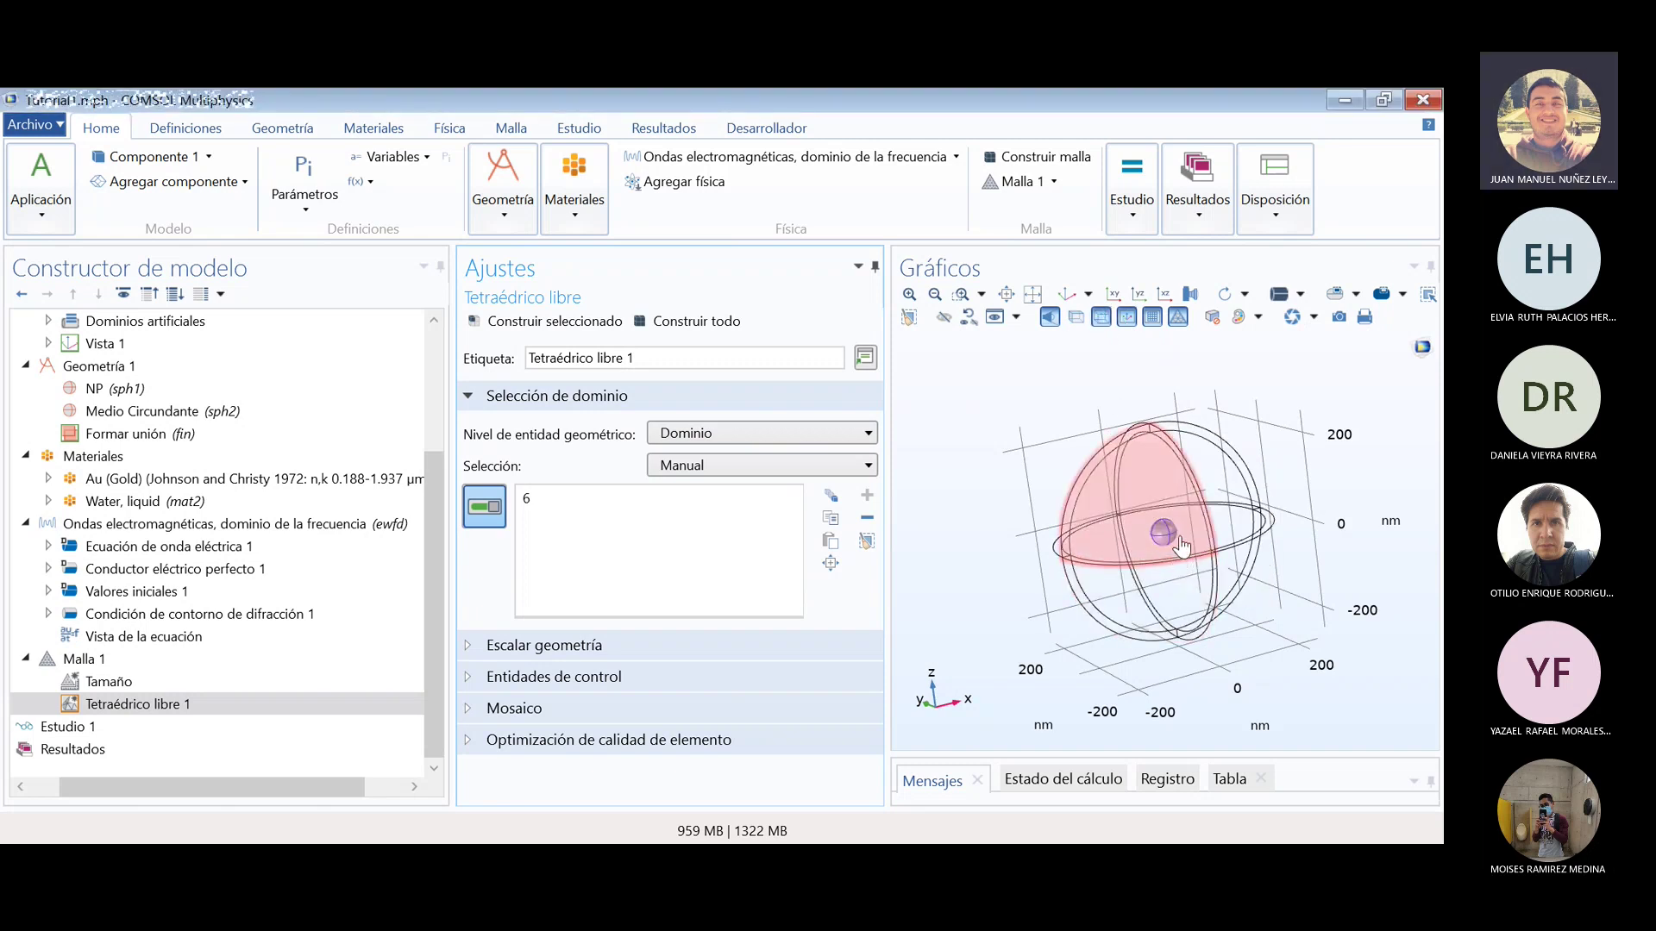
left_click(1103, 325)
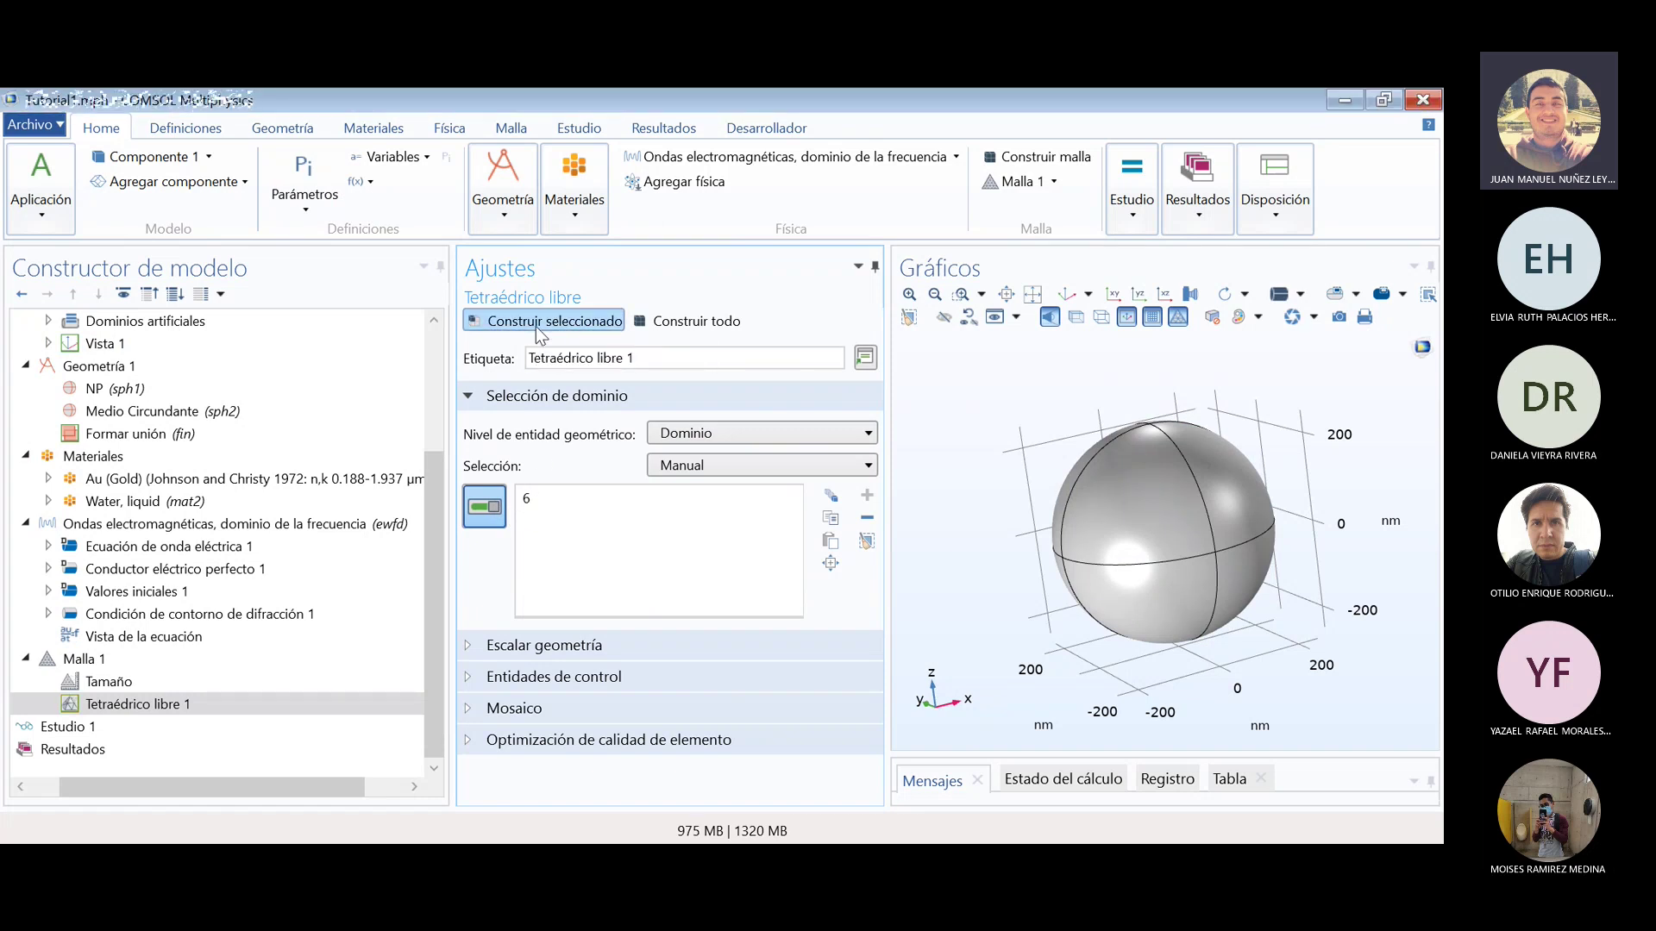
- Examine the nanoparticle's tetrahedral mesh up close in wireframe rendering, then restore the shaded view of the whole geometry
left_click(1102, 325)
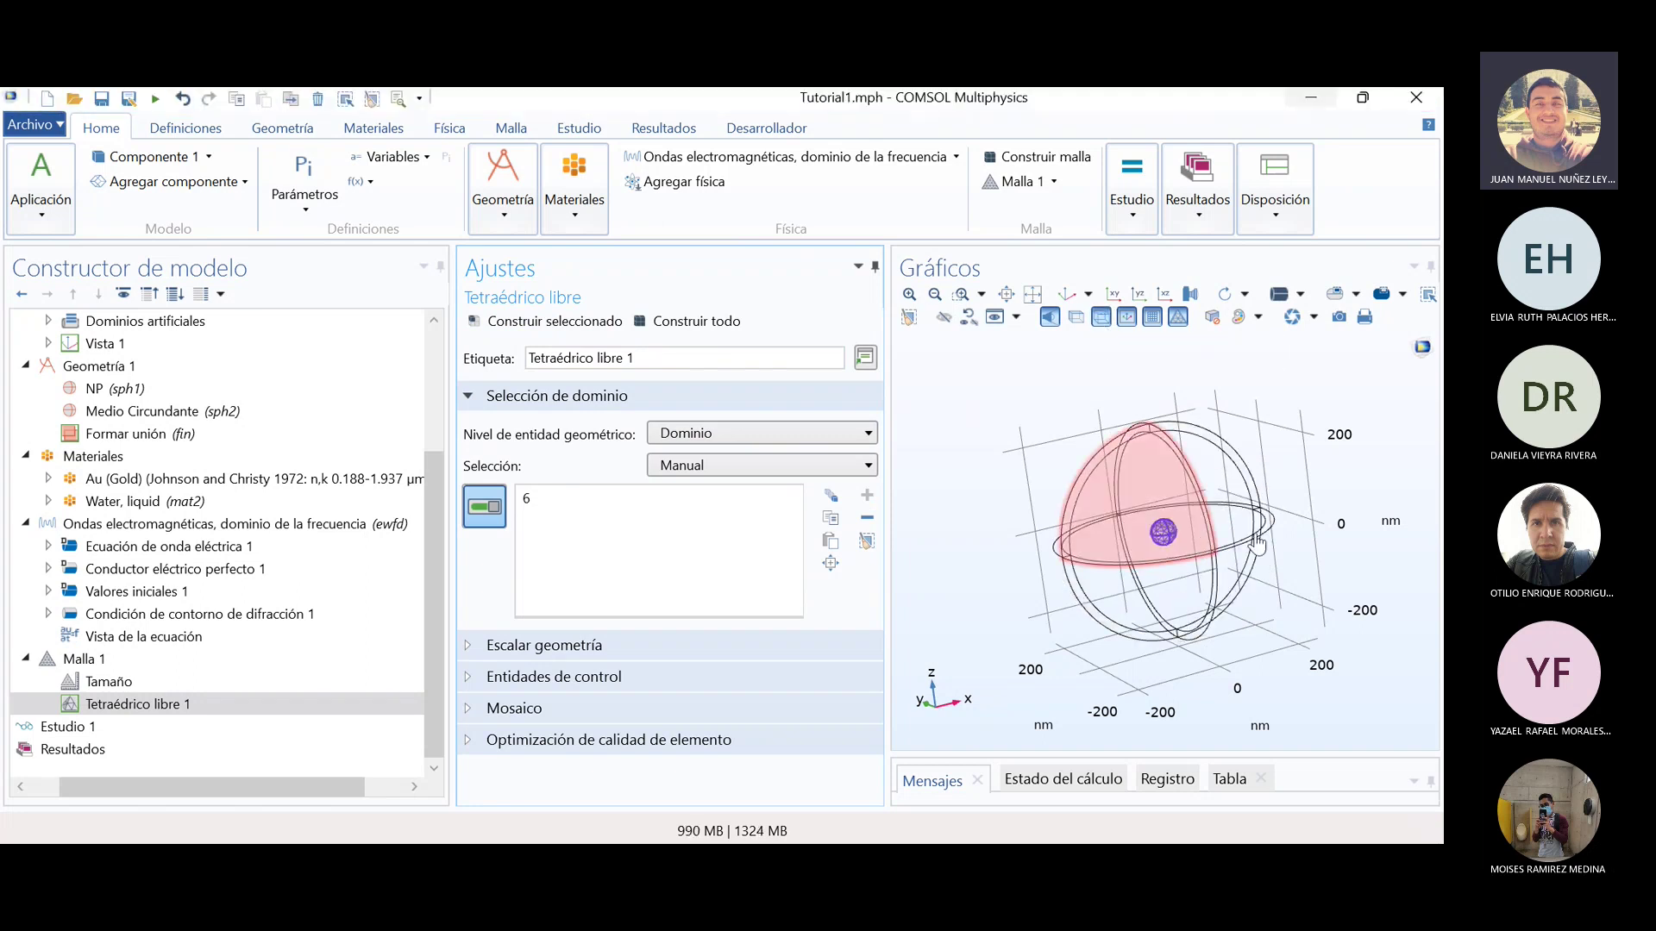
left_click_drag(1371, 466, 1207, 526)
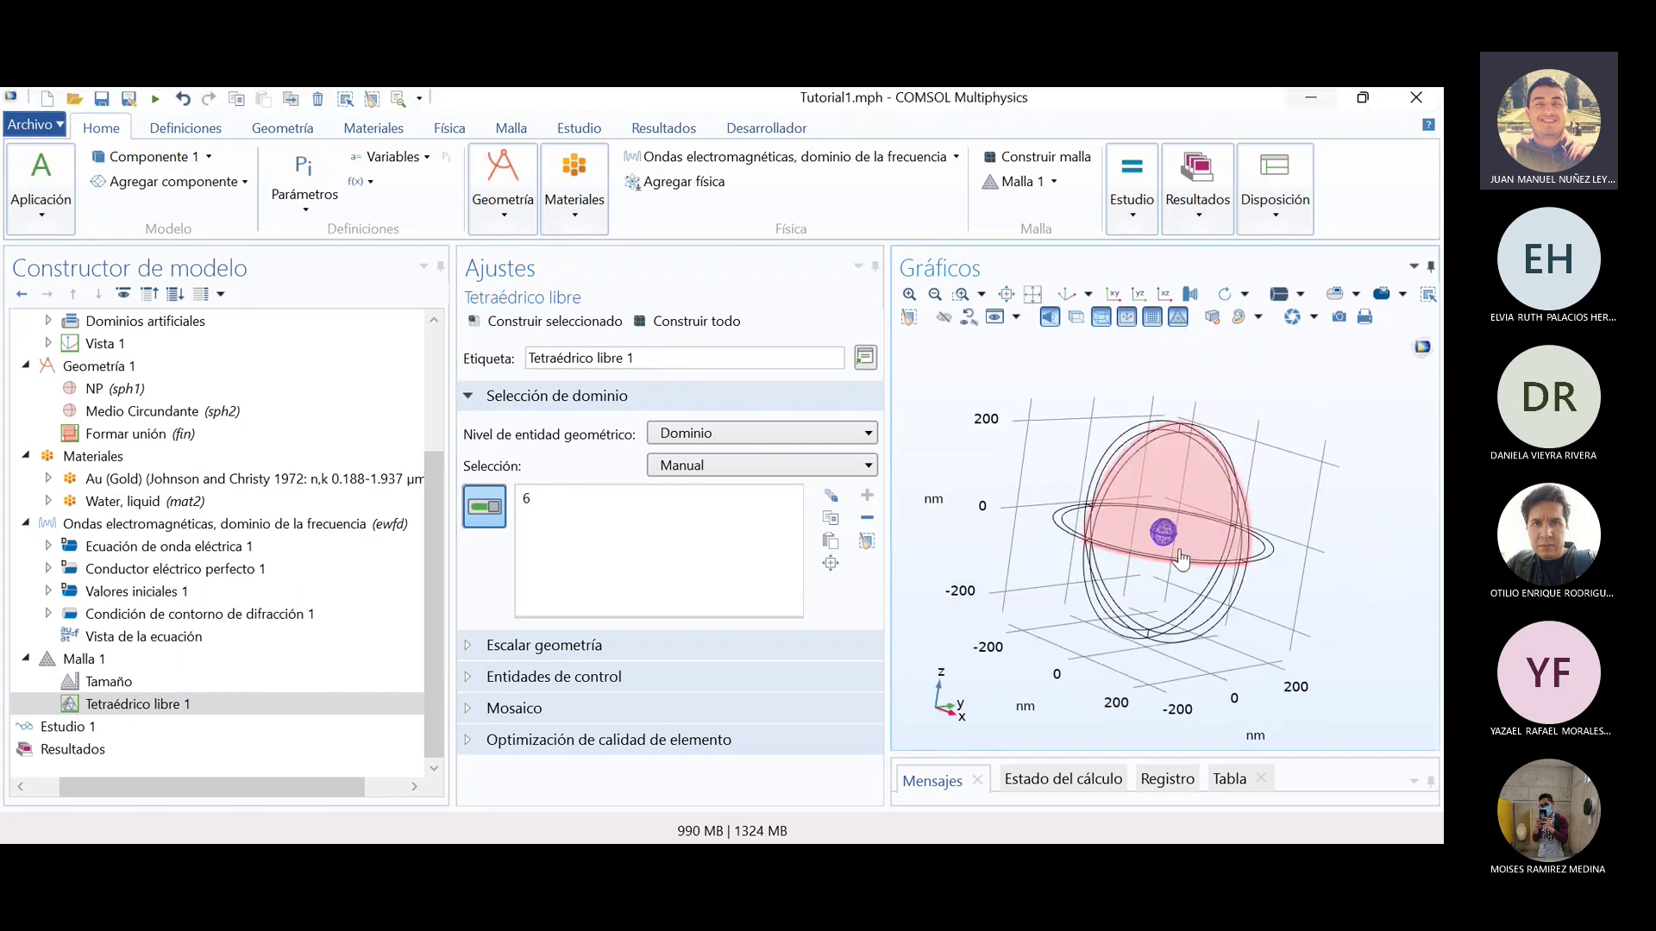
left_click(962, 294)
left_click_drag(1142, 502, 1209, 573)
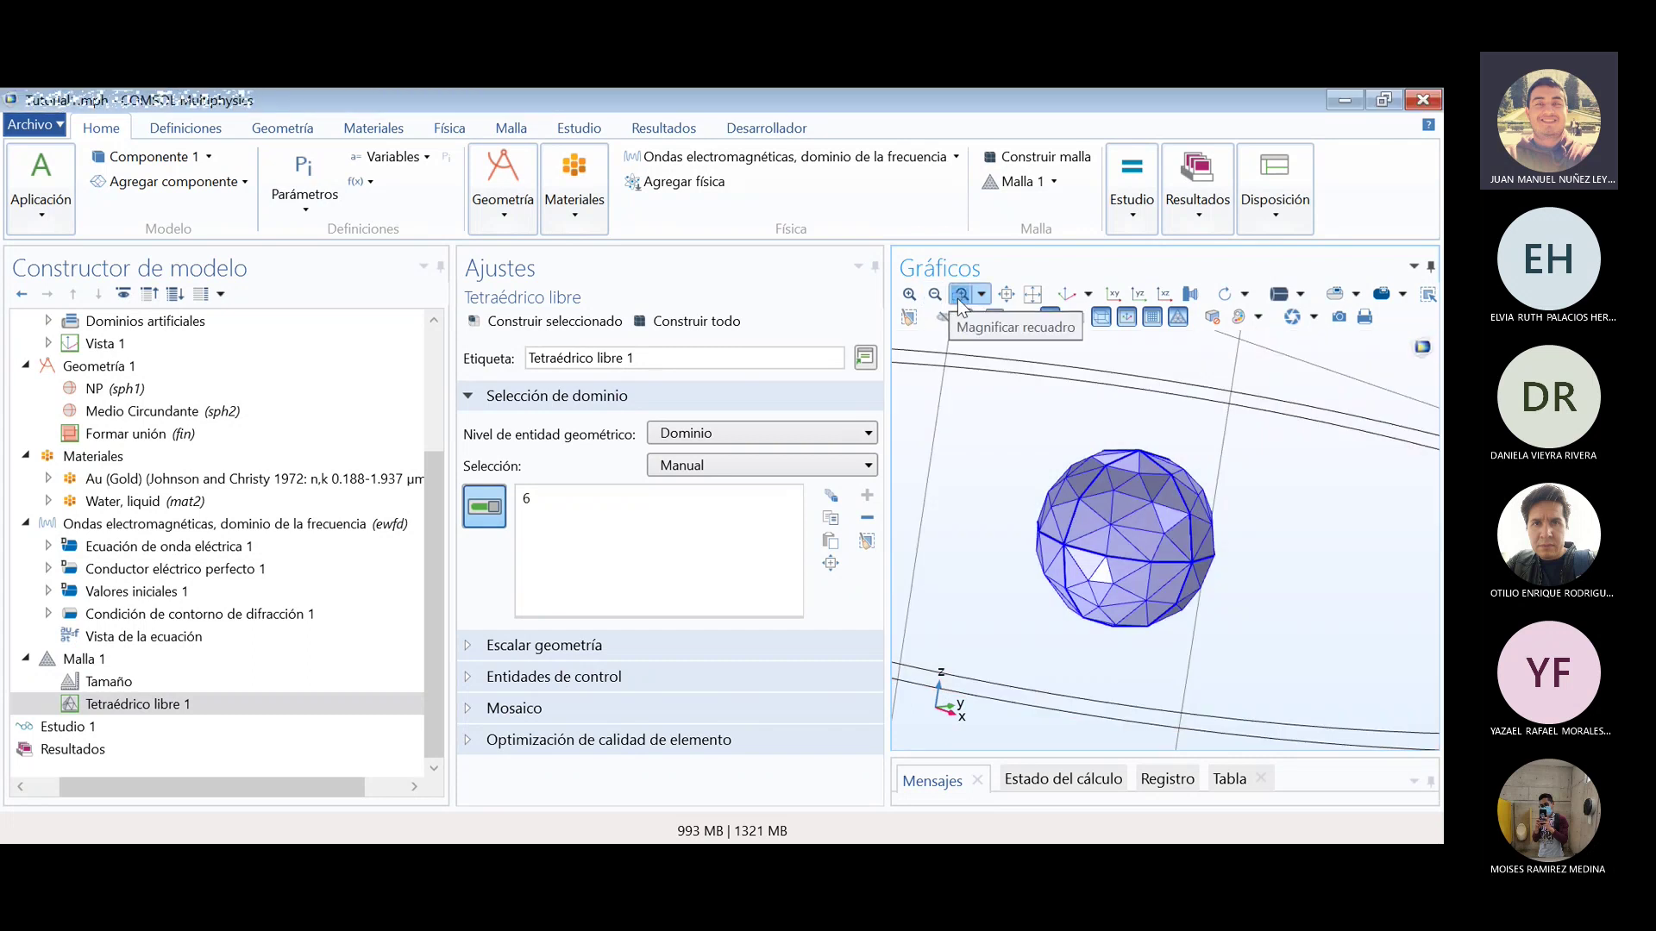
left_click(936, 295)
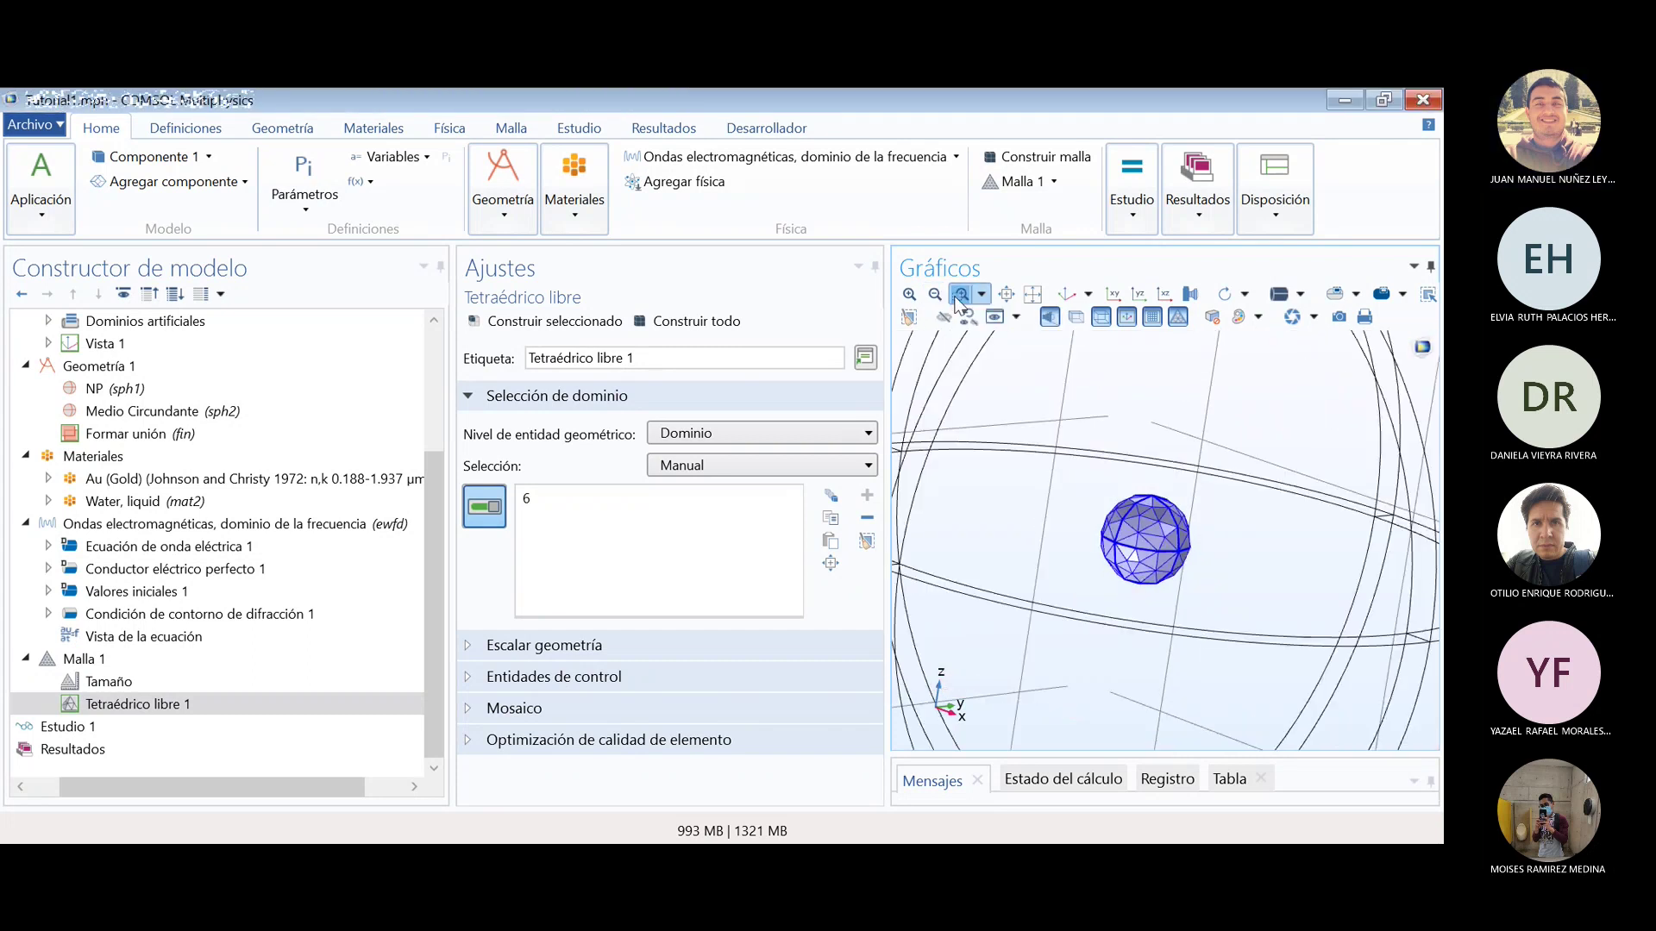
left_click(1006, 295)
left_click(1032, 295)
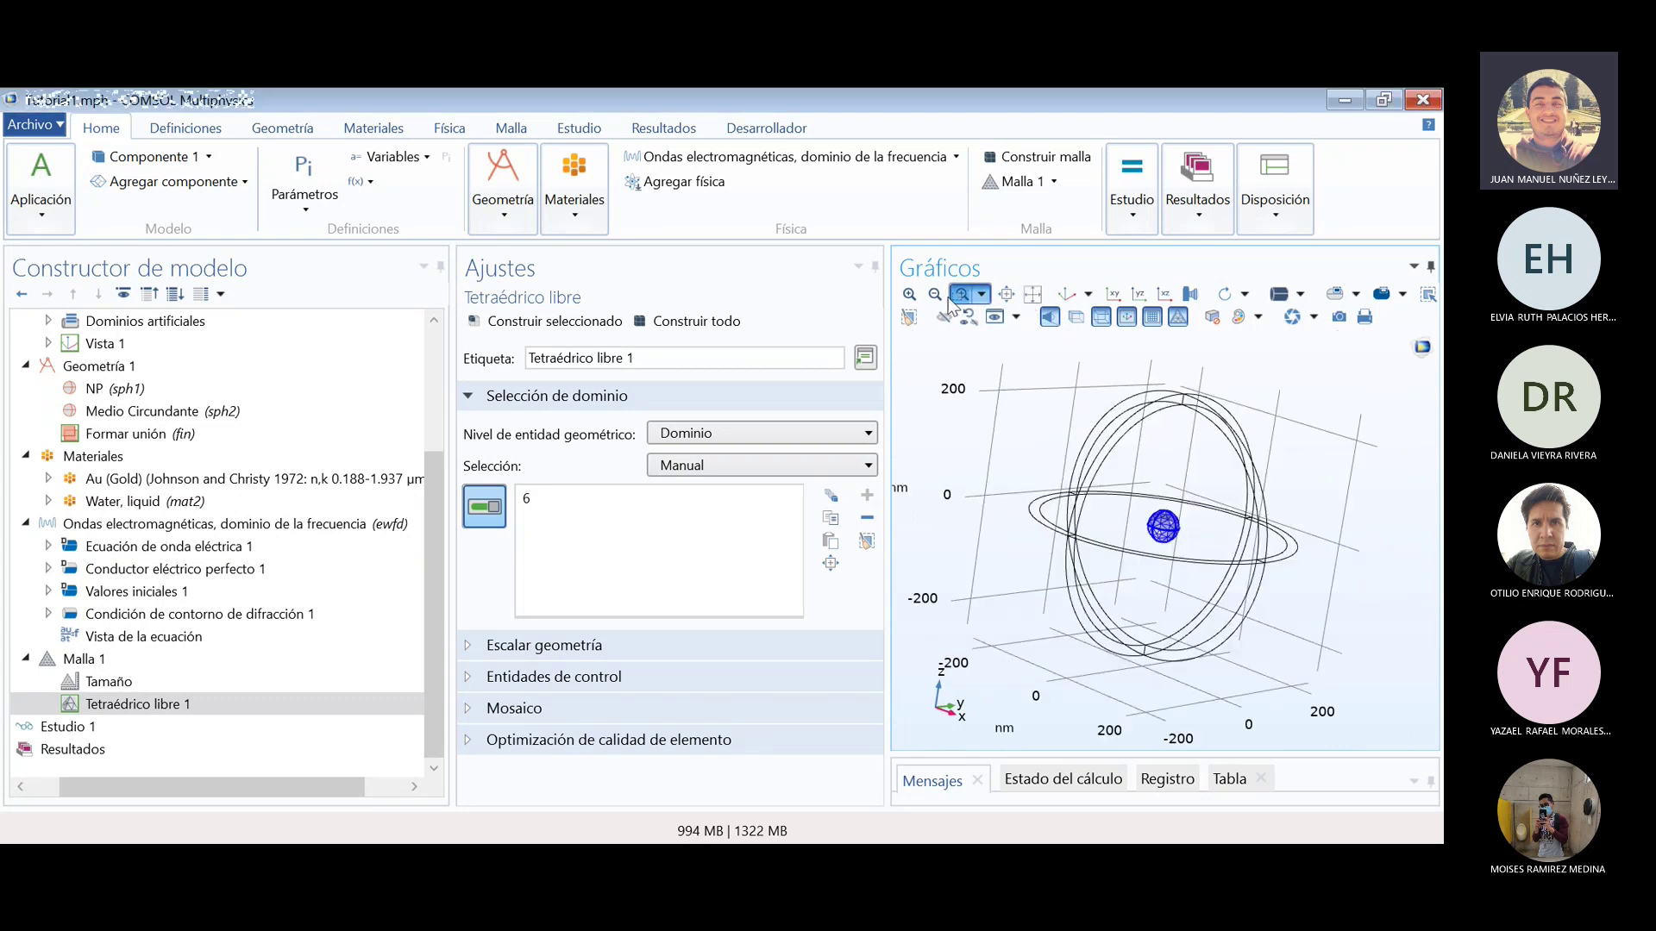
left_click(1102, 318)
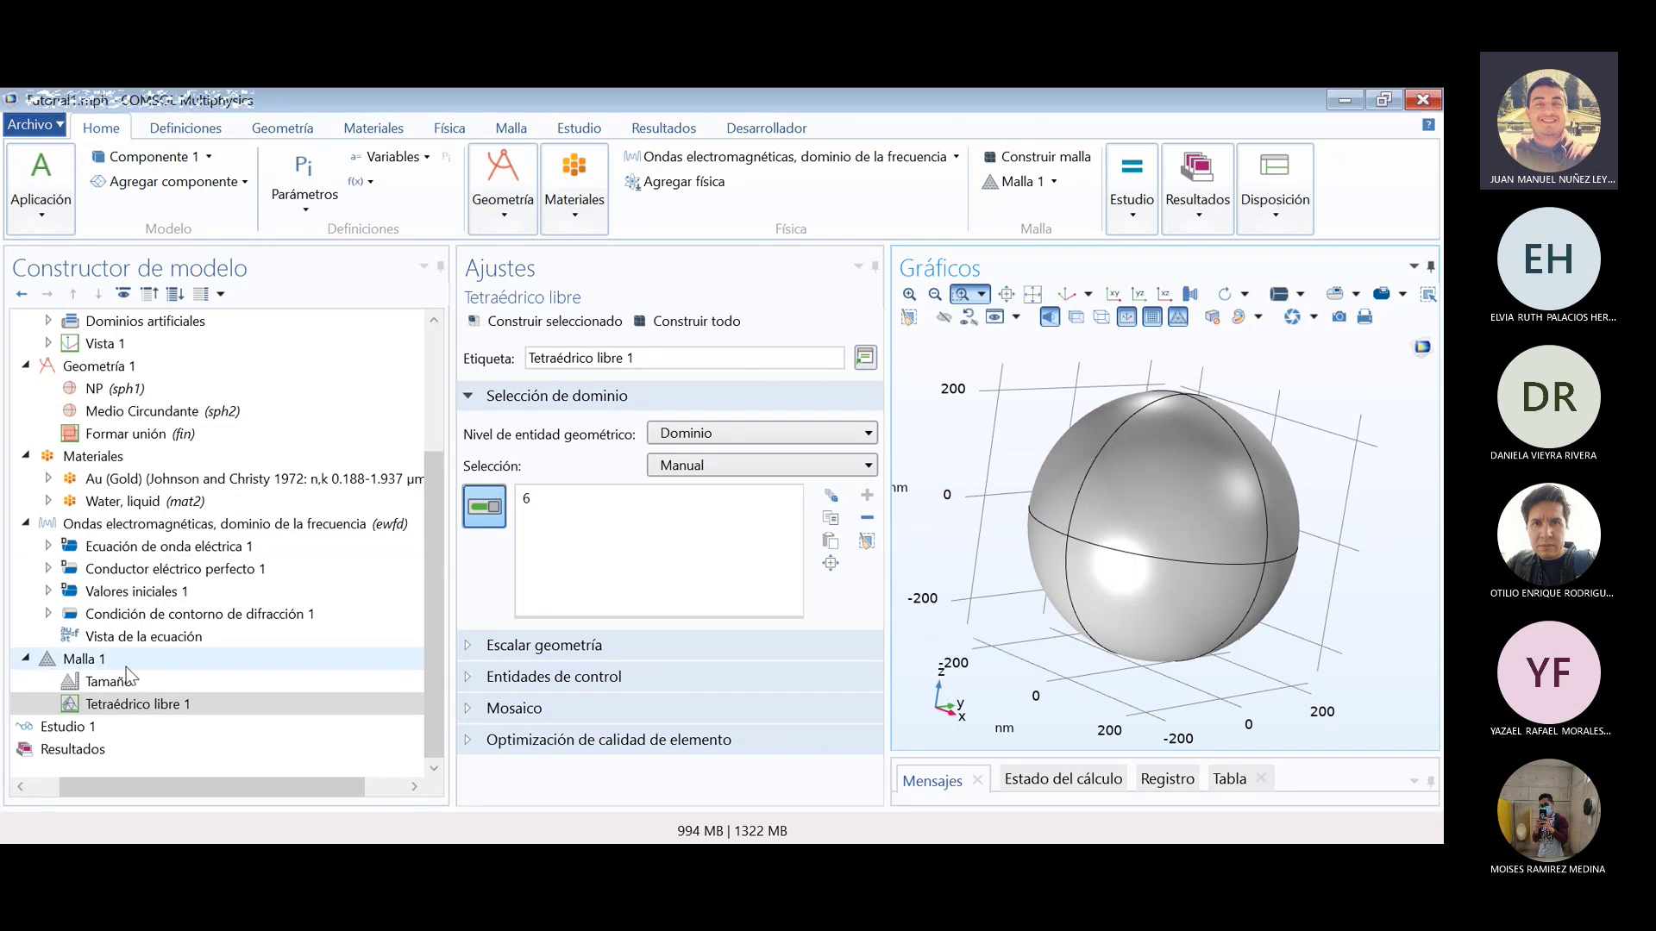
- Add a Triangular libre operation to Malla 1, keeping its geometric entity level at Contorno
left_click(114, 701)
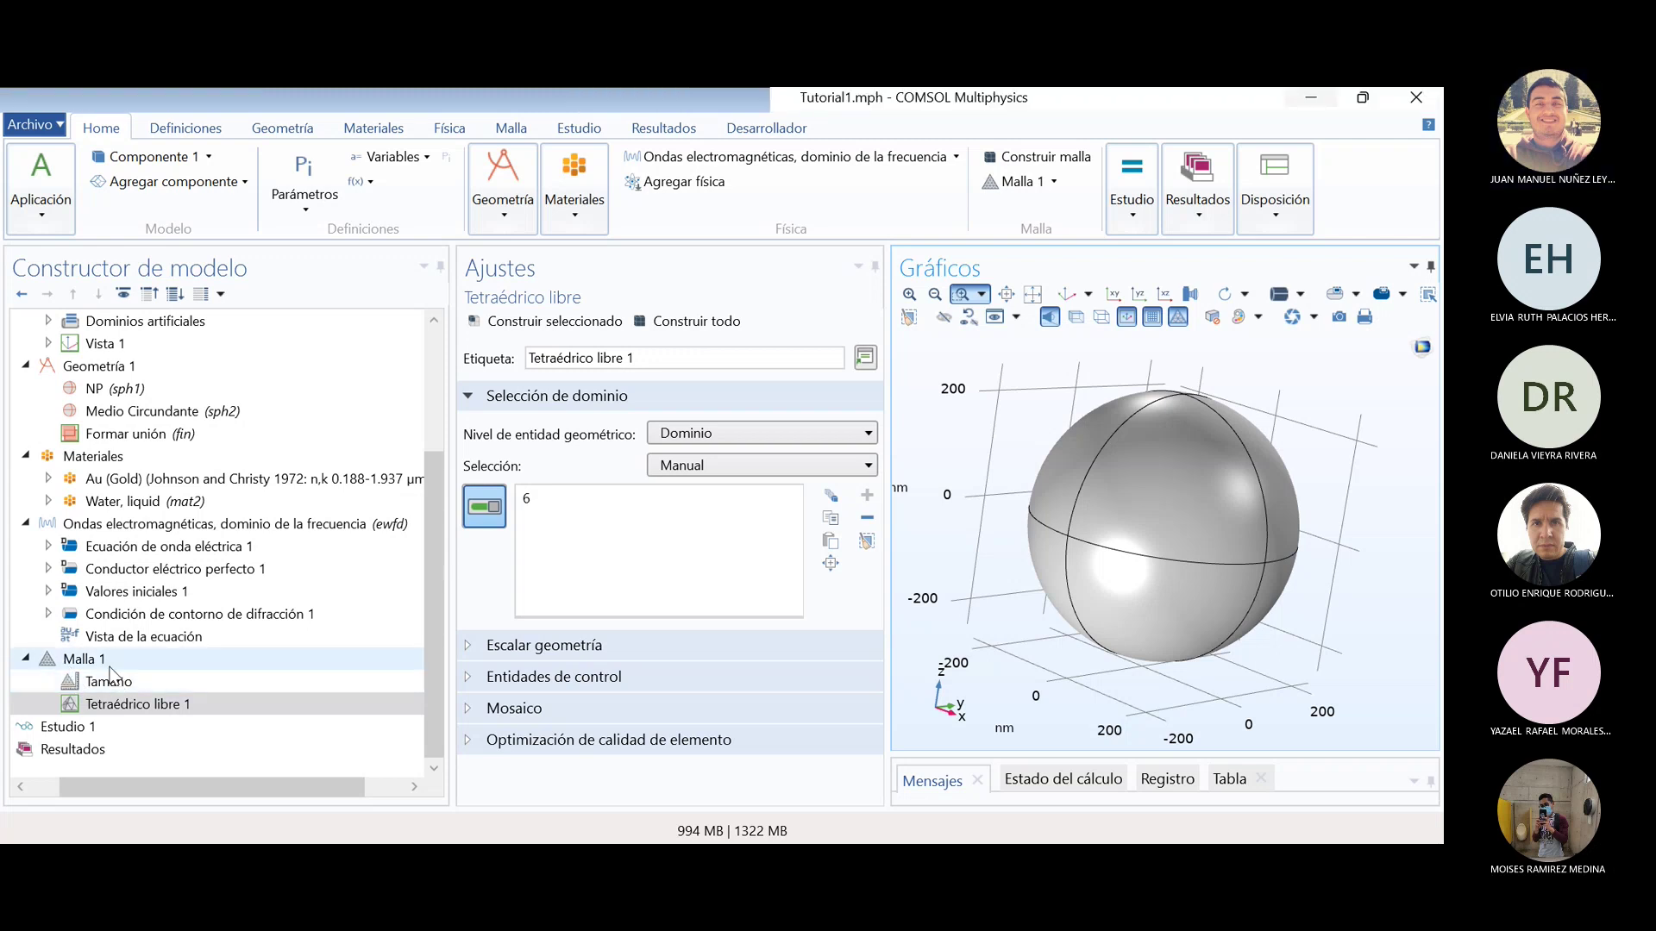
left_click(91, 664)
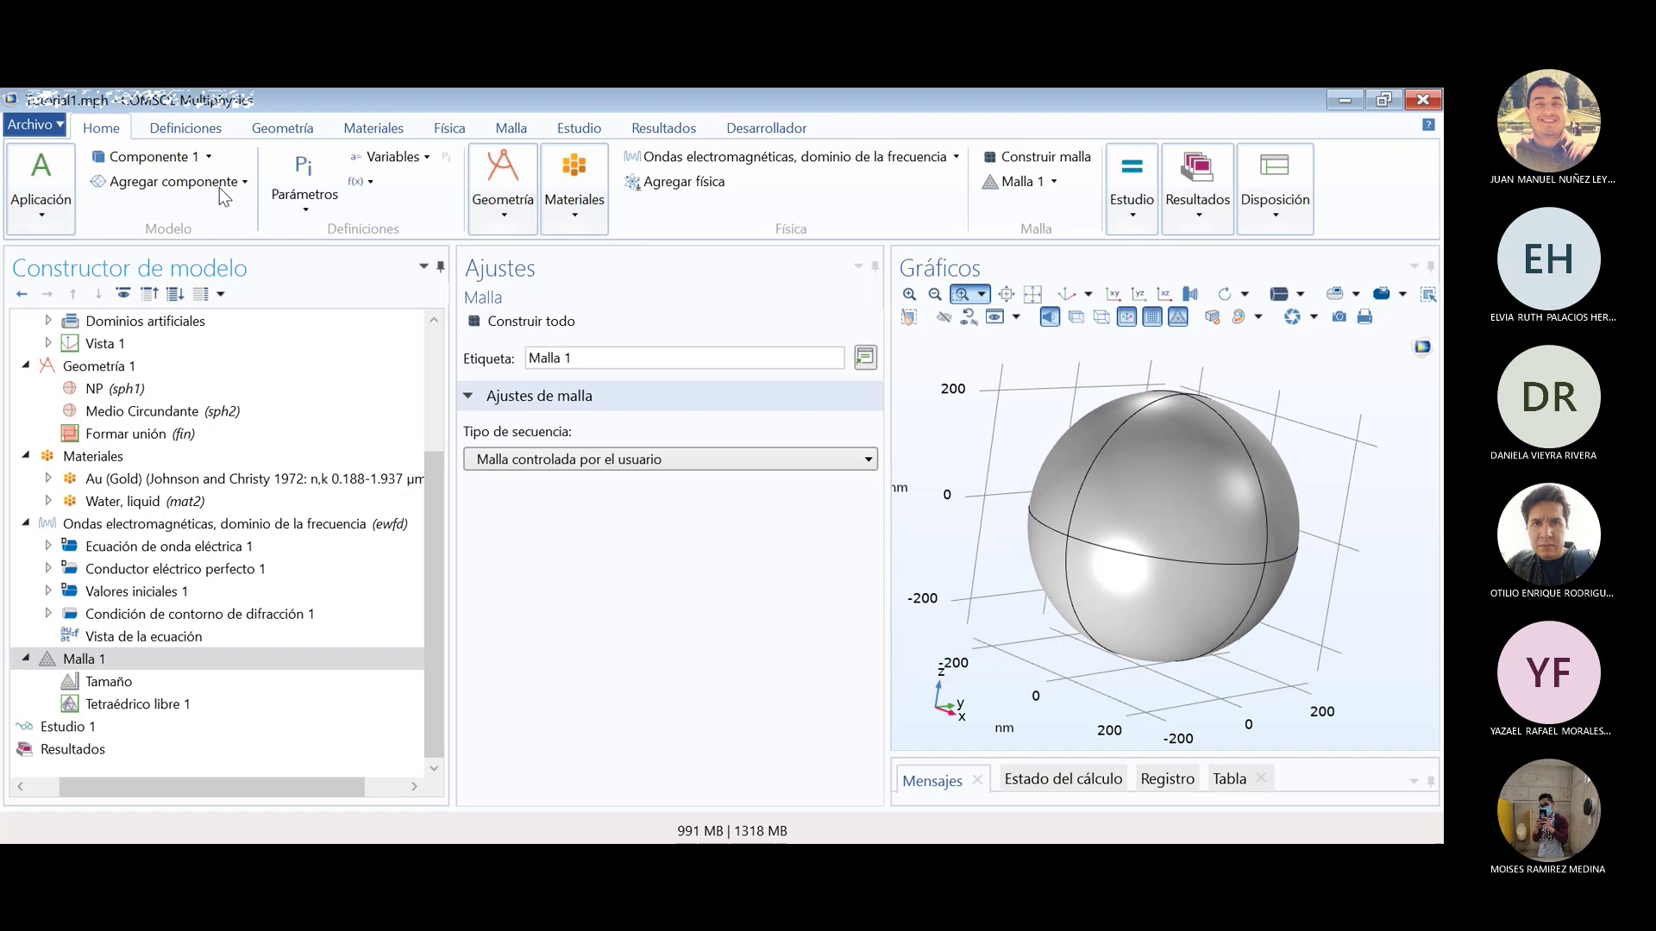
left_click(612, 214)
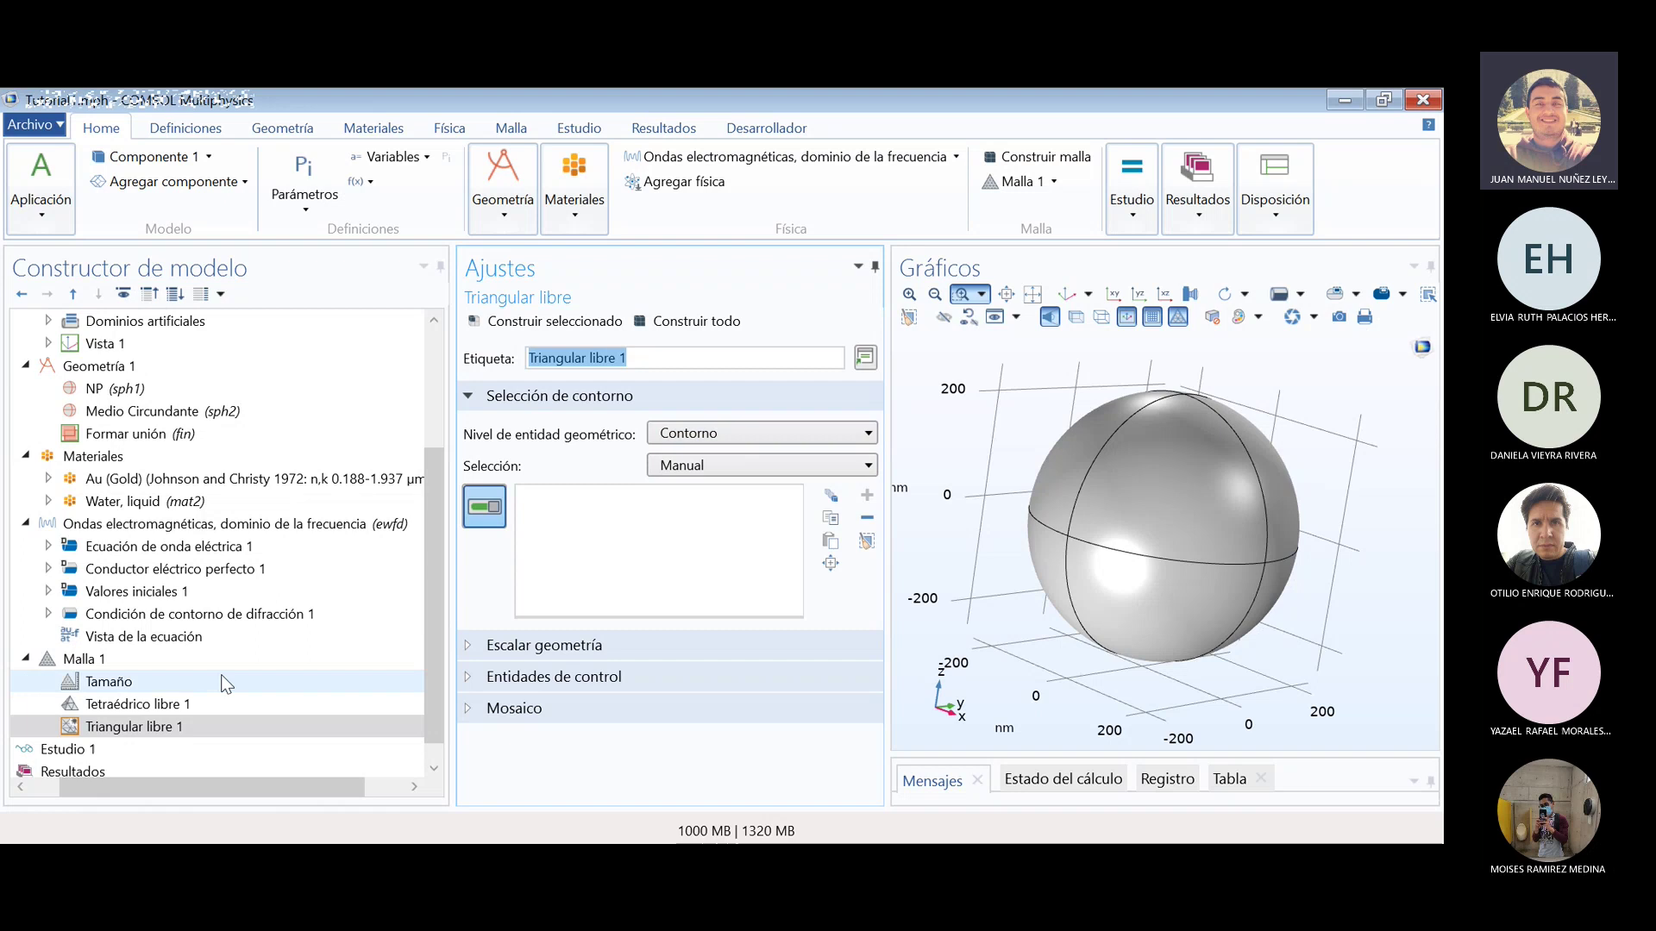
left_click(786, 431)
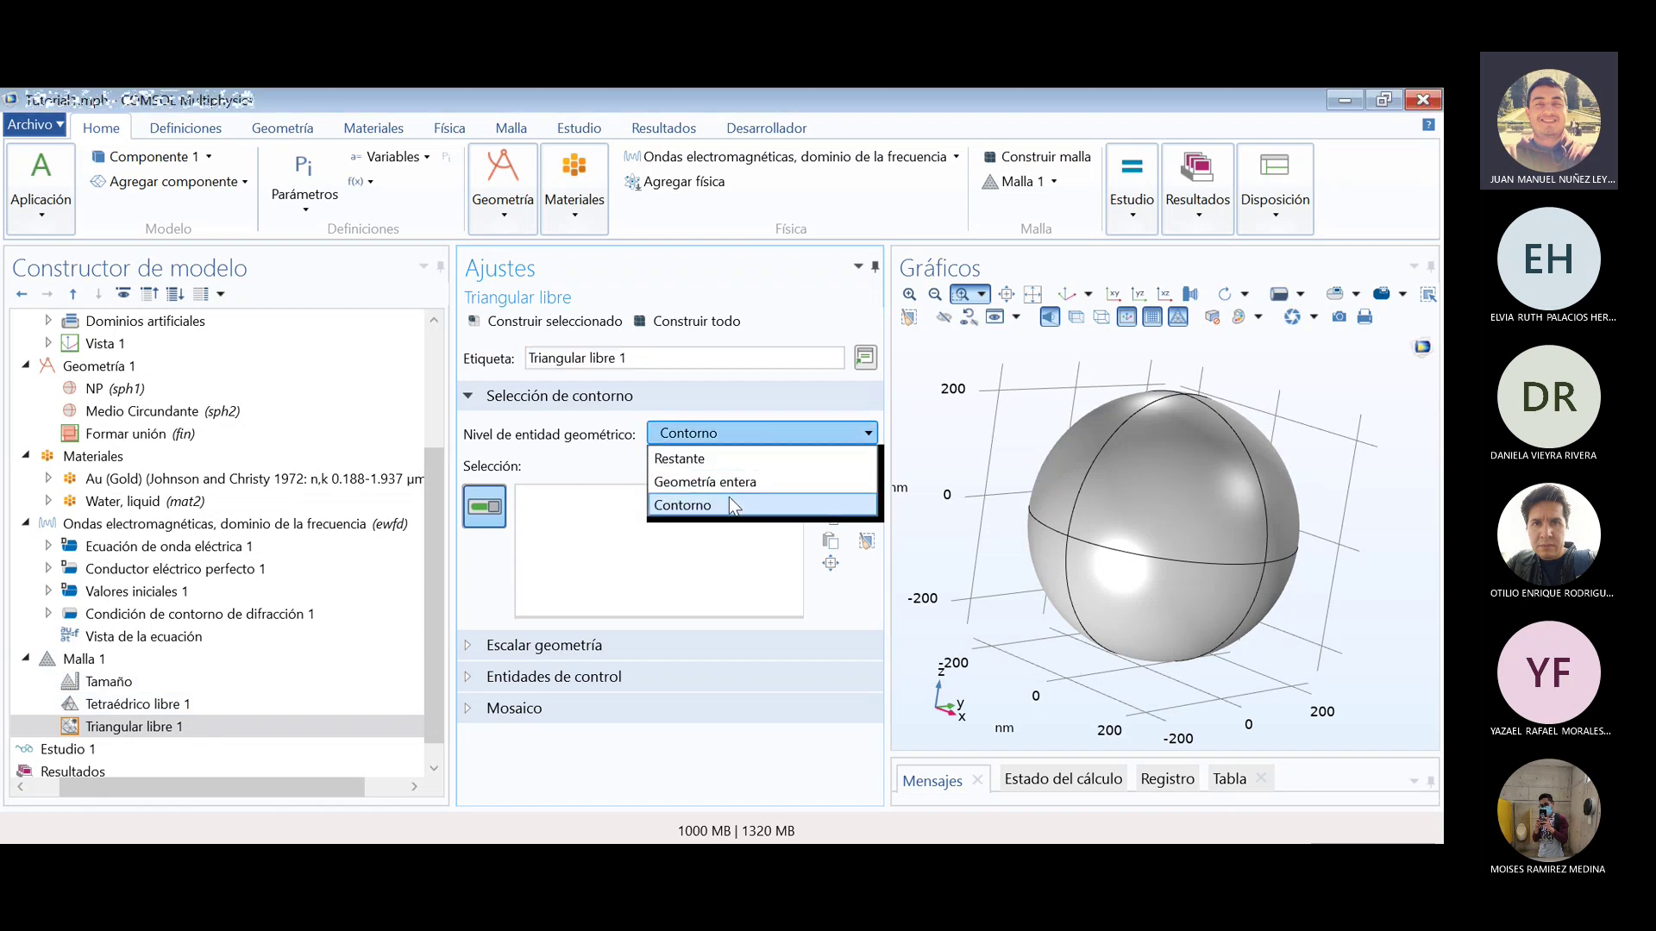
left_click(727, 505)
left_click(741, 433)
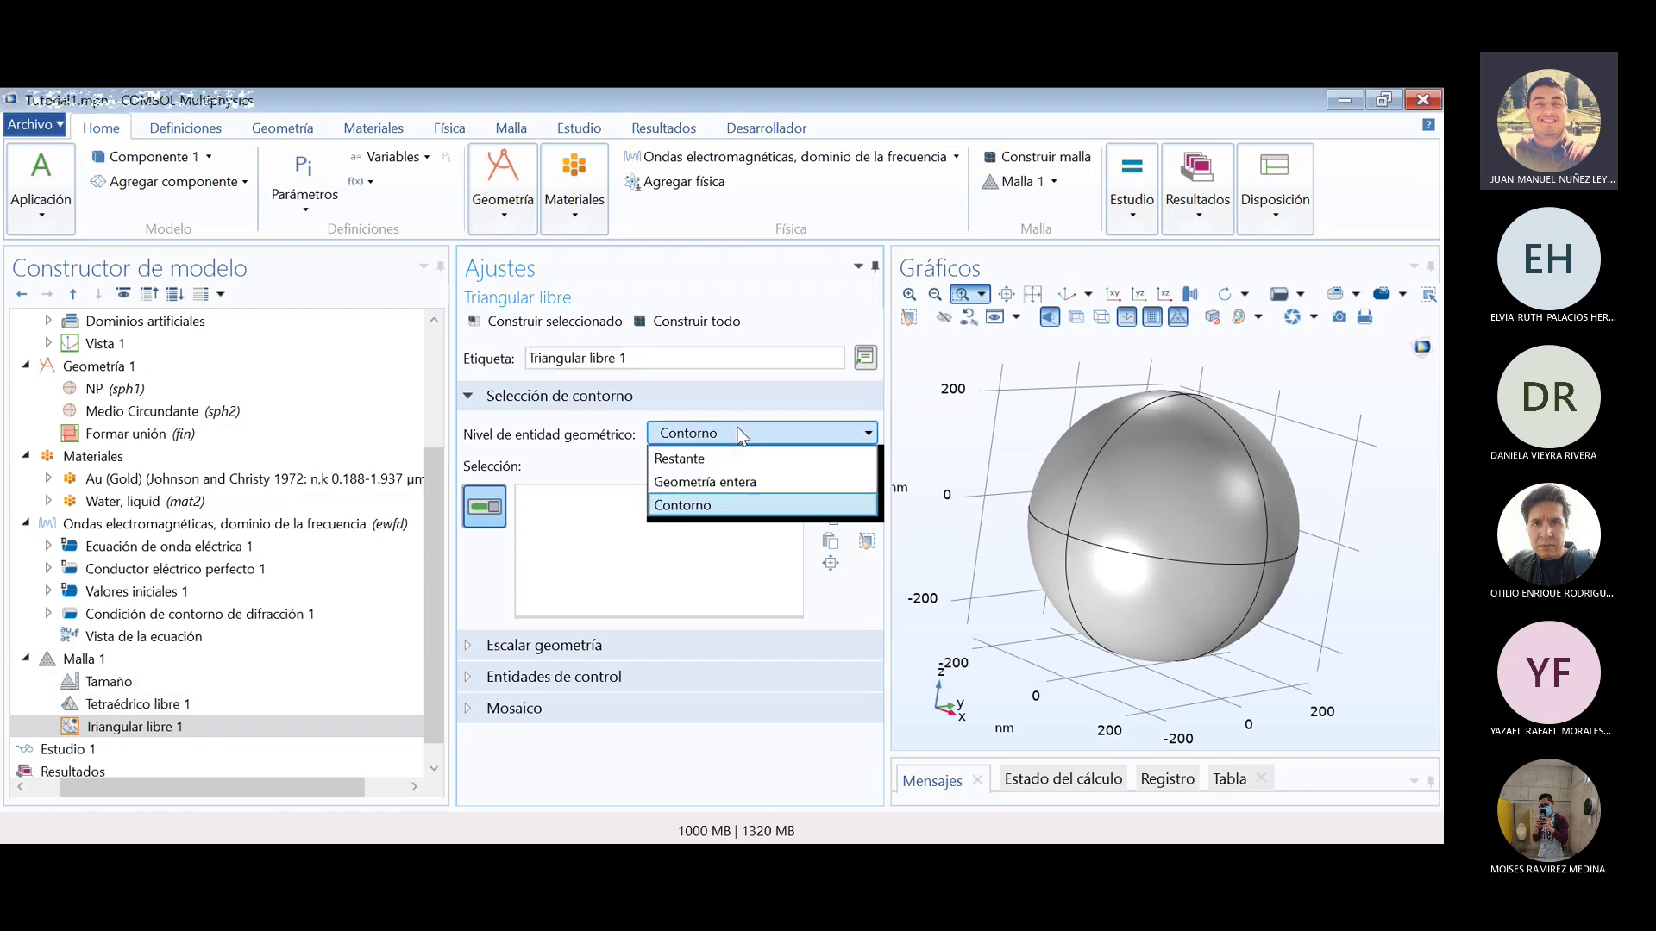
left_click(702, 507)
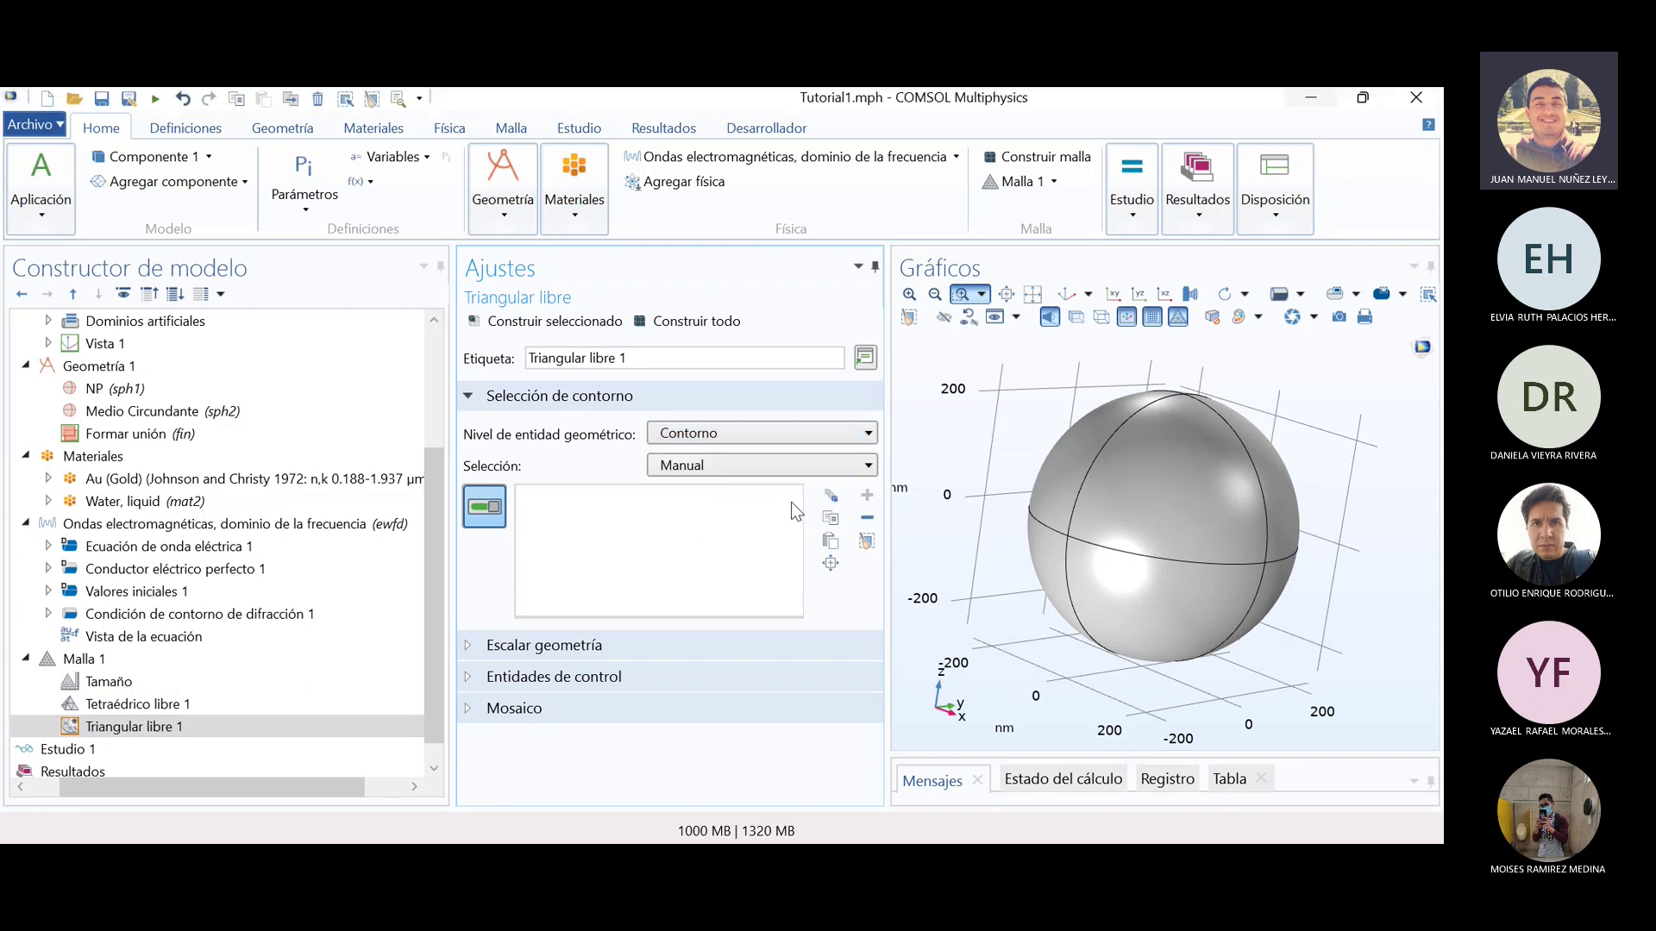
- Assign all eight outer faces of the surrounding sphere, including boundaries 5, 6, 7, 8, 20, 21, 28 and 35, to Triangular libre 1
left_click(962, 294)
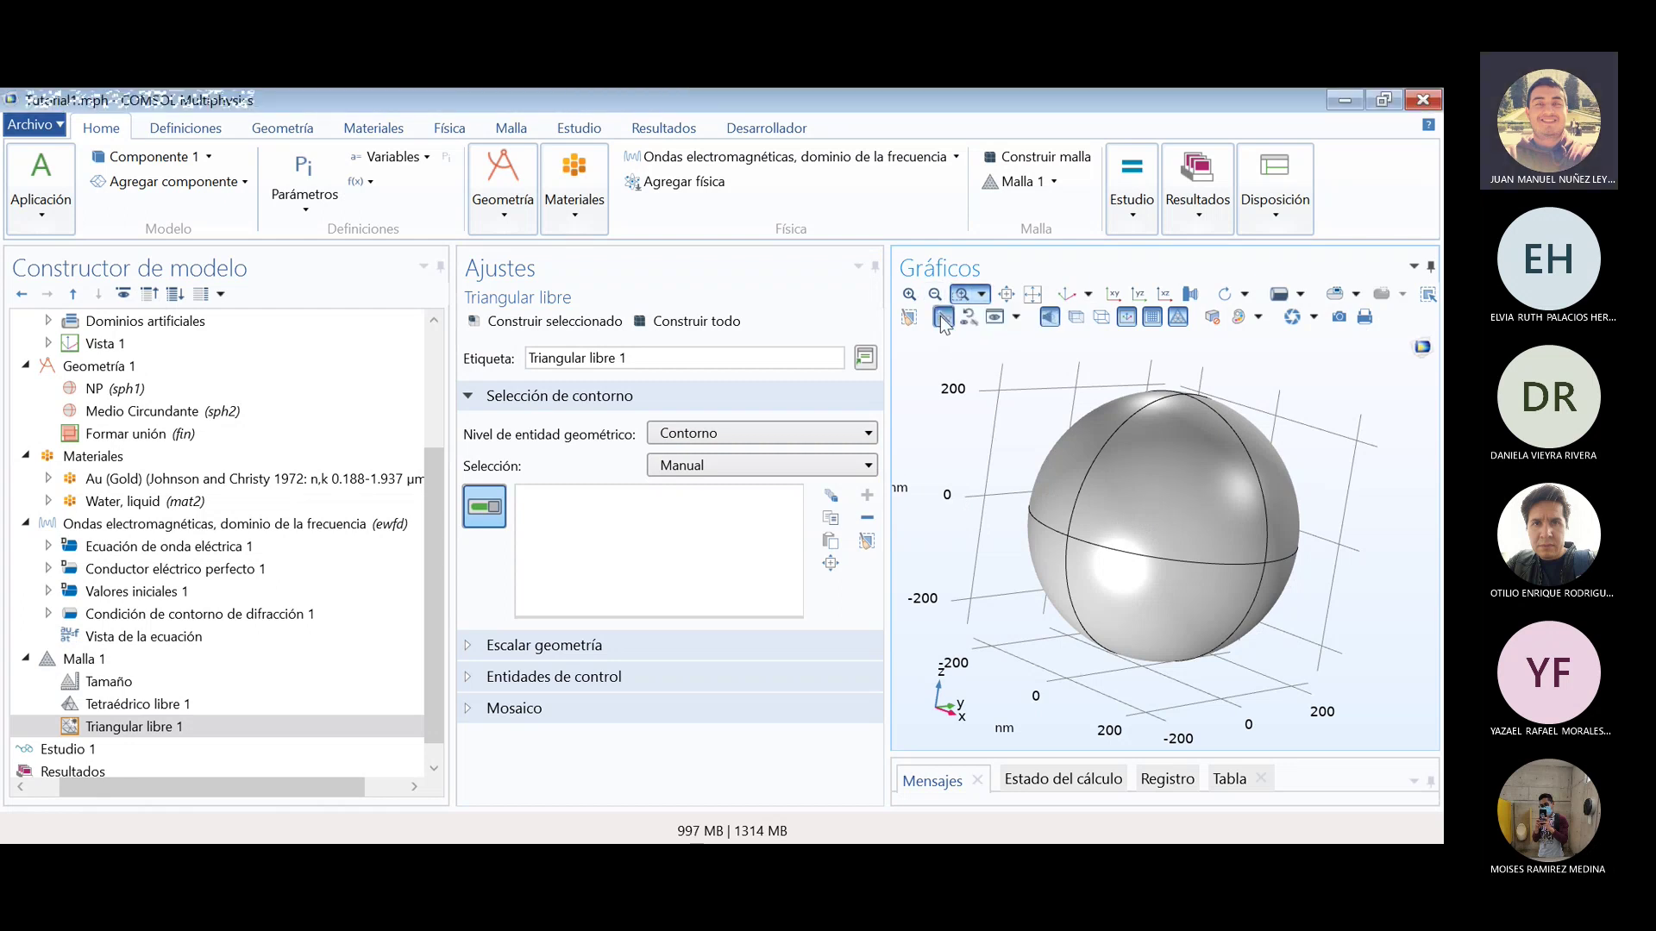
left_click(943, 318)
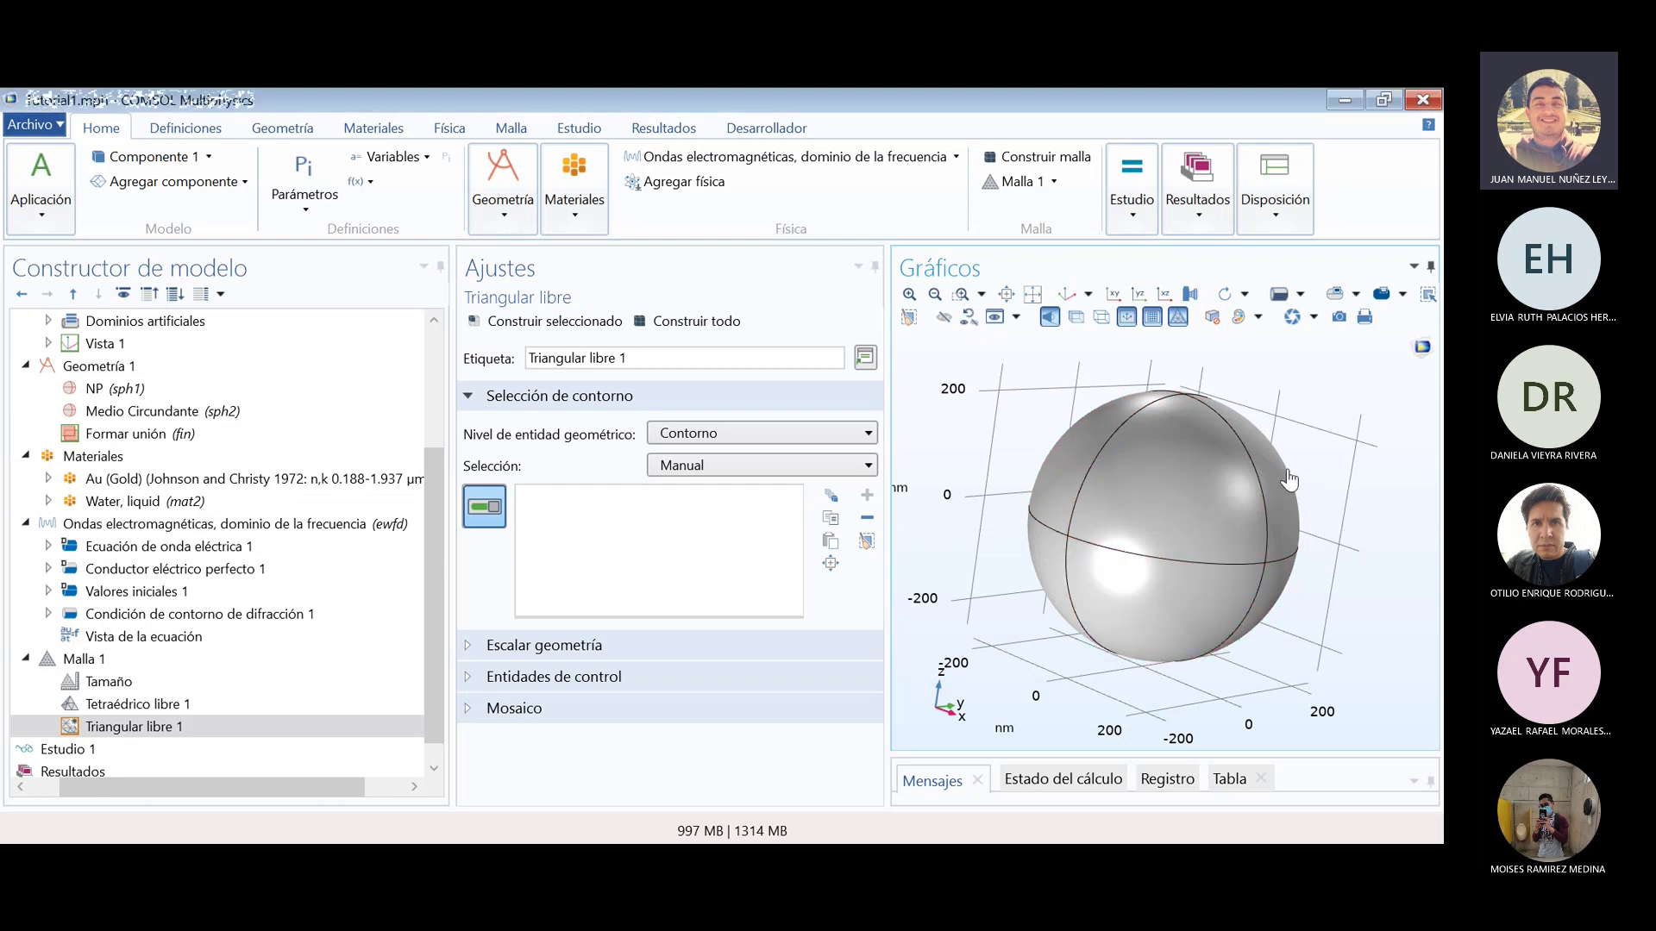
left_click_drag(1384, 568, 1225, 465)
left_click(1101, 469)
left_click(1094, 583)
left_click(1196, 504)
left_click(1221, 569)
left_click_drag(1360, 597, 1200, 549)
left_click(1178, 488)
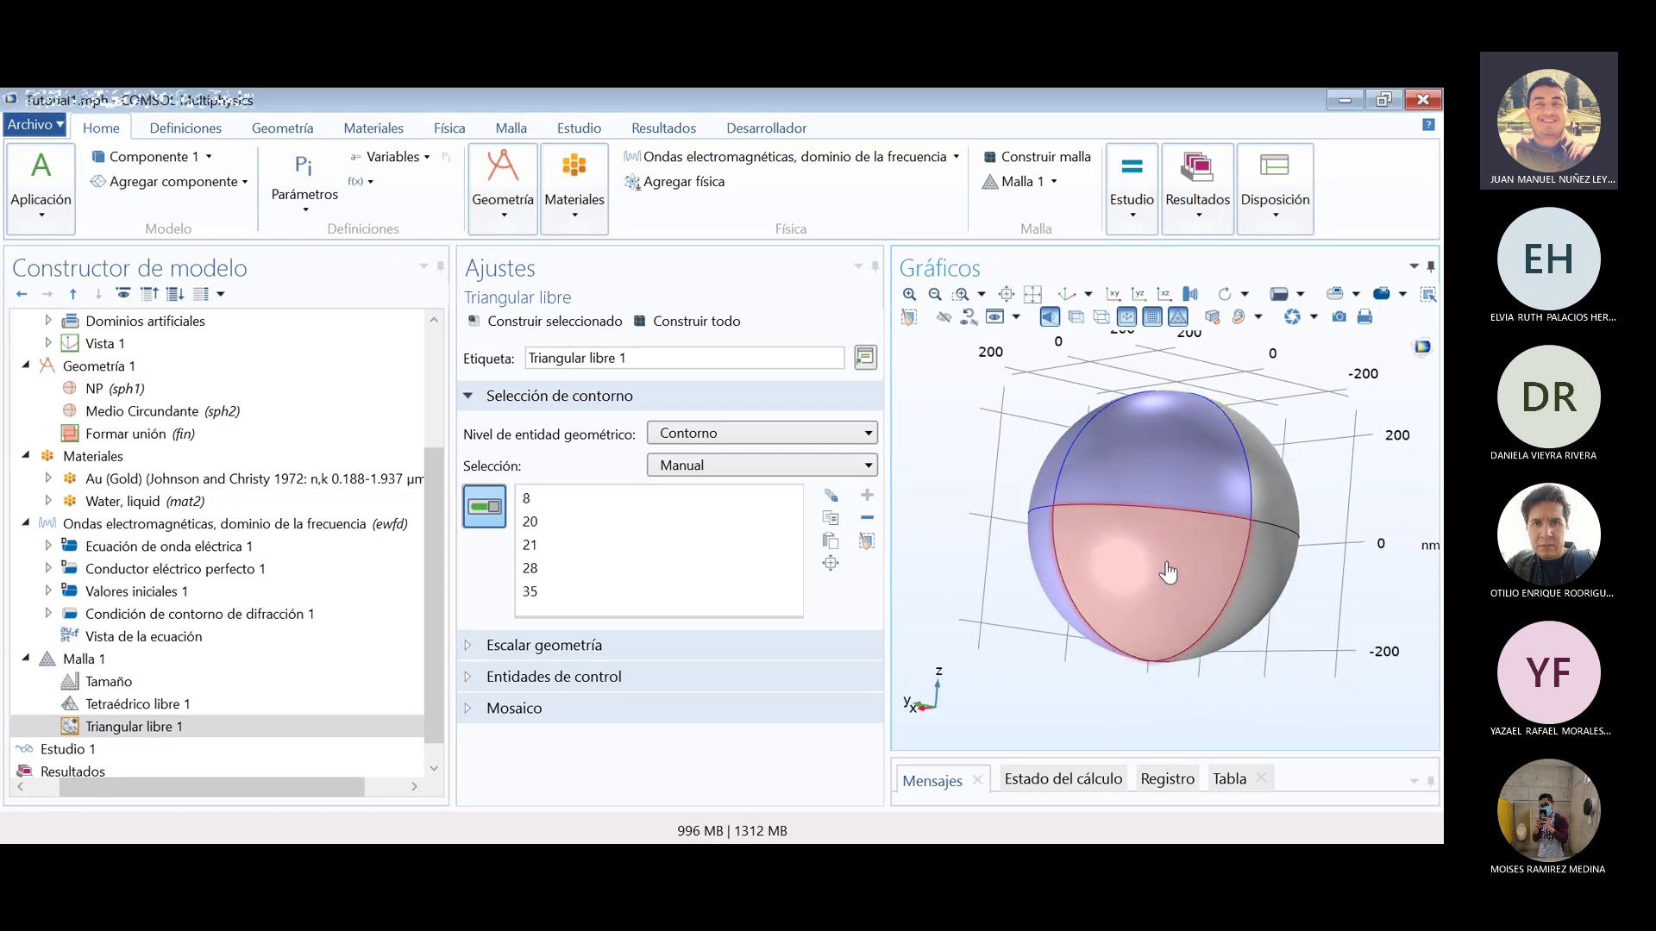
left_click(1190, 548)
left_click(1276, 497)
left_click_drag(1386, 582, 1251, 504)
left_click(1164, 500)
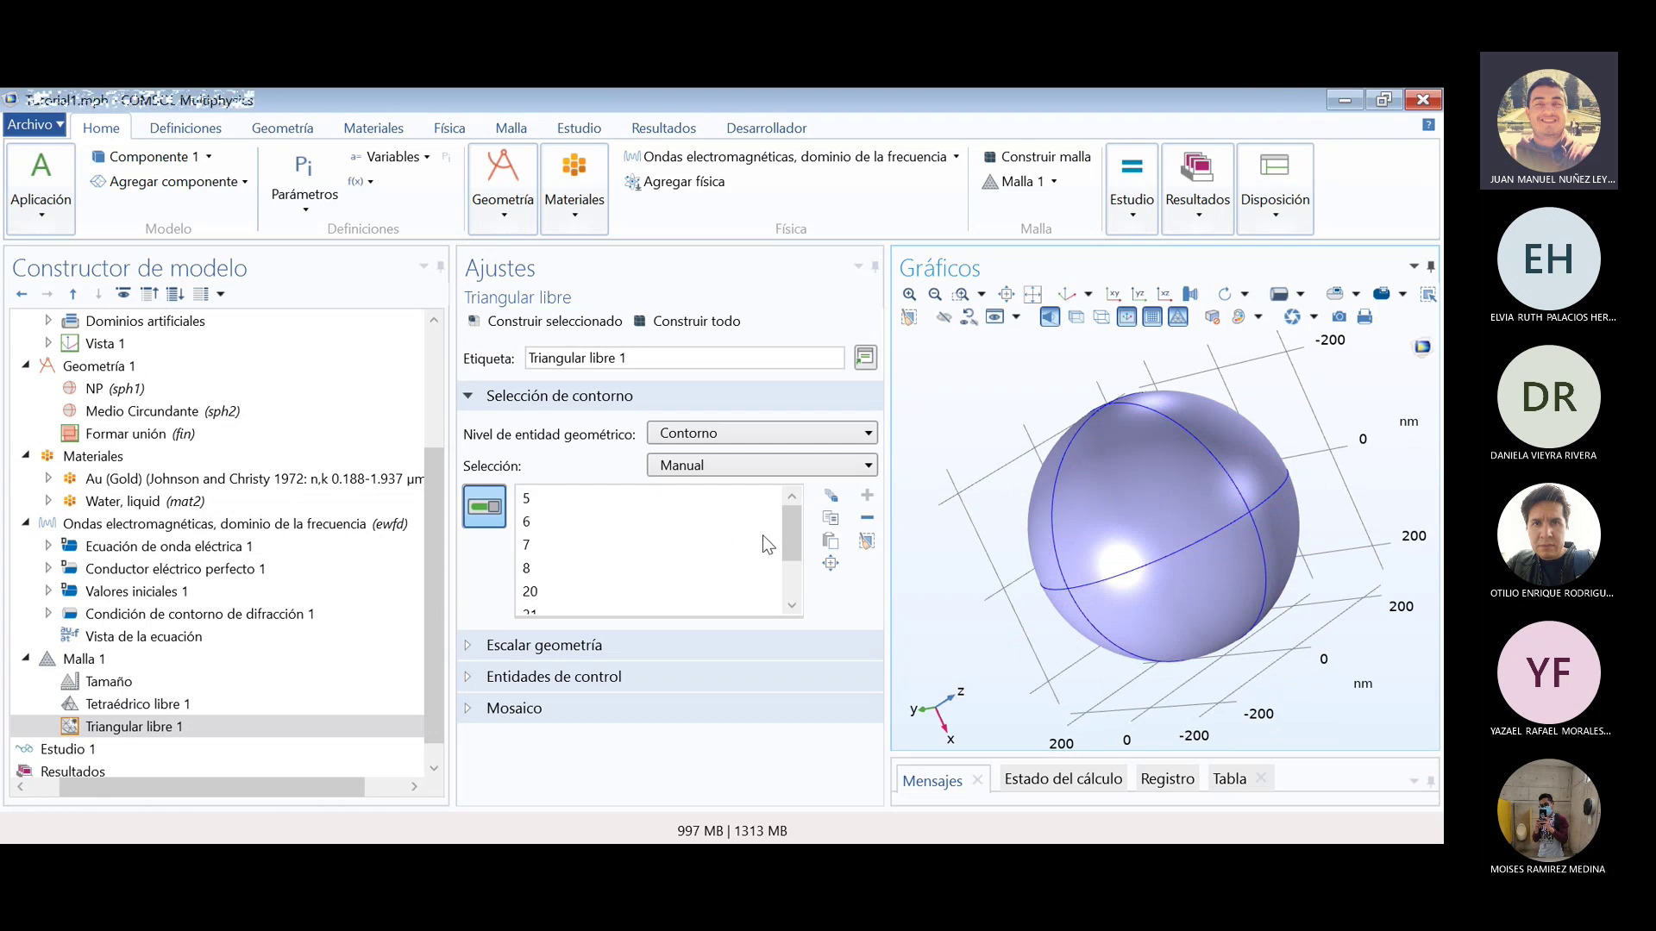
- Review the boundary list of Triangular libre 1 and build its triangular mesh on the sphere's outer faces
left_click_drag(797, 509, 640, 495)
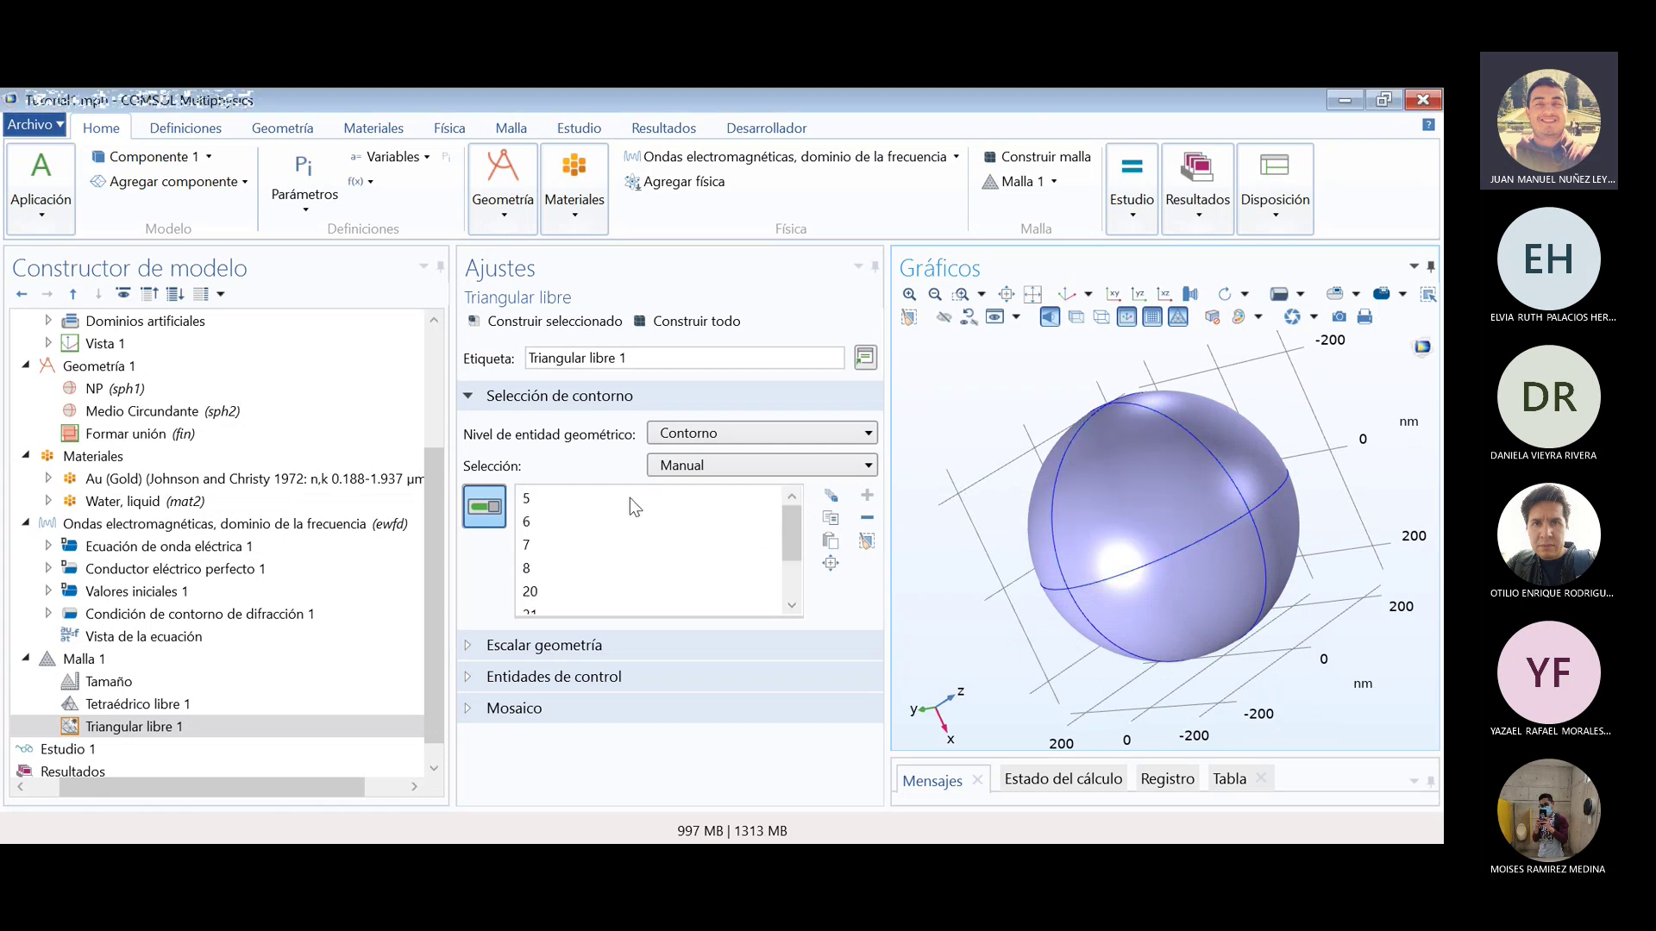
left_click_drag(795, 520, 761, 475)
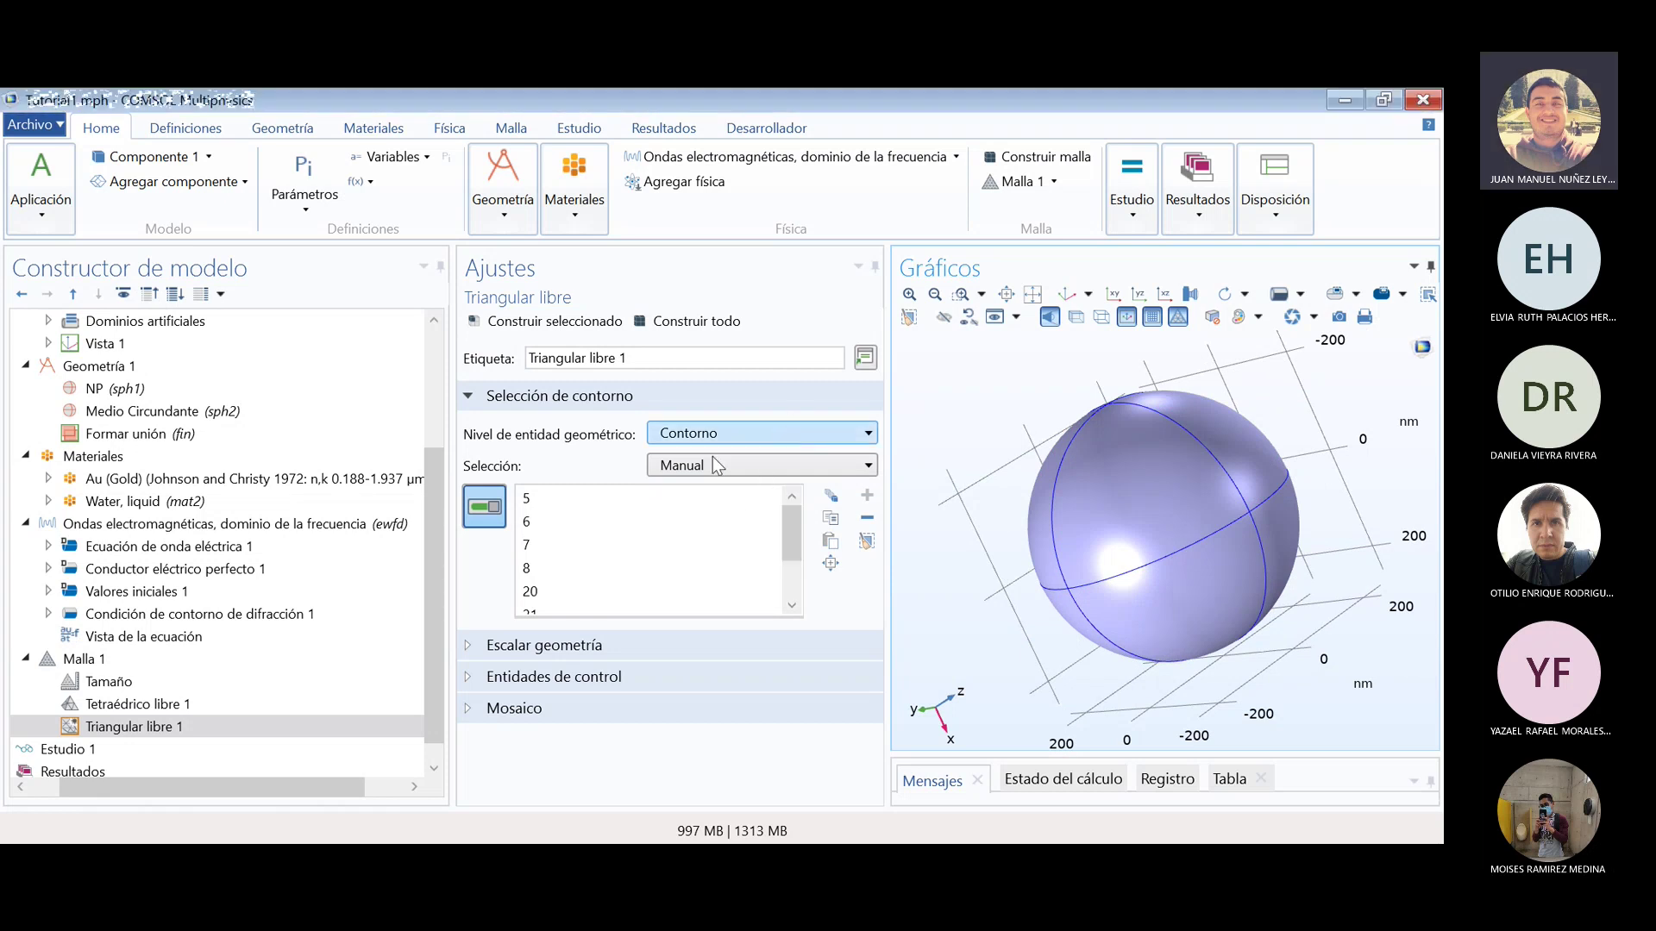
left_click_drag(790, 535, 789, 573)
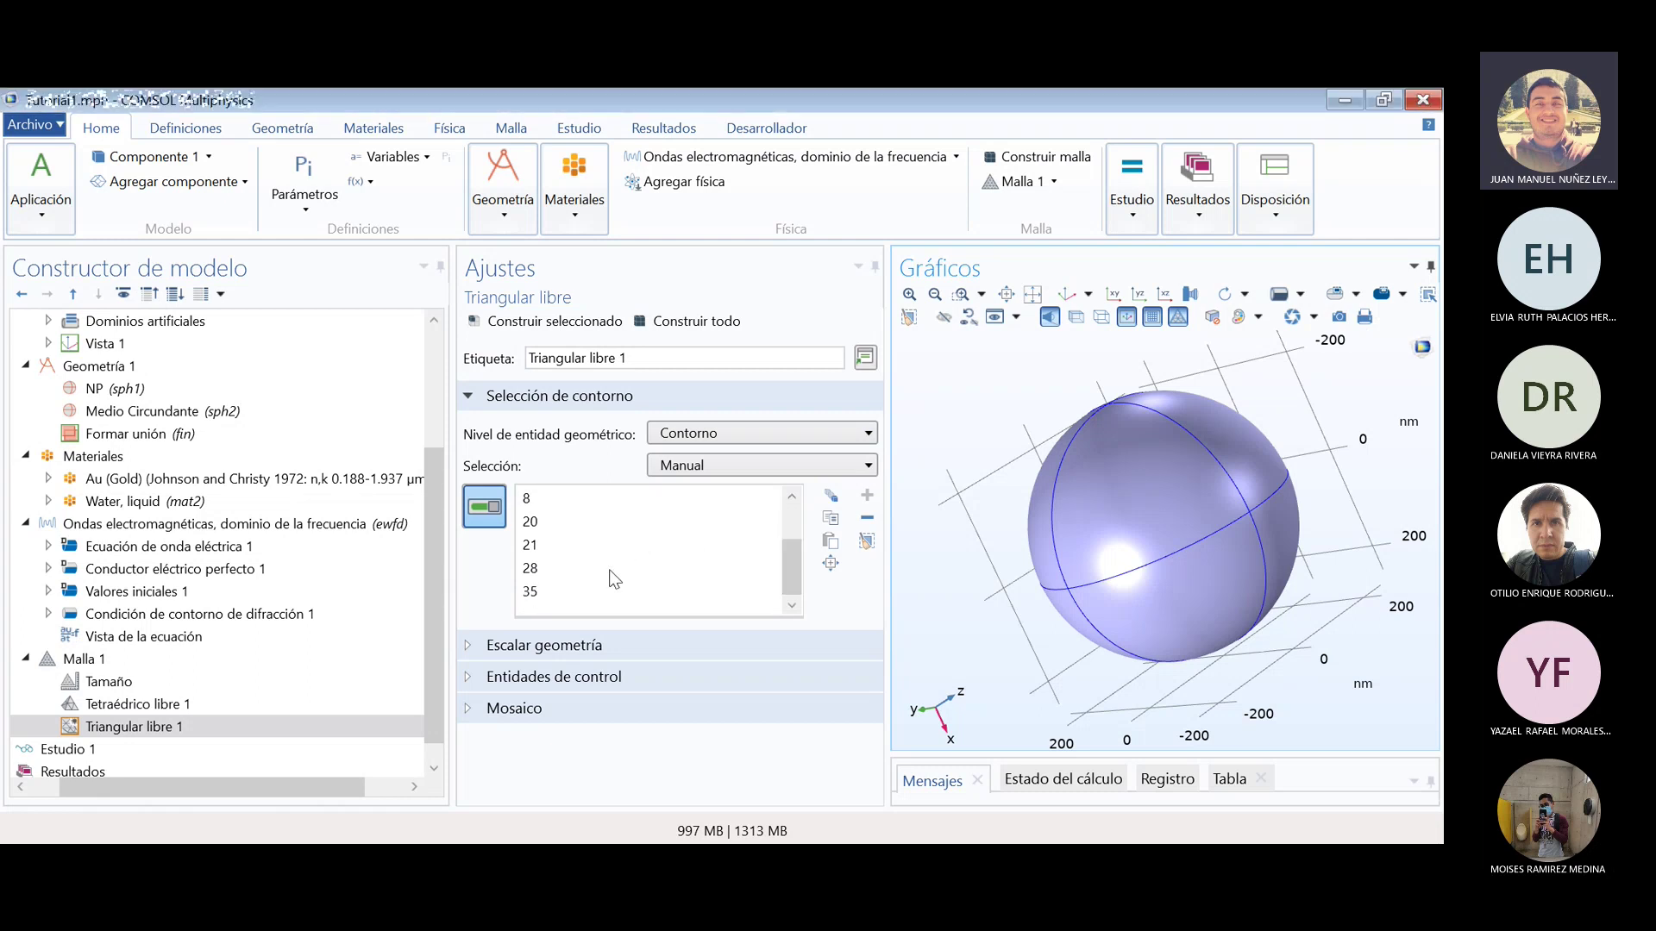
mouse_move(794, 593)
left_mouse_down()
mouse_move(797, 539)
mouse_move(795, 583)
left_mouse_up()
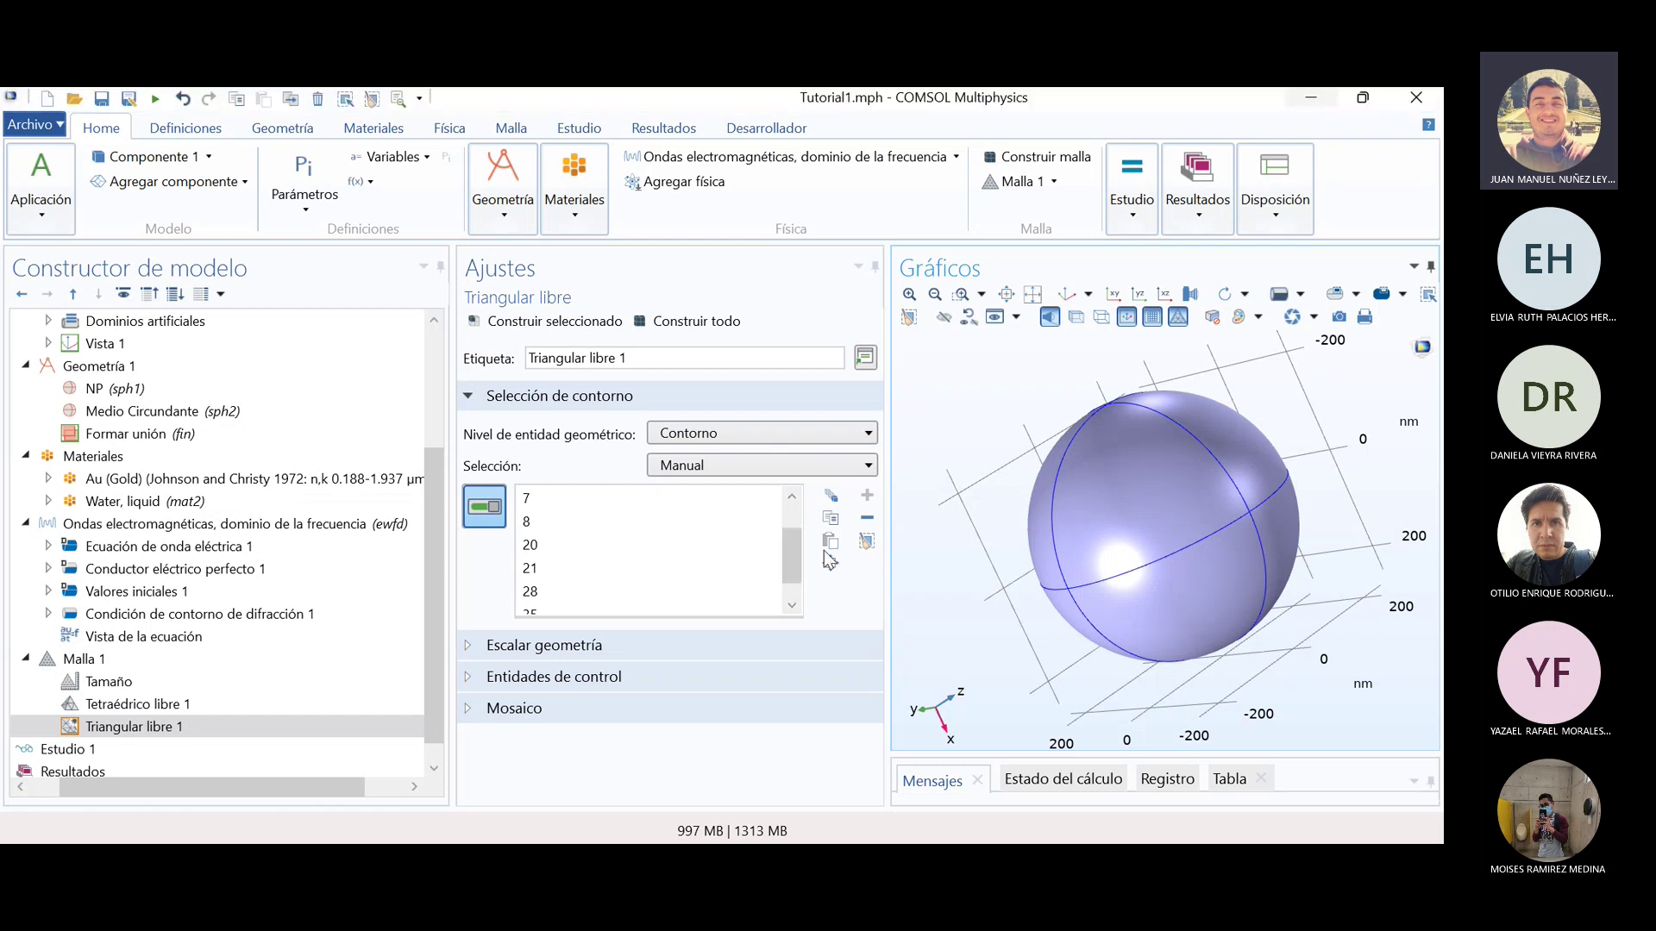
left_click_drag(1376, 525, 1112, 423)
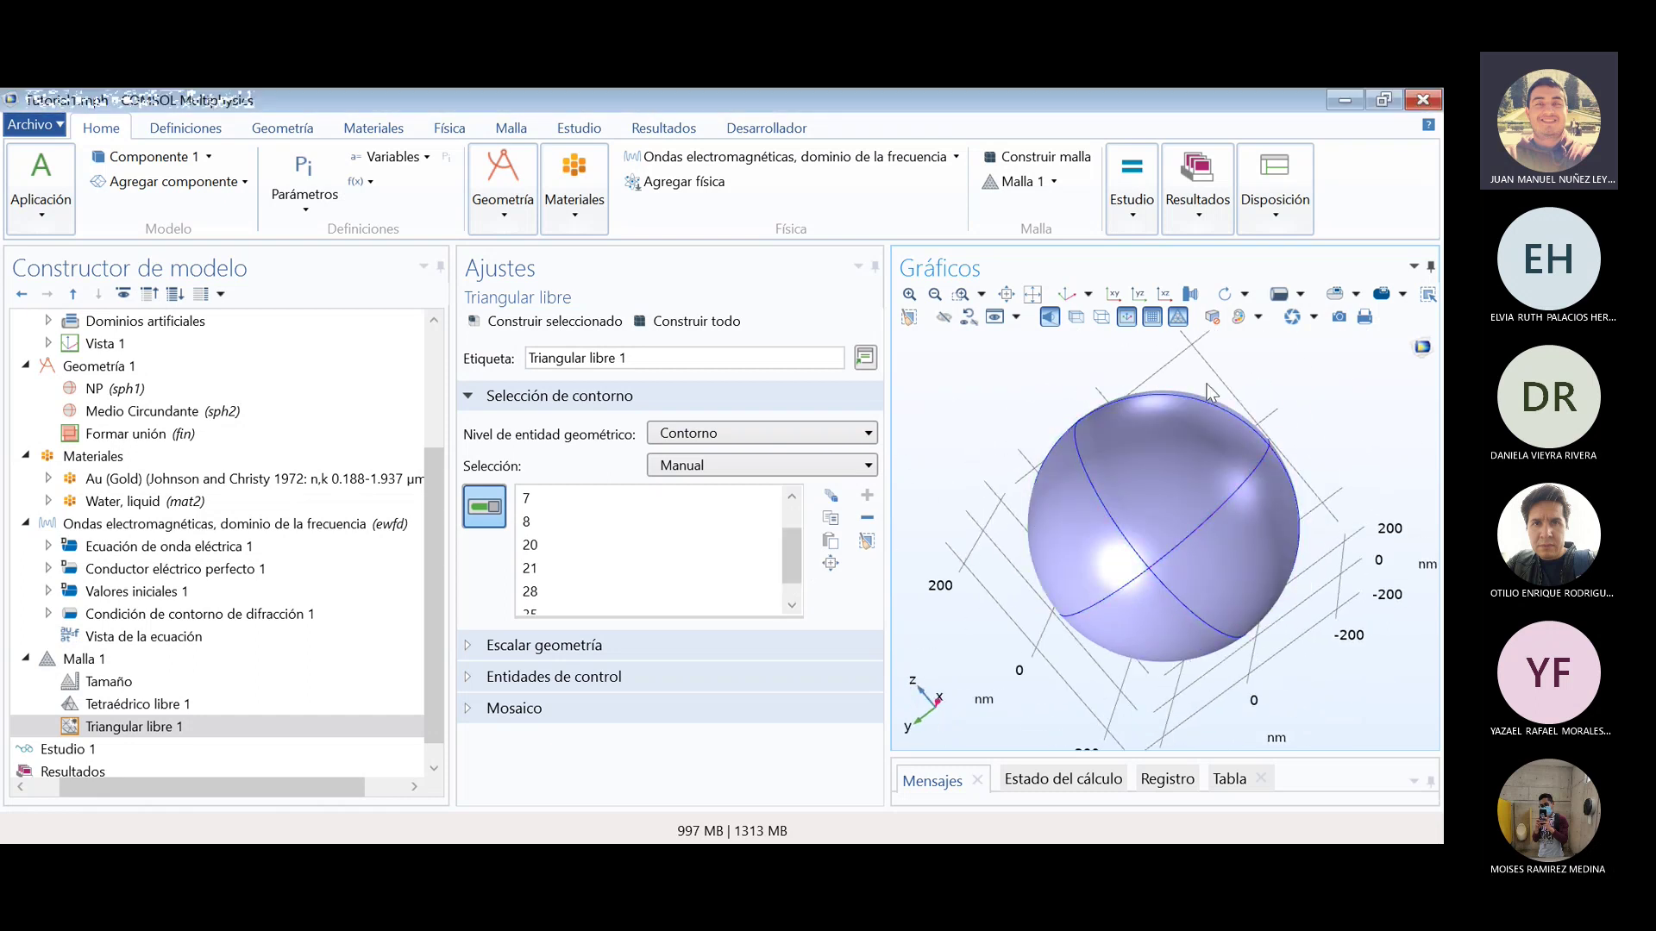
left_click(559, 322)
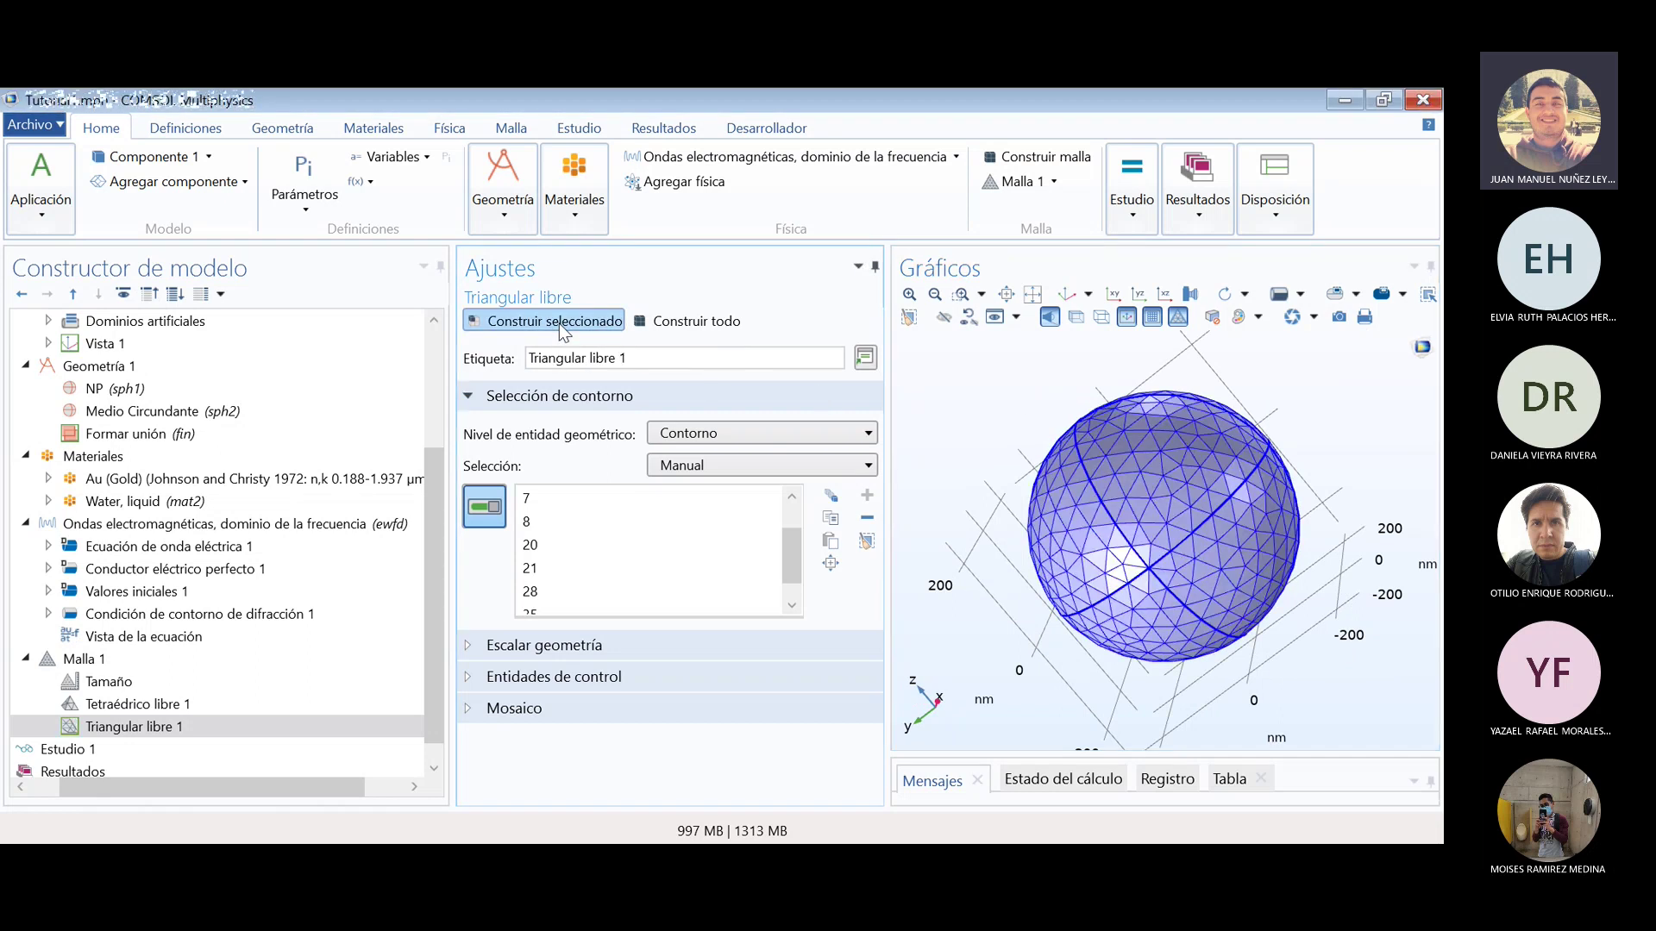
- Examine the triangular surface mesh of the outer sphere from all sides
left_click_drag(1372, 566, 1151, 543)
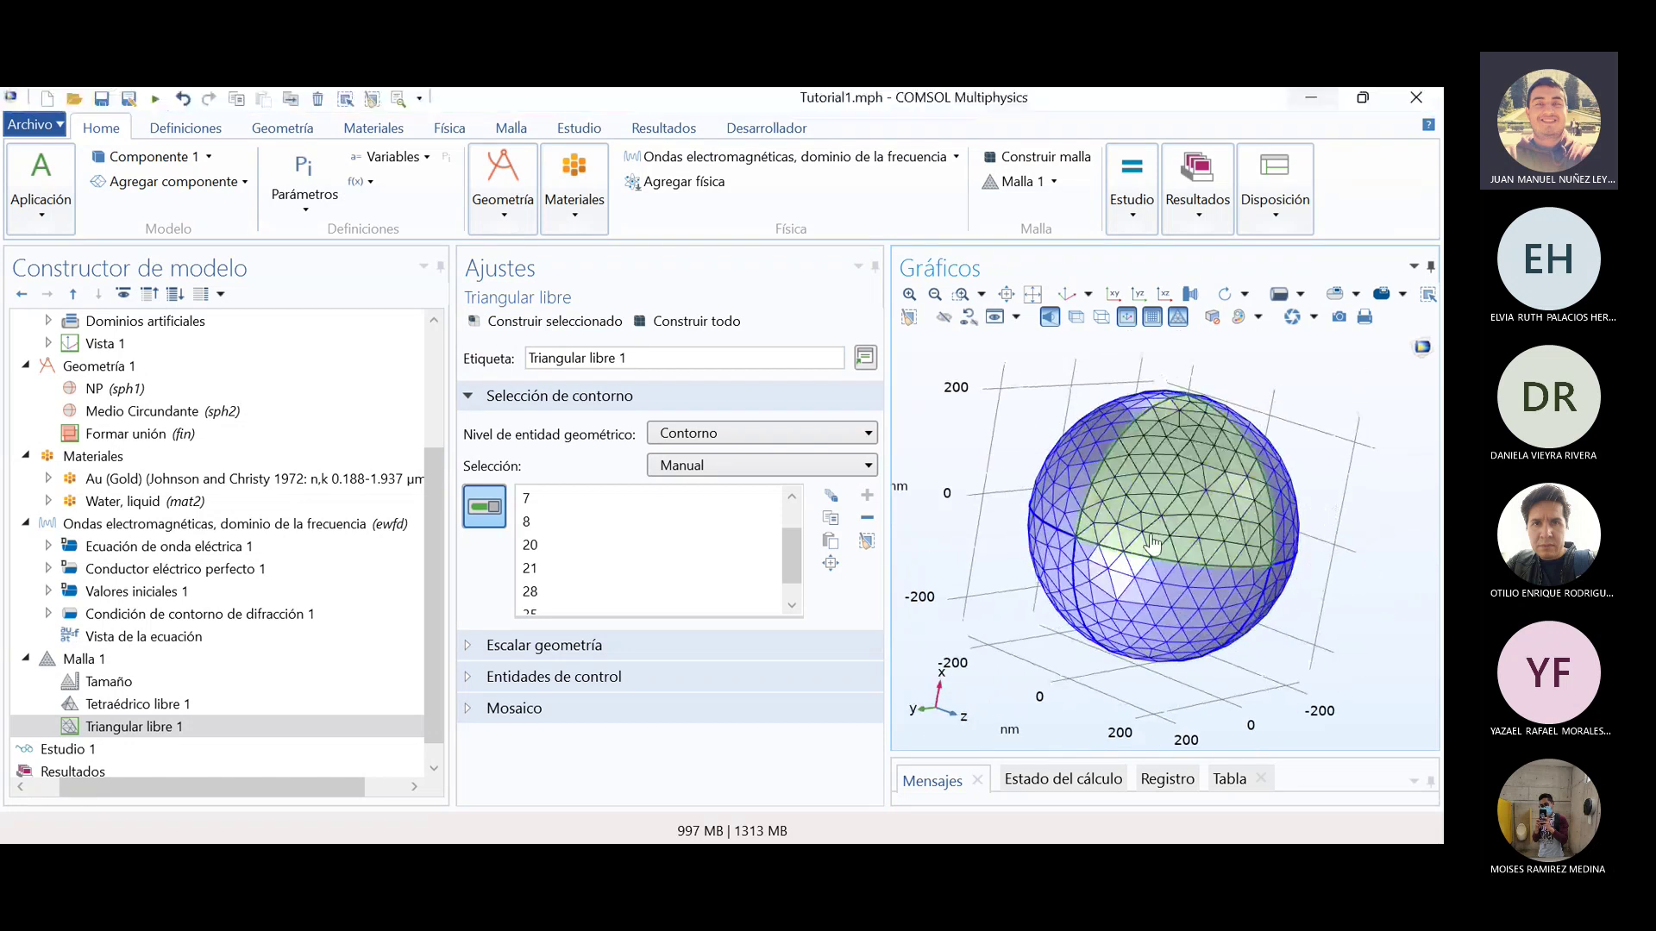
left_click_drag(1420, 567, 1207, 517)
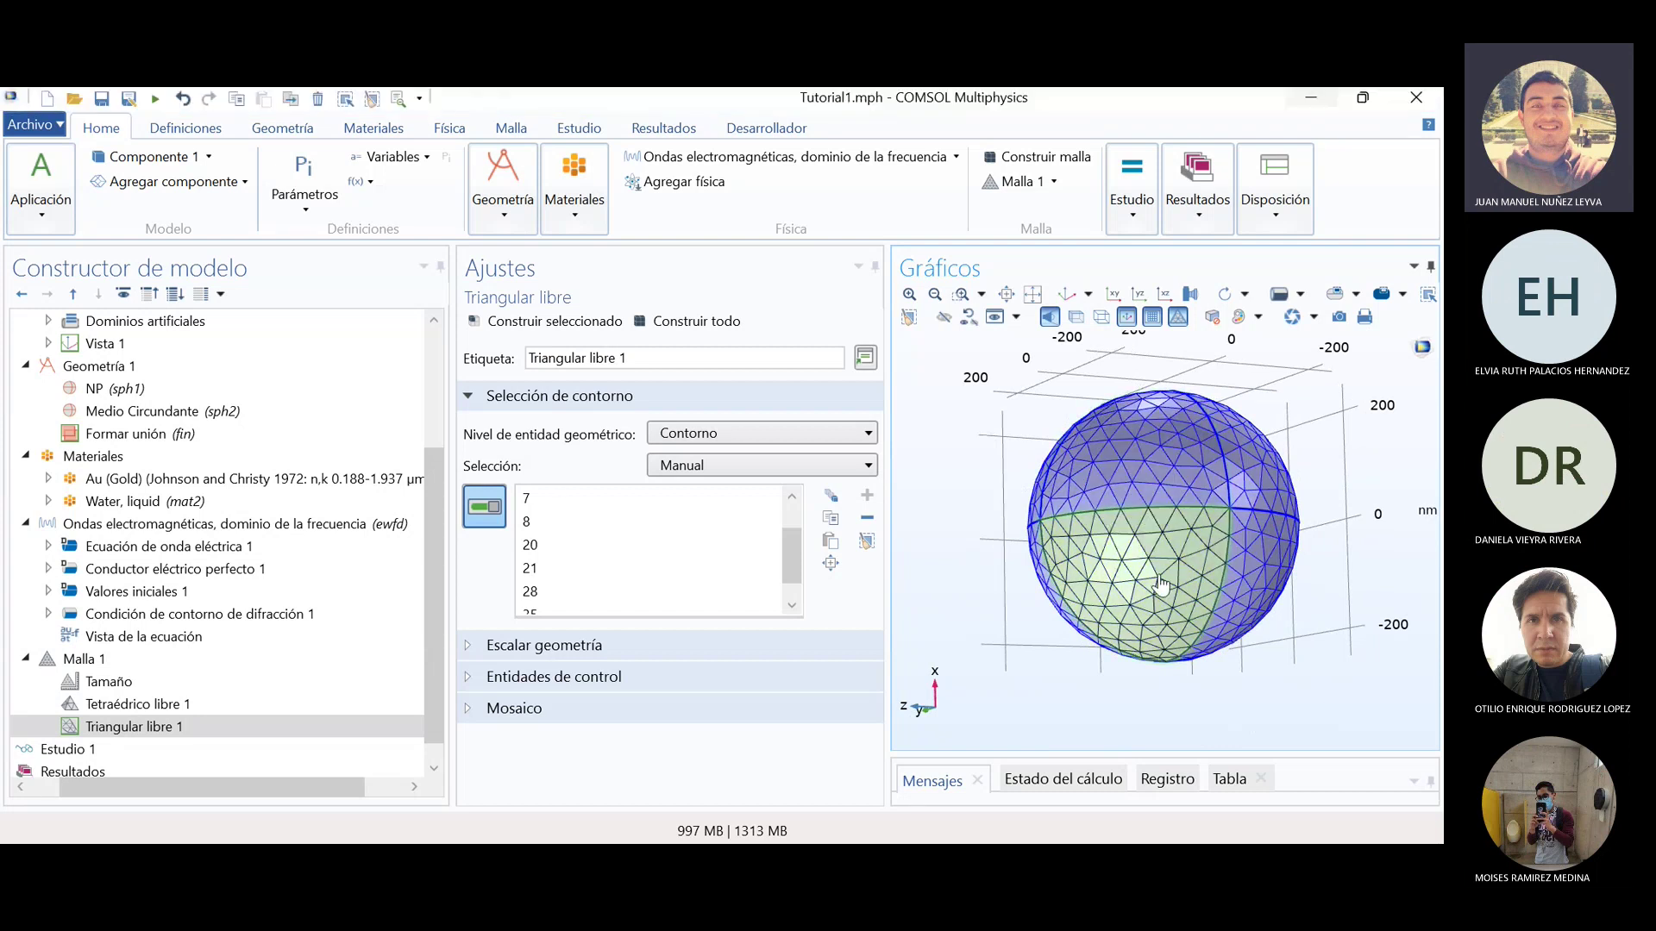
left_click_drag(1350, 545, 1145, 466)
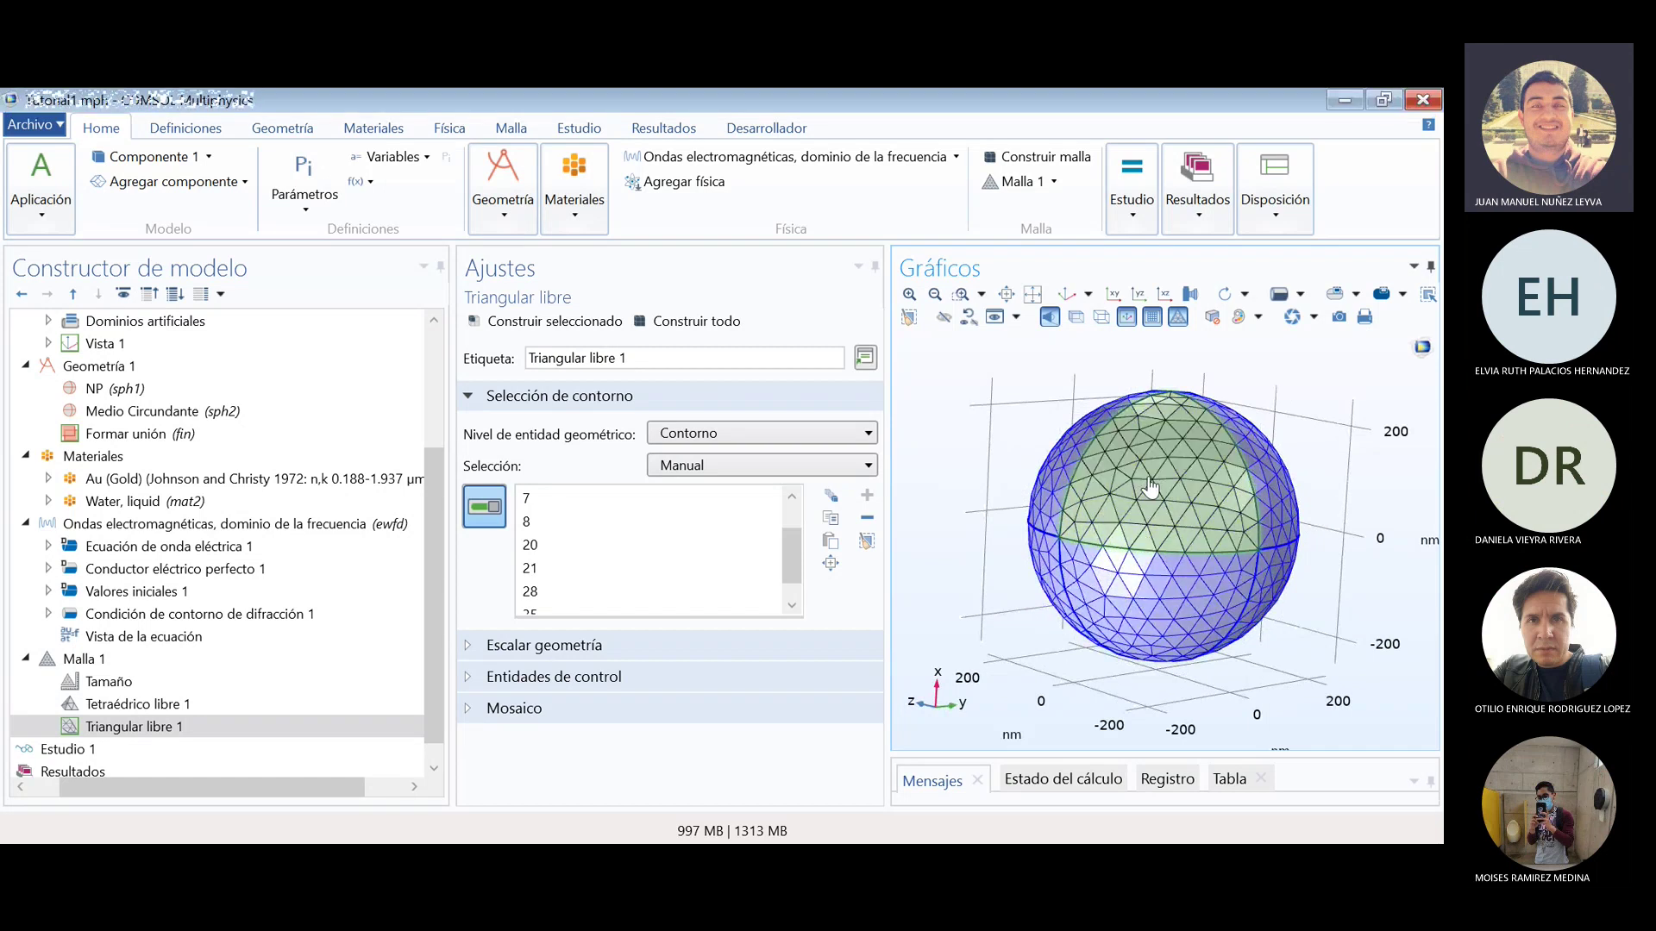
left_click_drag(1194, 550, 1113, 599)
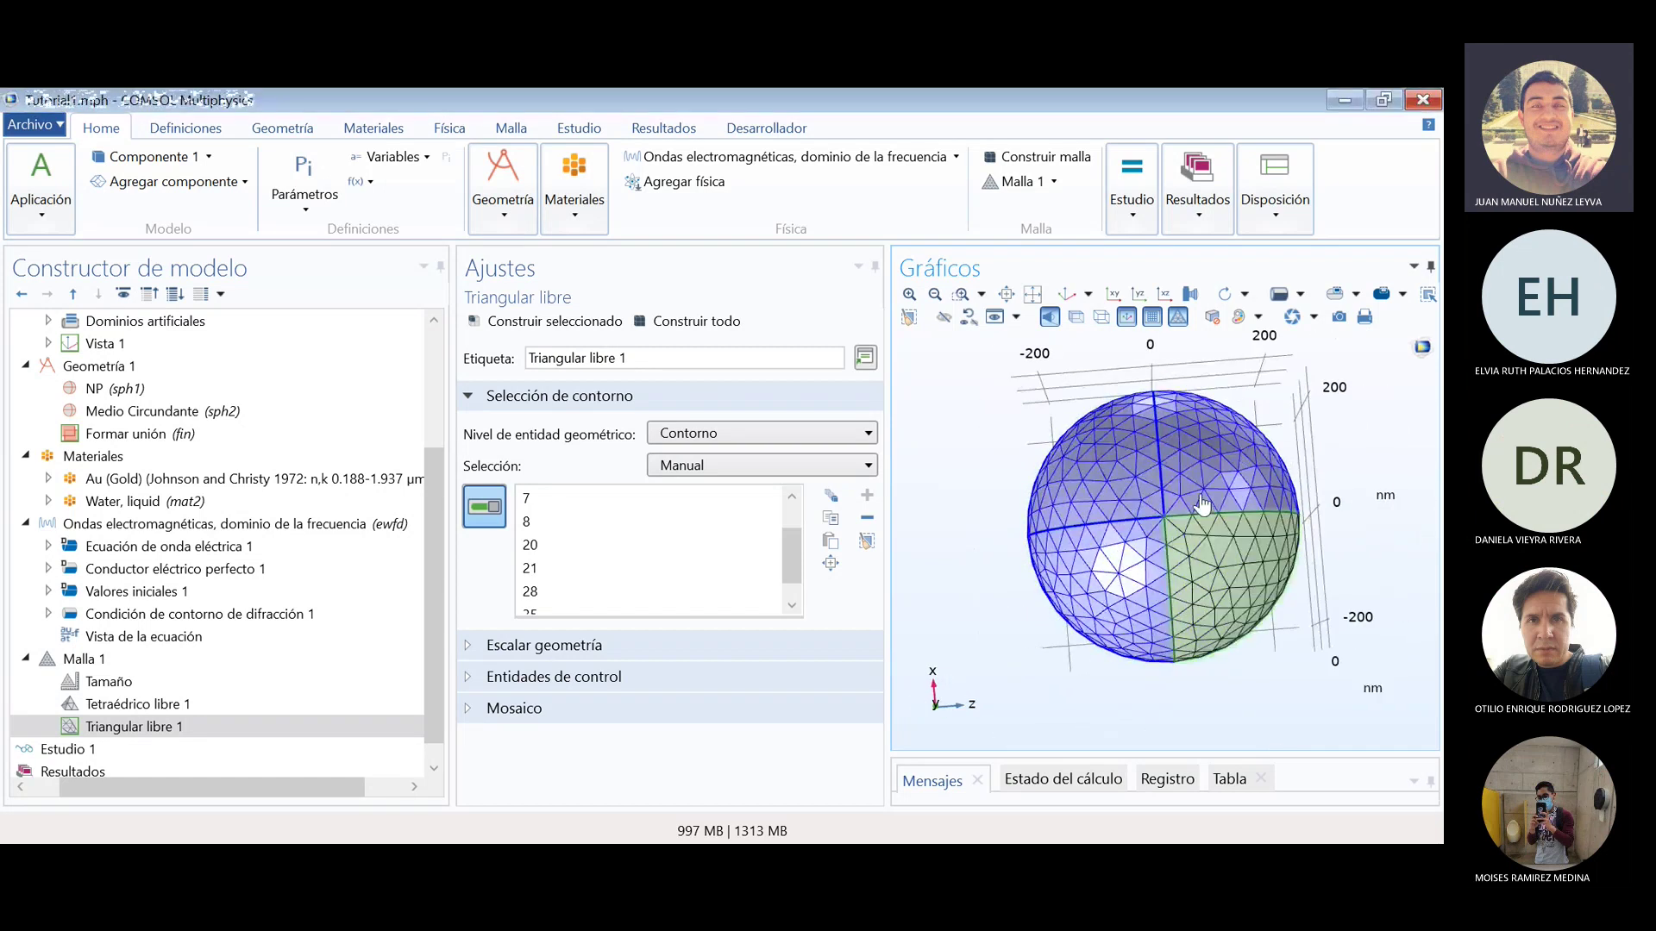
left_click_drag(1378, 592, 1181, 572)
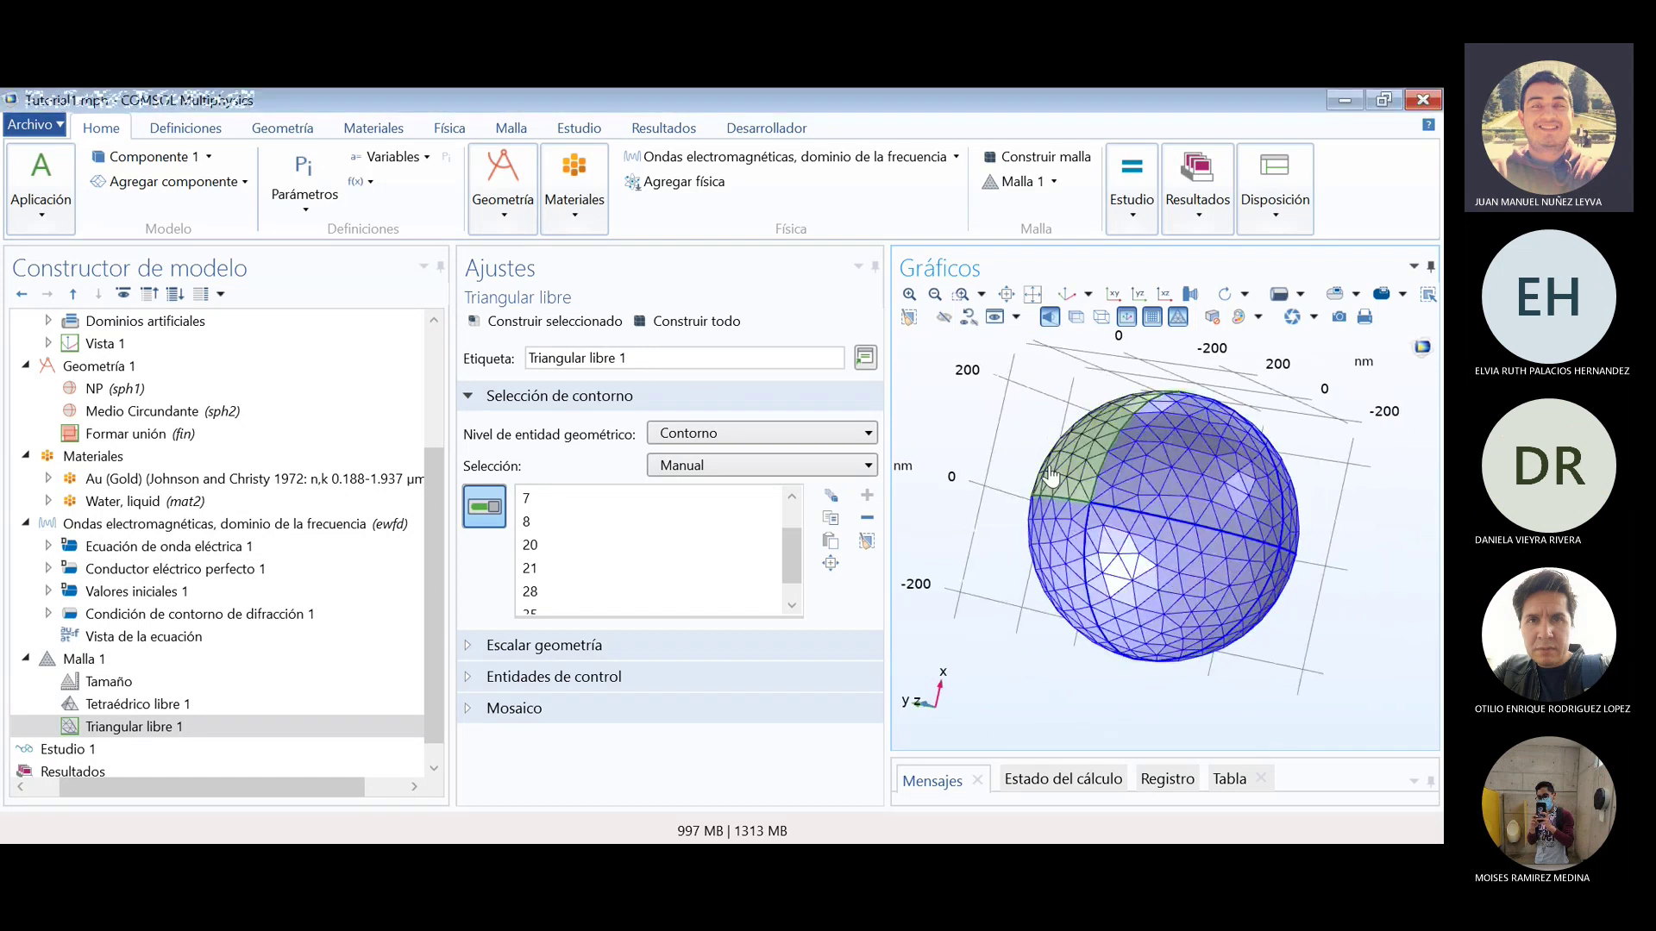
left_click_drag(1376, 543, 1216, 595)
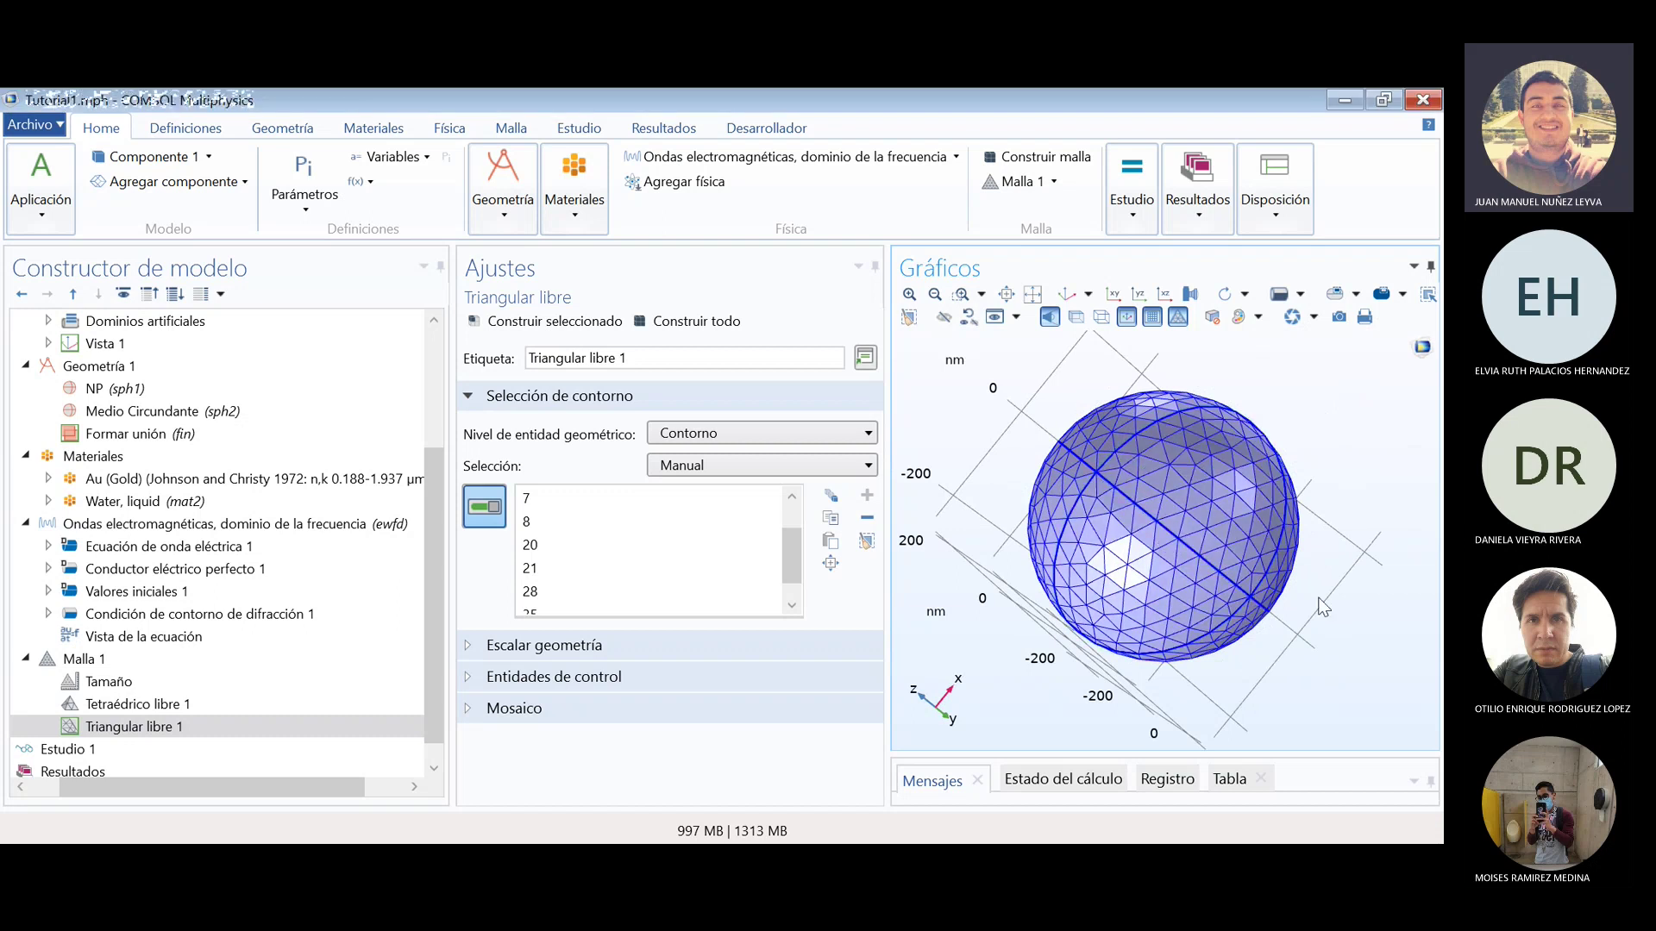
left_click_drag(1354, 530, 1210, 472)
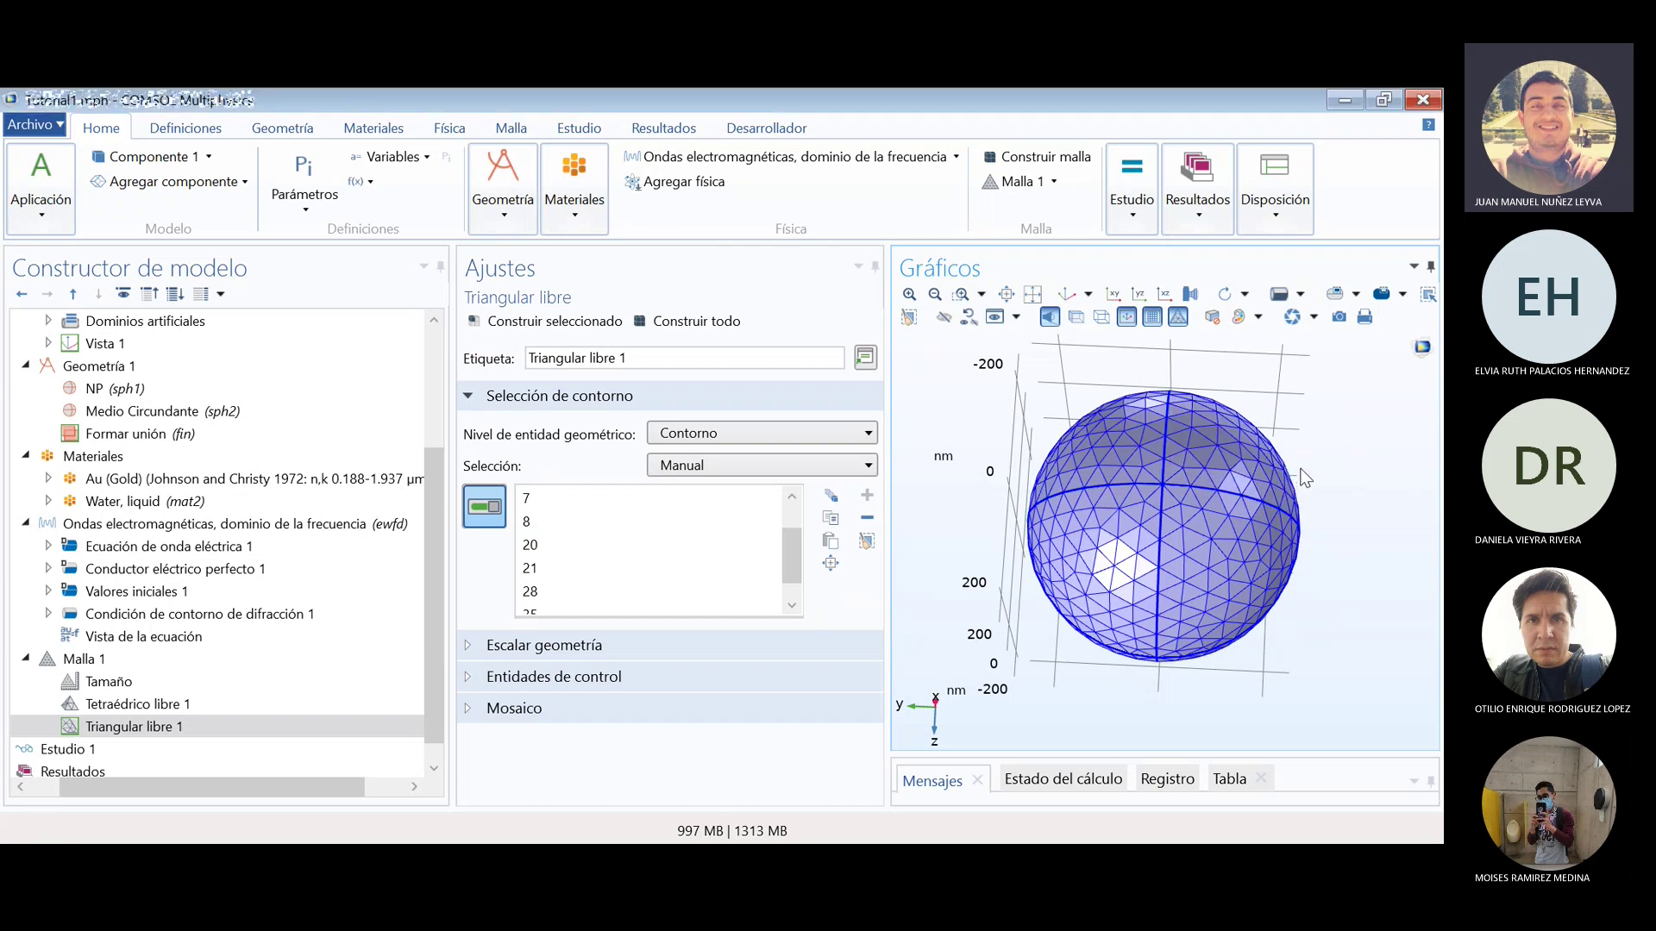
left_click_drag(1342, 545, 1259, 453)
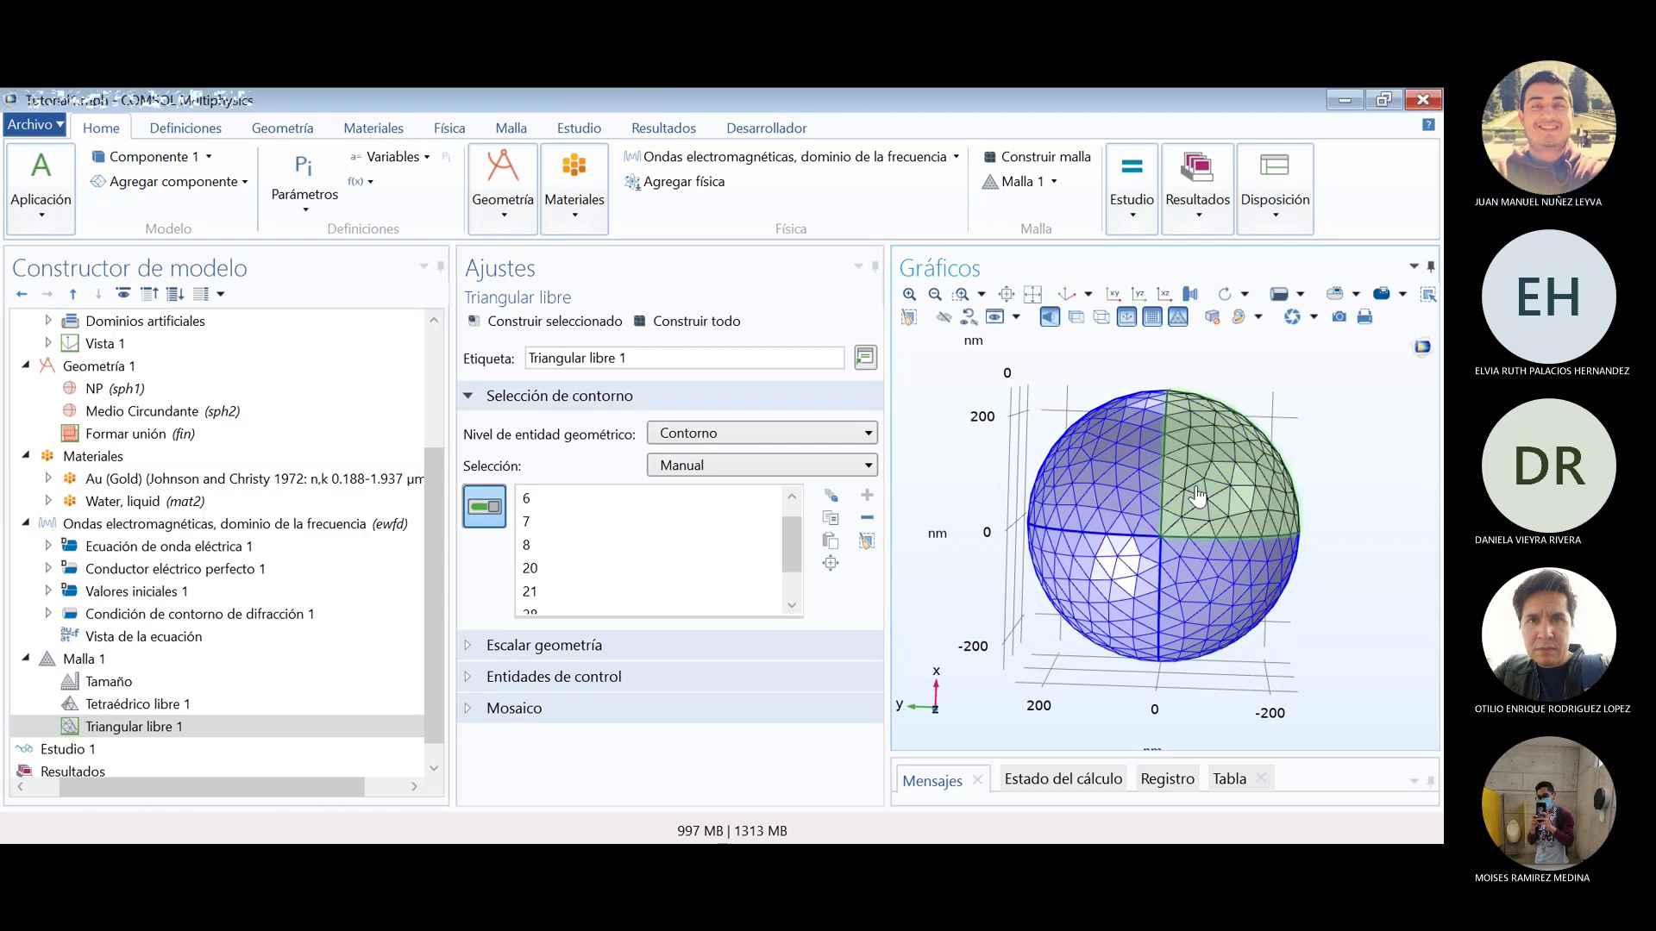
- Add a Barrido operation to Malla 1 and set its geometric entity level to Dominio
left_click(105, 660)
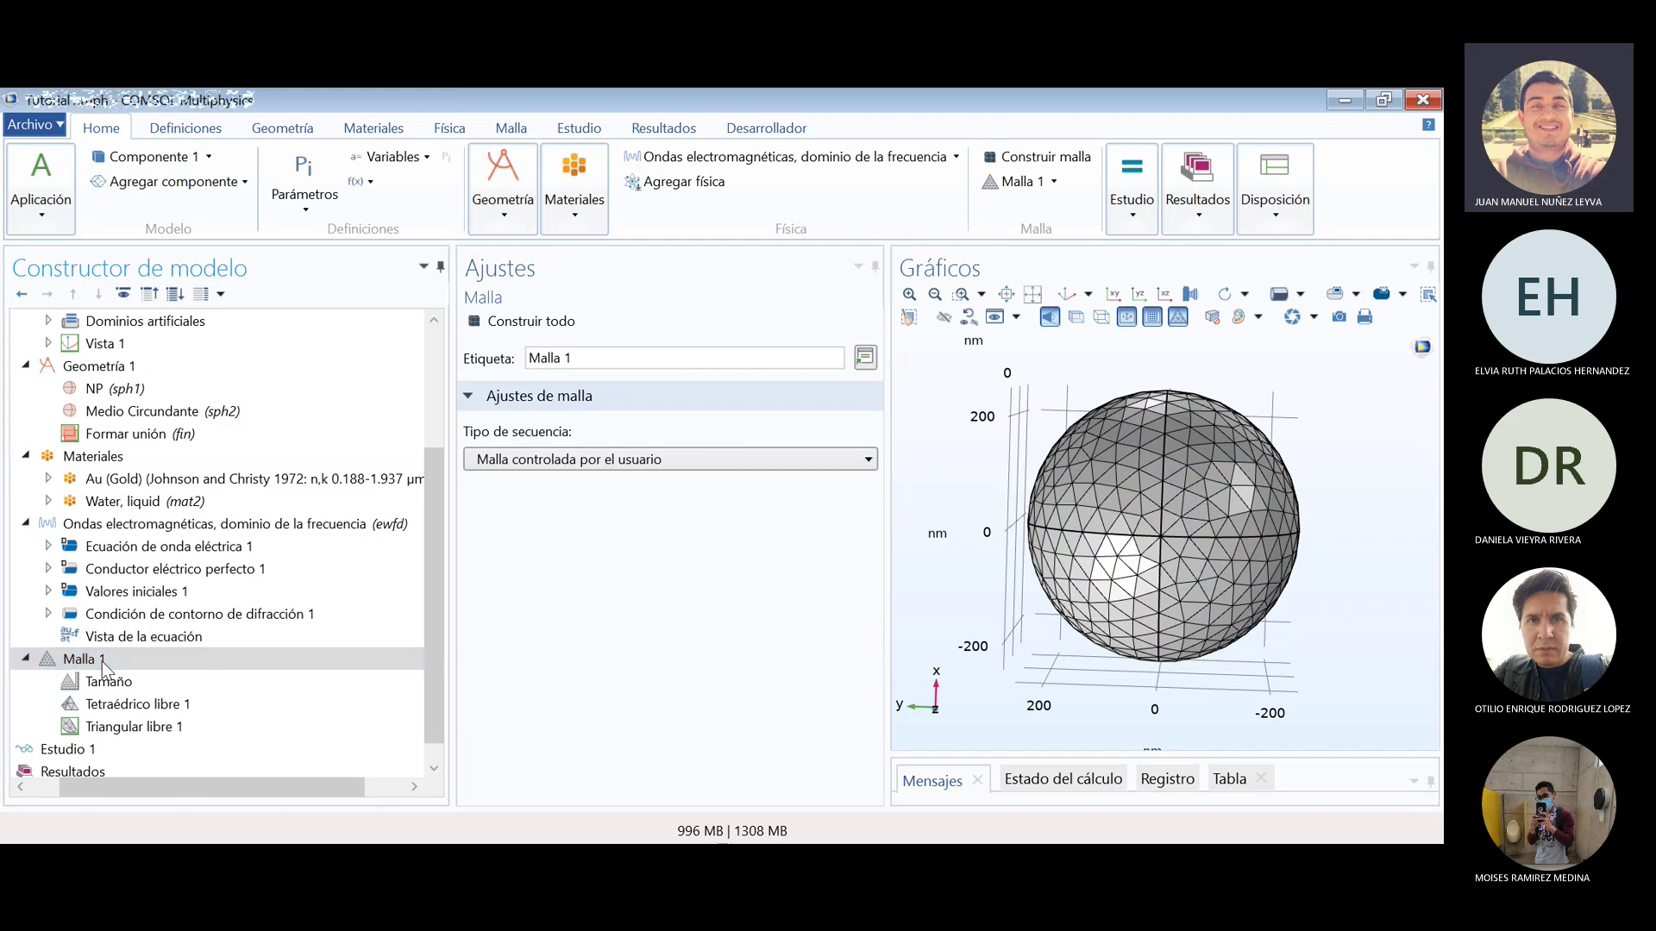
left_click(173, 162)
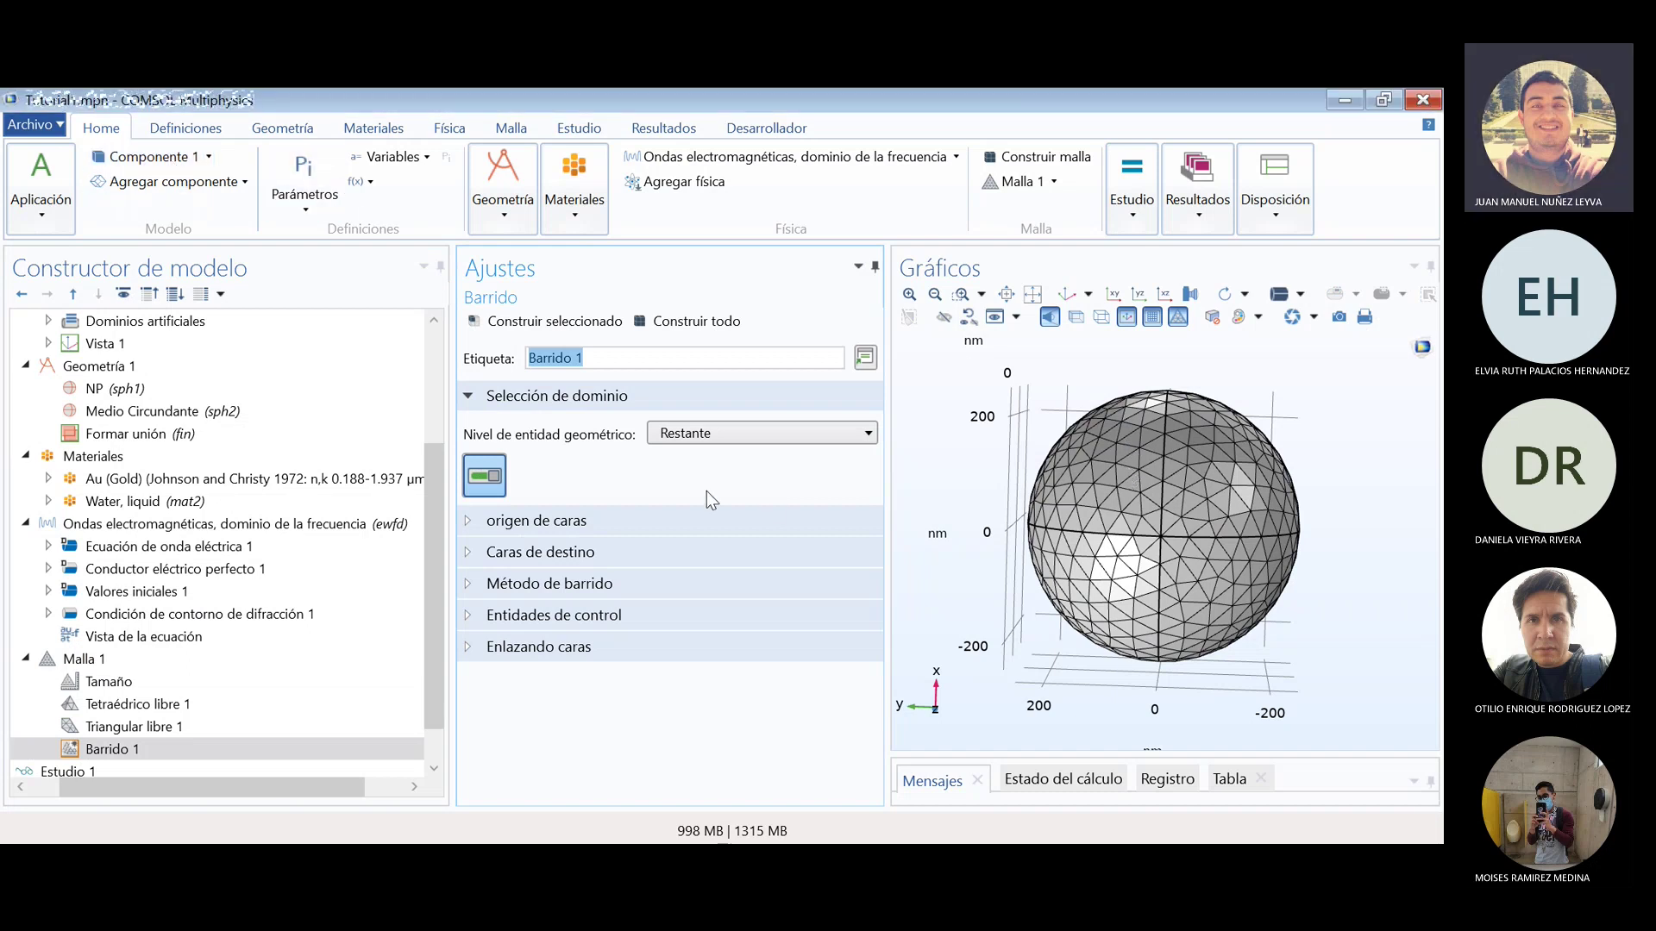
left_click(737, 438)
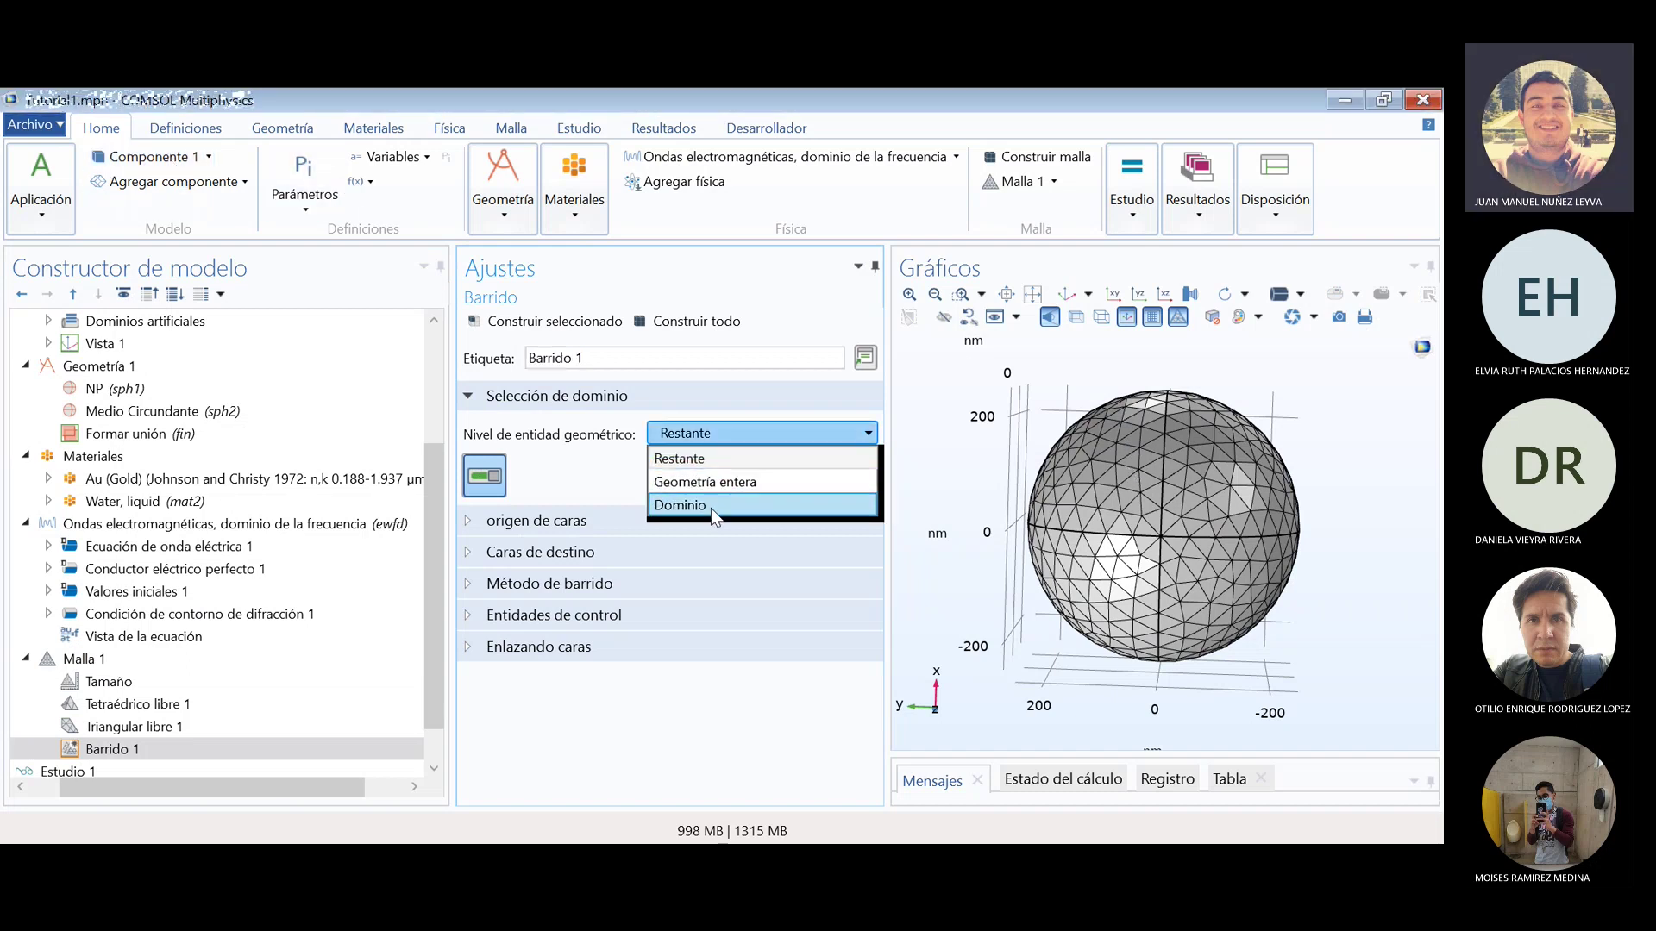
left_click(712, 509)
- Assign all eight outer shell domains of the sphere, including 1, 2, 3, 4, 7, 8 and 10, to Barrido 1 and build the swept mesh
left_click(1116, 504)
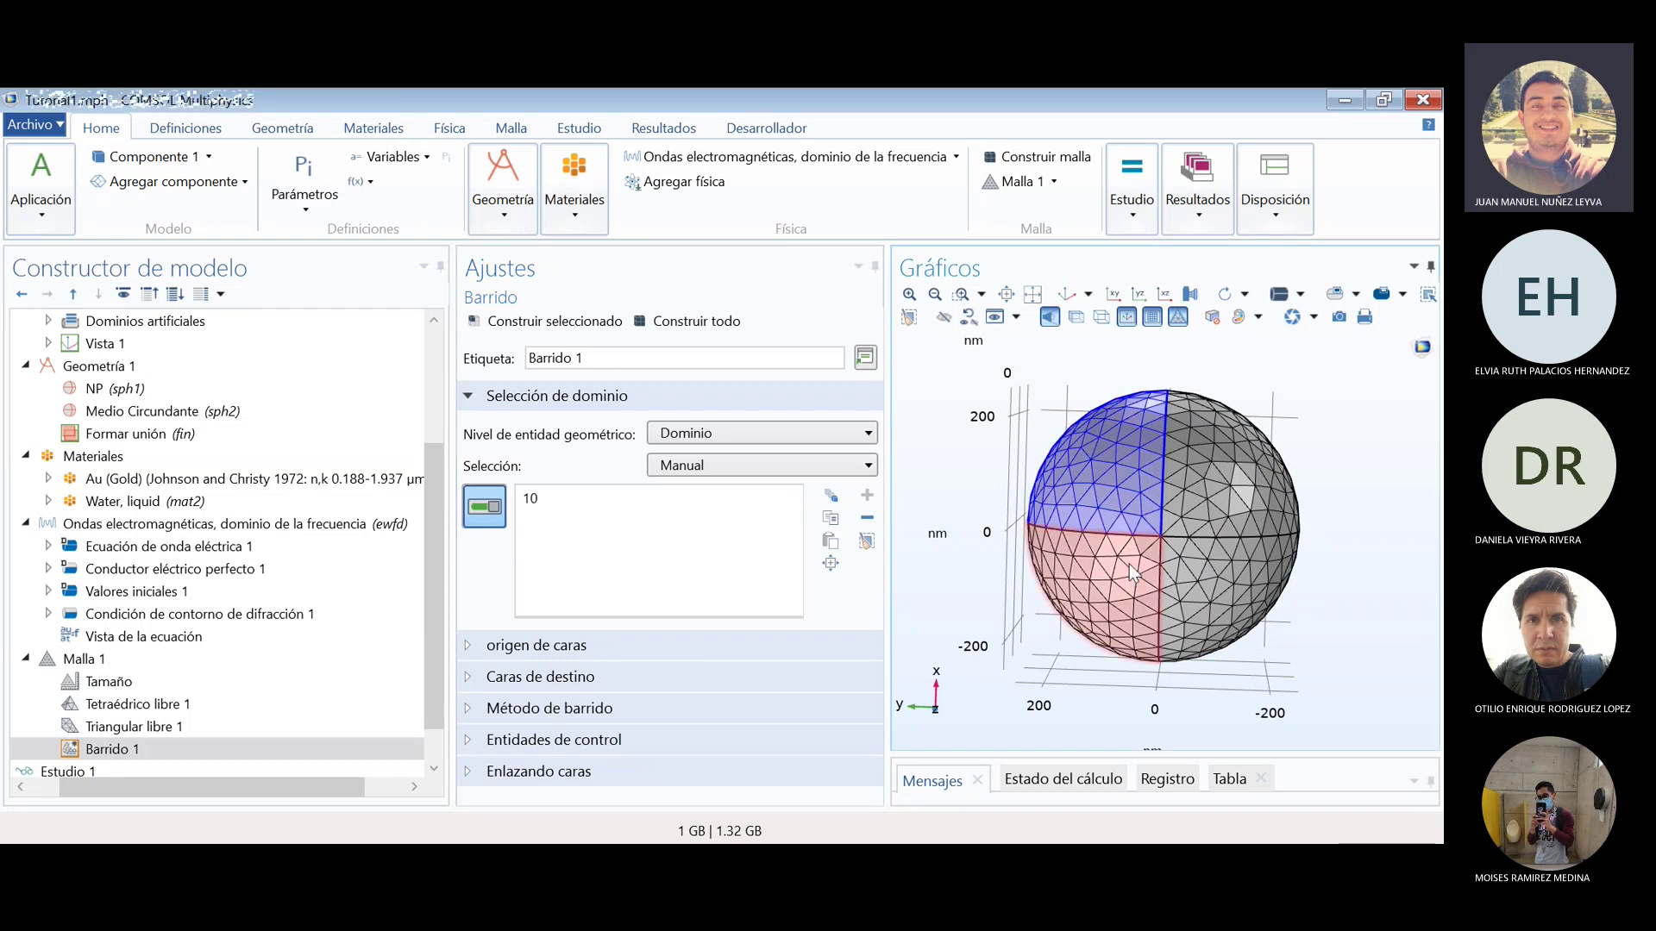
left_click(1130, 564)
left_click(1233, 466)
left_click(1216, 576)
left_click_drag(1404, 567, 1156, 446)
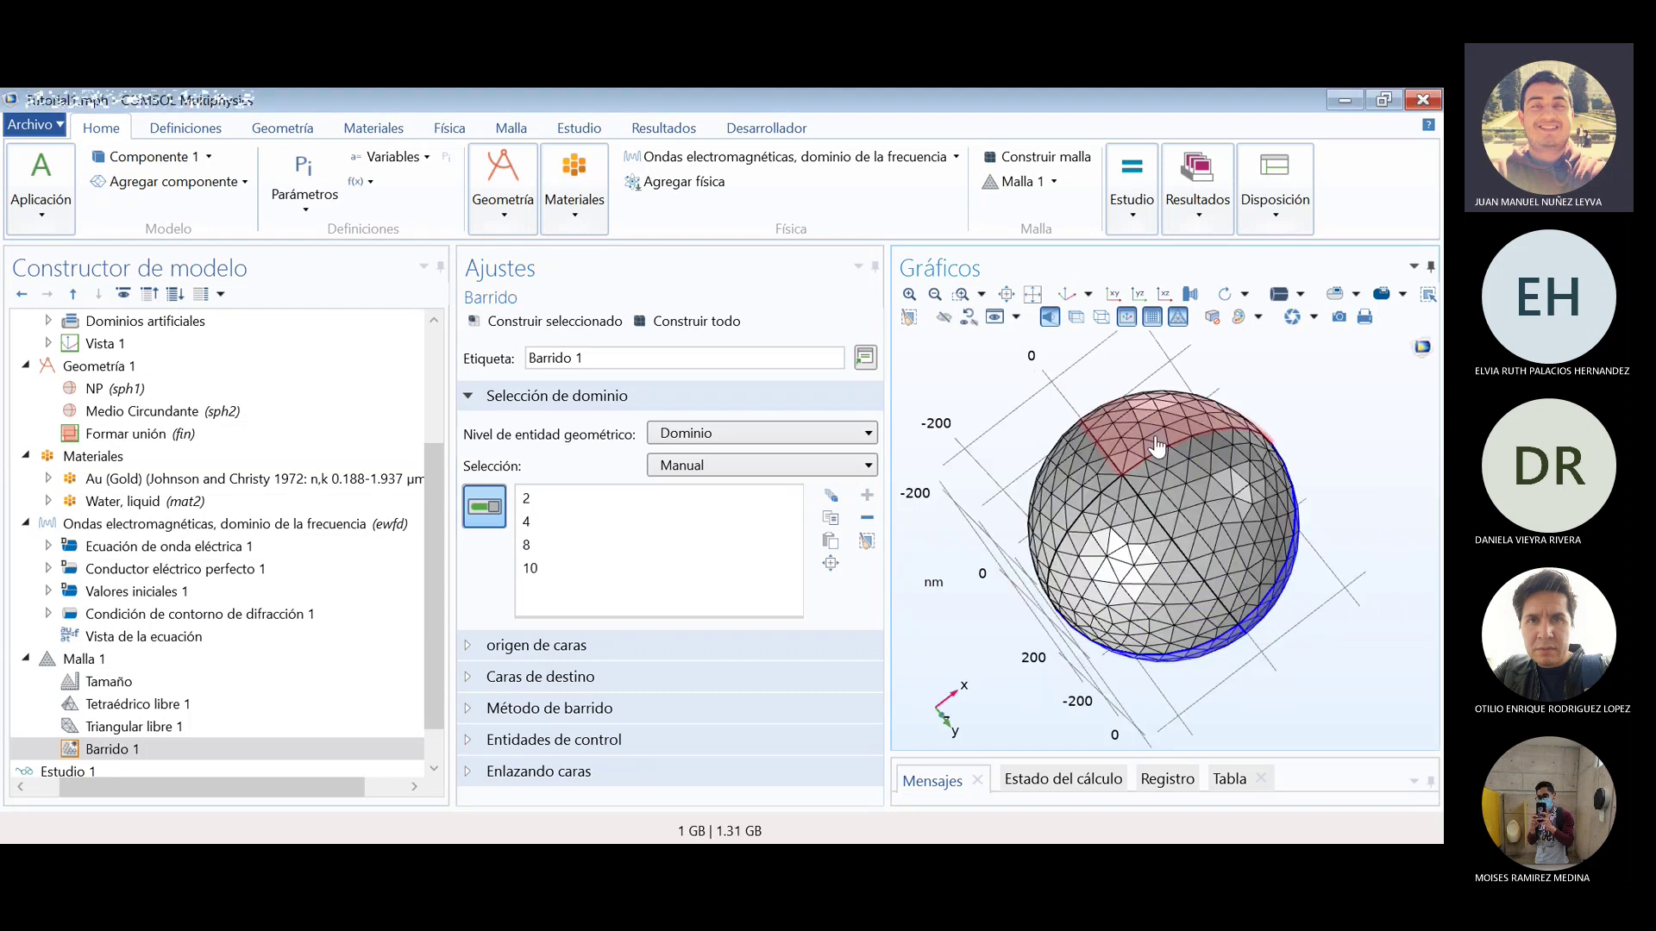
left_click(1157, 446)
left_click(1192, 491)
left_click(1124, 543)
left_click(1085, 497)
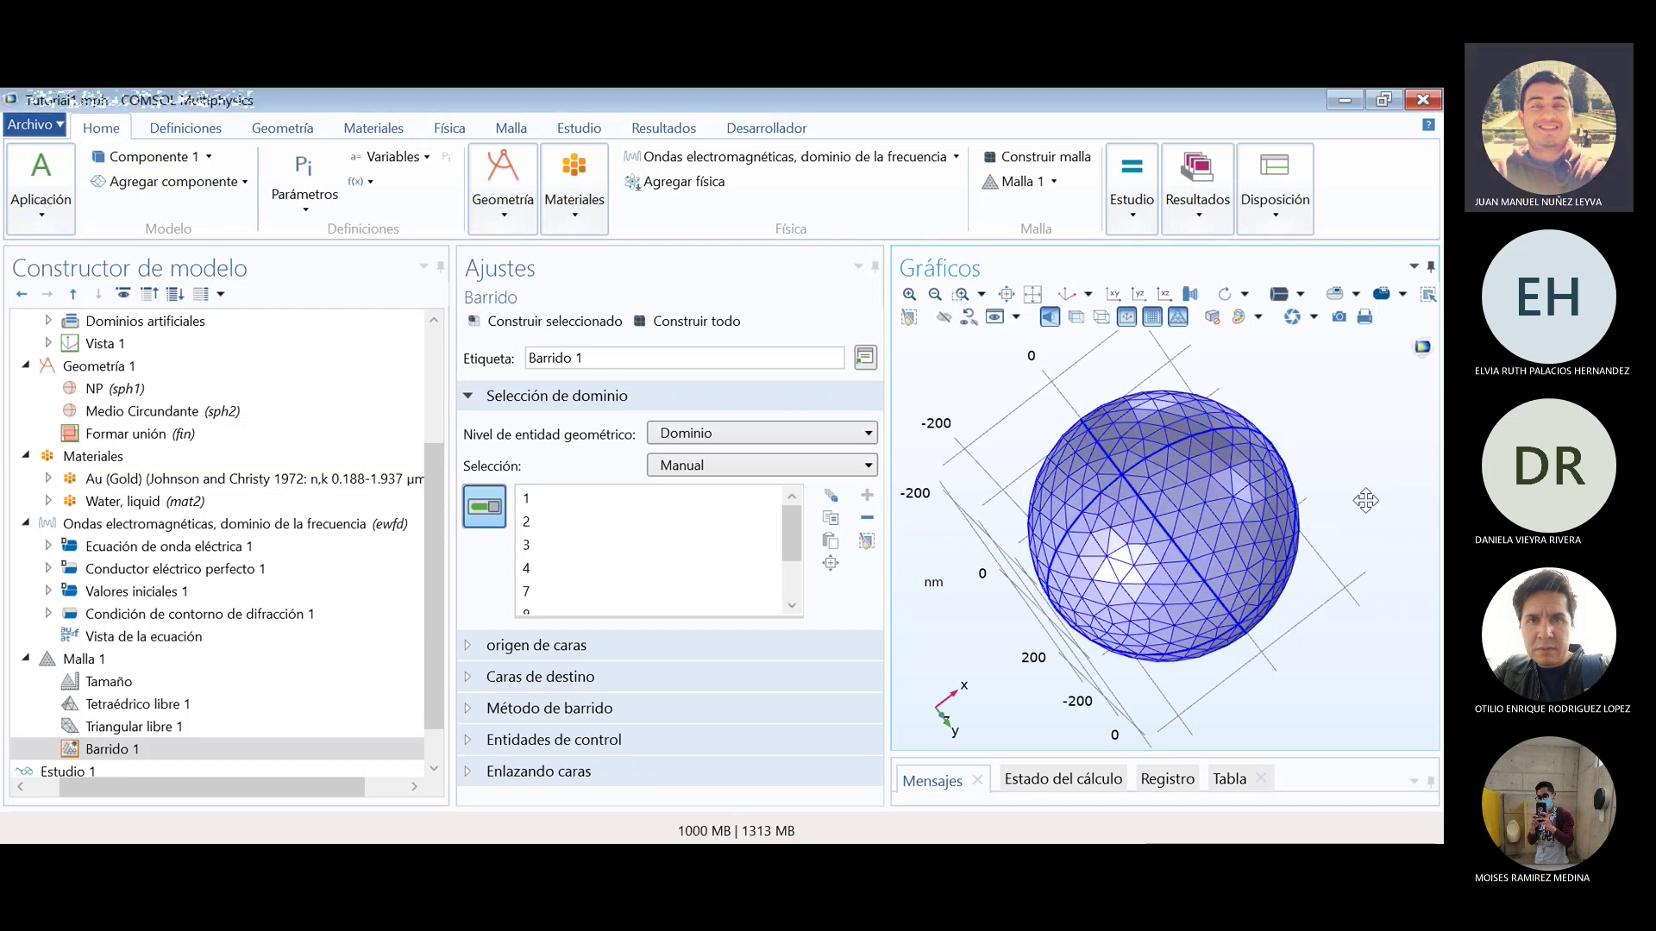
left_click_drag(1366, 500, 1328, 556)
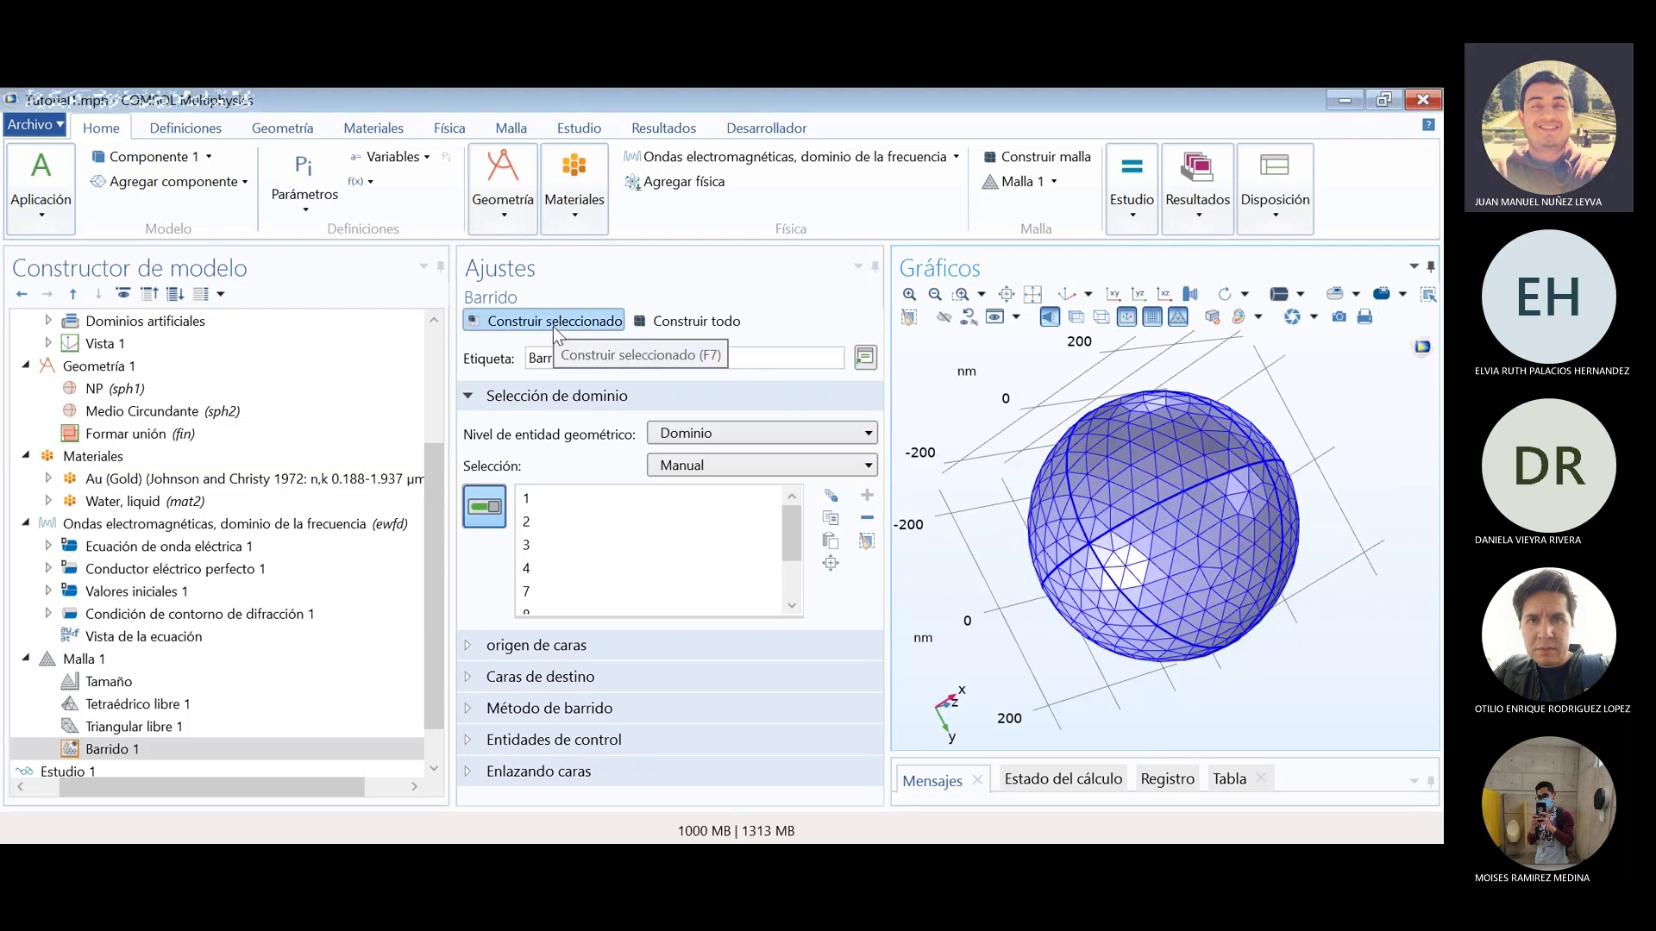
- Examine the boundaries of Triangular libre 1 and the layered shell mesh up close with transparency on
left_click(154, 733)
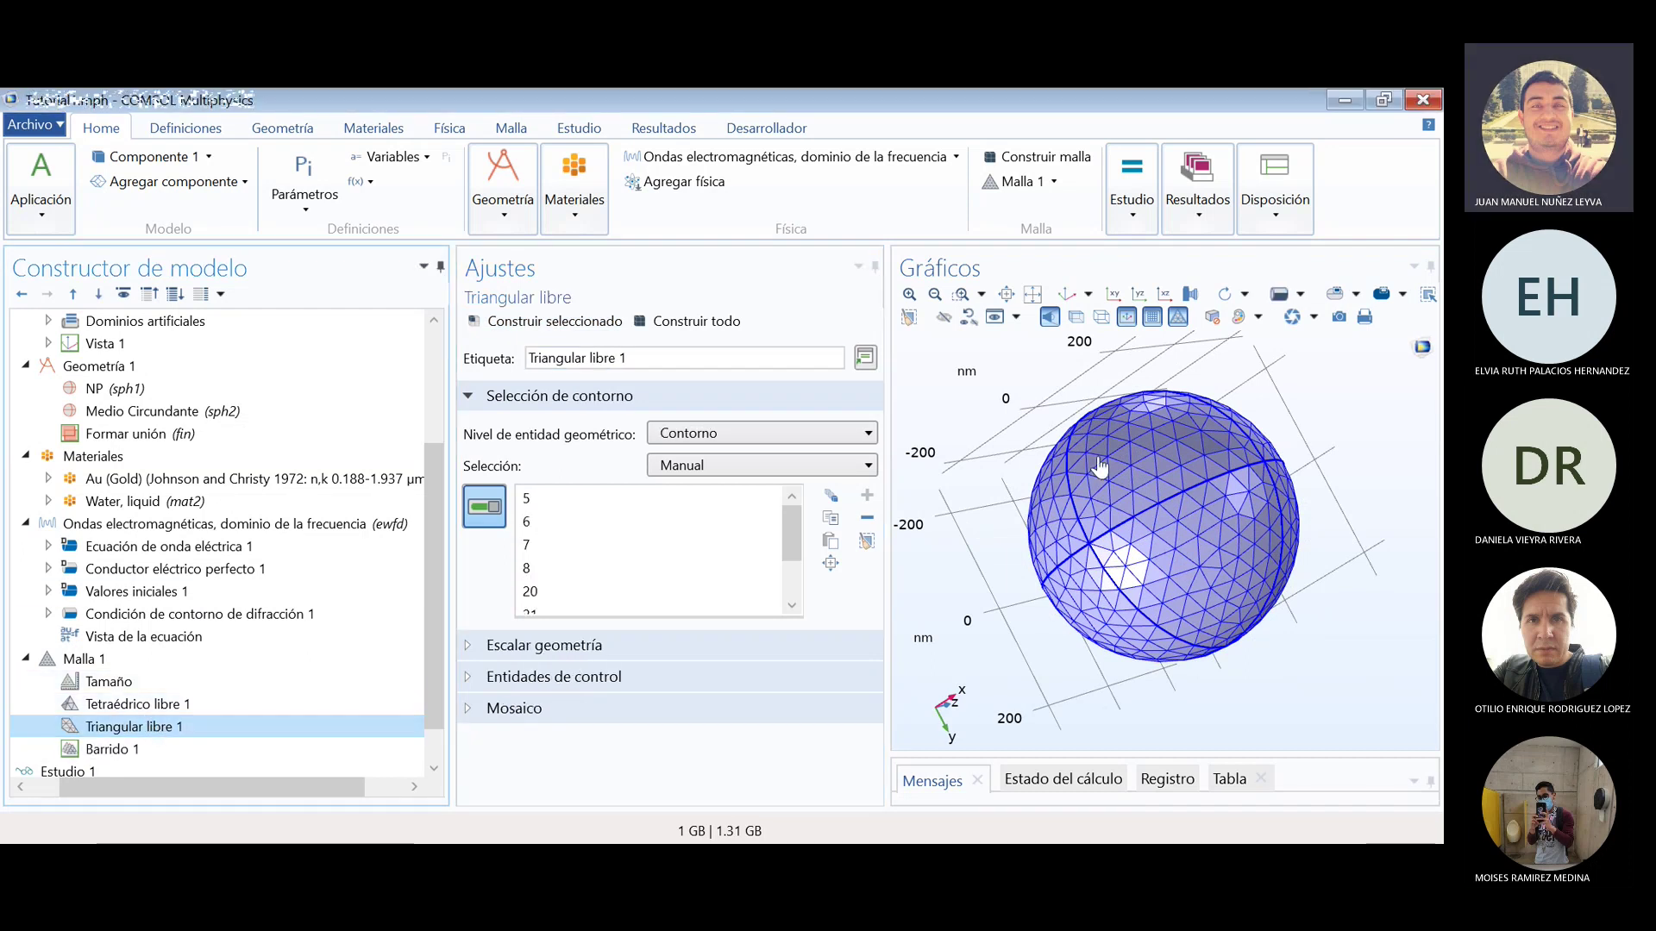
left_click_drag(1393, 528, 1345, 430)
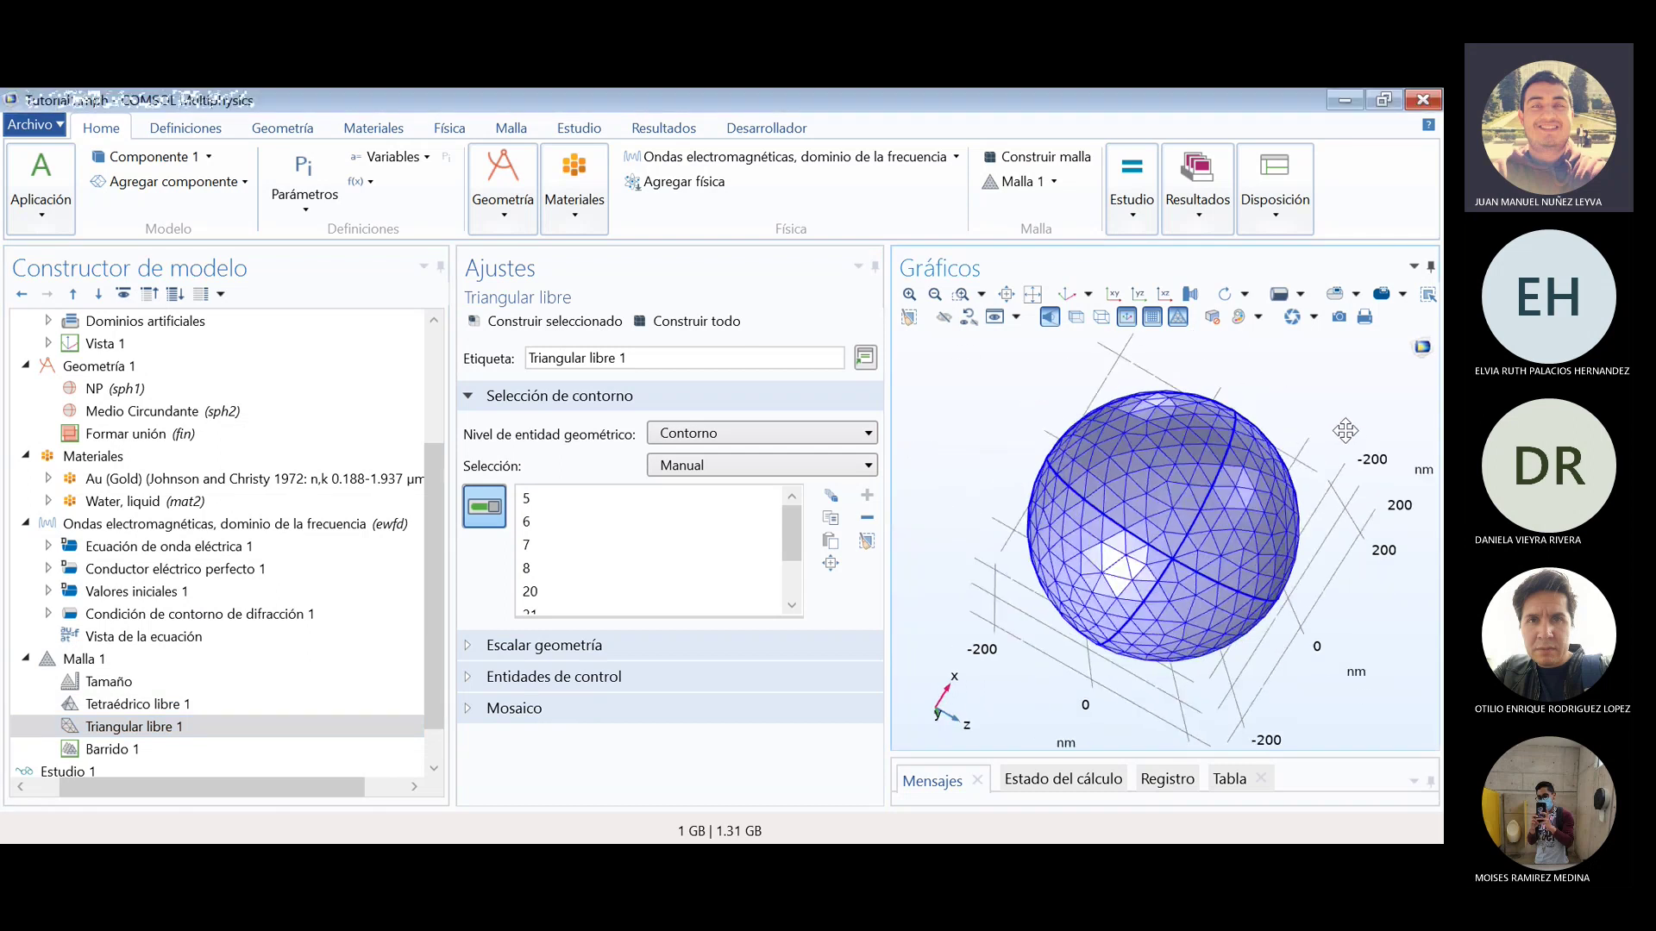
left_click(1078, 319)
left_click_drag(1337, 480, 1295, 400)
left_click_drag(1369, 566, 1332, 569)
left_click(129, 731)
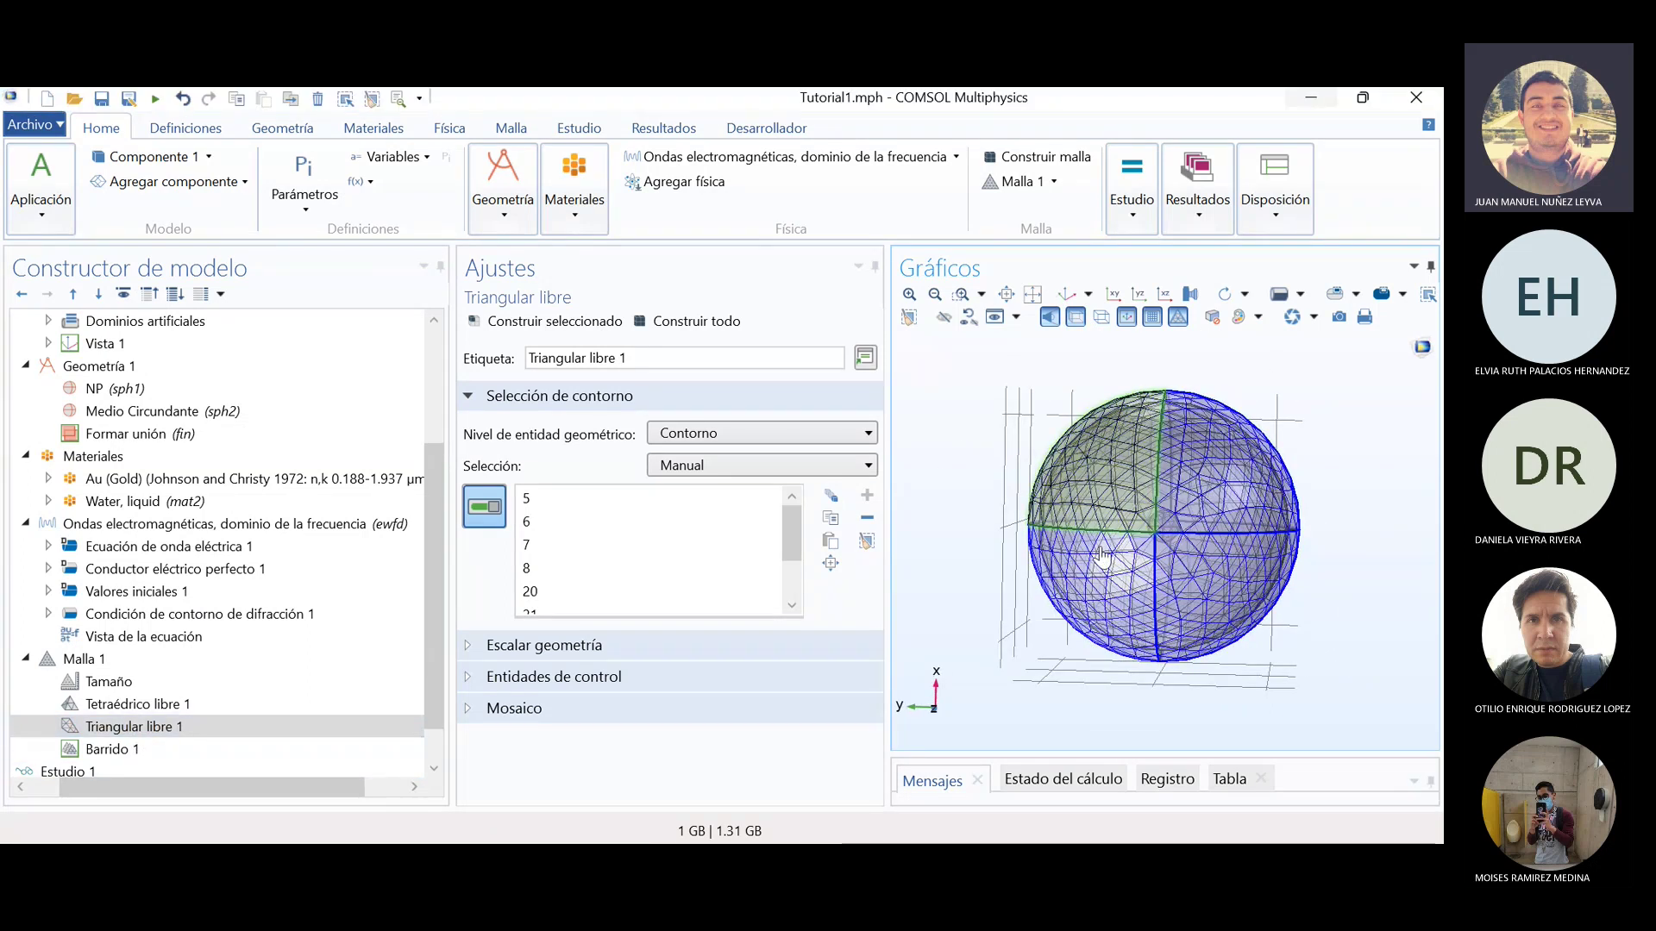
left_click_drag(1284, 483, 1074, 471)
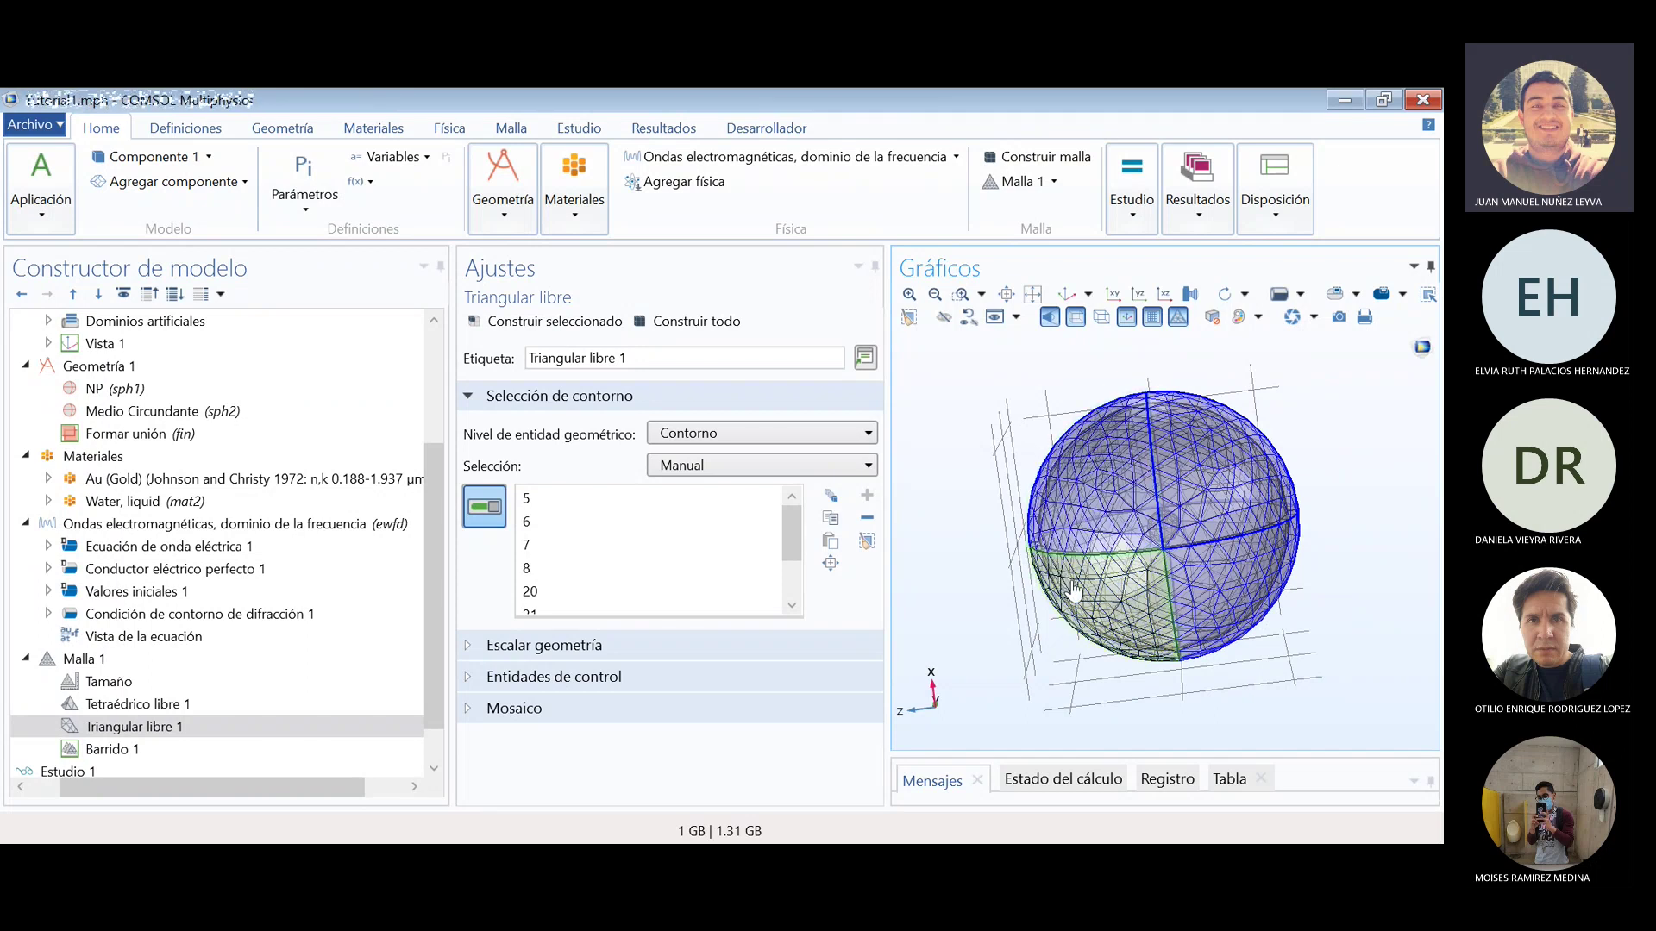
left_click_drag(1360, 550, 1332, 580)
left_click_drag(1359, 495, 1164, 395)
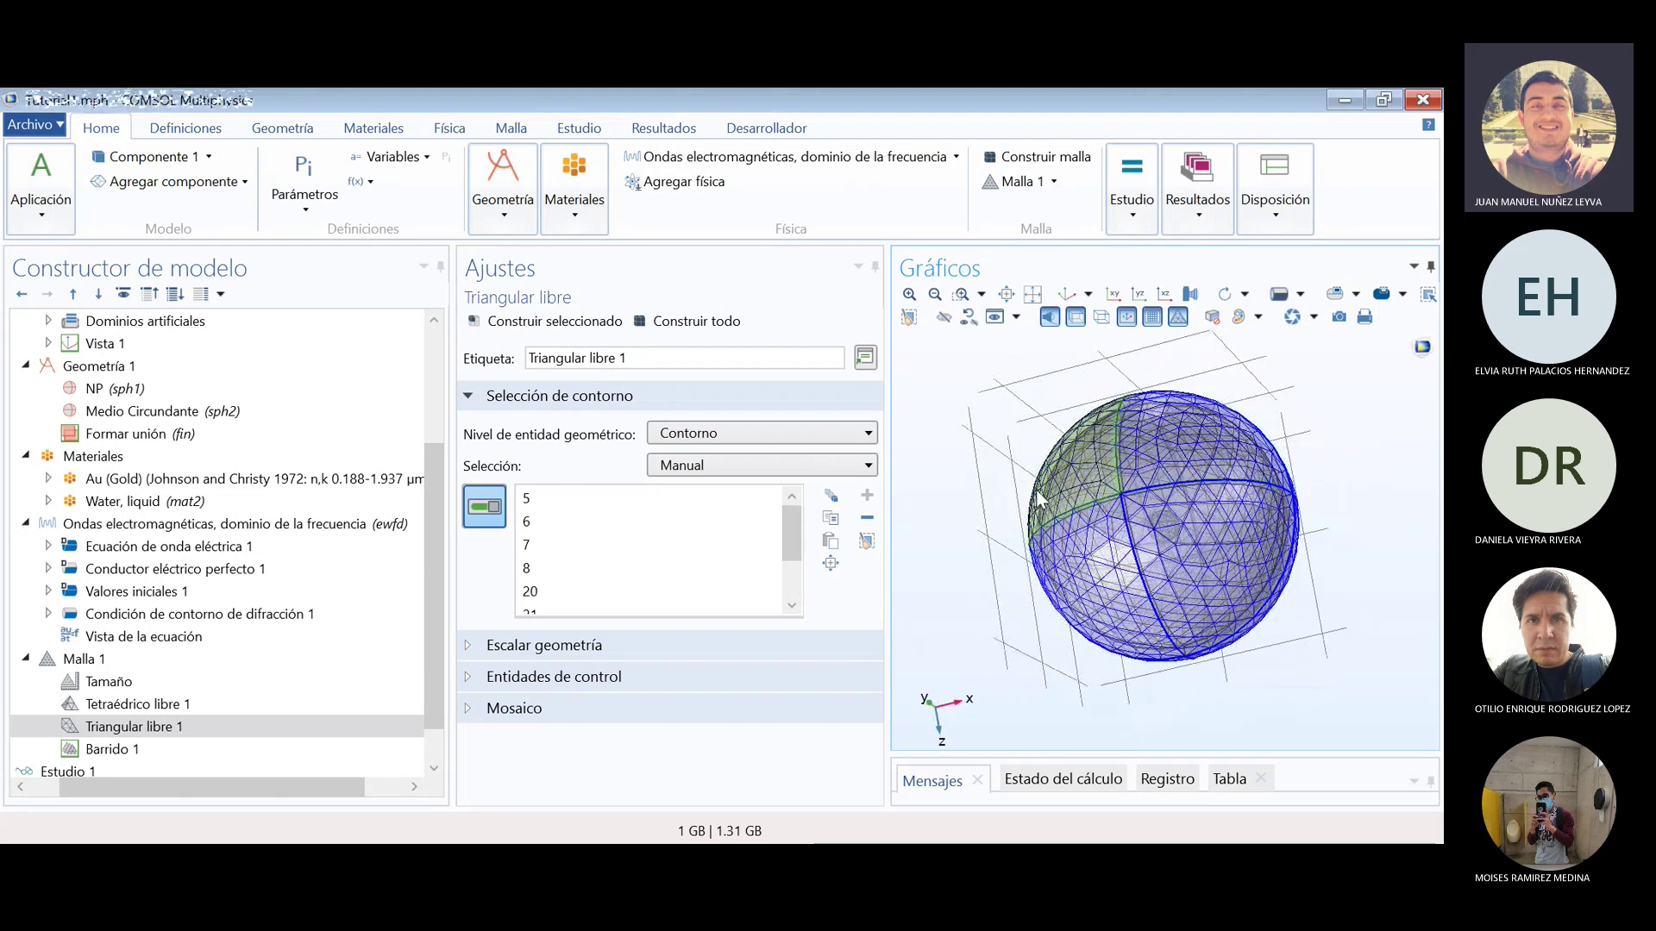
left_click_drag(1024, 419, 1104, 549)
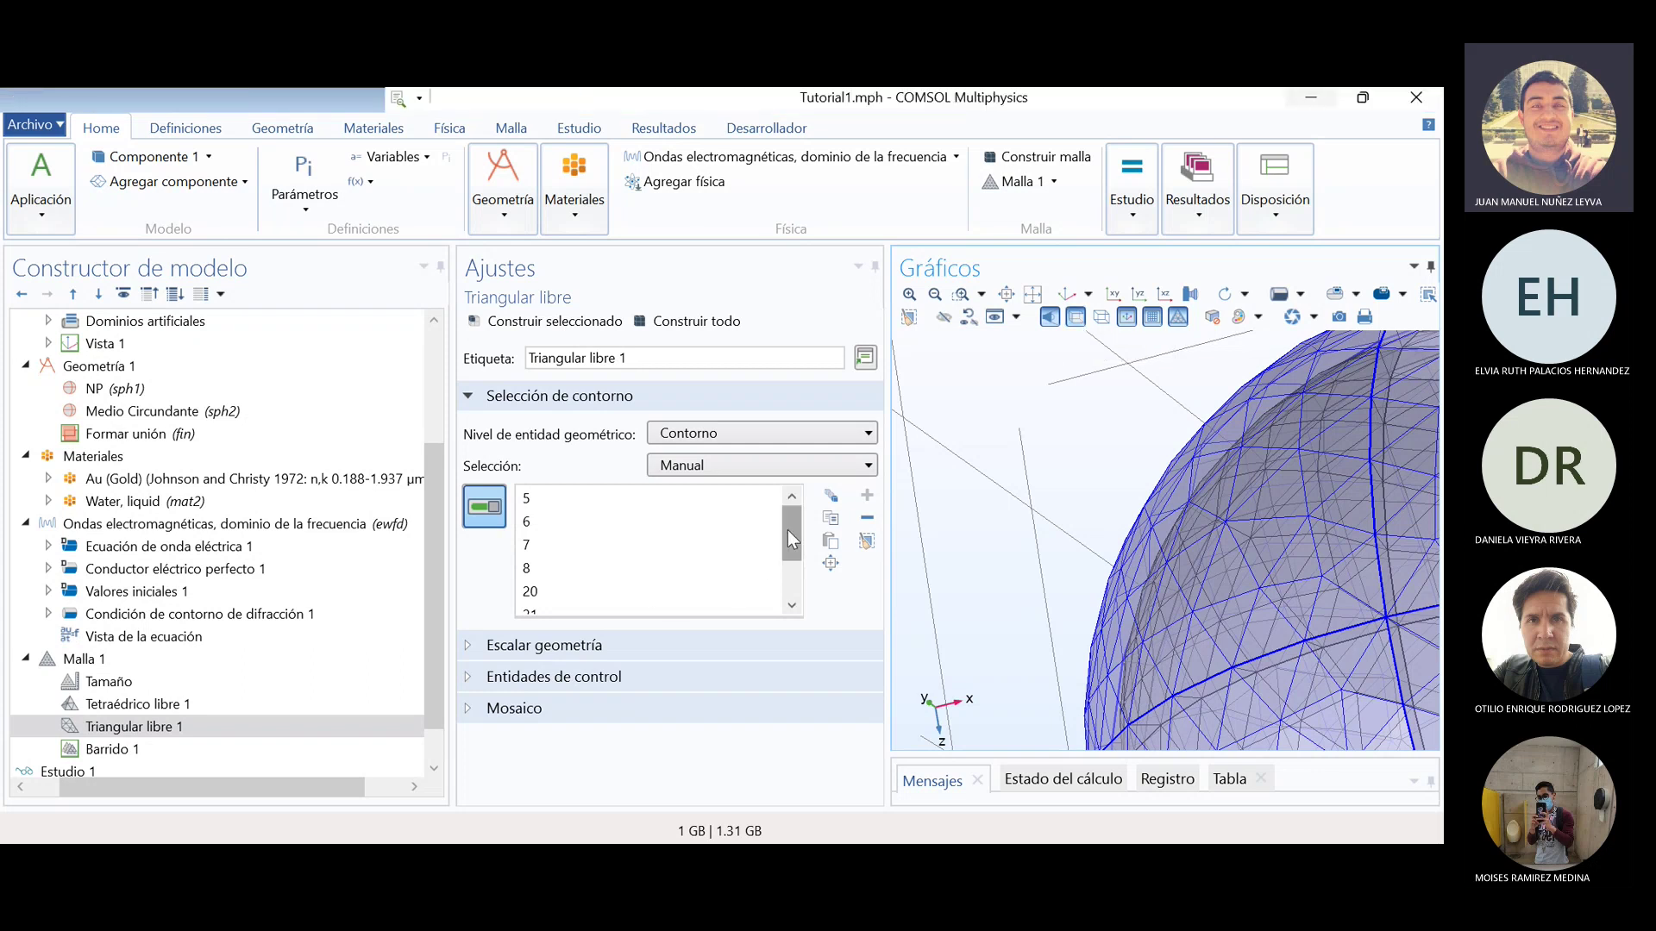
scroll(789, 556, "up", 1)
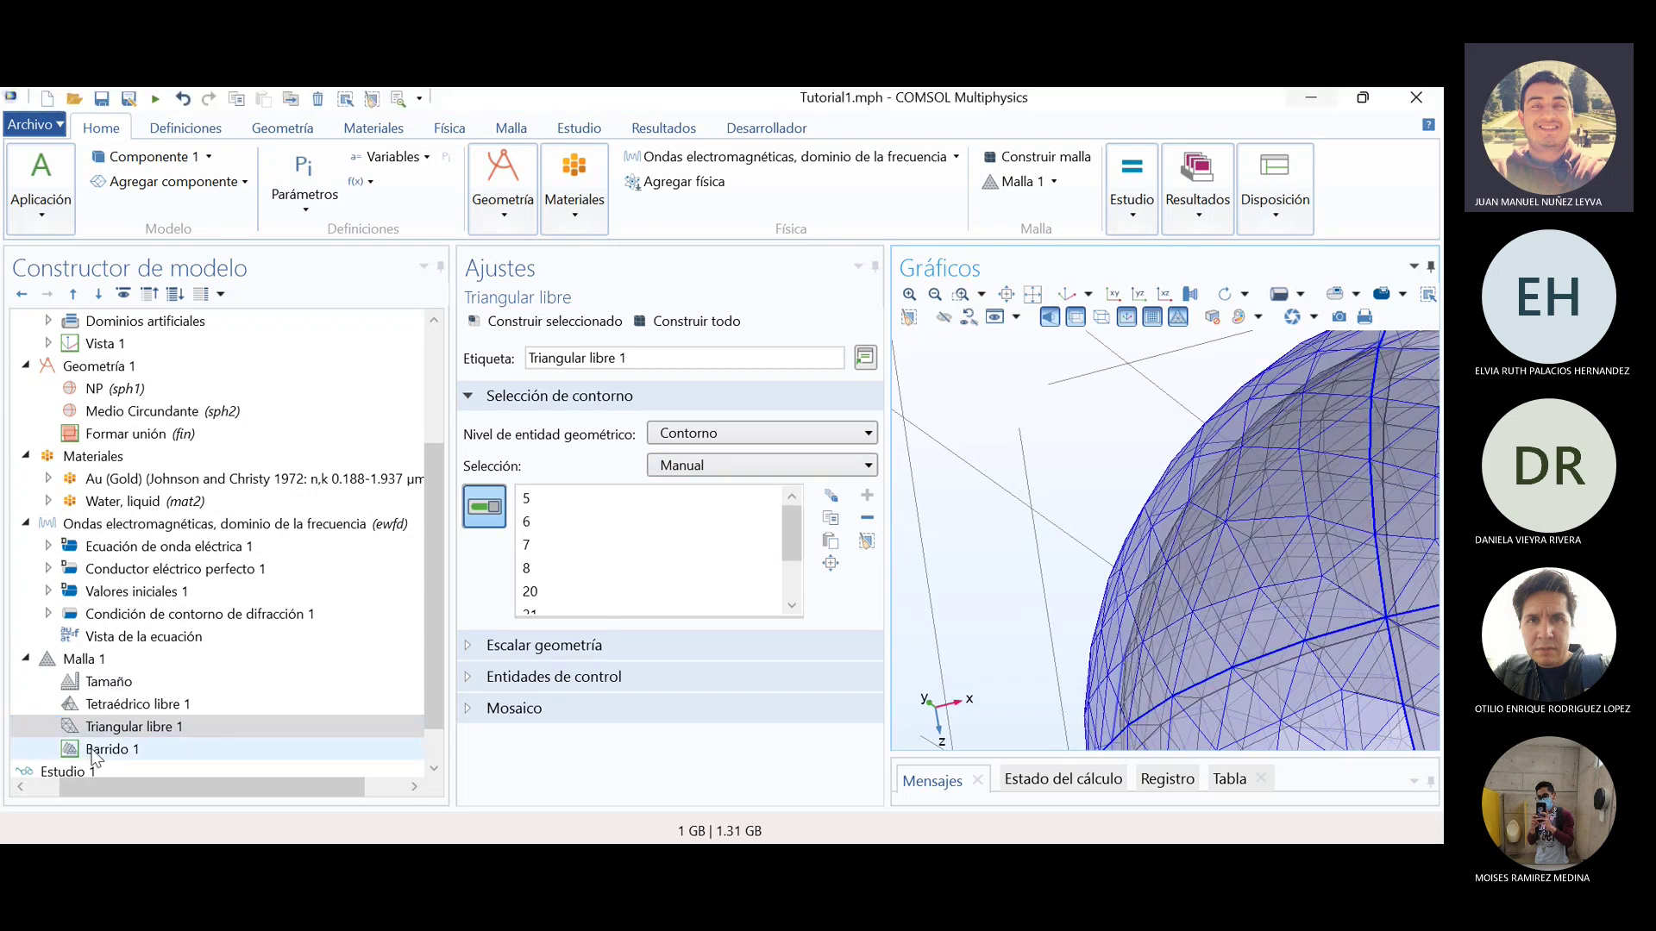
- Check the selections of Barrido 1 and Triangular libre 1, then clear all boundaries from Triangular libre 1
left_click(380, 748)
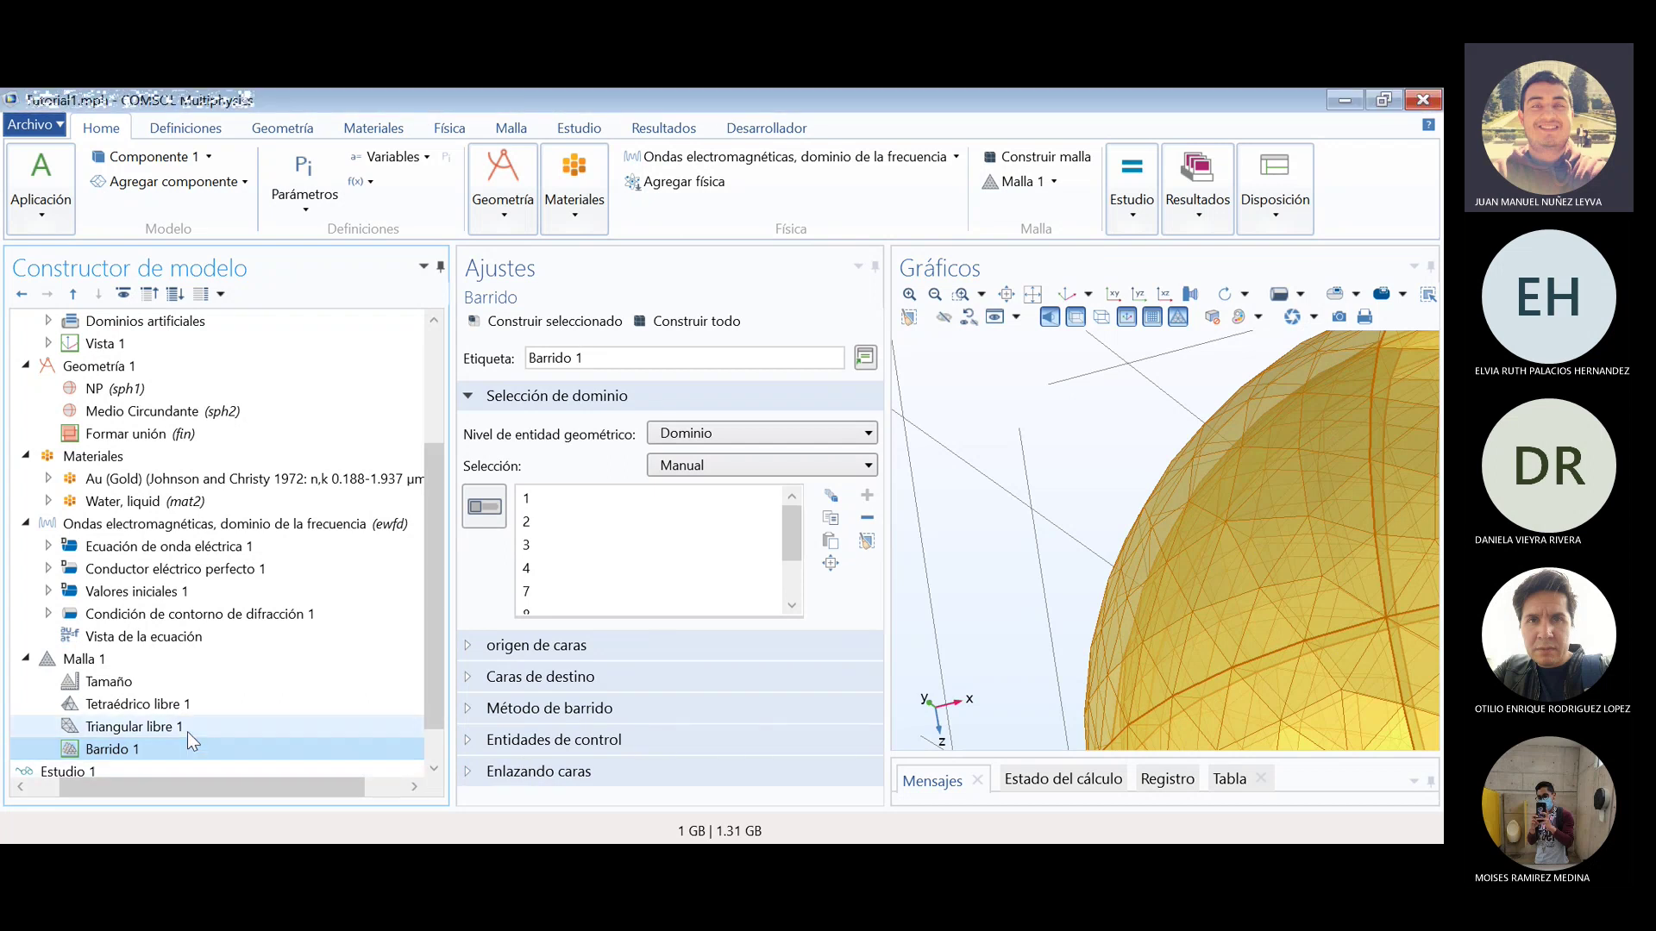
left_click(188, 729)
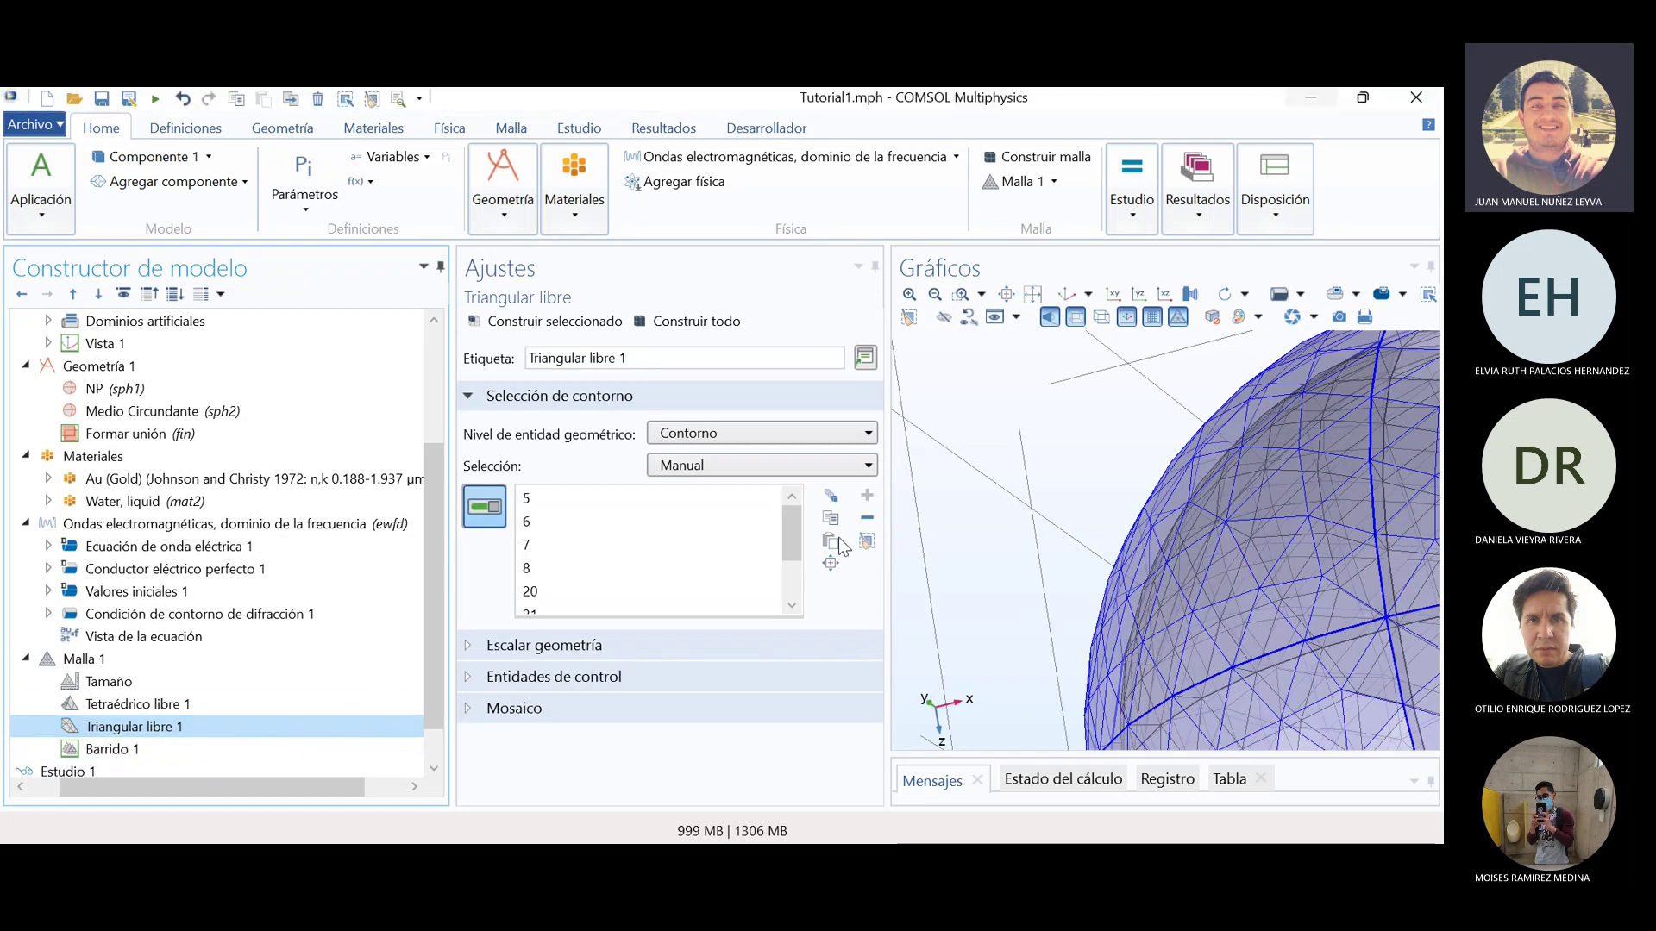
scroll(733, 561, "down", 1)
scroll(785, 584, "up", 1)
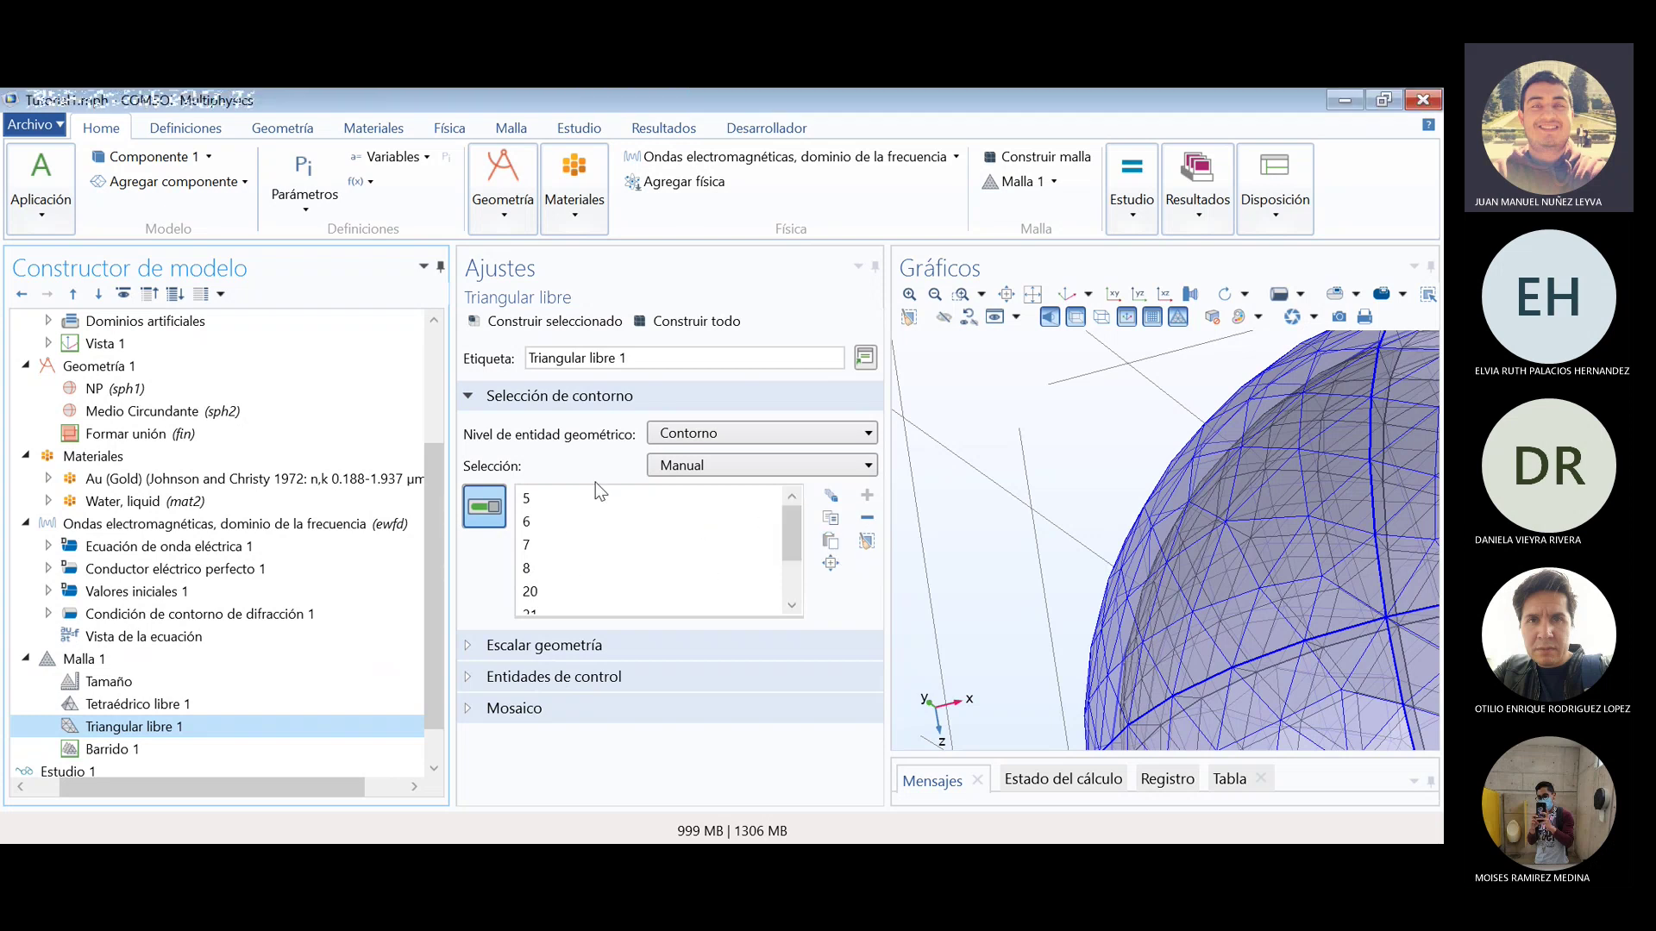
left_click(866, 541)
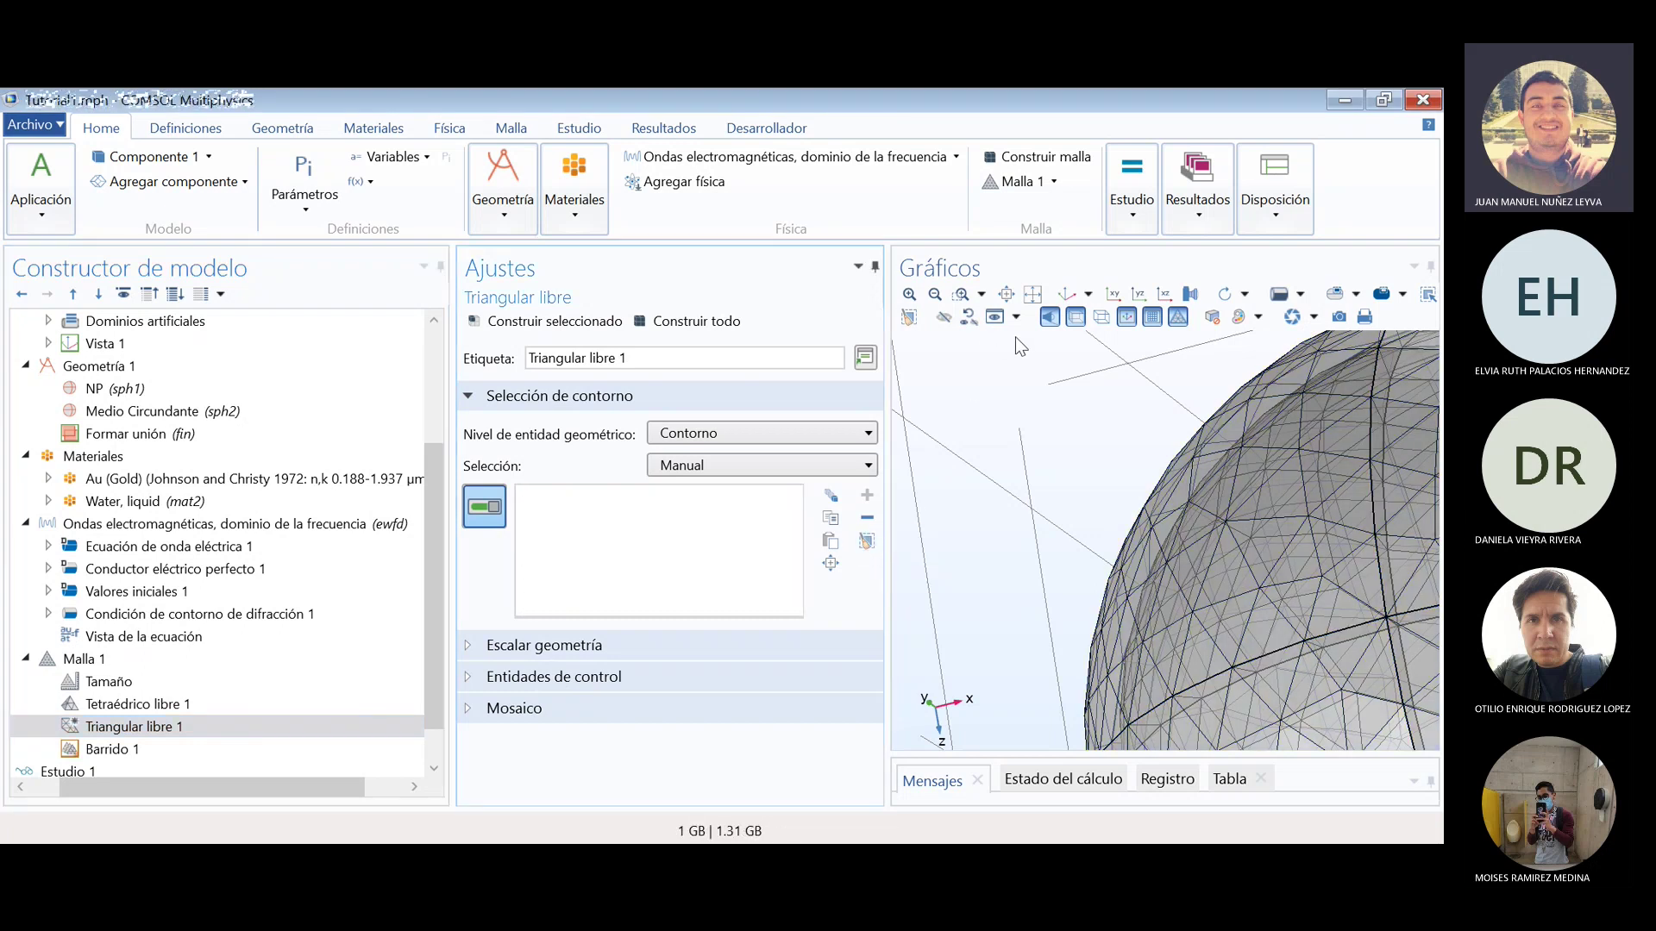
- Turn off transparency, fit the whole sphere in view, and hide the outer shell boundaries to expose the inner surface
left_click(1075, 319)
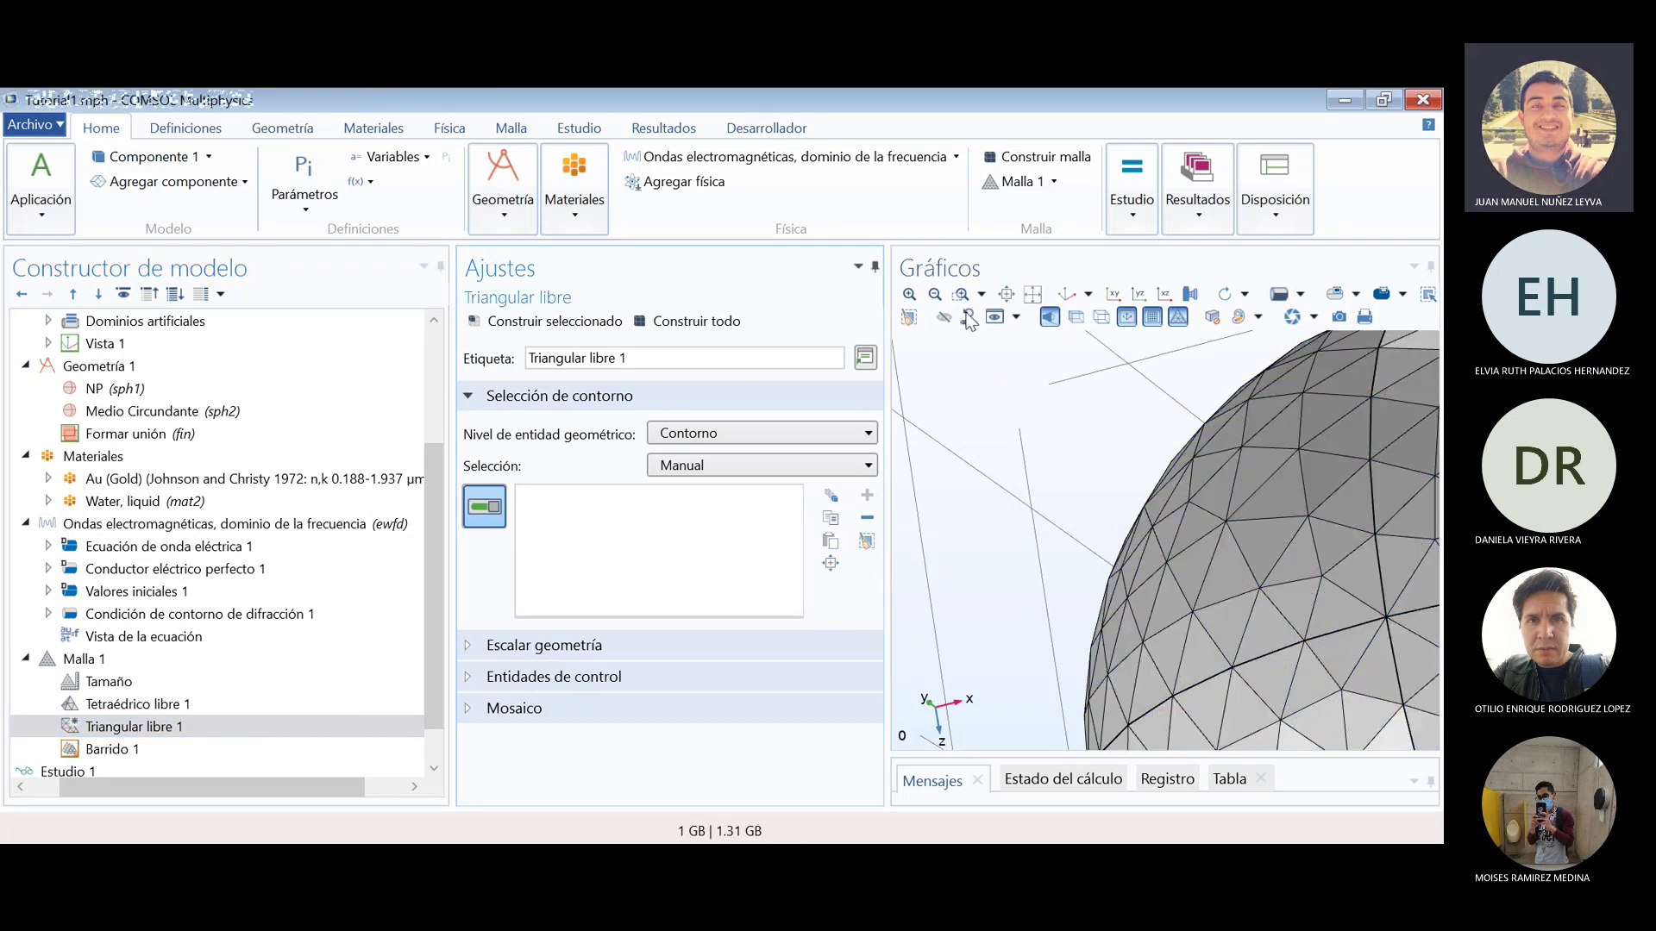
left_click(1032, 294)
left_click_drag(1247, 529, 1400, 555)
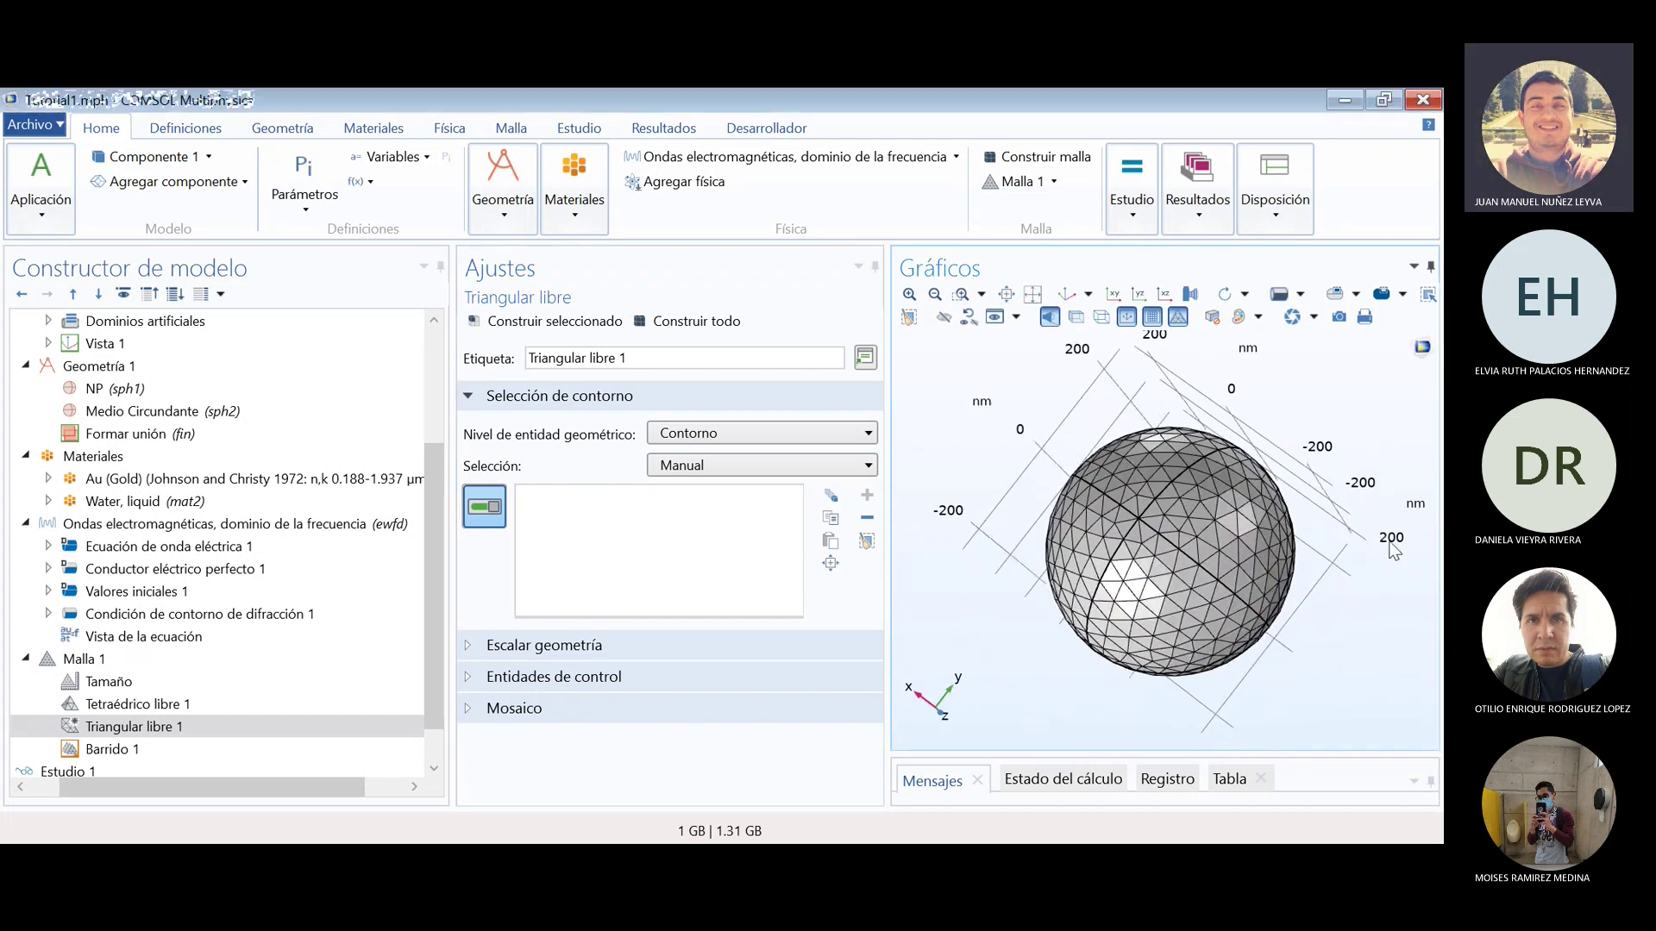
left_click(943, 315)
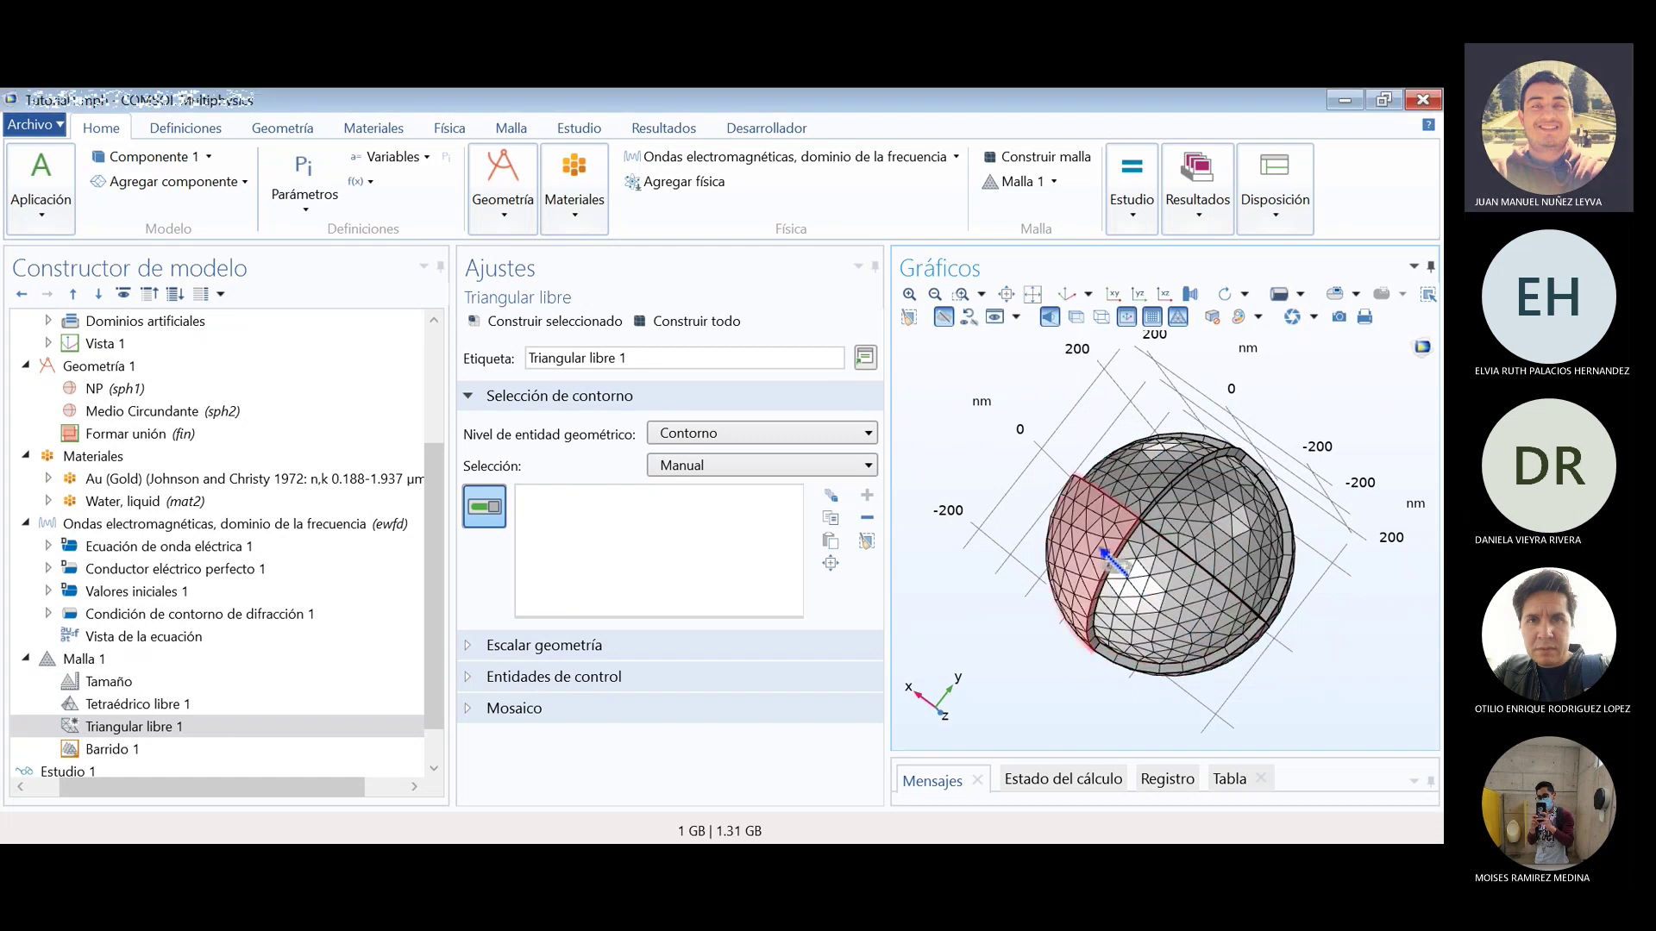
left_click_drag(1397, 598, 1351, 569)
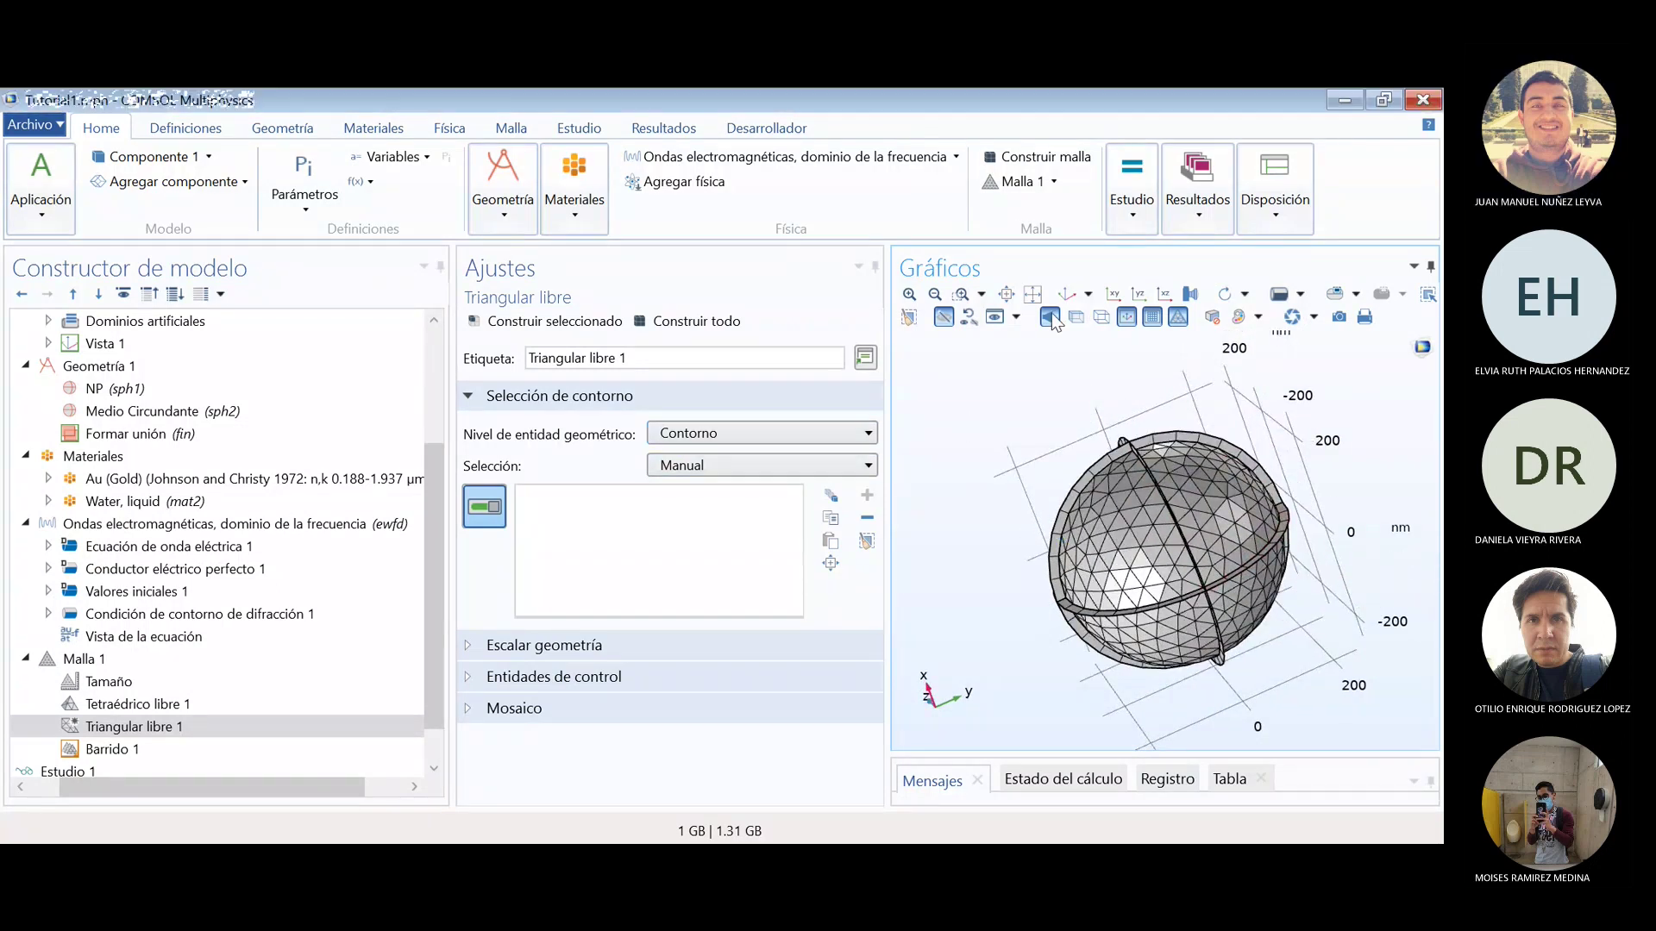
left_click(940, 320)
- Assign the eight inner sphere boundaries, including 9, 10, 11, 12, 22 and 29, to Triangular libre 1 and build the triangular mesh
left_click(1121, 537)
left_click(1201, 517)
left_click_drag(1240, 688, 1112, 552)
left_click(1102, 545)
left_click(1209, 521)
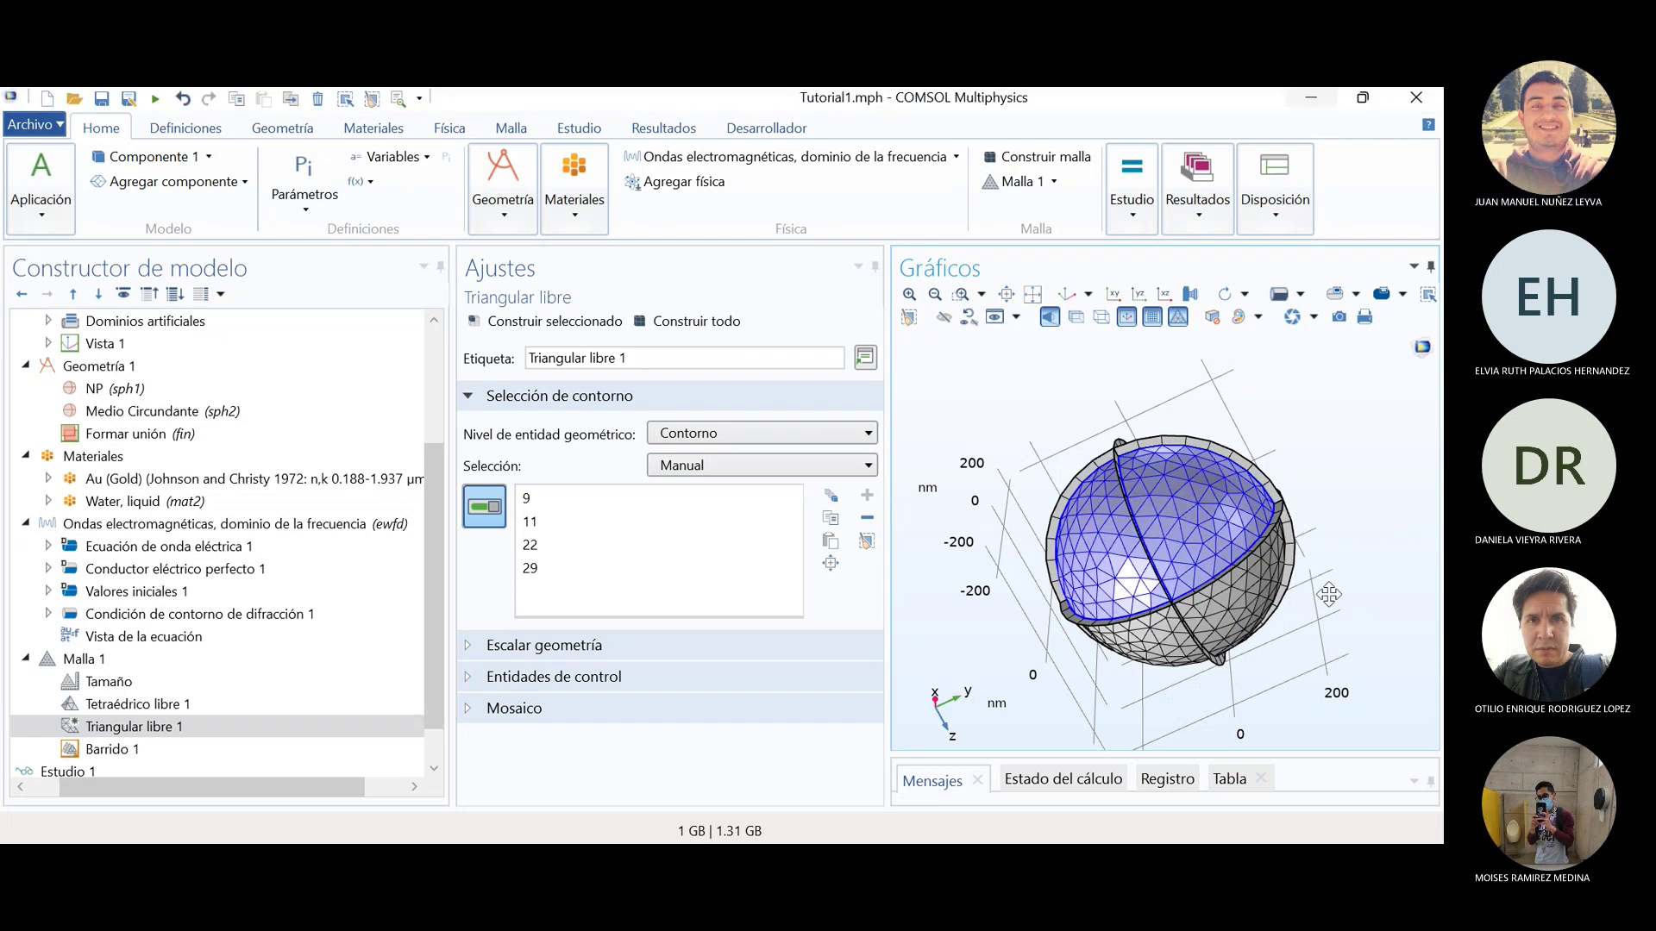
left_click_drag(1328, 595, 1281, 500)
left_click(1211, 547)
left_click(1142, 569)
left_click_drag(1328, 586, 1293, 431)
left_click(1241, 525)
left_click(1151, 535)
left_click_drag(1326, 579, 1290, 530)
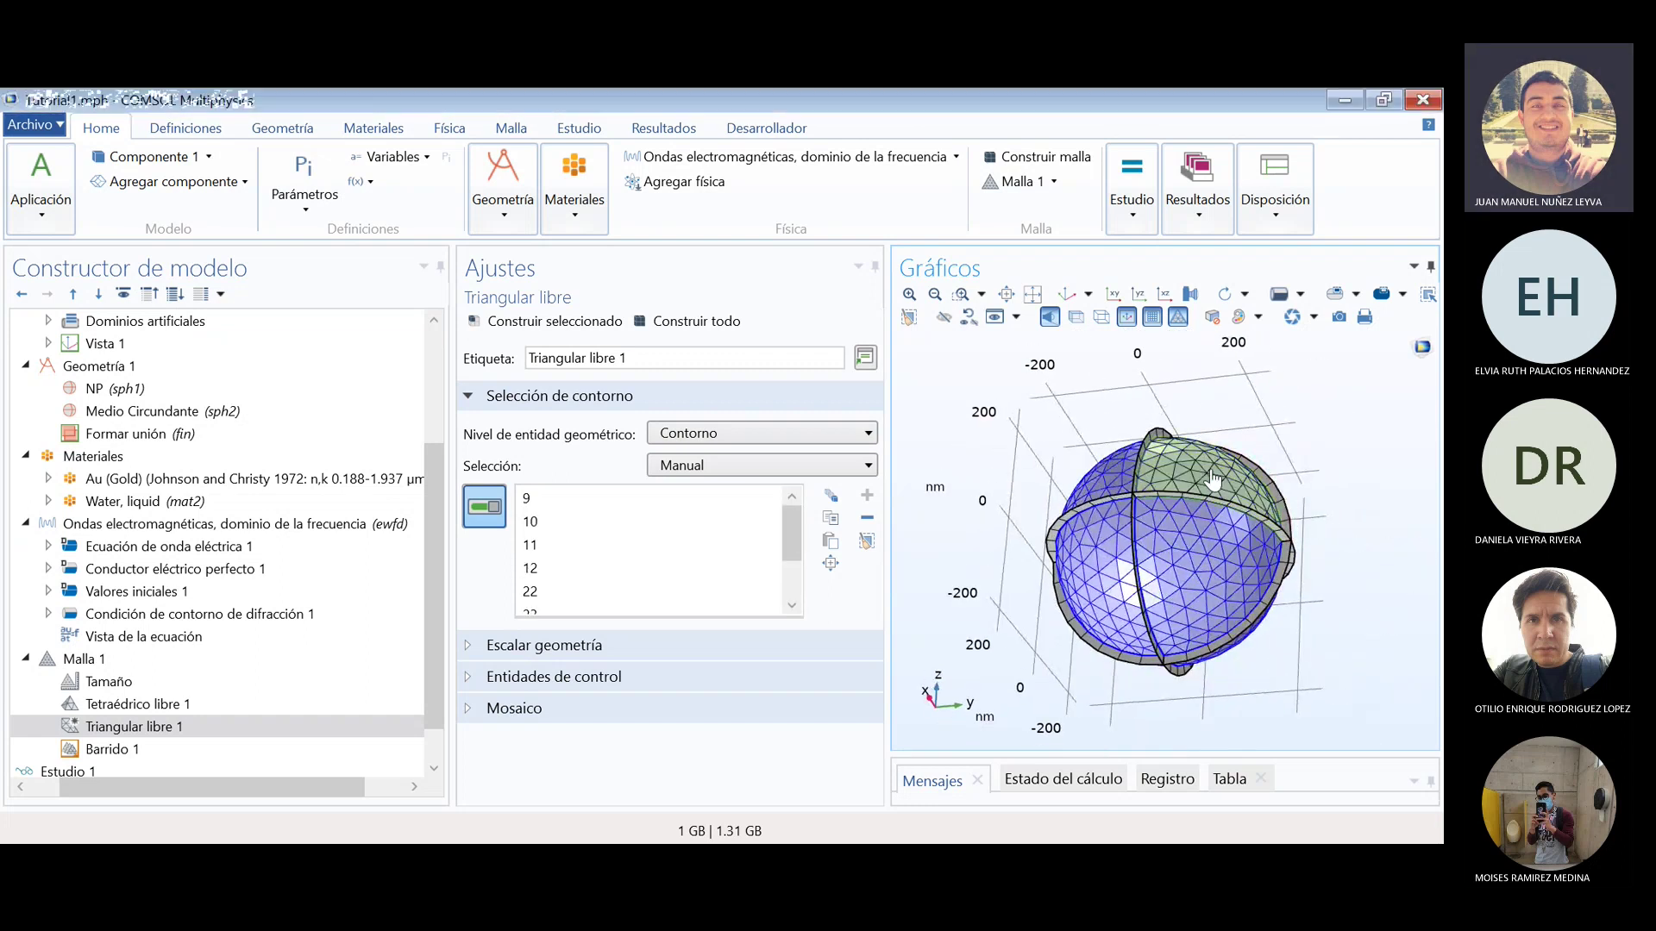
left_click(535, 324)
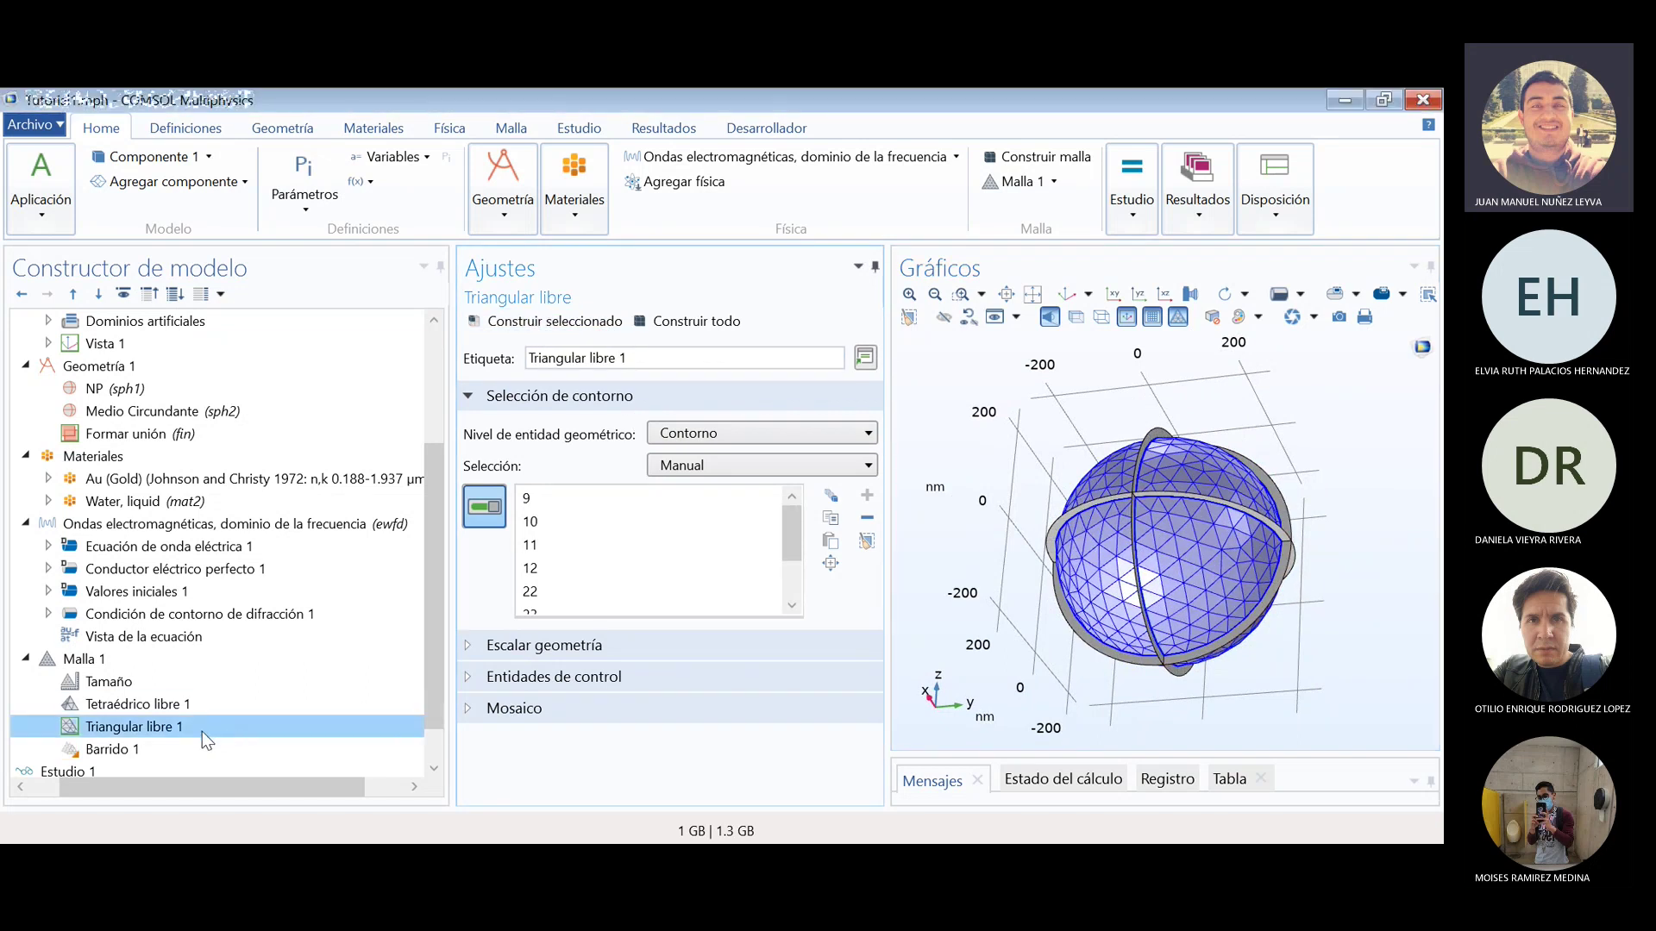
- Build the swept mesh of Barrido 1 over the outer shell domains
left_click(140, 747)
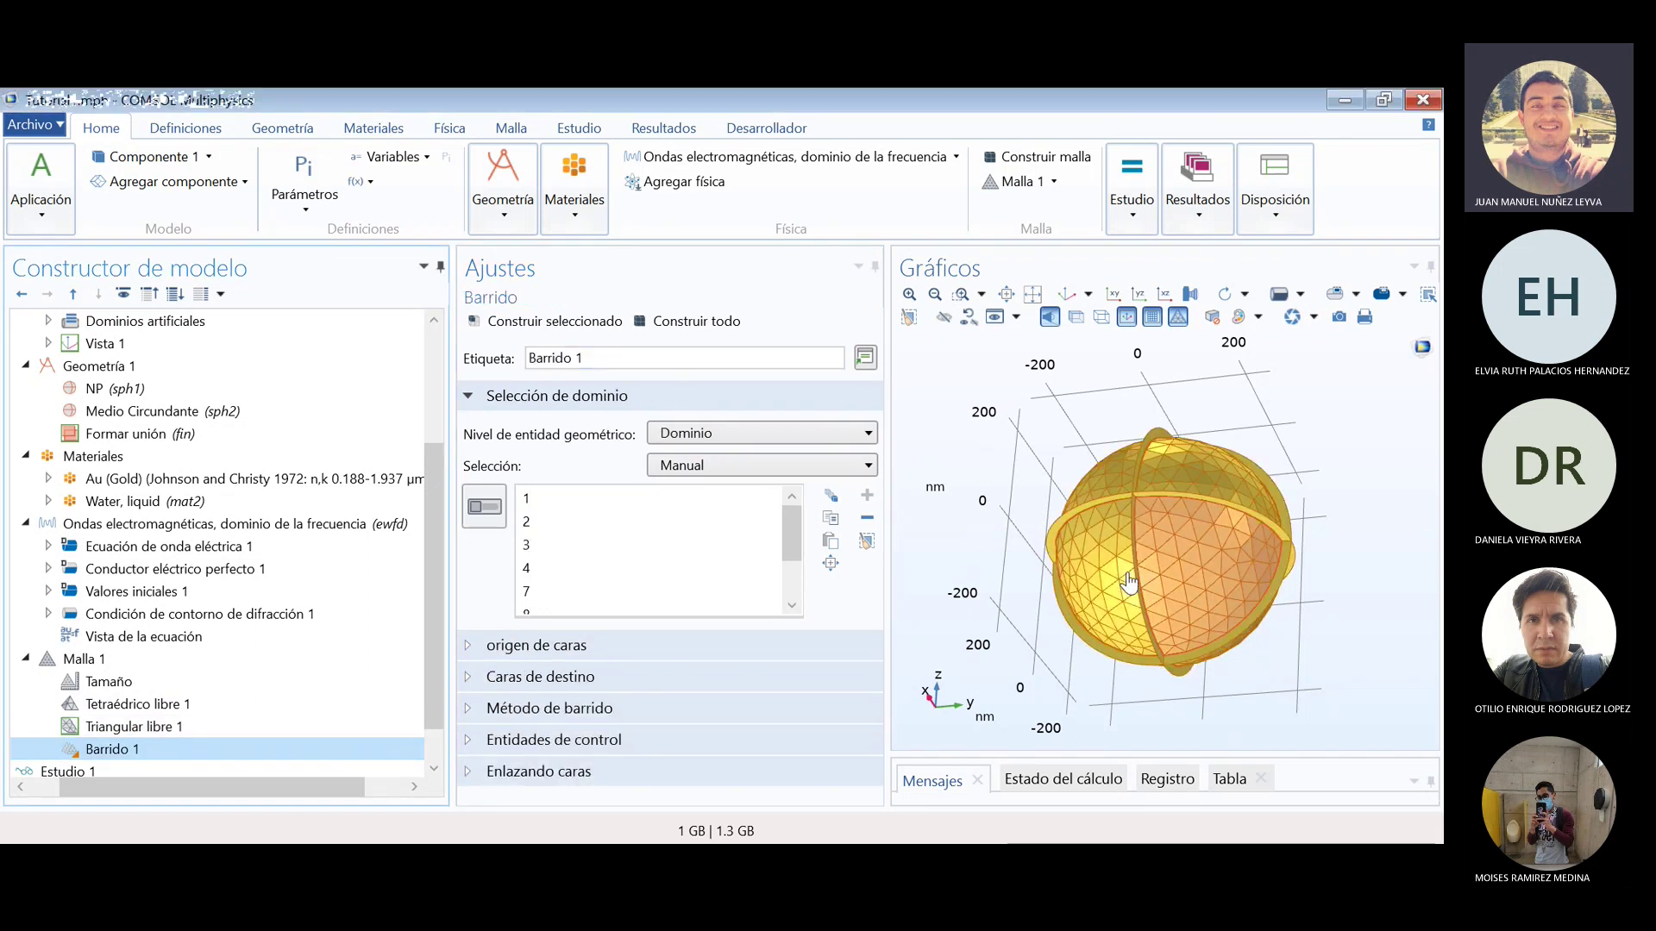
left_click(534, 328)
left_click(220, 750)
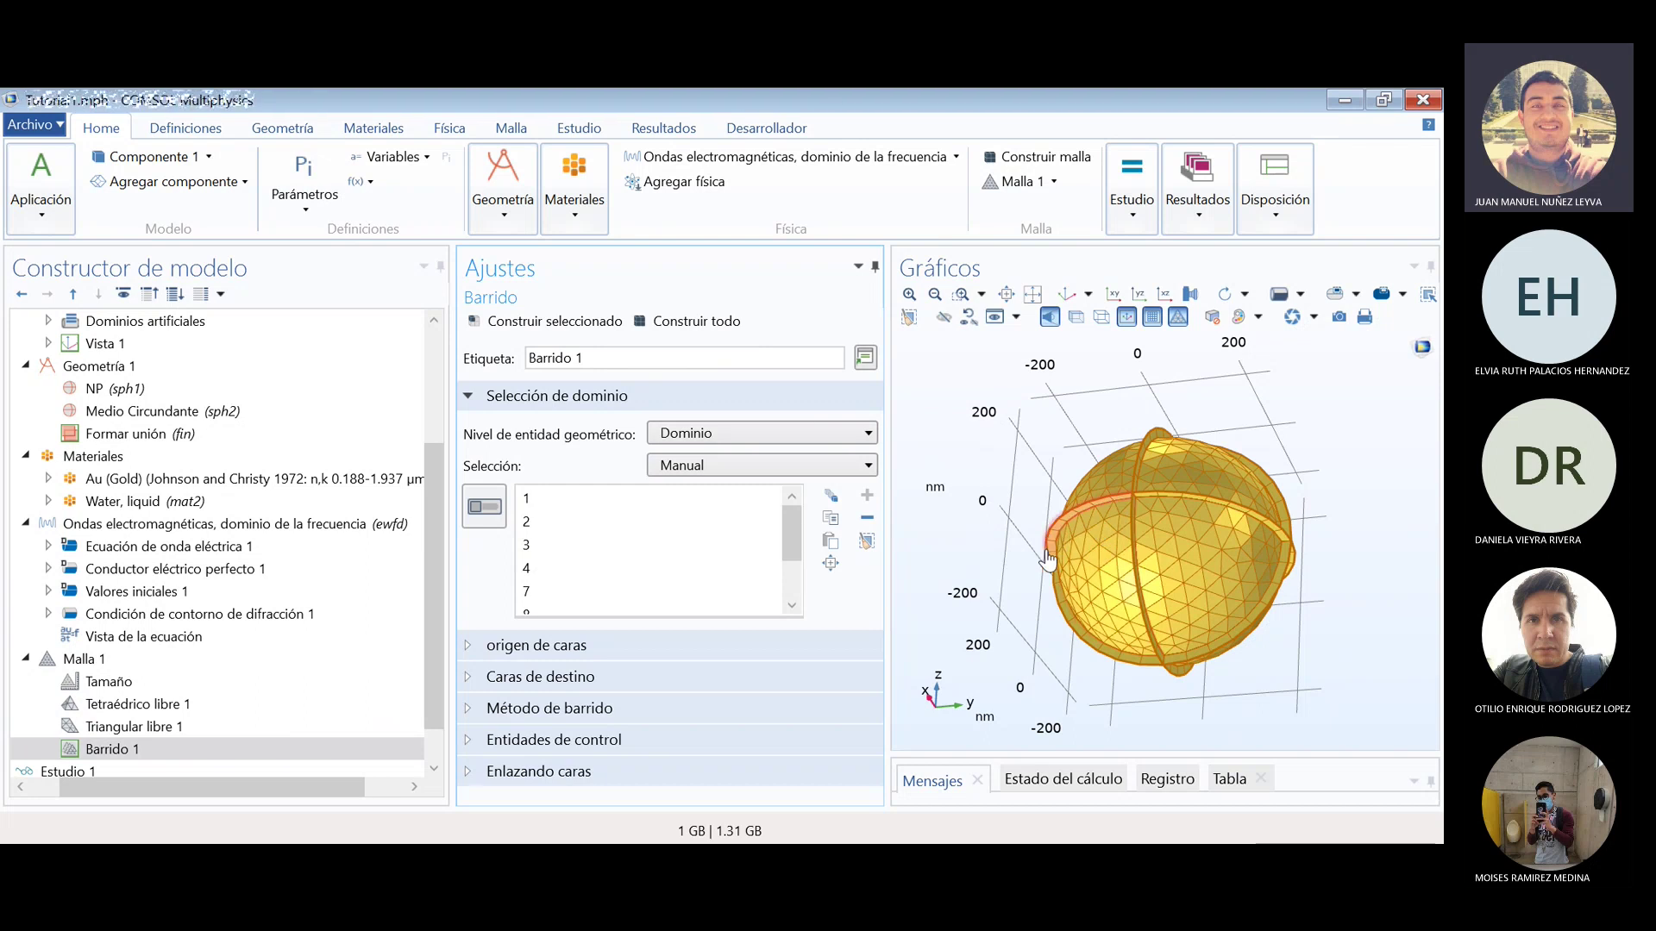
- Add a Distribución with a fixed number of 5 elements to Barrido 1, build it, and inspect the shell layers up close
left_click(164, 751)
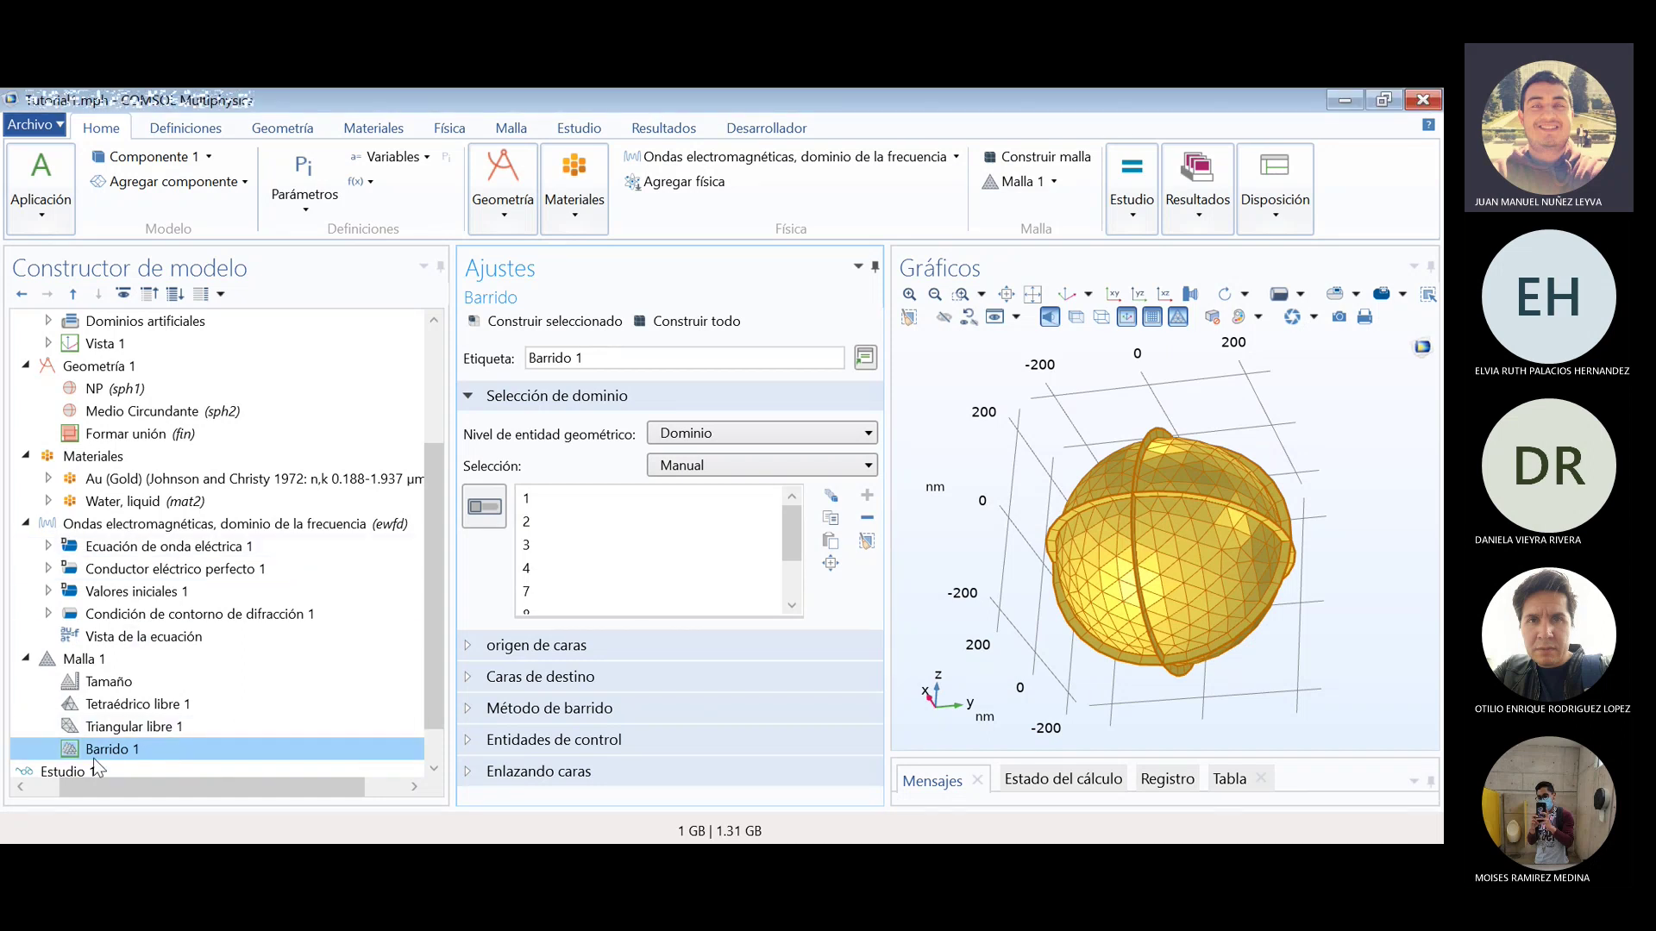
right_click(138, 754)
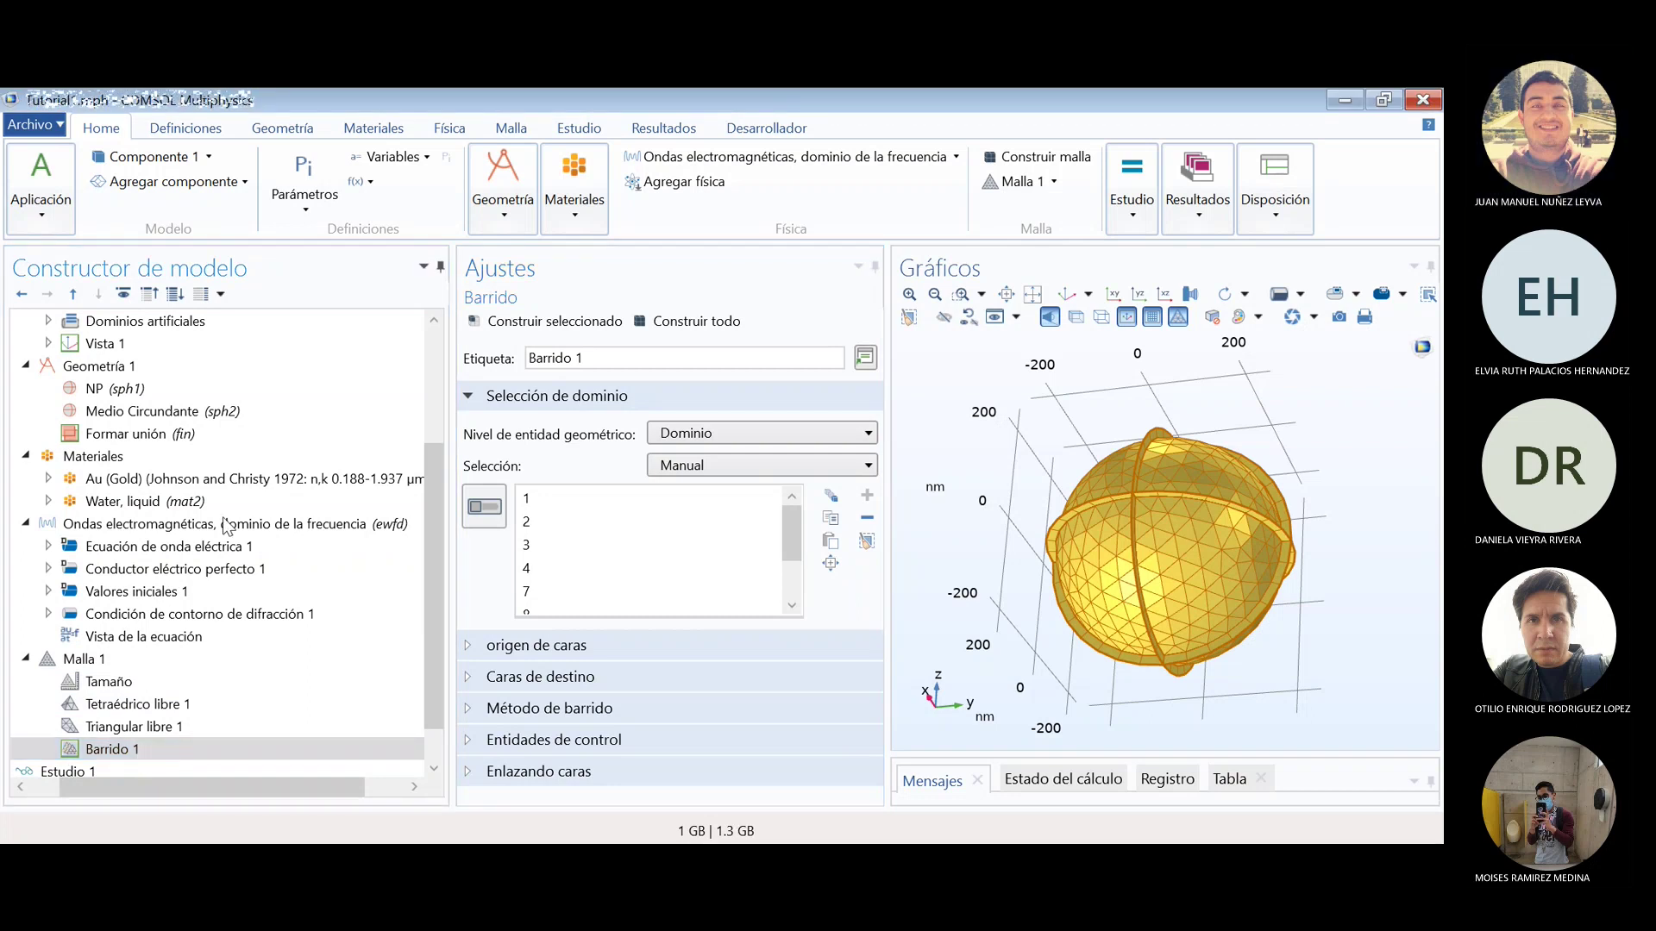
left_click(224, 444)
left_click(587, 742)
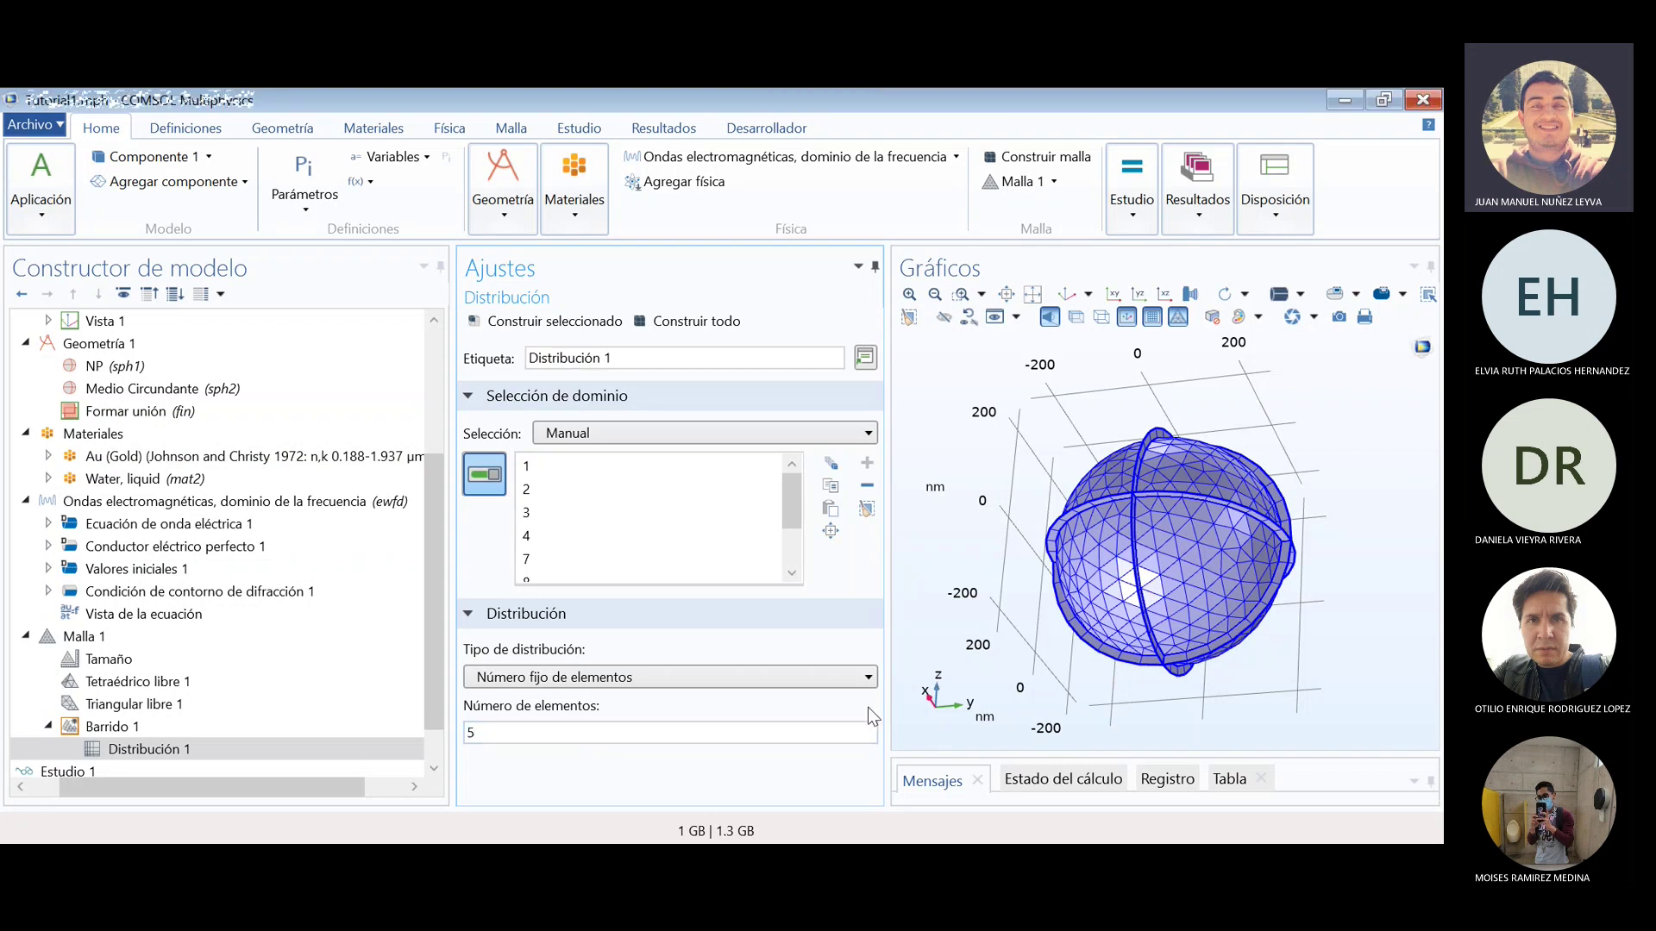
left_click_drag(1369, 601, 1348, 535)
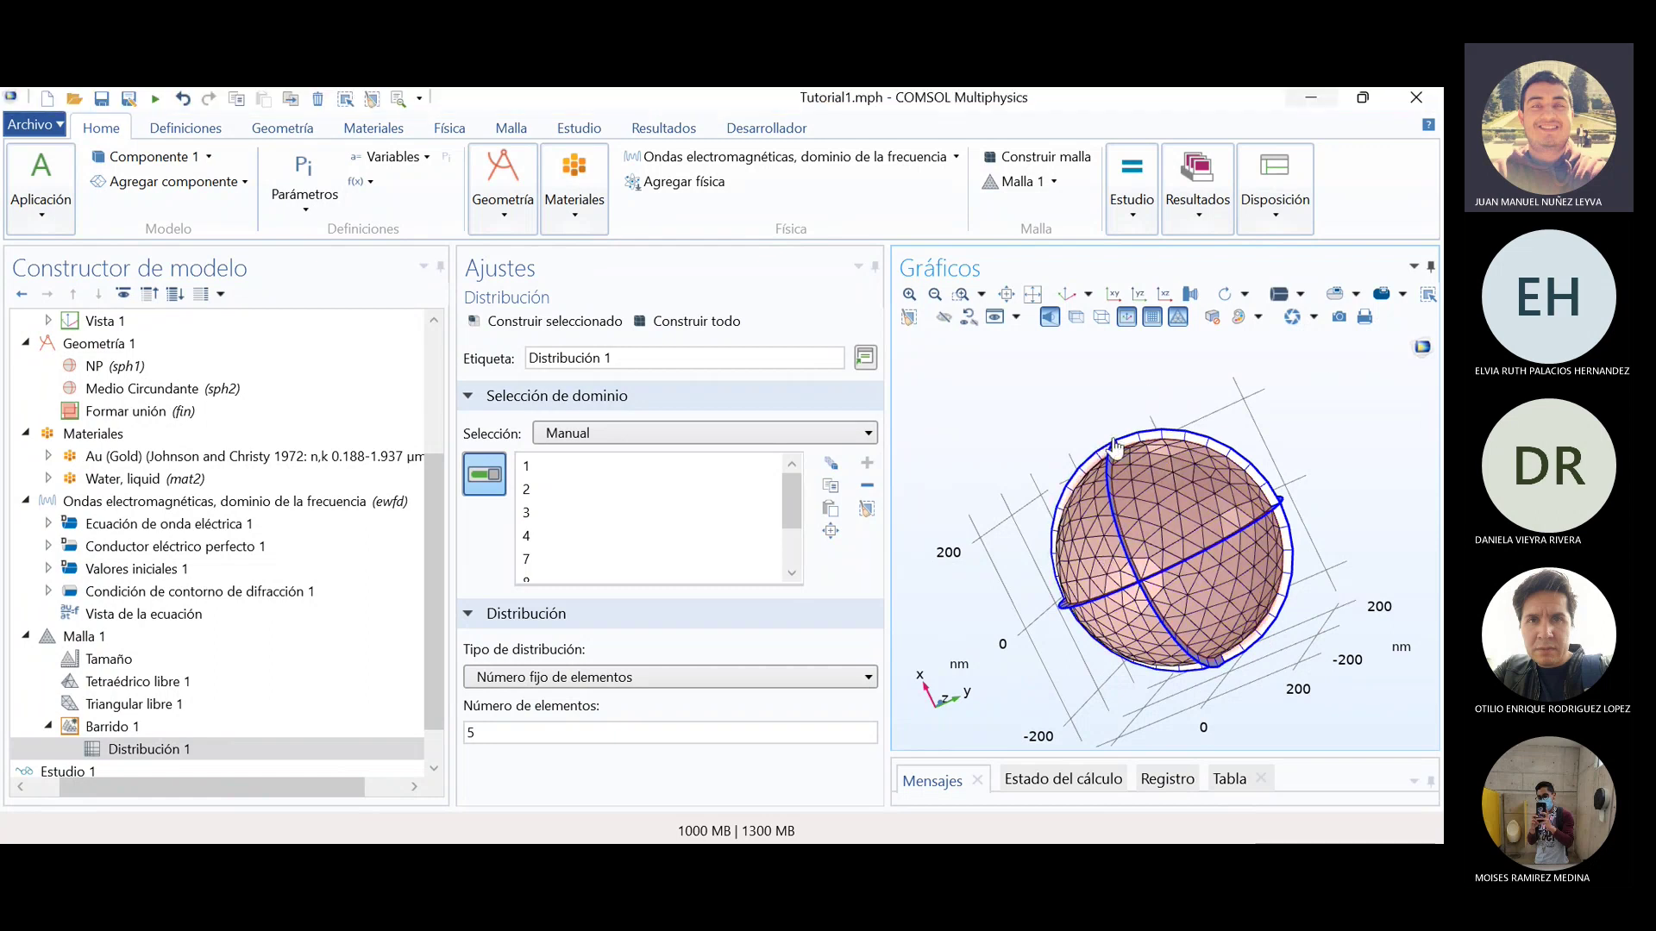
left_click(548, 730)
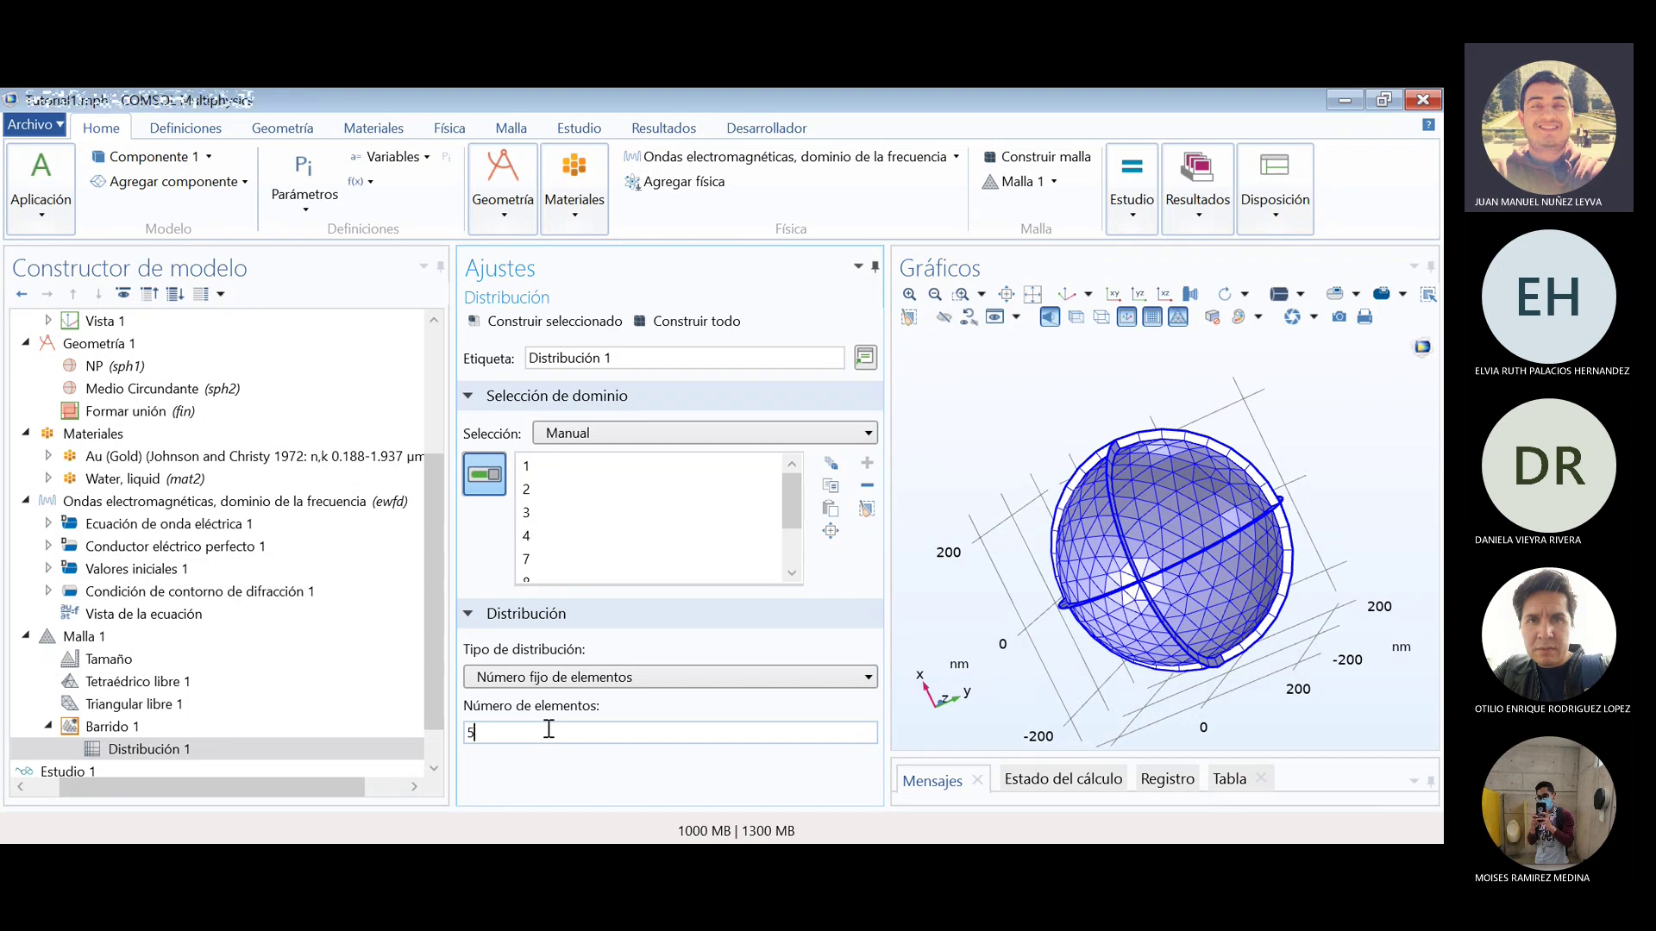
left_click(545, 321)
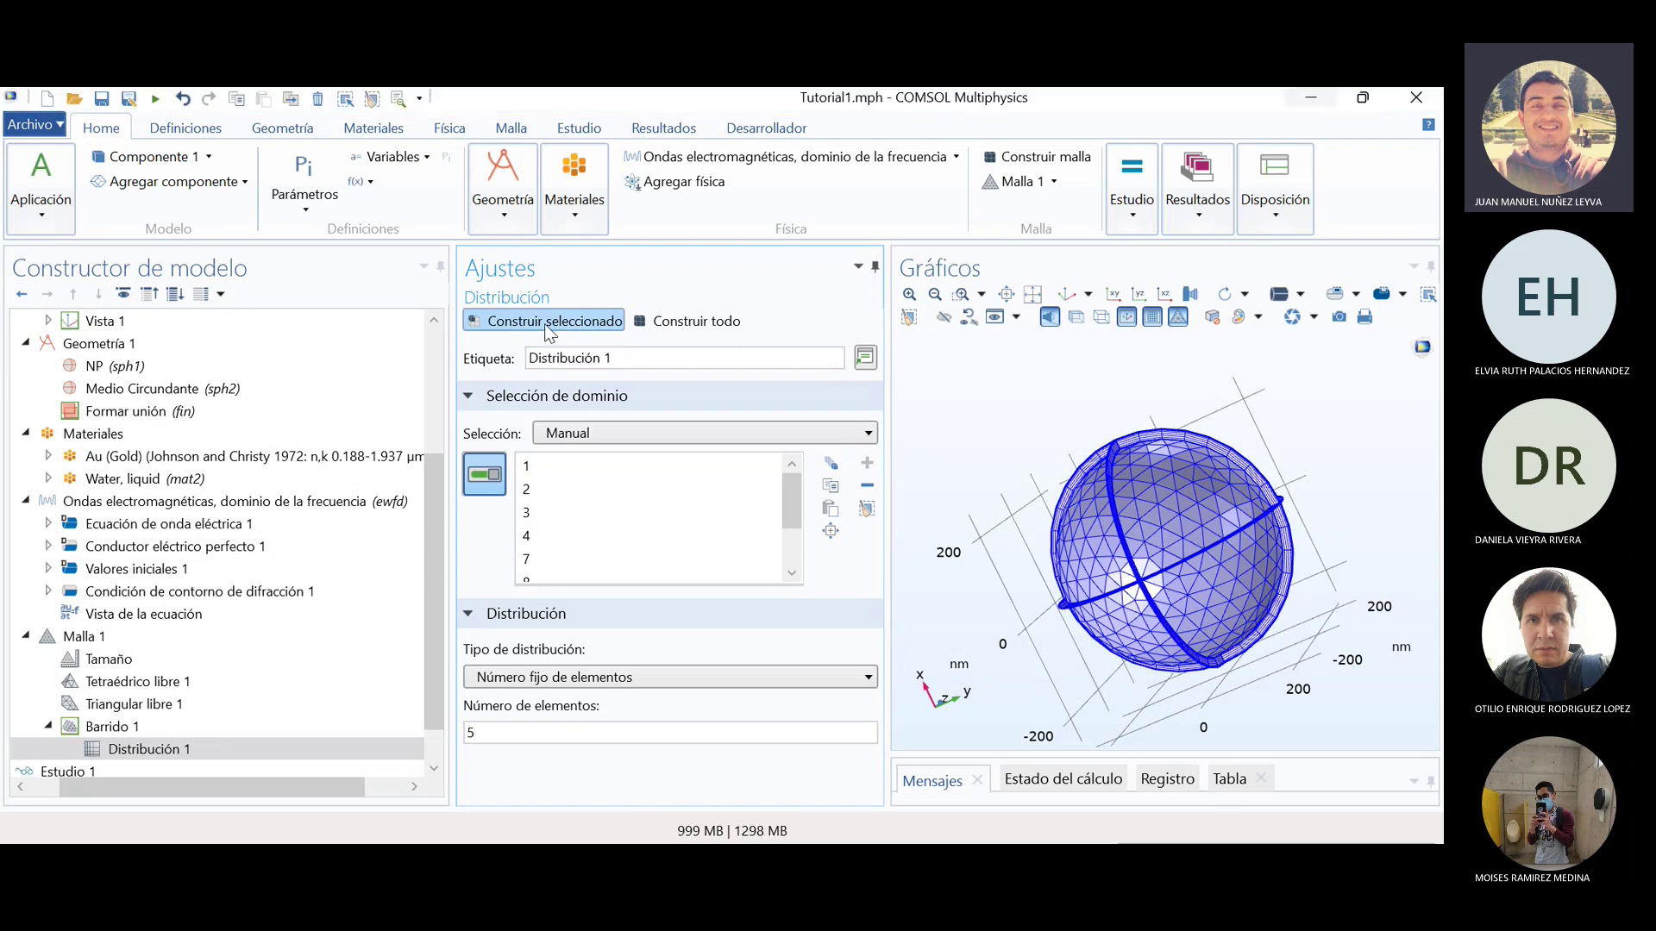
left_click(962, 293)
left_click_drag(1120, 372, 1233, 540)
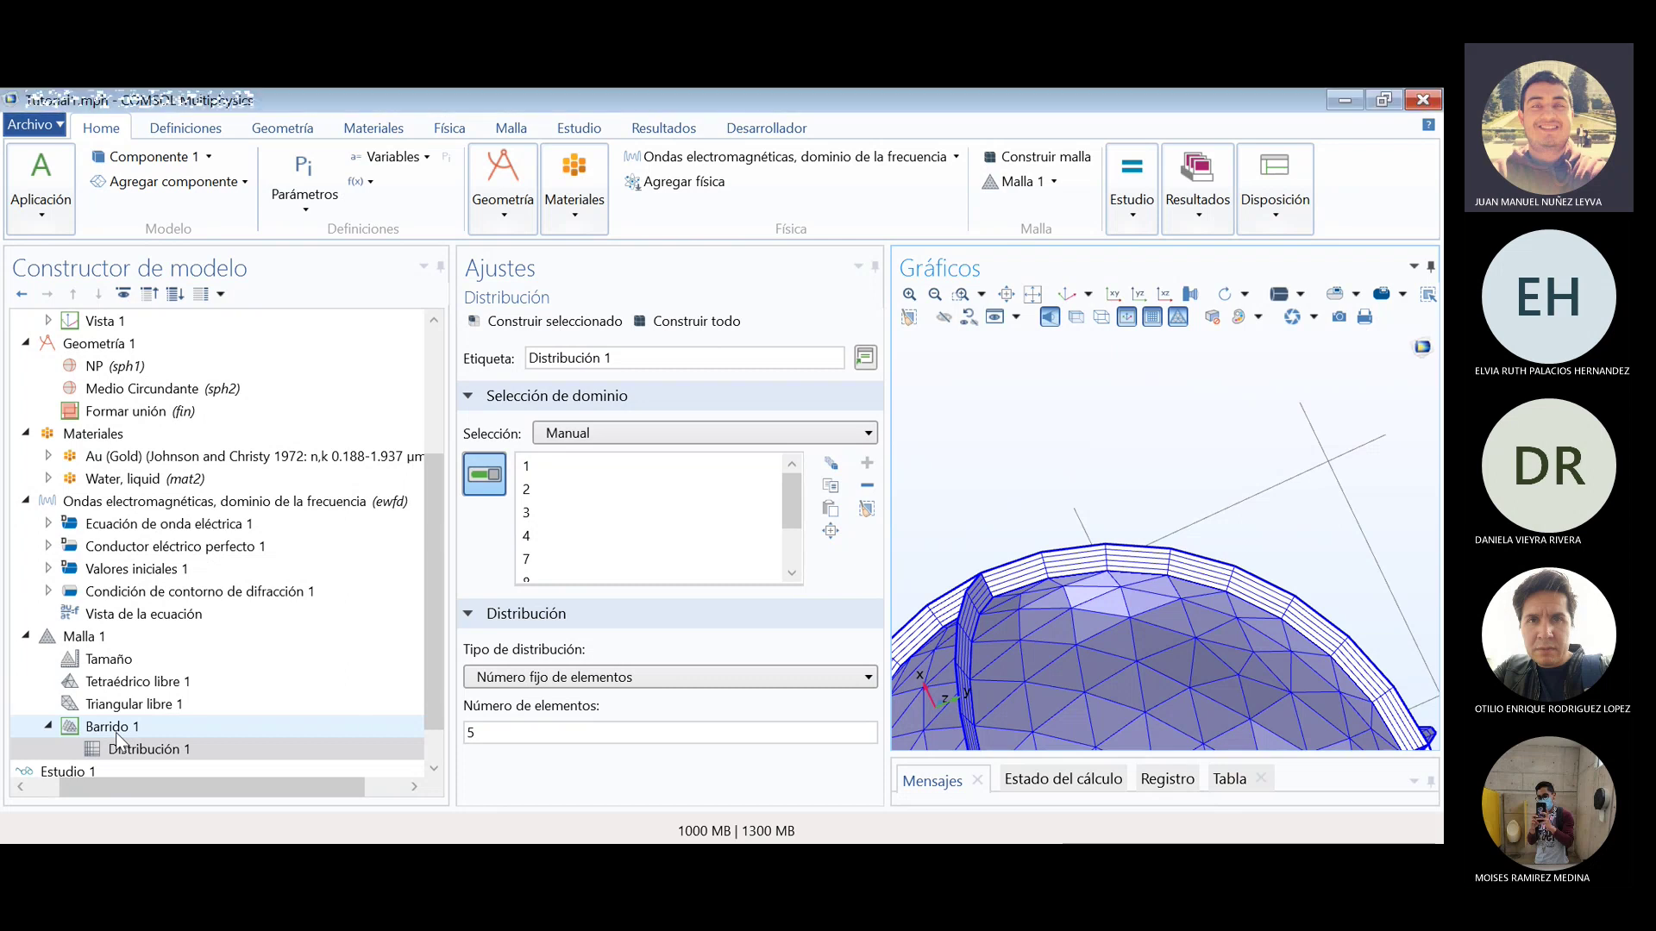
- Check Barrido 1 and open the Tamaño settings of Malla 1
left_click(95, 663)
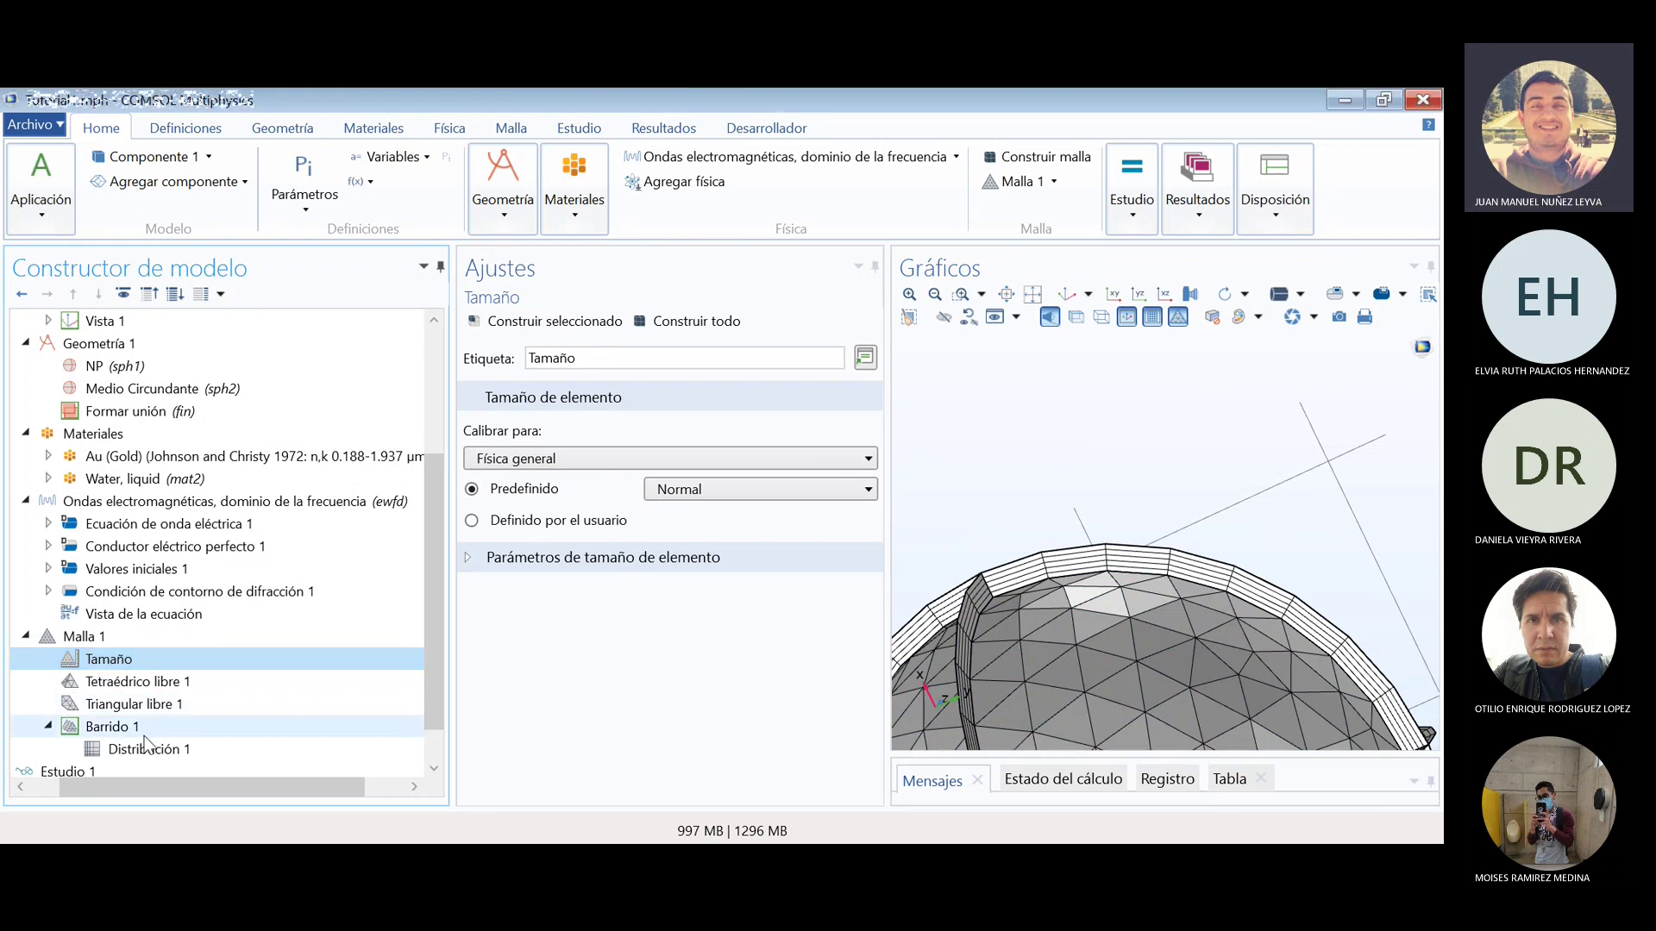
left_click(129, 728)
left_click(110, 659)
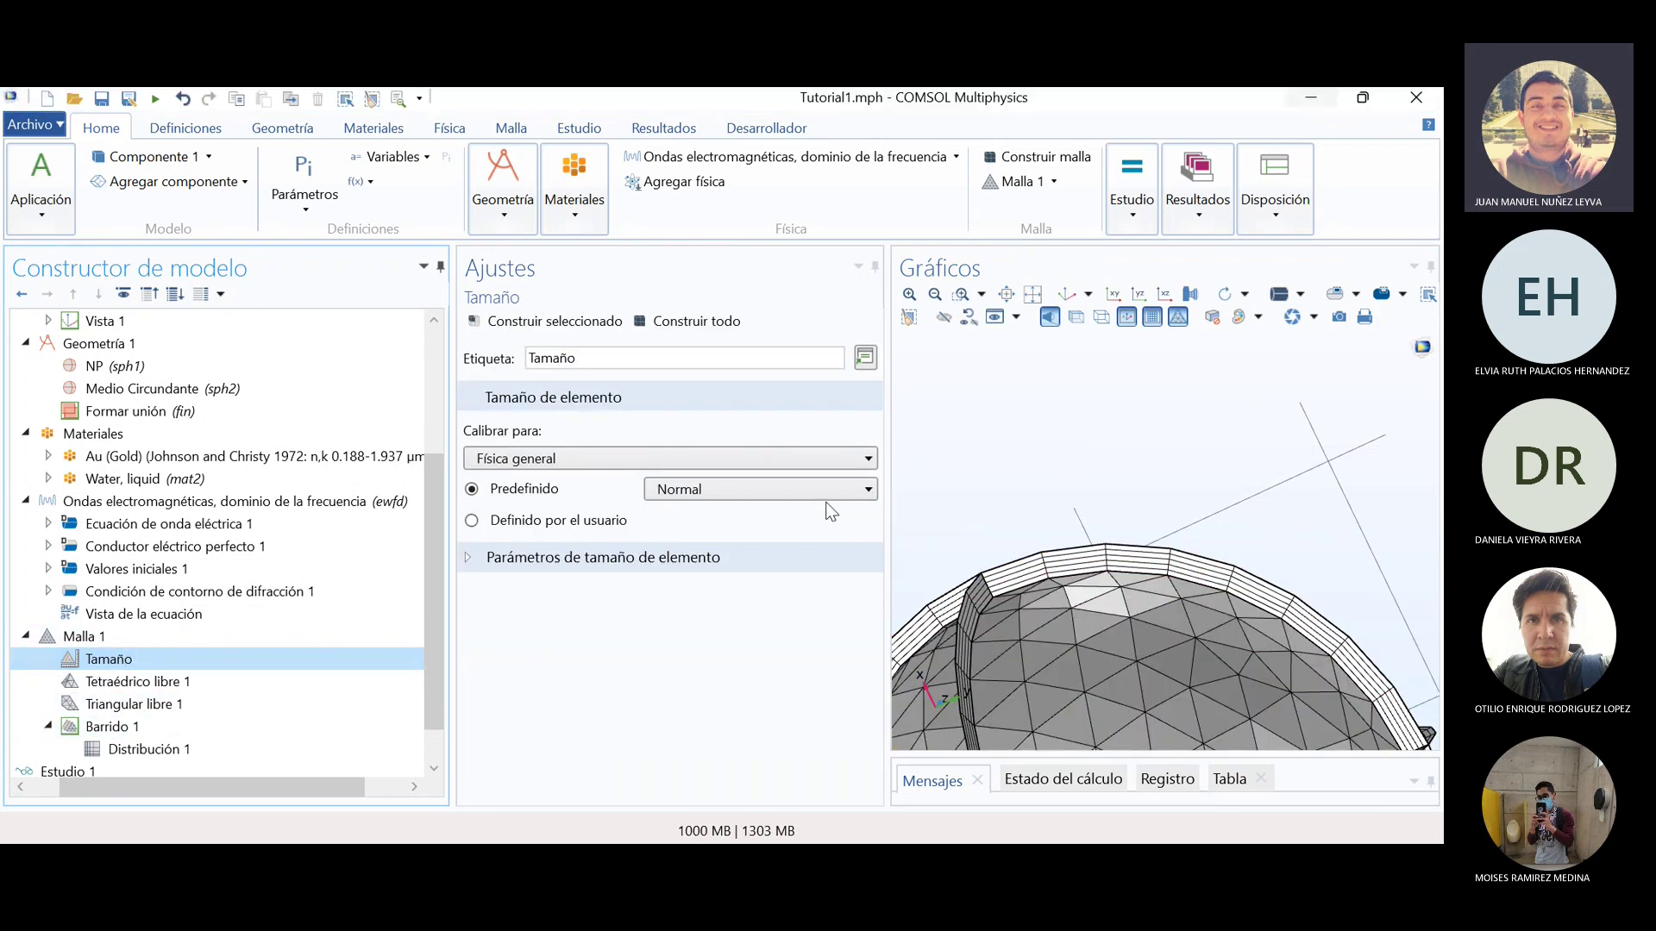
- Examine the predefined element sizes available for the mesh's Tamaño node, keeping Normal selected
left_click(733, 489)
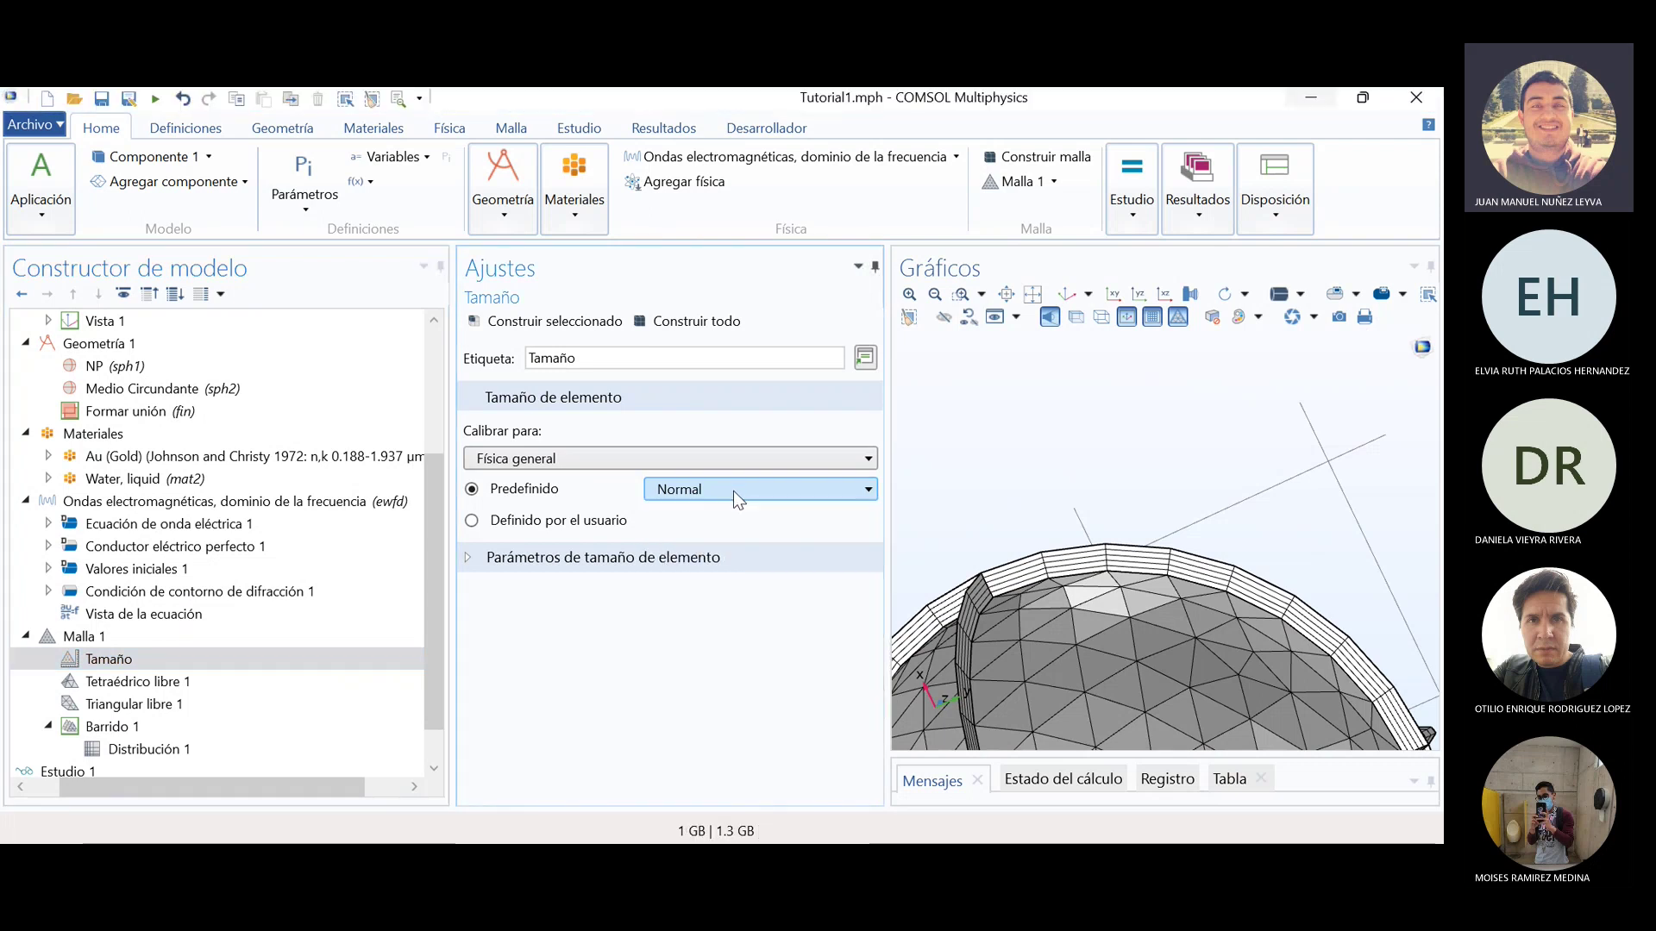
left_click(733, 489)
left_click(733, 489)
left_click(733, 490)
left_click(733, 490)
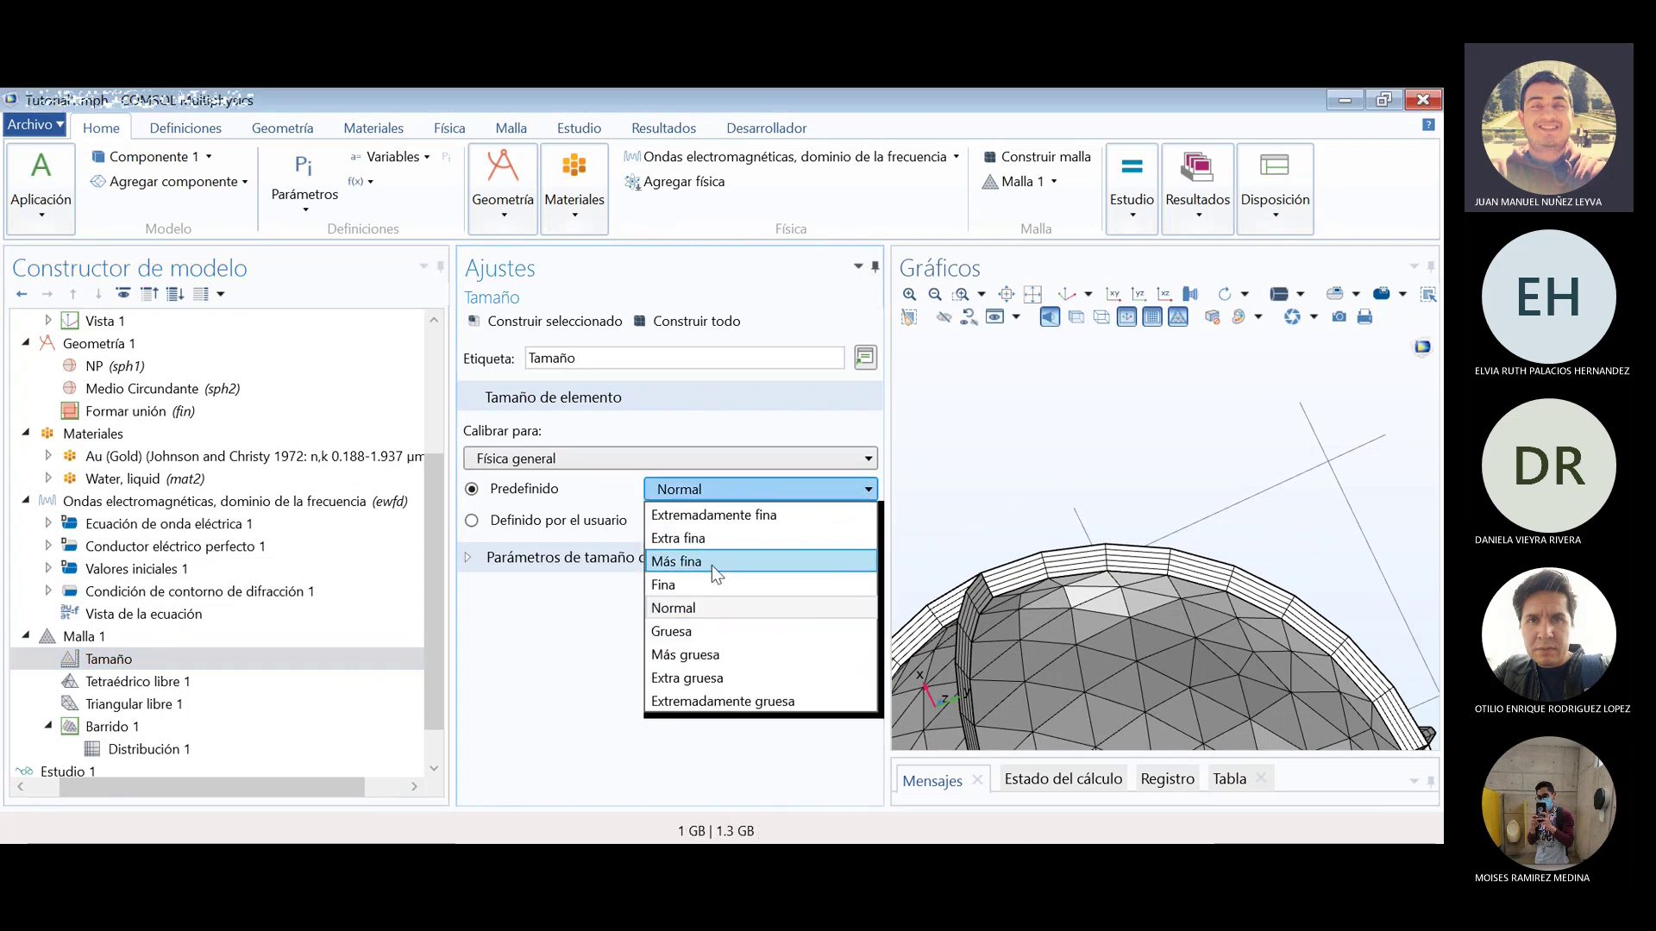
left_click(698, 614)
left_click(727, 496)
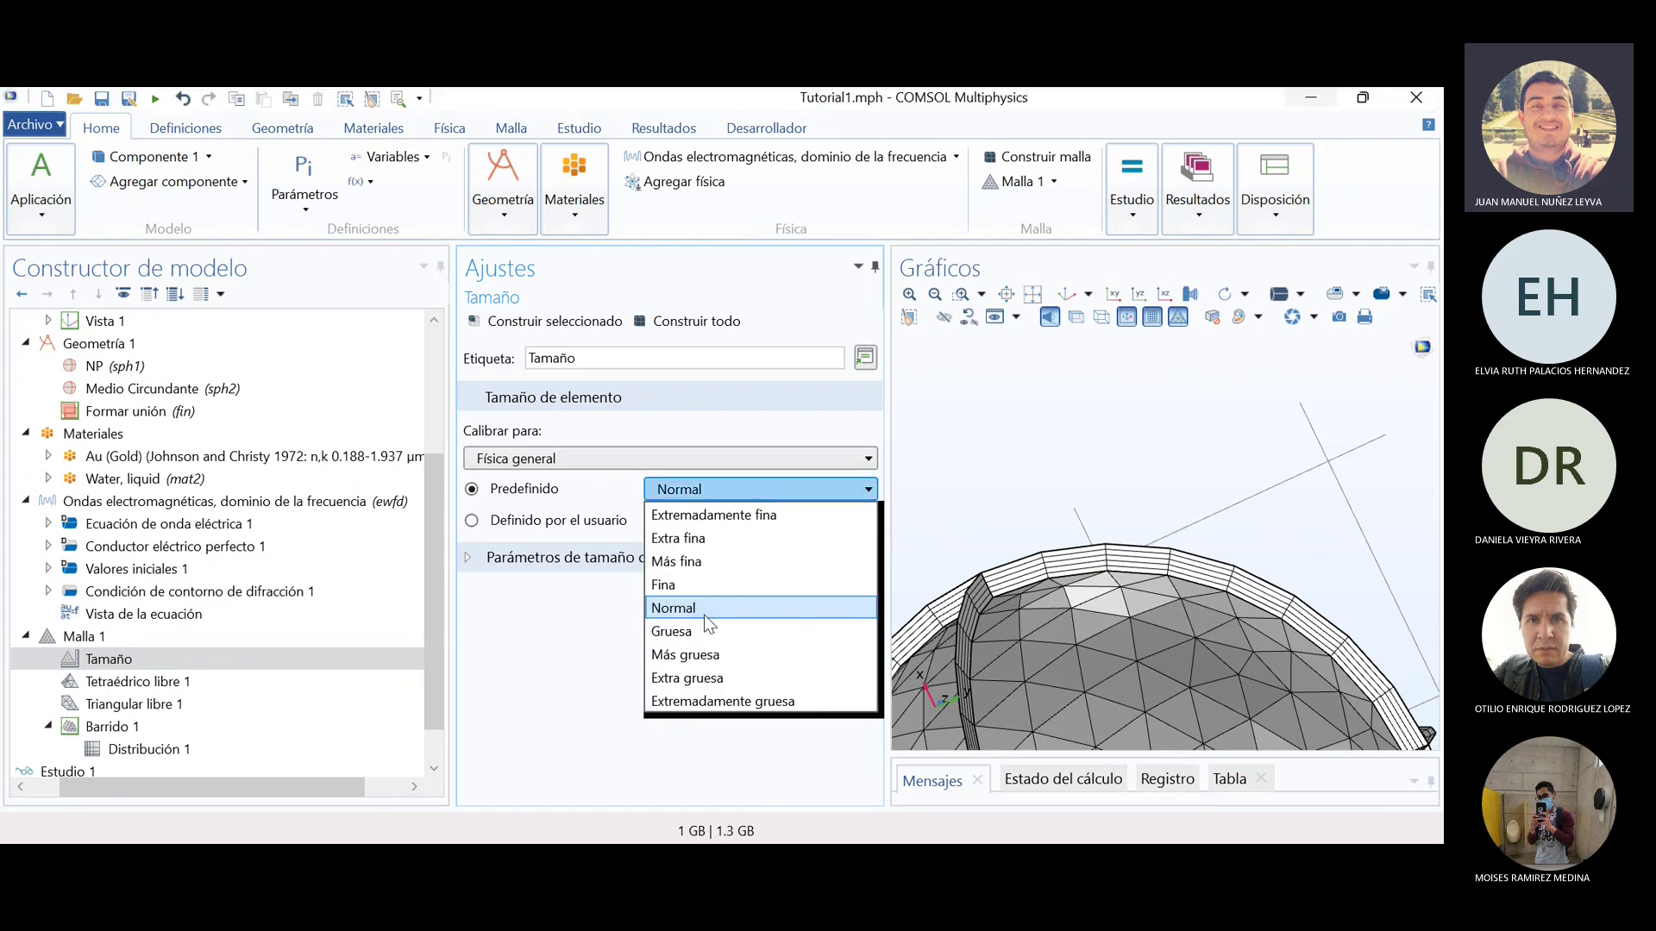
left_click(707, 608)
left_click(706, 493)
left_click(709, 608)
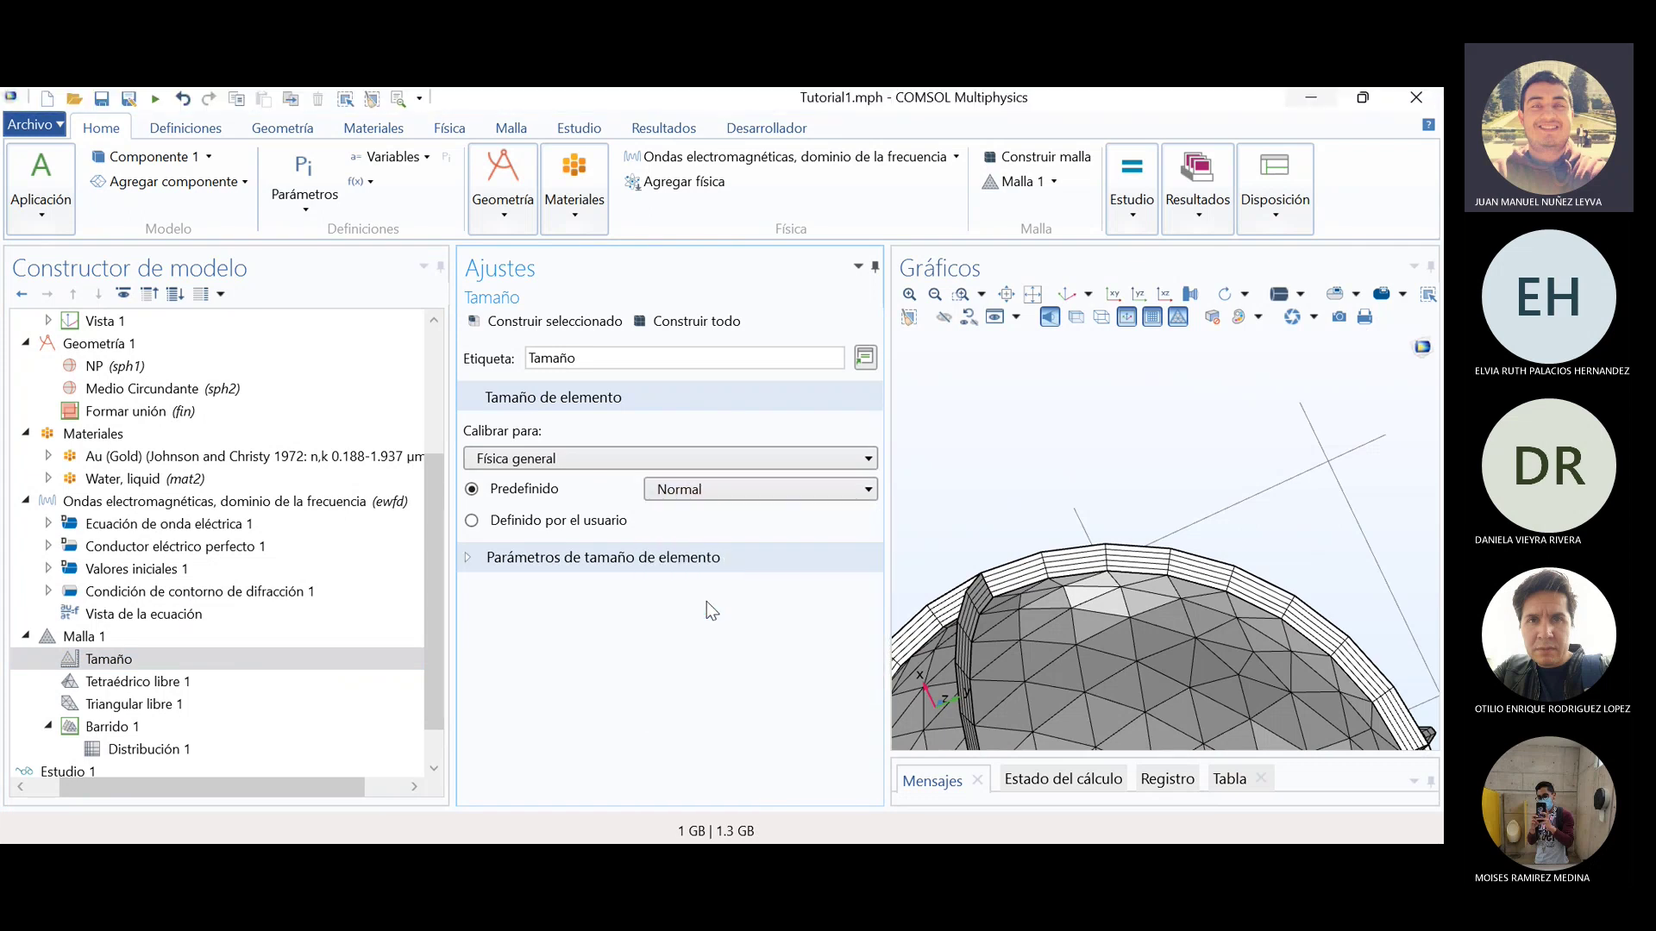
left_click(740, 490)
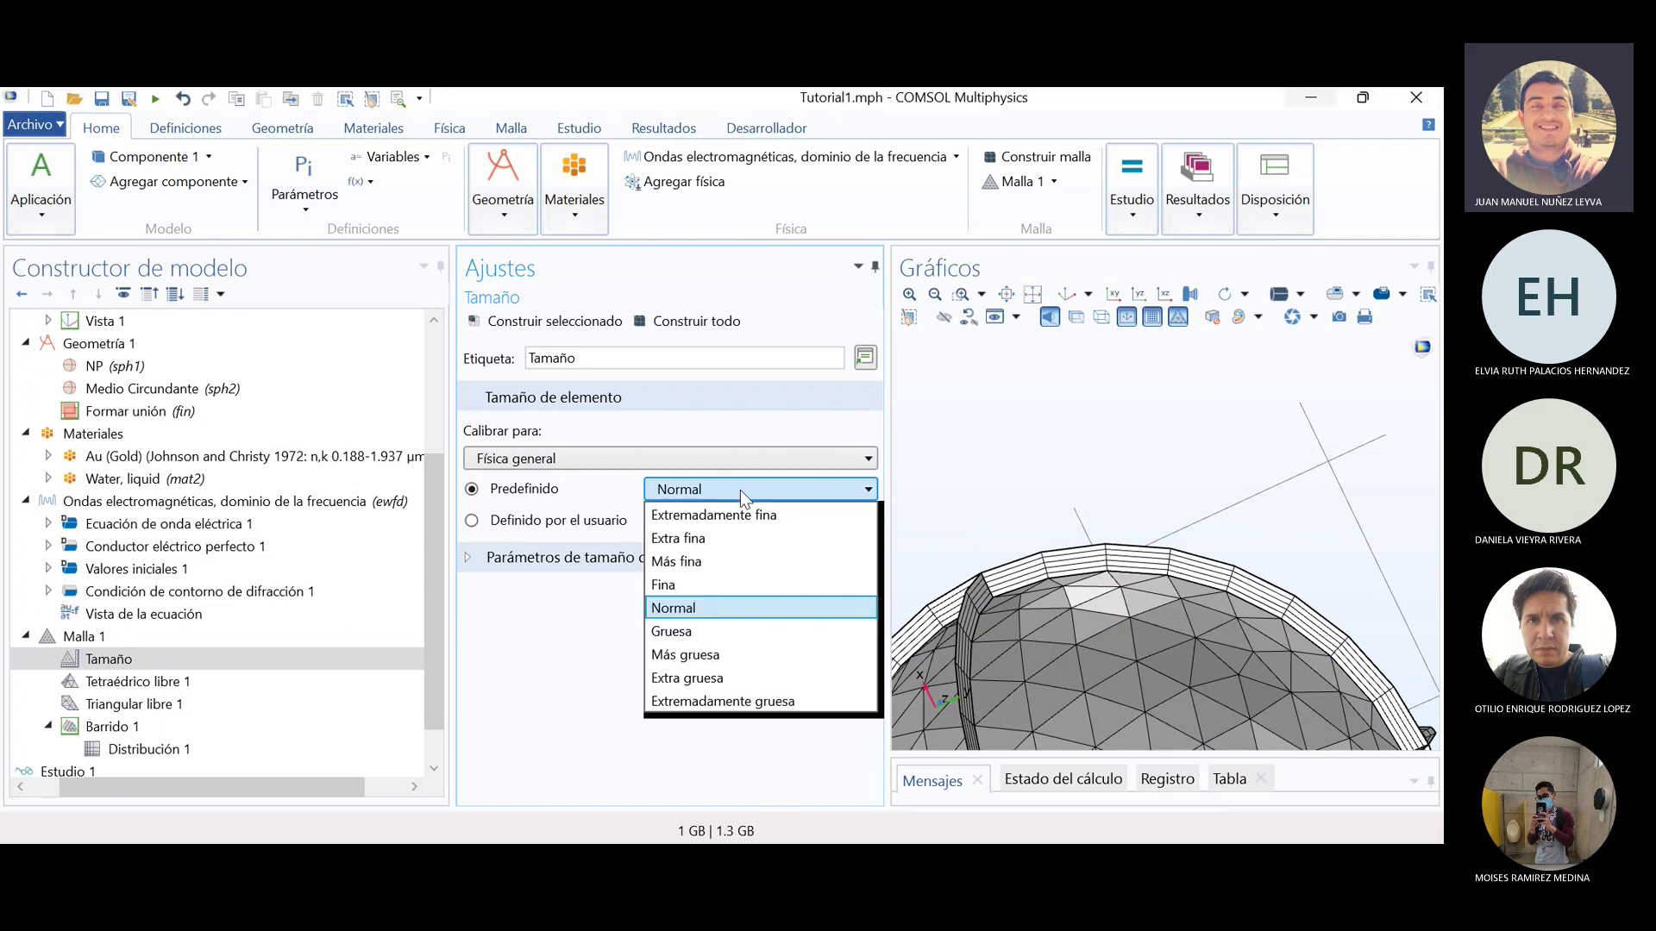
left_click(634, 540)
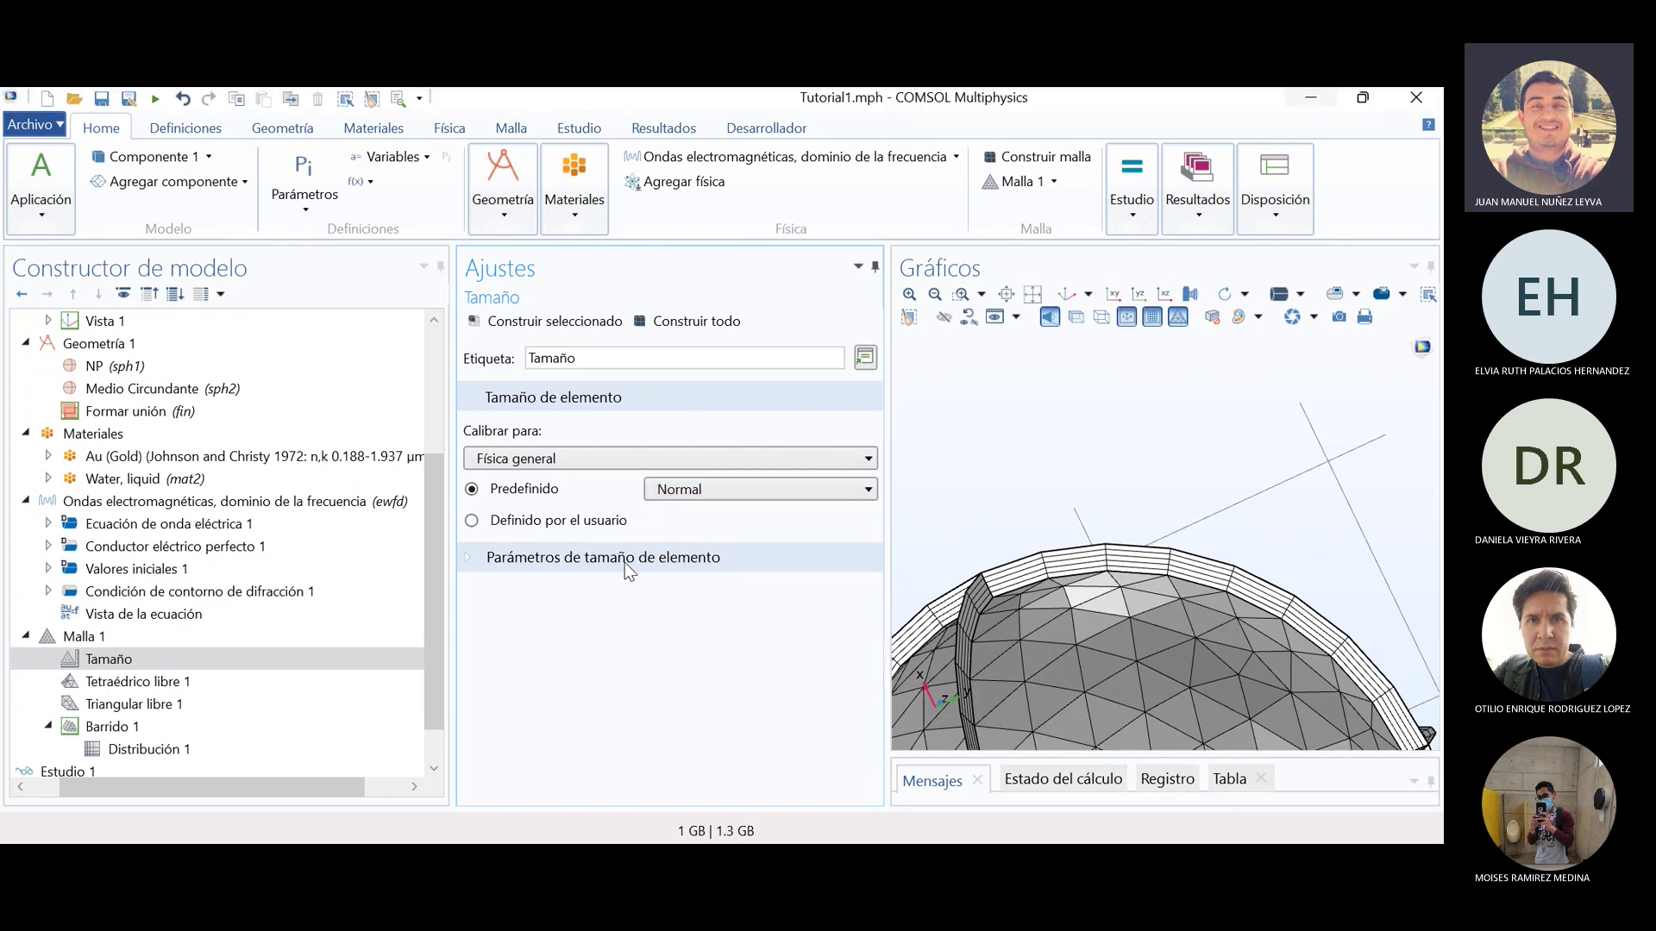
- Expand the element size parameters of the Tamaño node and review them
left_click(624, 562)
scroll(700, 609, "down", 1)
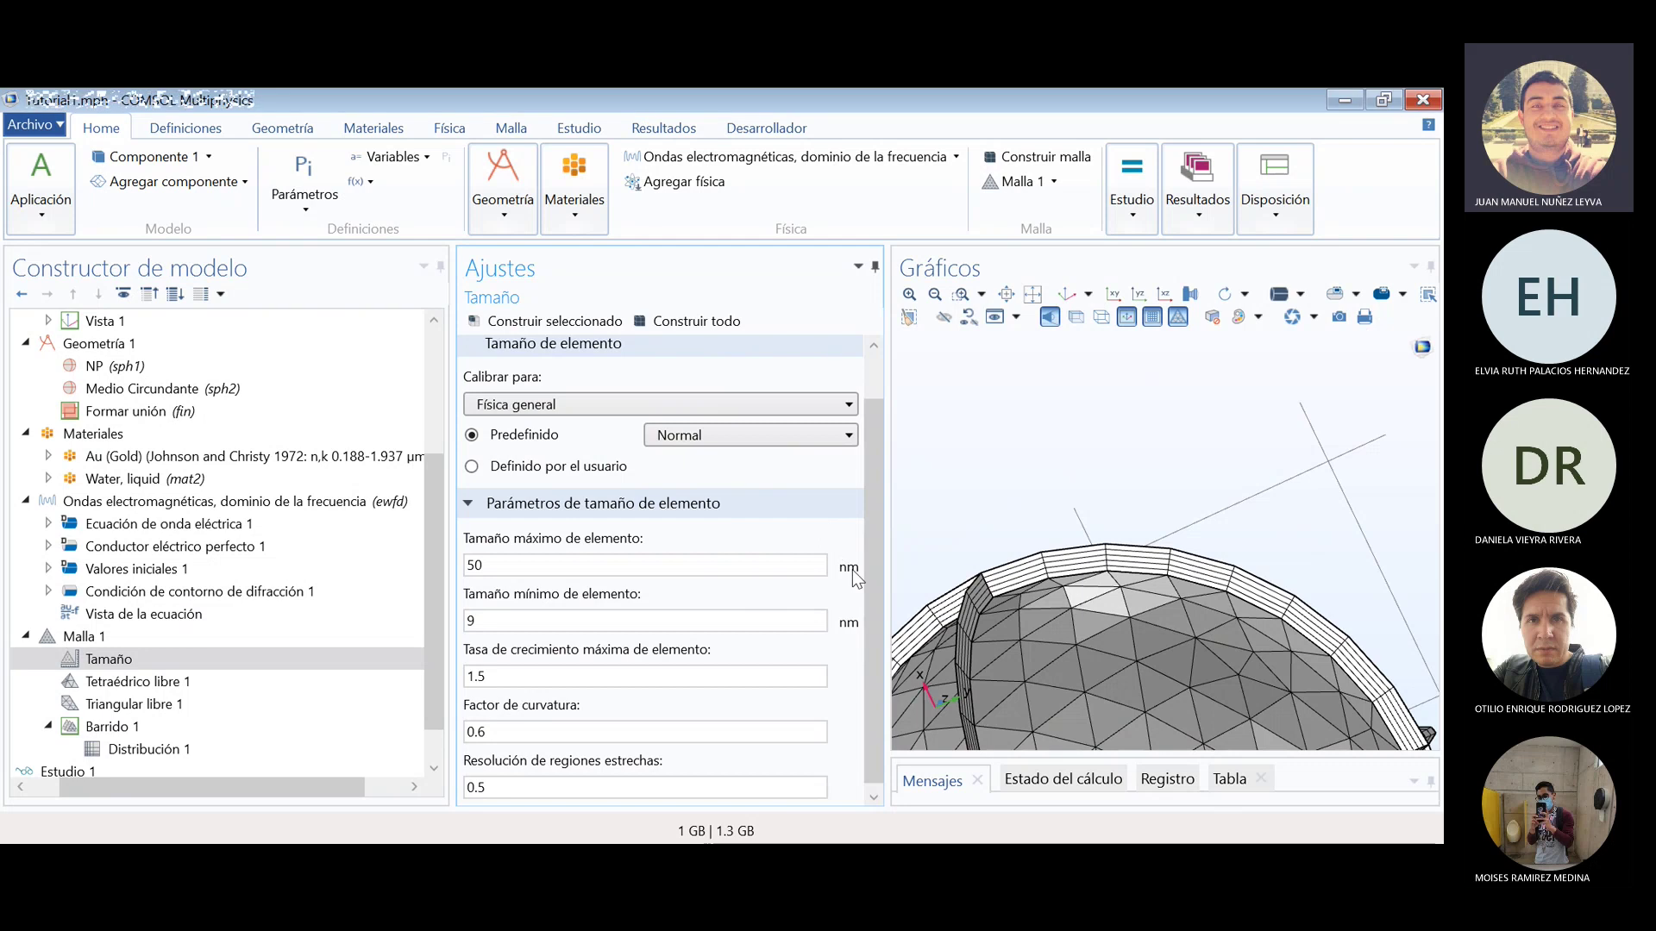
scroll(850, 583, "down", 1)
scroll(869, 690, "up", 1)
left_click_drag(880, 661, 886, 619)
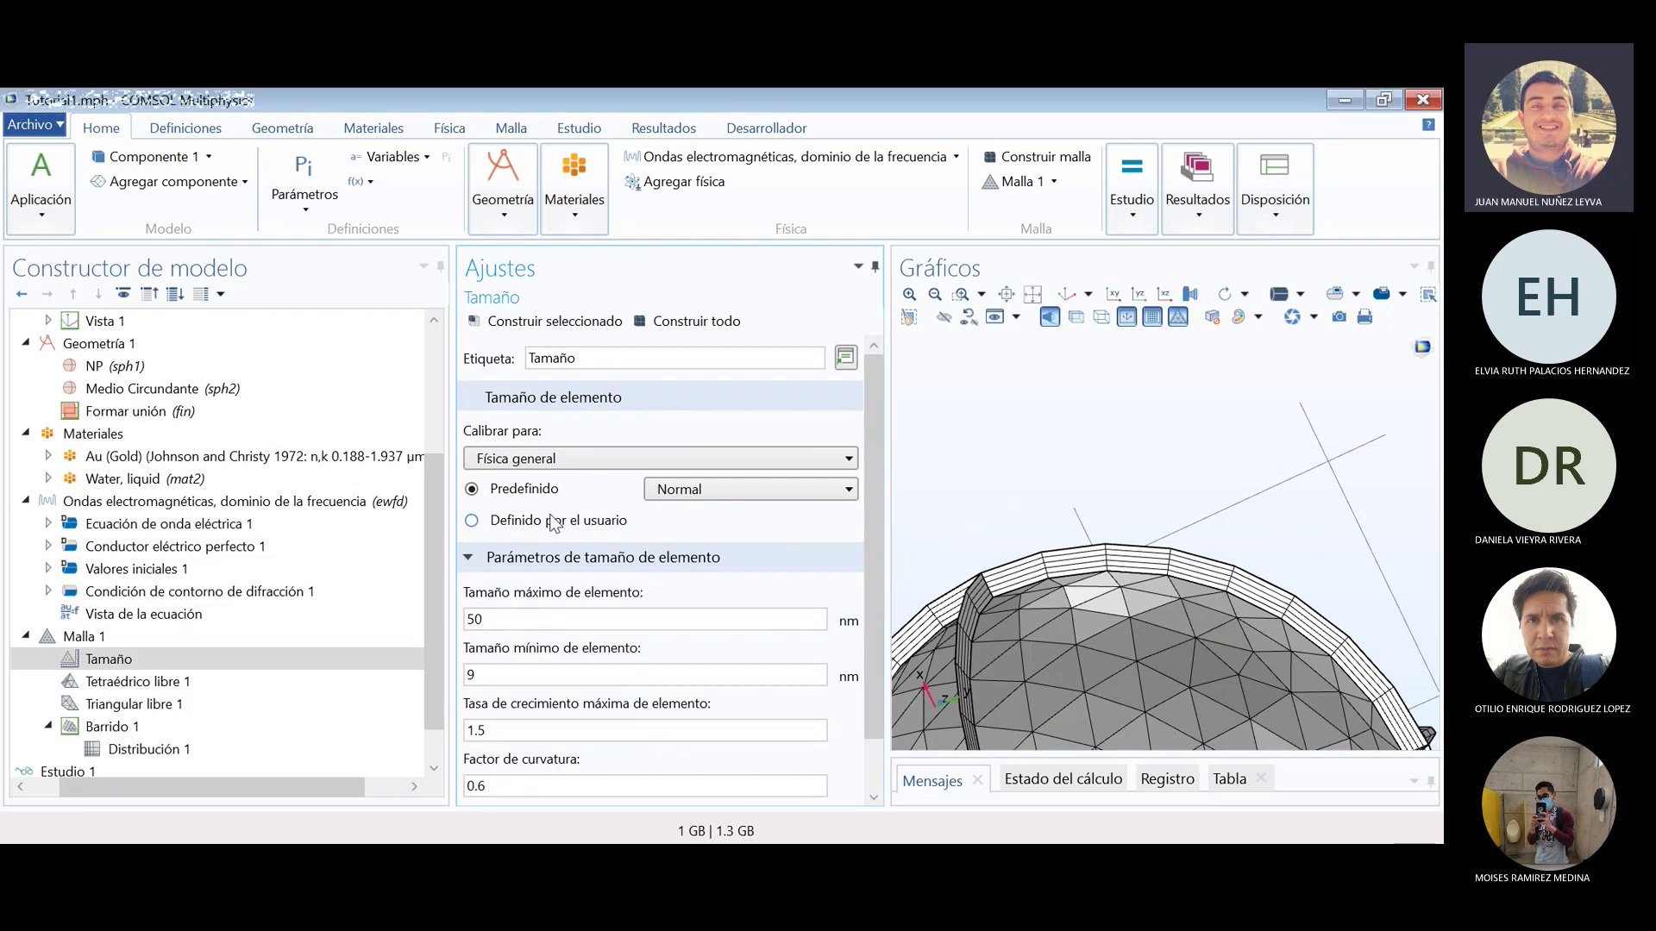
- Try the user-defined element size option, return to the predefined one and check the calibration setting
left_click(543, 522)
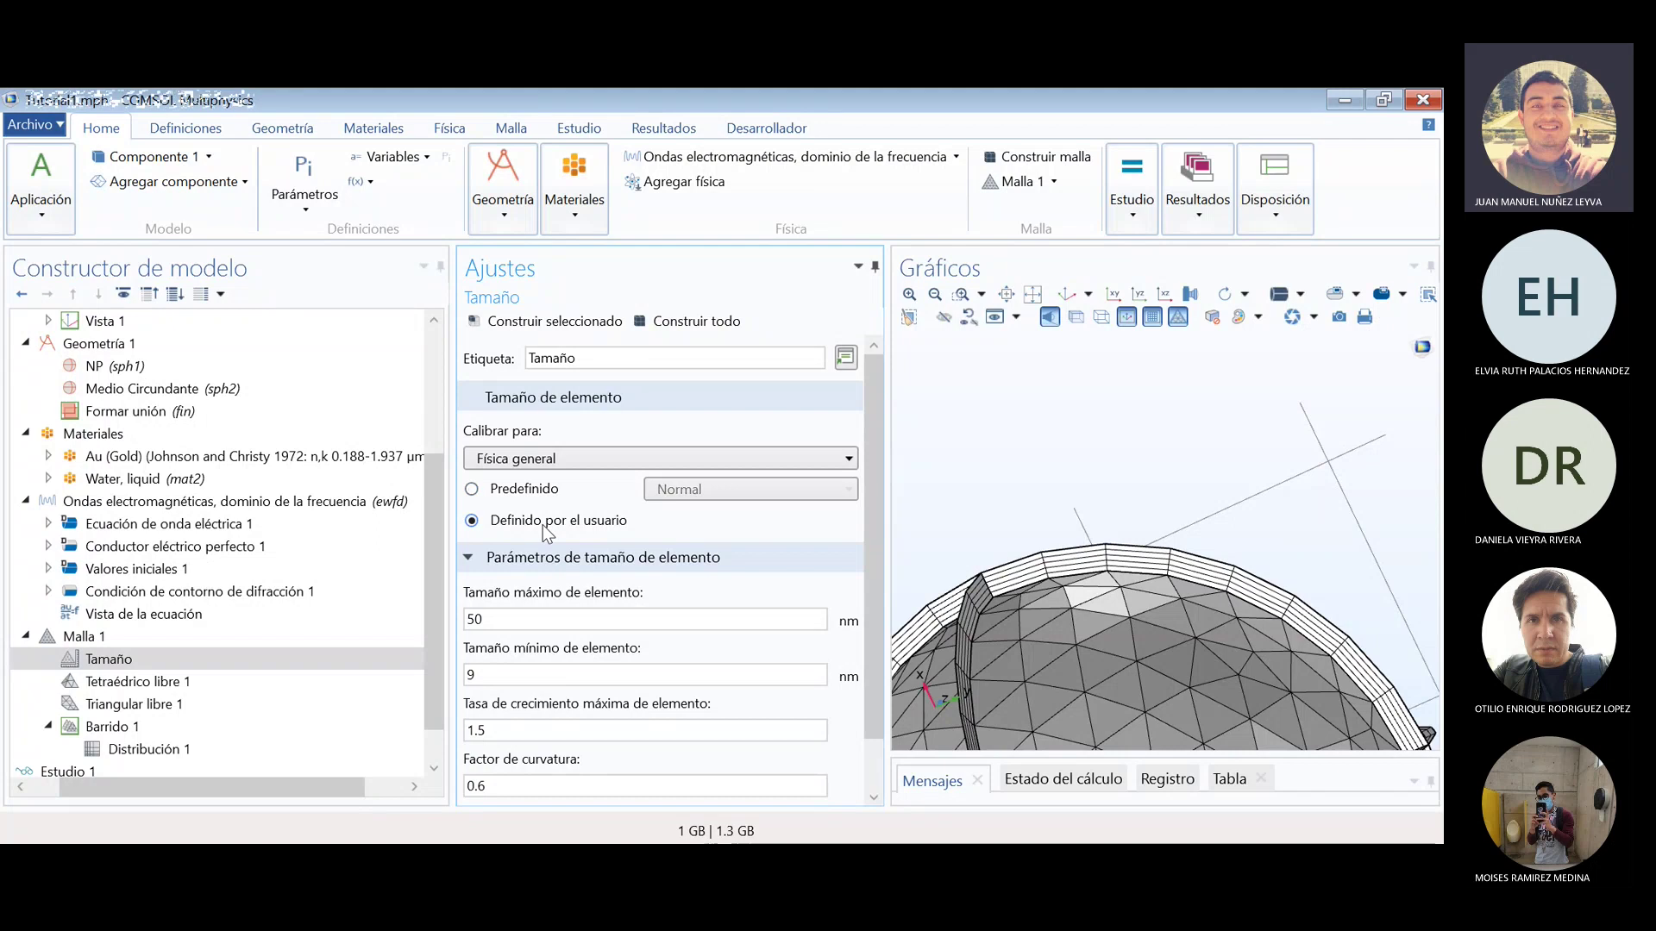
left_click(547, 494)
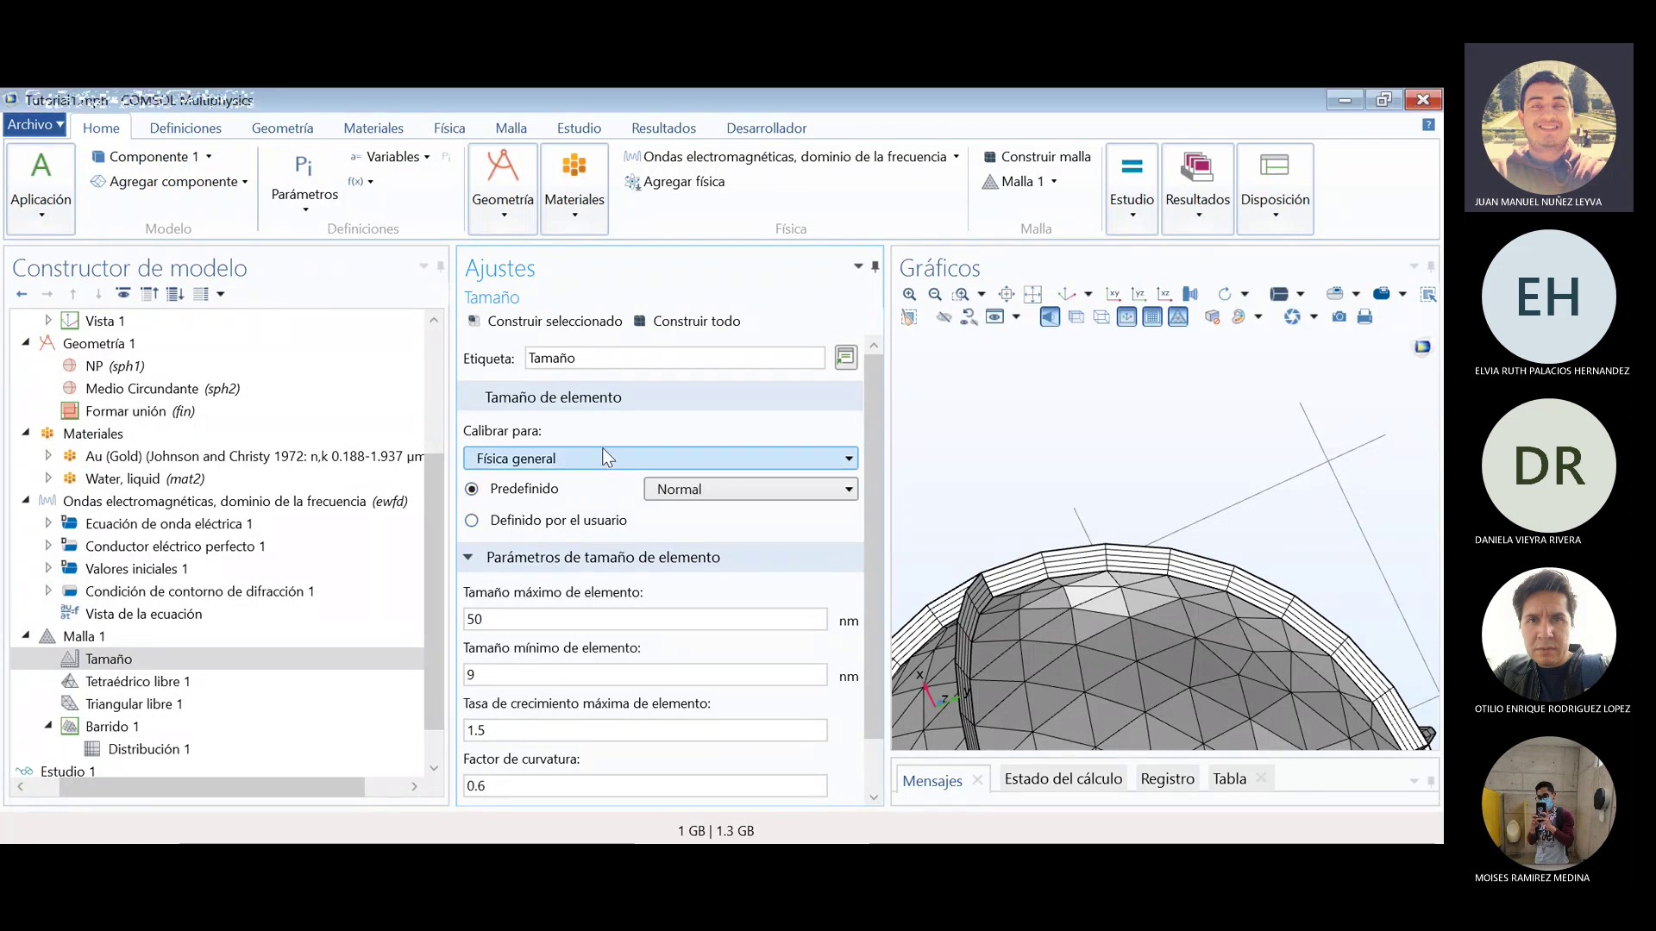
left_click(670, 462)
left_click(670, 462)
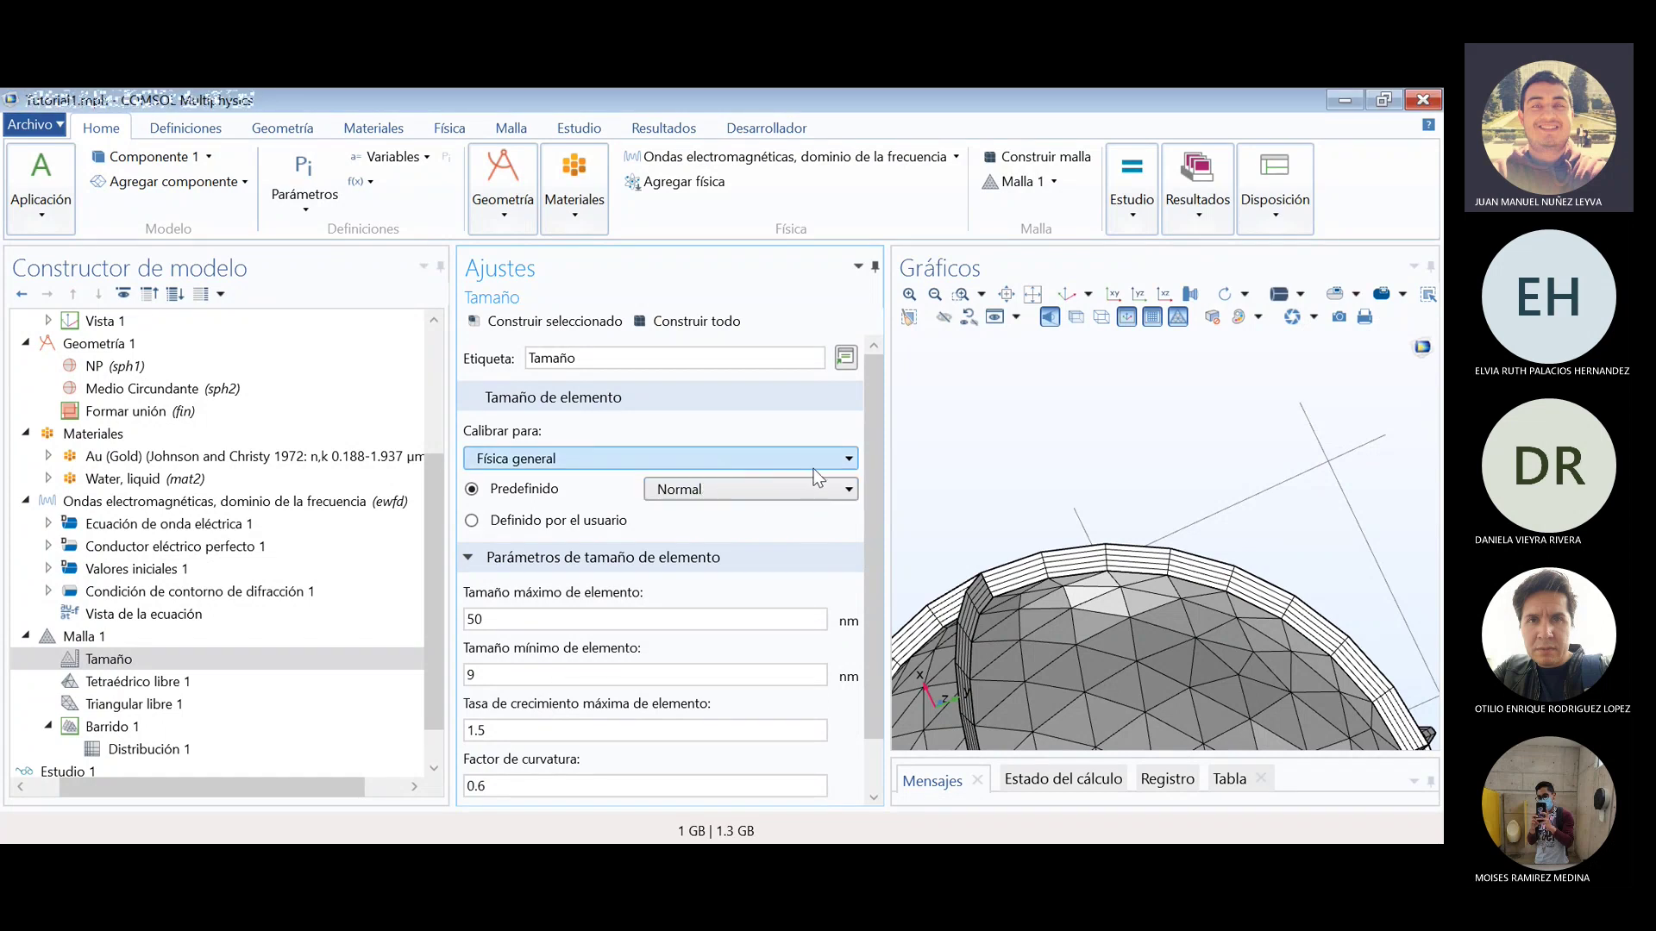
- Read through the maximum, minimum, growth, curvature and narrow region parameters, and collapse their section
left_click(569, 629)
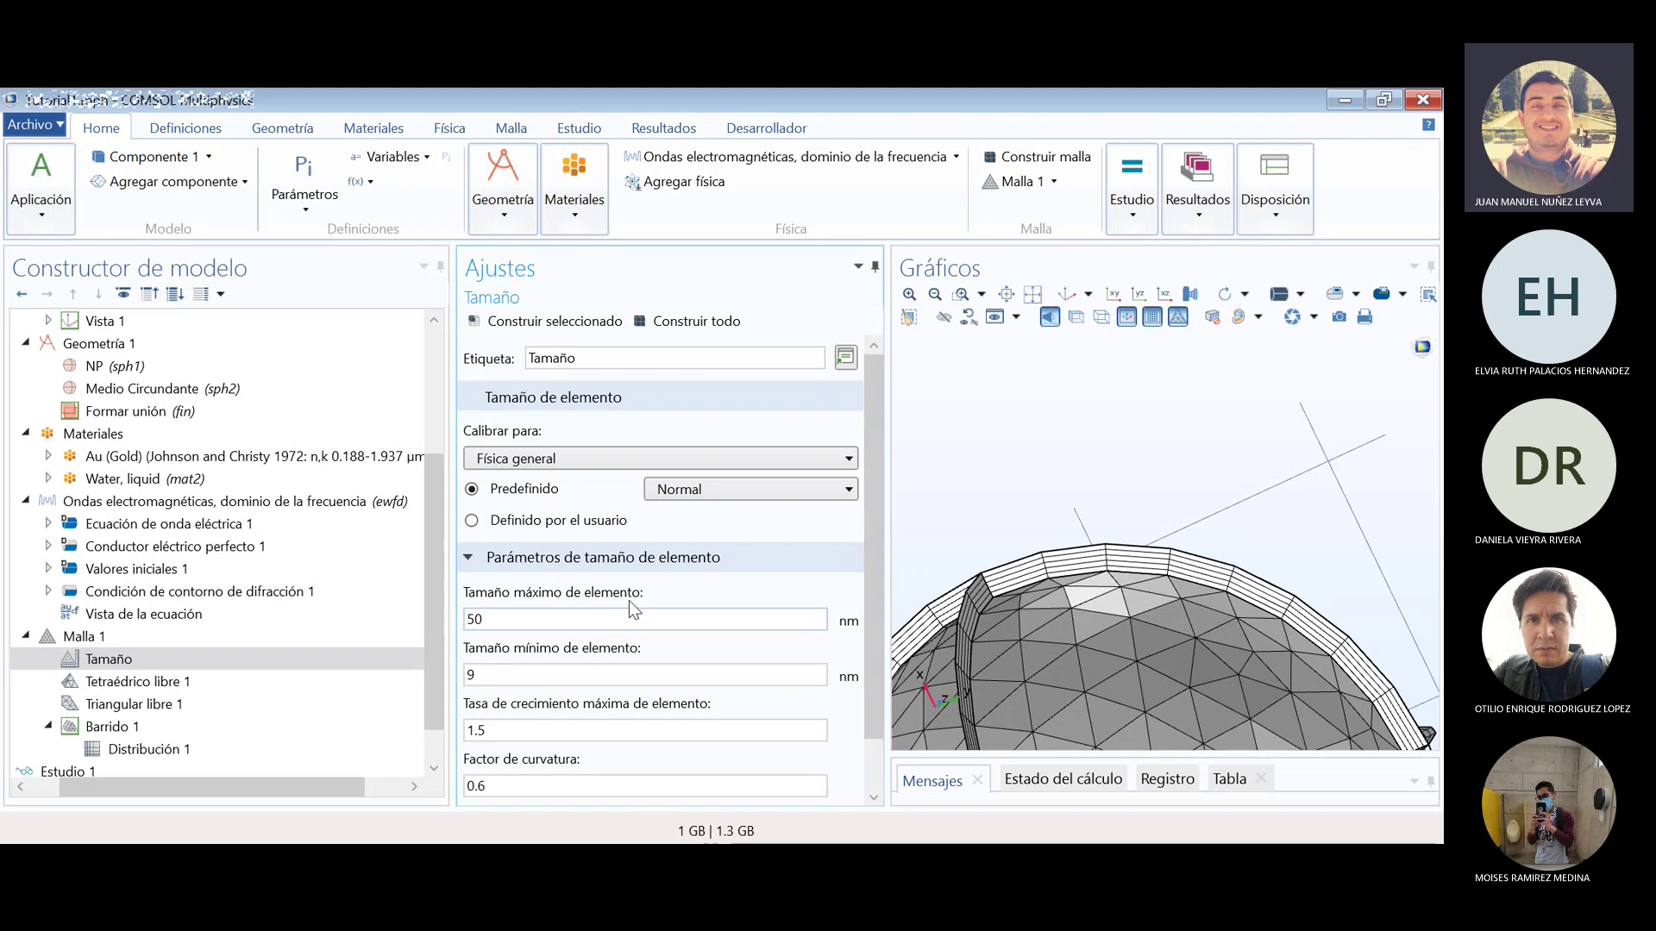
left_click_drag(875, 627, 876, 707)
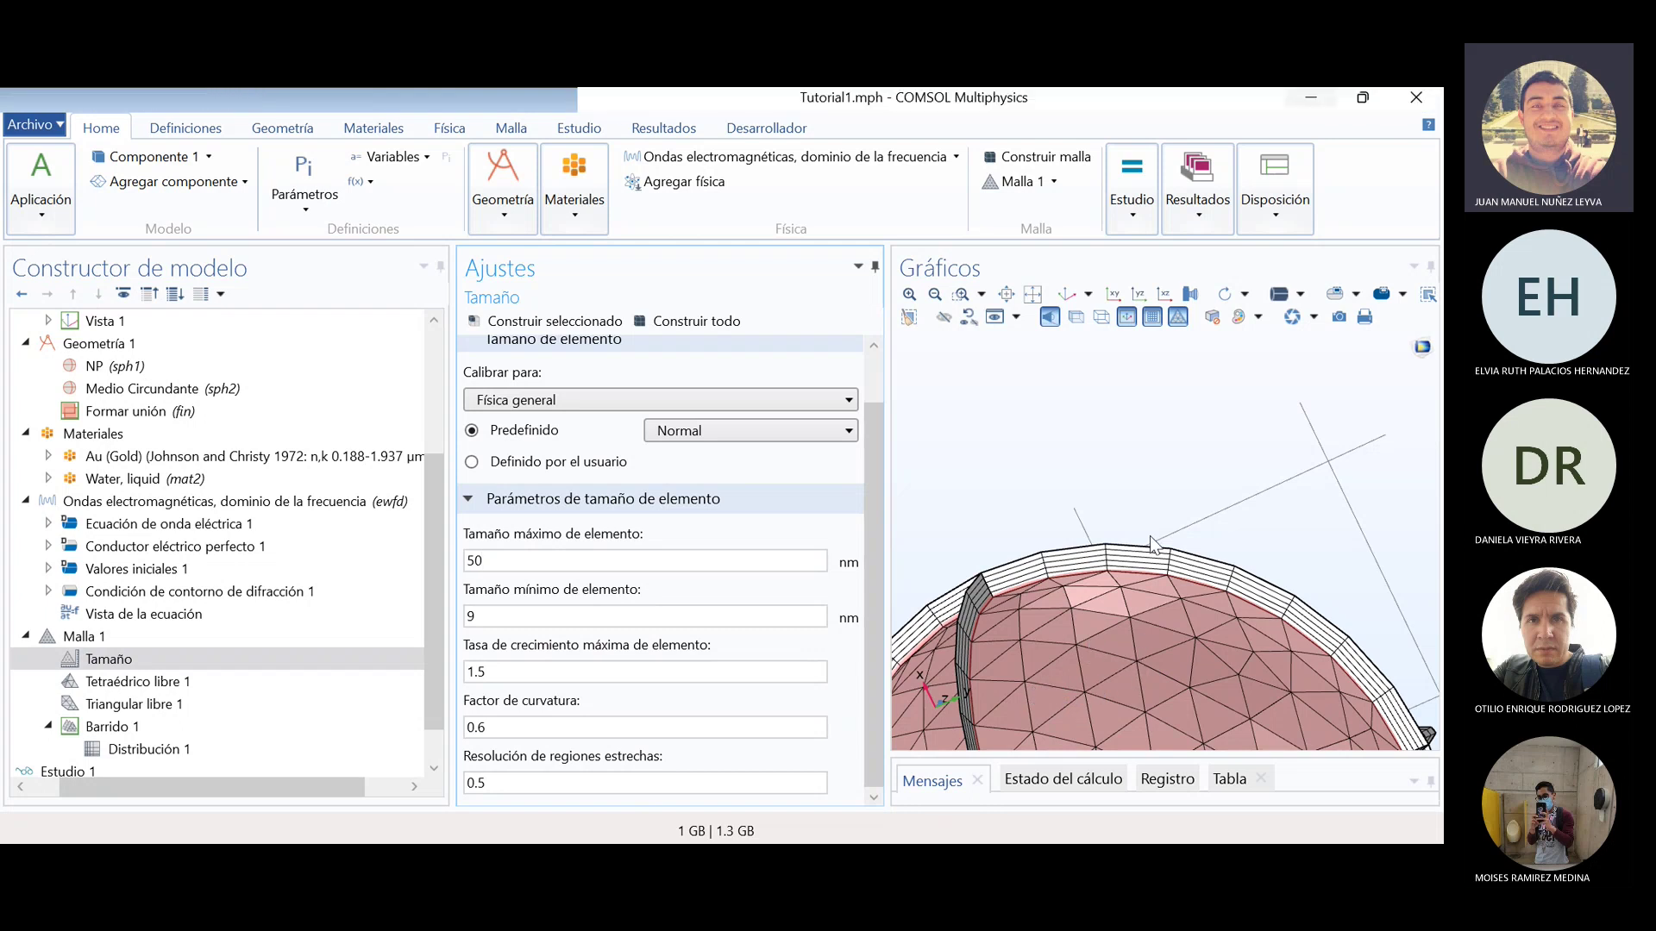
left_click(624, 502)
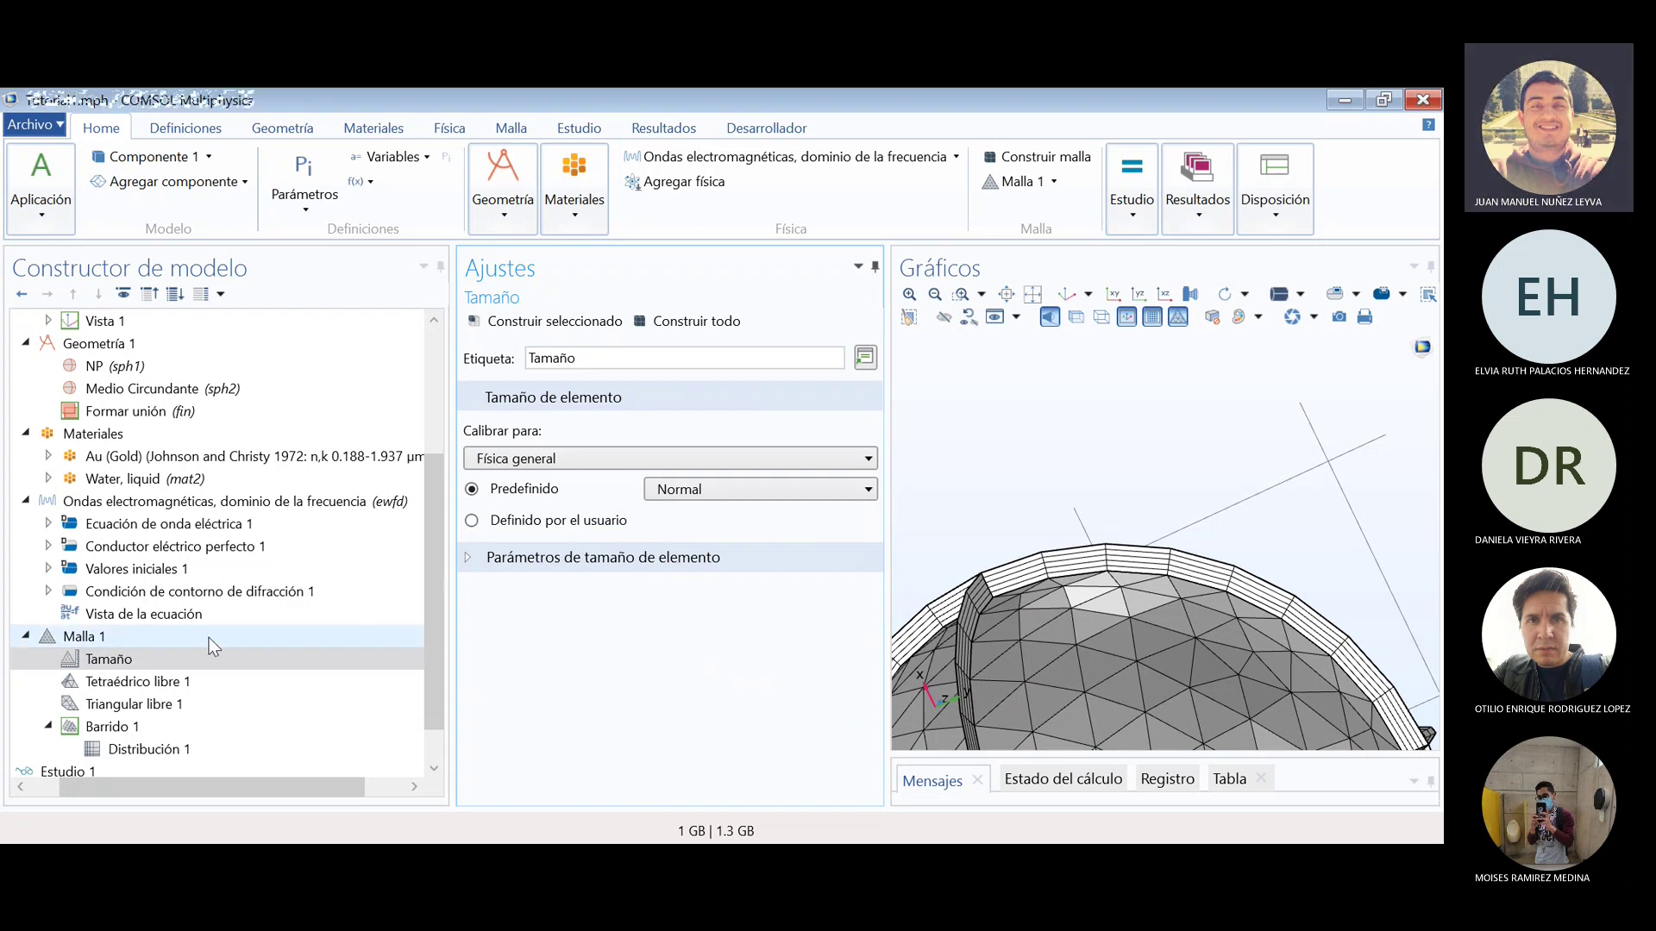
- Build the complete mesh of Malla 1 and delete all hiding nodes from the view
left_click(117, 639)
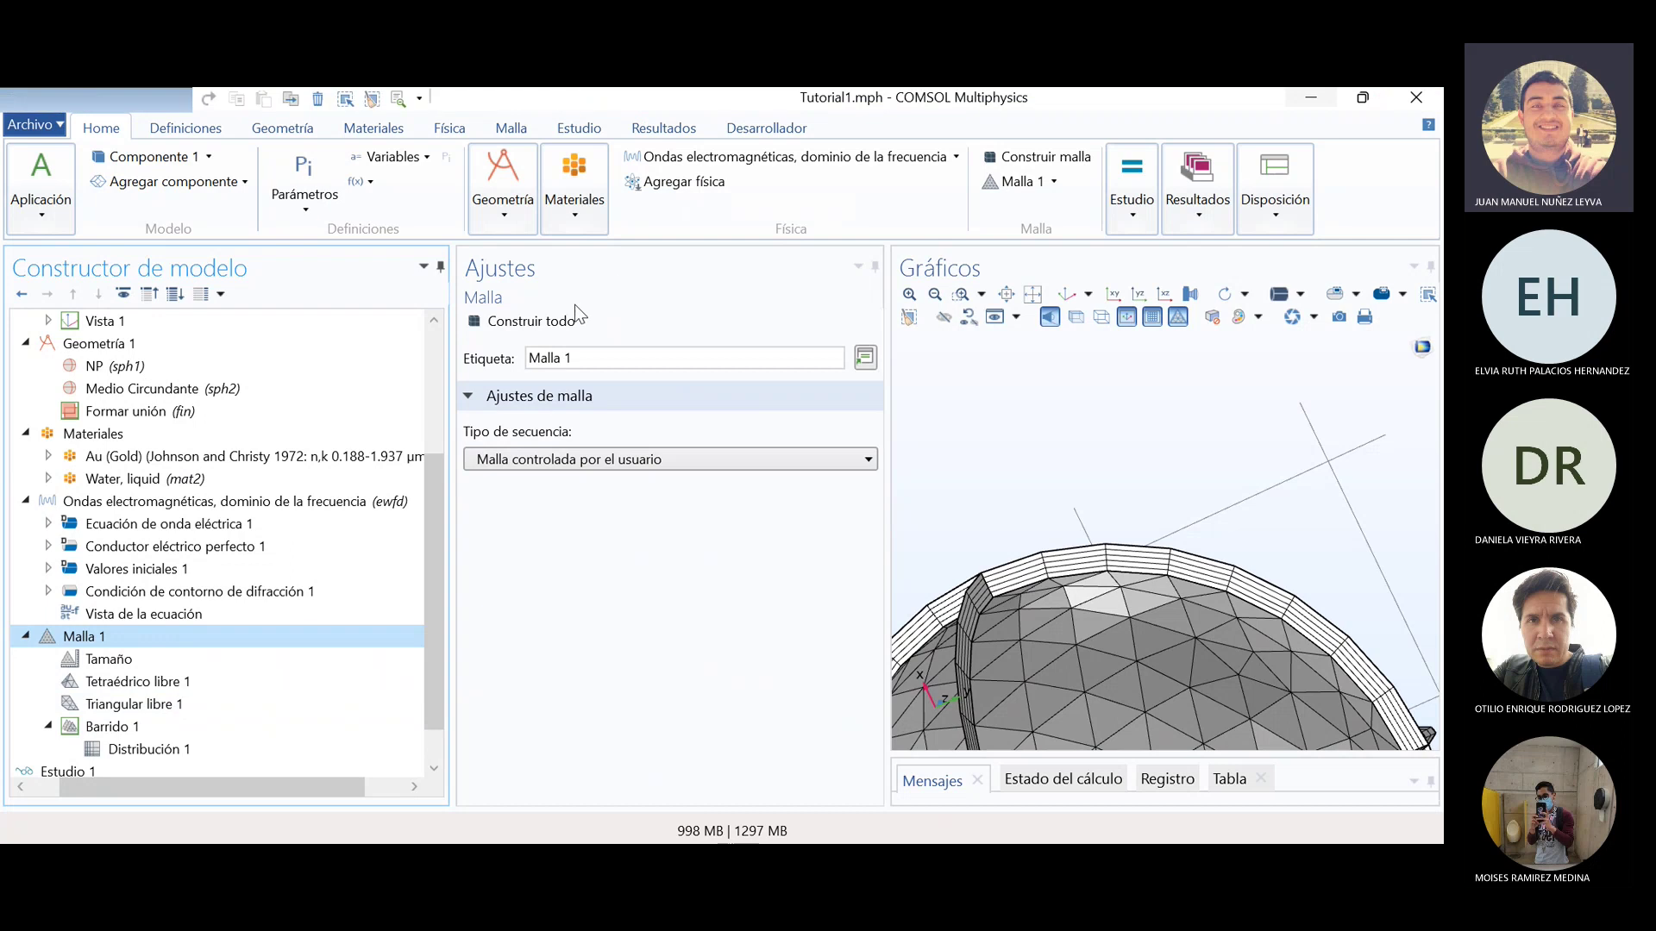
left_click(547, 320)
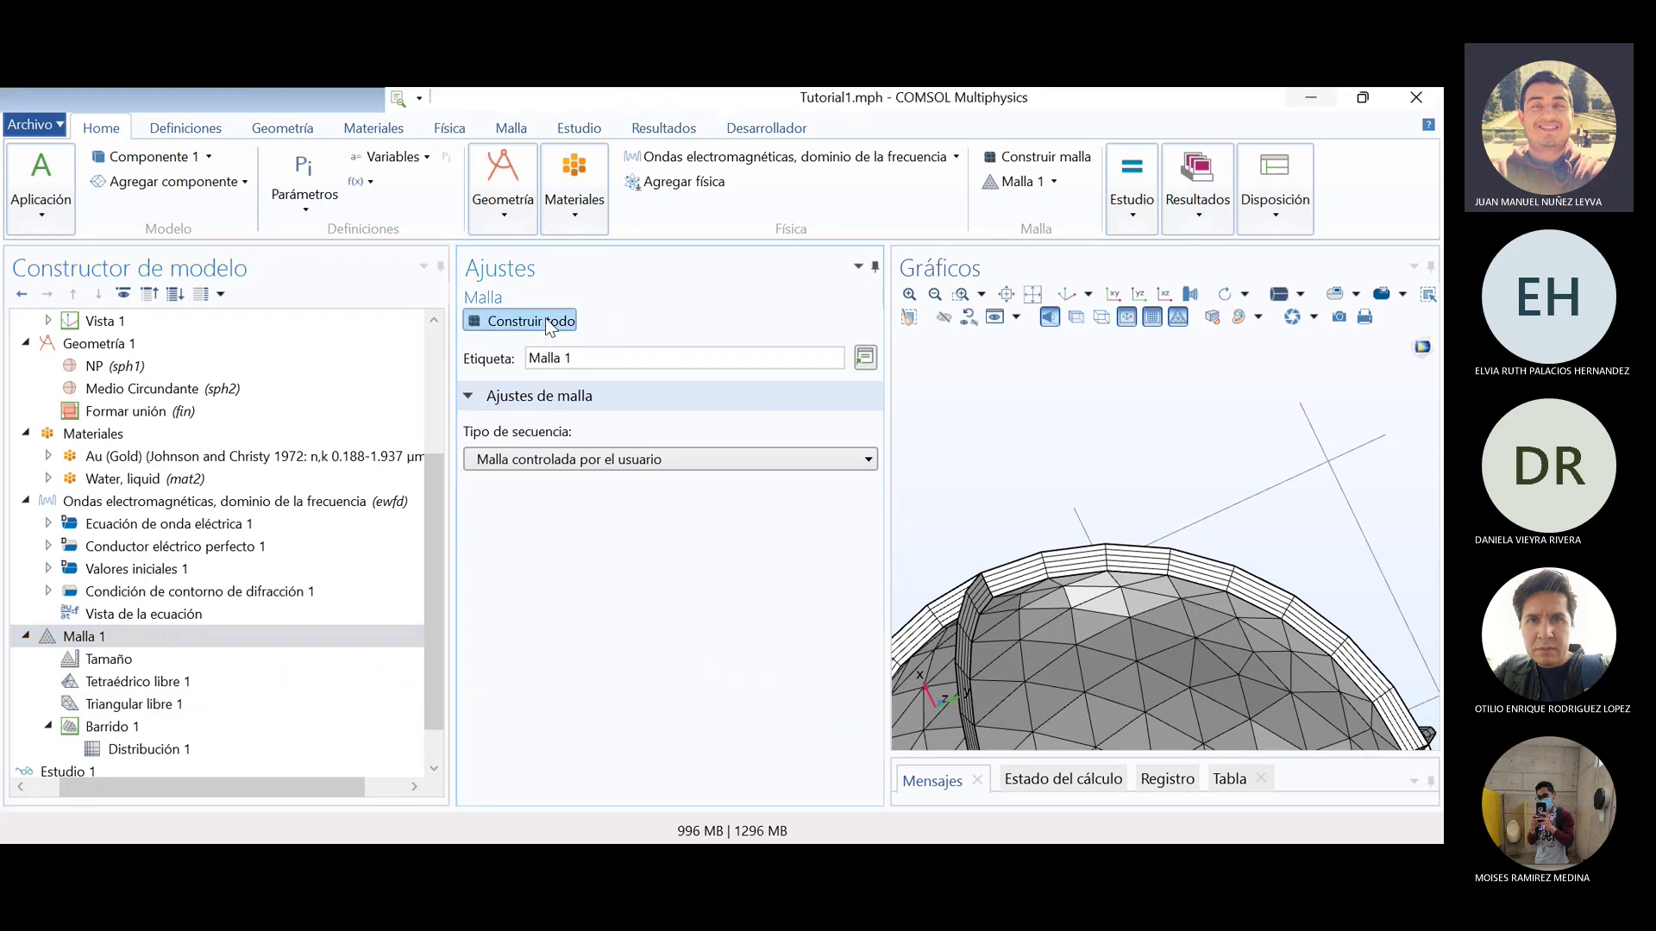
left_click(969, 316)
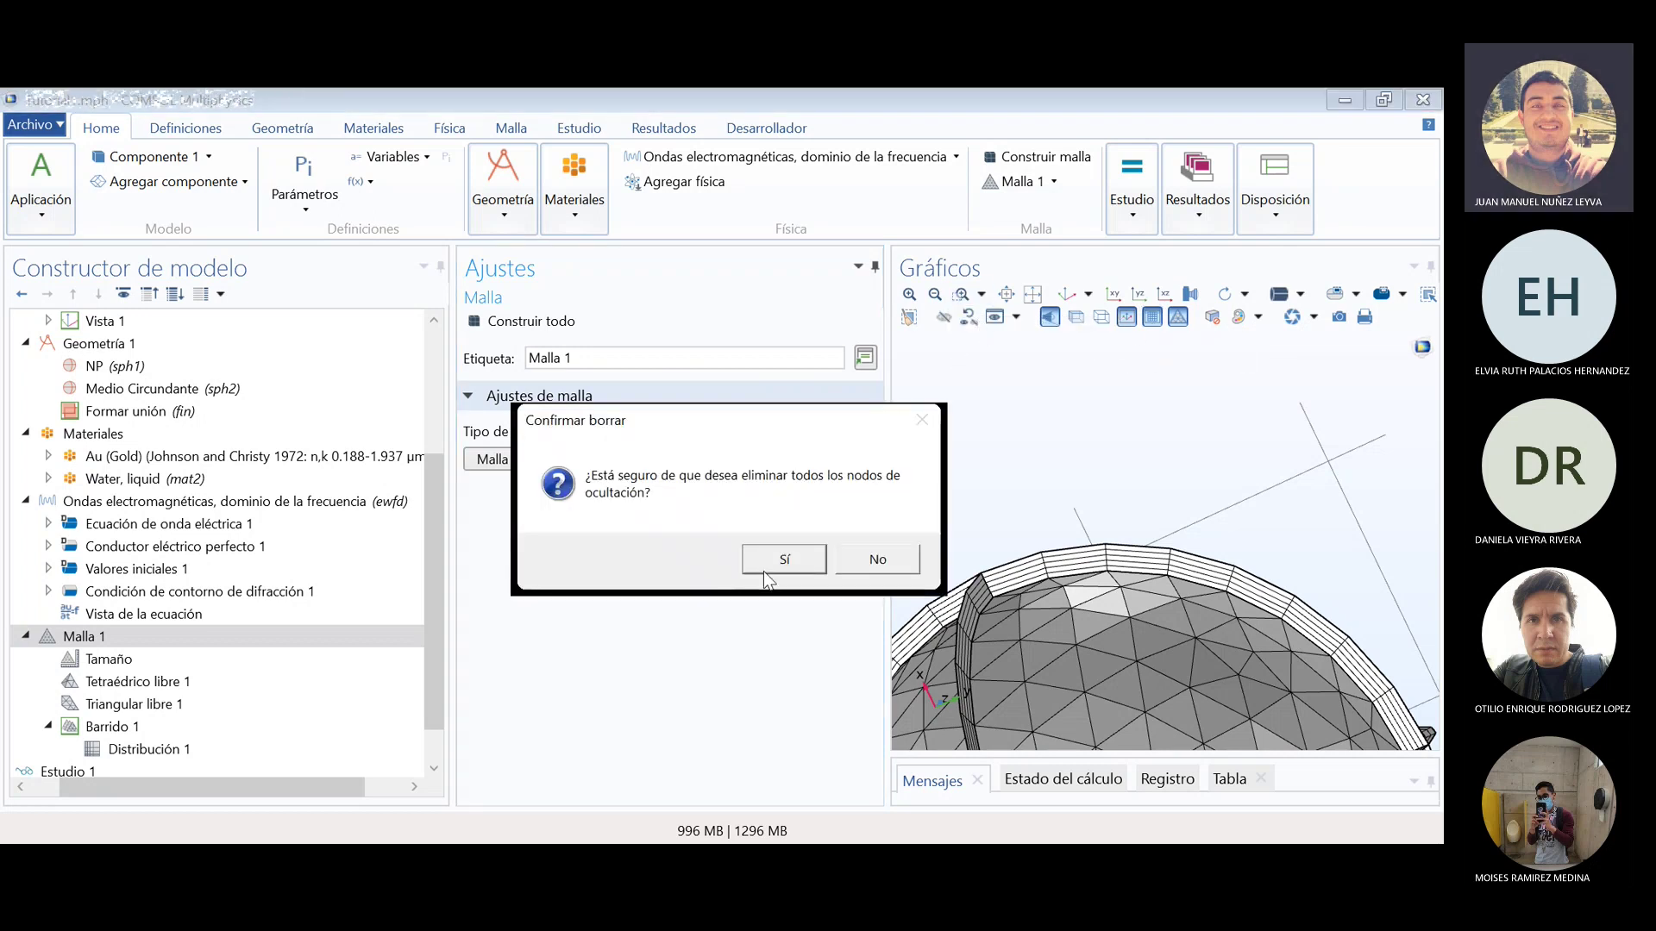
left_click(798, 562)
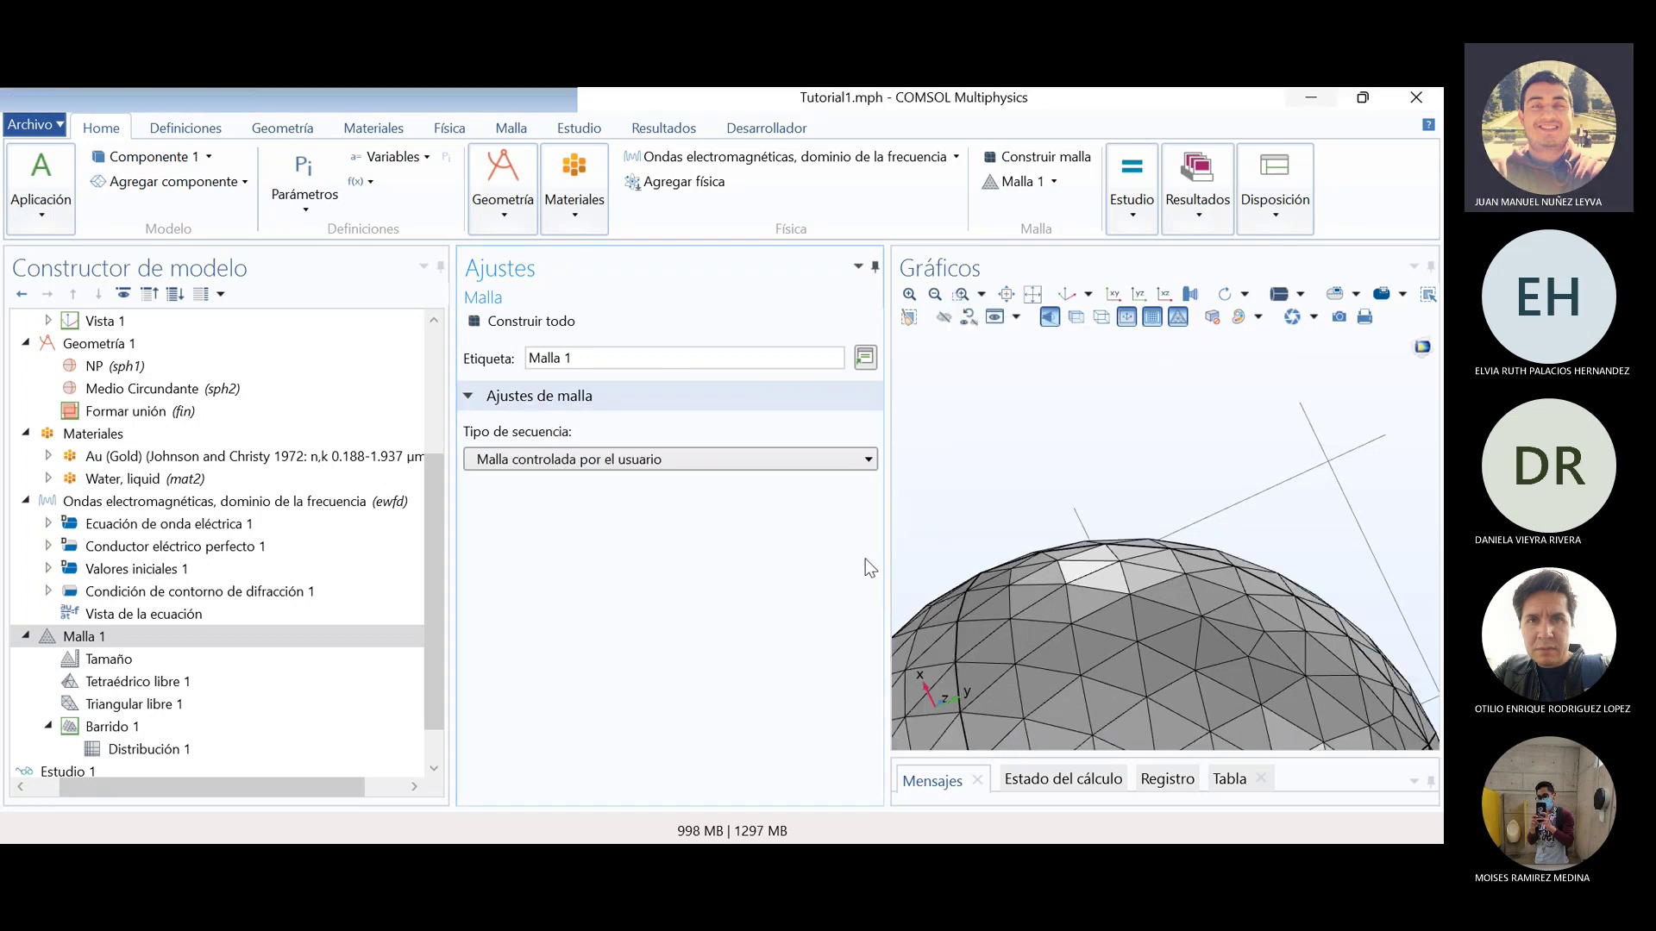
- Turn on transparency for the meshed sphere and inspect the mesh from several directions
left_click(1030, 293)
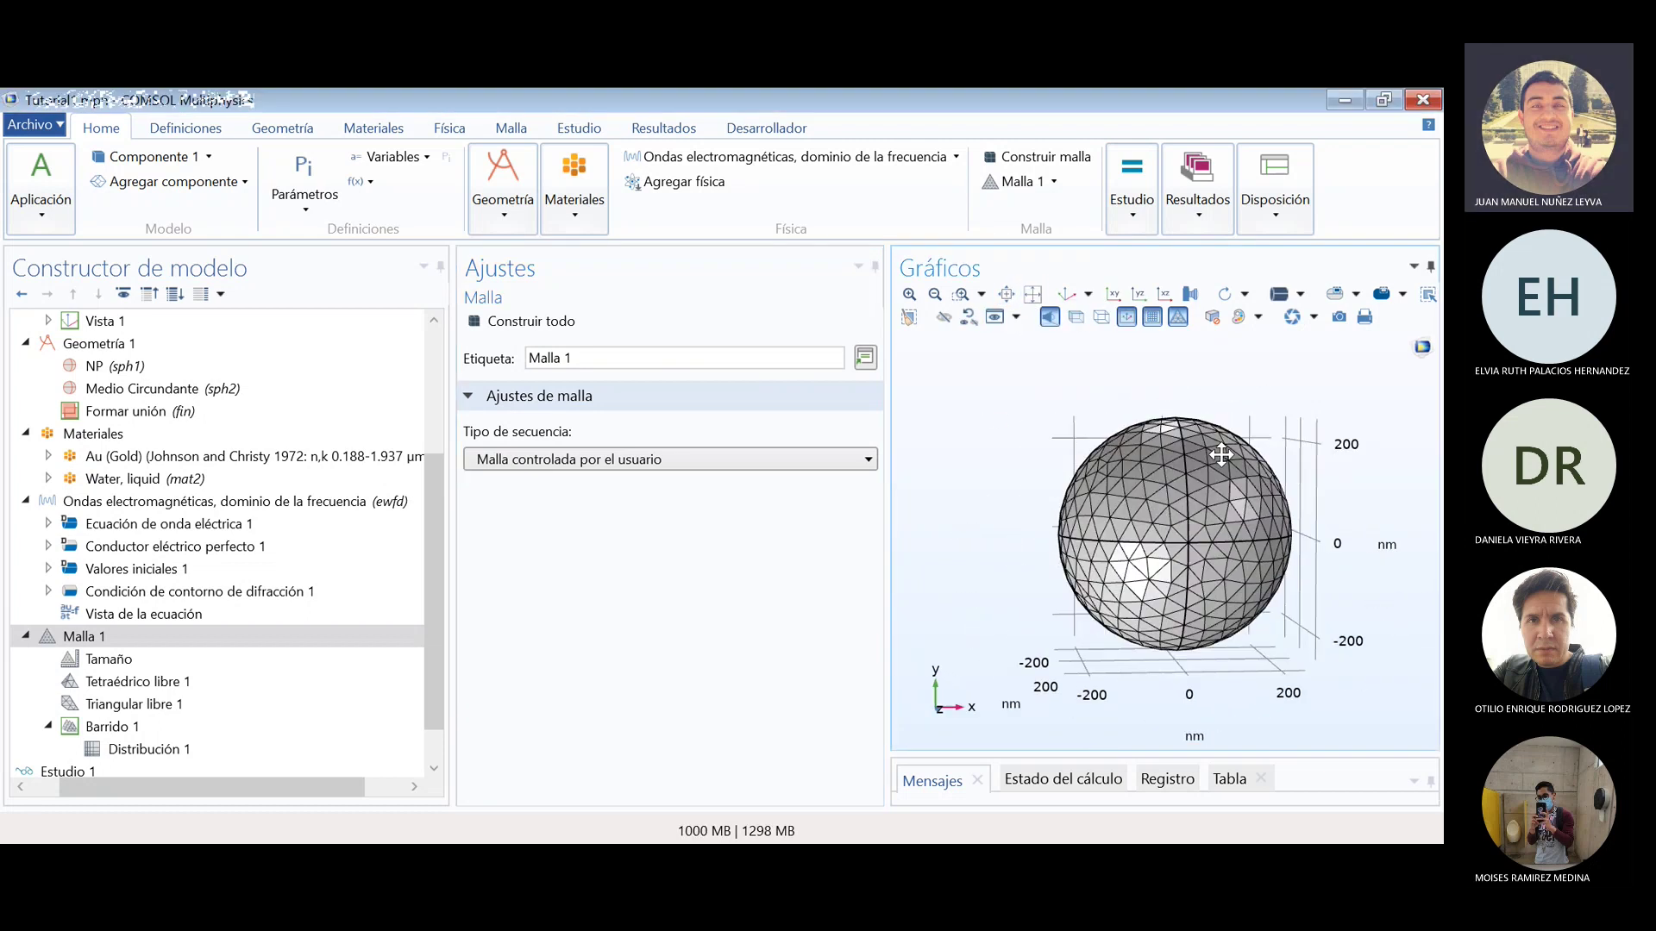
left_click_drag(1369, 542, 1275, 578)
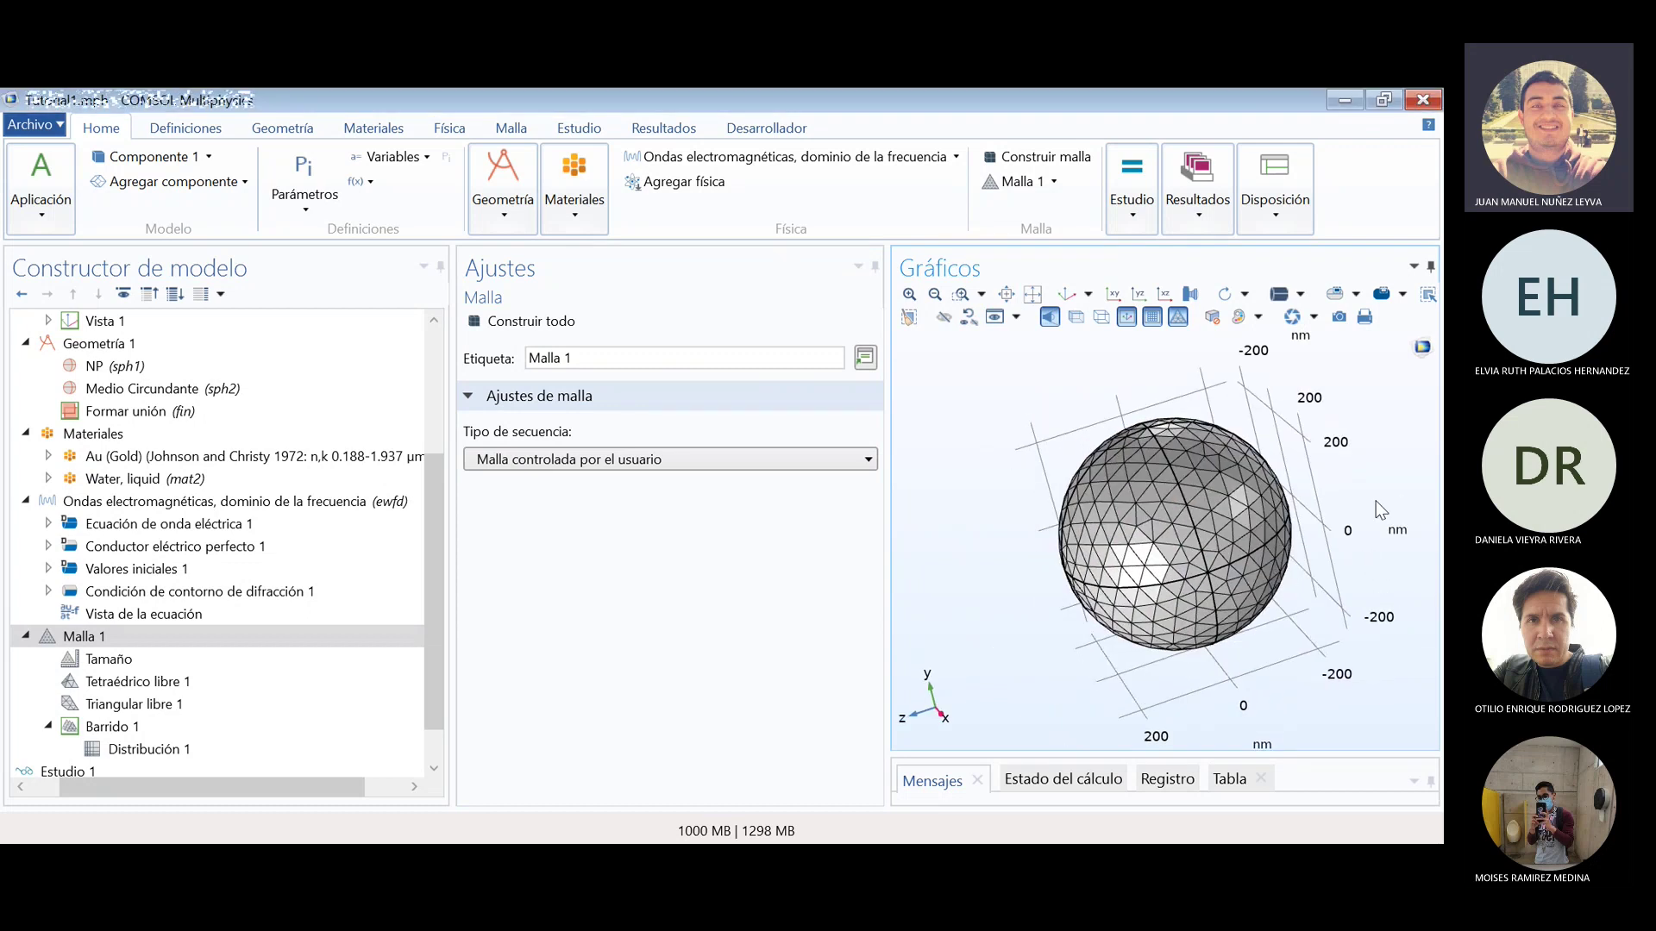
left_click(1082, 321)
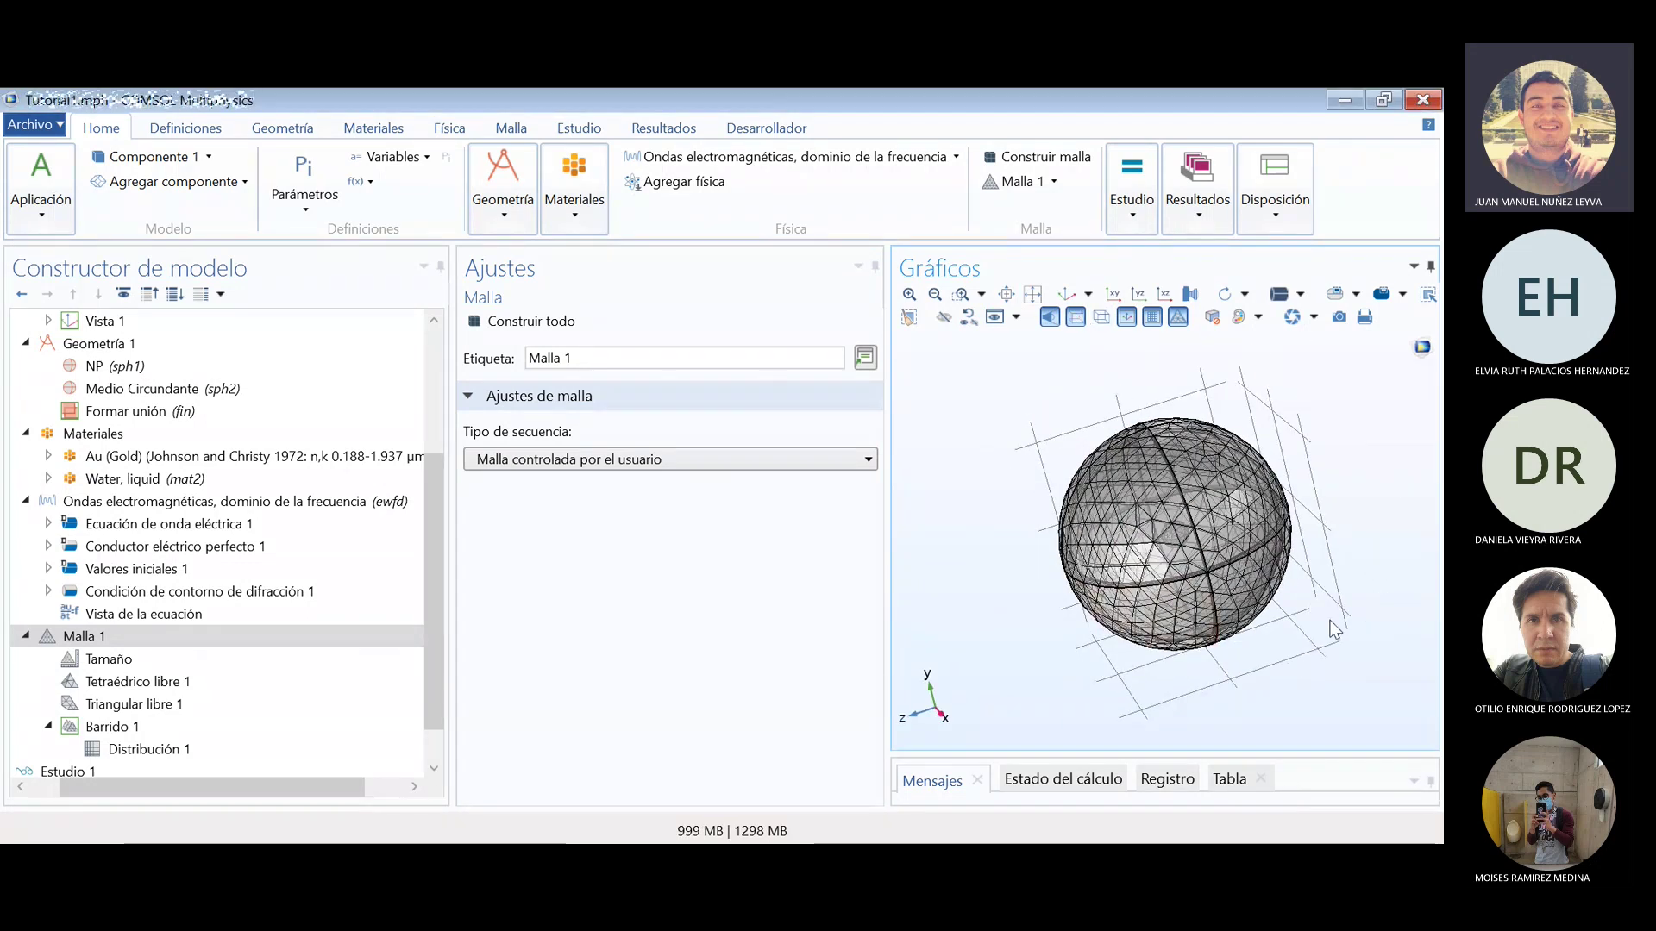
left_click_drag(1333, 629, 1235, 540)
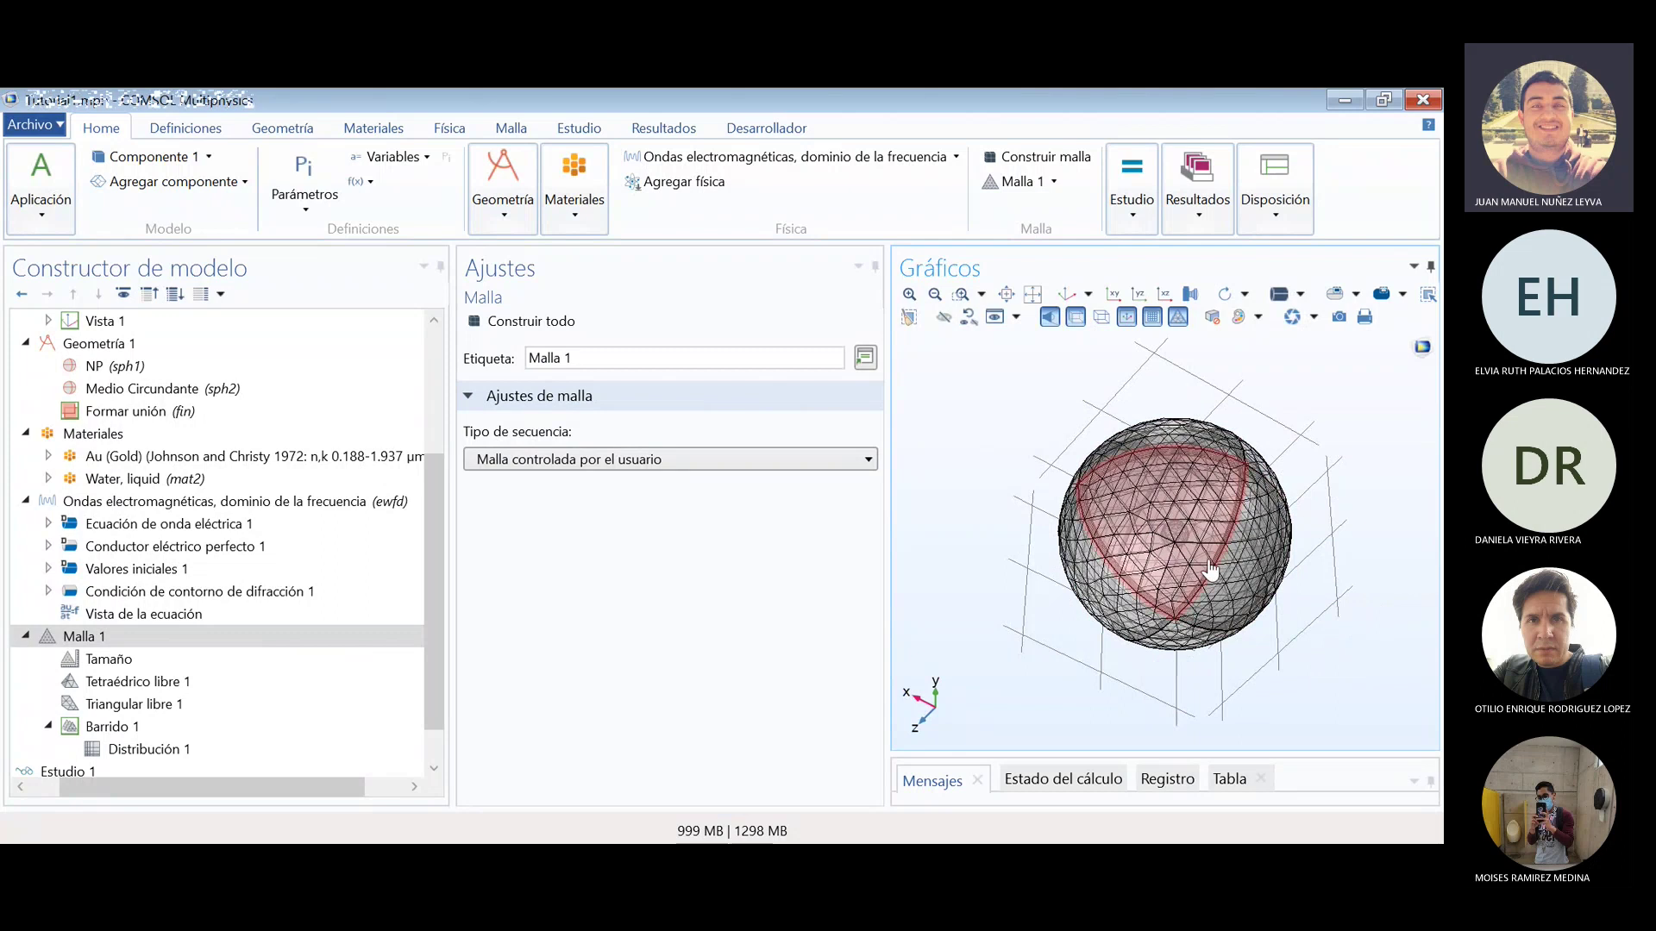
left_click_drag(1337, 515, 1222, 501)
left_click_drag(1393, 592, 1242, 579)
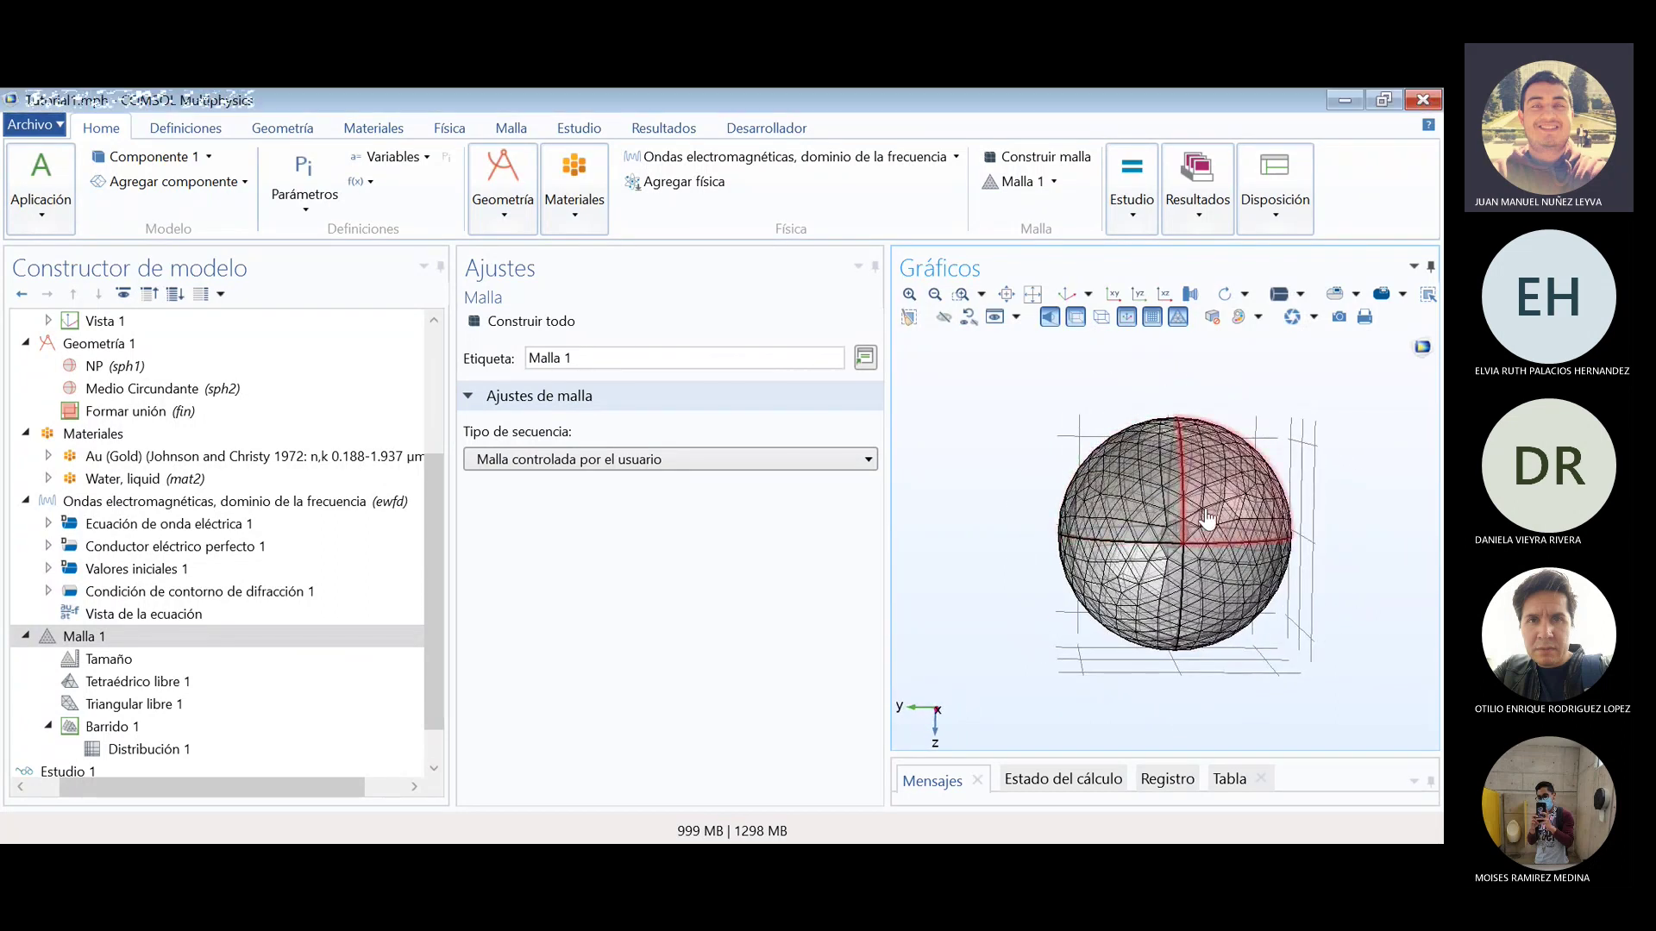
left_click_drag(1368, 519, 1281, 581)
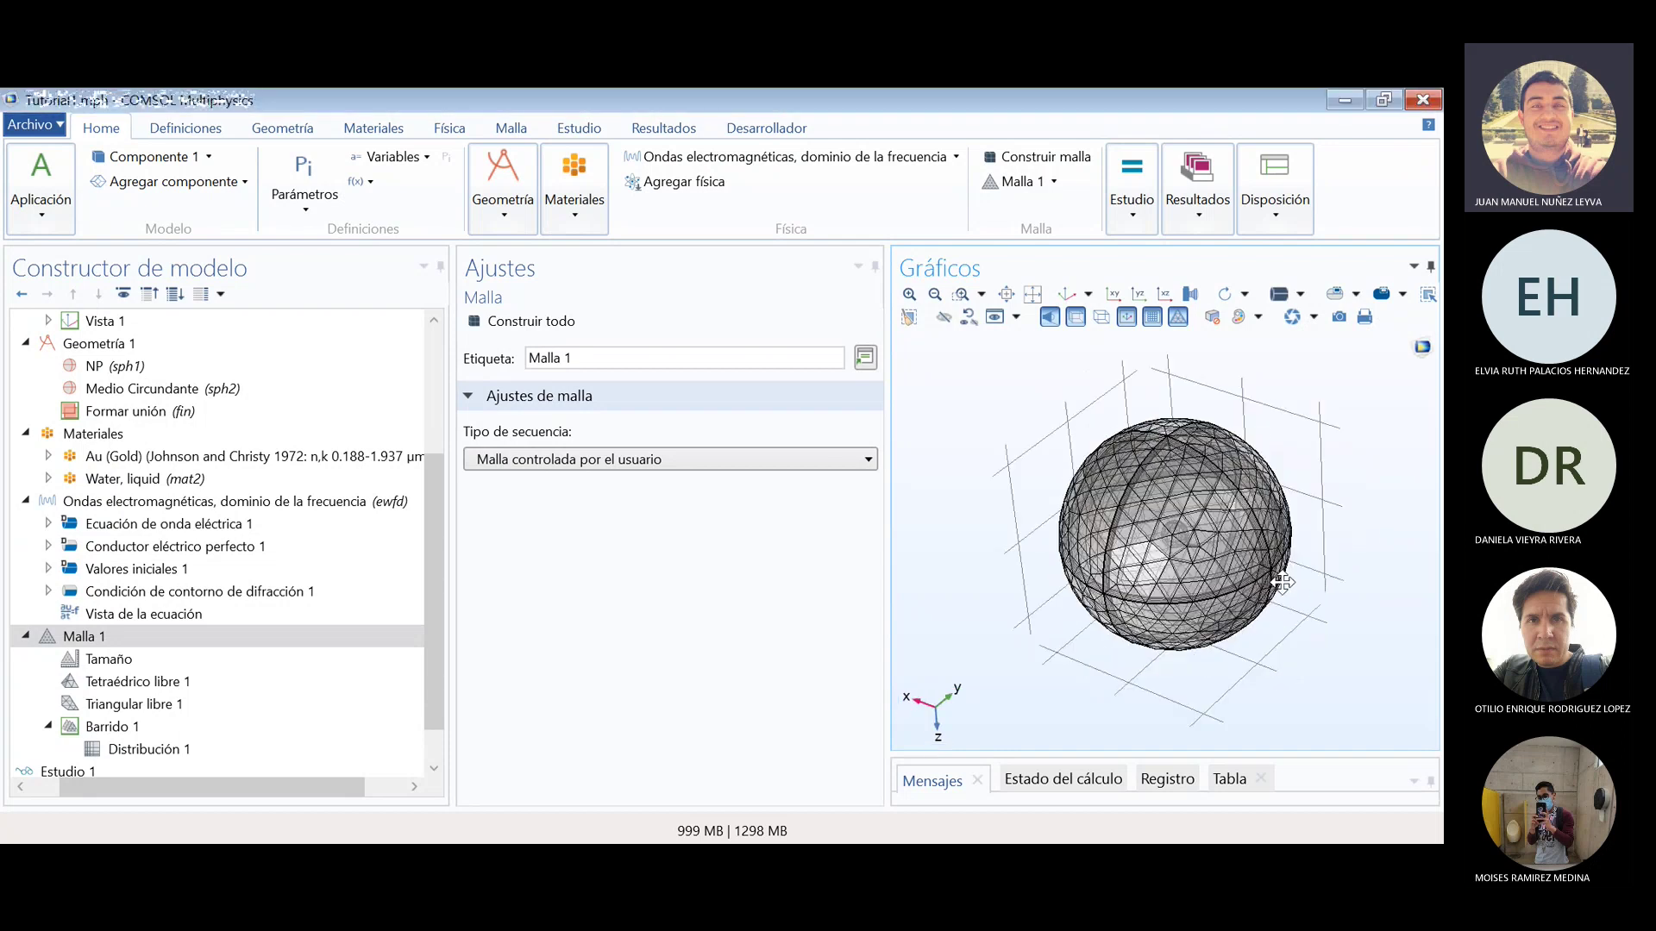
- Collapse the Barrido 1 node, review the model tree and select Malla 1
left_click(49, 727)
left_click_drag(430, 679, 437, 589)
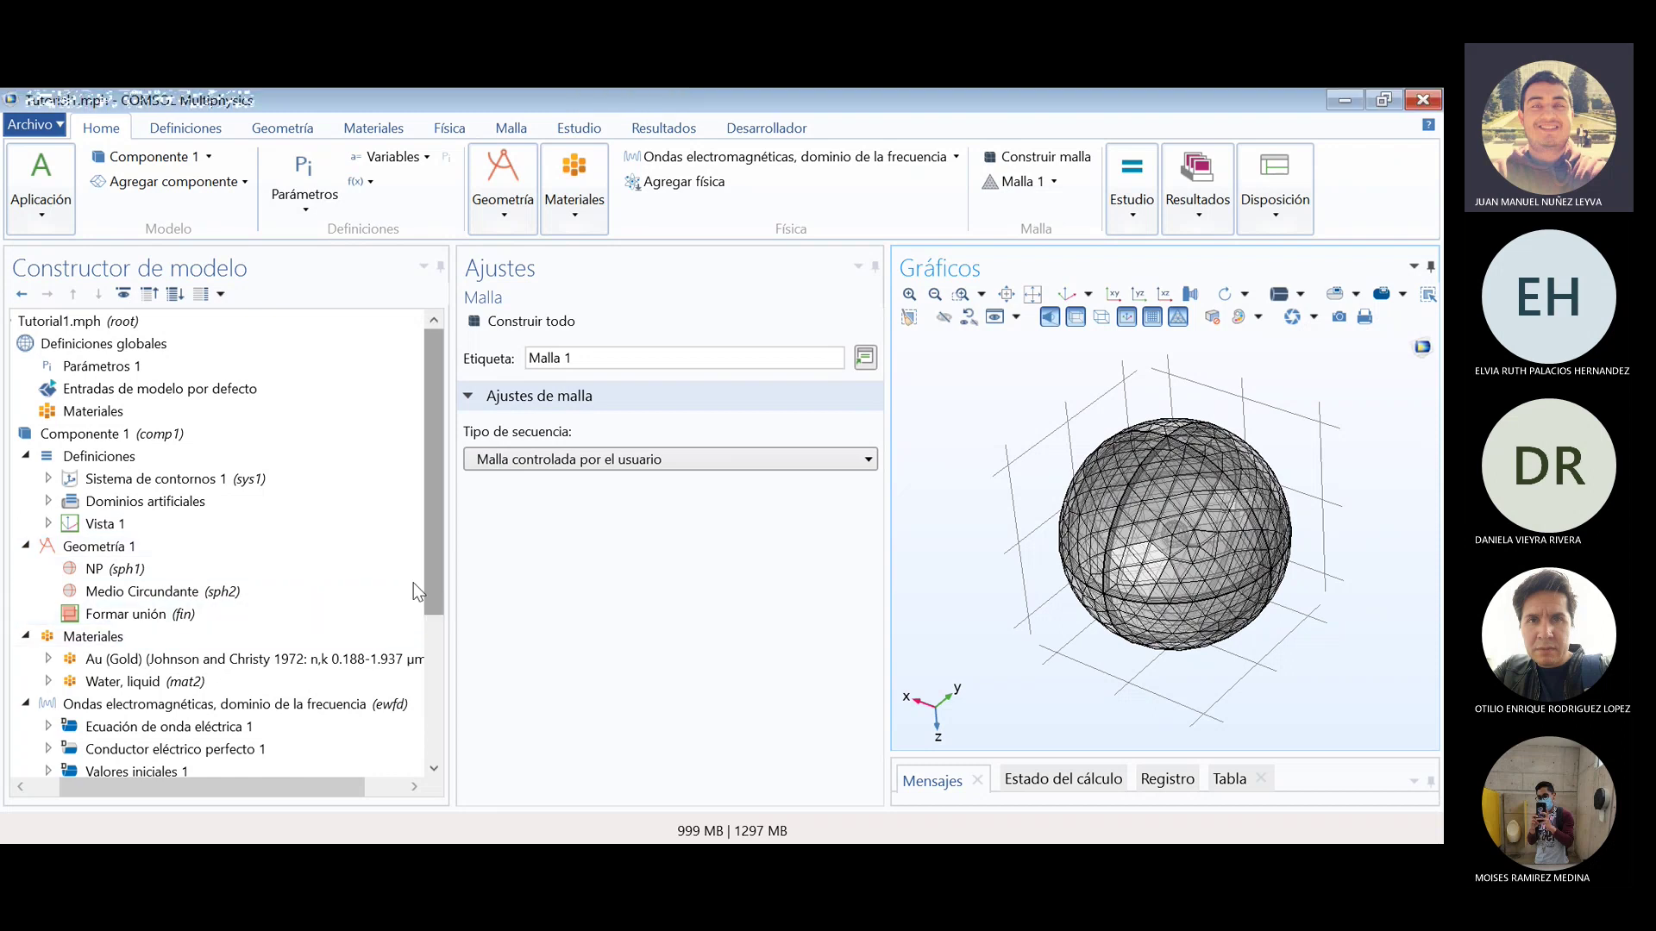
scroll(347, 573, "down", 4)
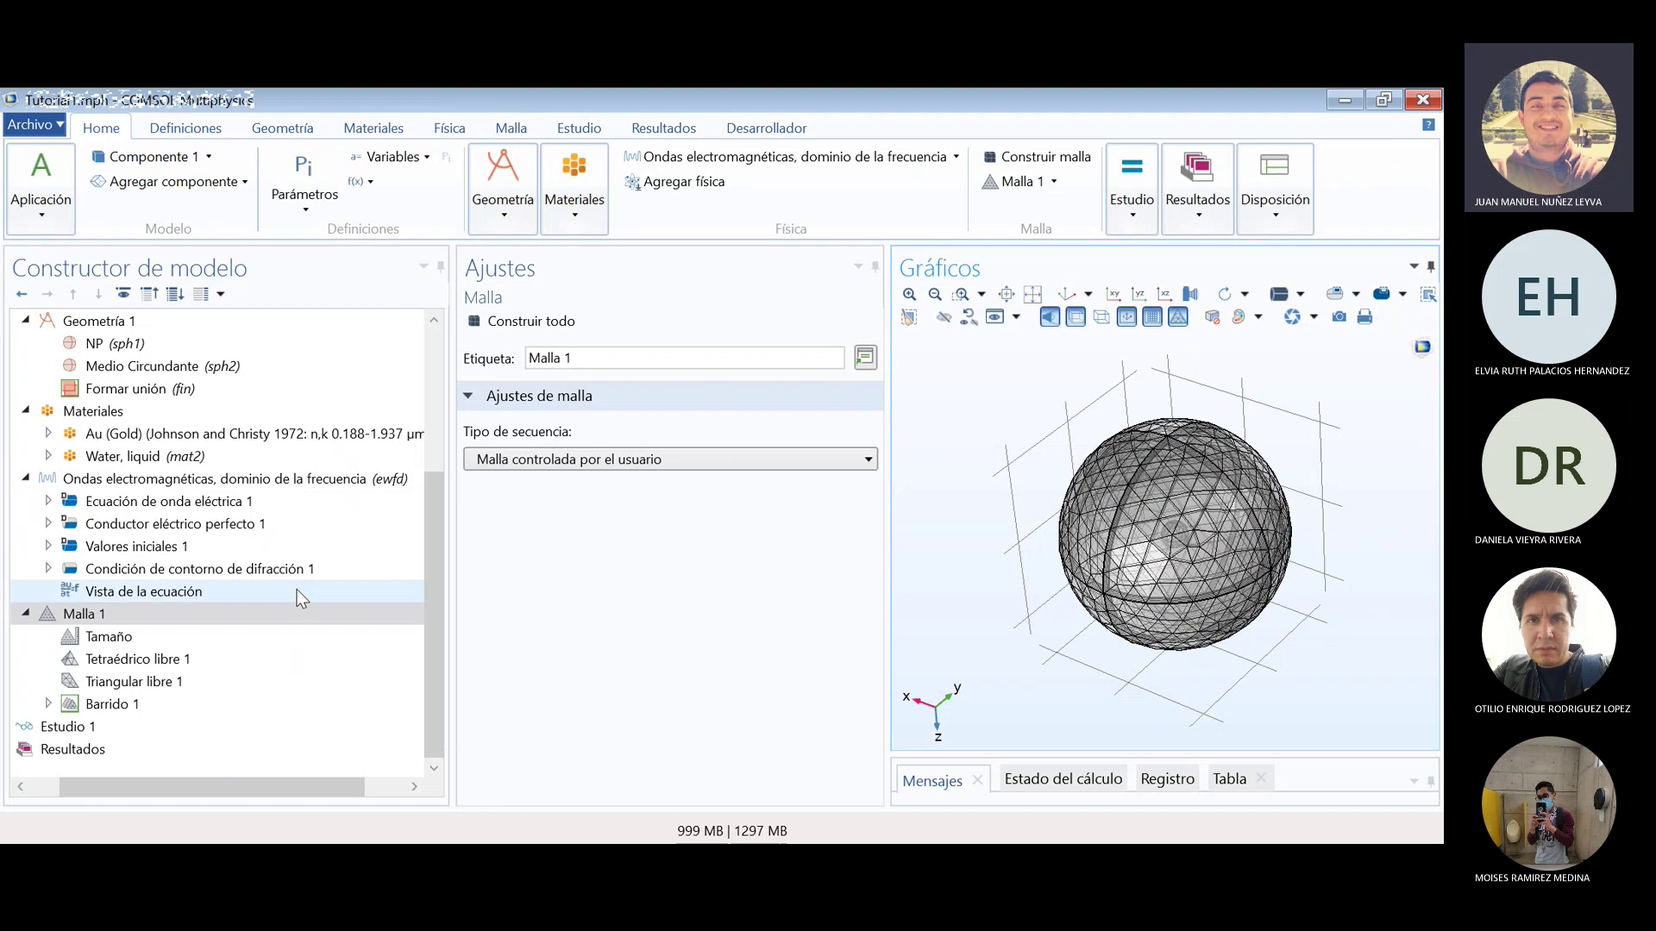
left_click(188, 614)
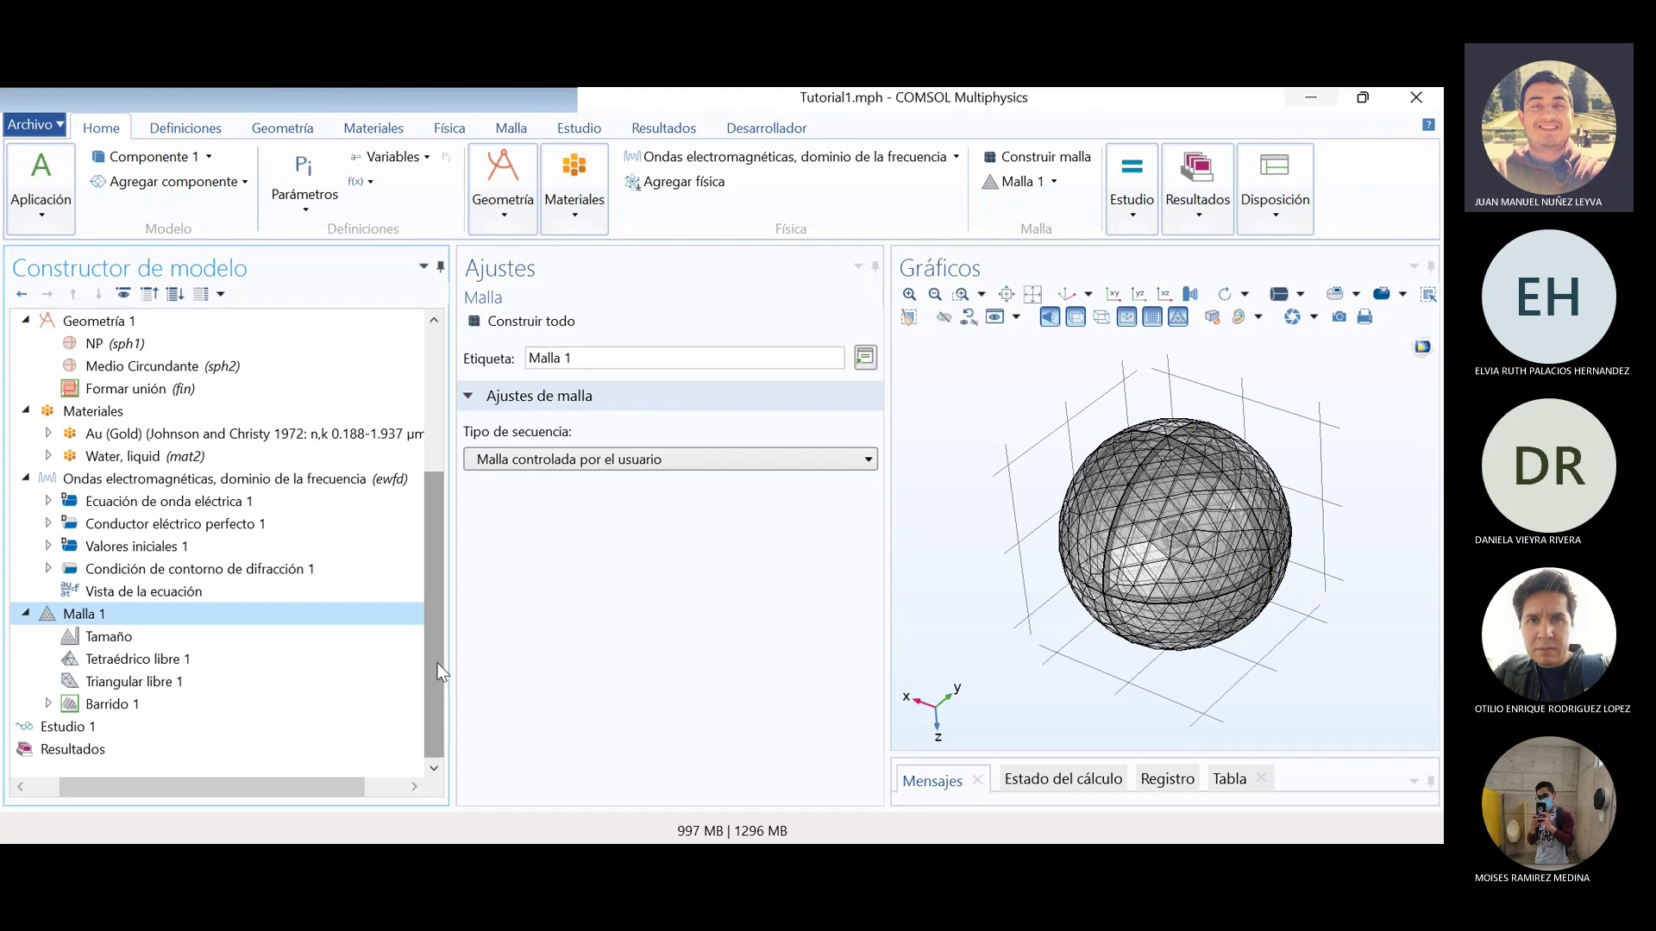
- Expand Estudio 1, open the settings of its wavelength domain step and widen the settings area
left_click(65, 729)
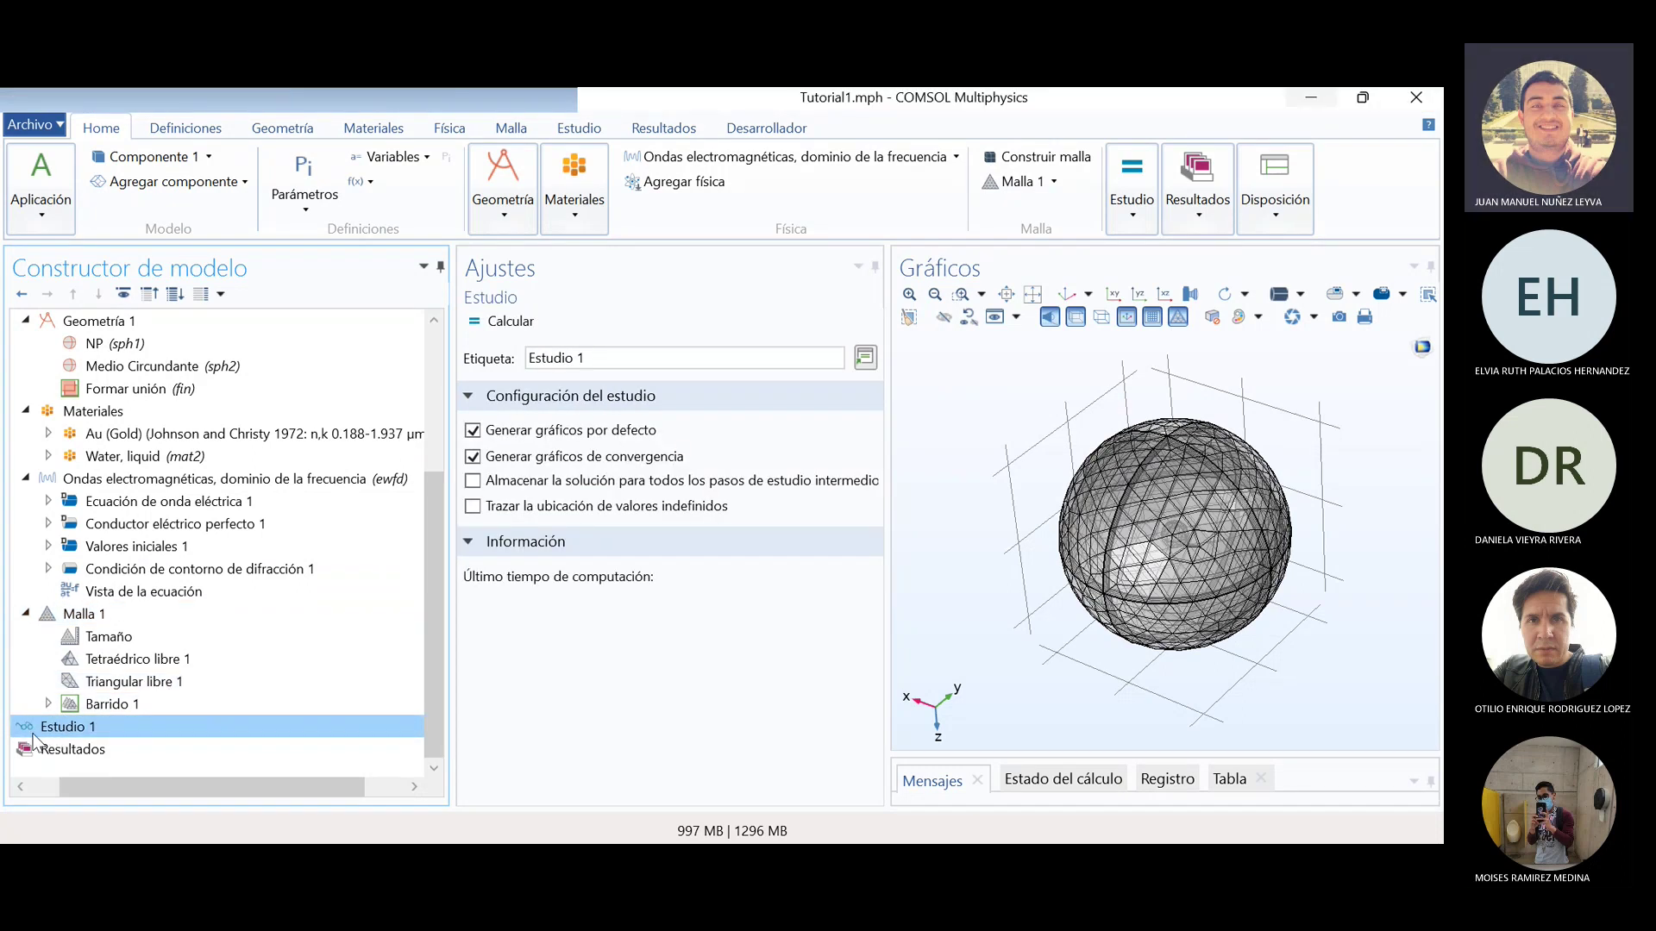
left_click_drag(155, 787, 52, 780)
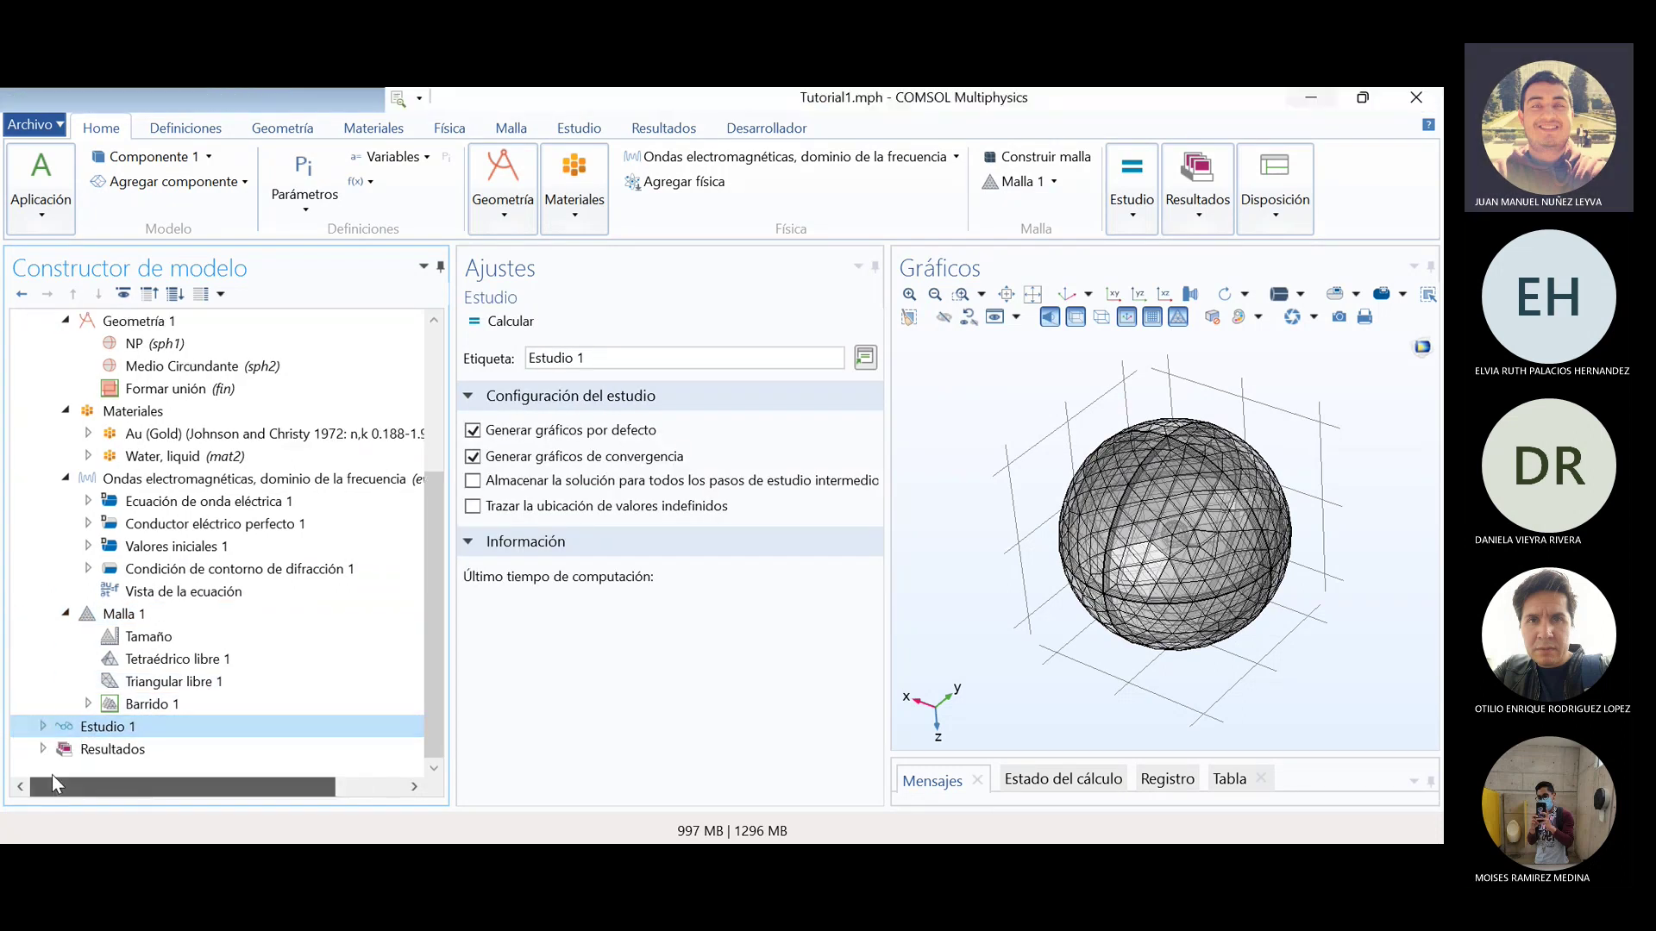
left_click(41, 727)
left_click(276, 750)
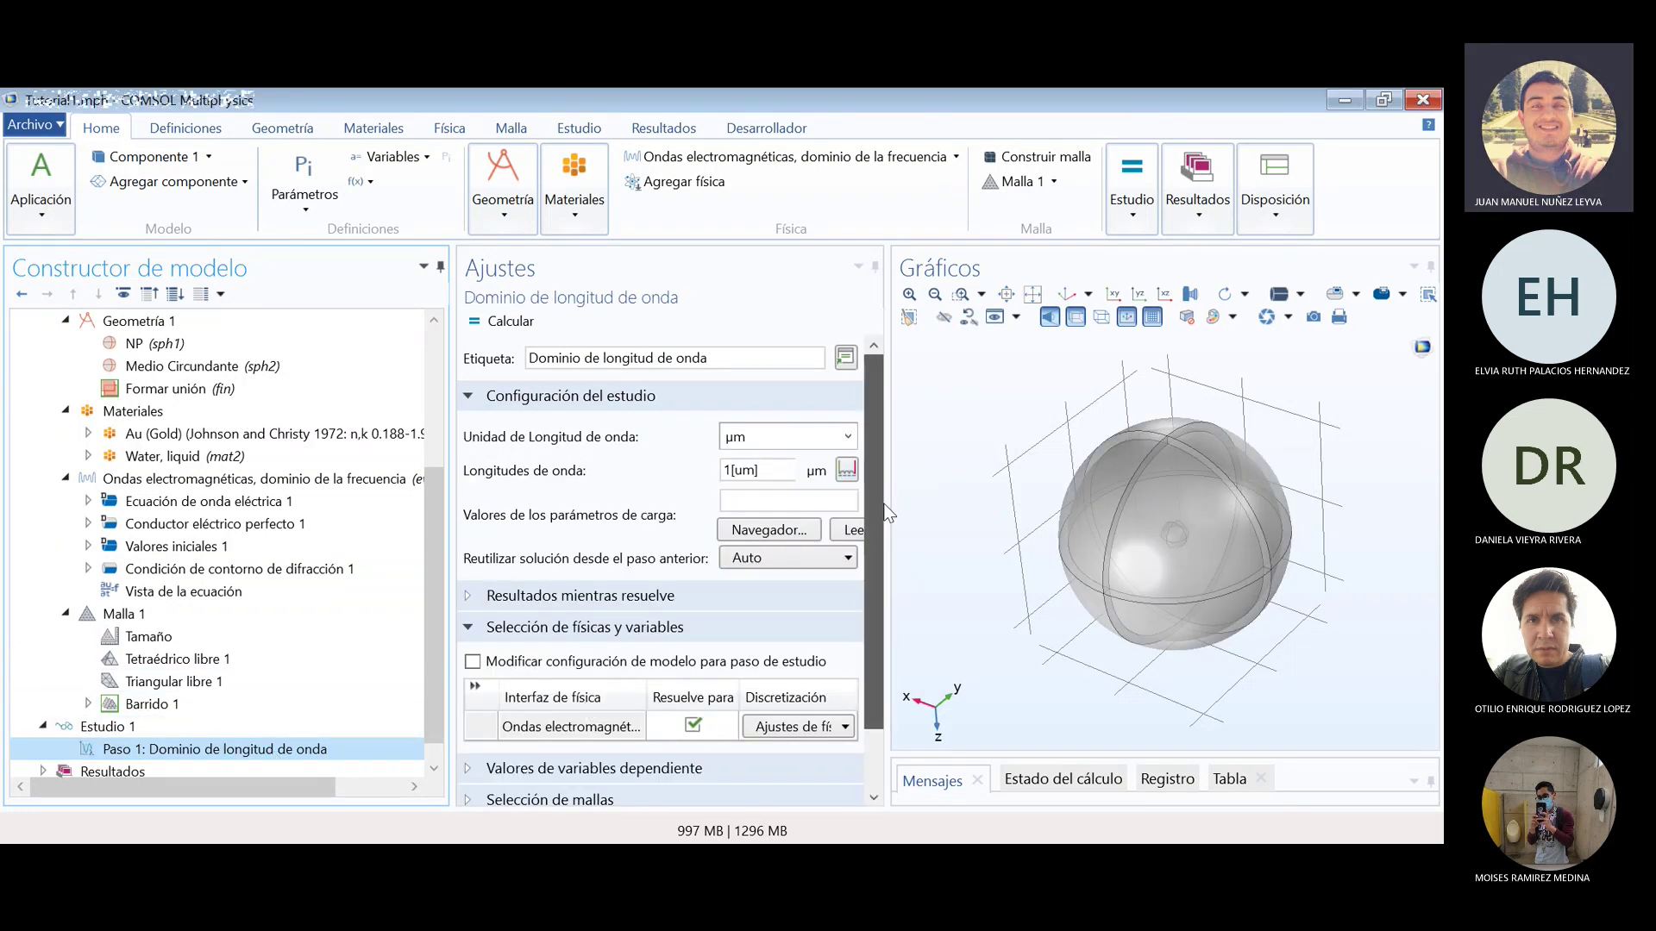
left_click_drag(886, 506, 1000, 504)
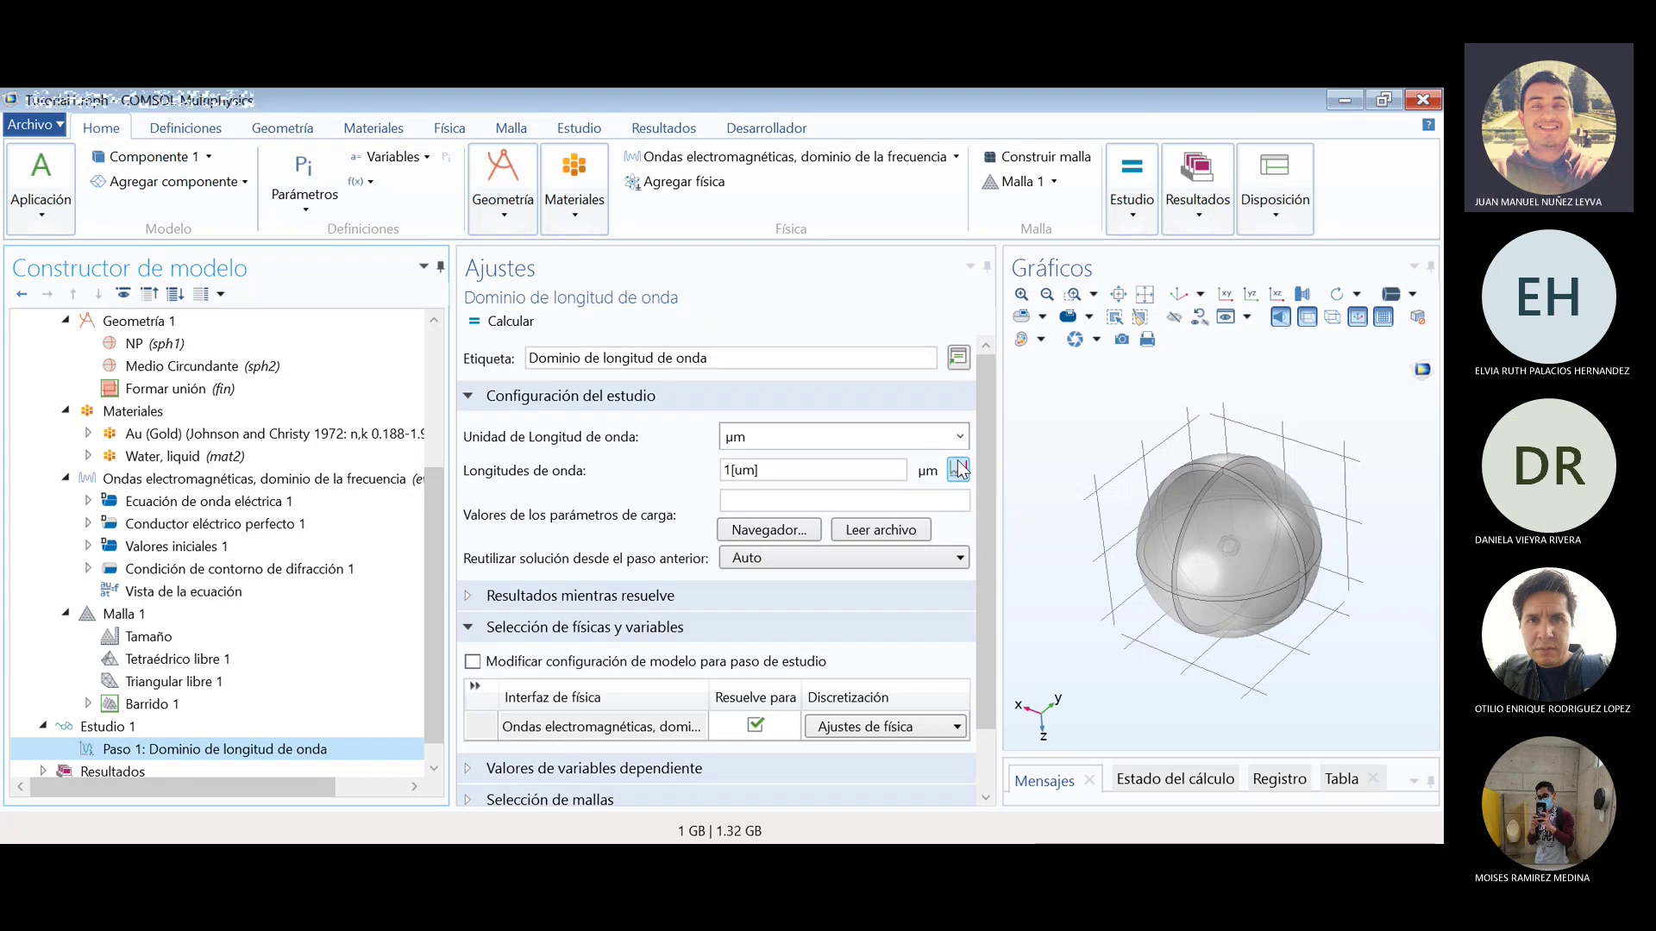
- Set the wavelength unit of the study step to nm
left_click(963, 435)
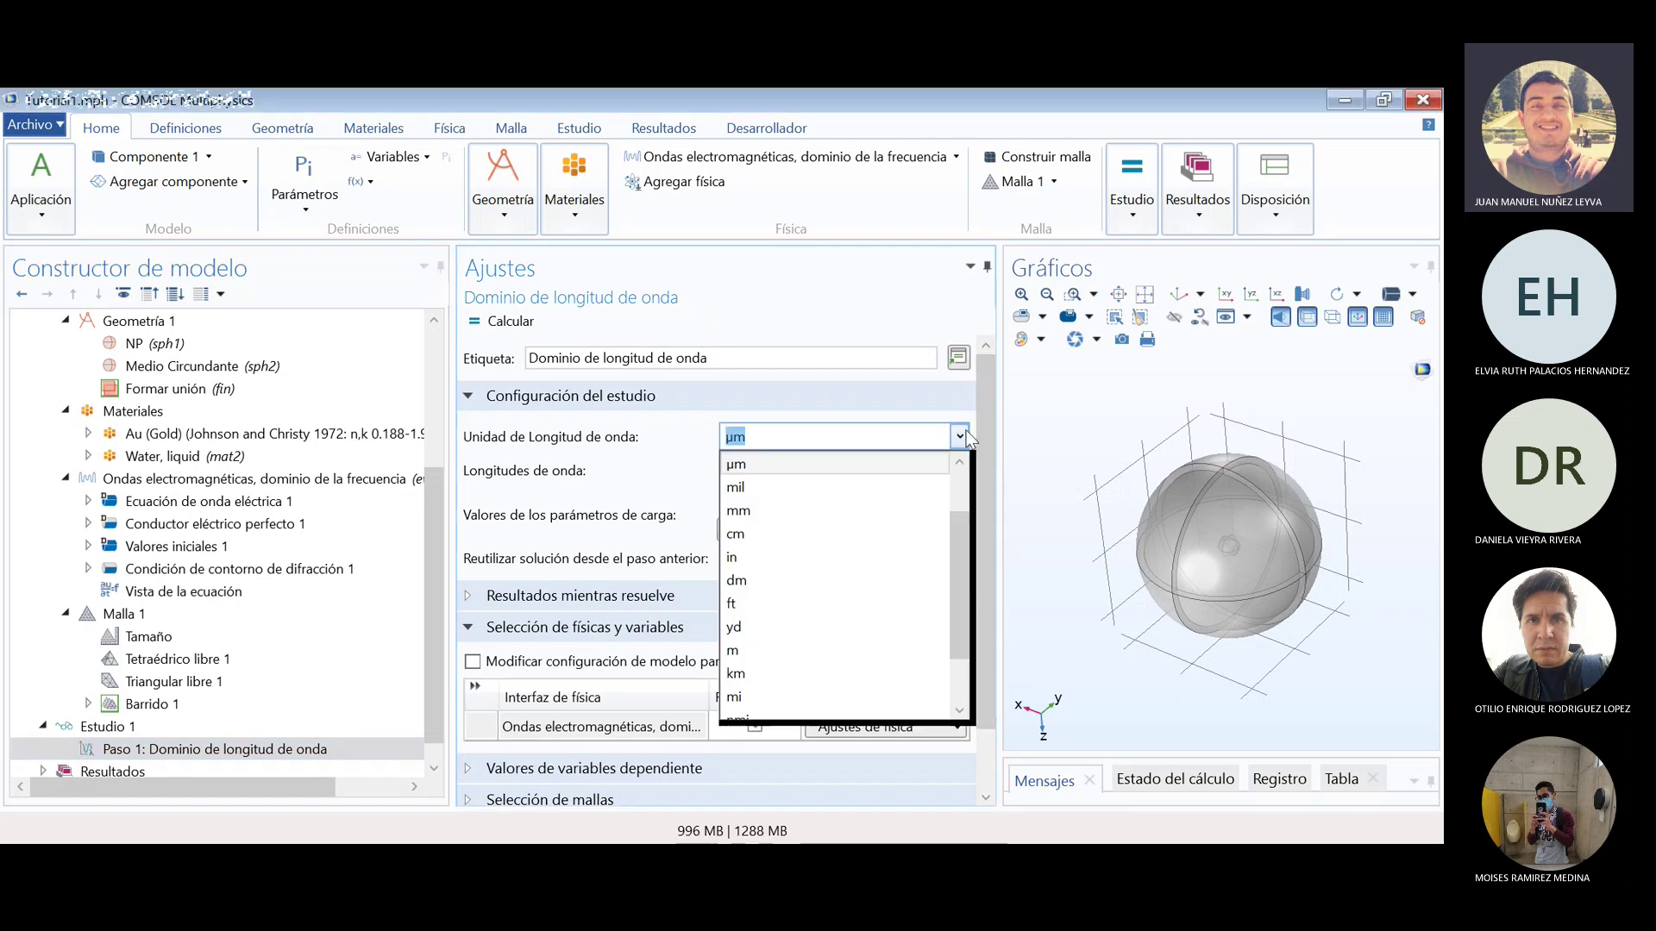
left_click_drag(964, 545, 961, 515)
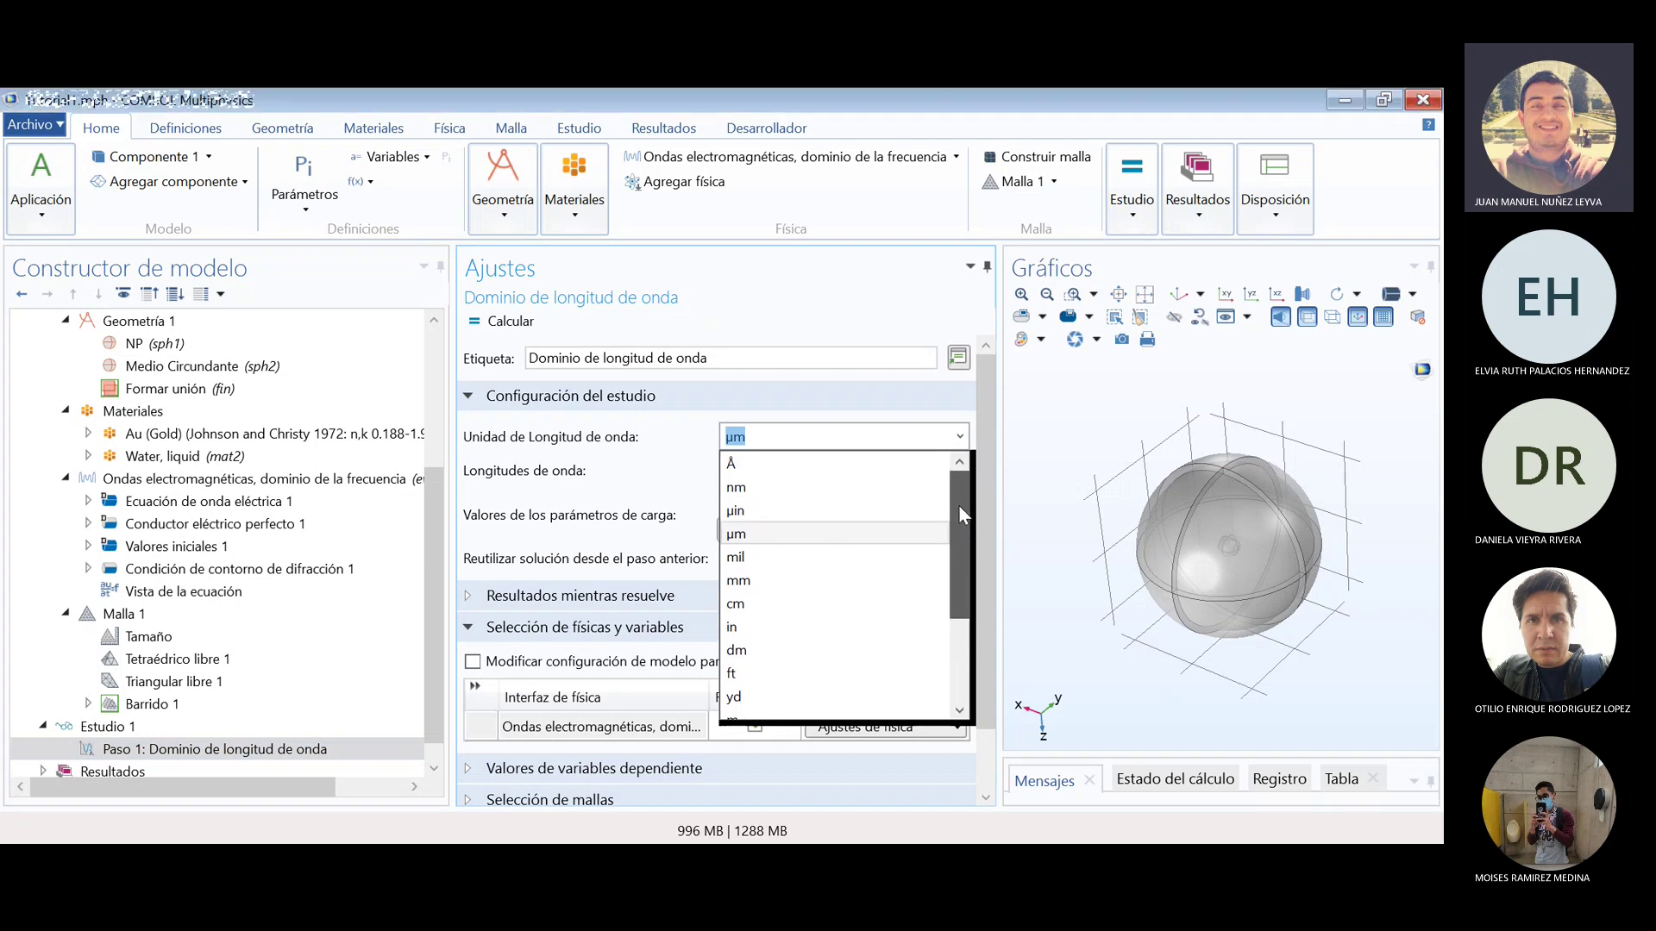
left_click(895, 488)
- Open the interval definition for the study's wavelengths and use Paso as the entry method
left_click(776, 471)
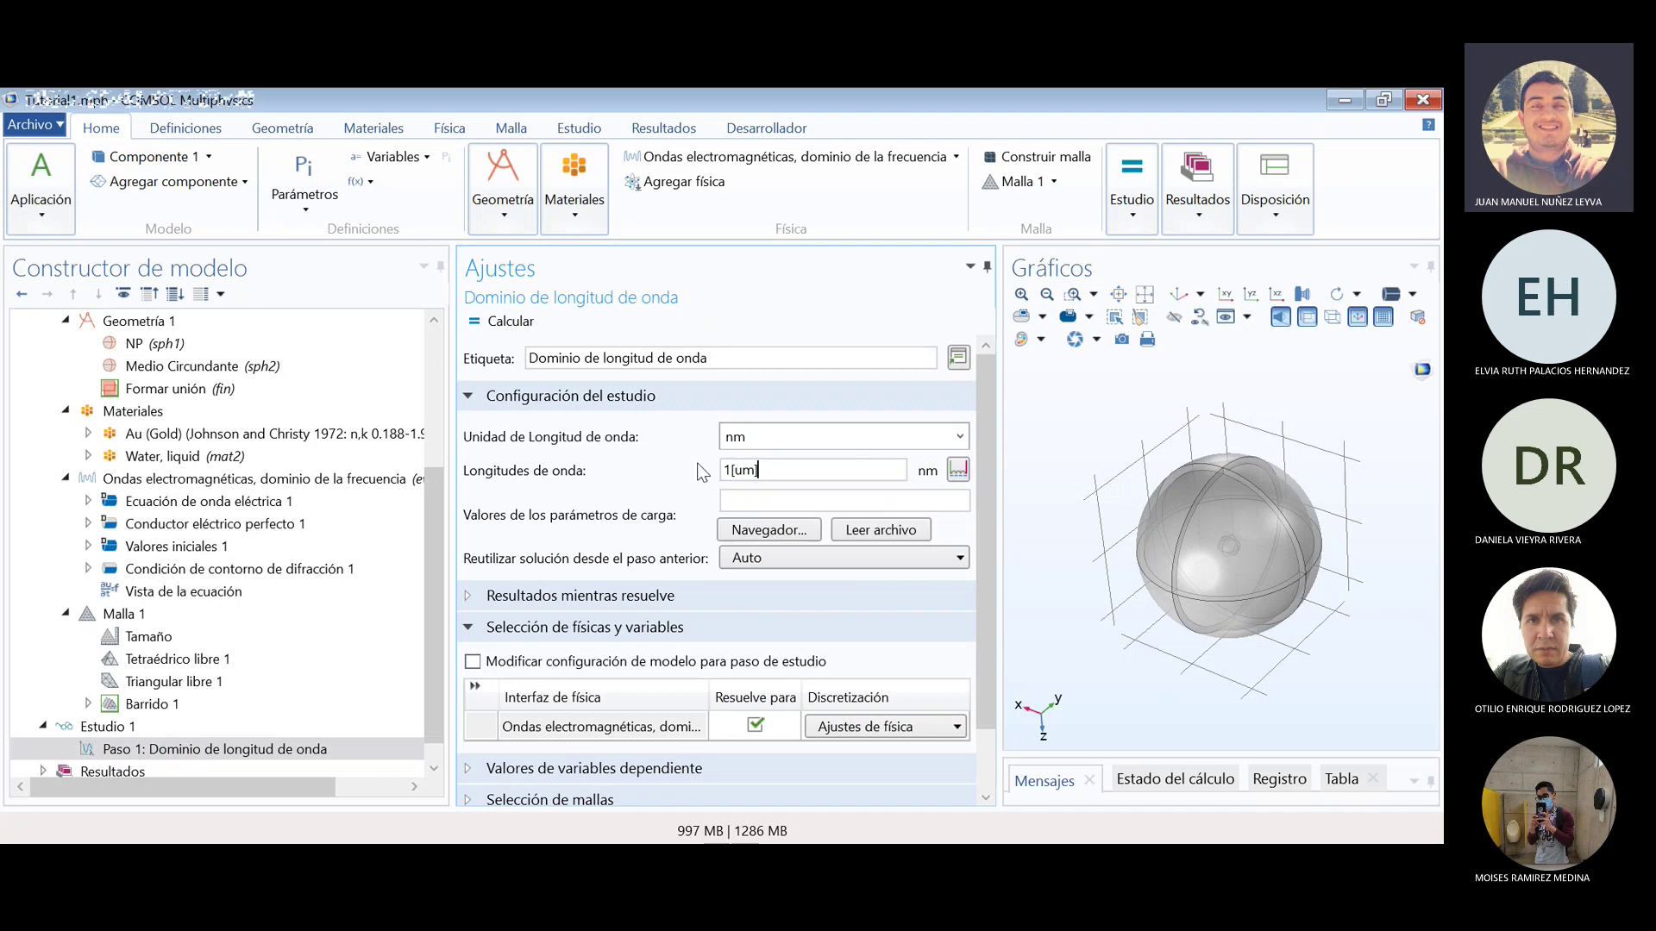
left_click(958, 470)
left_click(754, 366)
left_click(754, 365)
left_click(753, 365)
left_click(754, 366)
left_click(754, 365)
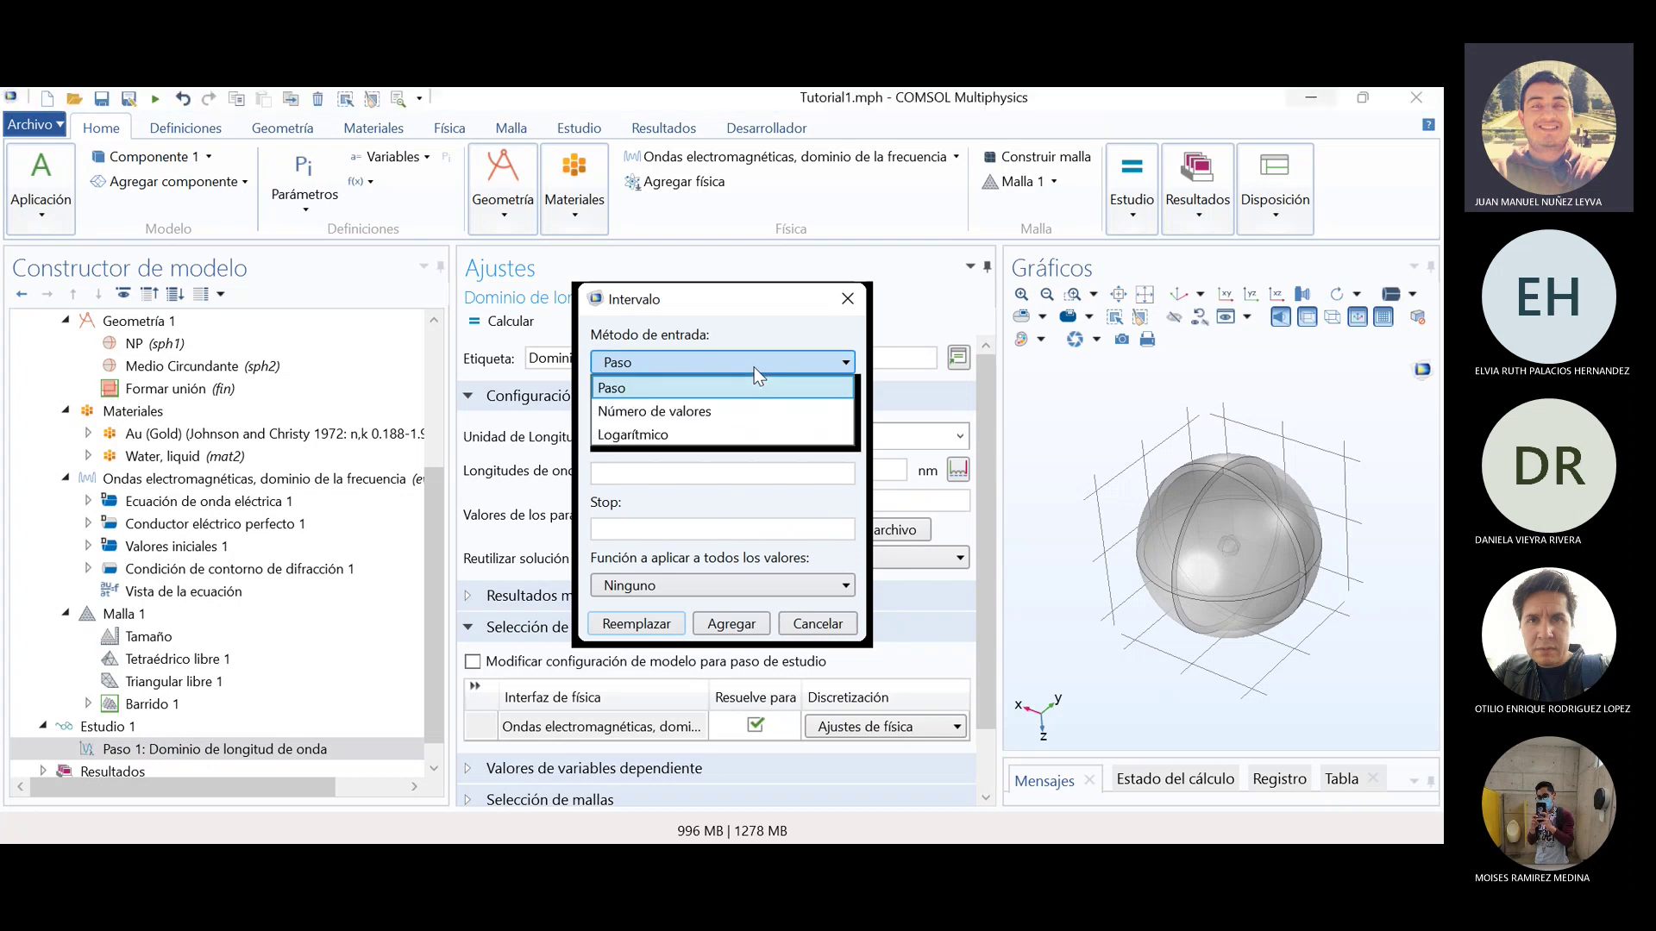
left_click(738, 362)
left_click(733, 359)
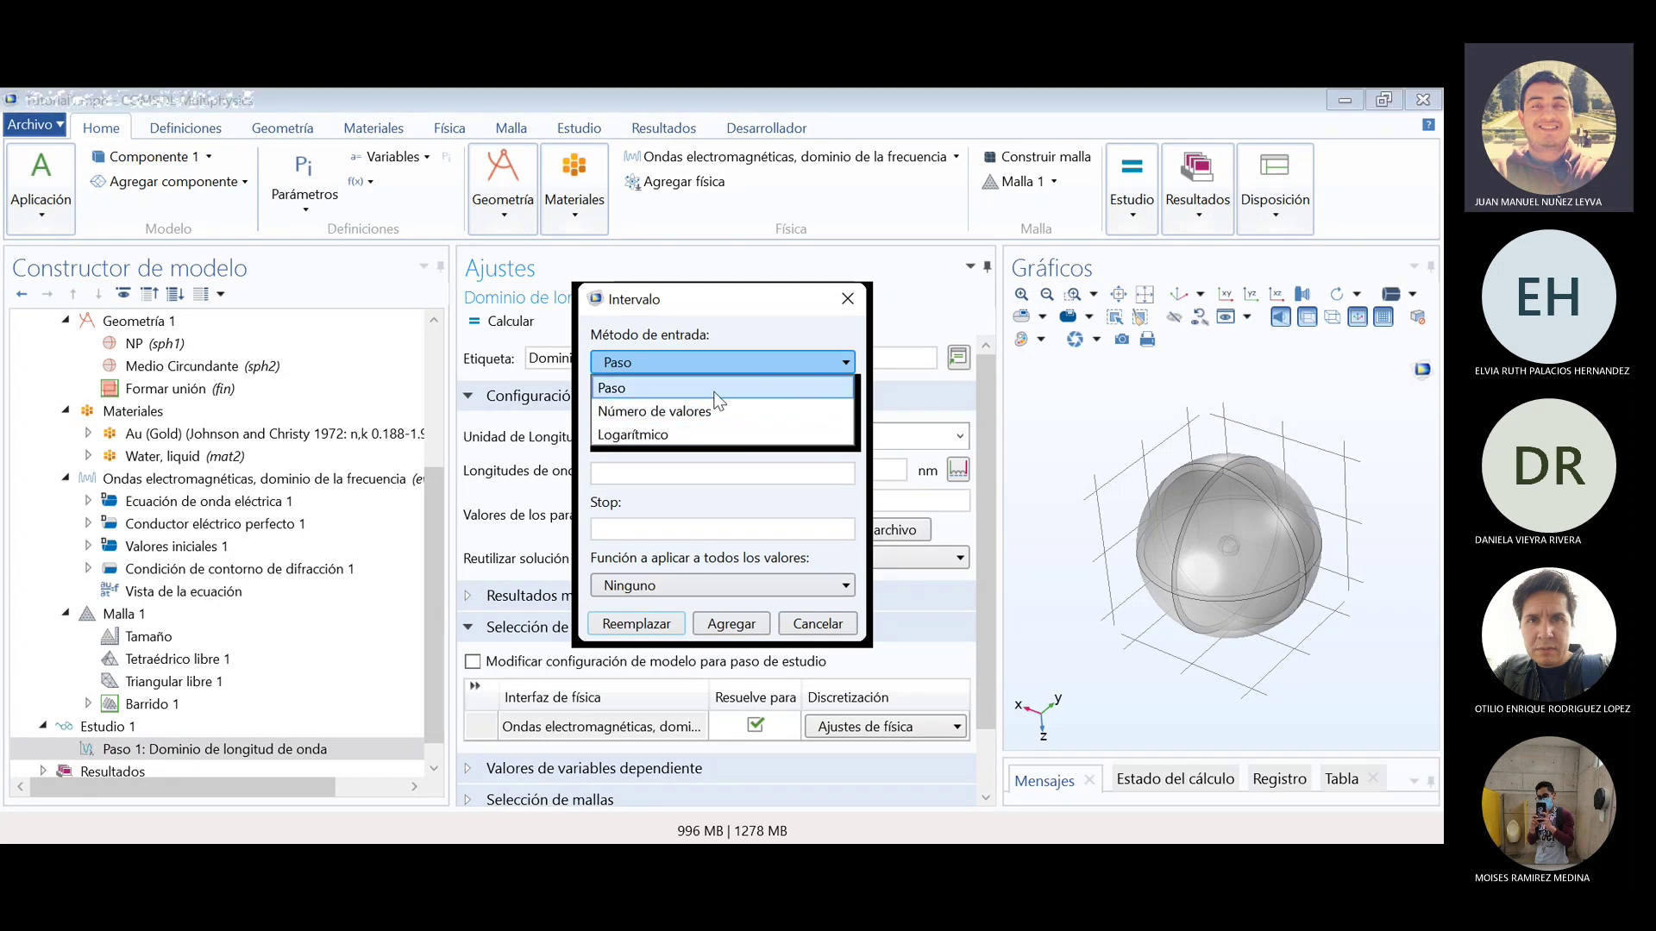
left_click(713, 390)
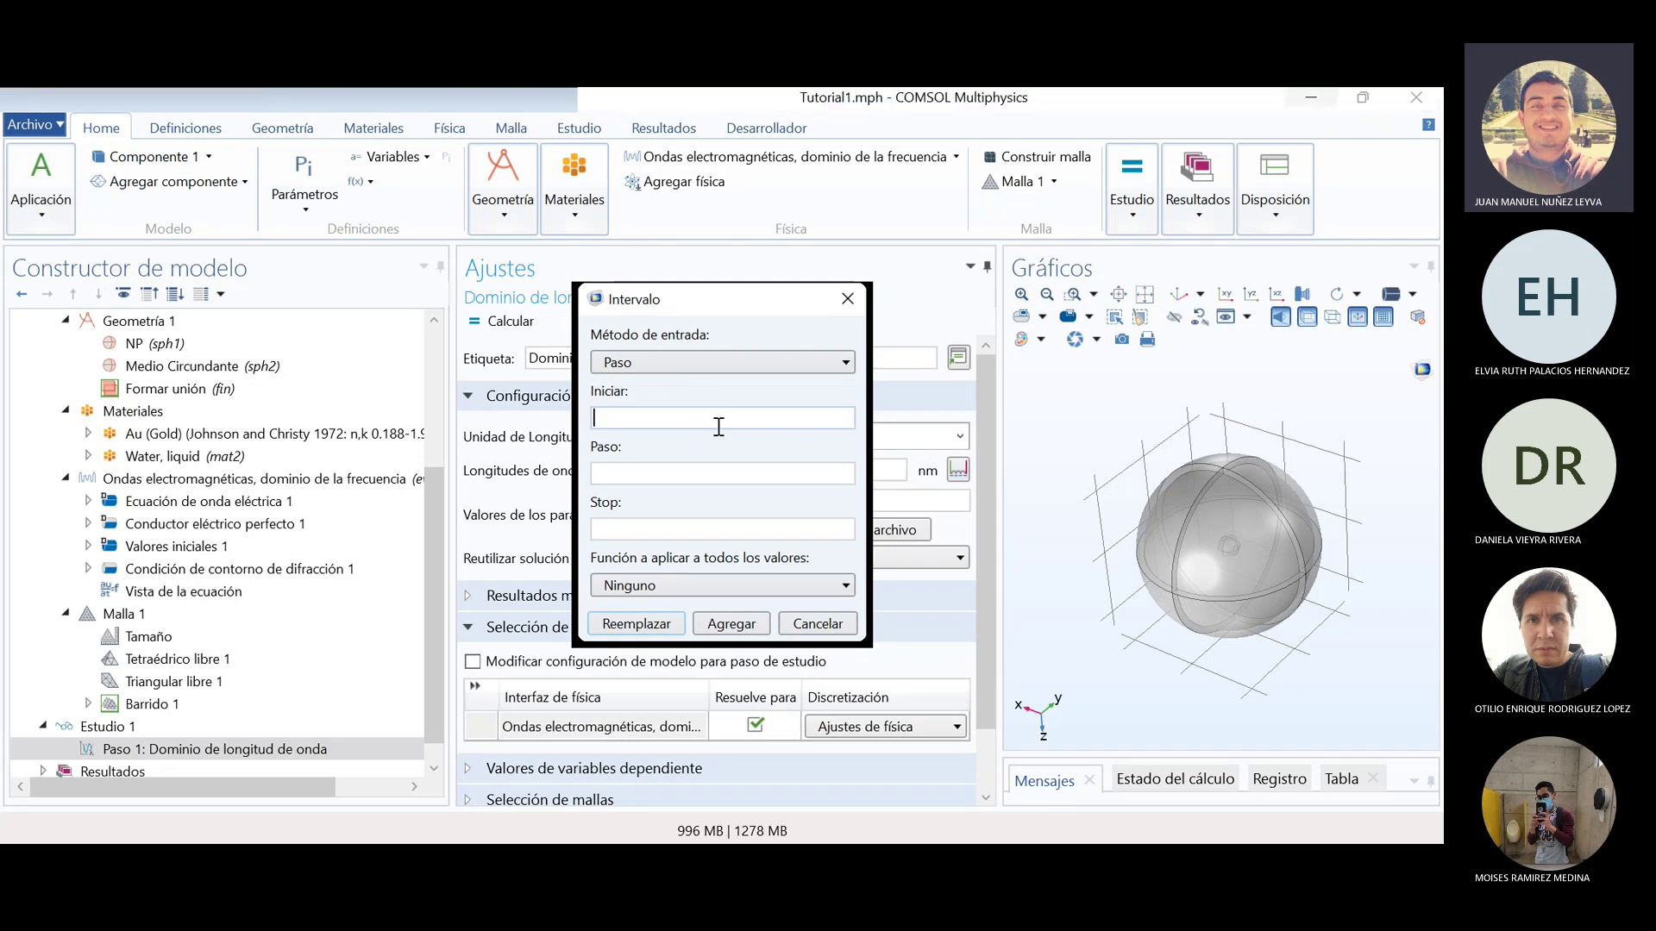
- Add a wavelength range starting at 200, stopping at 800, with a step of 100 nm
type("200")
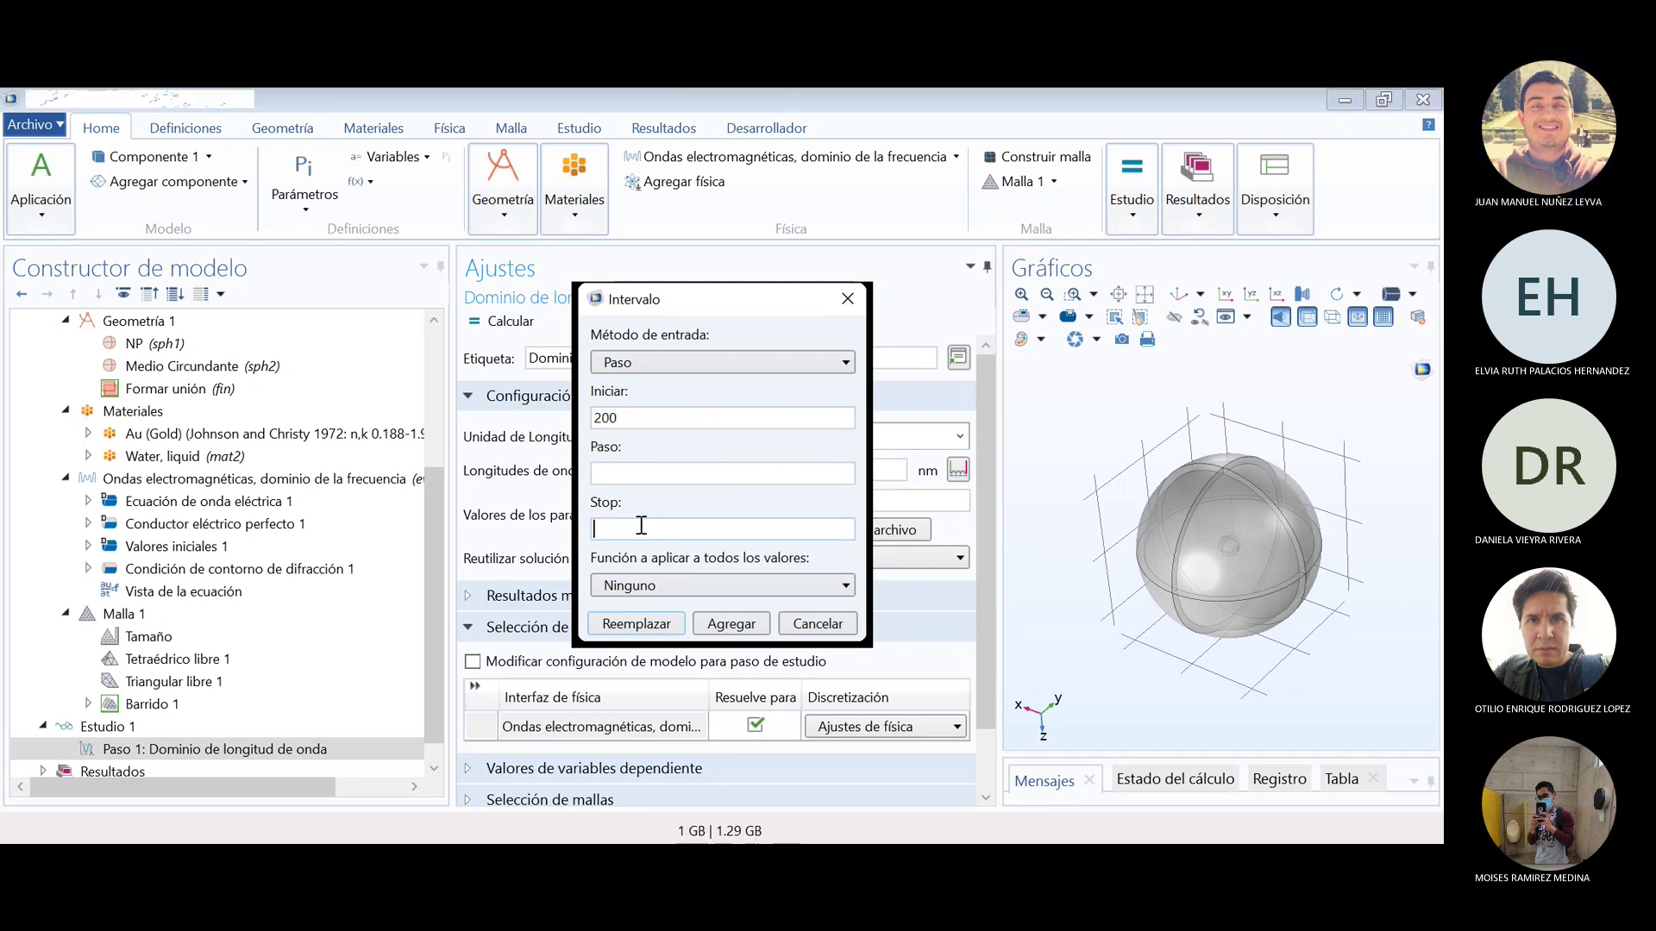
left_click(640, 525)
type("800")
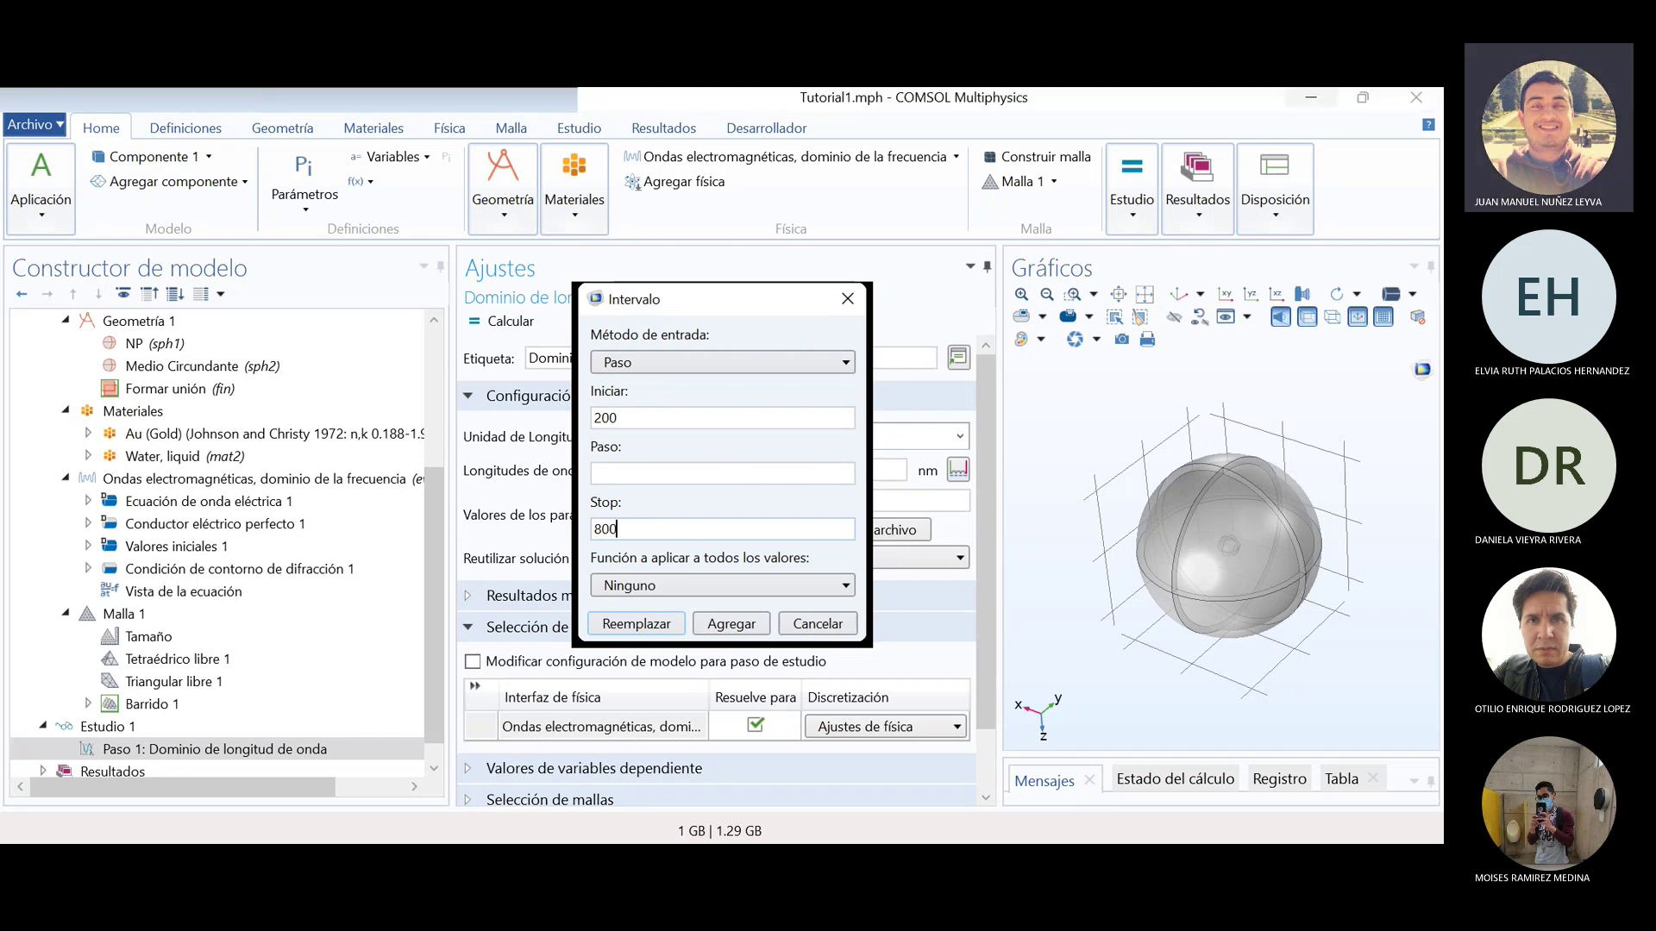
left_click(638, 474)
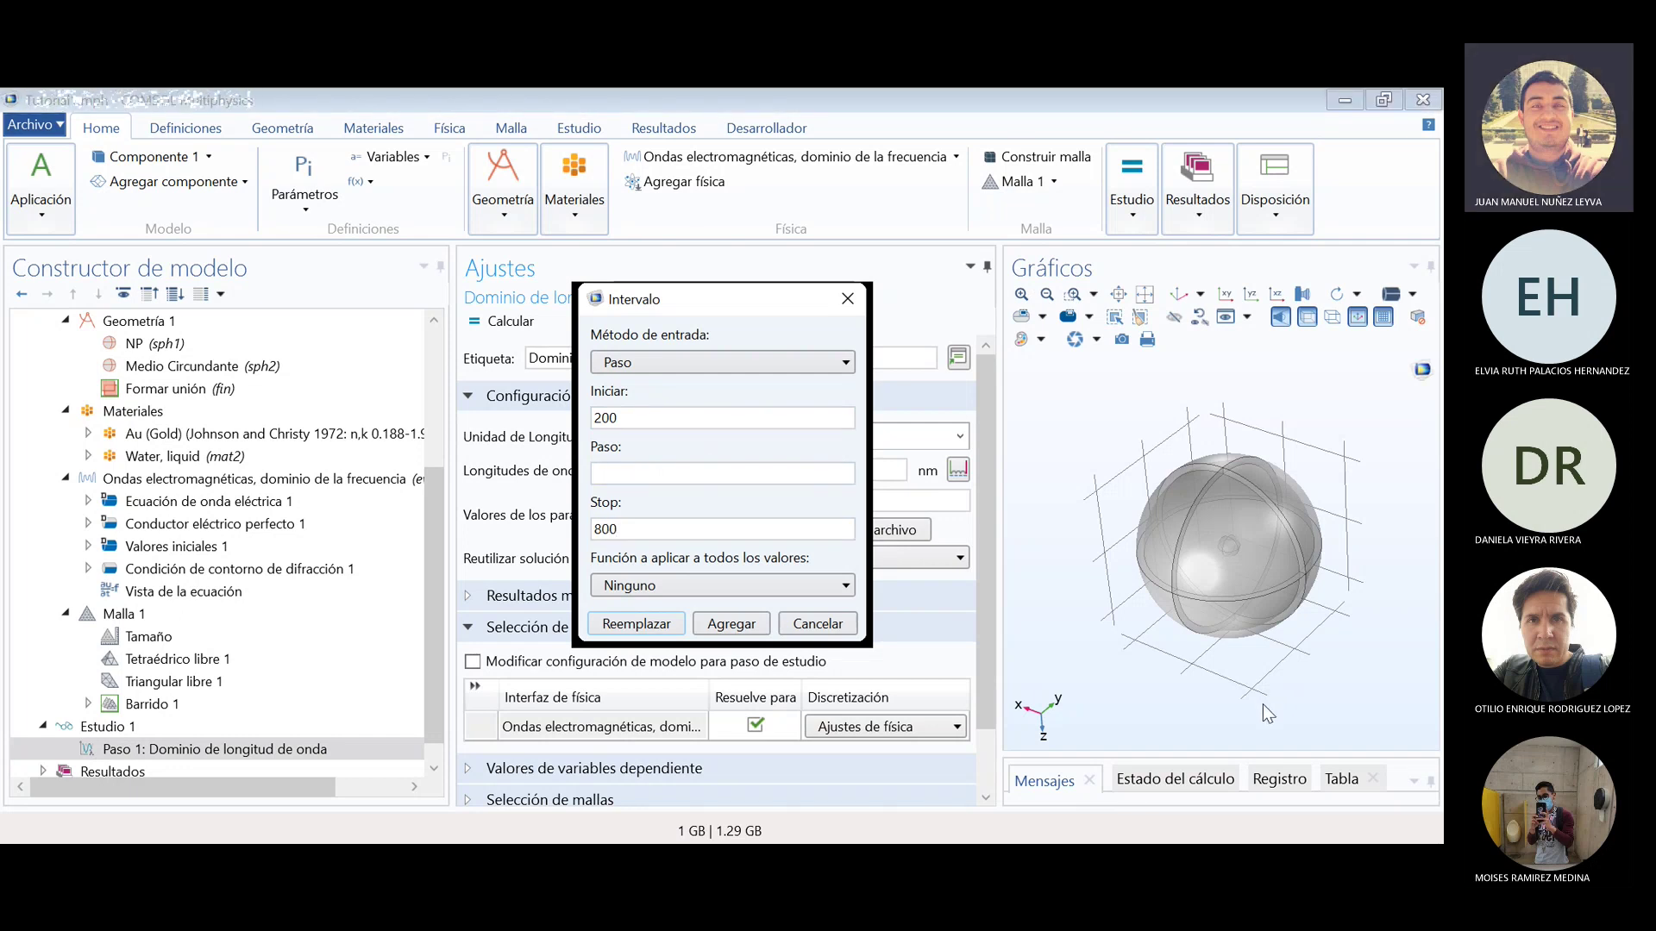
left_click(1399, 736)
left_click(664, 459)
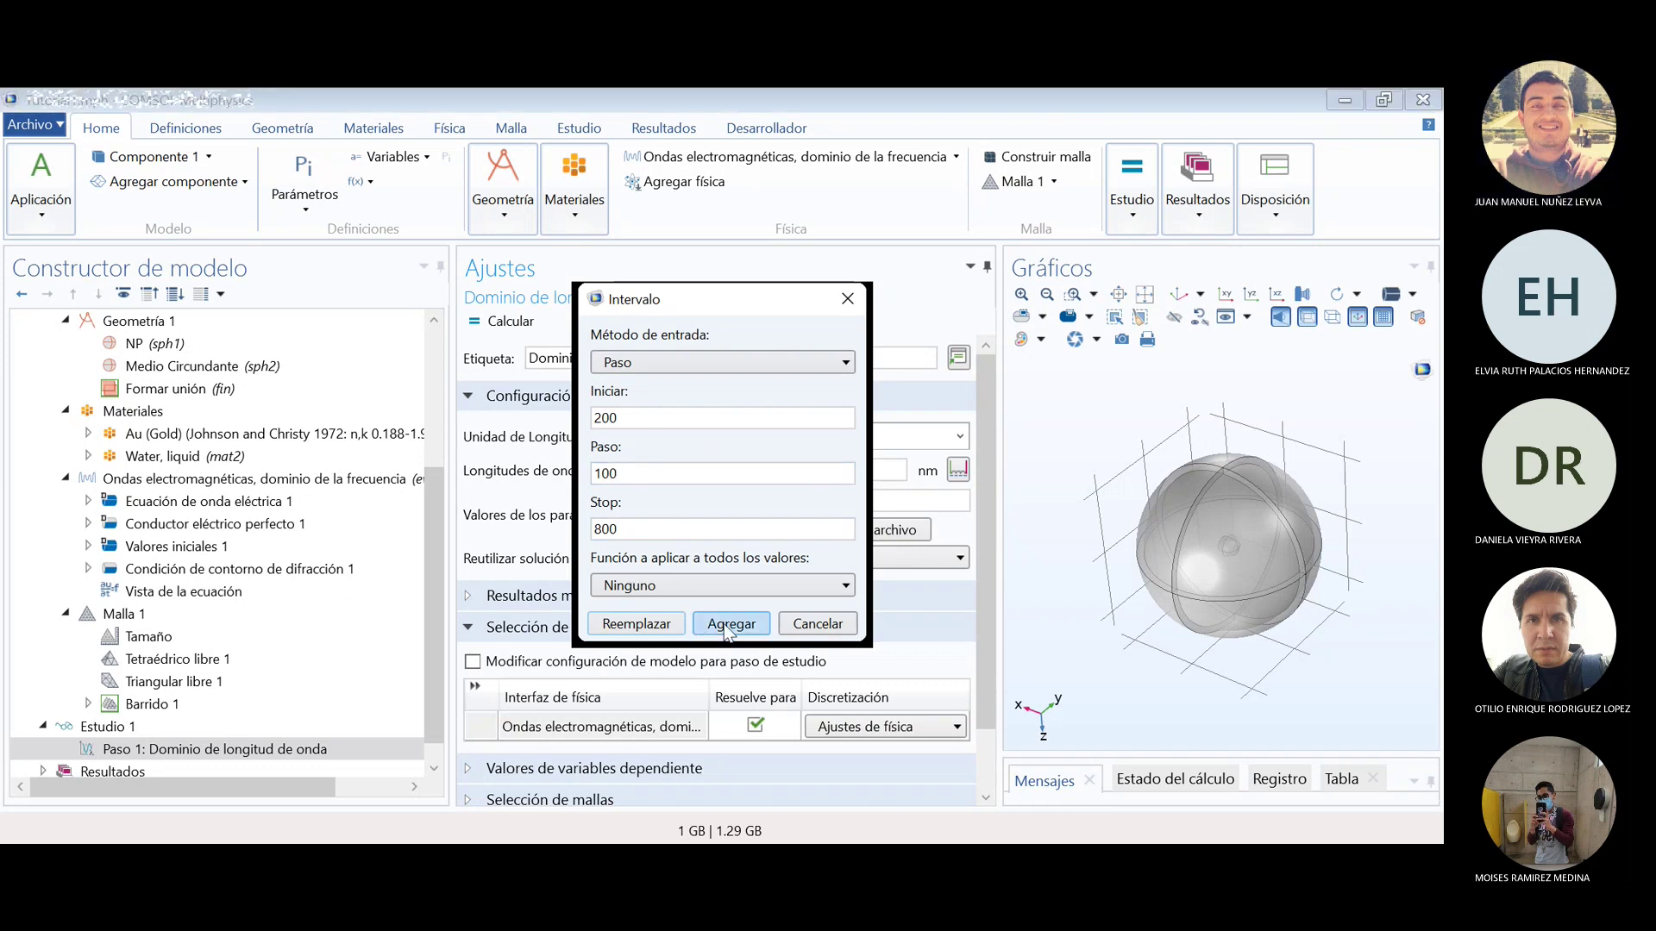
left_click(652, 418)
double_click(652, 418)
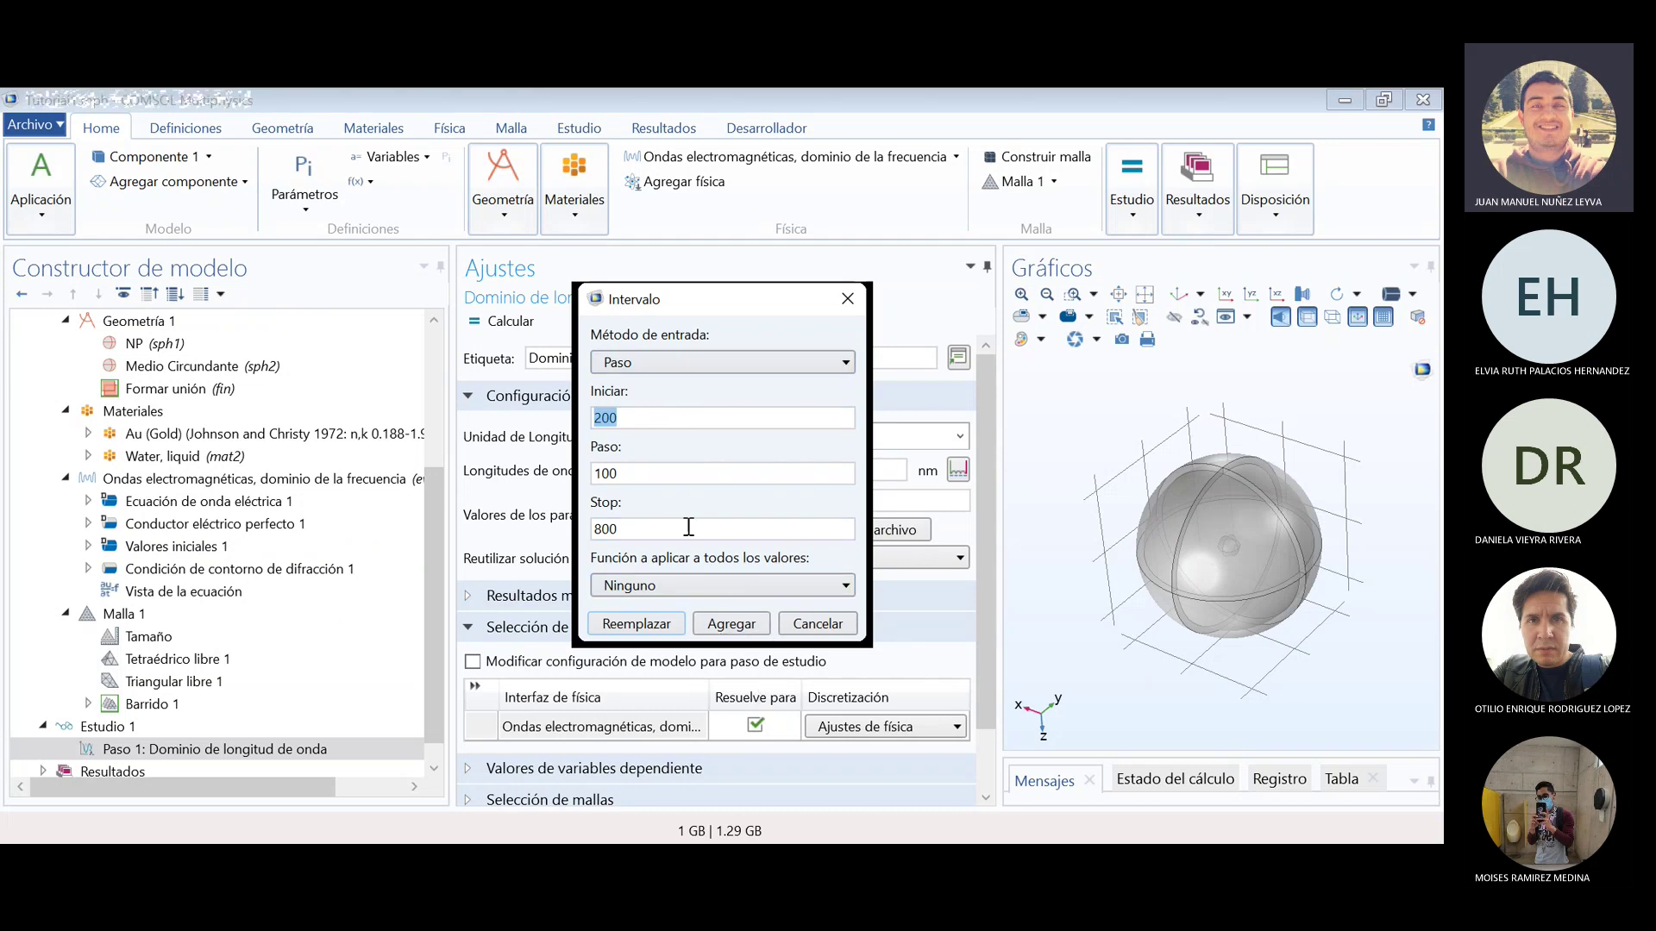
left_click(722, 625)
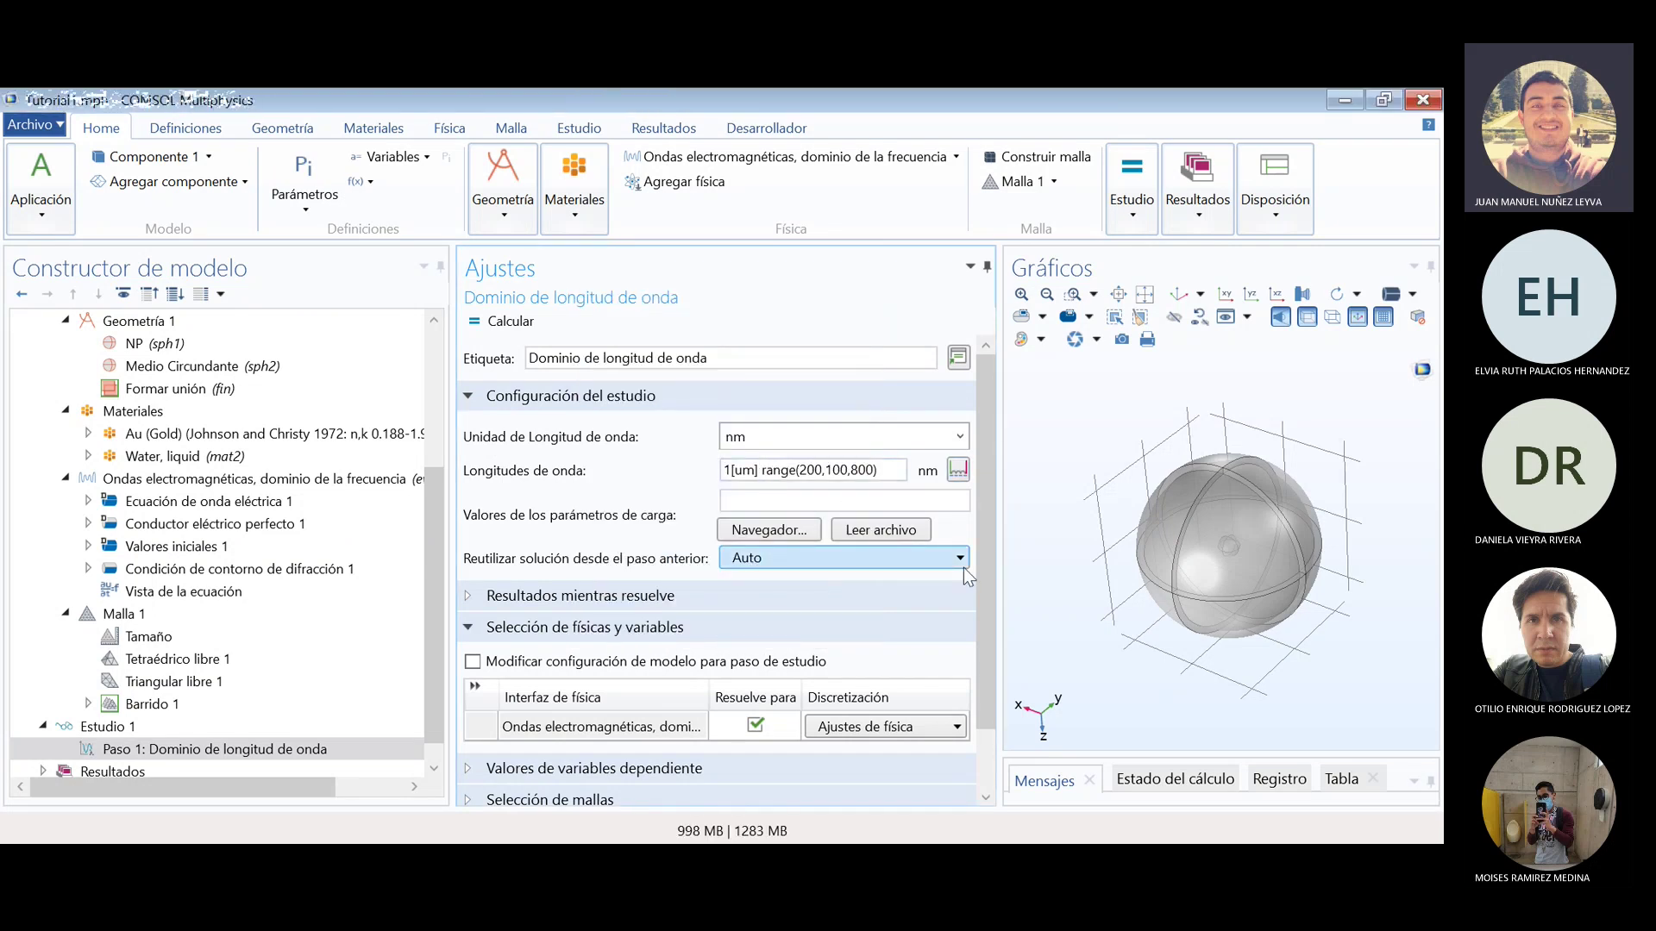
- Remove the 1[um] entry from the study step's wavelengths, leaving only the added range
key("BackSpace")
key("BackSpace")
key("BackSpace")
key("BackSpace")
key("BackSpace")
key("BackSpace")
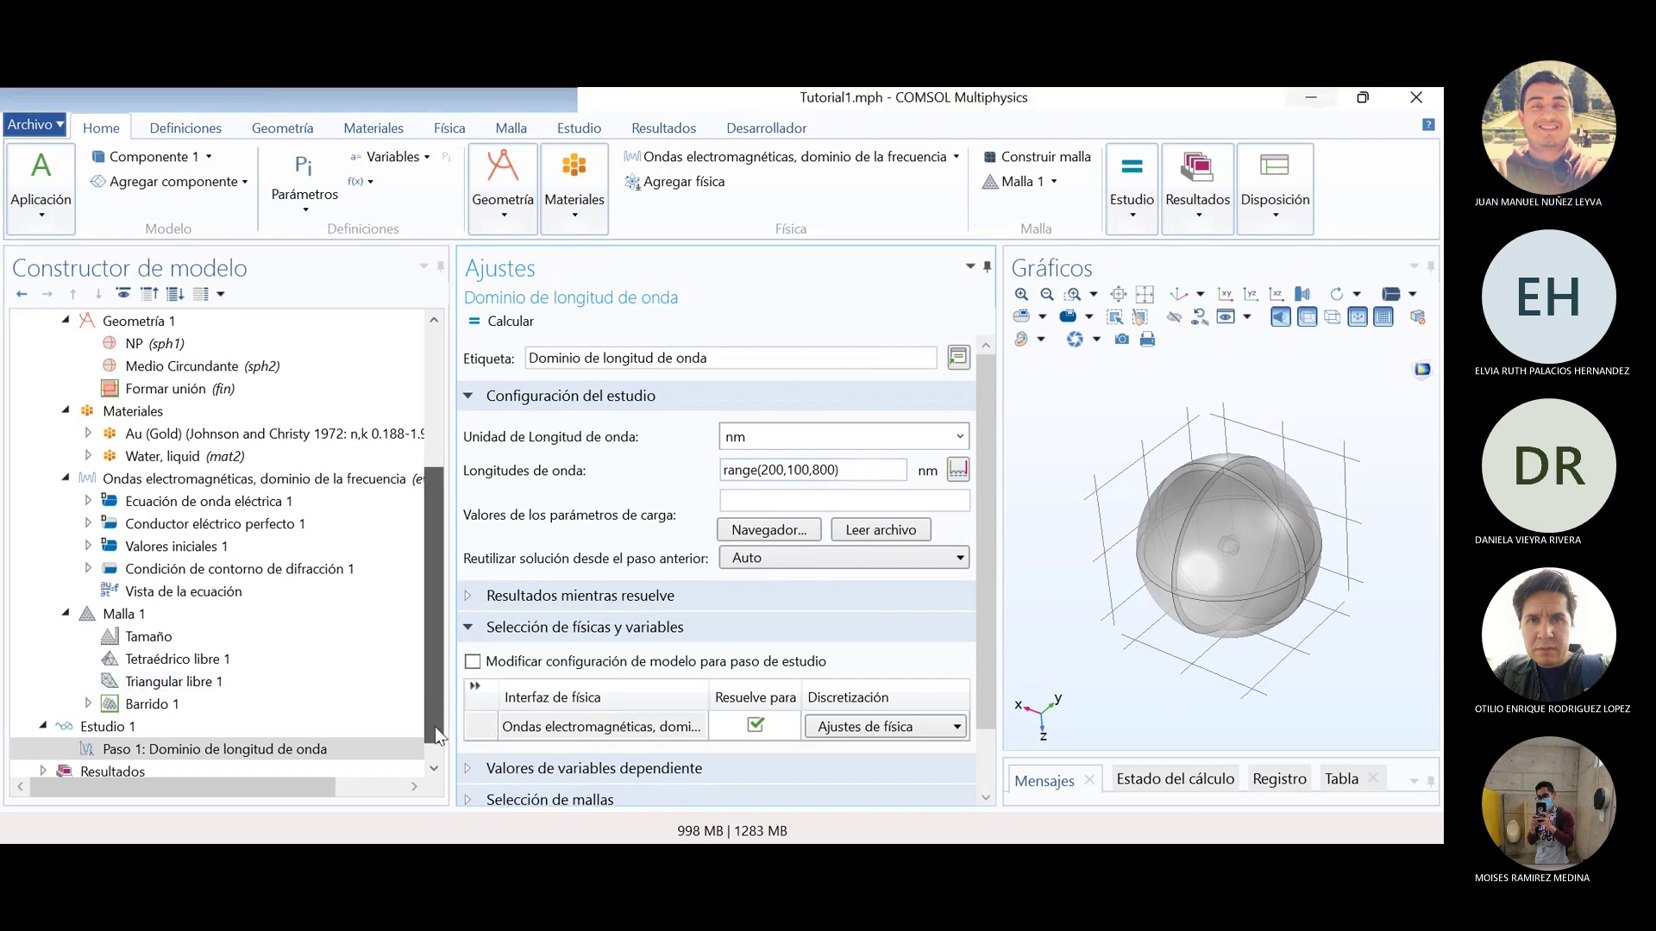
- Select Estudio 1 in the model tree and show its study settings
left_click_drag(435, 726, 437, 770)
left_click(105, 707)
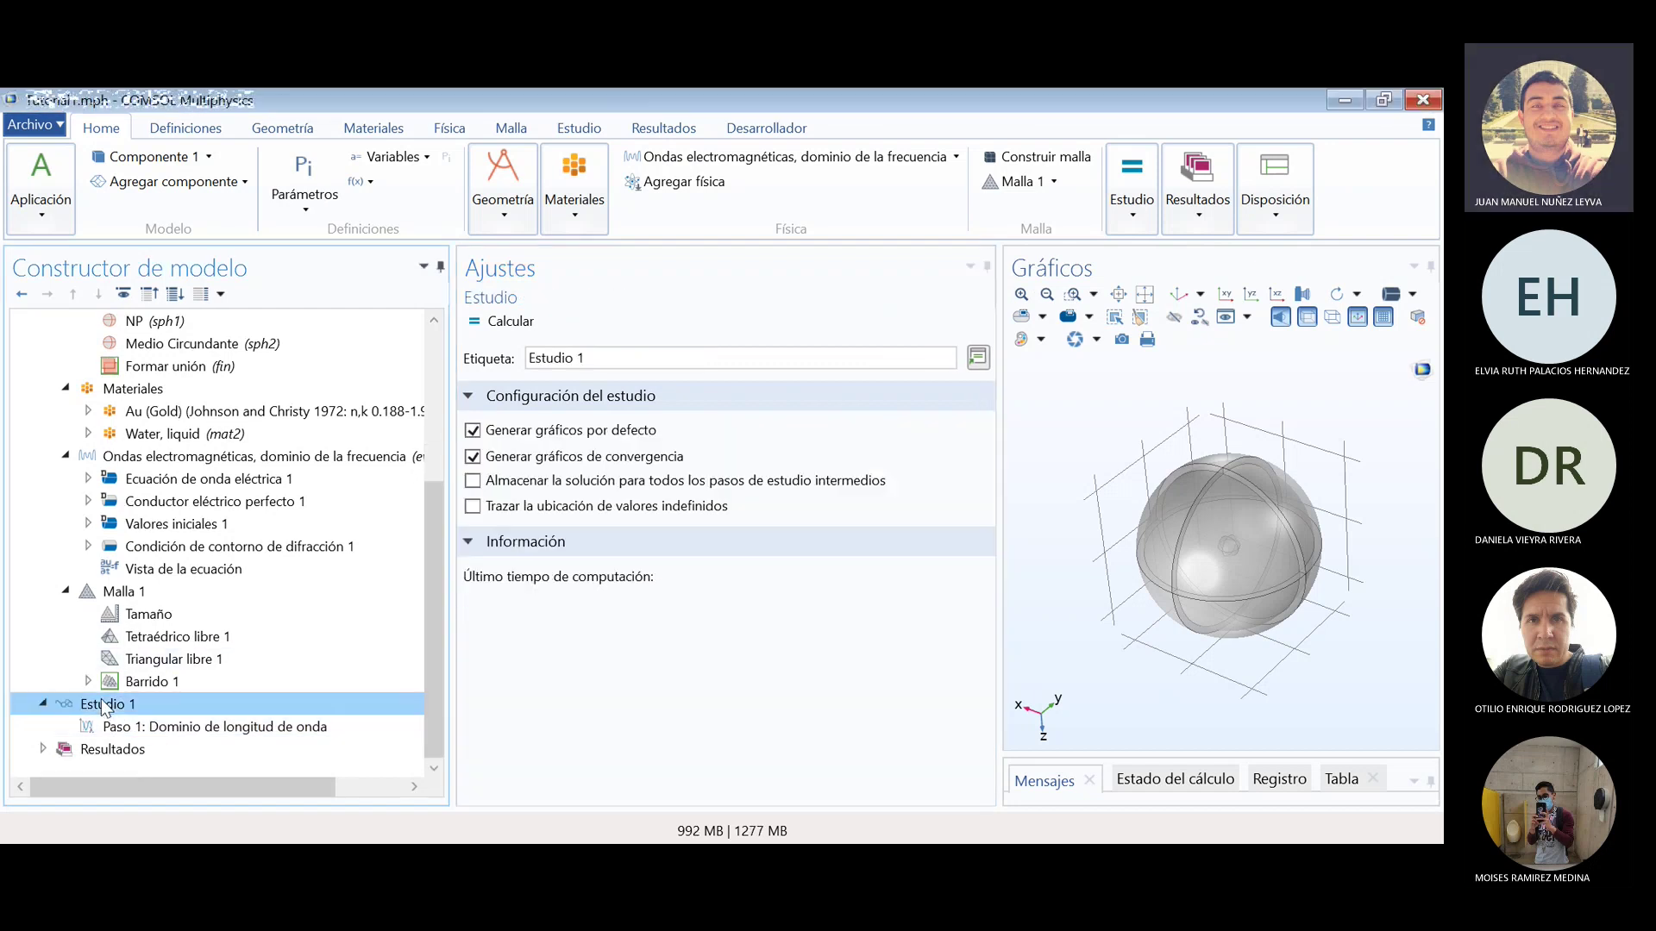
left_click(151, 726)
left_click(117, 707)
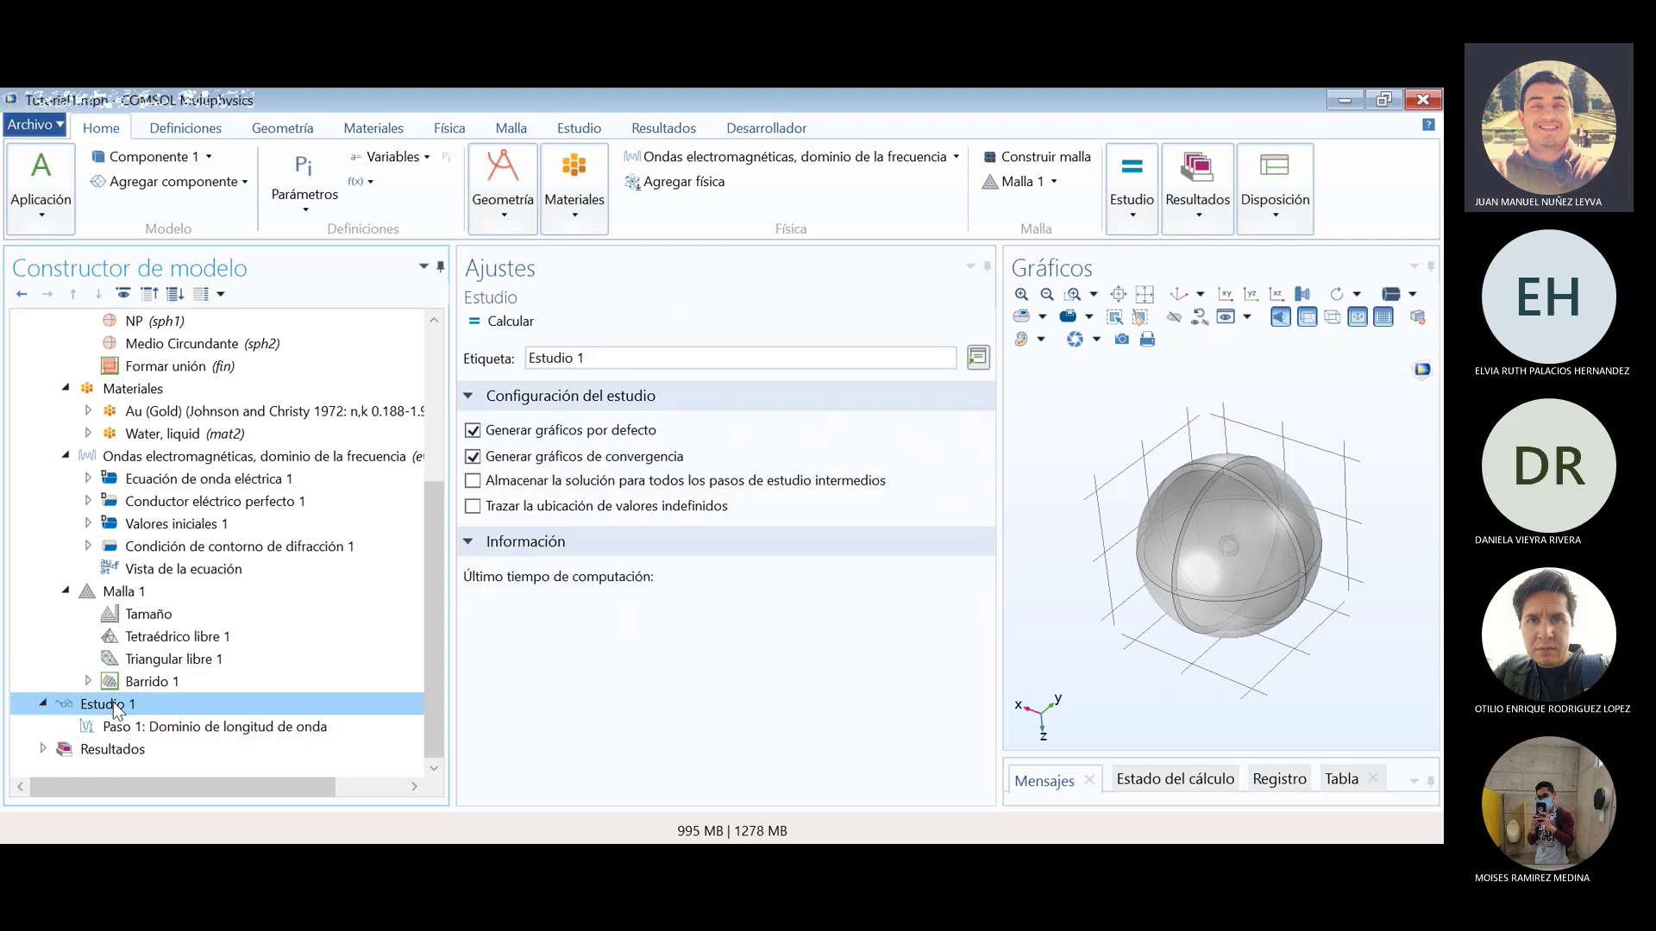
left_click(514, 326)
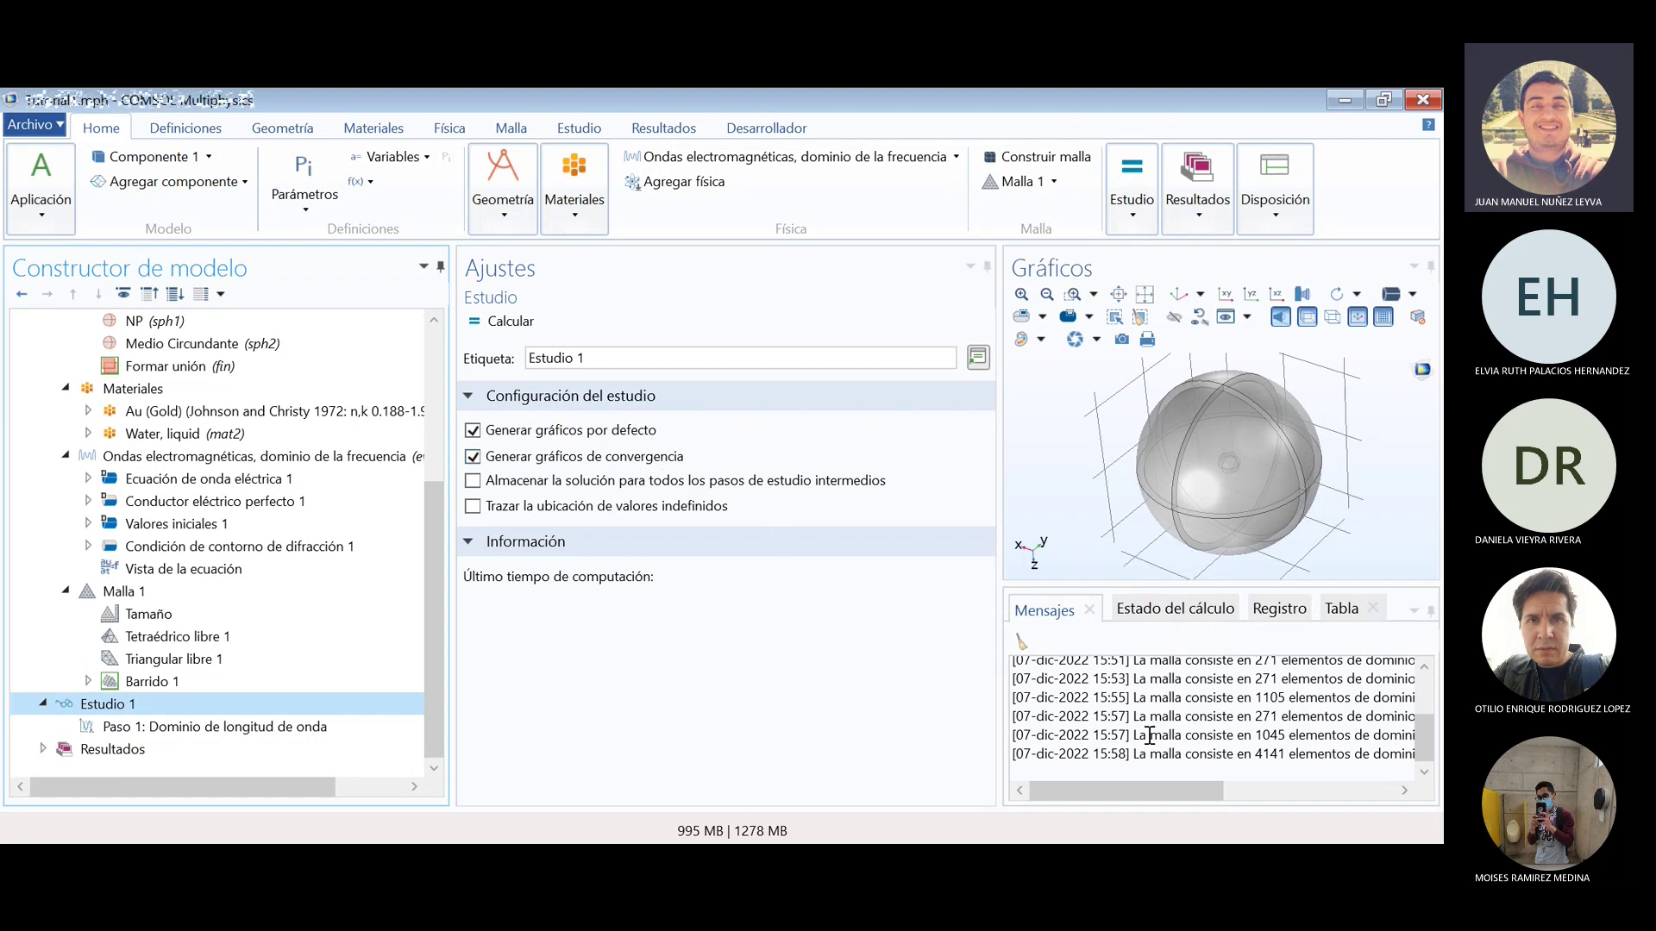
- Review the mesh messages, the element statistics in the log and the calculation status output
left_click_drag(1422, 740, 1180, 626)
left_click(1178, 616)
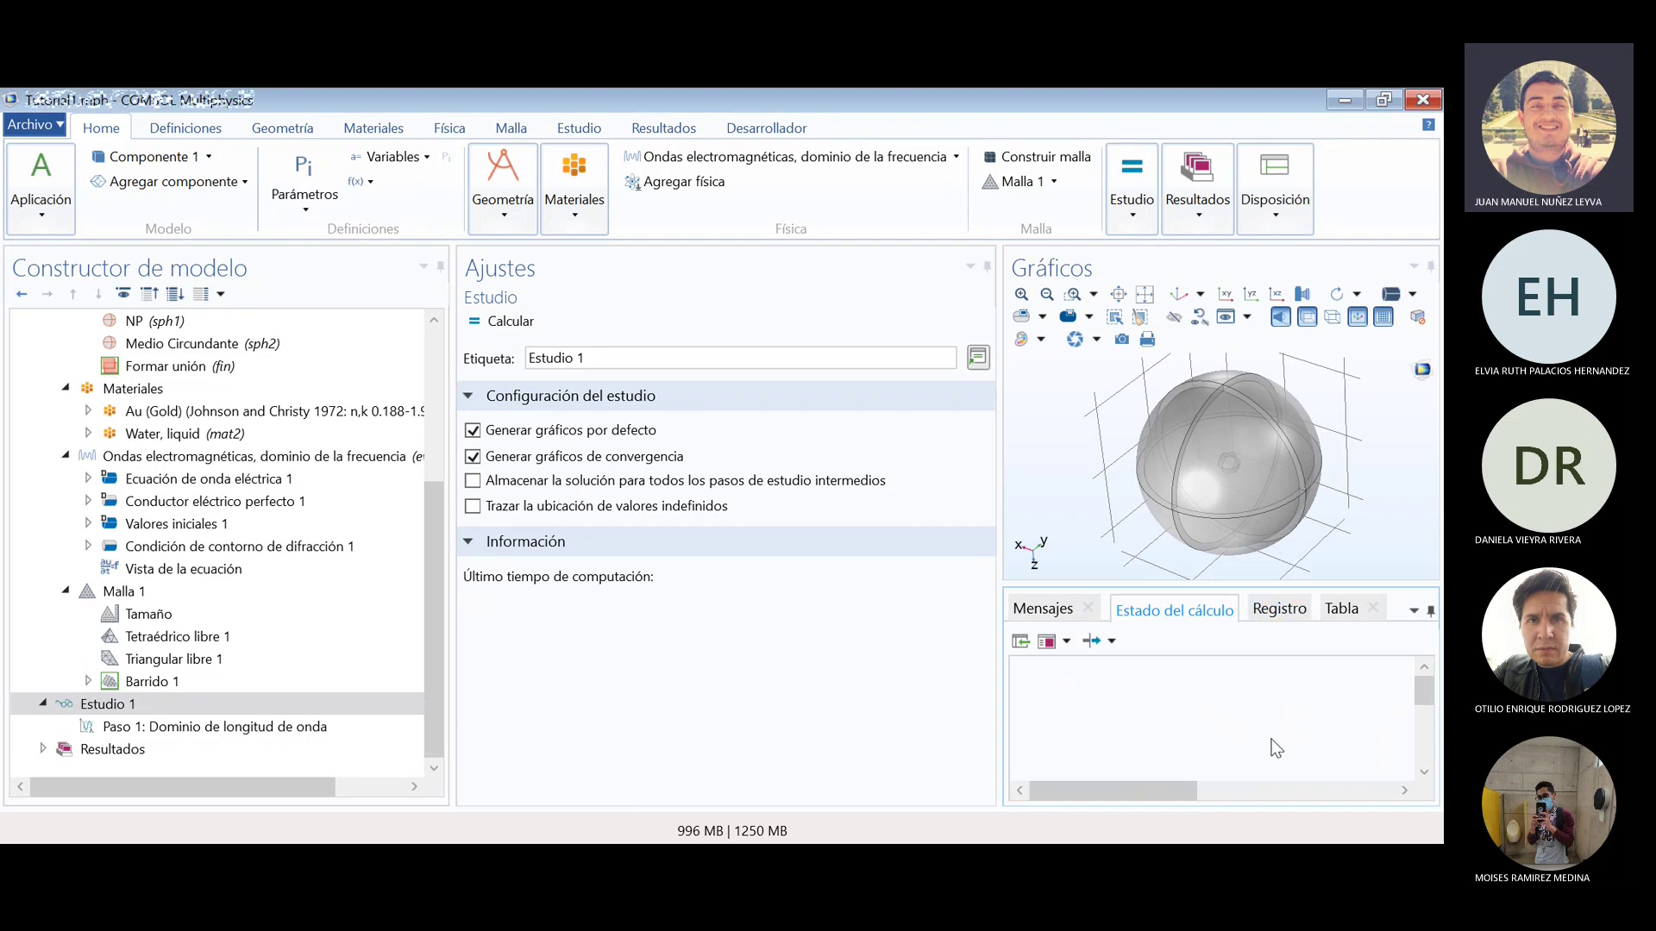
left_click(1285, 616)
mouse_move(1425, 756)
left_mouse_down()
mouse_move(1424, 666)
mouse_move(1418, 770)
left_mouse_up()
left_click_drag(1298, 745, 1166, 717)
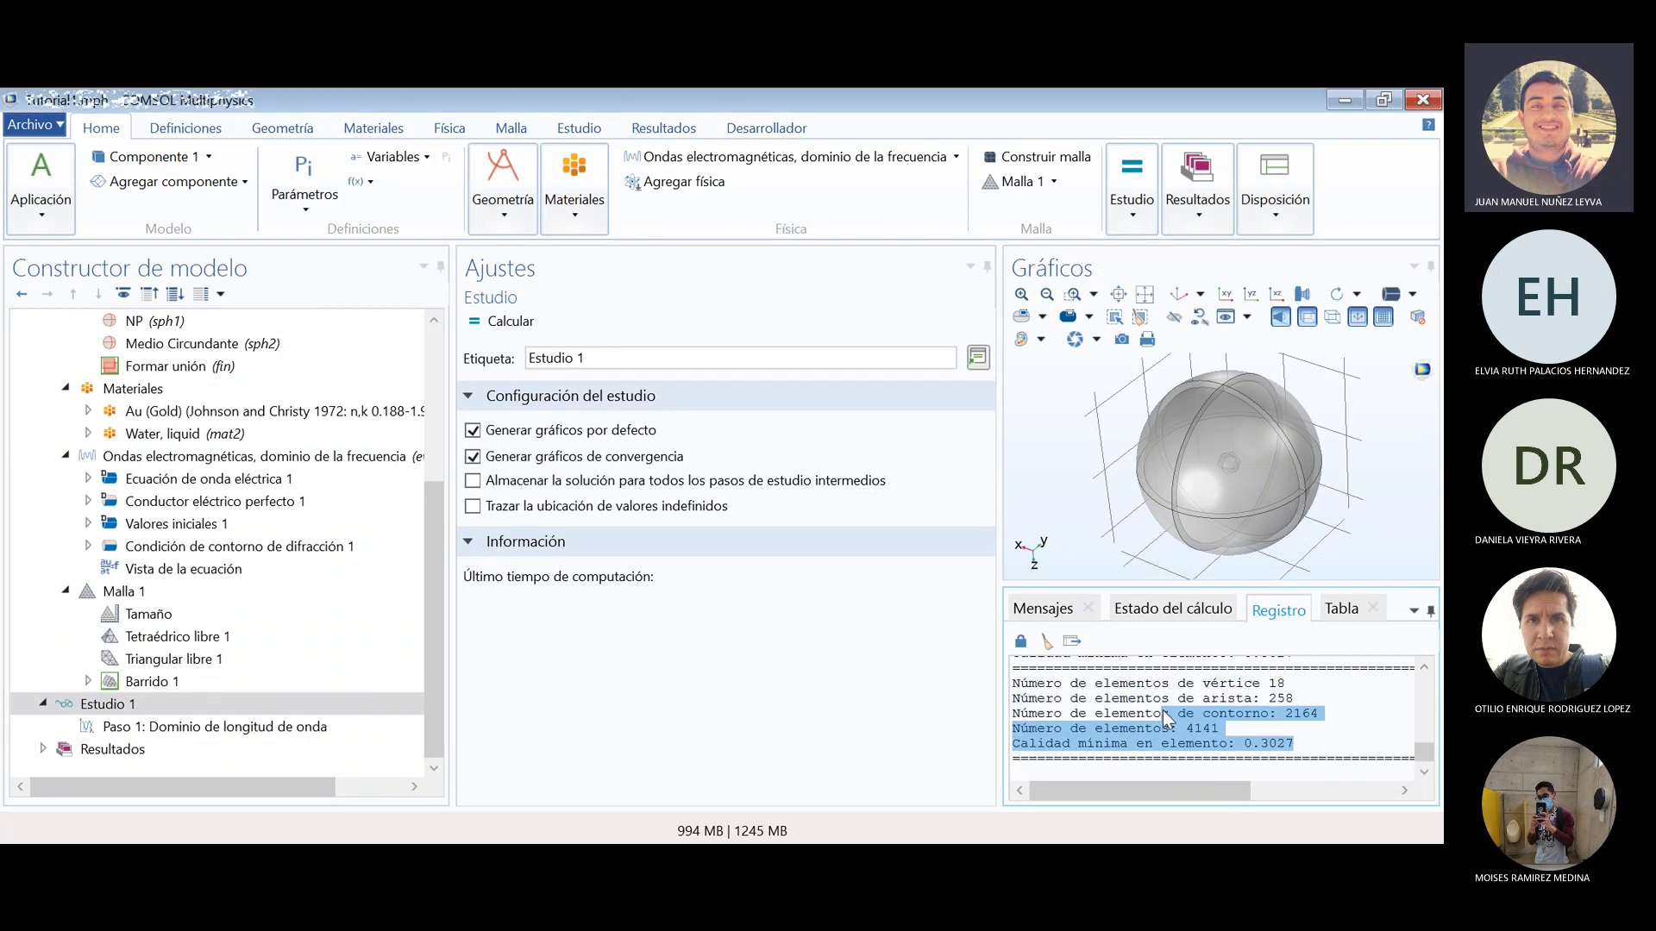
left_click(1341, 610)
left_click(1280, 612)
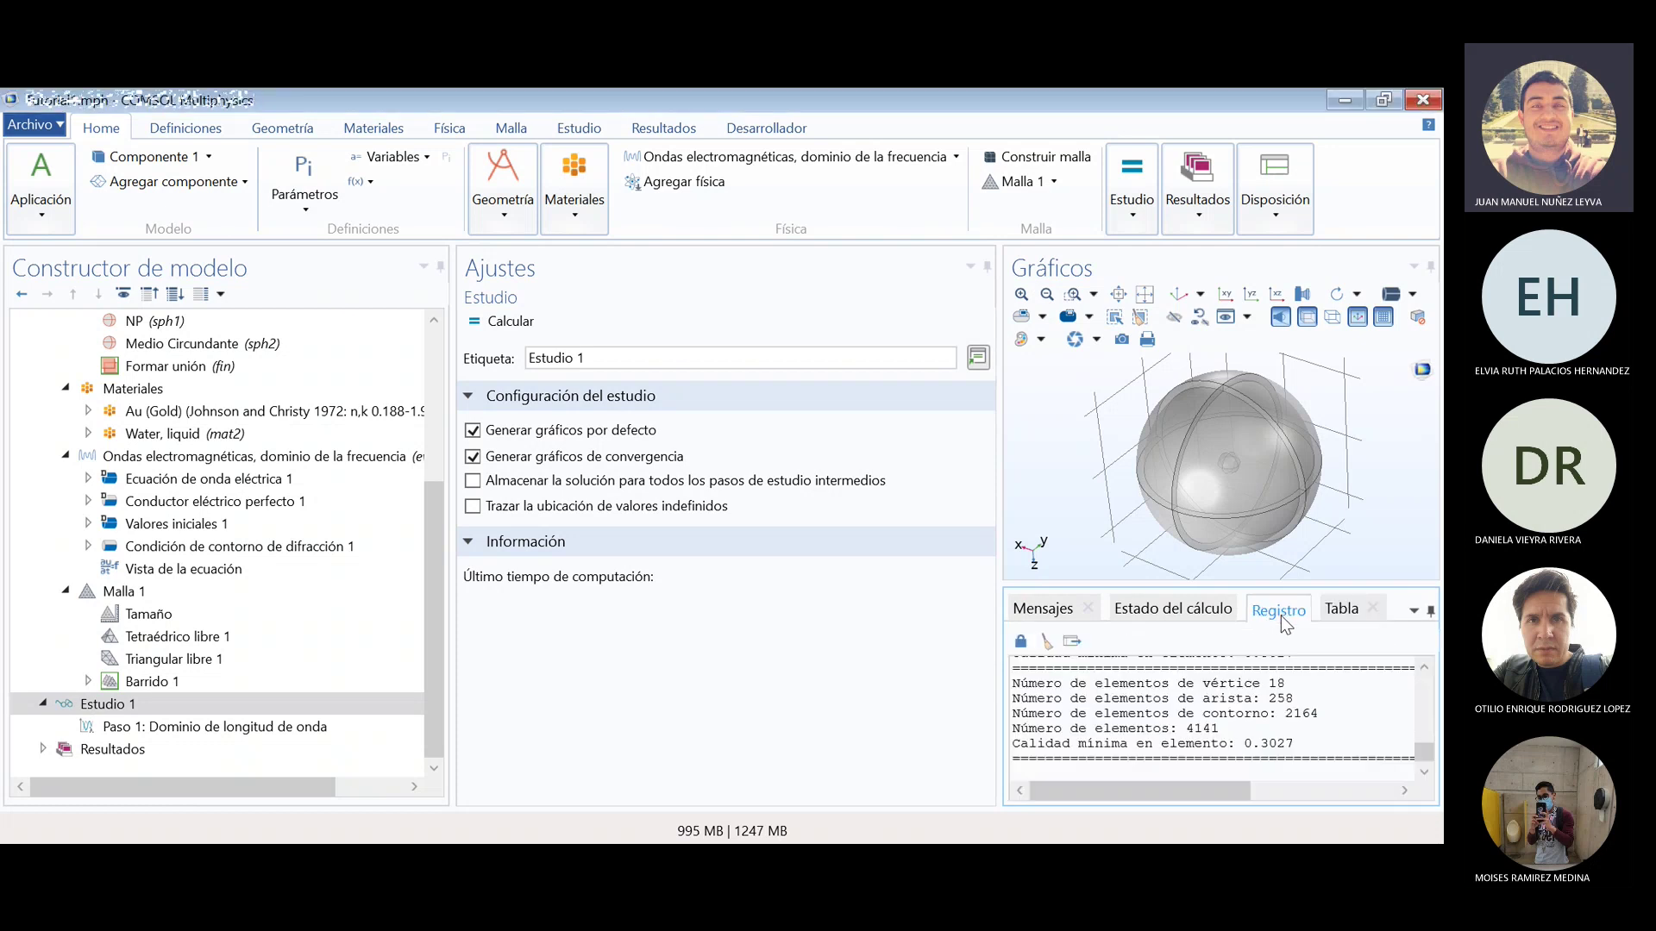
scroll(1379, 724, "up", 10)
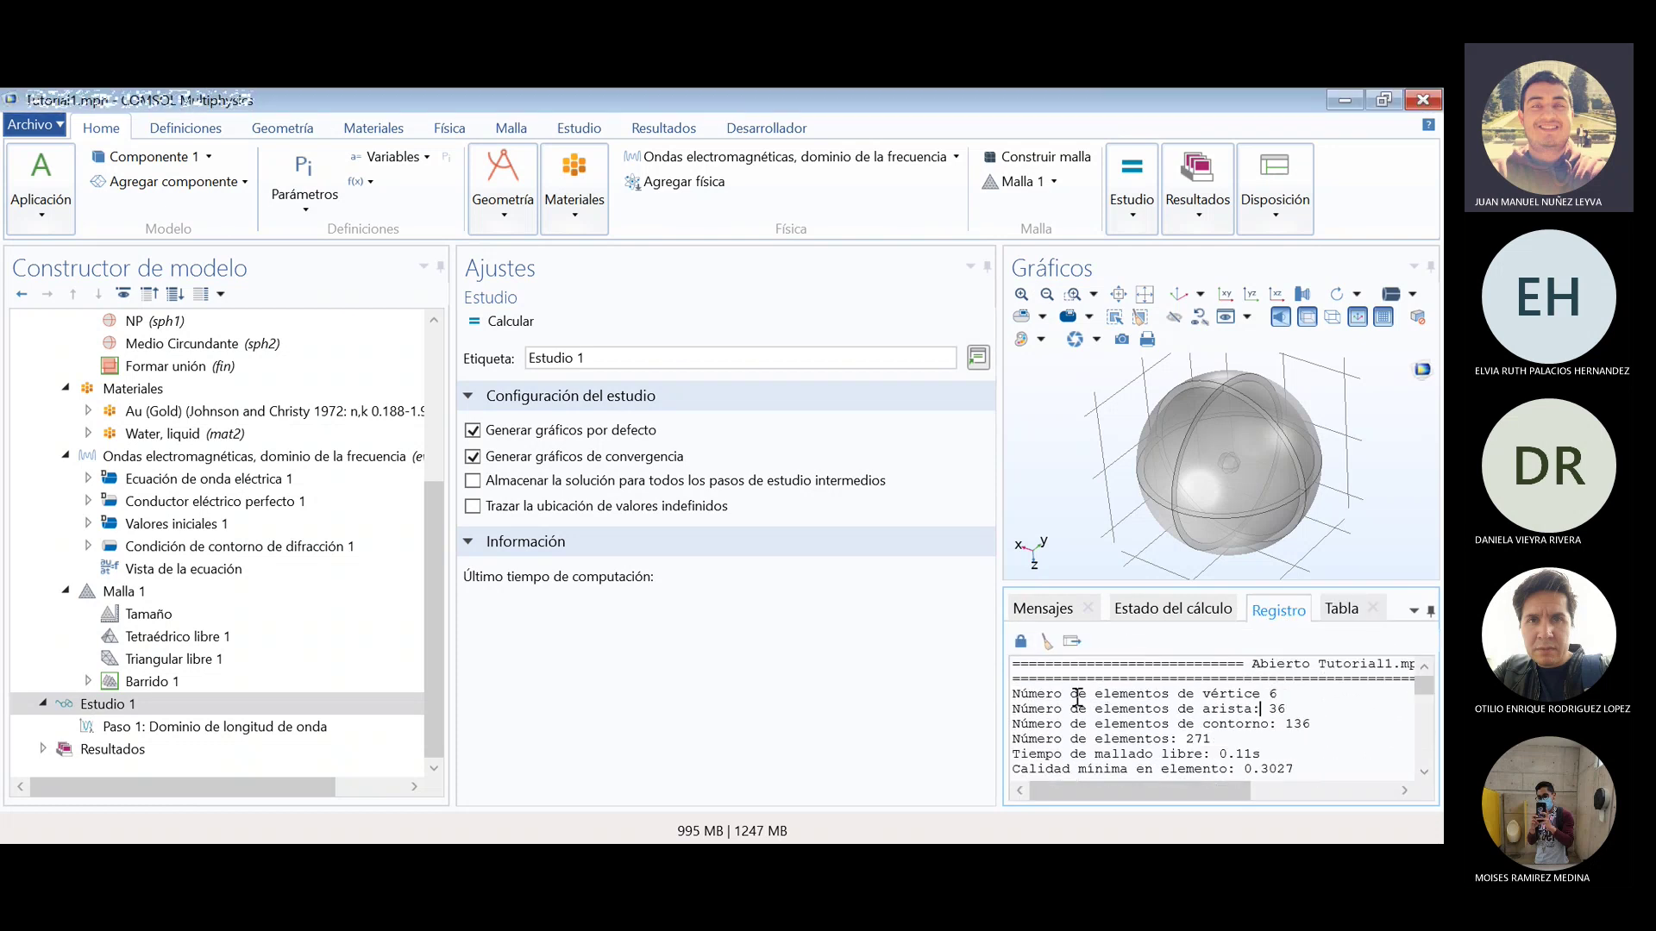
left_click_drag(1078, 694, 1220, 739)
left_click(1191, 614)
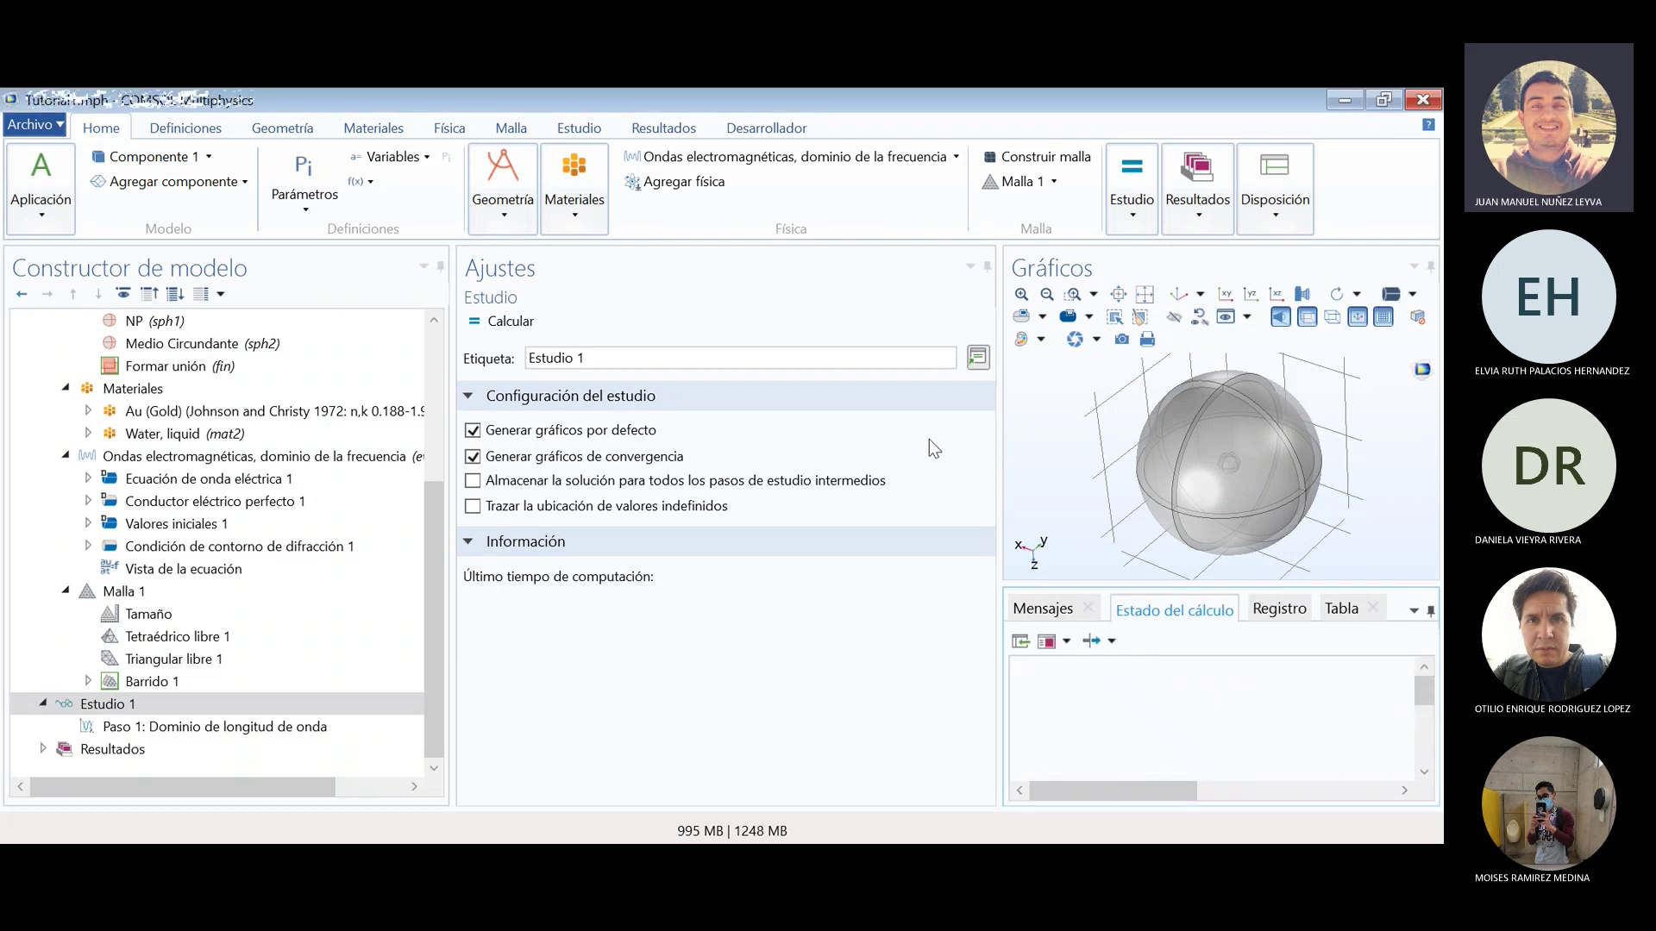
- Compute Estudio 1 and follow the solver progress and lambda0 parameter in the enlarged calculation status area
left_click(509, 326)
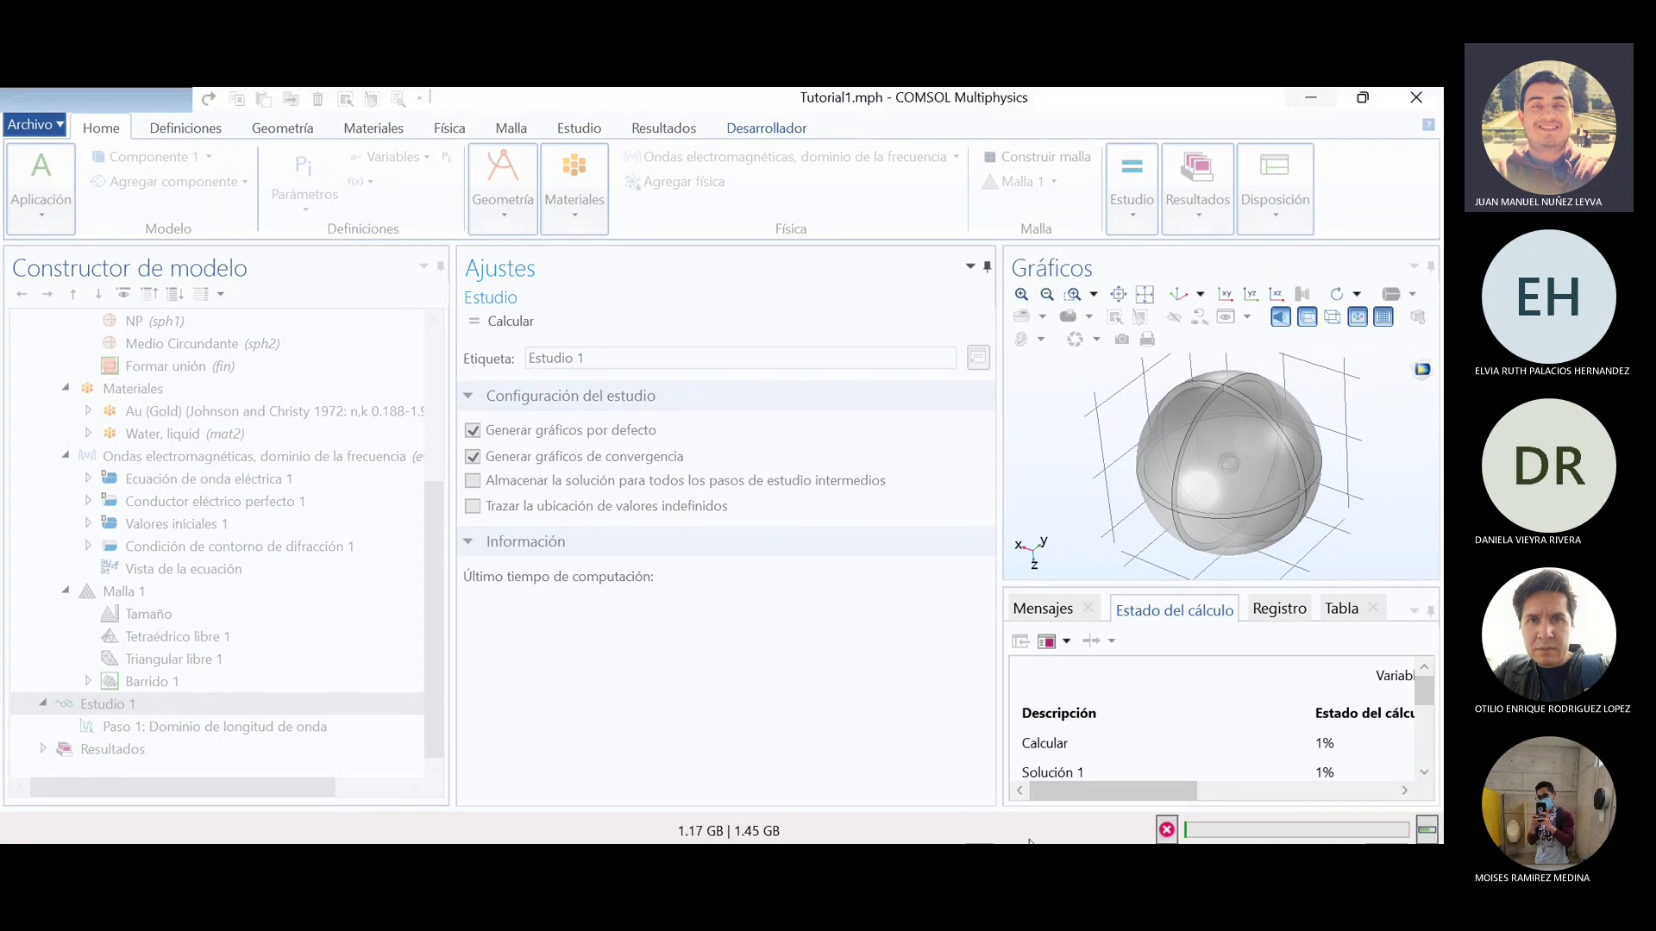
left_click_drag(1176, 587, 1176, 537)
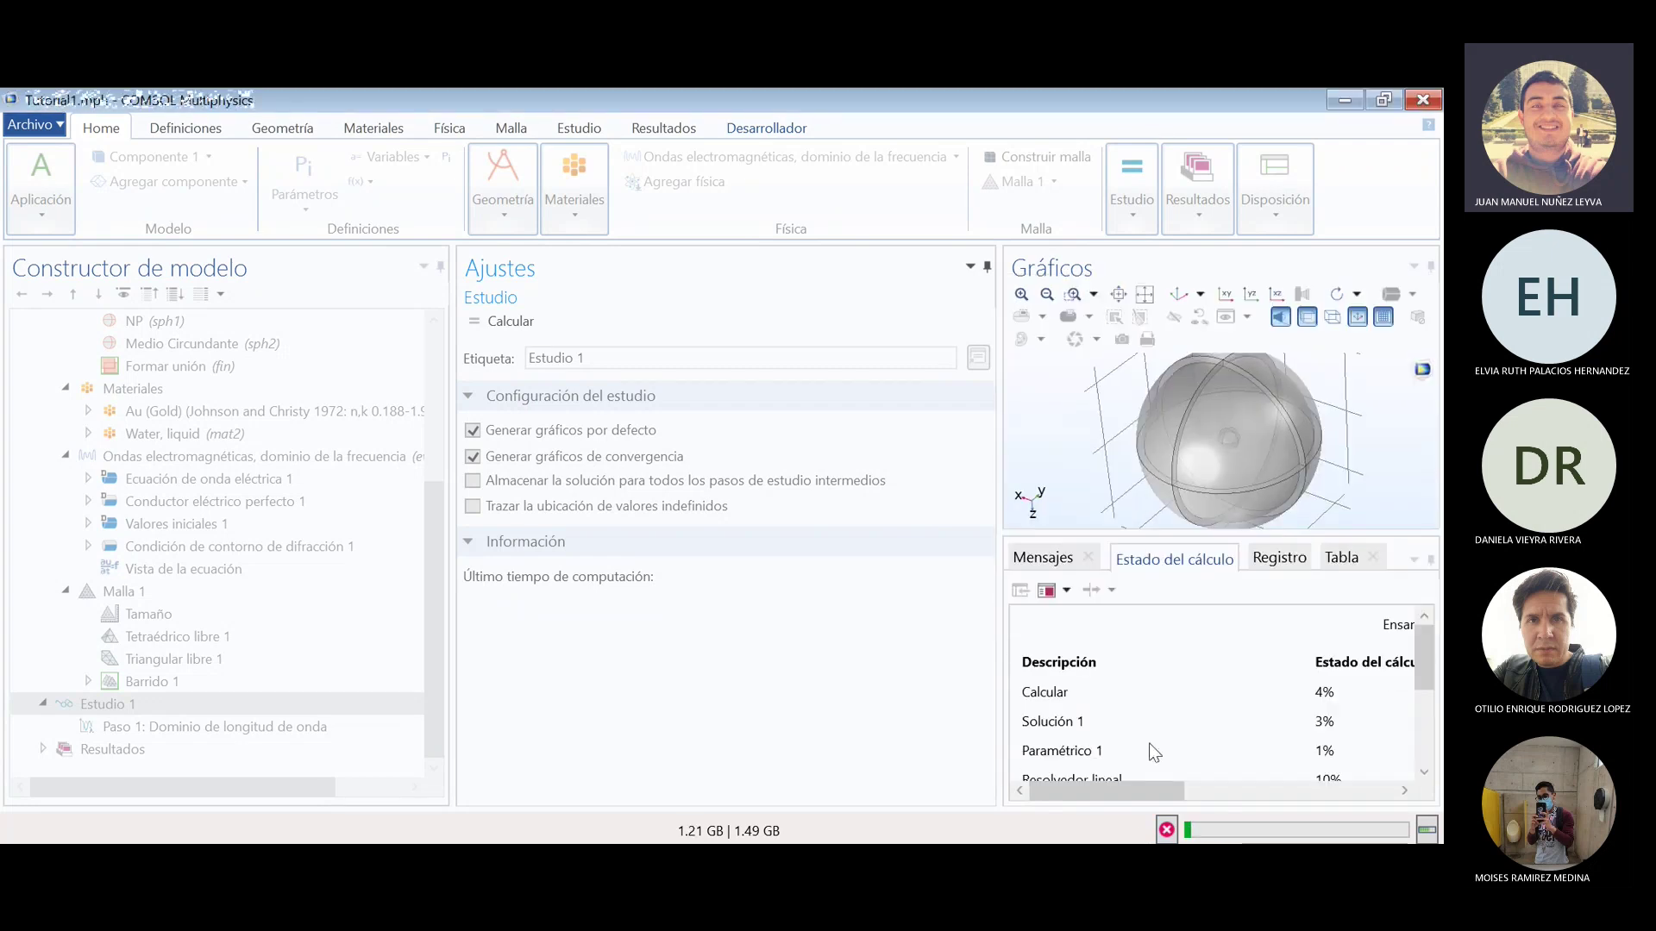
left_click_drag(1164, 792, 954, 761)
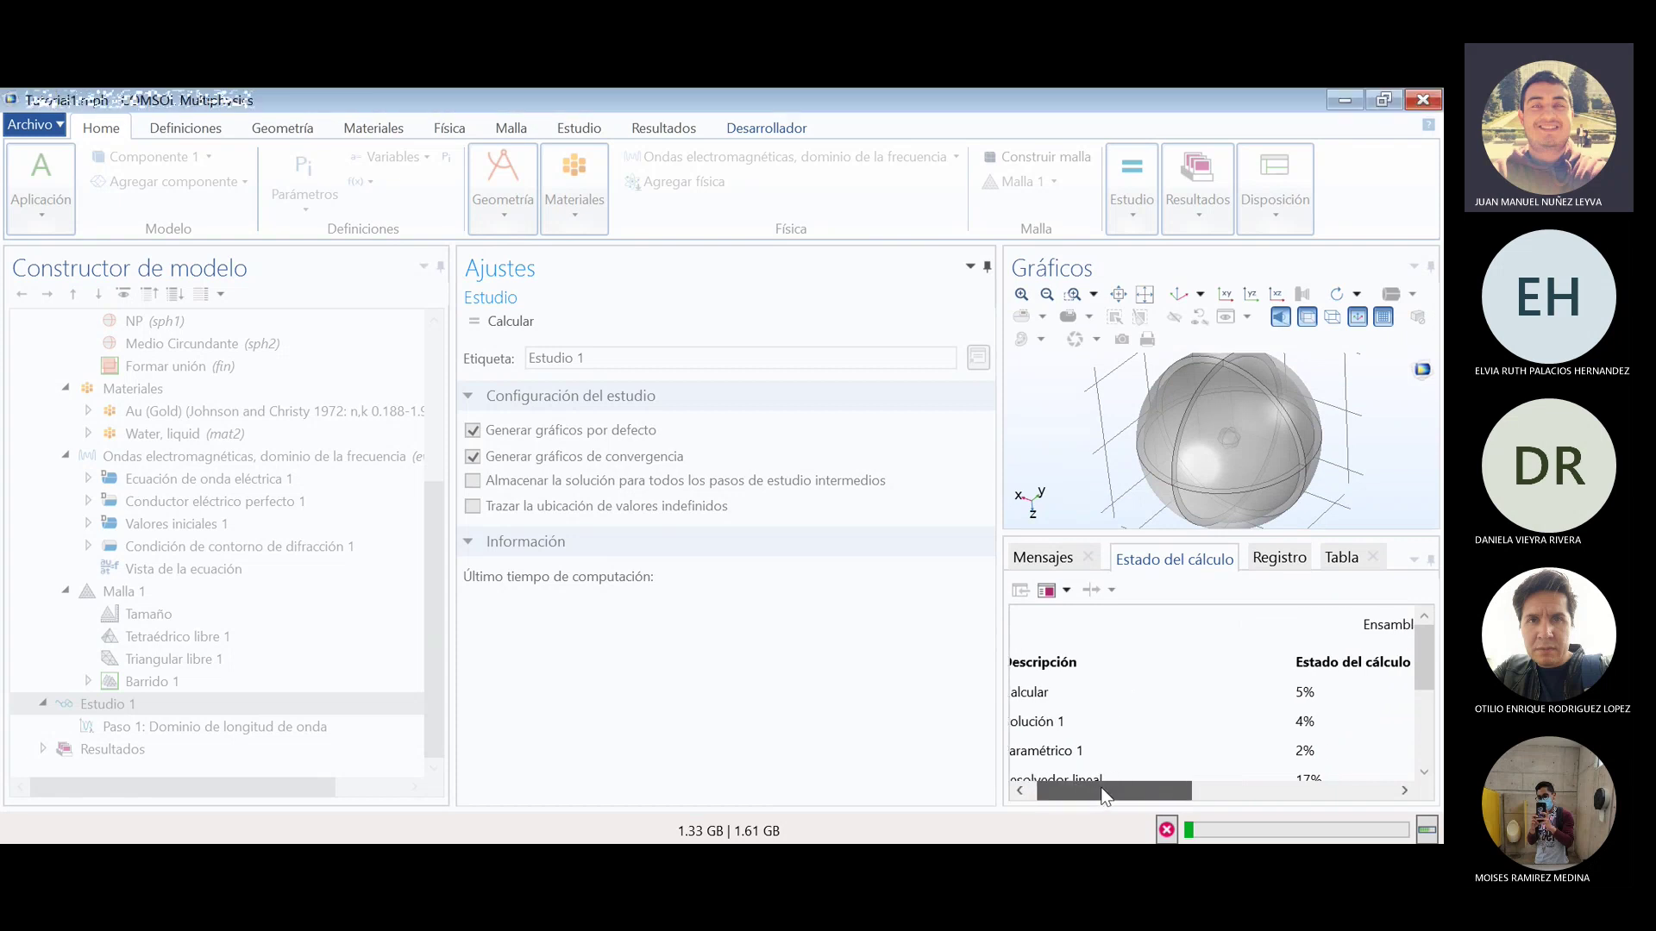
scroll(1176, 718, "down", 1)
left_click_drag(1146, 788, 1313, 788)
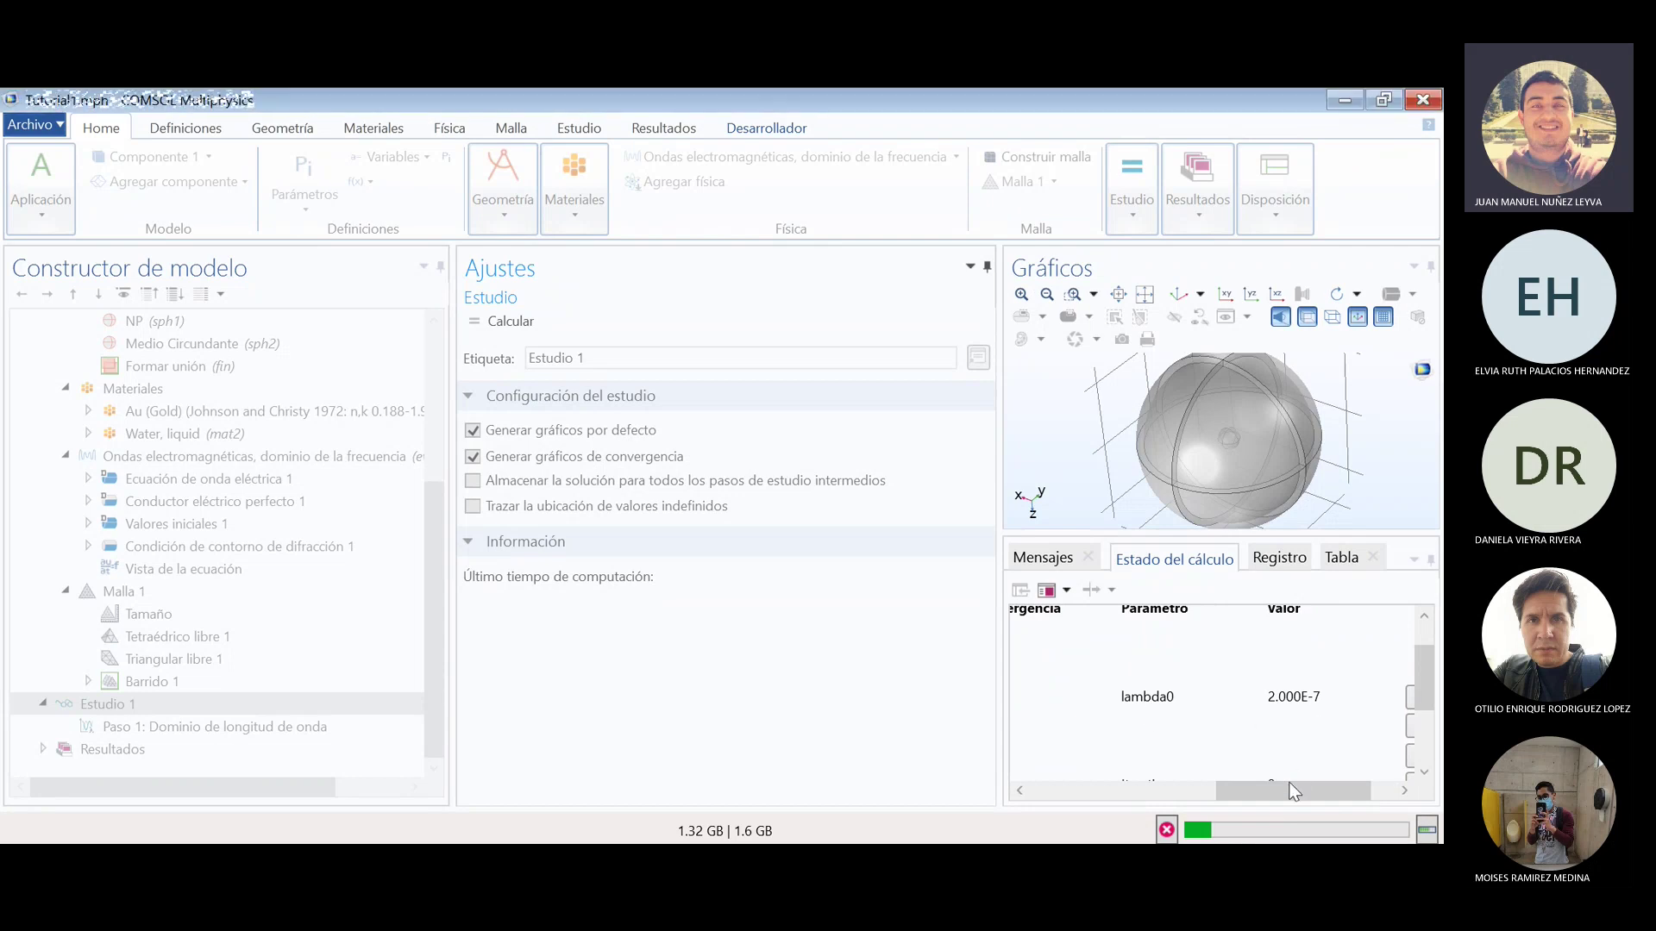
left_click_drag(1302, 800, 1071, 787)
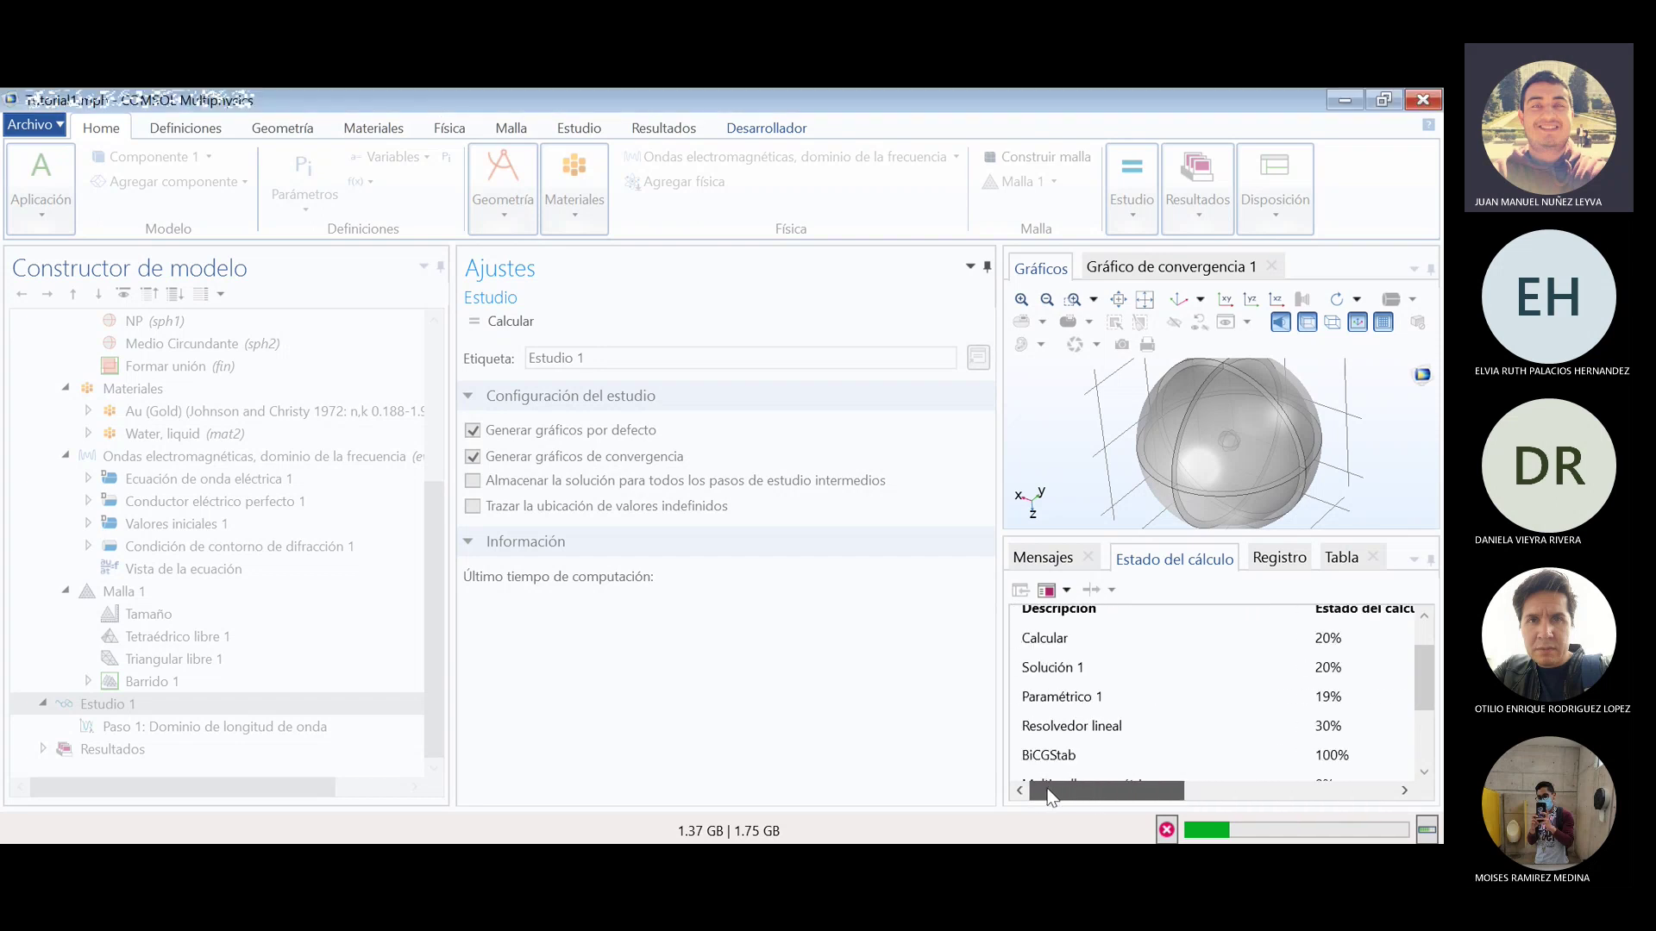
scroll(1297, 751, "down", 3)
scroll(1121, 657, "up", 1)
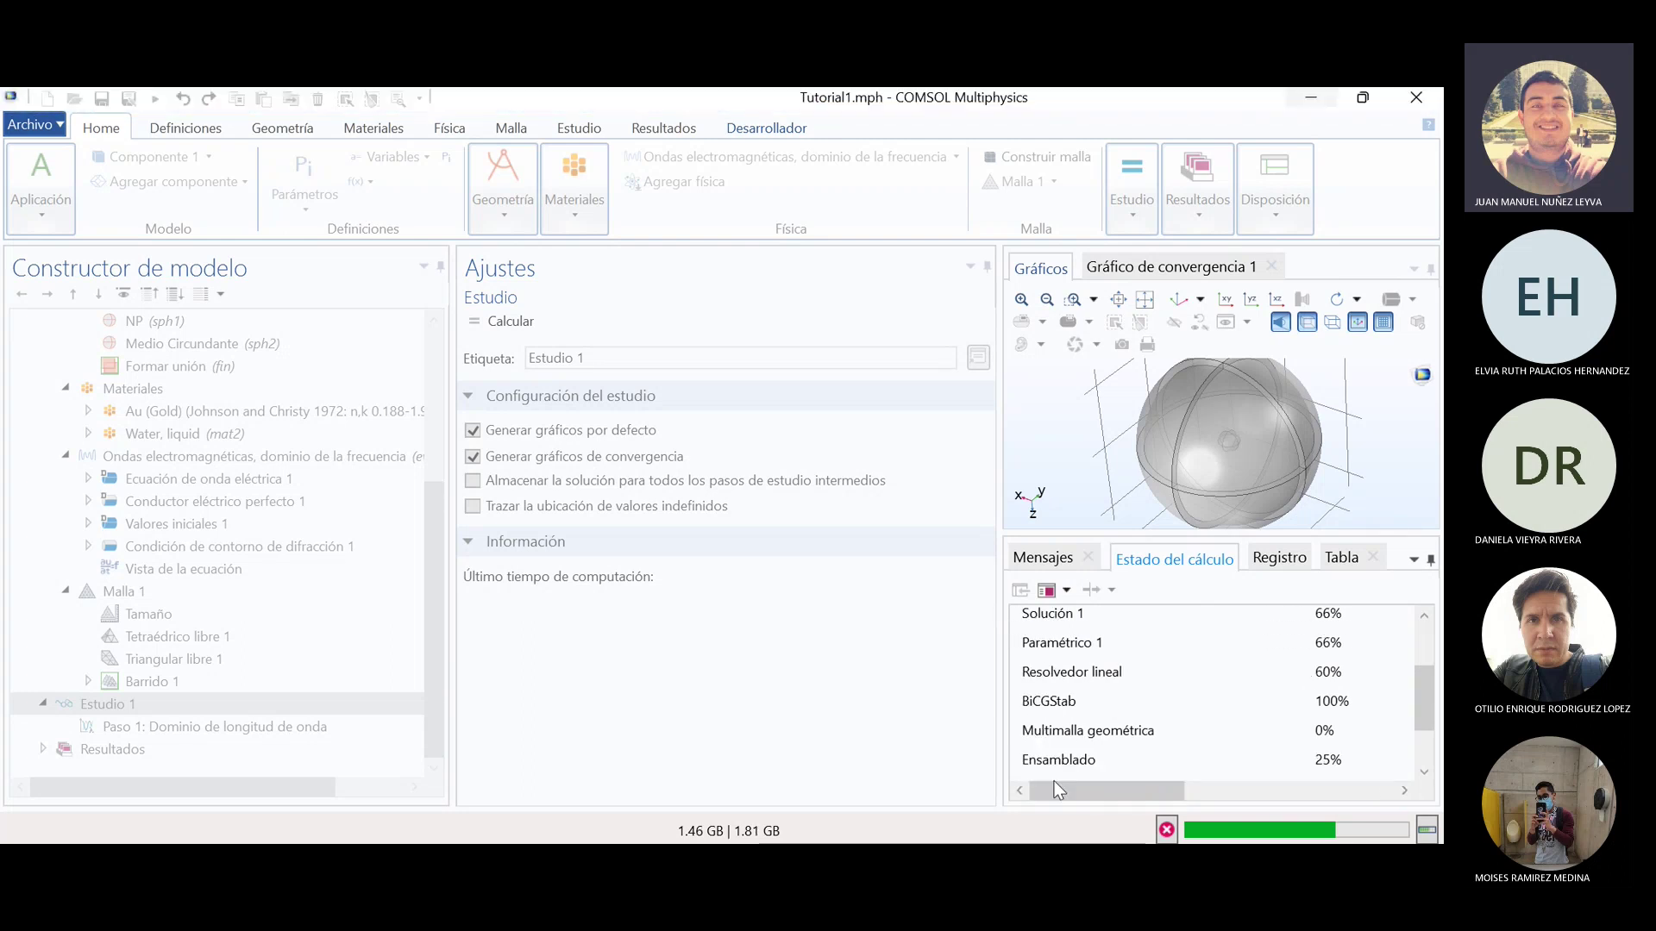
mouse_move(1085, 786)
left_mouse_down()
mouse_move(1145, 802)
mouse_move(1123, 794)
mouse_move(1172, 774)
mouse_move(1275, 785)
mouse_move(1104, 798)
left_mouse_up()
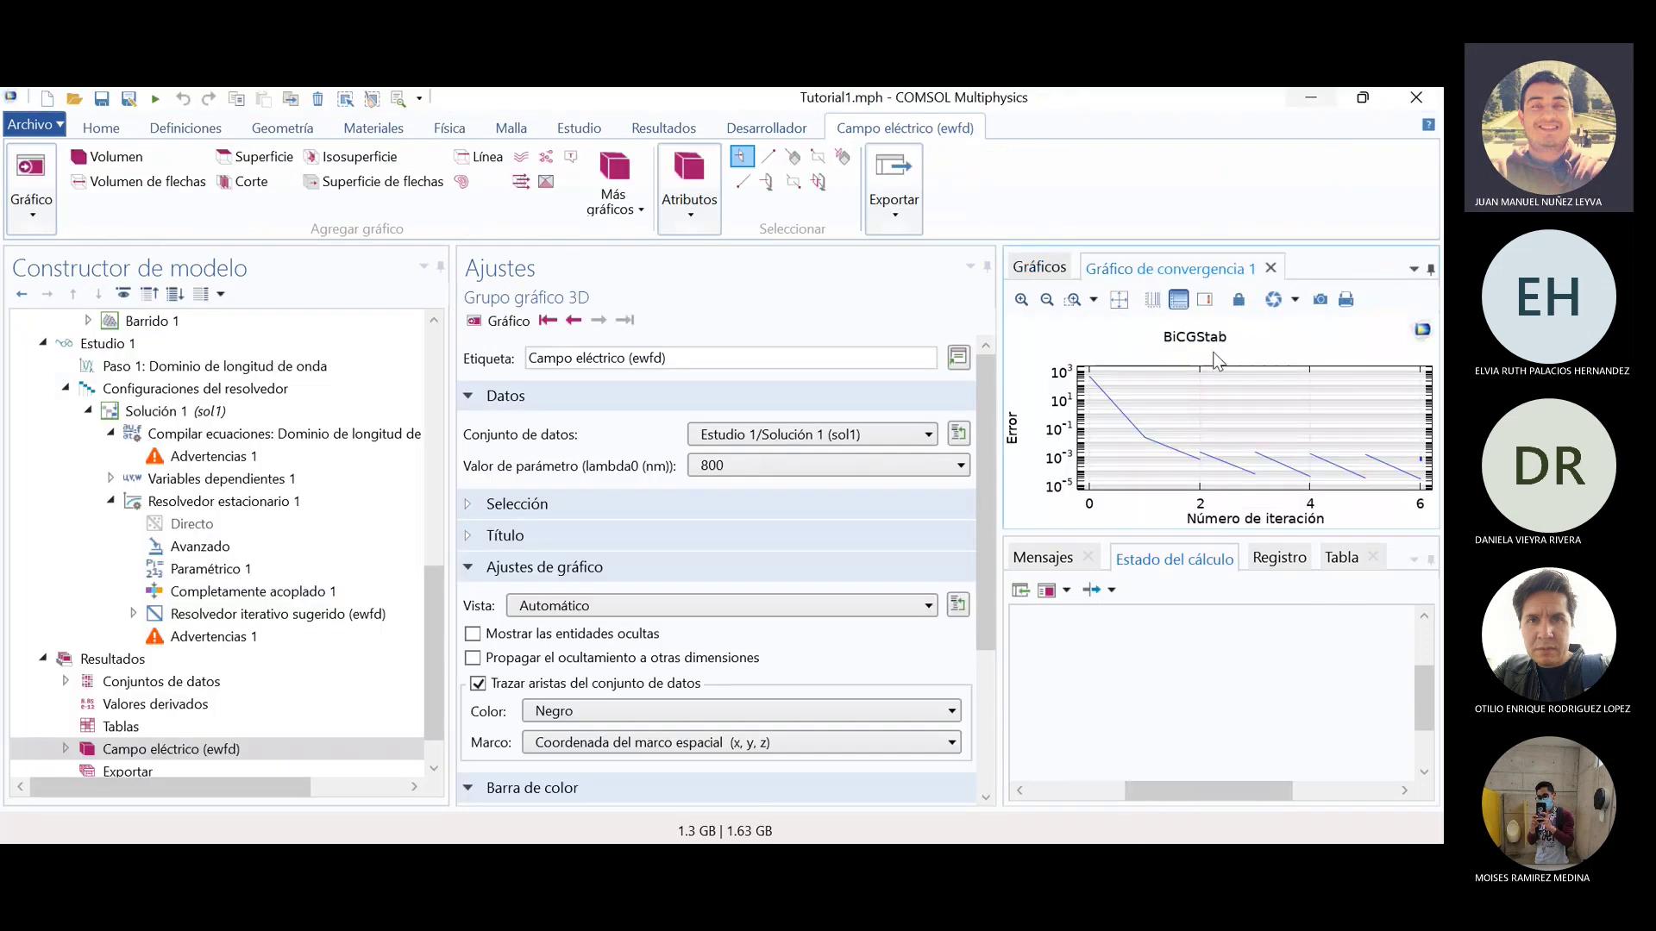
- Examine the BiCGStab convergence plot and inspect the 800 nm electric field multislice plot from several directions
left_click_drag(1270, 530, 1269, 660)
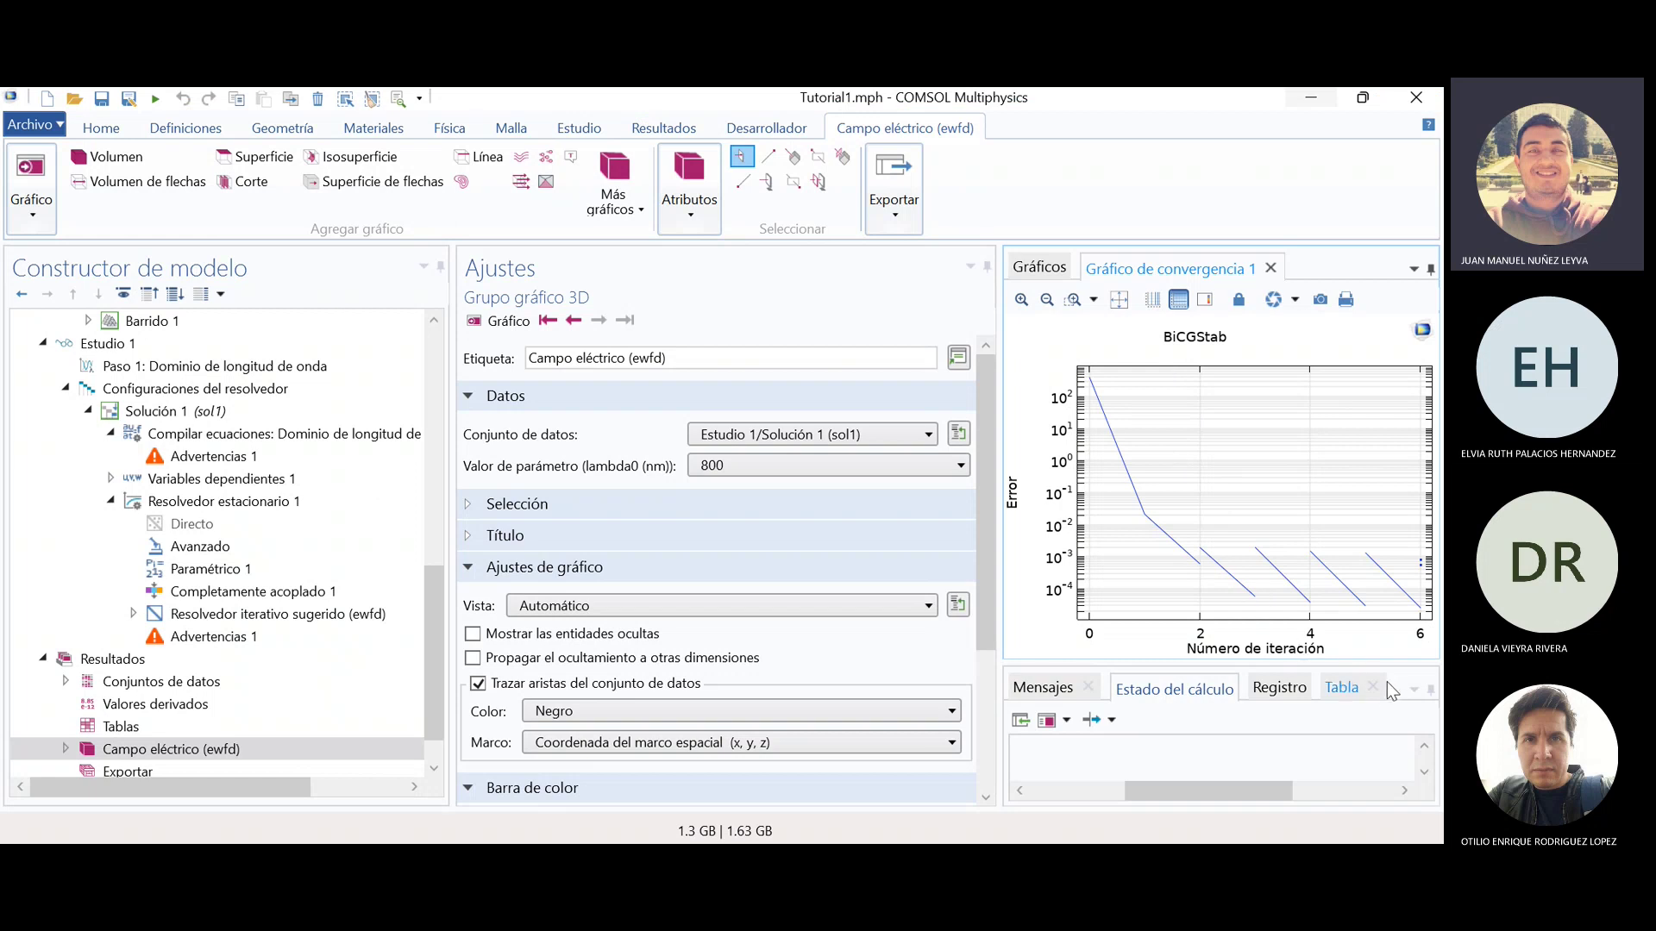
left_click_drag(1308, 666, 1308, 584)
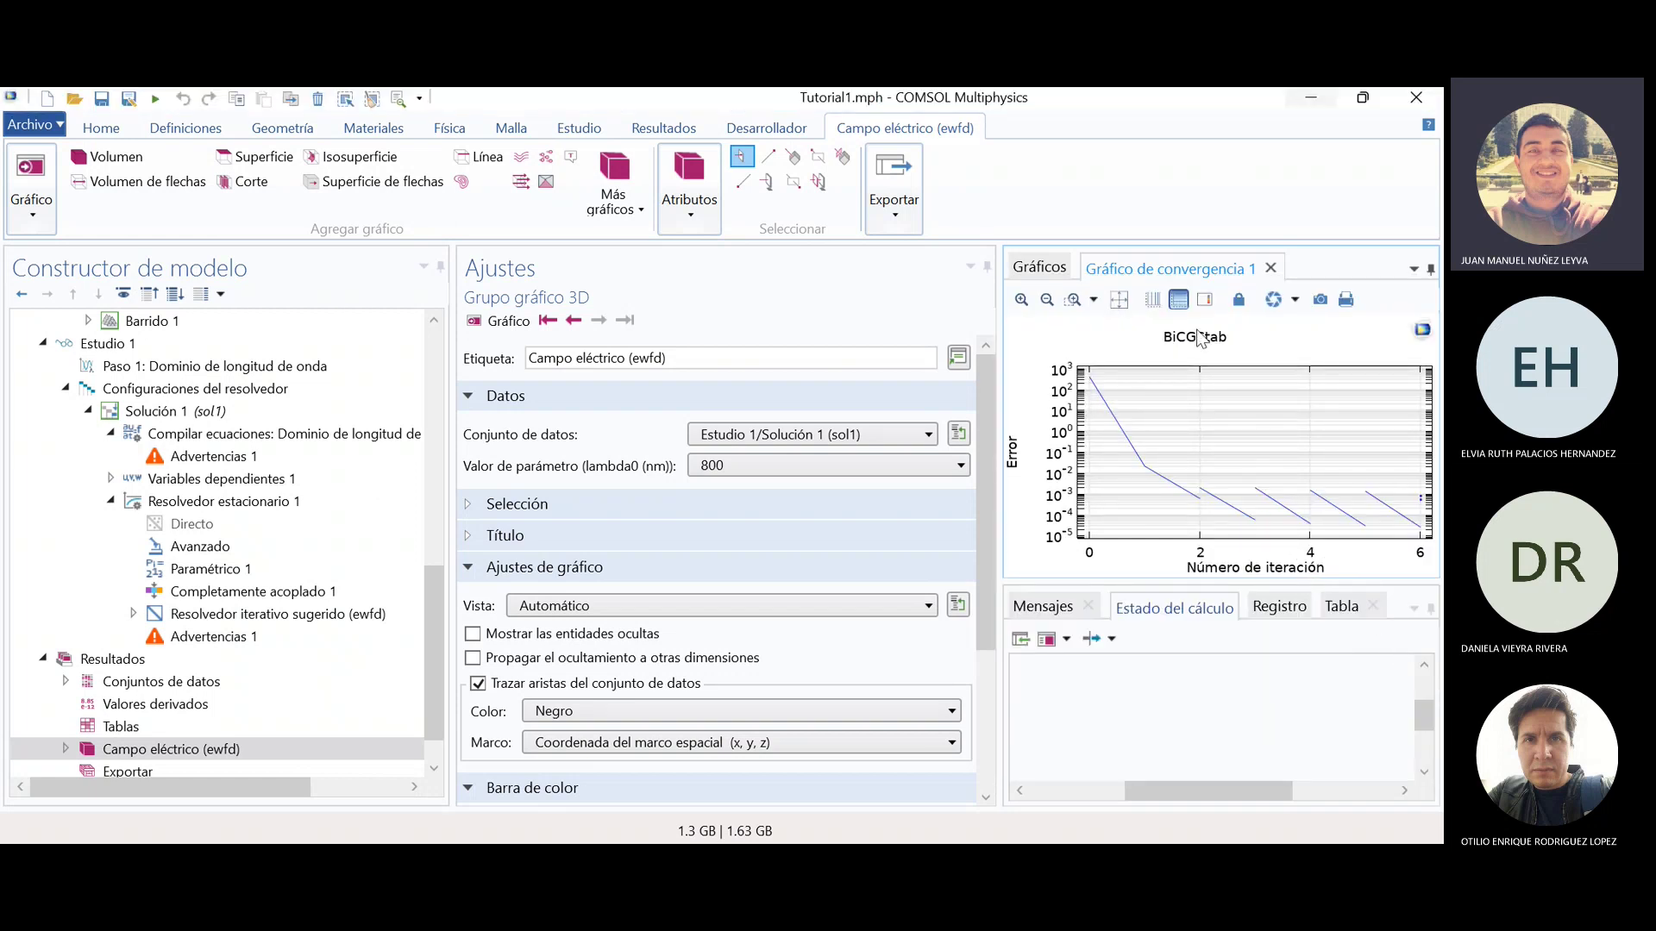
left_click(1041, 269)
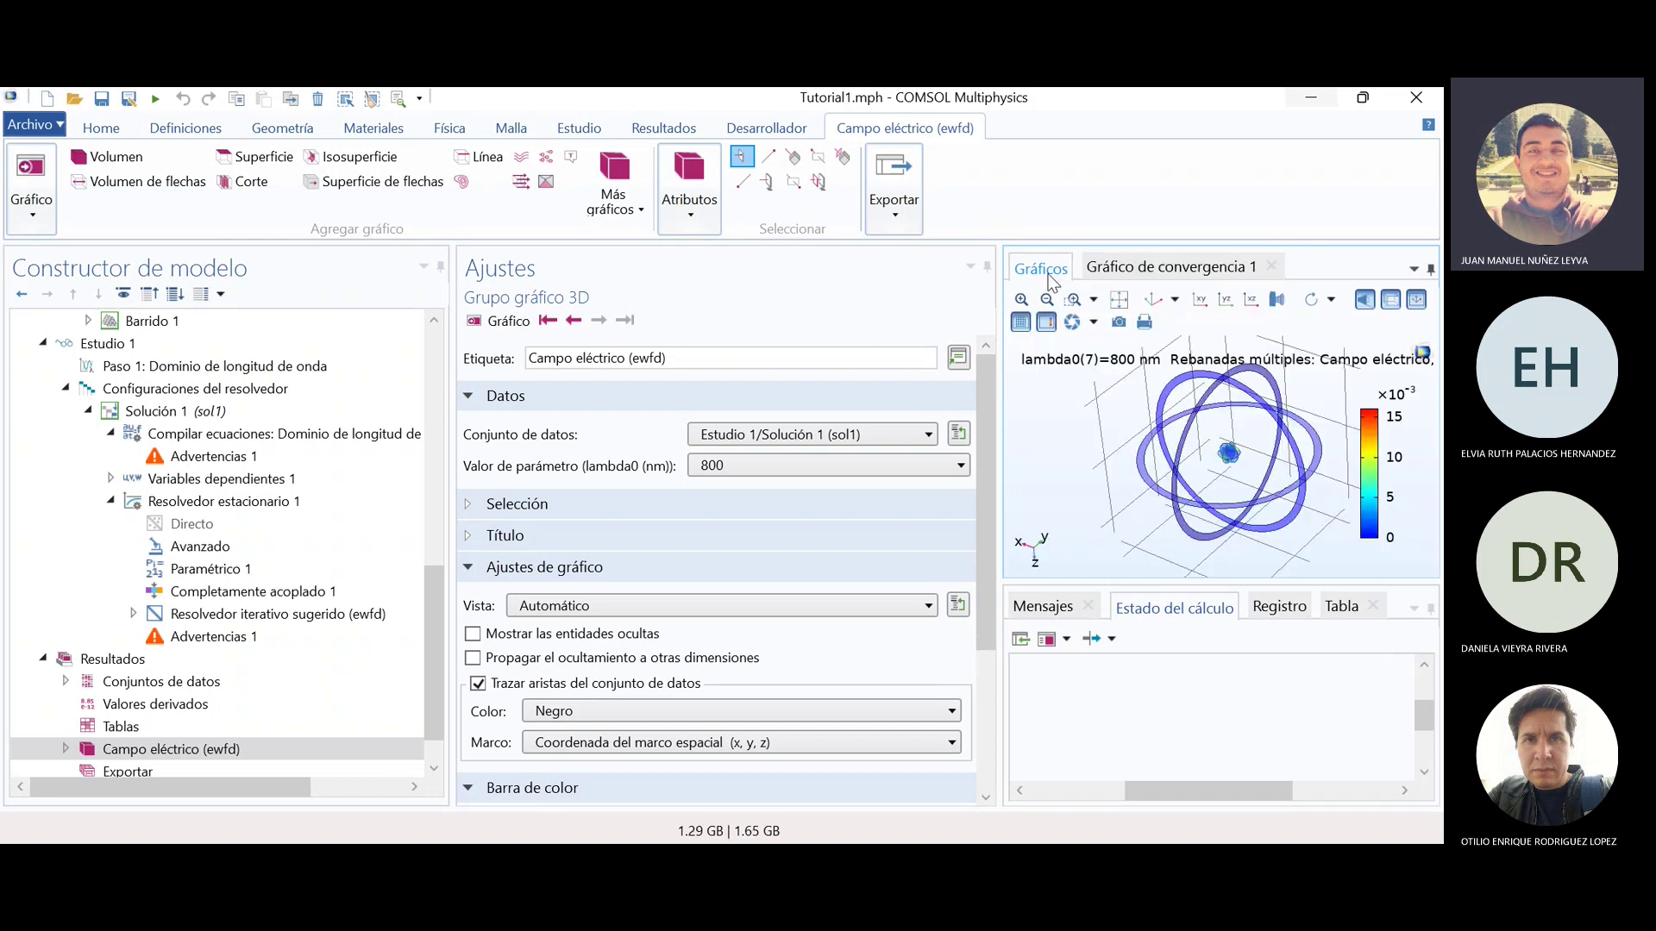
left_click_drag(1262, 583, 1261, 671)
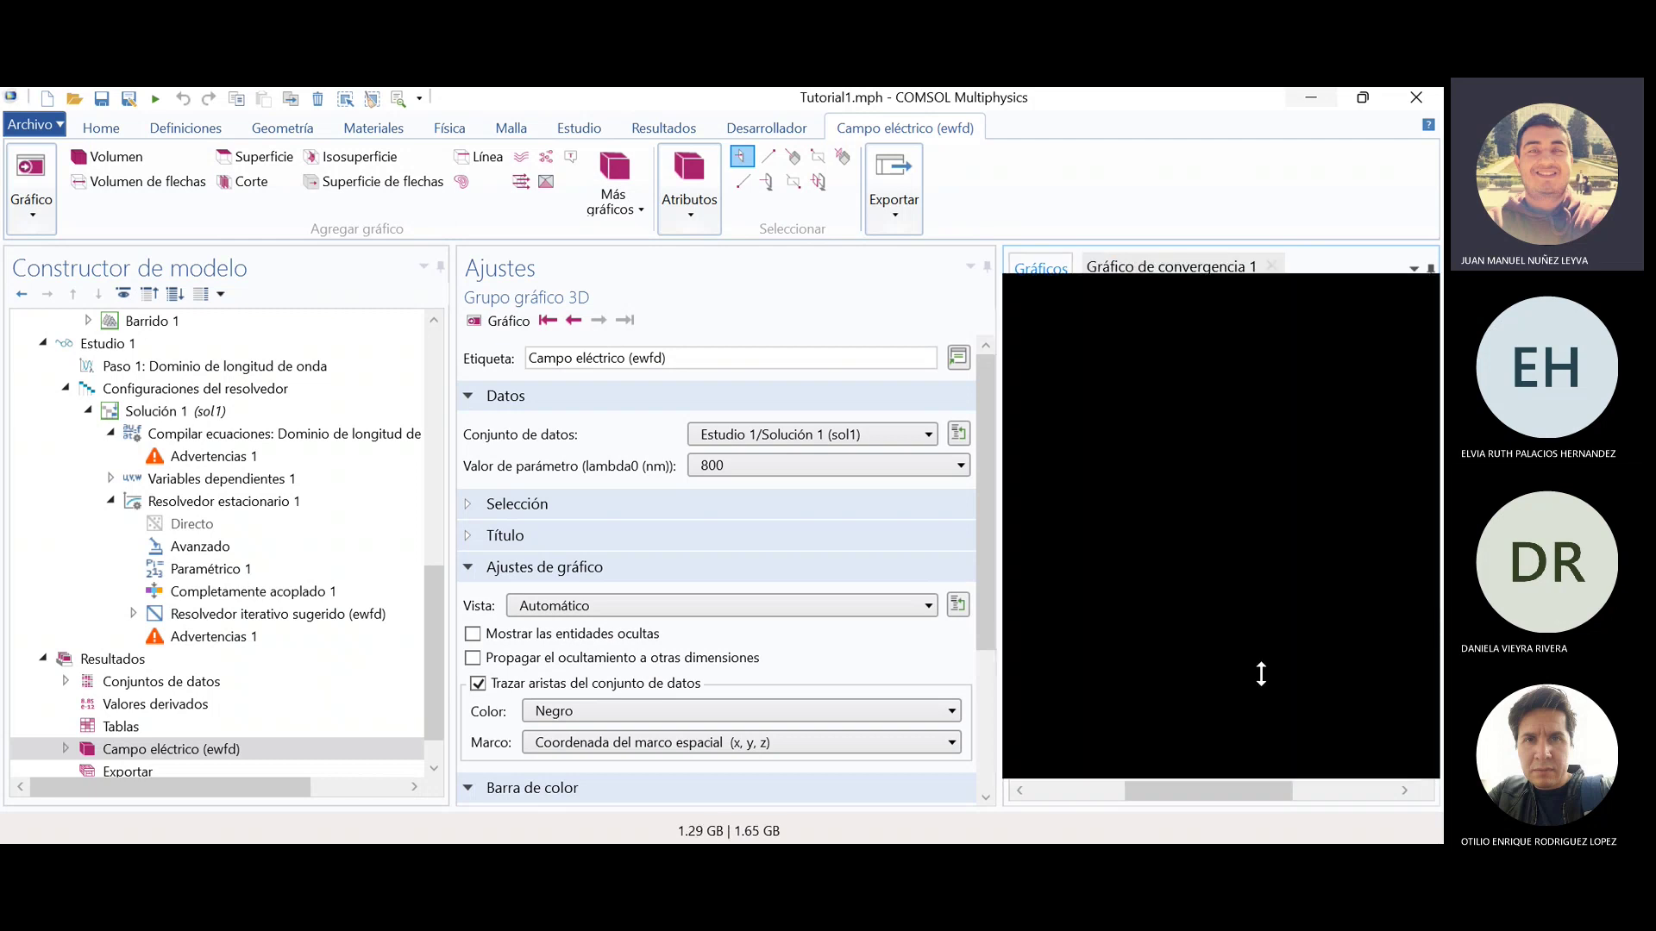
left_click_drag(1282, 575, 1405, 547)
left_click_drag(1284, 499, 1135, 511)
left_click_drag(1317, 515, 1296, 490)
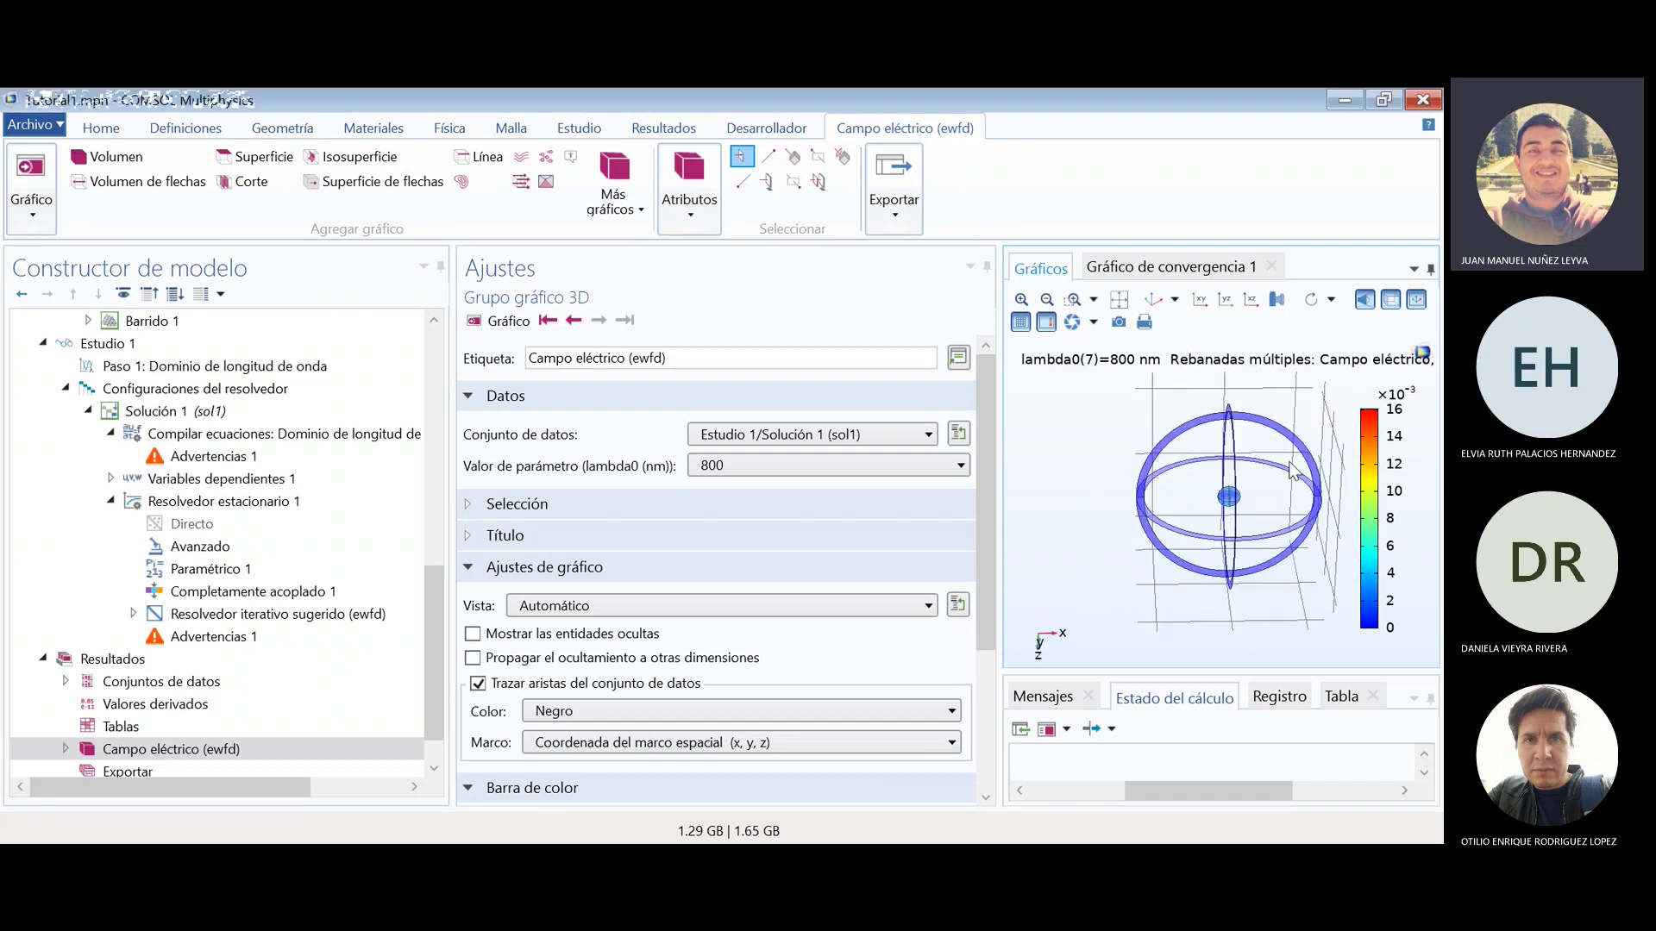
left_click_drag(1121, 551, 1193, 576)
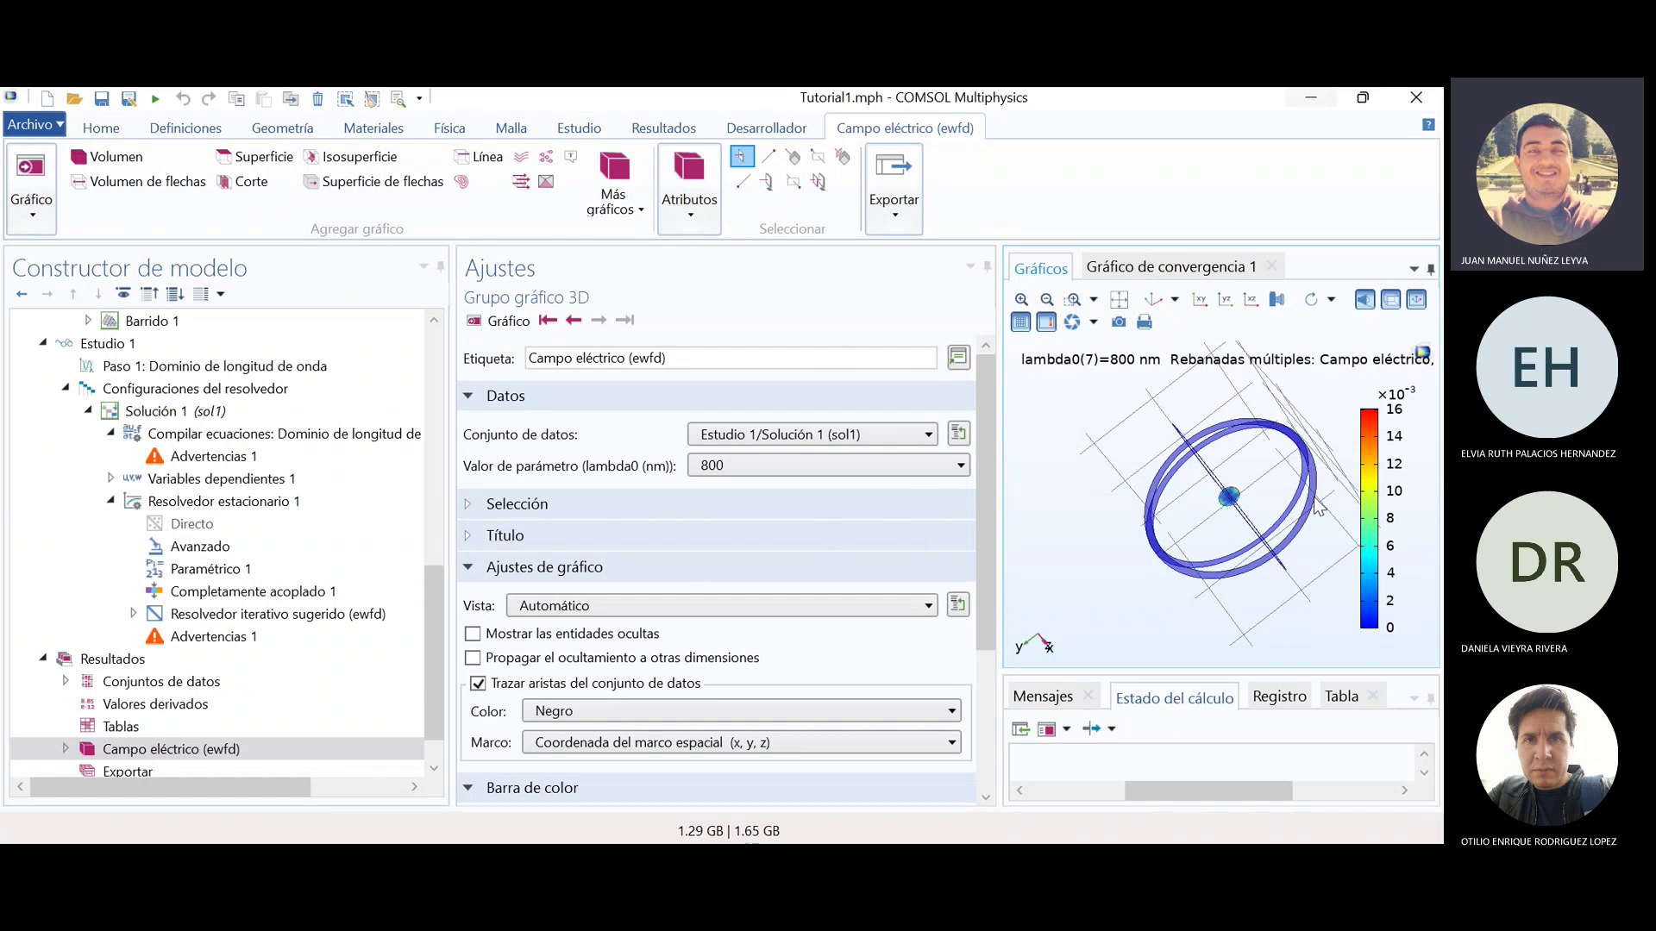
left_click_drag(1224, 479, 1177, 492)
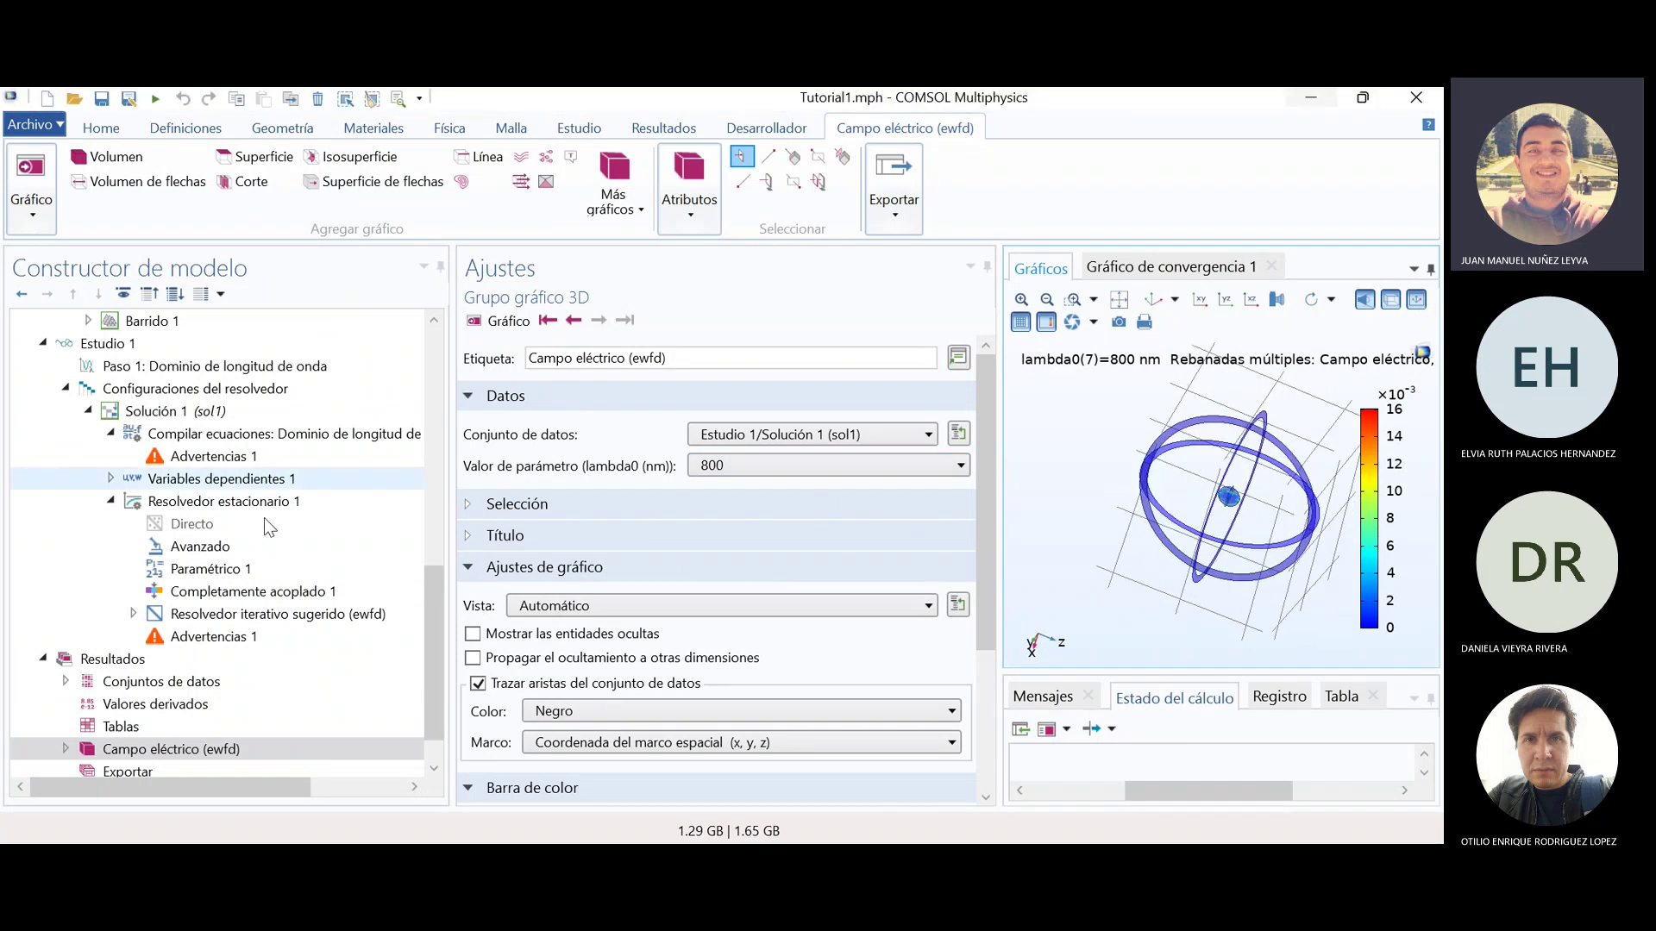
- Open the warnings under the compiled equations of Solución 1 and read them with the settings area widened
left_click_drag(435, 597, 429, 564)
left_click(252, 590)
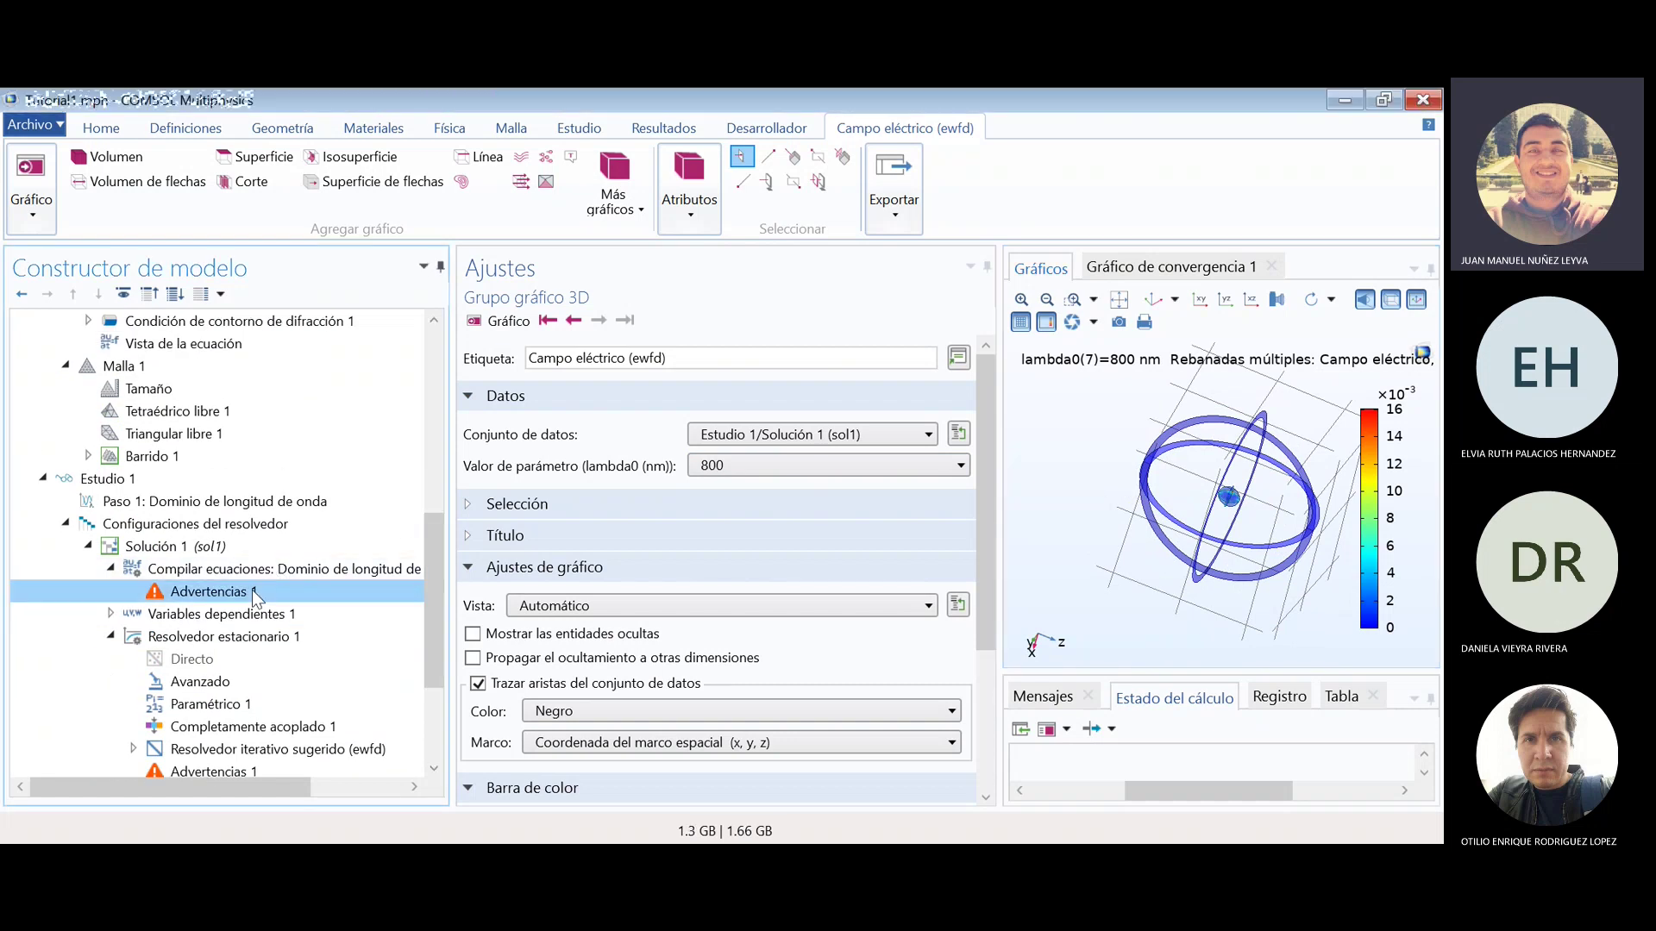
left_click_drag(1002, 447, 1083, 451)
left_click_drag(788, 402, 939, 410)
left_click(847, 411)
left_click_drag(442, 585, 440, 643)
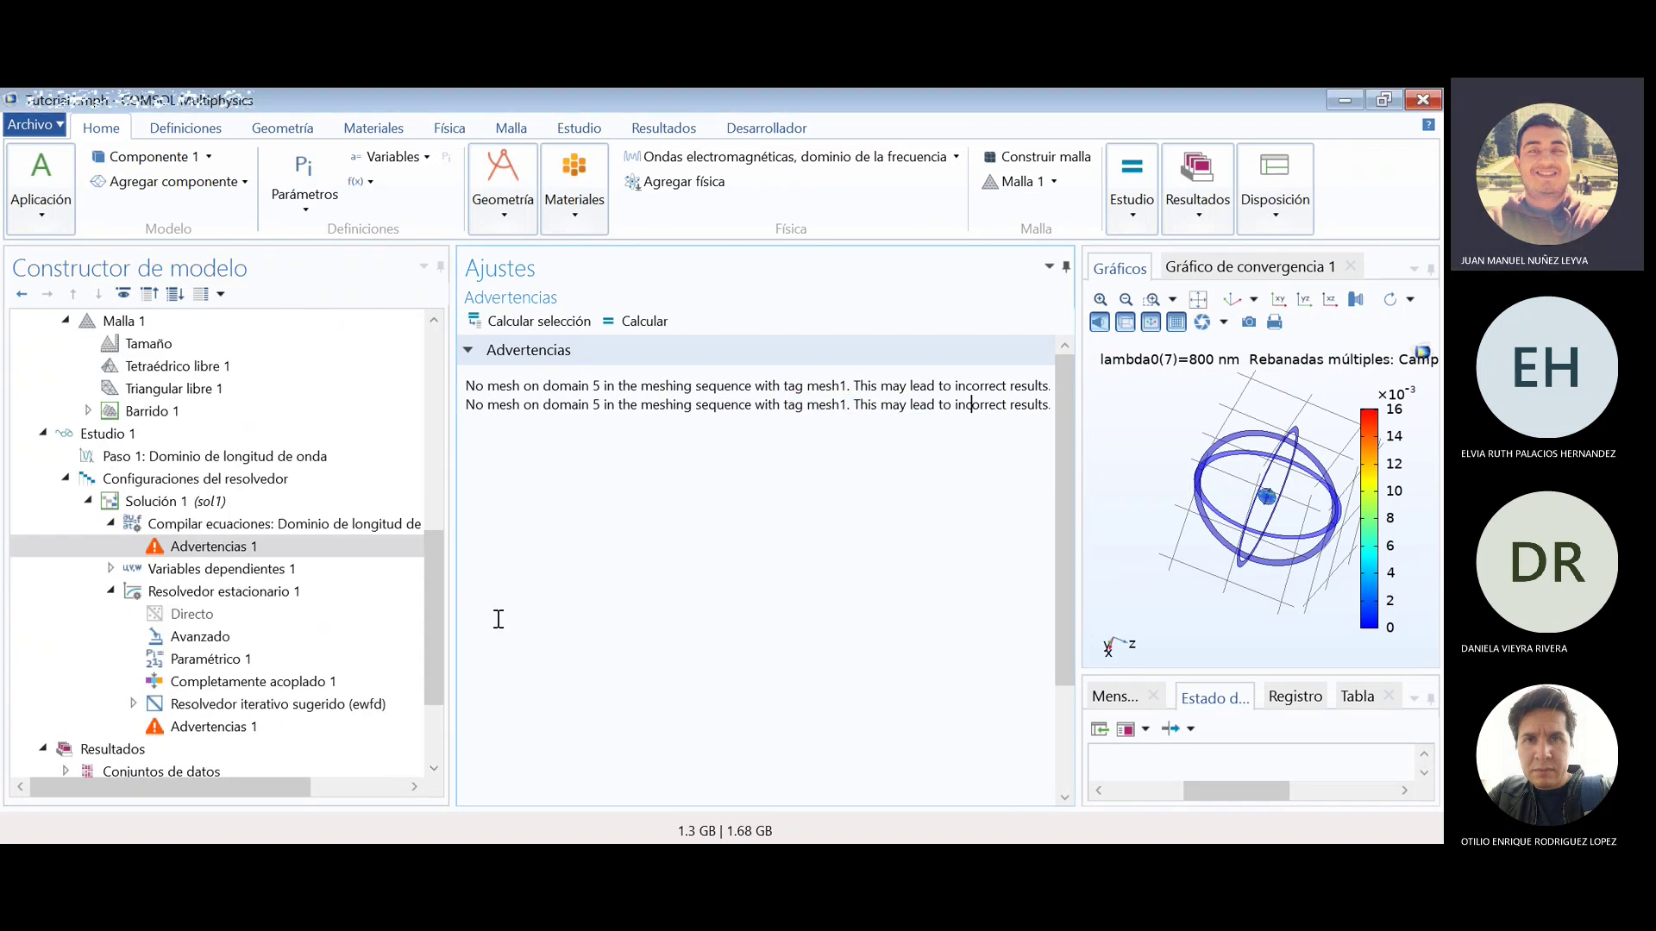
- Delete the free tetrahedral node Tetraédrico libre 1, which is assigned to domain 6, from Malla 1
left_click_drag(438, 612, 438, 585)
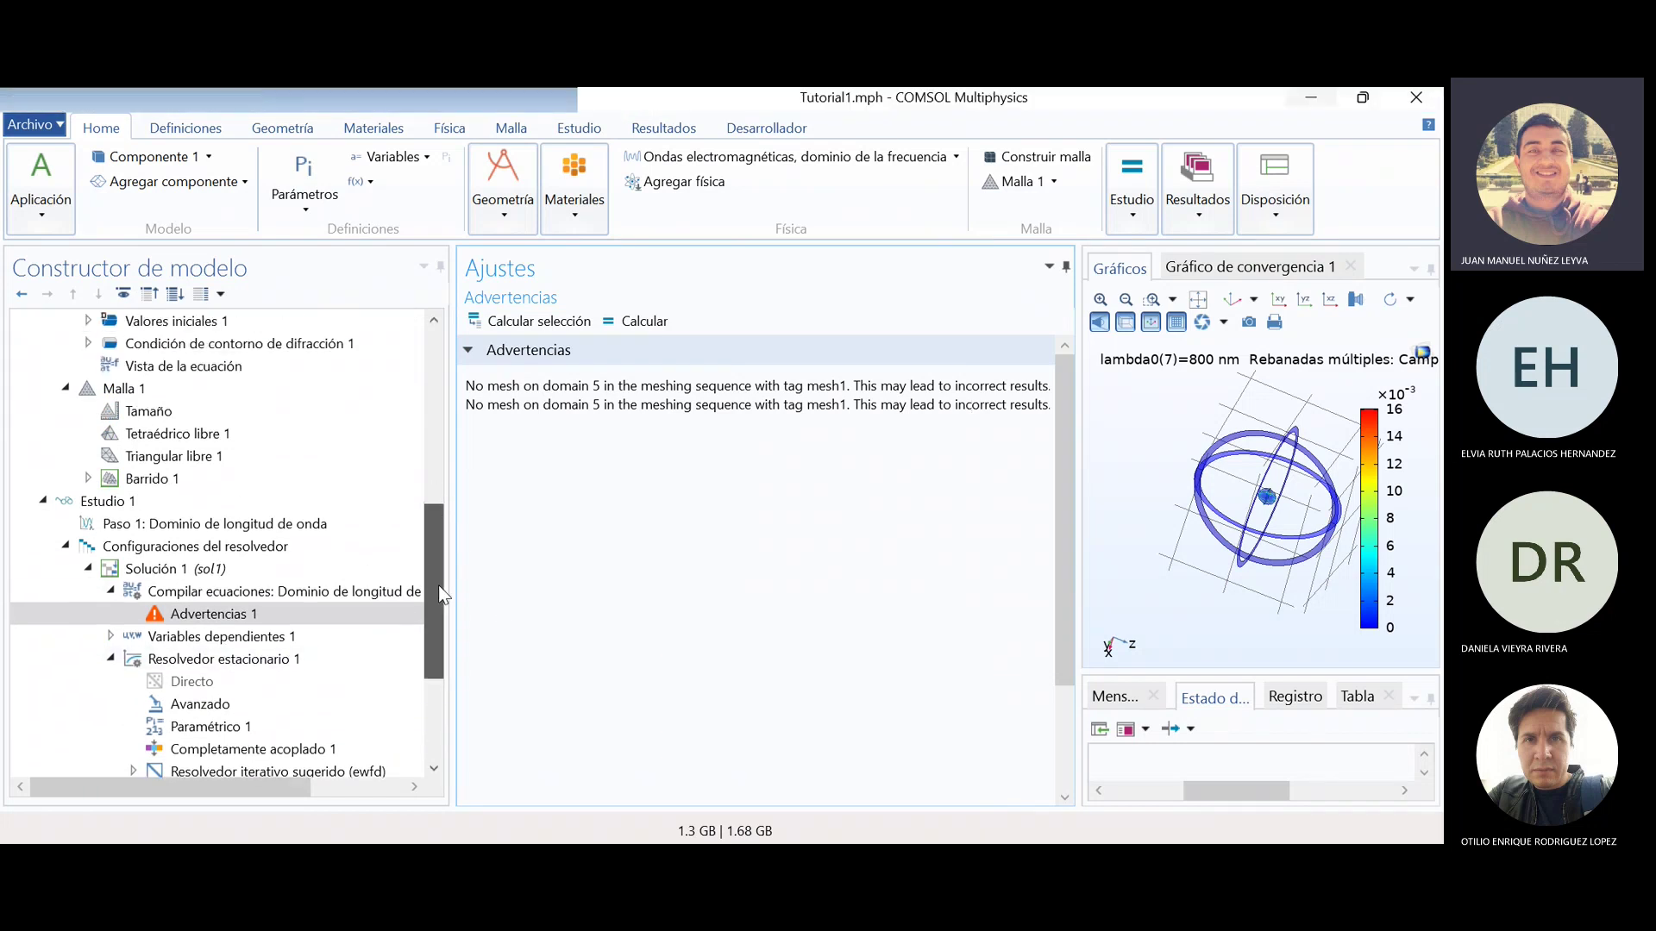
left_click(169, 438)
left_click(752, 466)
left_click(752, 465)
left_click(165, 433)
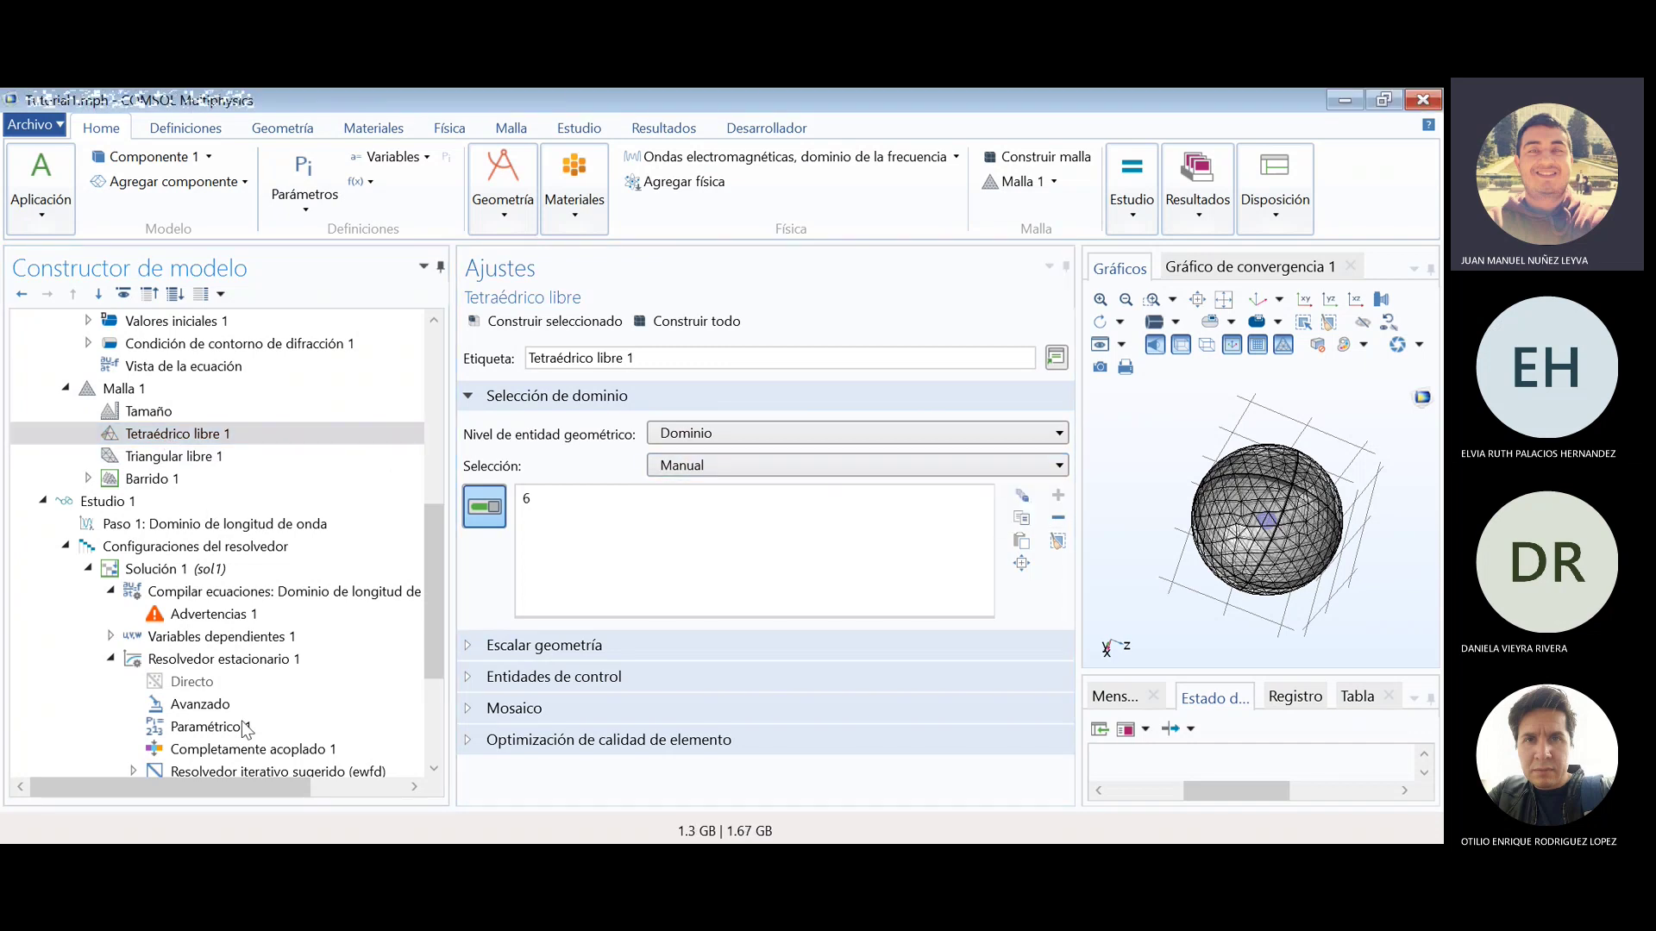
key("Delete")
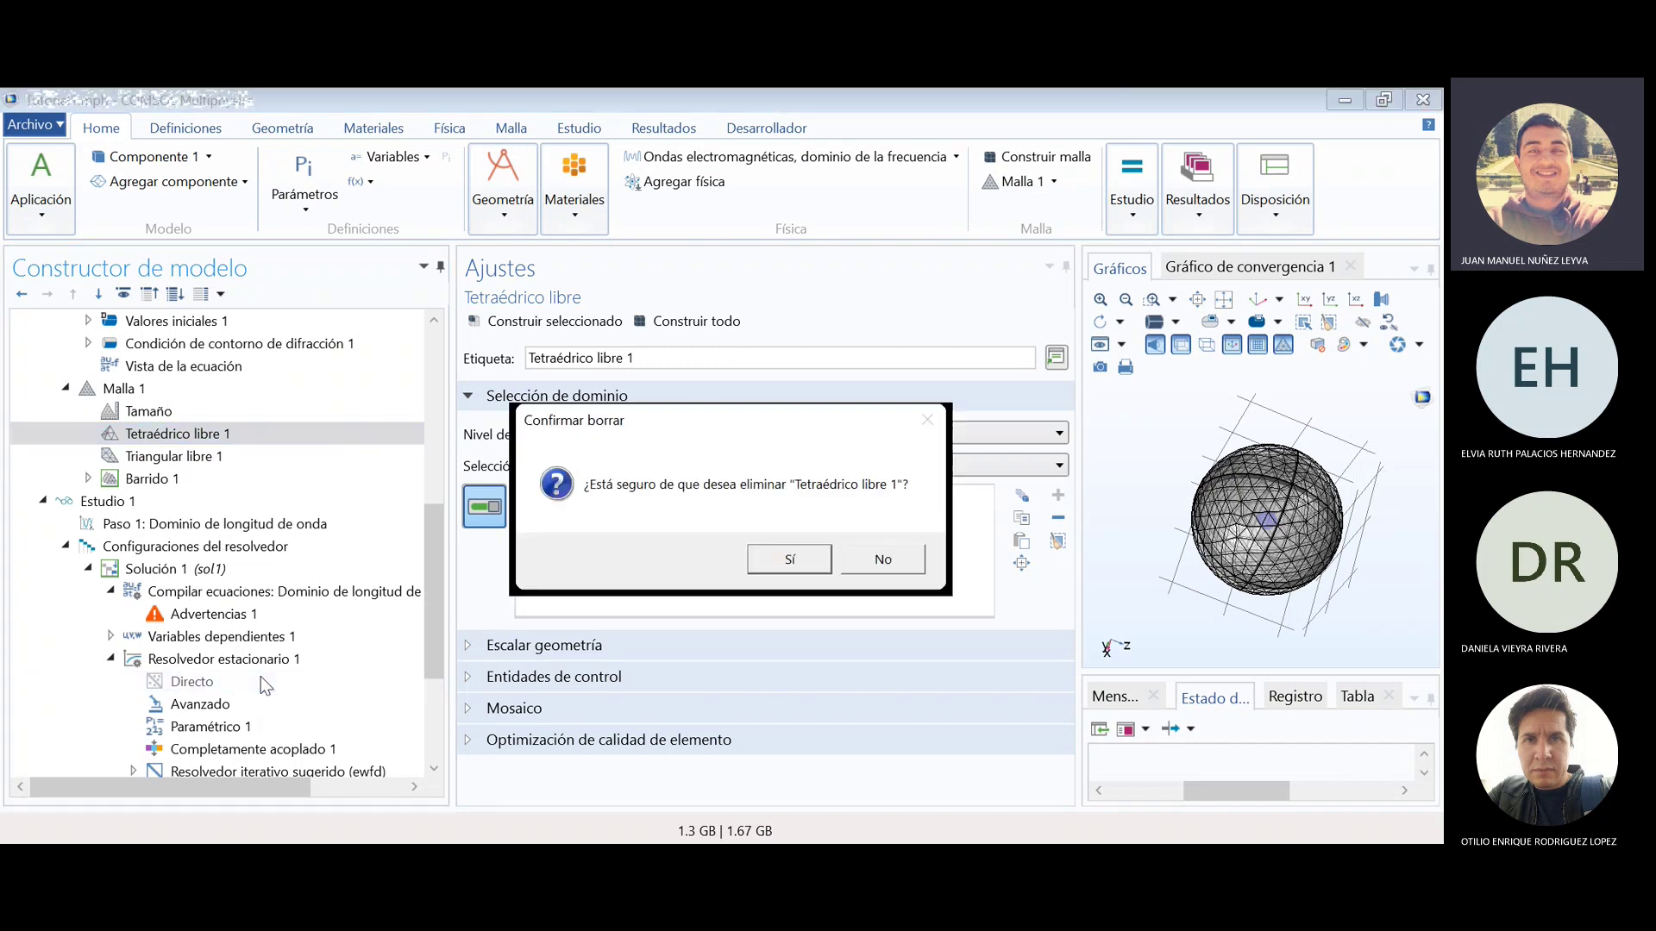
left_click(799, 557)
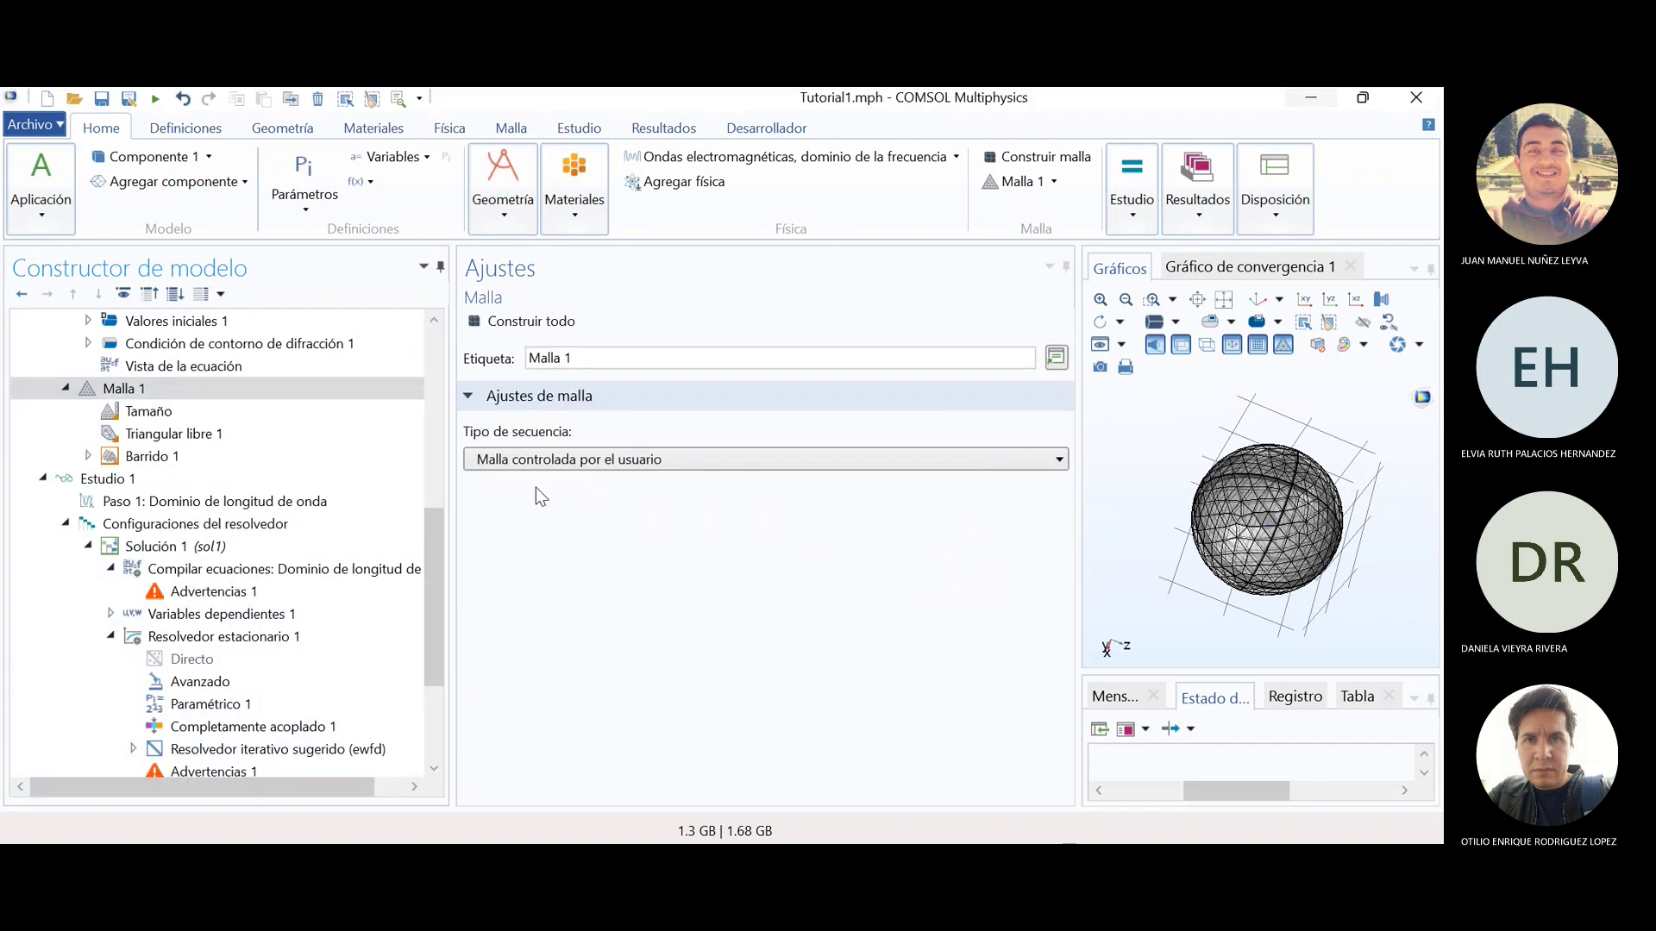
- Add a new free tetrahedral node to Malla 1 with the geometric entity level Restante and build it
left_click(117, 392)
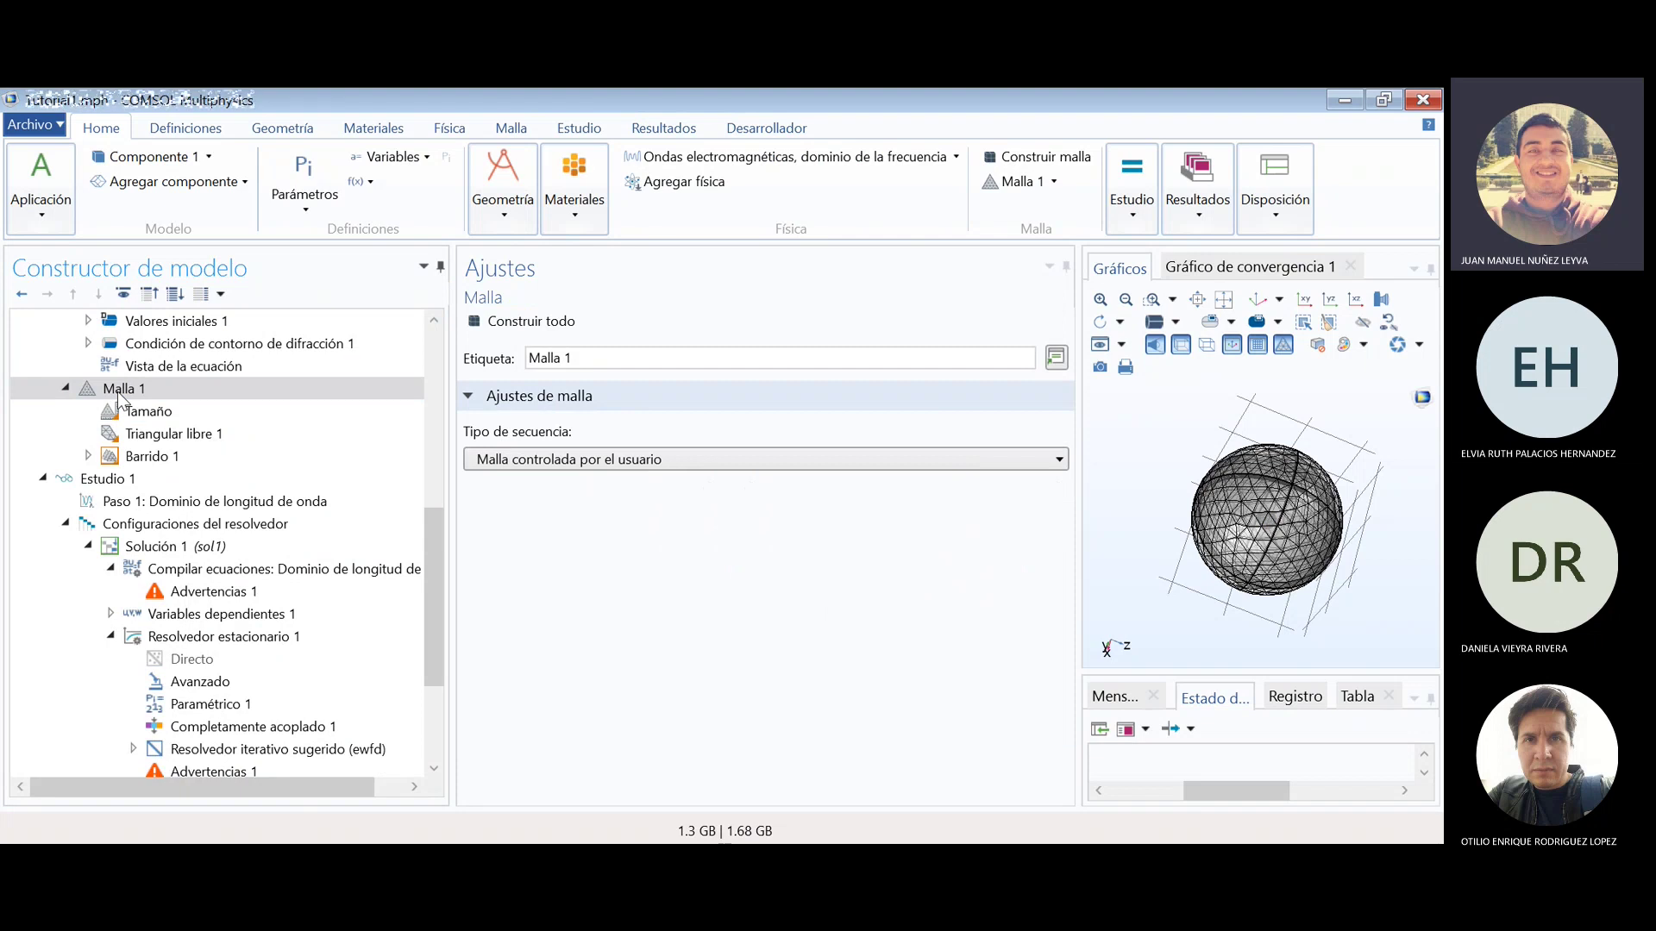
key("ctrl+z")
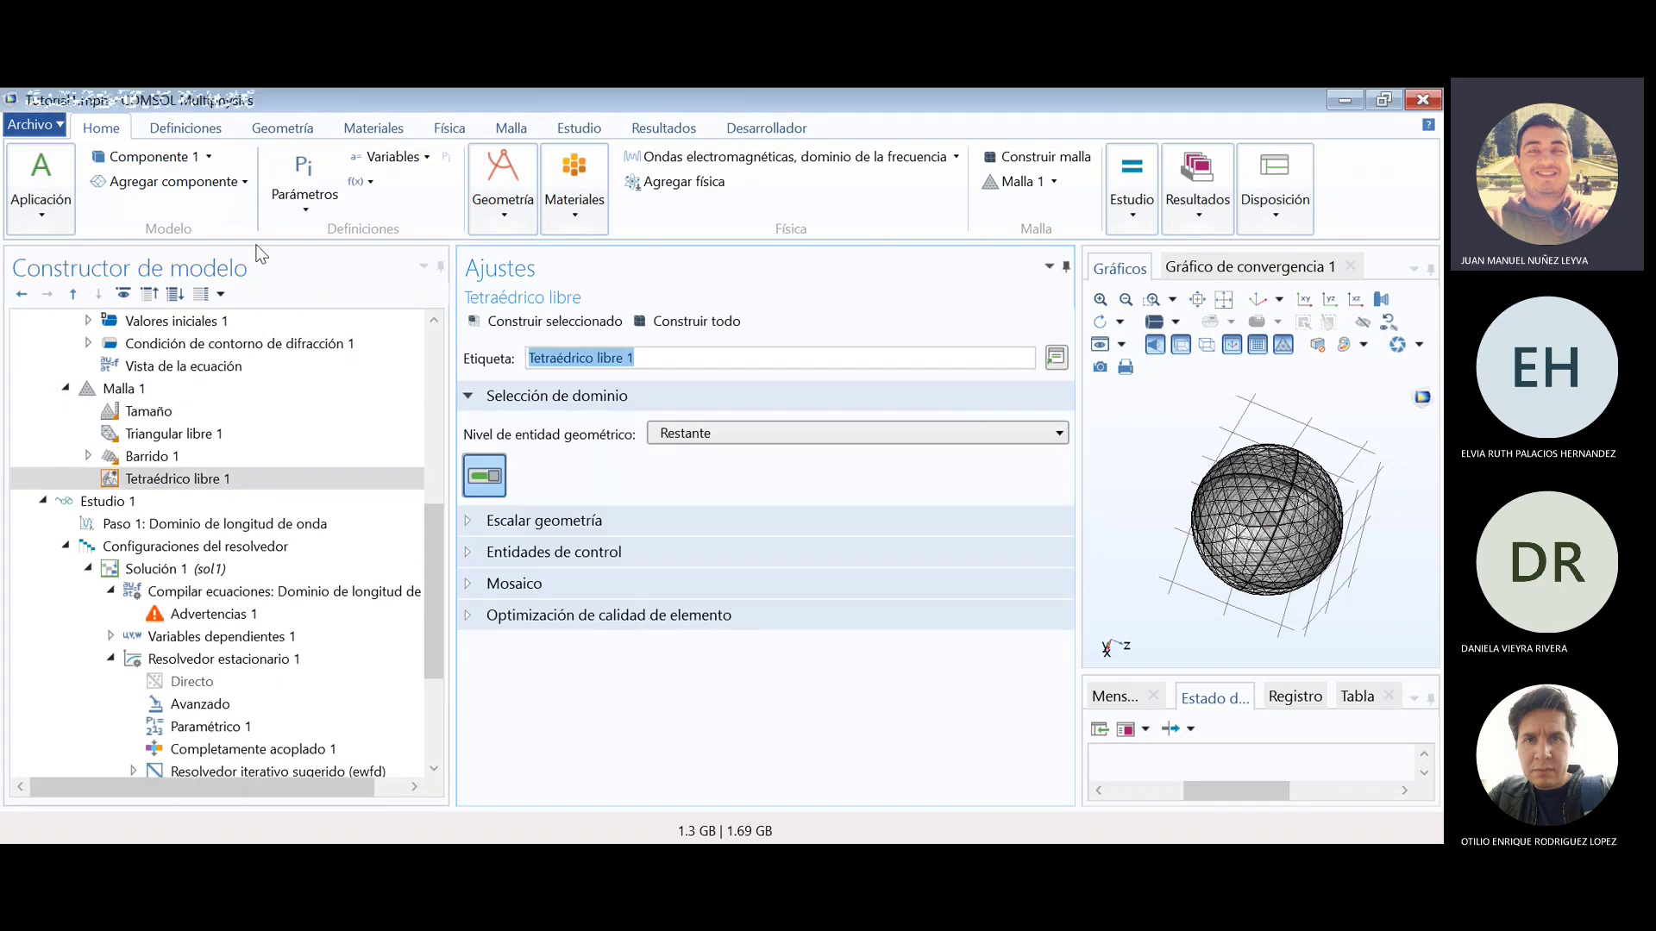
left_click(755, 432)
left_click(755, 431)
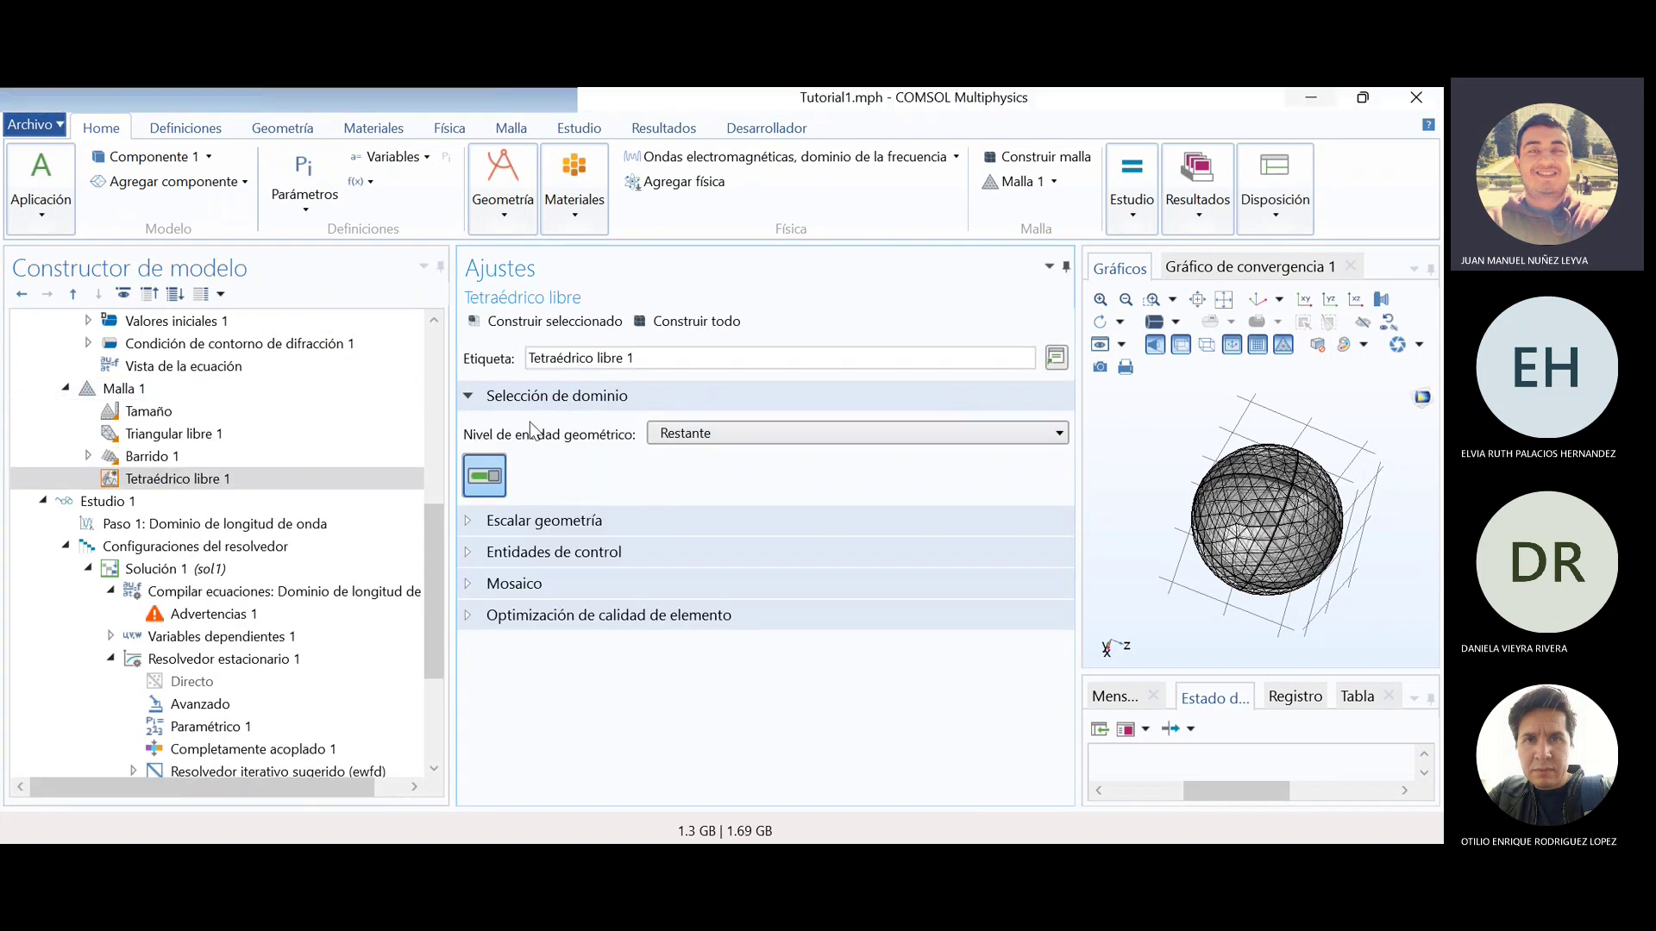
left_click(681, 433)
left_click(691, 458)
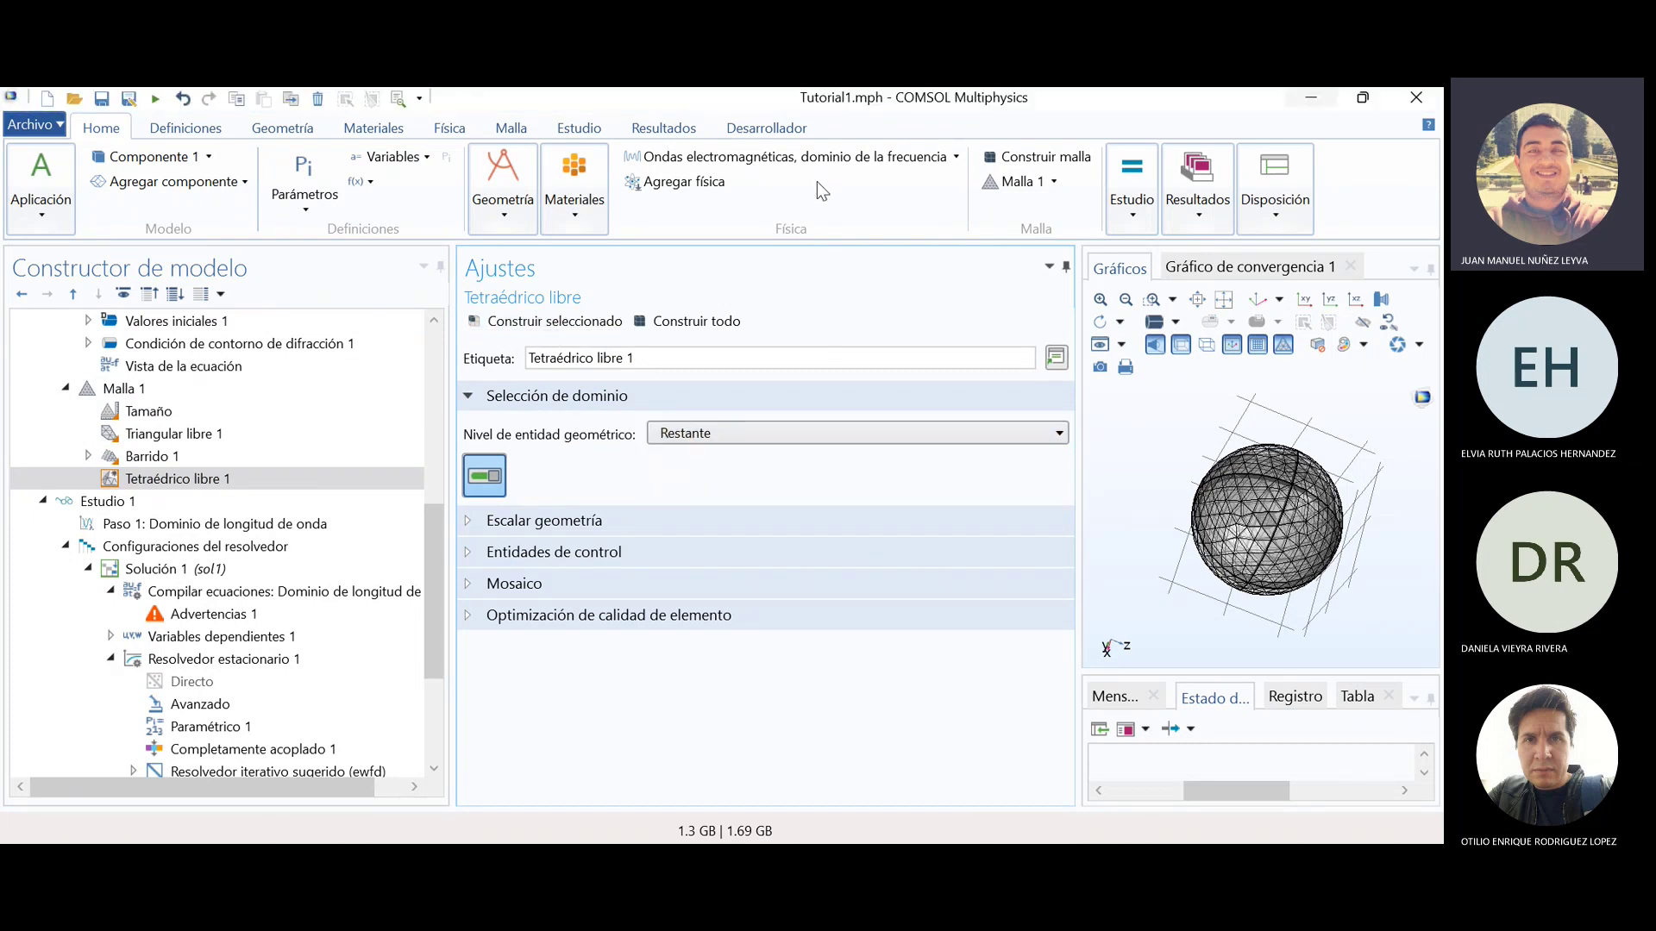
left_click(495, 326)
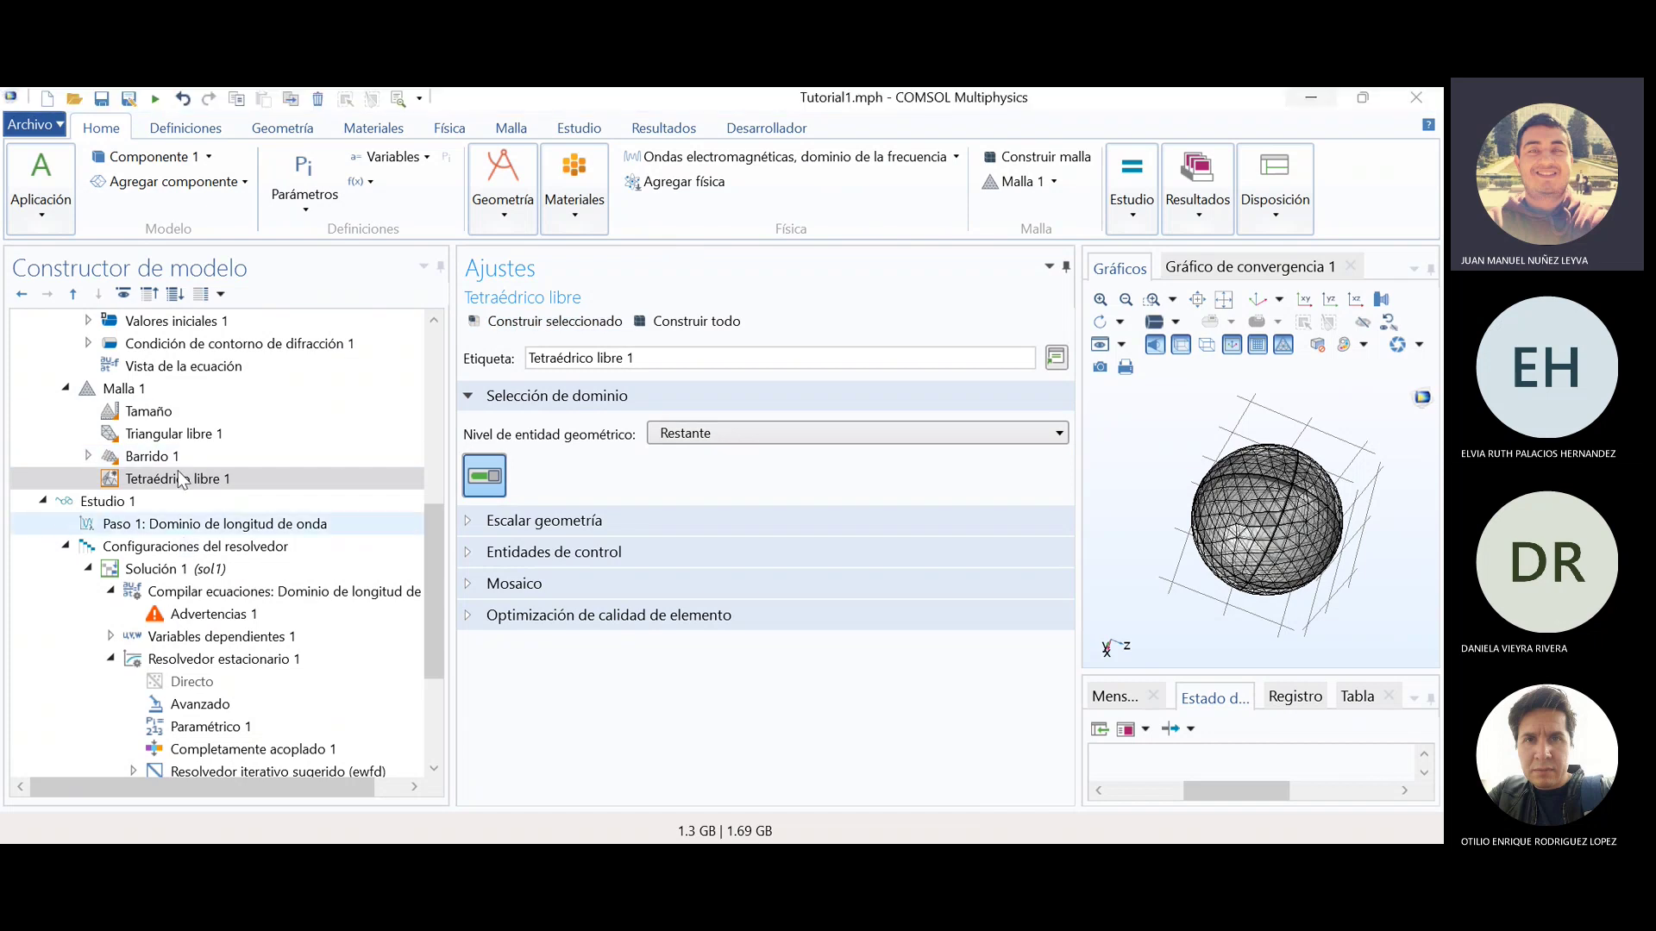
left_click(552, 321)
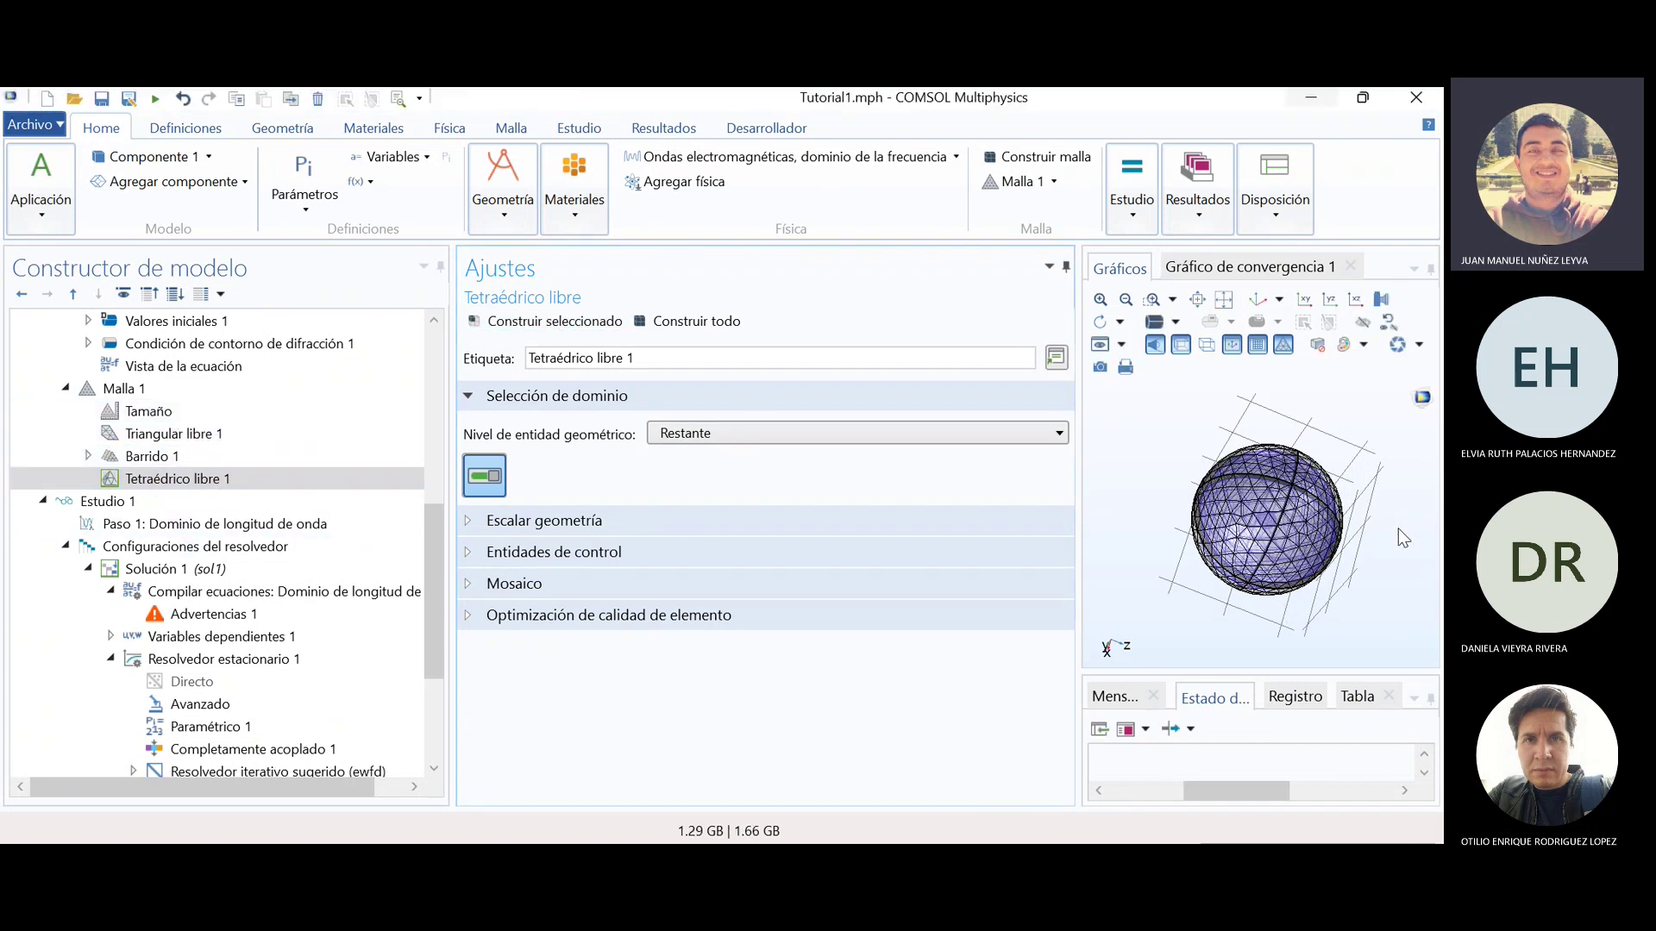
left_click_drag(1396, 562, 1243, 545)
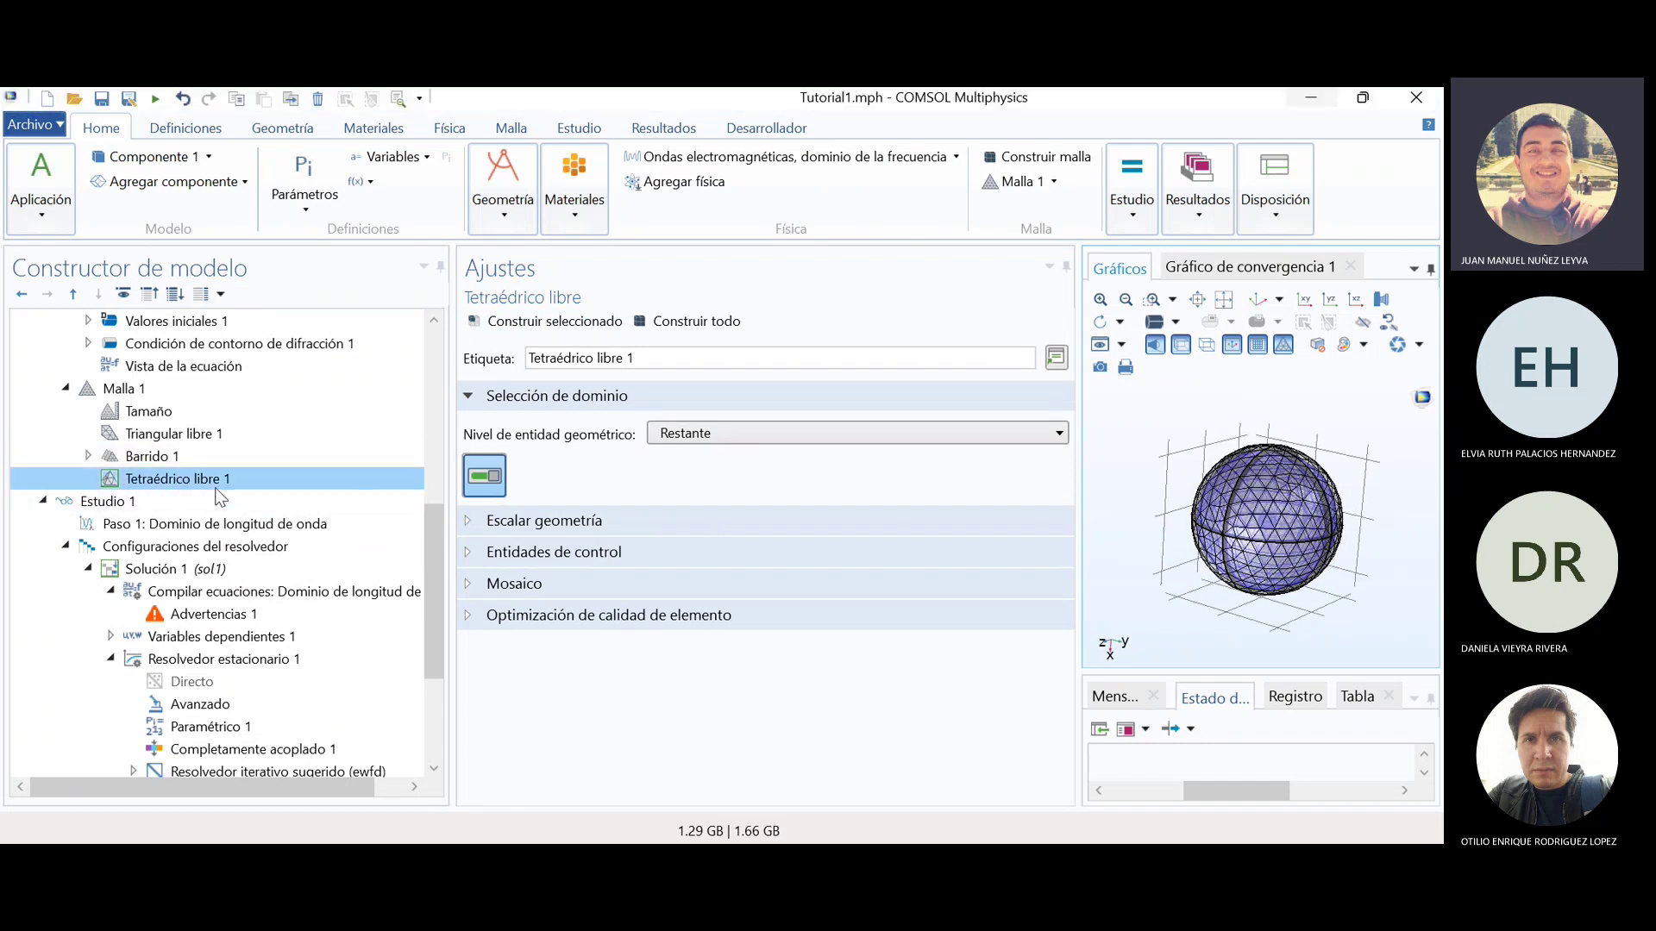
- Recompute Estudio 1 with the rebuilt mesh and follow the progress in the calculation status output
scroll(319, 670, "down", 3)
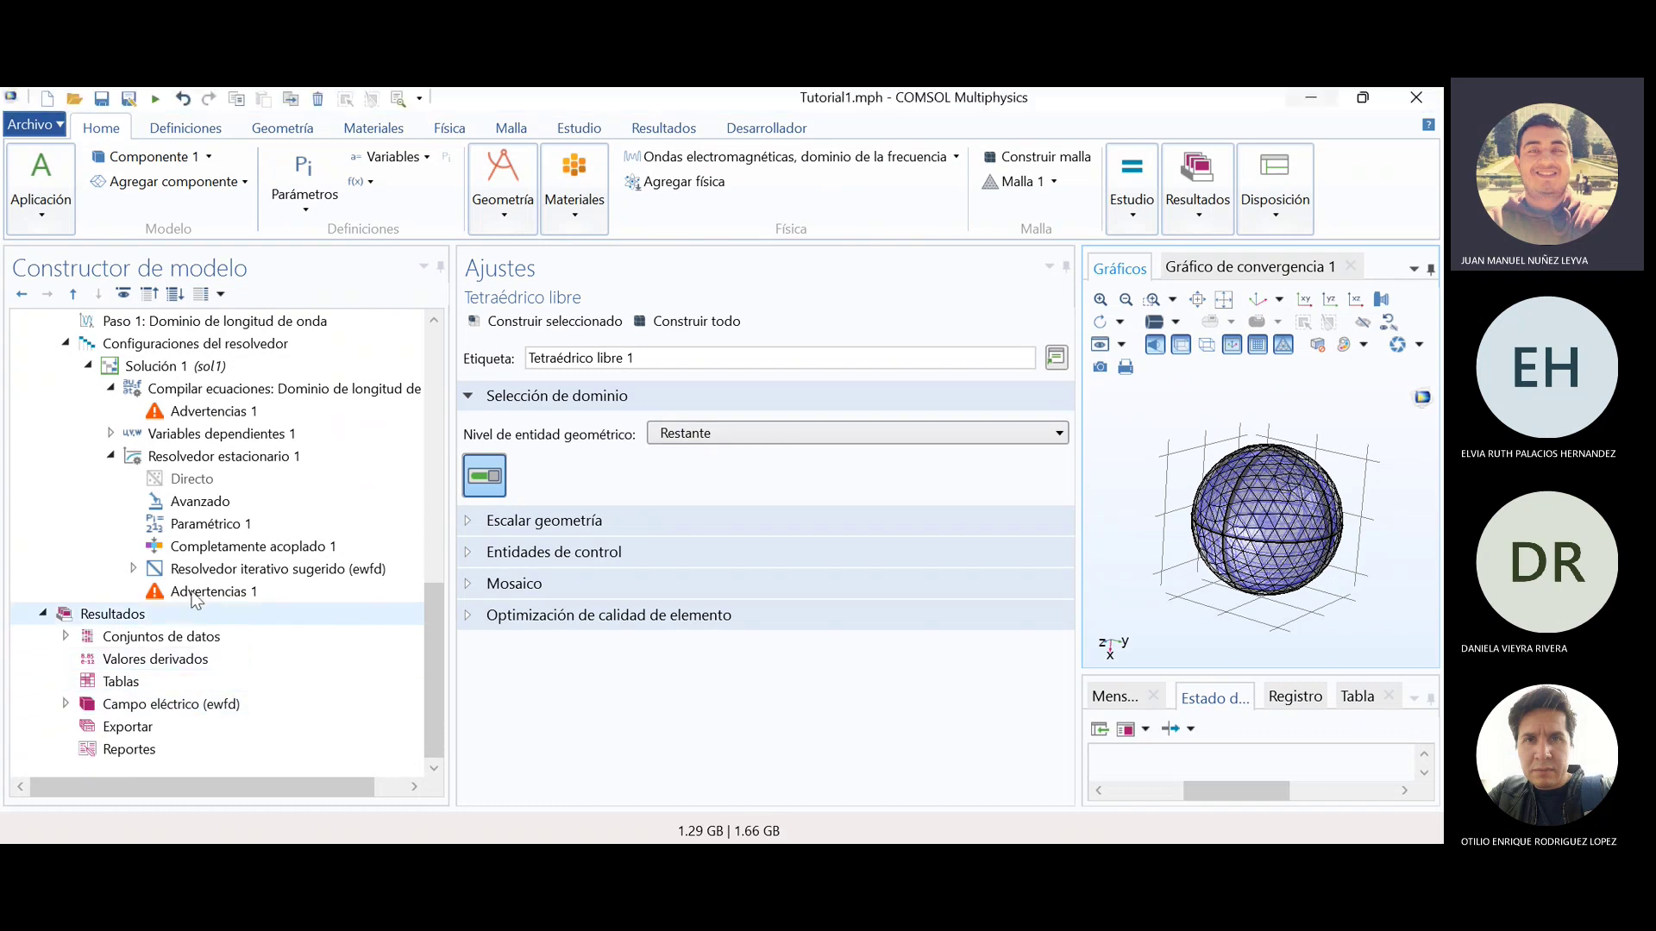
scroll(172, 431, "up", 2)
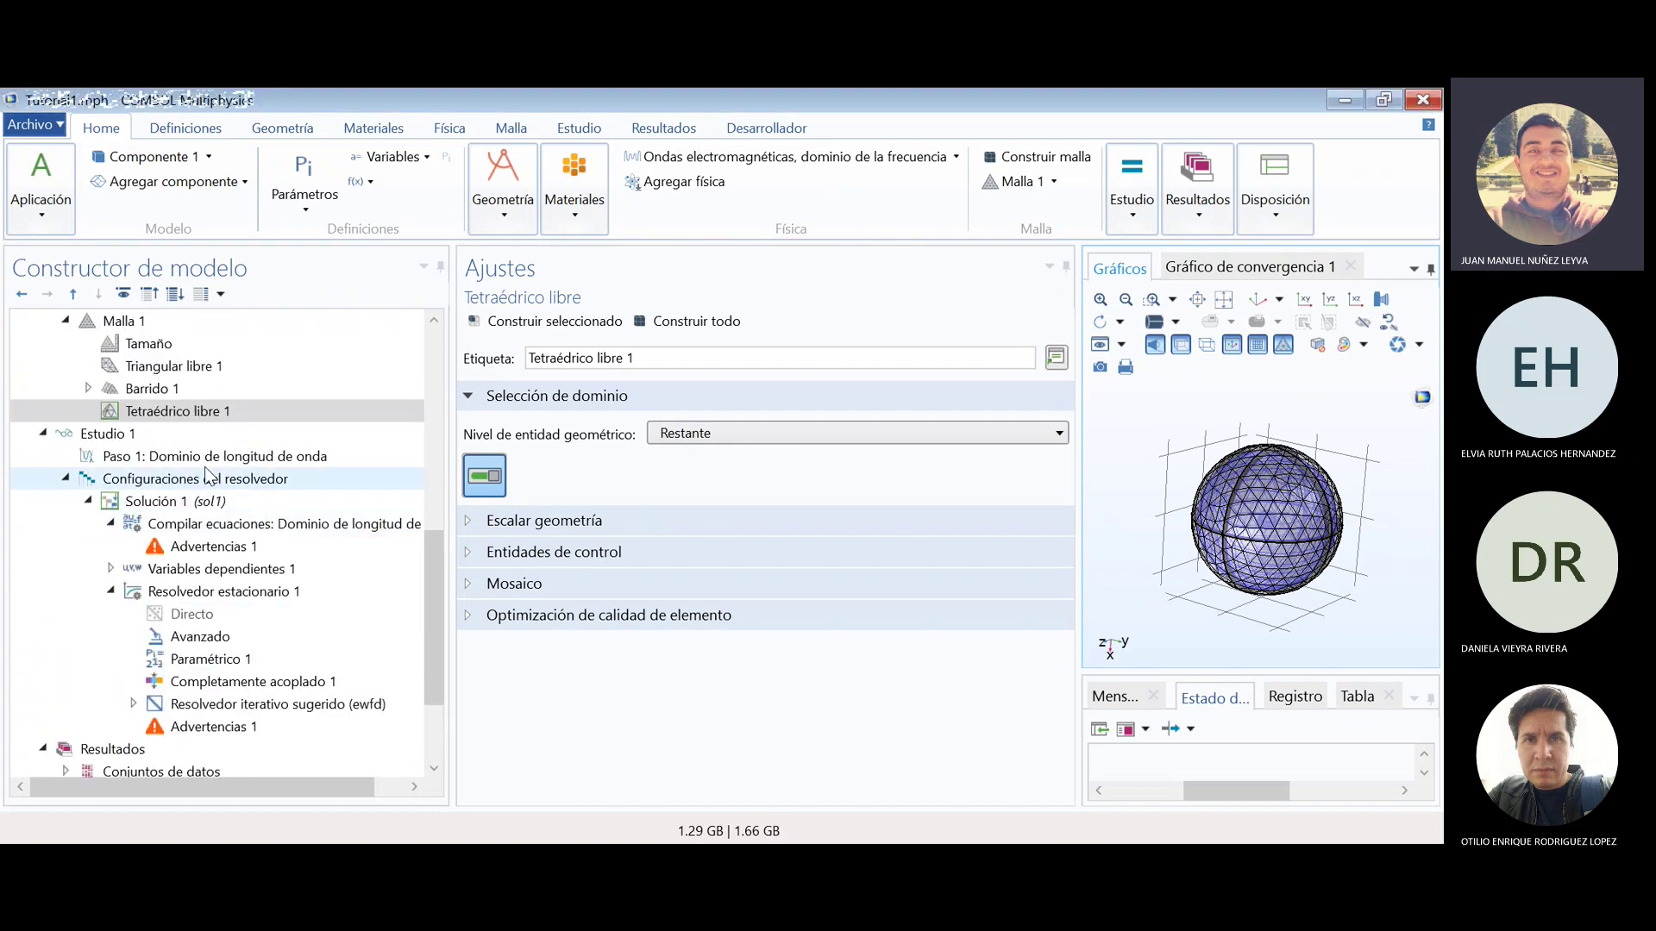
left_click(137, 435)
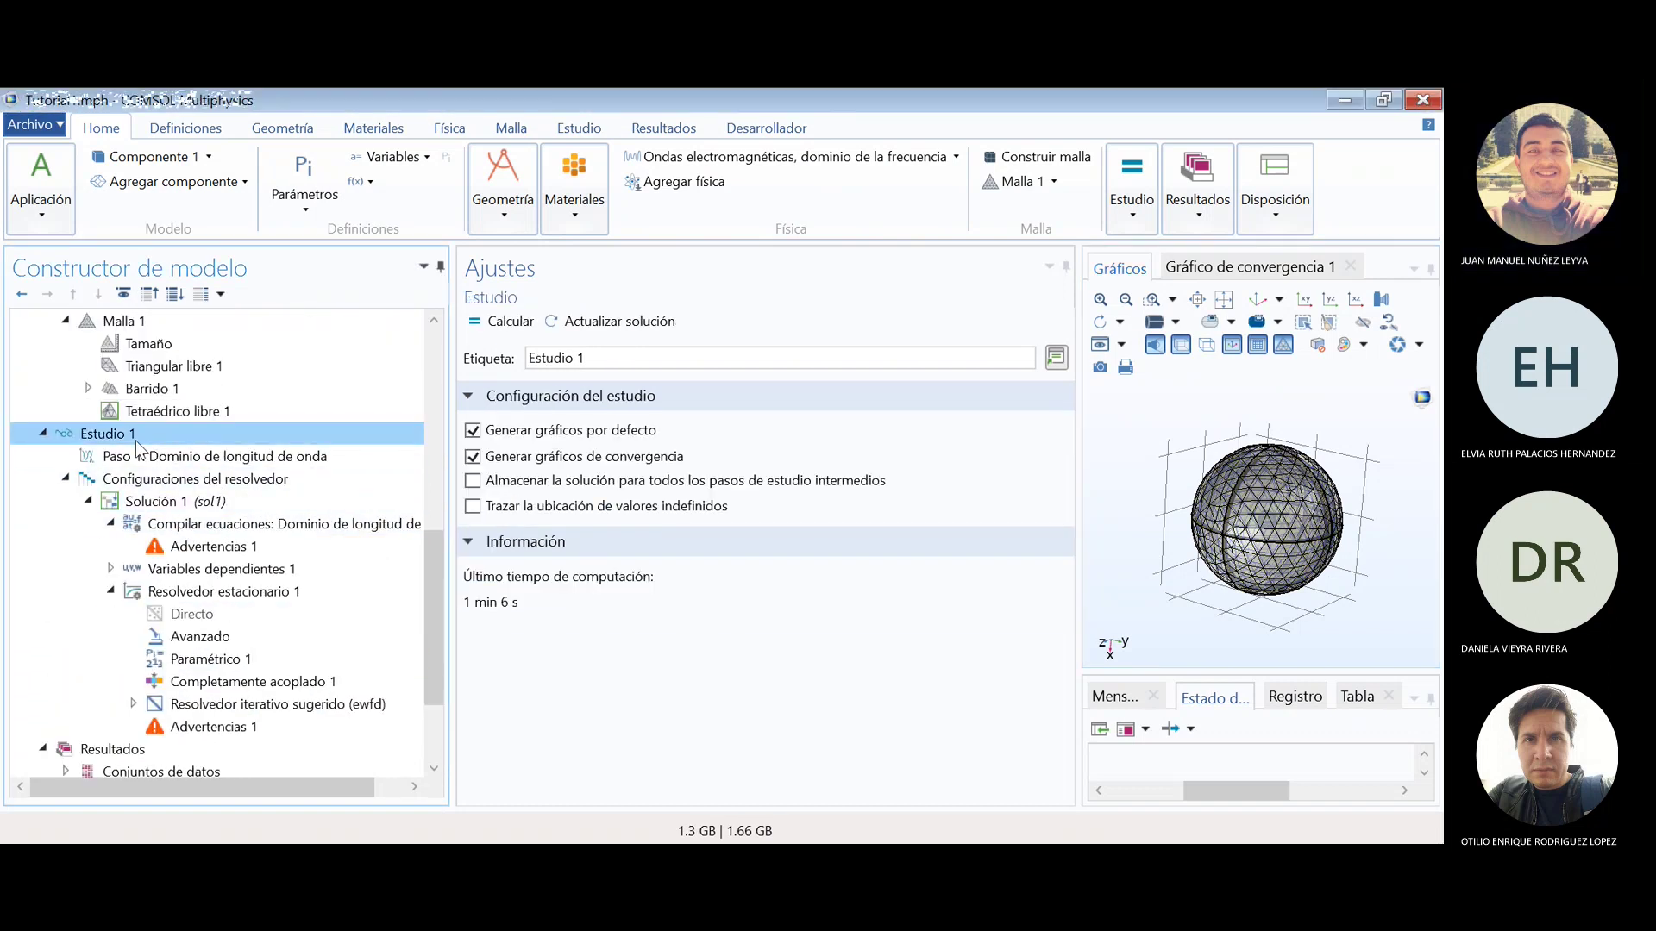
left_click(510, 322)
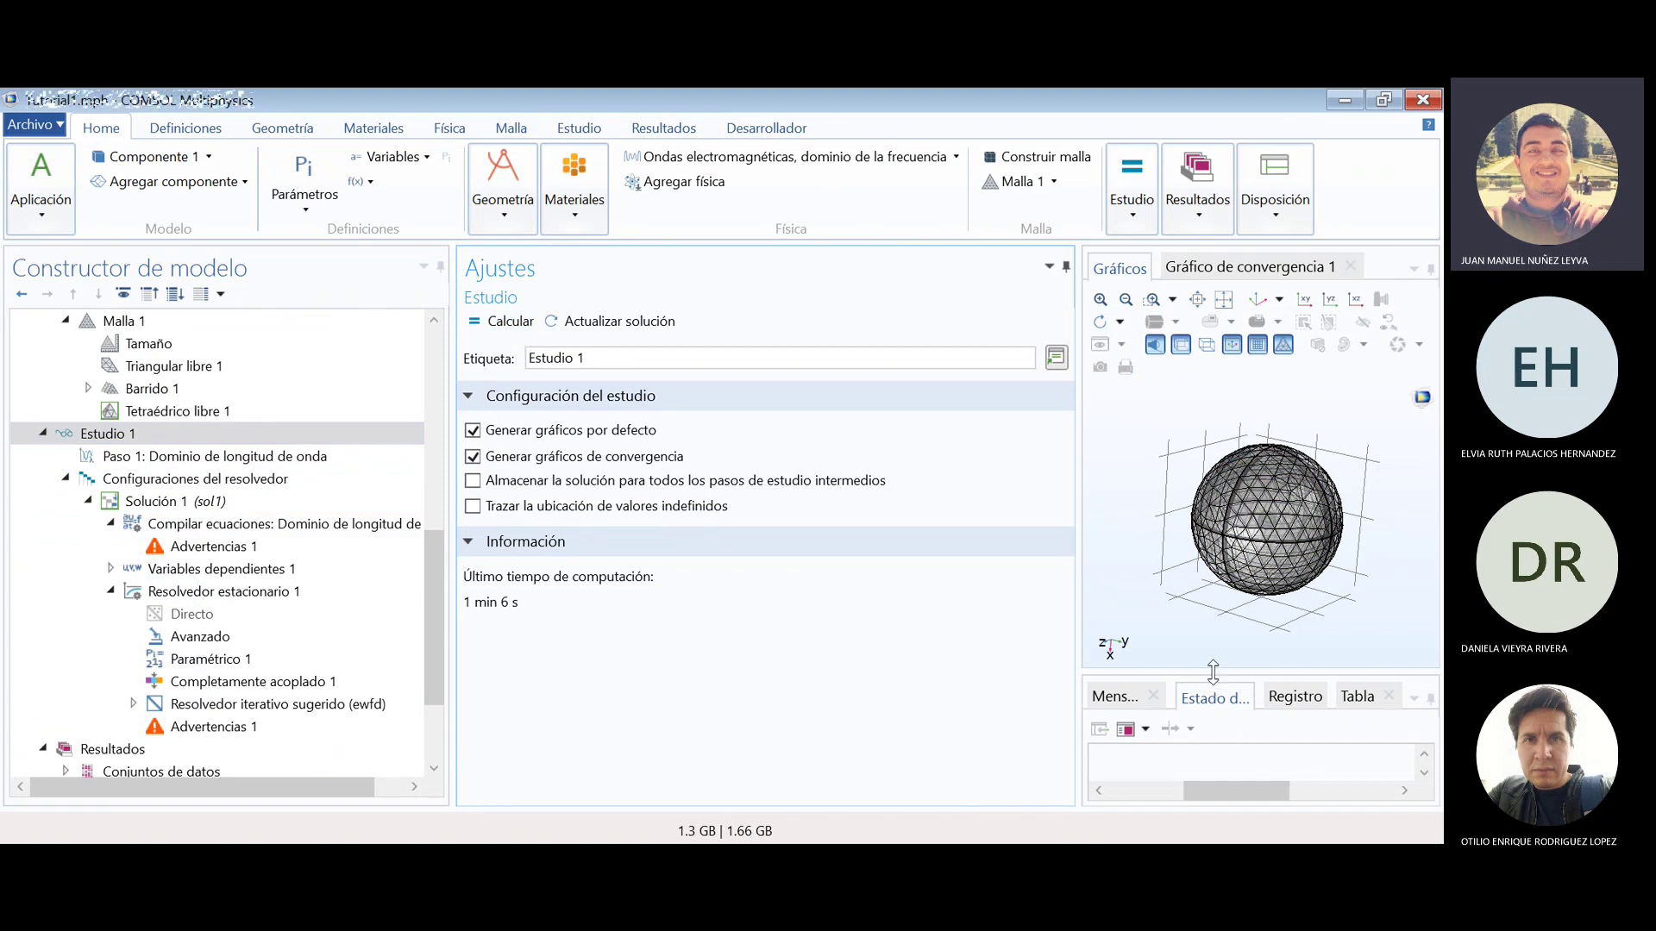
left_click_drag(1254, 798, 1176, 792)
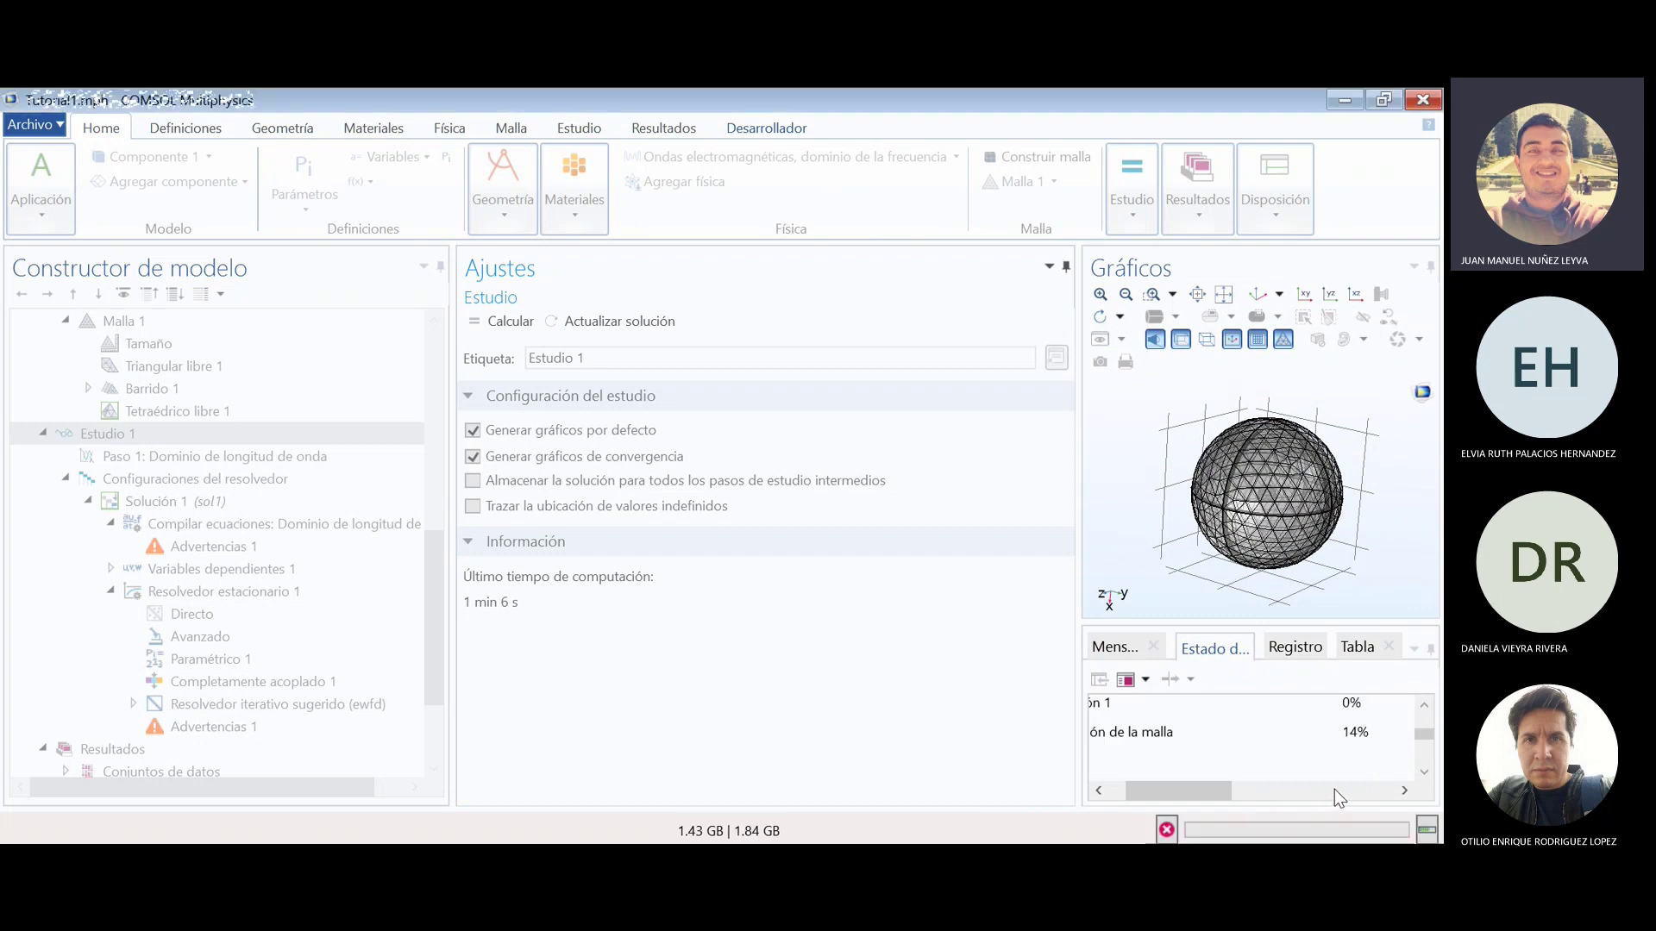
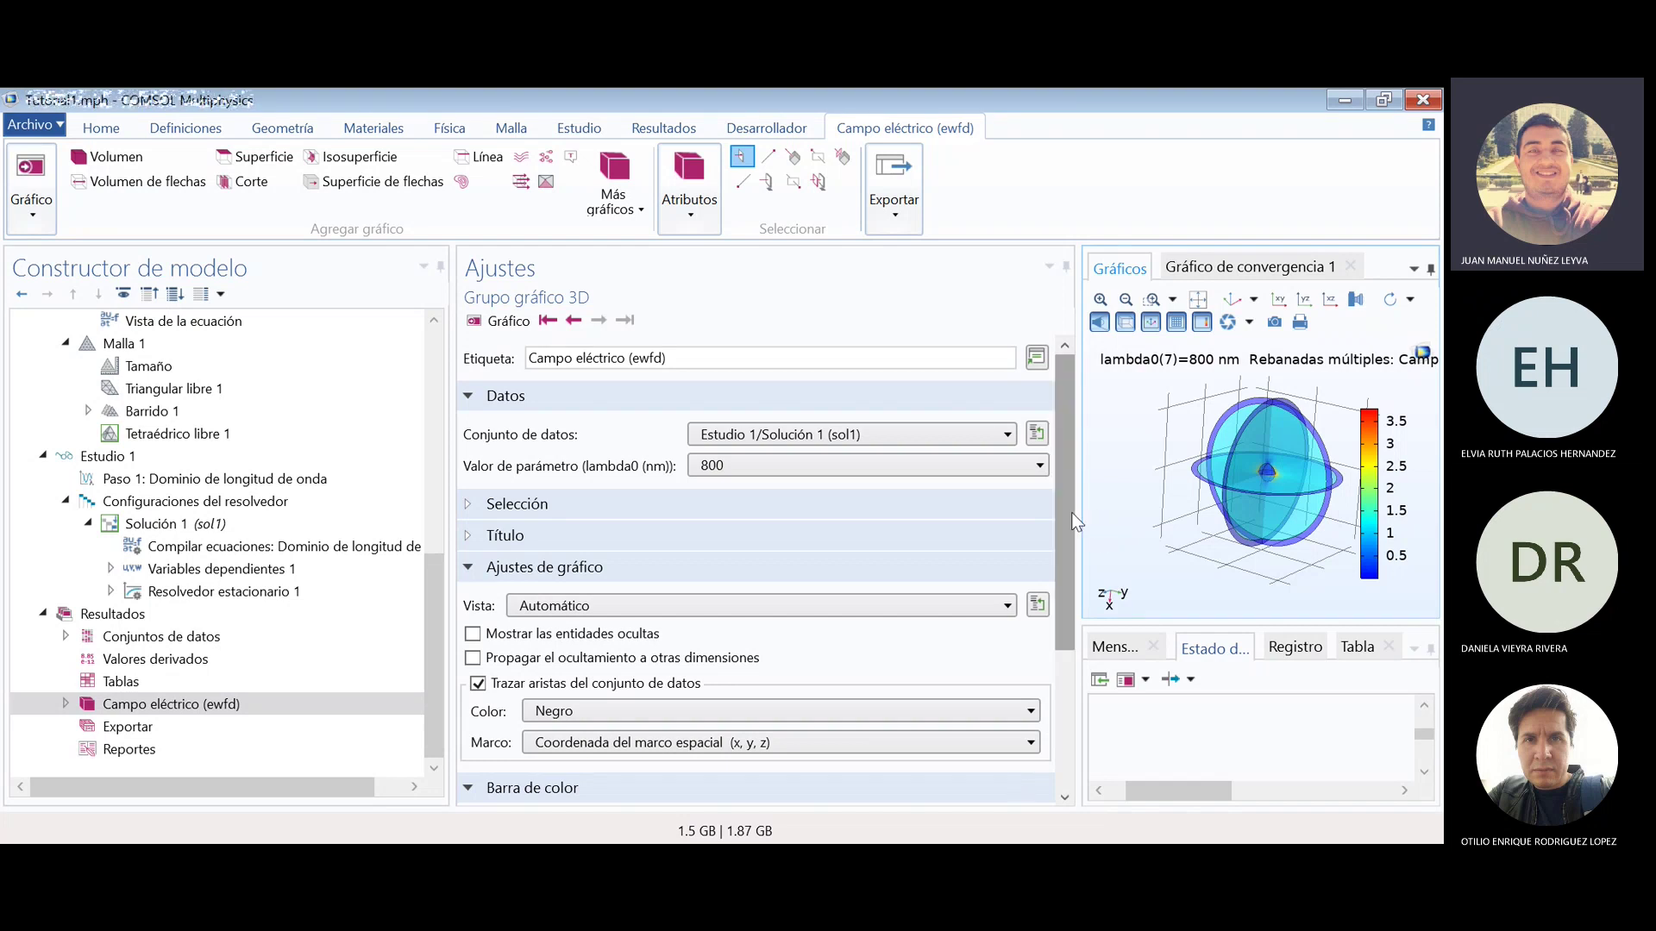
- Widen the graphics area and check which lambda0 values are available for the Campo eléctrico (ewfd) plot
left_click_drag(1075, 515, 891, 509)
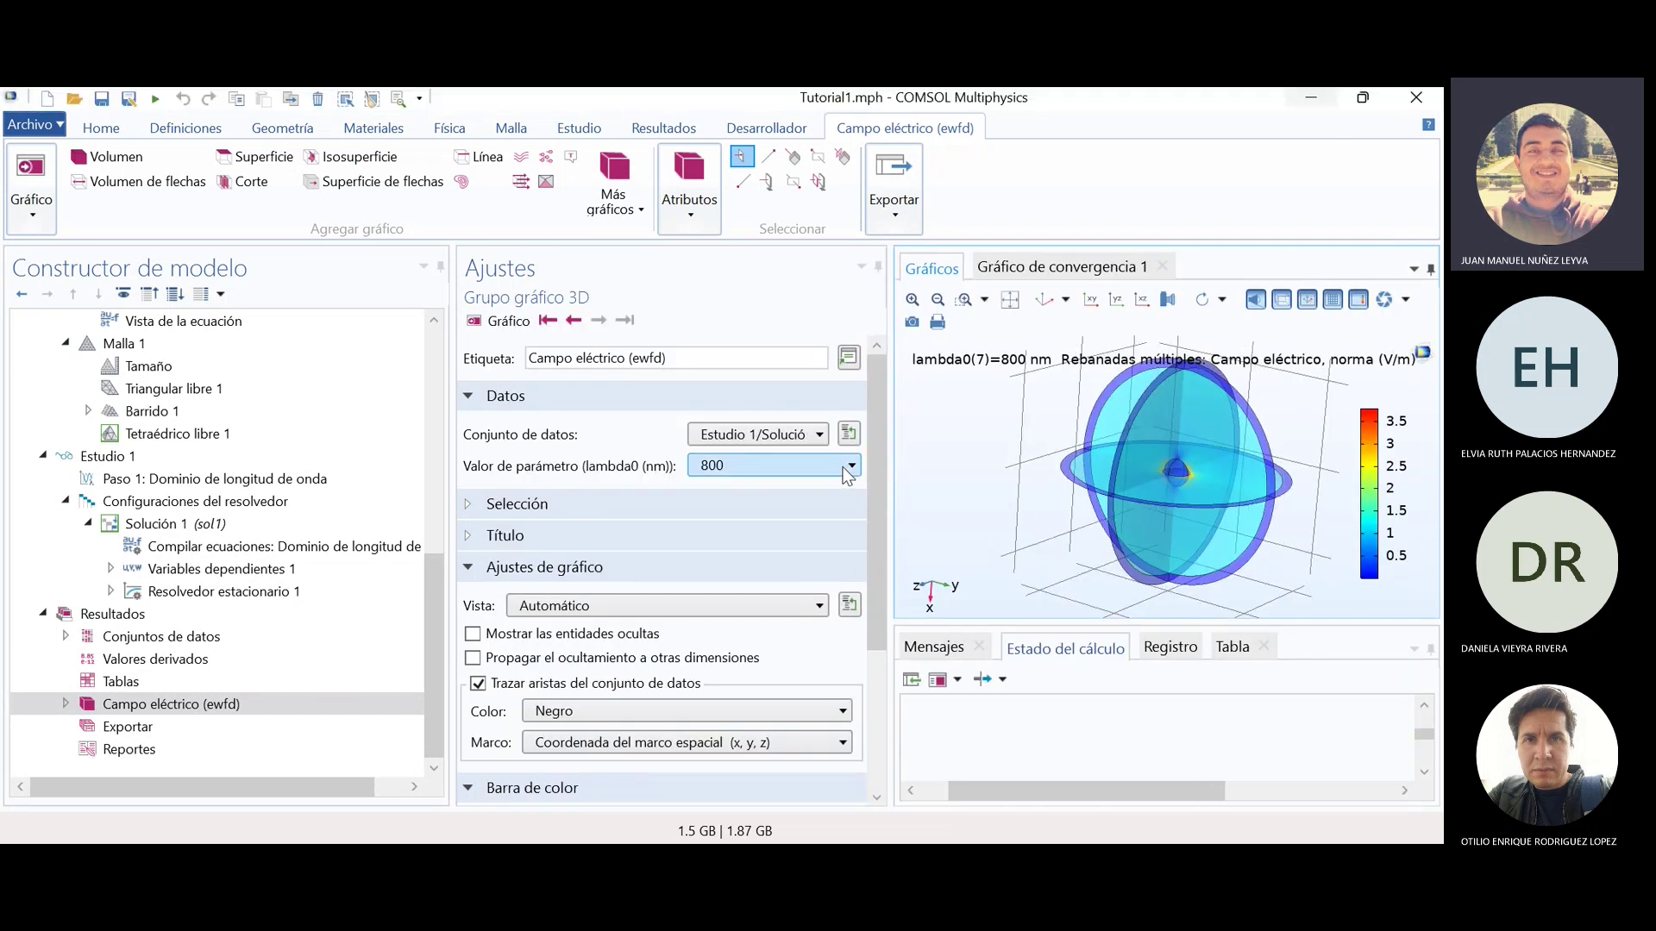
left_click(849, 467)
left_click(851, 467)
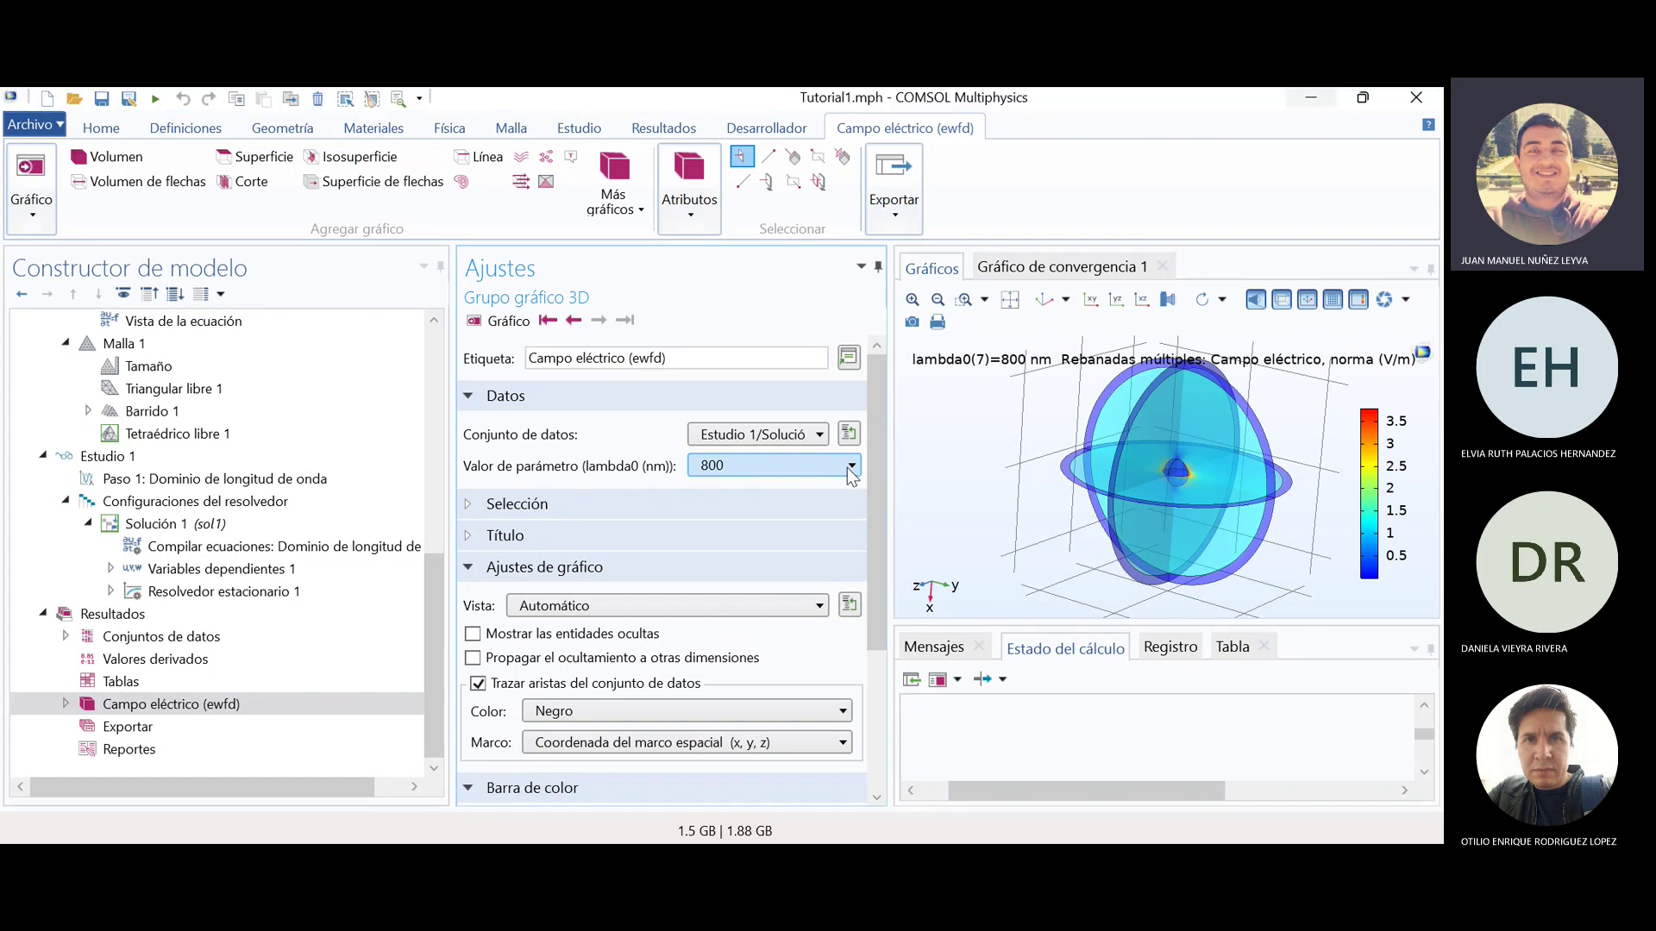
left_click(846, 467)
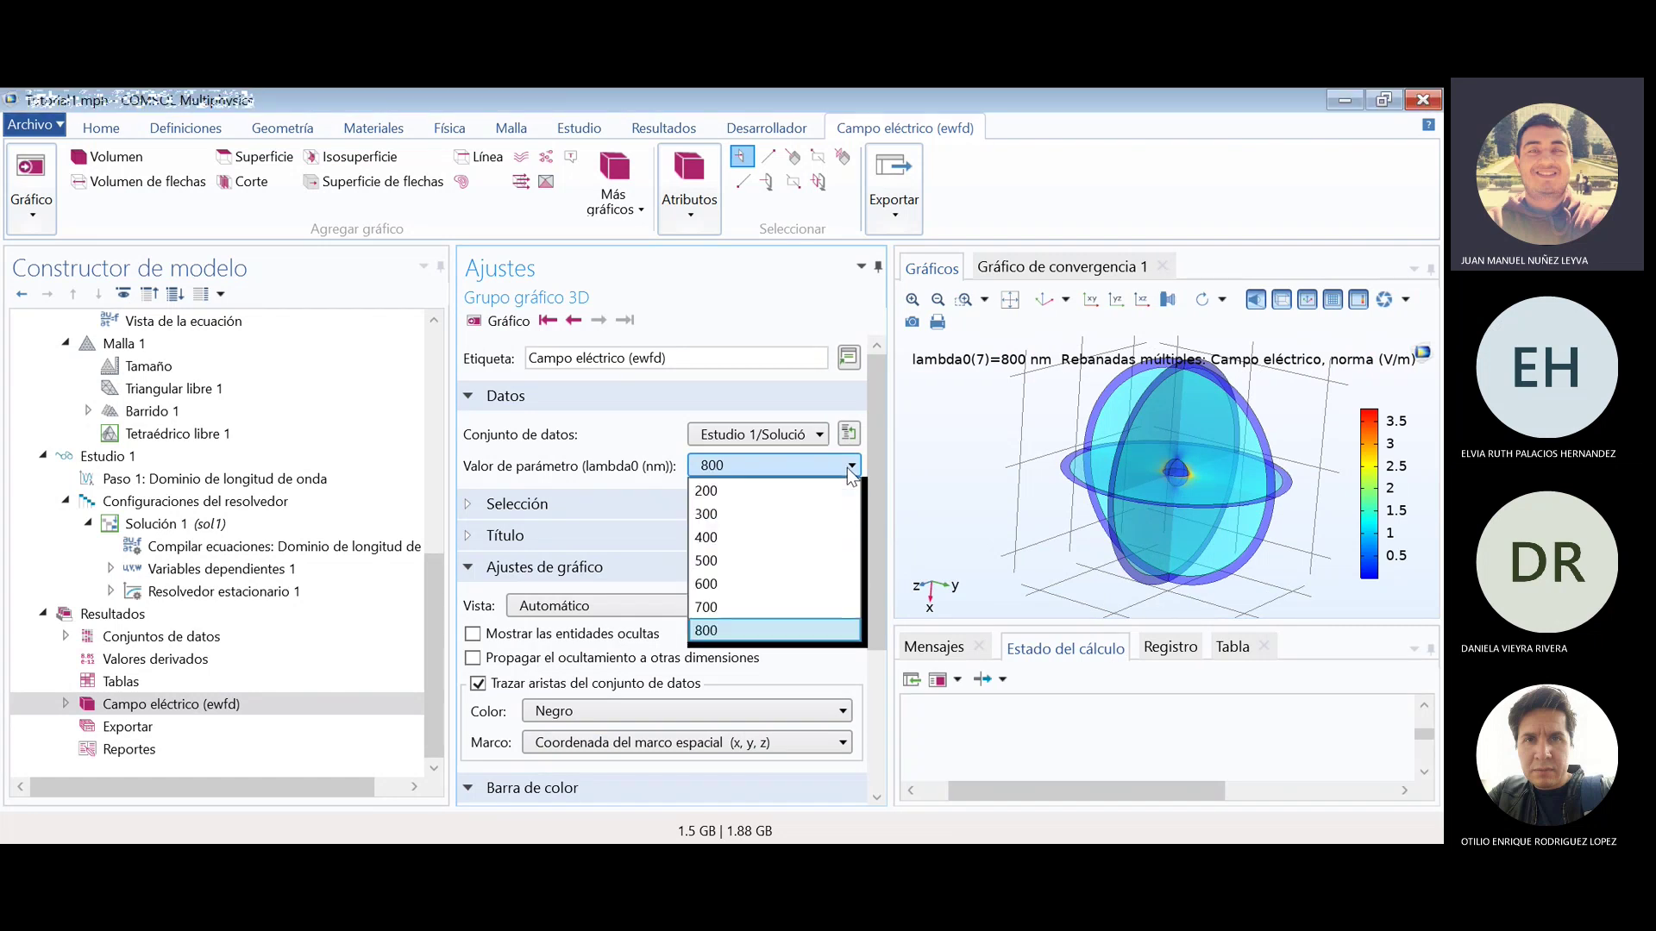
left_click(847, 467)
left_click(846, 467)
left_click(846, 468)
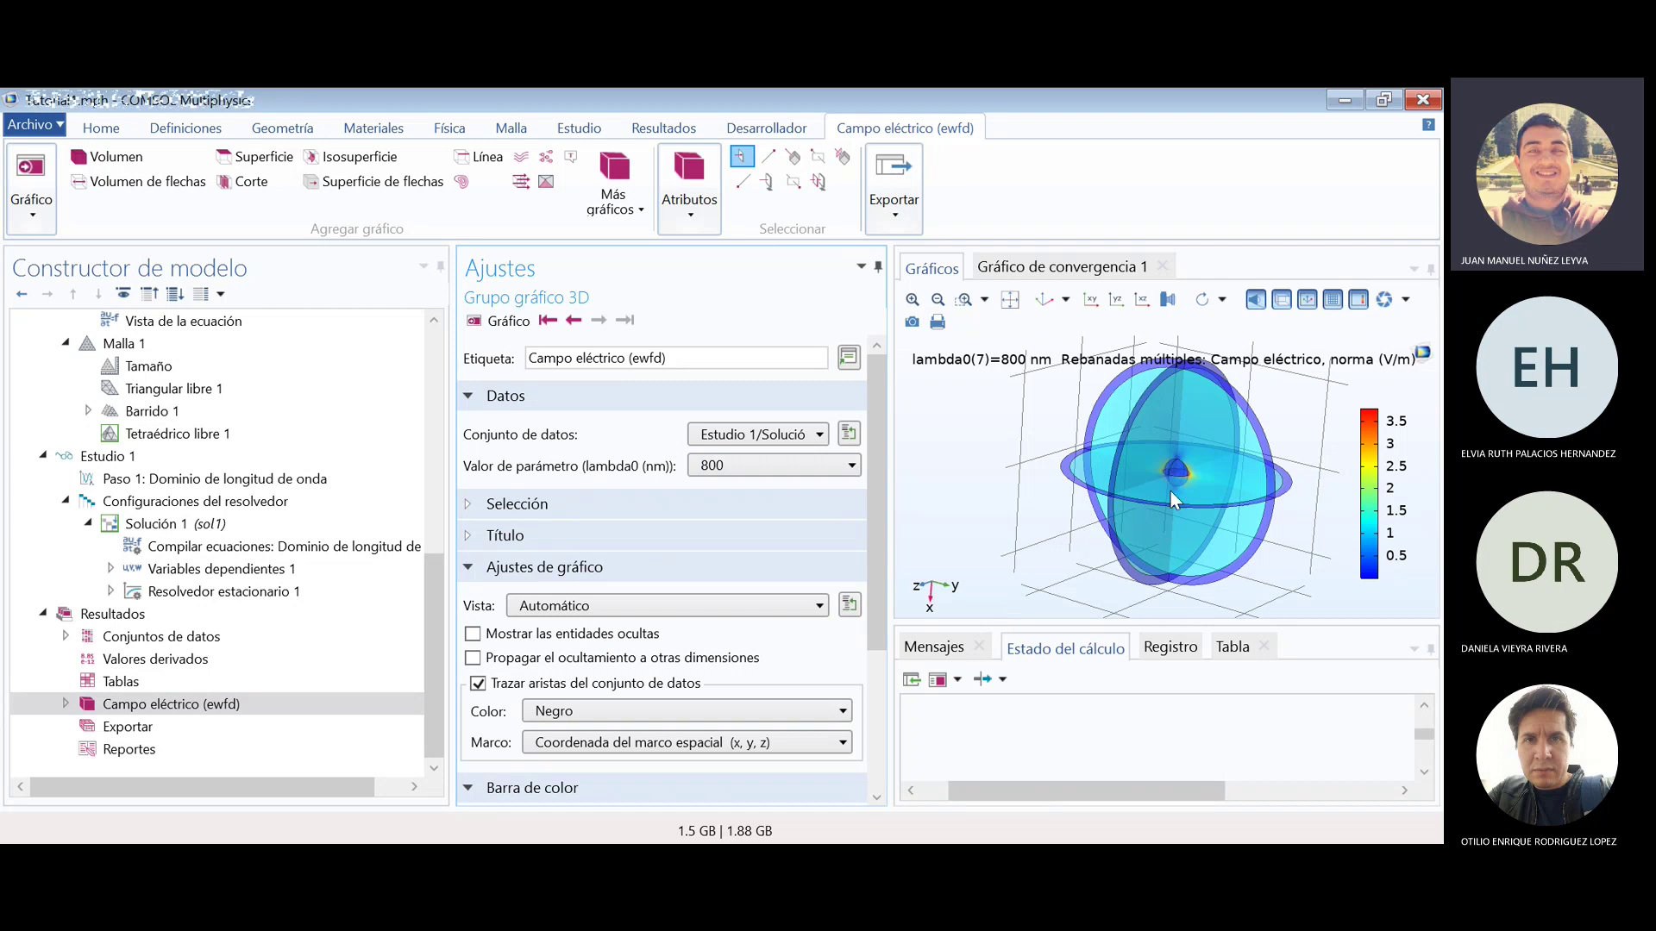
- Enlarge the electric field plot vertically, turn off its transparency and rotate it to face one of the slices
left_click_drag(1179, 623, 1181, 781)
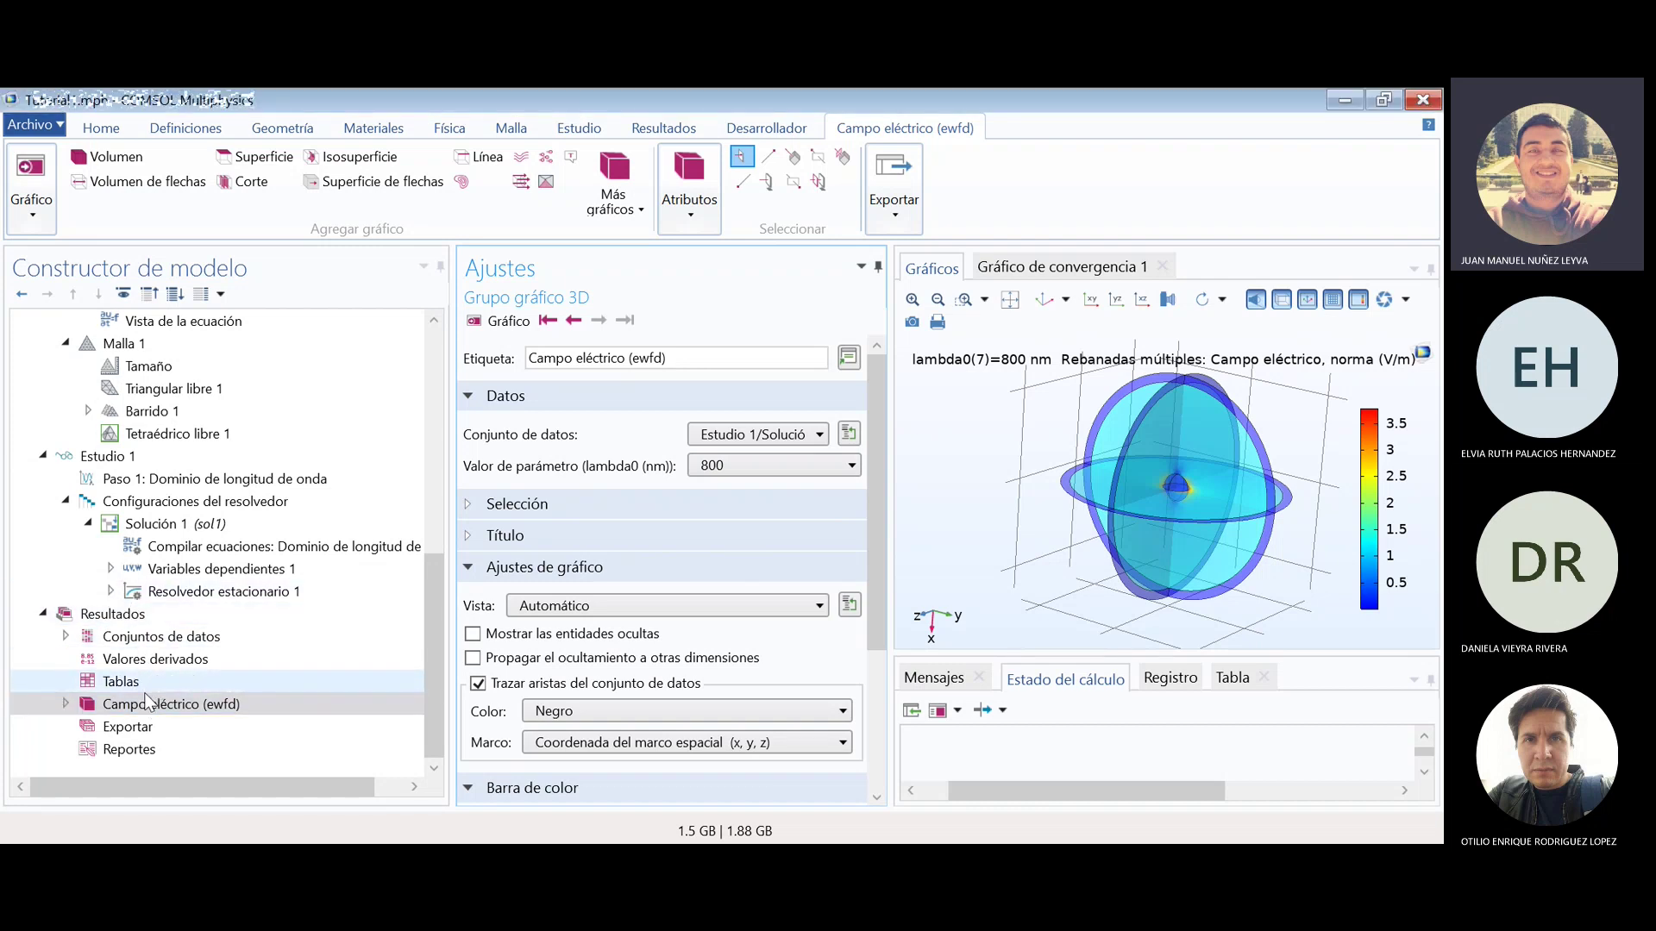
left_click(76, 697)
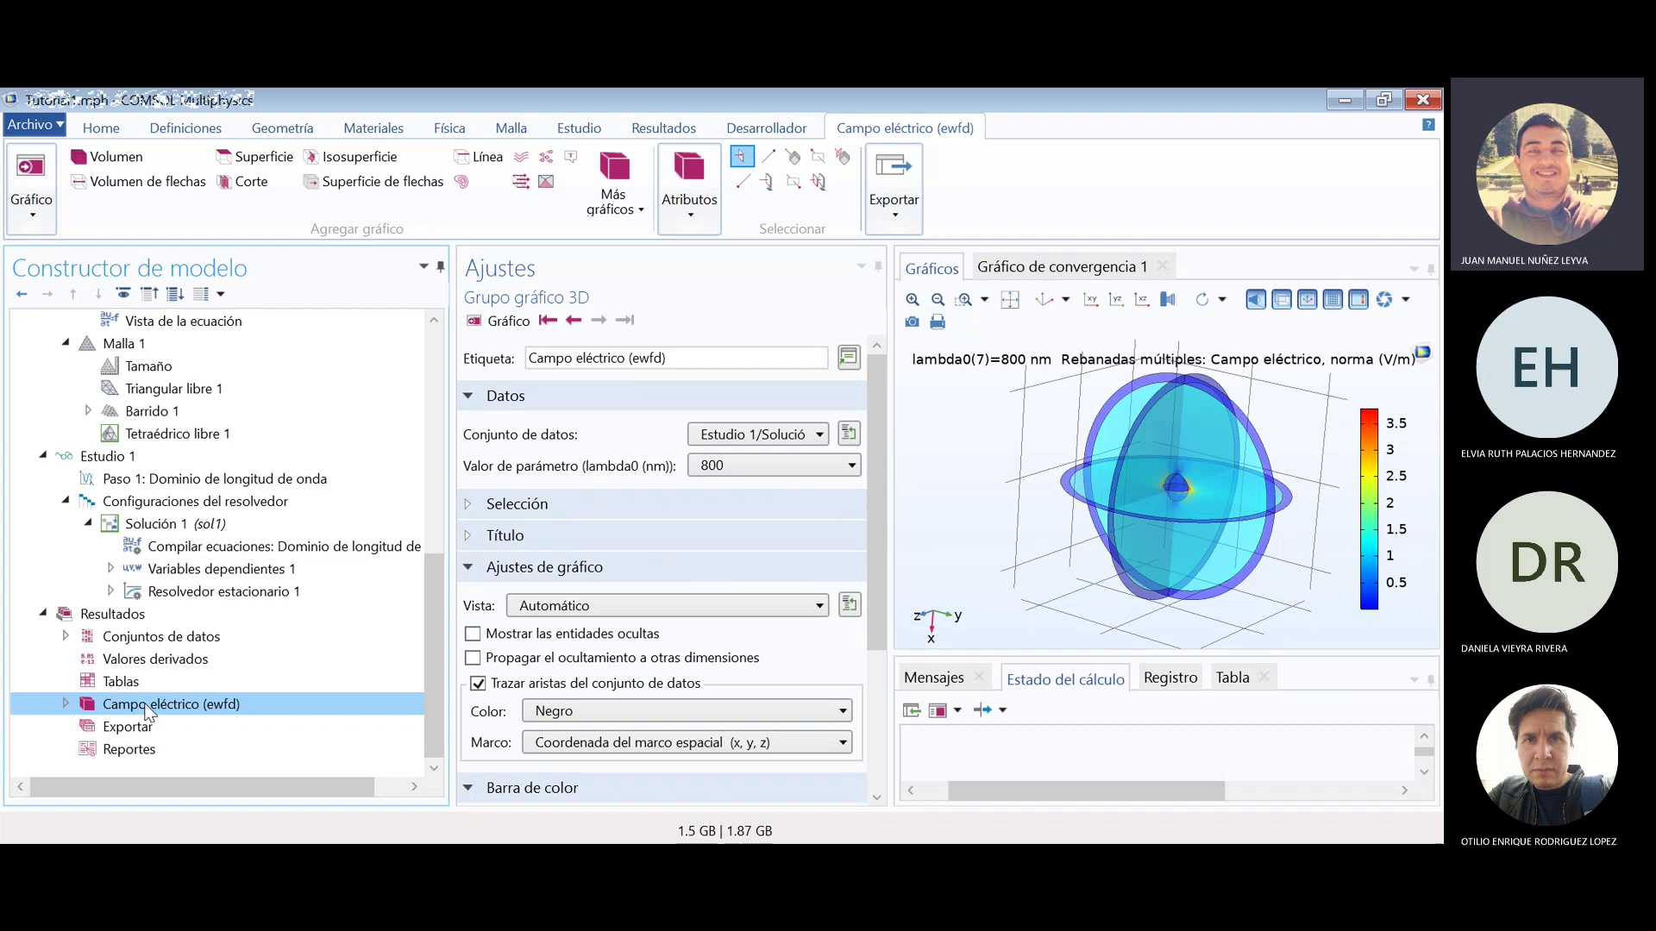
left_click_drag(1152, 443, 1110, 622)
left_click_drag(1190, 657, 1190, 681)
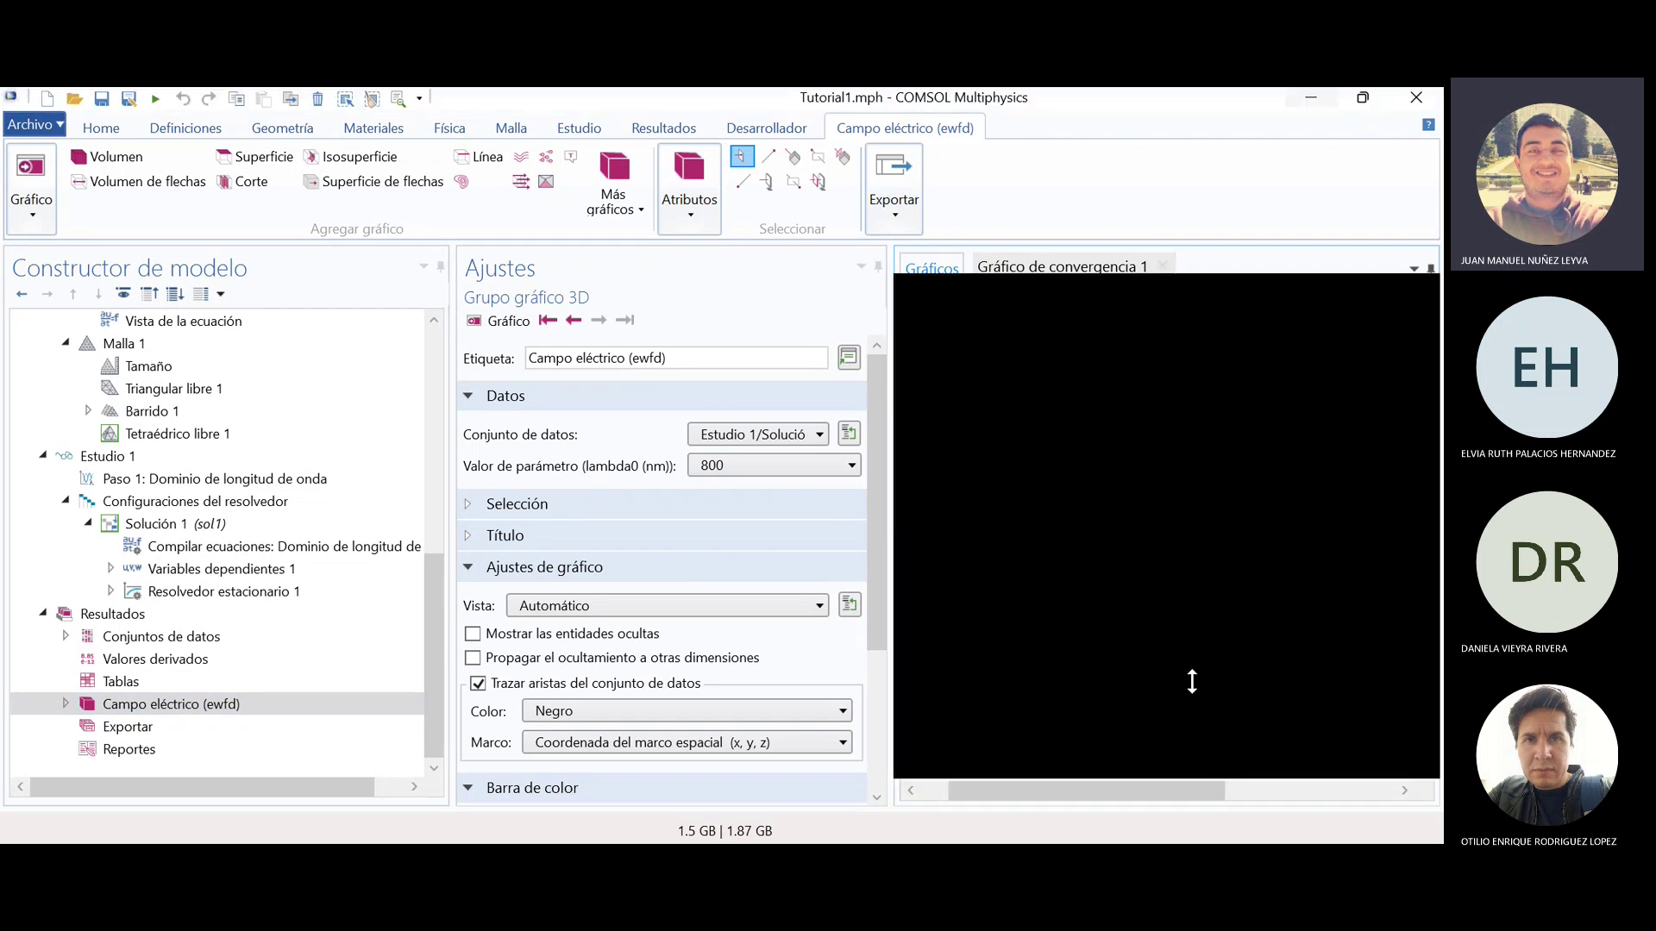
left_click_drag(1175, 529, 1097, 499)
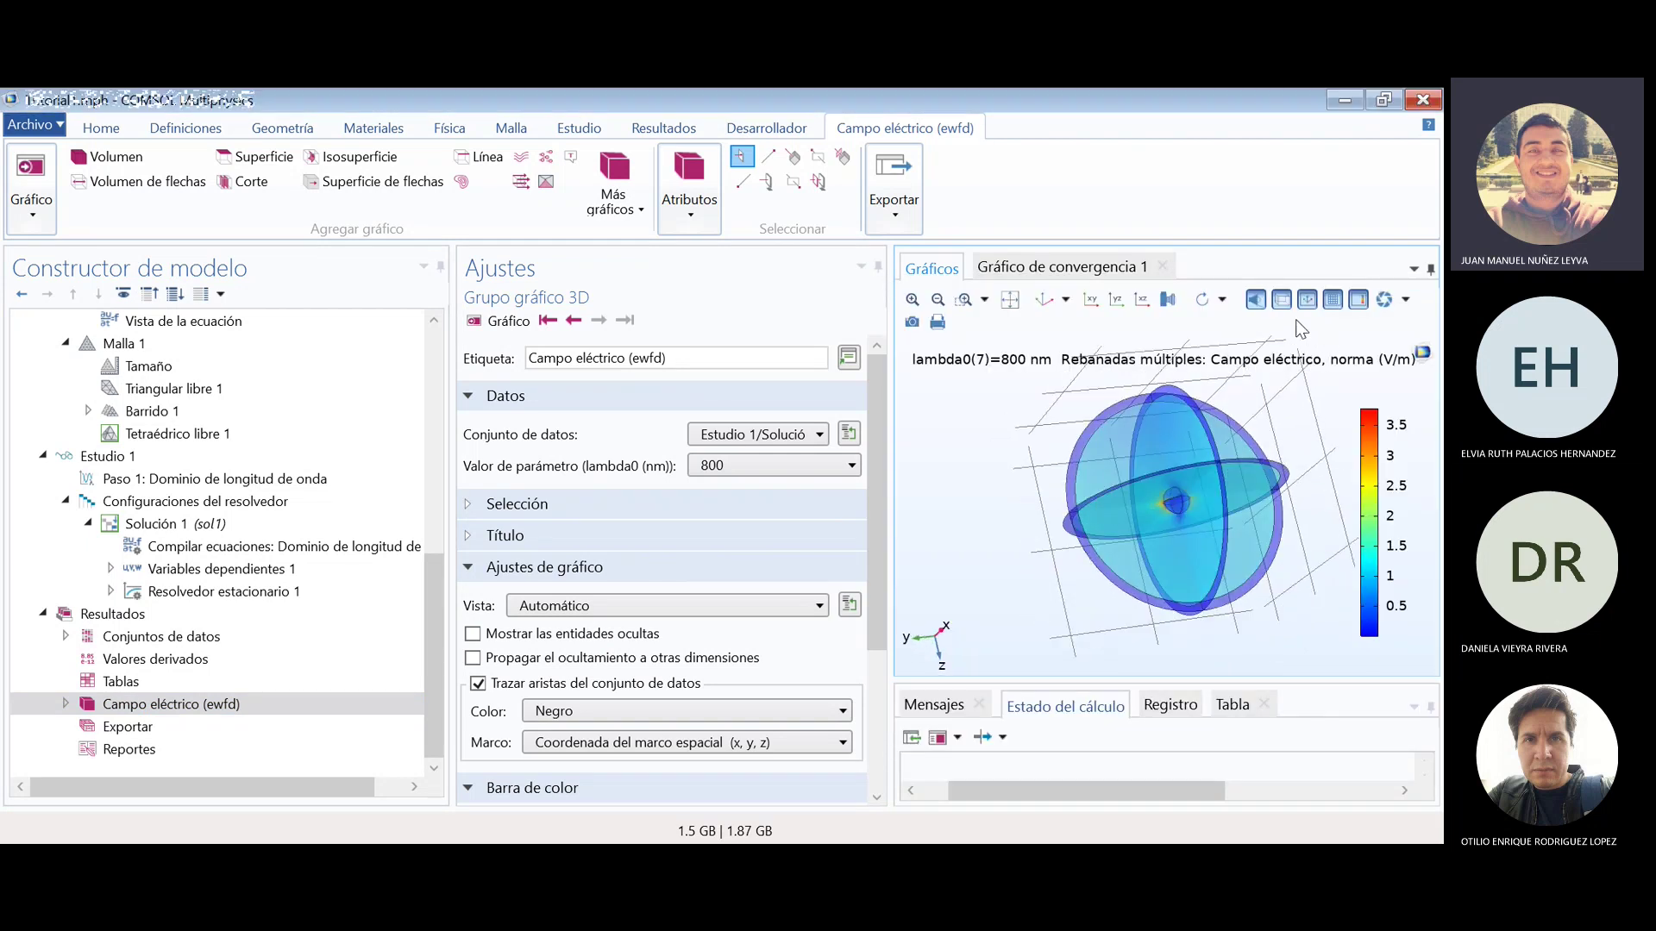
left_click(1282, 300)
left_click_drag(1168, 517, 1107, 517)
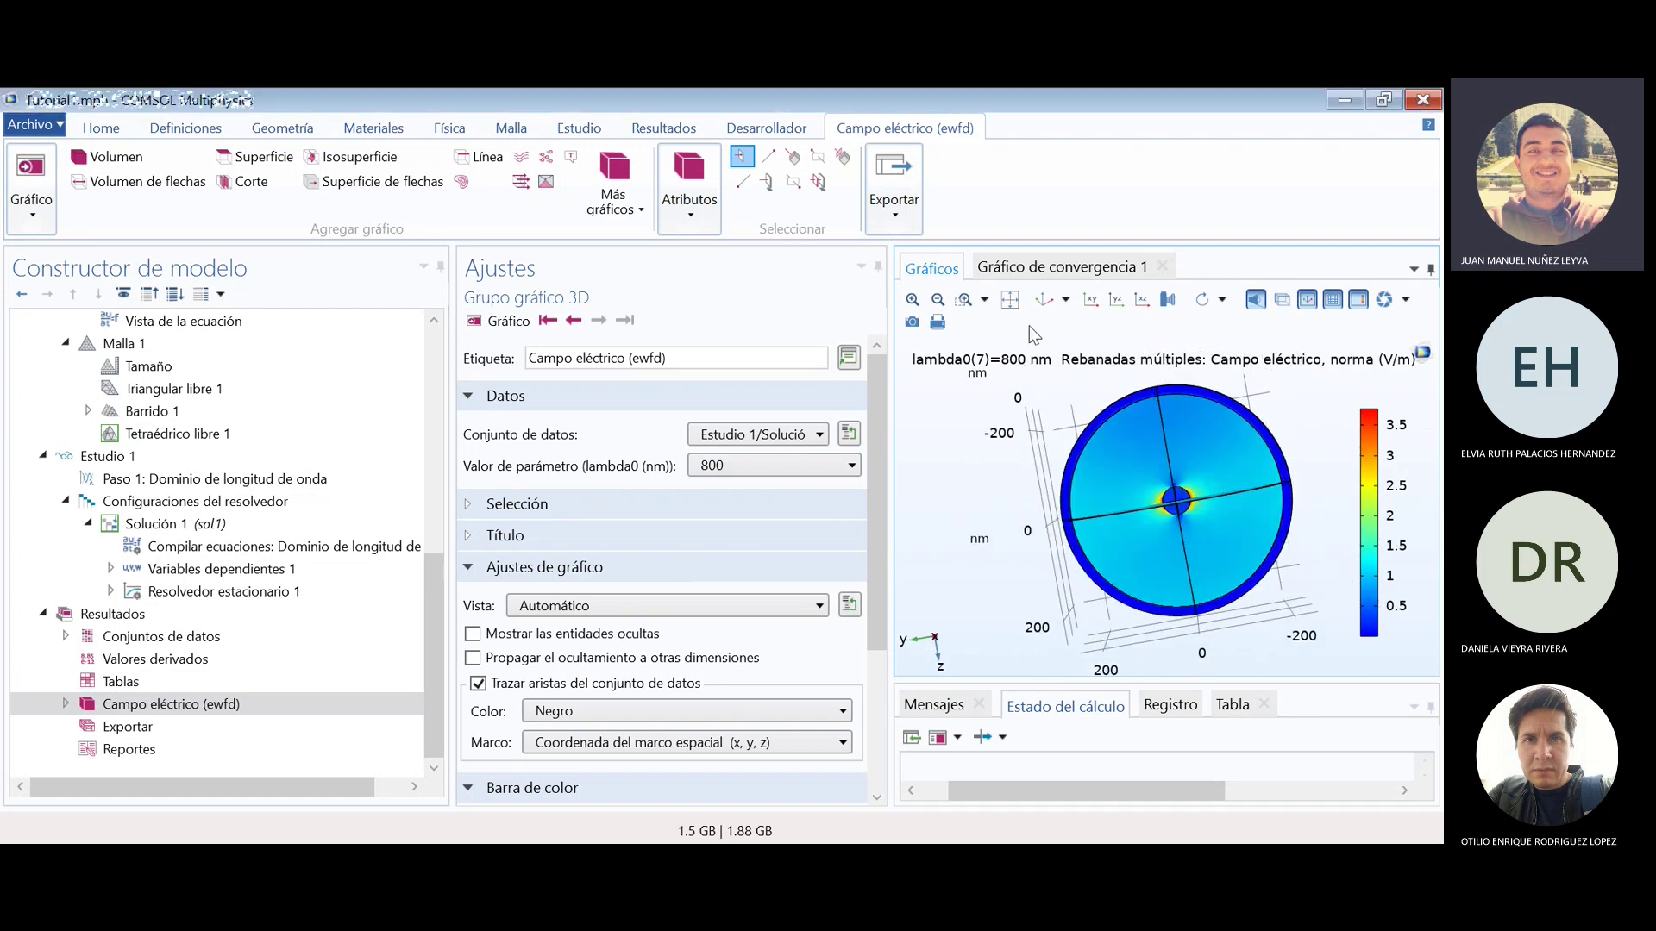
- Restore the default 3D view, widen the graphics area further and inspect the opaque field slices from several directions
left_click(1045, 300)
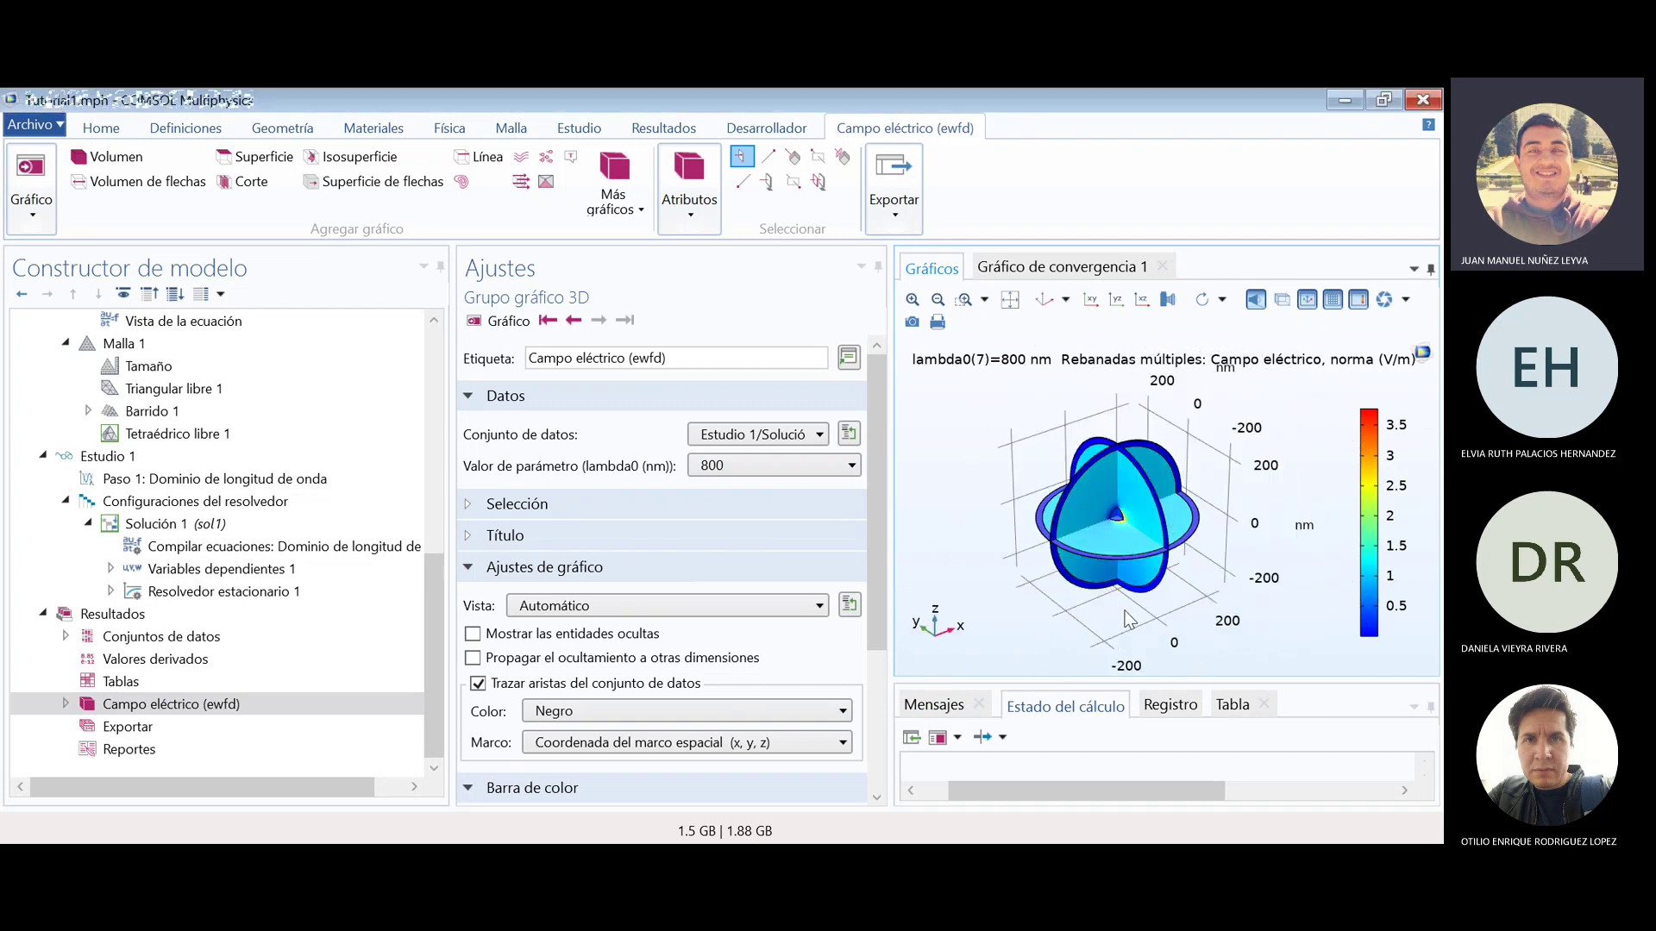
left_click_drag(882, 515, 785, 506)
left_click_drag(1138, 506, 1046, 566)
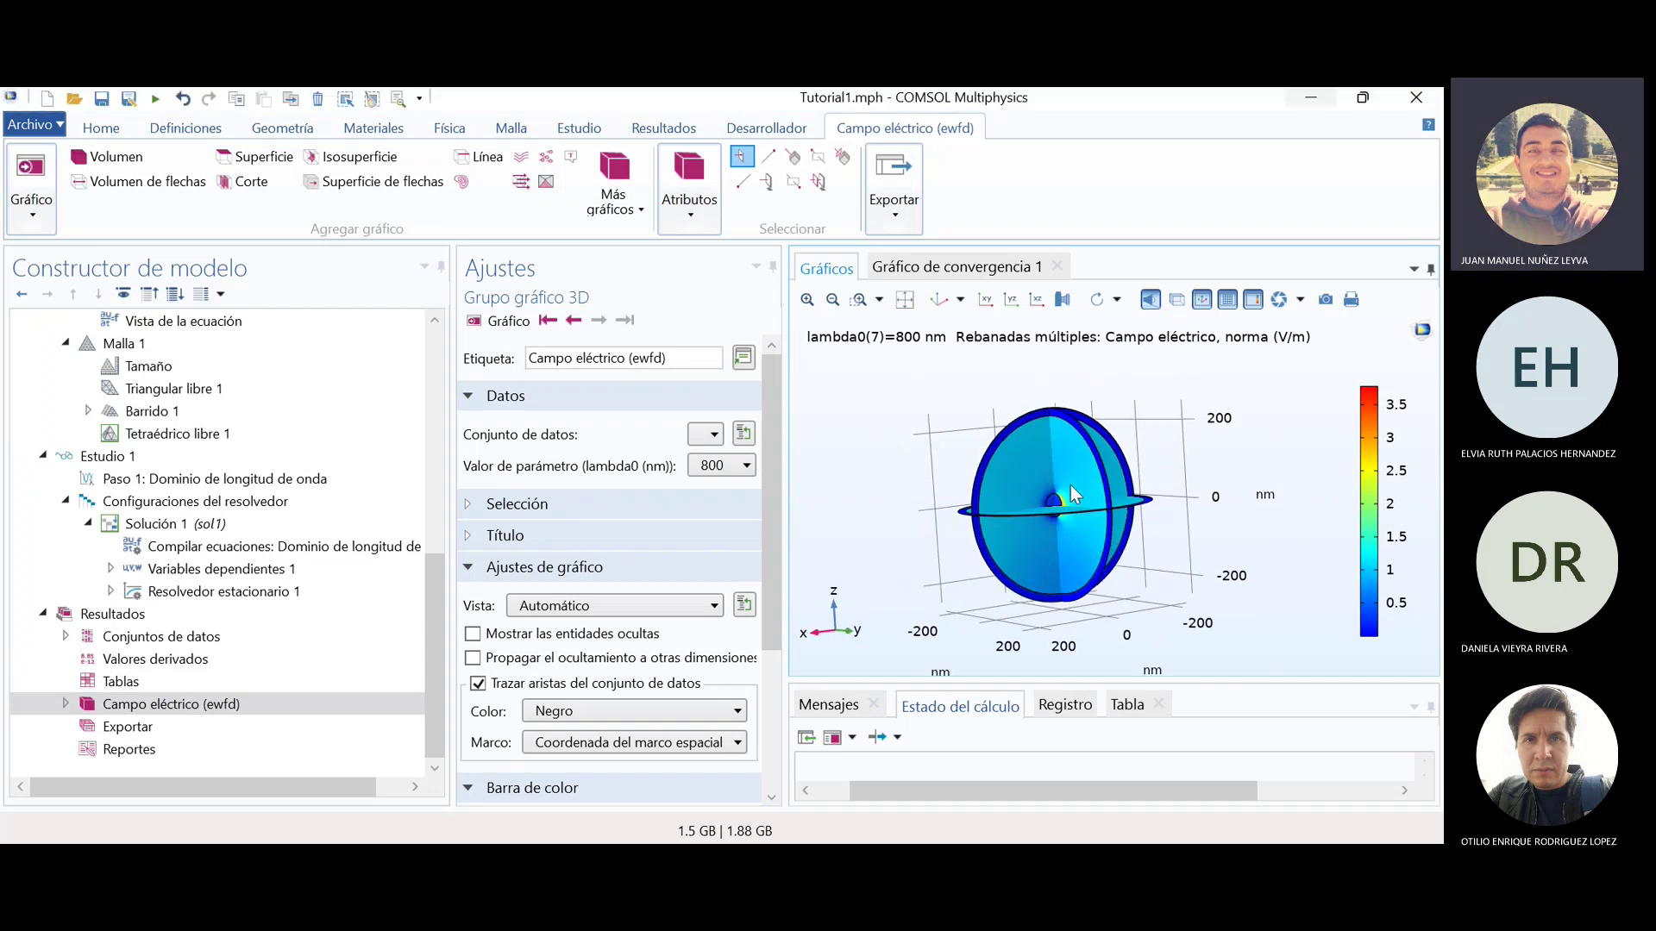
left_click_drag(1072, 529, 1021, 524)
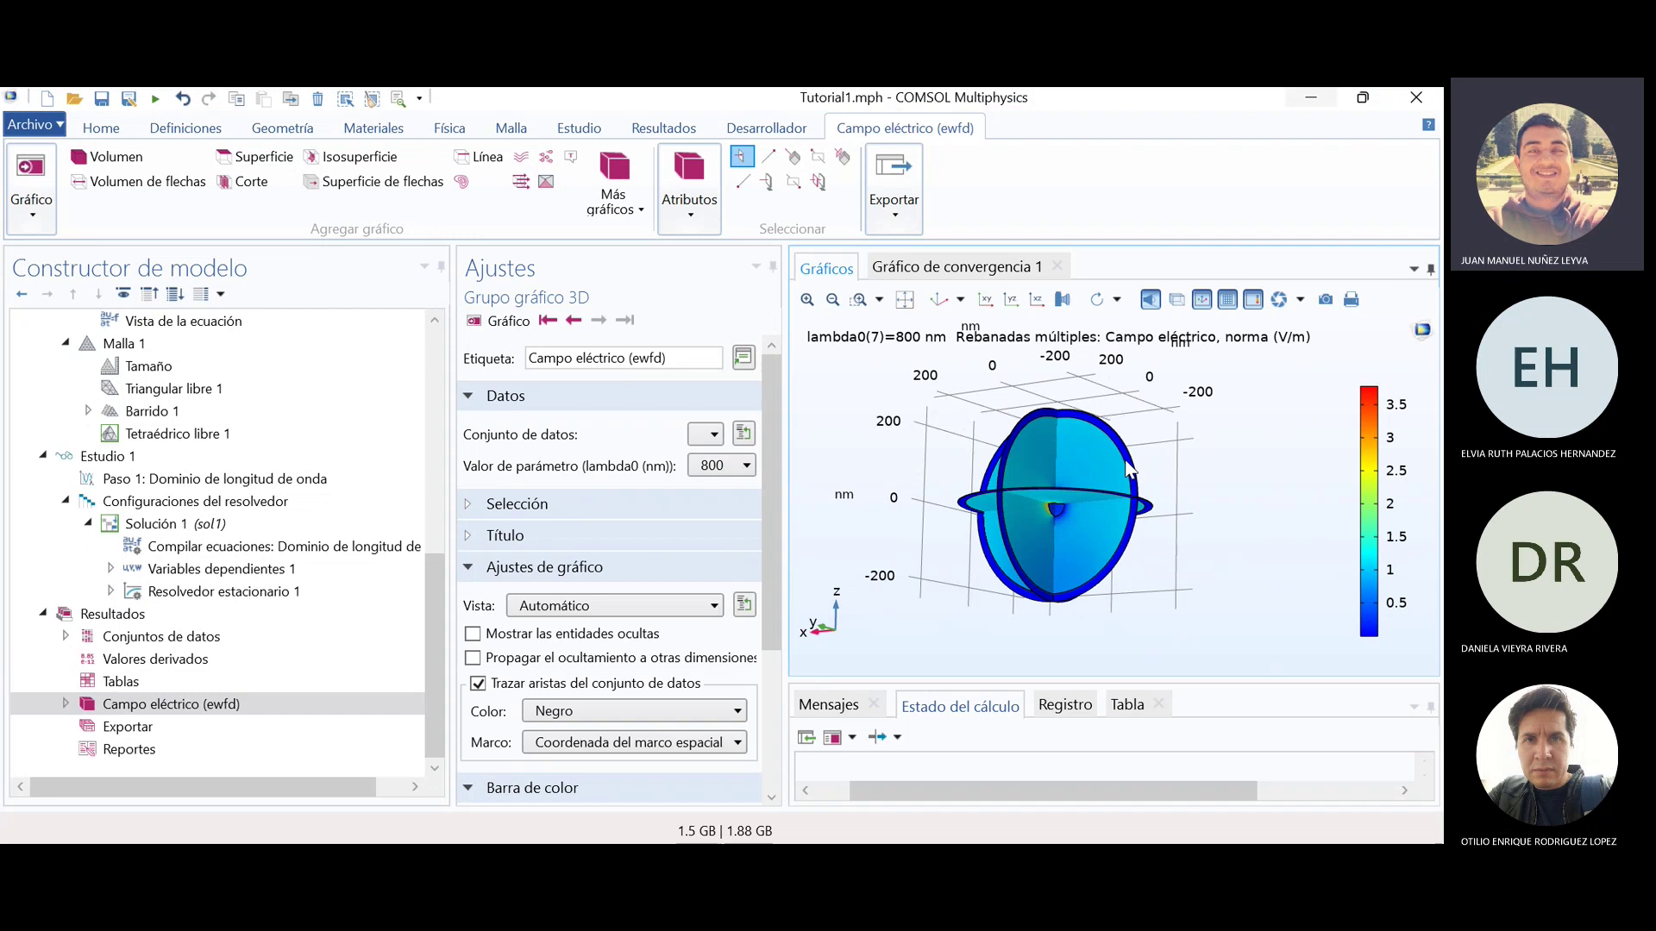
left_click_drag(1167, 442, 1144, 503)
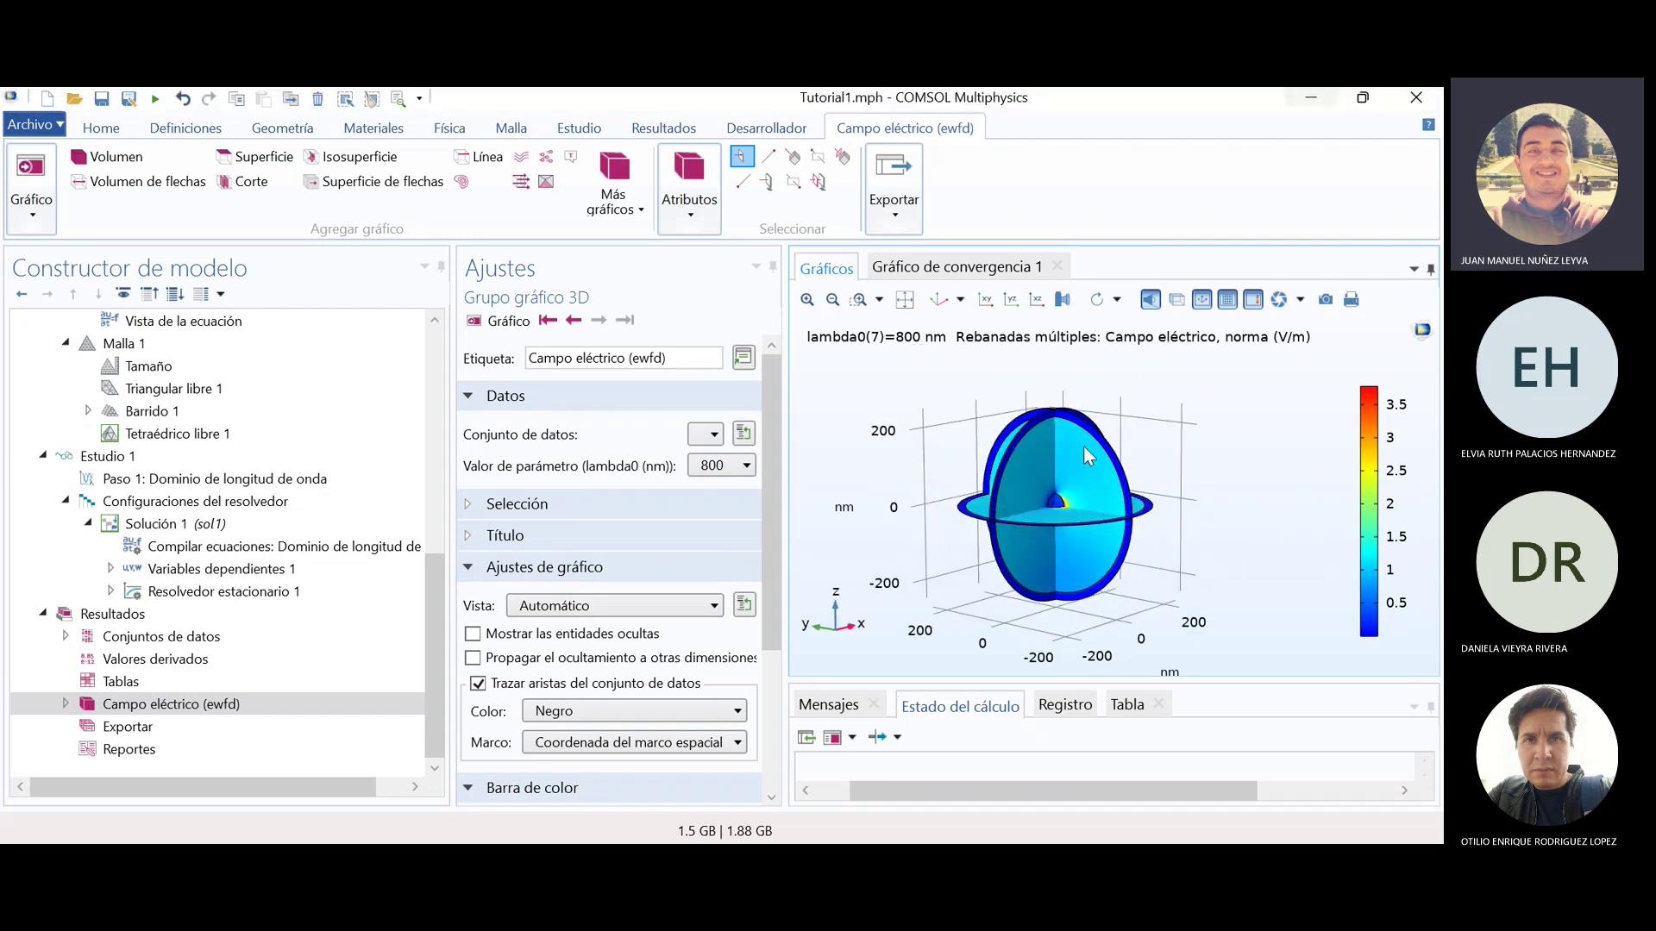
- View the 800 nm electric field in the YZ plane with z upward and examine the nanoparticle's surroundings close up
left_click(1010, 300)
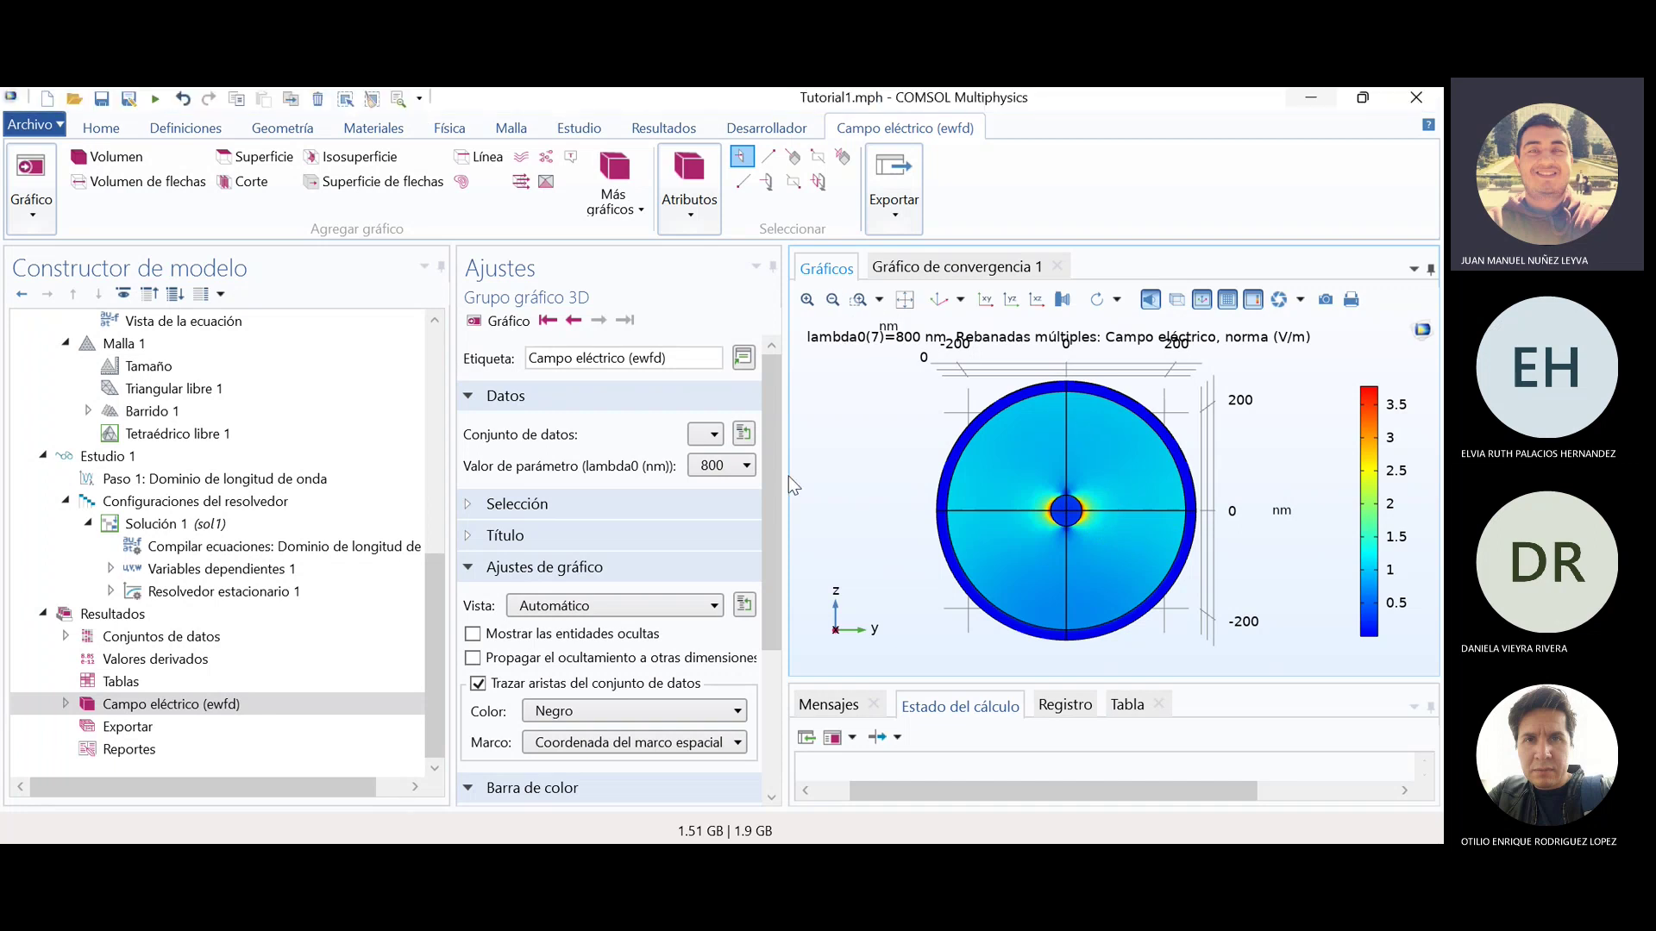
left_click(1008, 299)
left_click(1008, 299)
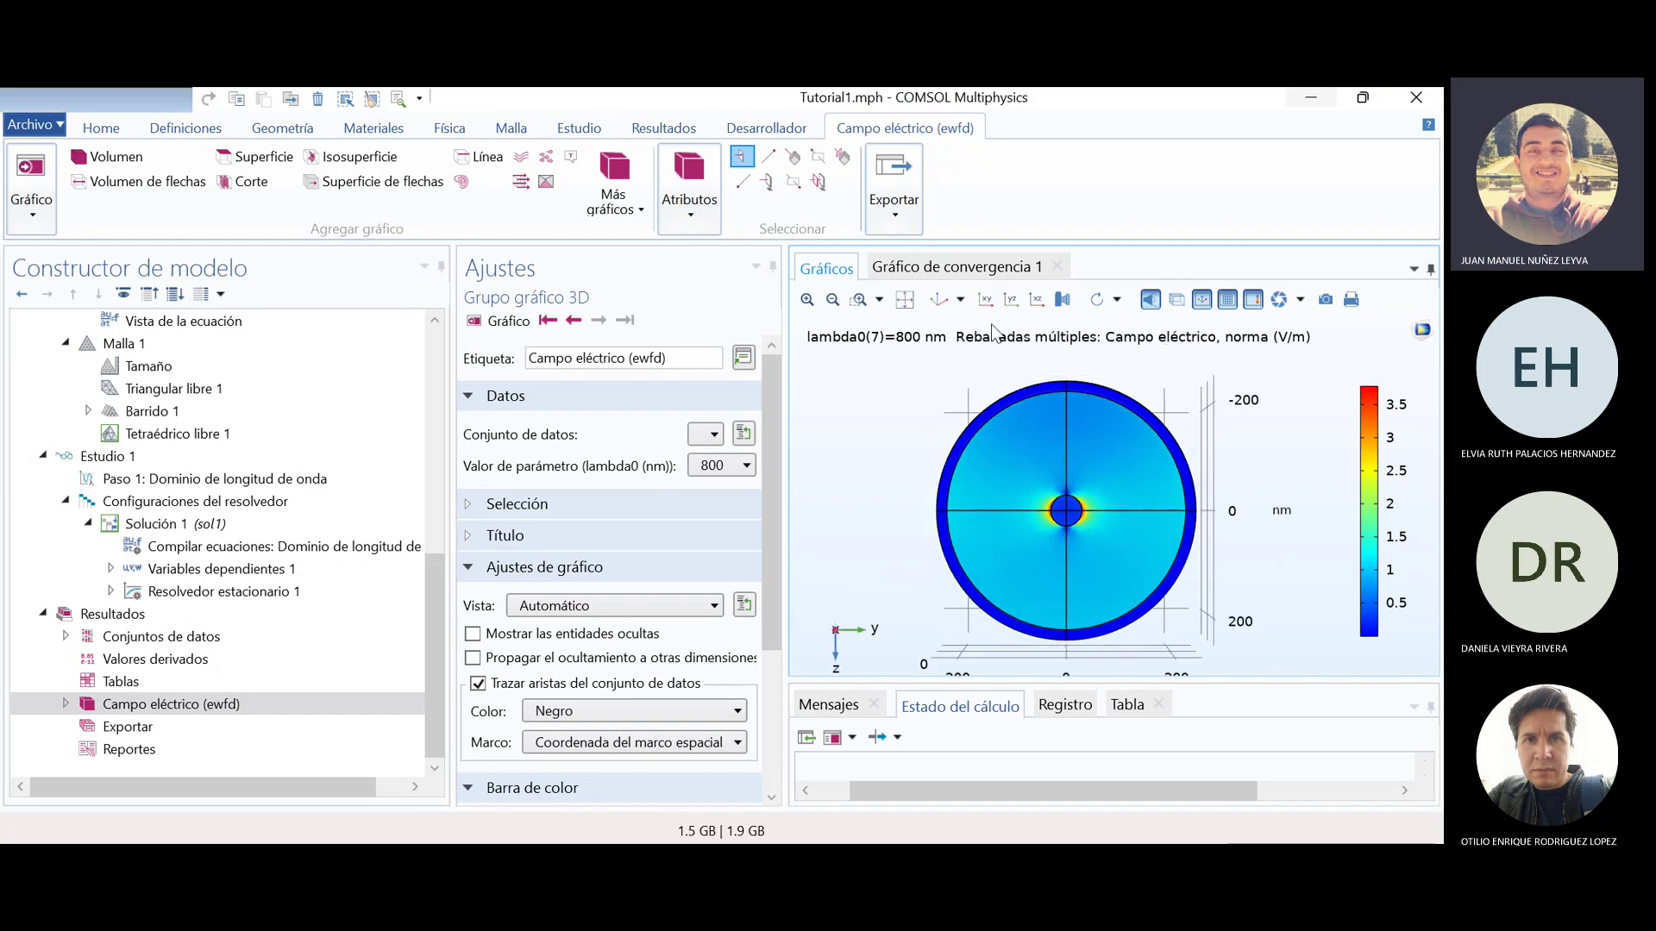
left_click(1007, 300)
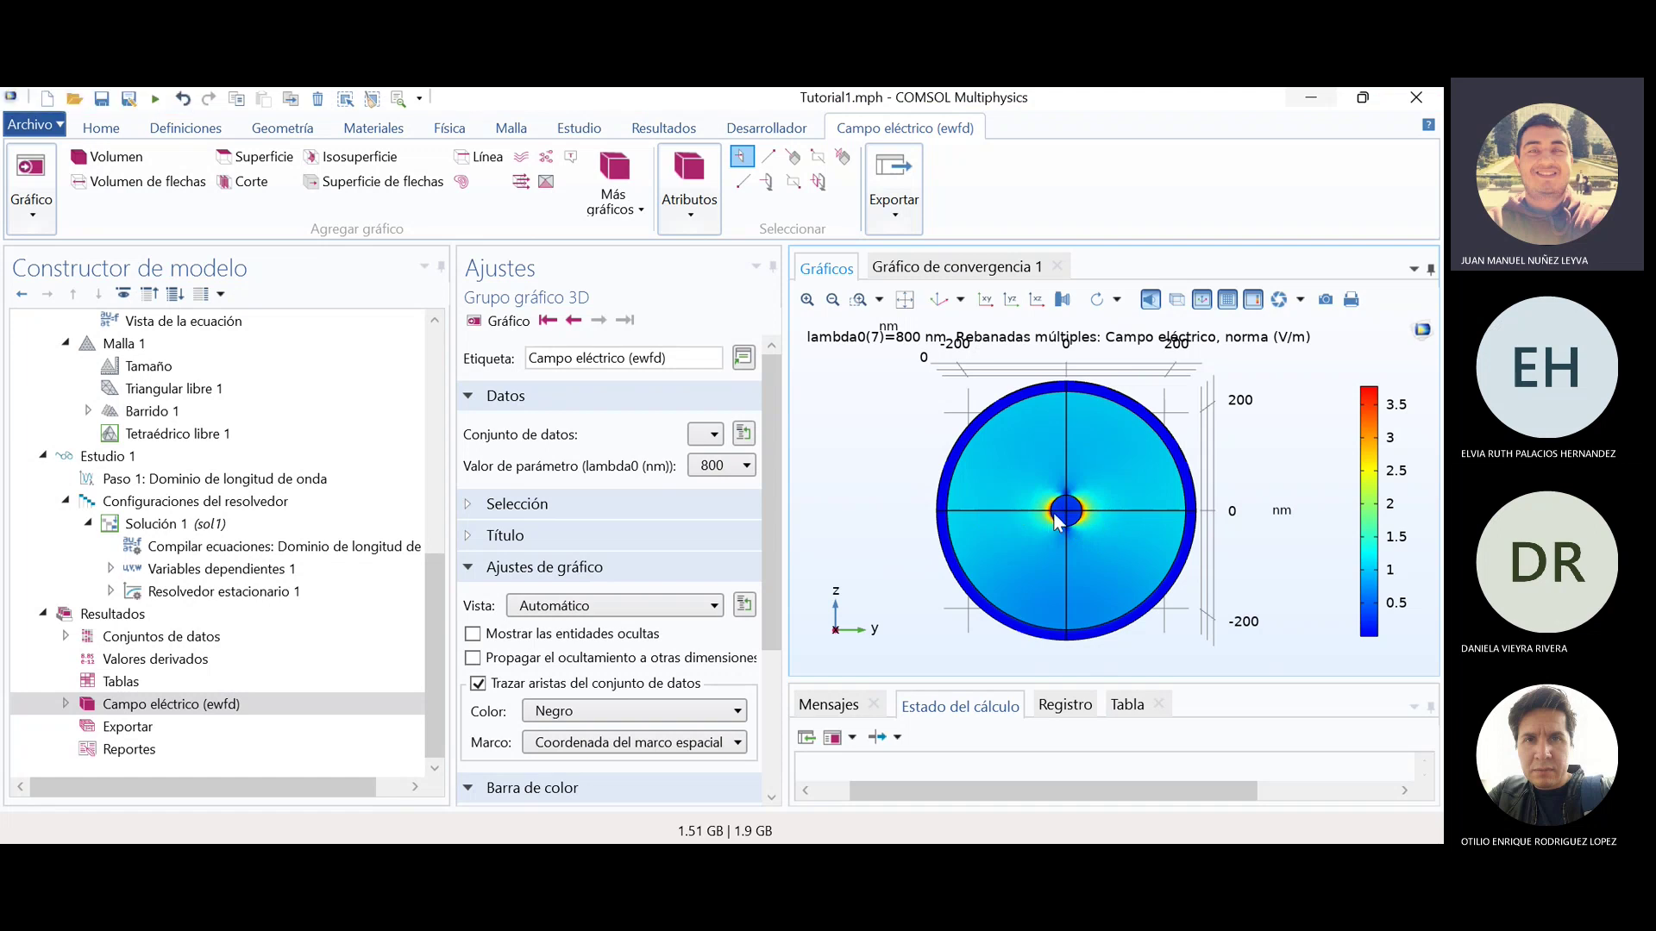
left_click(858, 299)
left_click_drag(1005, 473, 1139, 578)
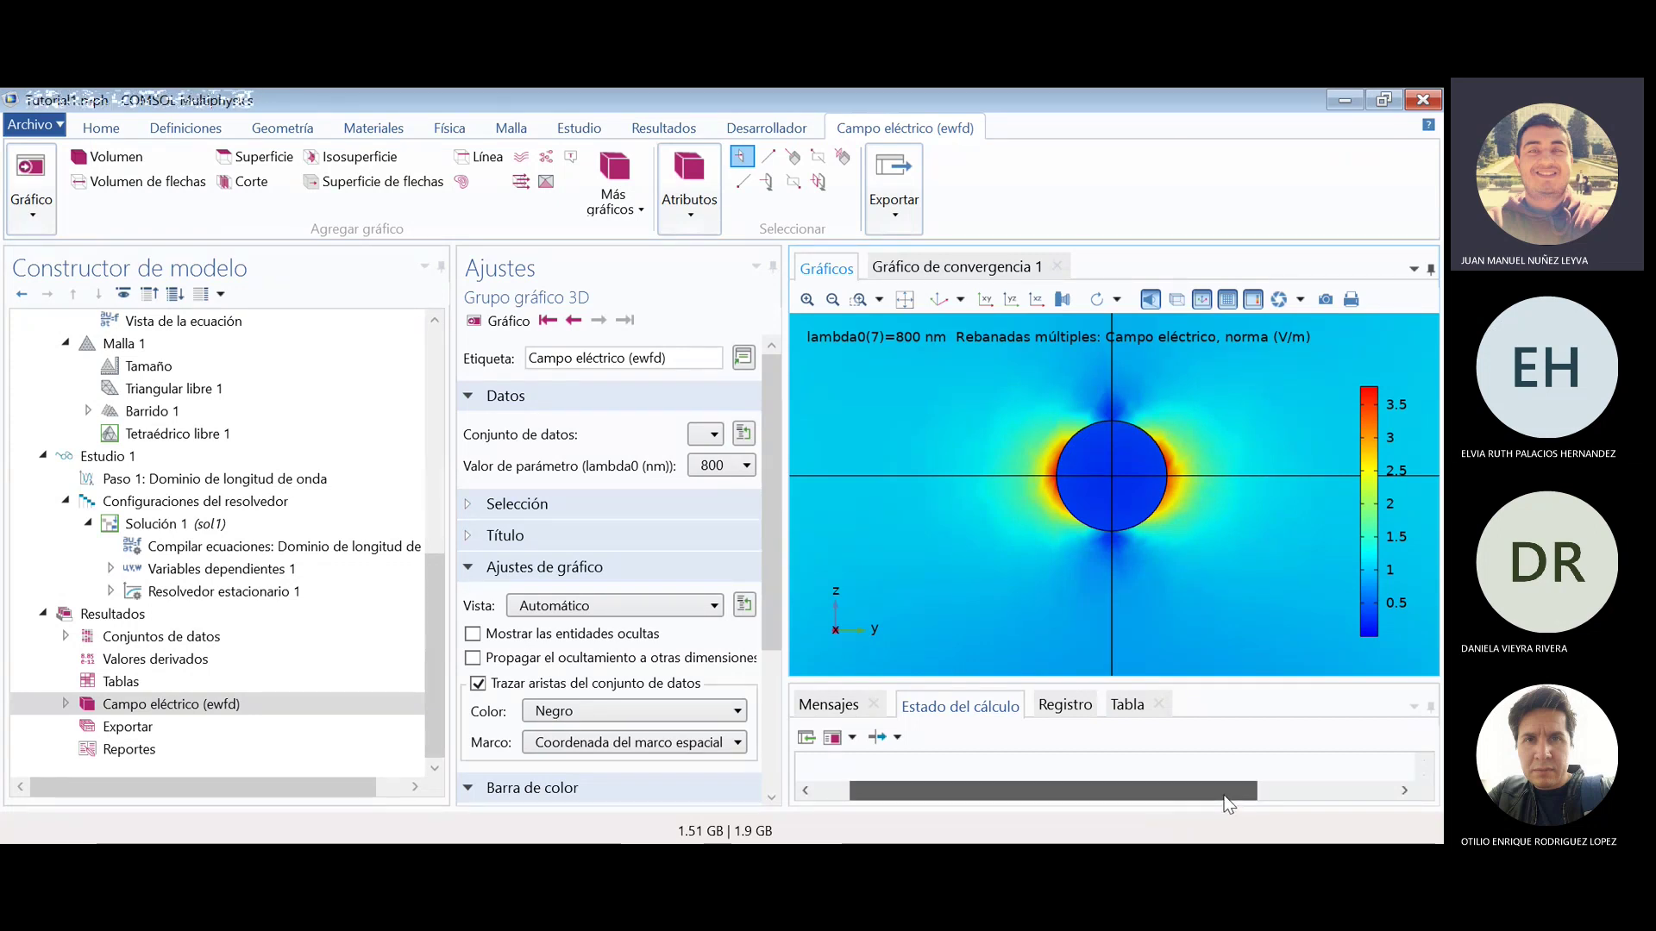
left_click_drag(1231, 796, 1216, 797)
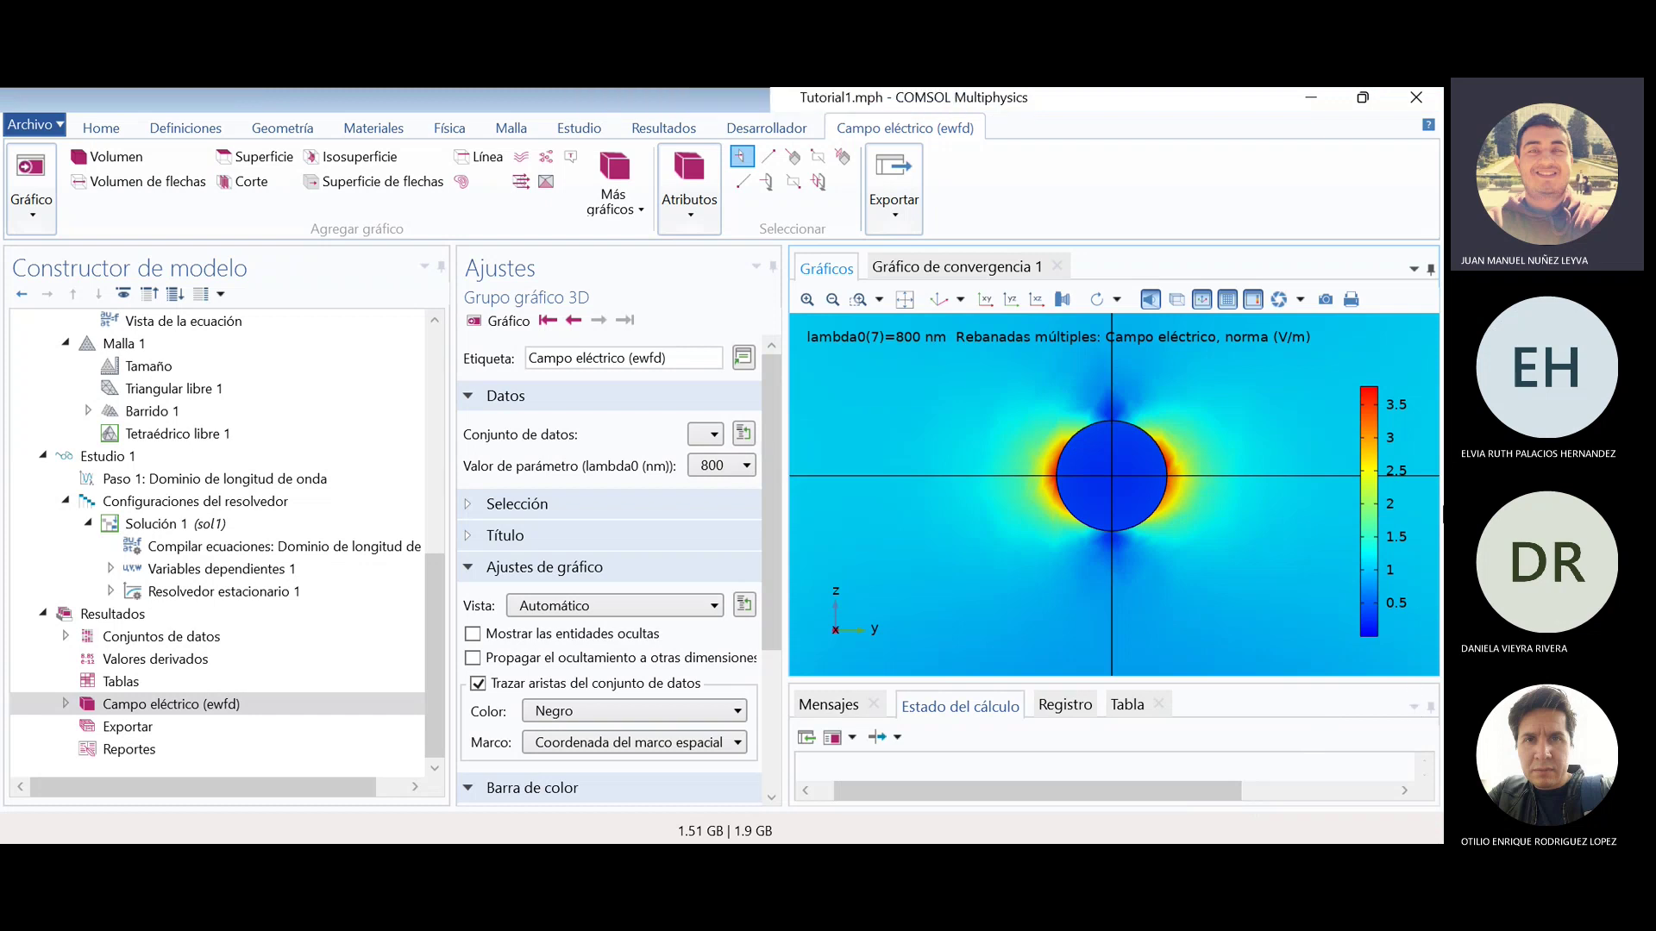
- Slightly resize the graphics area, then plot the electric field at 700 nm and at the first wavelength, 200 nm
left_click(1140, 687)
mouse_move(1142, 680)
left_mouse_down()
mouse_move(1148, 661)
mouse_move(1147, 681)
left_mouse_up()
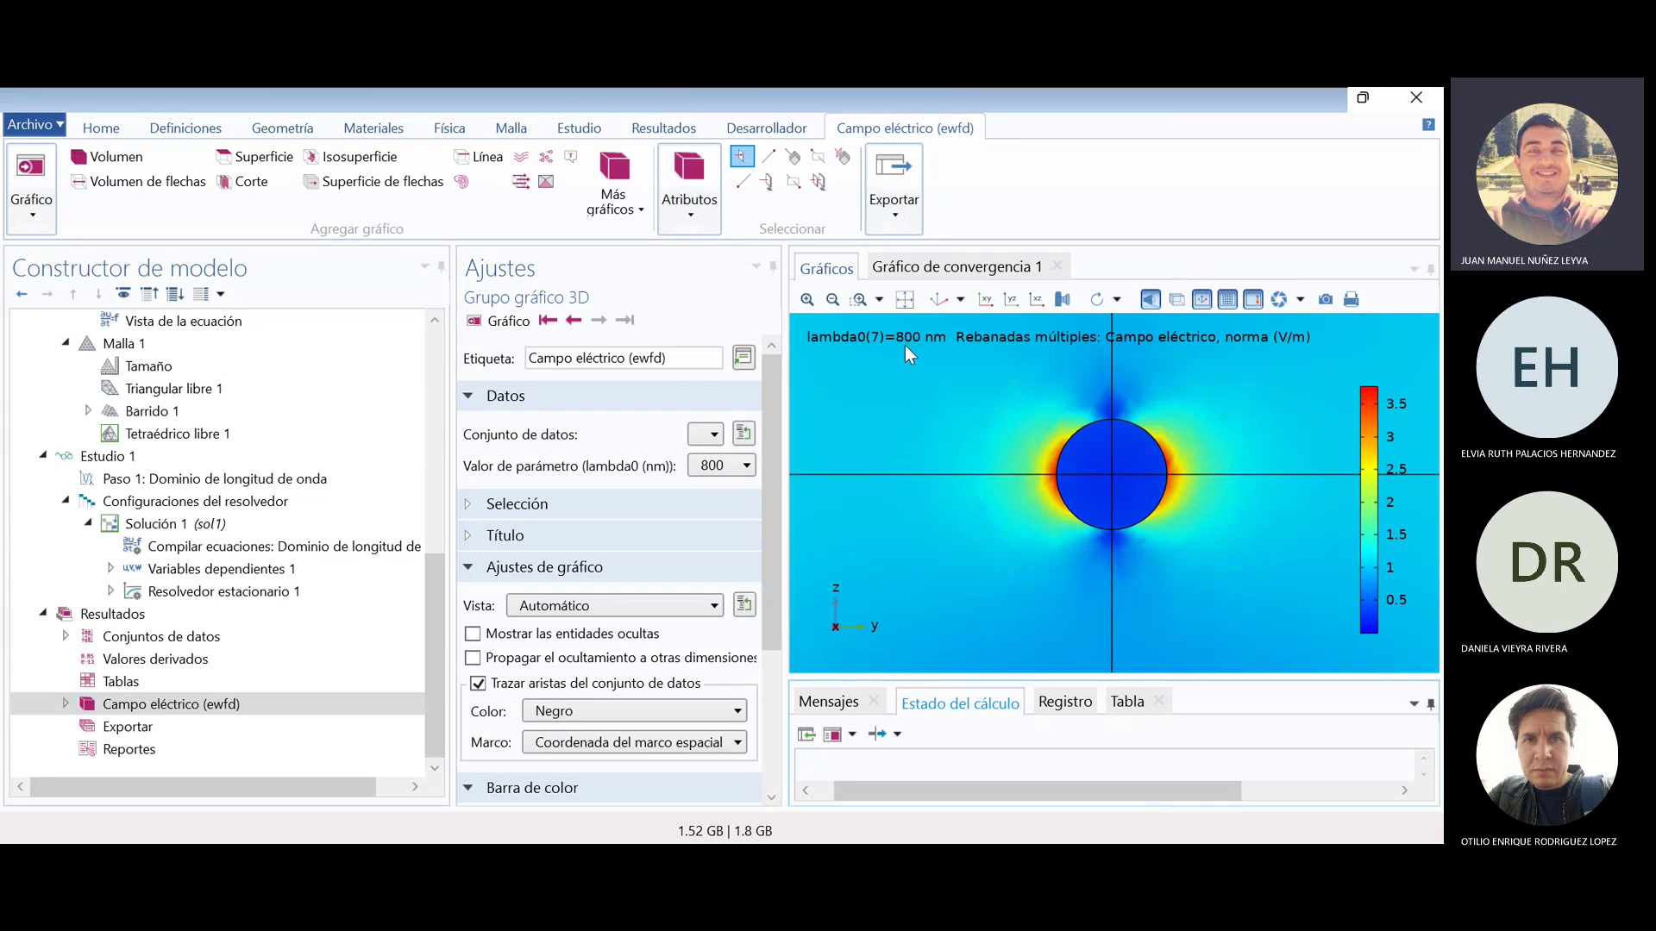
left_click(573, 322)
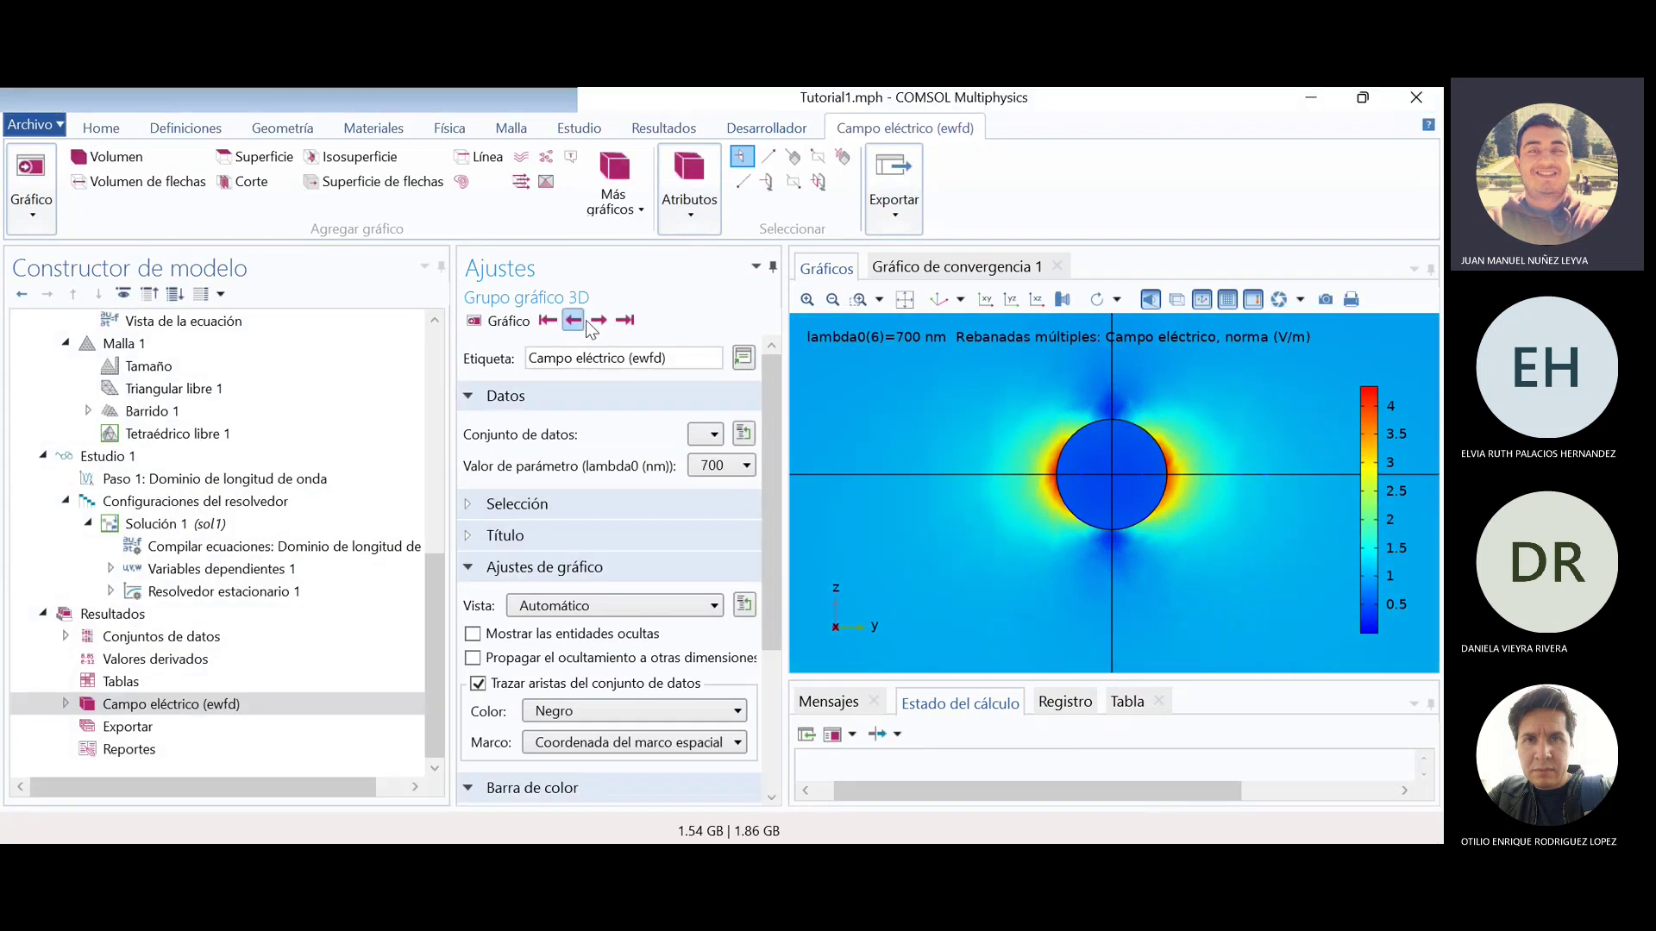
left_click(573, 320)
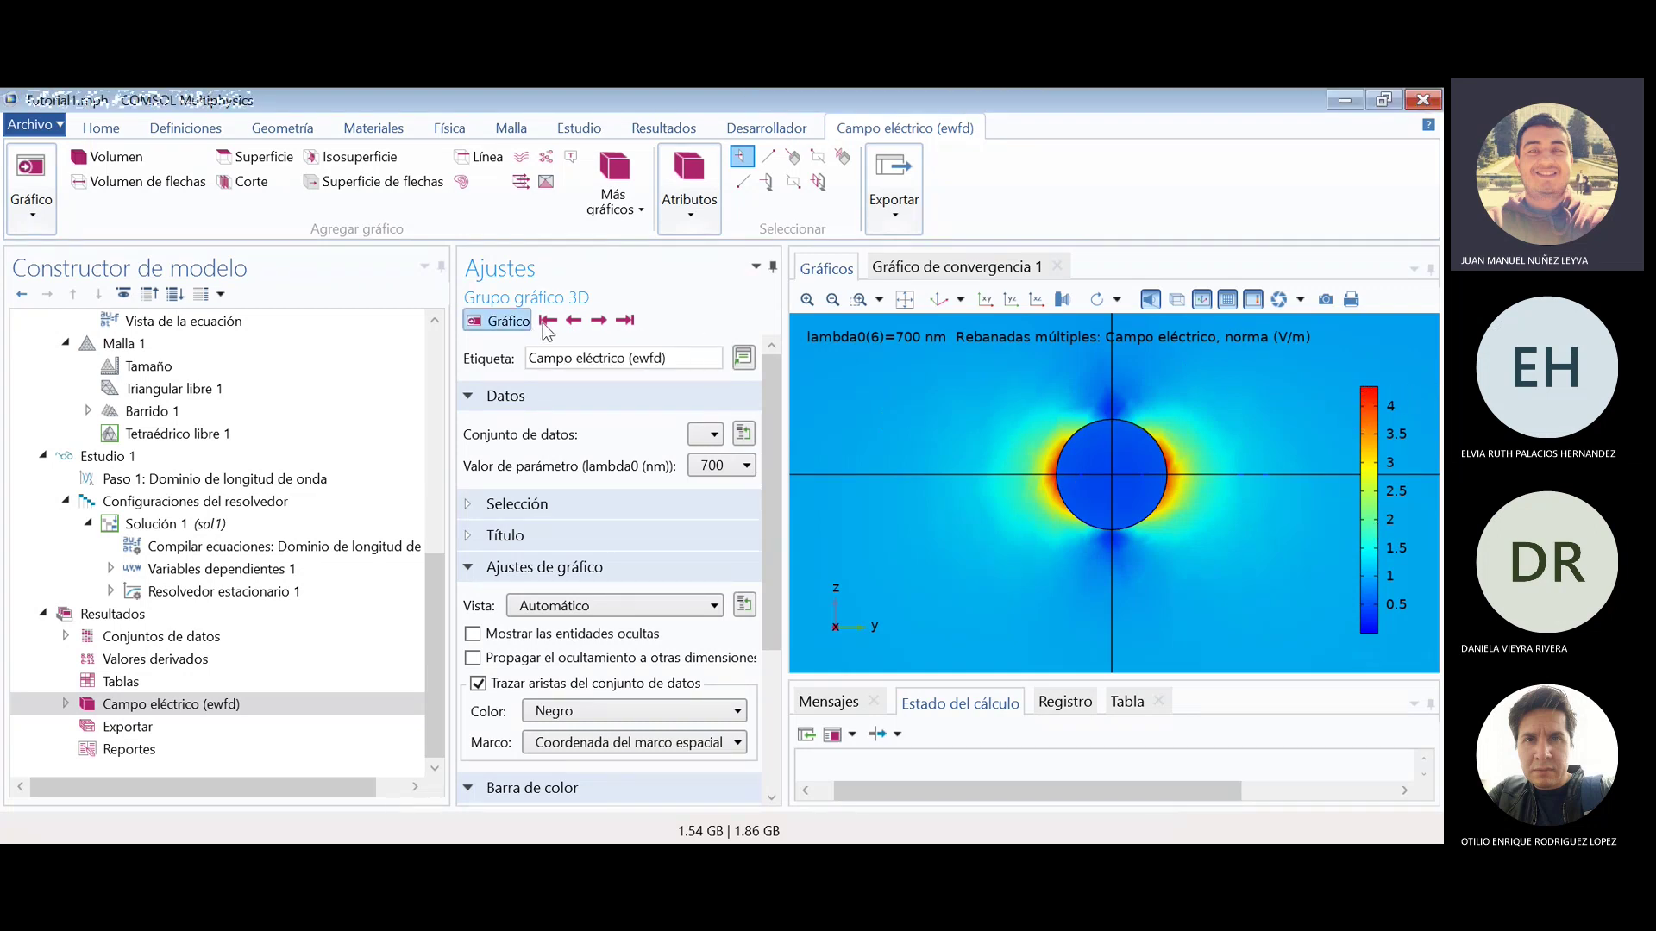
left_click(547, 321)
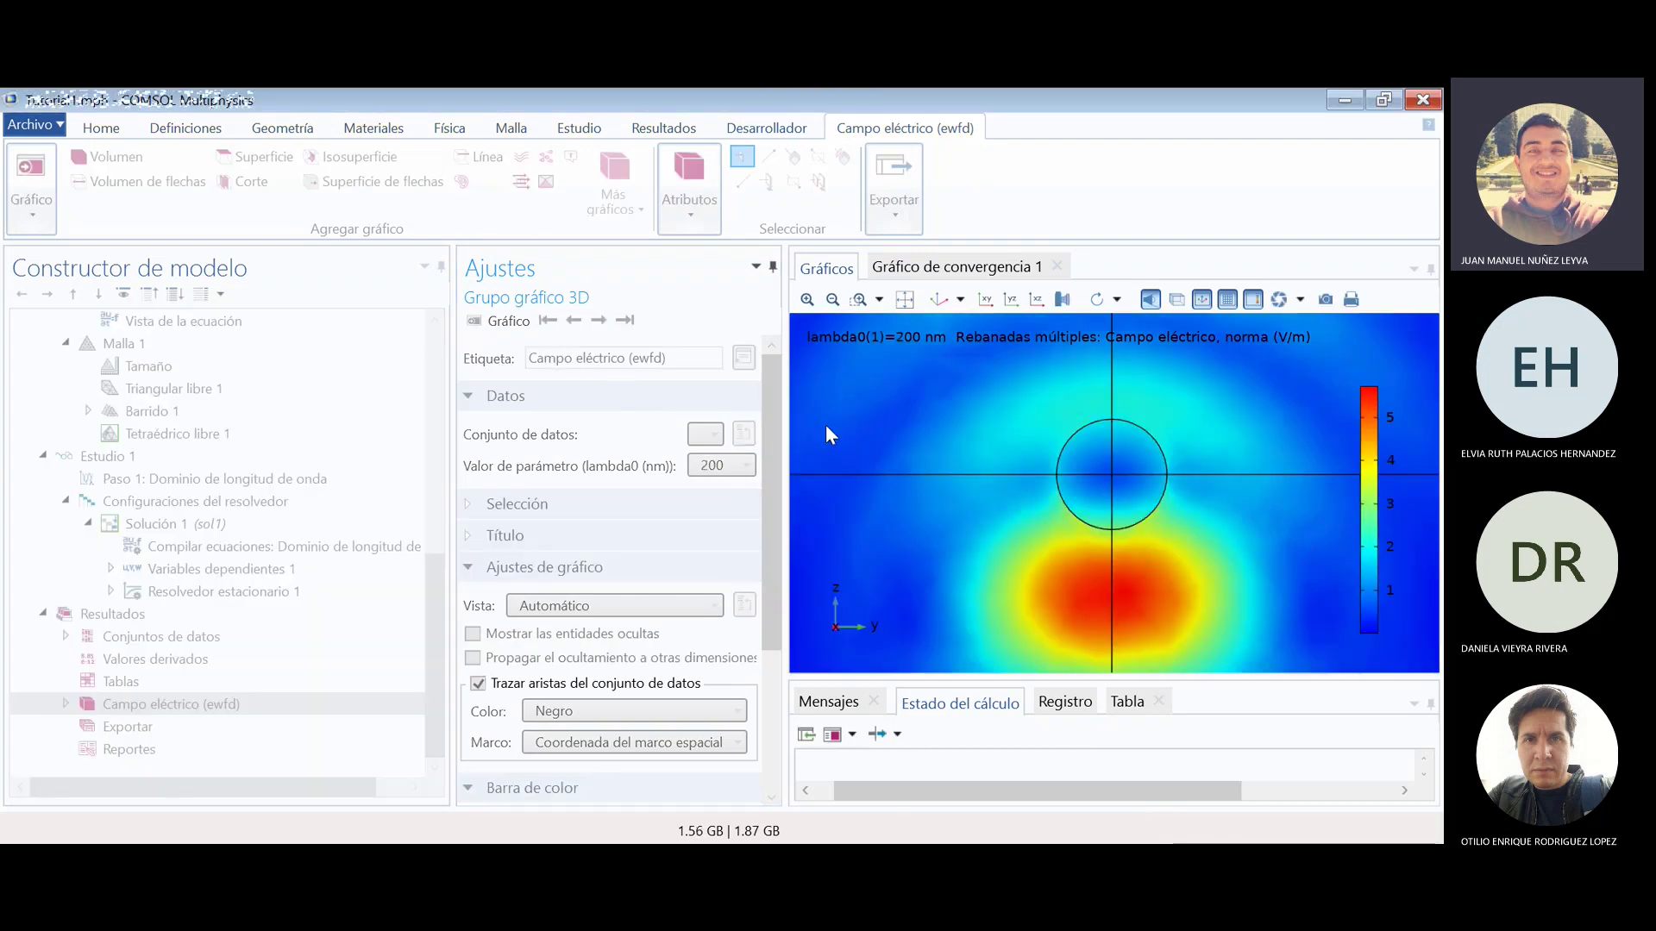
- Fit the whole domain in view, rotate the field slices and advance the electric field plot through 300 nm to 400 nm
left_click(904, 299)
left_click_drag(1069, 531, 1076, 431)
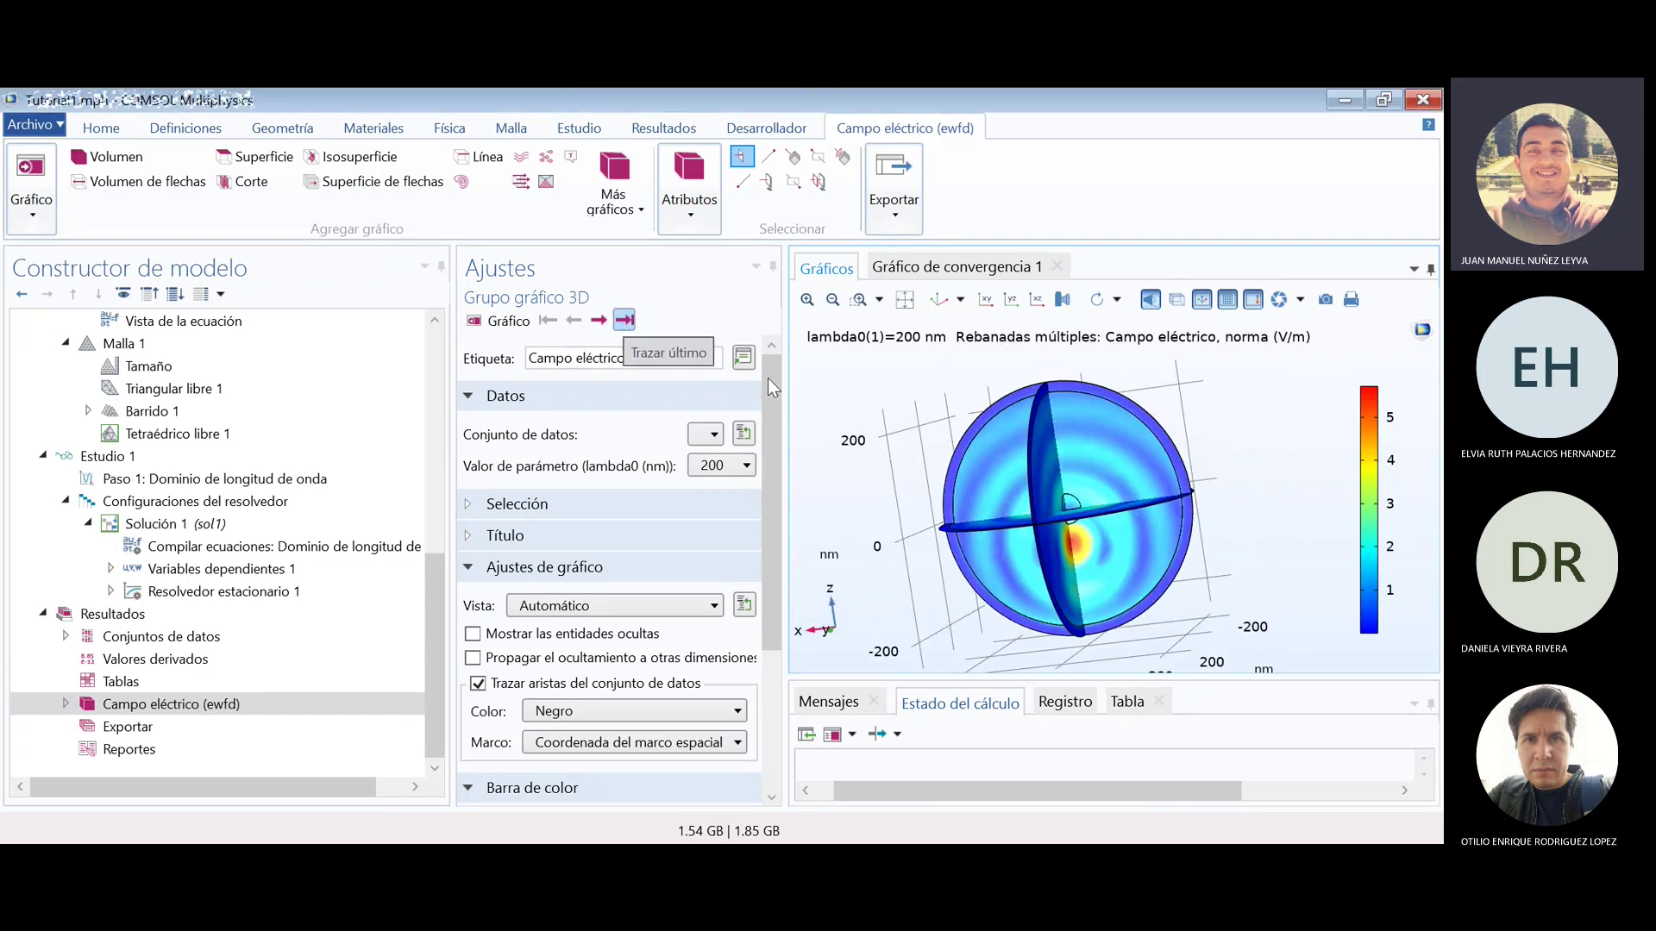
left_click(601, 325)
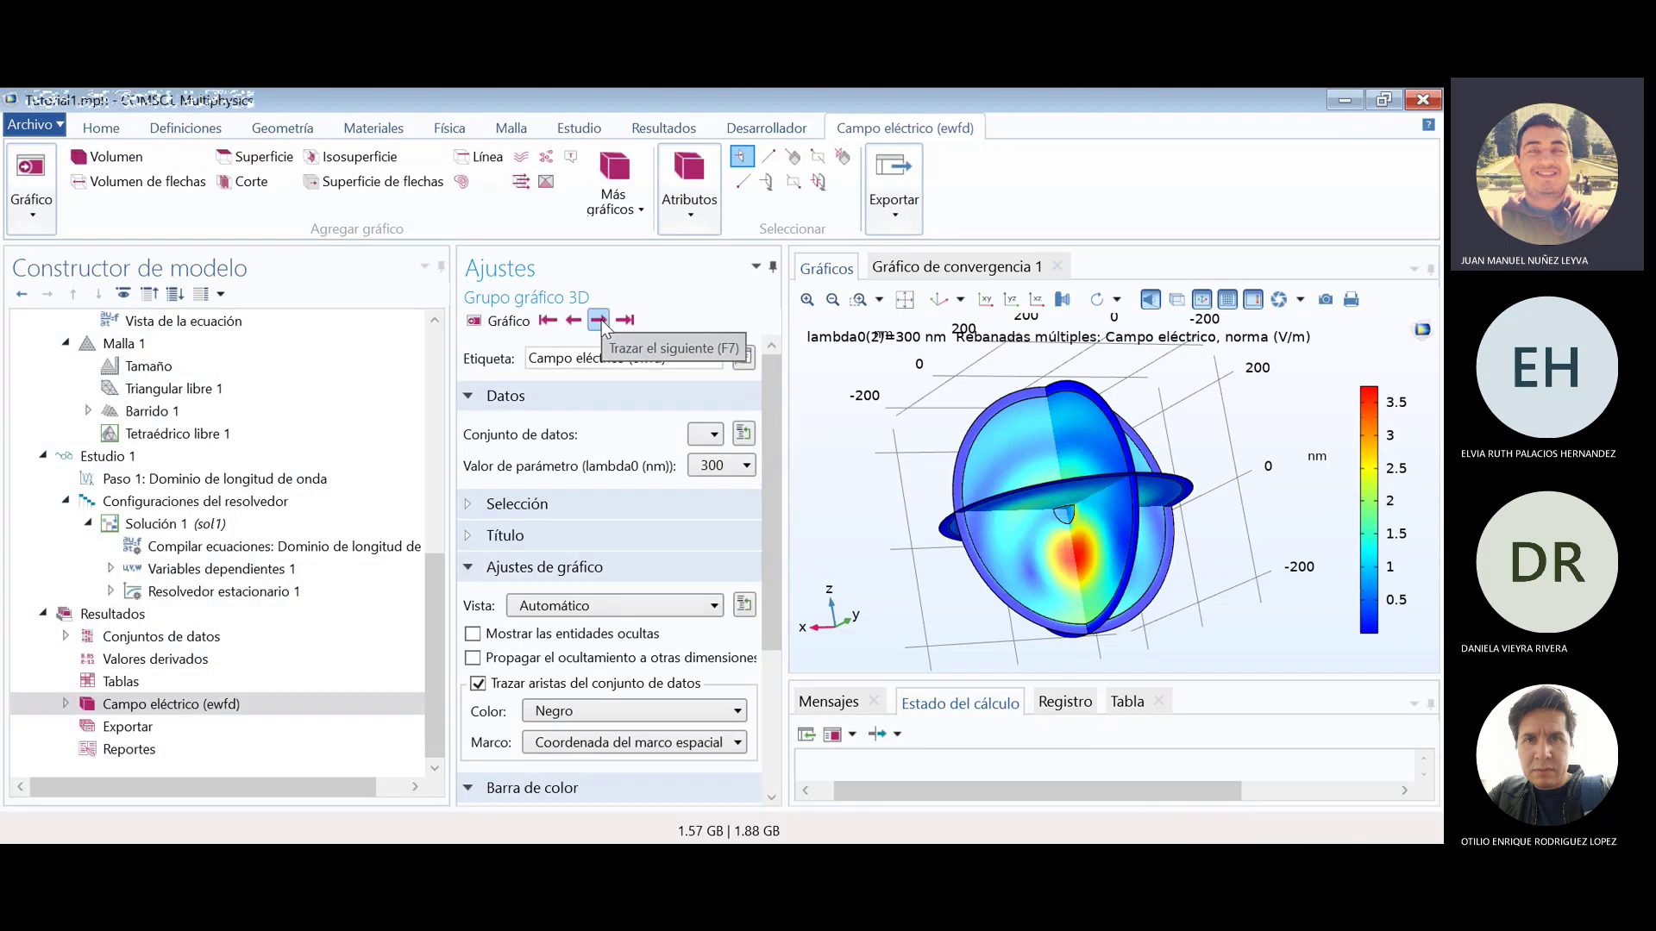
left_click(599, 321)
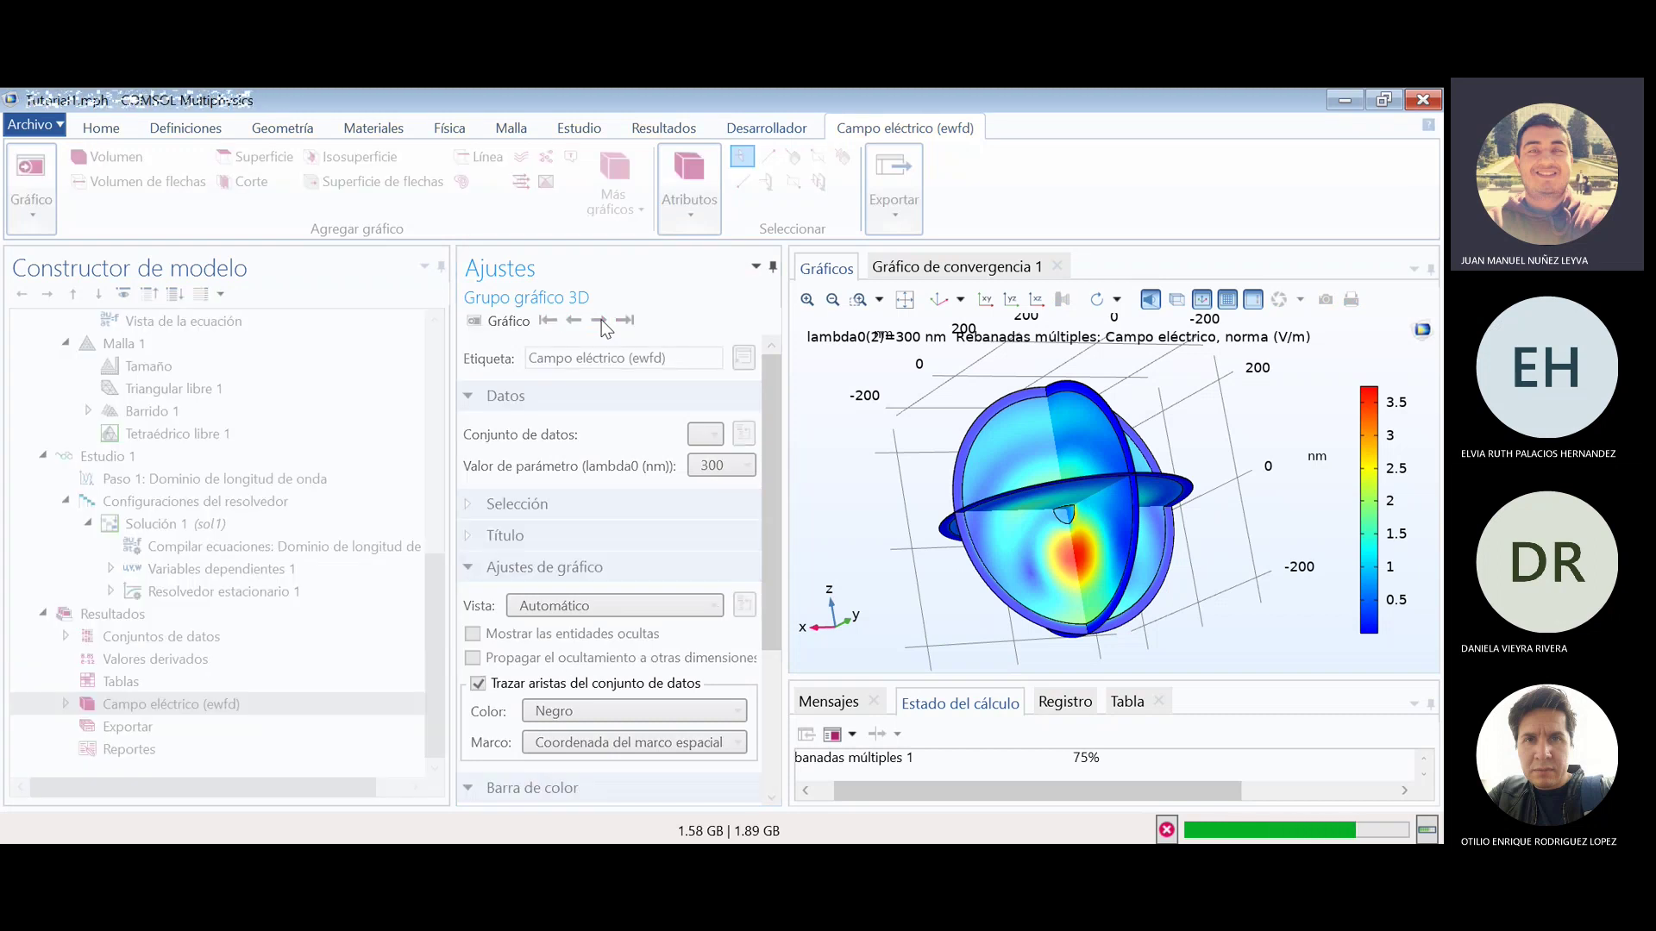
- Face the YZ plane and advance the electric field plot through 500 nm to 600 nm
left_click(1009, 300)
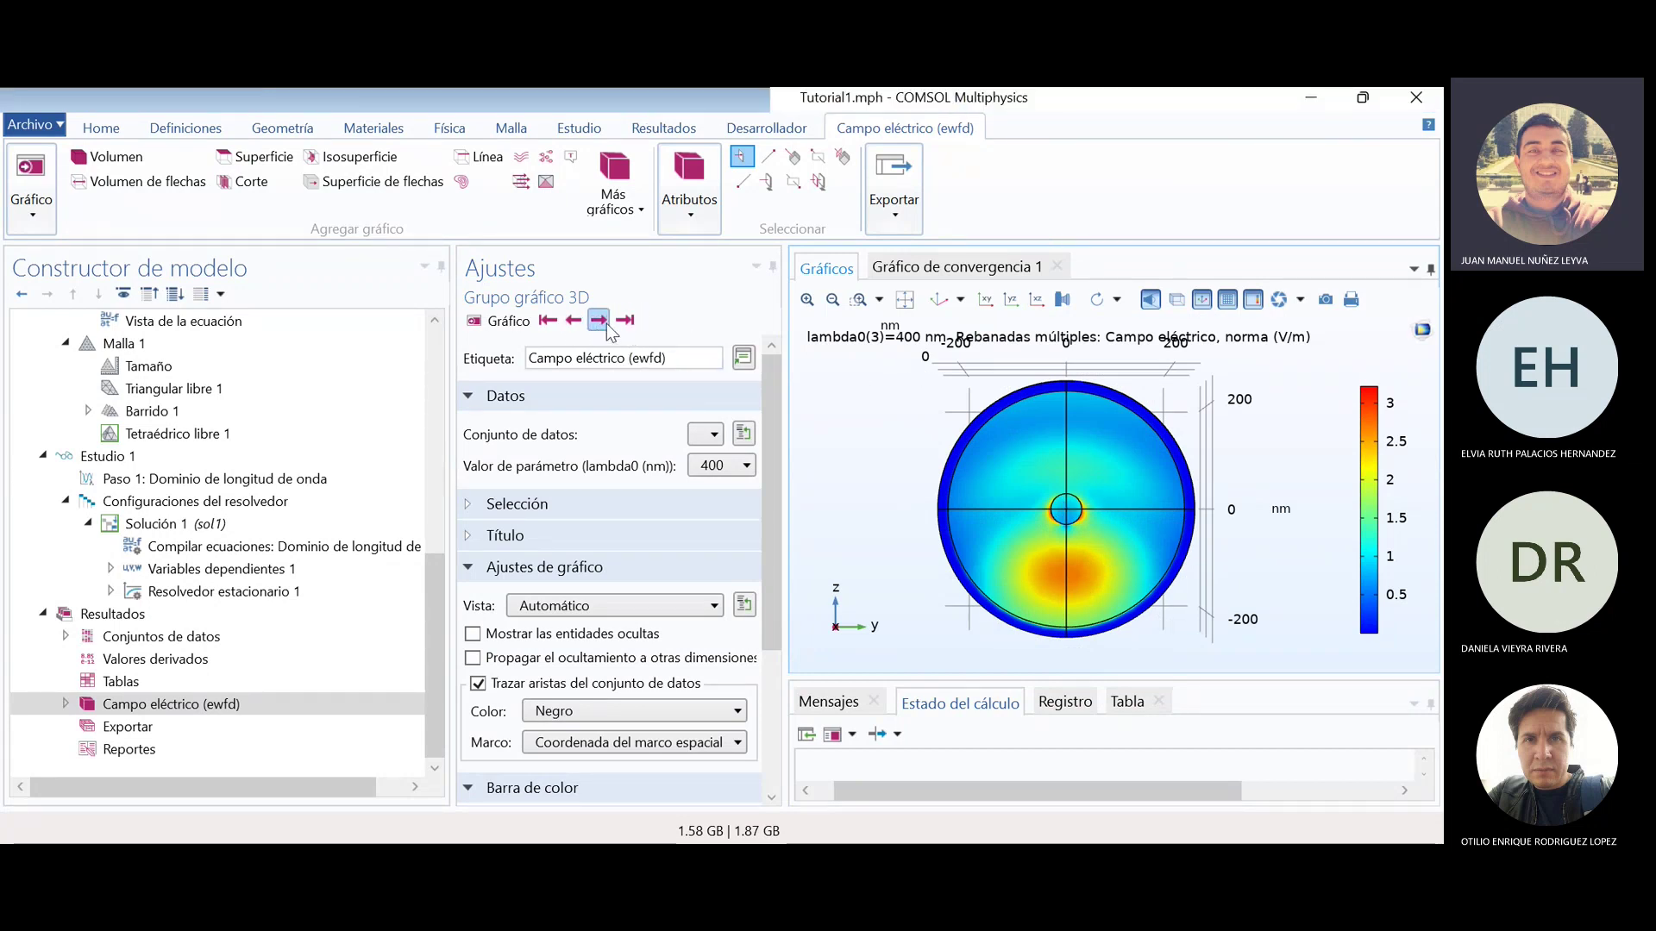
left_click(607, 324)
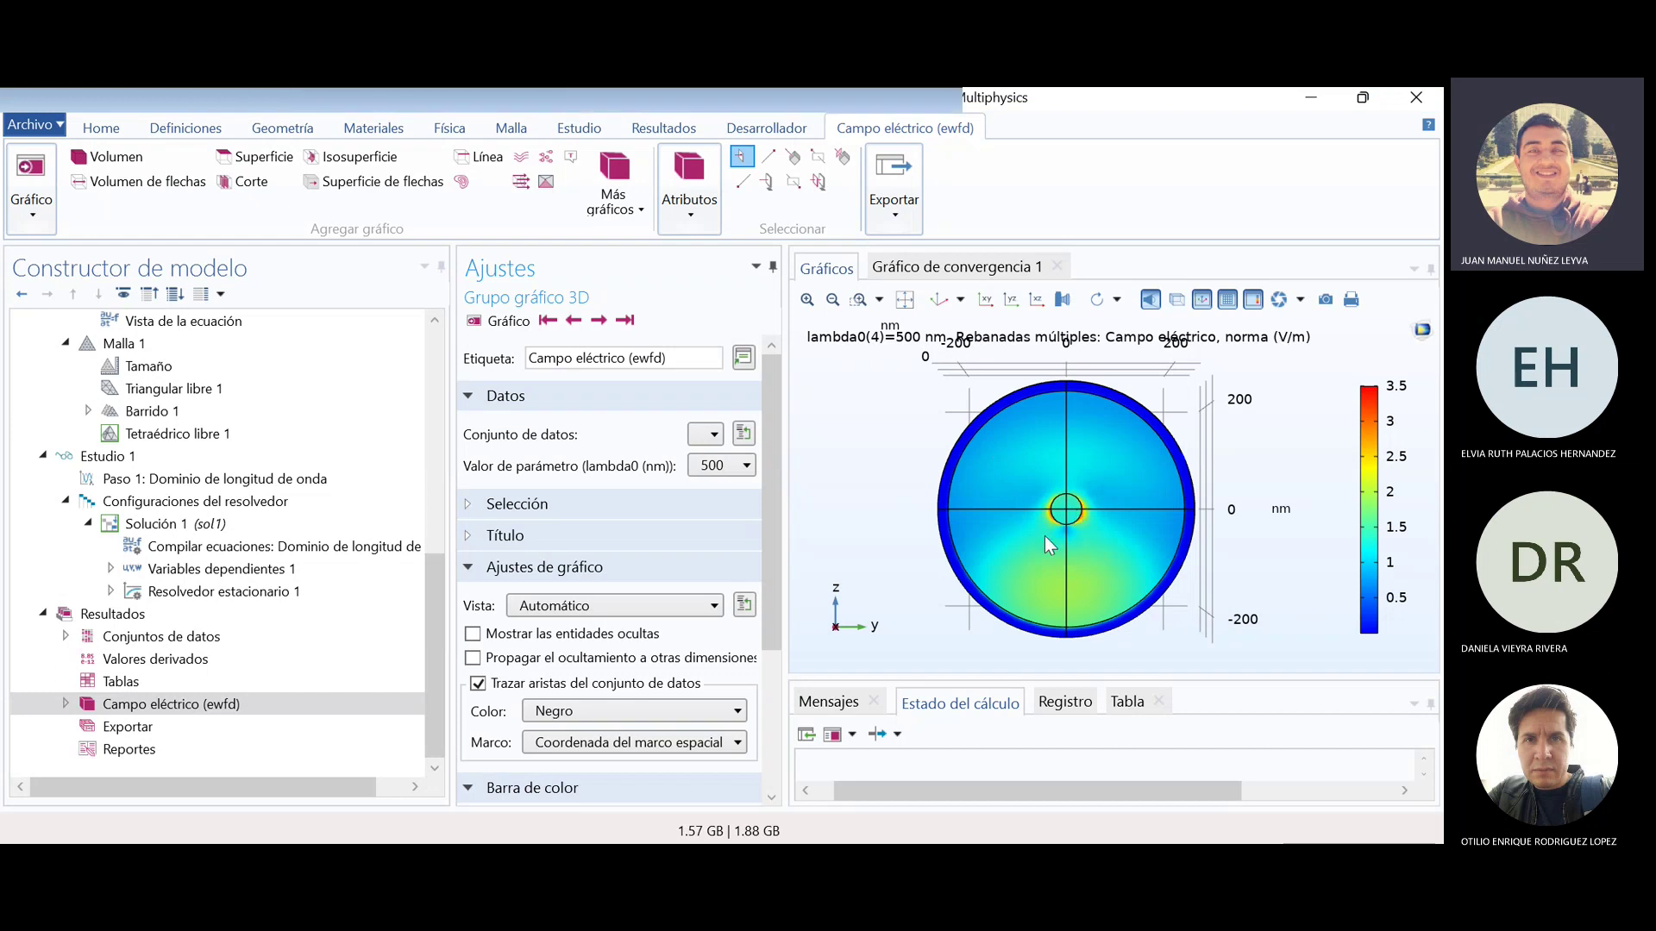
left_click(599, 321)
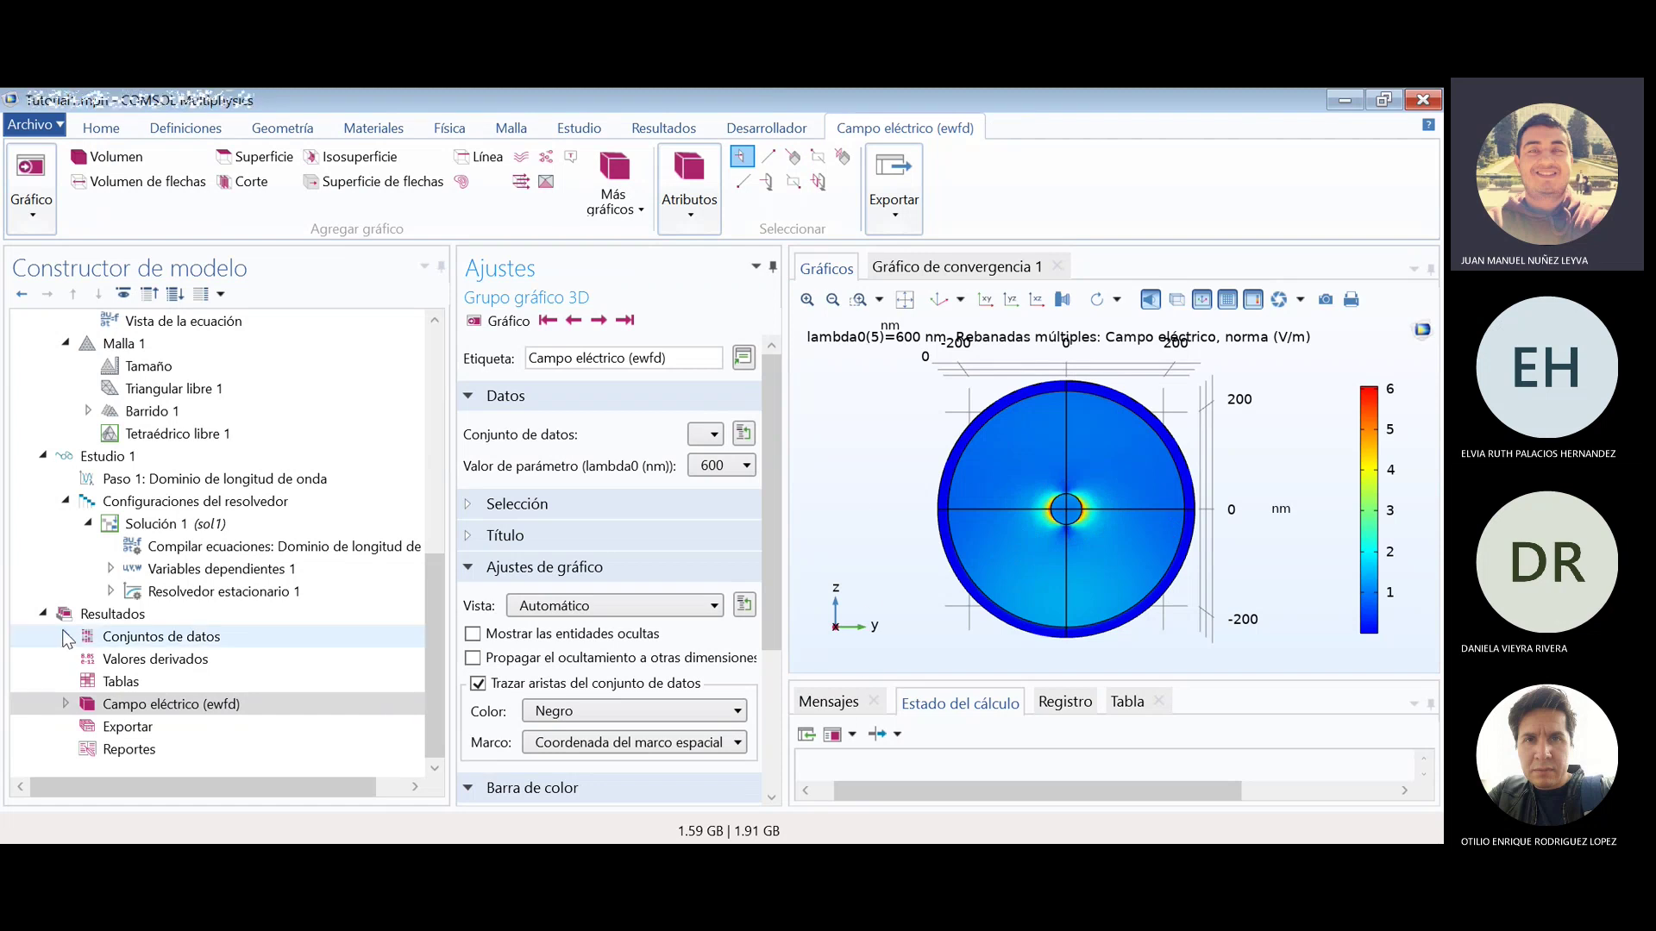
- Expand the Campo eléctrico (ewfd) plot group and add a Corte plot to it
left_click(328, 705)
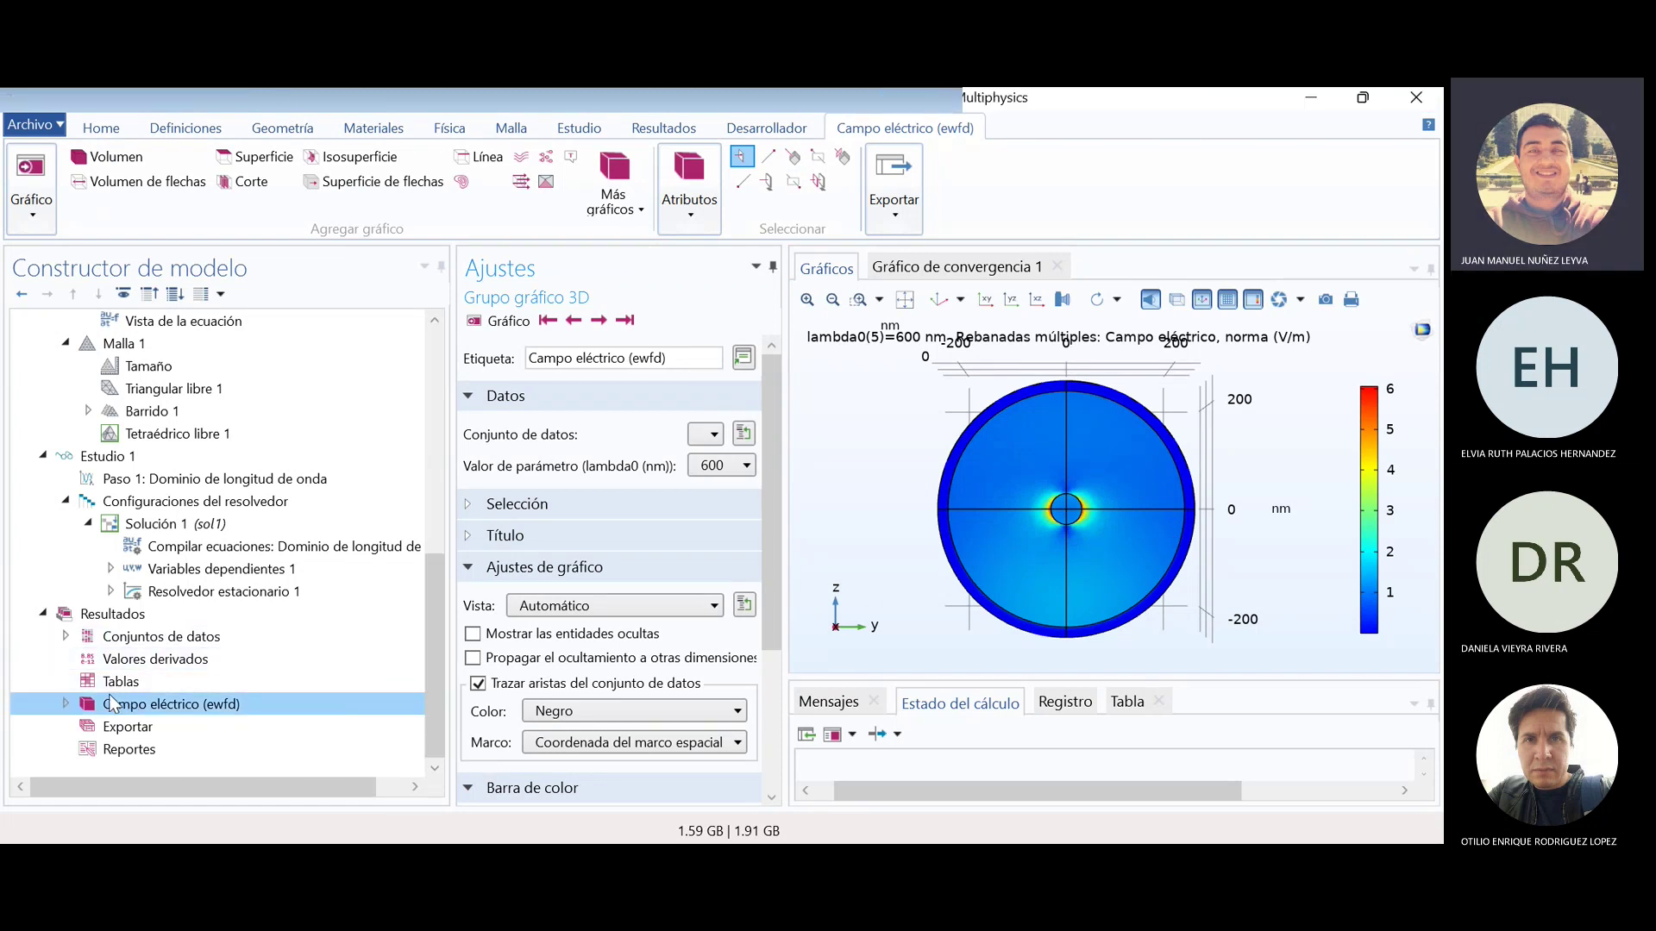
left_click(67, 704)
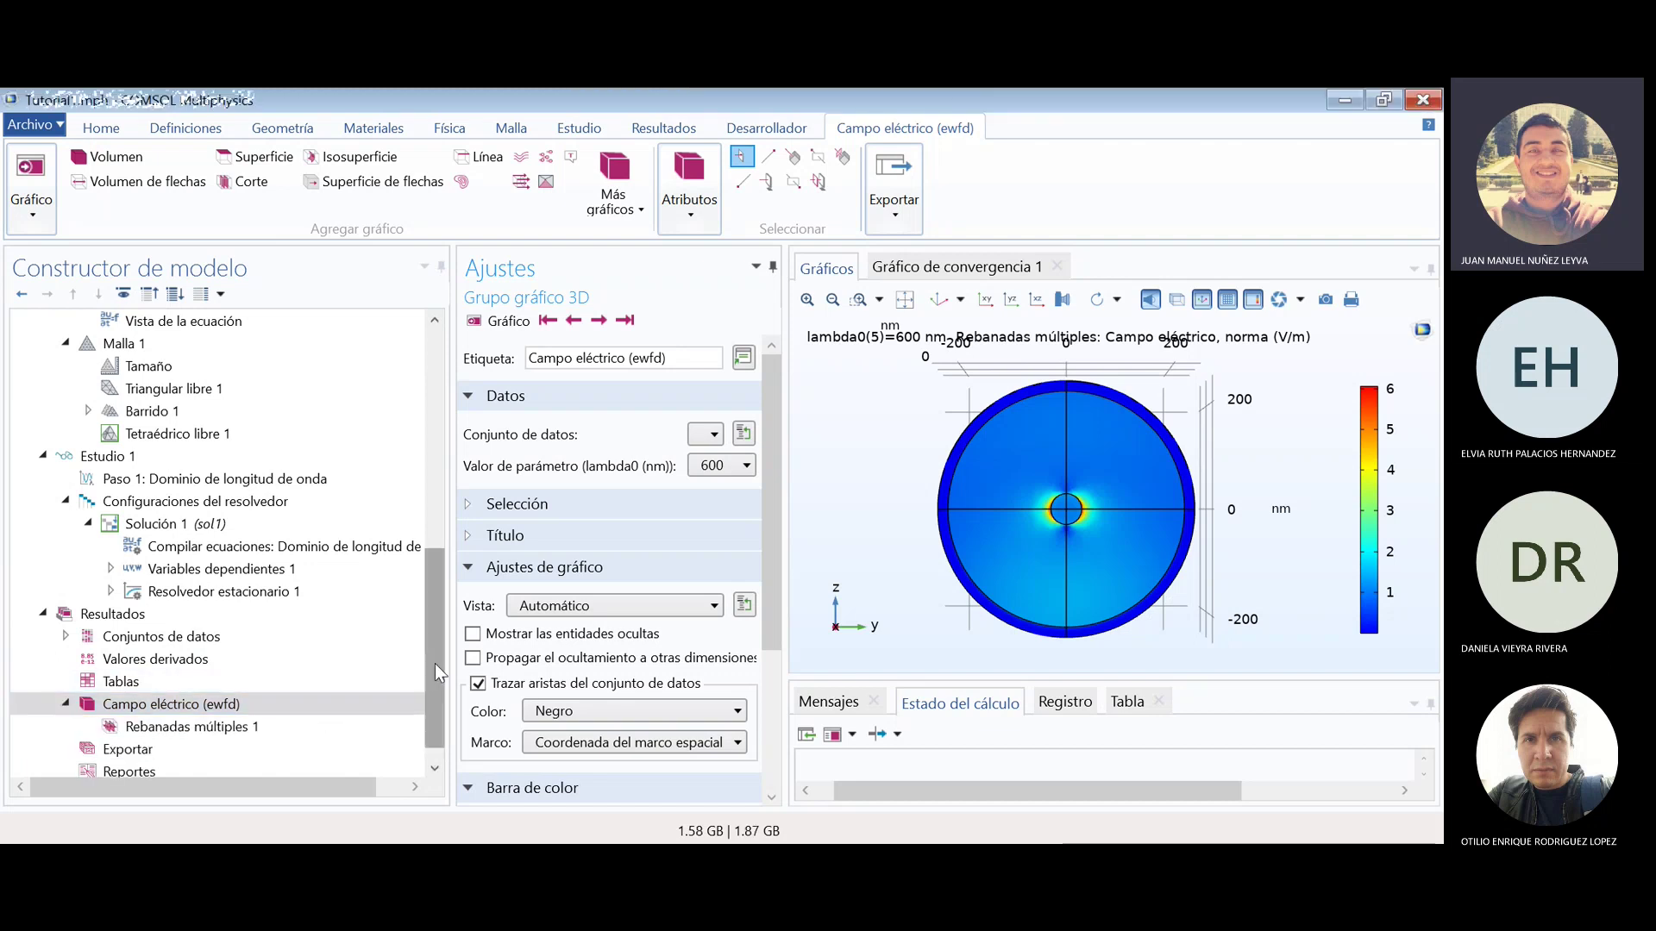
scroll(435, 664, "down", 1)
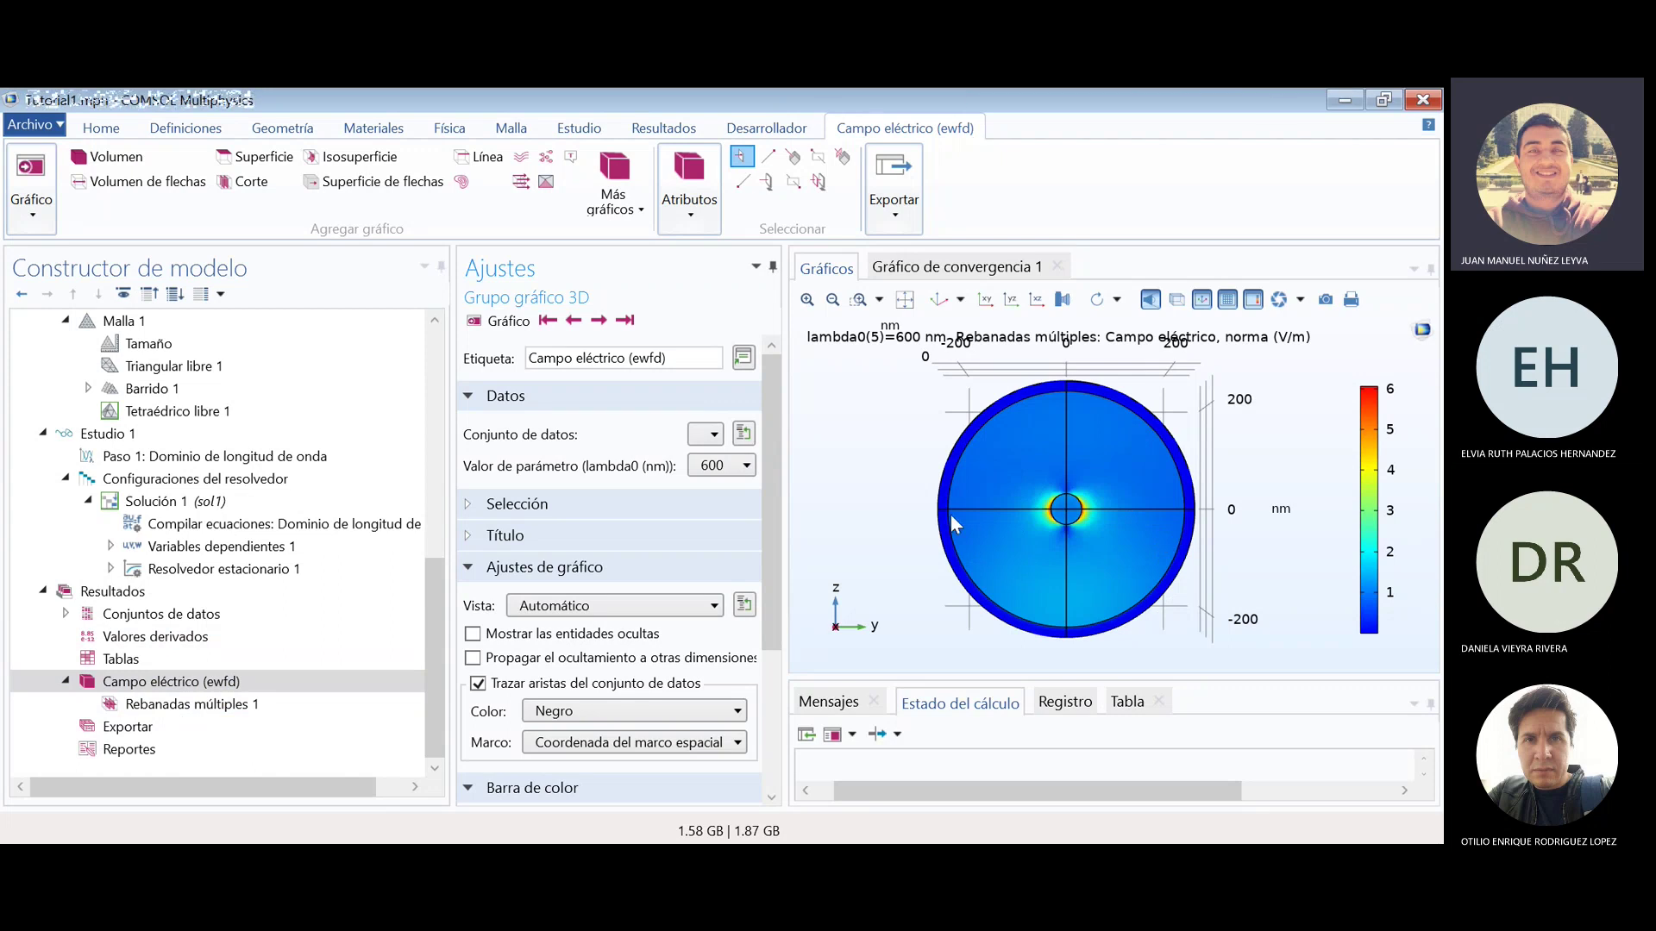
left_click(172, 683)
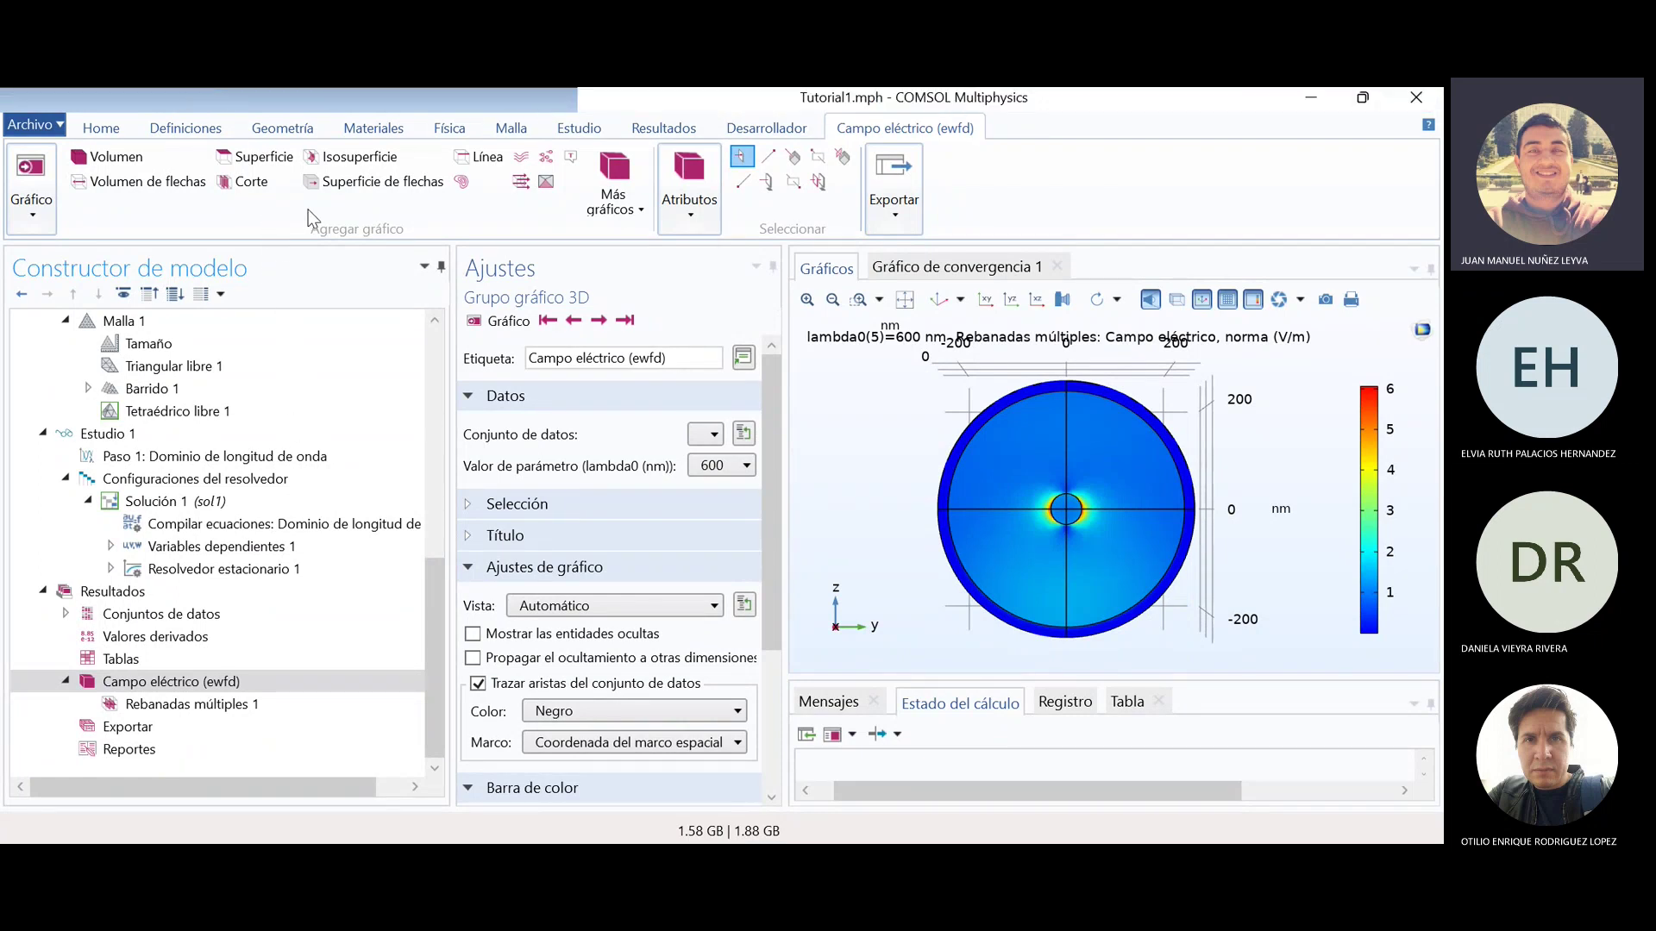
left_click(267, 250)
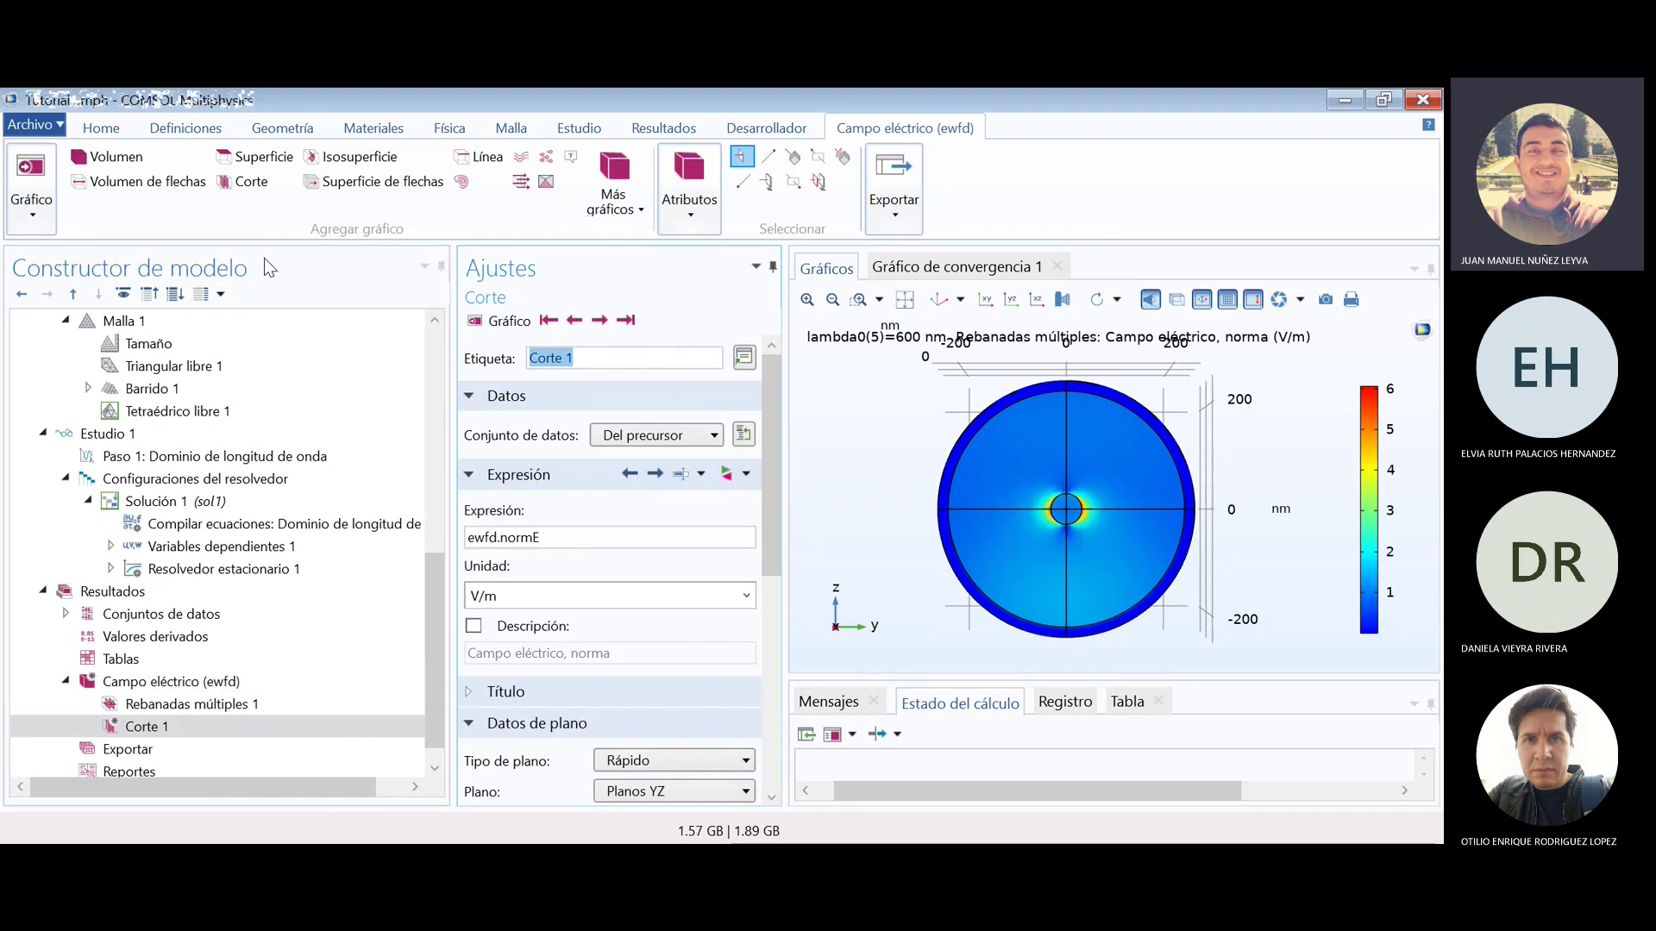
- Widen the slice settings and compare the ewfd prefix of its expression with the physics interface identifier in the model tree
left_click_drag(785, 528, 901, 515)
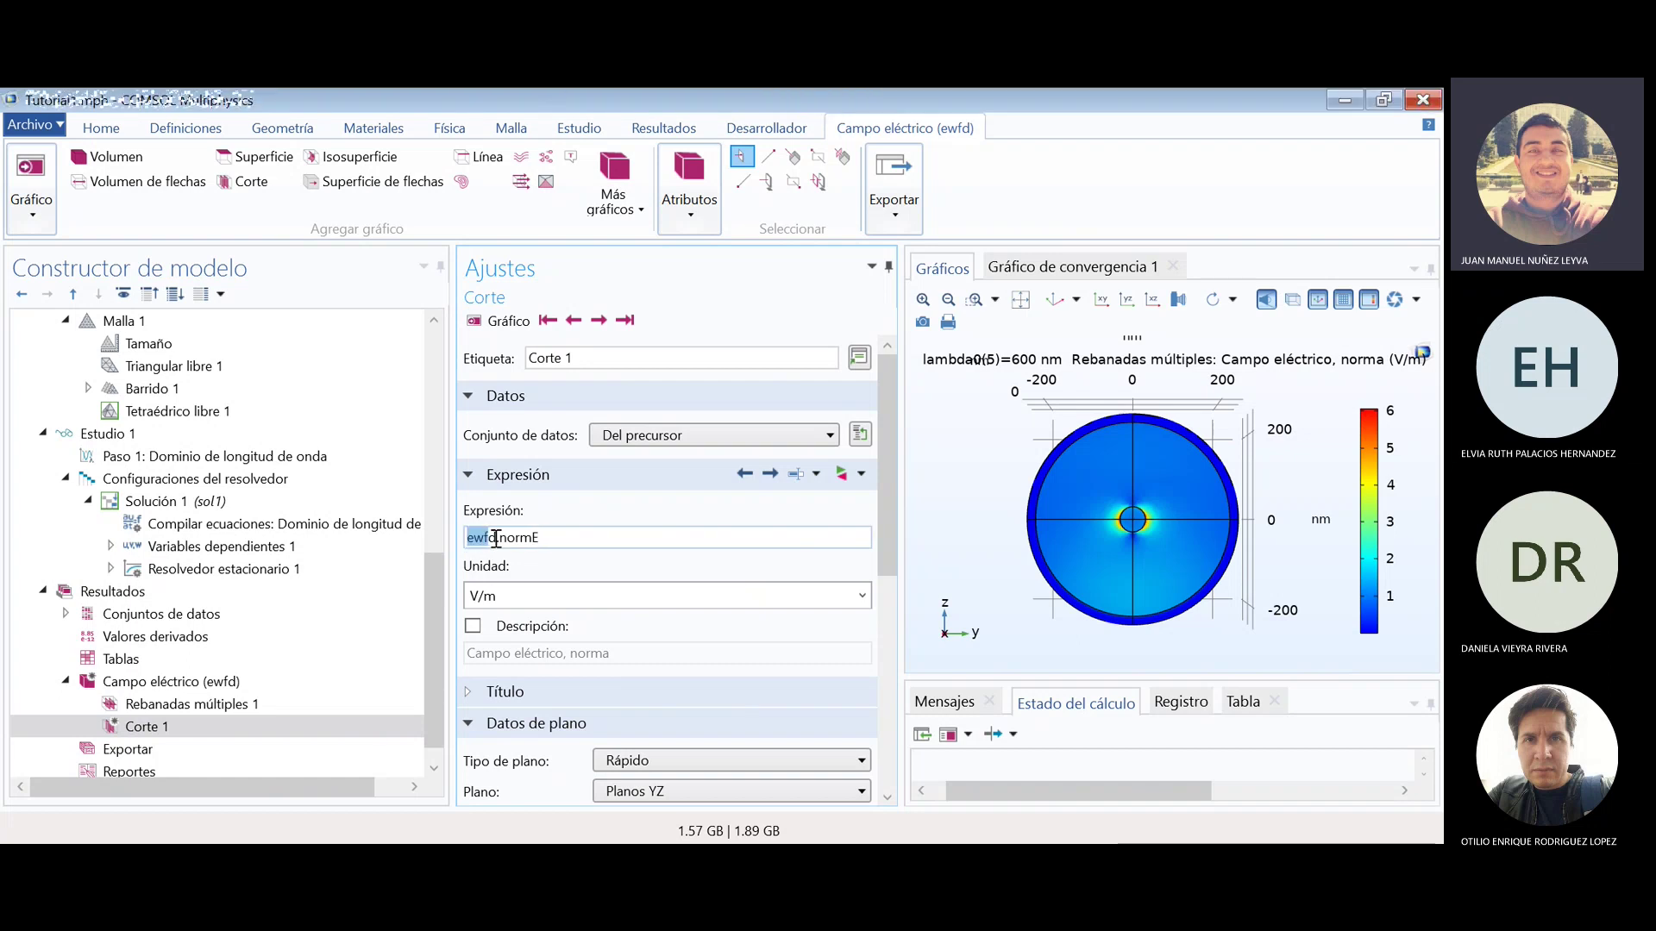
left_click_drag(438, 573, 457, 462)
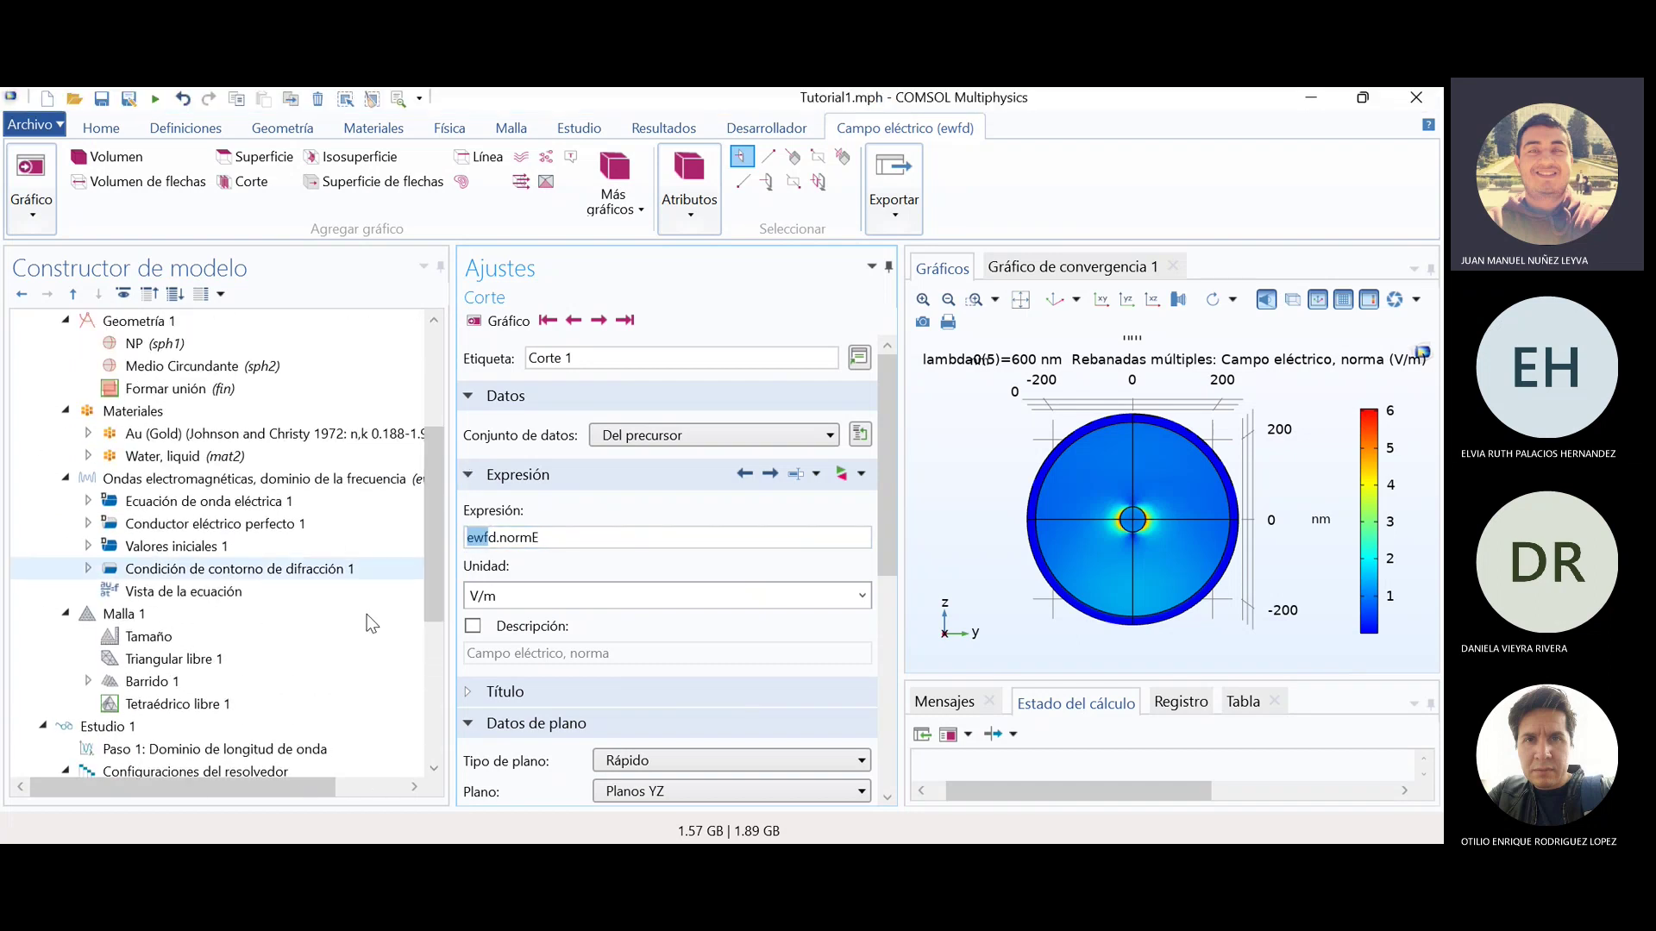
left_click_drag(268, 786, 431, 769)
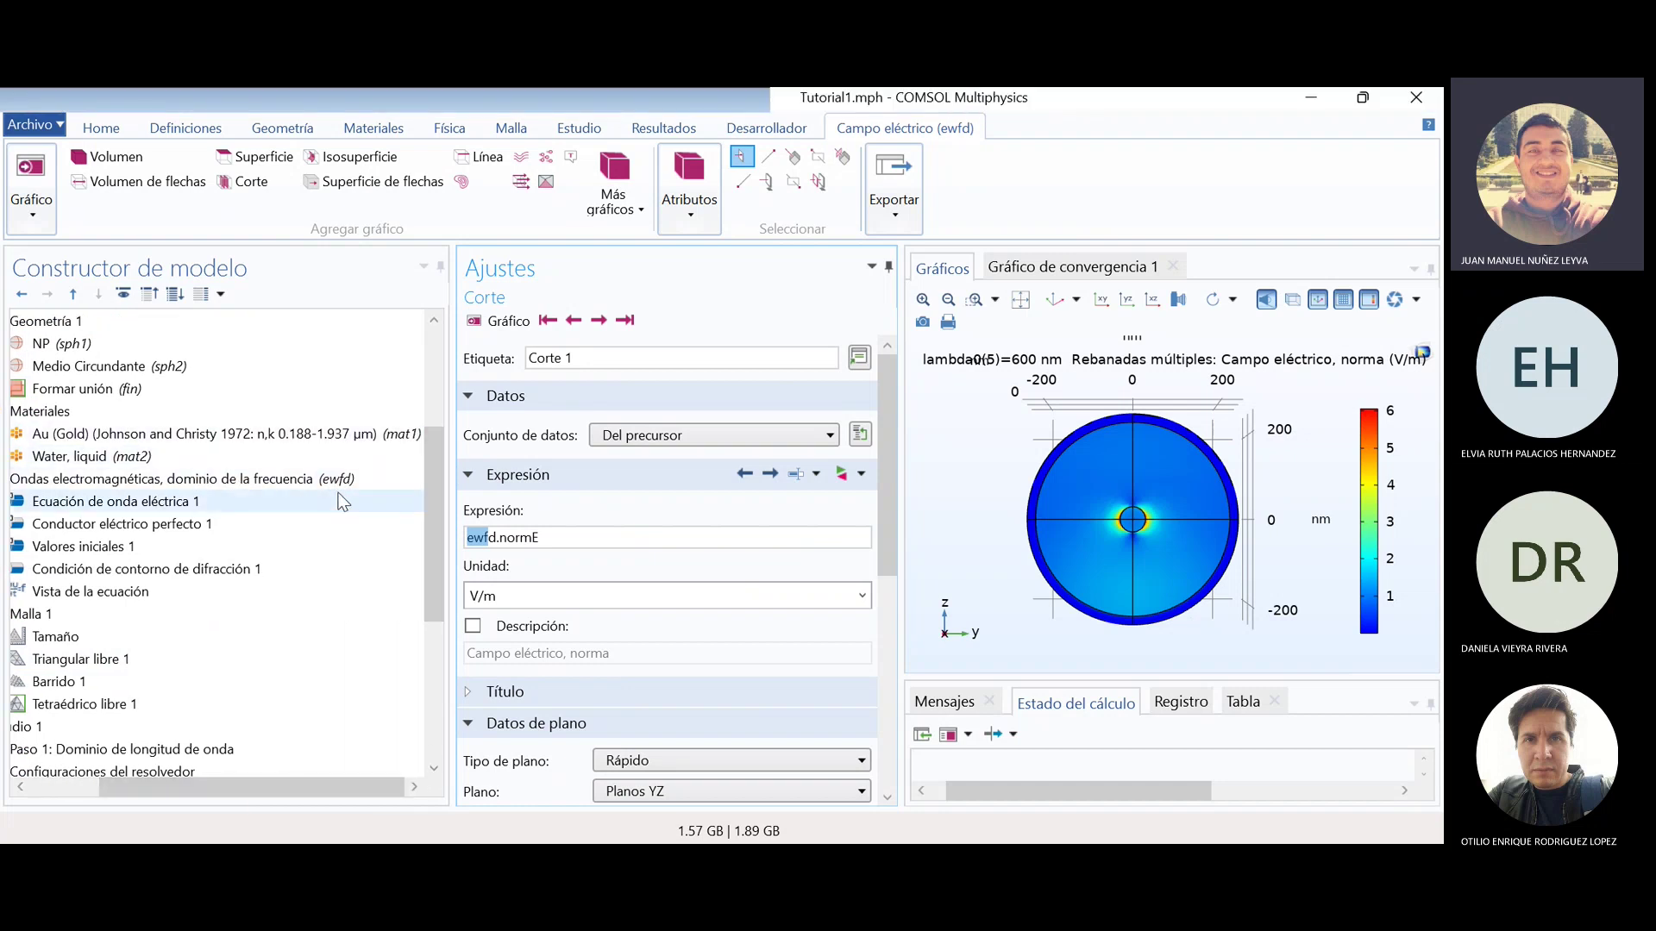
left_click_drag(370, 788, 261, 793)
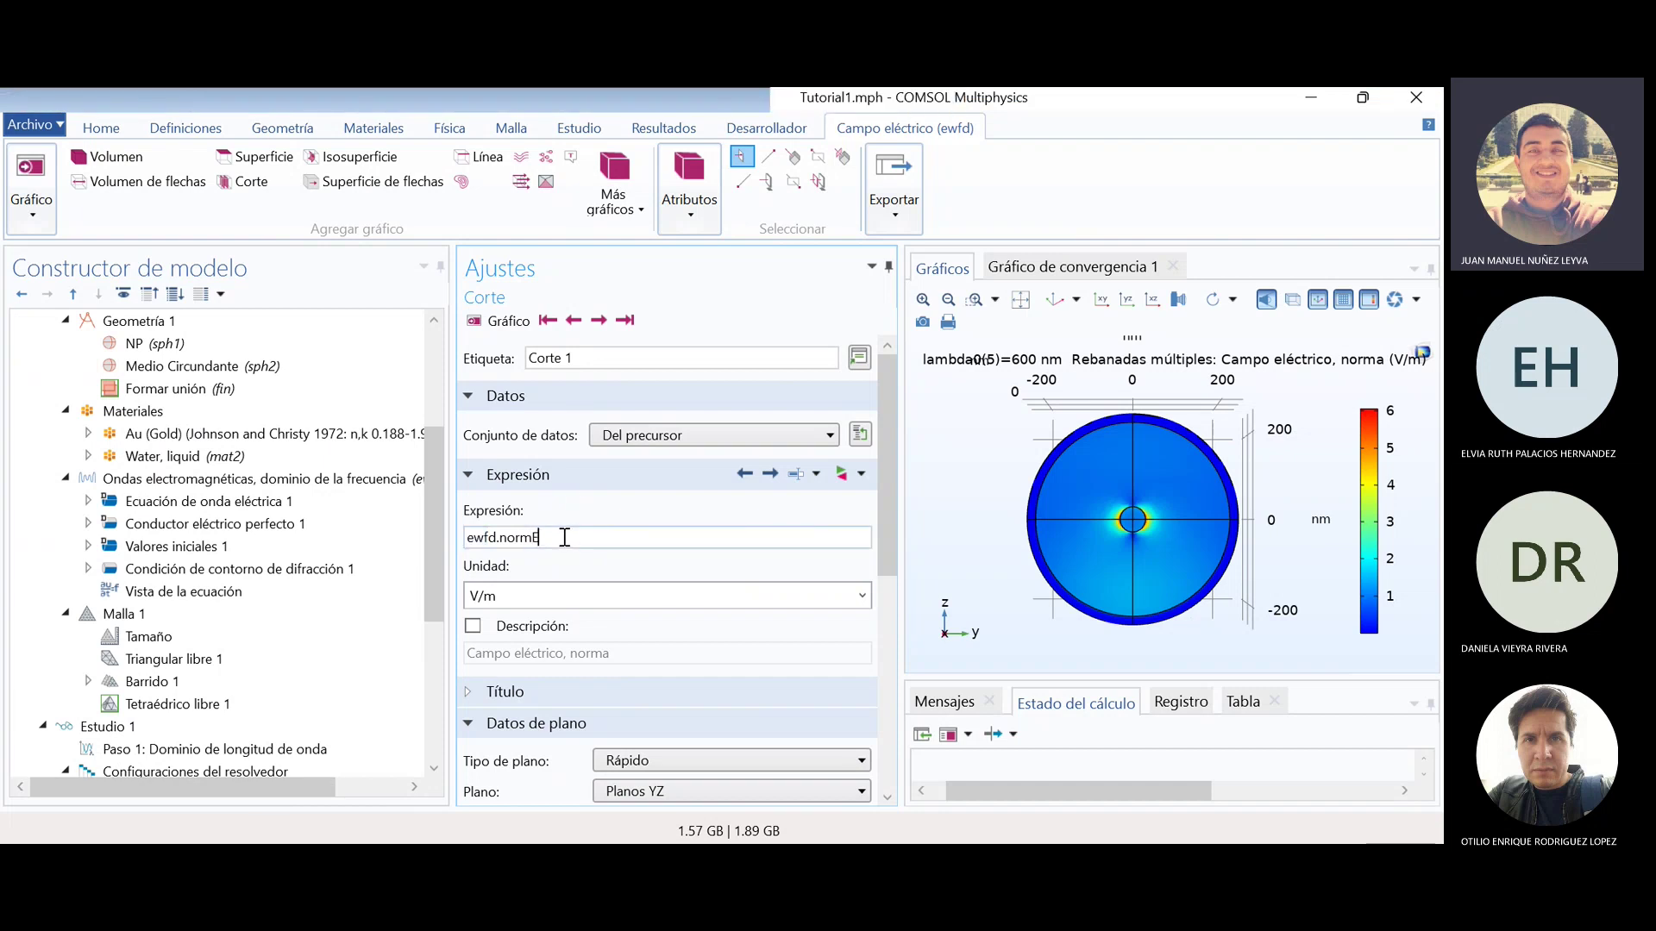
- Browse the replacement expressions for the slice under Ondas electromagnéticas, dominio de la frecuencia and examine the Corrientes y carga quantities
left_click(862, 474)
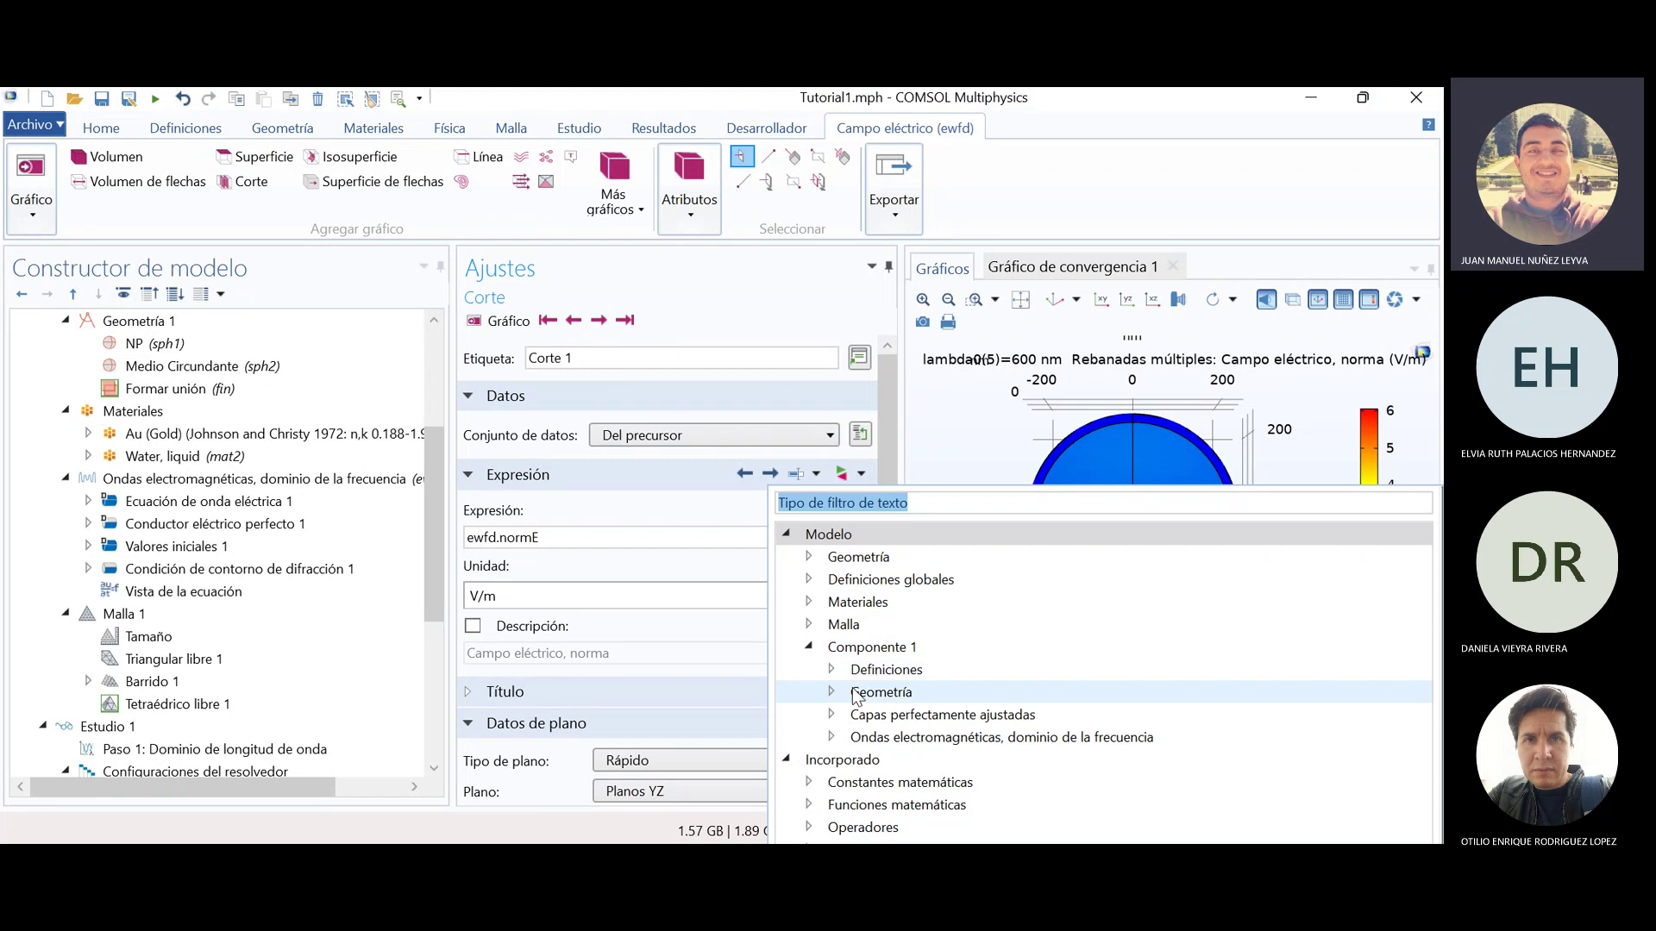
left_click(833, 738)
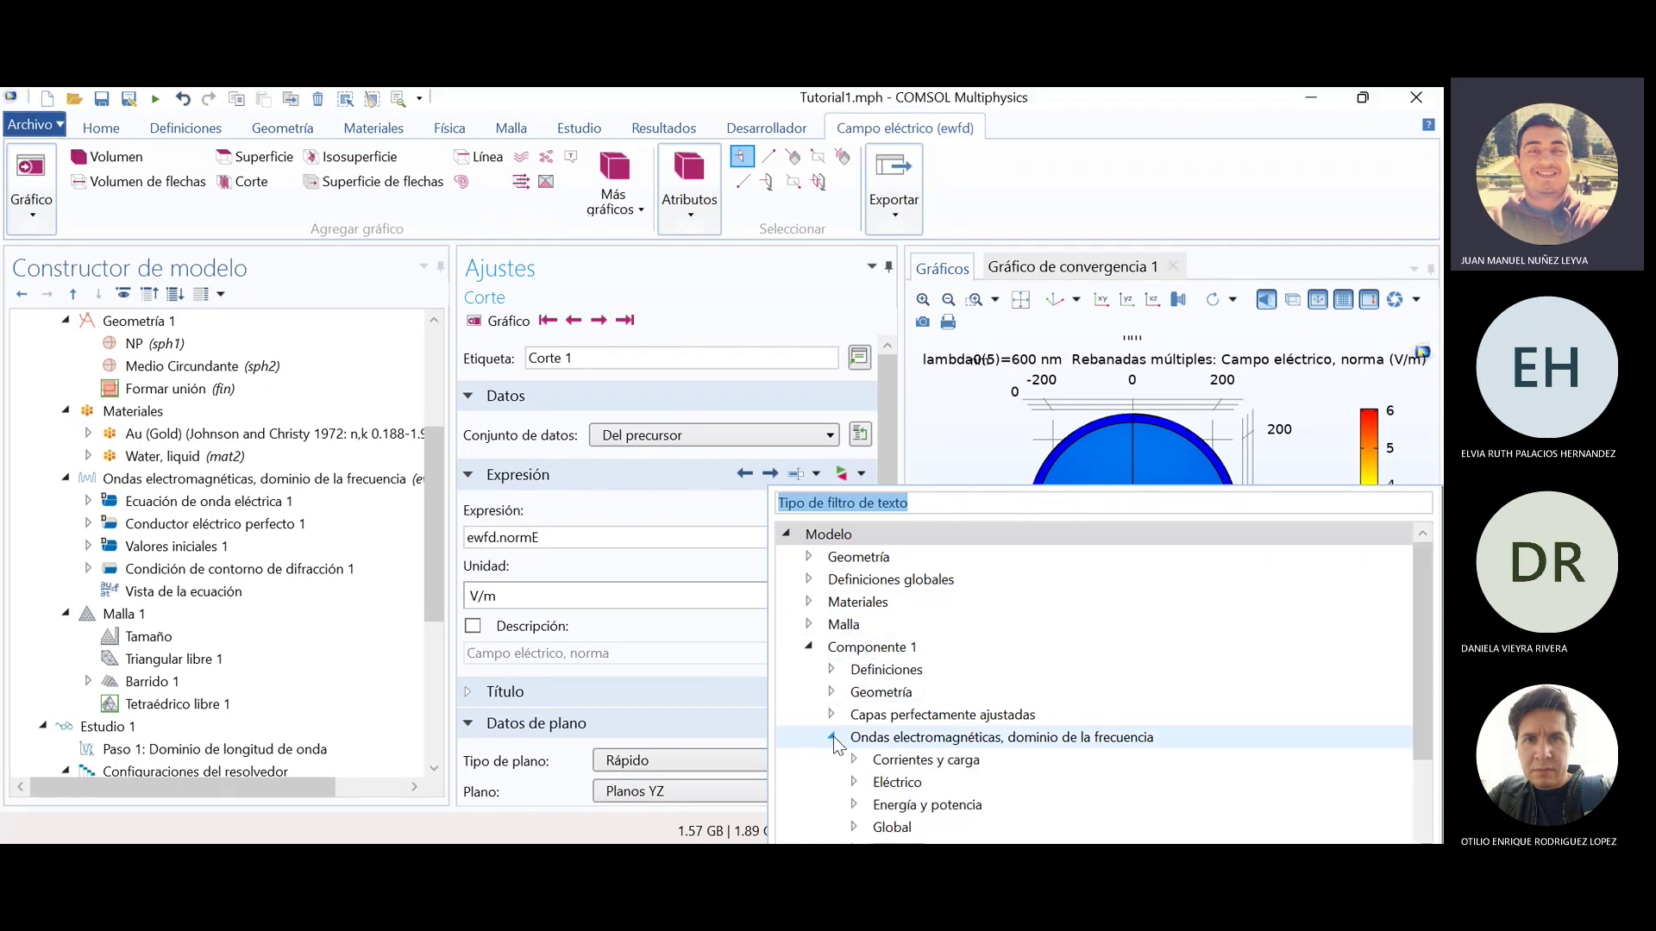
scroll(1138, 739, "down", 1)
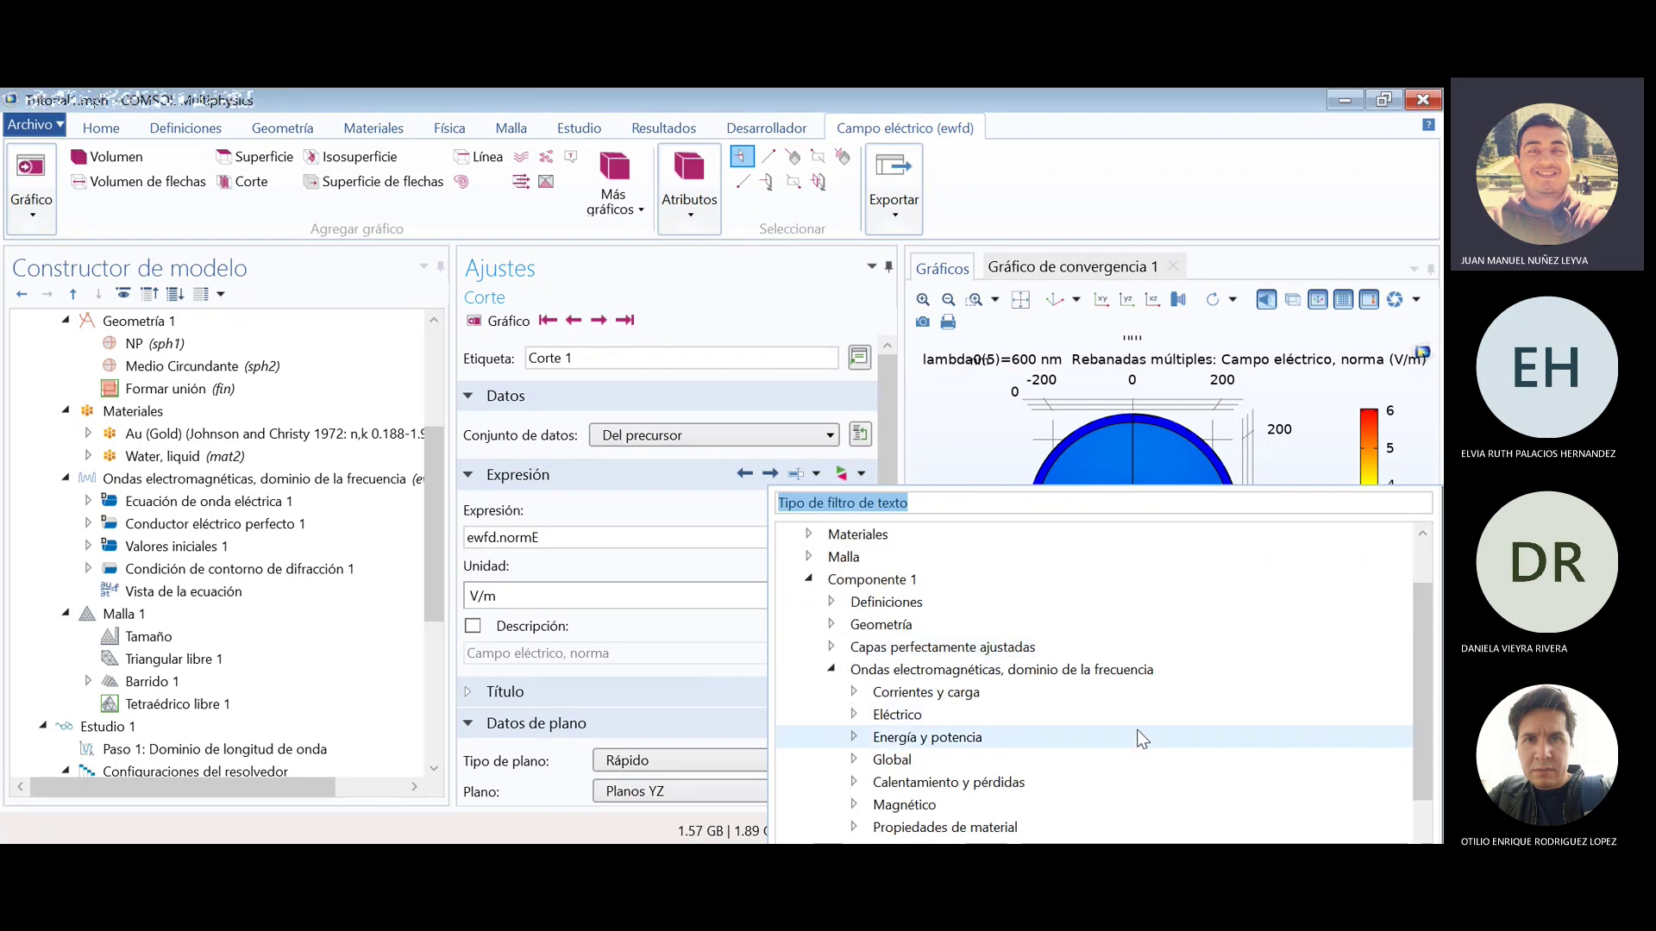
left_click(1405, 673)
scroll(1414, 682, "down", 1)
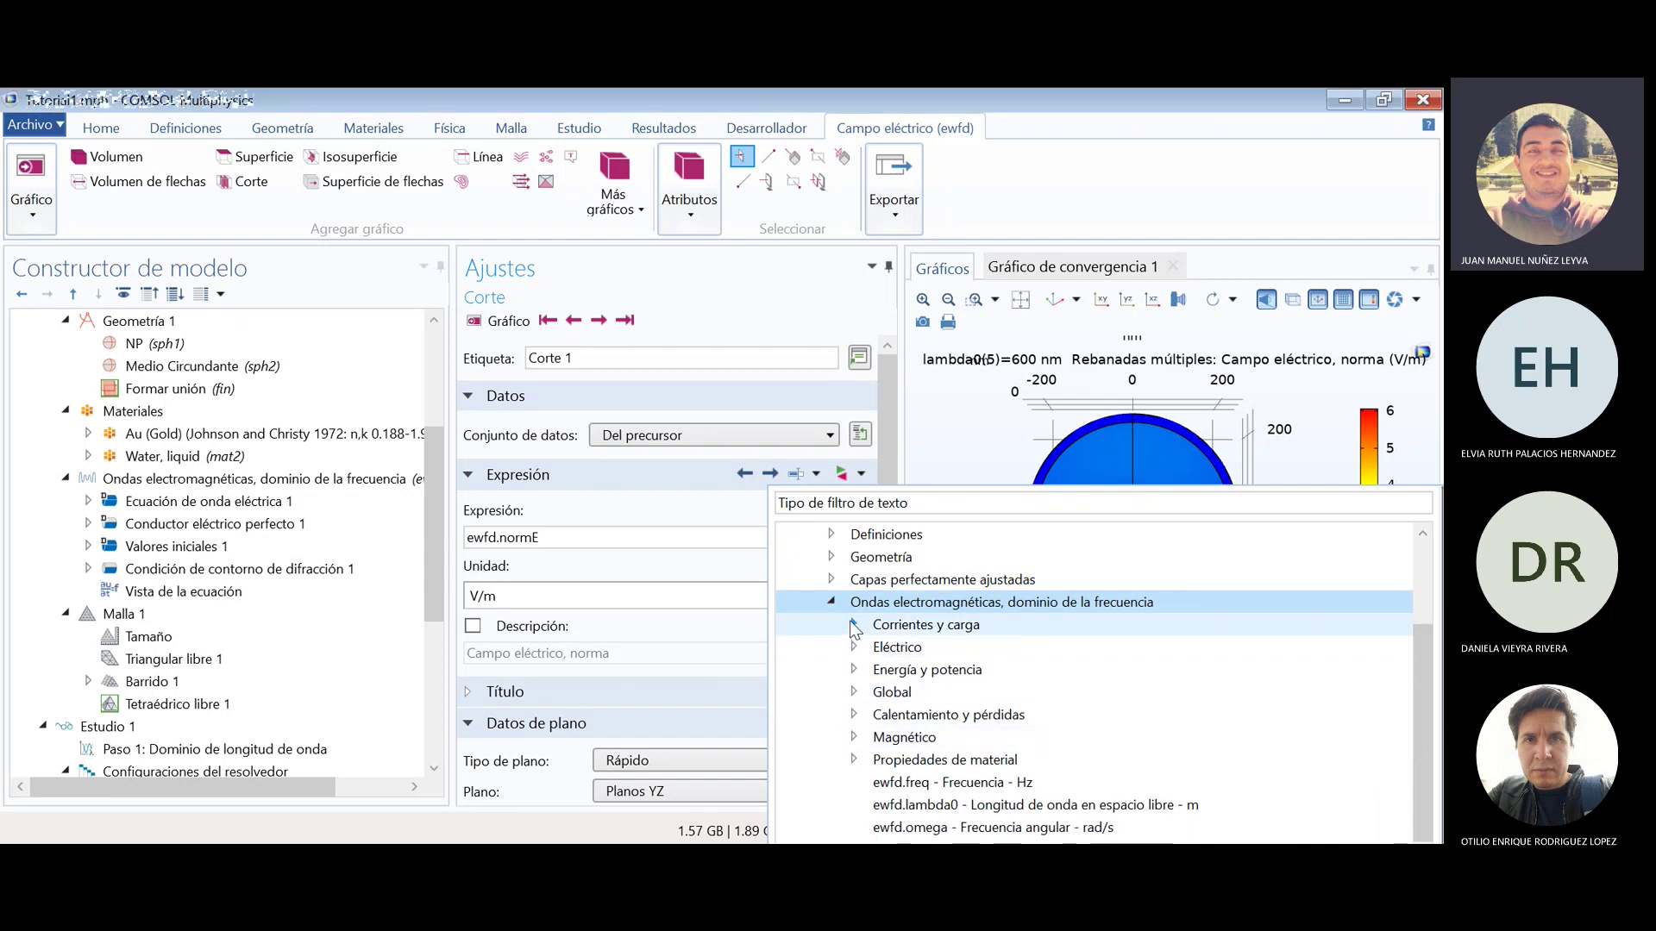
left_click(853, 624)
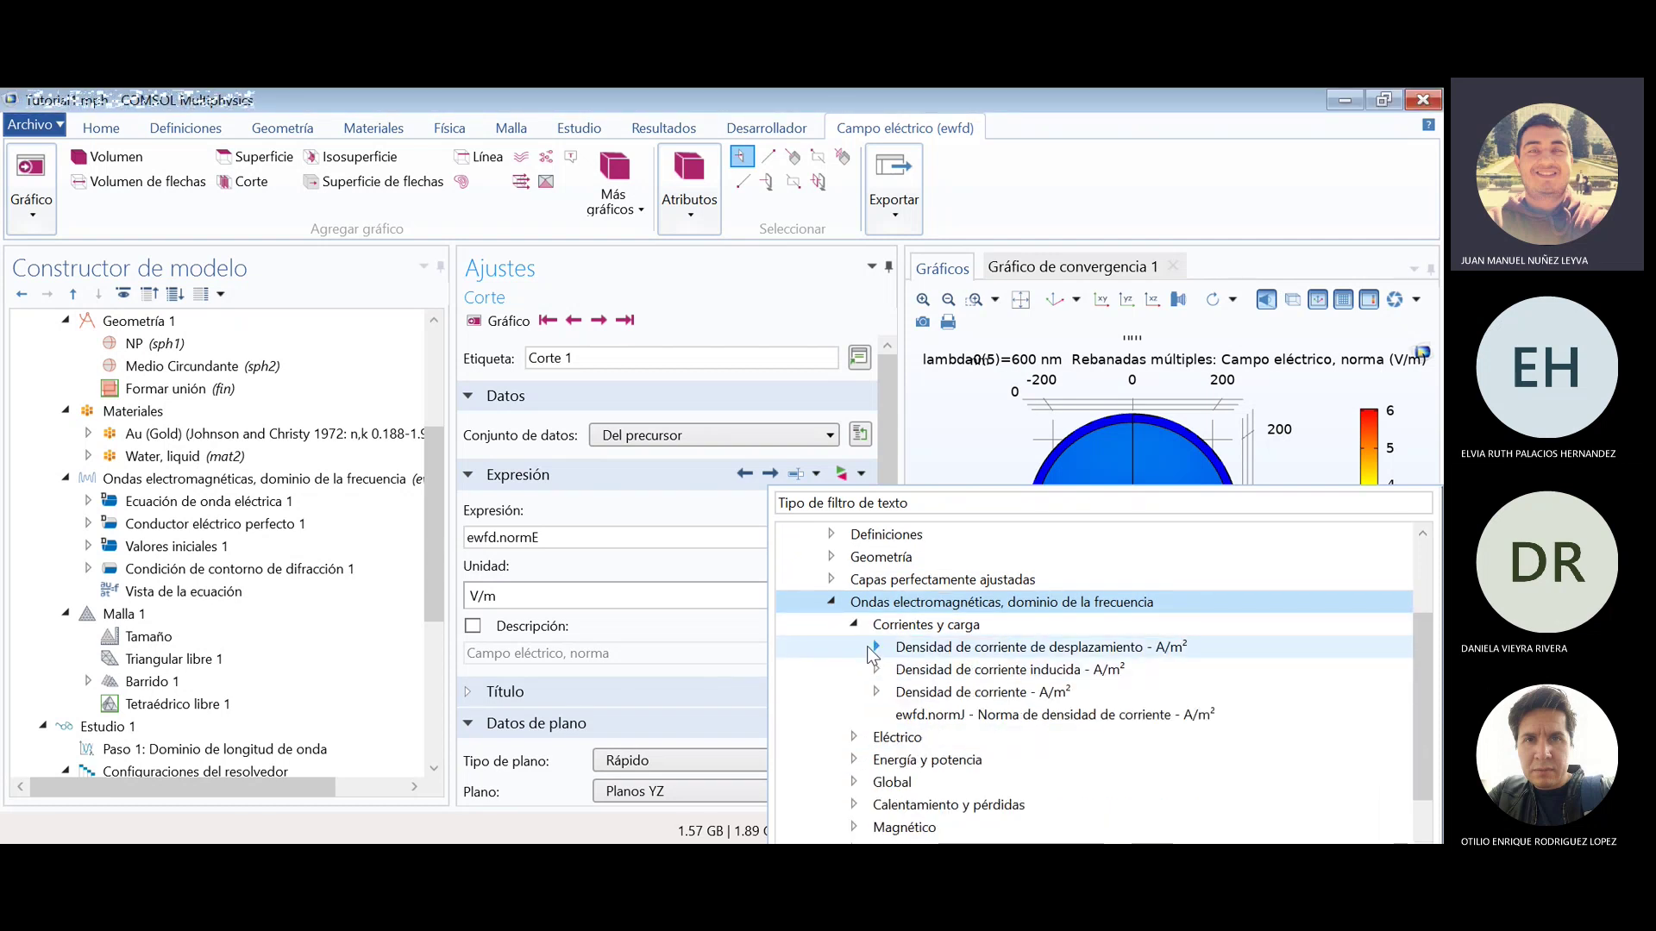
left_click(873, 647)
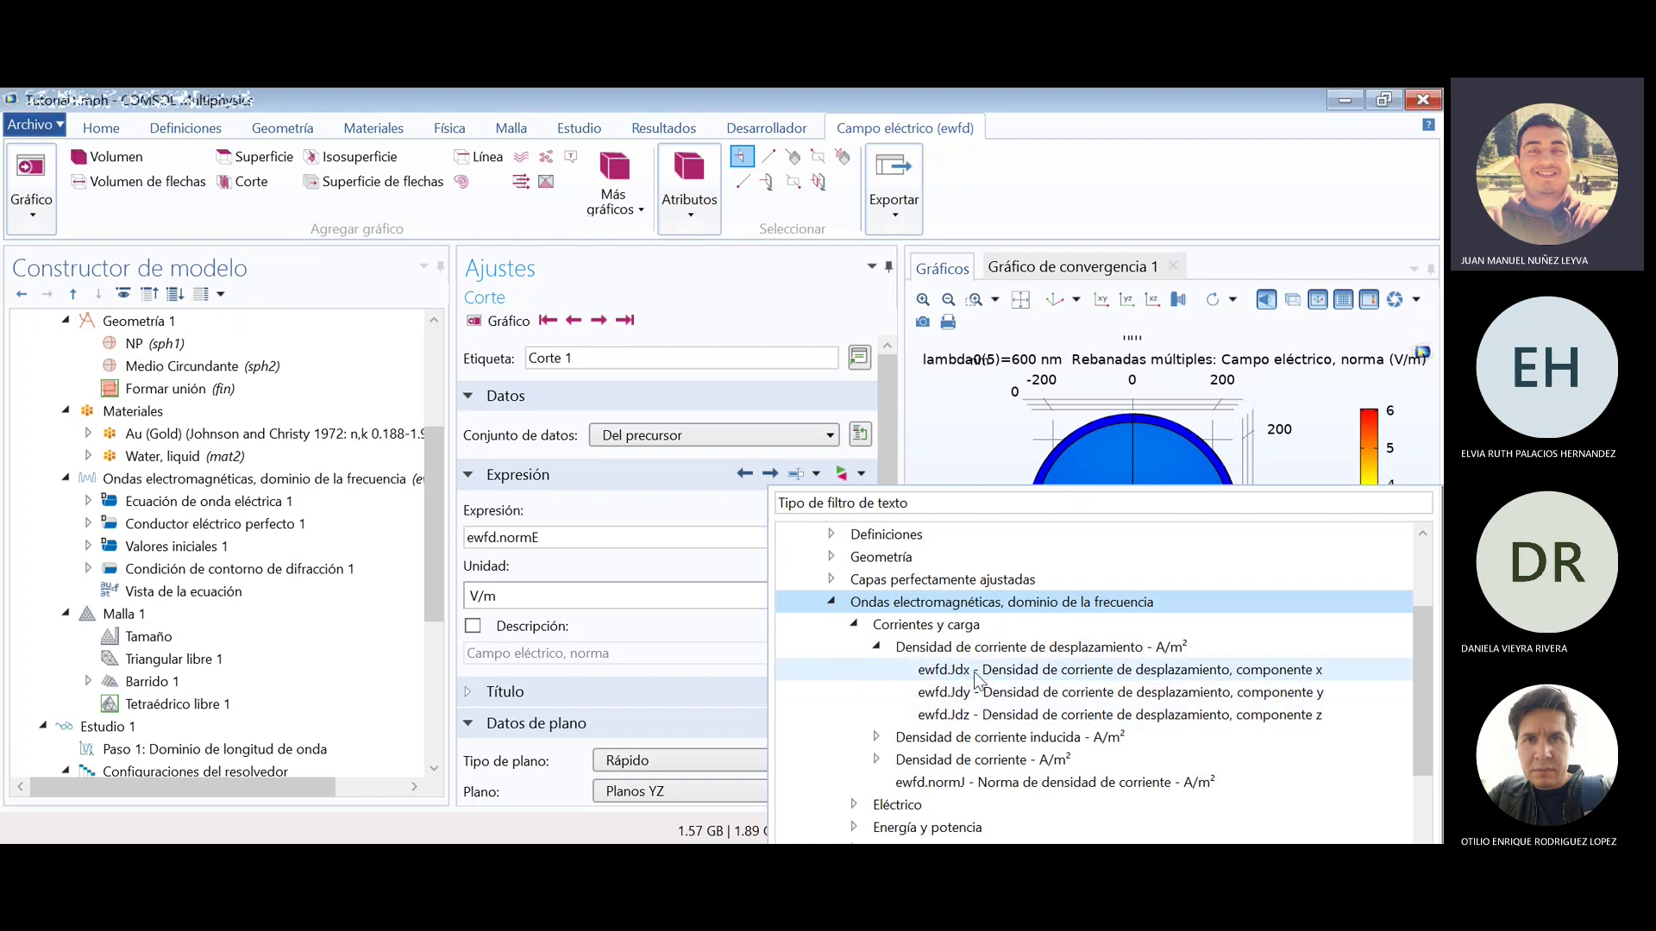
left_click(876, 647)
- Examine the Eléctrico expressions, including the background displacement field, polarization and relative electric field components
left_click(846, 742)
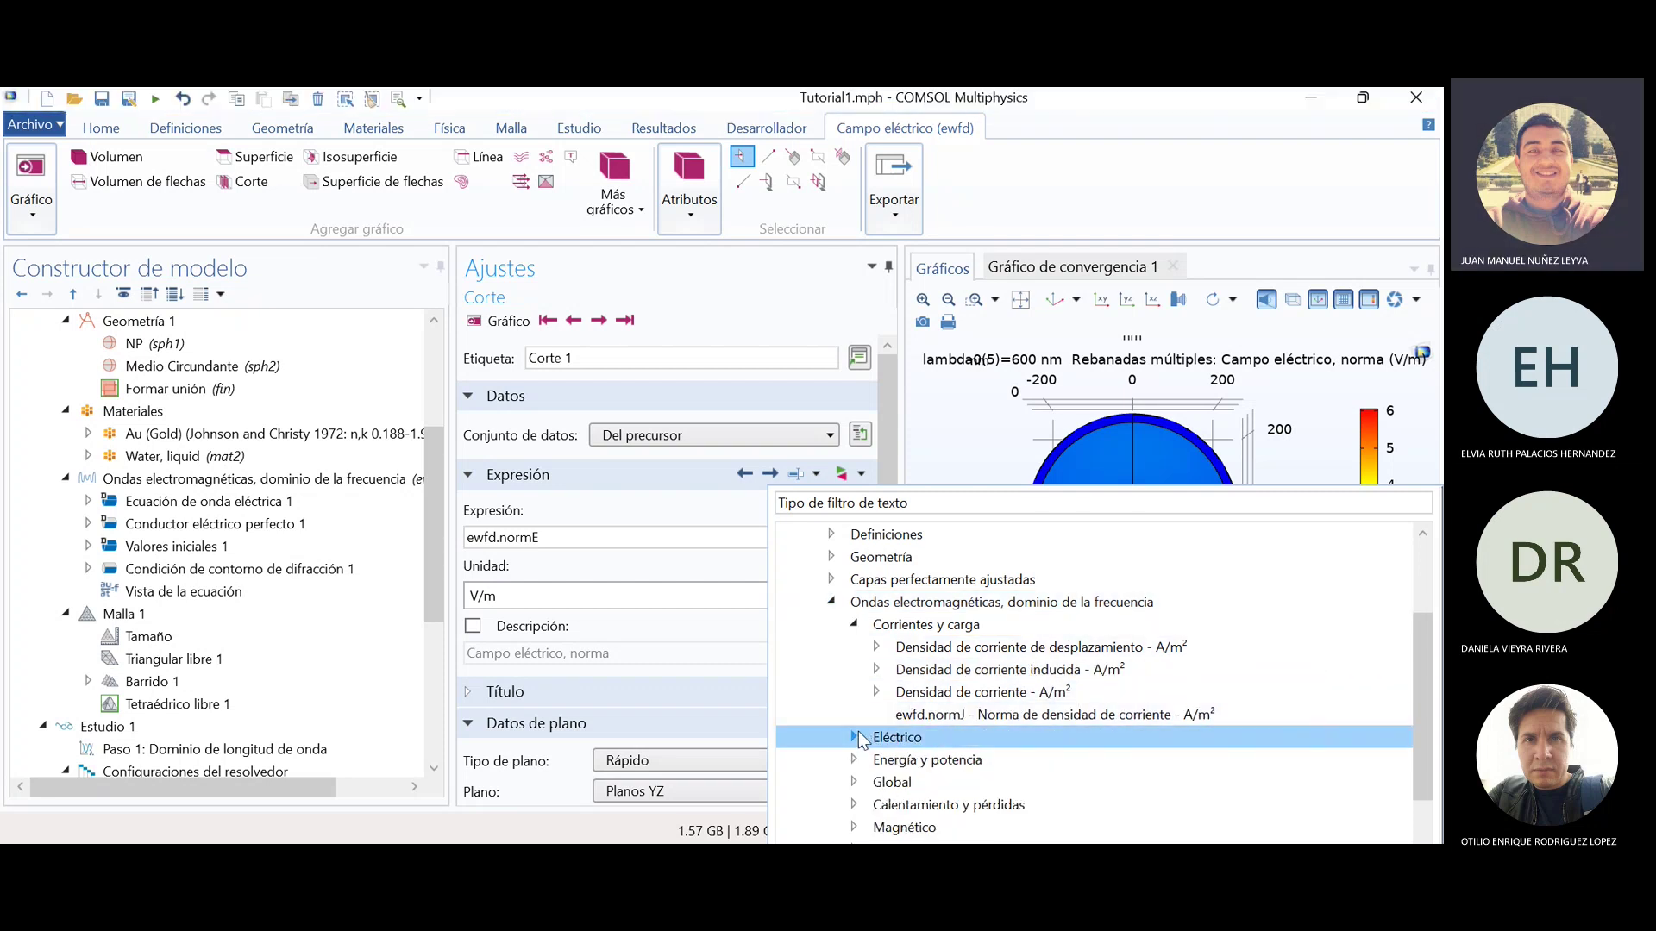
left_click(855, 738)
scroll(1111, 654, "down", 2)
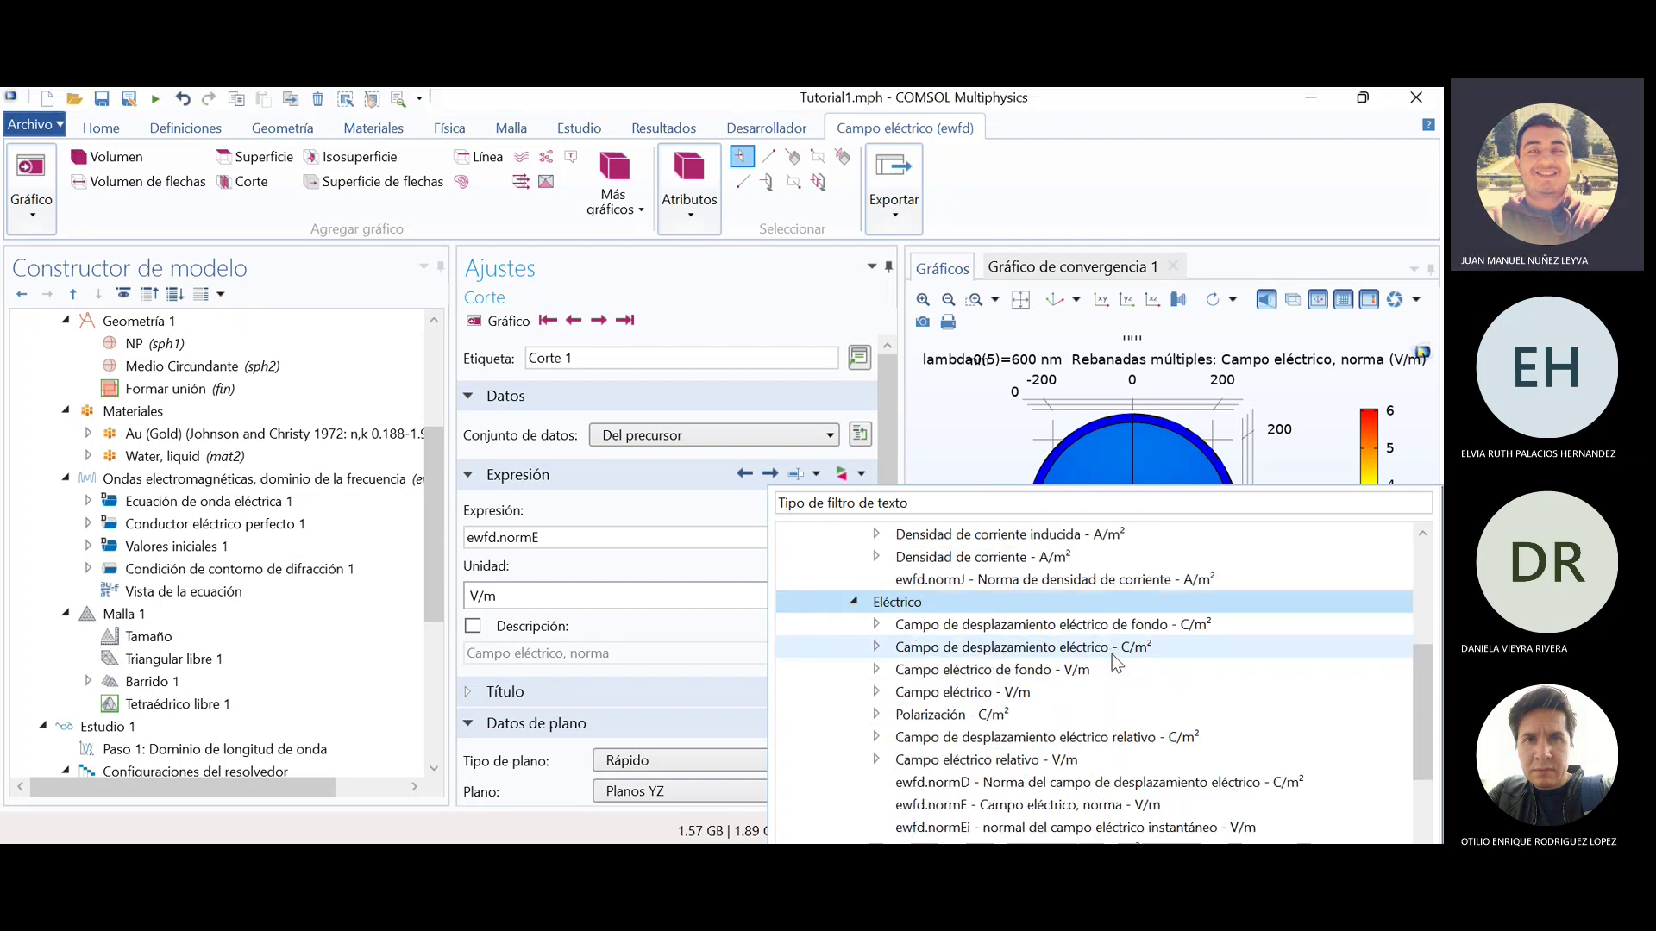
left_click(878, 629)
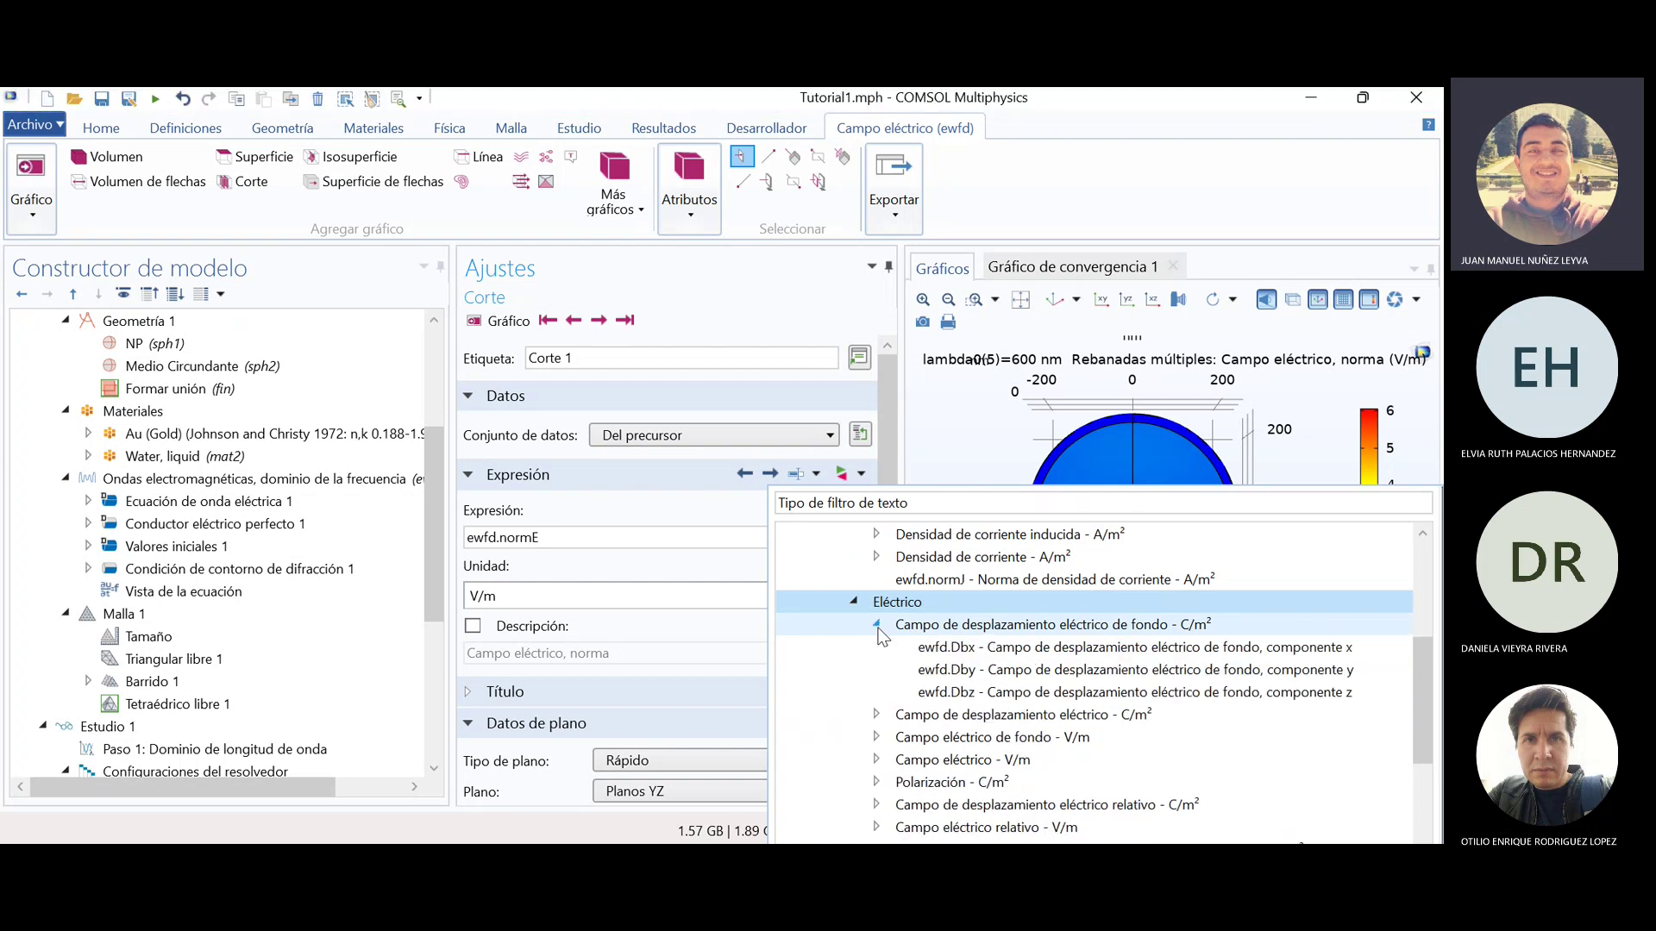
left_click(878, 626)
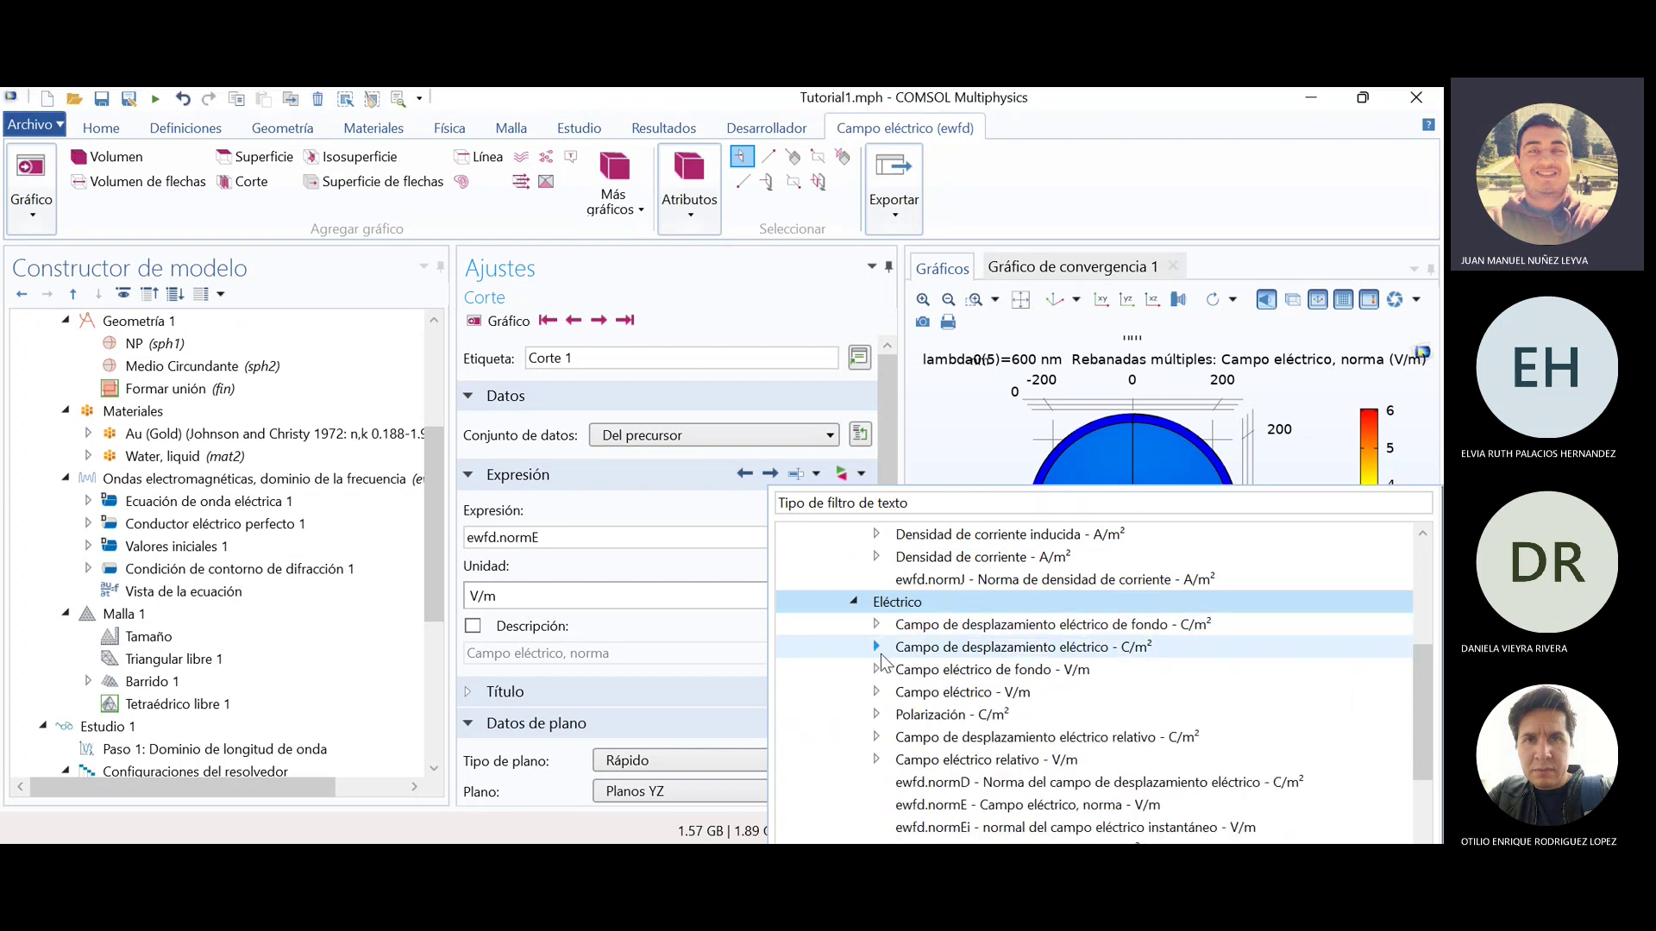
left_click(876, 715)
scroll(1199, 719, "down", 2)
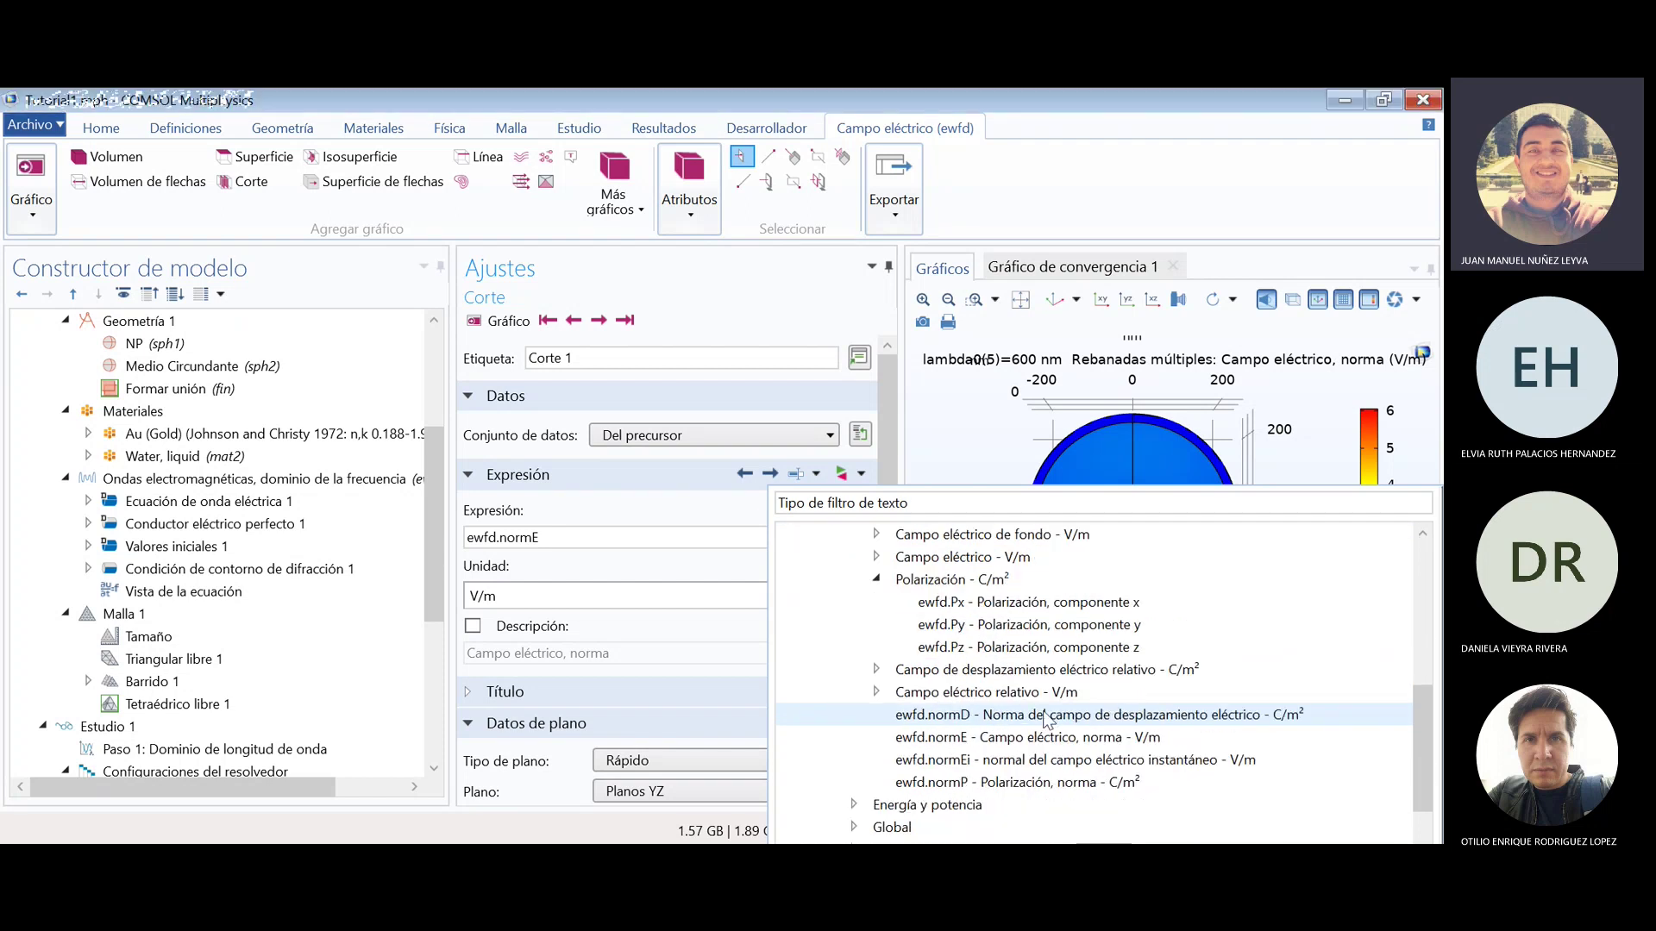
left_click(875, 692)
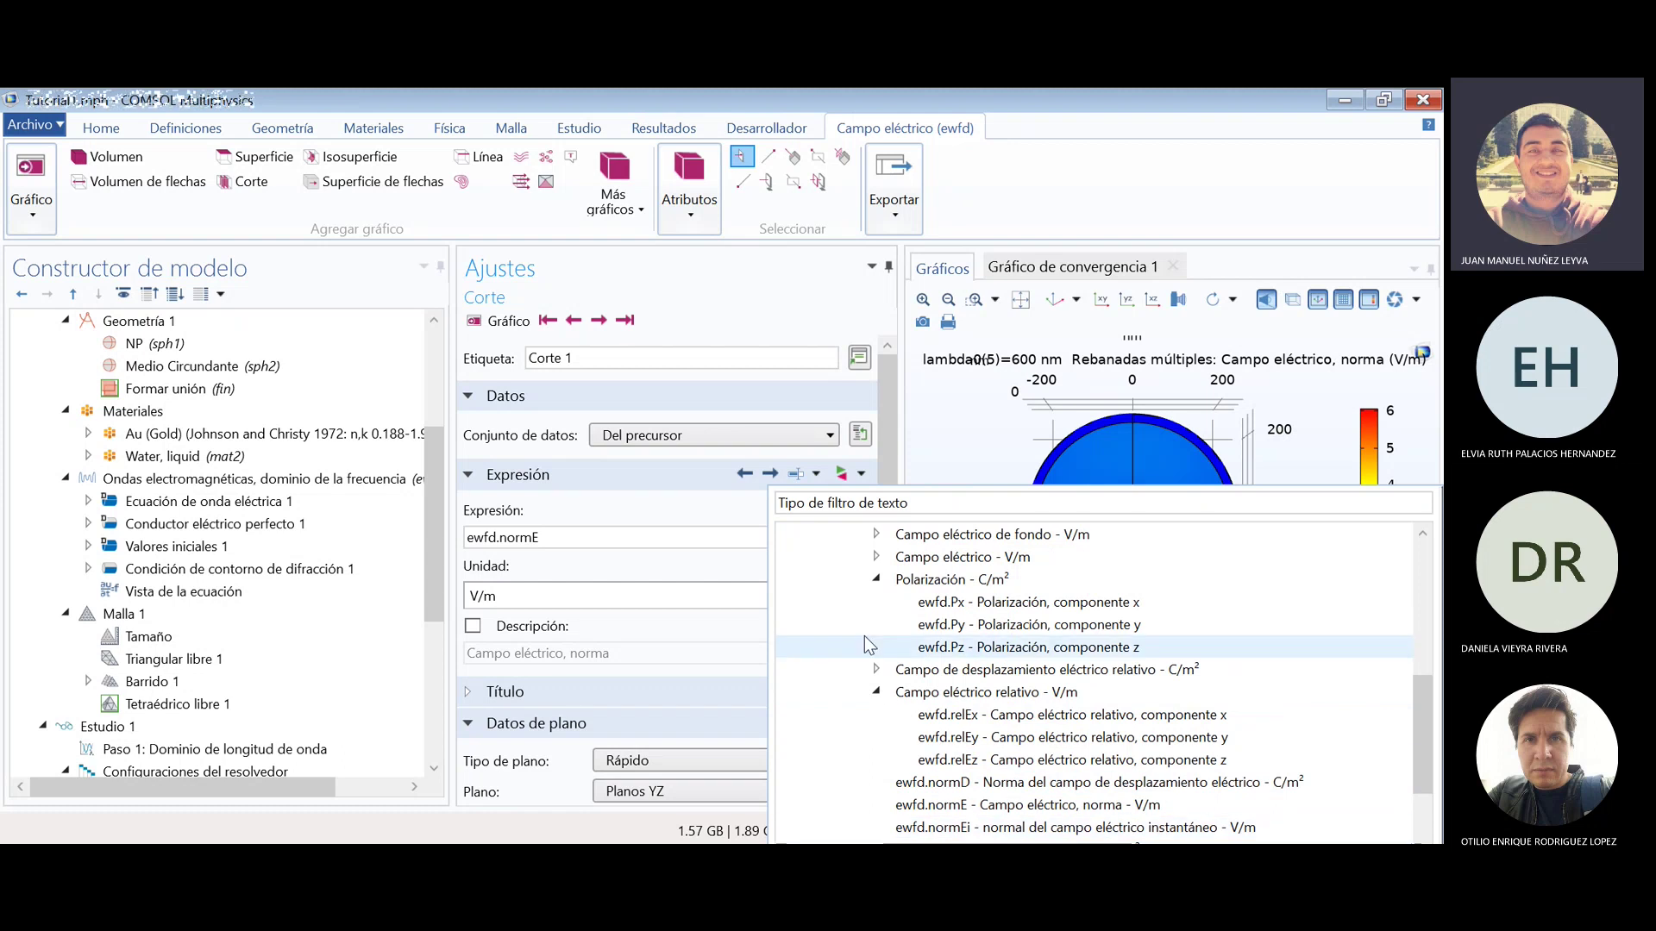
left_click(876, 692)
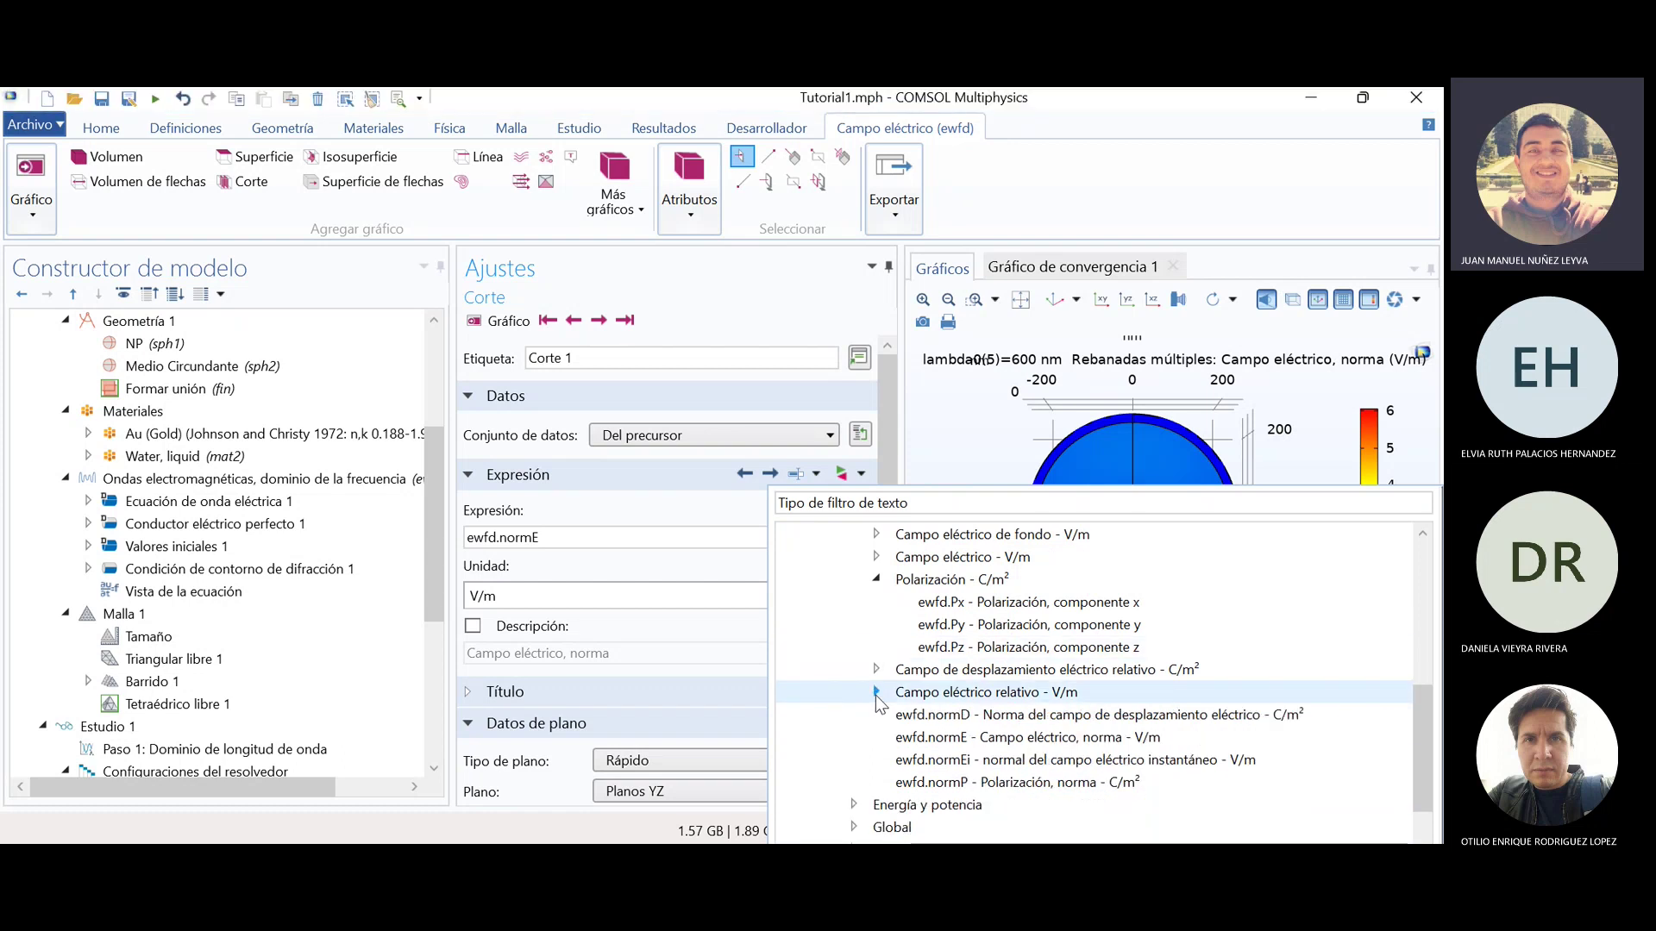
- Examine the expressions available under Energía y potencia and Magnético for the slice plot
left_click(856, 806)
scroll(1037, 558, "down", 3)
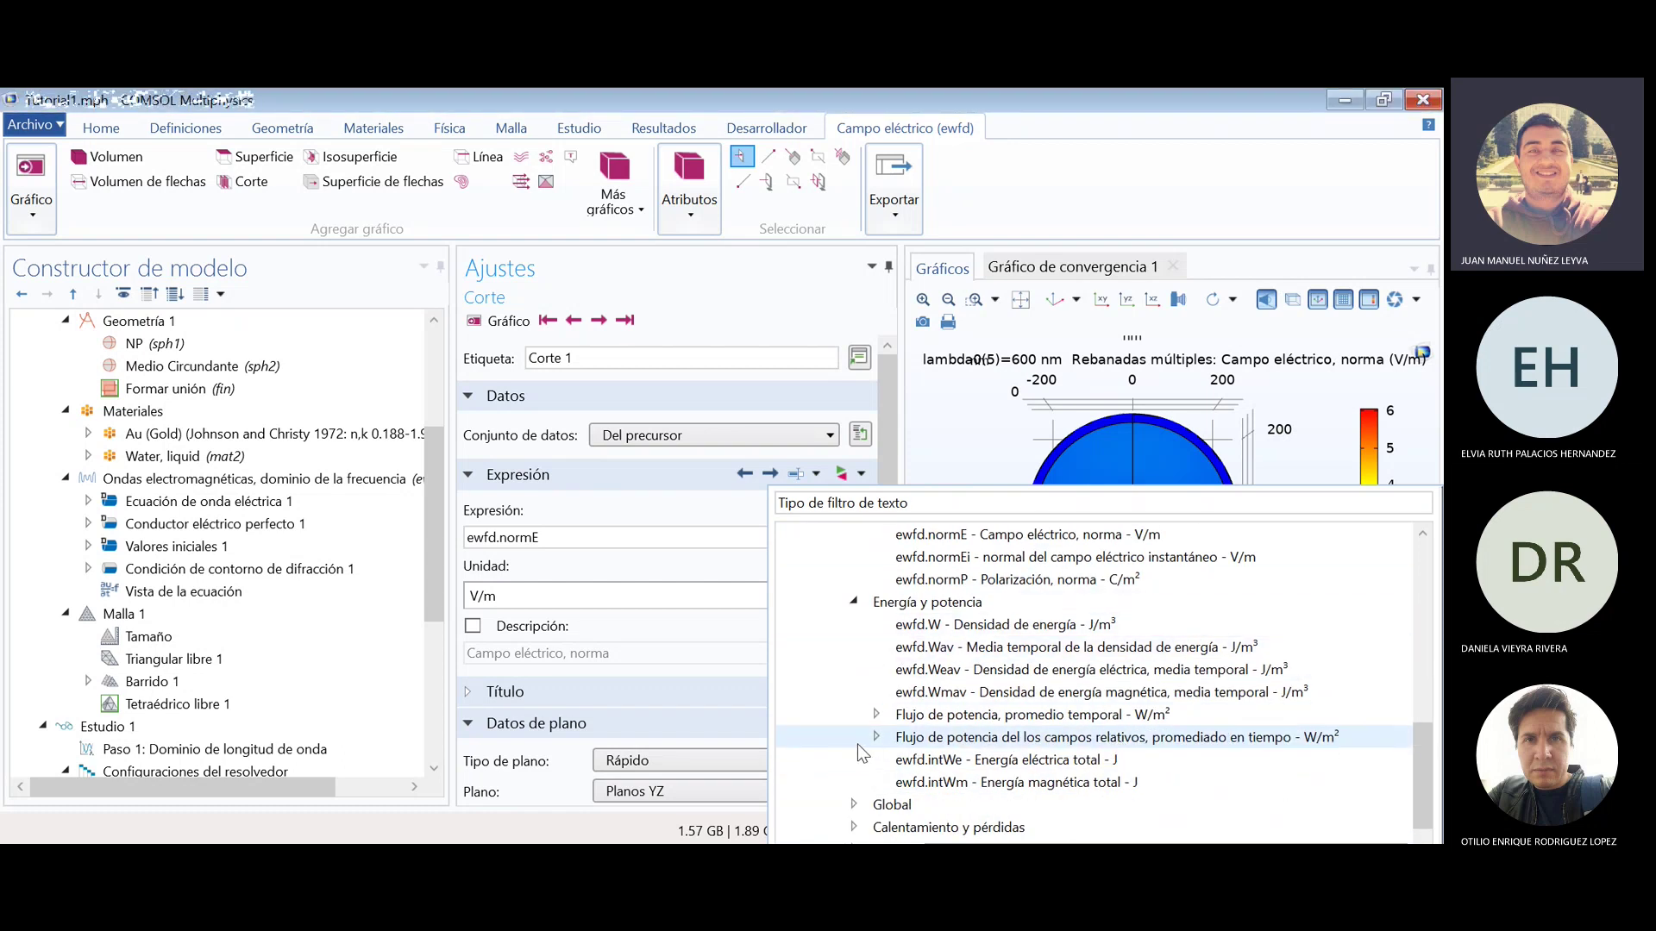
scroll(1013, 779, "down", 2)
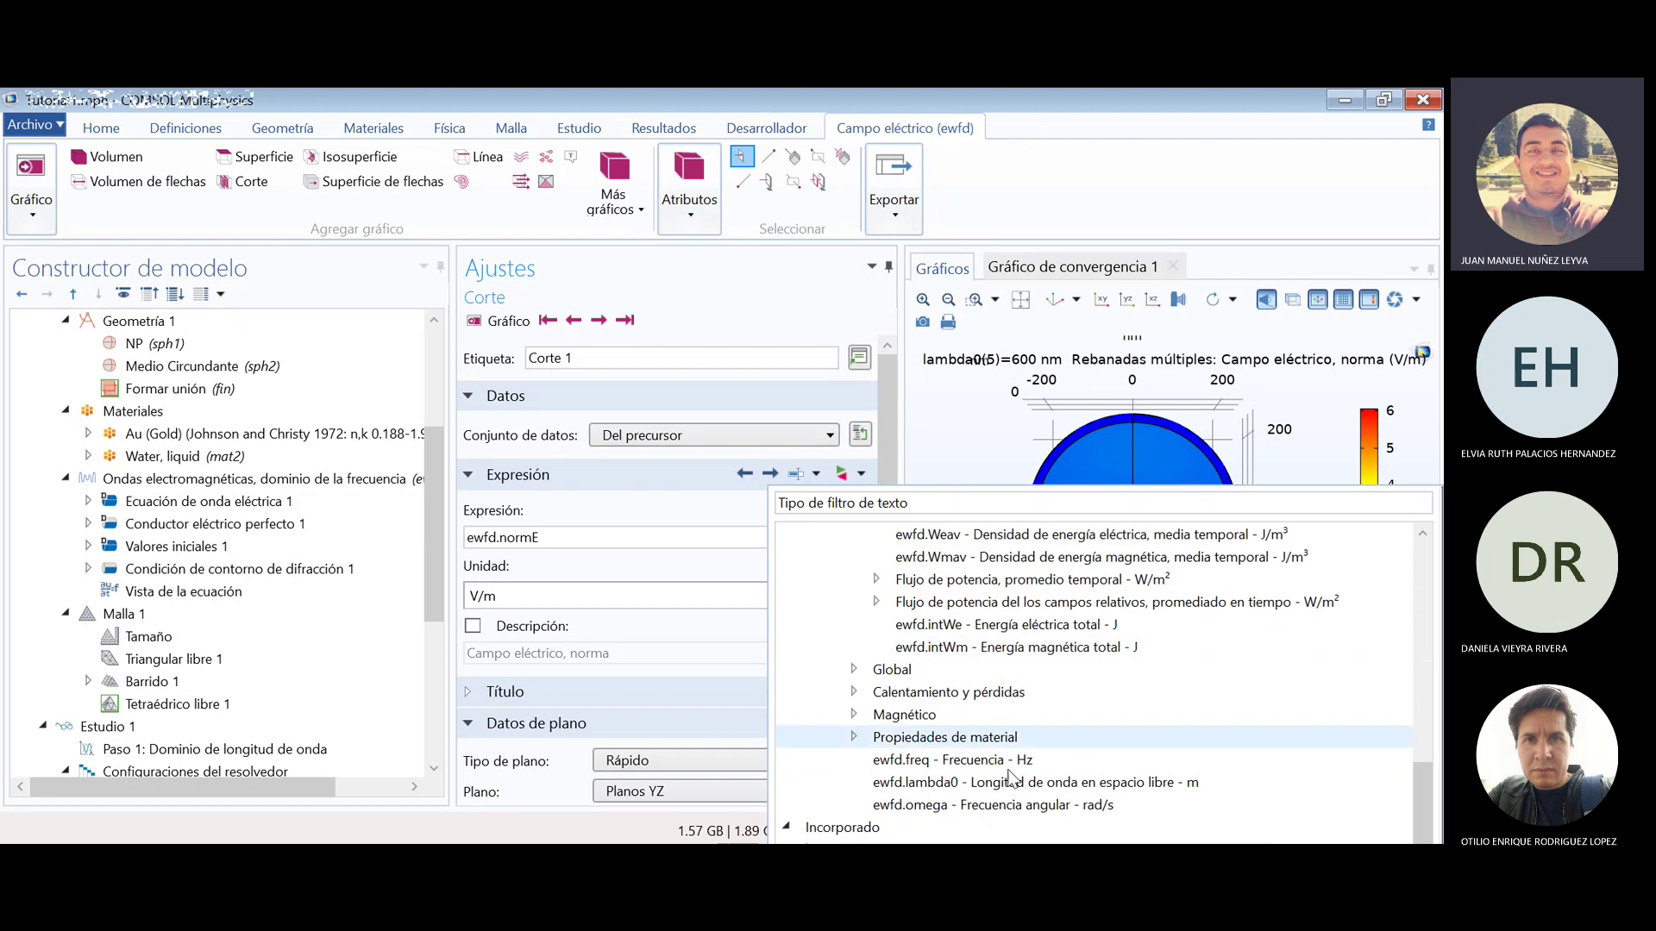
left_click(853, 715)
scroll(966, 715, "down", 3)
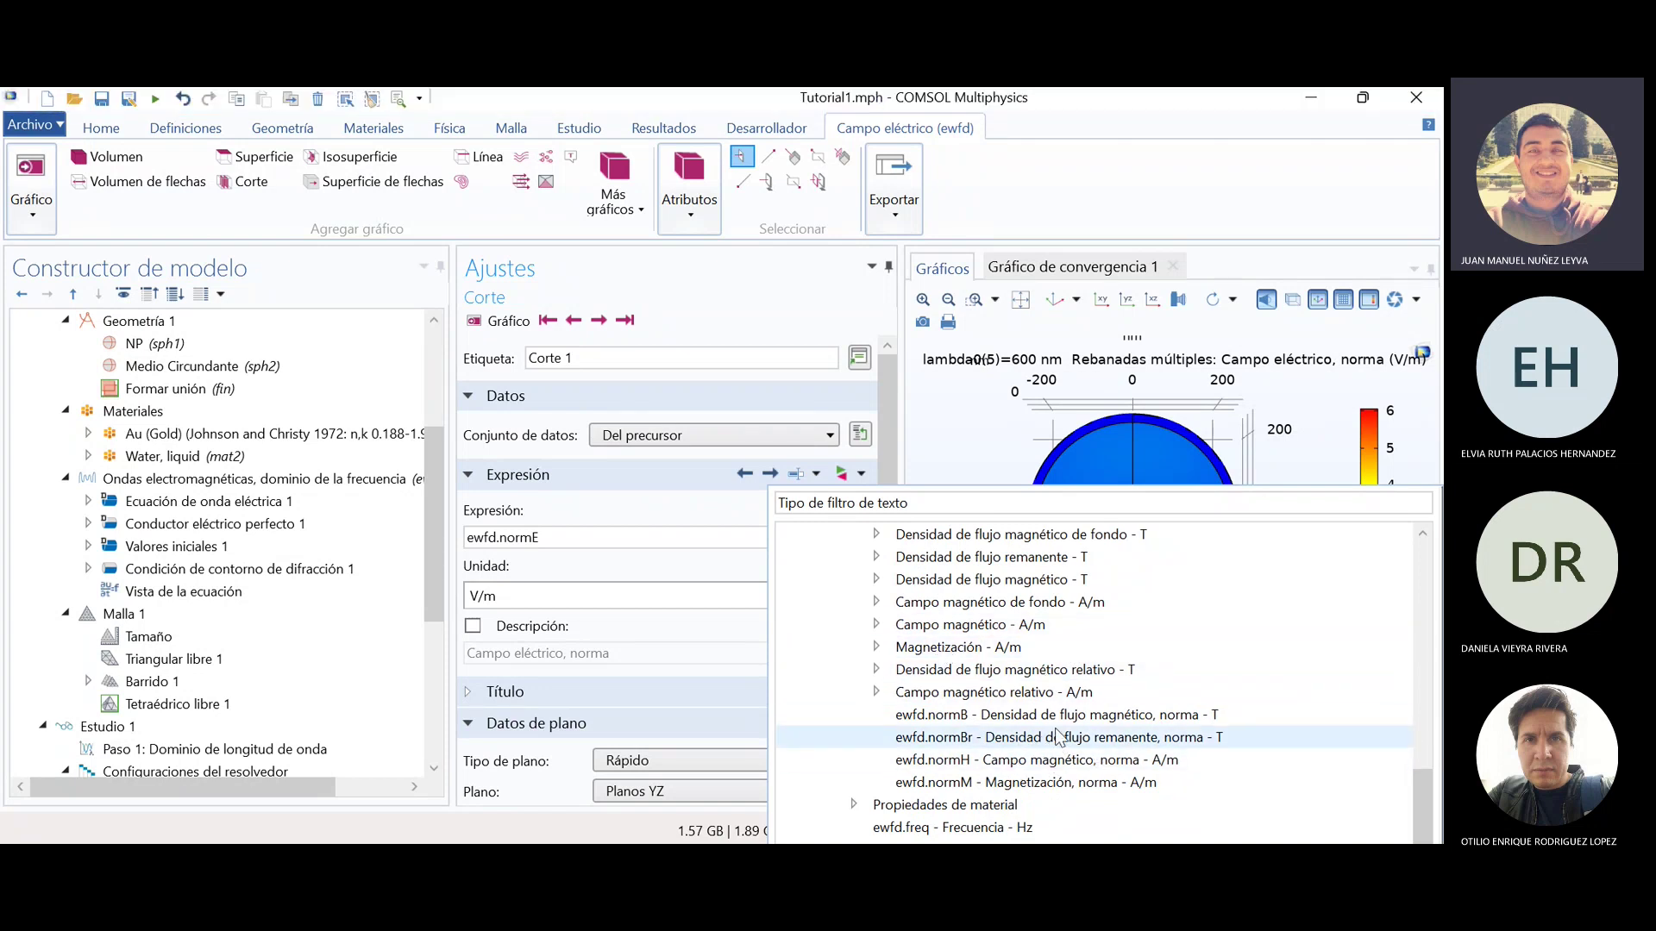
- Examine the slice expressions under Calentamiento y pérdidas and Global, and the two power flow groups of Energía y potencia
scroll(1013, 750, "up", 3)
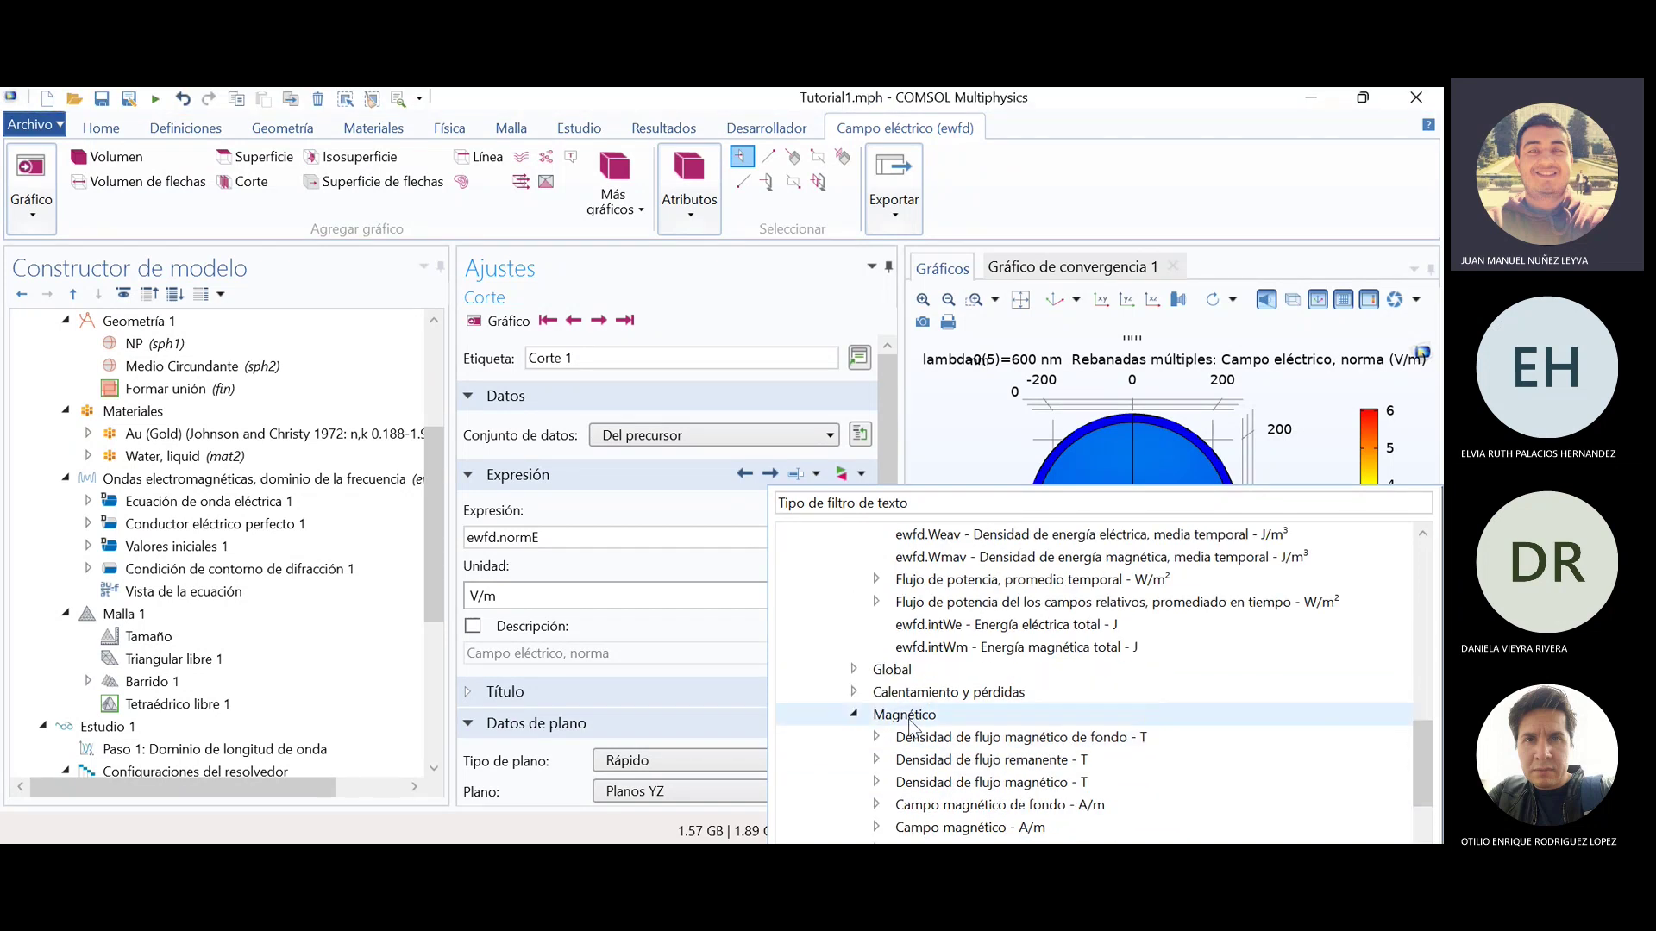
left_click(853, 715)
left_click(854, 691)
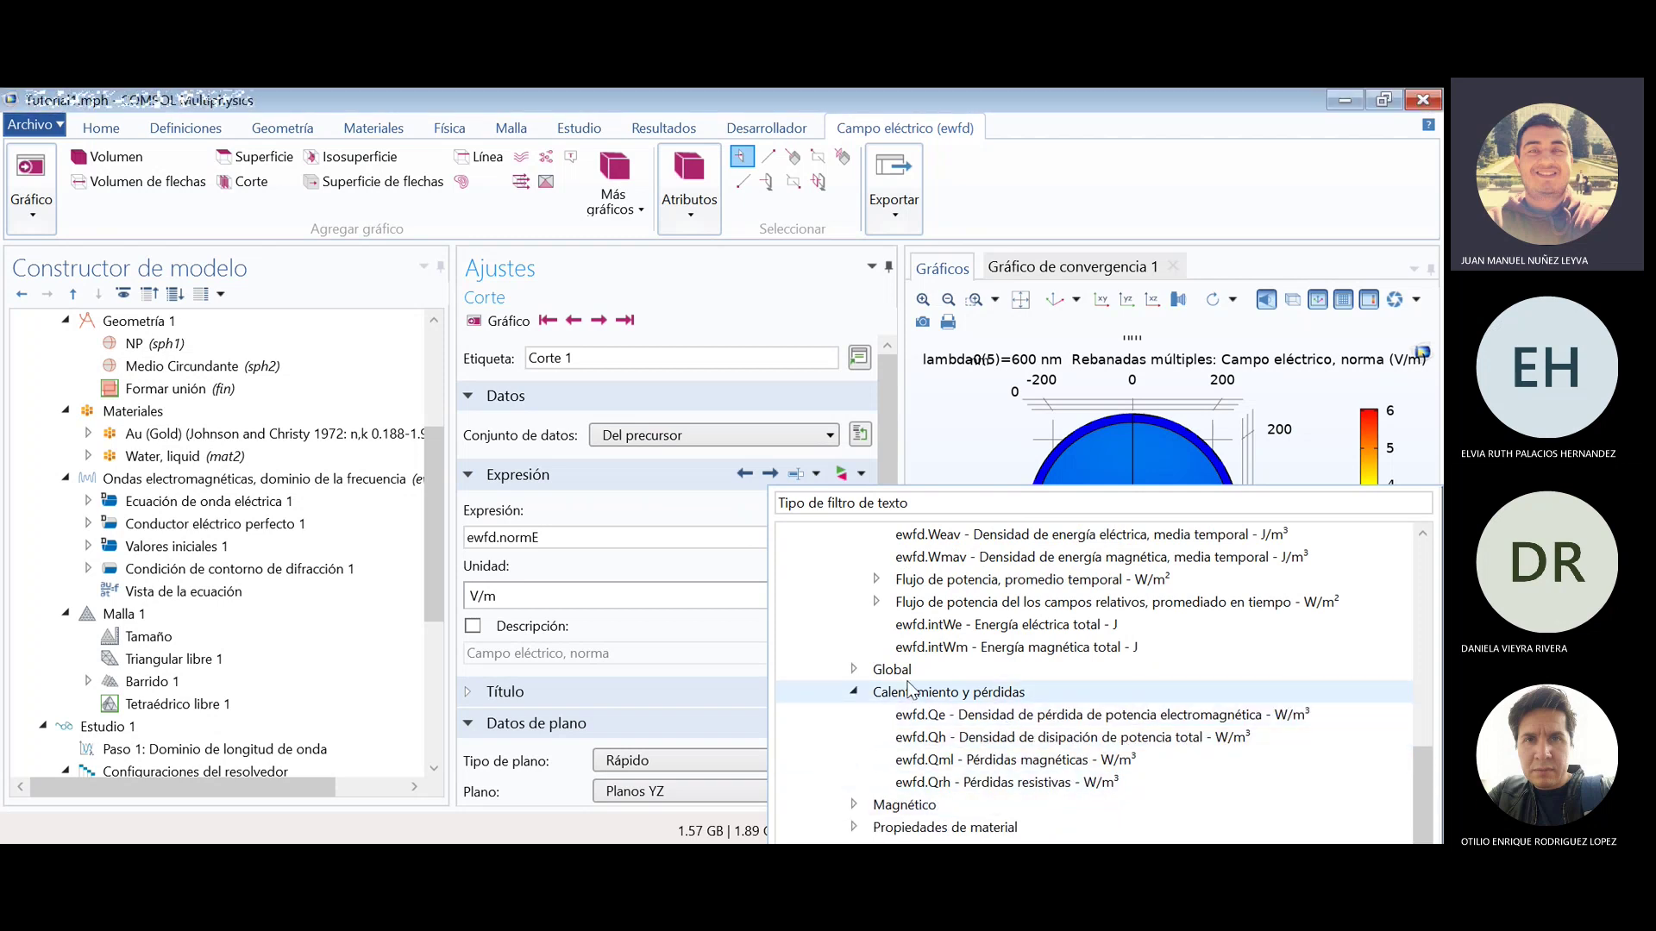
left_click(854, 690)
left_click(854, 670)
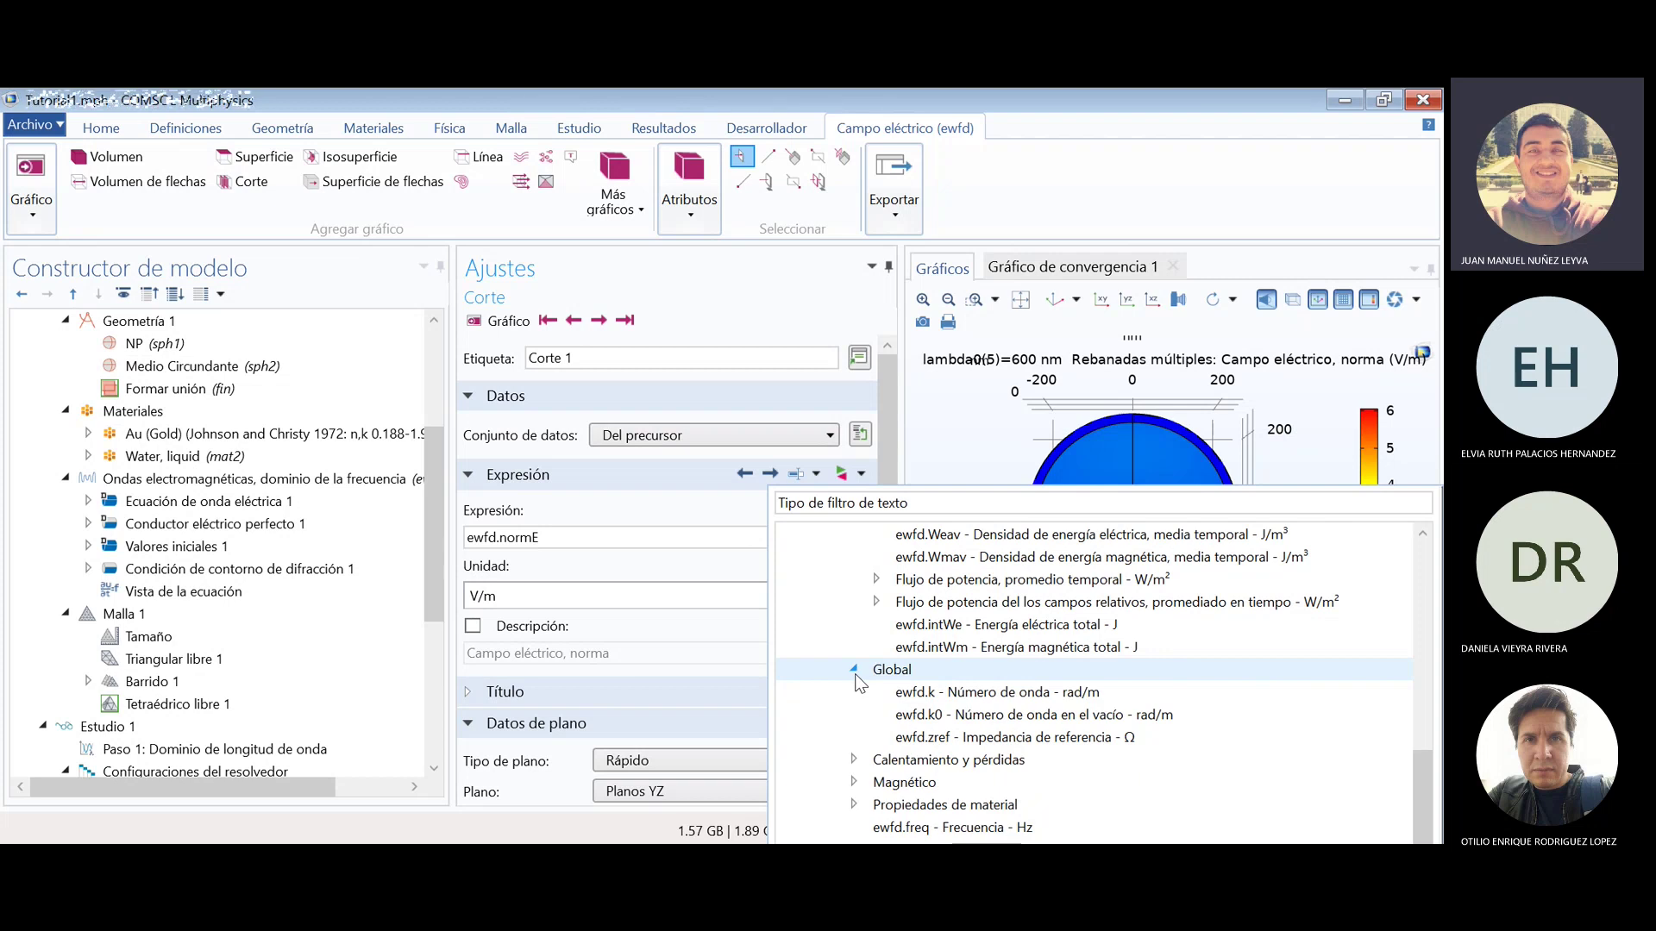
left_click(855, 670)
left_click(876, 602)
left_click(876, 602)
left_click(876, 579)
left_click(876, 579)
scroll(1182, 742, "down", 2)
scroll(1182, 743, "up", 5)
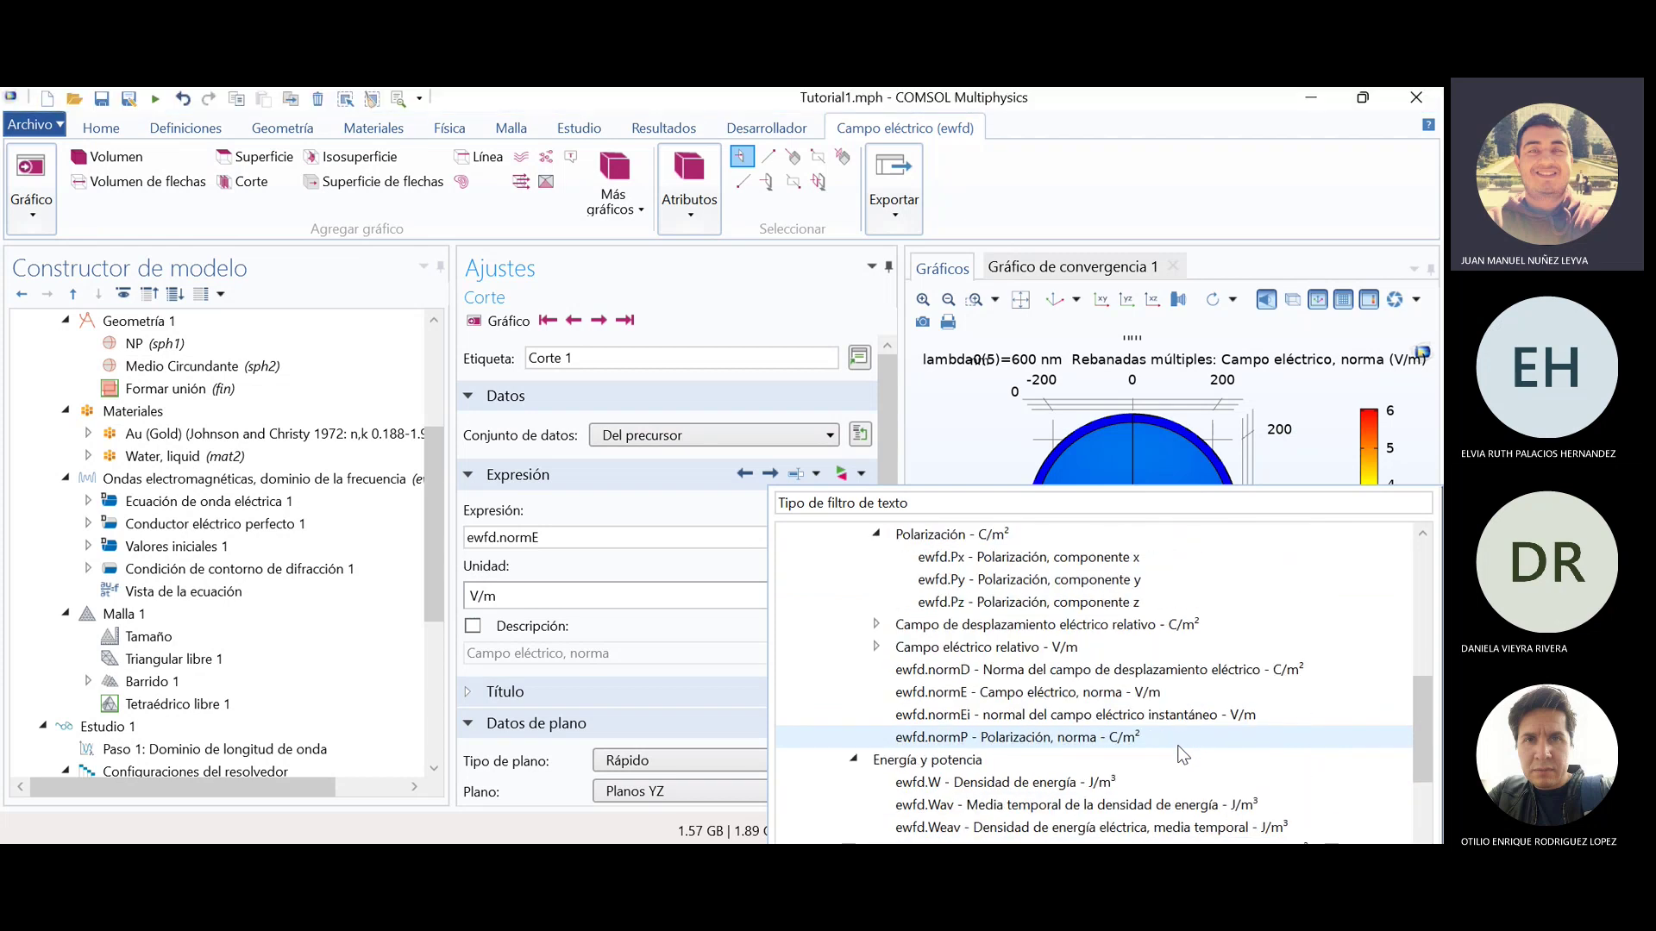
- Examine the relative electric field and relative displacement field components under Eléctrico, and collapse the Polarización group
left_click(876, 646)
left_click(876, 624)
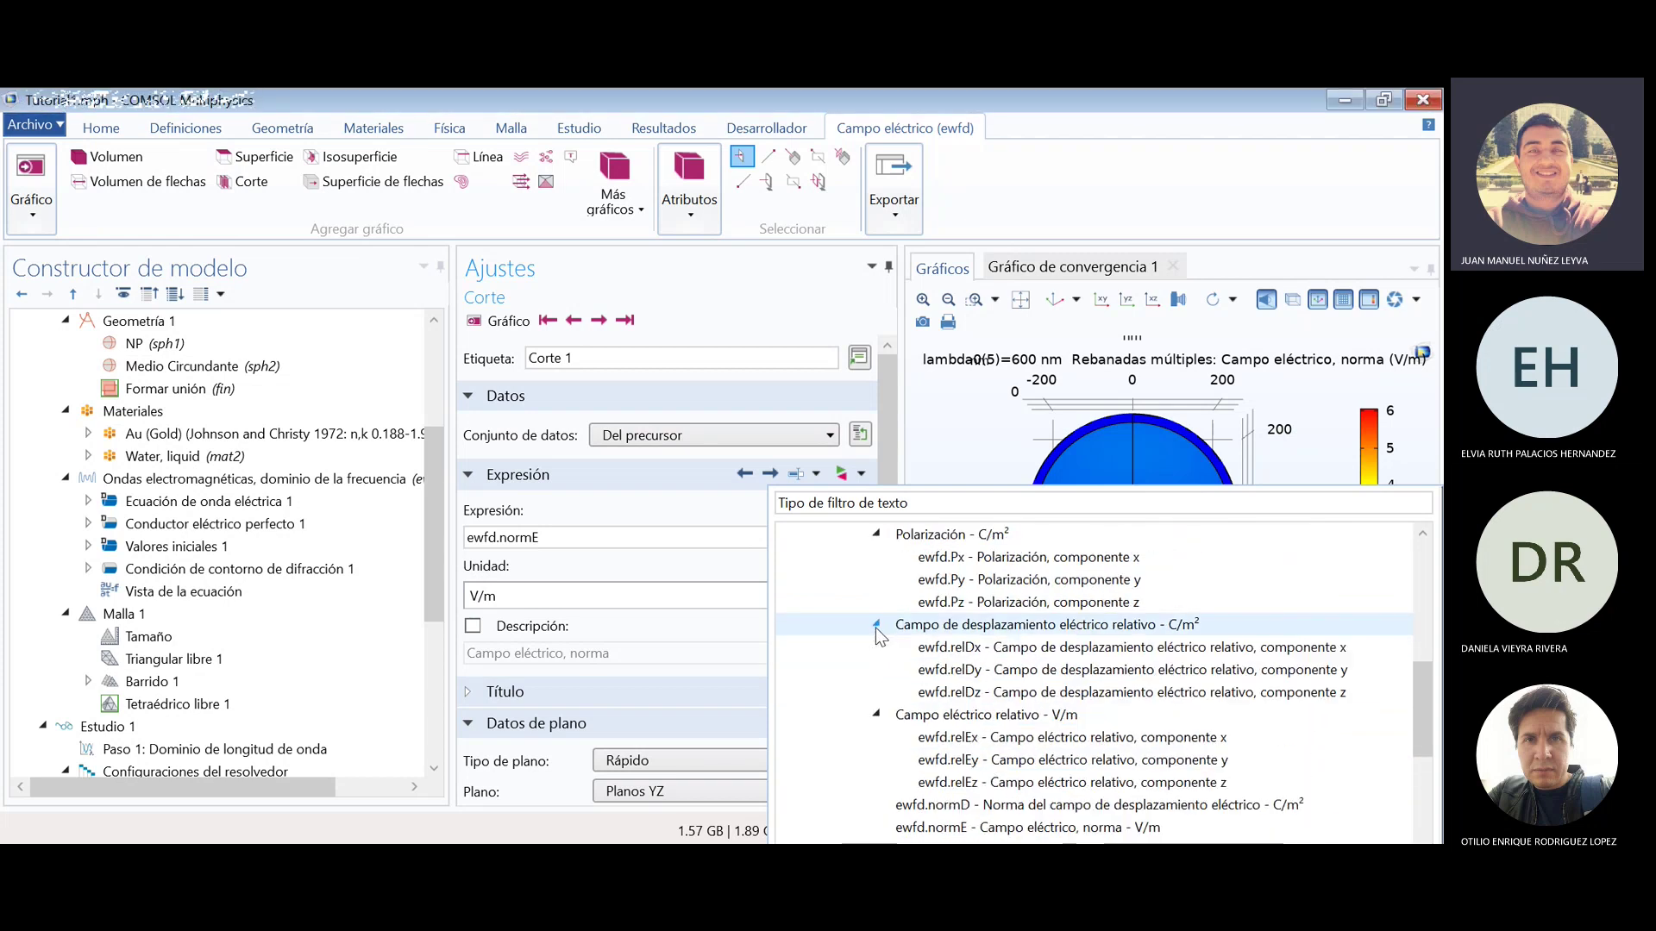
left_click(876, 624)
scroll(888, 664, "up", 2)
left_click(876, 670)
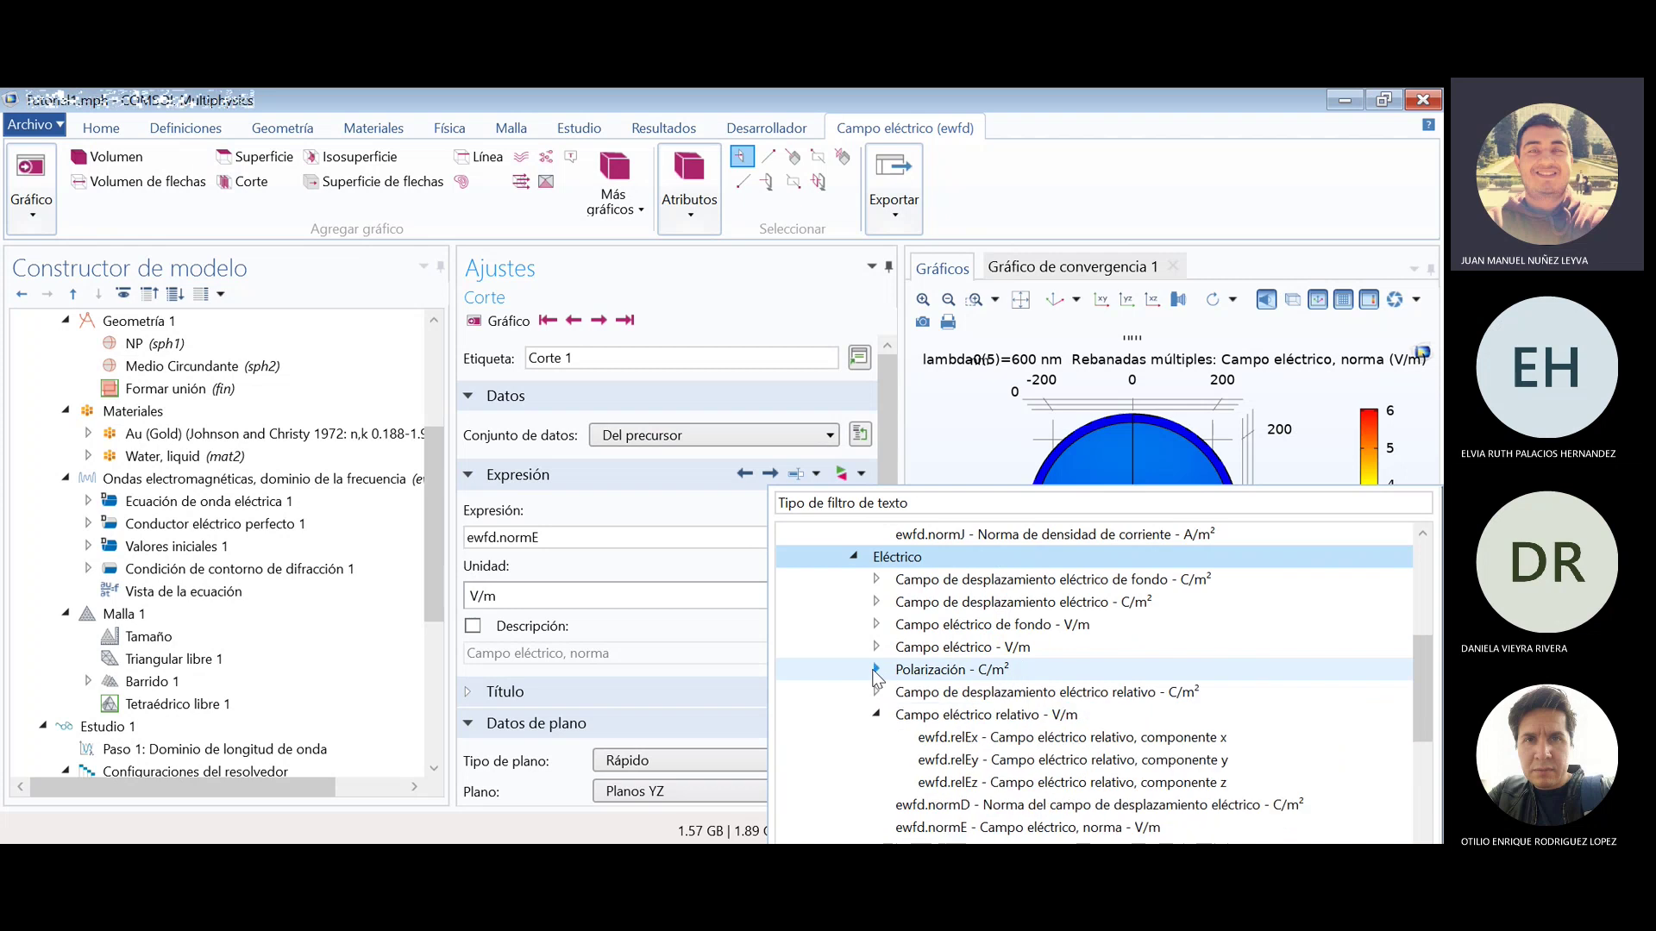
- Examine the electric field, background field and displacement field components under Eléctrico, and collapse these groups
left_click(876, 647)
left_click(876, 646)
left_click(876, 624)
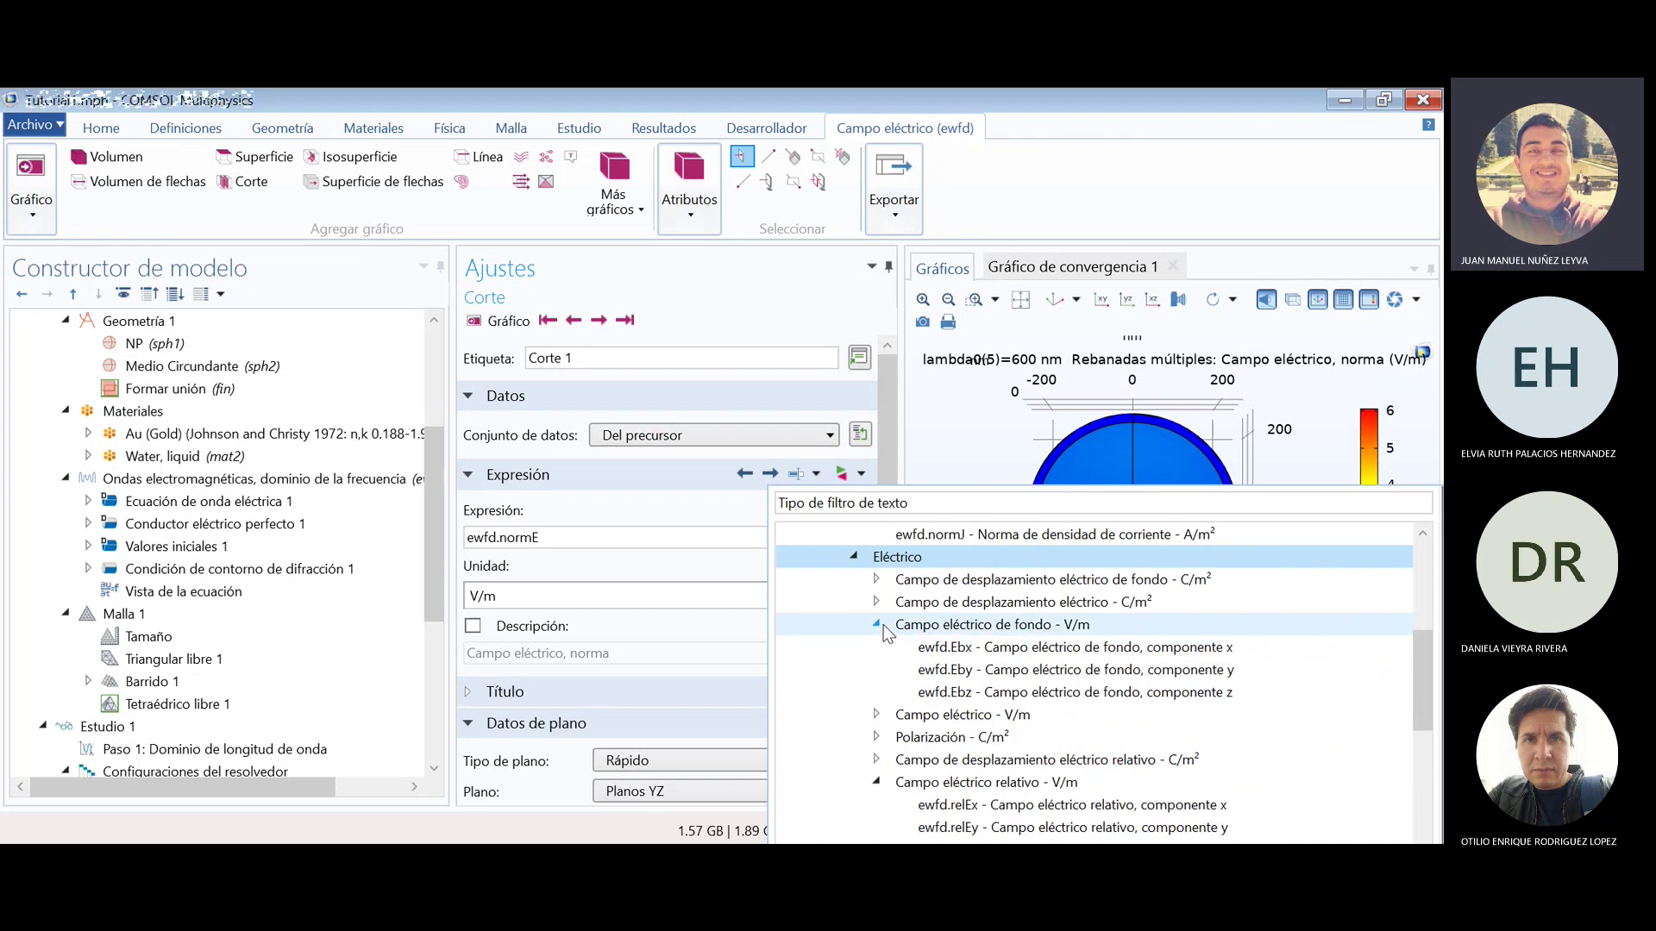
left_click(876, 624)
left_click(883, 603)
left_click(876, 602)
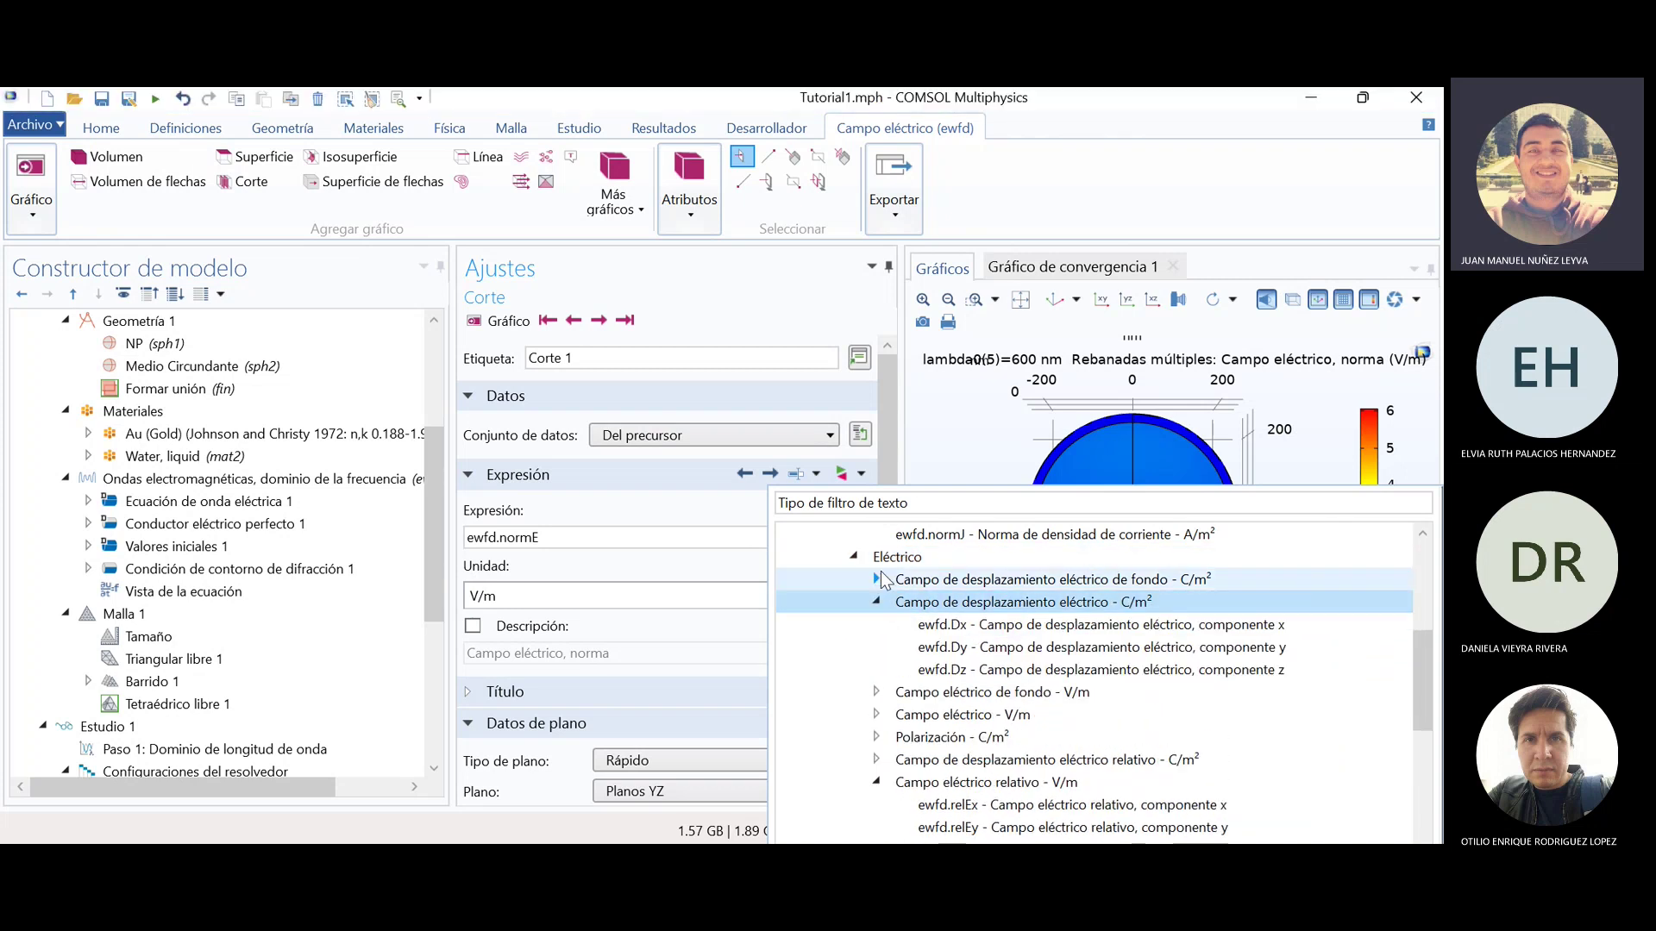
left_click(877, 579)
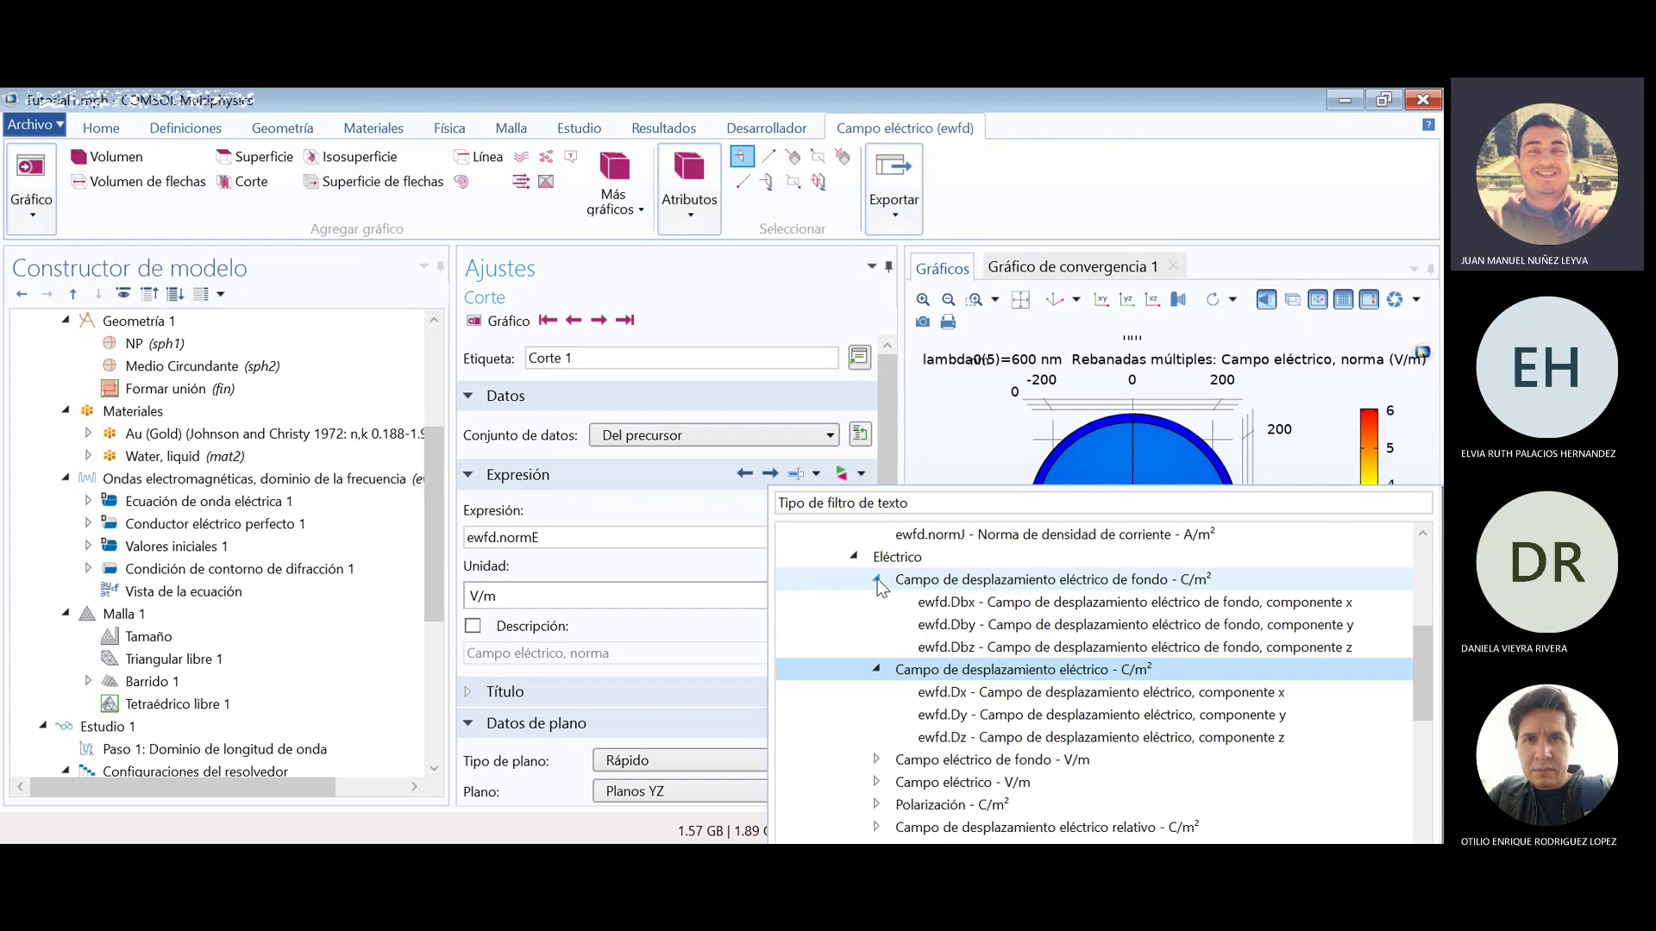
left_click(876, 669)
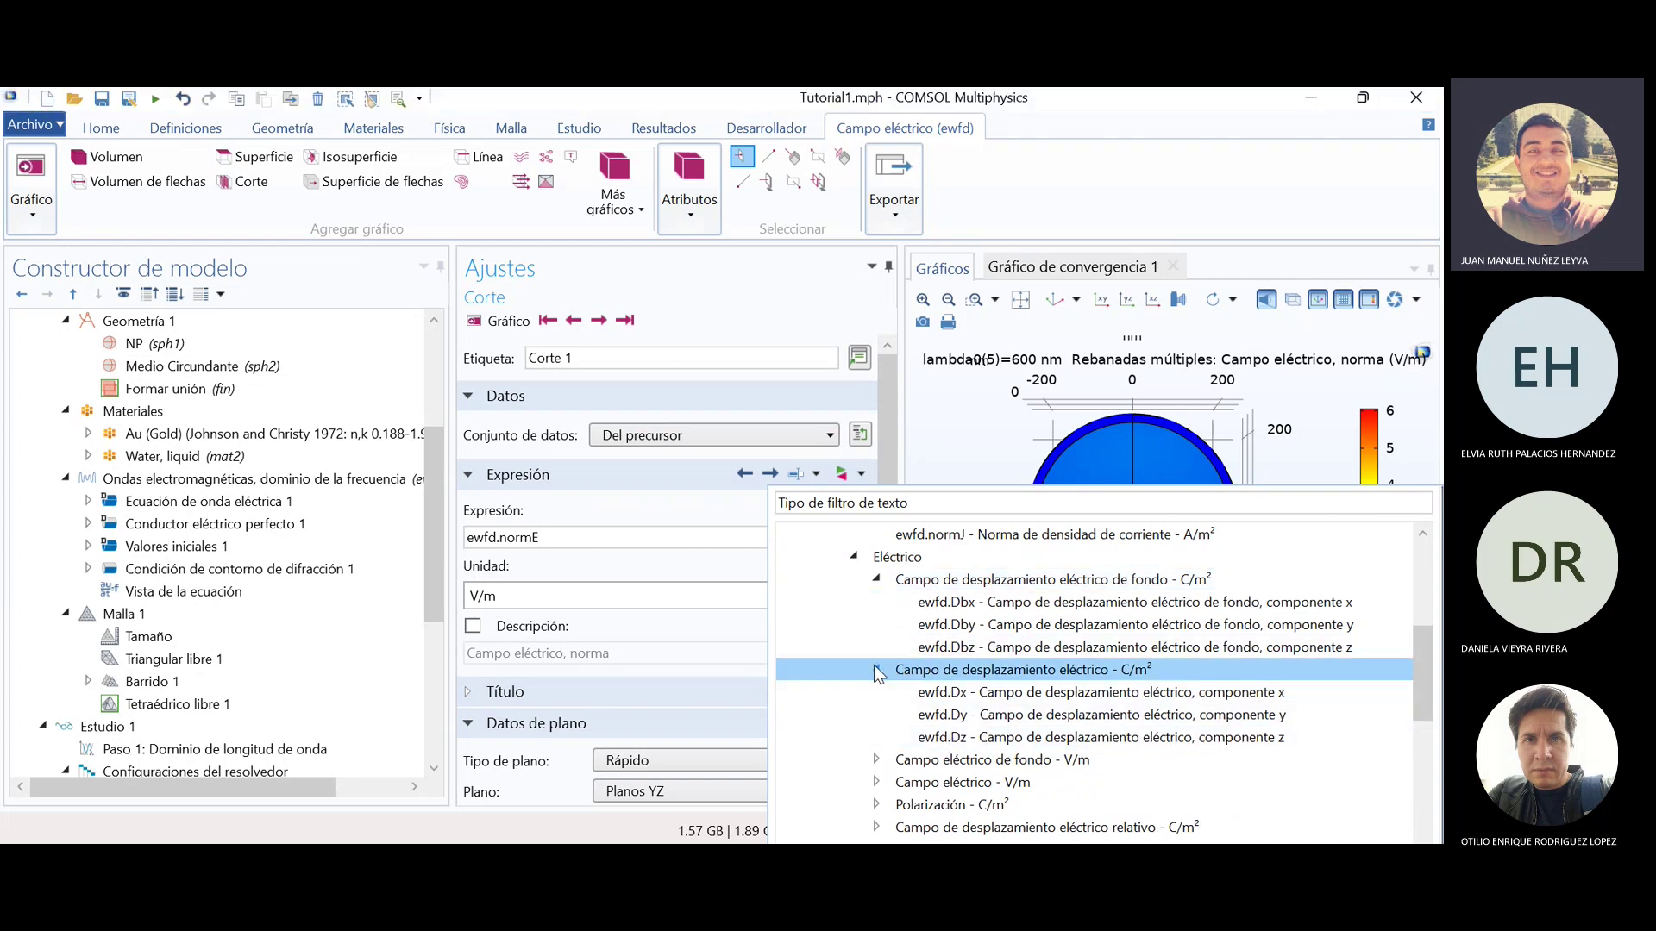
left_click(877, 782)
left_click(876, 580)
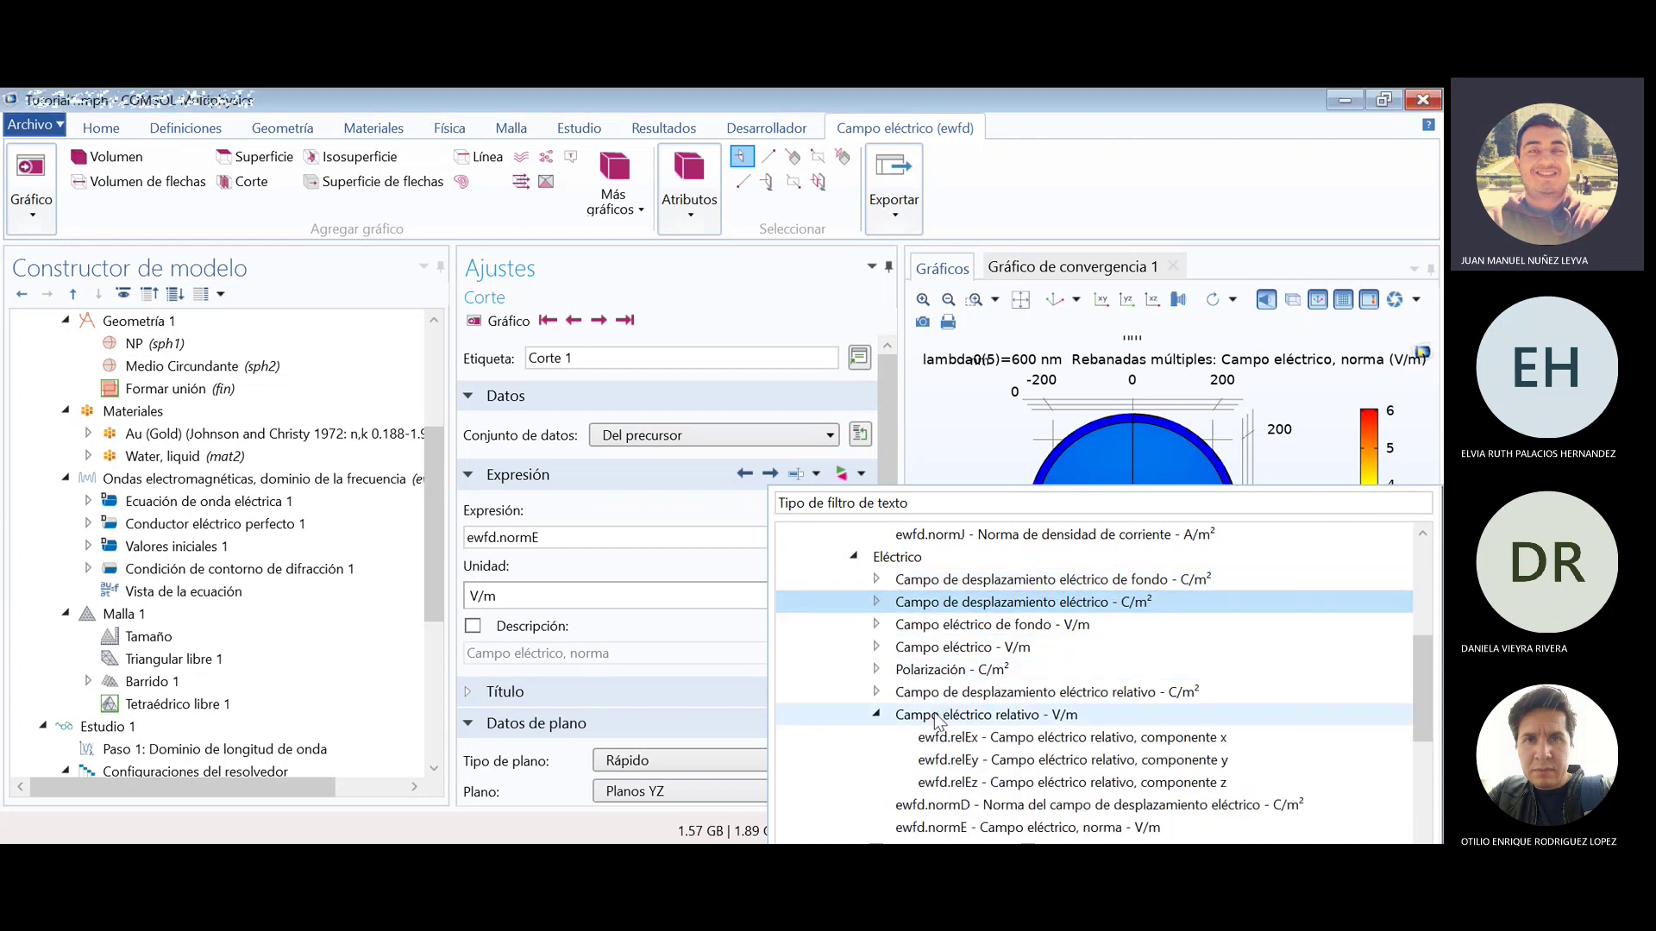
left_click(876, 715)
- Look over the remaining electromagnetic wave expressions and collapse Eléctrico, Corrientes y carga, Energía y potencia and the physics group
scroll(1070, 729, "down", 10)
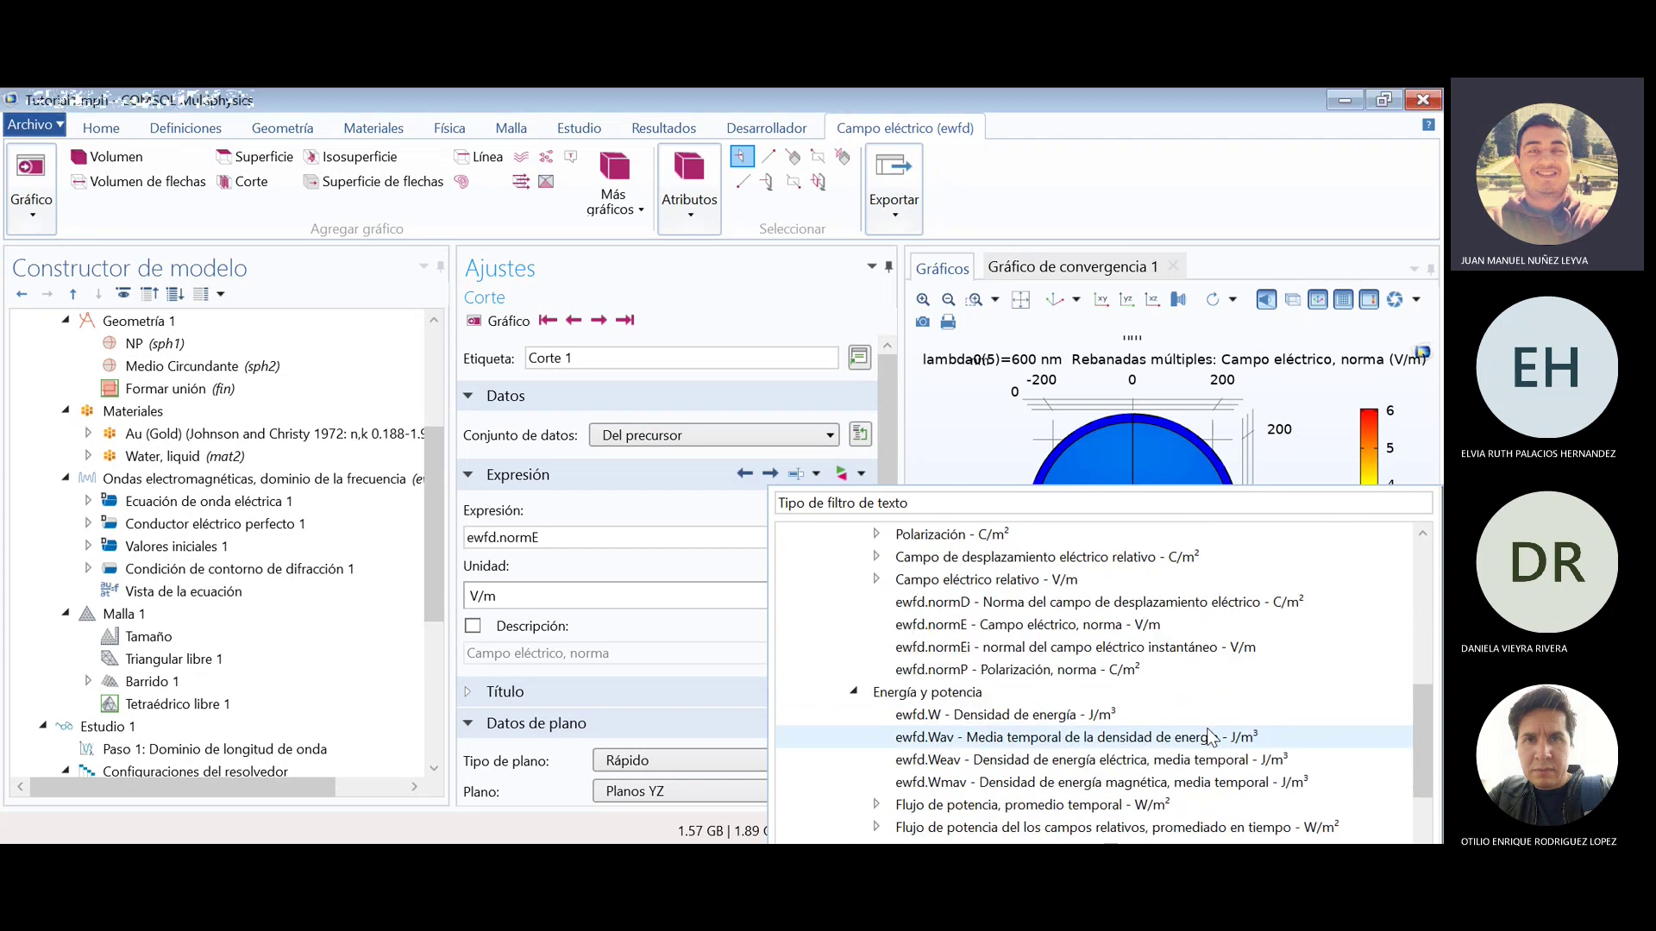
scroll(1121, 763, "down", 1)
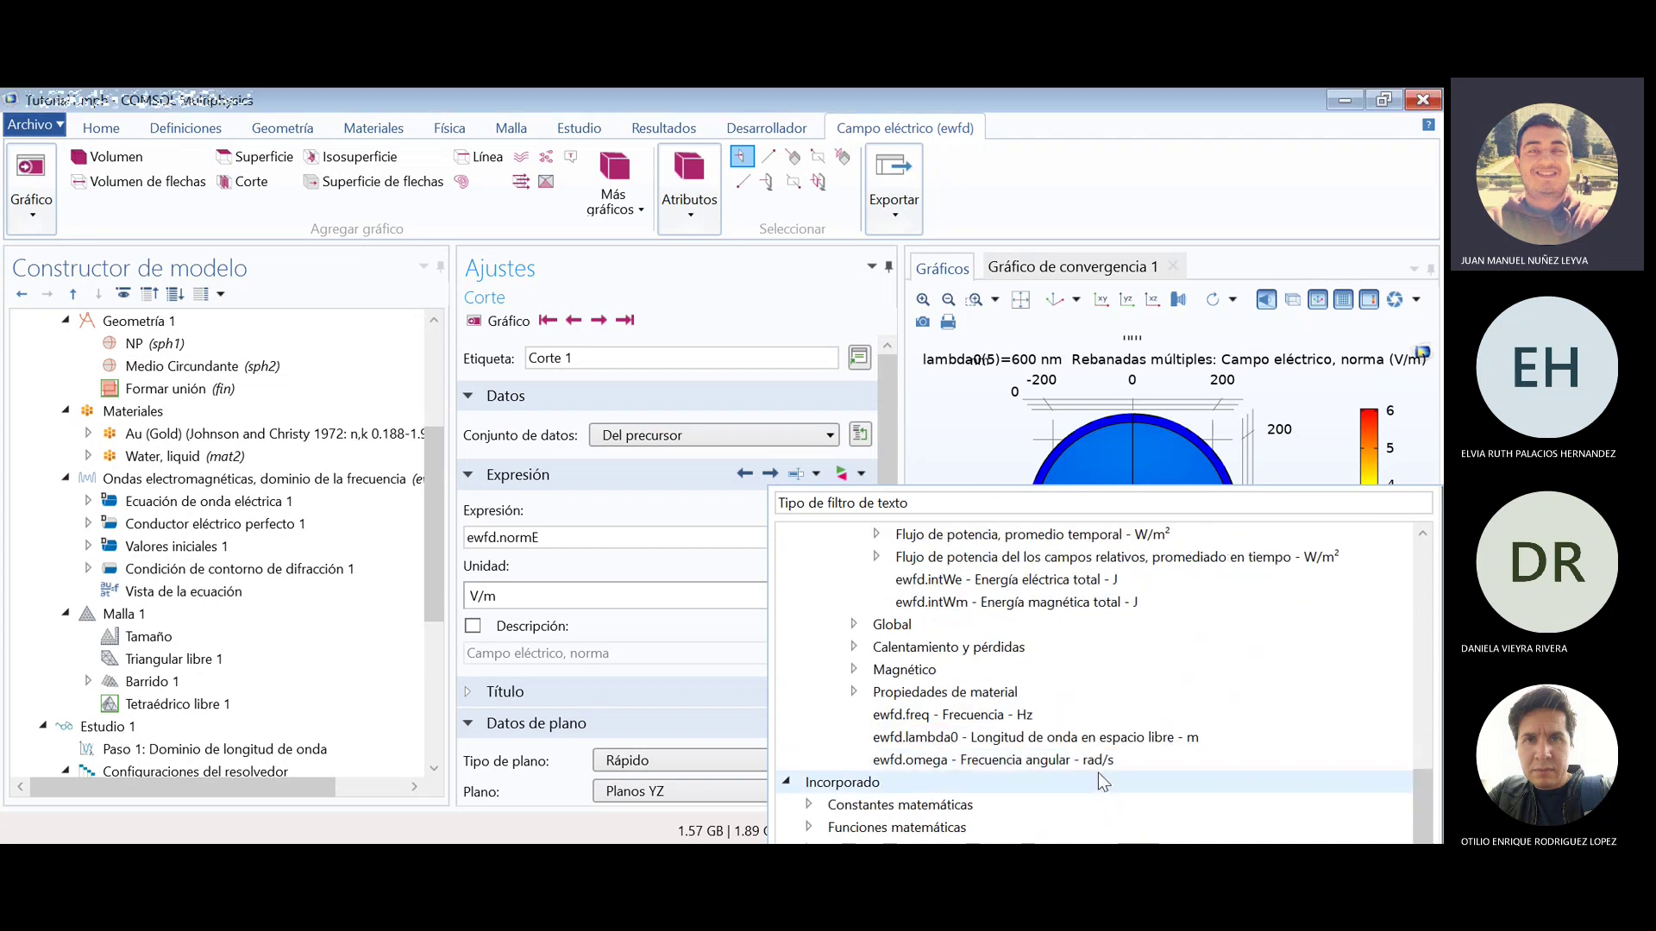
scroll(1095, 769, "up", 6)
scroll(1078, 766, "up", 3)
left_click(861, 760)
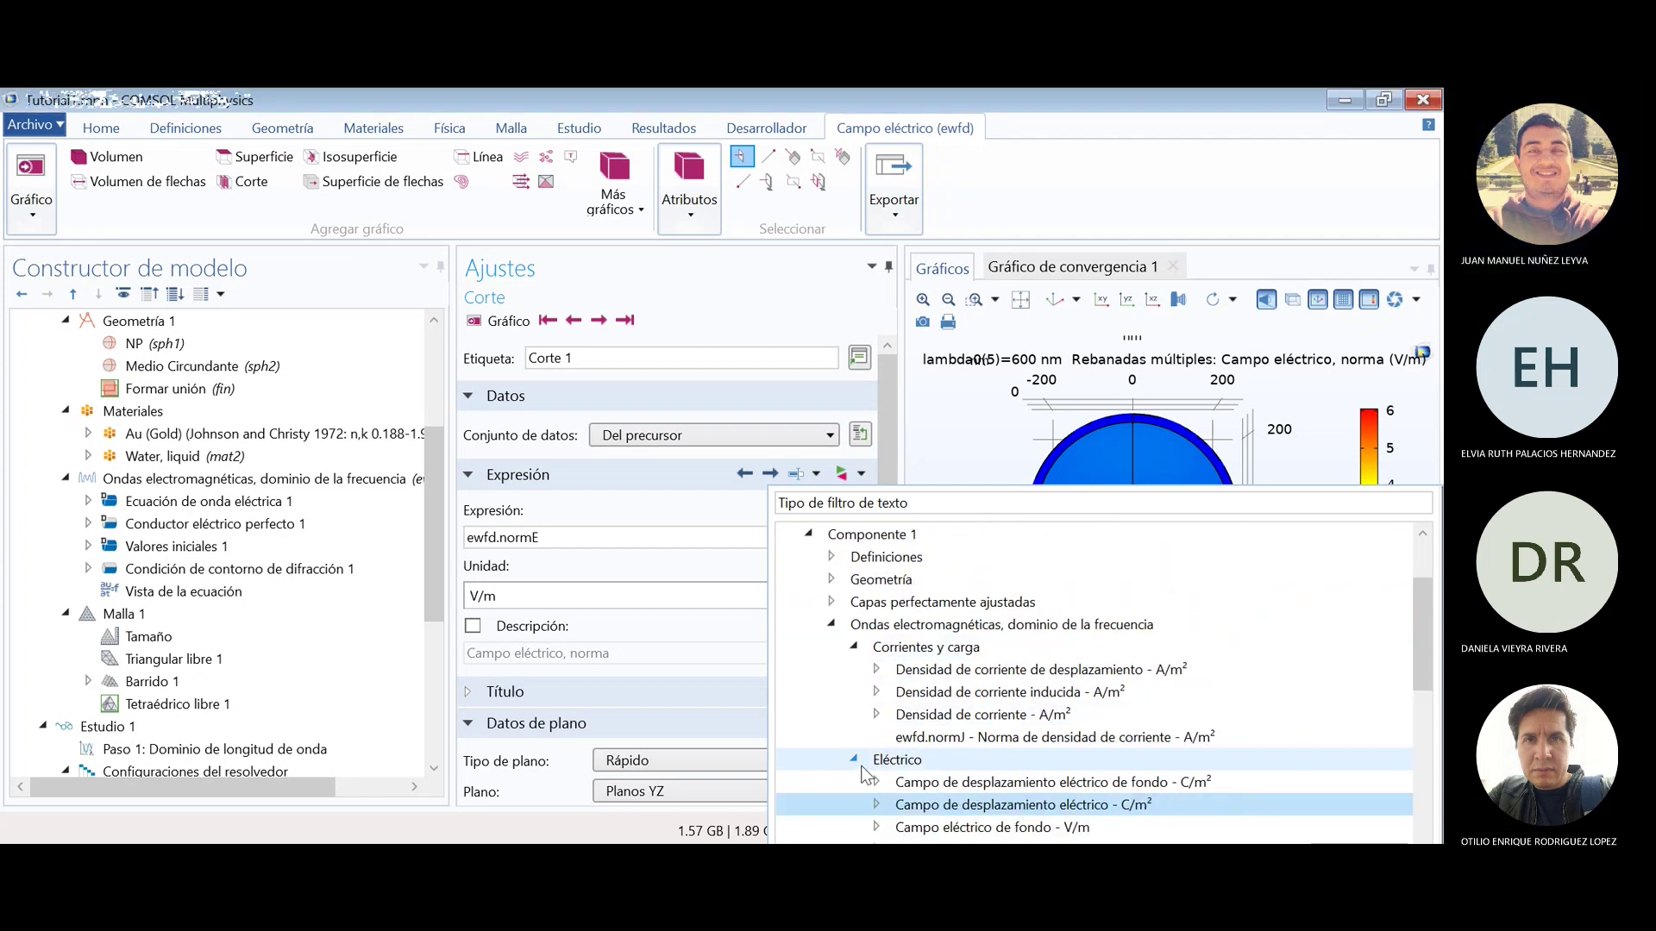
left_click(854, 760)
left_click(854, 646)
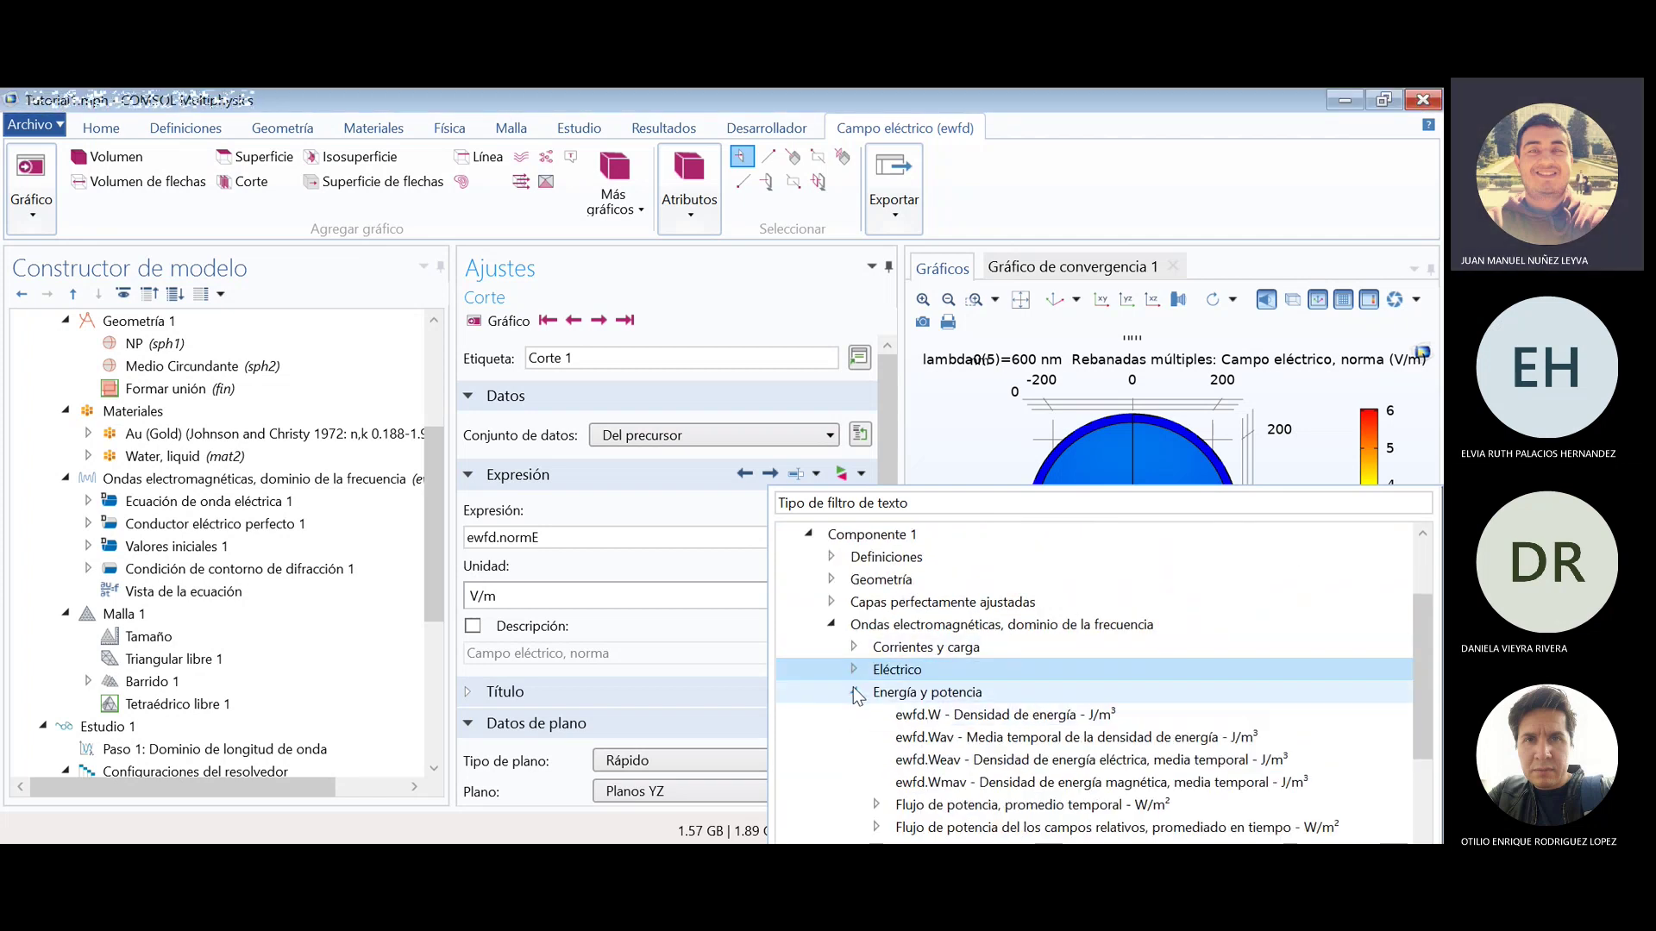
left_click(853, 692)
left_click(832, 626)
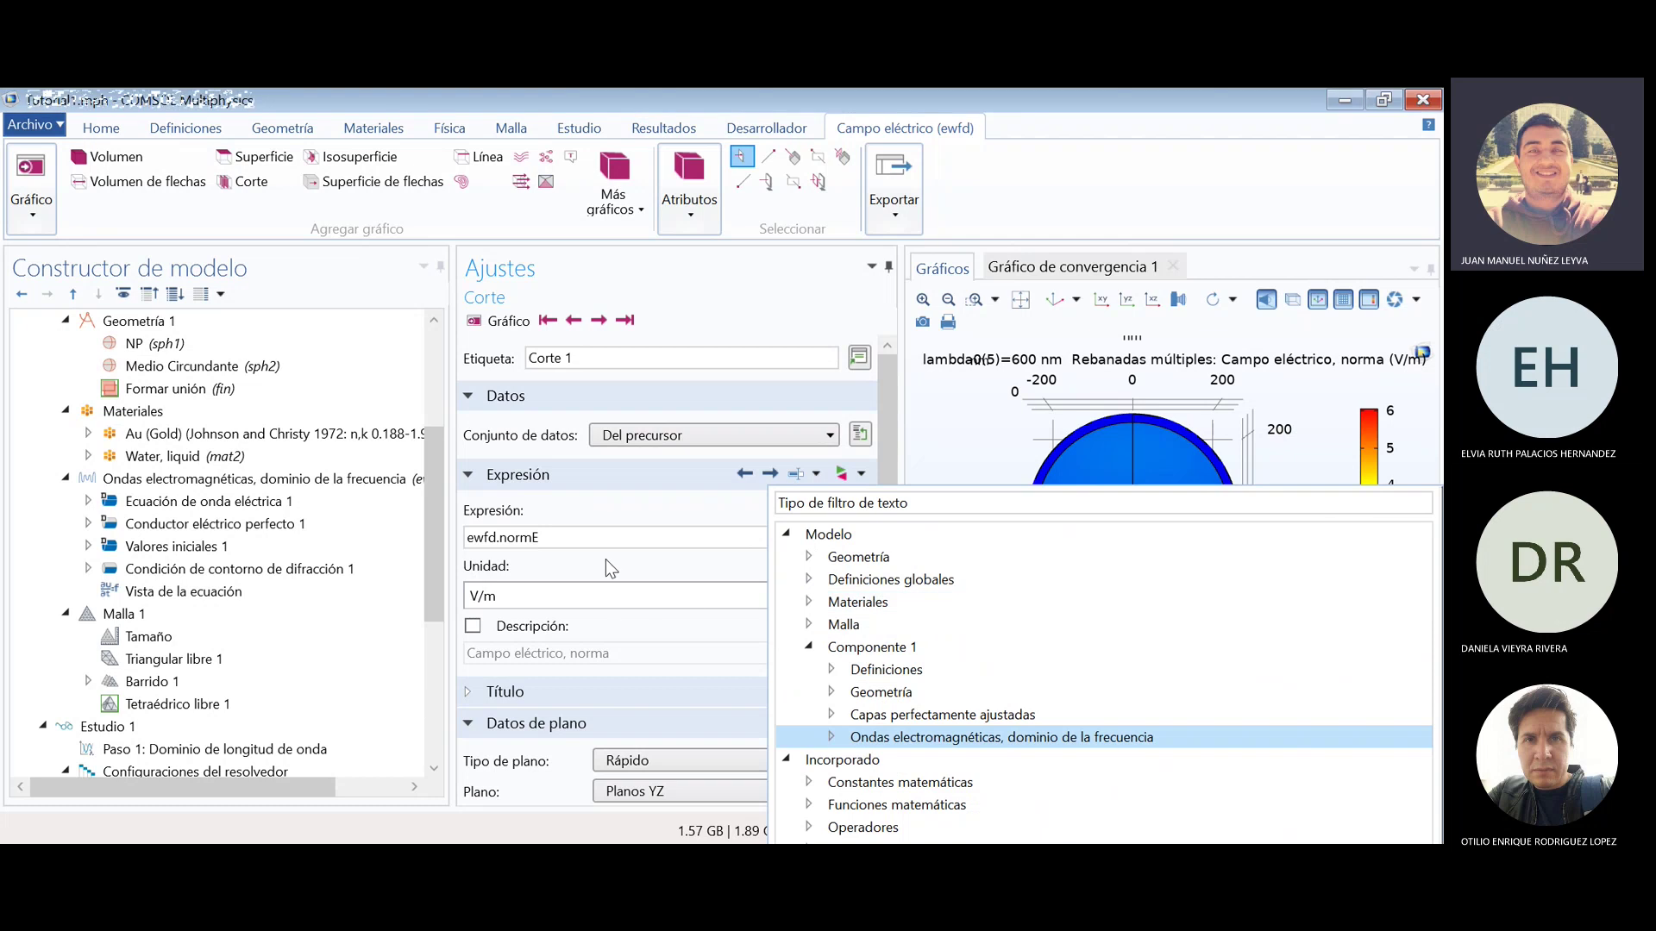
- Close the expression list and set the slice expression to ewfd.Ey
left_click(620, 536)
type("E")
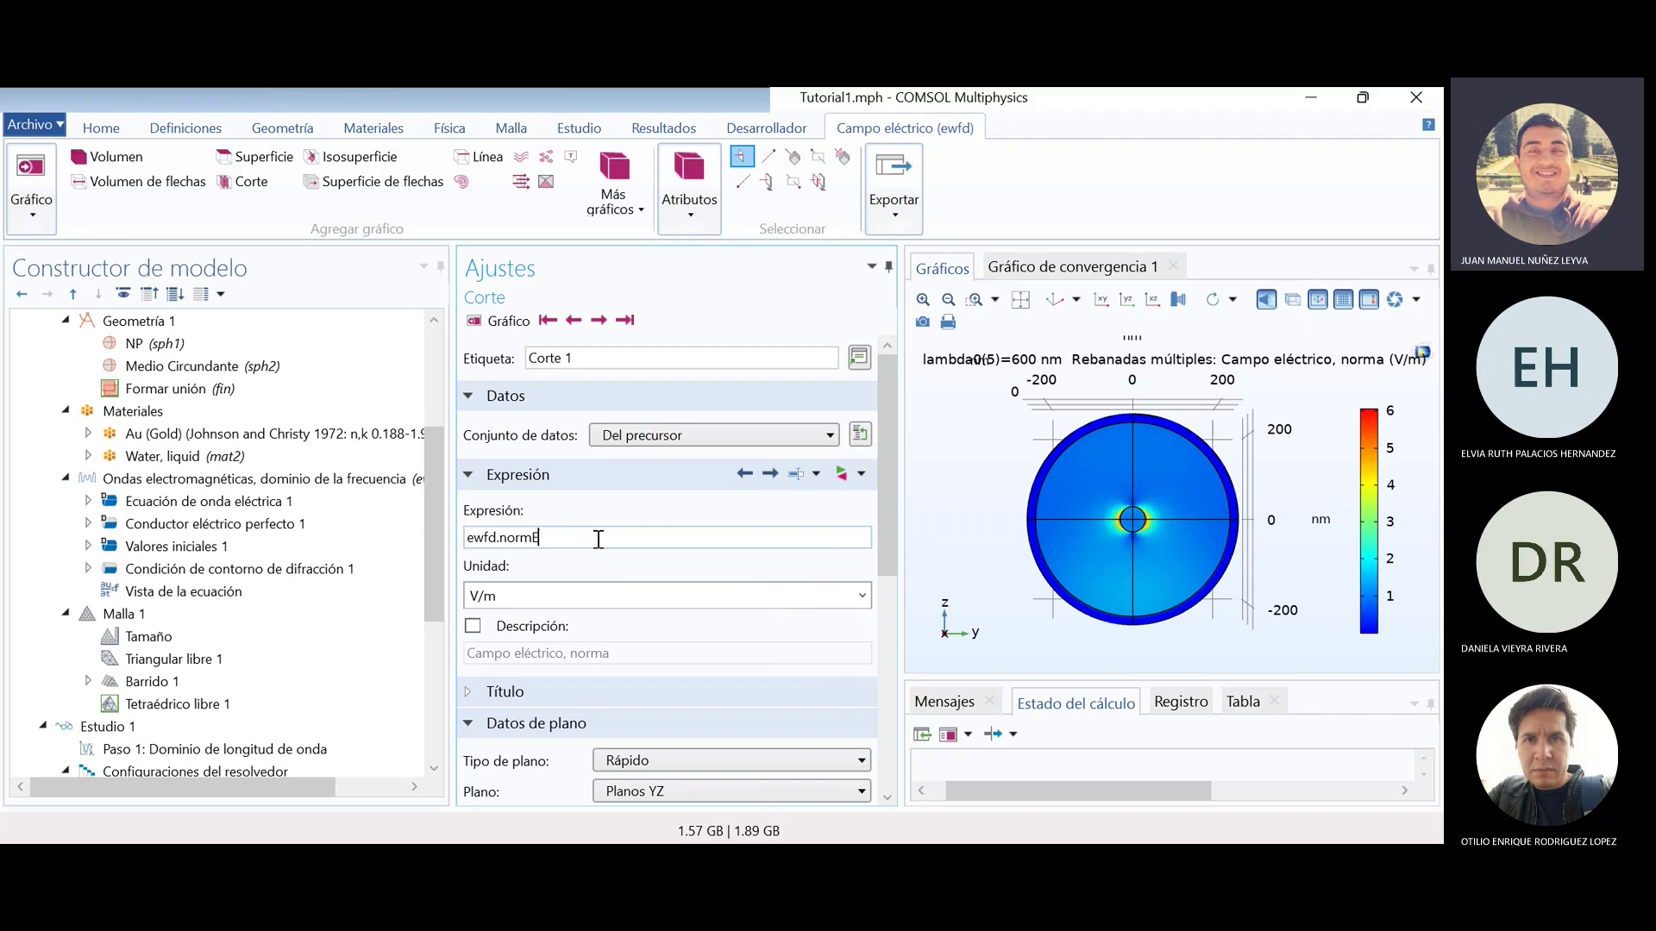
key("BackSpace")
key("BackSpace")
key("BackSpace")
key("BackSpace")
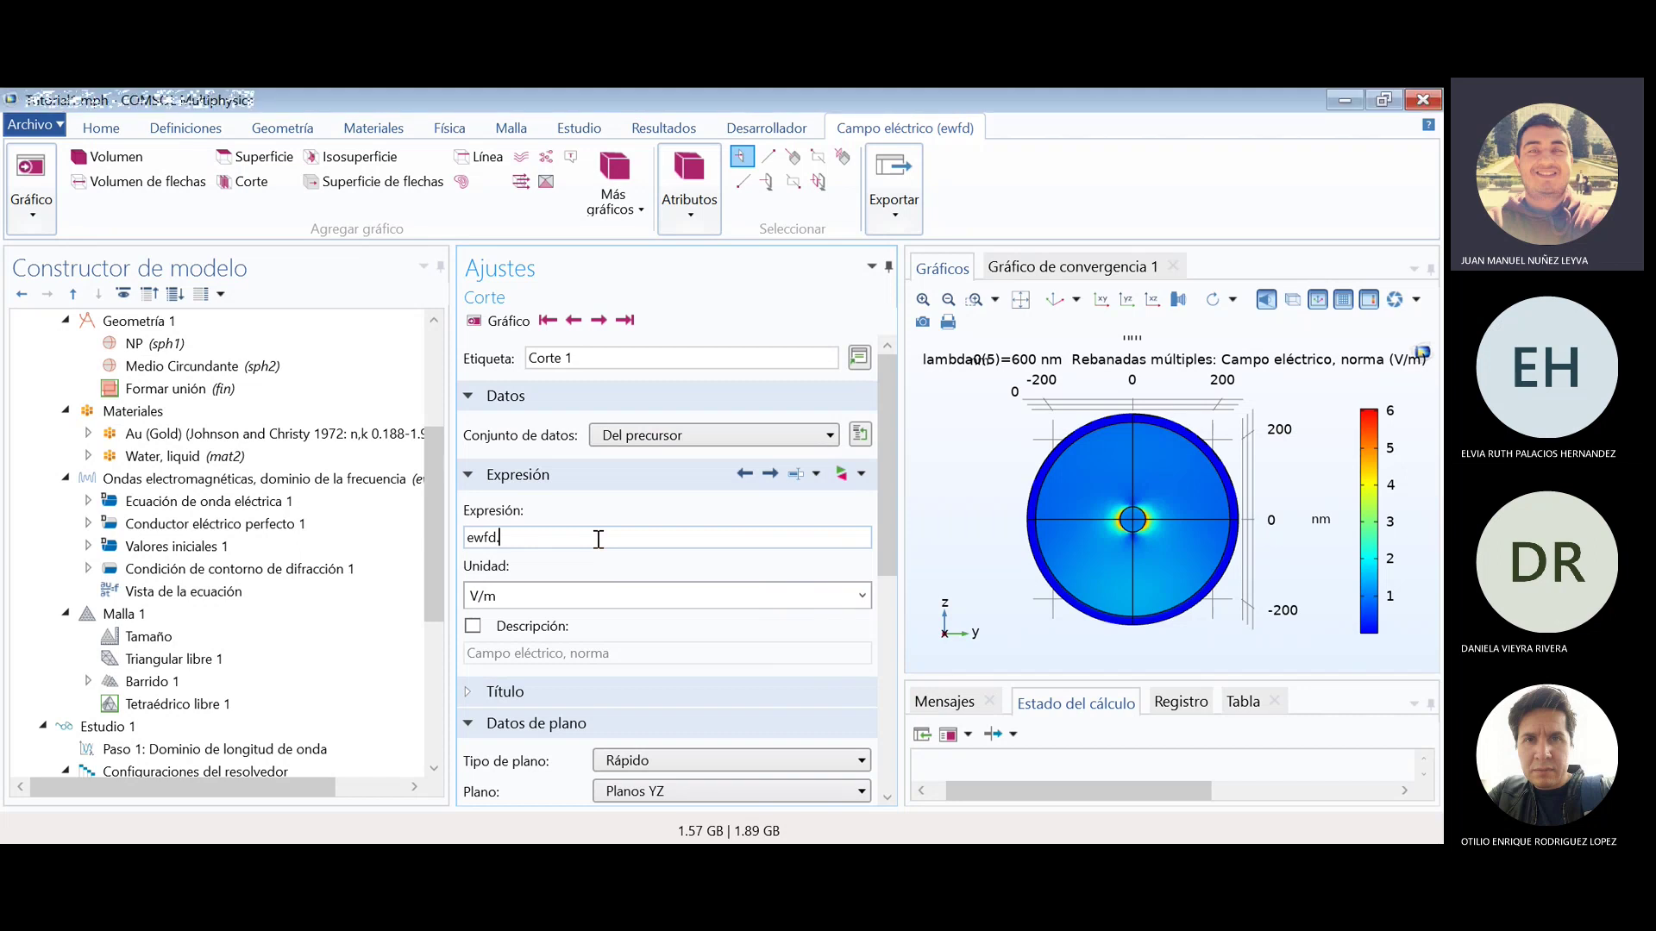
type("Ey")
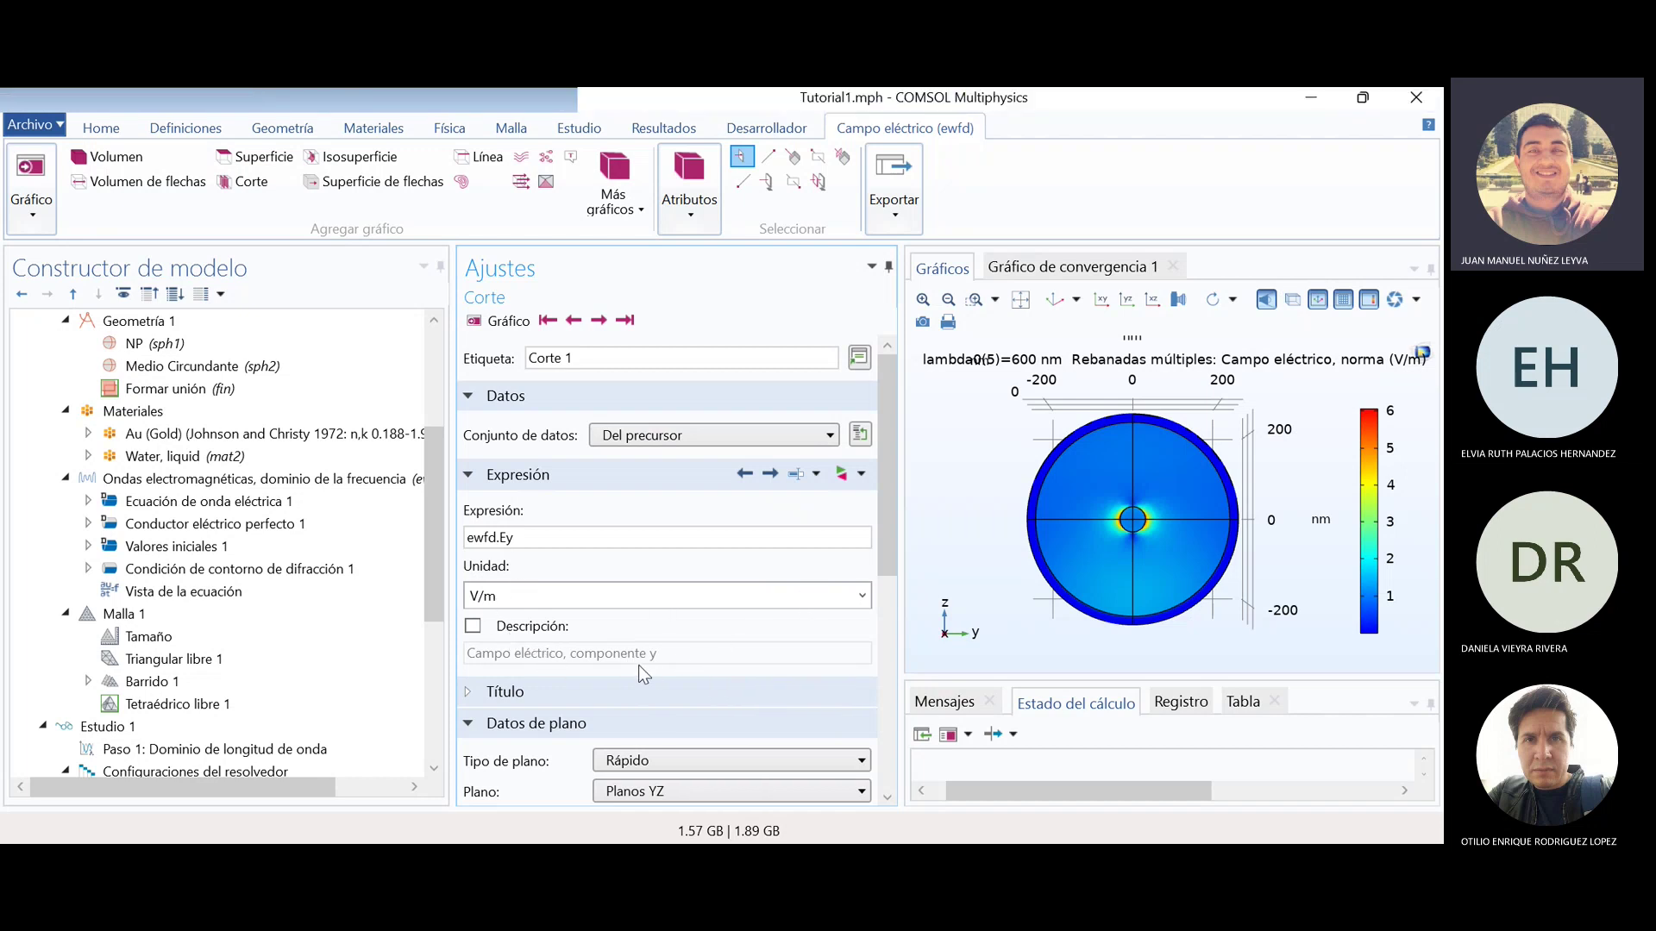
- Set the slice's color table to Wave and plot the slice
scroll(787, 640, "down", 3)
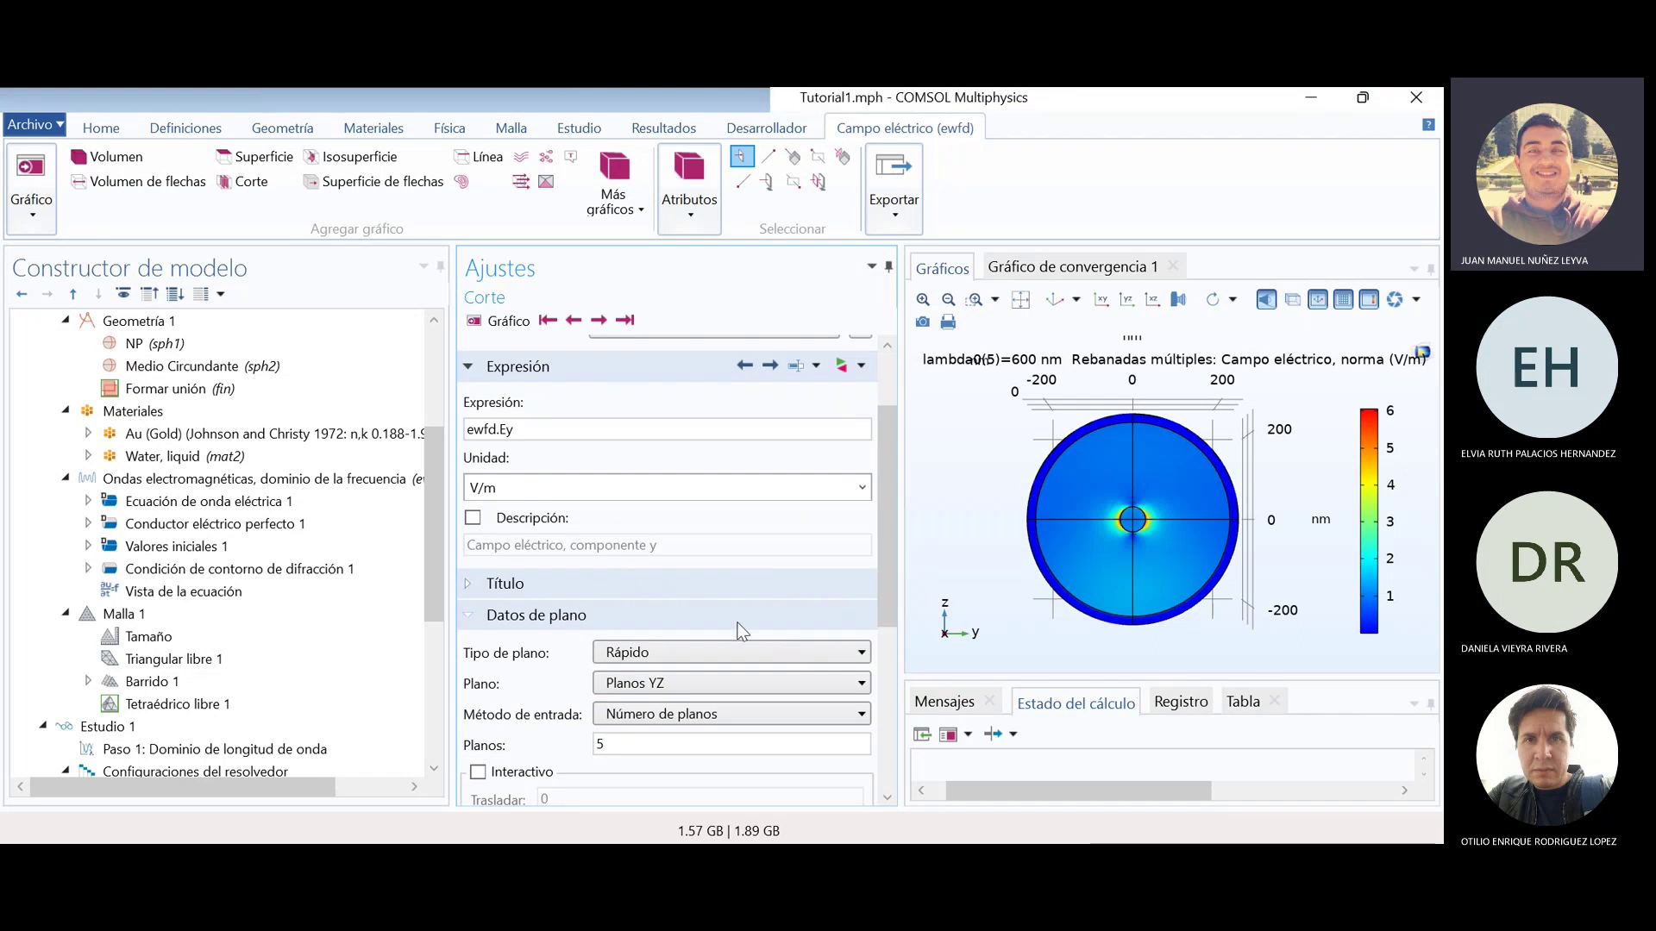
scroll(740, 627, "down", 6)
scroll(835, 676, "down", 3)
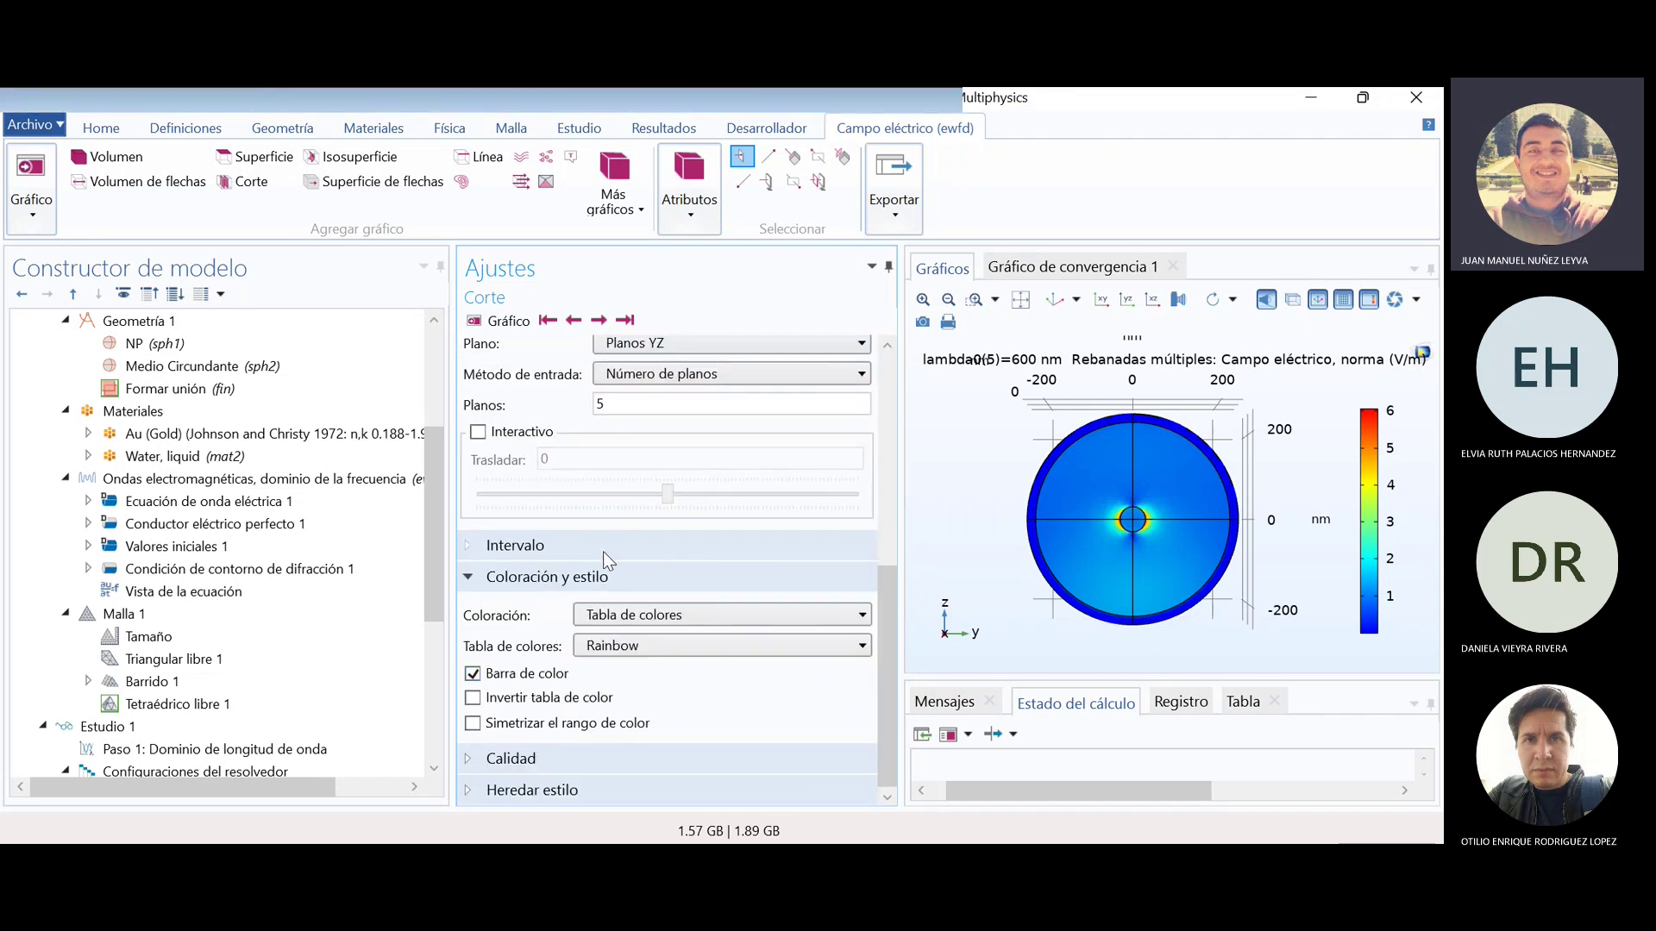
left_click(693, 625)
left_click(693, 627)
left_click(692, 625)
left_click(692, 639)
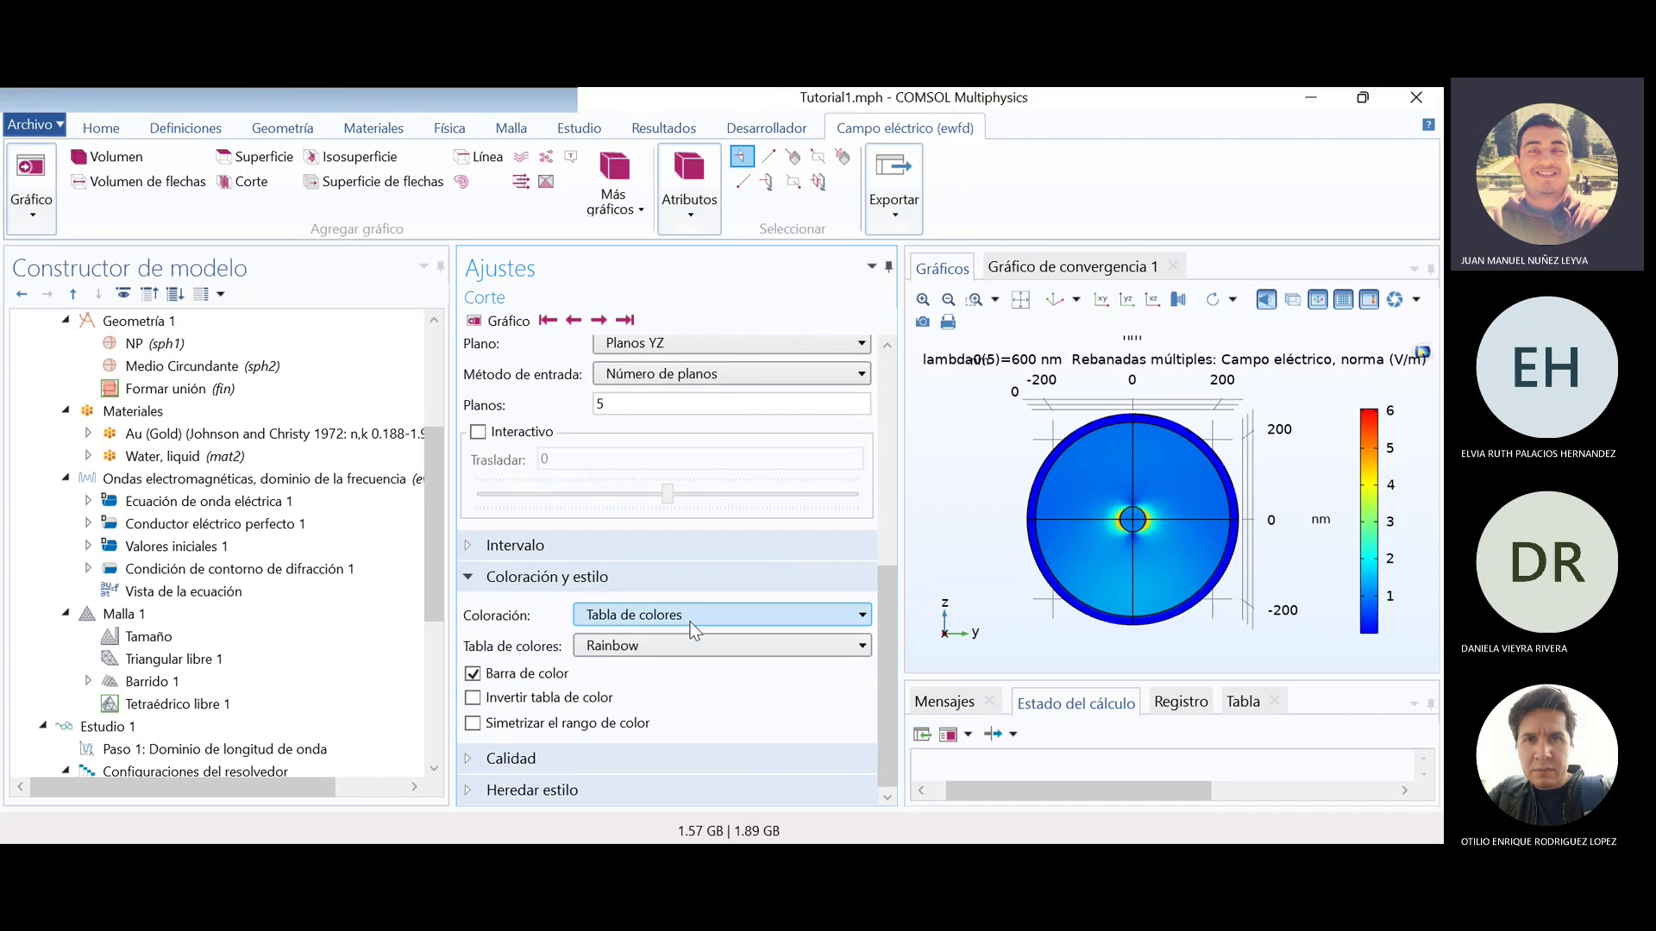
left_click(670, 650)
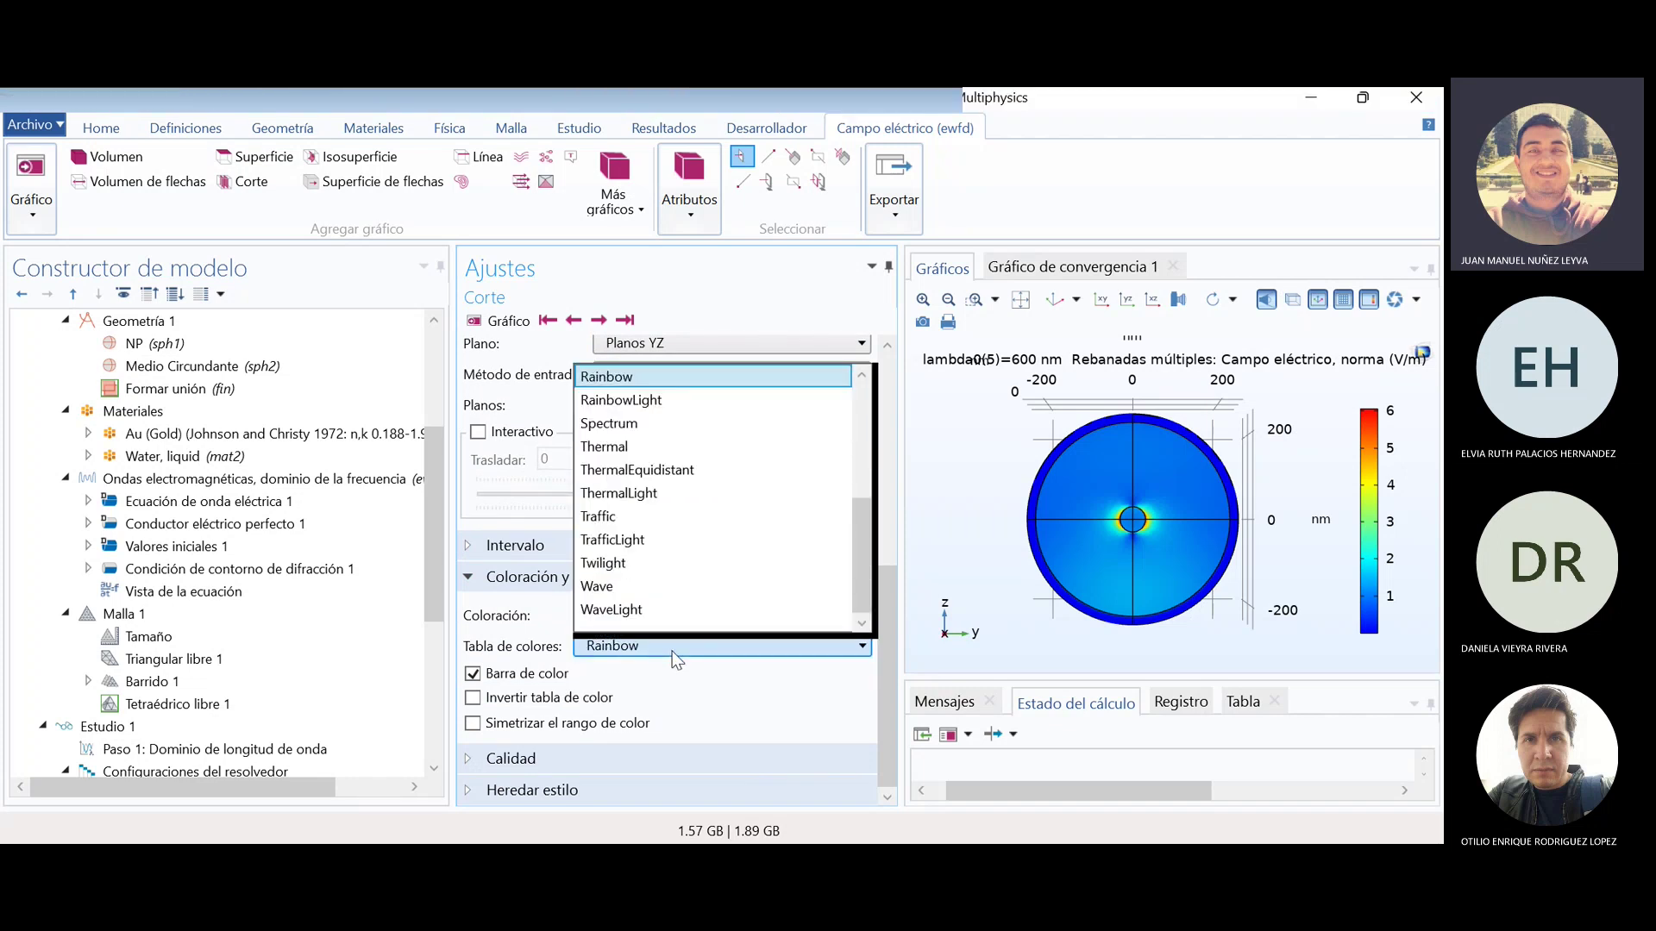
left_click(670, 651)
left_click(681, 649)
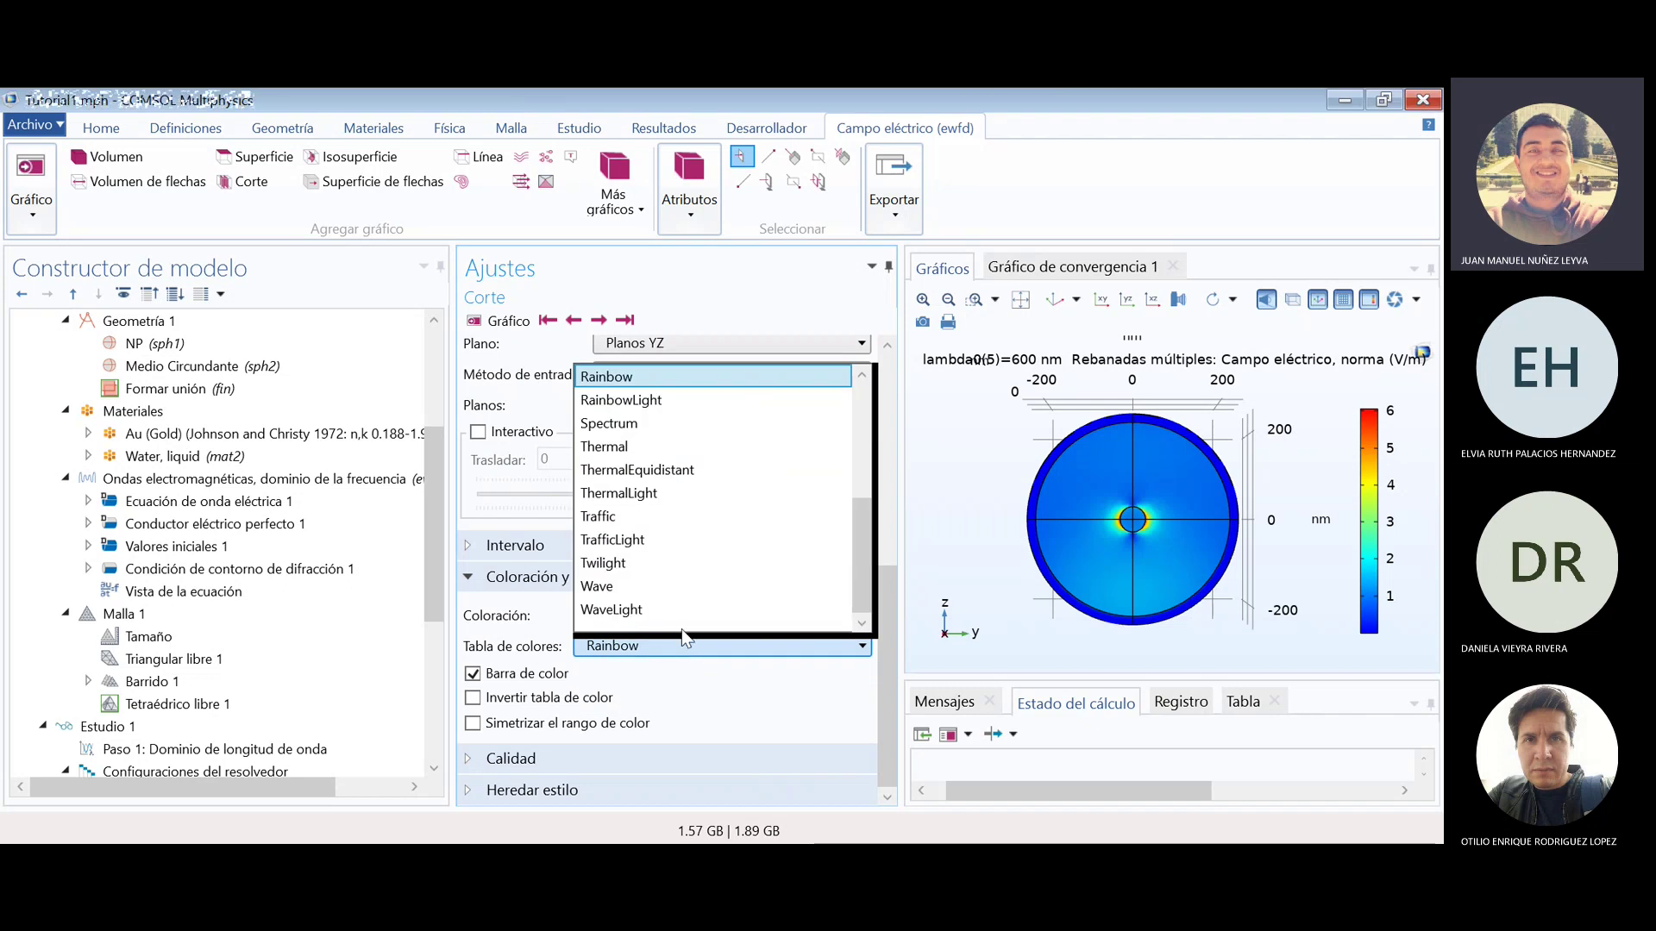
left_click(649, 586)
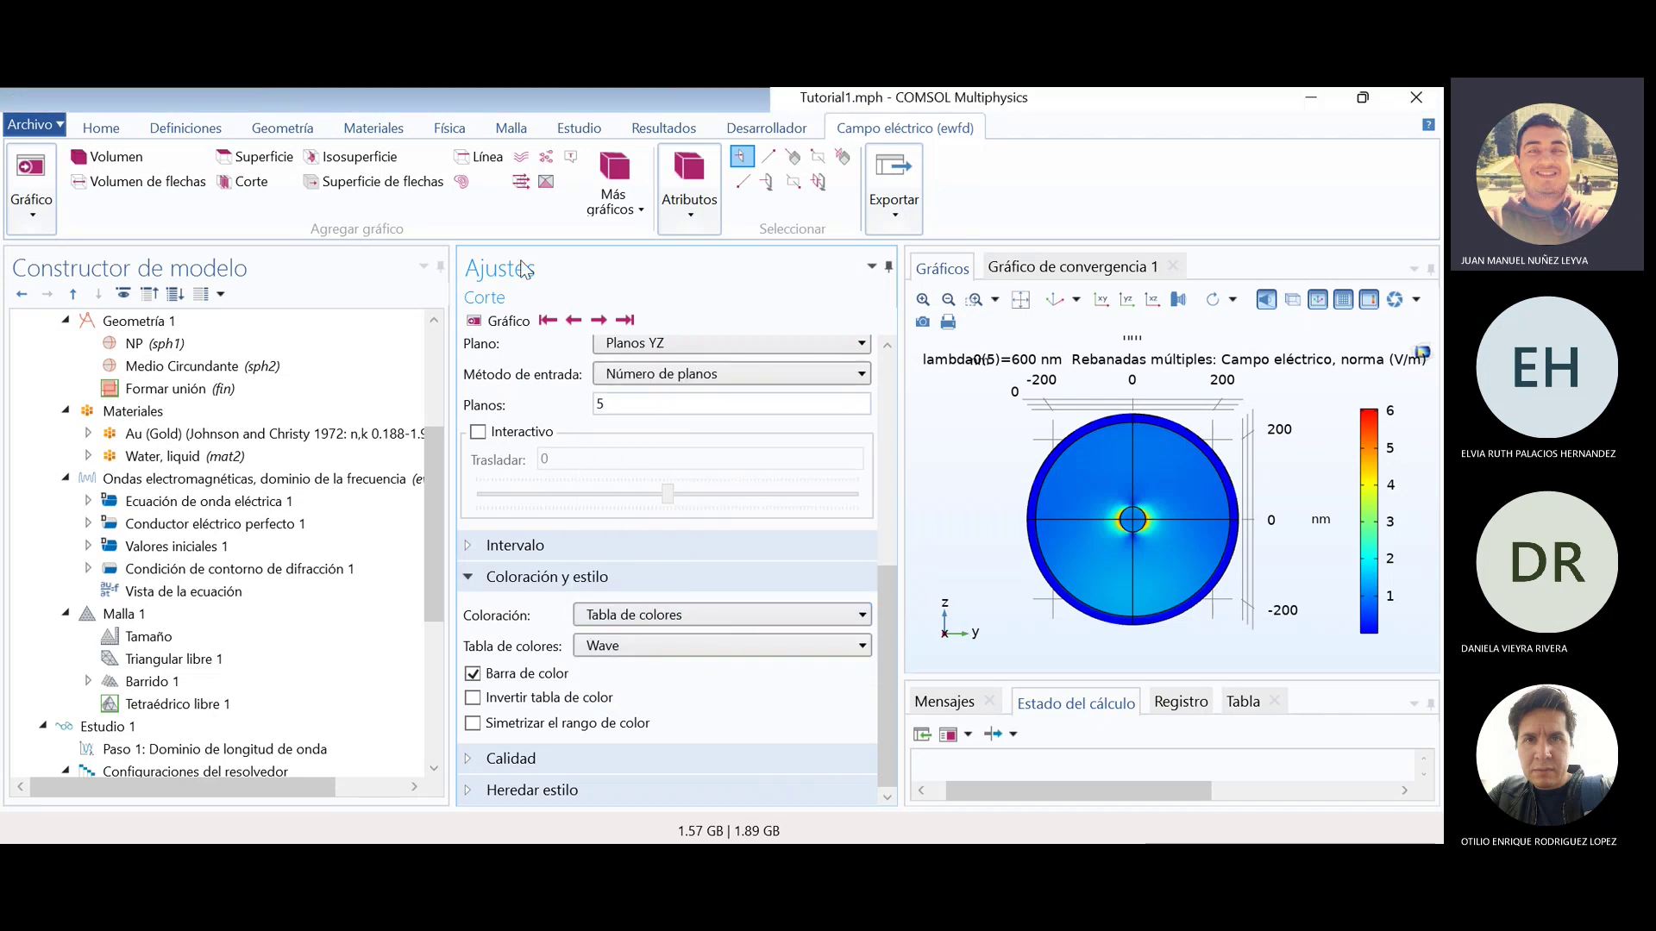
left_click(516, 324)
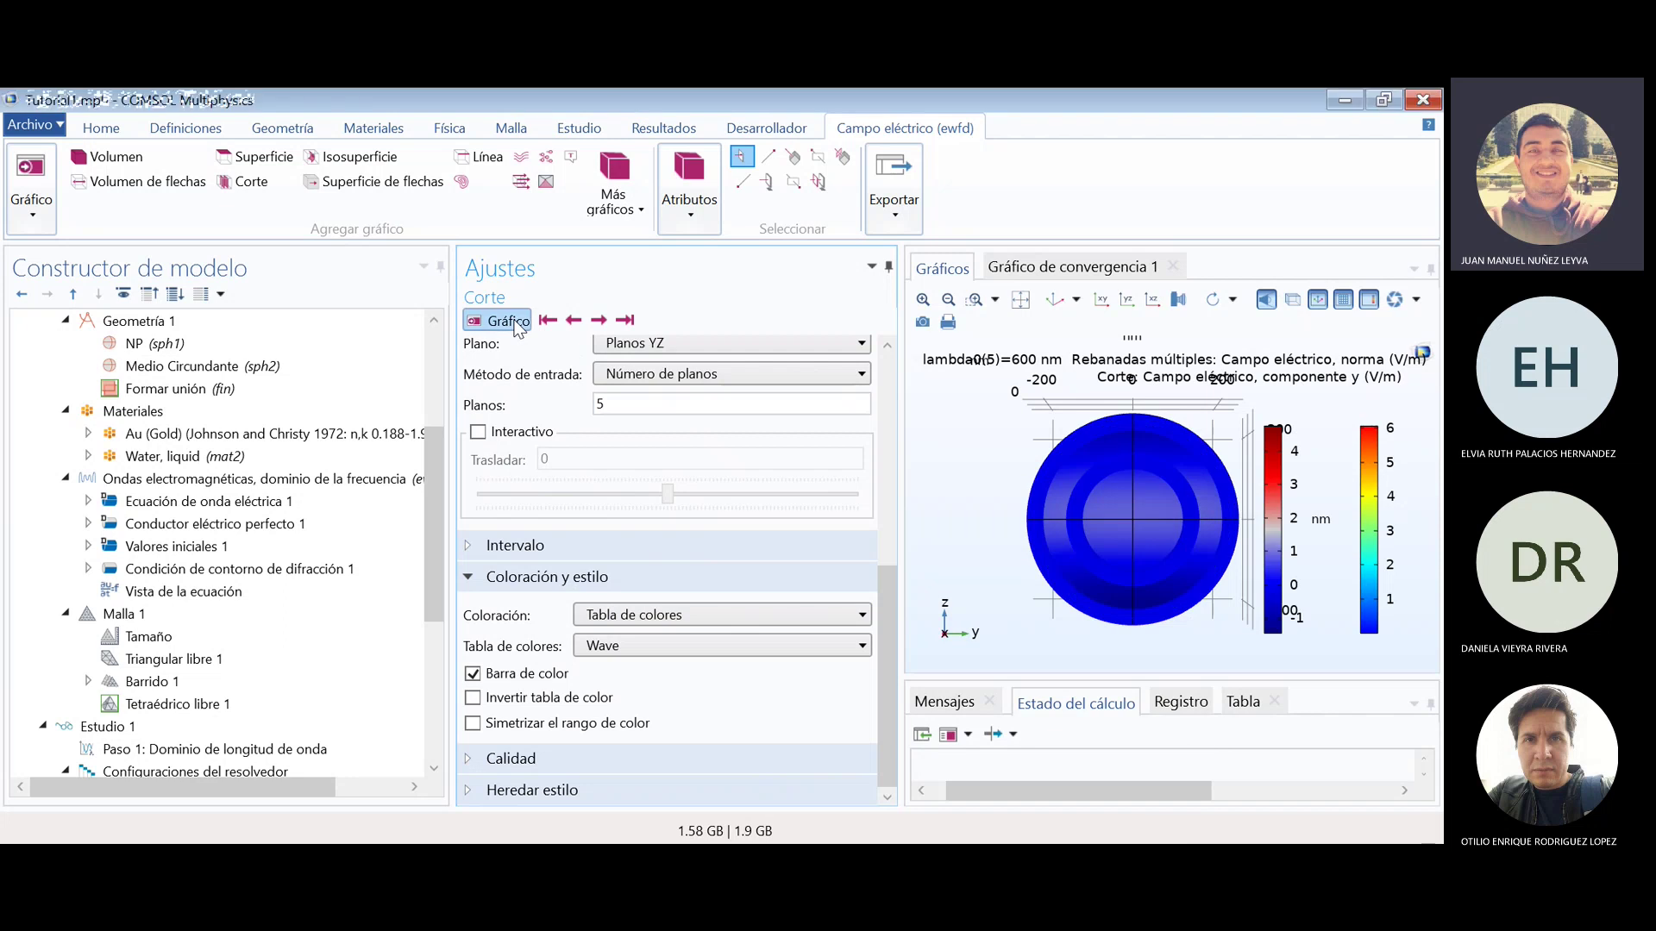
- Try the Thermal, Spectrum and TrafficLight color tables on the slice
left_click(597, 649)
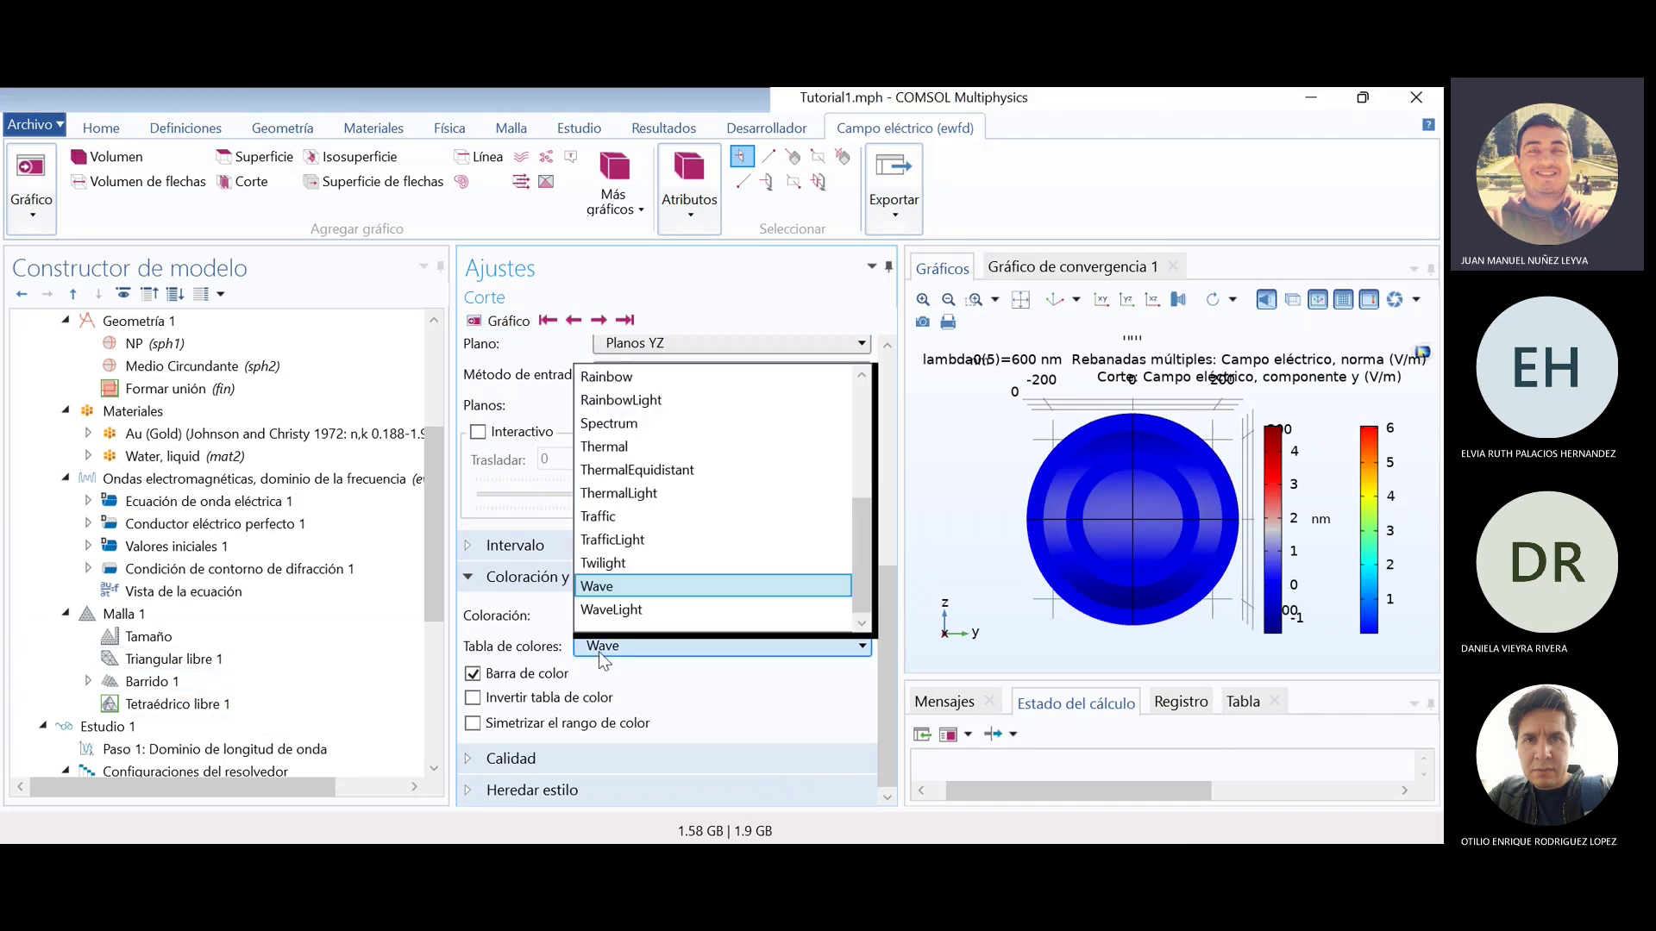
left_click(643, 441)
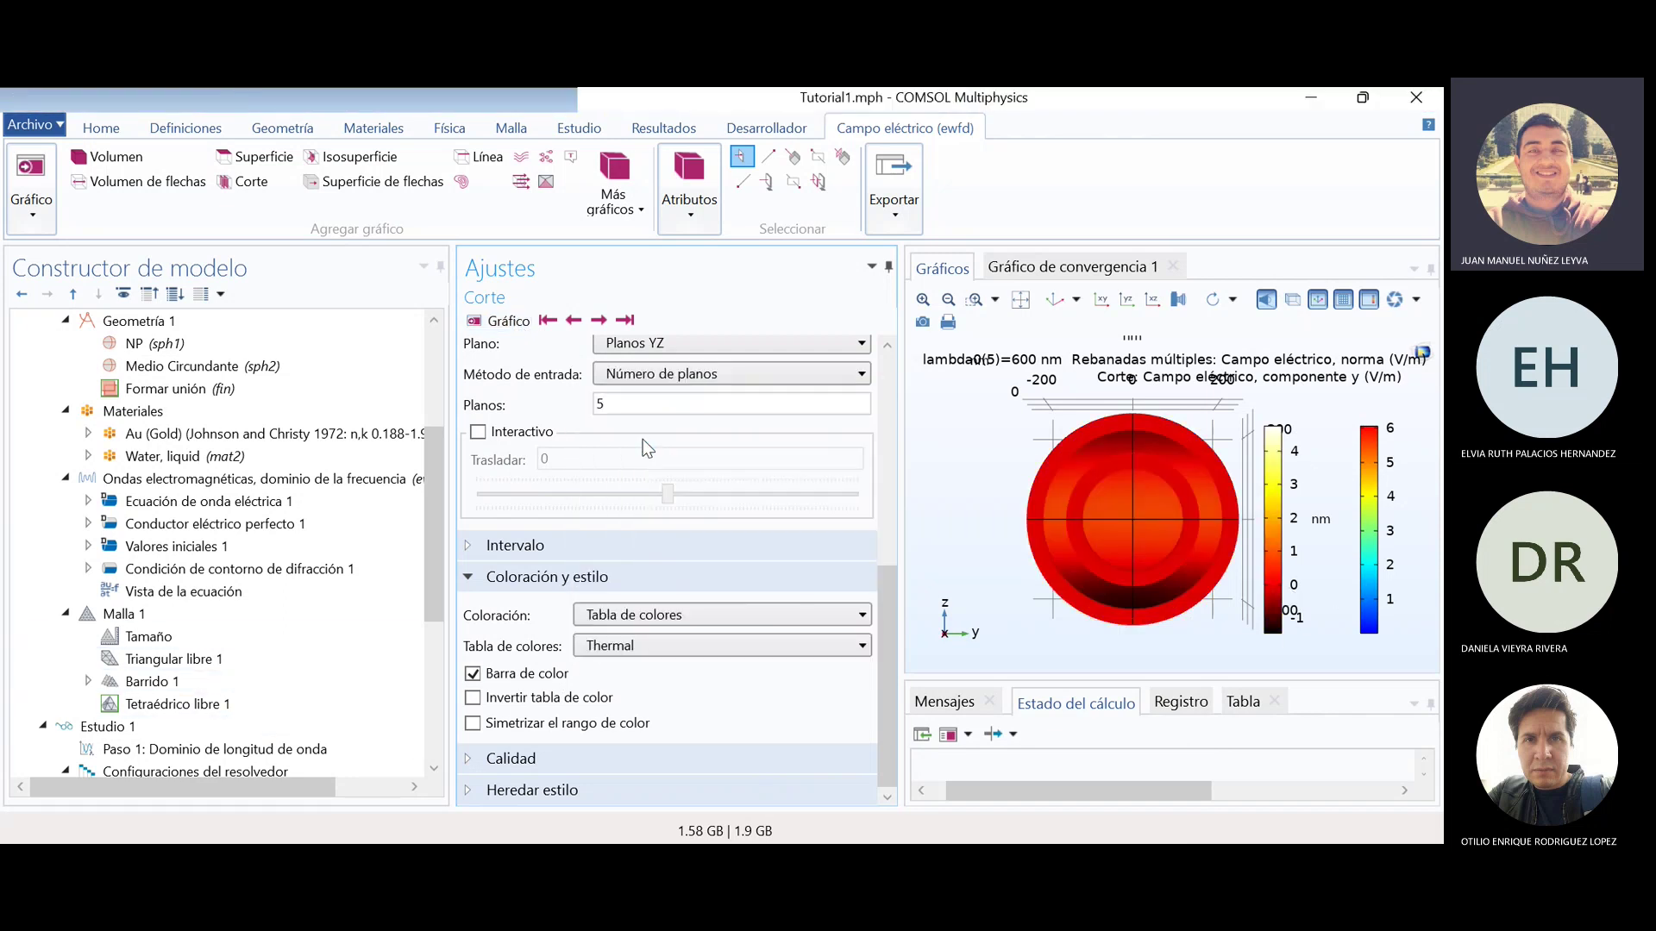
left_click(664, 648)
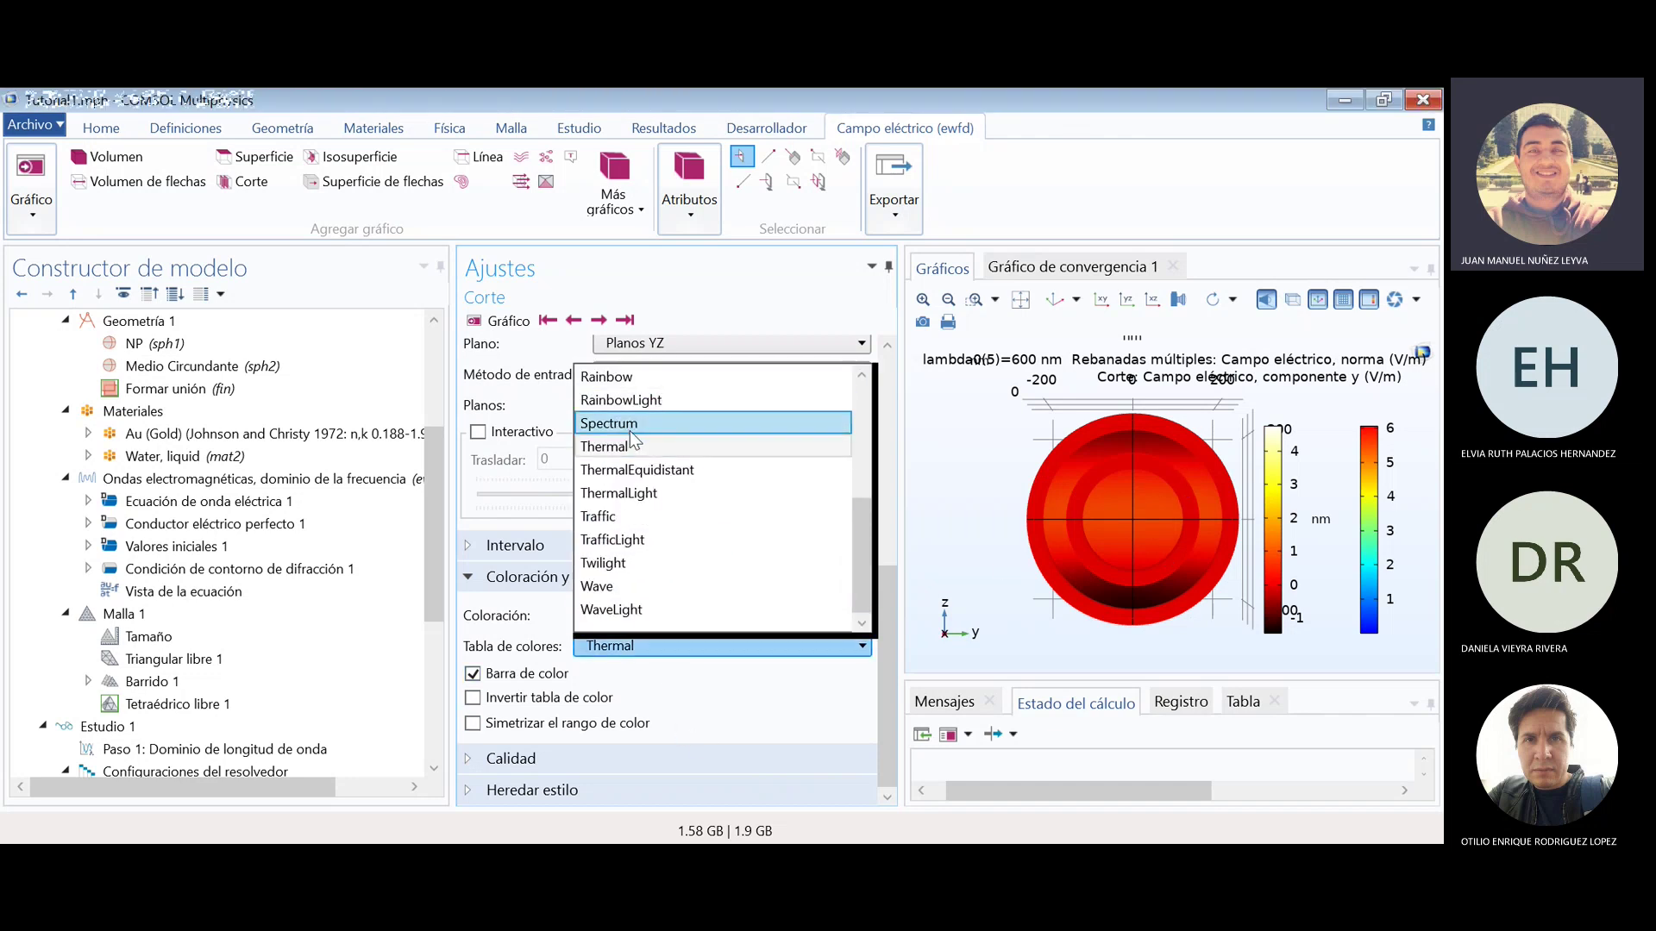
left_click(630, 424)
left_click(677, 639)
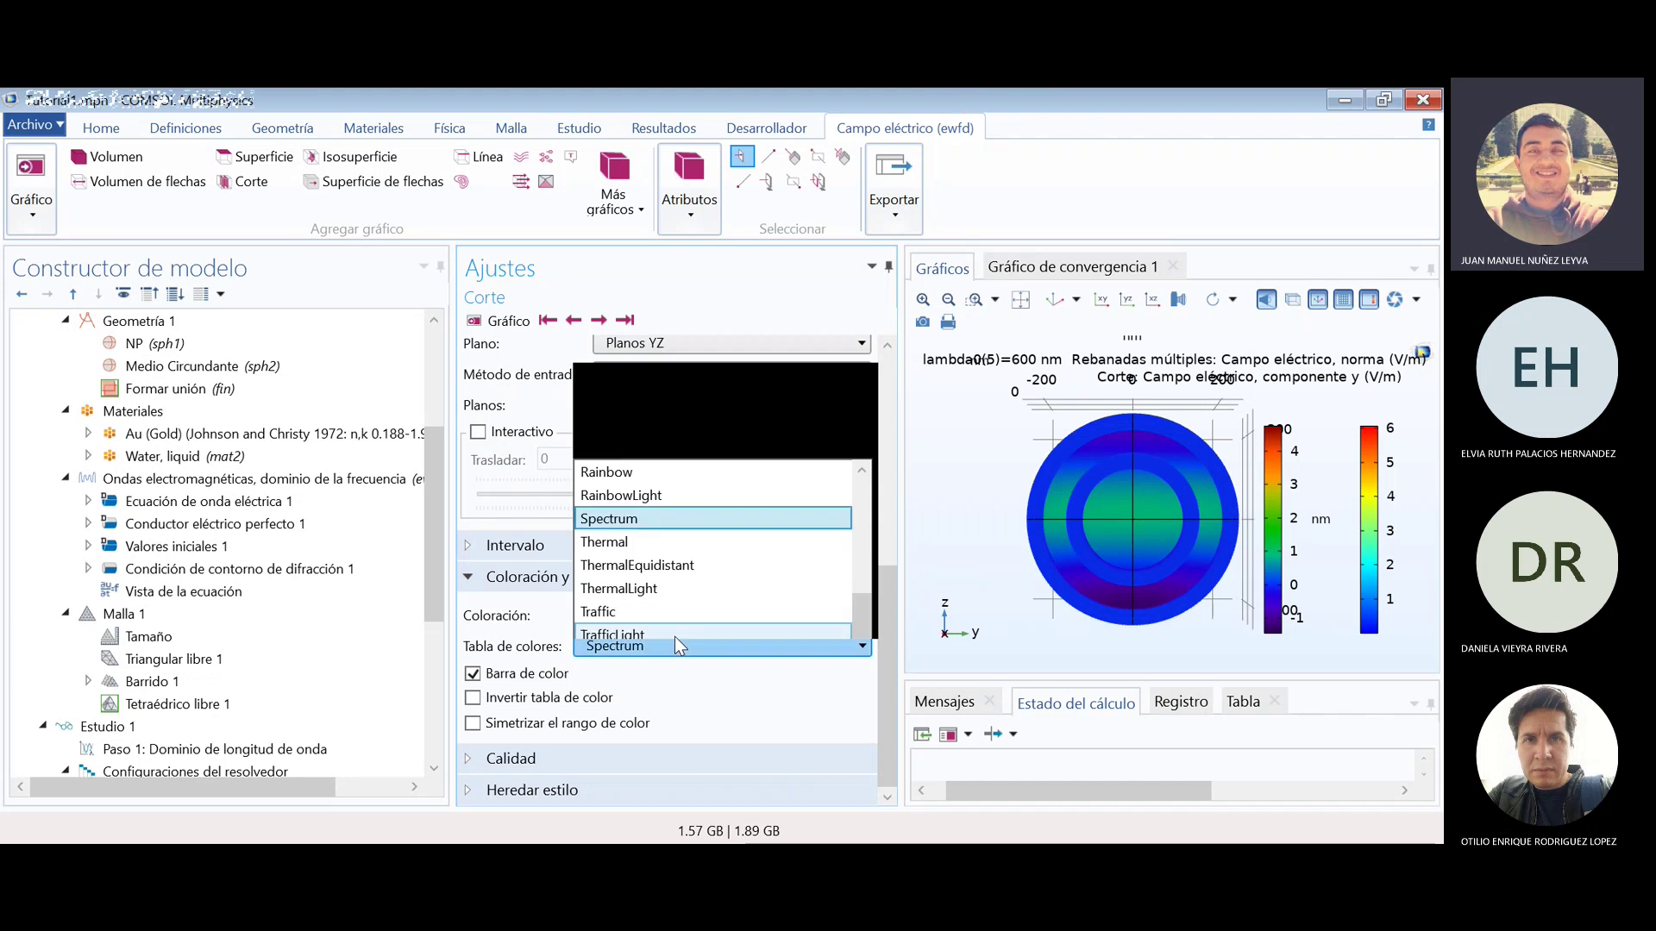
left_click(675, 635)
- Try the AuroraAustralis and Cyclic color tables on the slice
left_click(696, 645)
scroll(802, 559, "up", 4)
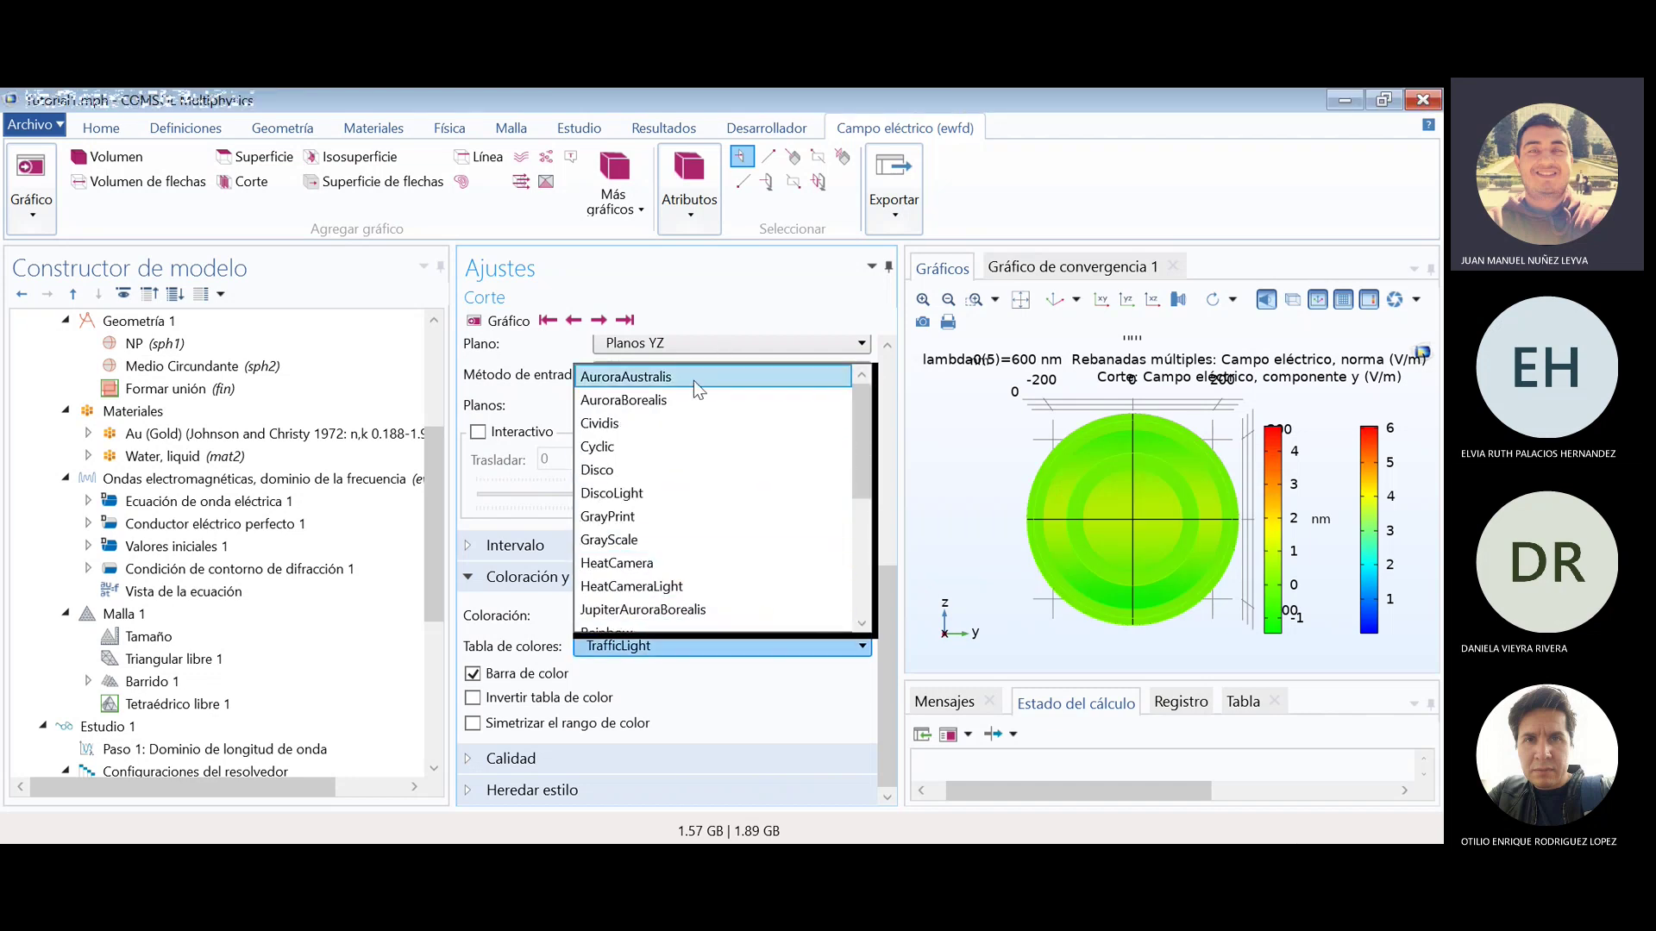
left_click(694, 380)
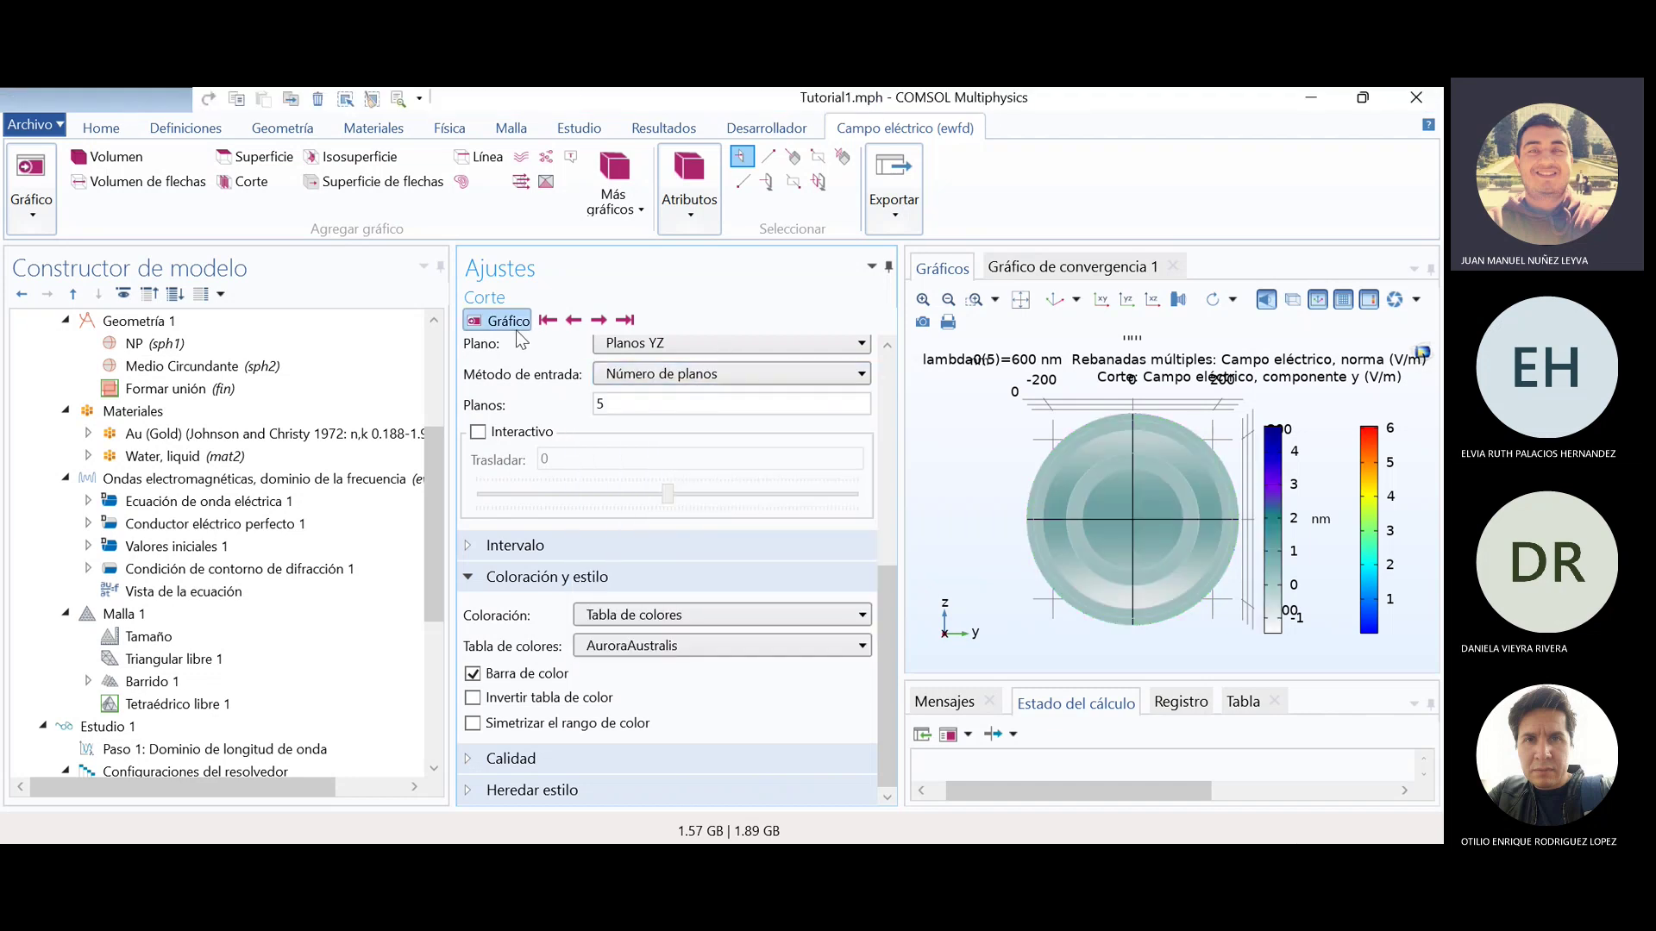
left_click(700, 644)
left_click(689, 422)
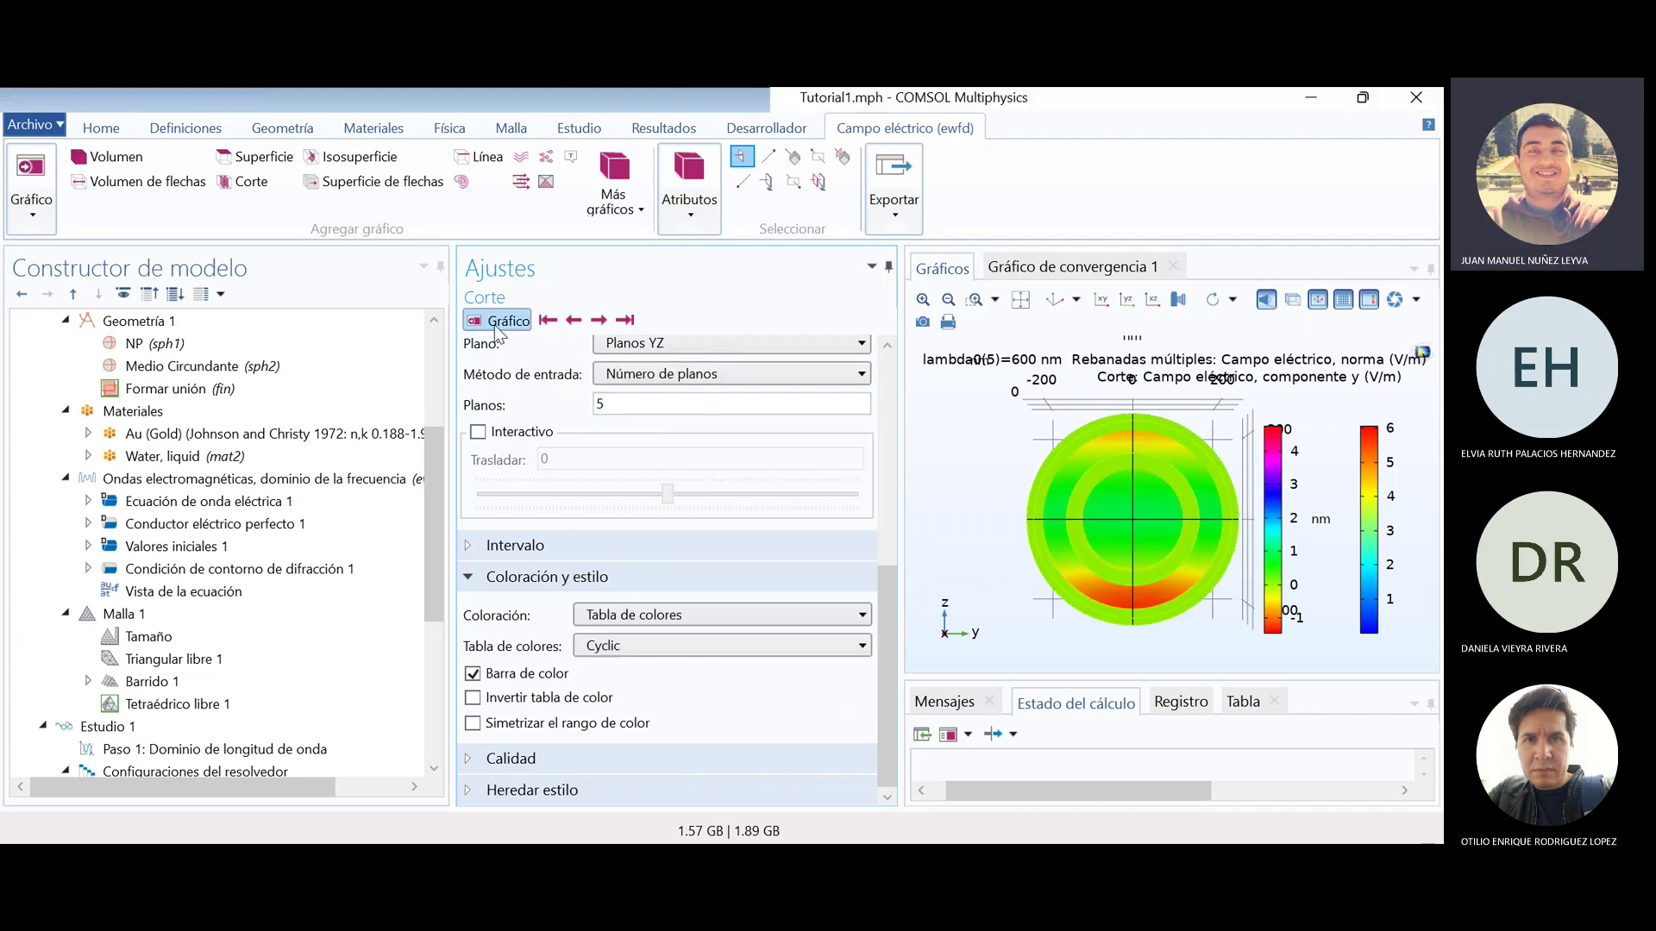
- Set the slice's color table to Thermal
left_click(730, 645)
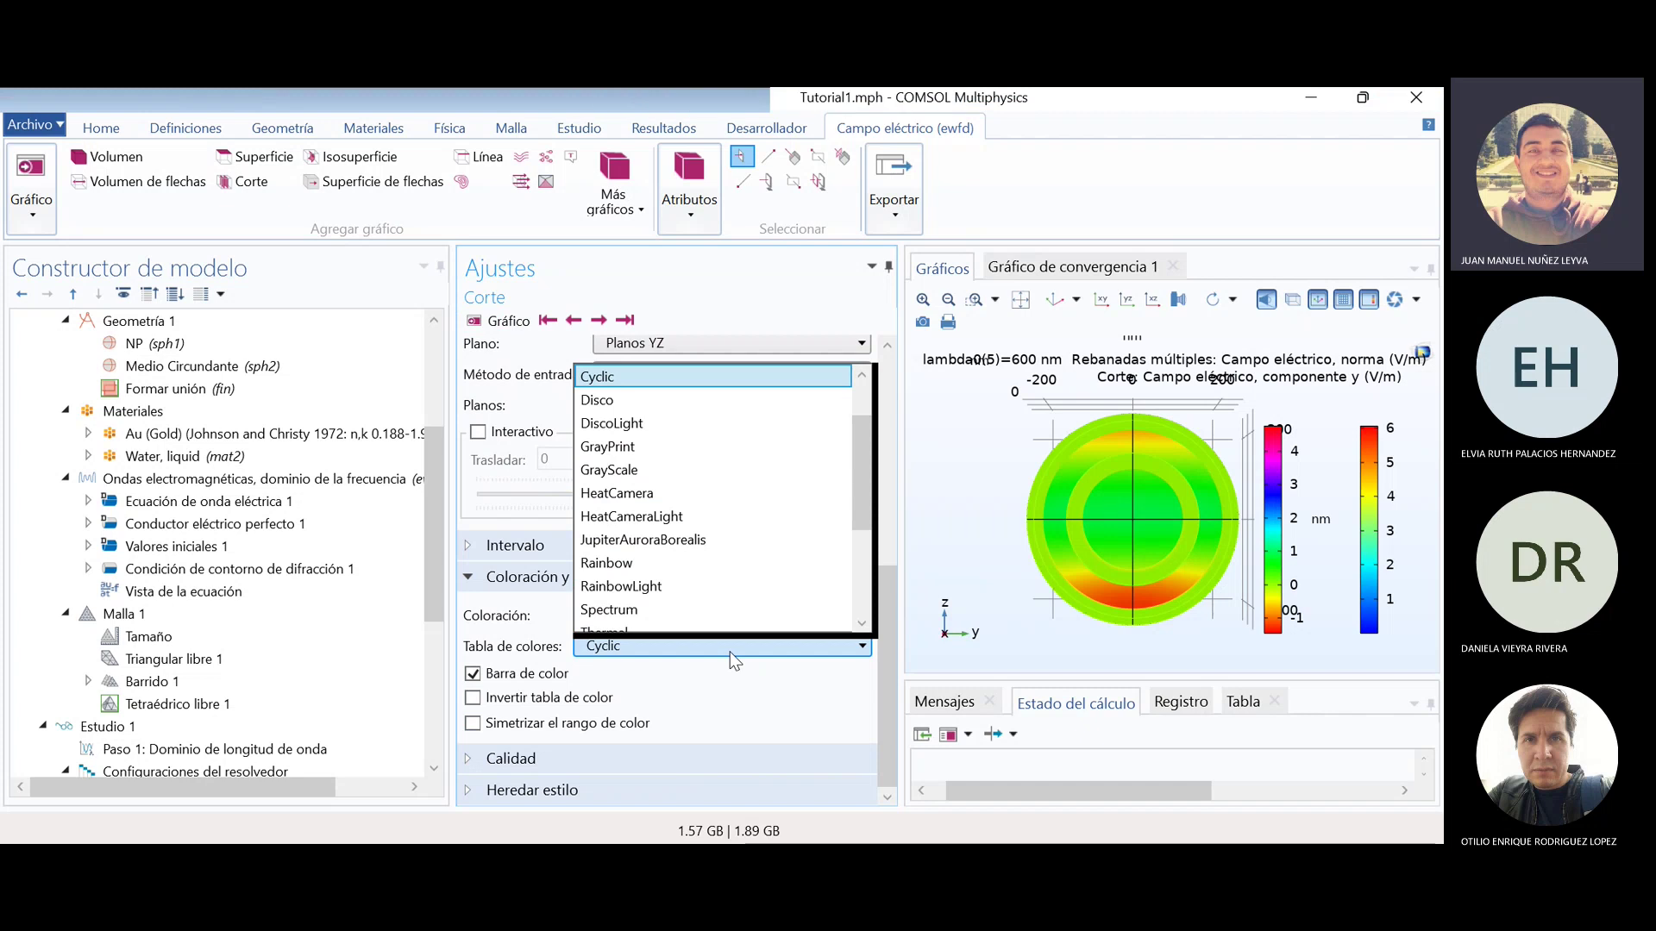
scroll(730, 604, "down", 3)
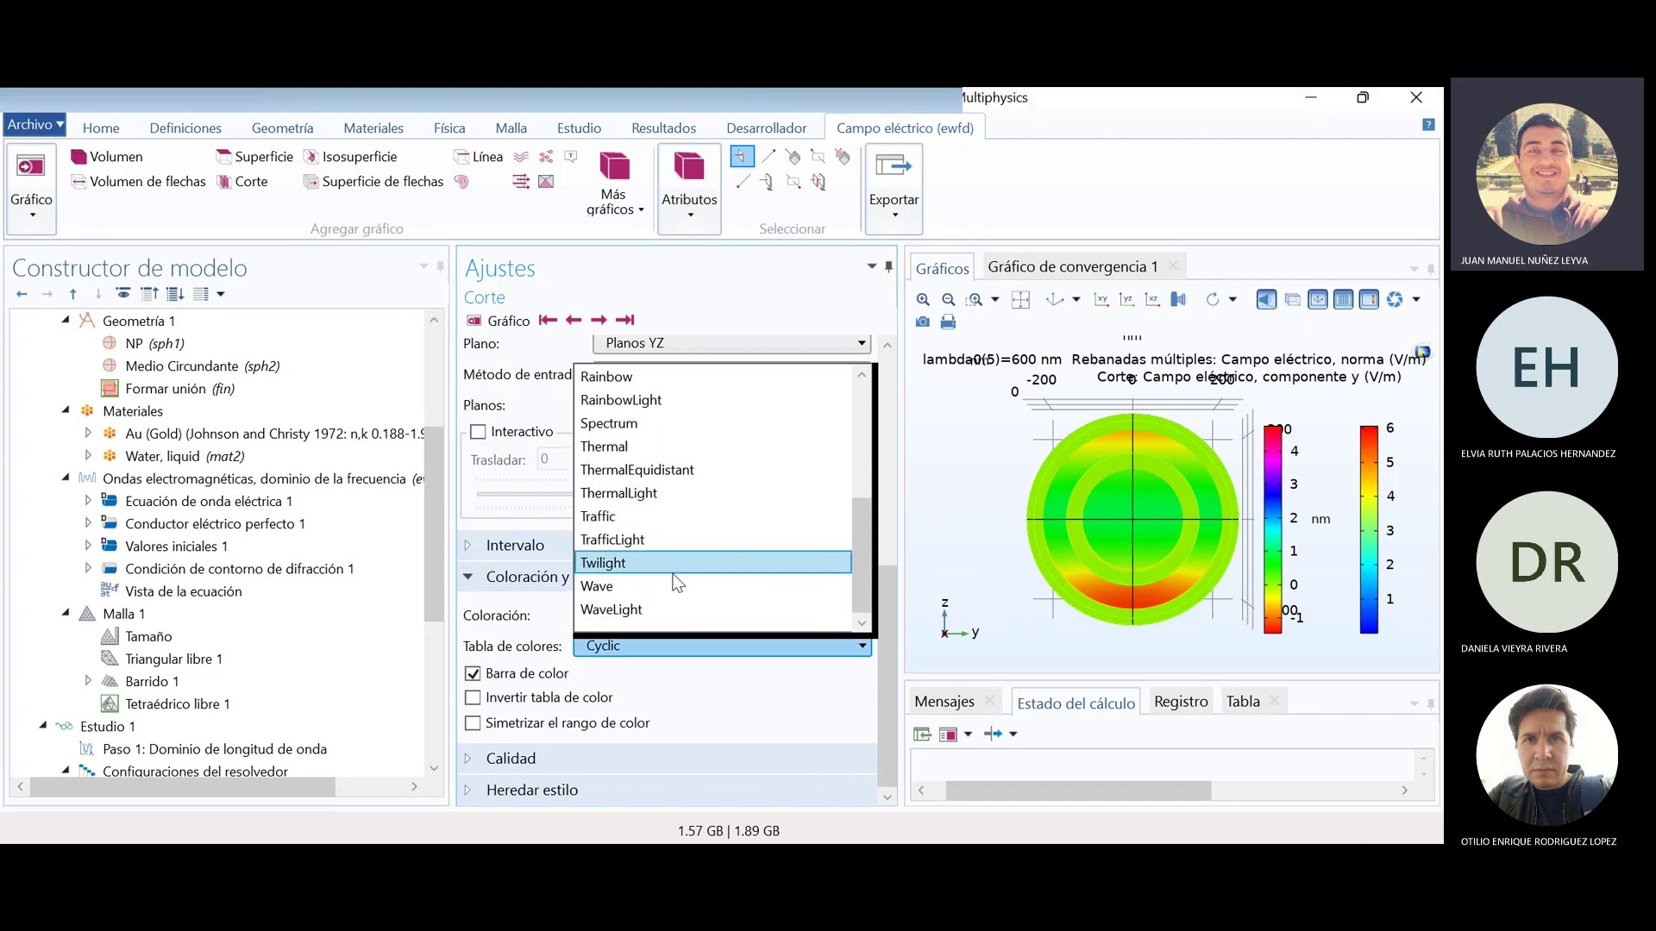
left_click(670, 446)
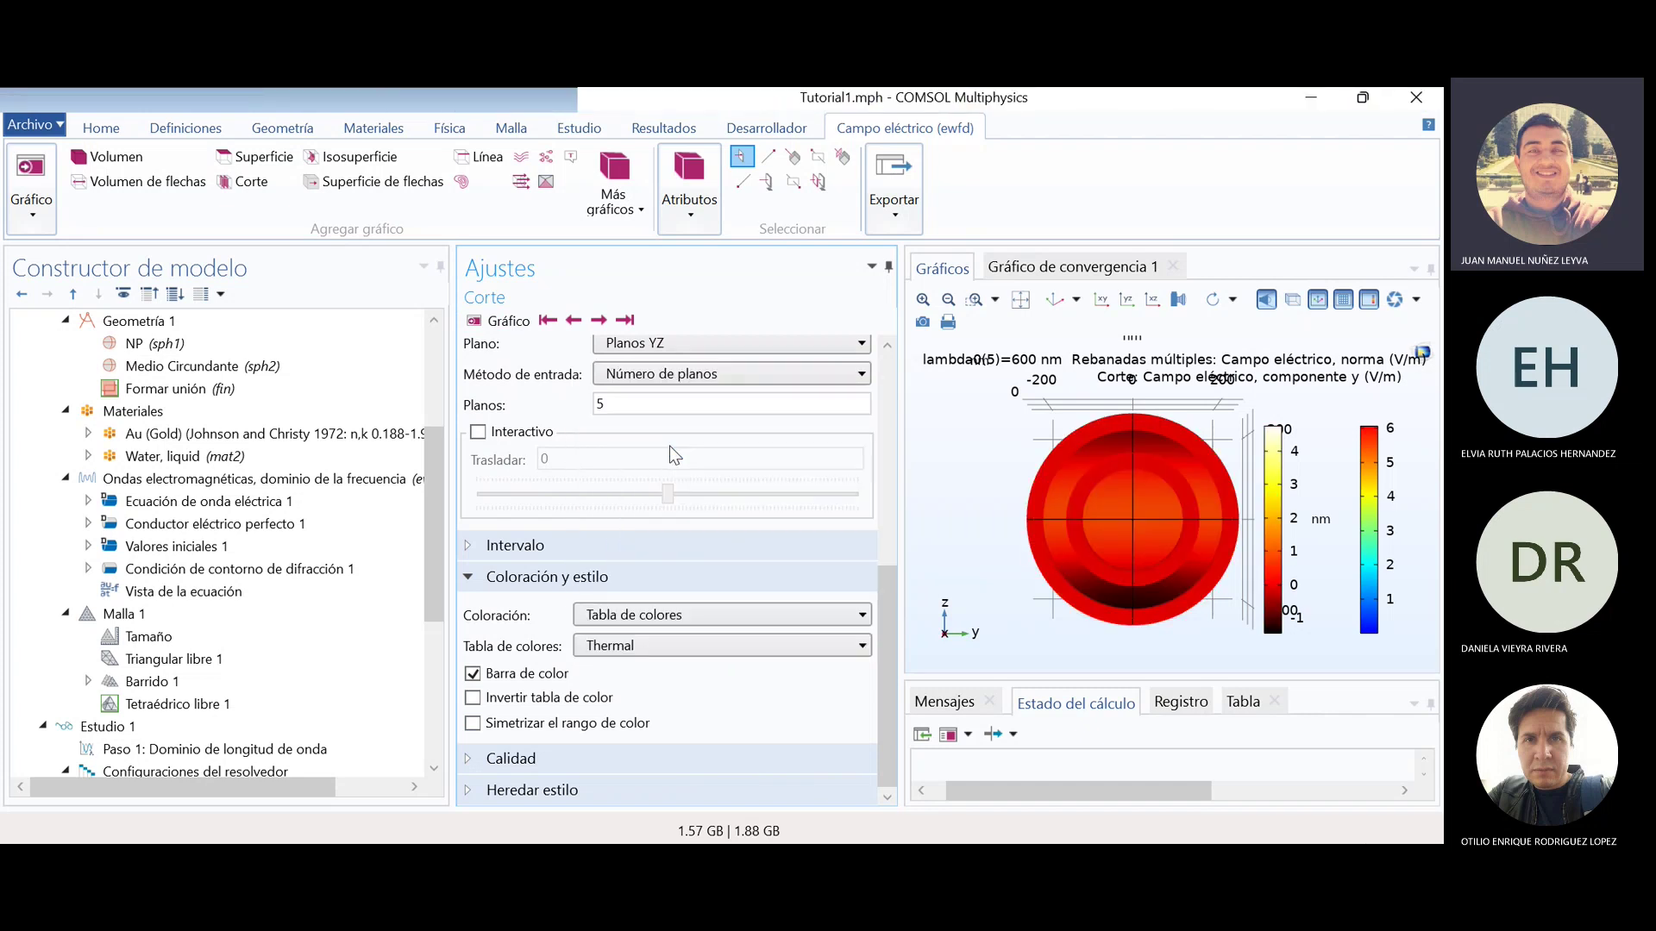
- Disable the Rebanadas múltiples 1 plot and examine the slice planes in 3D
scroll(350, 634, "down", 3)
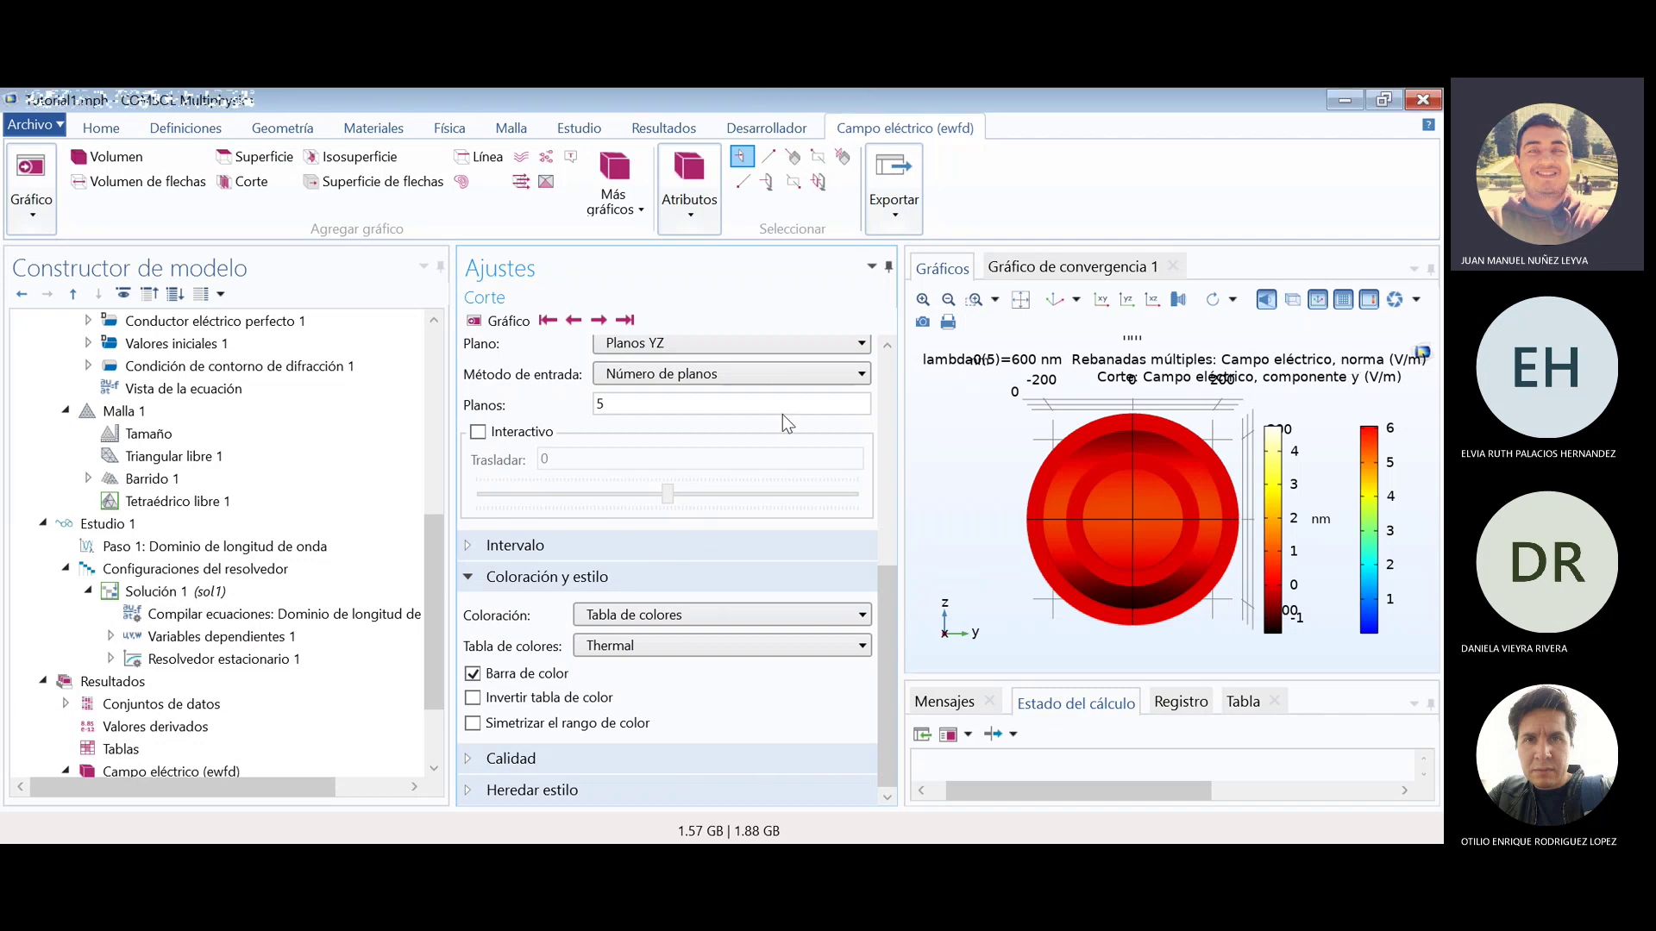
scroll(414, 655, "down", 3)
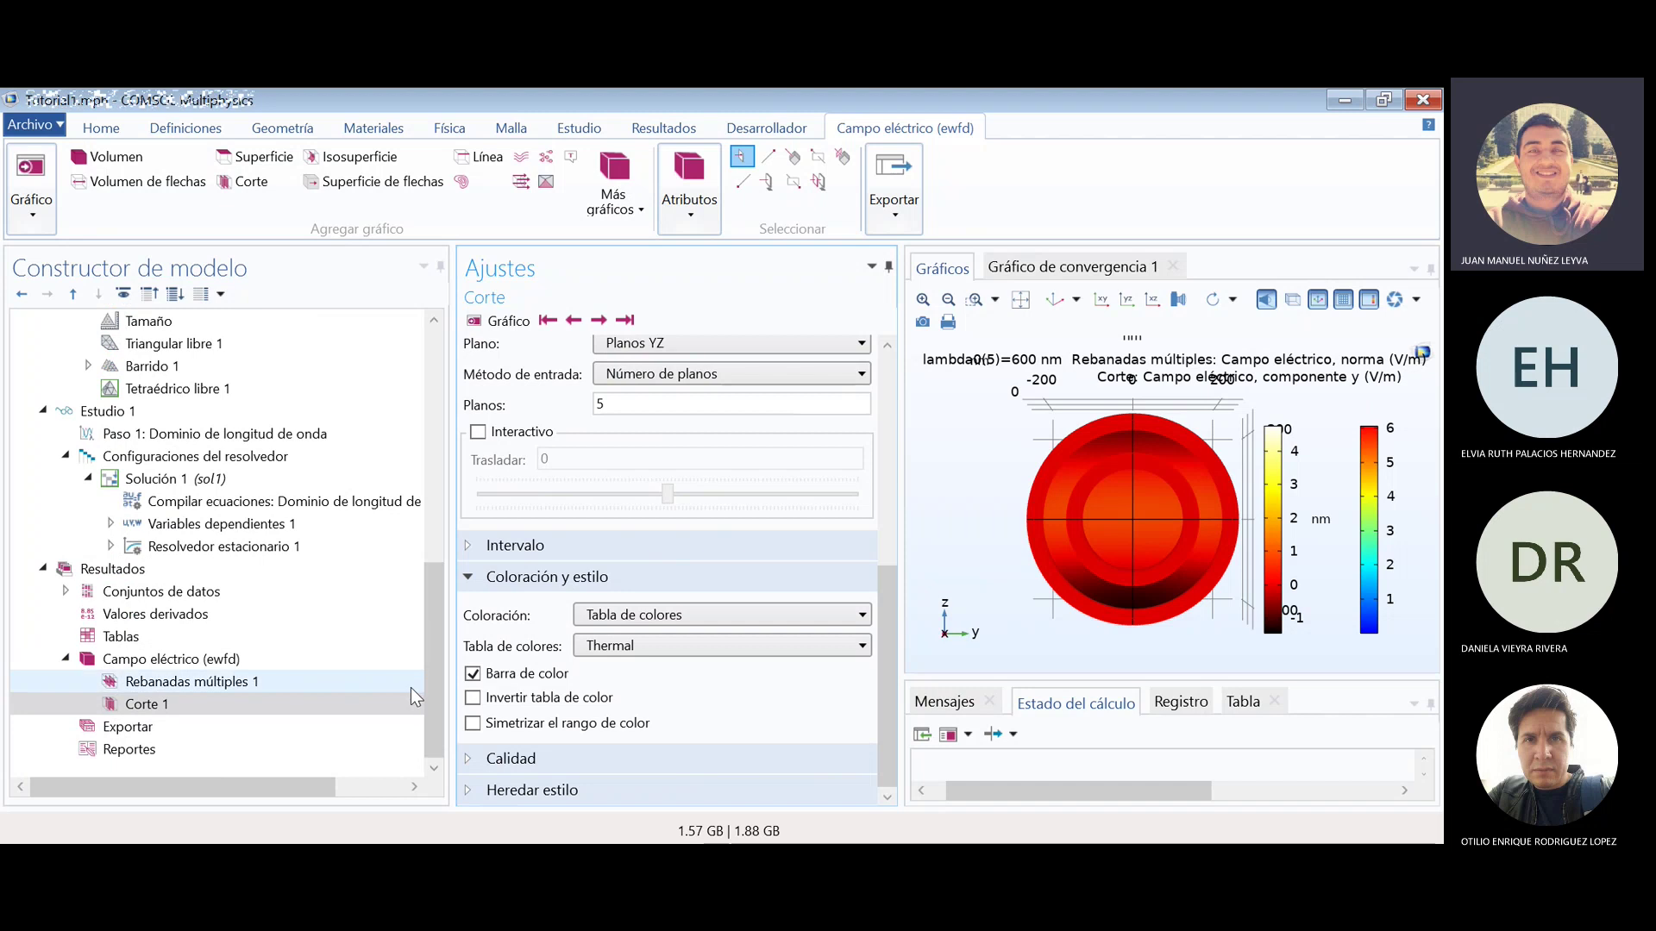
left_click(152, 681)
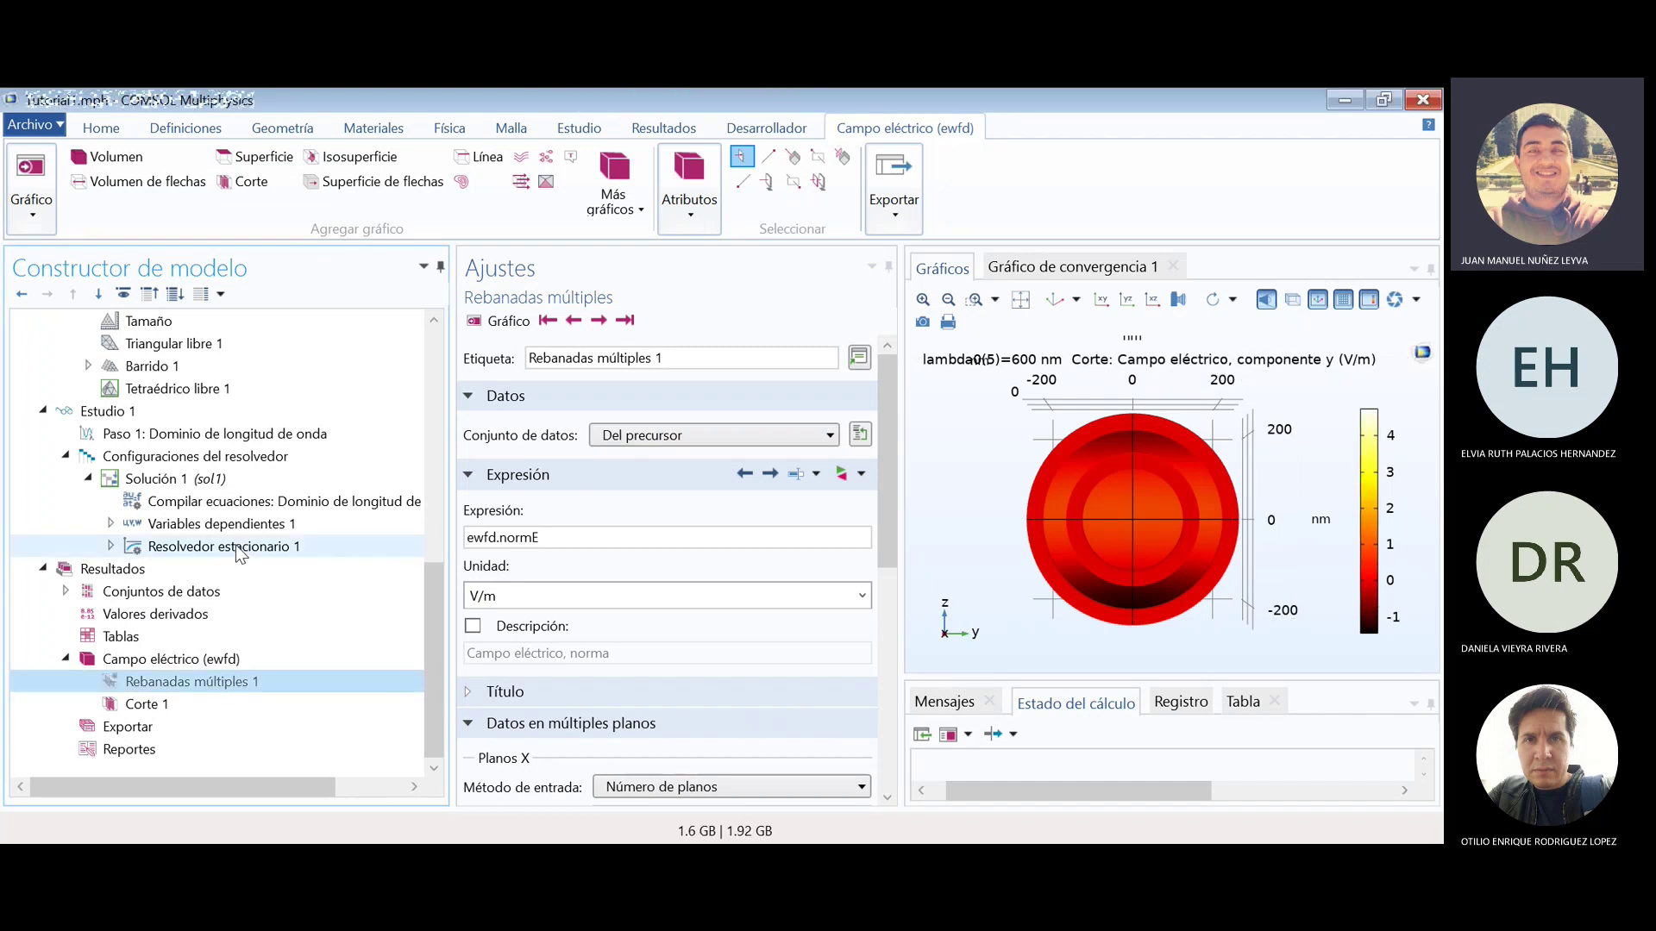
left_click_drag(1239, 595, 1069, 583)
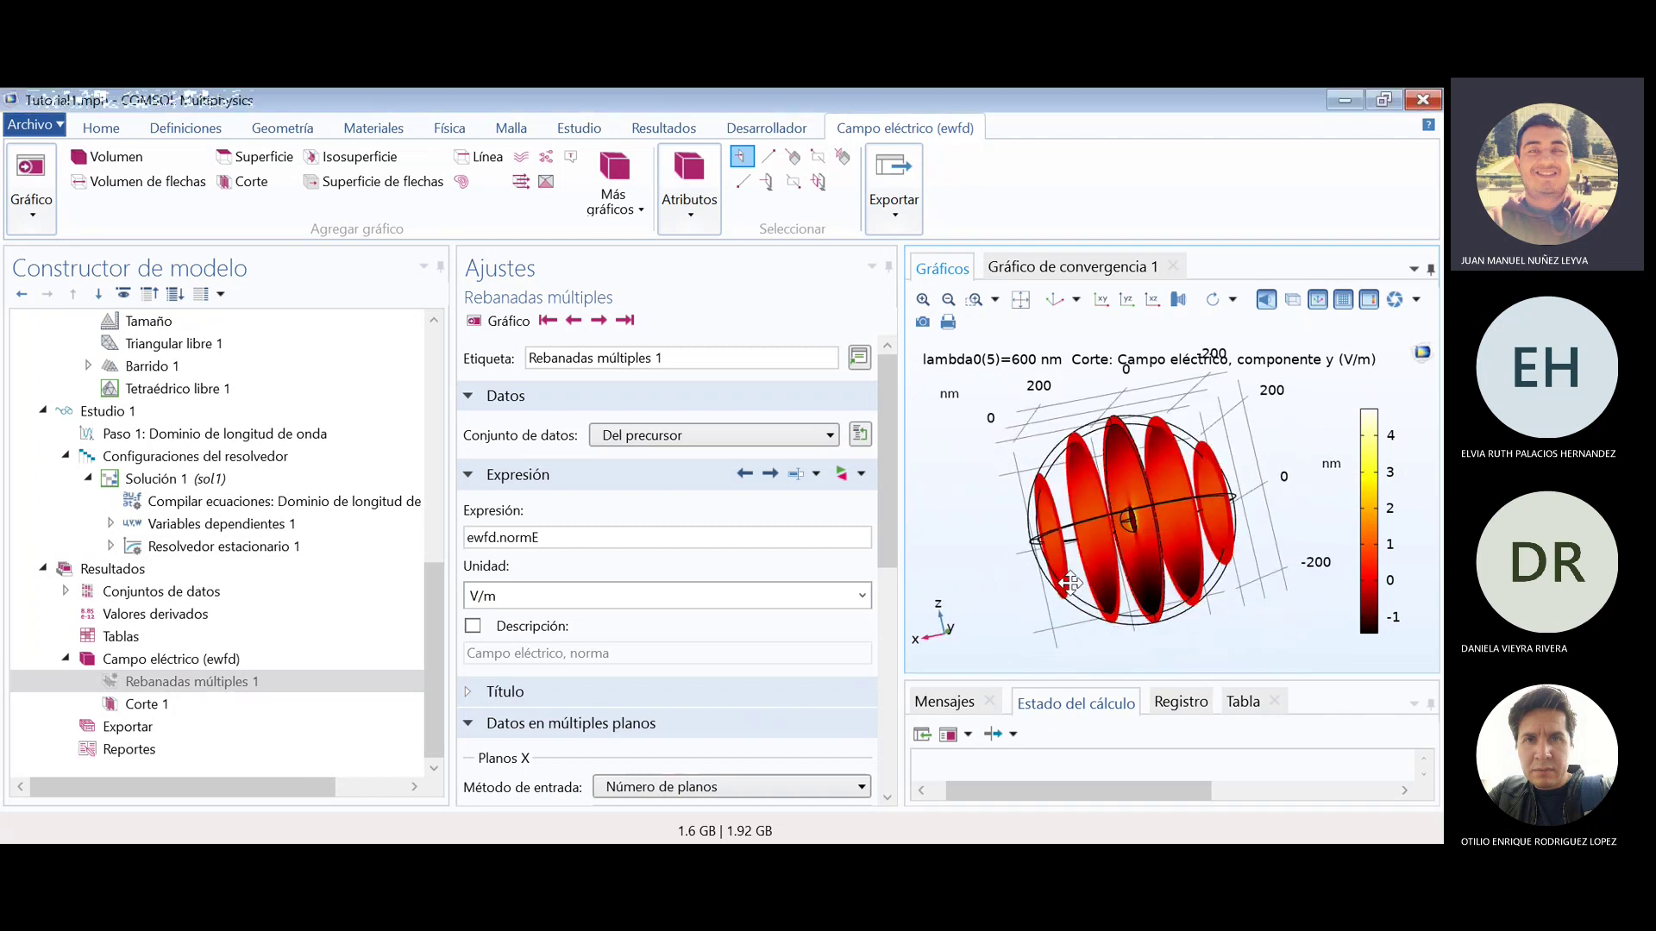
left_click_drag(1145, 539, 1182, 535)
- Set Corte 1 to a single plane, keeping the YZ orientation, and plot it
left_click(181, 683)
left_click(131, 703)
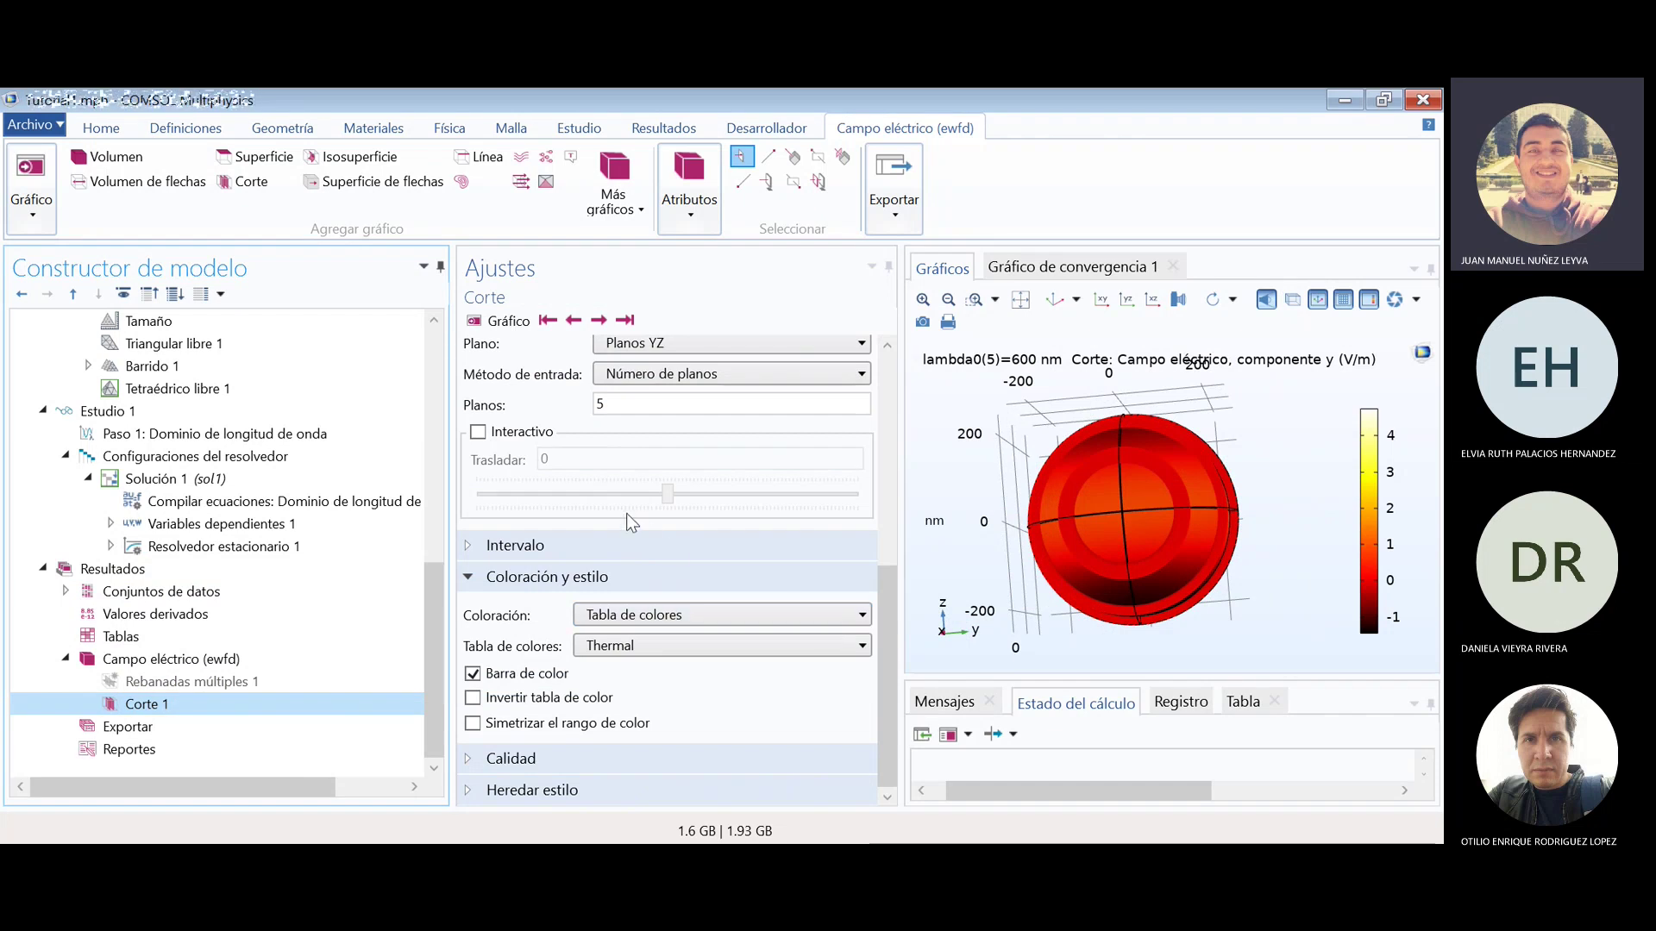
left_click(601, 545)
scroll(757, 622, "up", 3)
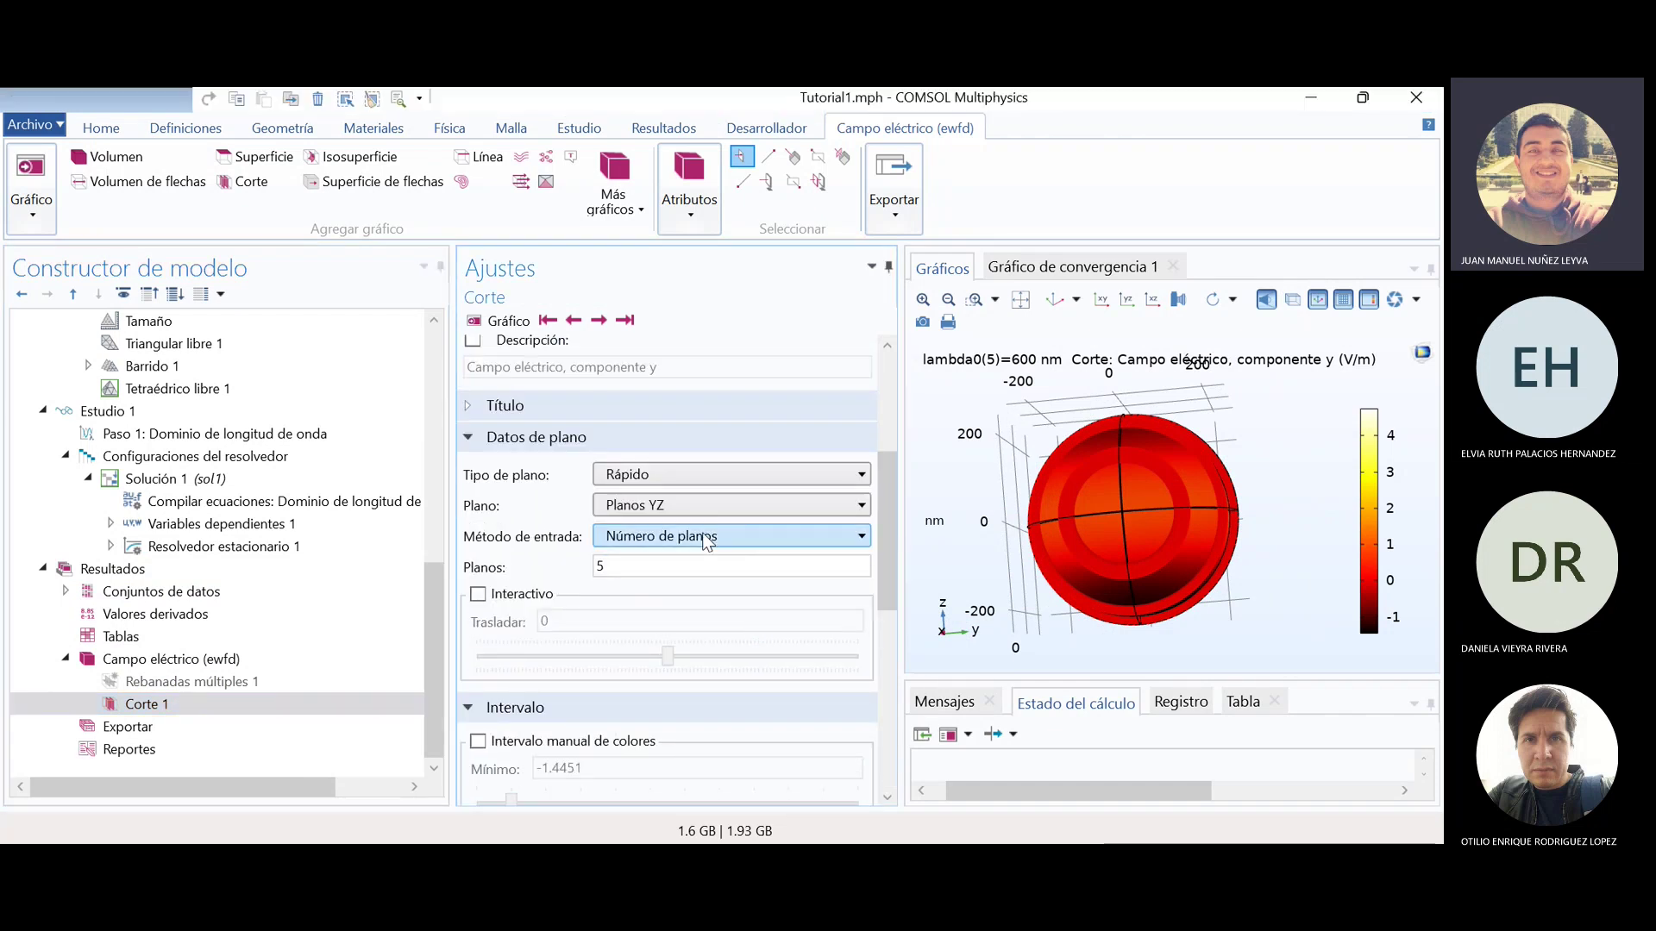
scroll(892, 562, "up", 2)
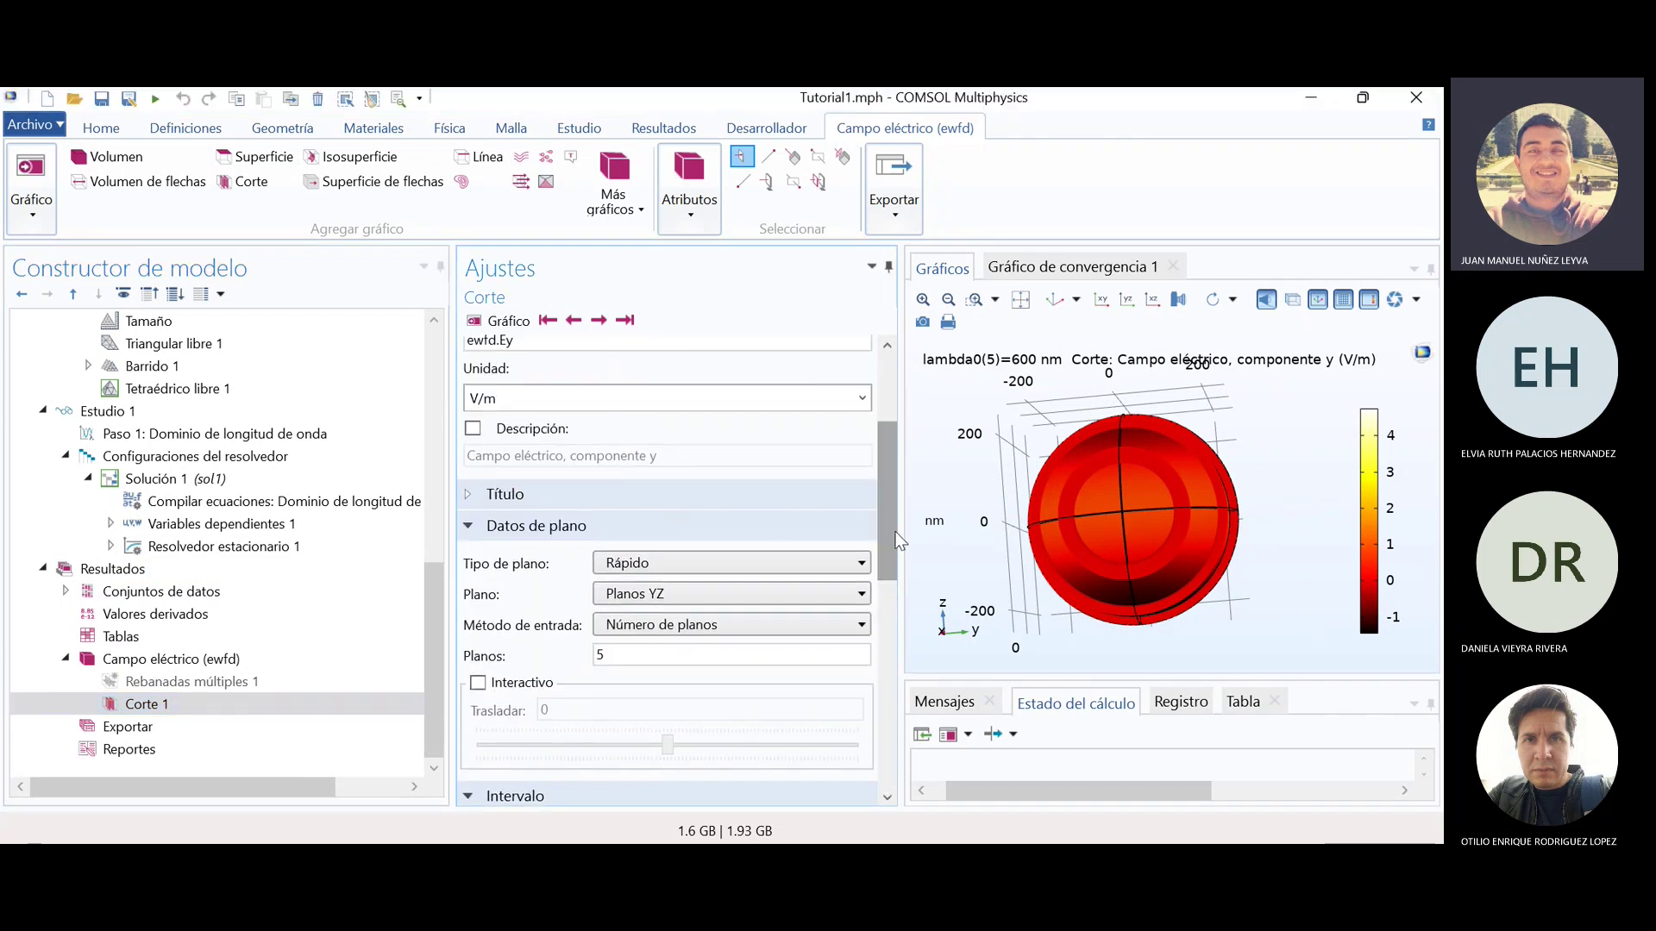
left_click(743, 593)
left_click(743, 617)
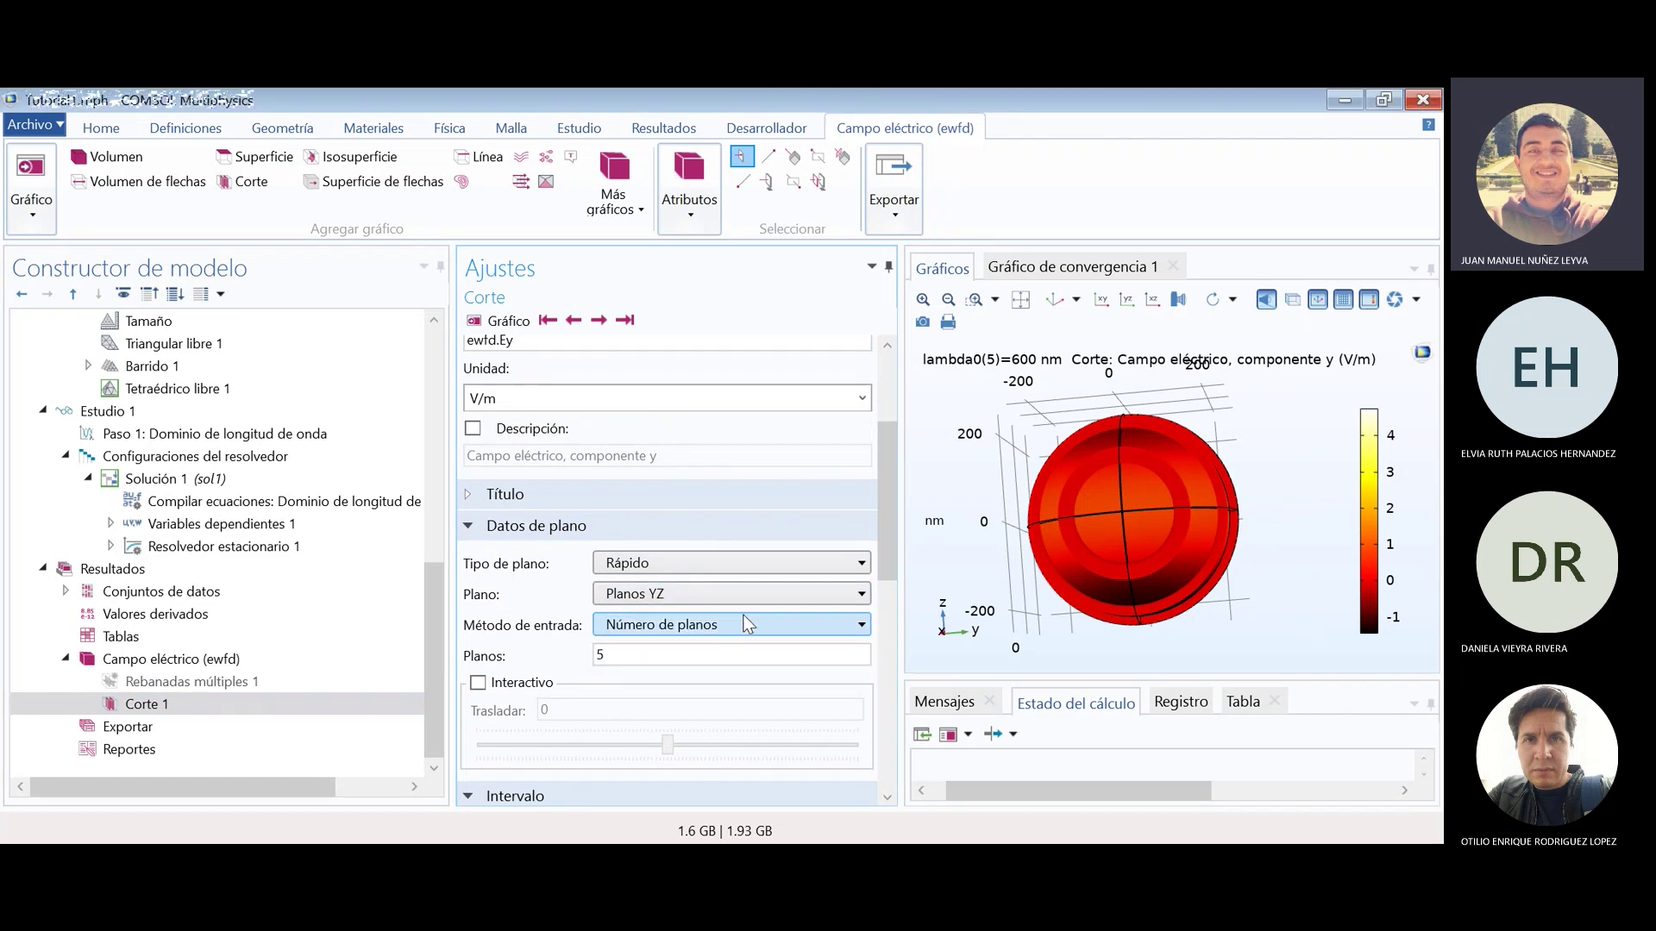
left_click(589, 653)
left_click_drag(606, 652, 588, 650)
type("1")
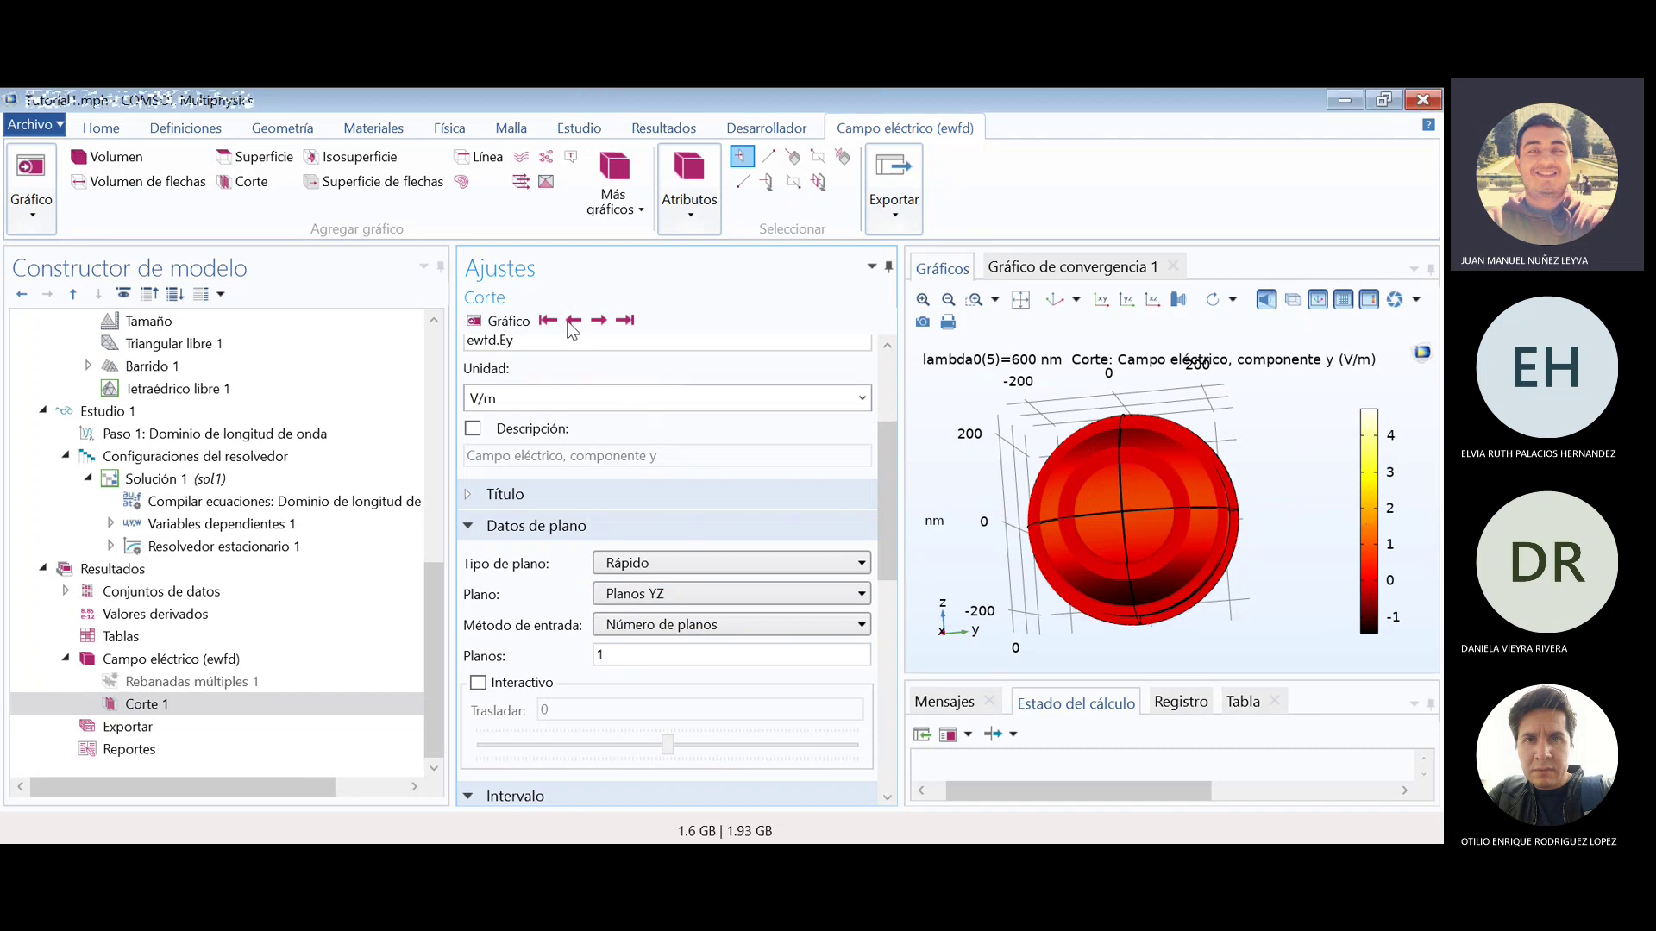
left_click(500, 321)
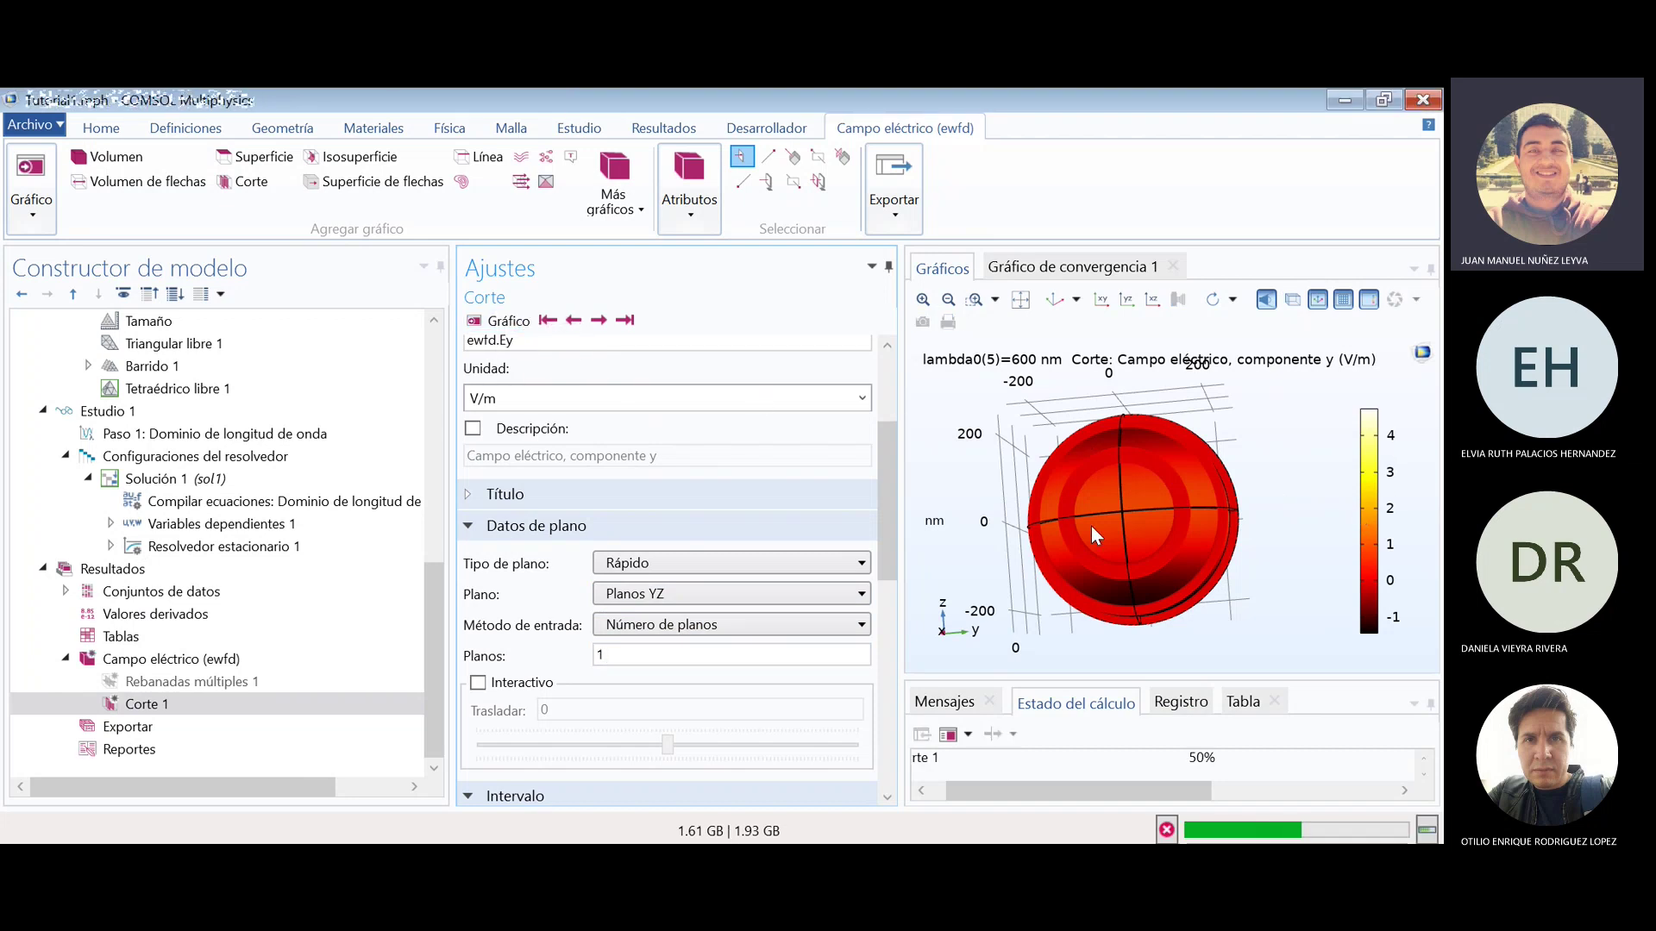
- Examine the single slice from an oblique angle, close up around the nanoparticle, and face-on in the YZ view
left_click_drag(1221, 529, 1175, 551)
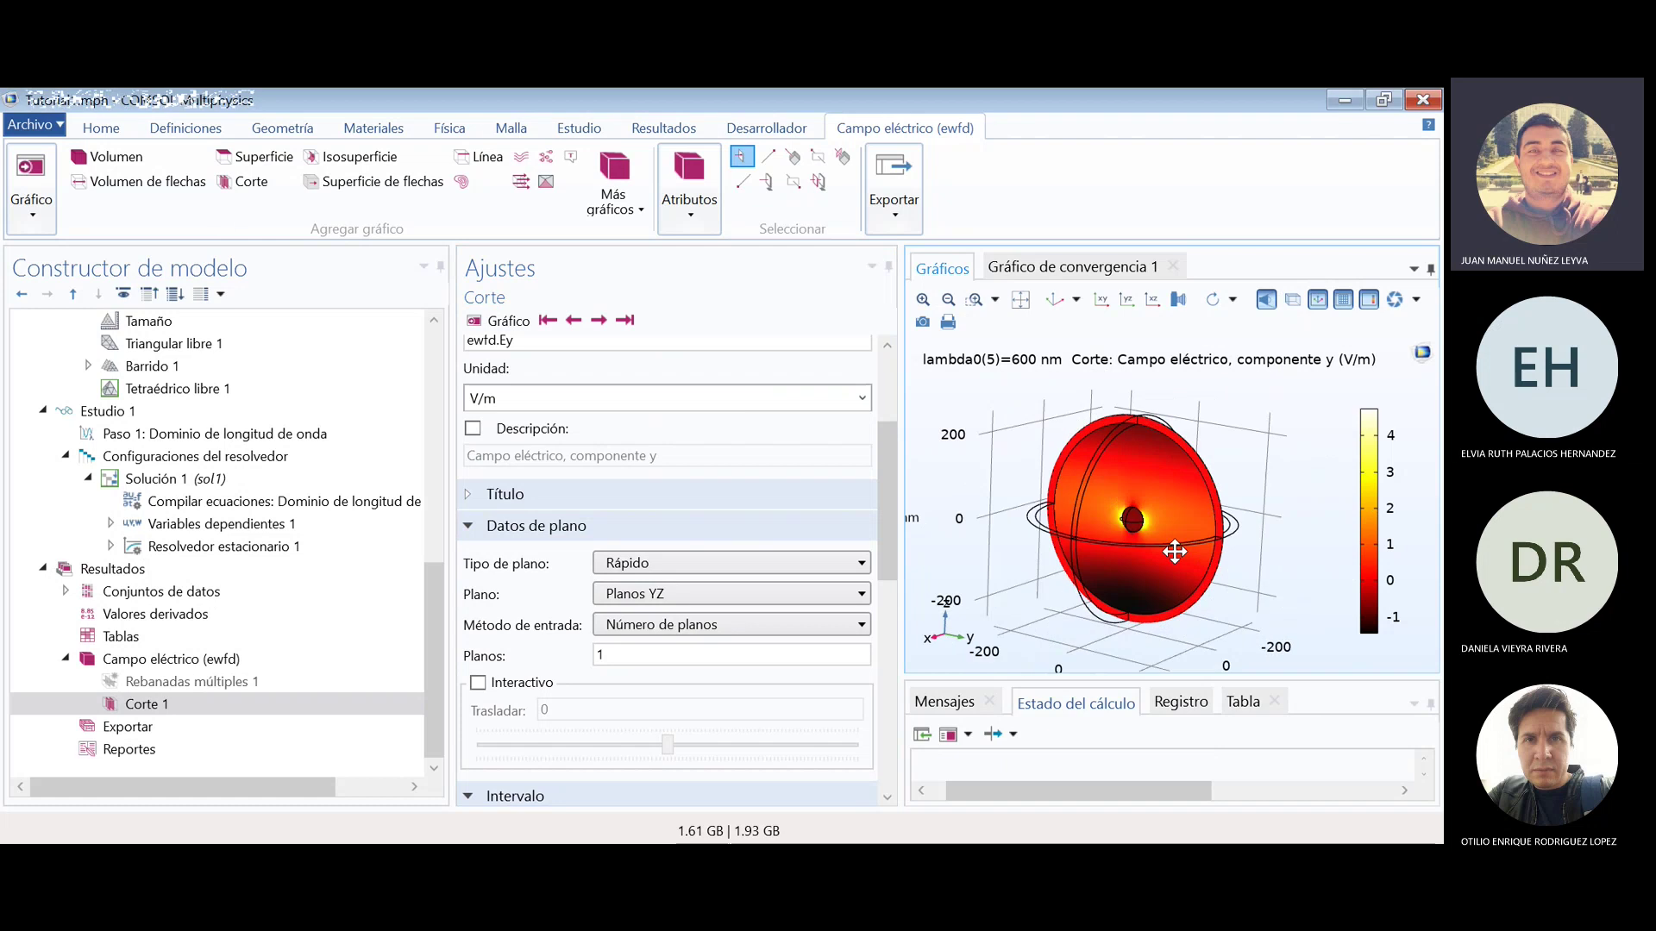
left_click(1054, 300)
left_click(1130, 299)
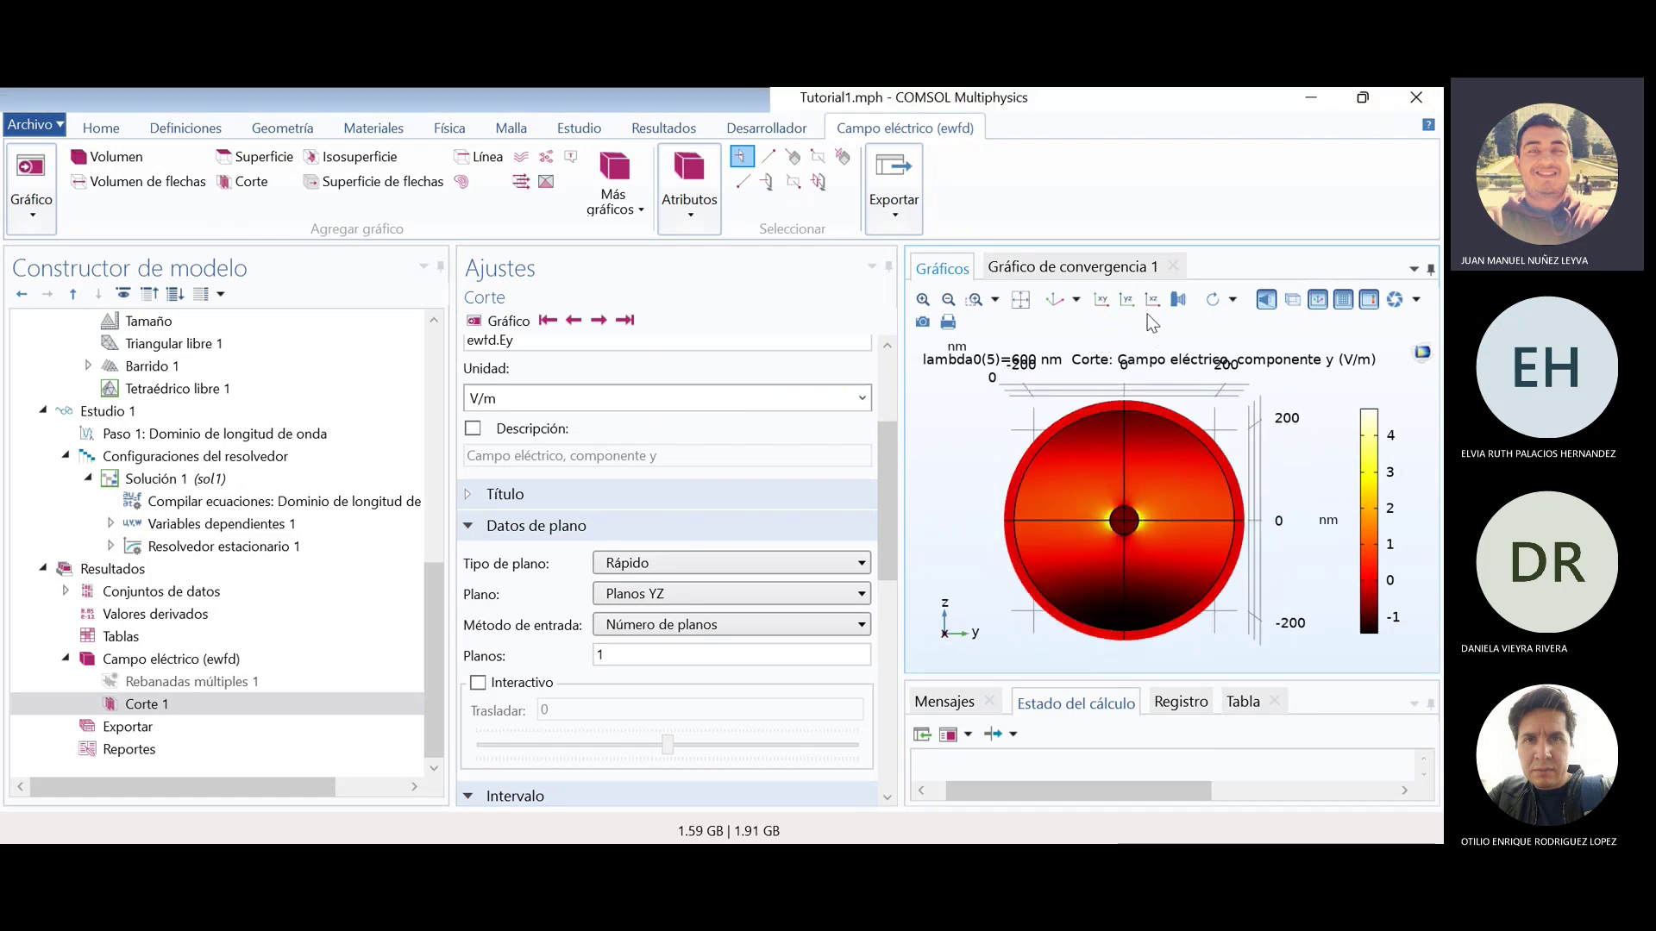
left_click(995, 299)
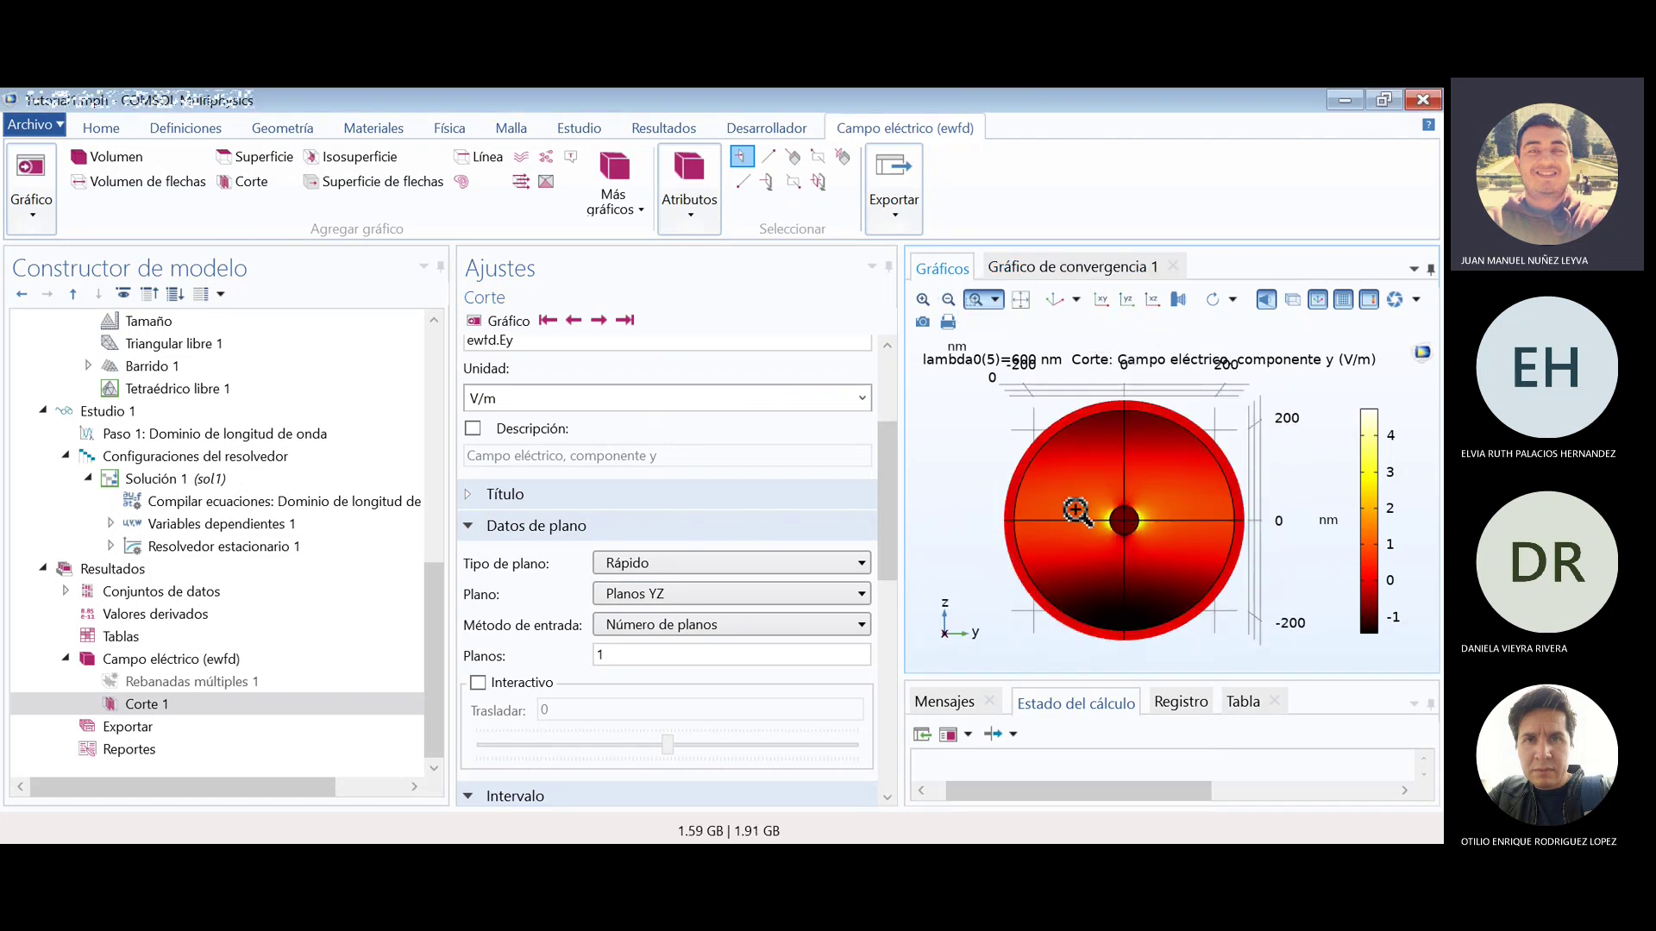
left_click_drag(1212, 578, 1224, 578)
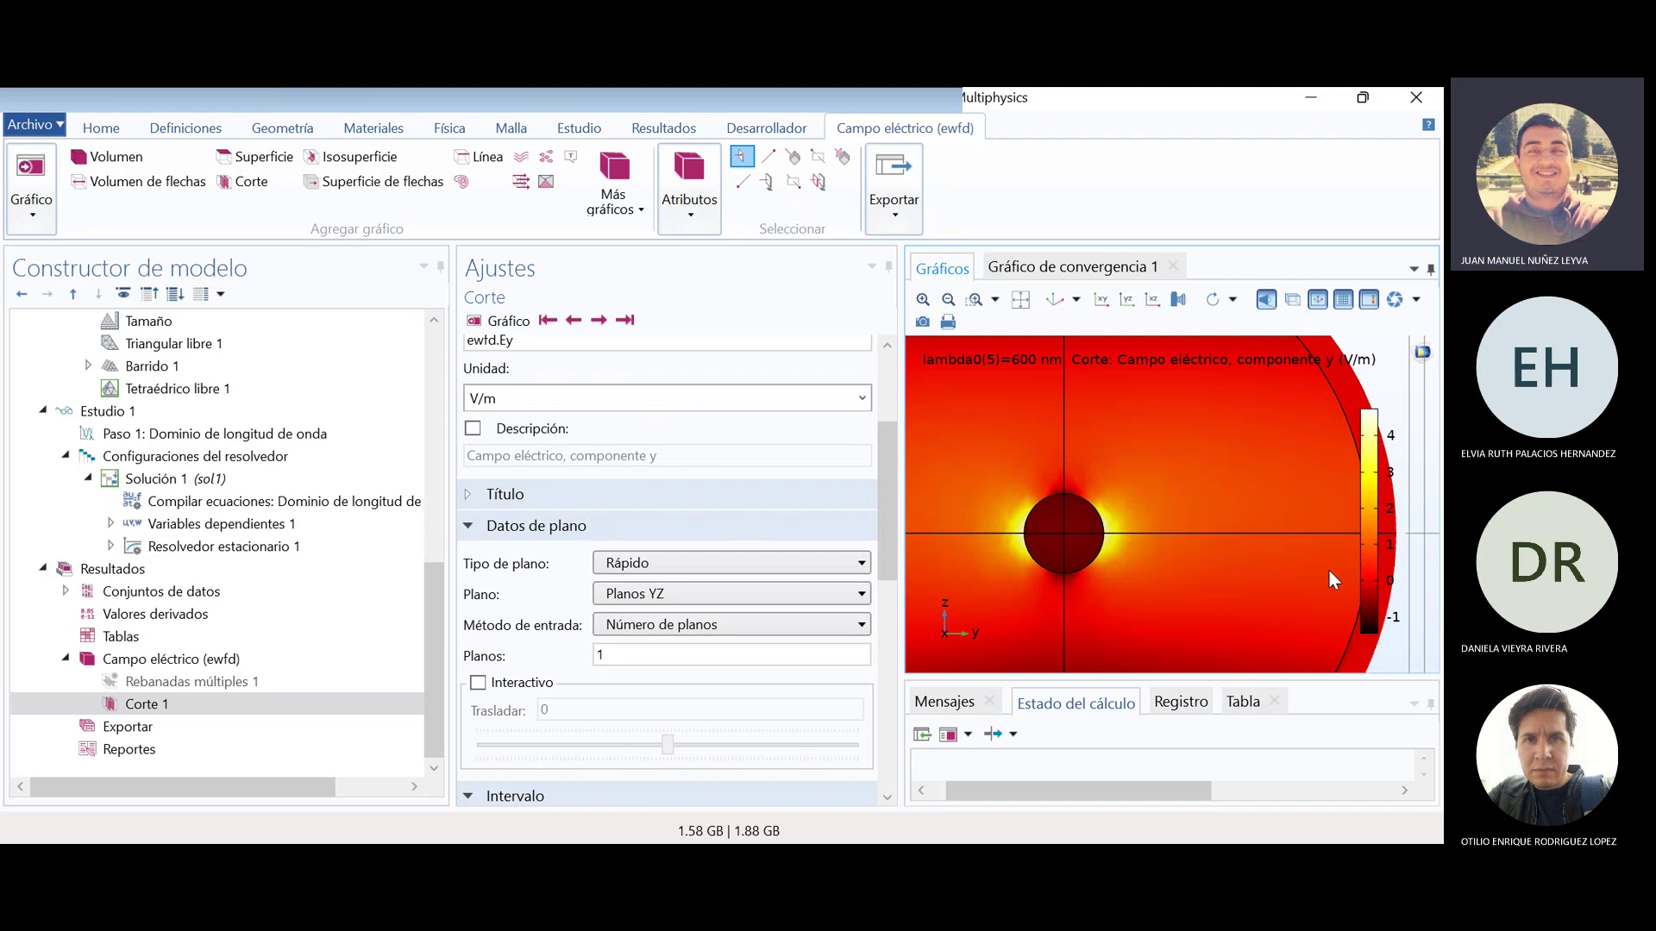
left_click(949, 299)
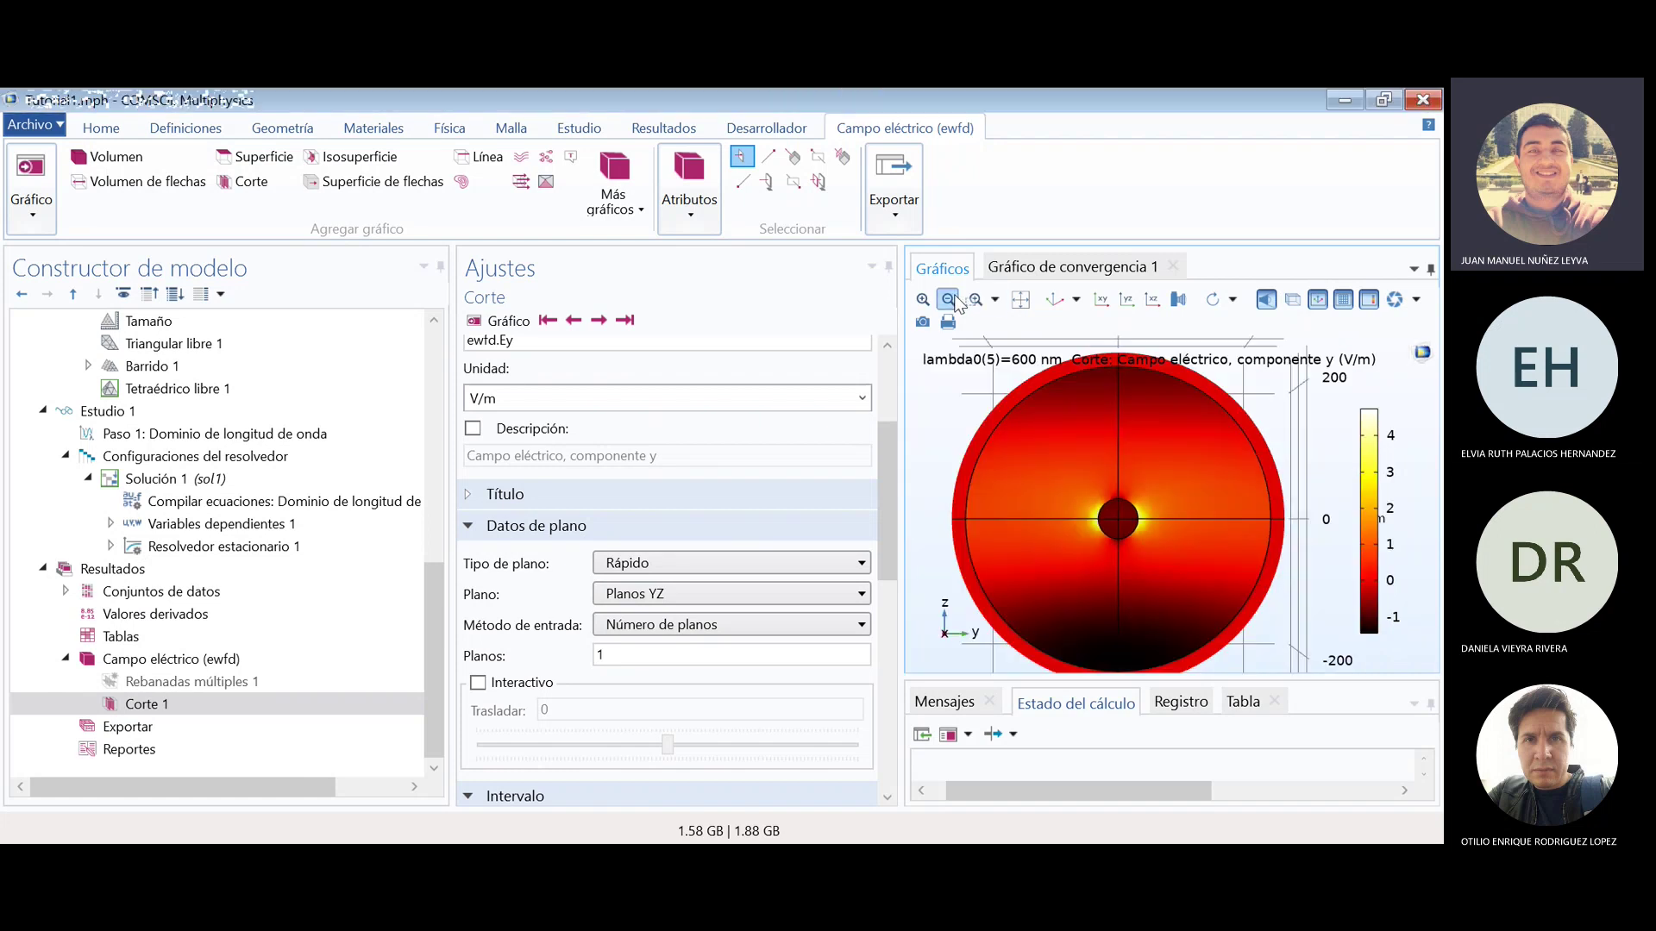
mouse_move(1048, 442)
left_mouse_down()
mouse_move(1084, 544)
mouse_move(1052, 431)
left_mouse_up()
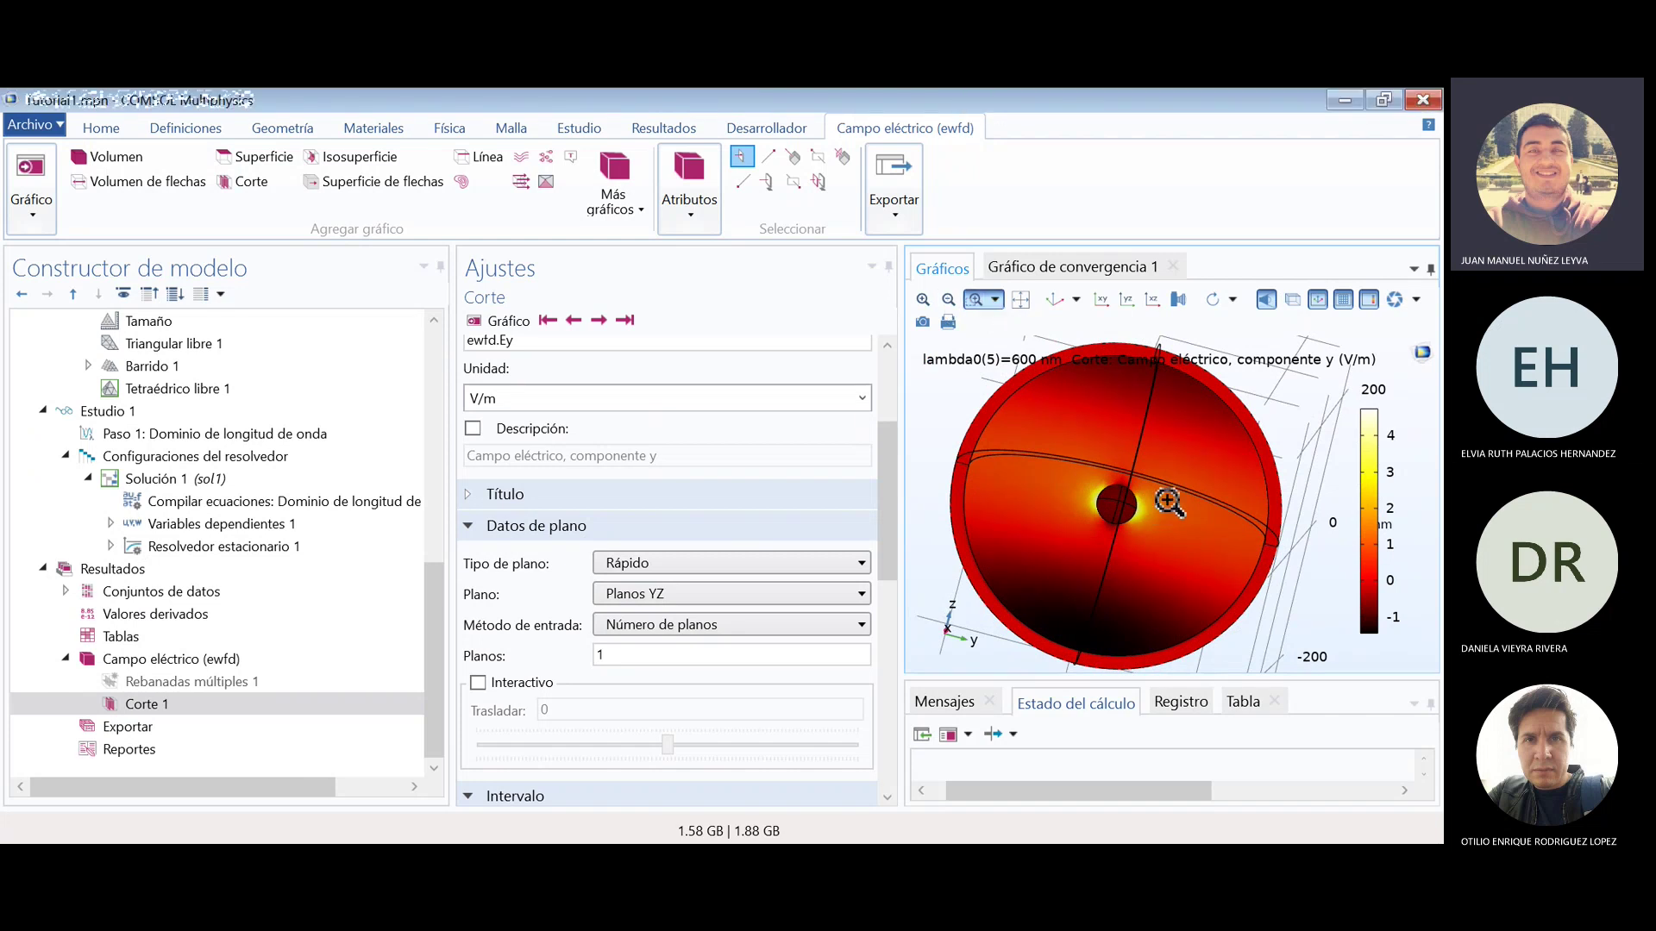
left_click(1126, 300)
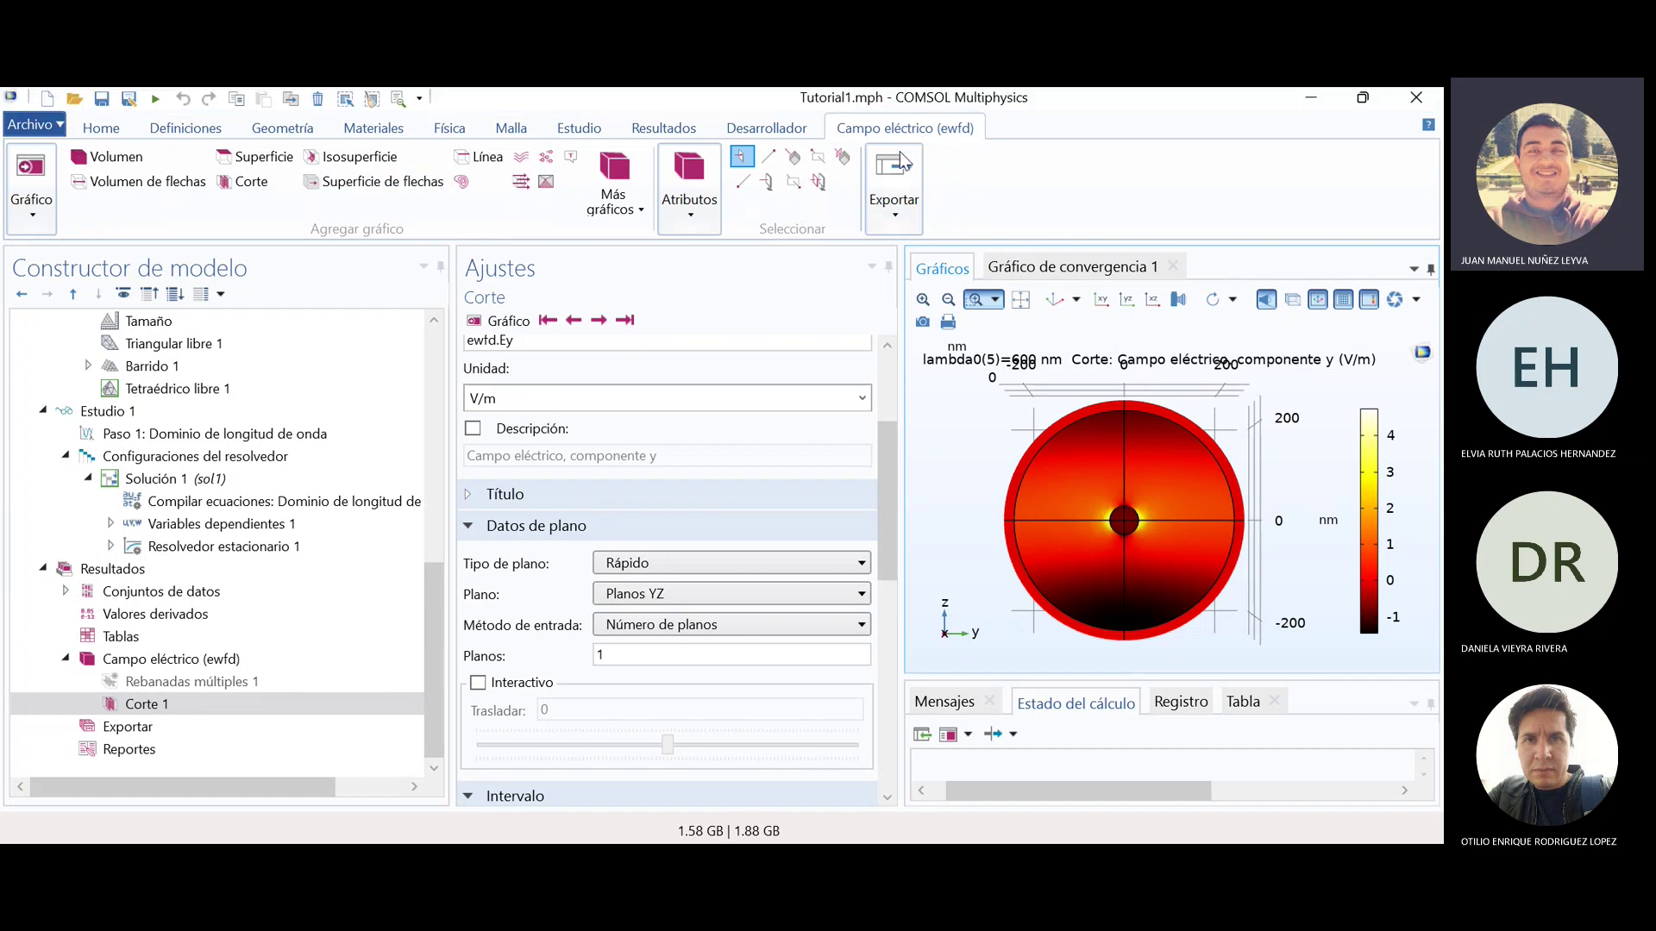
- Look over the plot's image and animation export options, including Reproductor and Archivo, and evaluate the field at a point on the slice
left_click(903, 226)
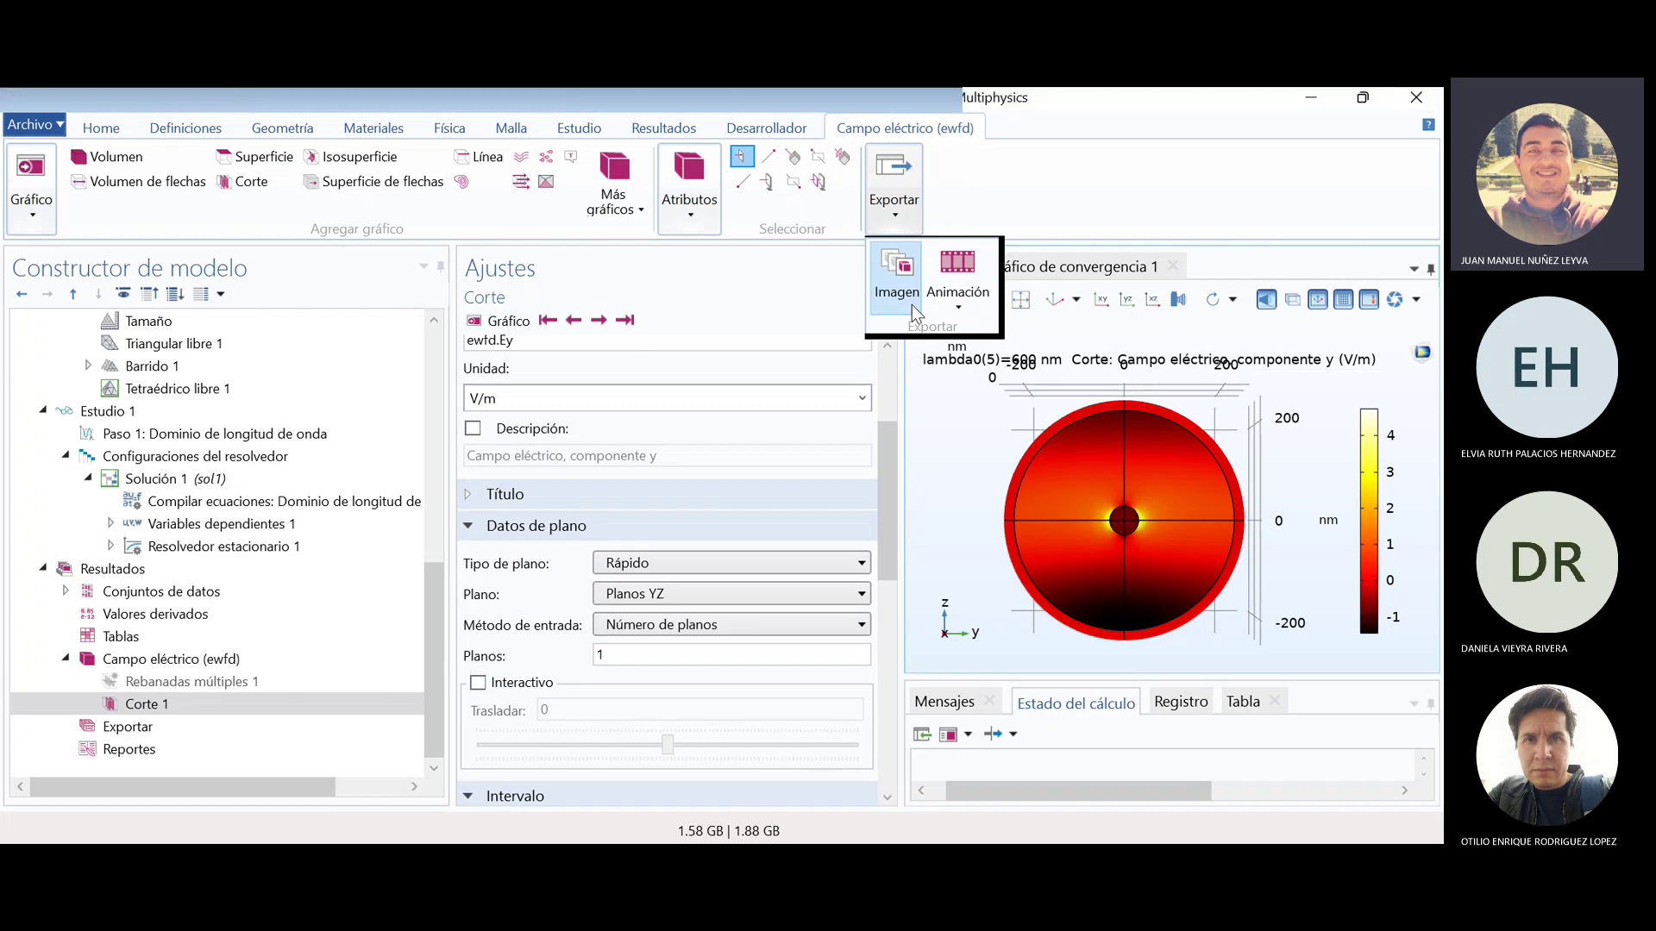
left_click(971, 309)
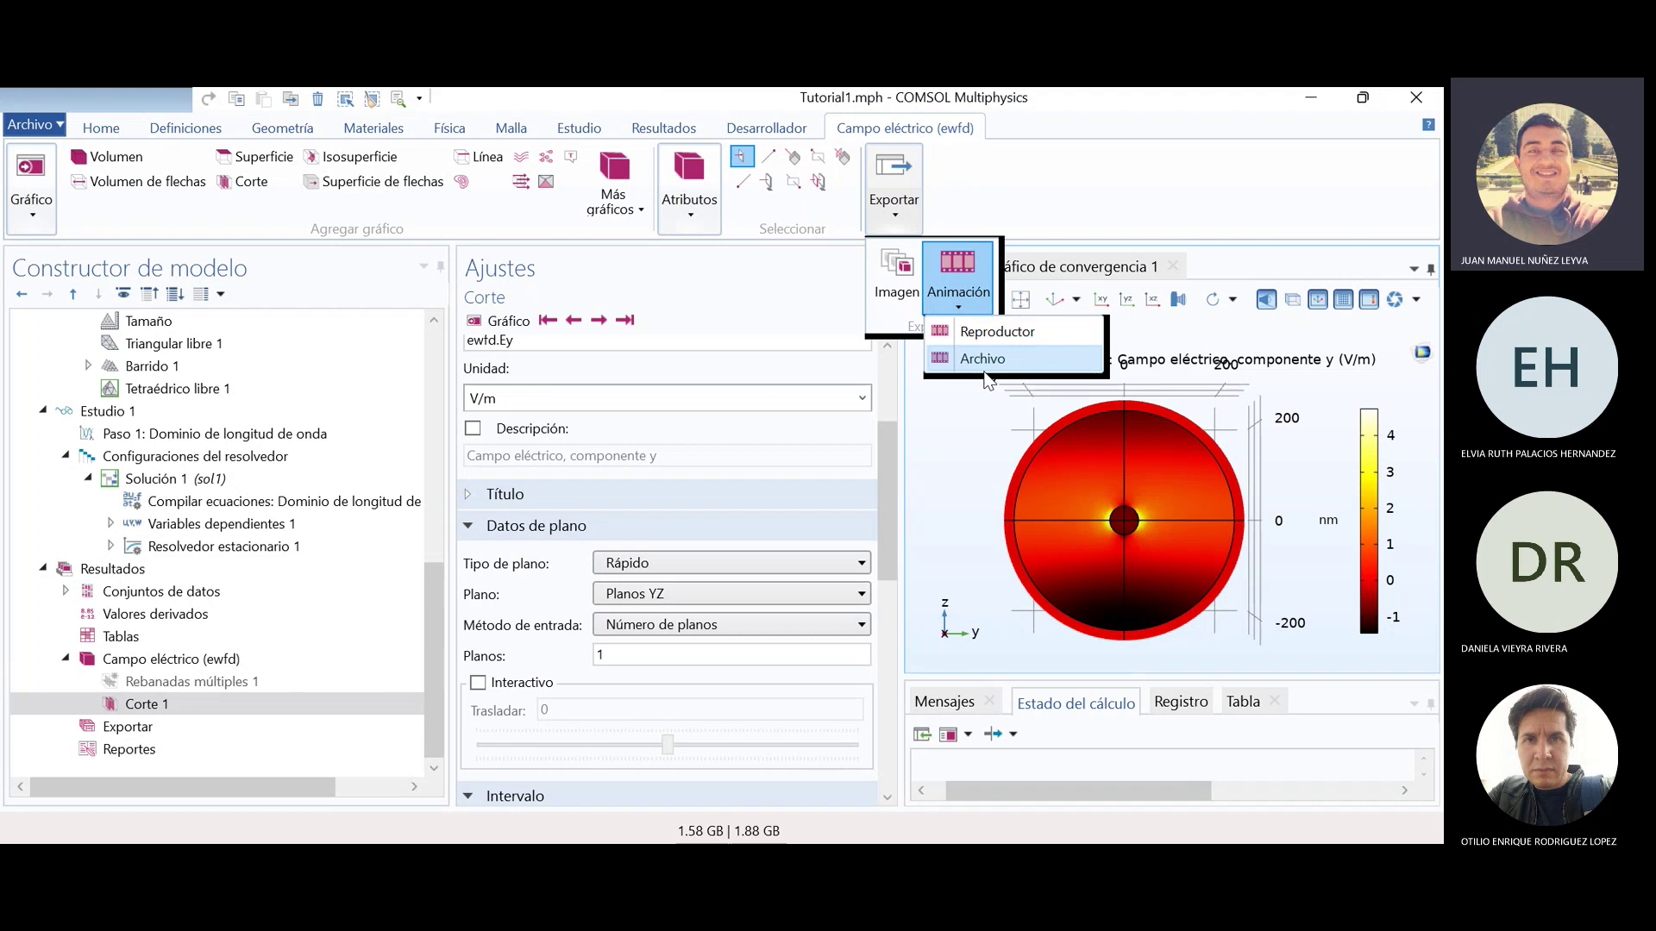
left_click(964, 308)
left_click(962, 309)
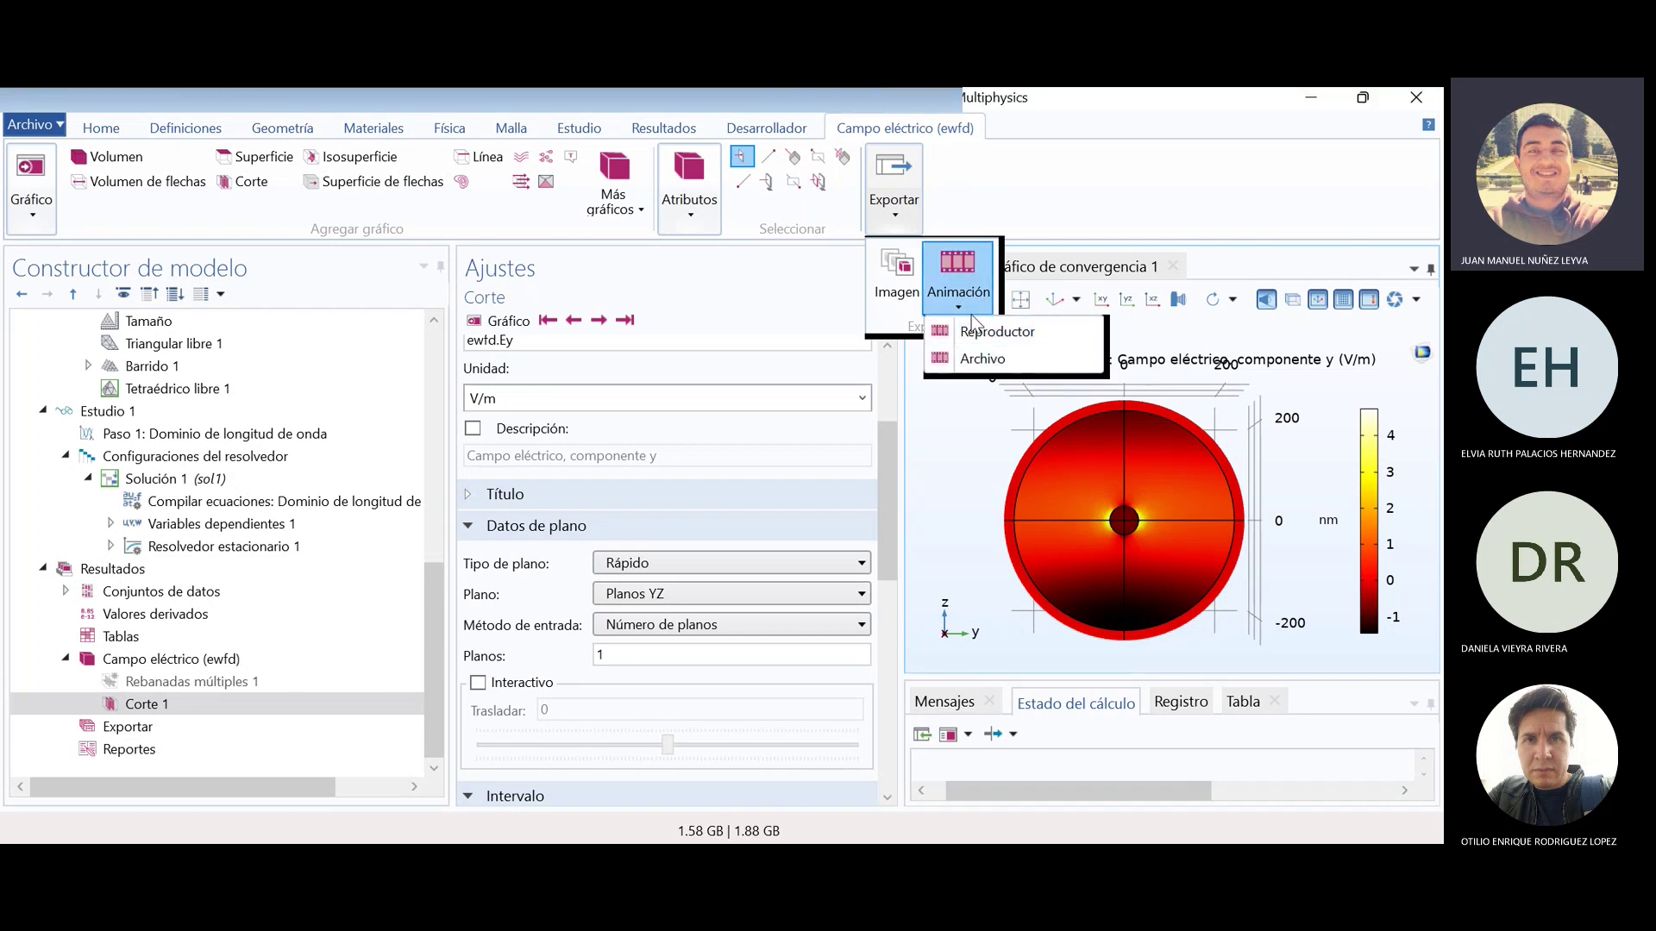
left_click(1190, 492)
left_click(1180, 487)
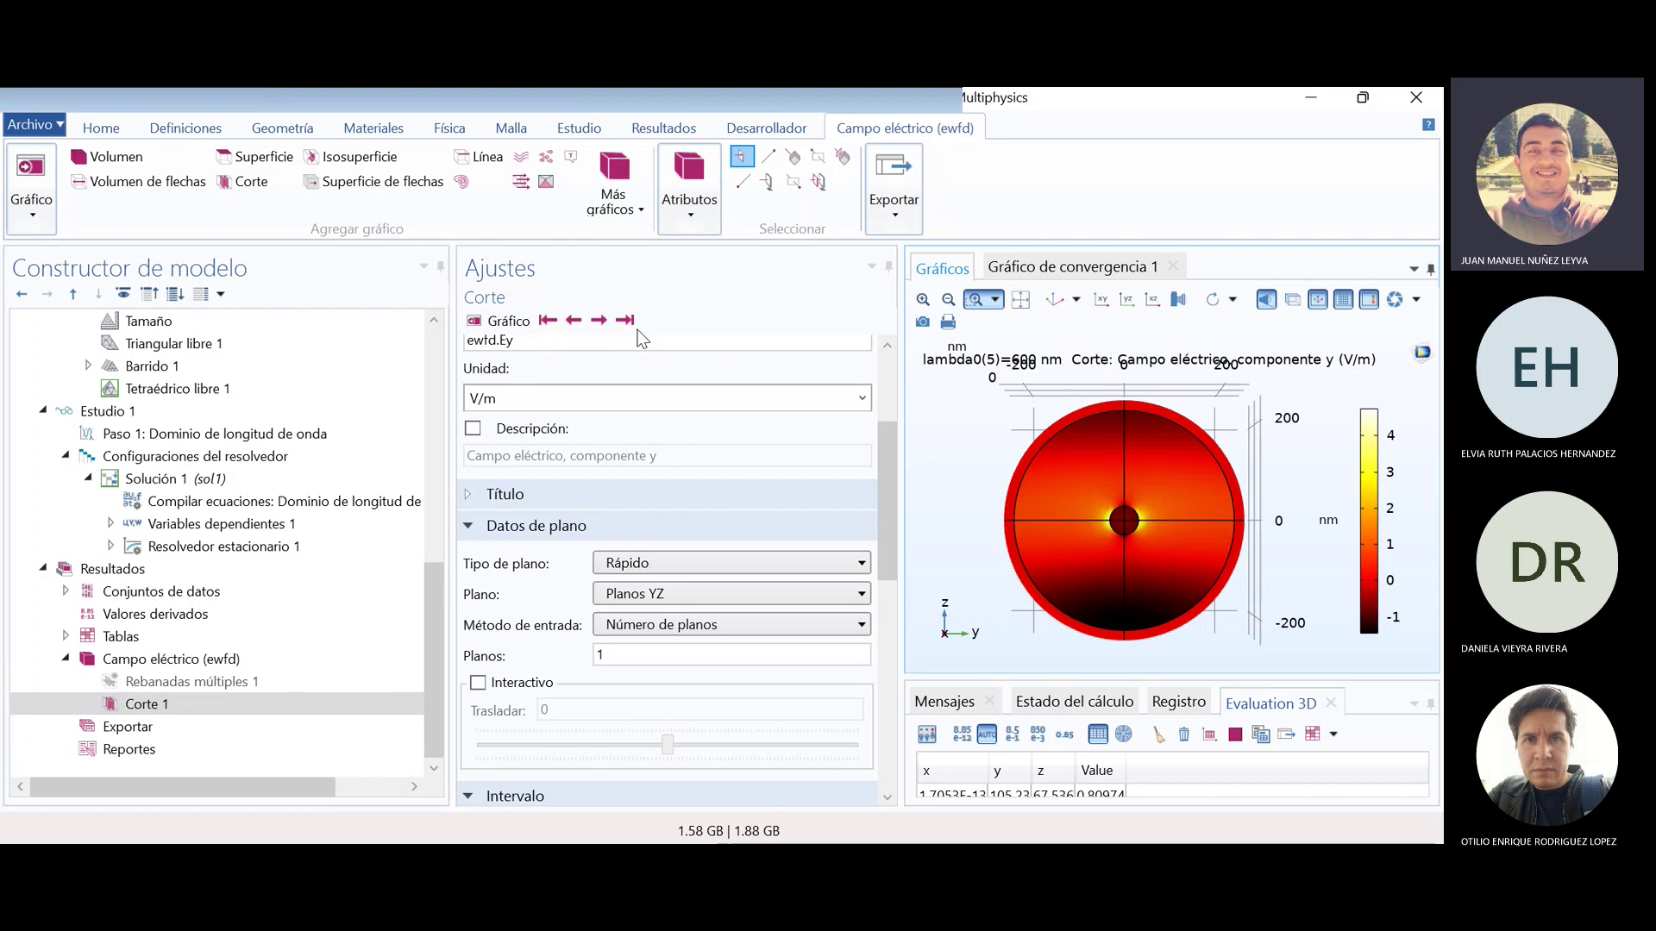
left_click(910, 215)
left_click(958, 298)
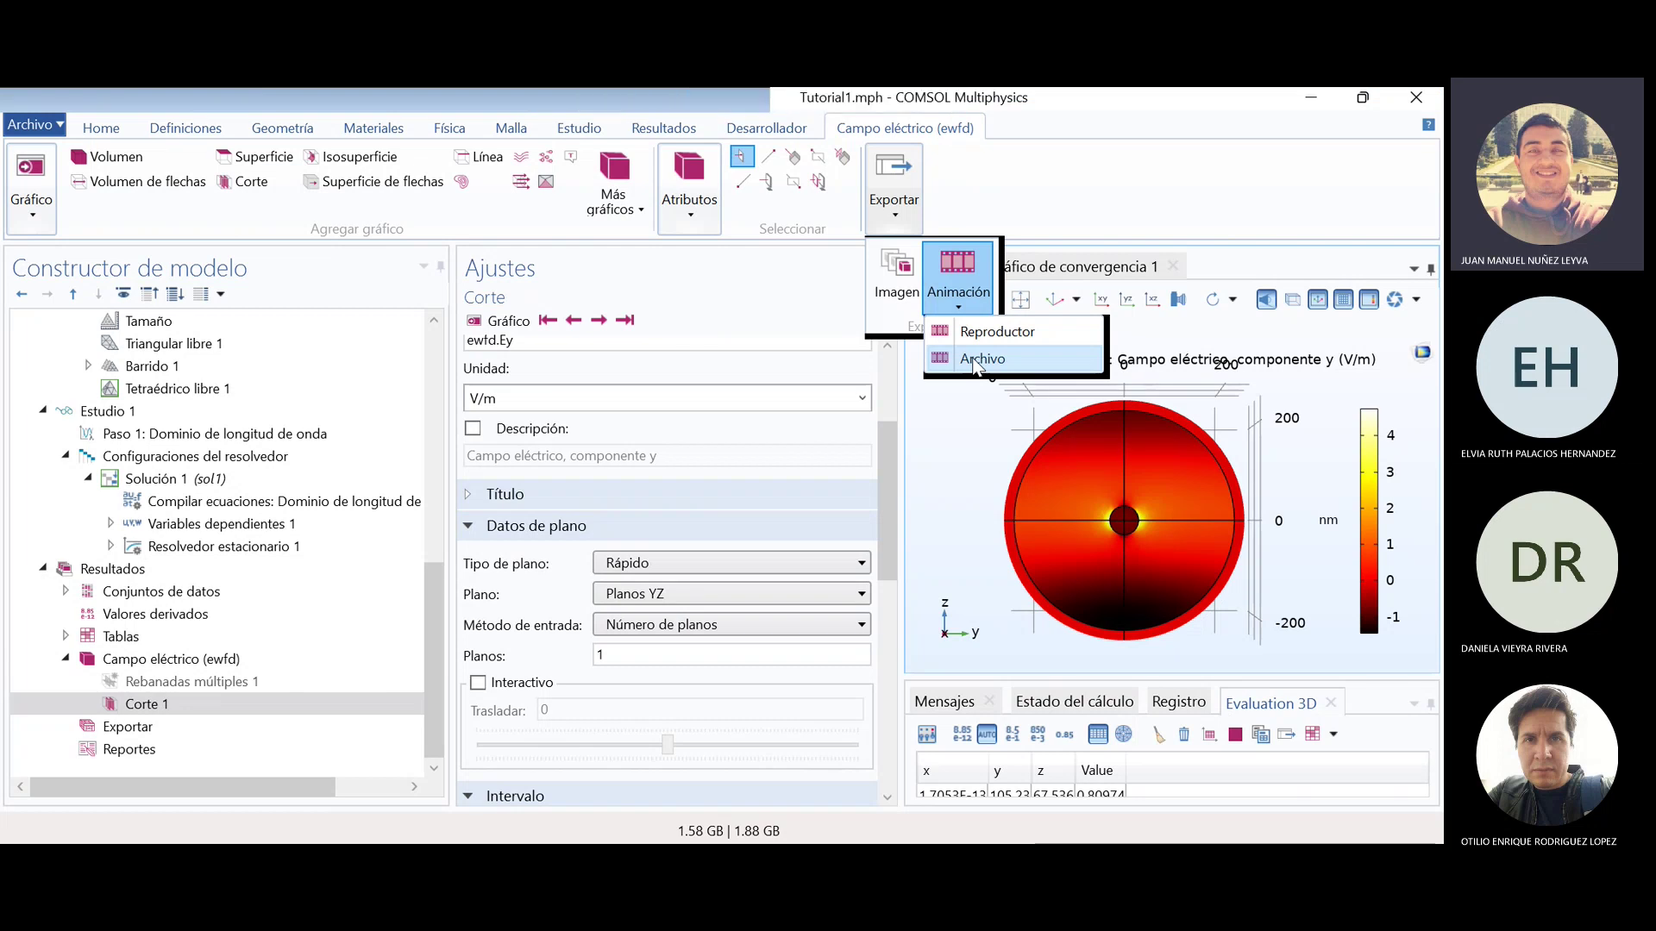
left_click(984, 441)
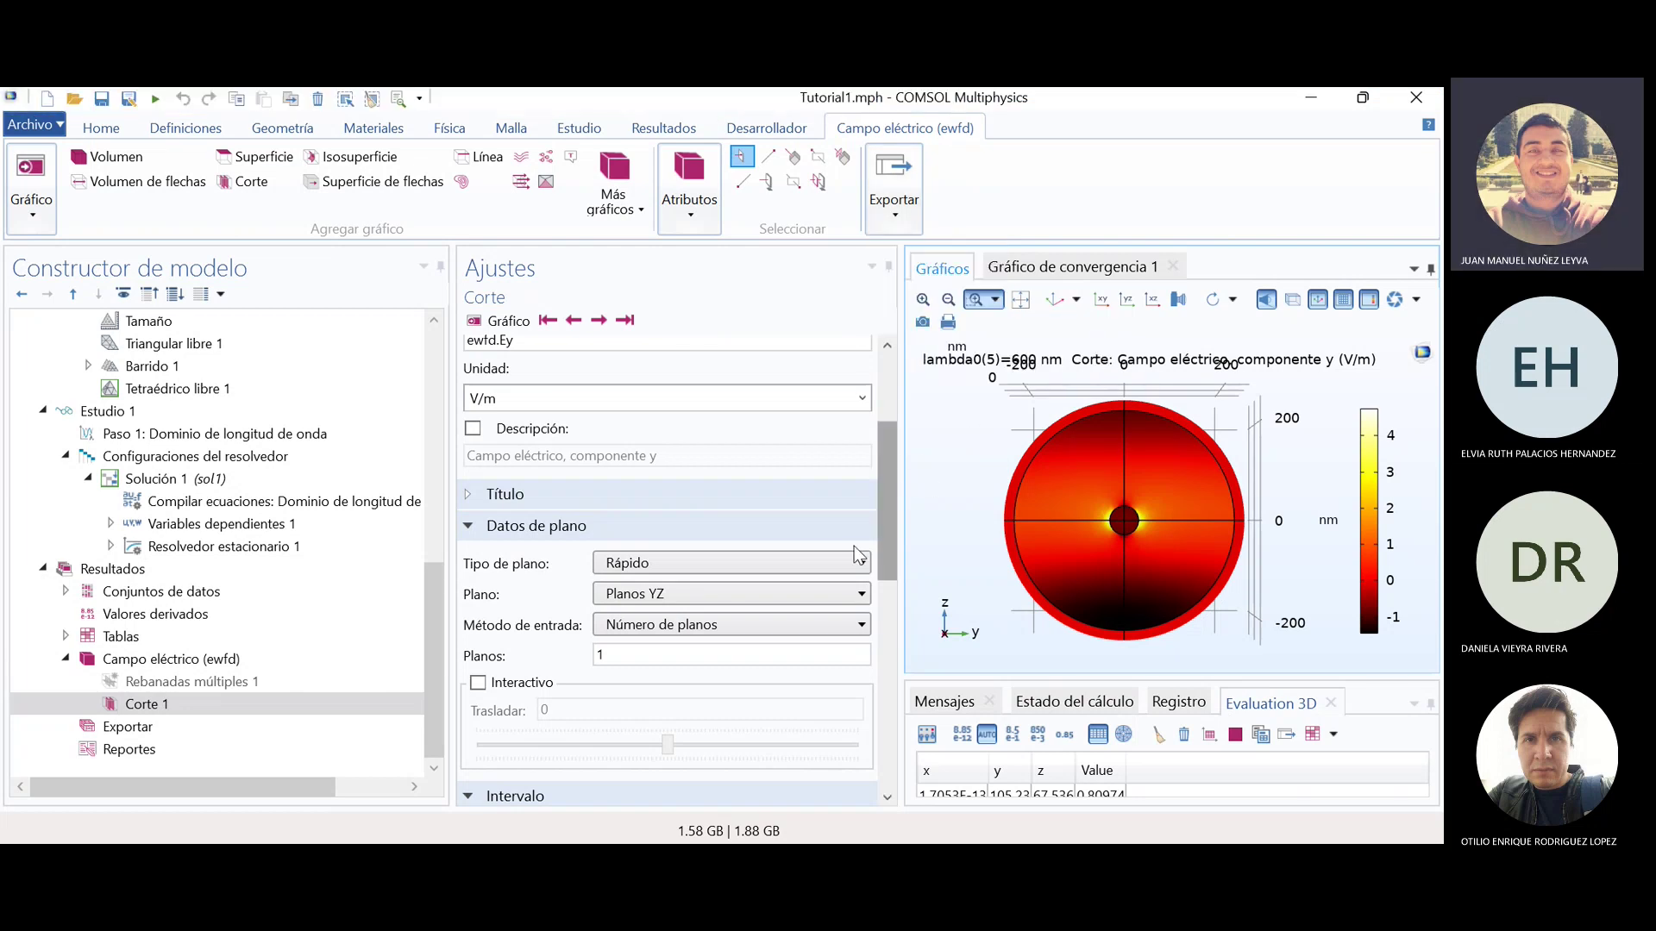
- Review the model tree from the global definitions through geometry, materials, physics, mesh and study to the results
left_click_drag(895, 536, 878, 461)
left_click_drag(422, 619, 430, 334)
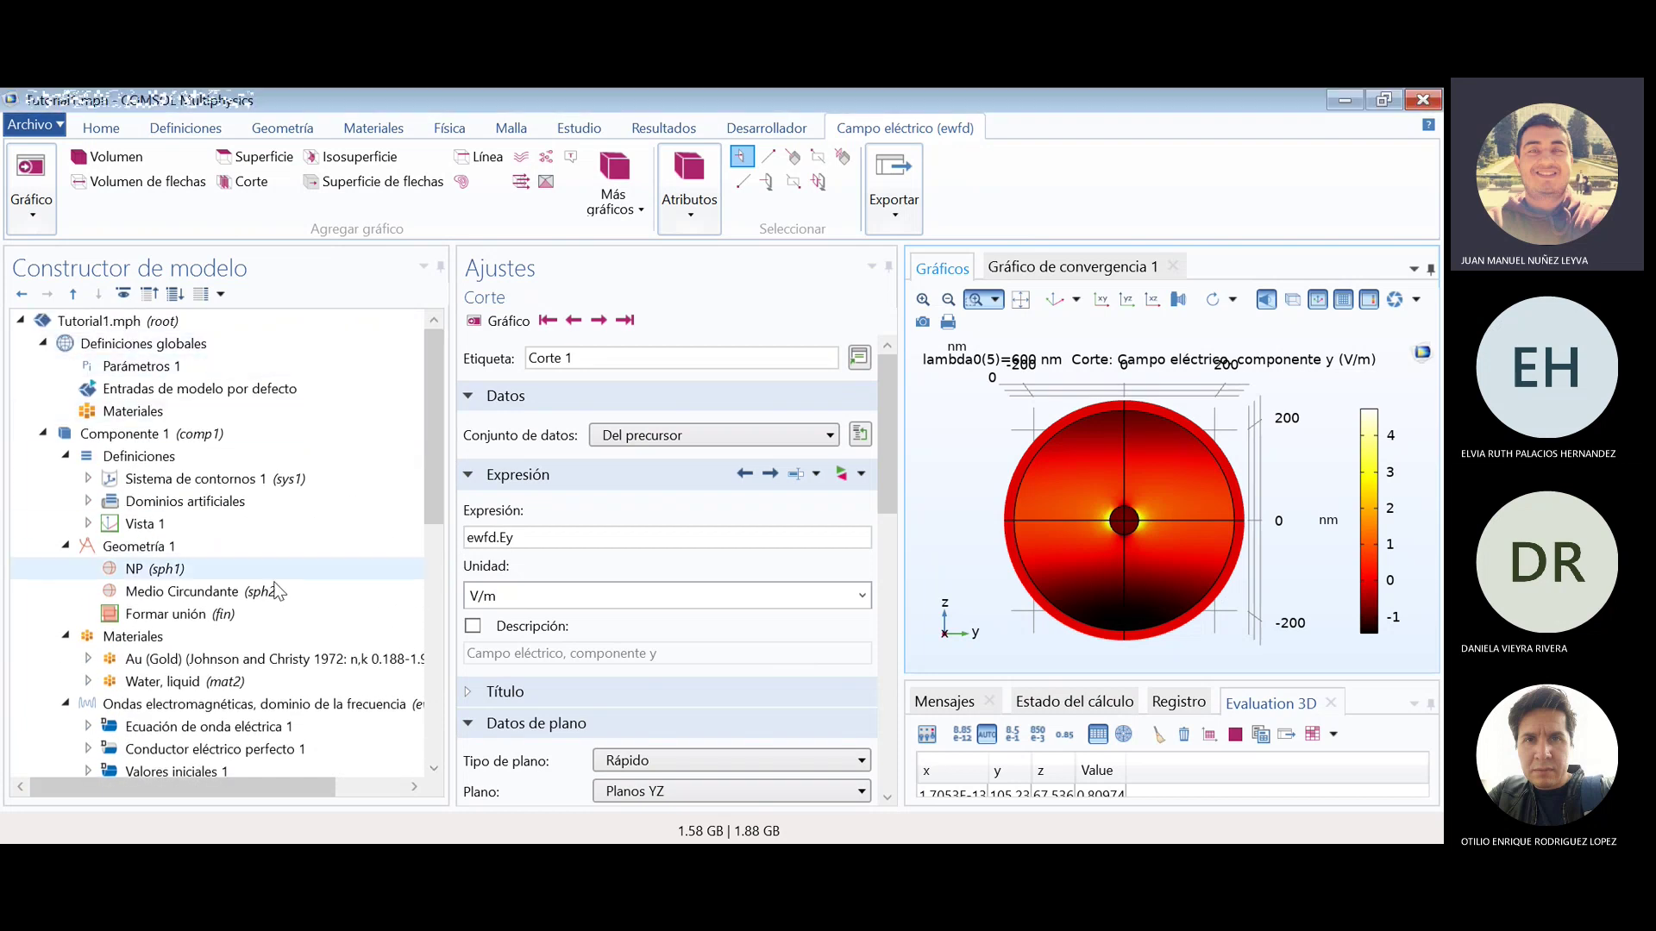
scroll(138, 518, "down", 2)
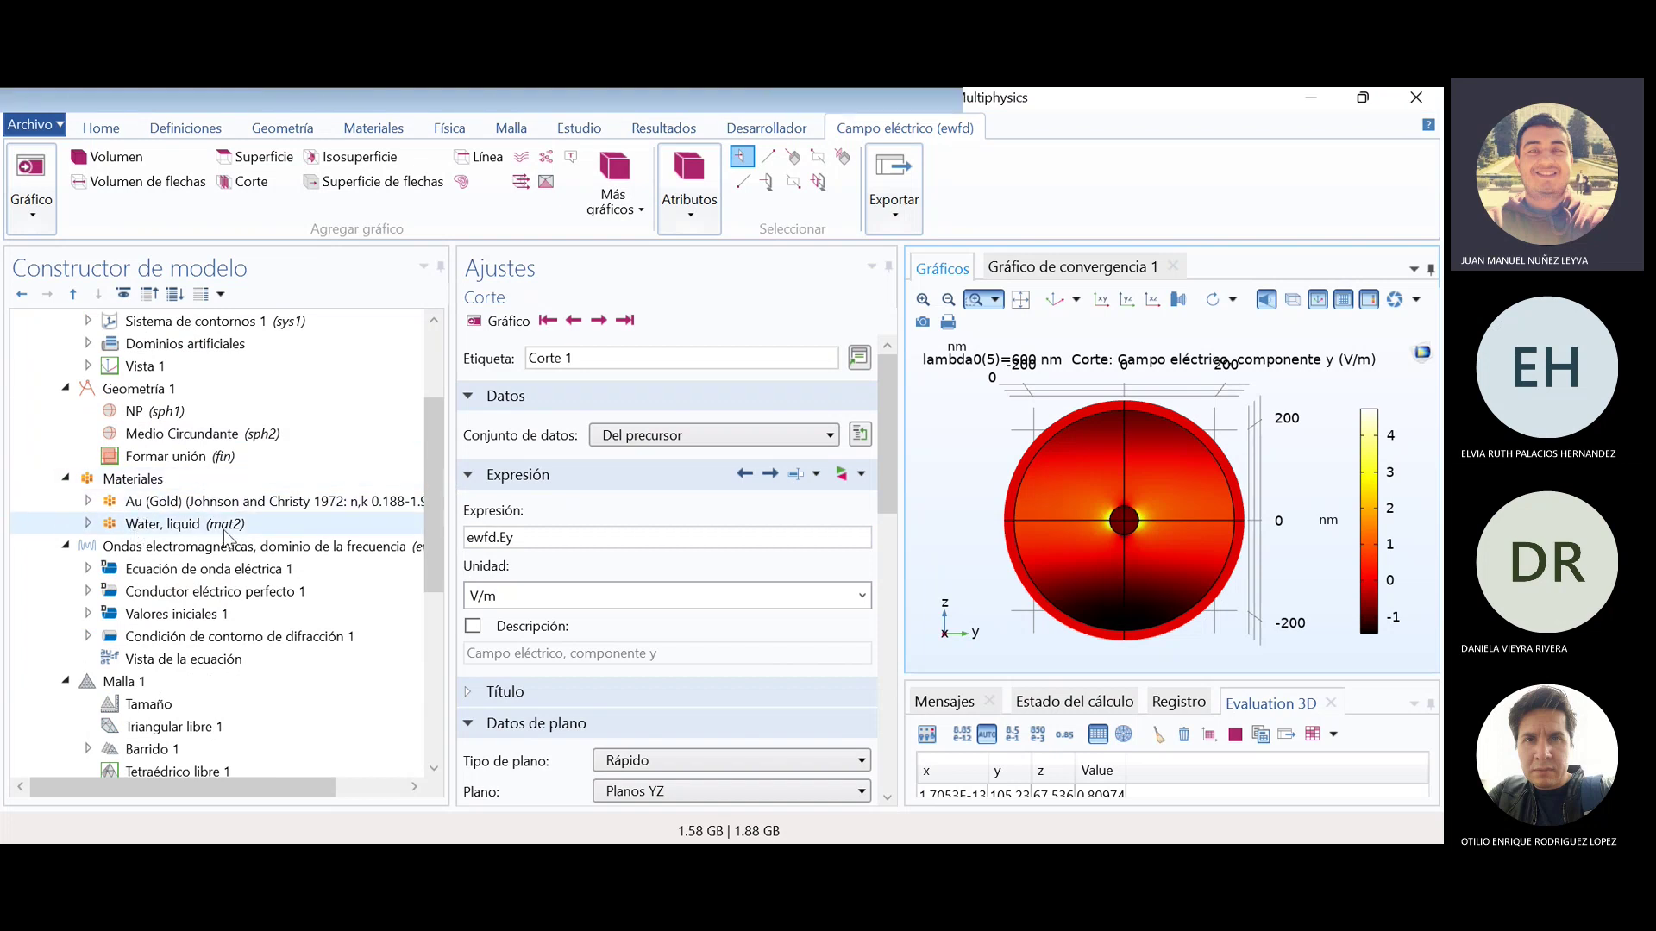
left_click_drag(443, 525, 442, 614)
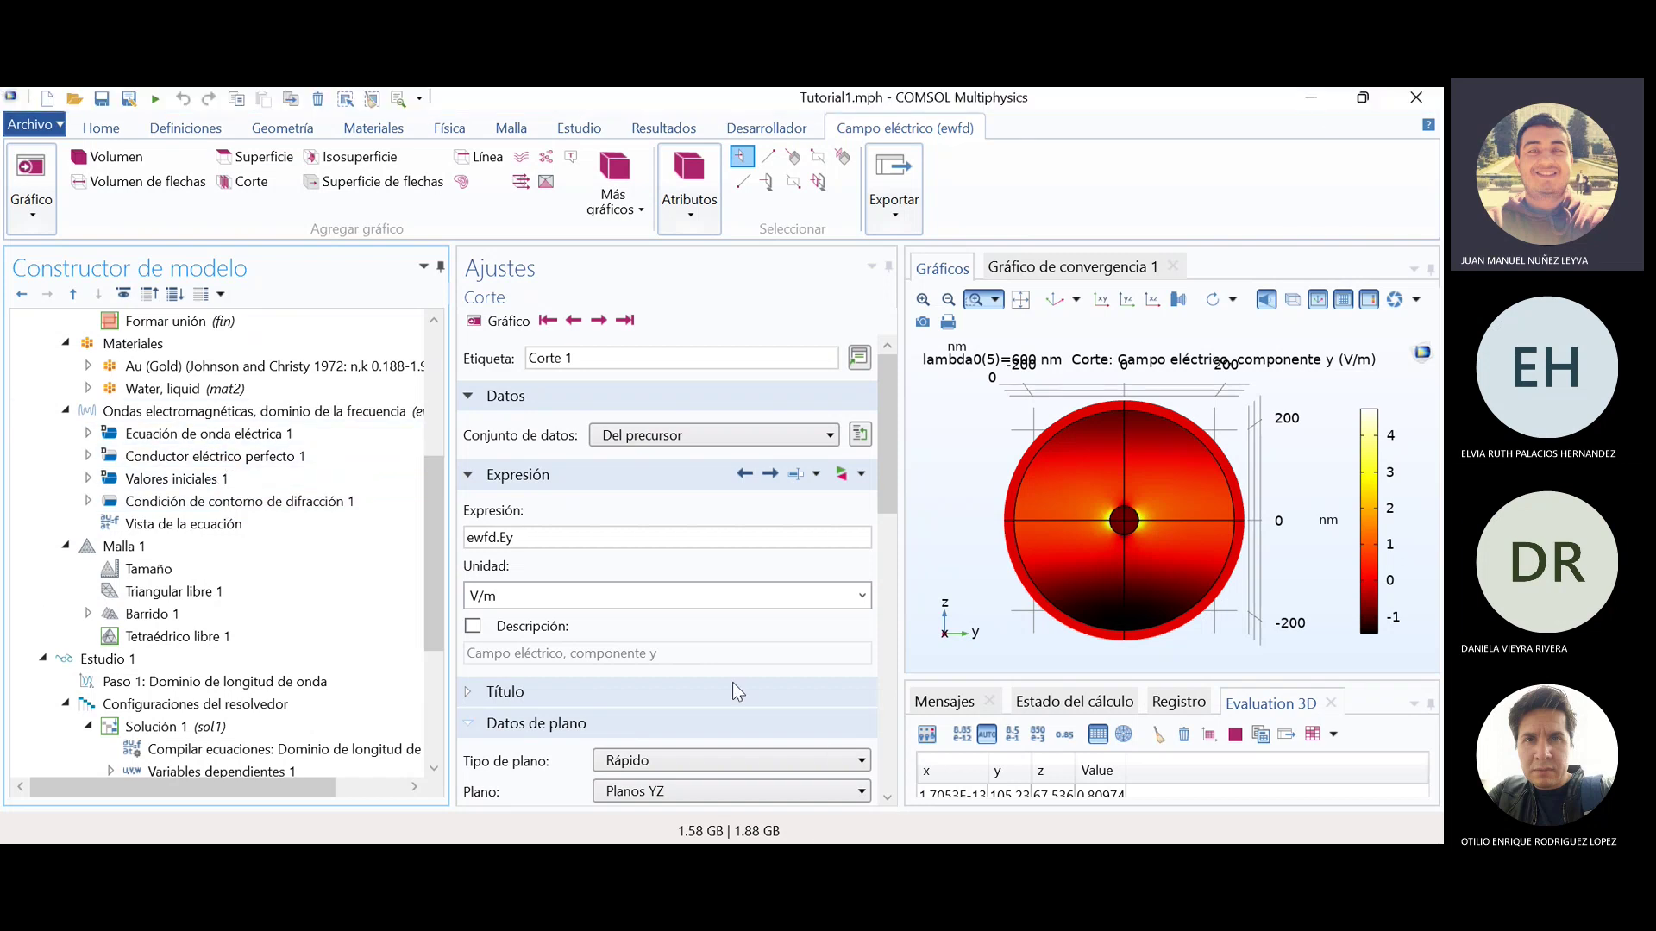
scroll(192, 527, "down", 2)
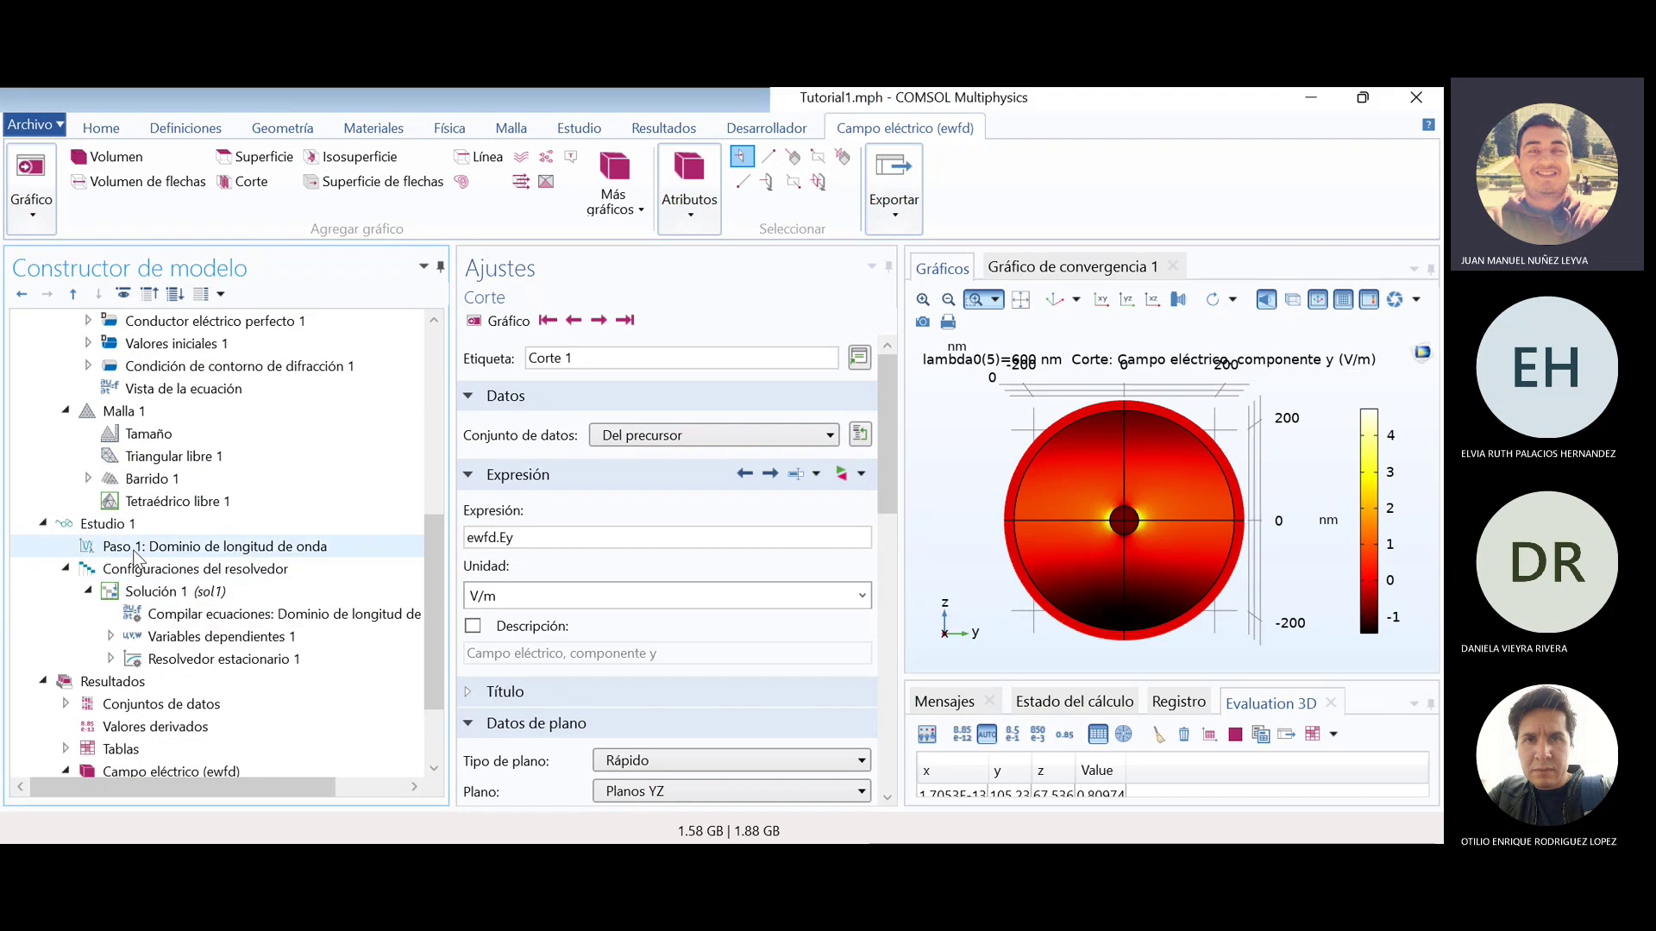
left_click_drag(428, 552, 412, 614)
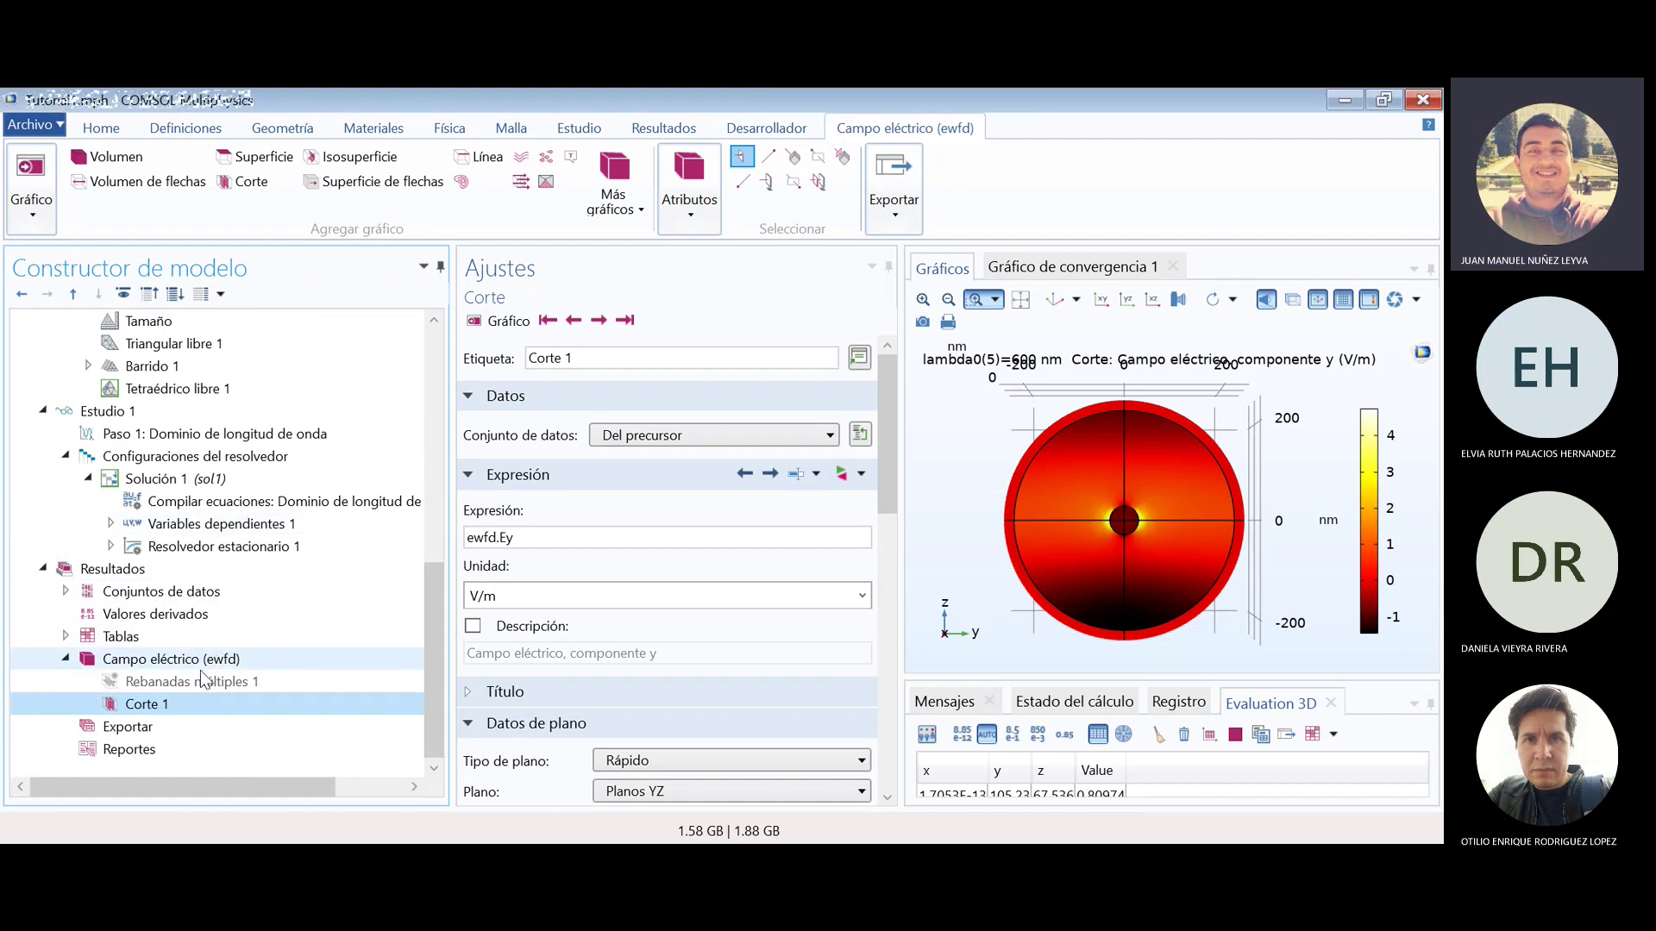
- Collapse the Campo eléctrico (ewfd) plot group in the model tree
left_click(65, 663)
scroll(173, 638, "up", 3)
scroll(429, 597, "down", 3)
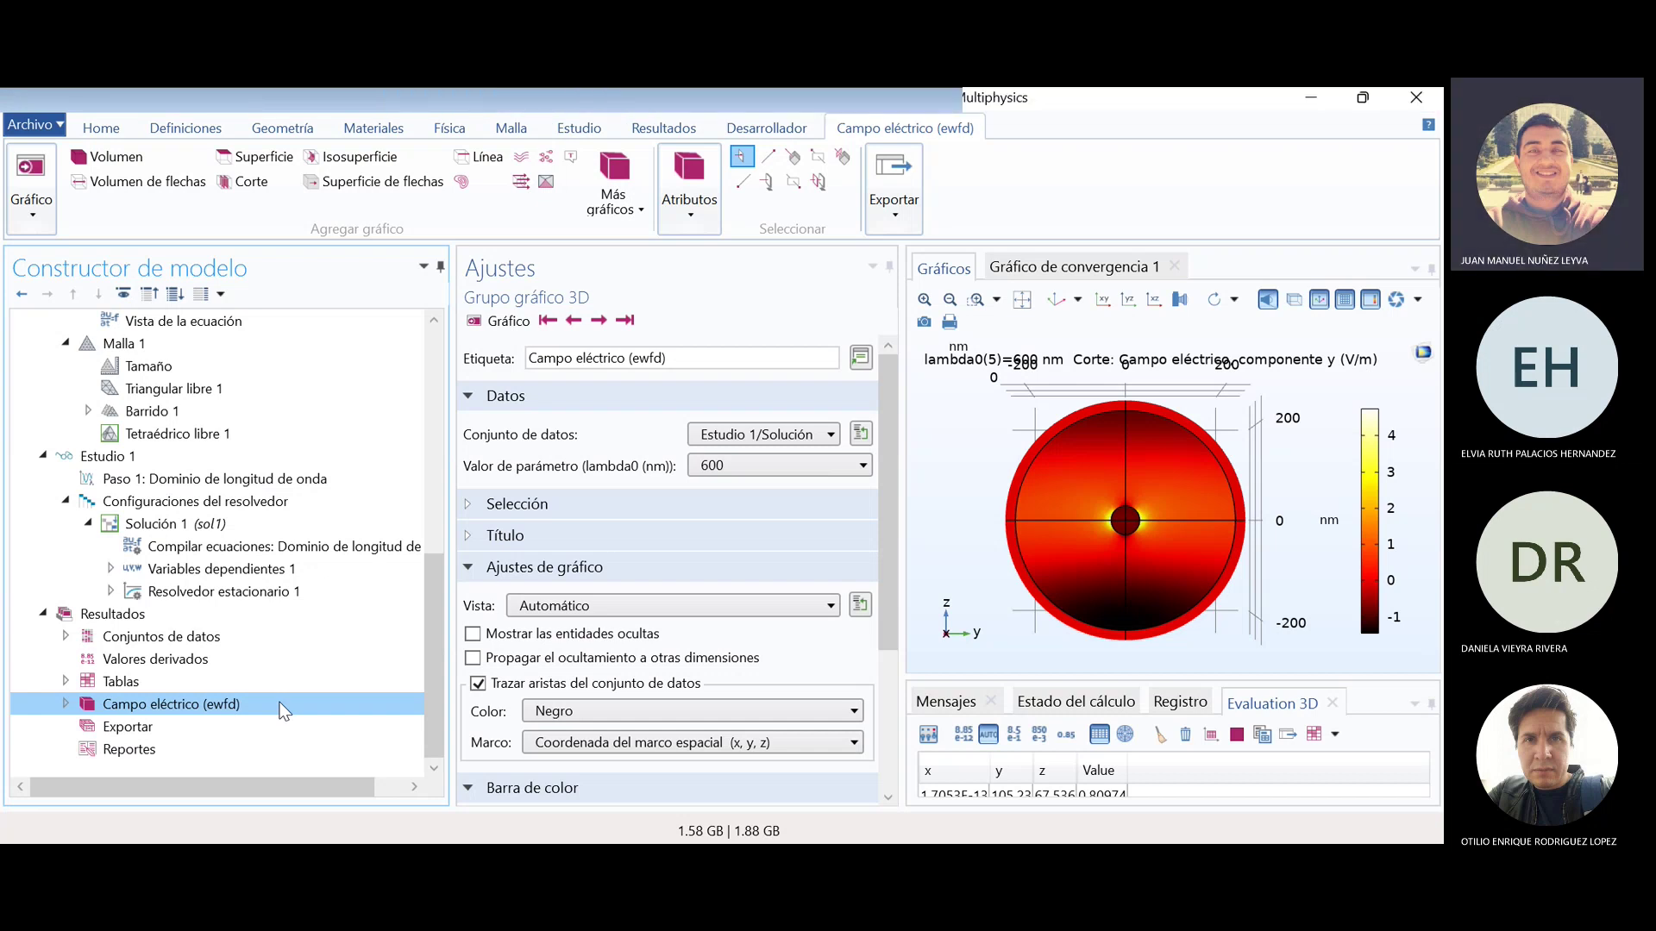
- Review the model tree from its root to the results, then inspect Valores derivados and the Estudio 1/Solución 1 dataset settings
left_click_drag(431, 660, 416, 385)
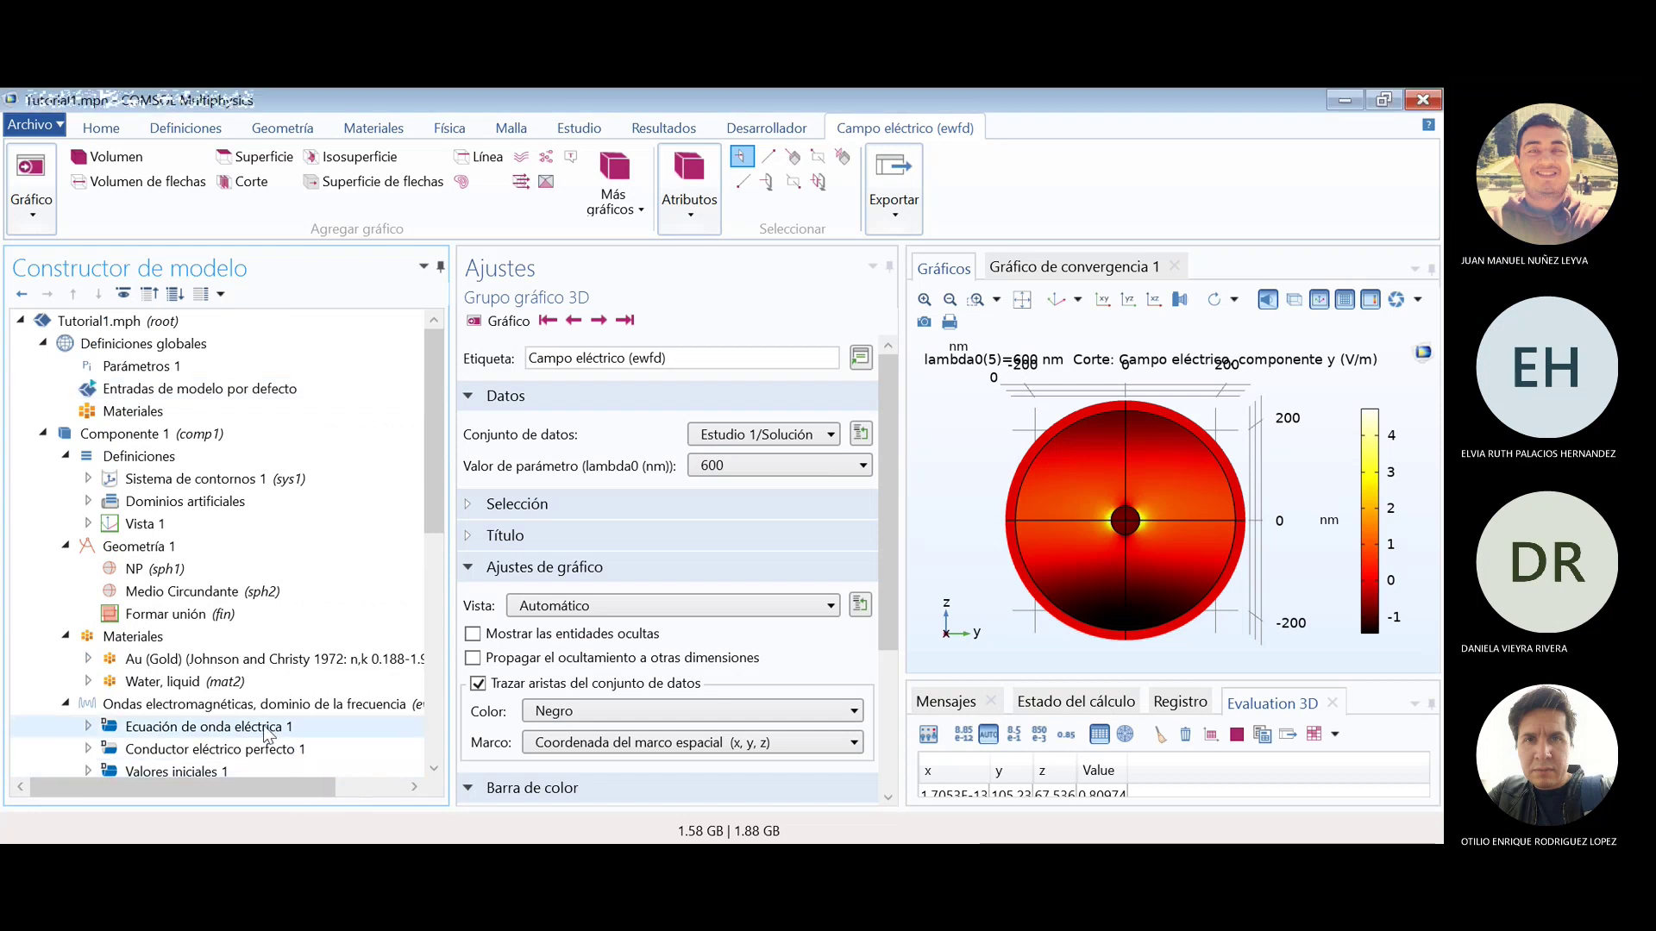
scroll(263, 607, "down", 3)
scroll(263, 606, "down", 5)
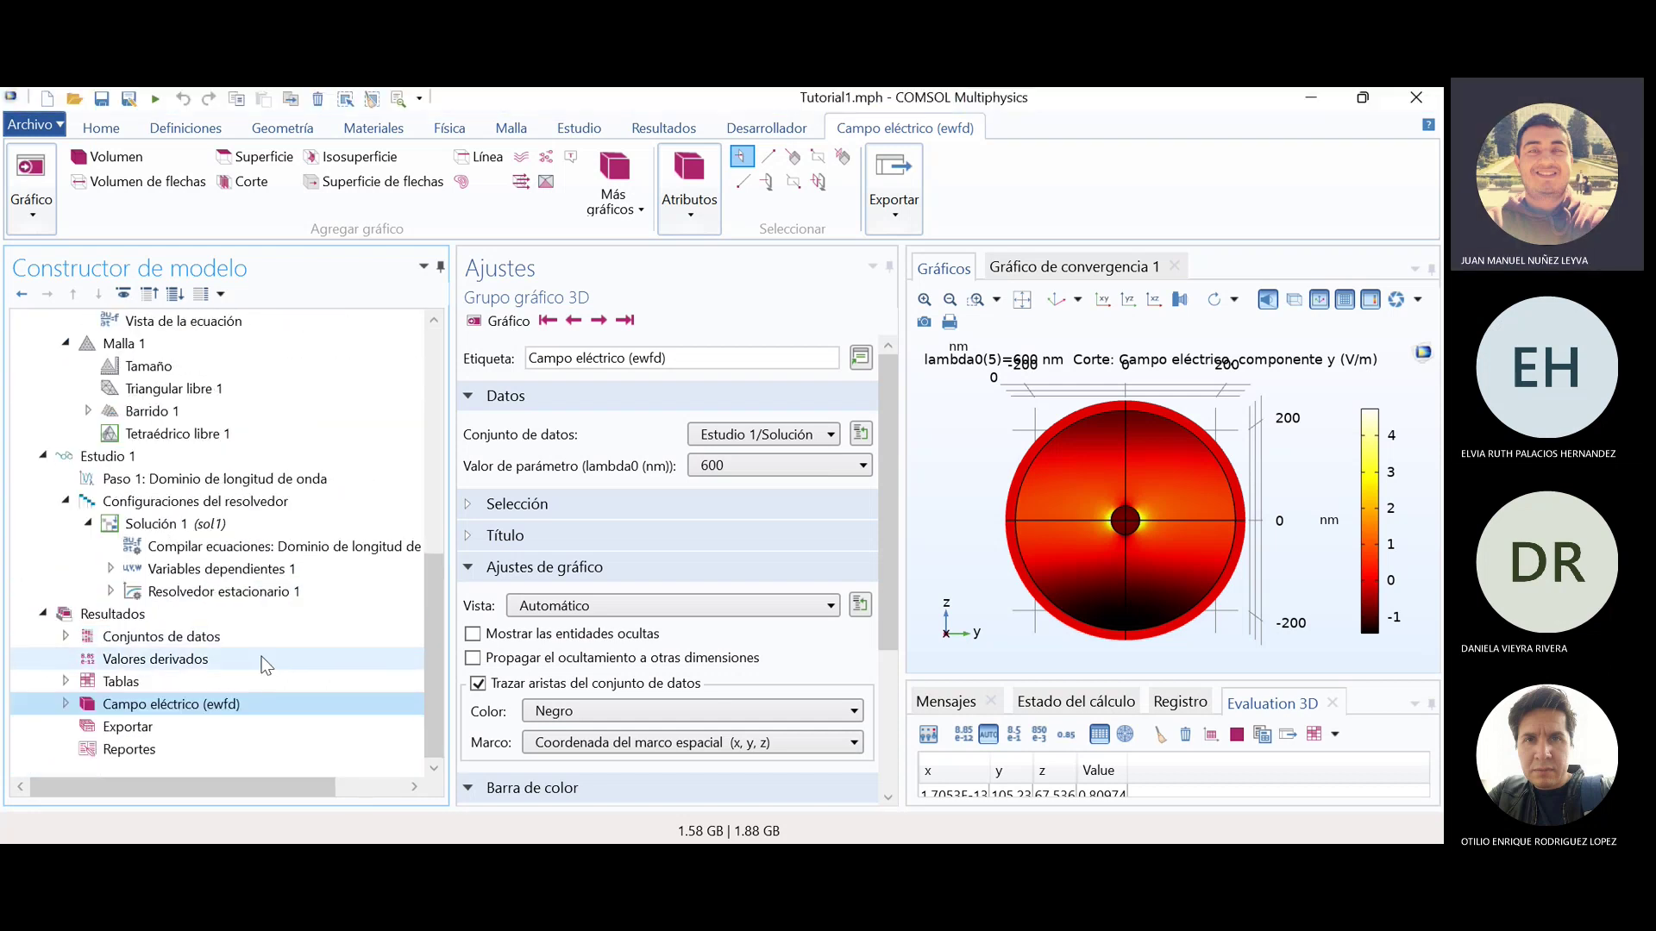
left_click(160, 661)
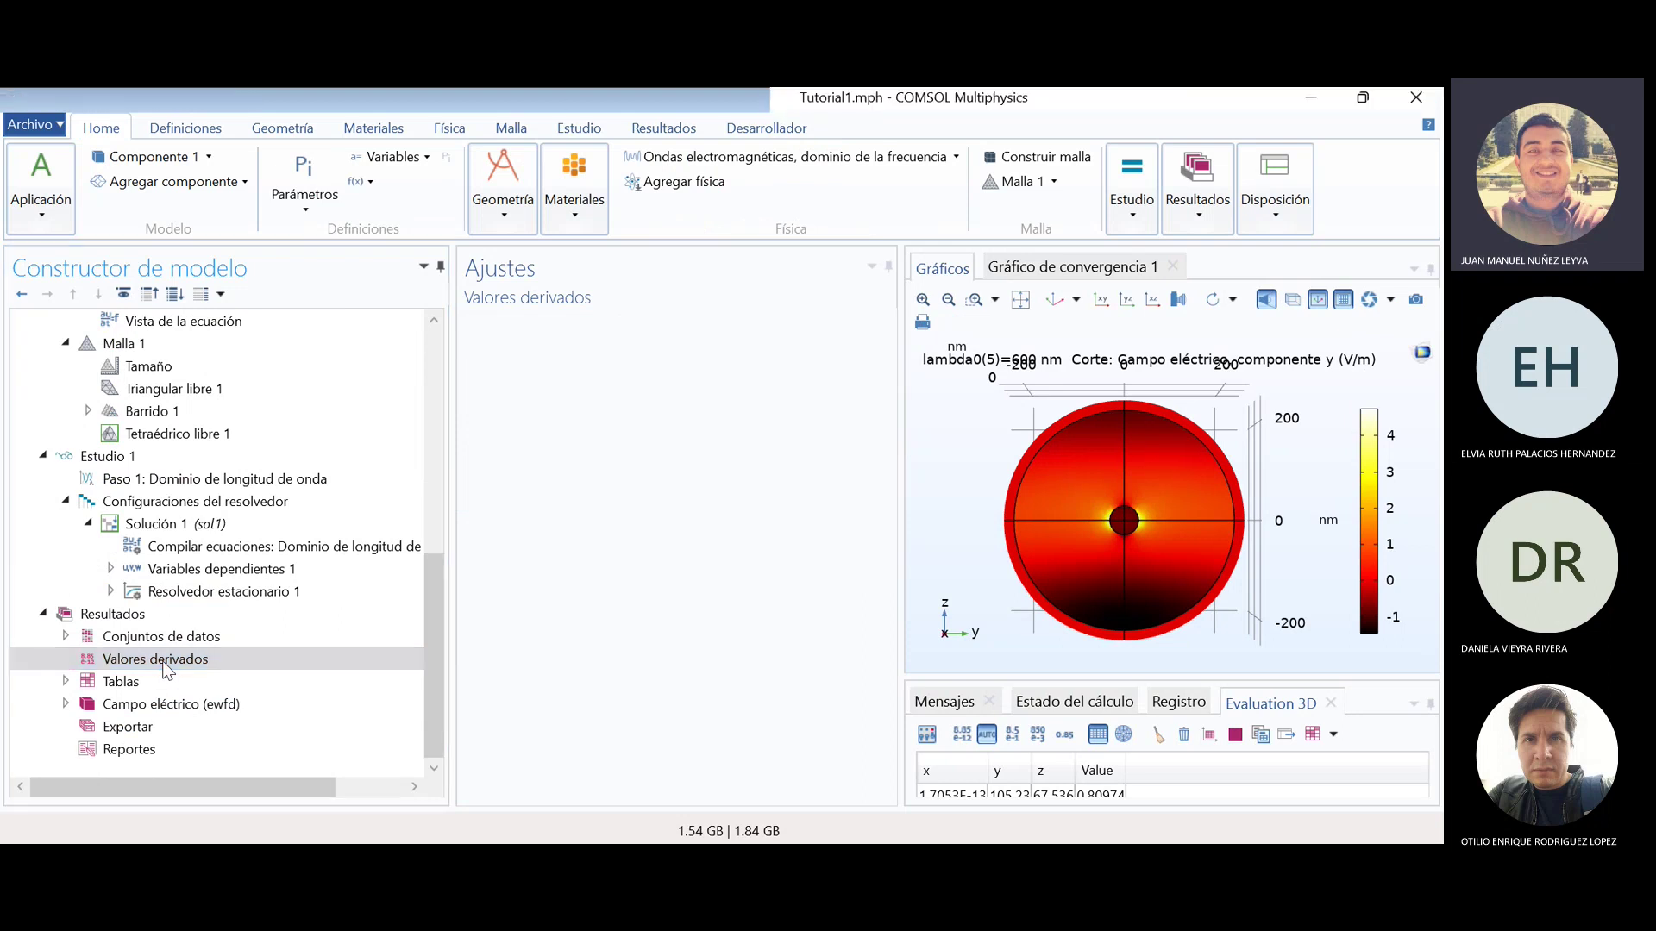
left_click(66, 638)
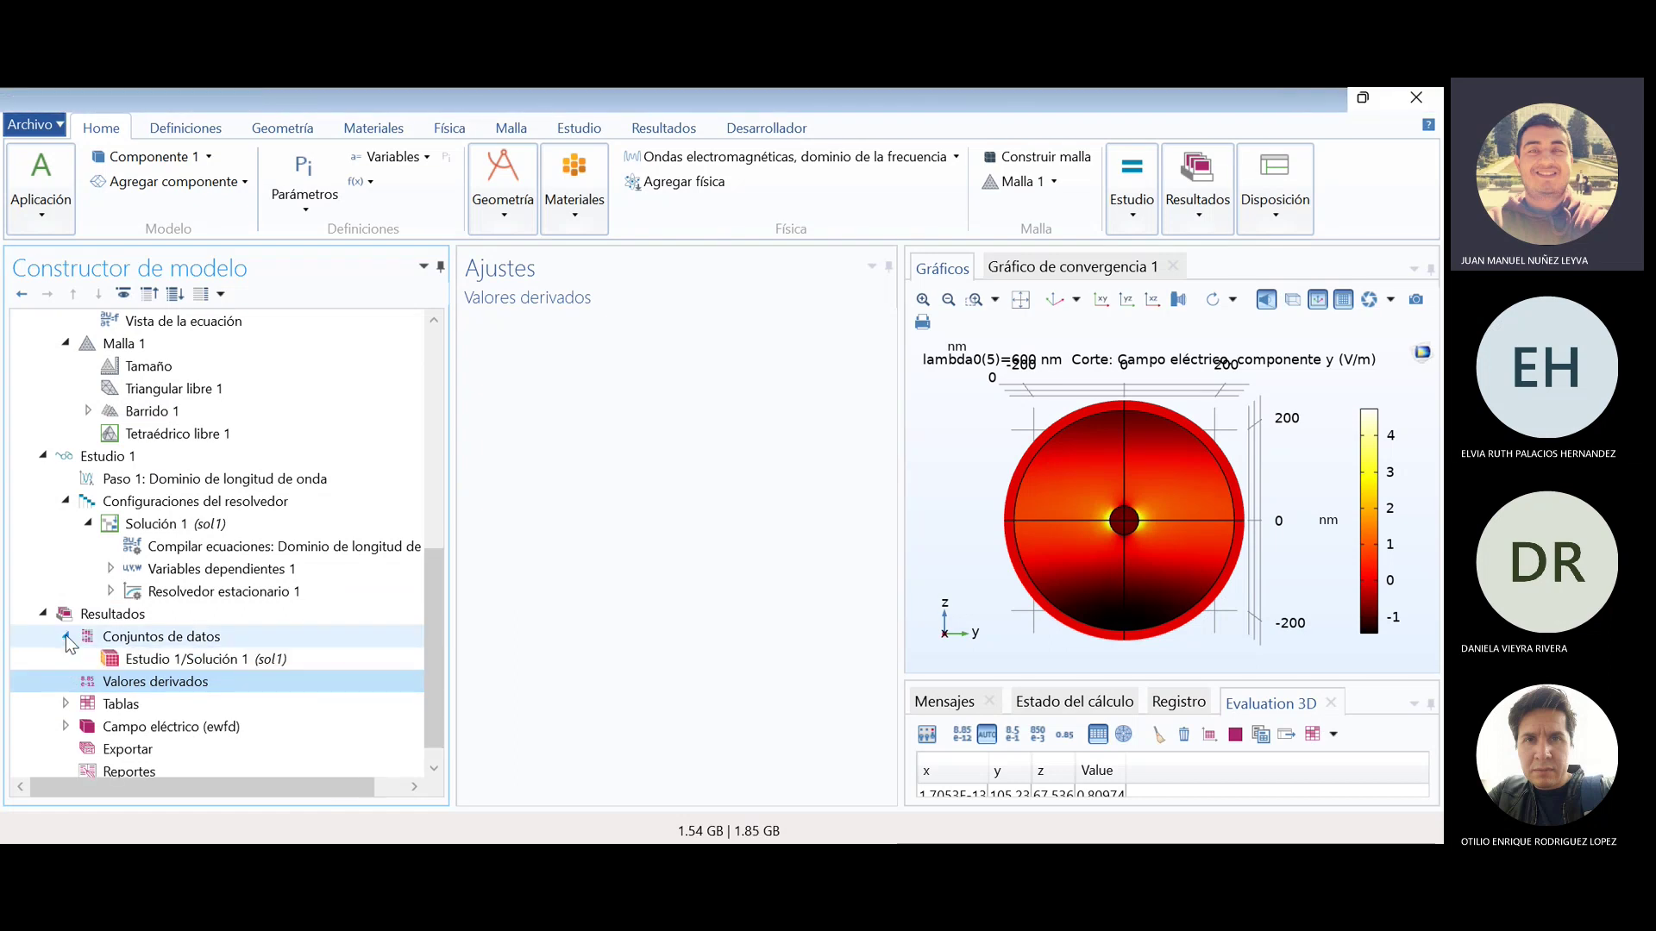
left_click(152, 658)
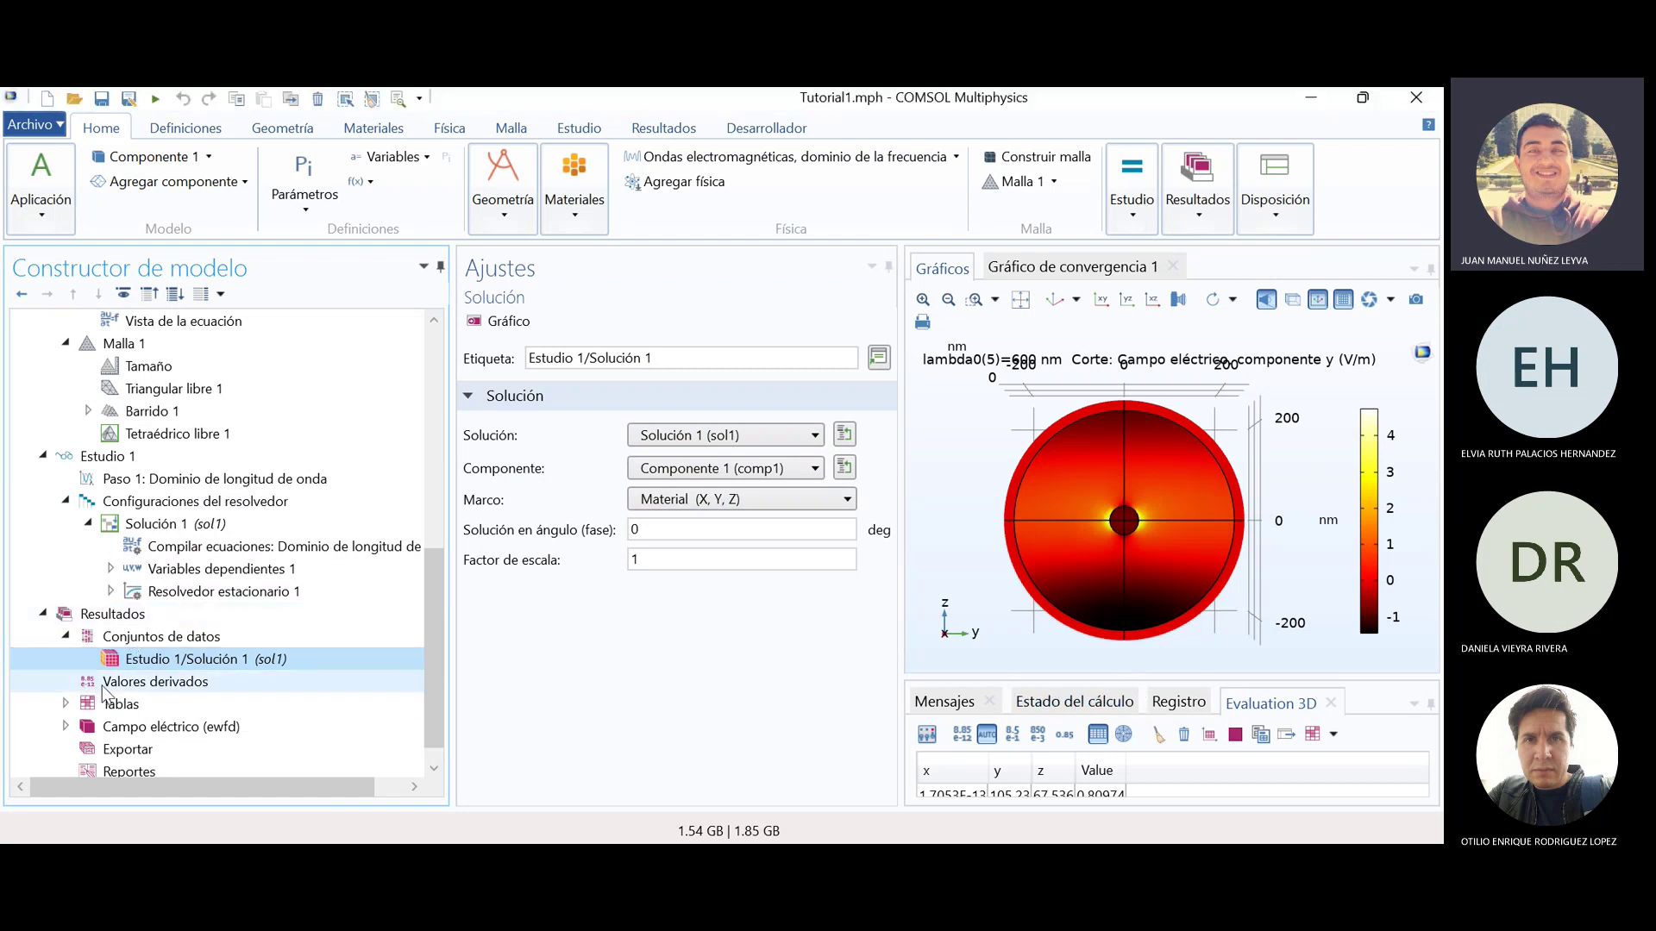
- Add a volume integration under Valores derivados and show its domain selection and expressions table
left_click(102, 683)
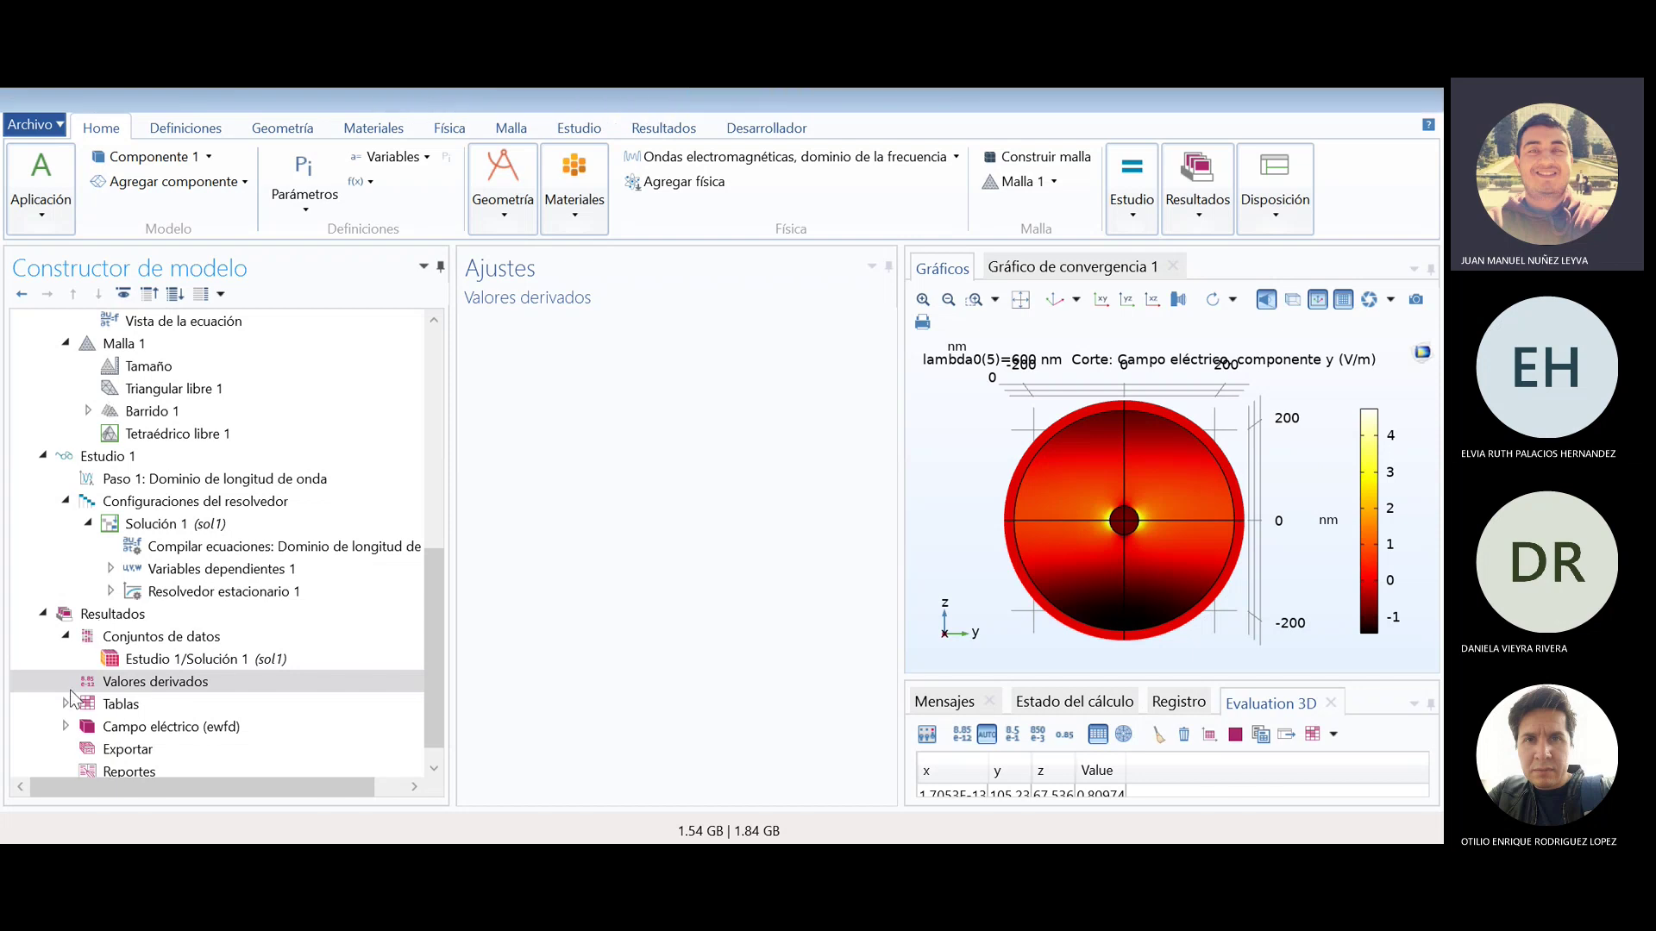
left_click(114, 678)
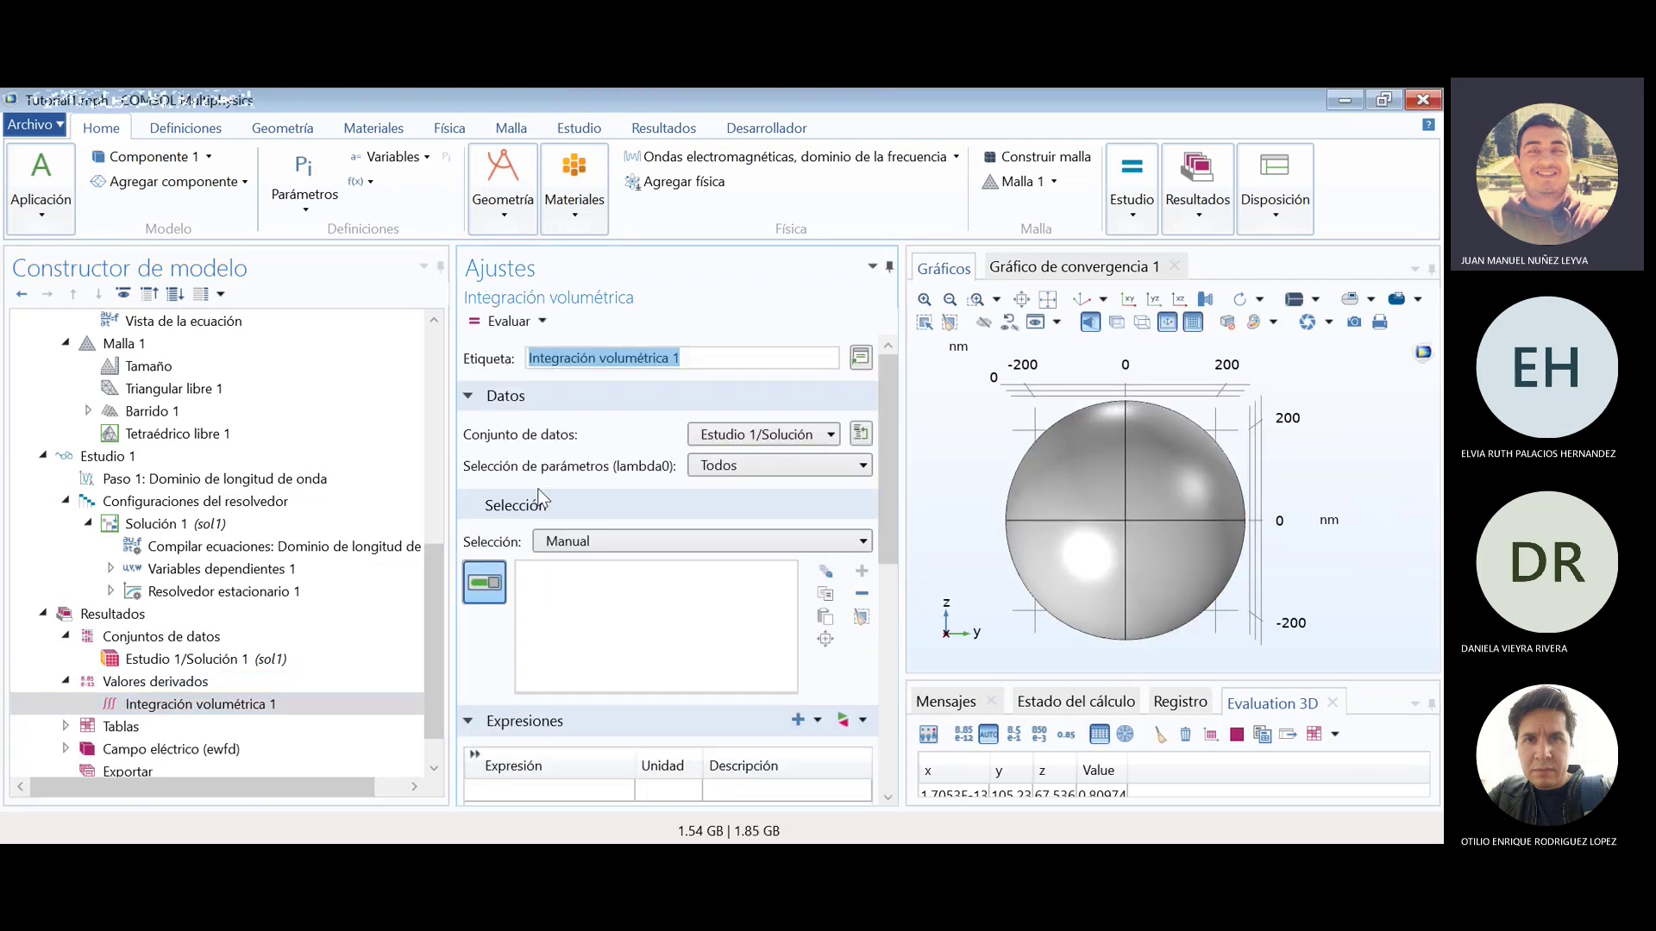
left_click_drag(882, 543, 892, 612)
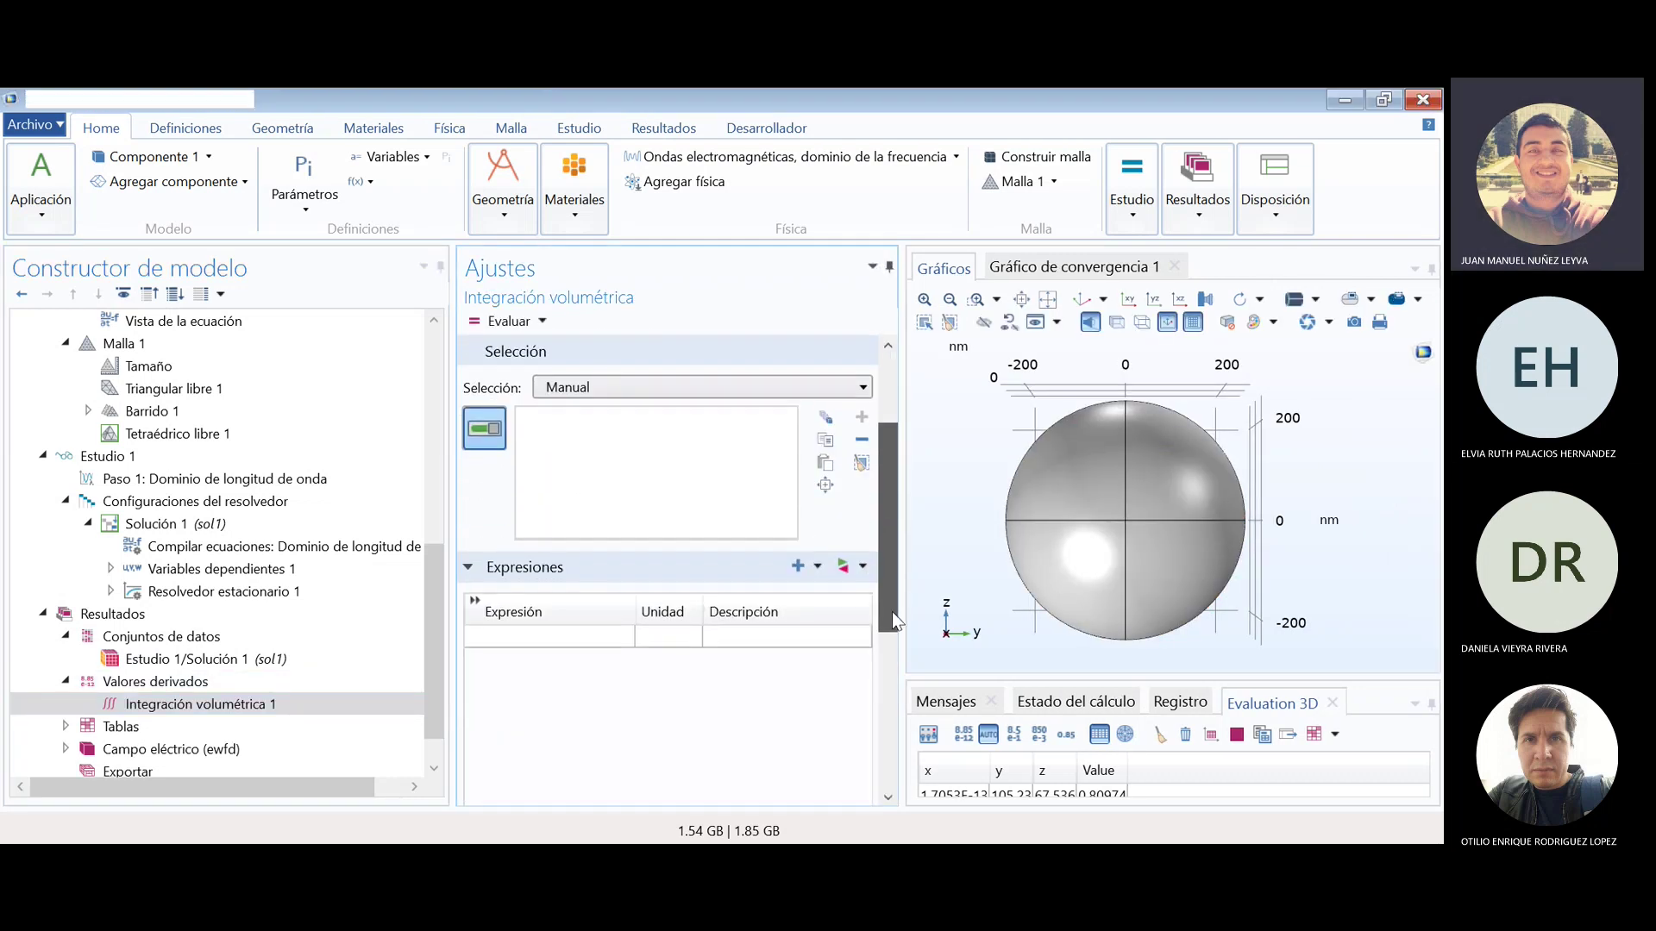
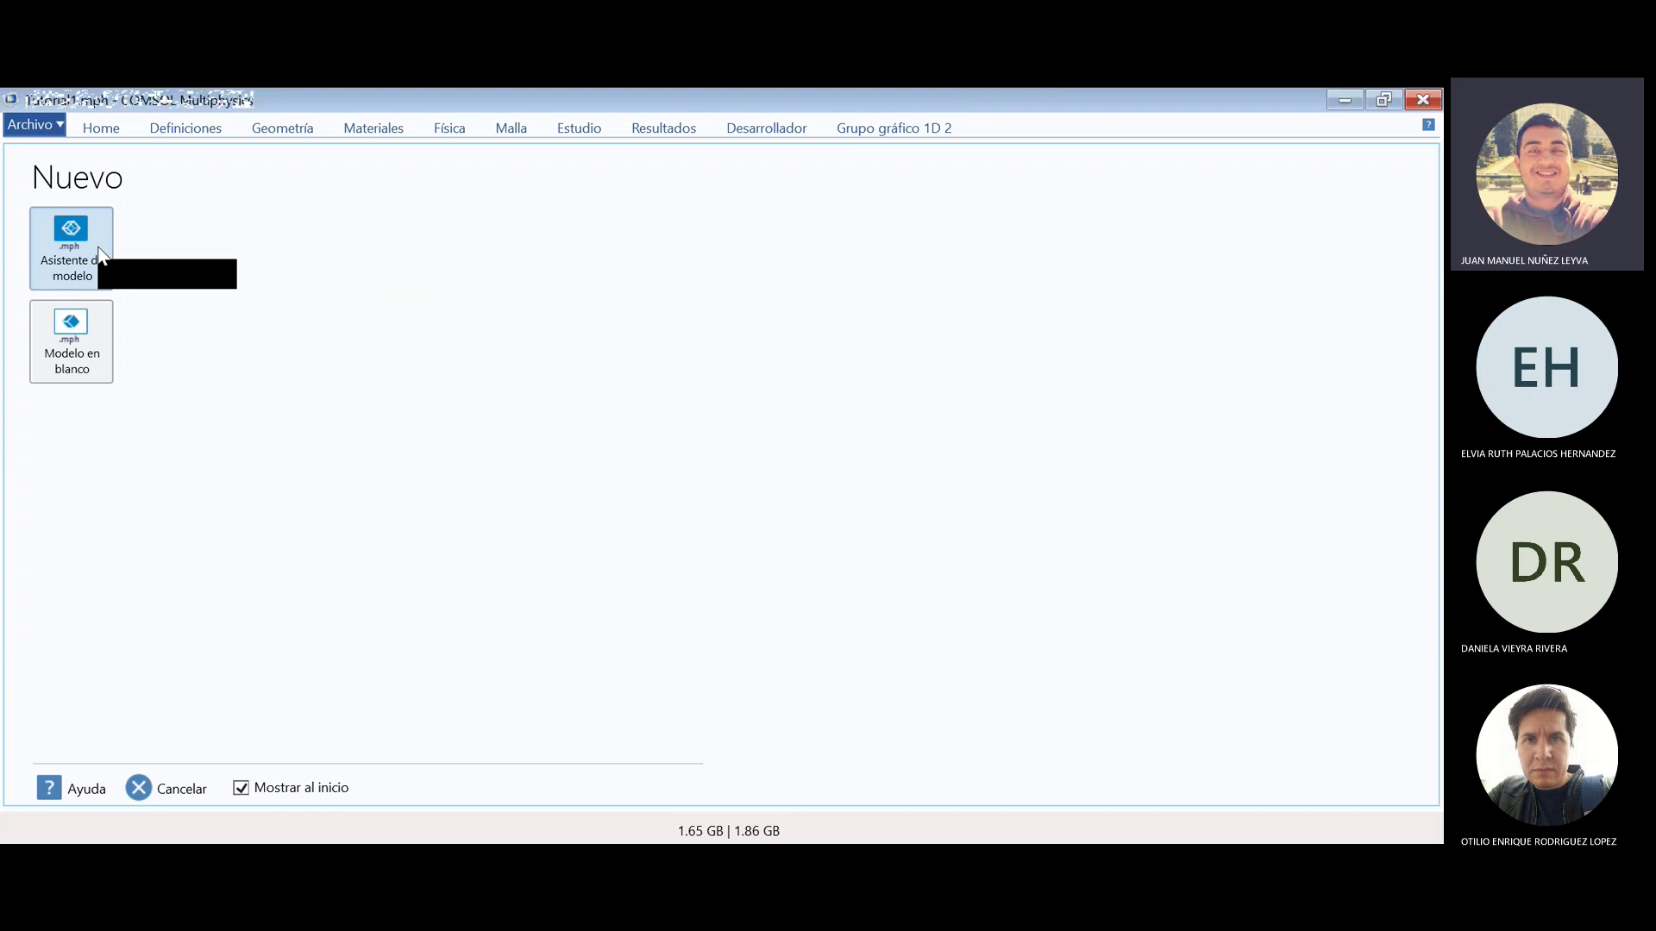
- Start a new model with the model wizard and choose 3D as the space dimension
left_click(80, 252)
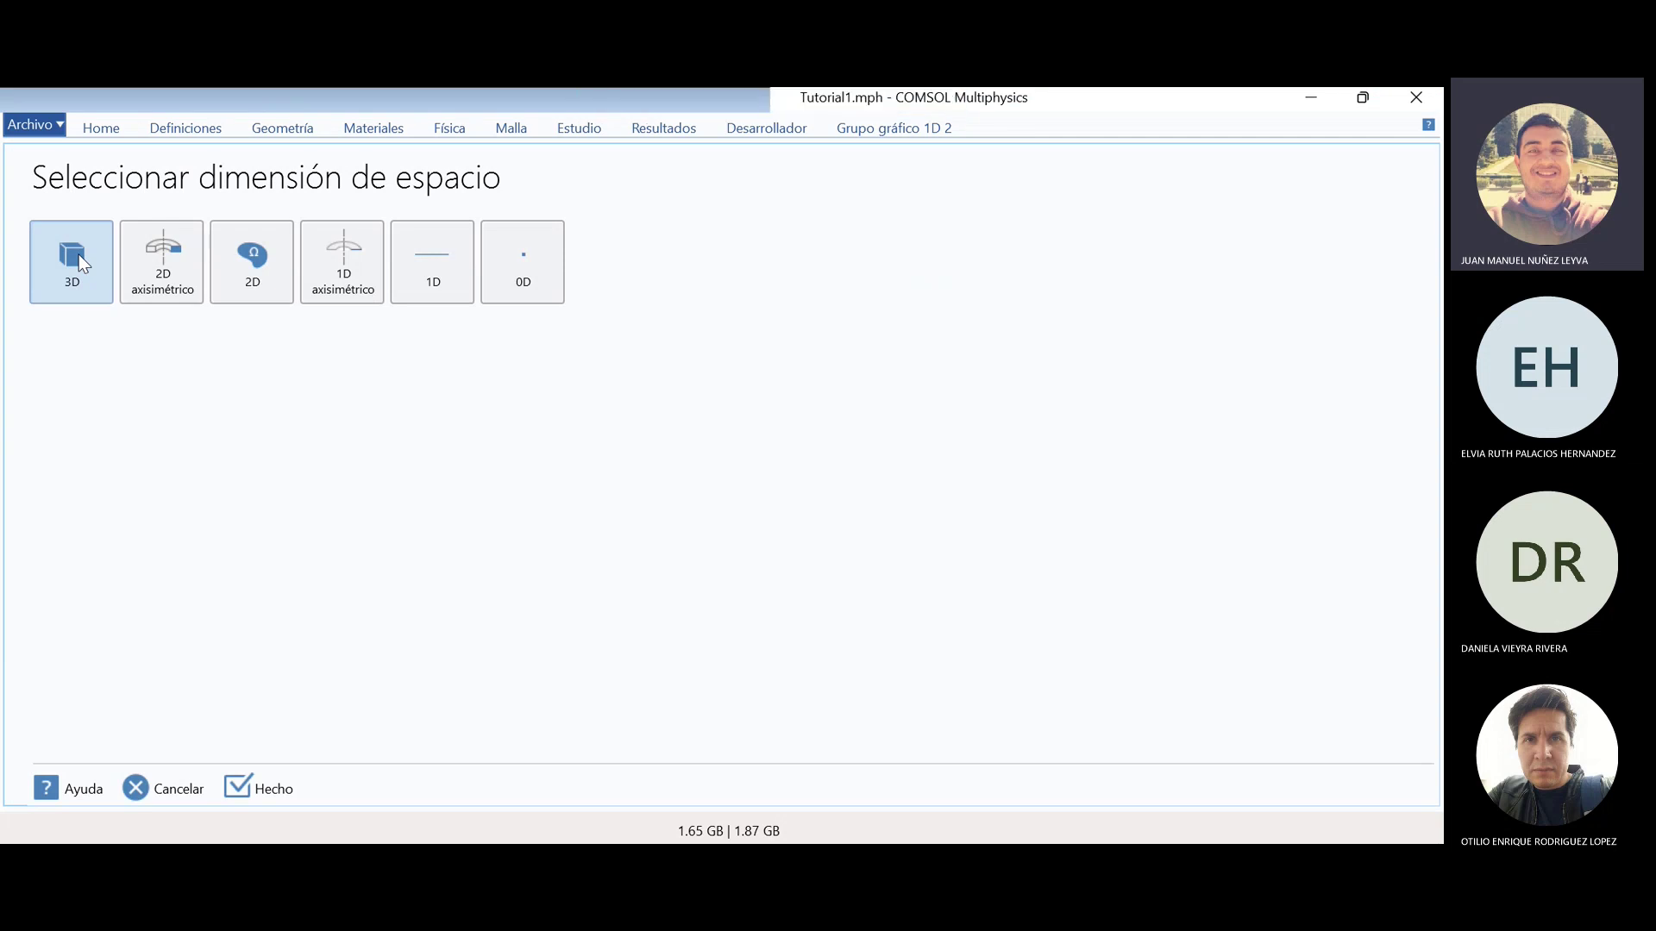
left_click(80, 255)
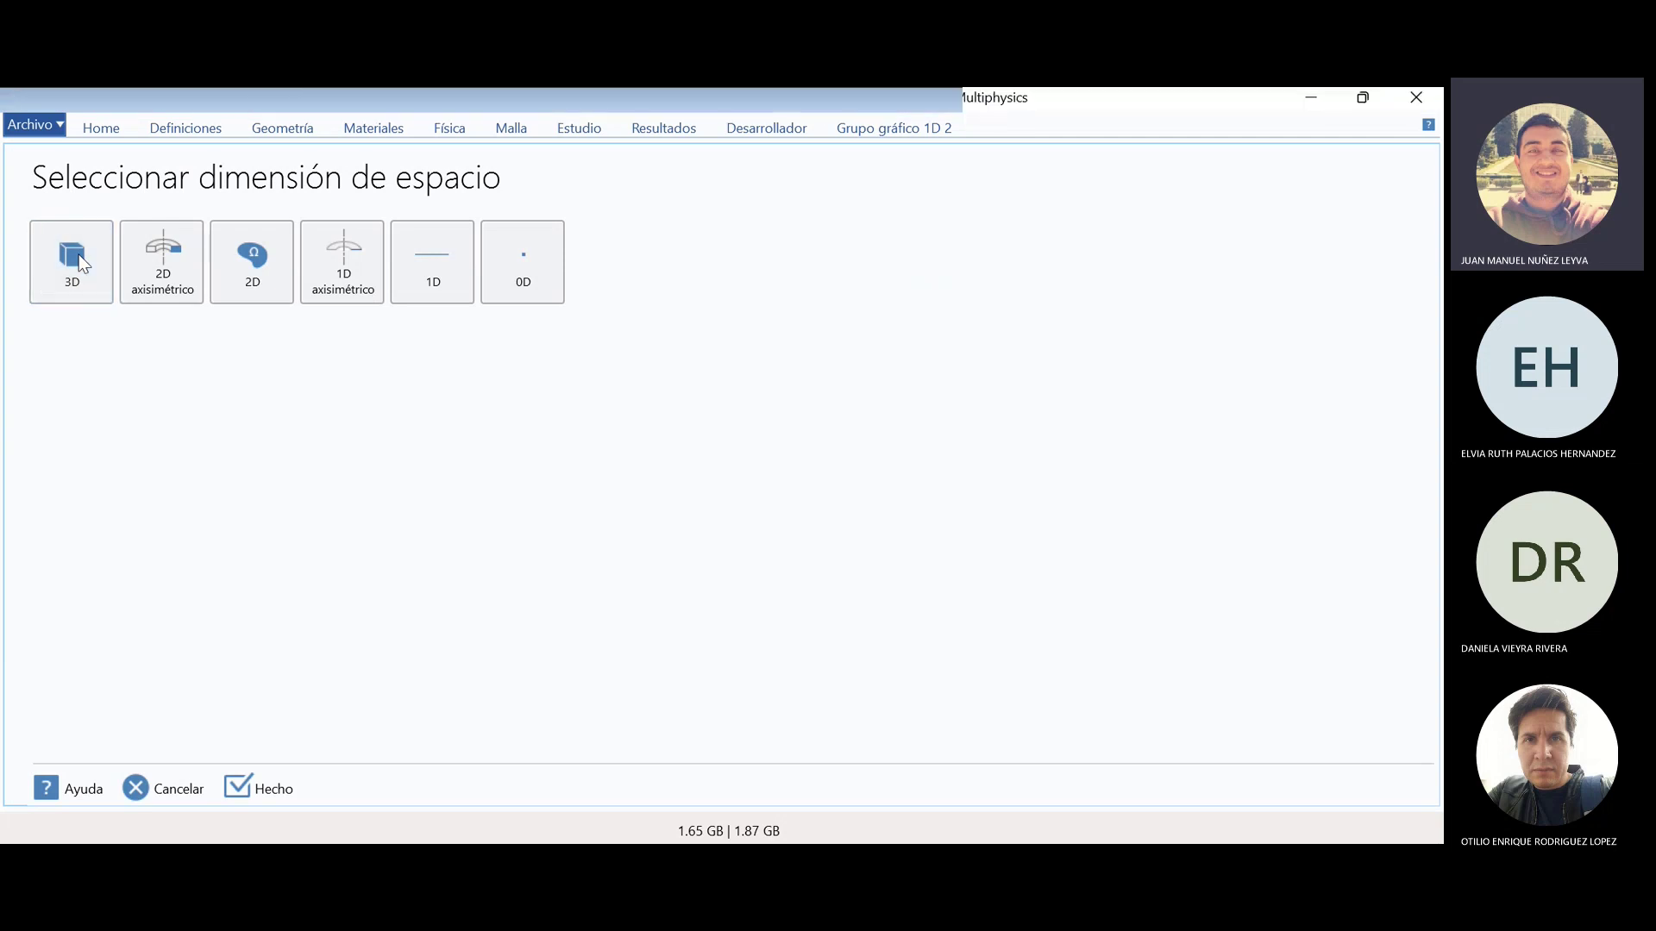
left_click_drag(483, 328, 466, 280)
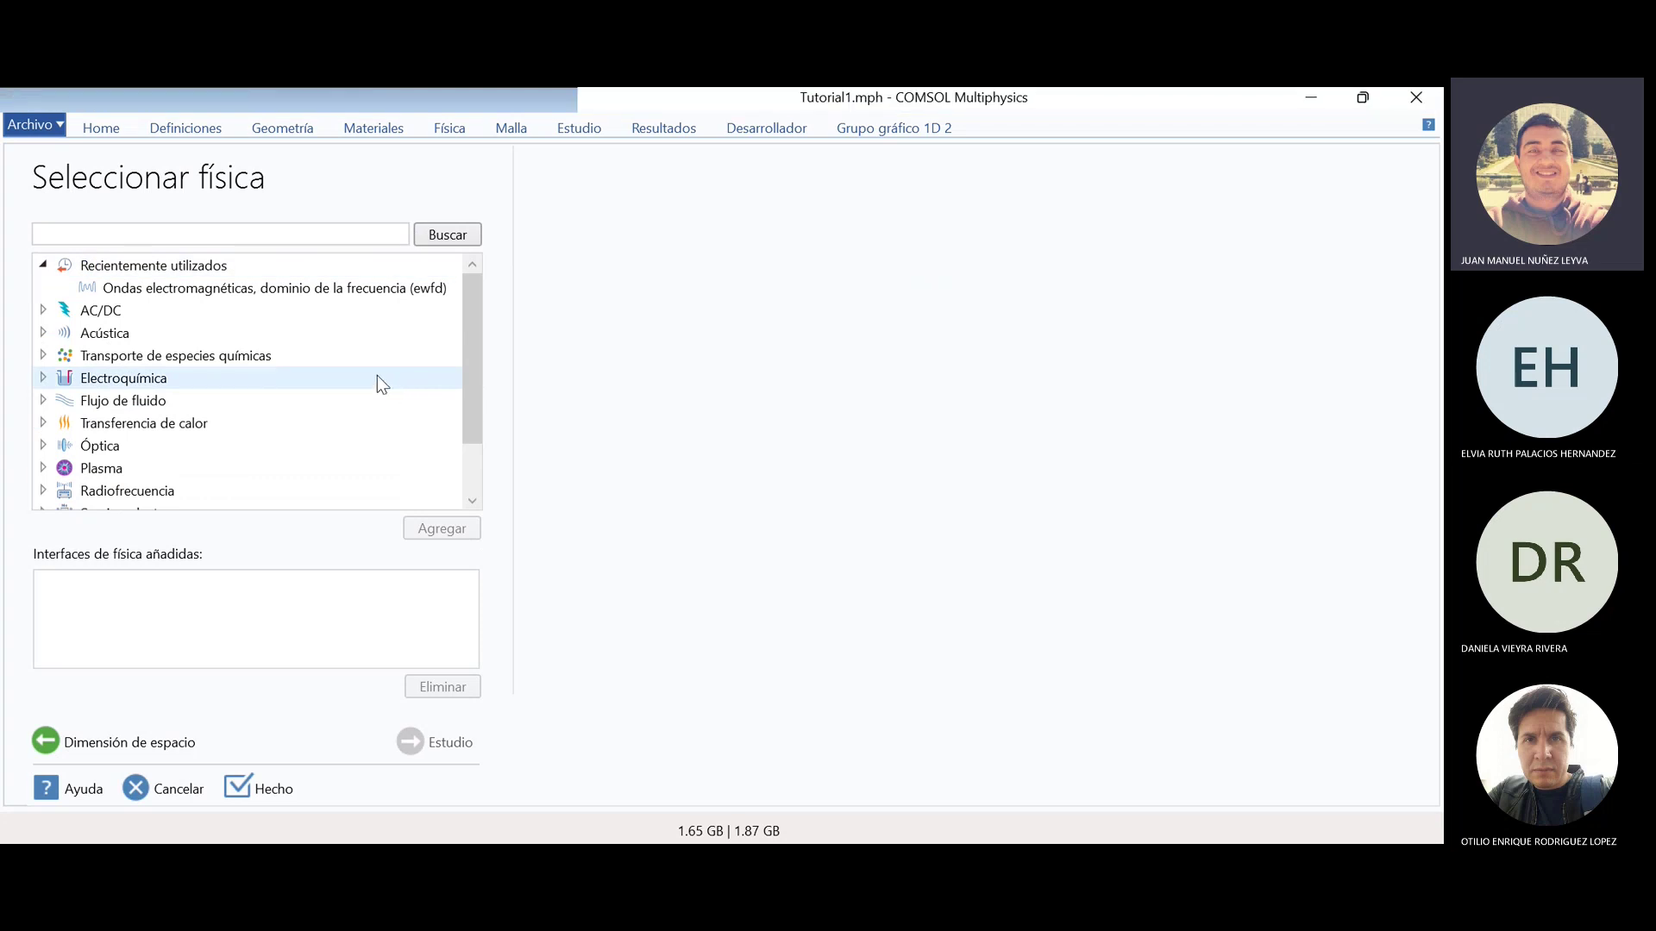
- Browse the available physics categories, looking into AC/DC, Acústica and Óptica
scroll(423, 376, "down", 1)
scroll(431, 389, "up", 1)
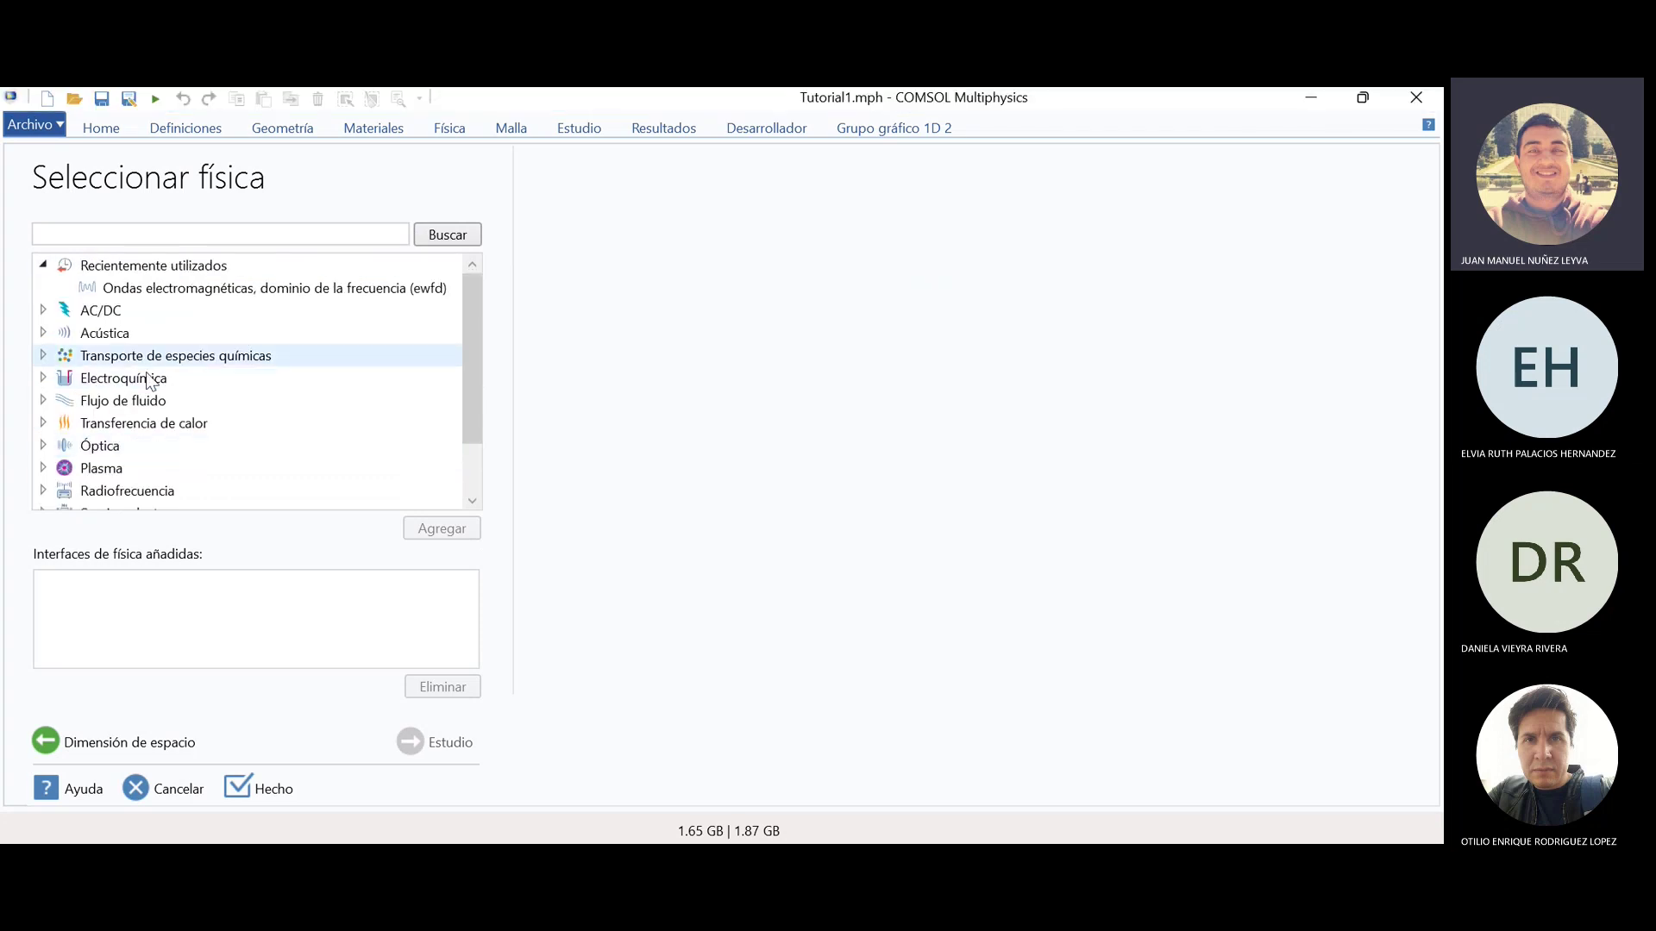
left_click(43, 310)
left_click(43, 310)
left_click(42, 334)
left_click(43, 334)
scroll(302, 403, "down", 1)
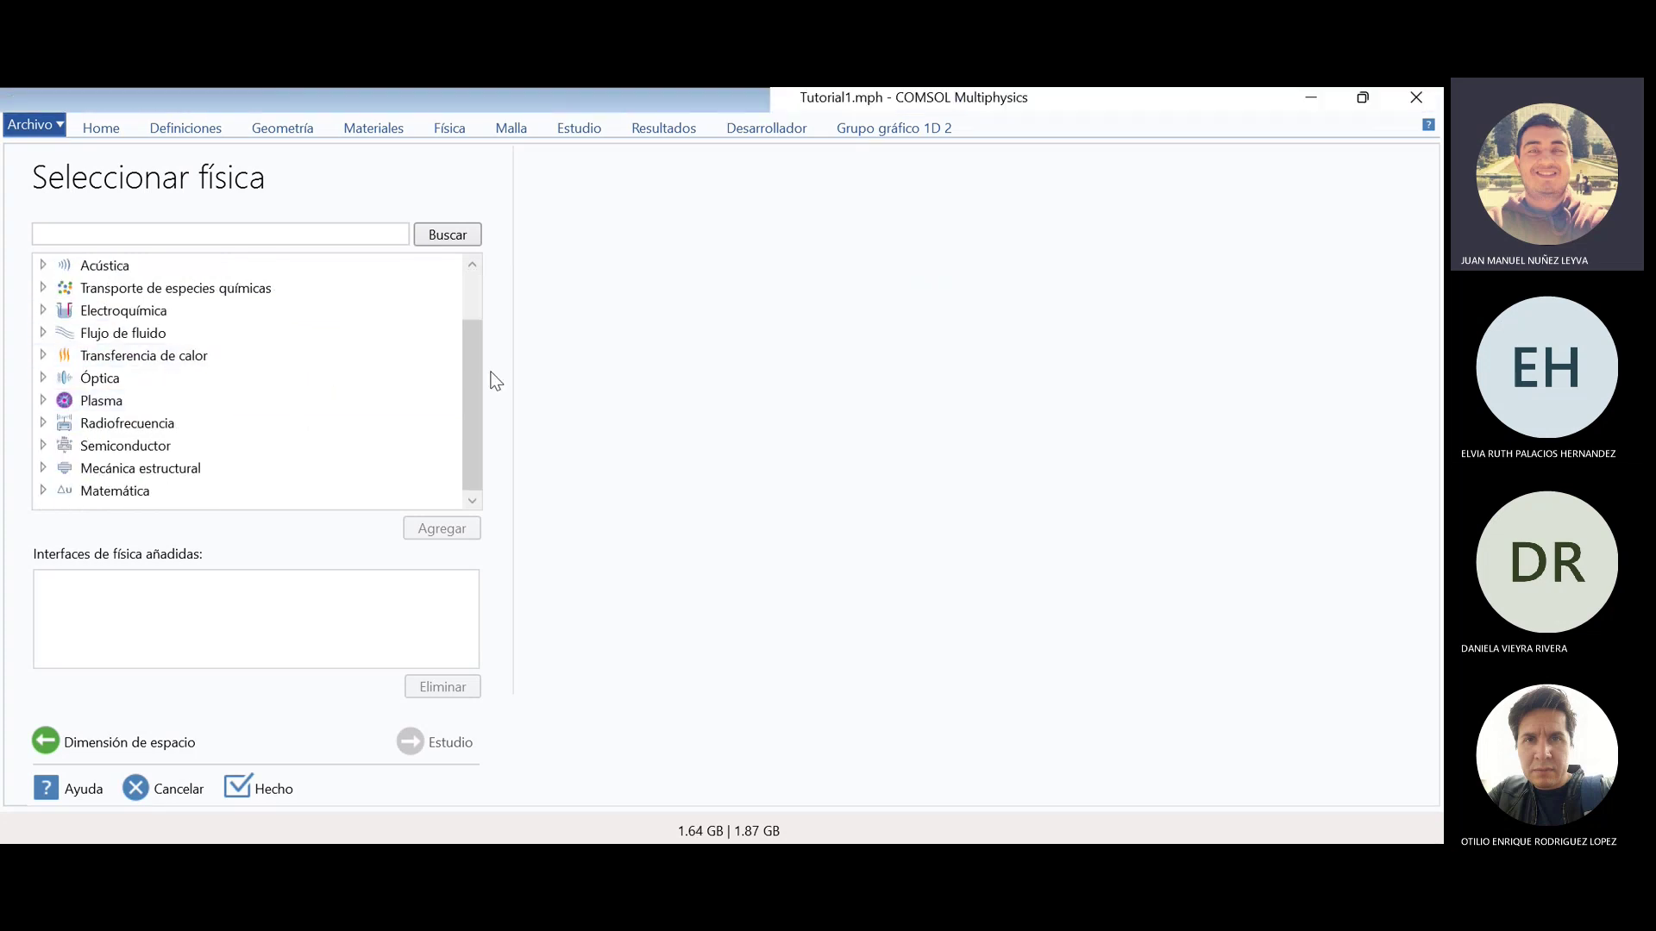
scroll(471, 426, "up", 1)
scroll(470, 427, "down", 1)
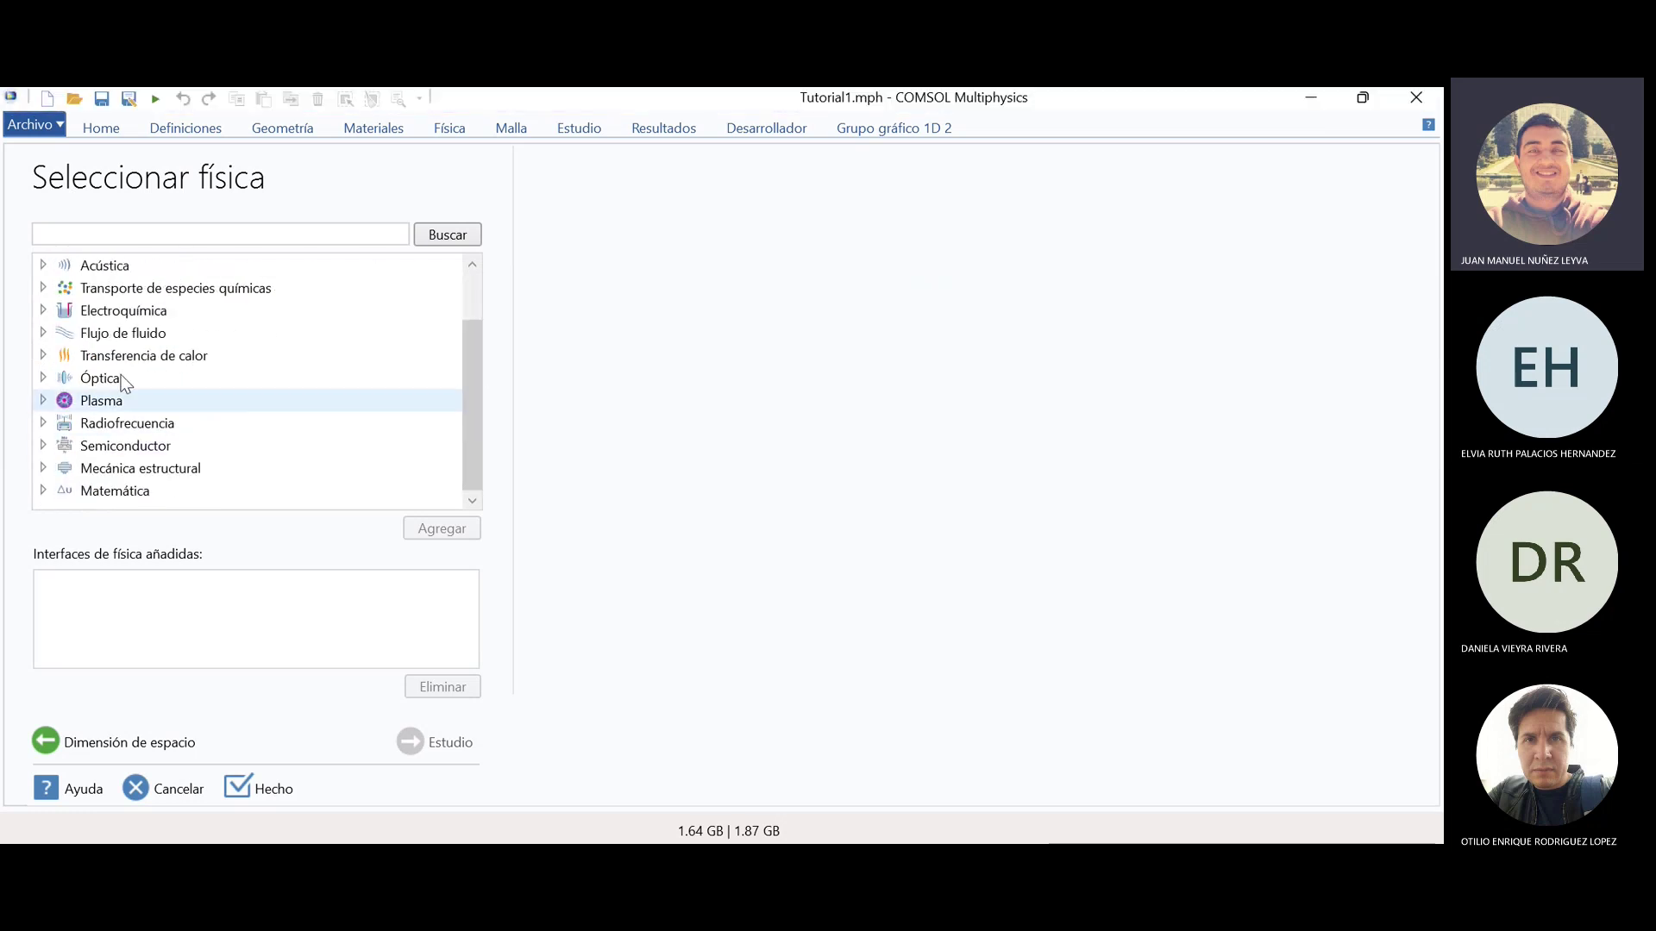
left_click(42, 380)
left_click(42, 379)
left_click(42, 379)
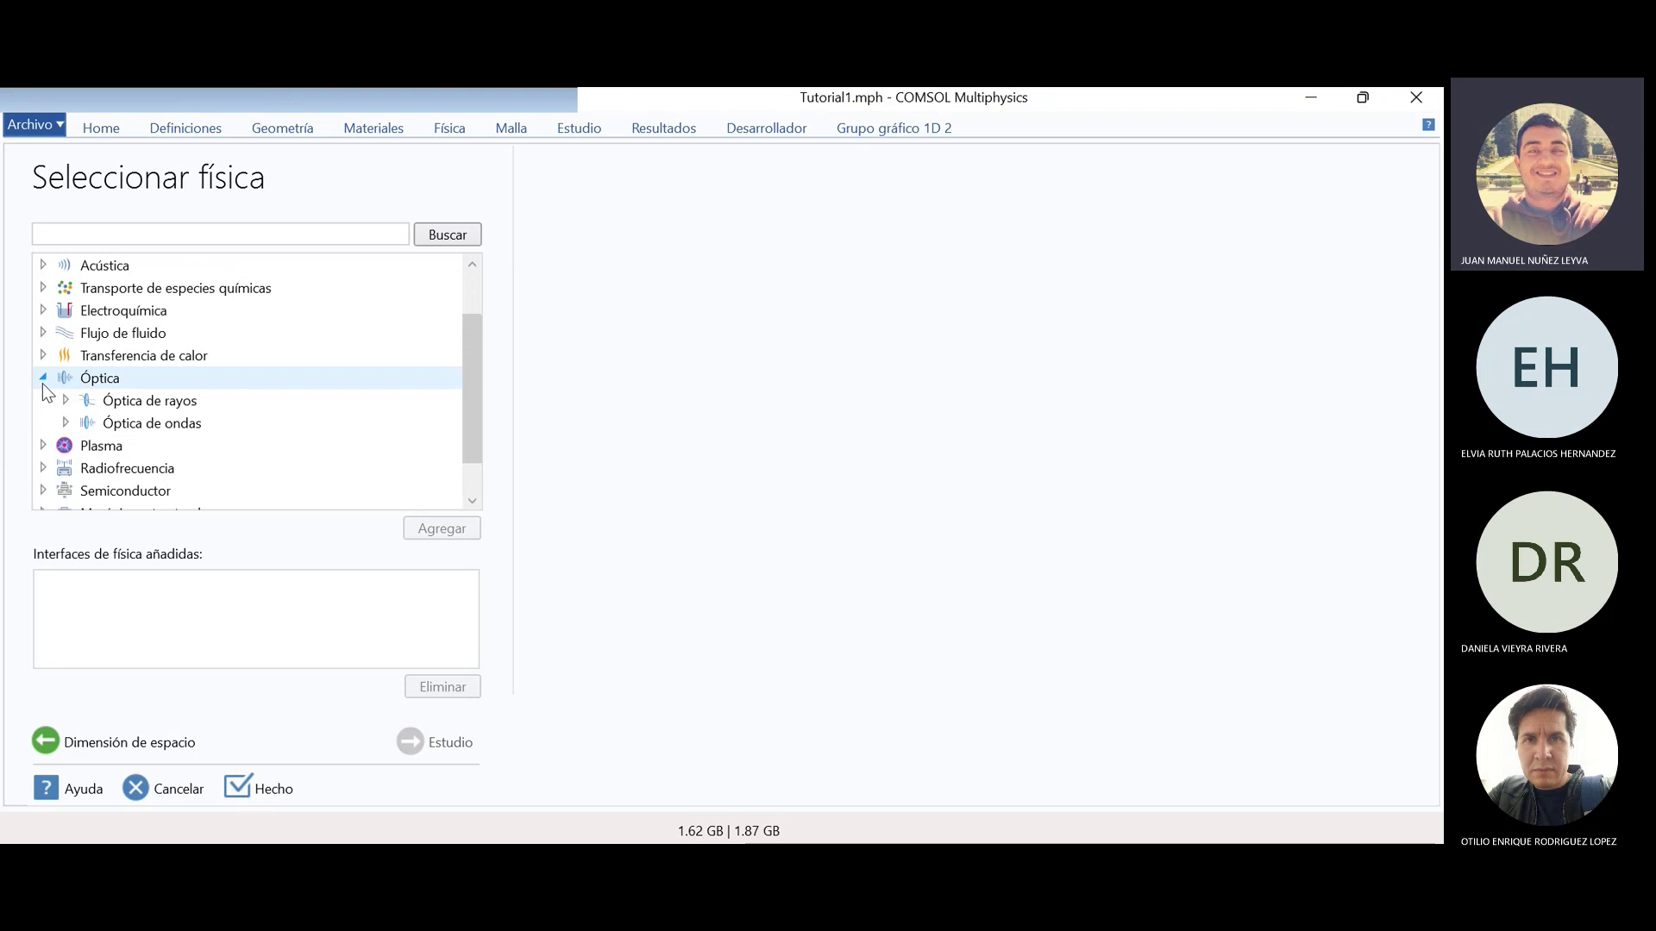
left_click(42, 380)
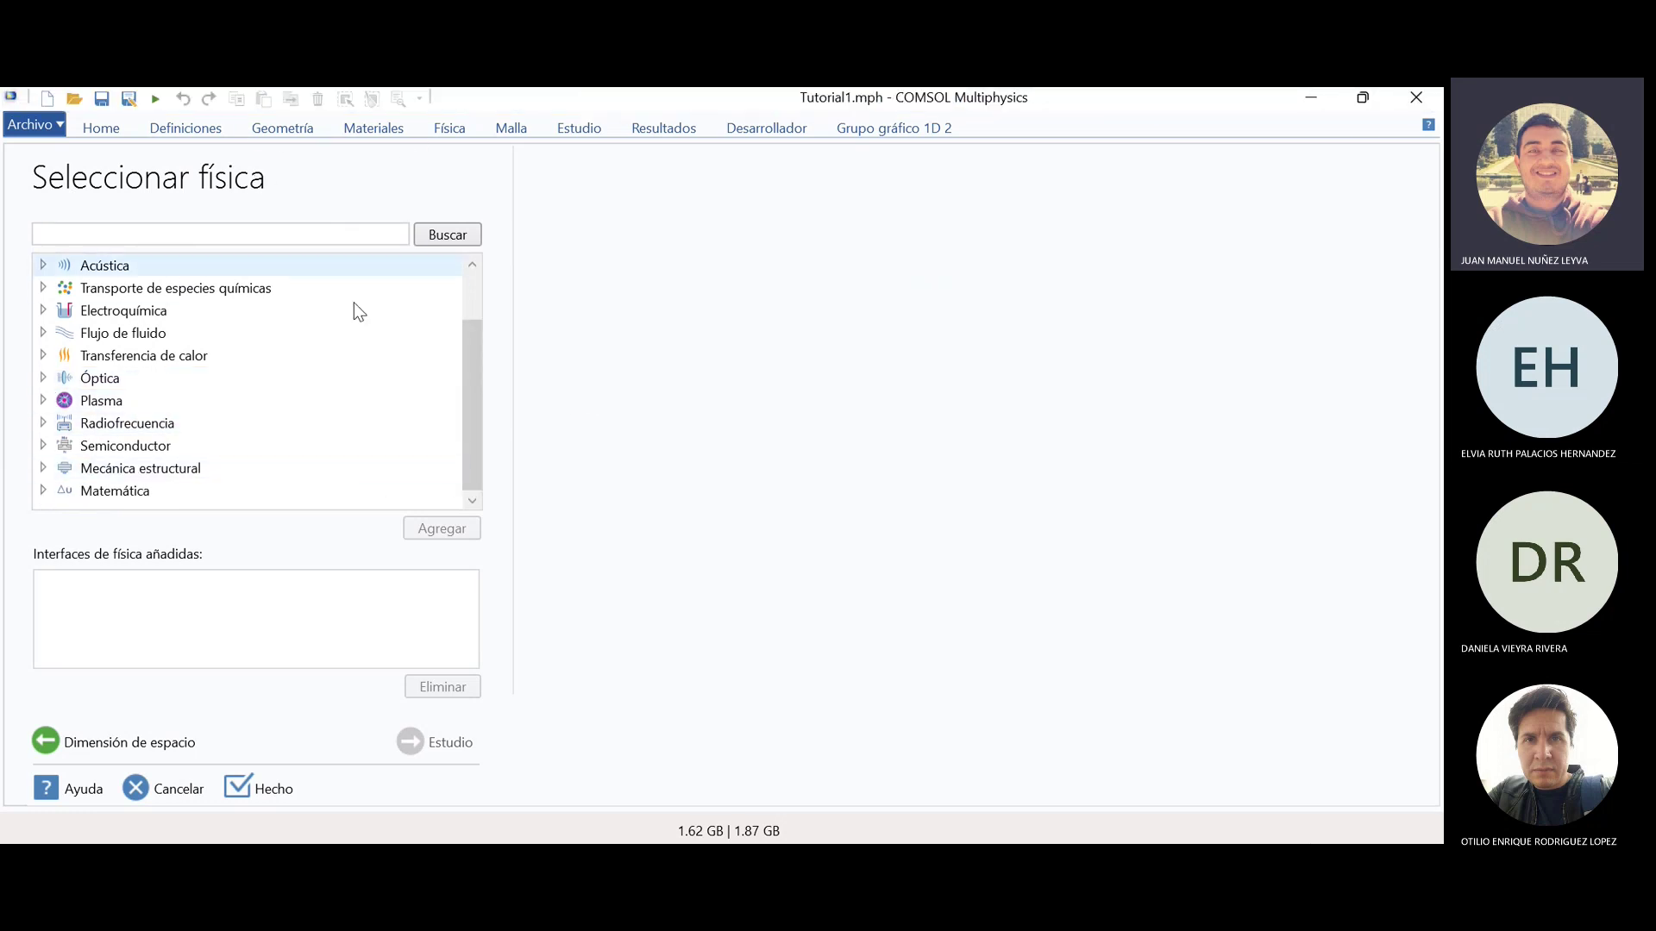
scroll(354, 377, "up", 1)
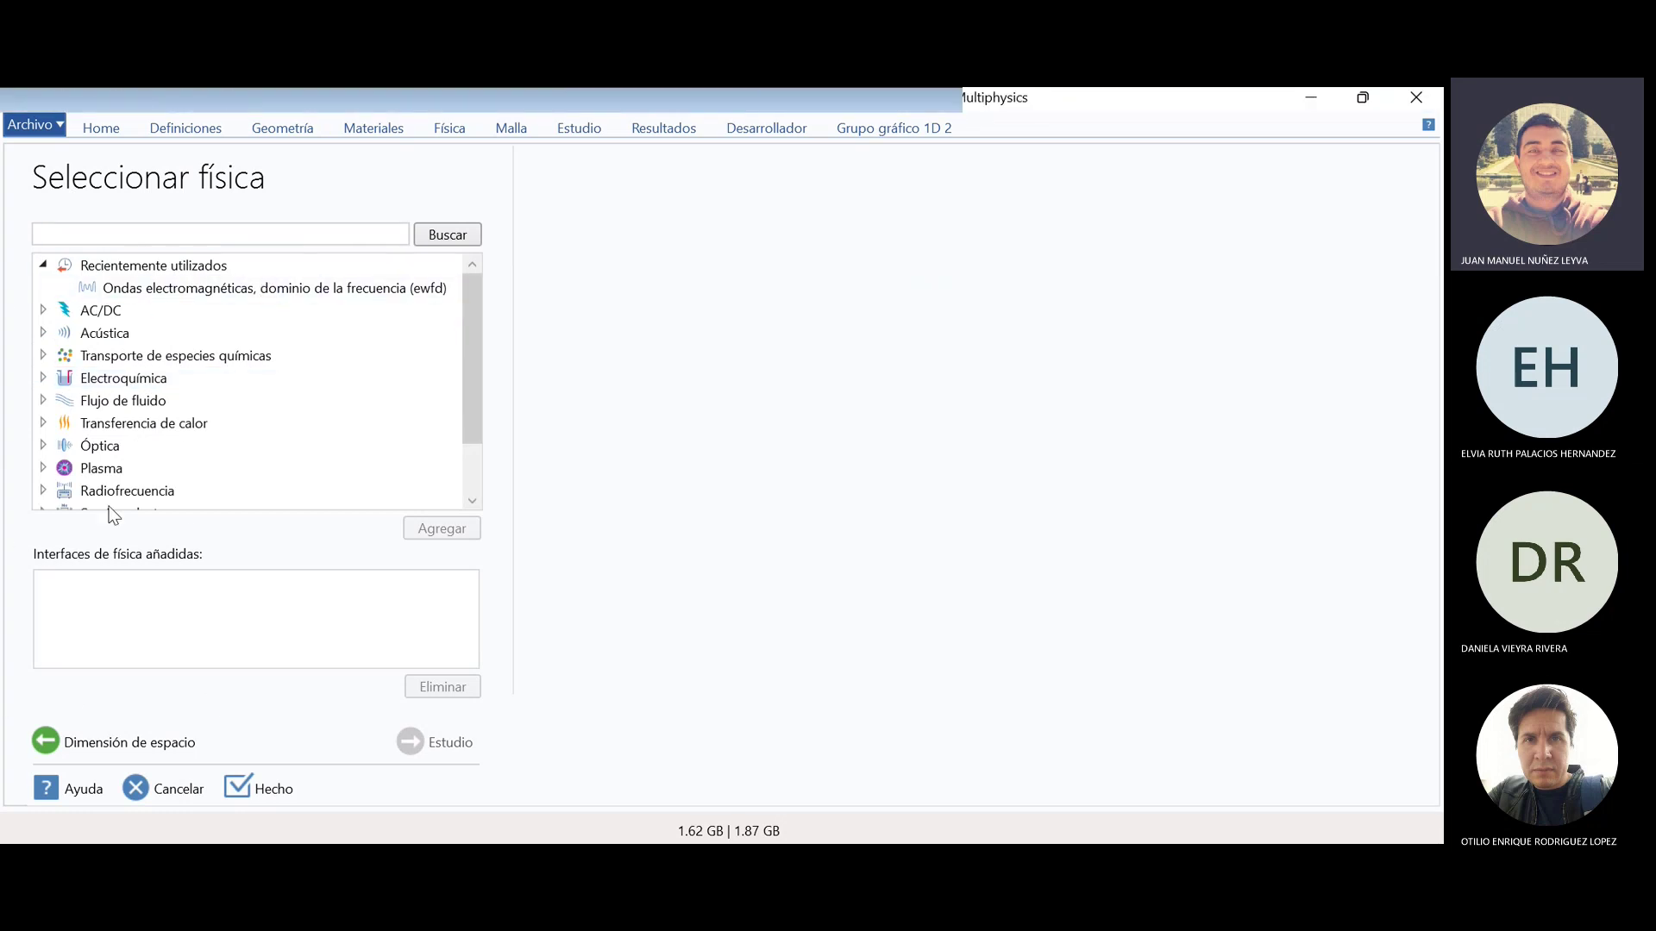
scroll(269, 355, "down", 1)
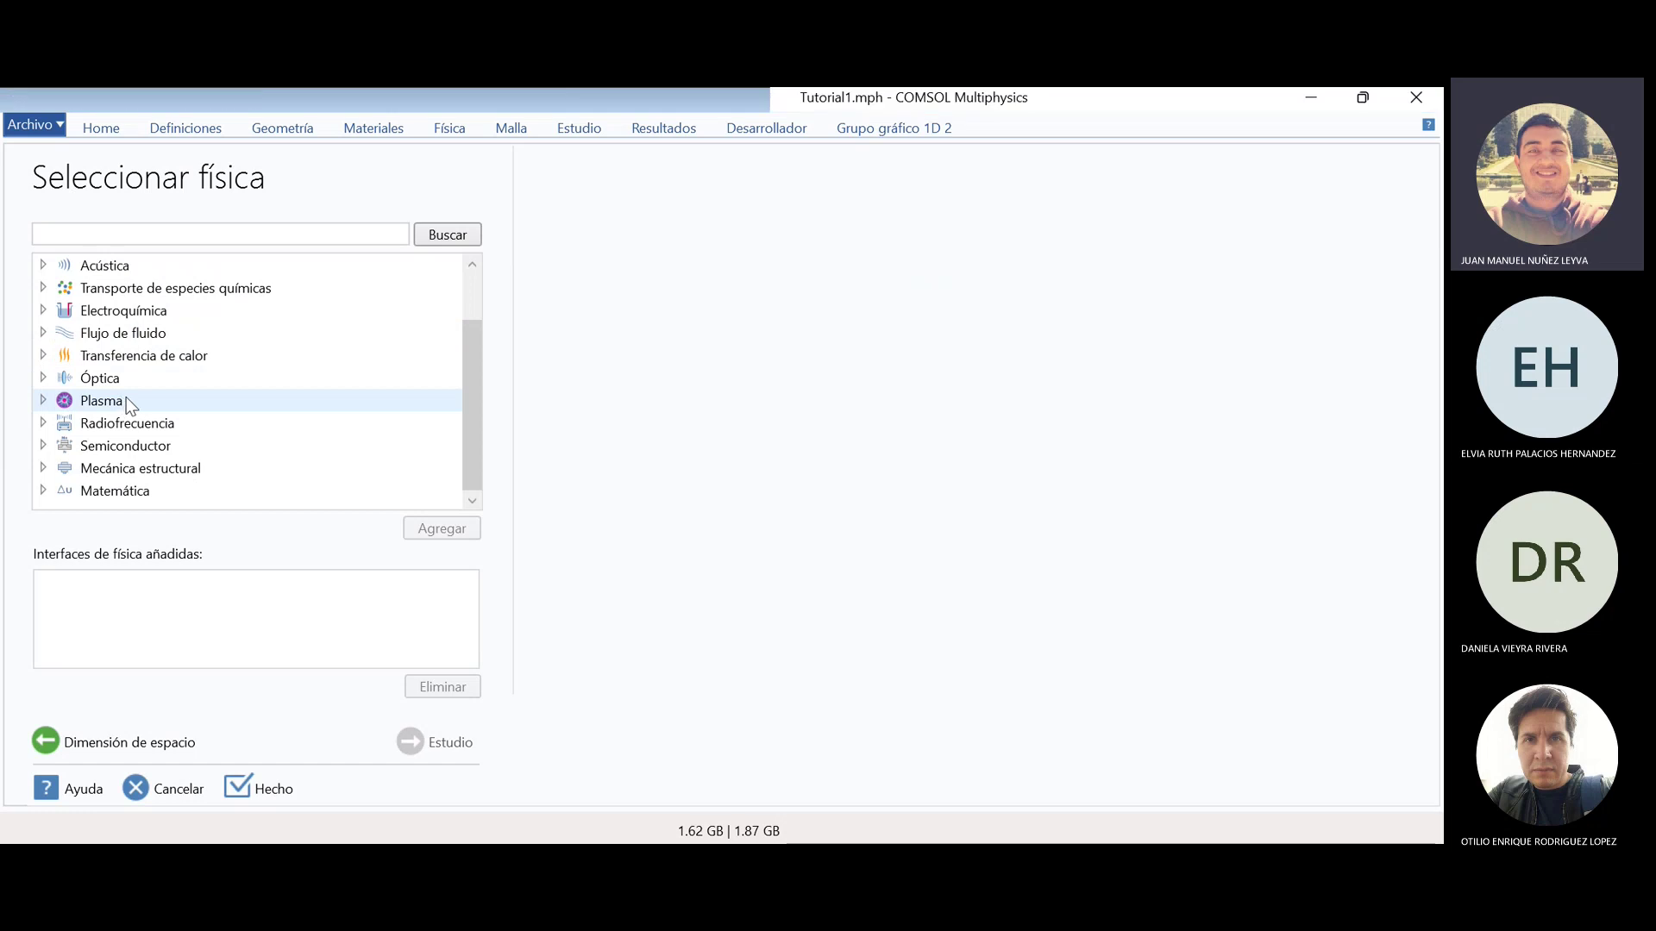
- Add the Ondas electromagnéticas, dominio de la frecuencia (ewfd) interface from Óptica de ondas to the new model
left_click(43, 378)
left_click(67, 424)
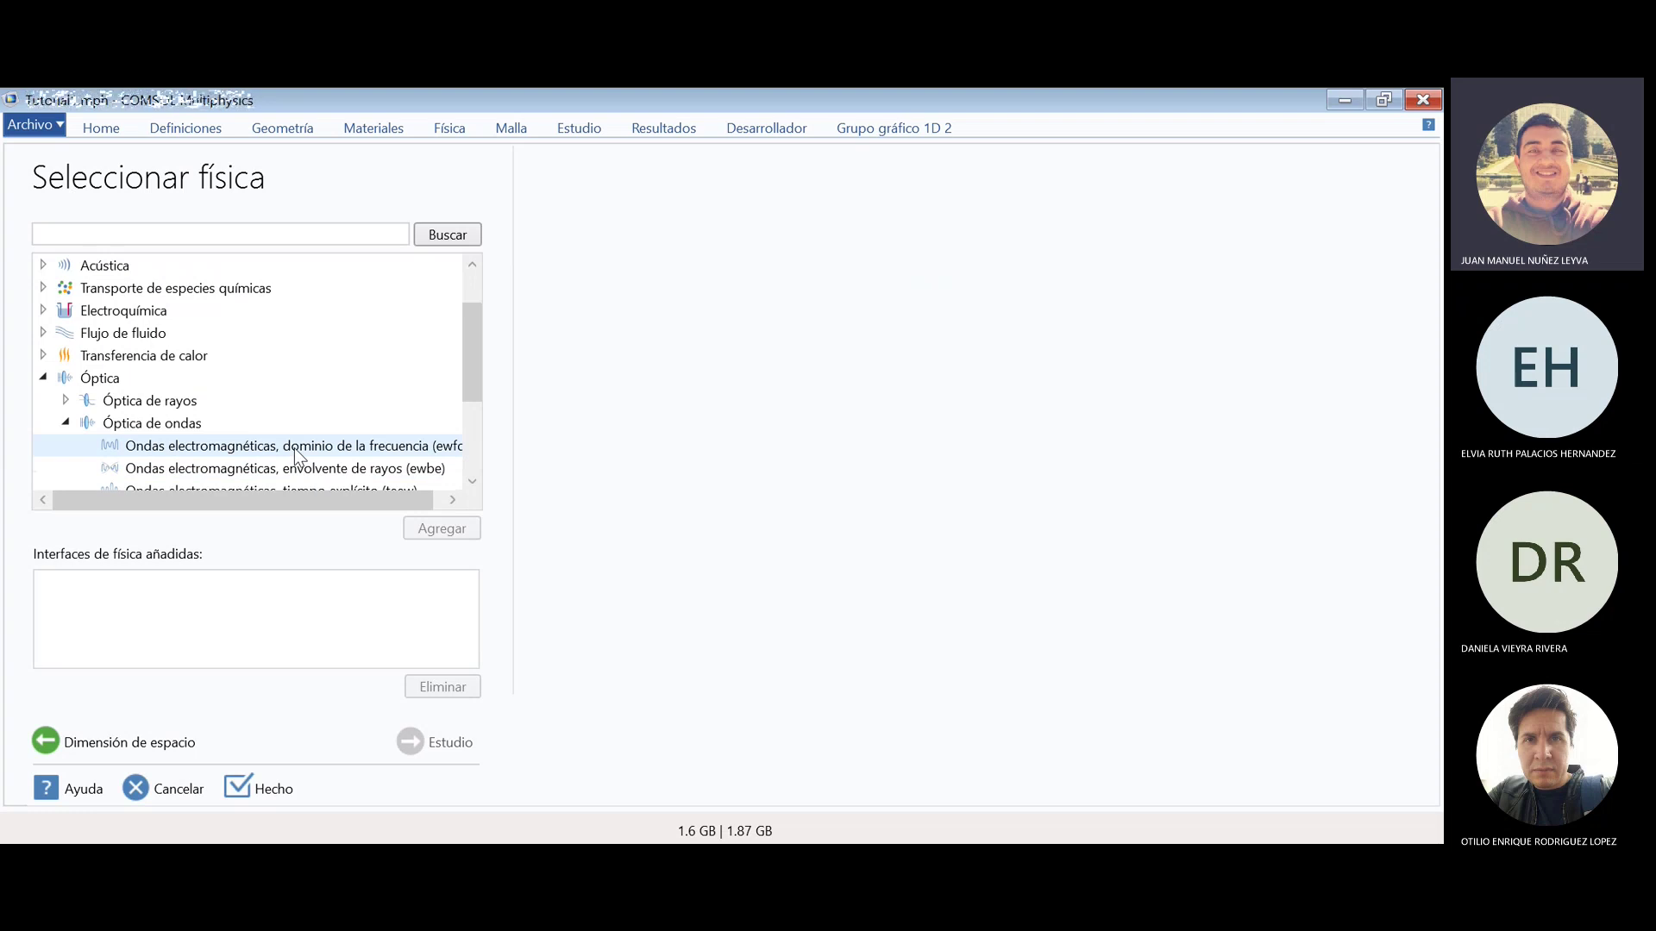
left_click(294, 450)
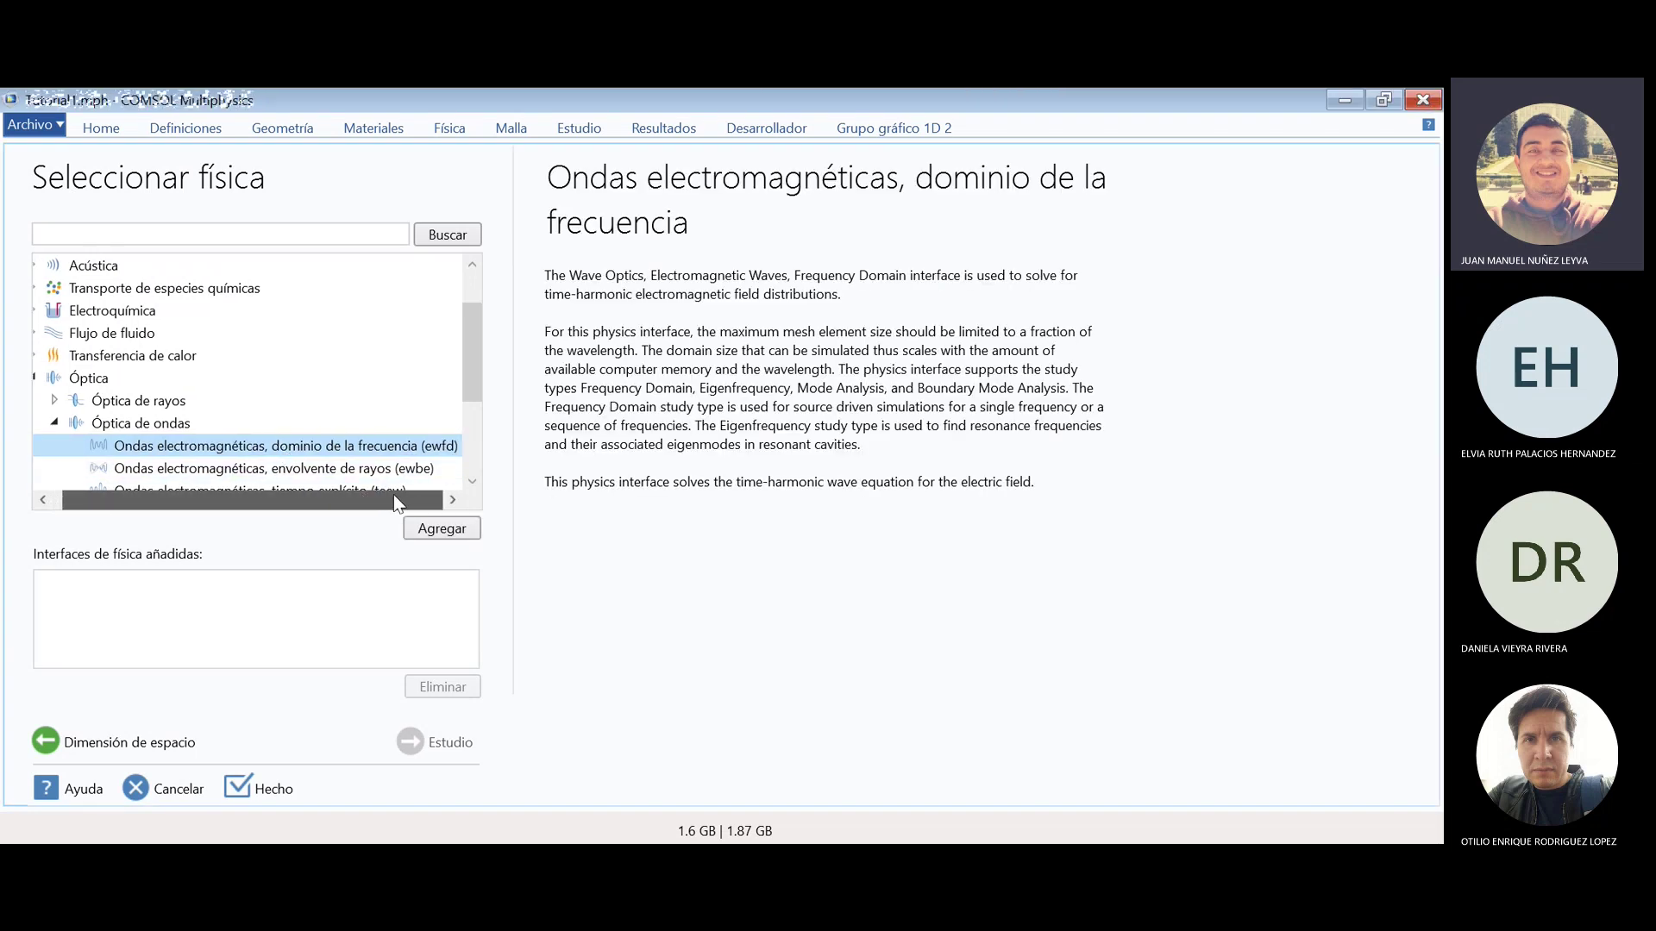
left_click_drag(393, 500, 423, 500)
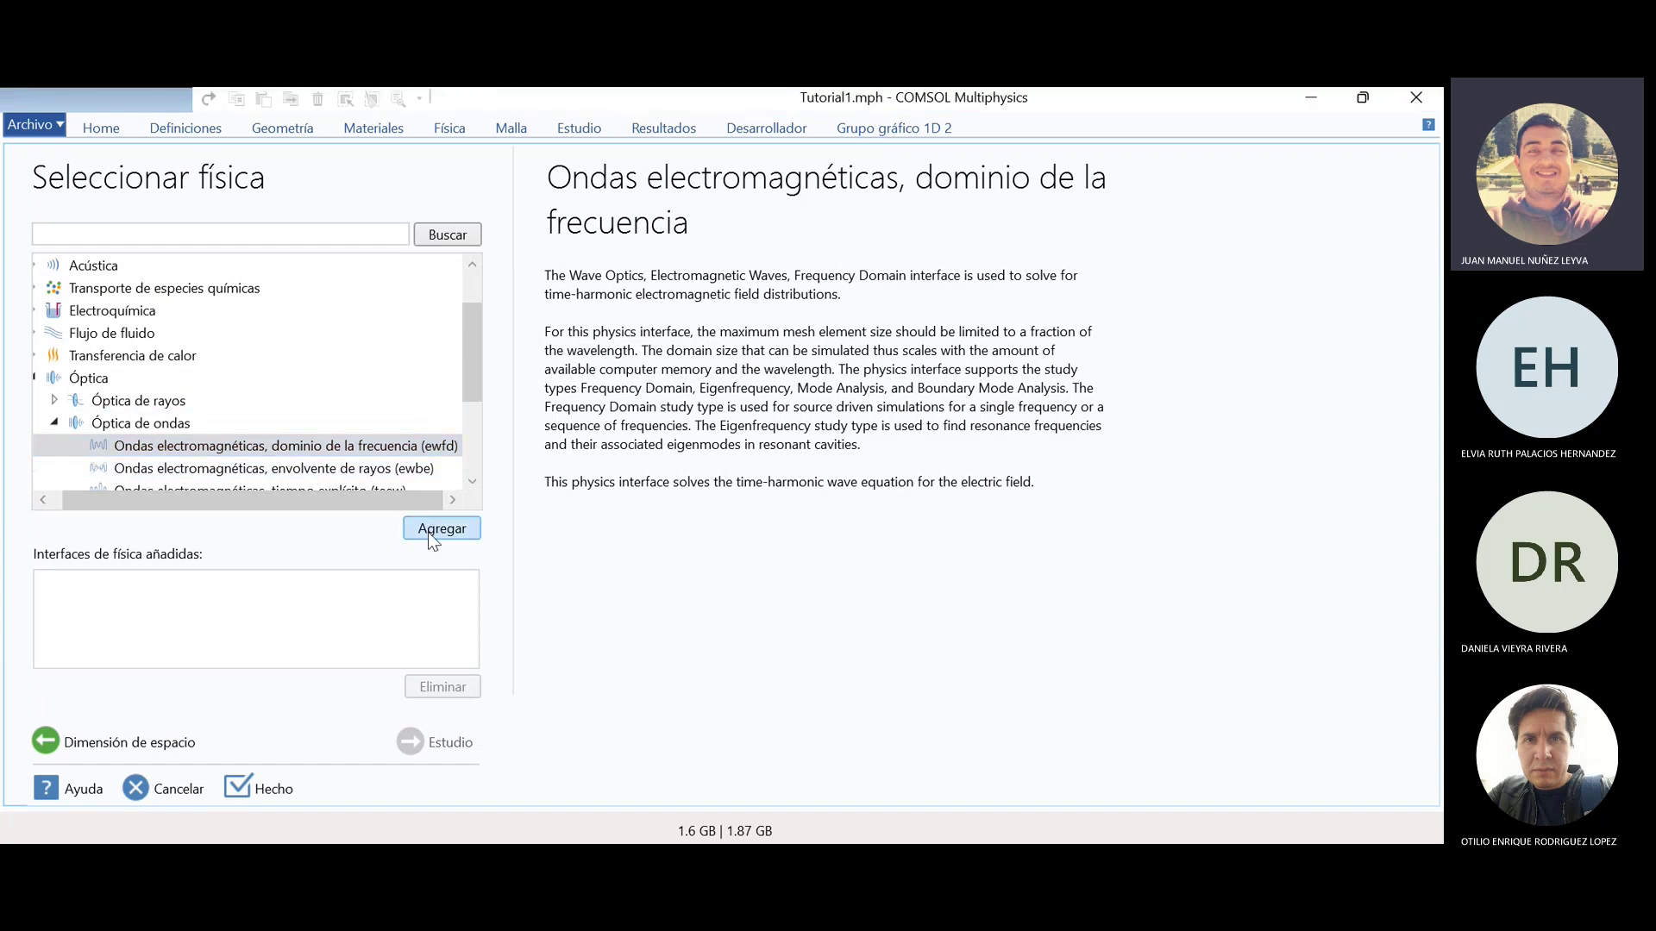
left_click(431, 534)
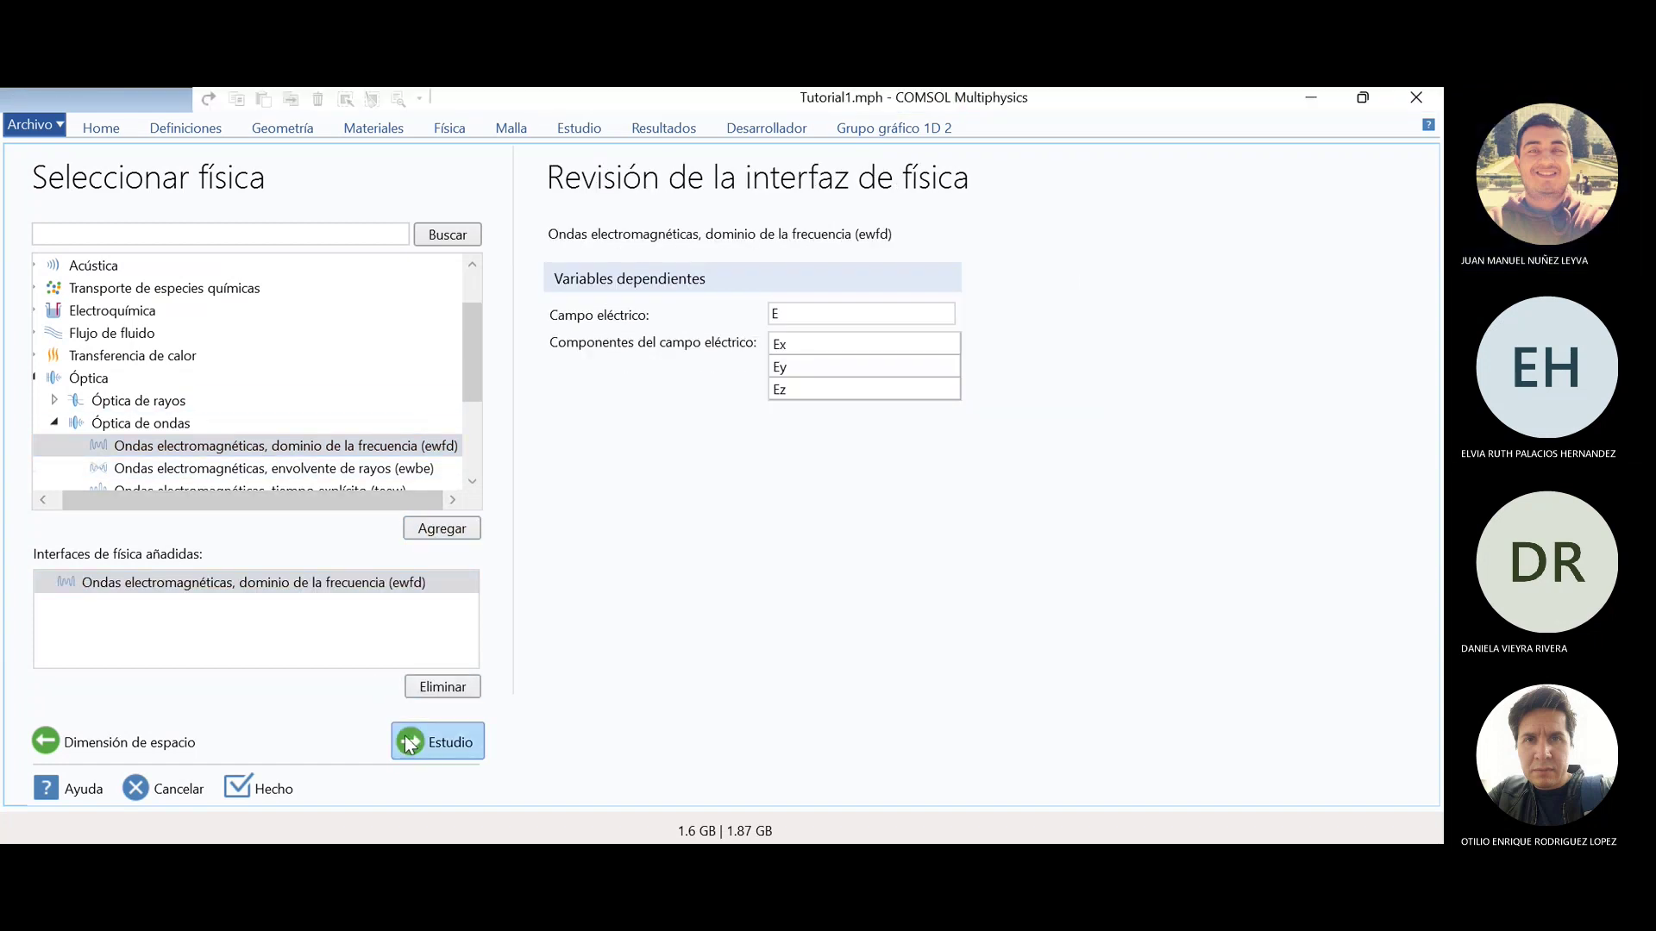
- Choose the general Dominio de la frecuencia study and finish the model wizard
left_click(410, 742)
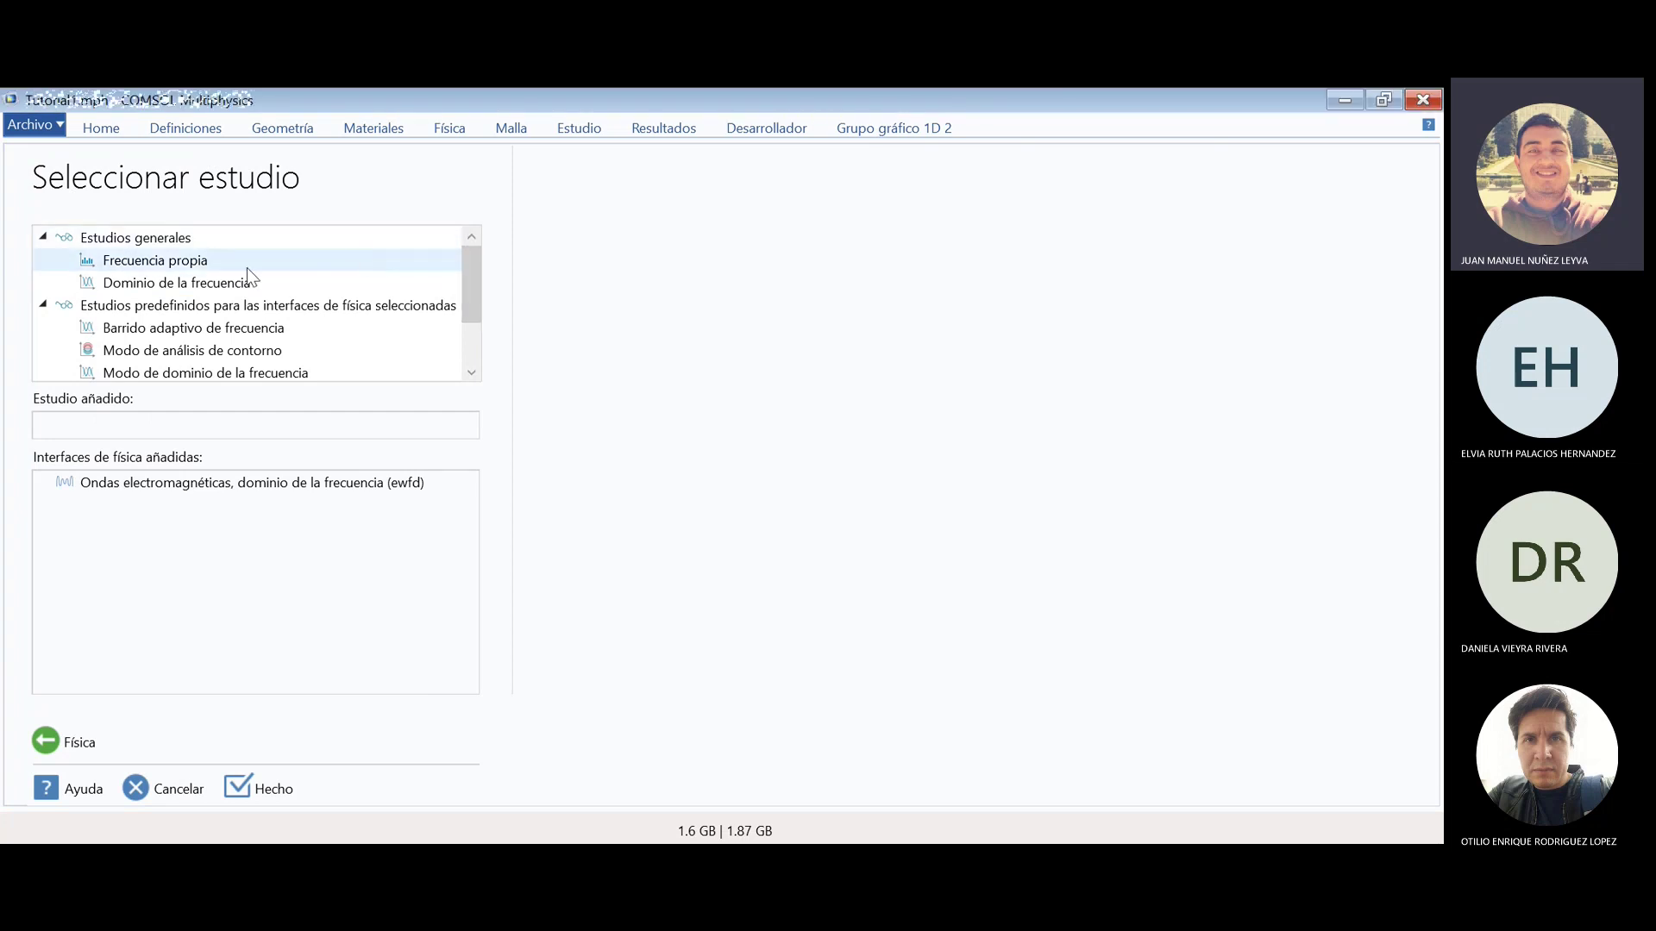
left_click(172, 284)
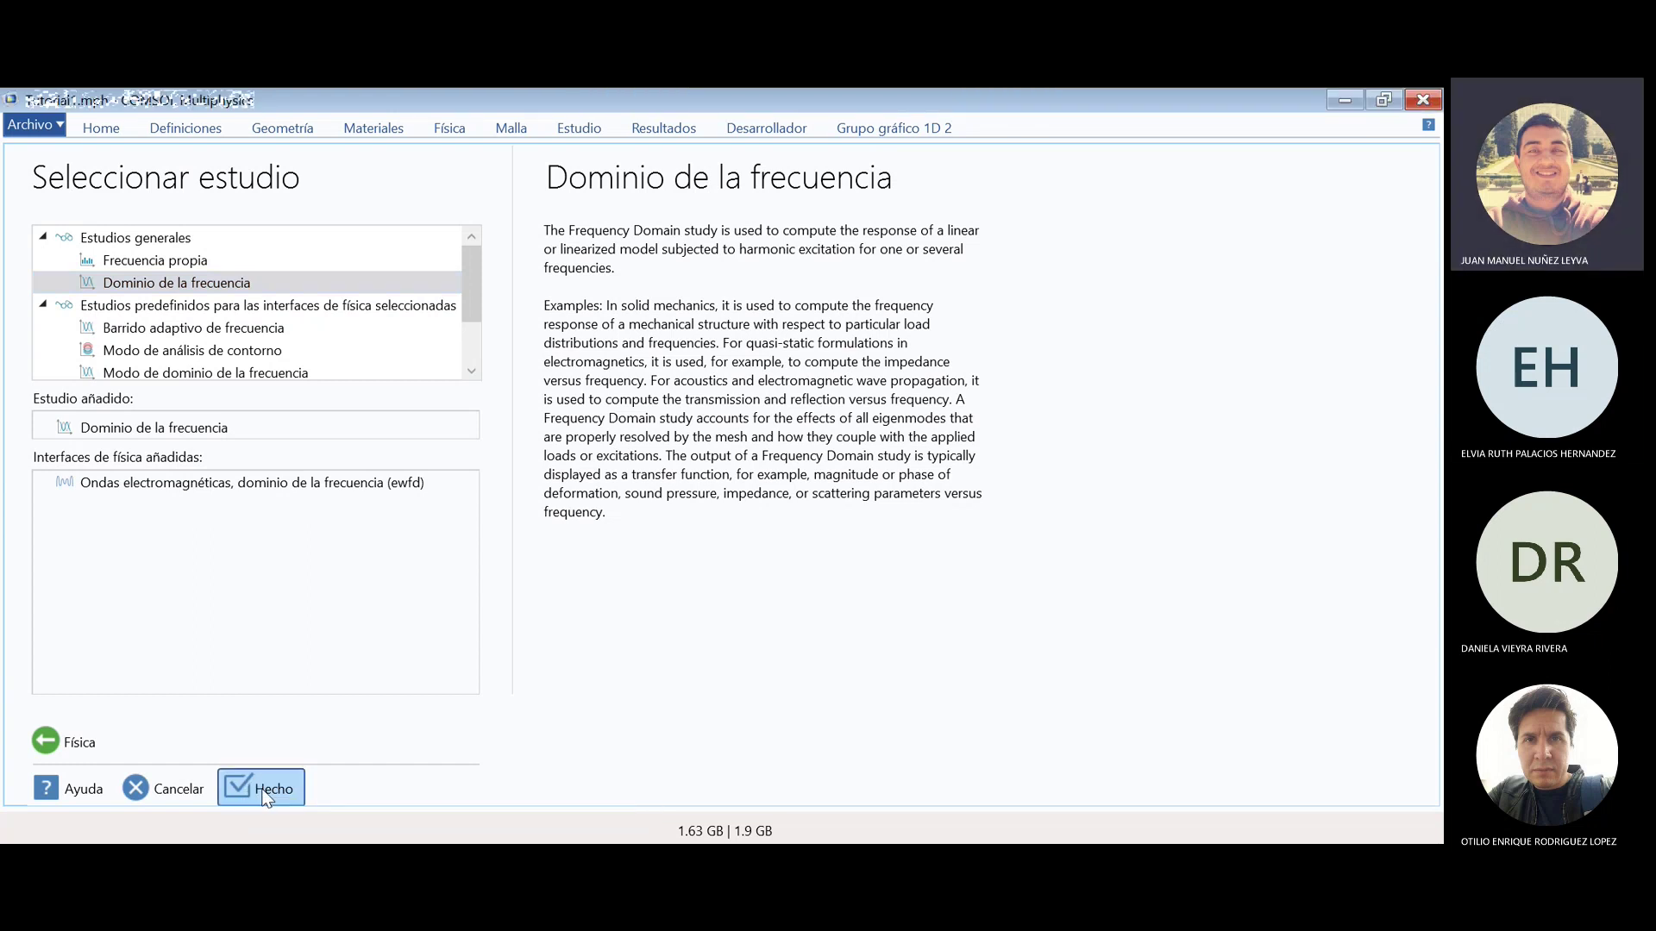
left_click(259, 793)
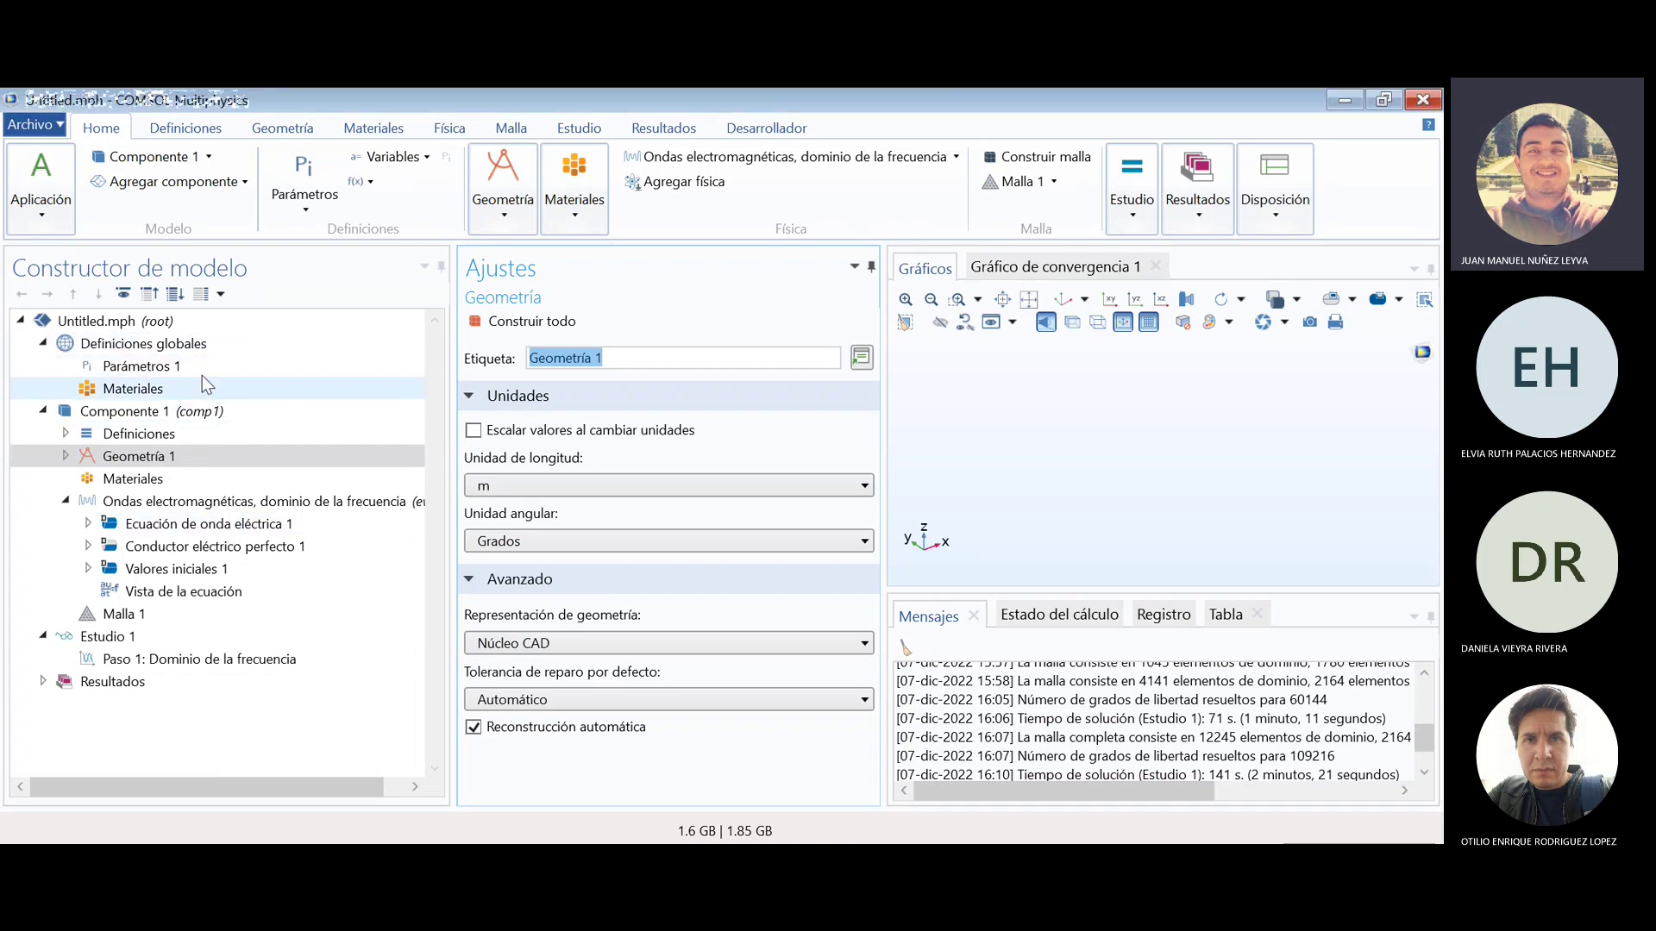
- Add a parameter named w to Parámetros 1 under the global definitions
left_click(158, 457)
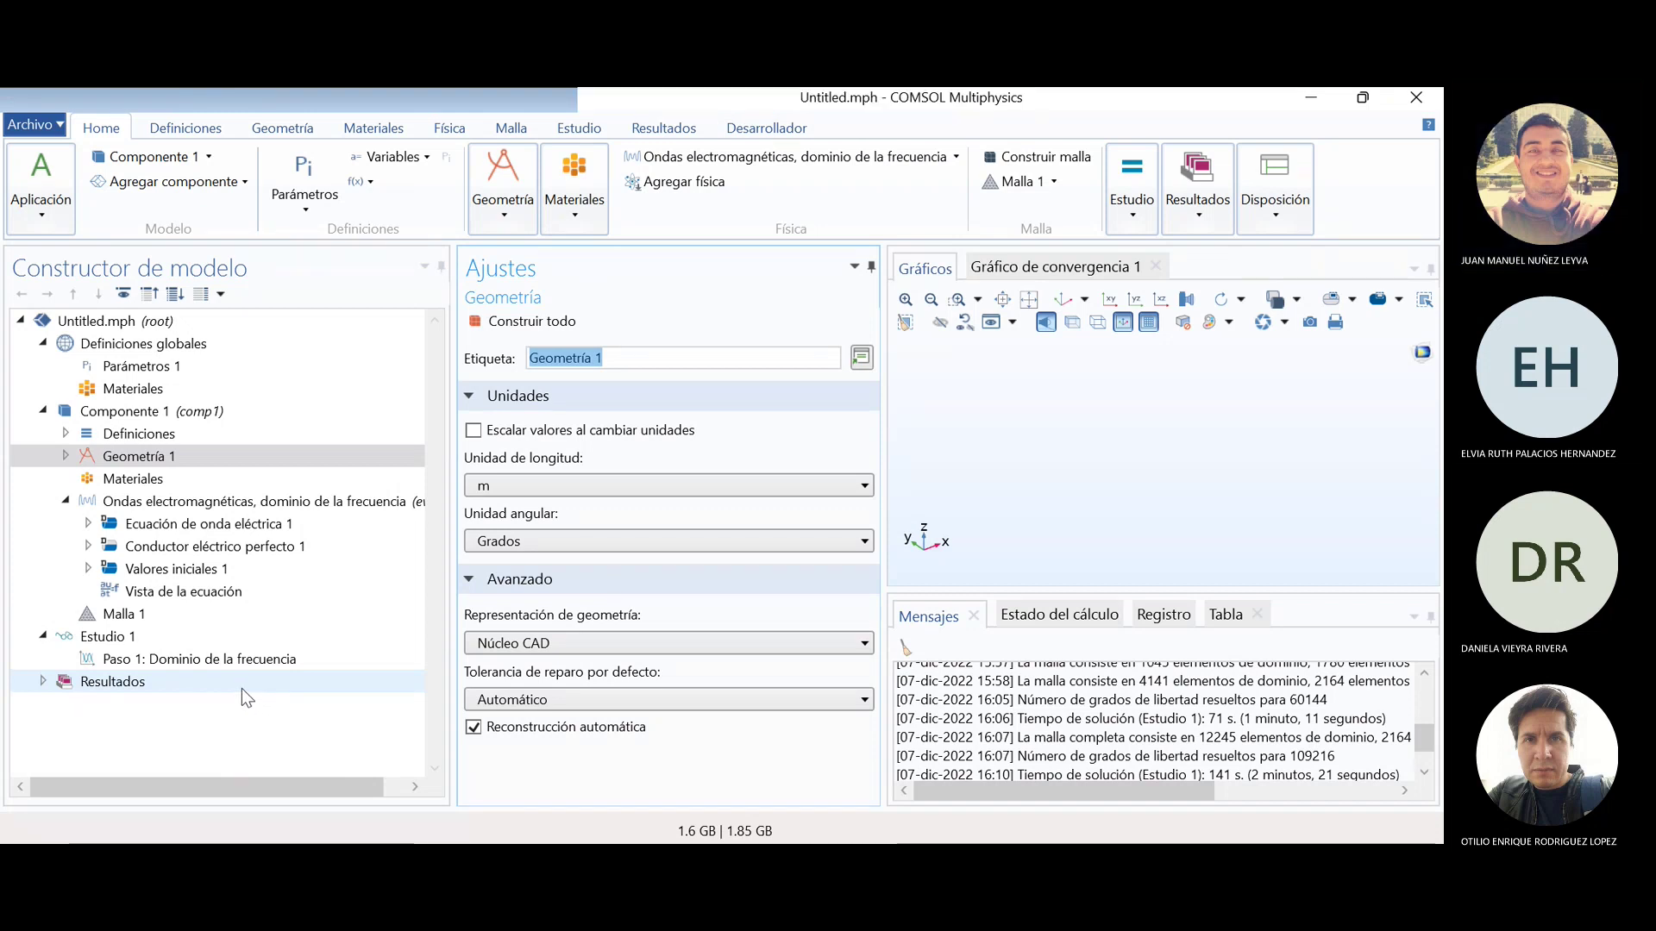
left_click(140, 366)
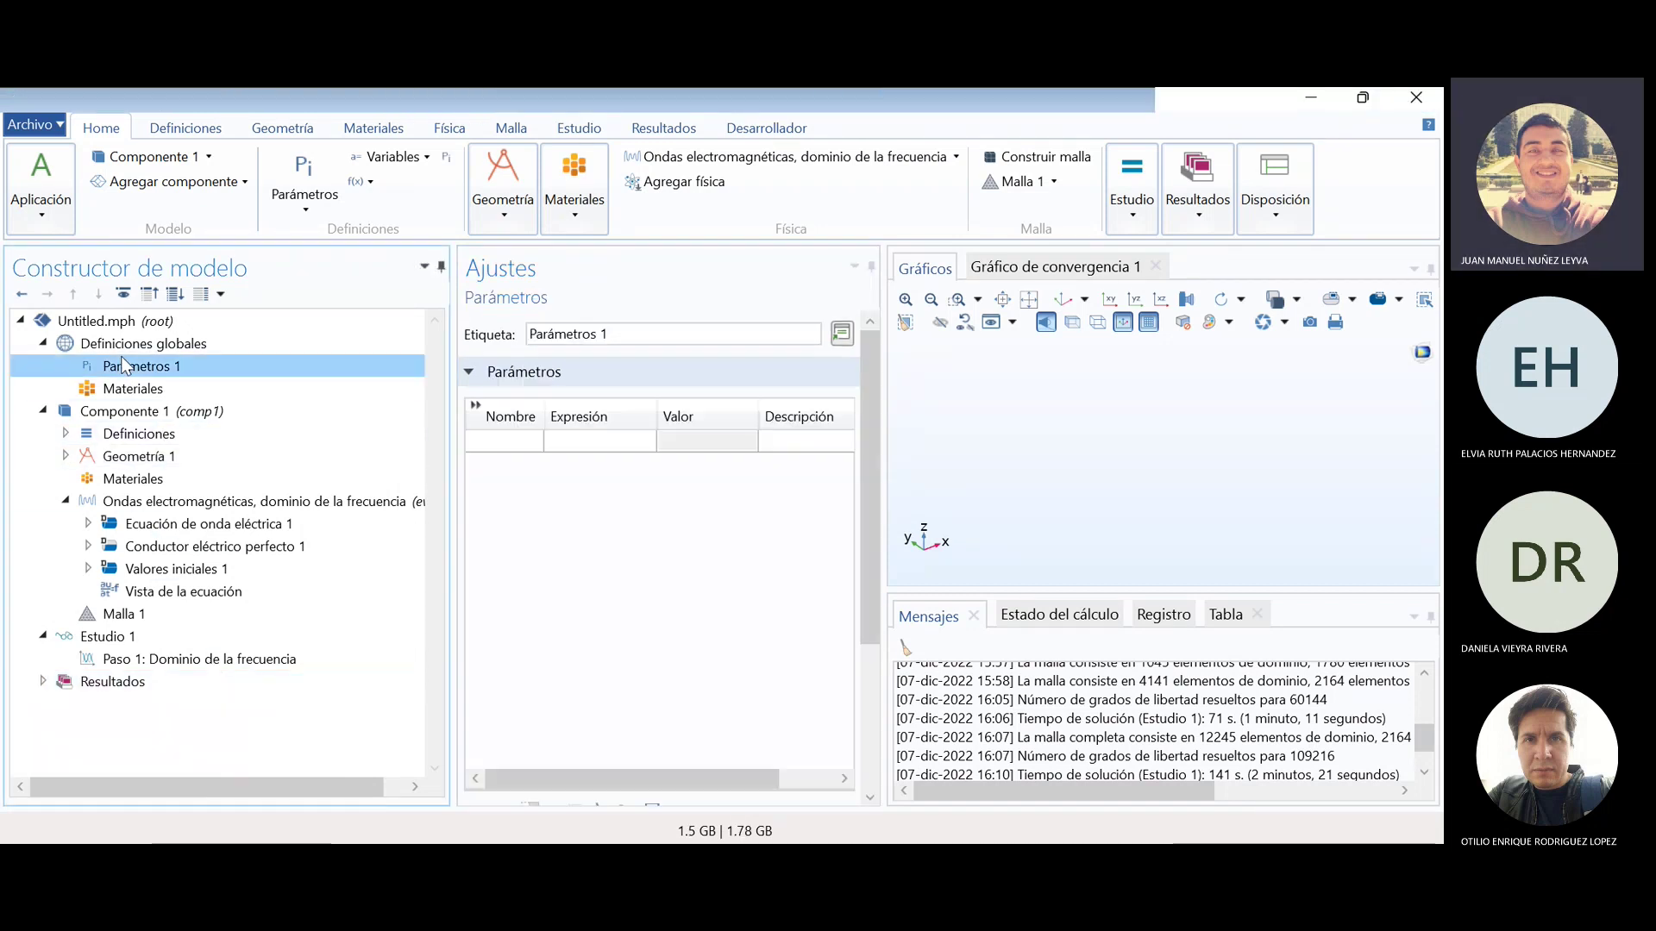
left_click(497, 443)
type("w")
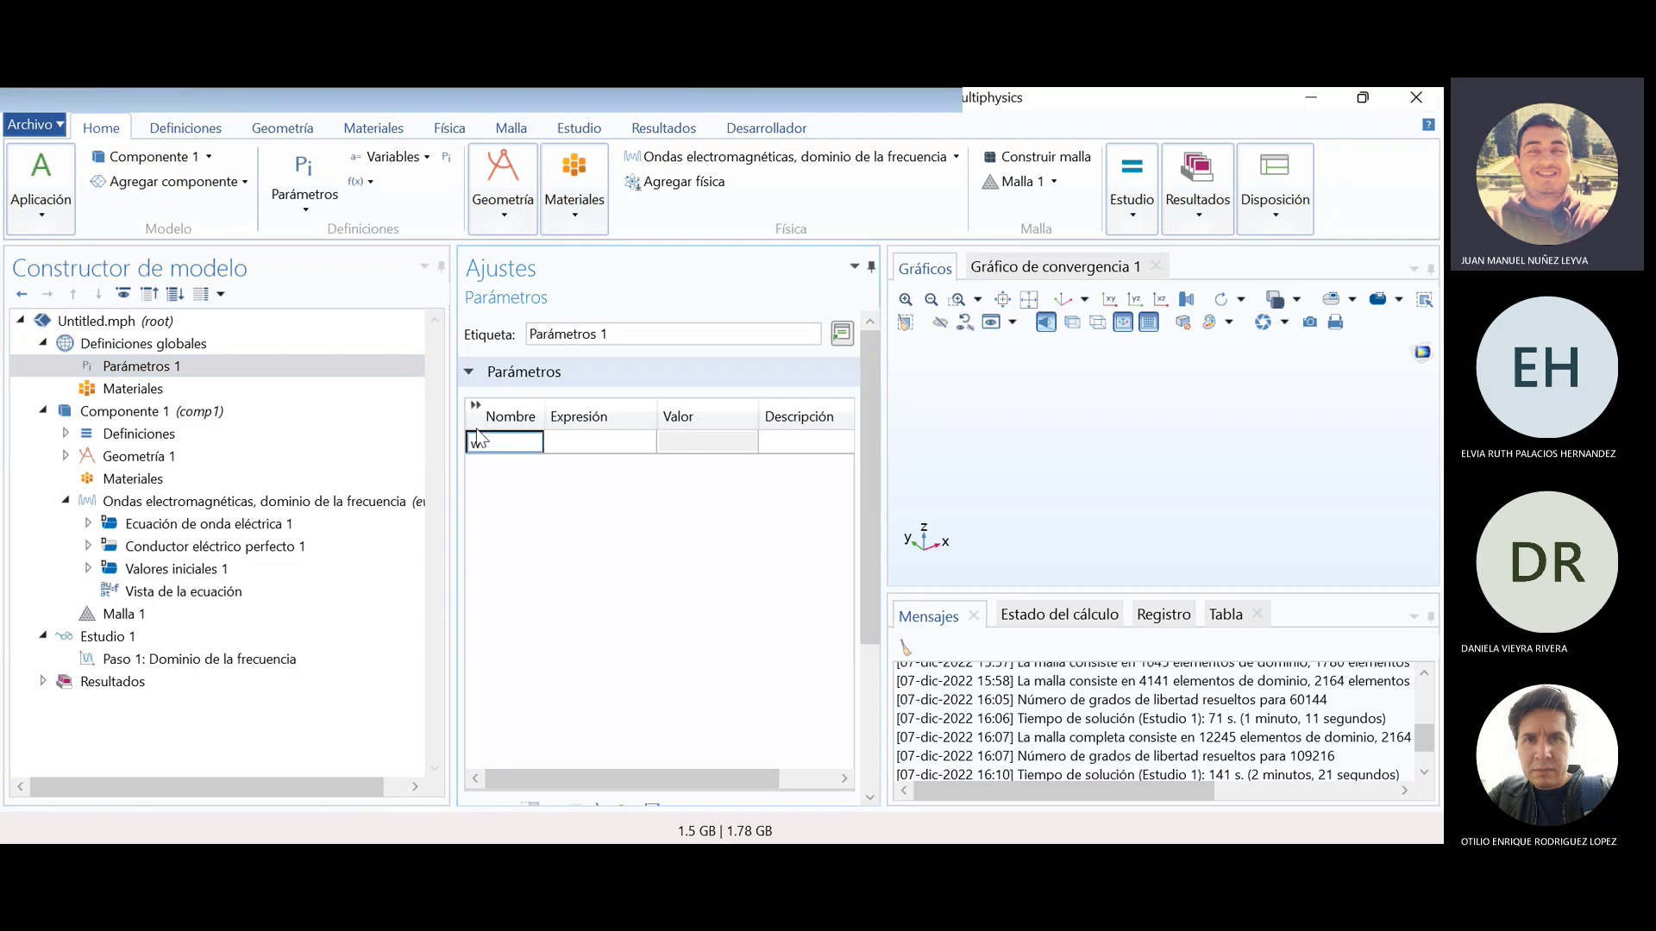
key("Return")
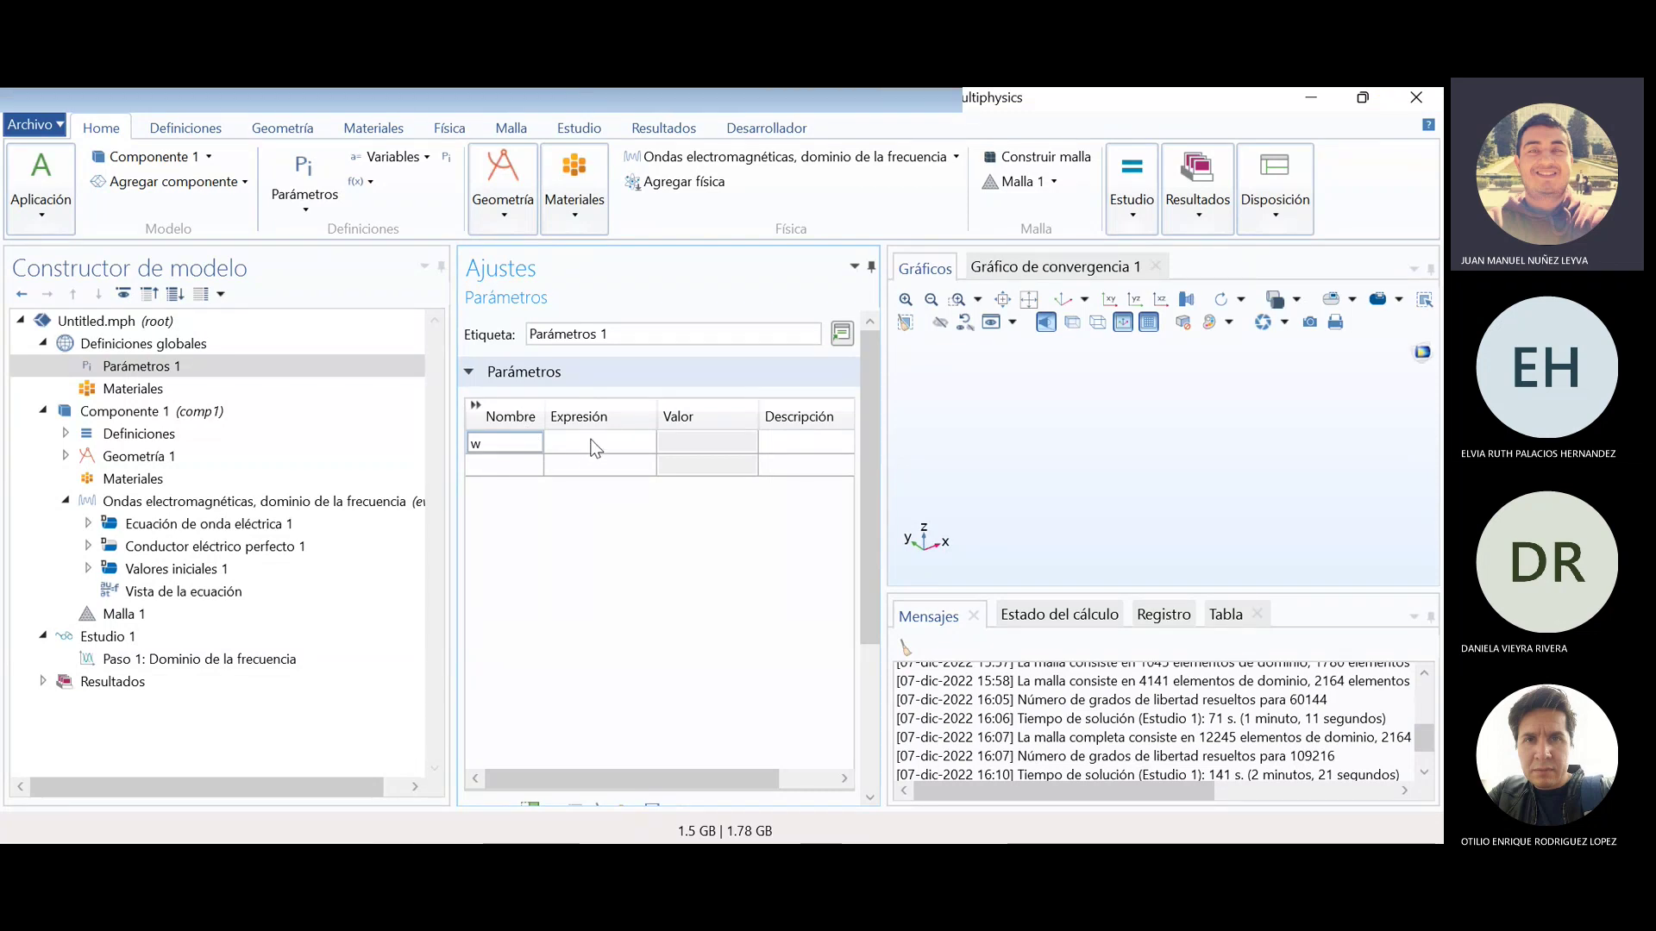
- Add three more parameters named t_pml, h_air and h_substrate below w in Parámetros 1
left_click(507, 468)
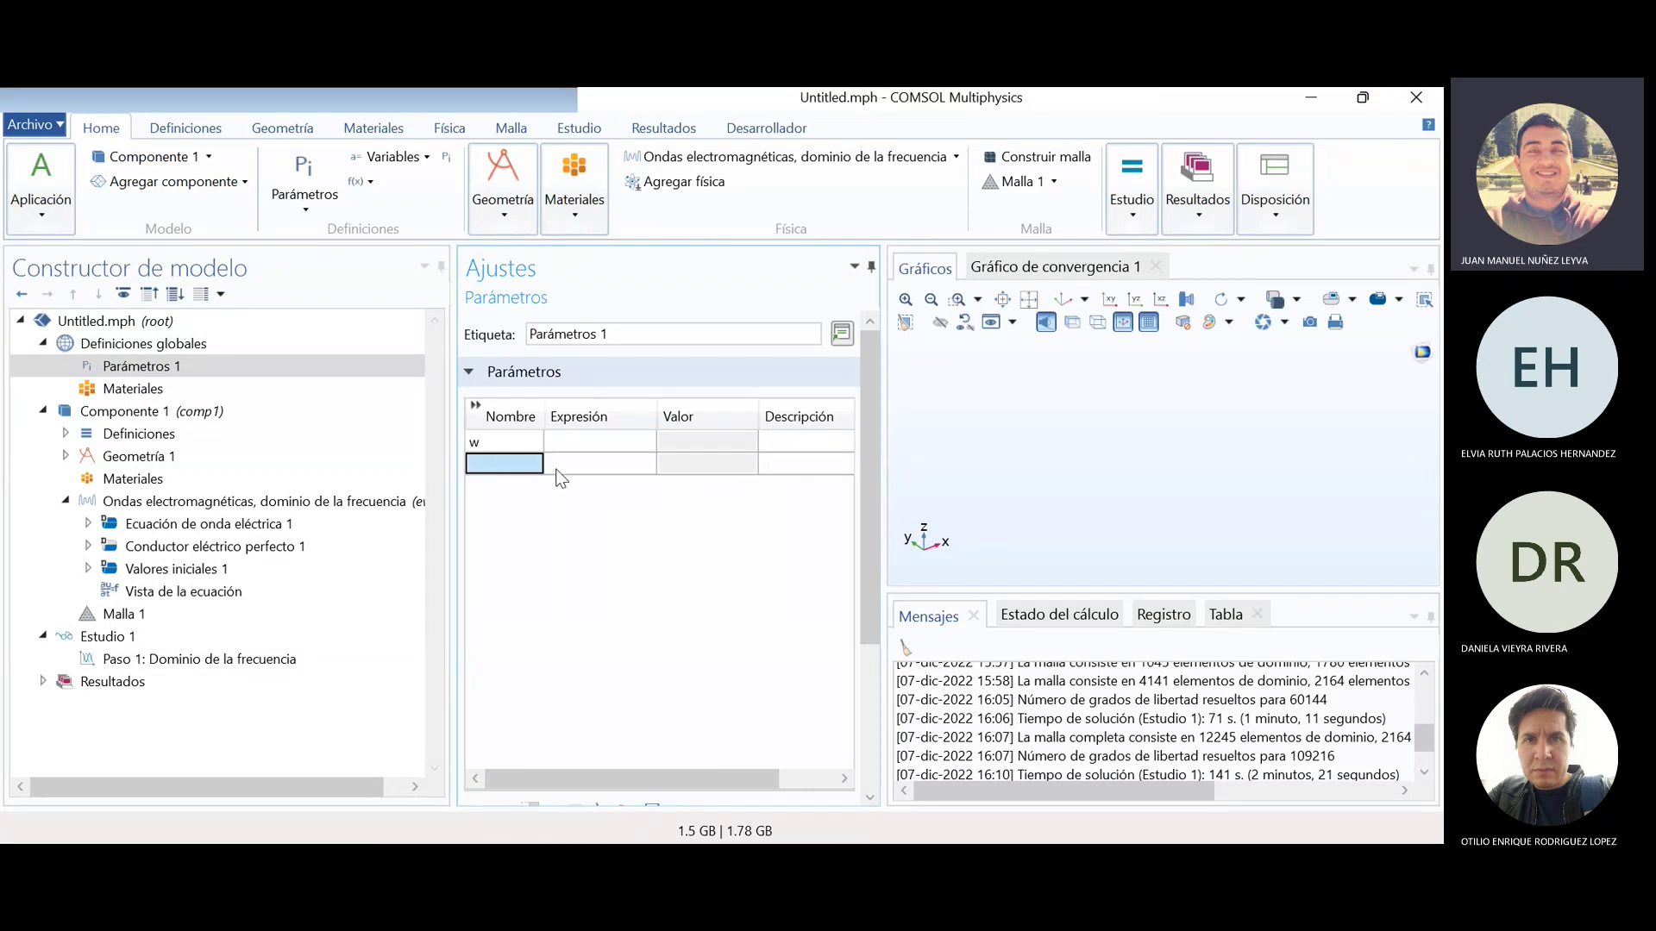
type("t")
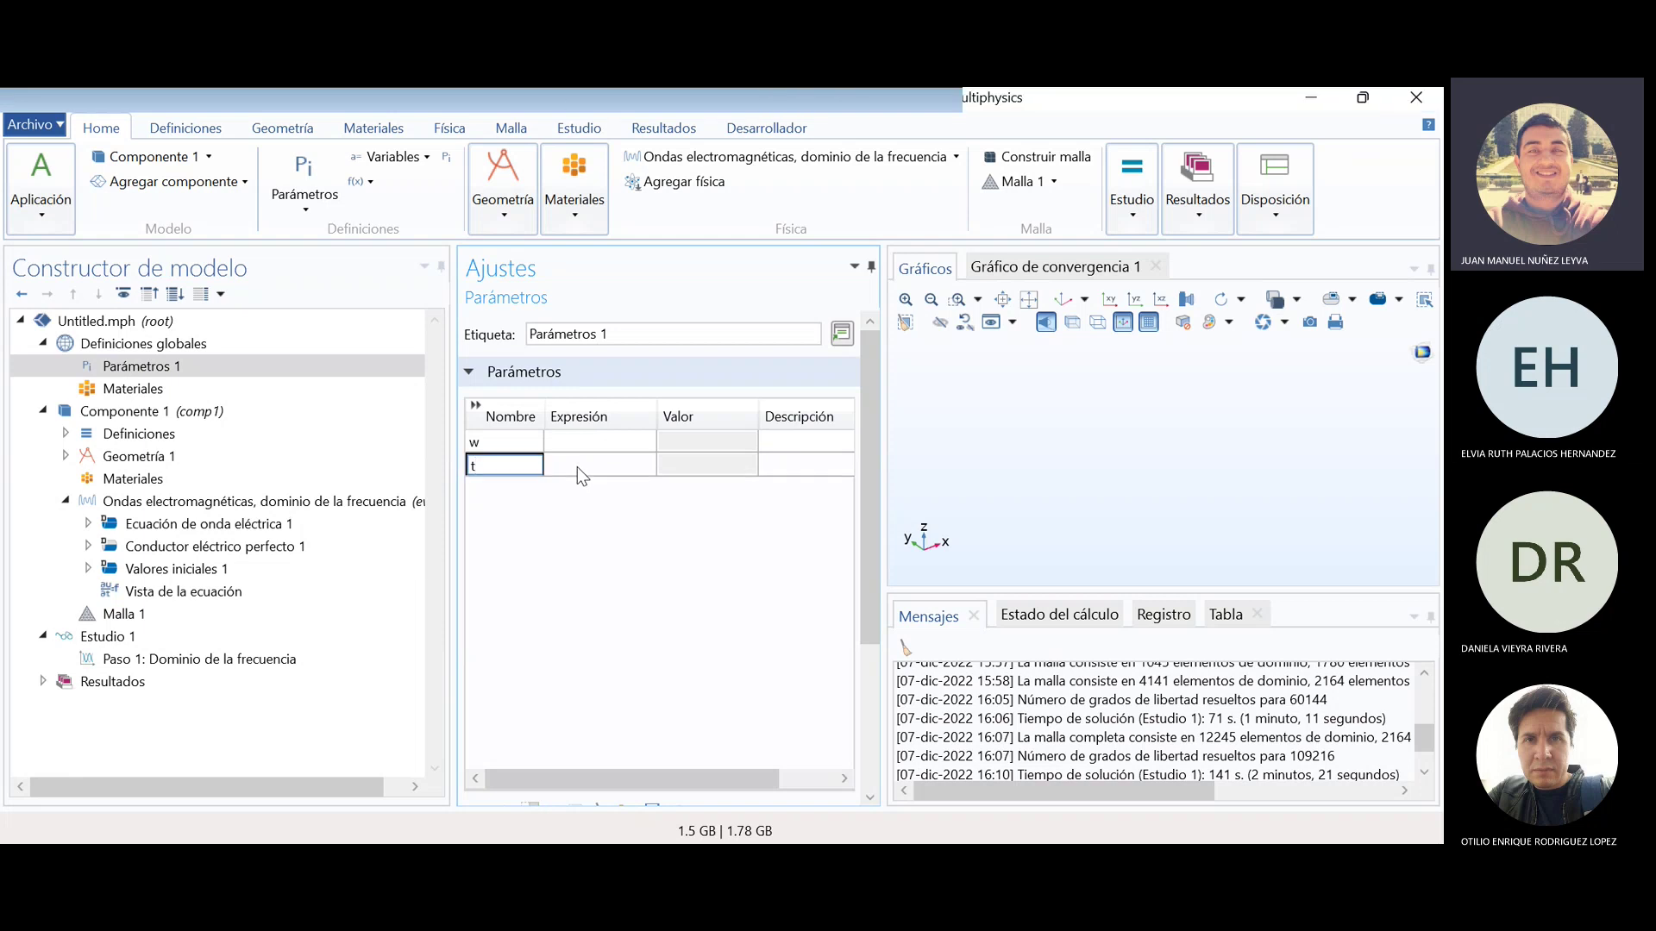
type("_pml")
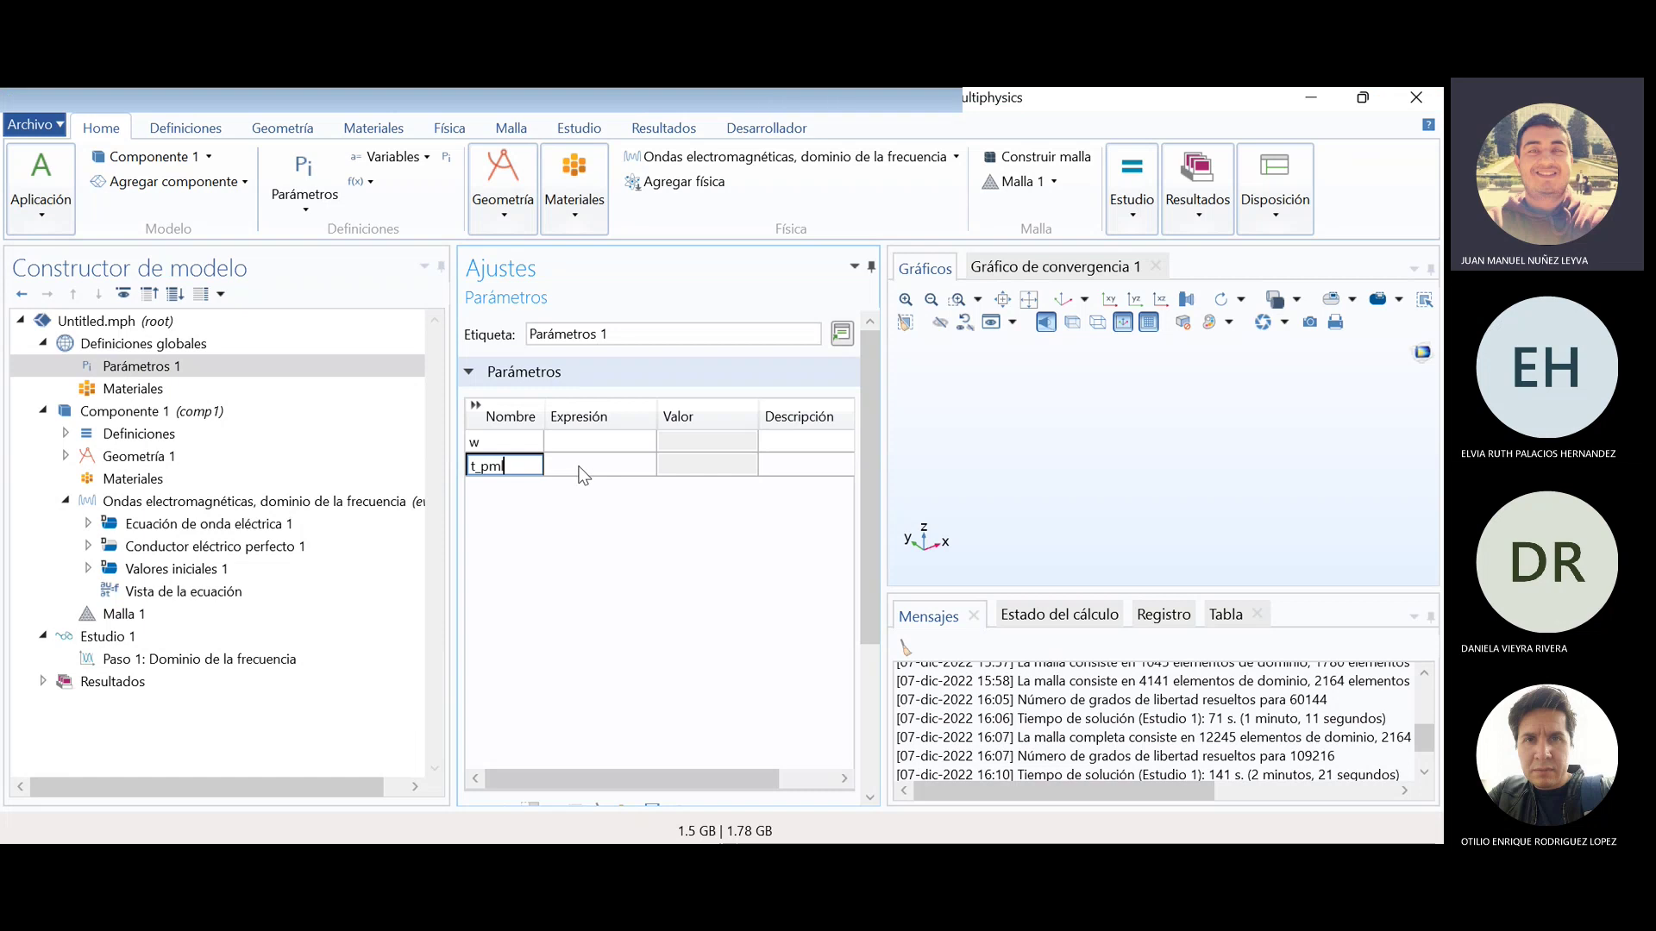
left_click(577, 467)
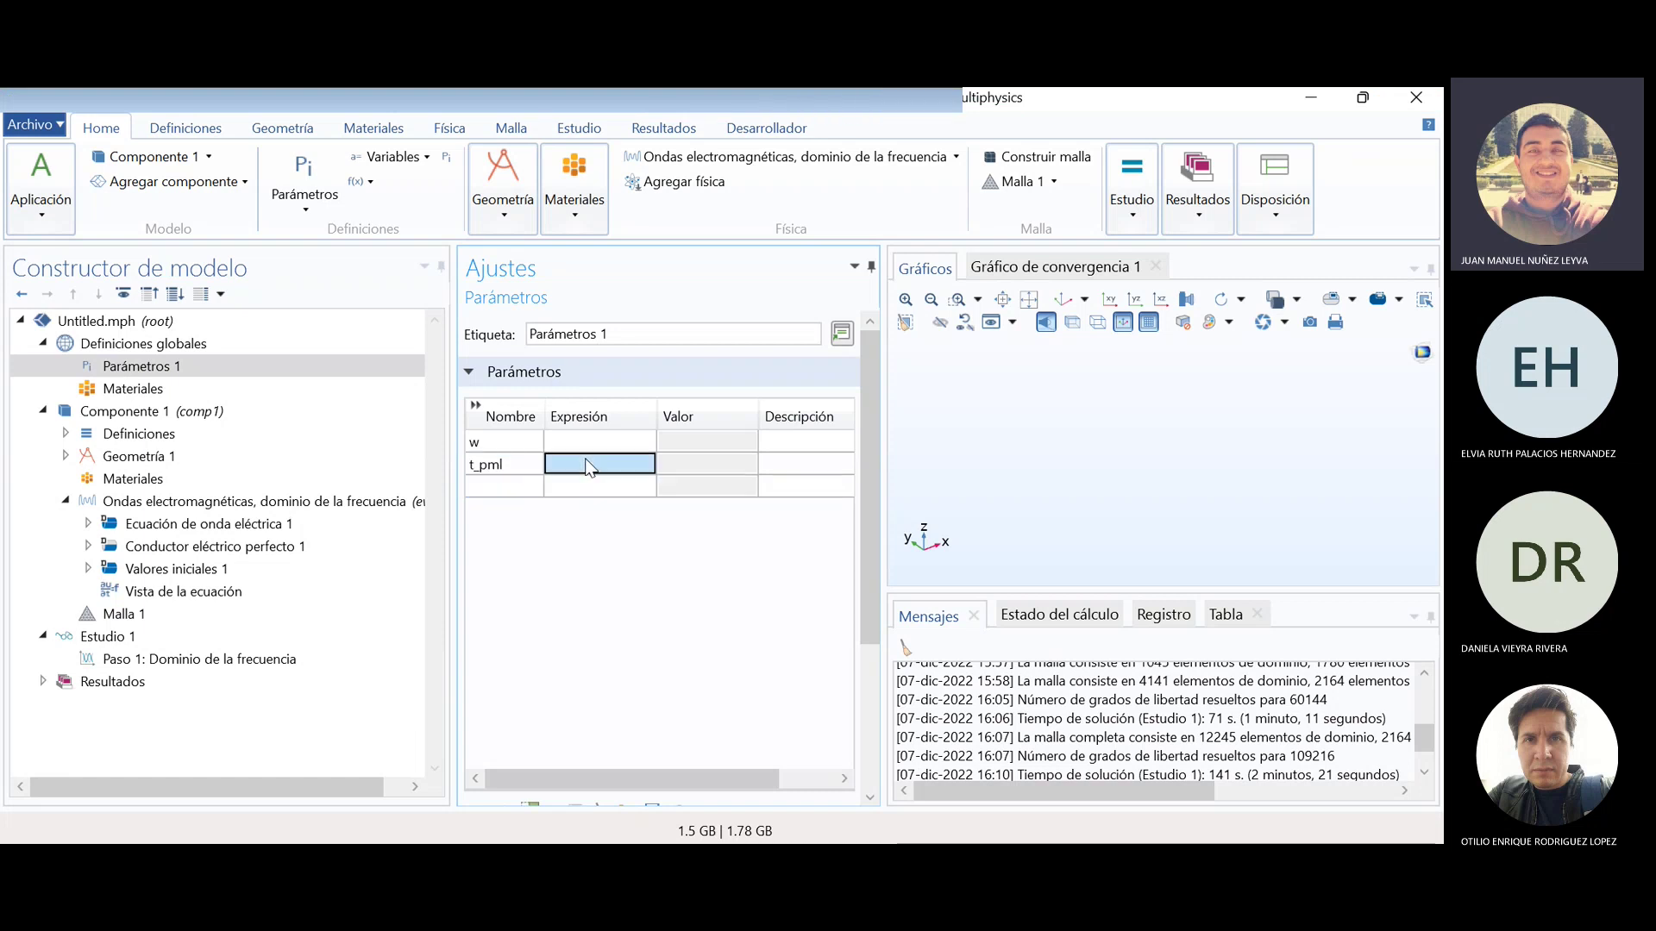
left_click(516, 487)
type("h_ai")
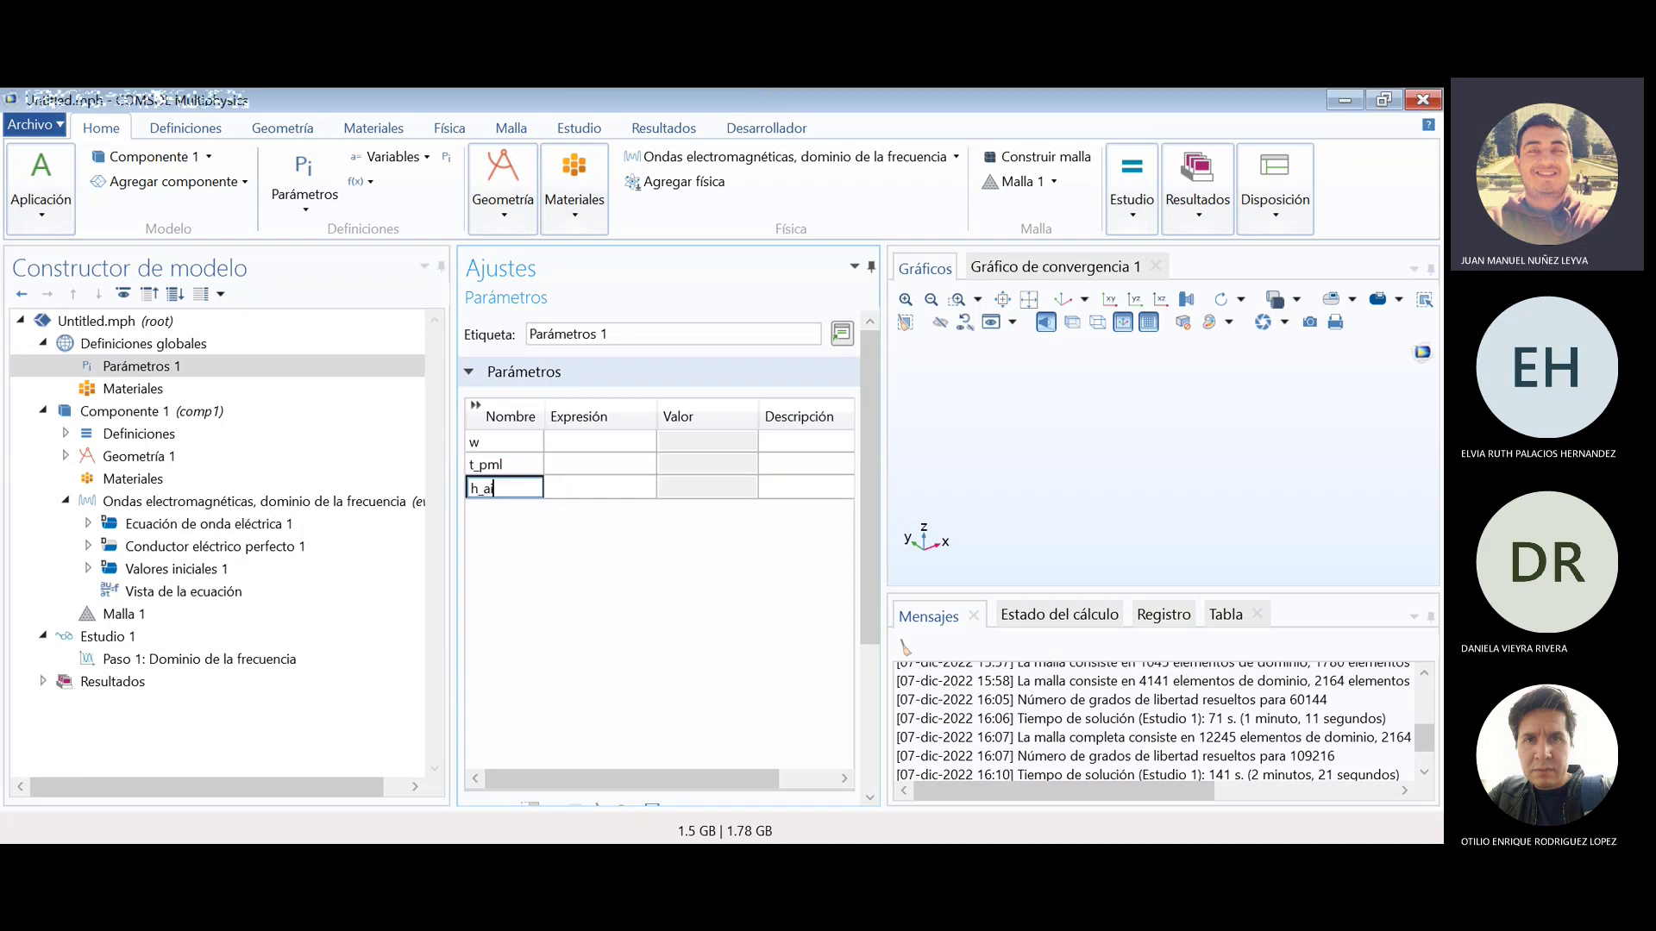
type("r")
left_click(551, 483)
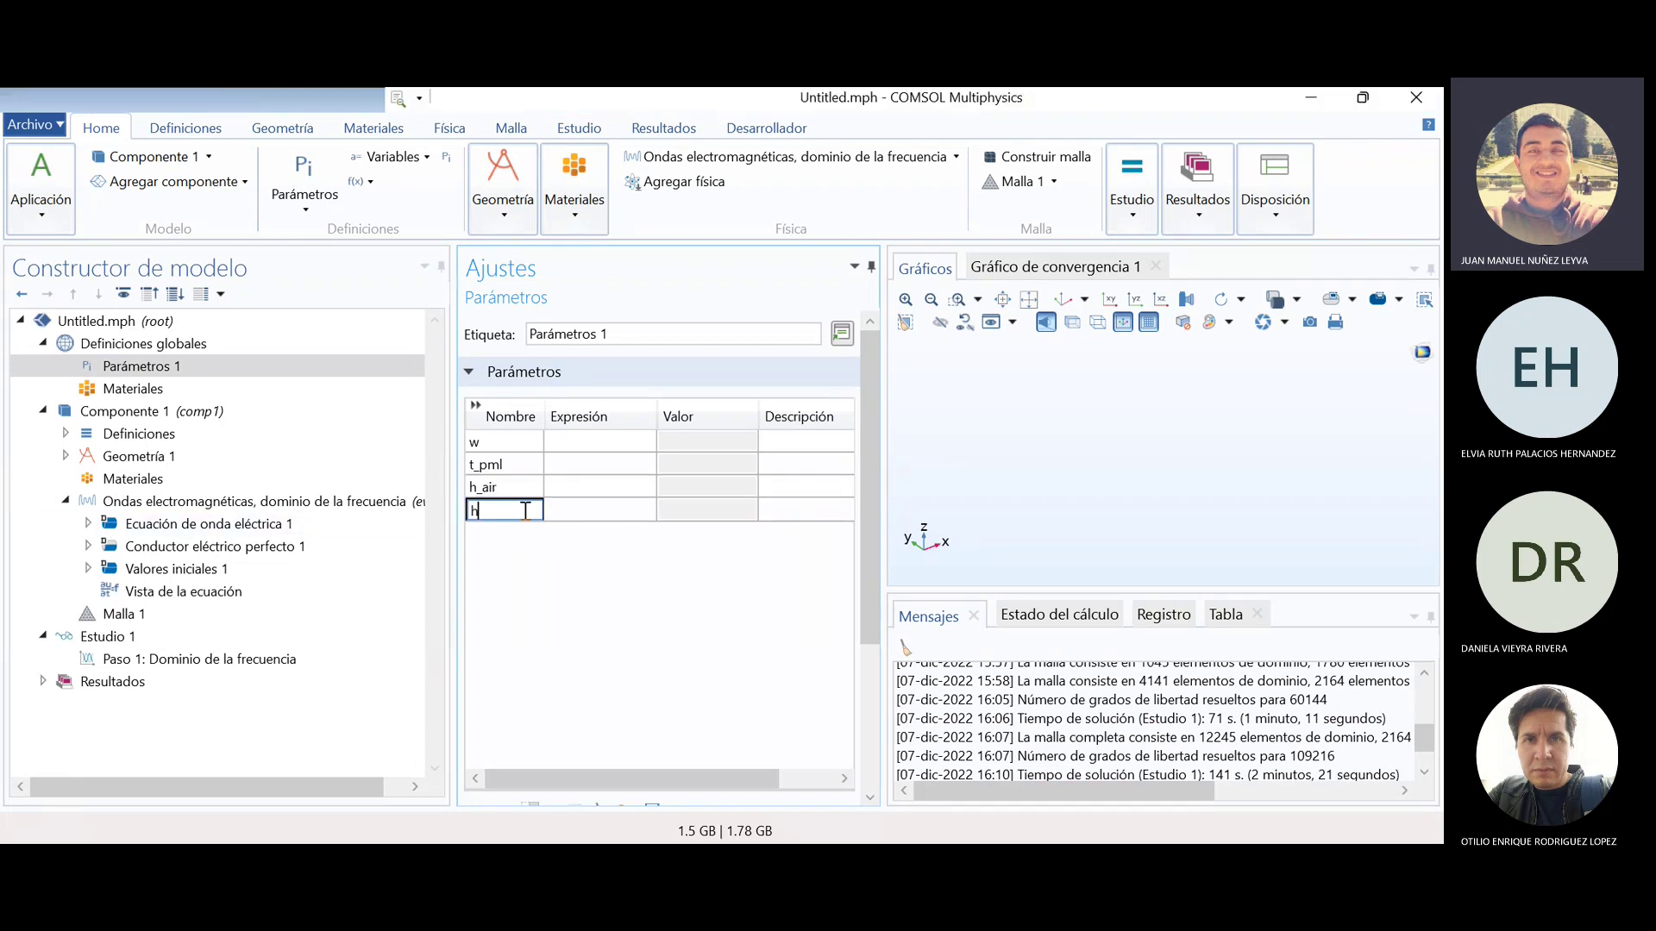
type("h_subs")
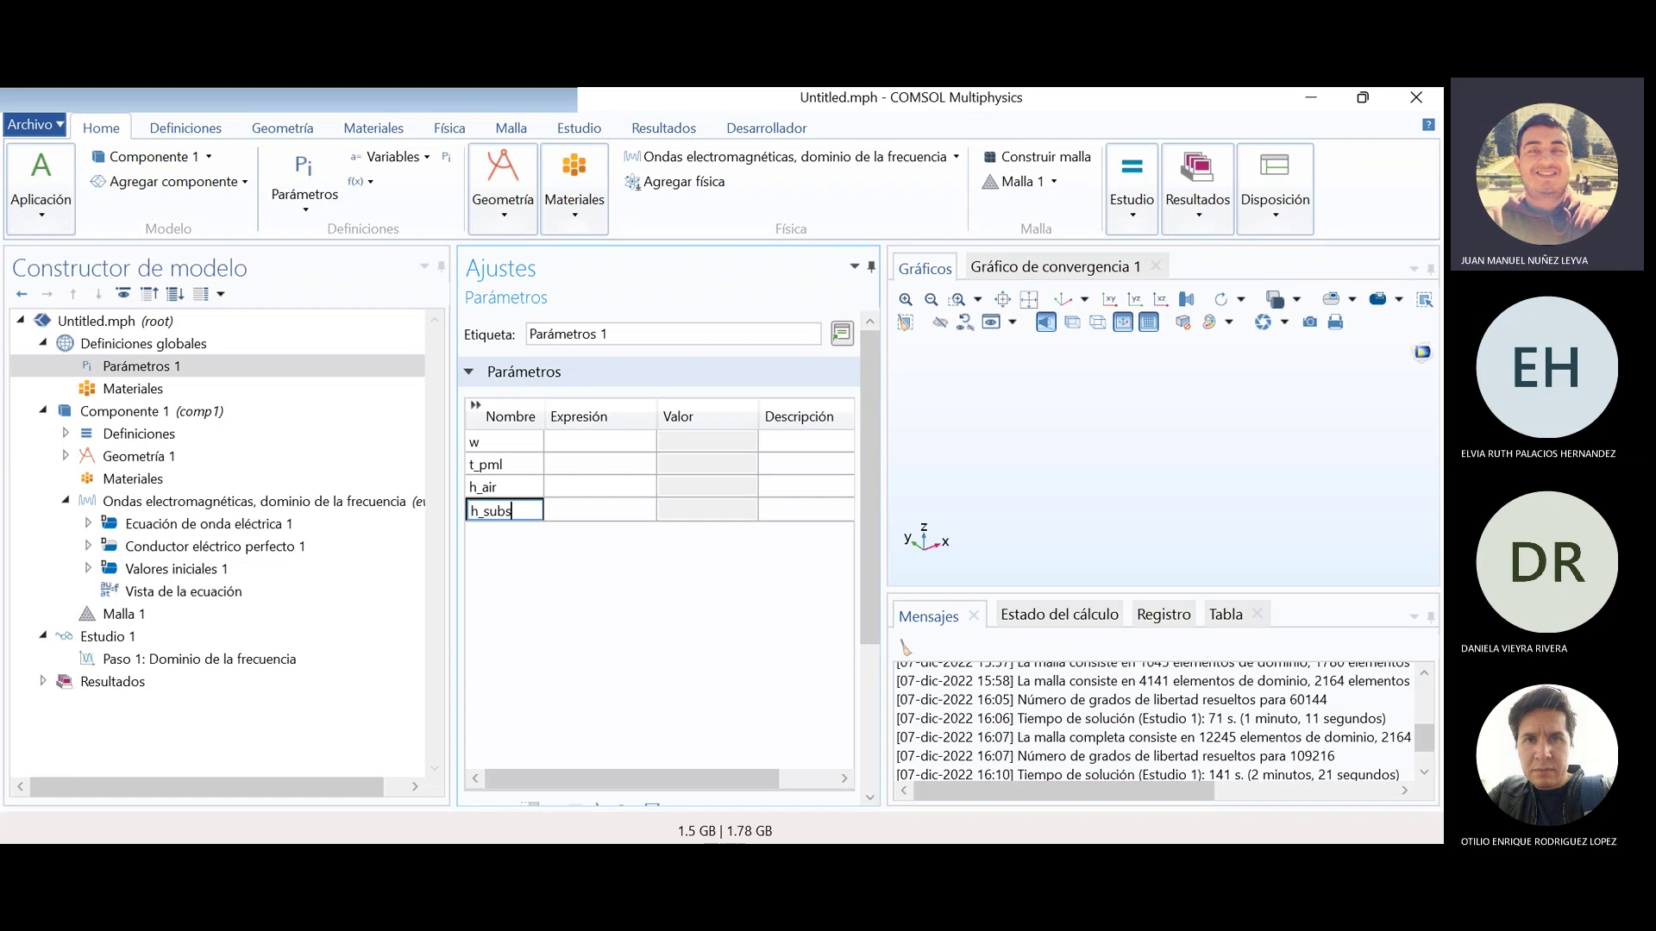
type("trate")
key("Return")
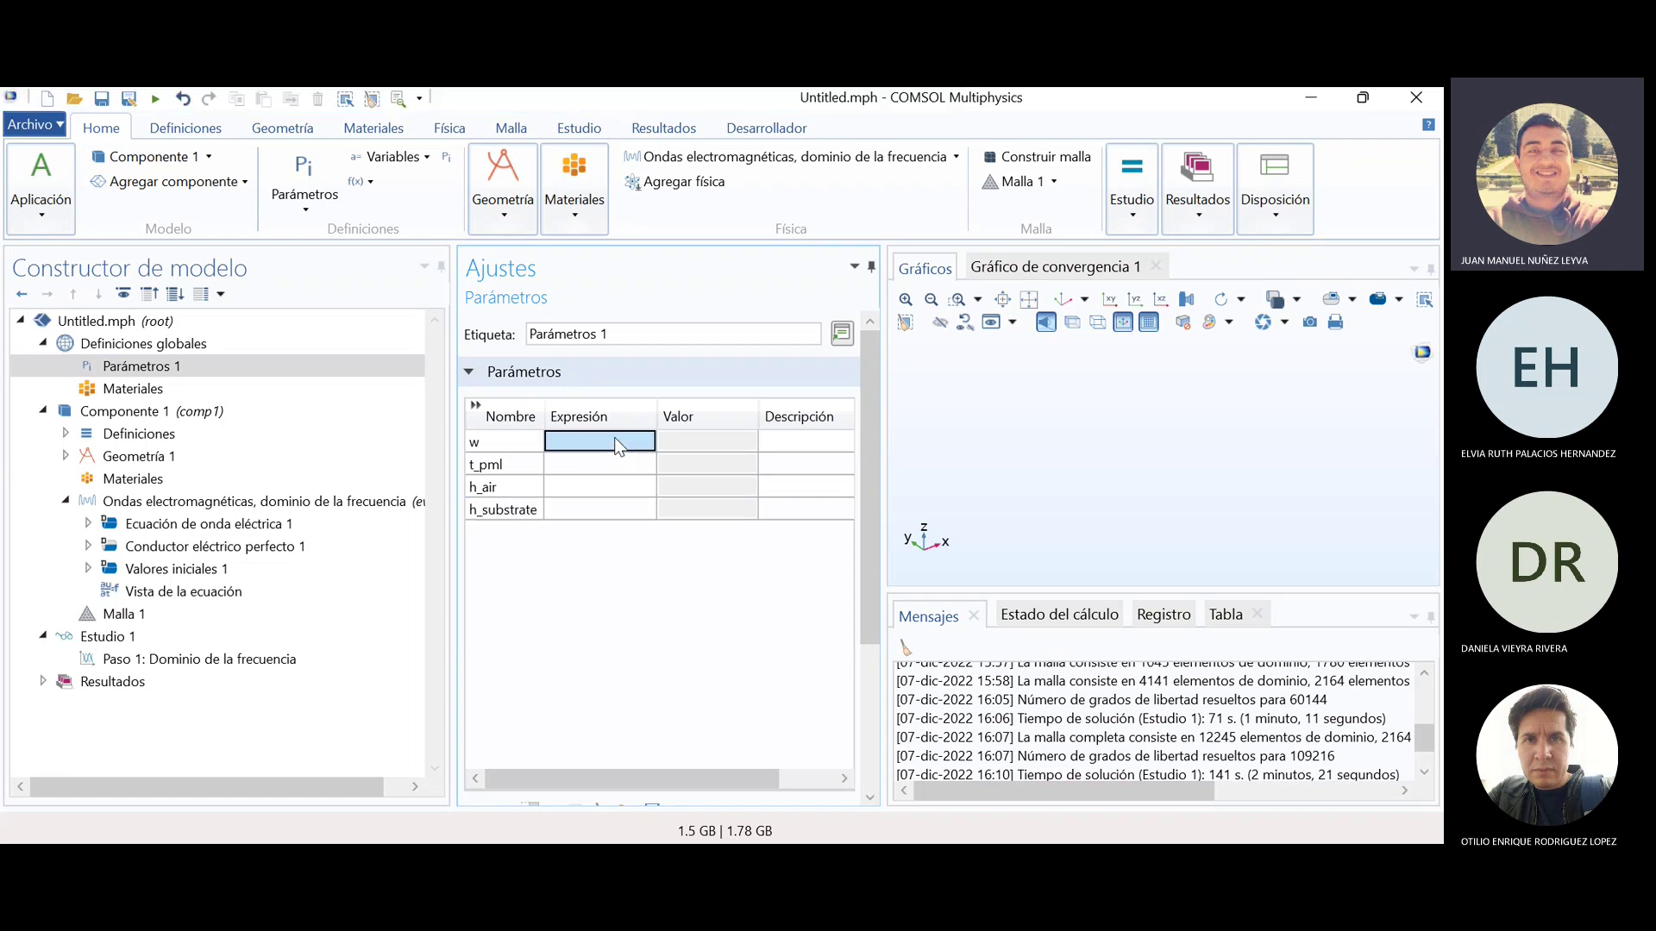
- Describe parameter w as "Ancho" and parameter t_pml as "PML espesor"
left_click(764, 442)
type("A")
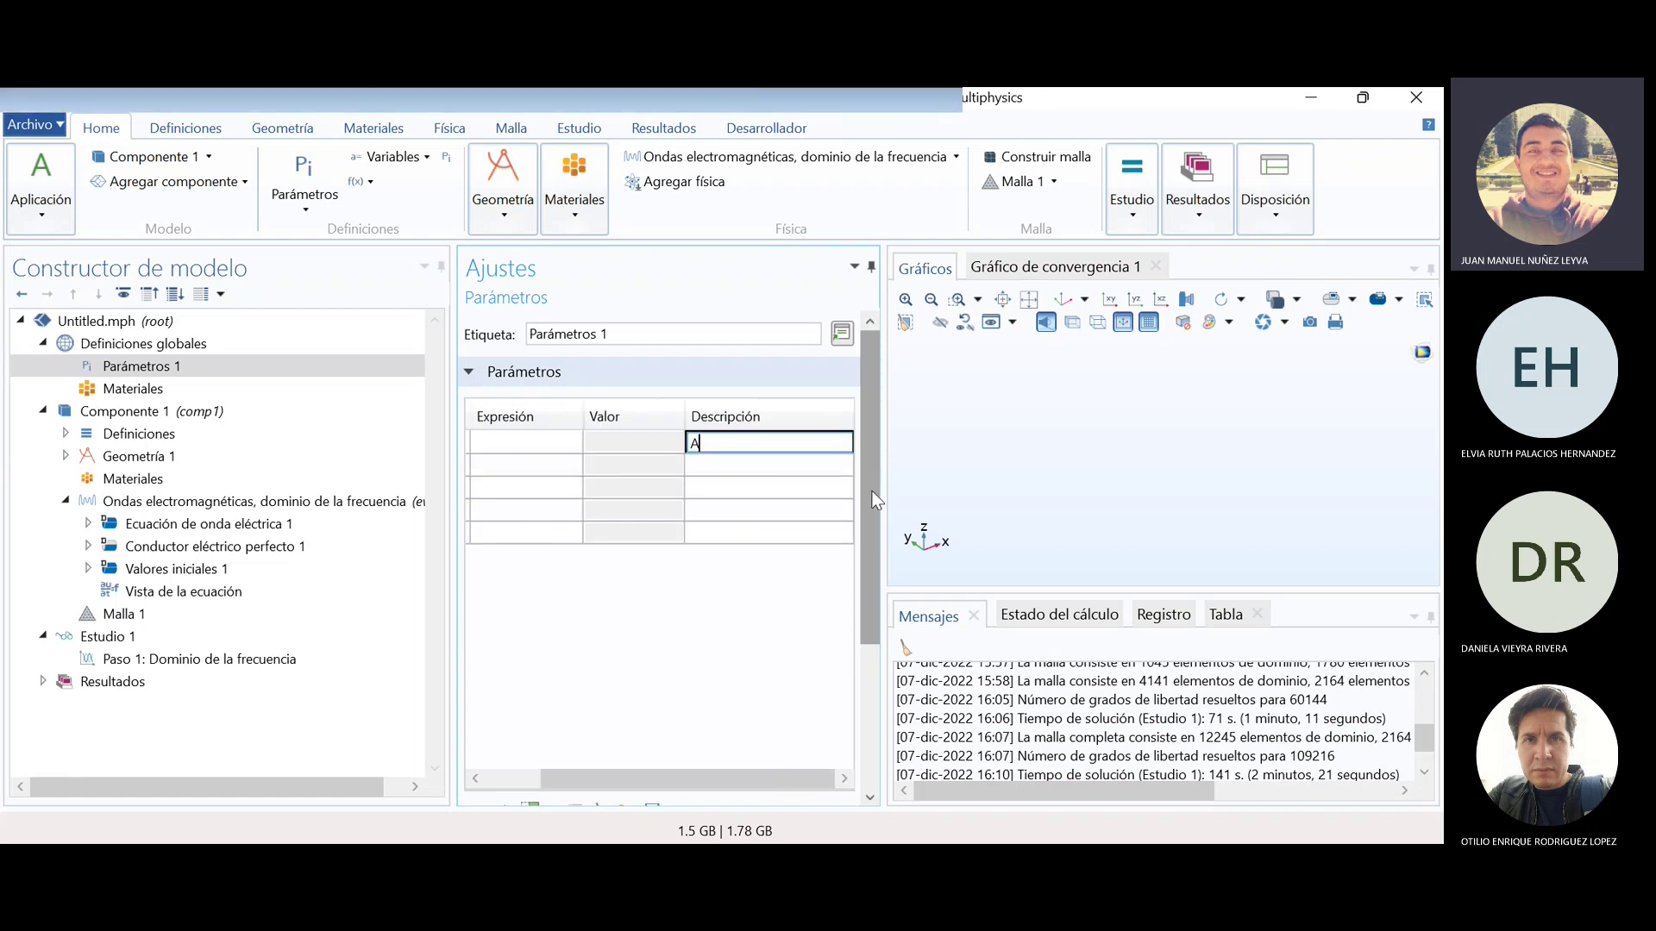
type("ncho")
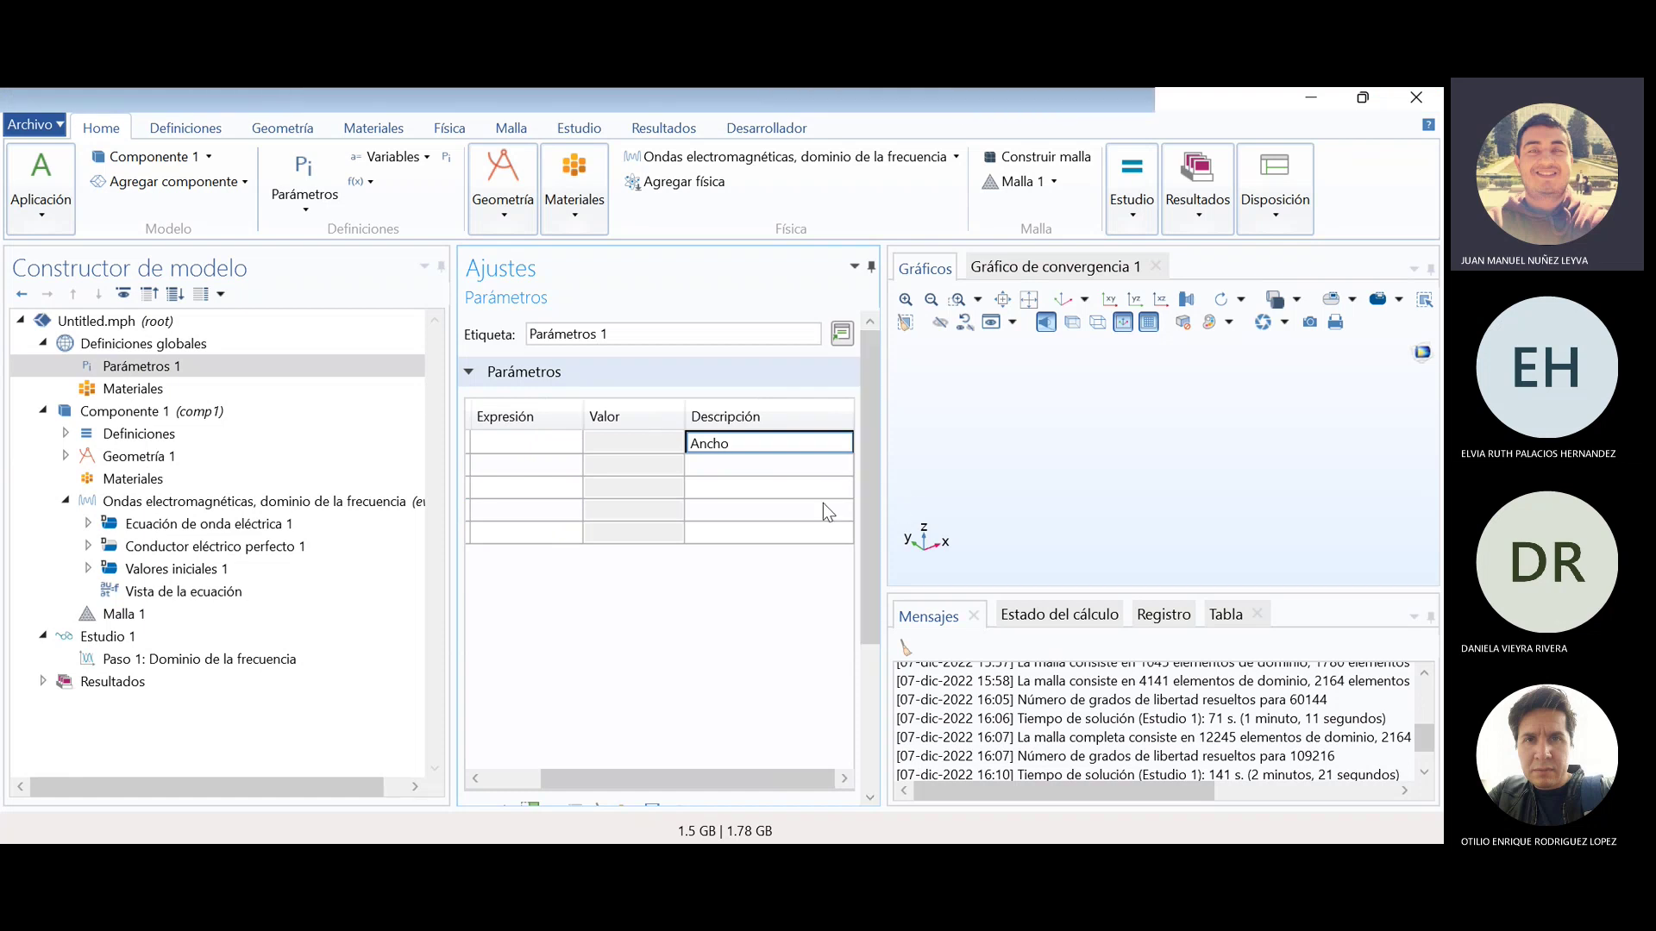
left_click(750, 470)
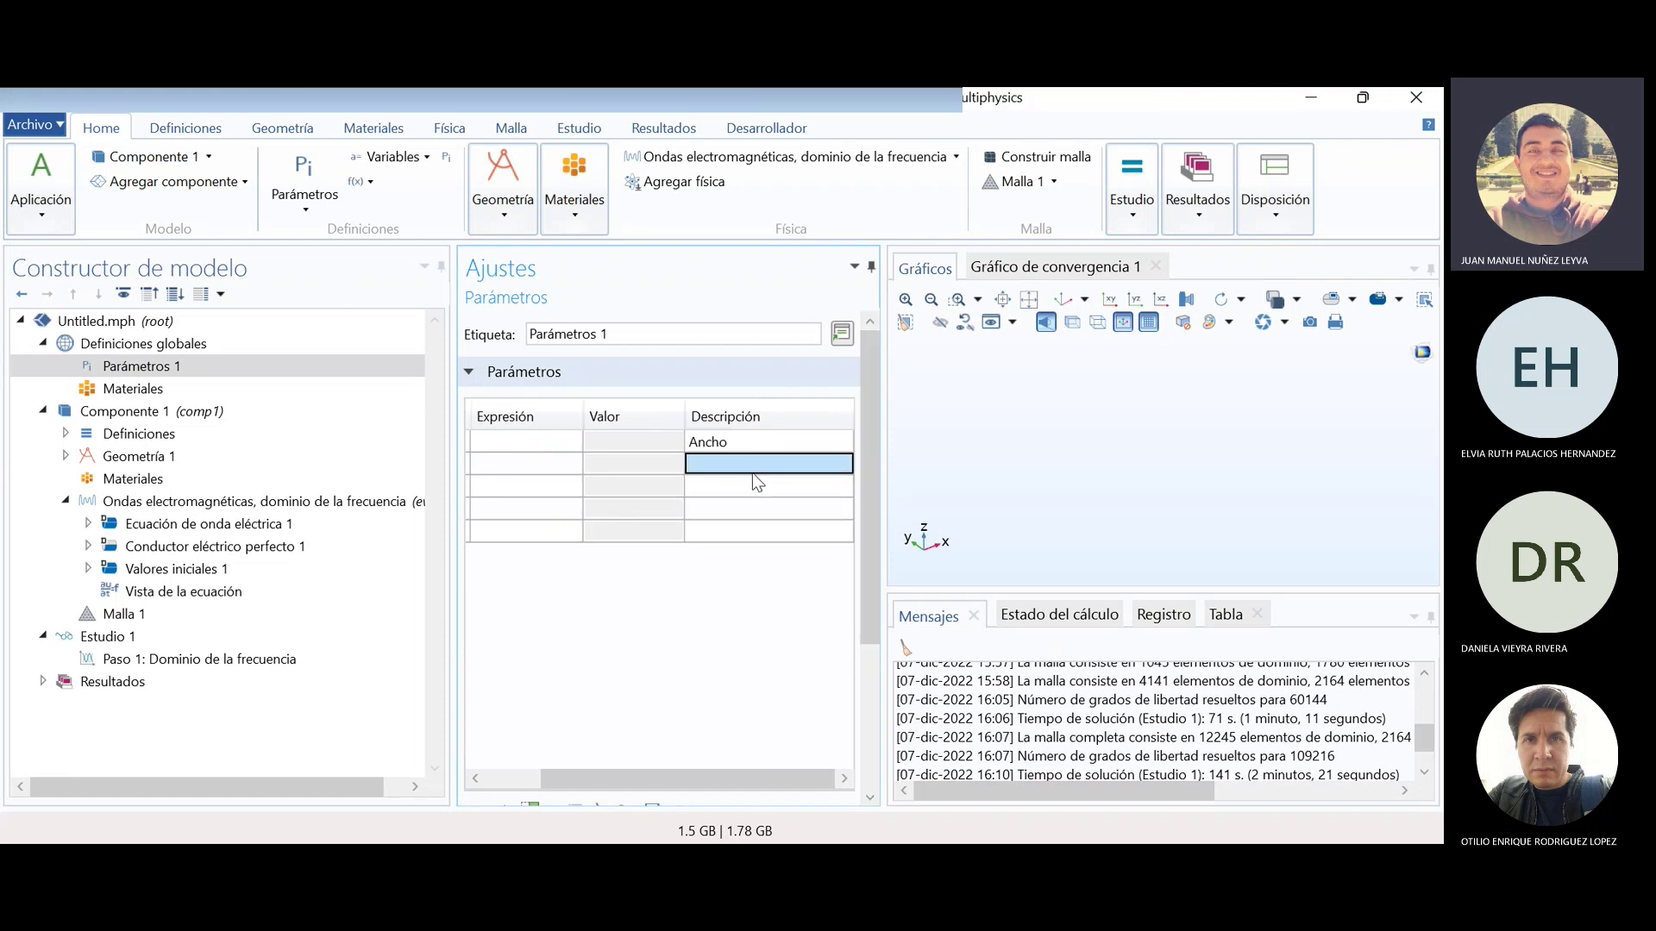
type("PML ")
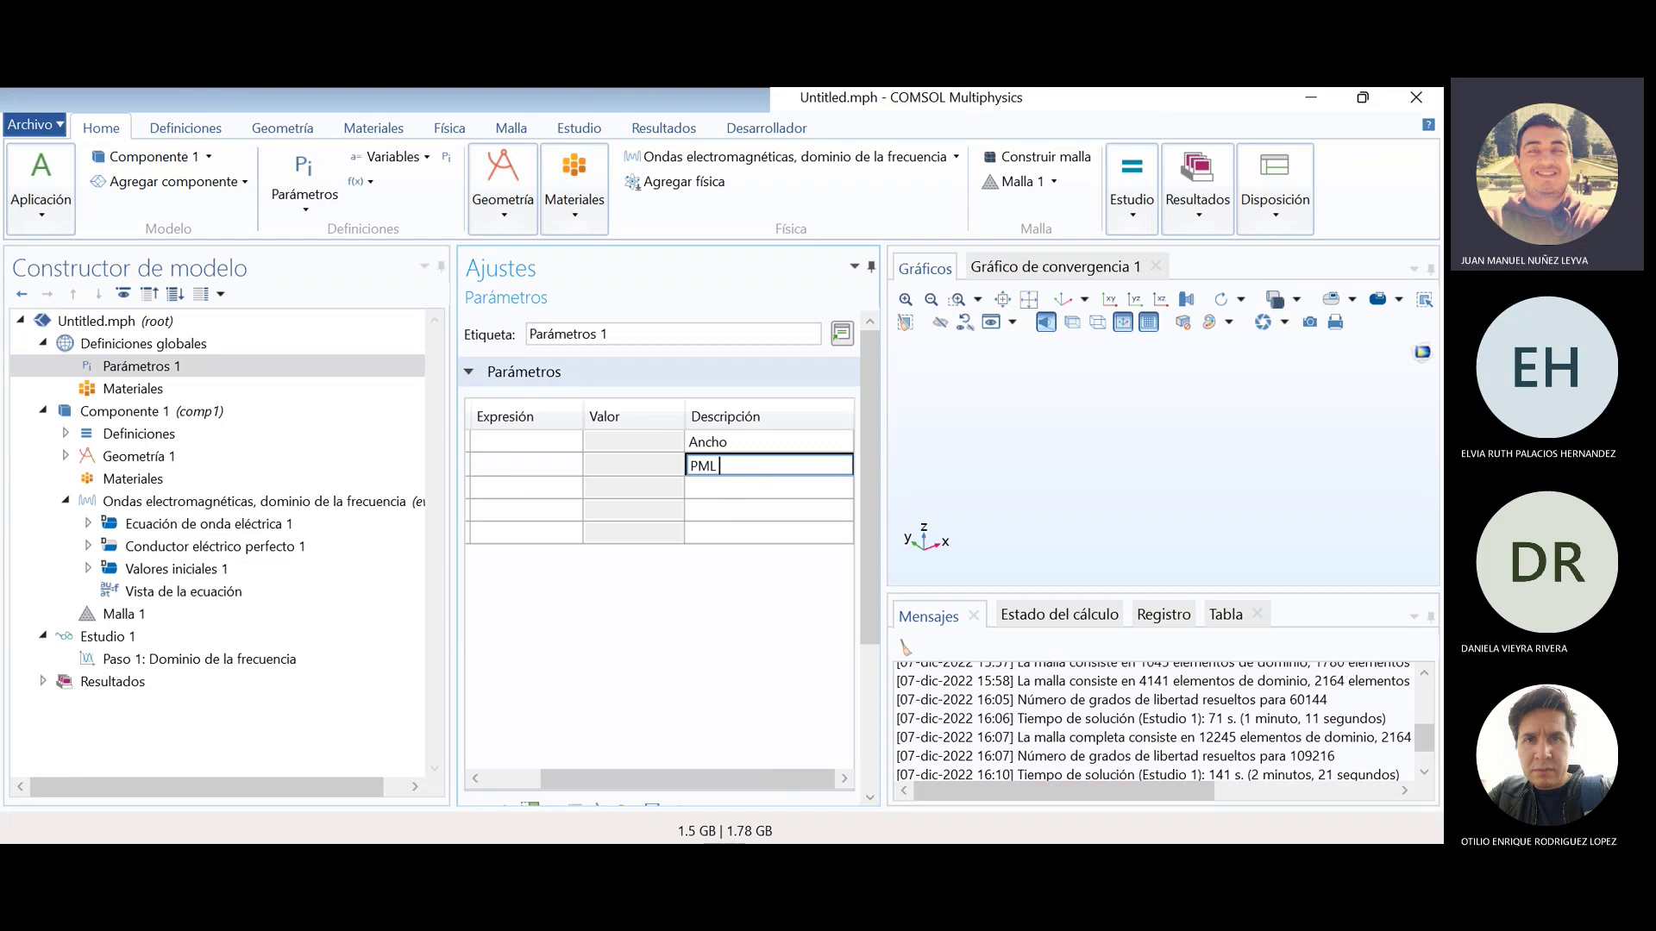
type("esper")
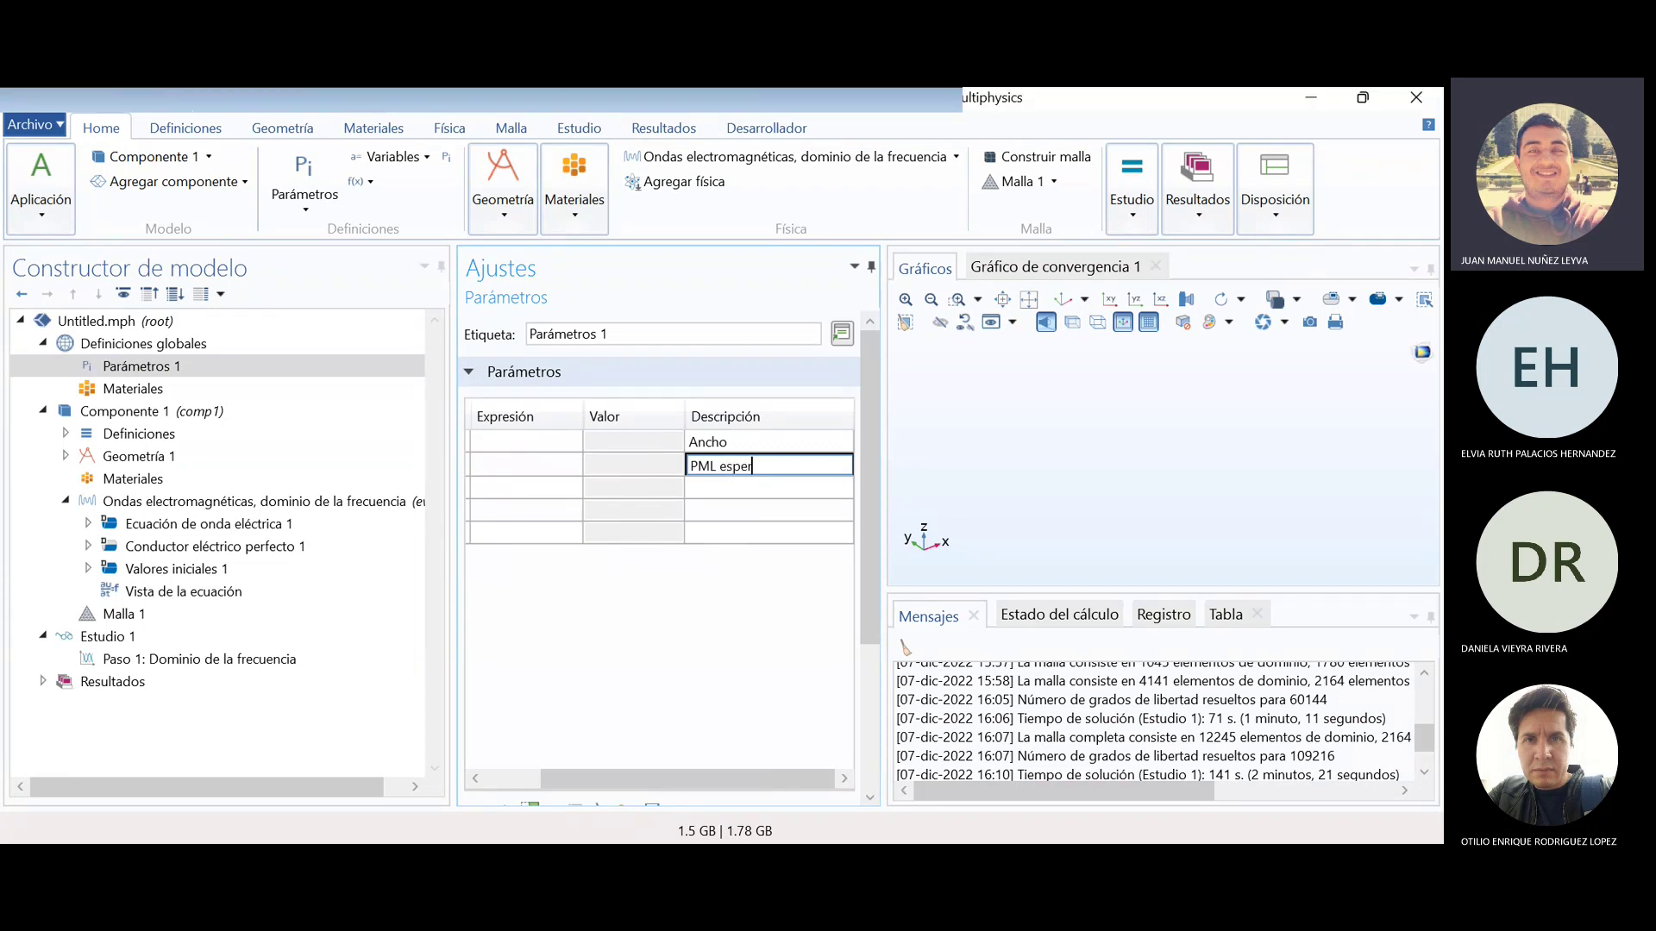
key("BackSpace")
type("sor")
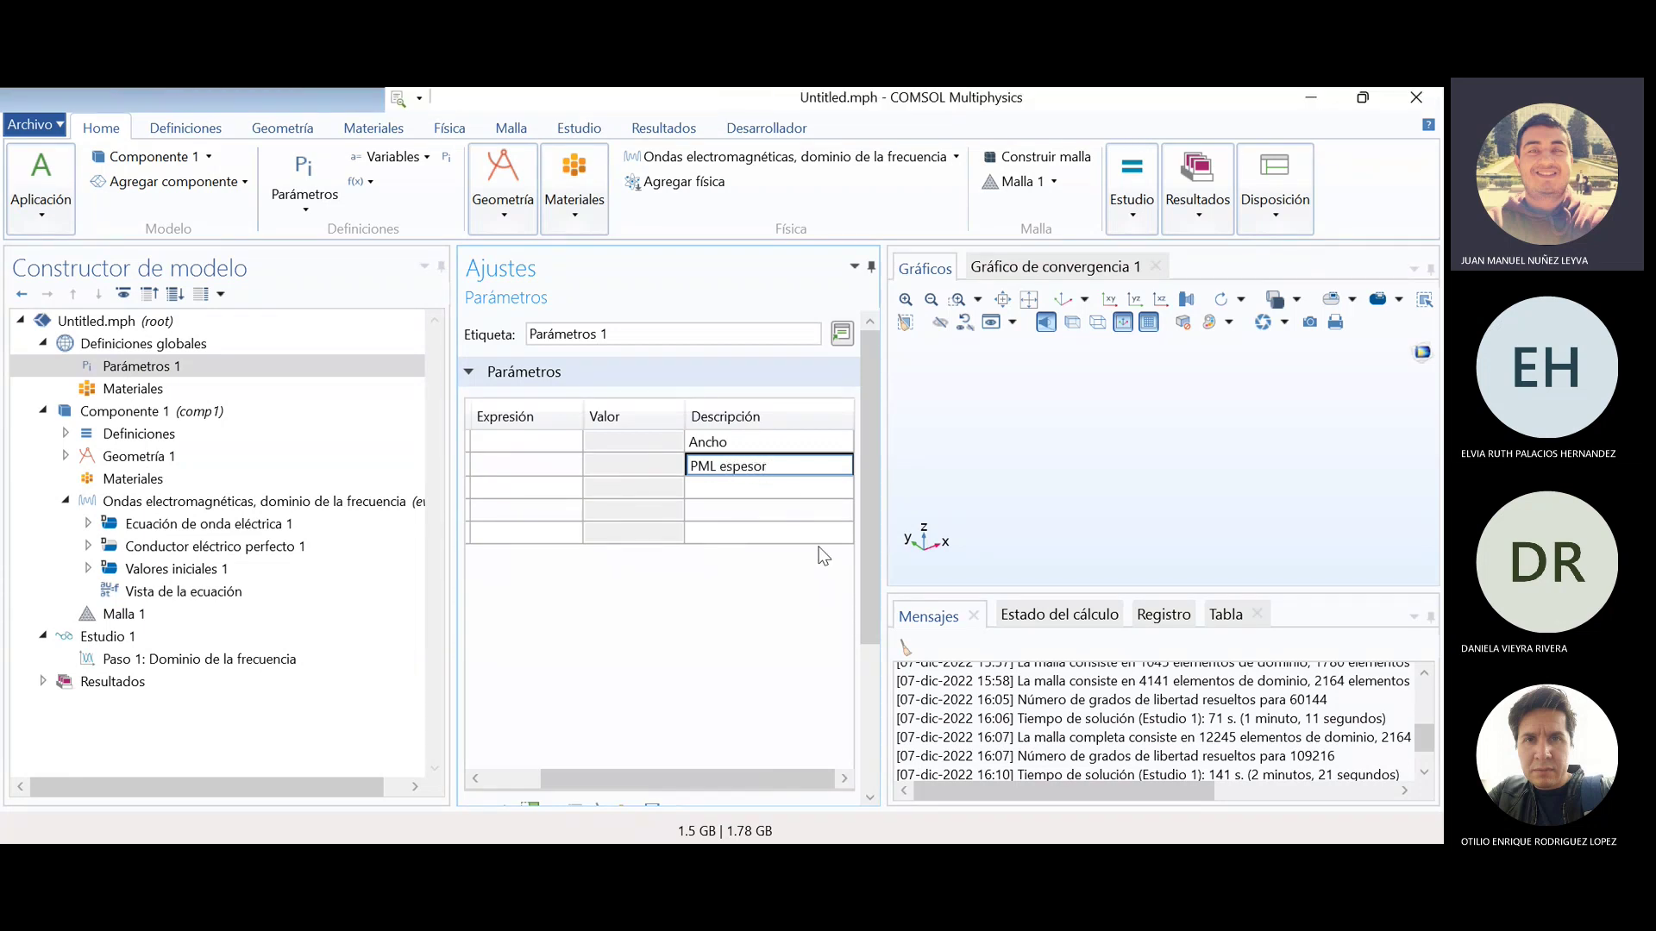
left_click(744, 772)
mouse_move(743, 778)
left_mouse_down()
mouse_move(698, 772)
mouse_move(721, 778)
left_mouse_up()
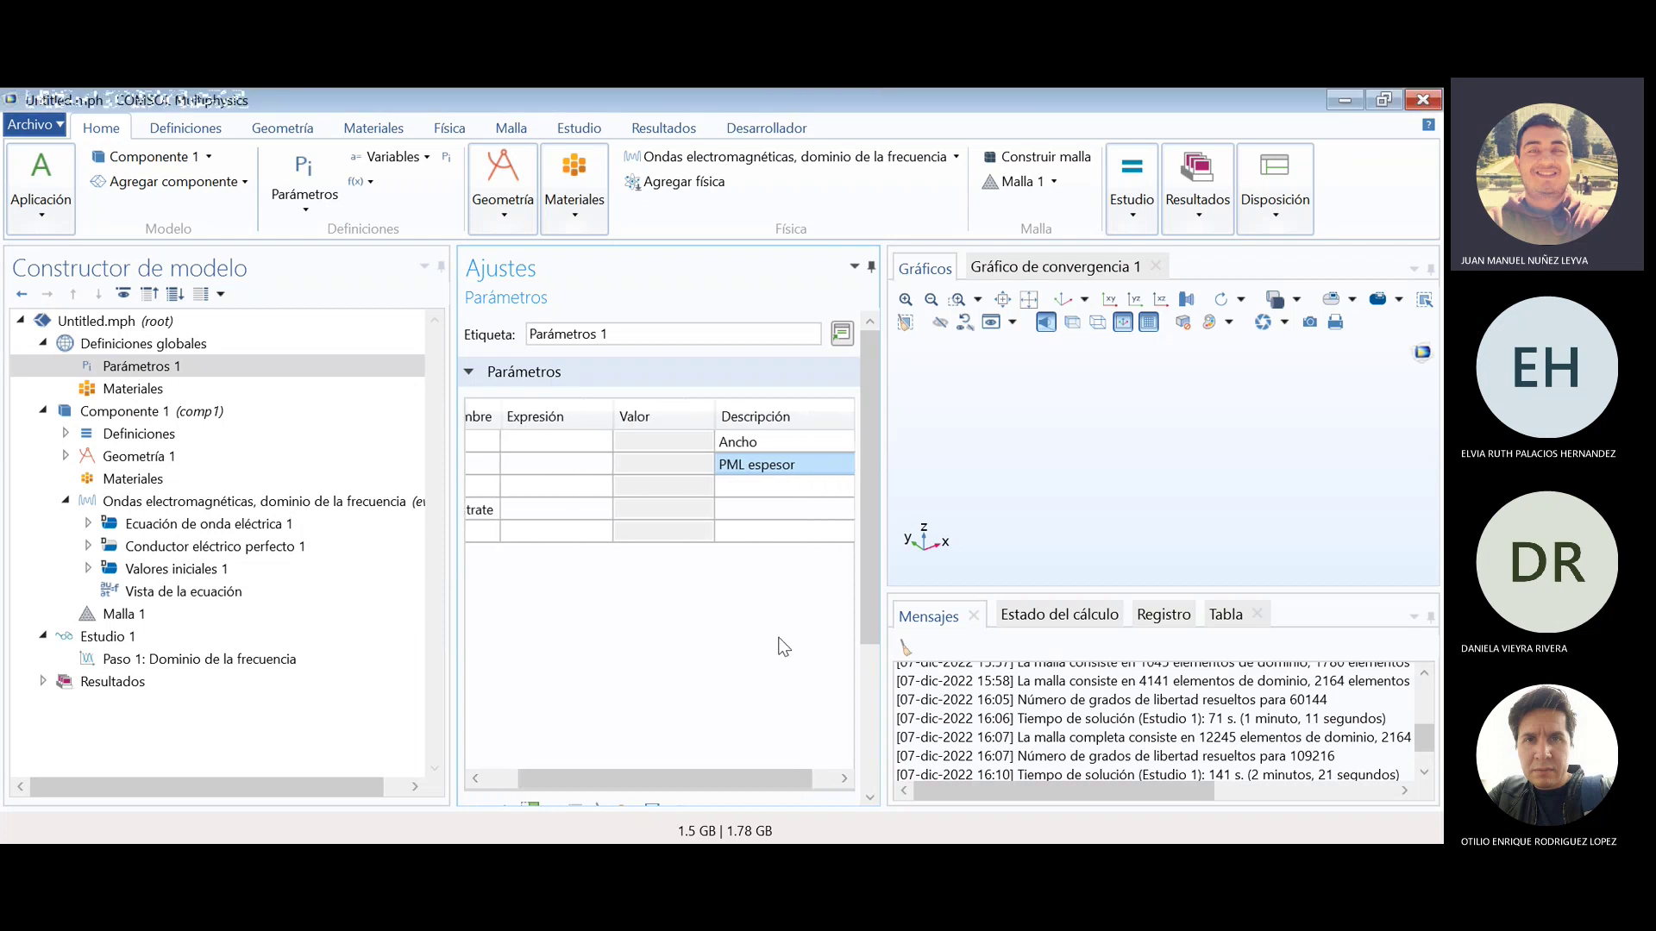
left_click(805, 487)
left_click(807, 467)
- Set the expression of w to 750[nm] and that of t_pml to 150[nm]
left_click_drag(752, 772, 647, 768)
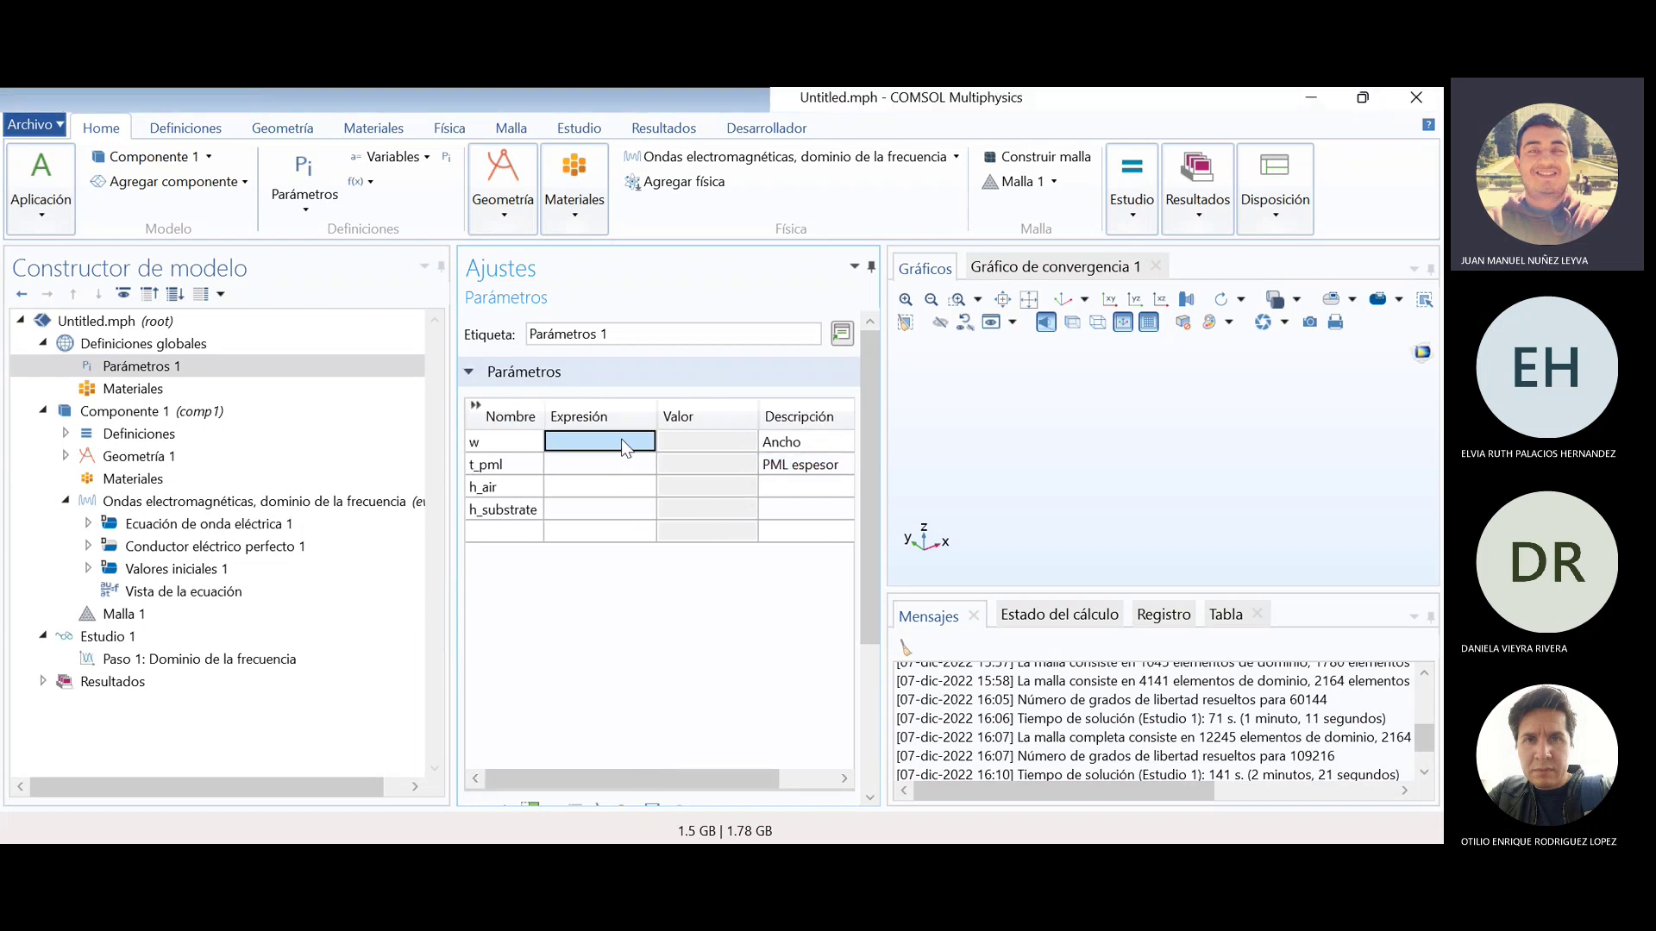
type("750")
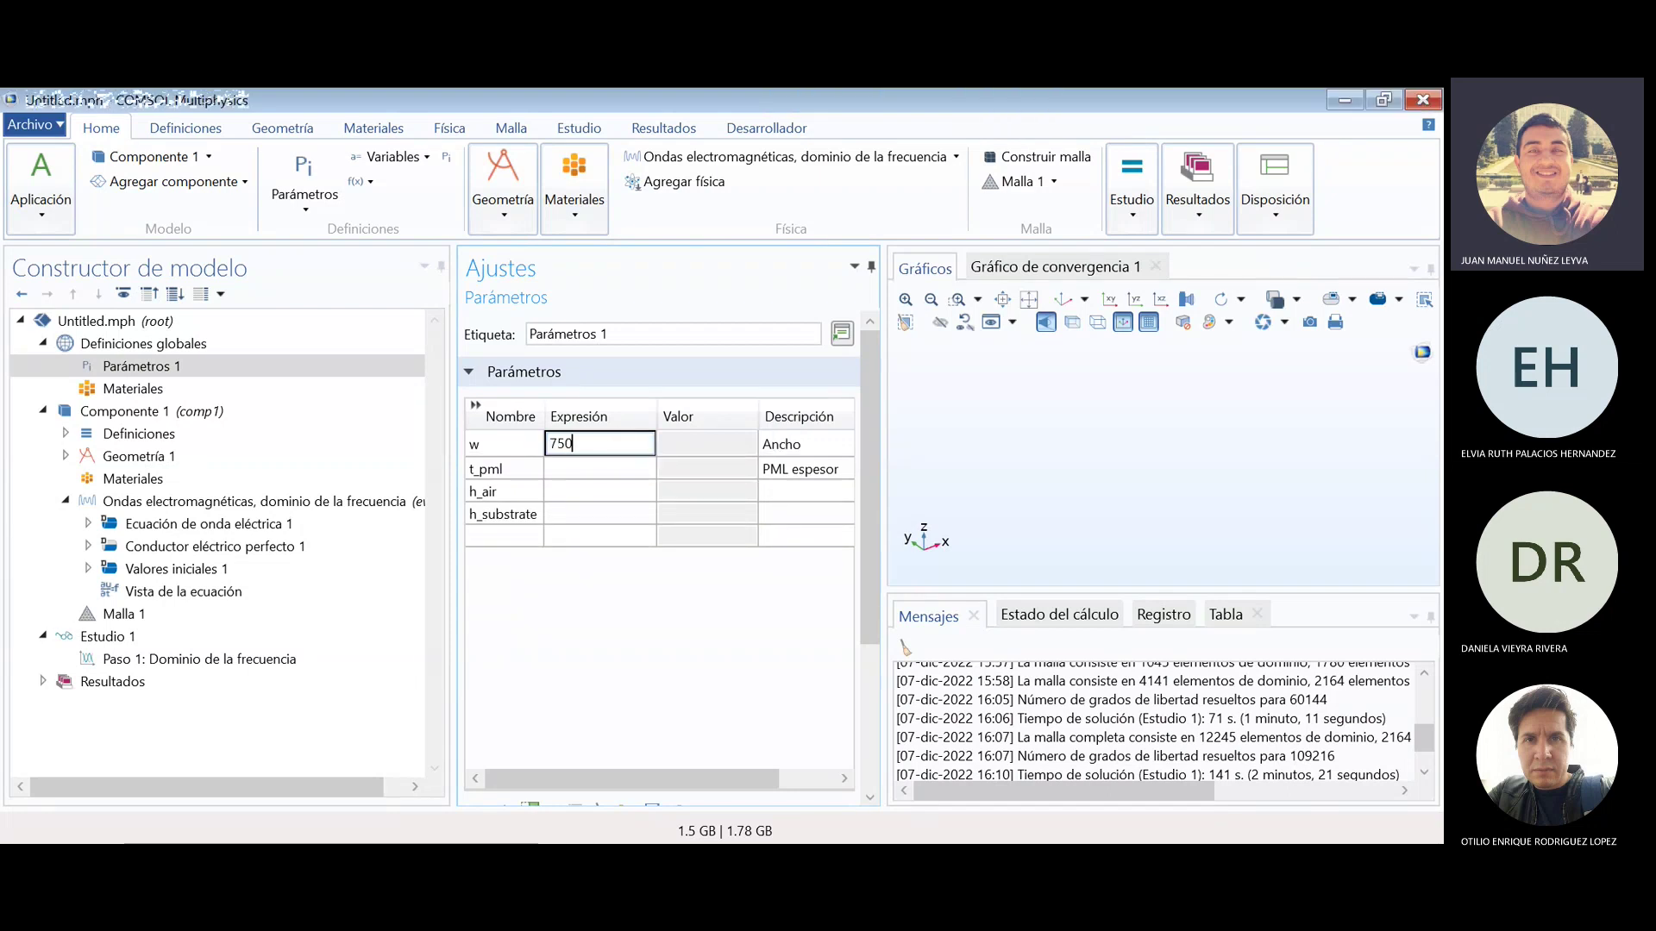
type("[nm]")
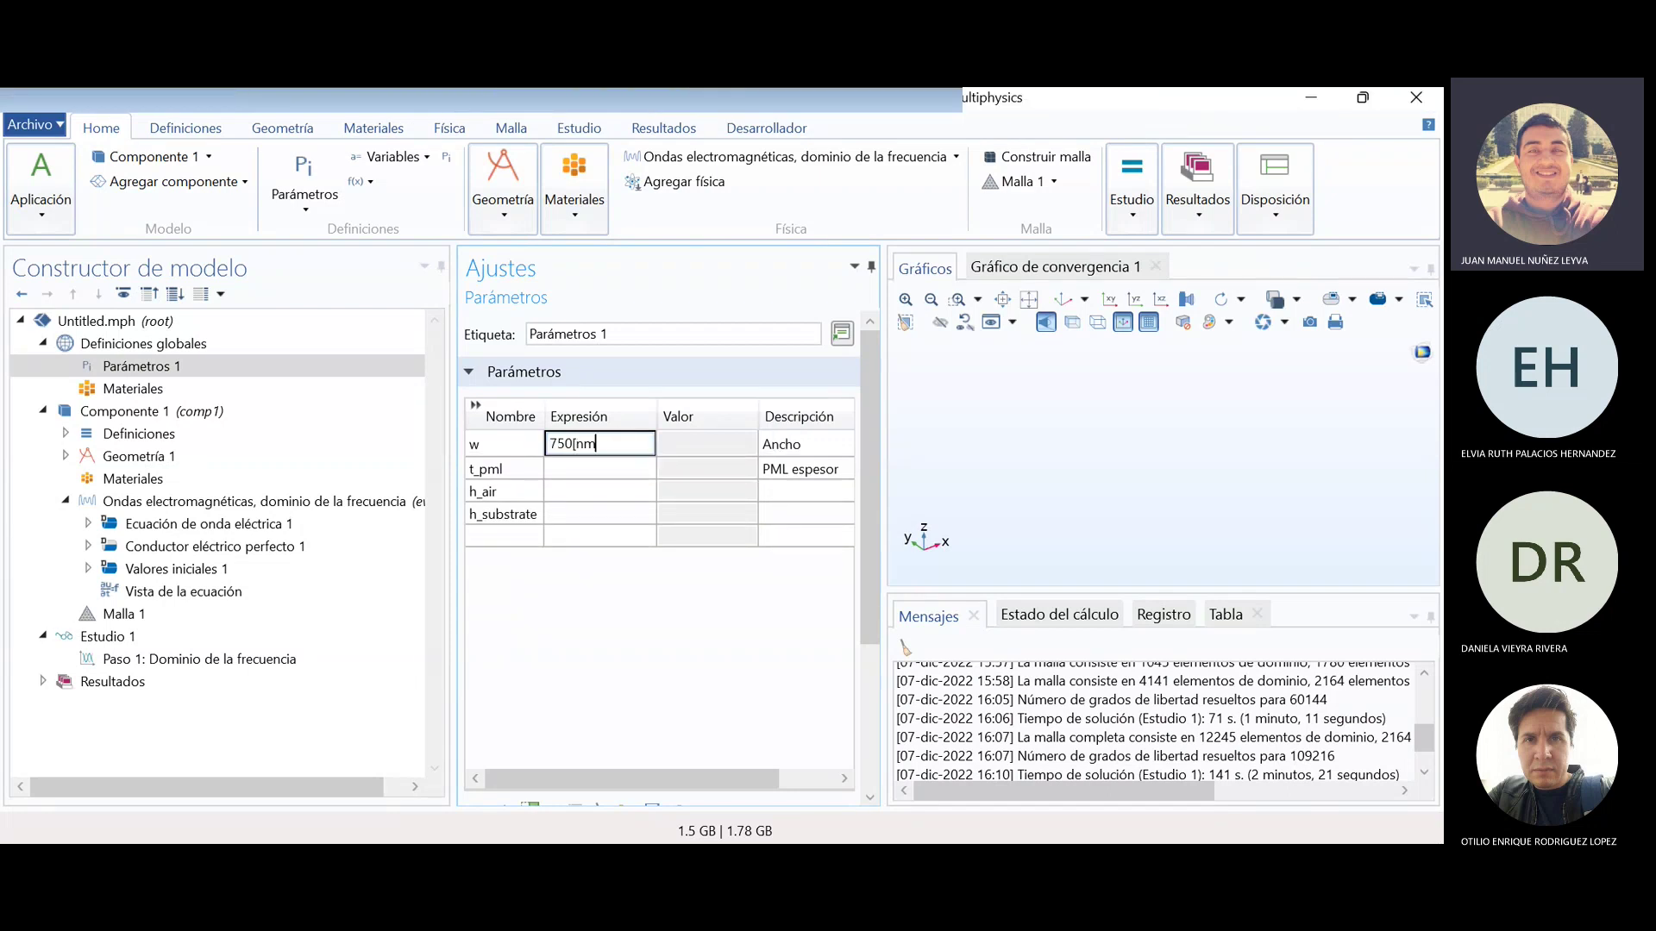
key("Return")
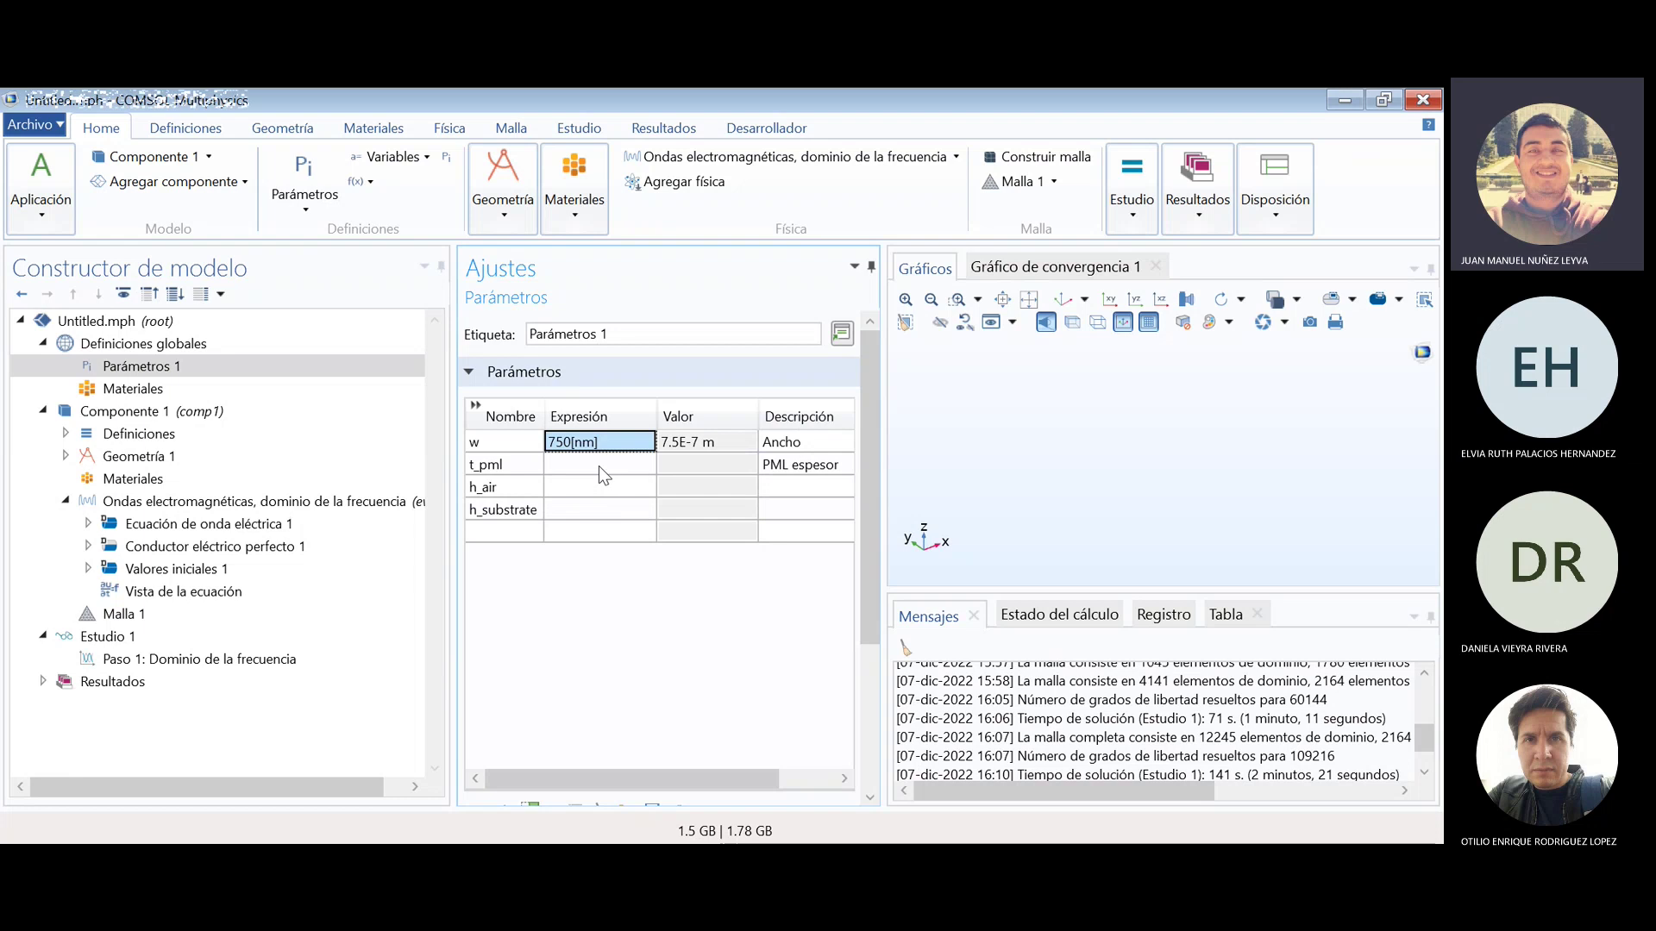
left_click(599, 466)
type("150[n")
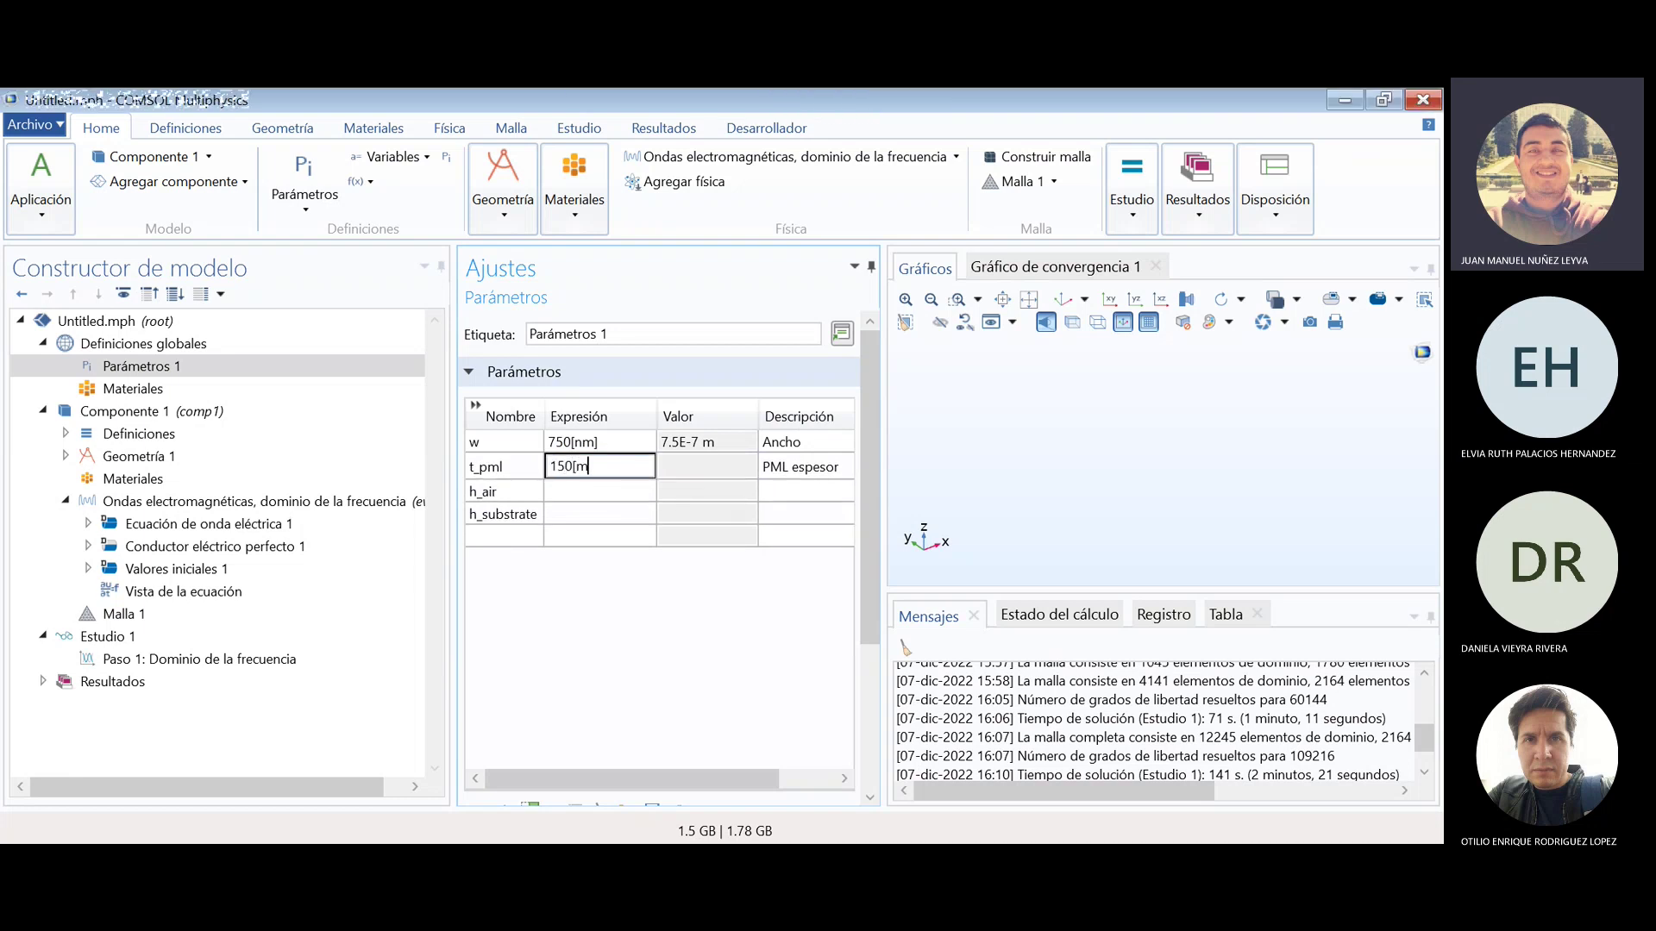
type("m]")
left_click(571, 495)
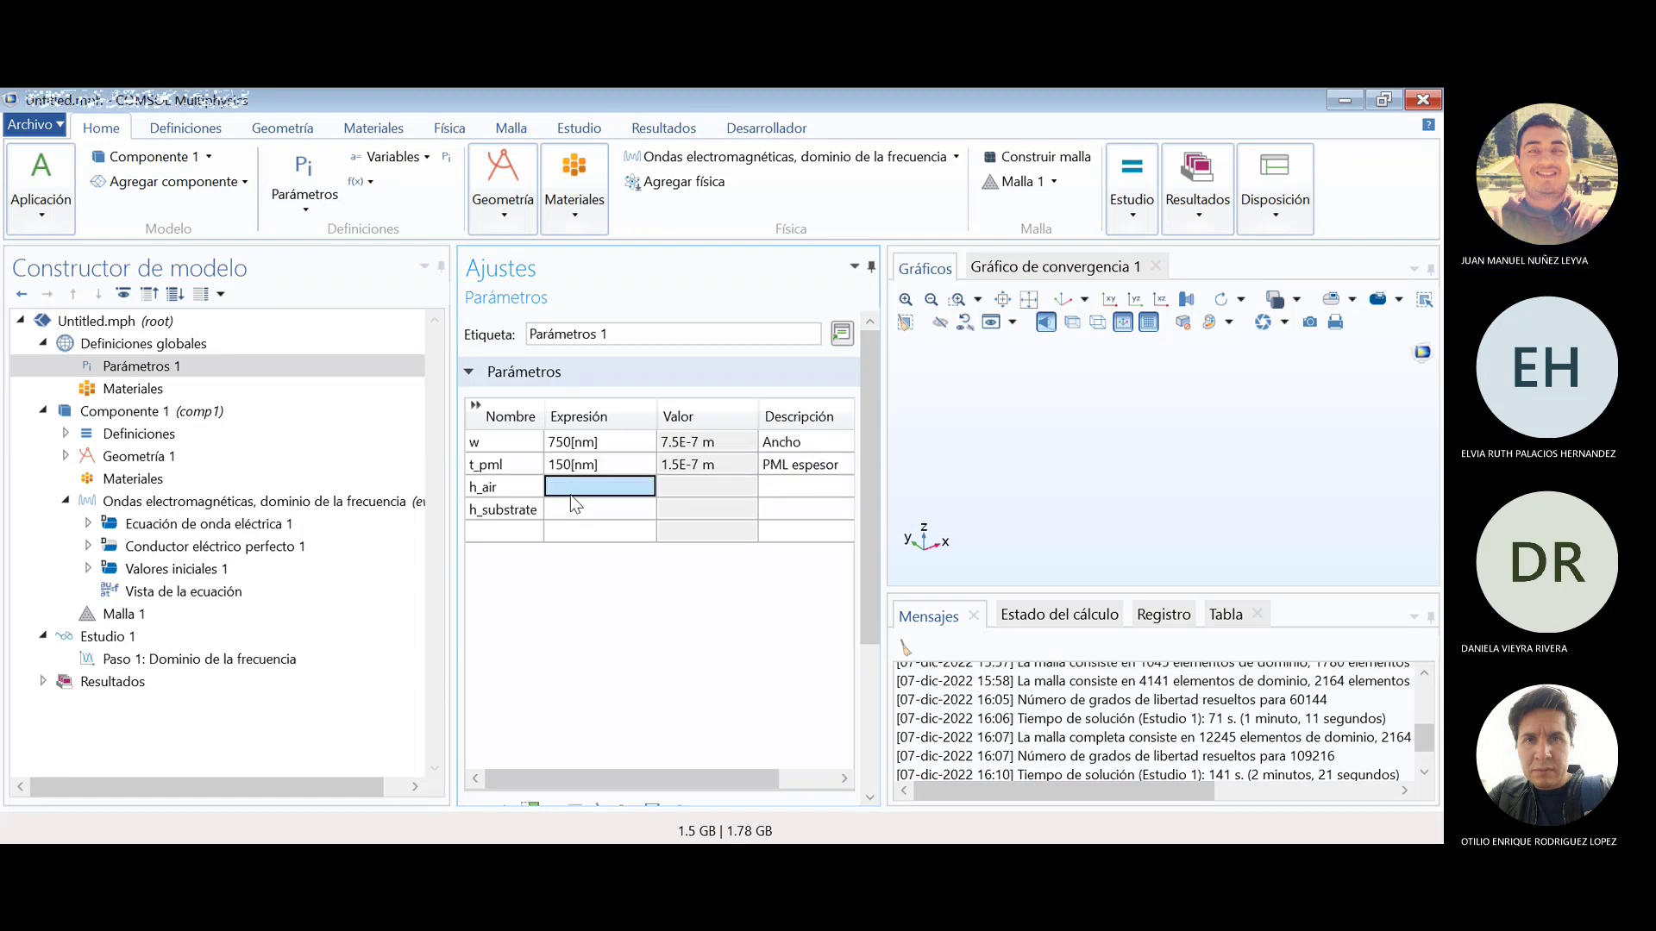
- Enter the descriptions "Altu" for h_air and "Altura" for h_substrate
left_click(799, 495)
type("Altu")
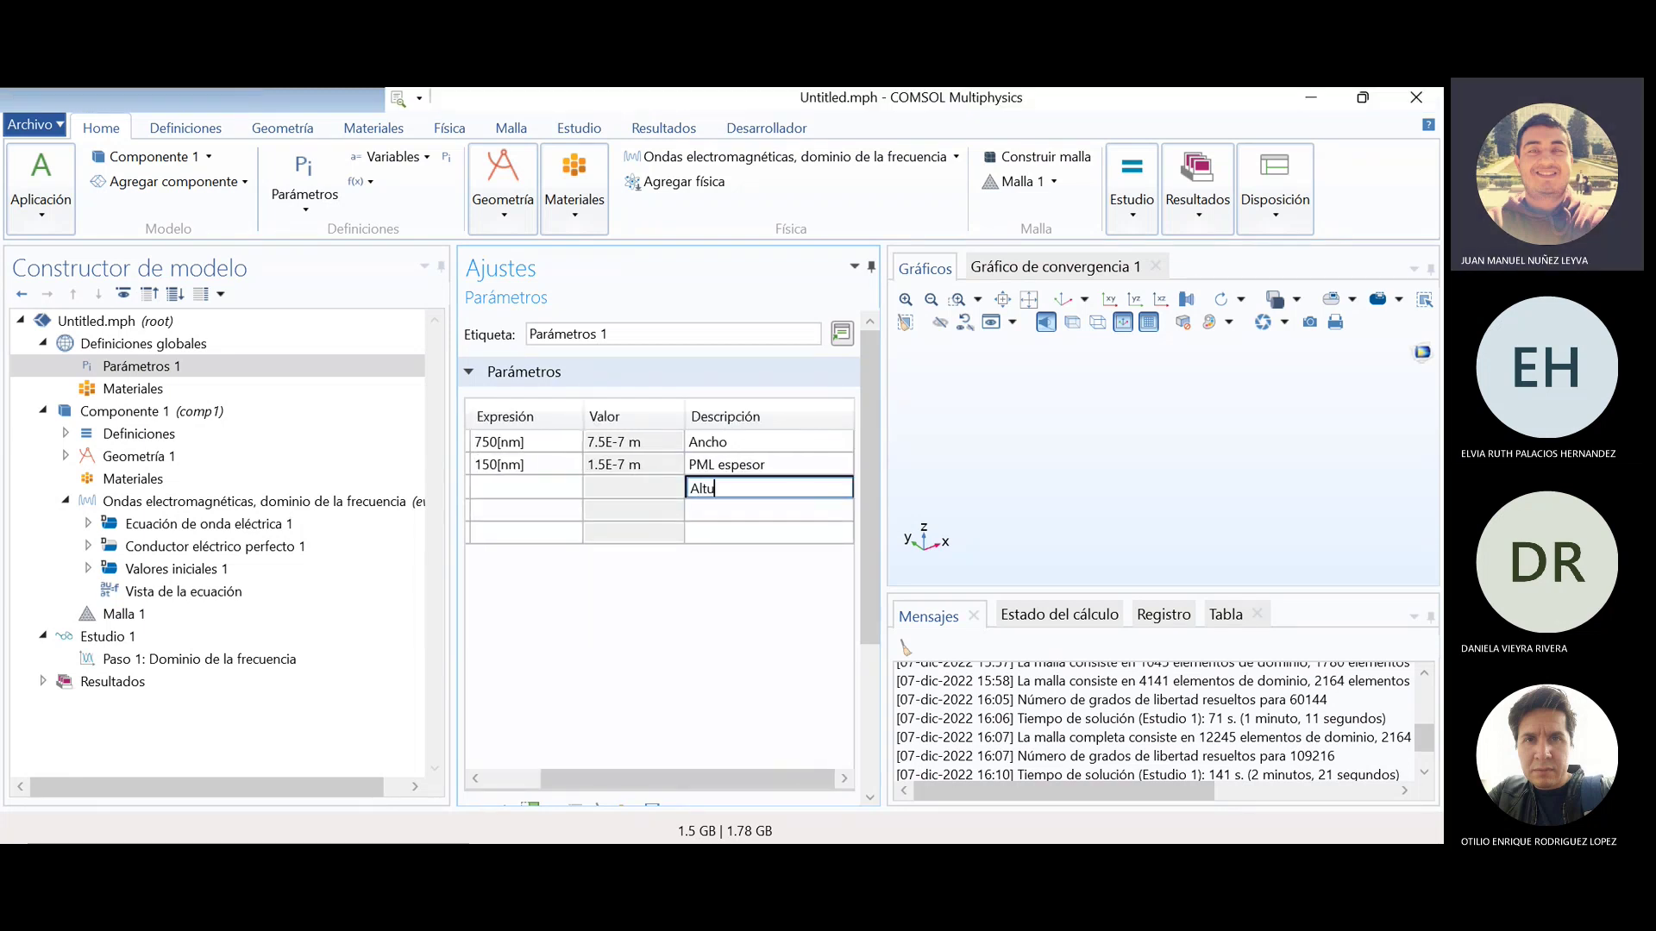
left_click(712, 516)
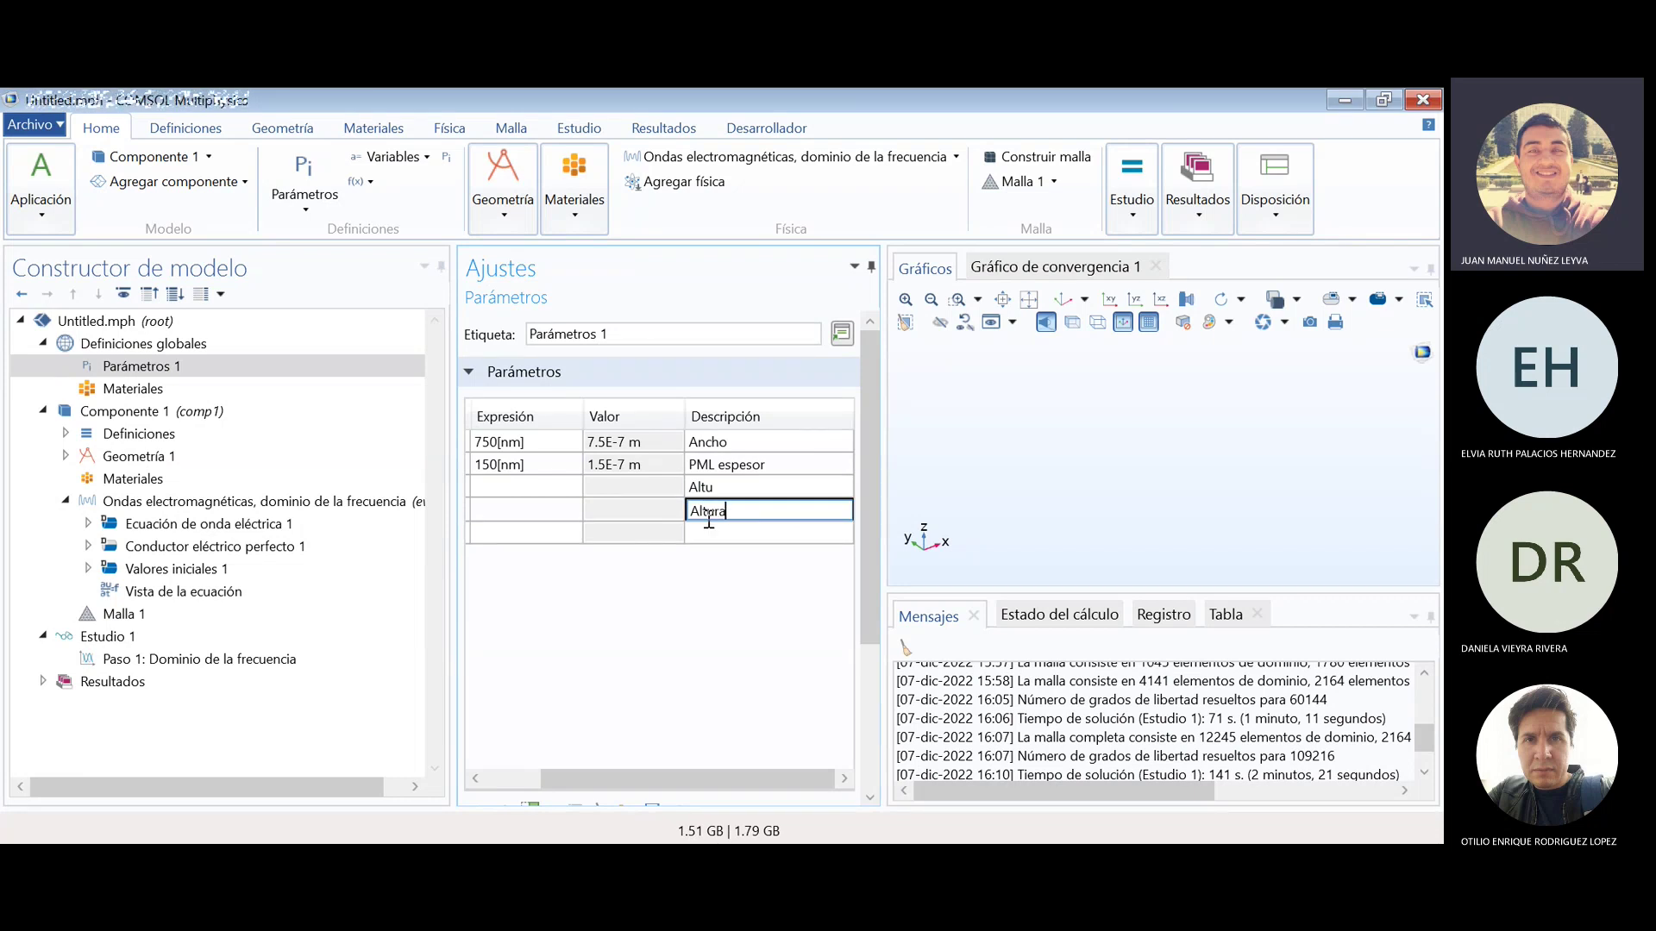
type("Altura")
- Set the expression of the h_air parameter to 400 [nm]
left_click_drag(623, 778, 519, 753)
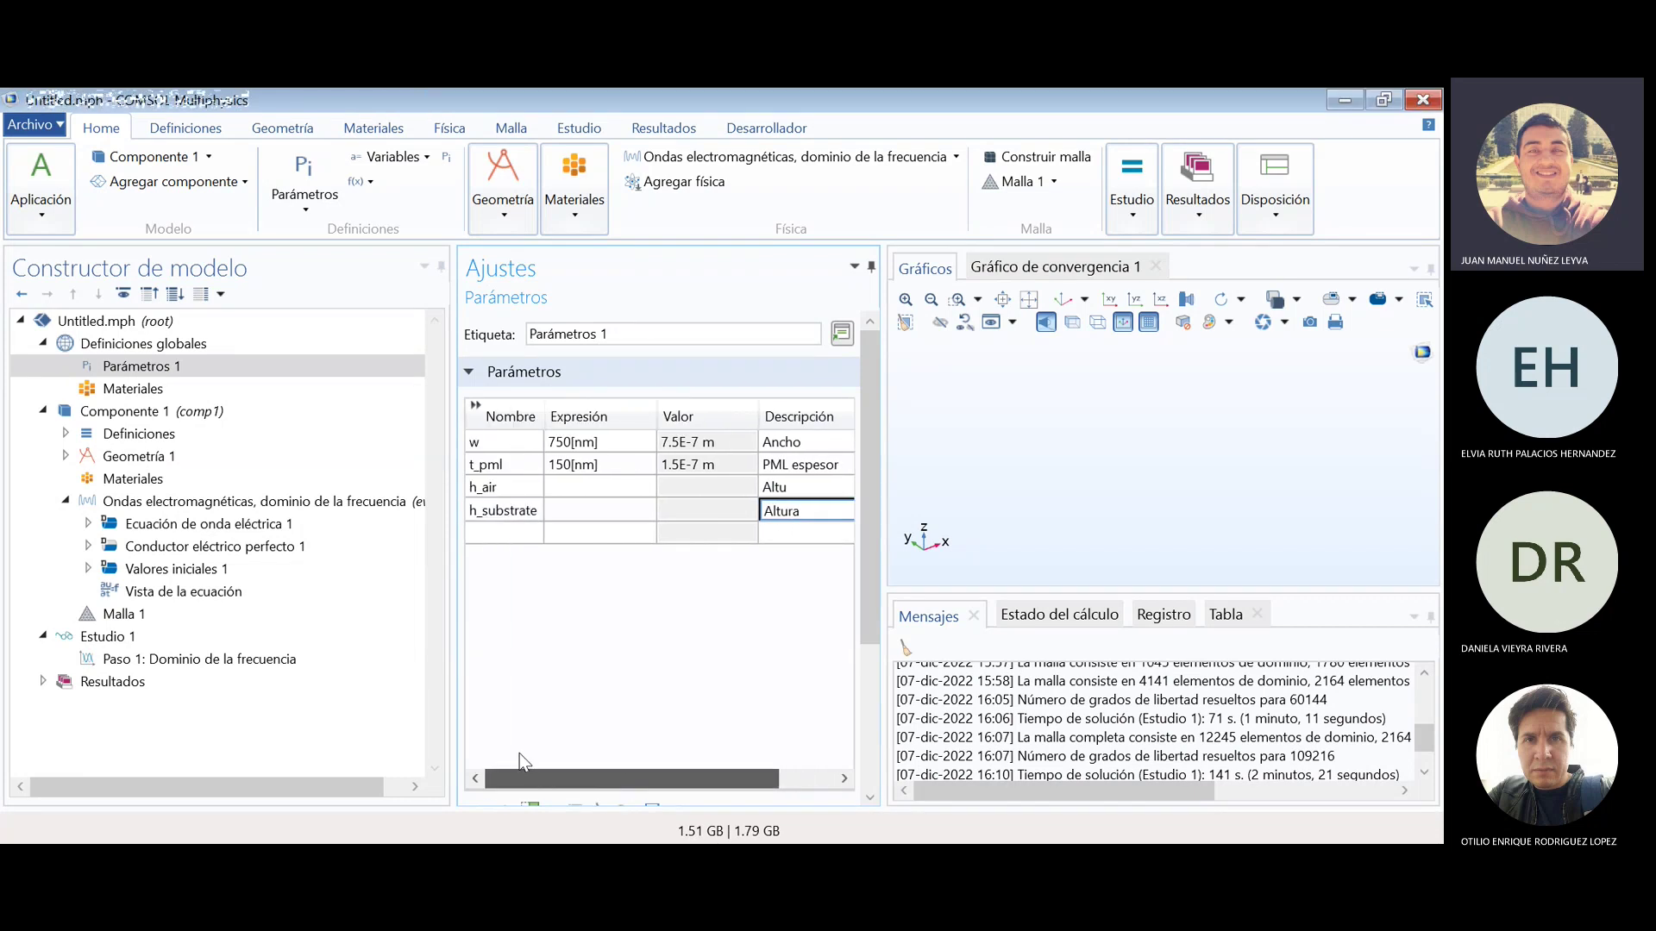
left_click(603, 488)
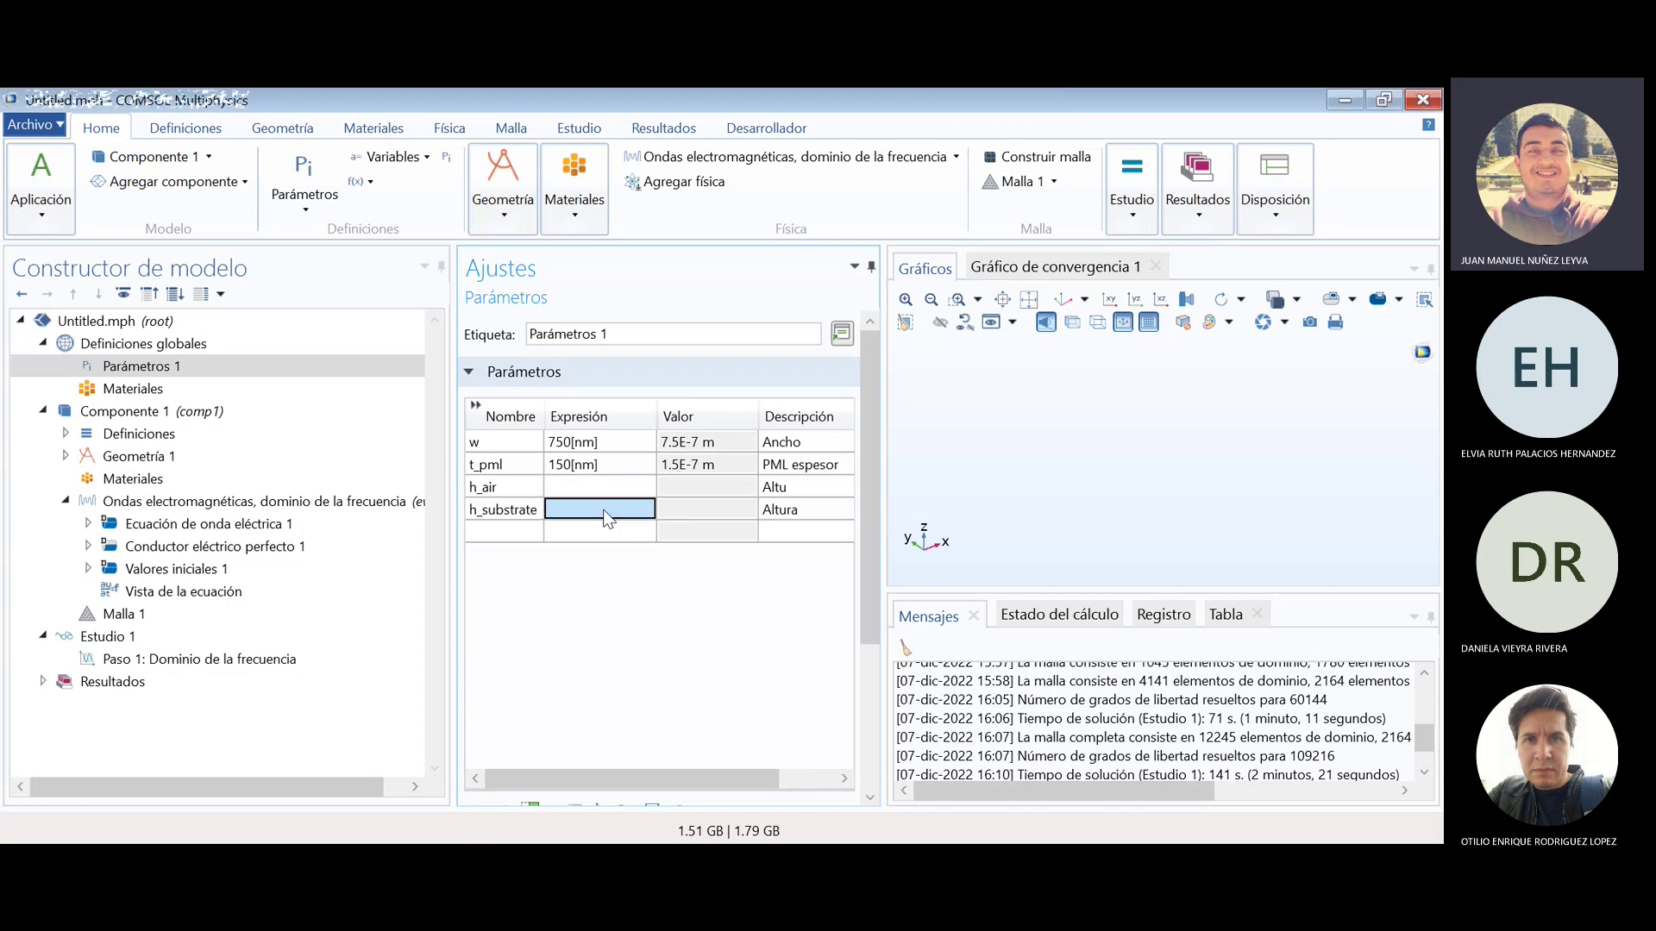
left_click(611, 514)
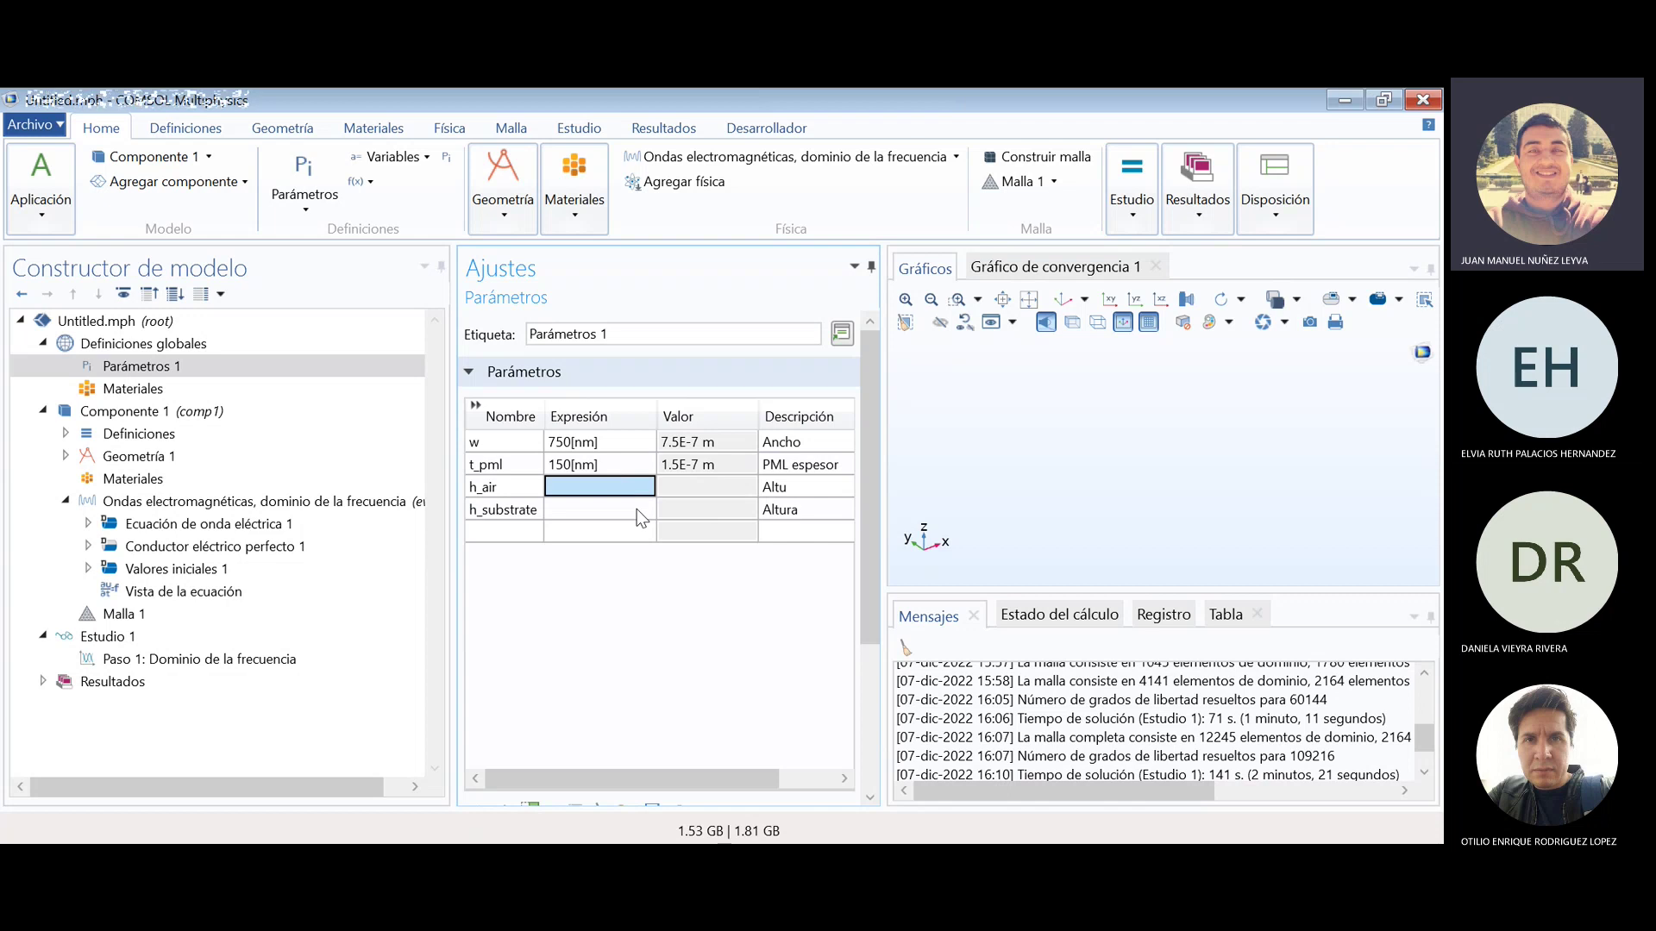
type("400 [")
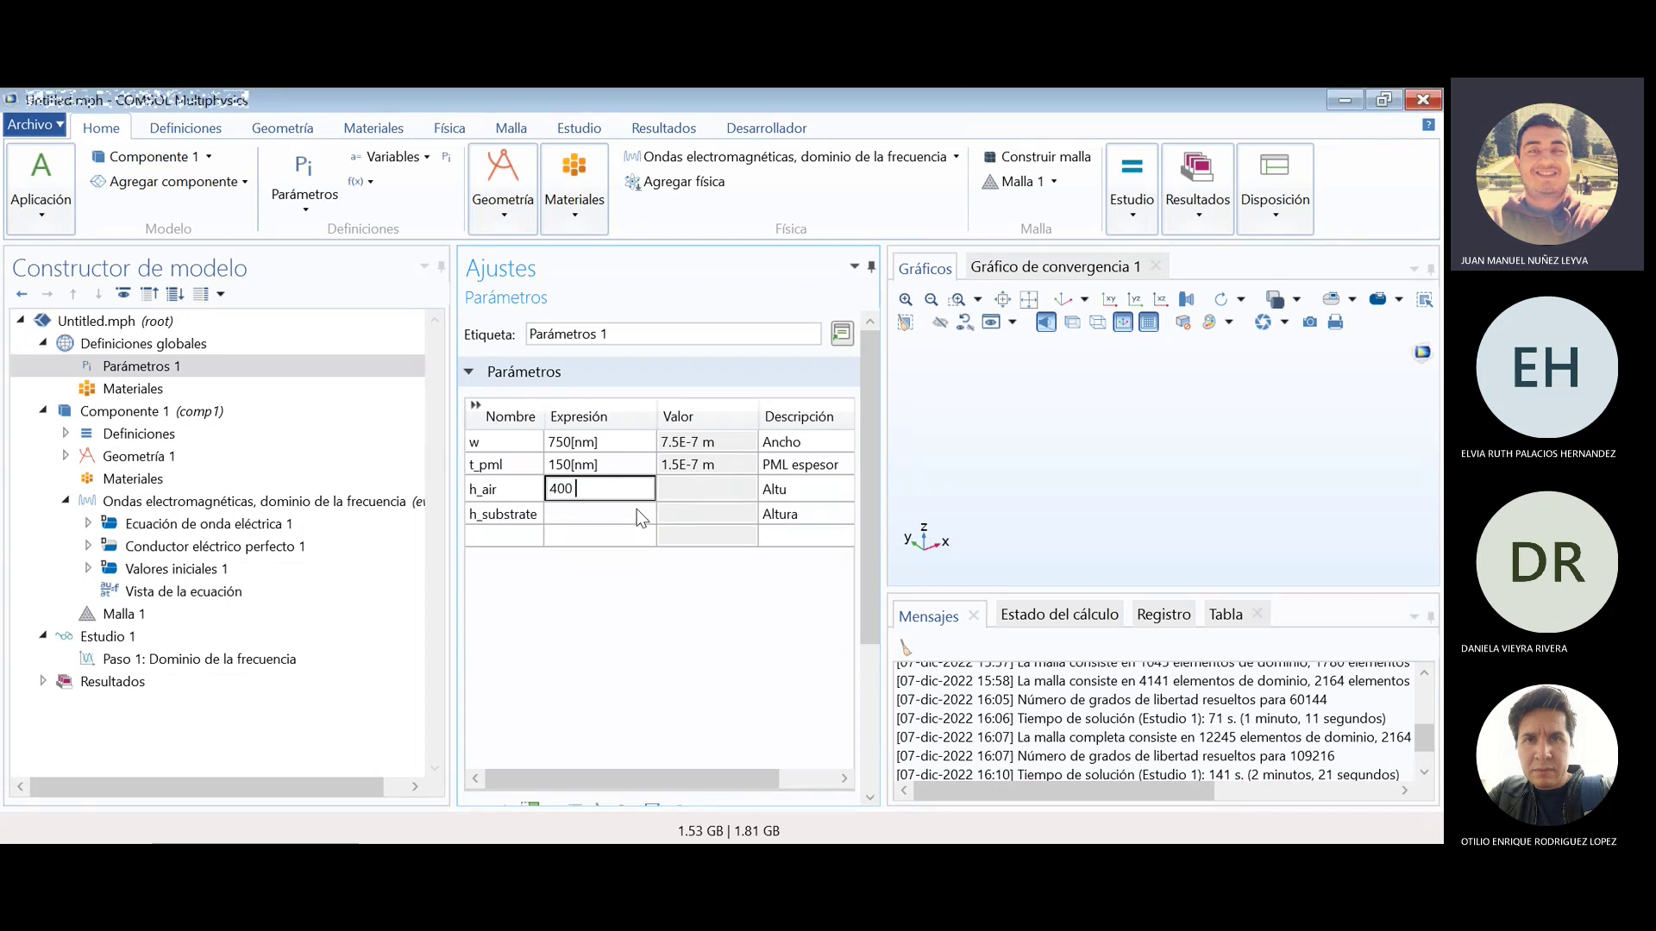
type("nm]")
- Set the expression of h_substrate to 250[nm] and select the empty name cell below it
left_click(604, 520)
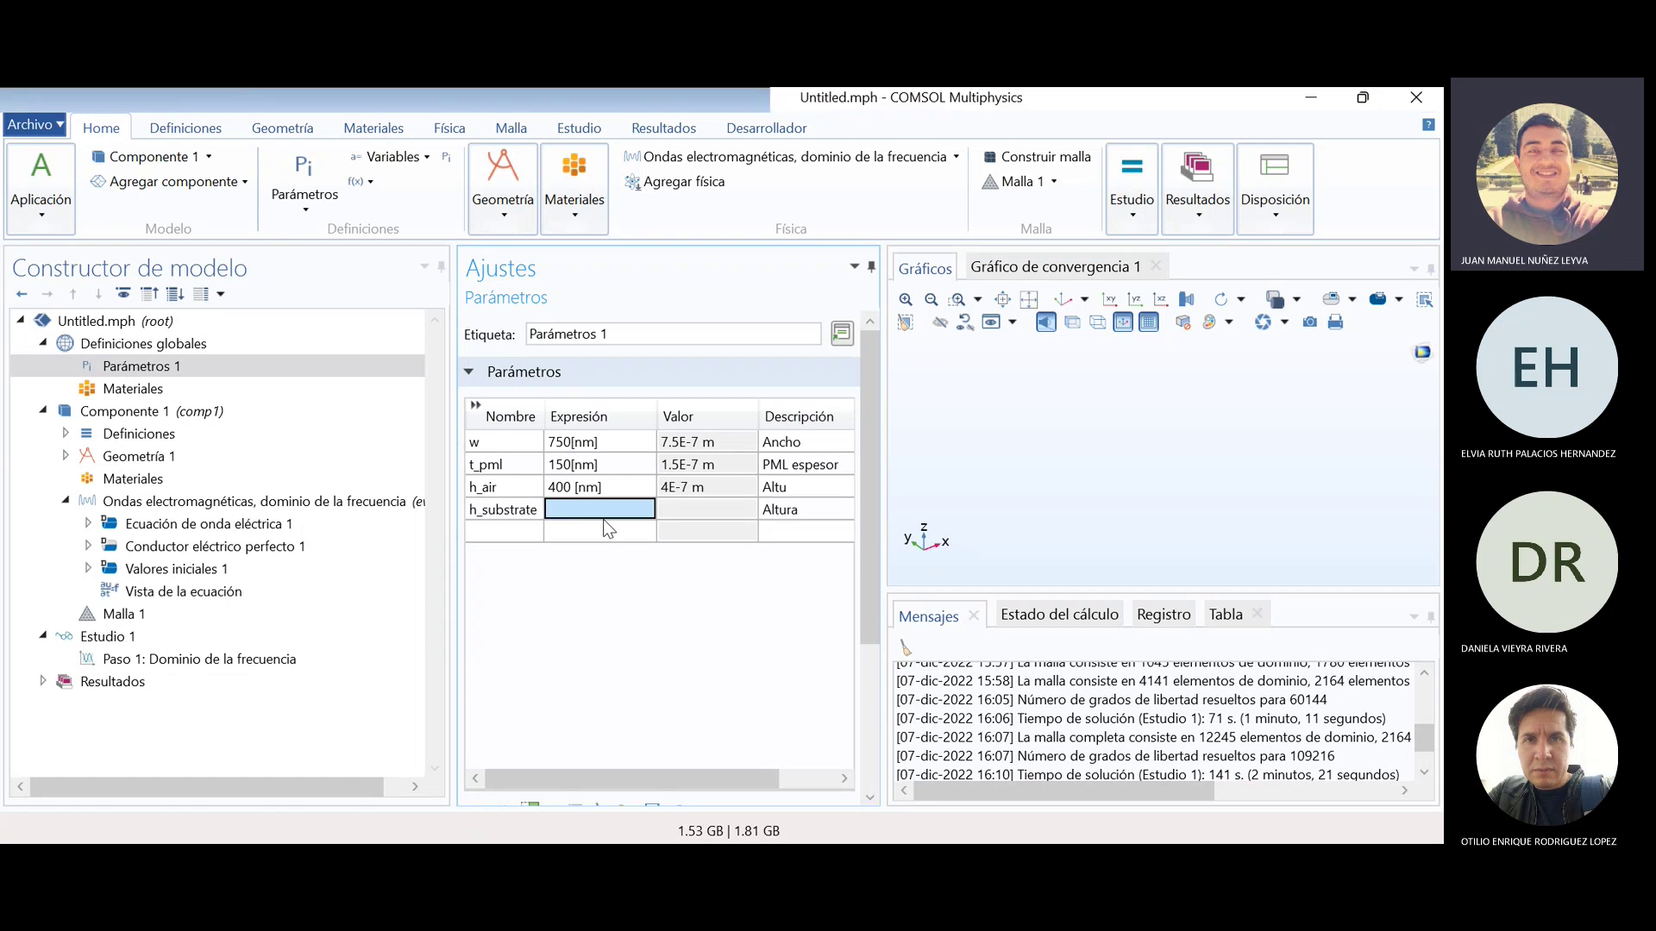
type("2")
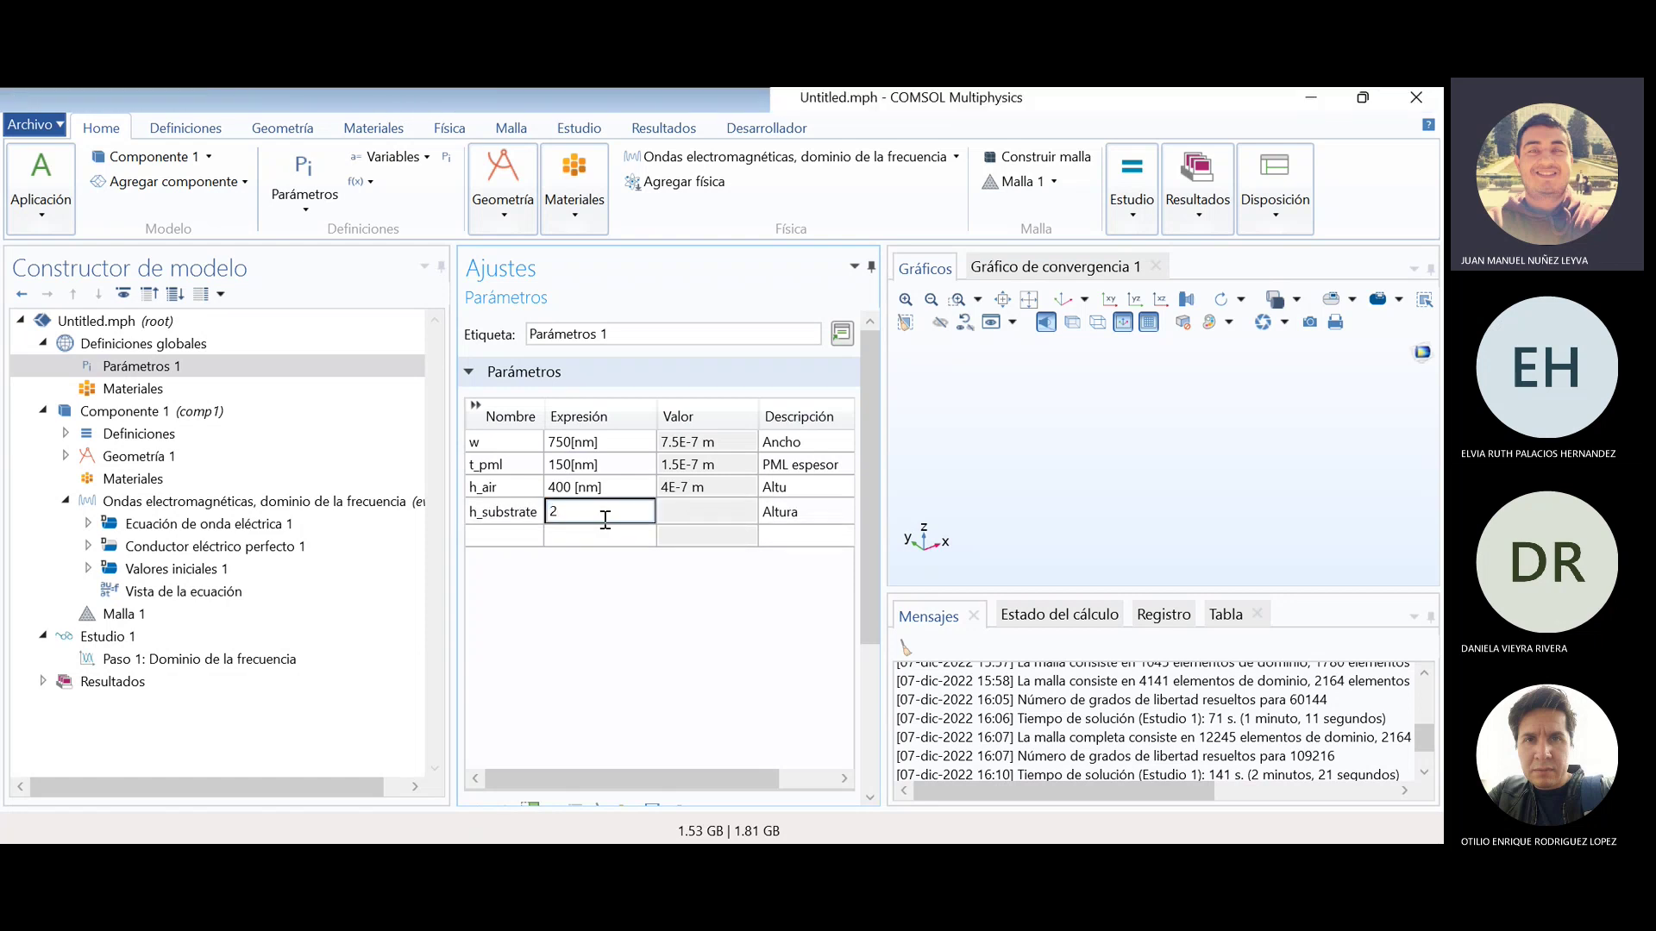
type("50")
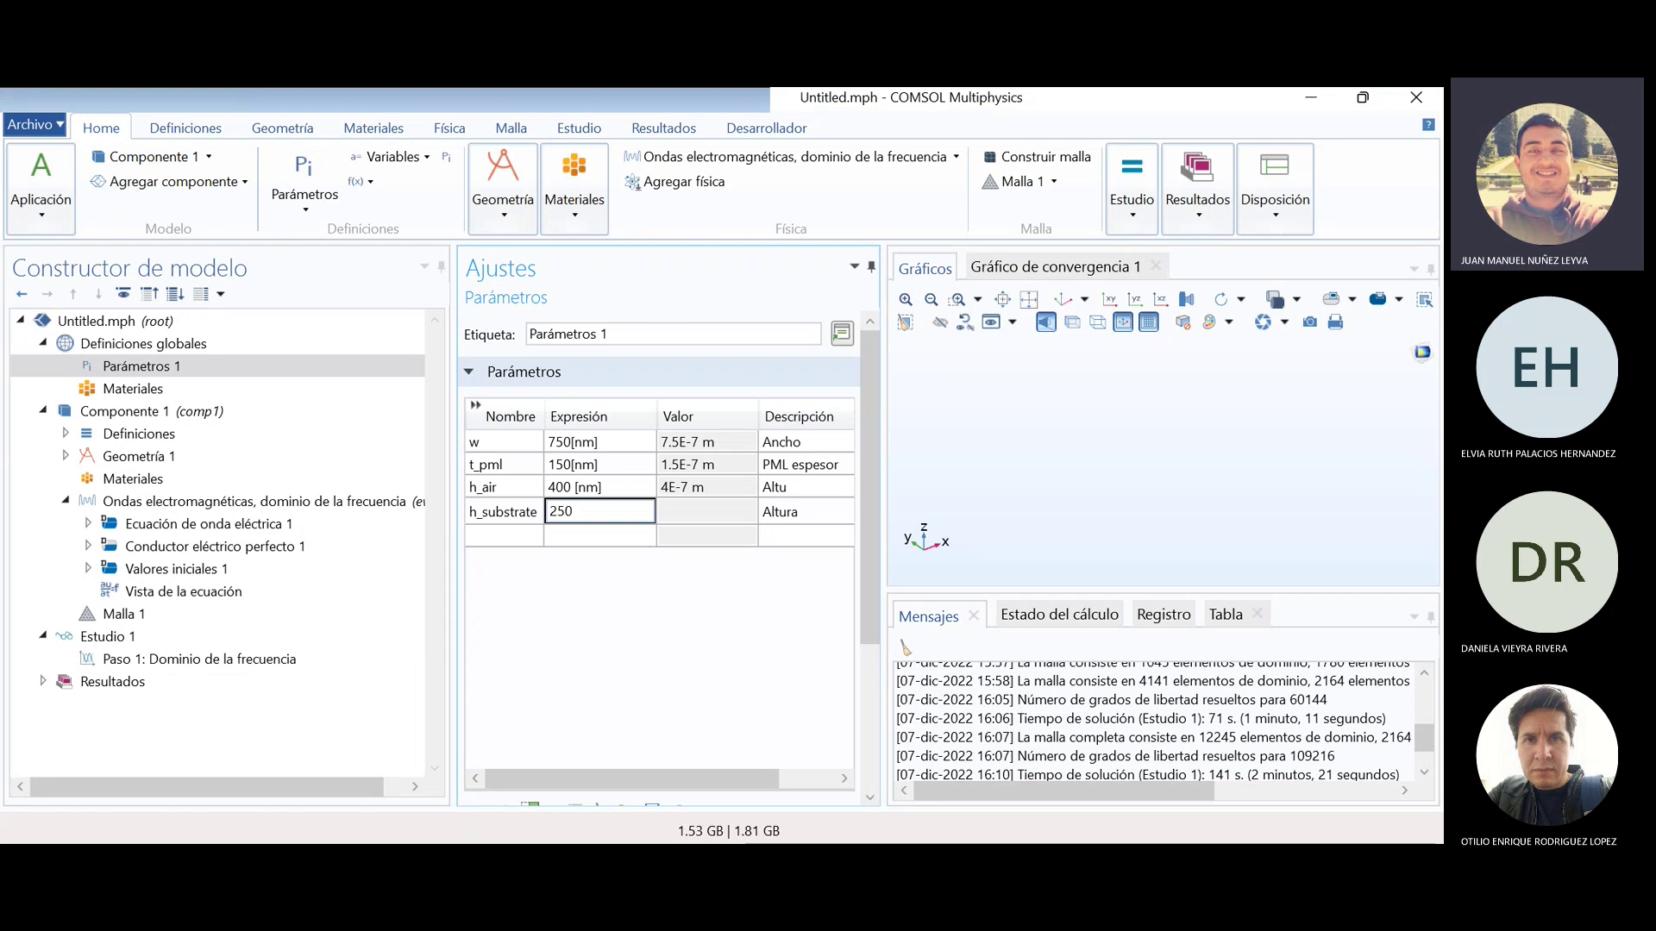
type("[n")
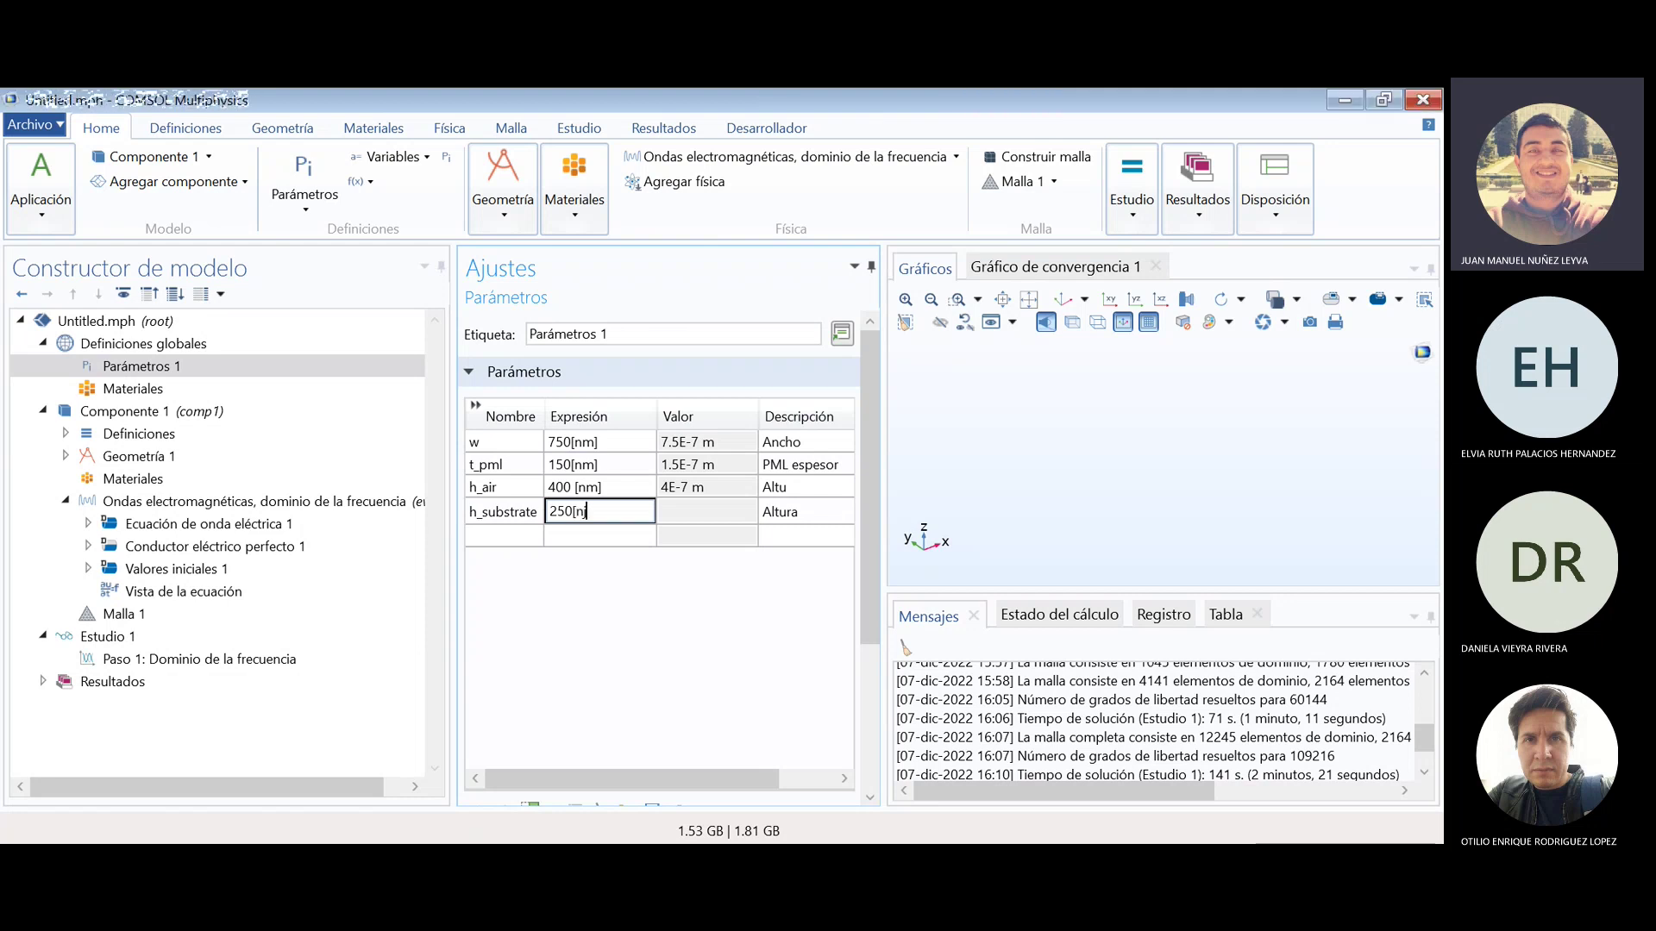
type("m")
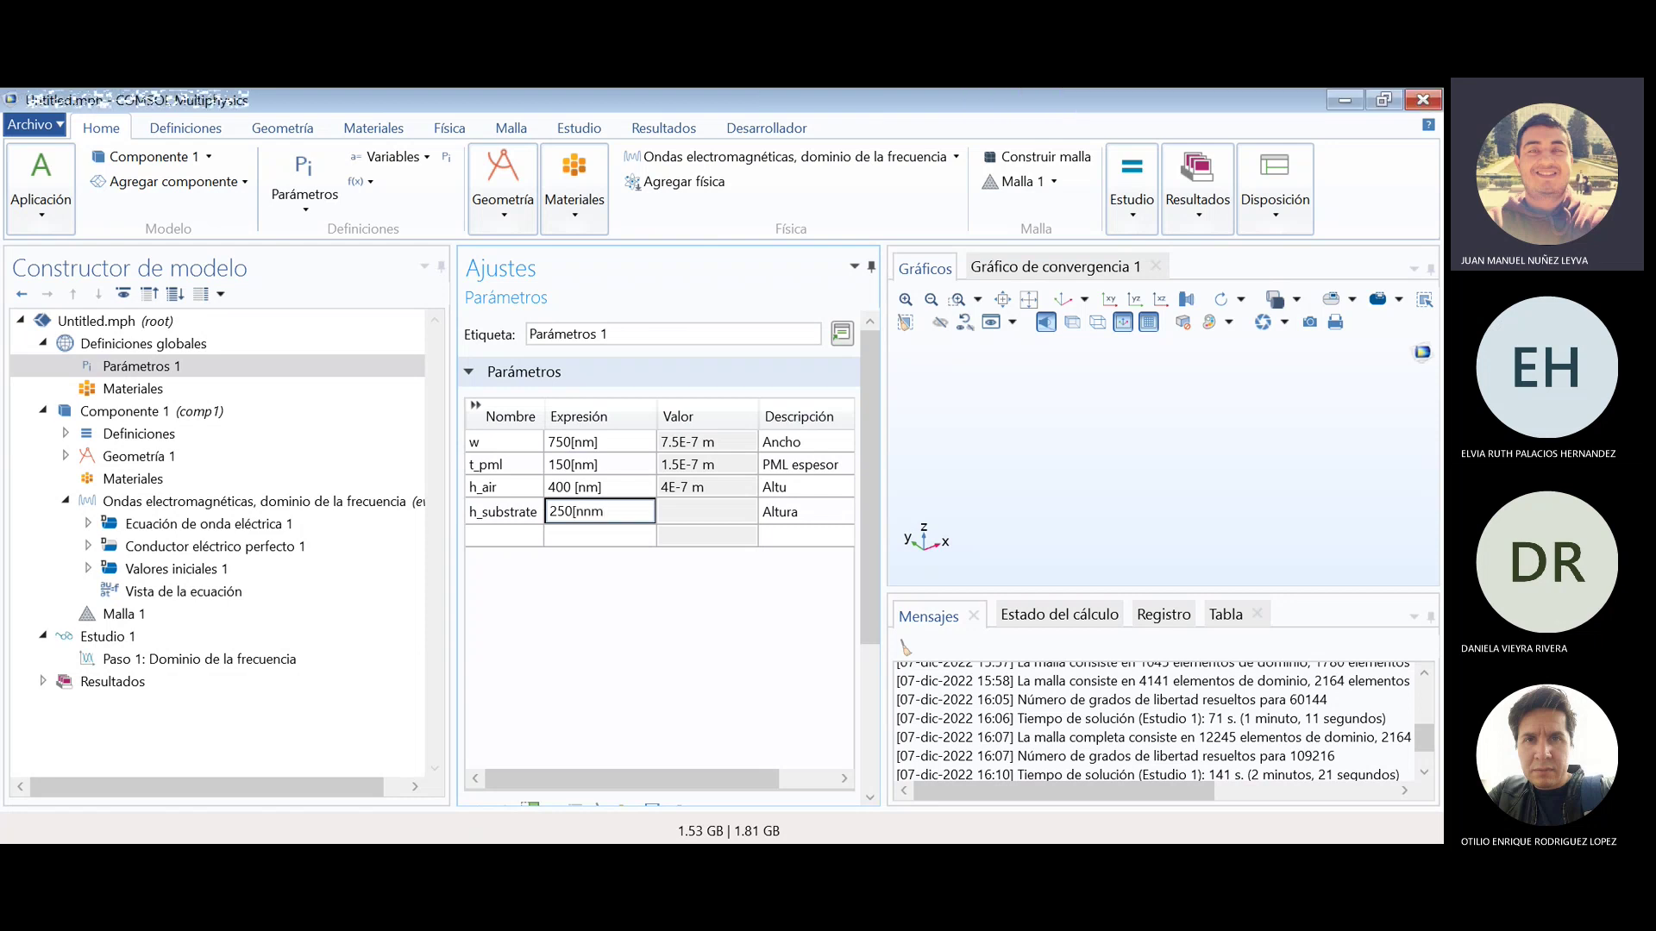
type("m]")
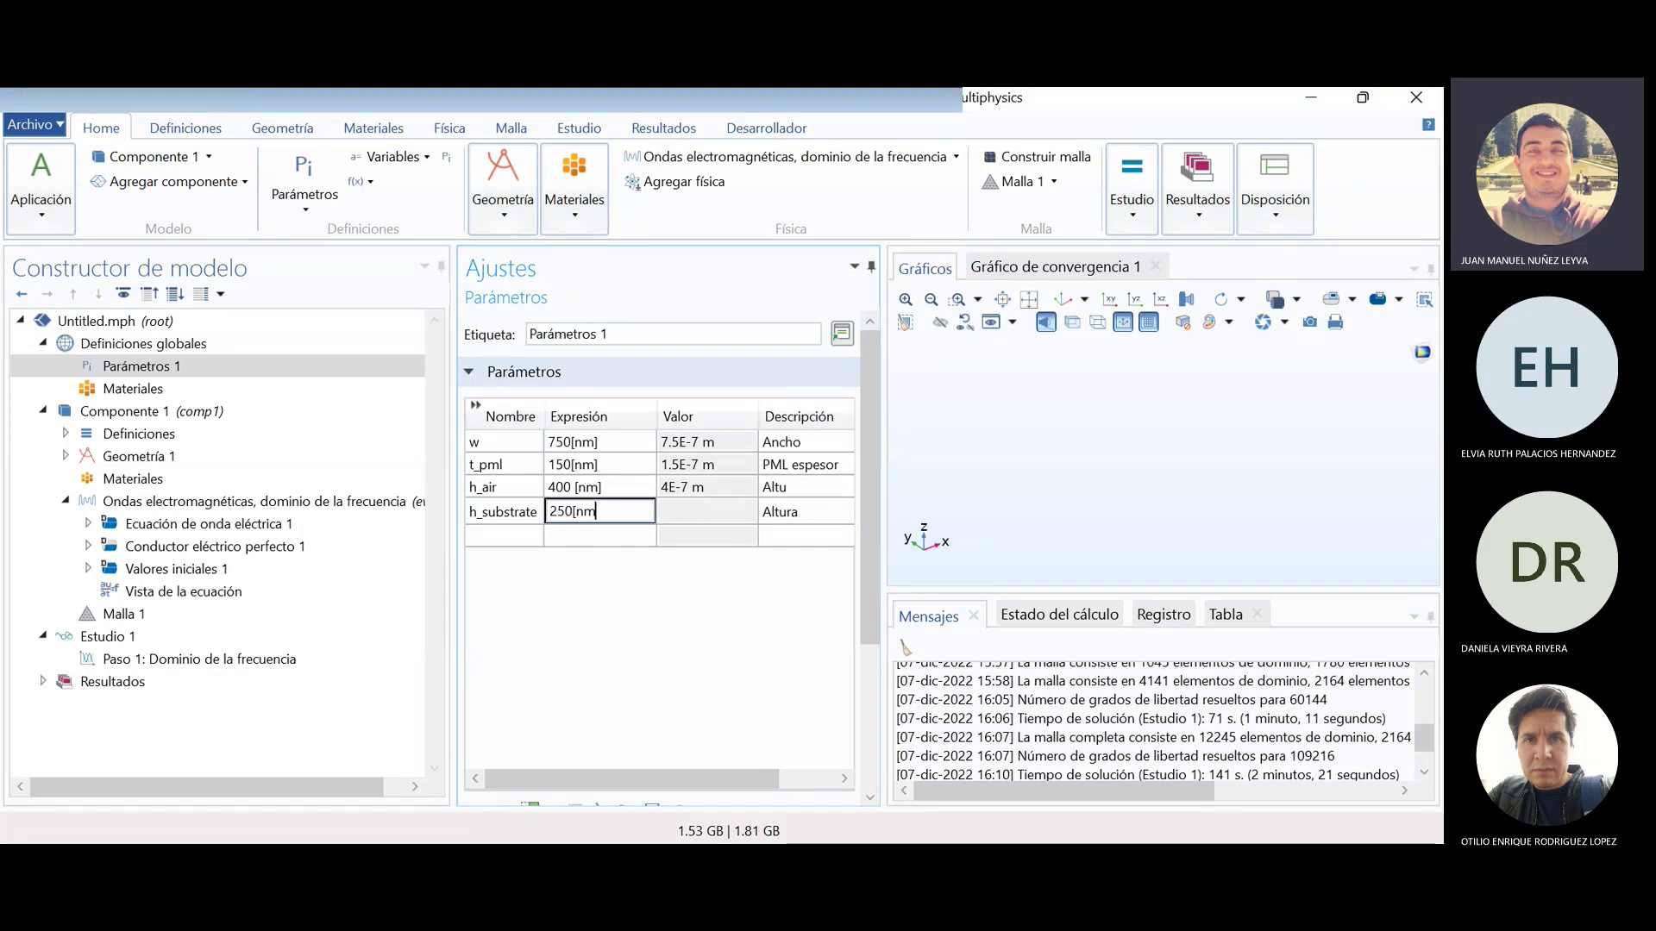
left_click(700, 531)
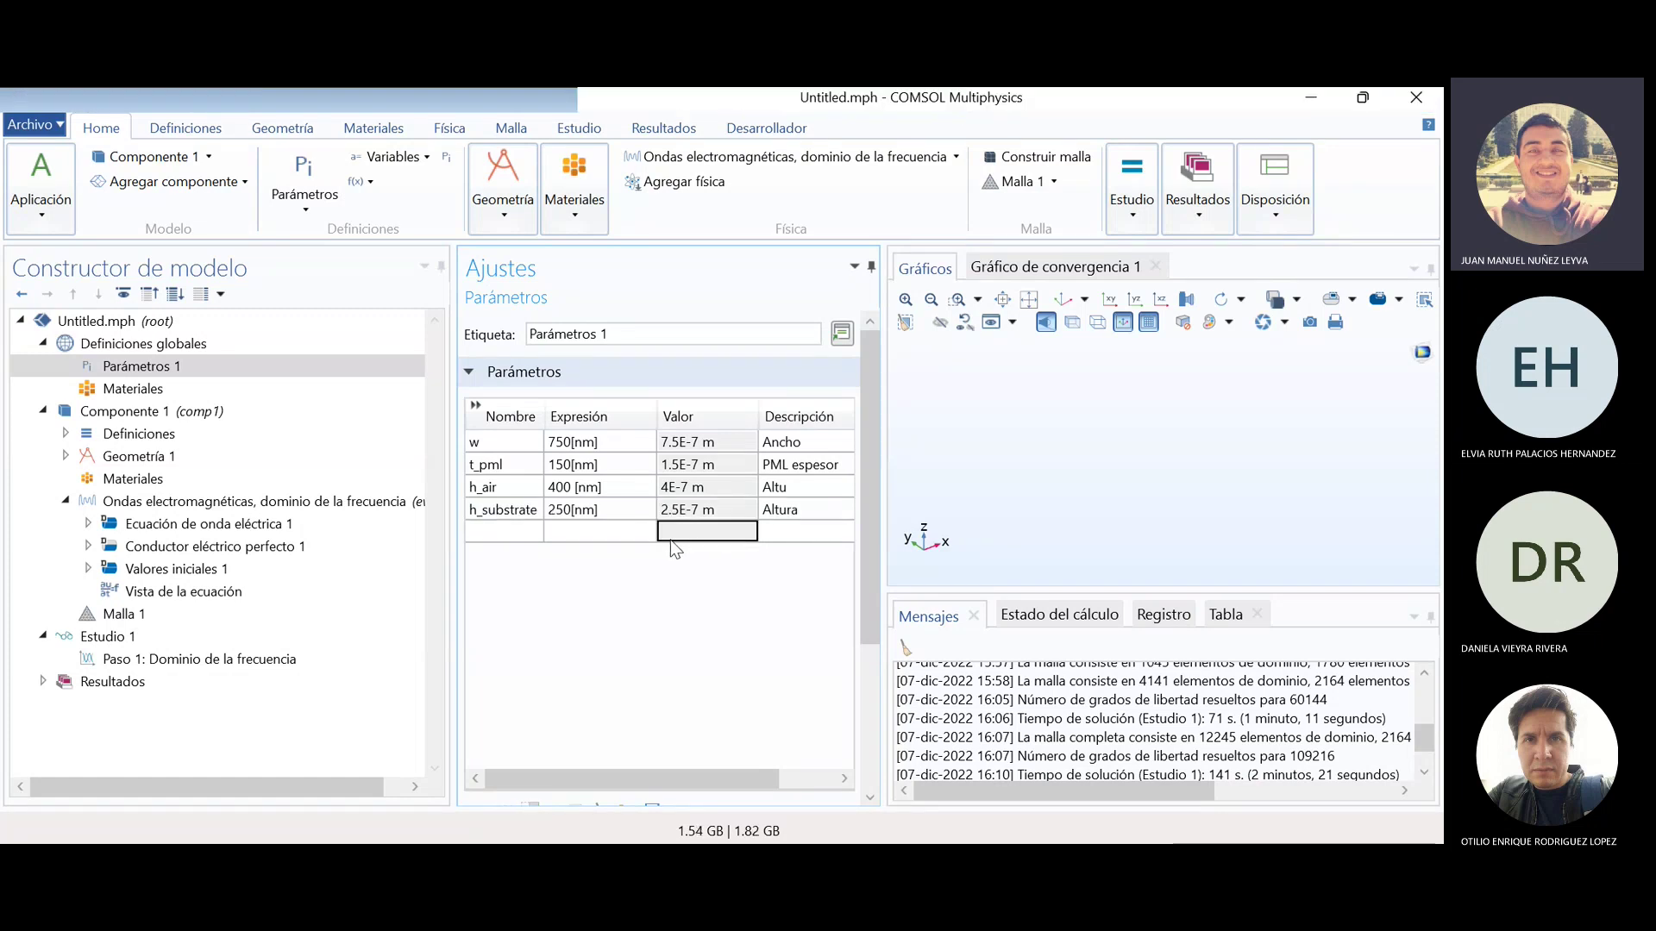
left_click(612, 533)
left_click(510, 536)
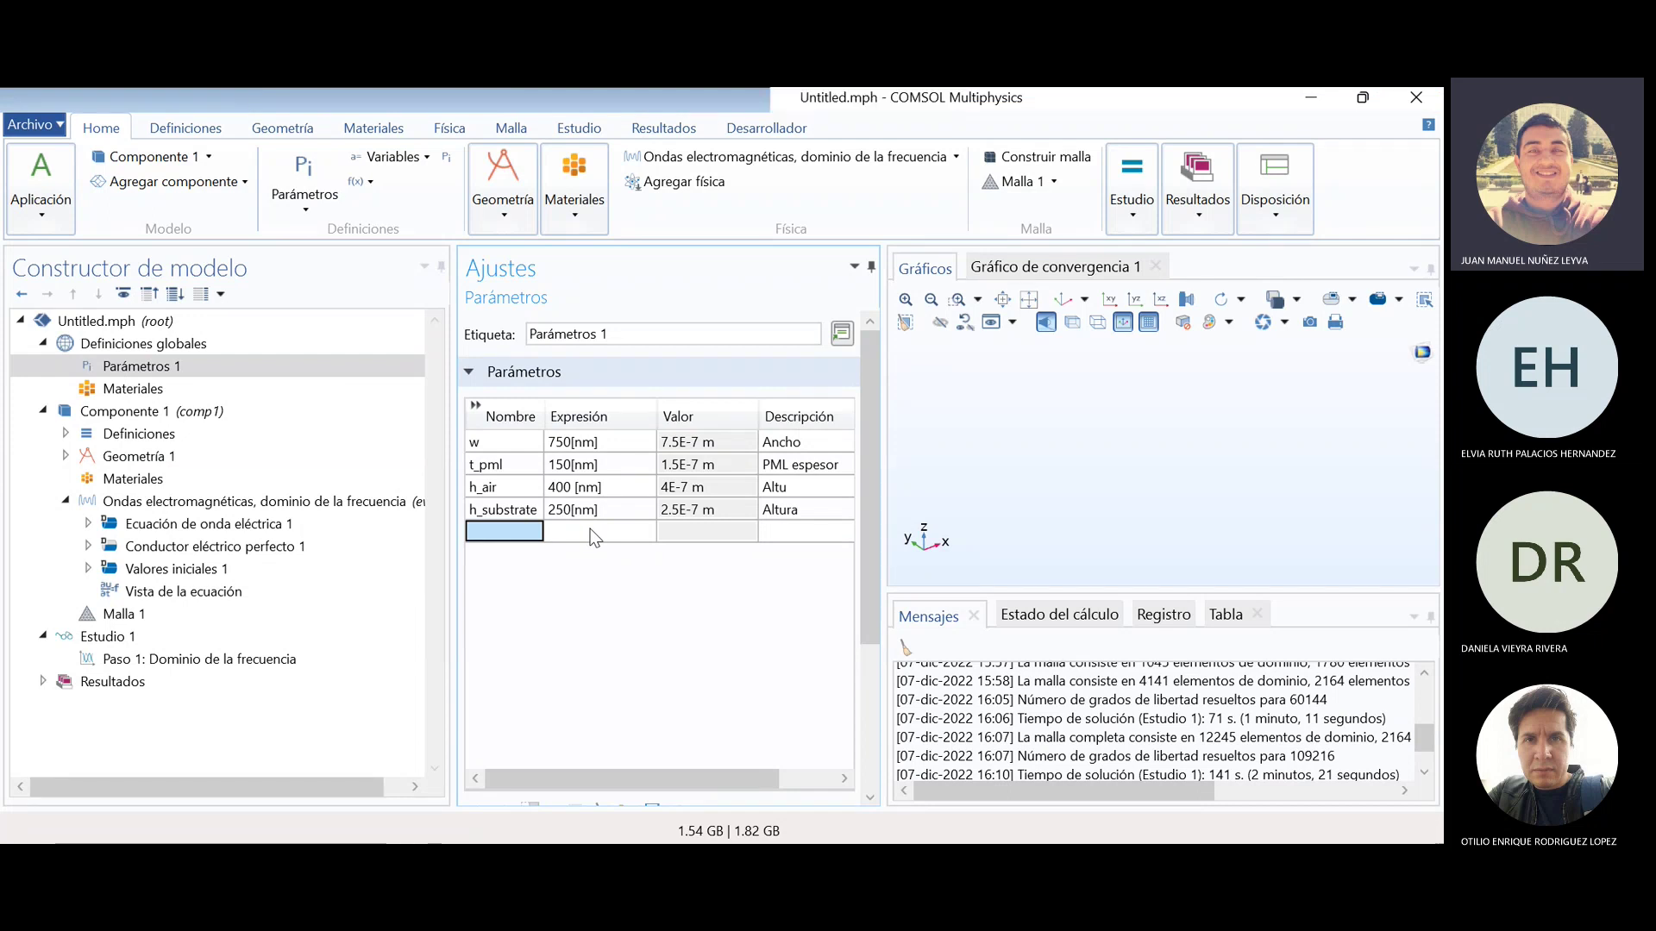
- Add the parameters na with expression 1 and ns with expression 1.5 below h_substrate
type("na")
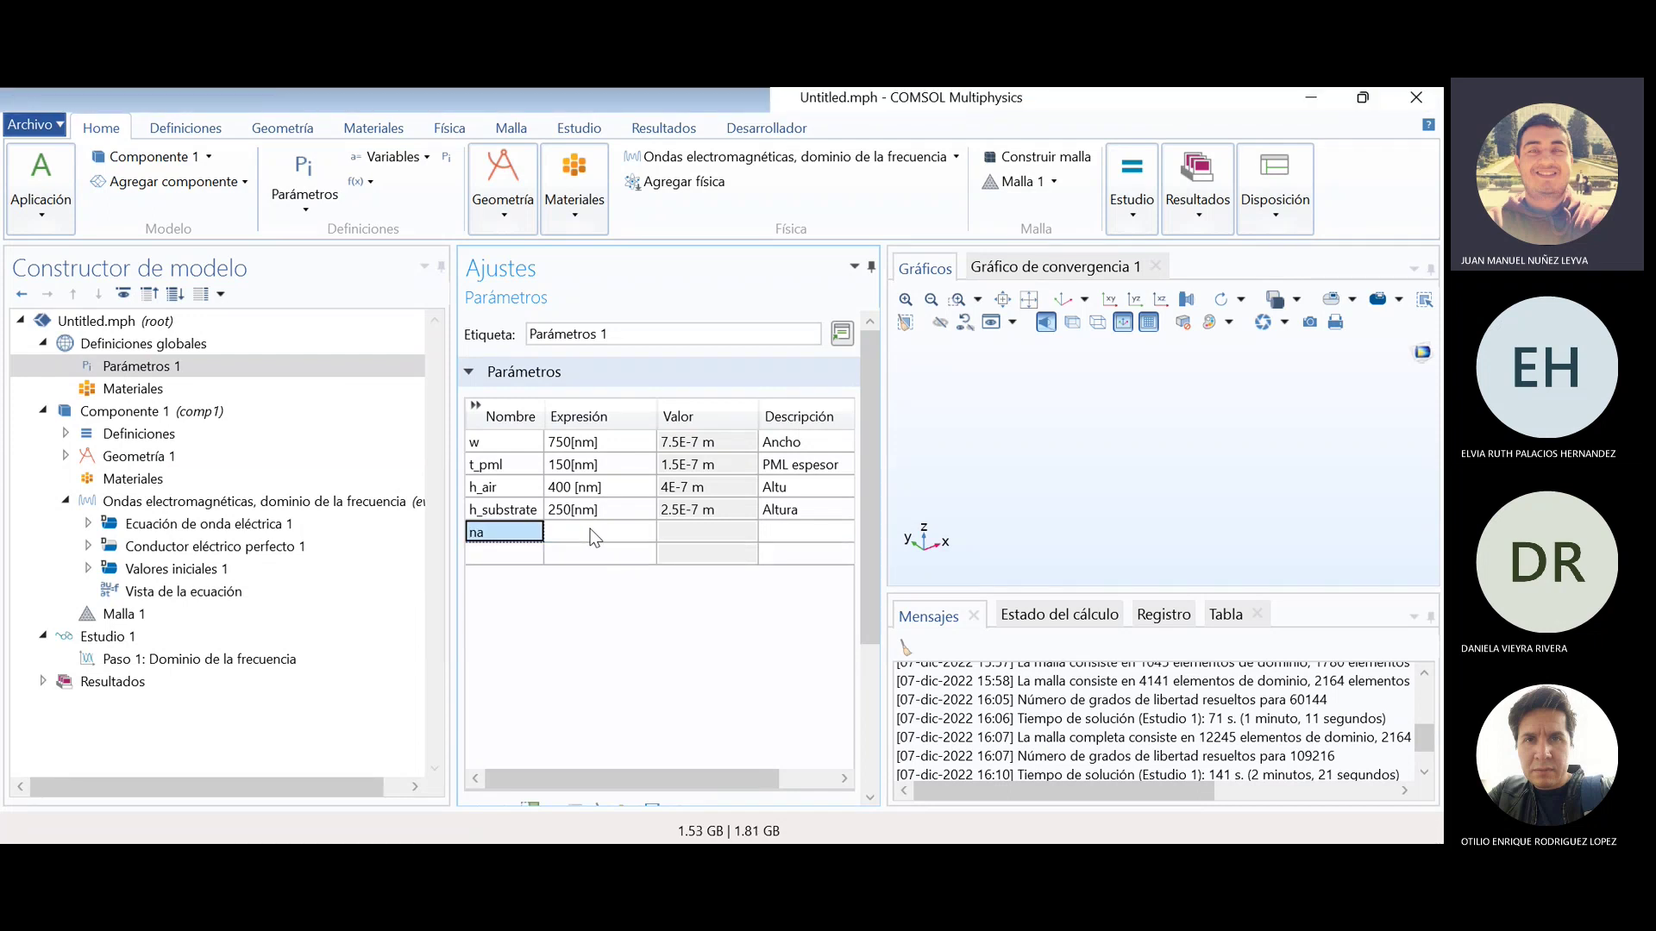
type("n")
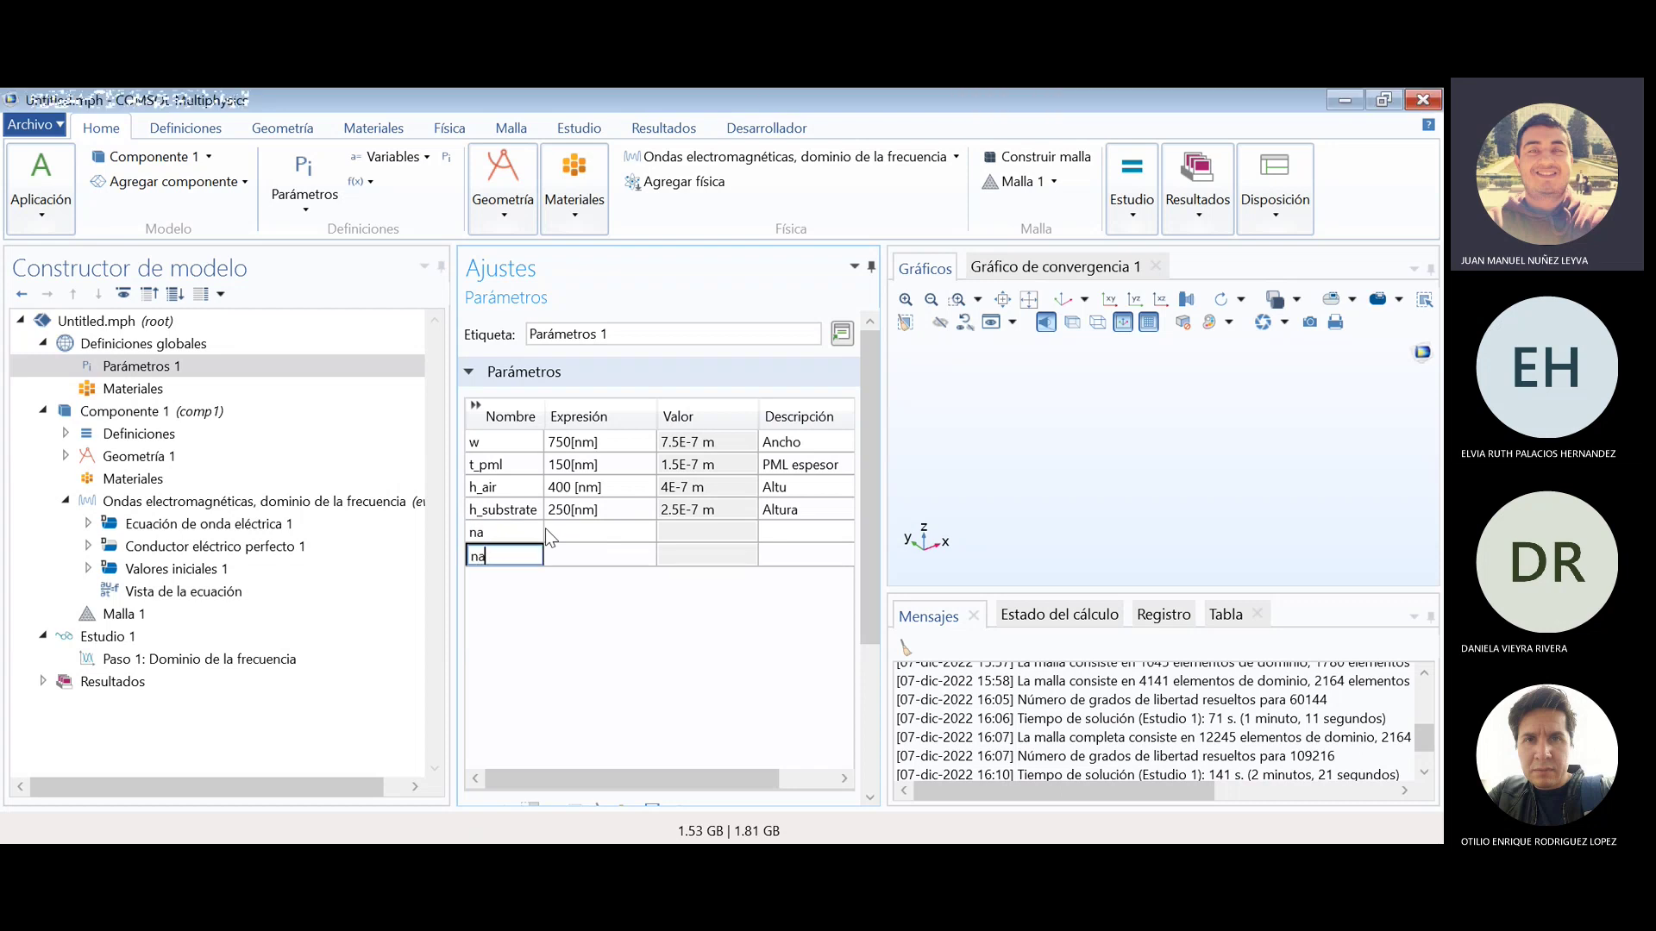
type("s")
left_click(608, 533)
type("1")
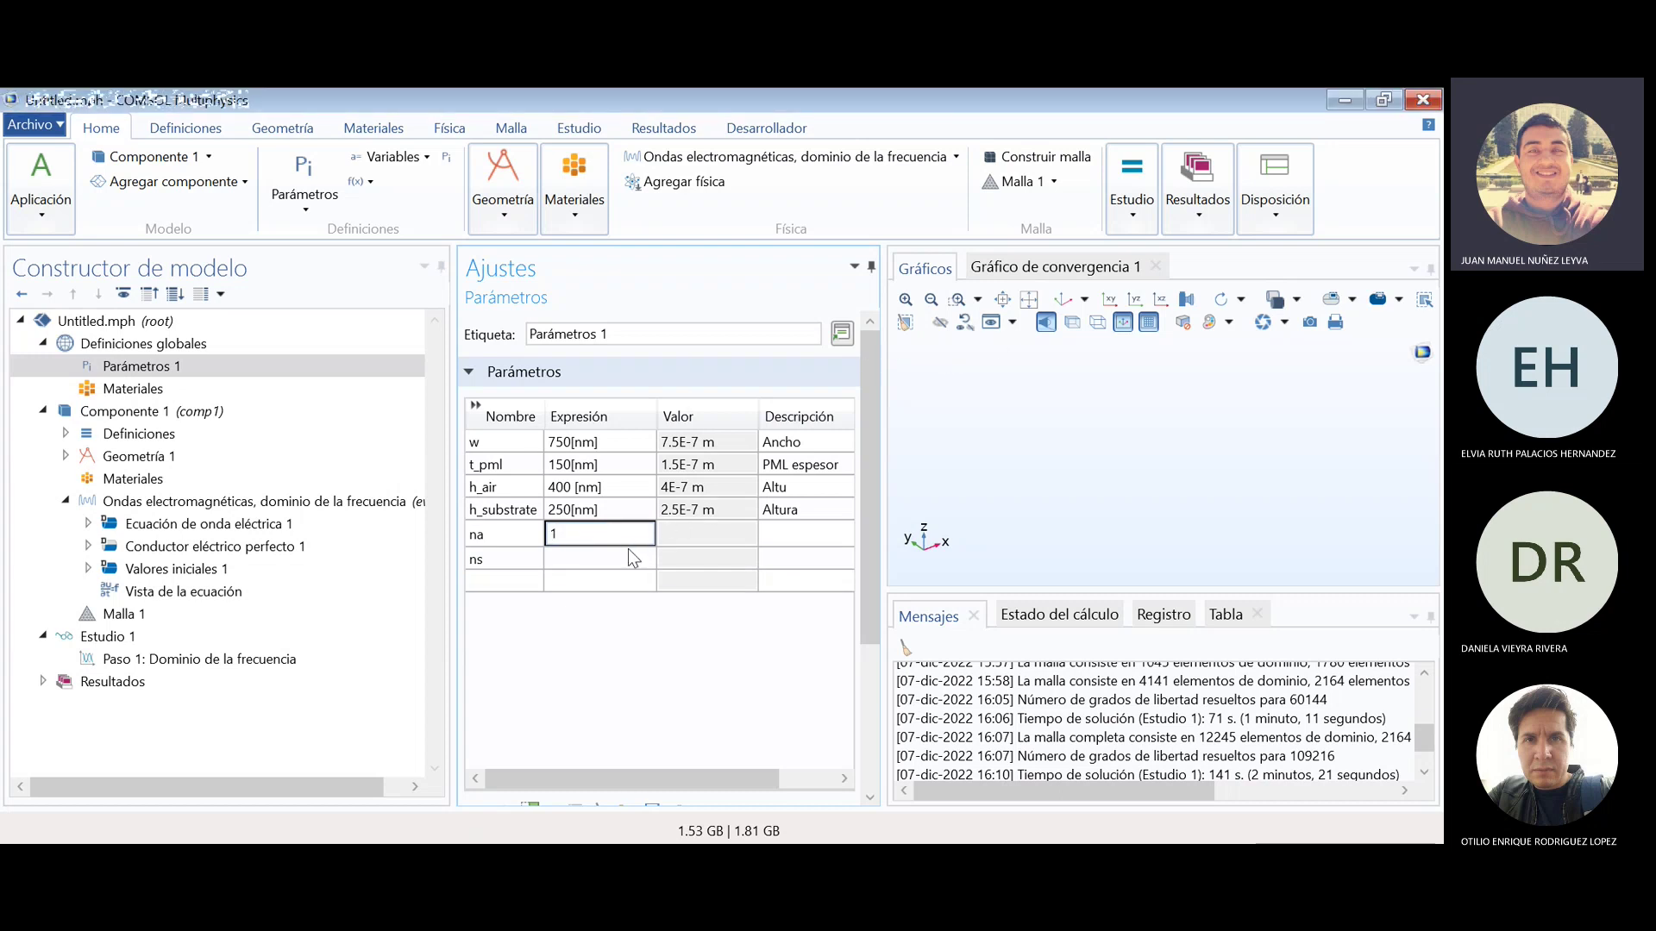
left_click(628, 555)
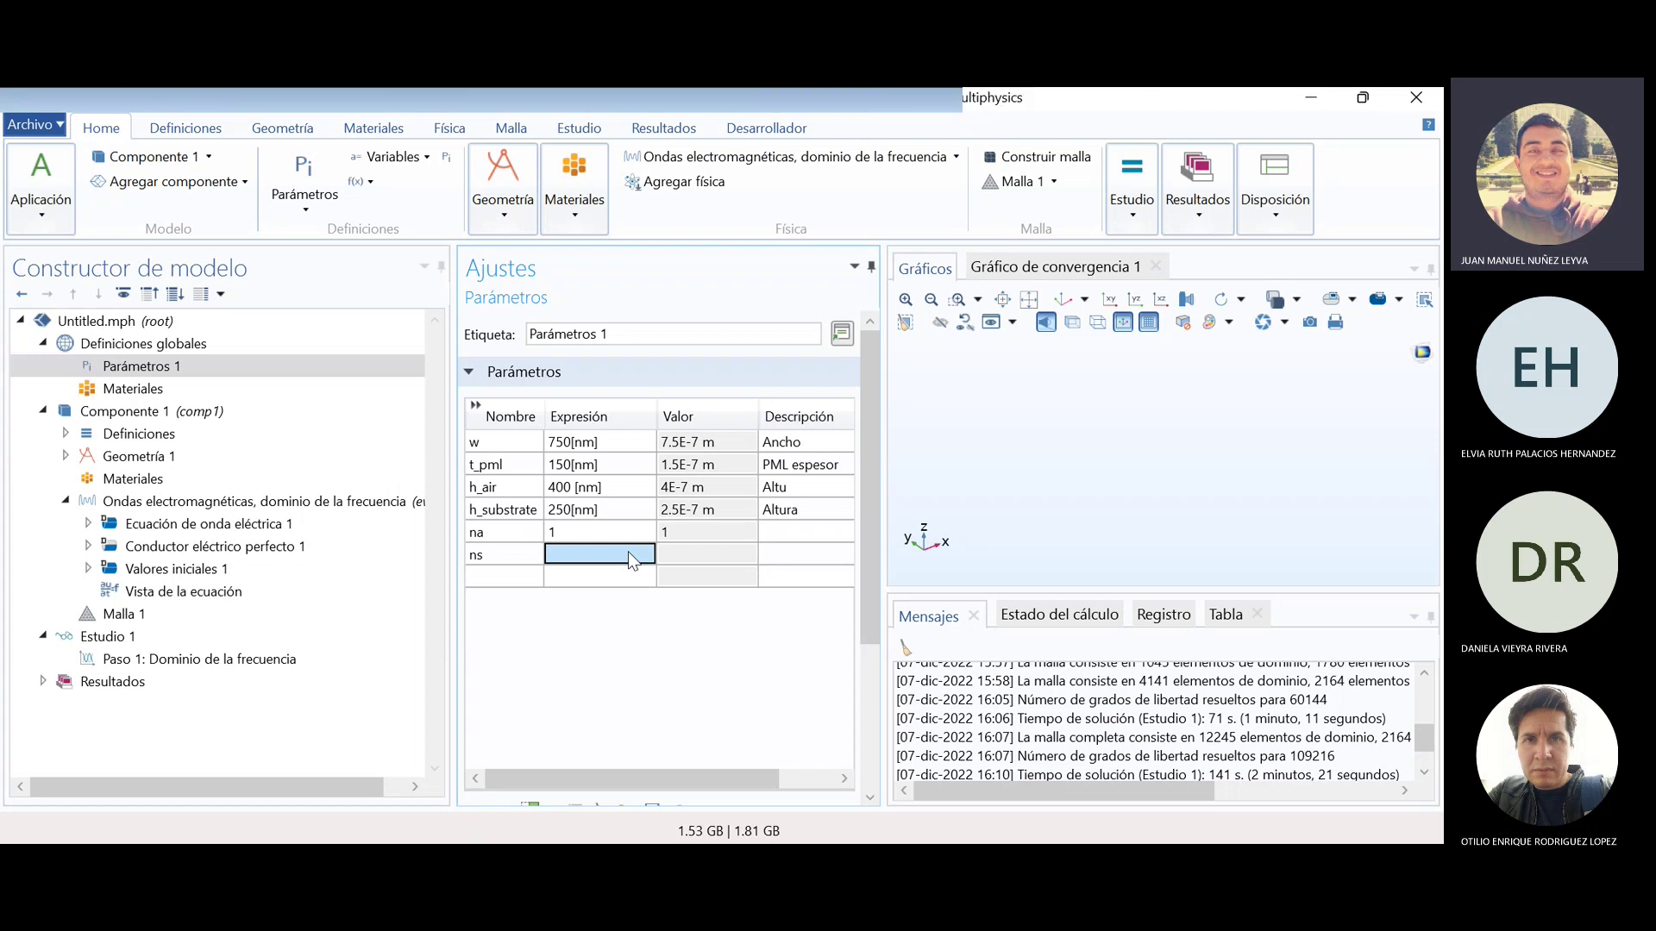
type("1.5")
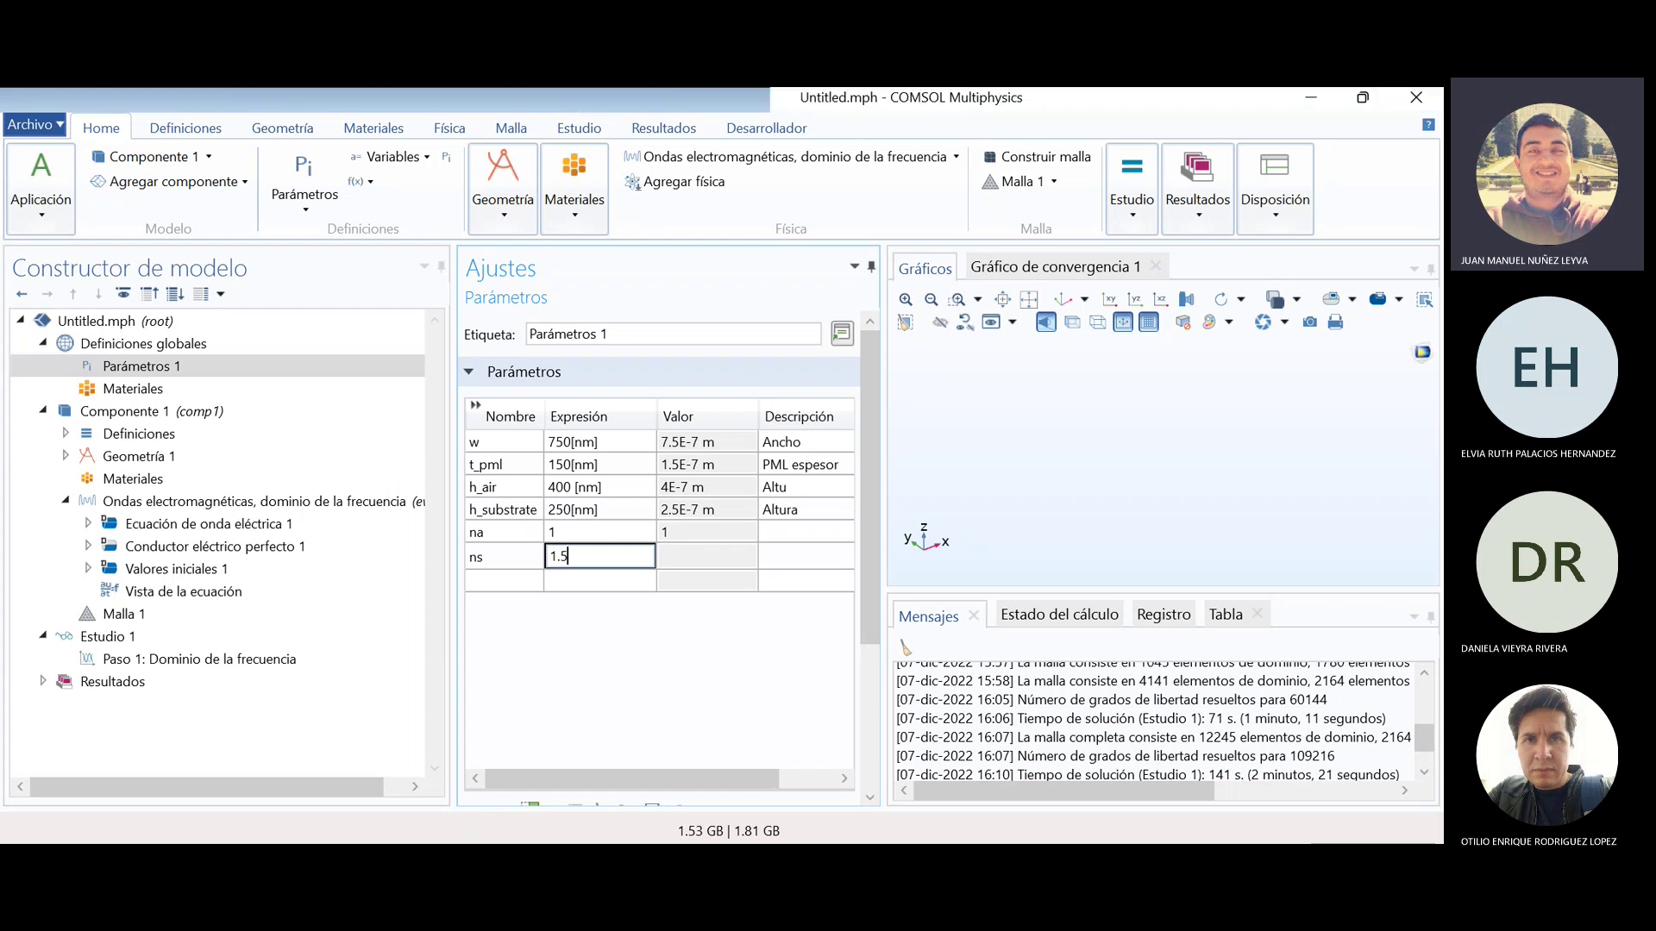
left_click(603, 582)
left_click(522, 574)
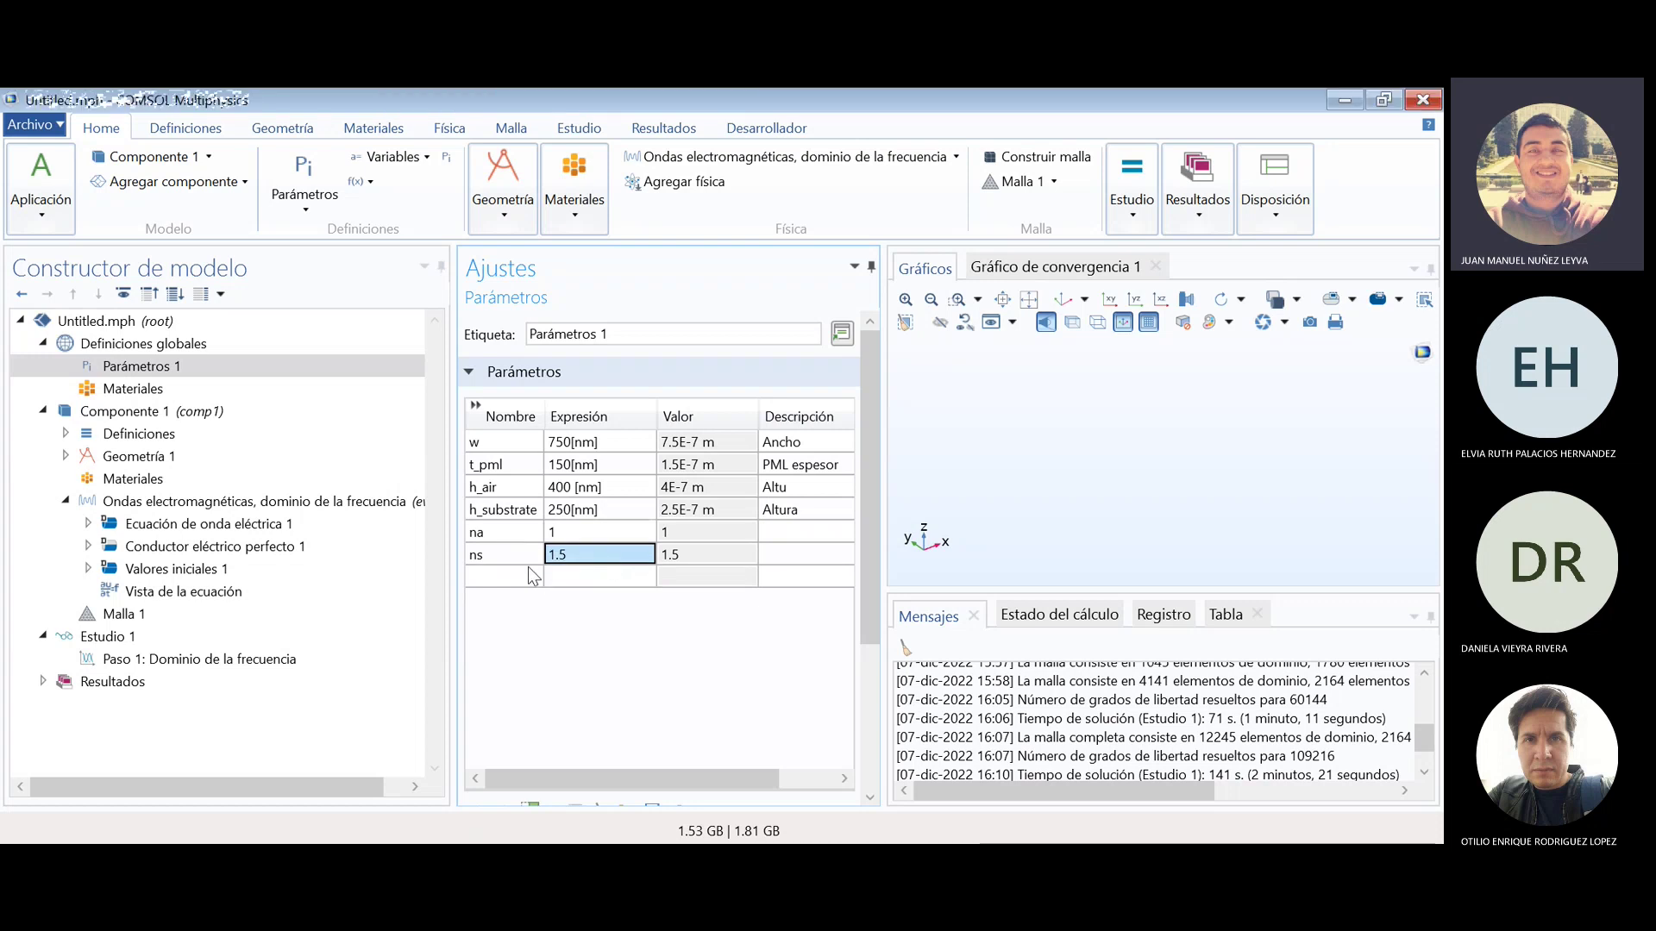
- Rename the ns parameter to nb
left_click(566, 559)
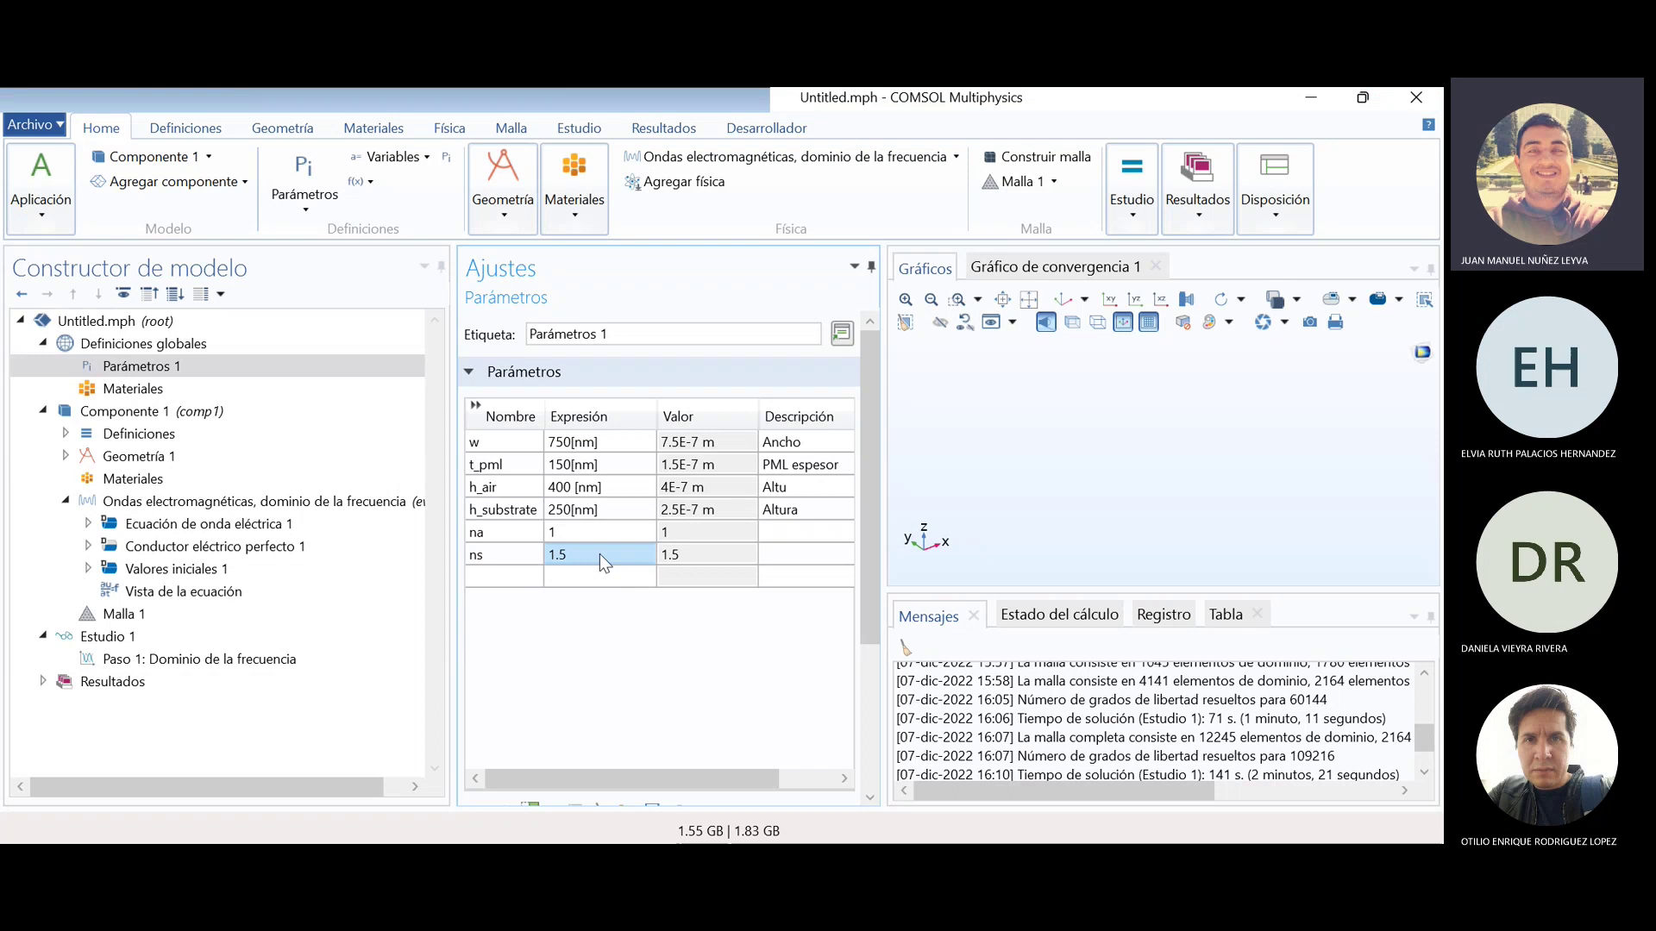
left_click(595, 576)
left_click(587, 580)
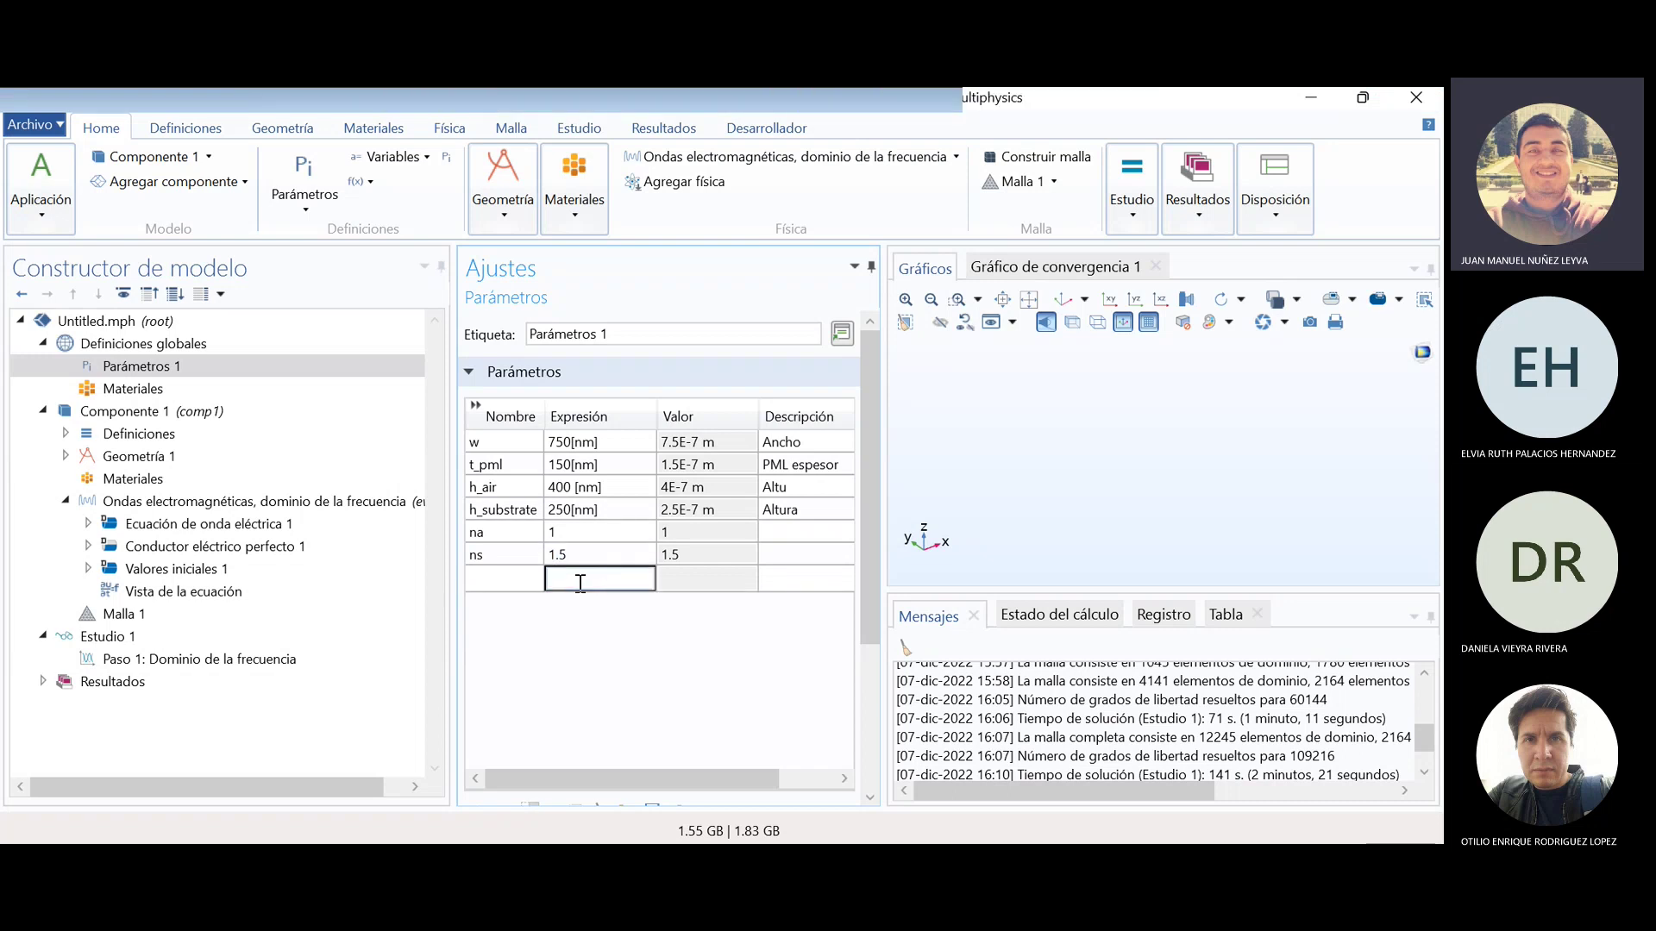
left_click(500, 554)
key("Return")
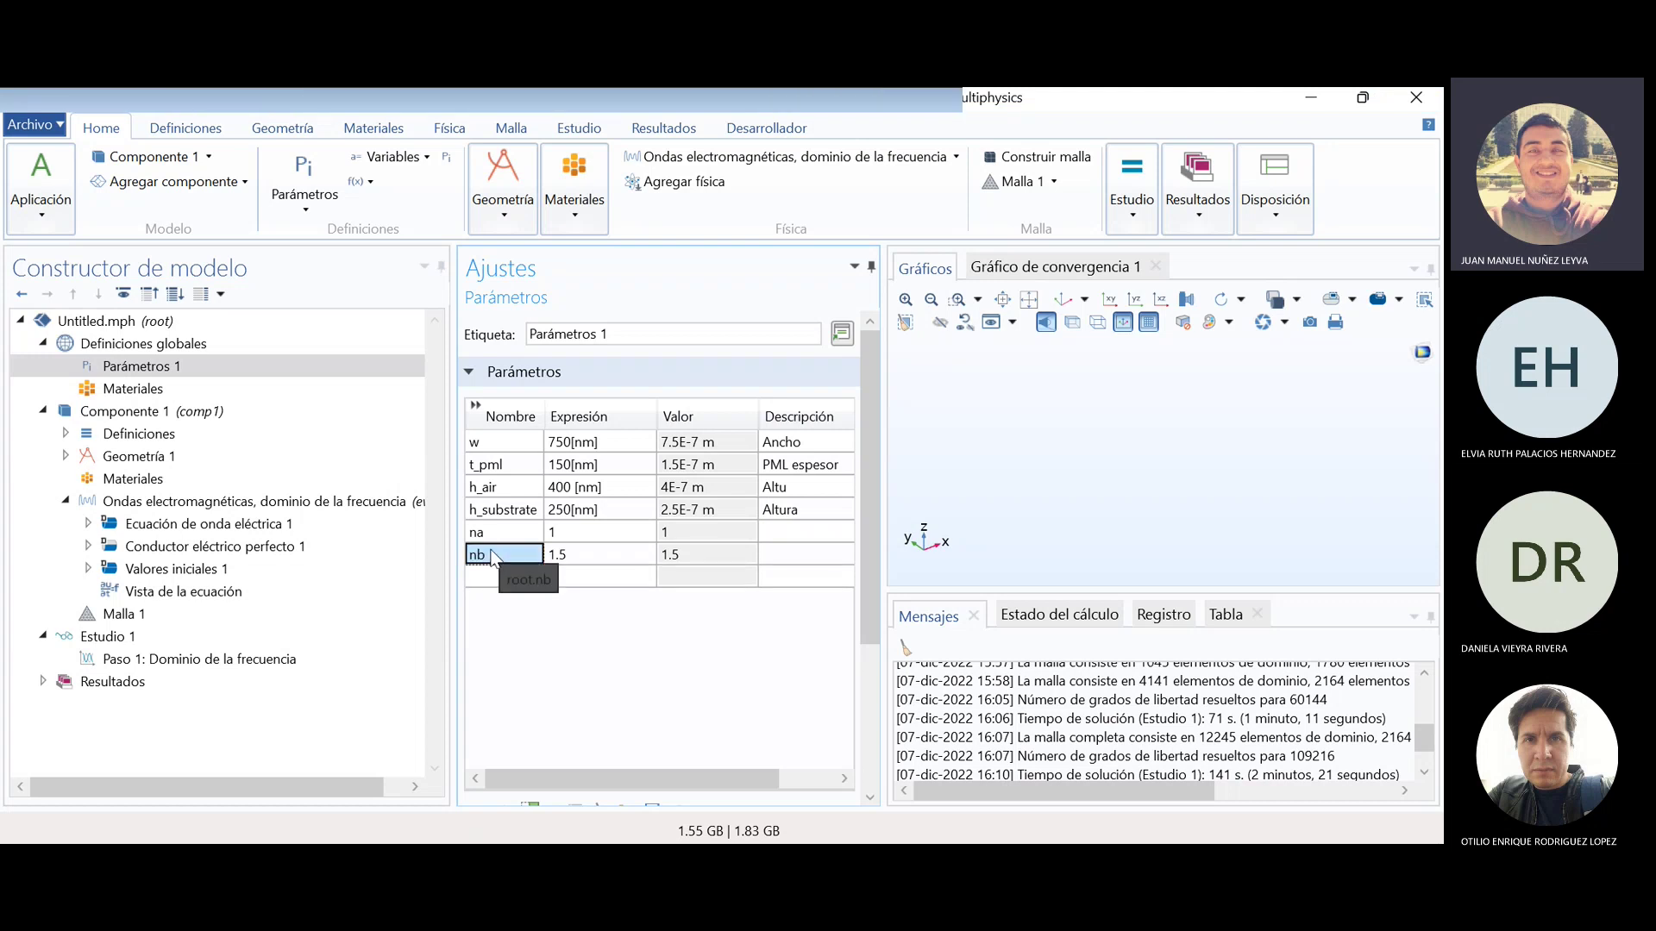
- Add the parameter lda0 with the expression 500[nm] below nb
left_click(514, 580)
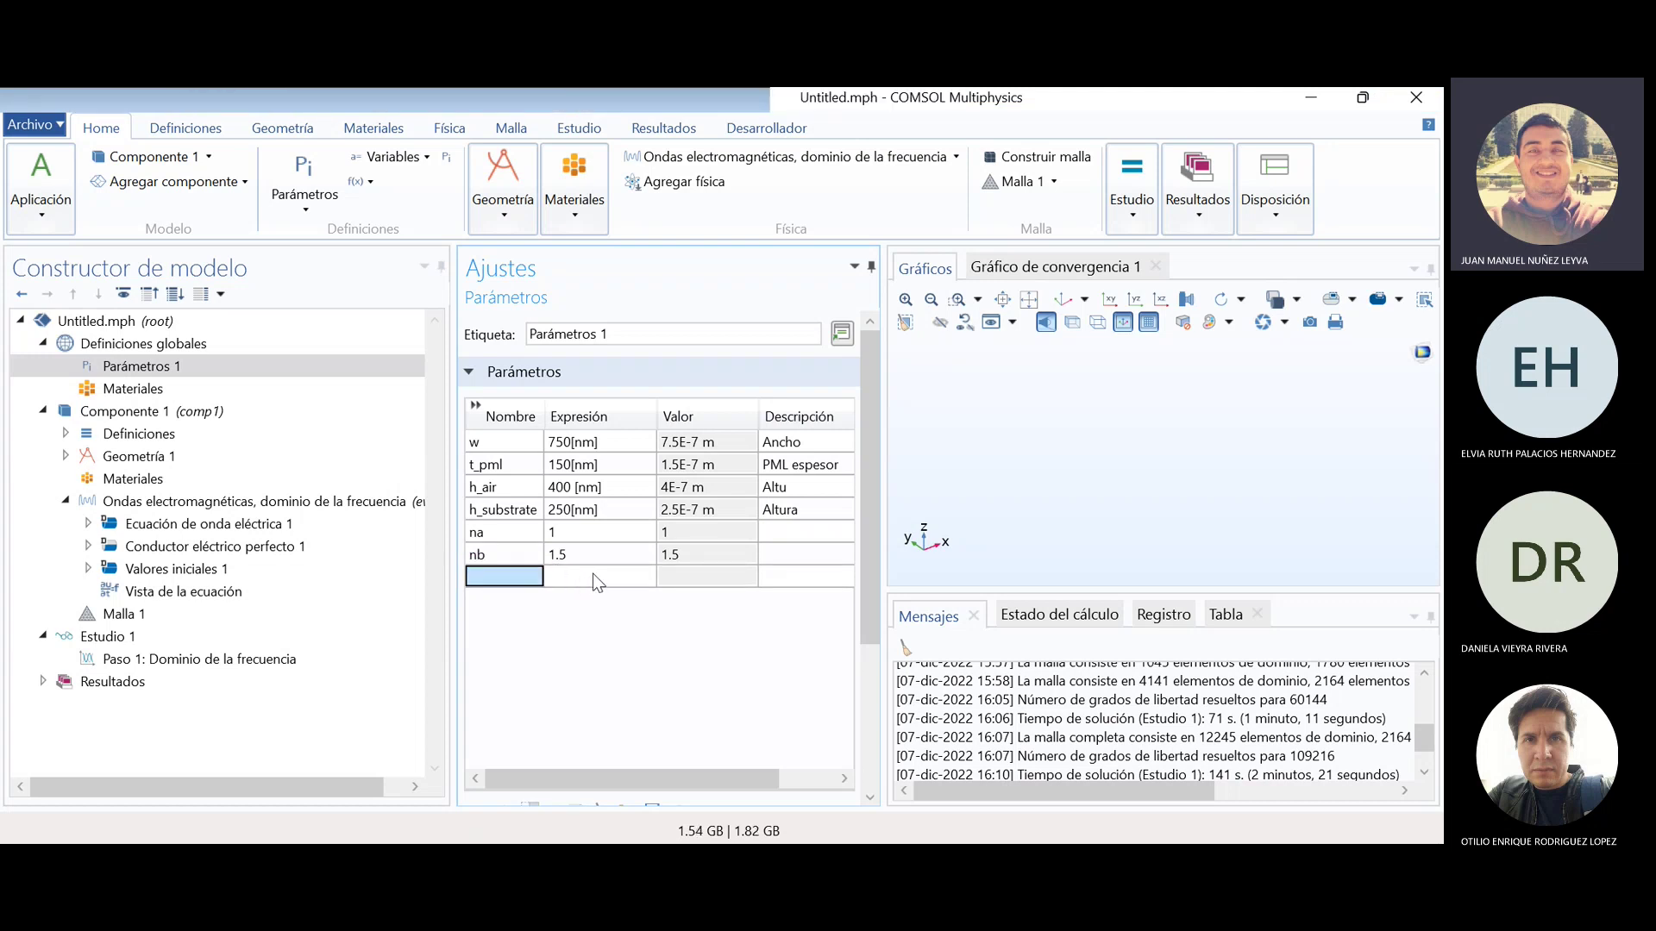
type("ld")
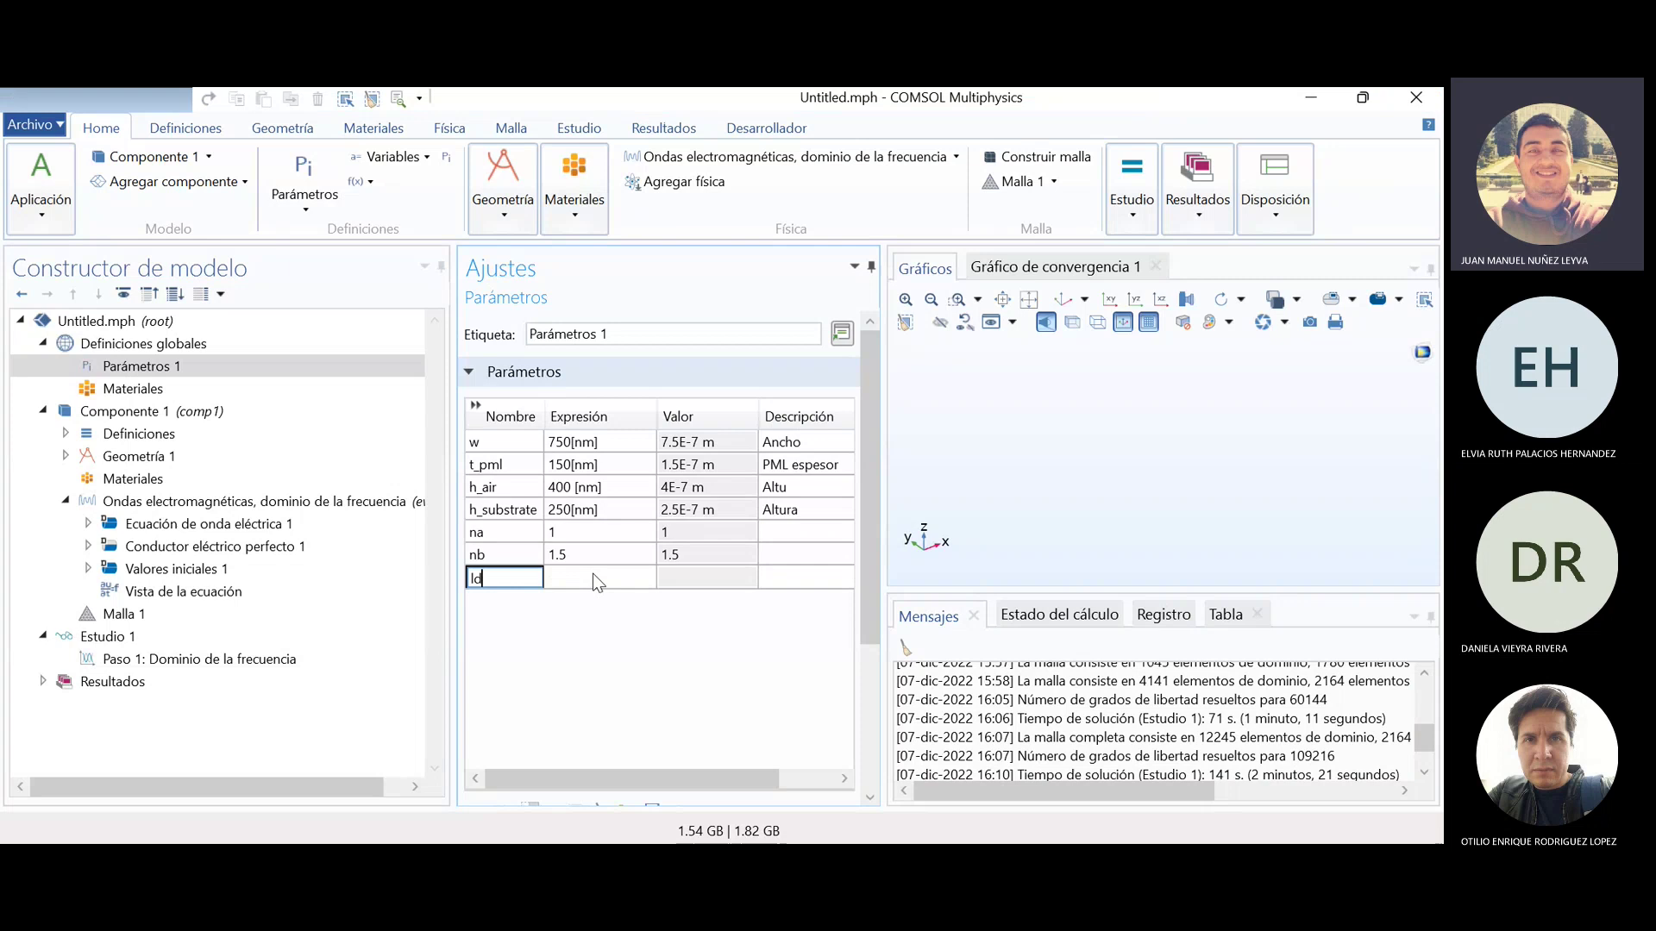
type("a0")
left_click(601, 578)
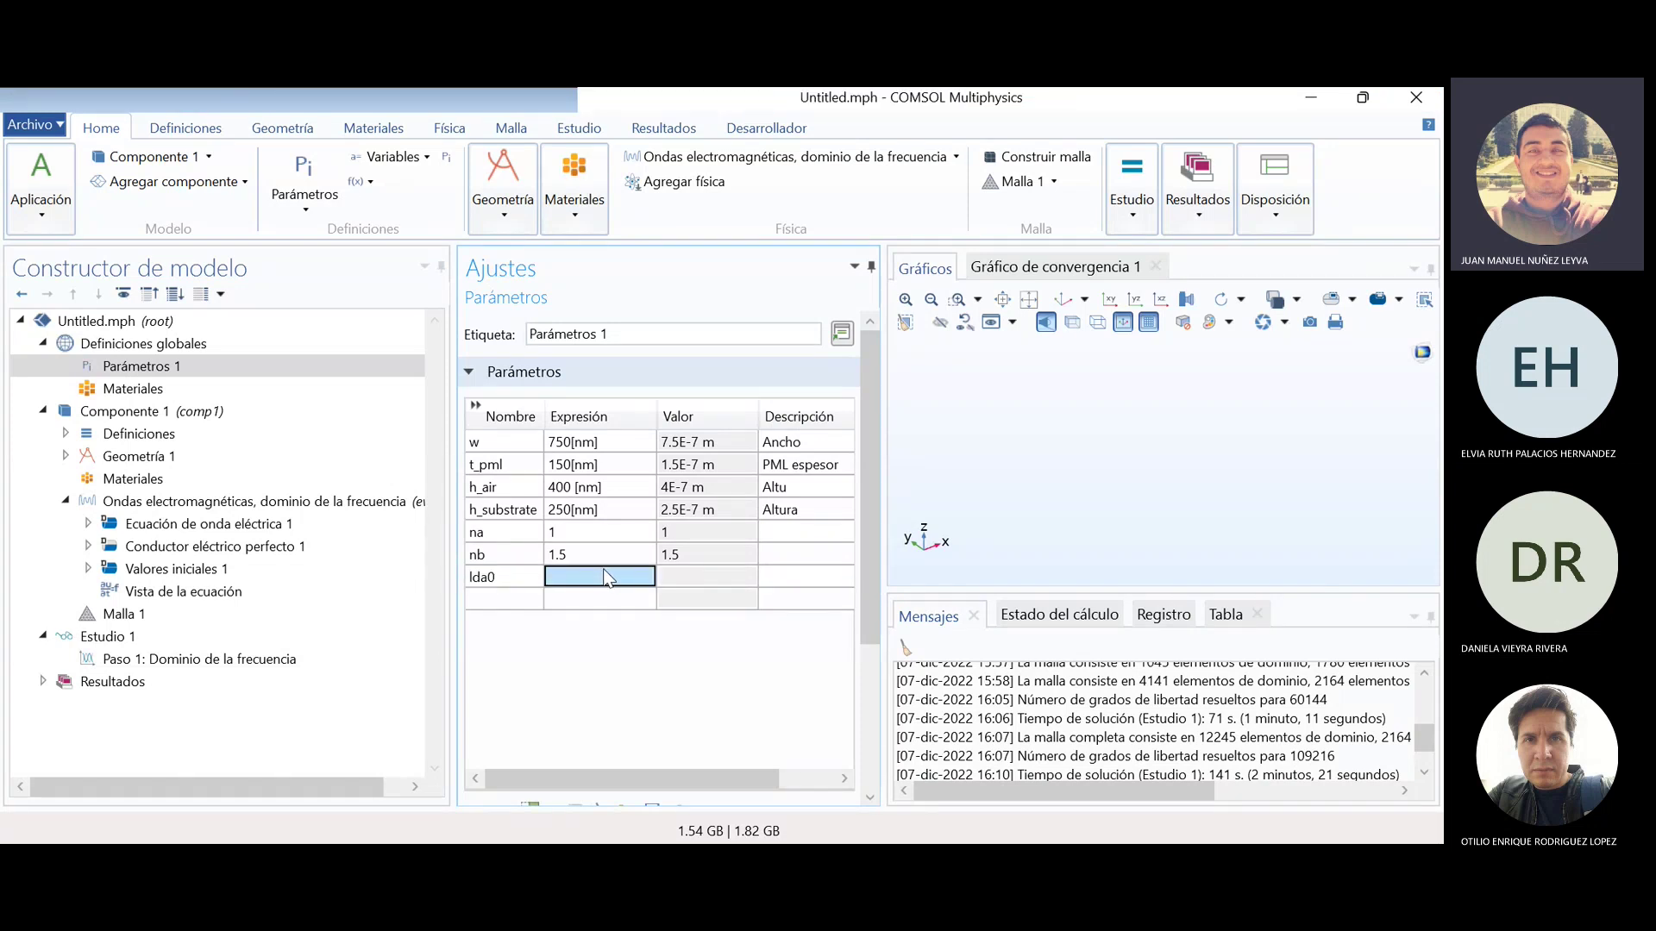
type("500[nm")
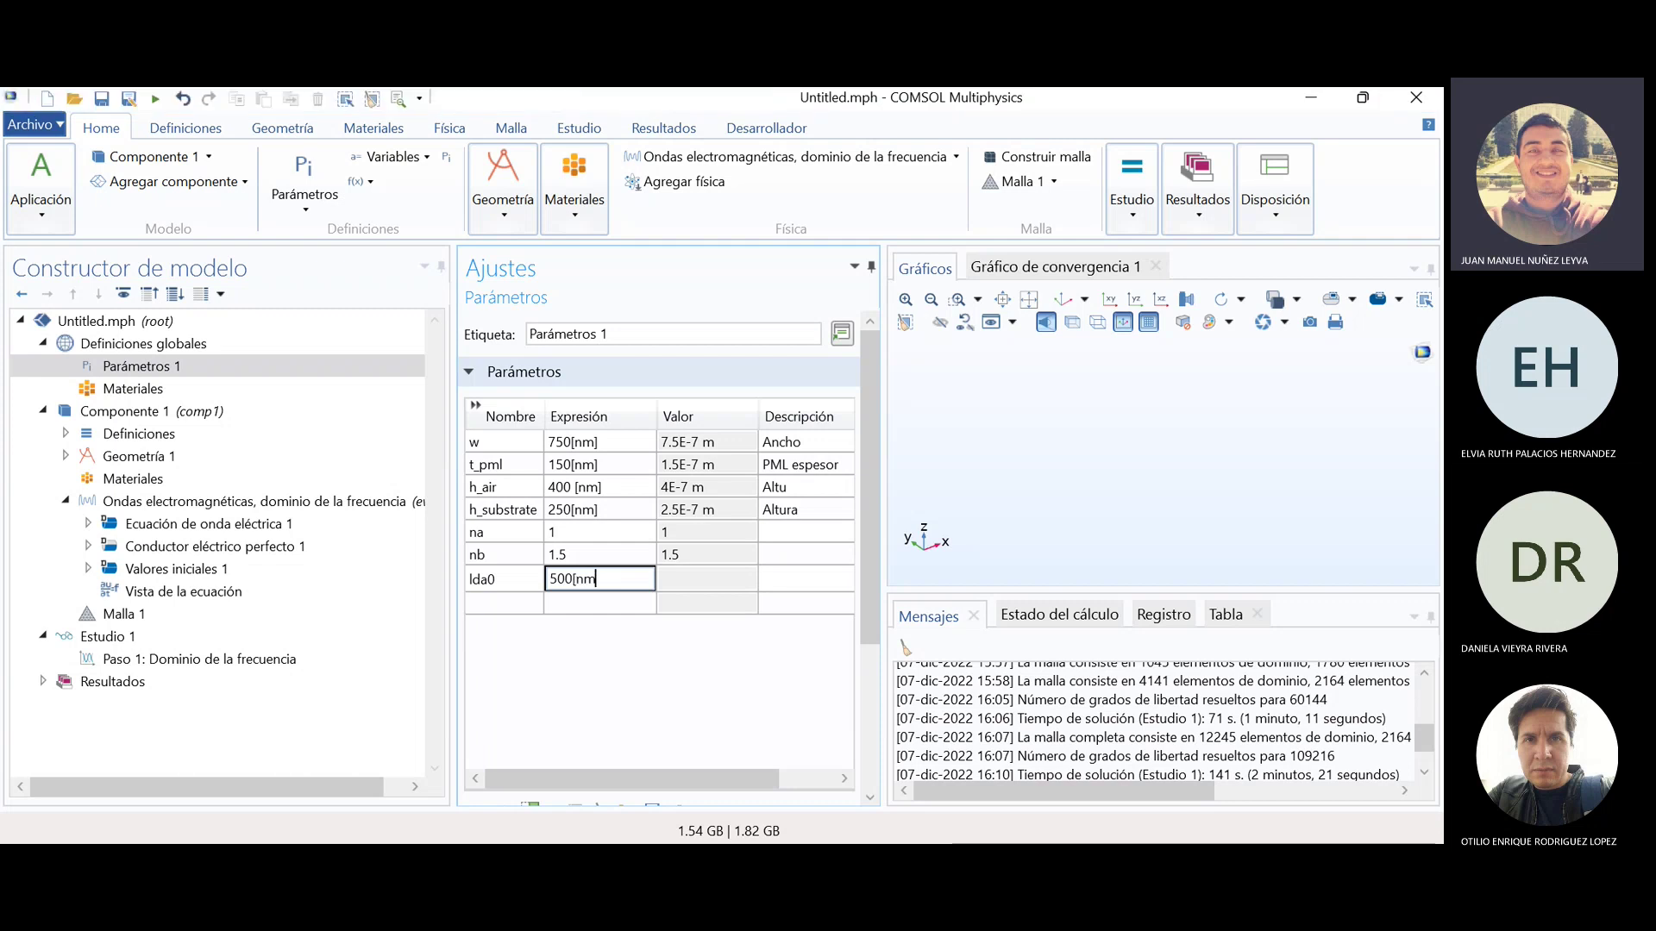
type("]")
left_click(517, 598)
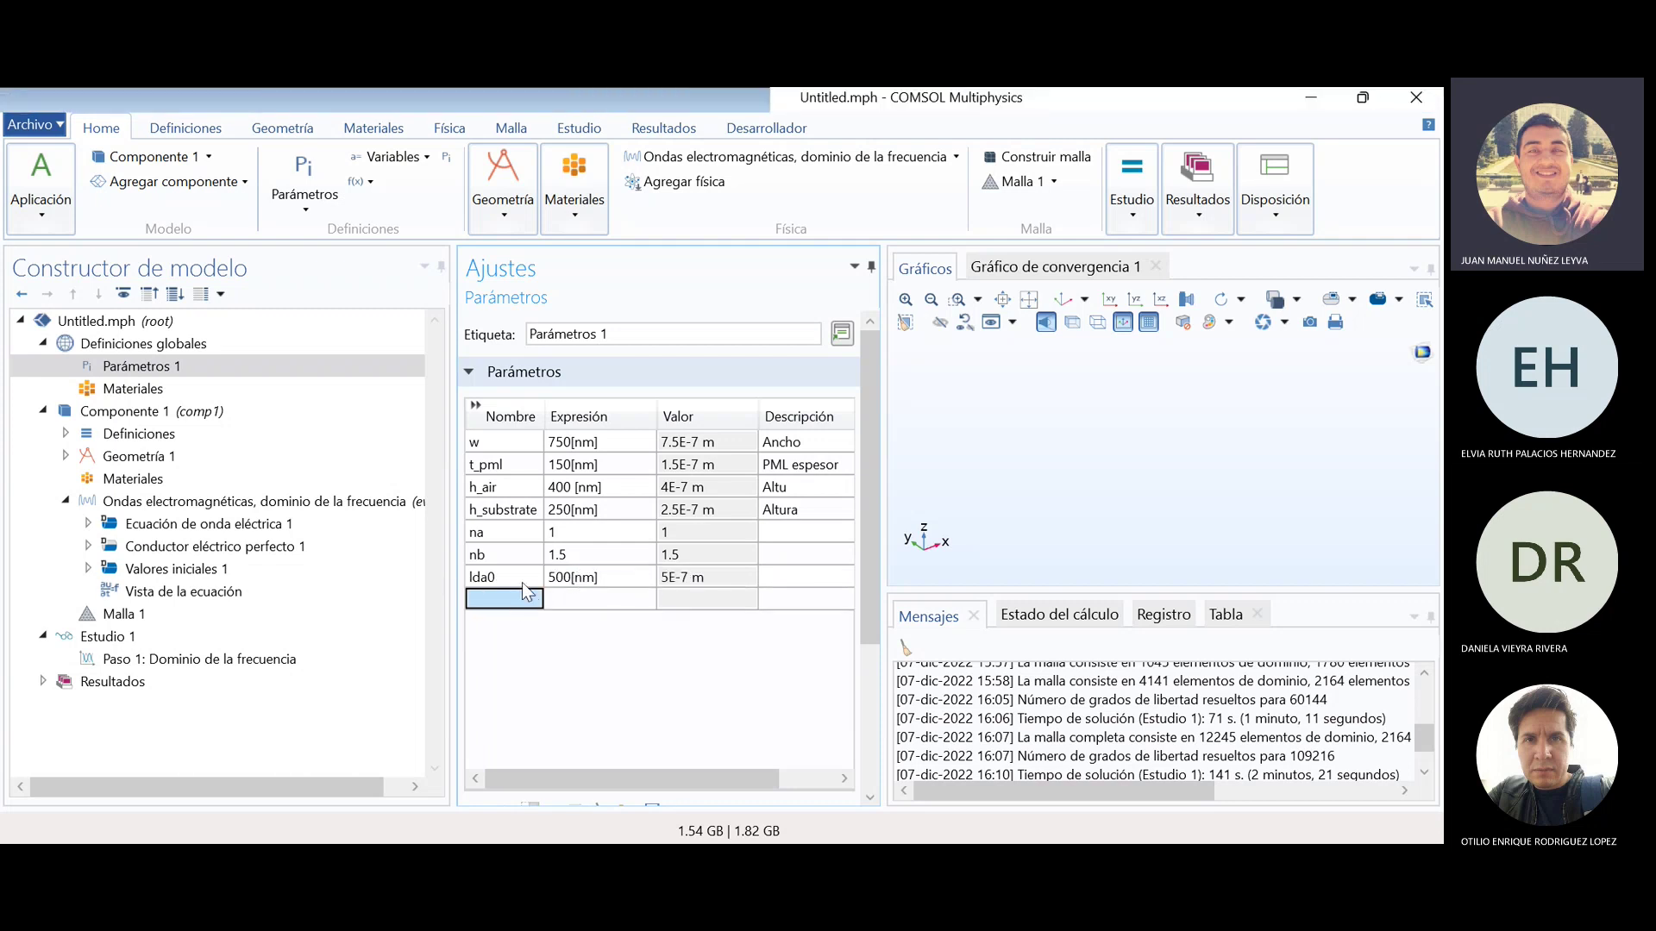
left_click(549, 577)
left_click(506, 575)
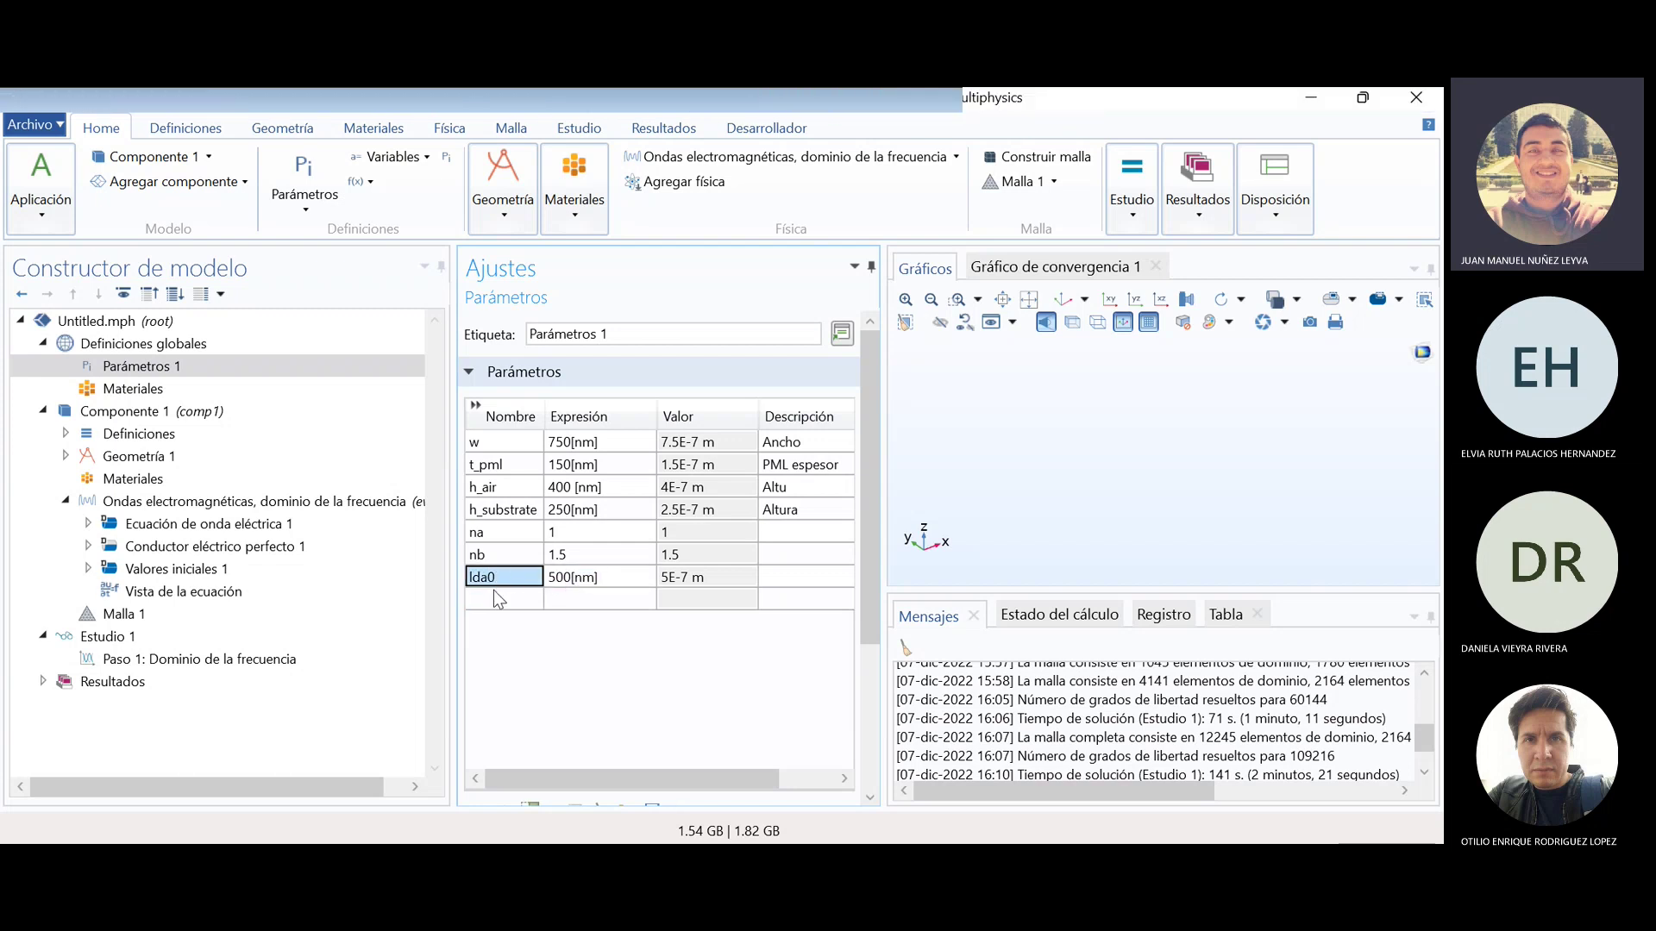
- Add two parameters named phi and theta below lda0
left_click(534, 599)
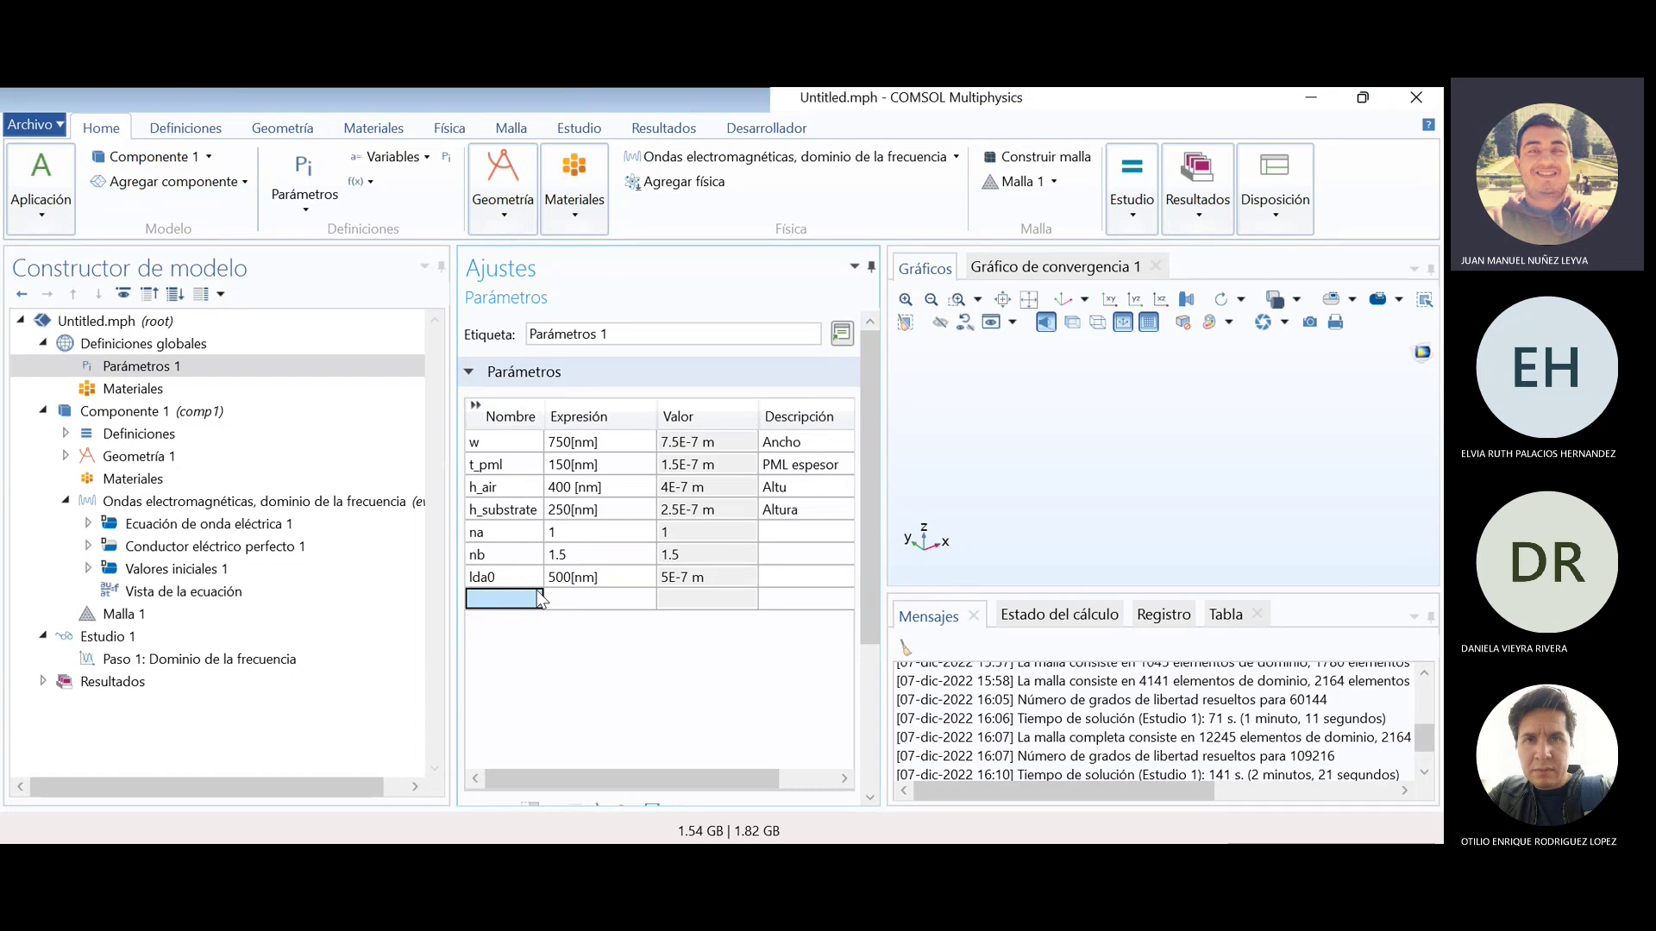
type("o")
type("h")
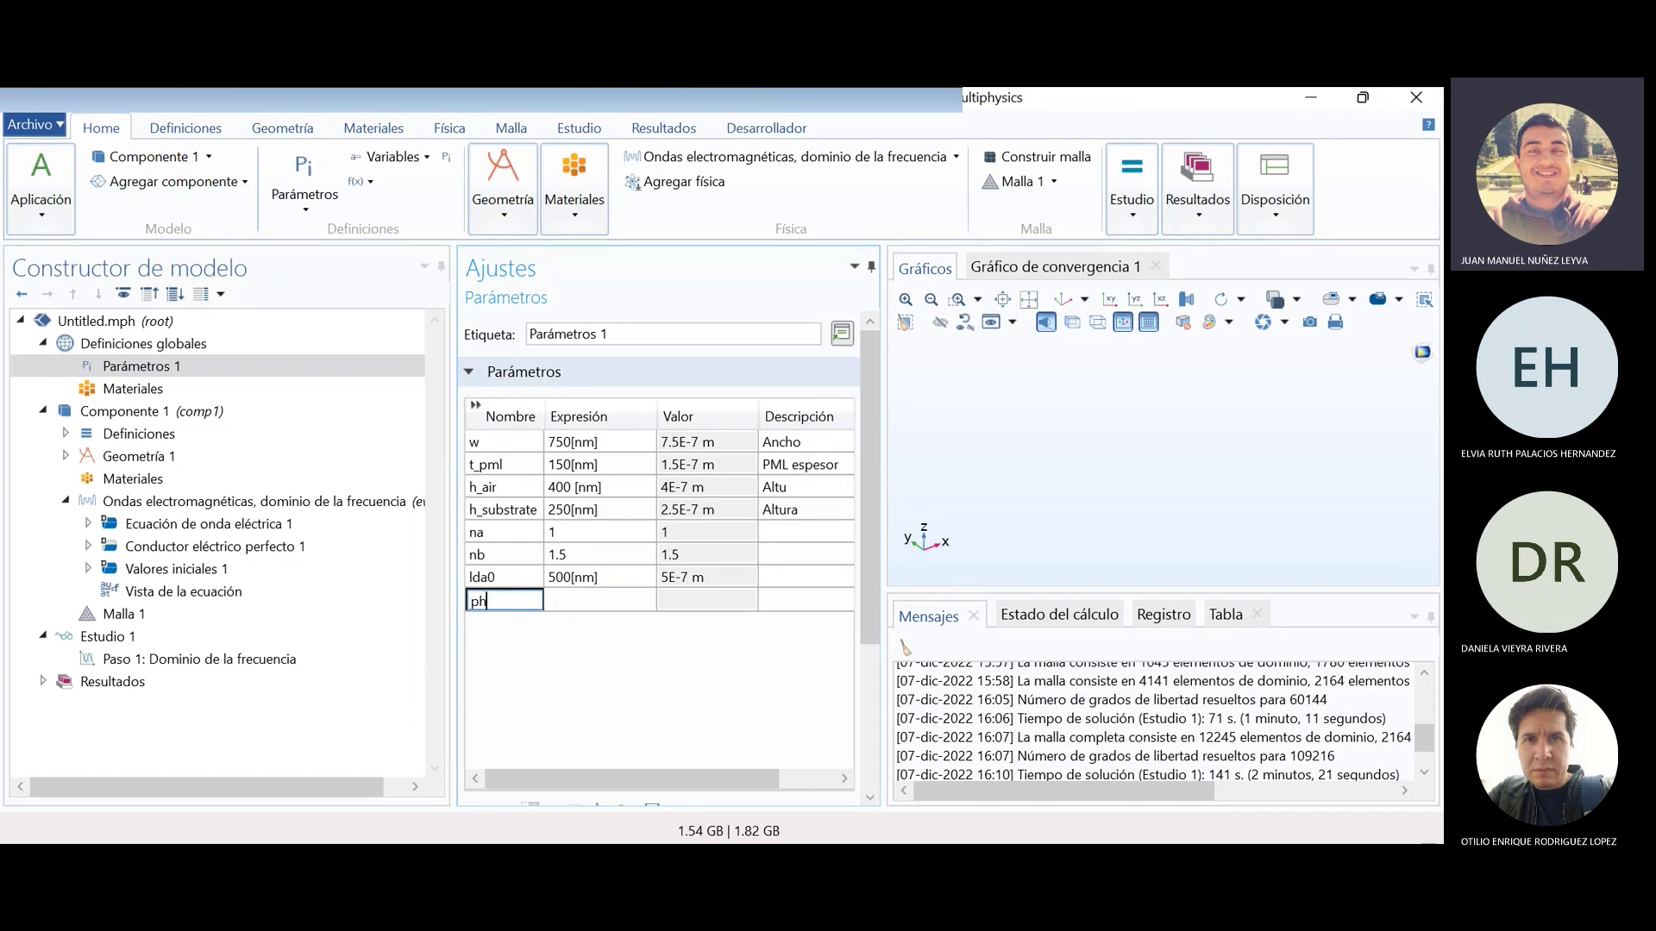
type("i")
key("Return")
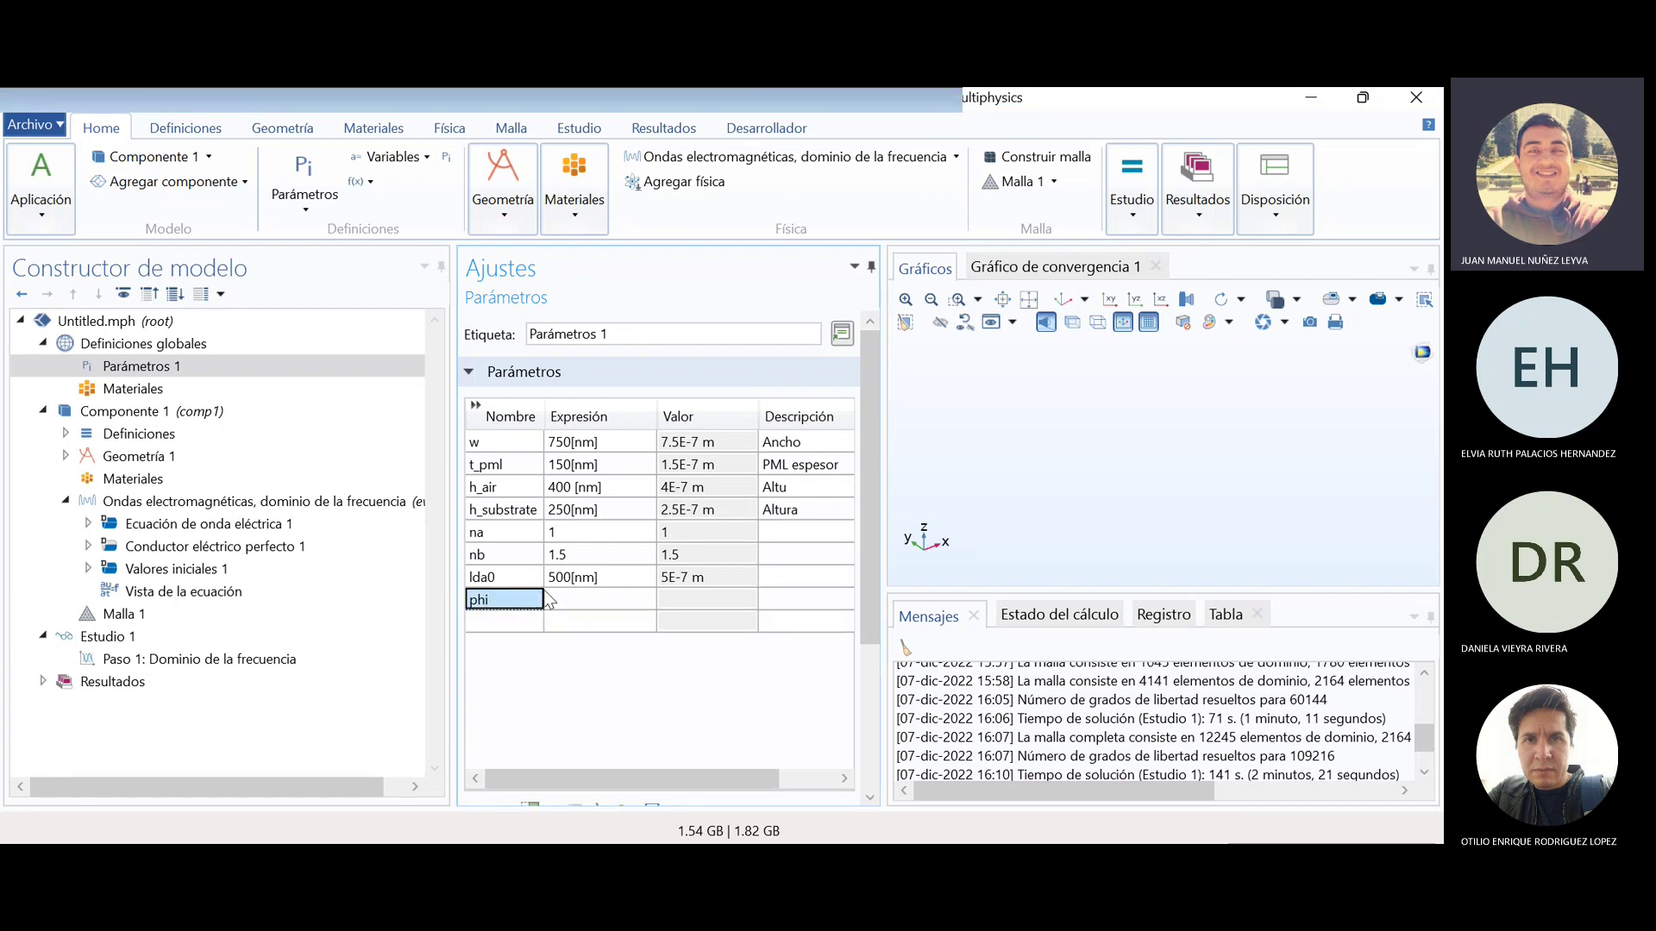
left_click(525, 618)
type("thet")
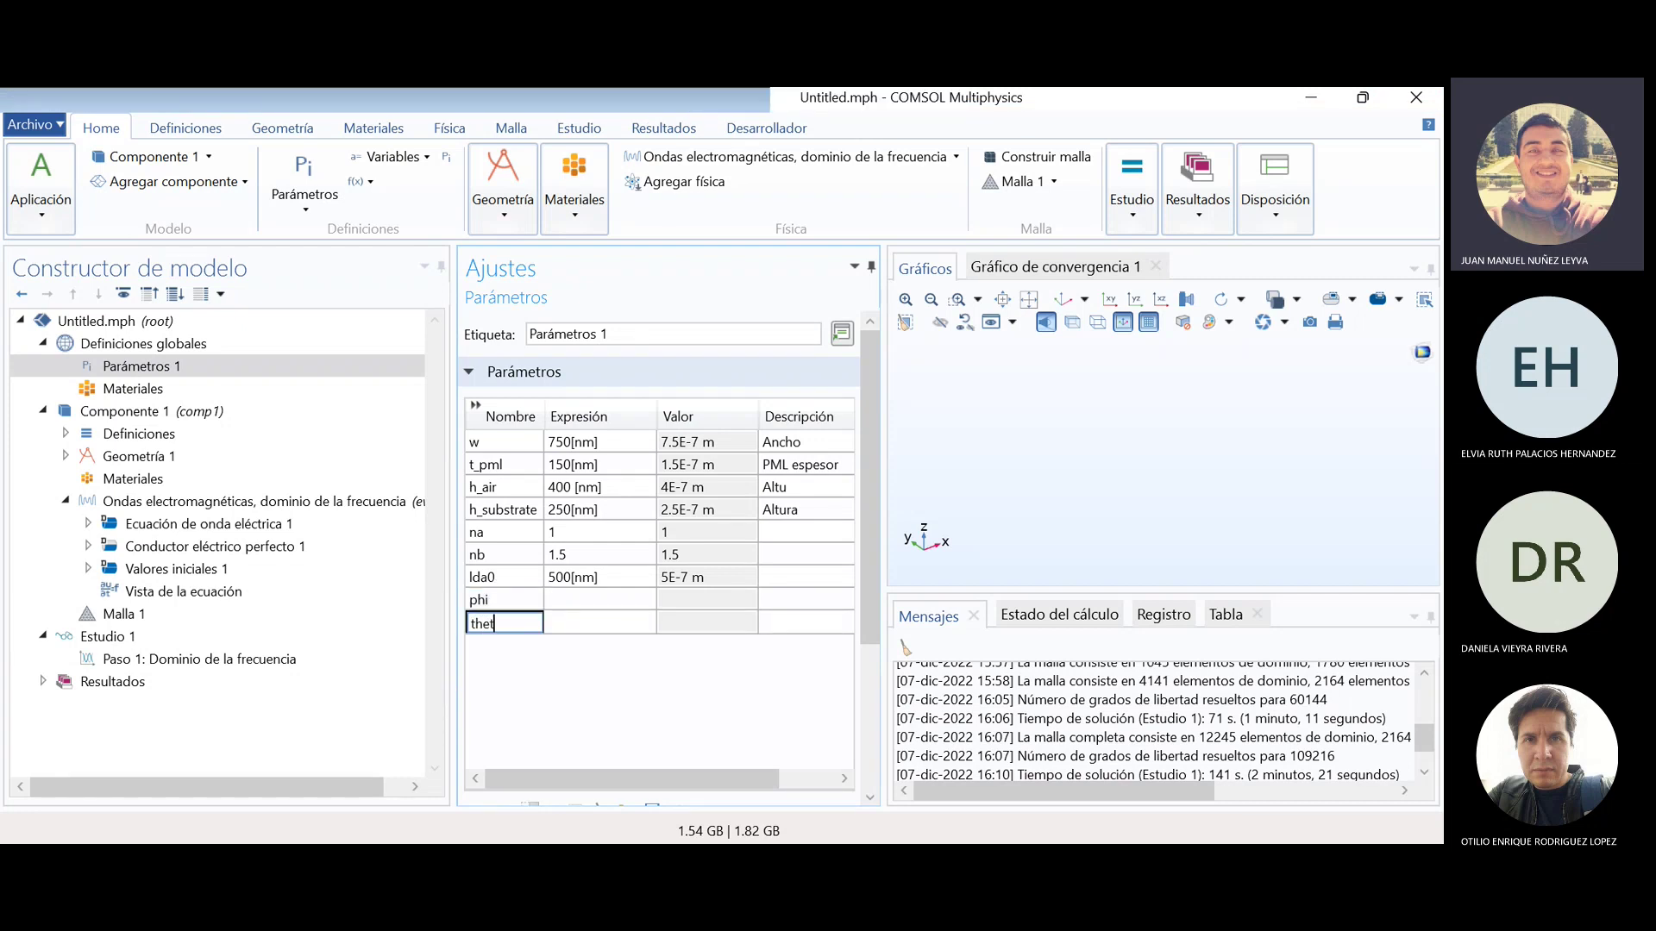
type("a")
- Set the expressions of both phi and theta to 0
key("Up")
key("Right")
type("0")
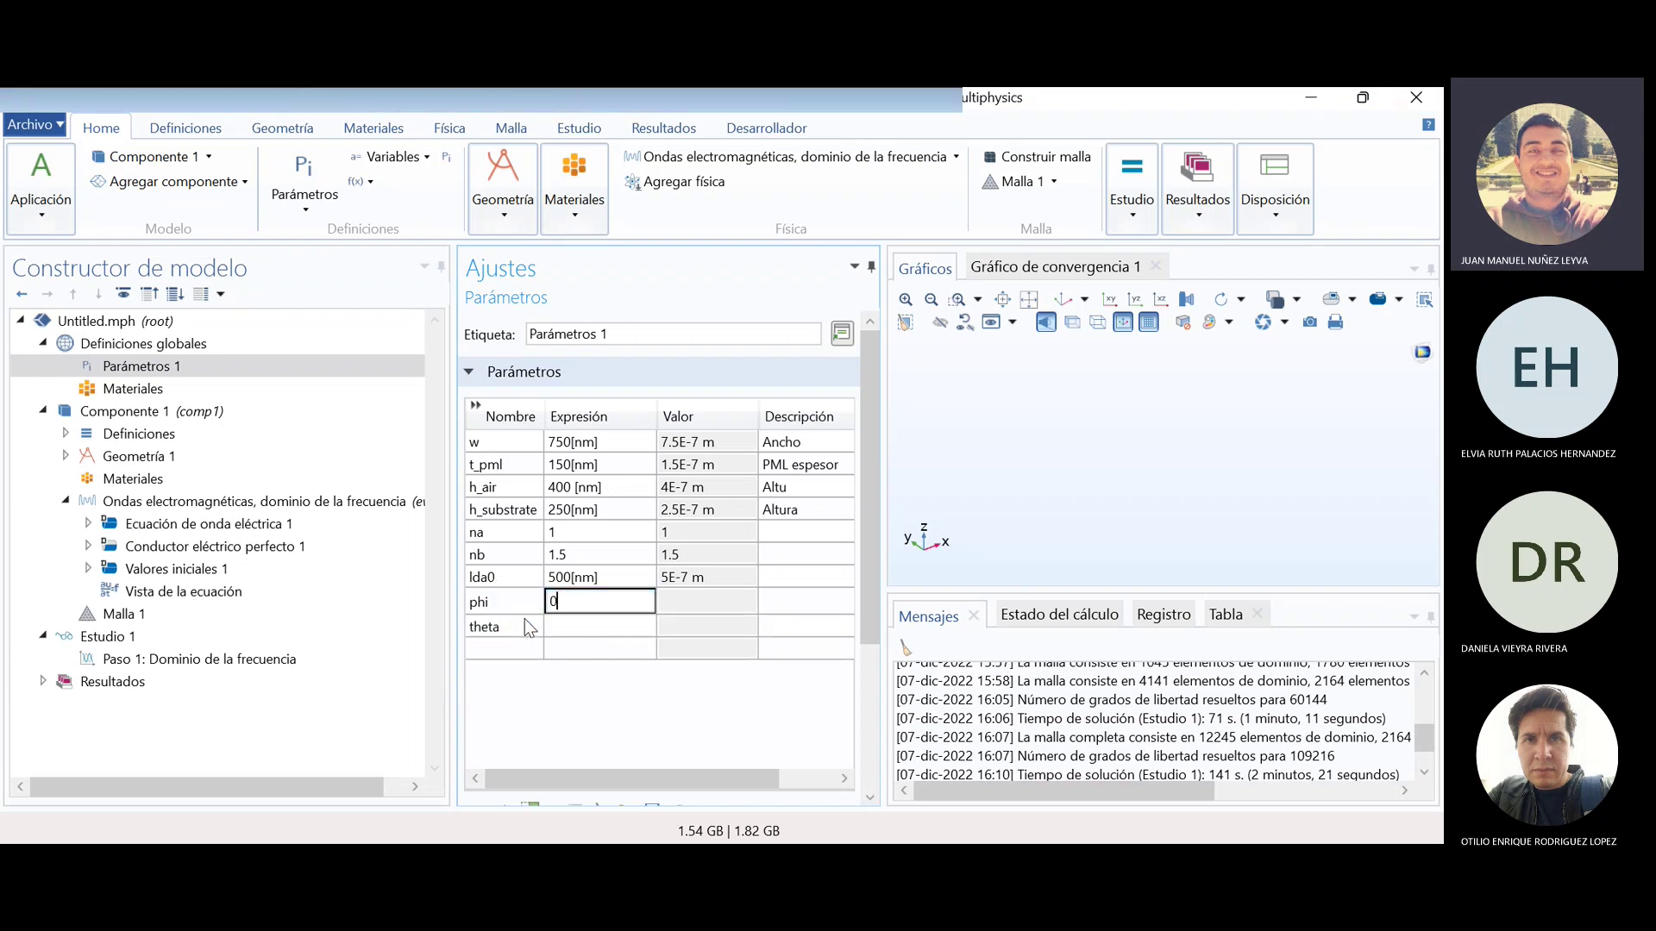
key("Down")
type("0")
left_click(524, 618)
key("Down")
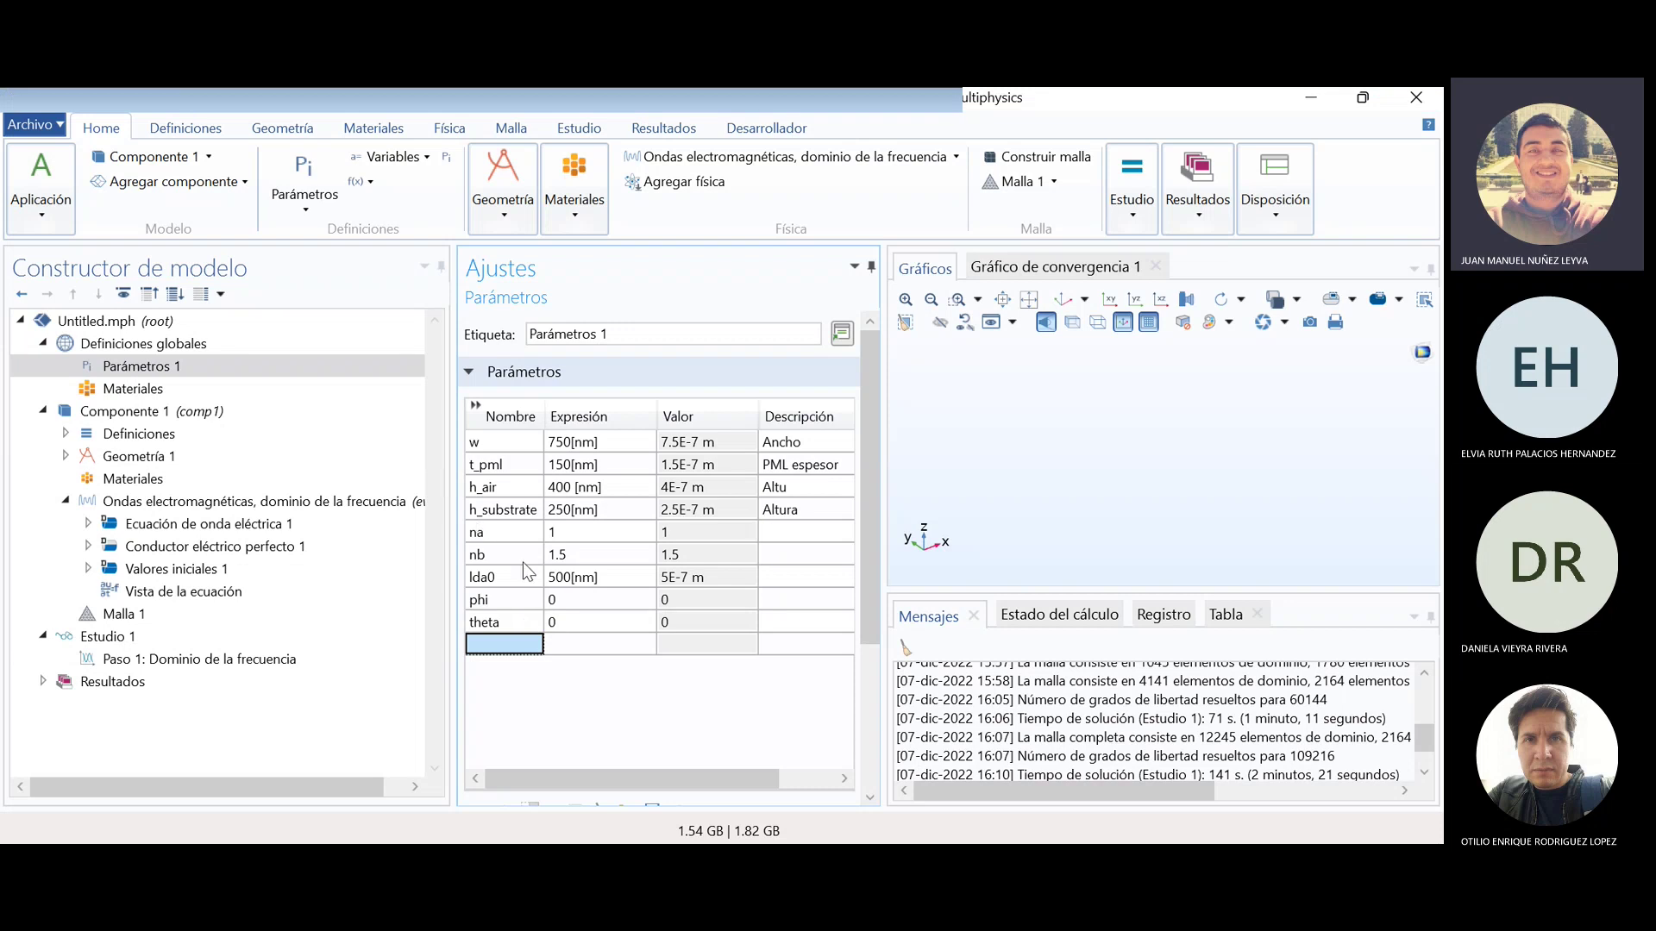
- Add a parameter named thetab below theta
left_click(531, 625)
left_click(510, 648)
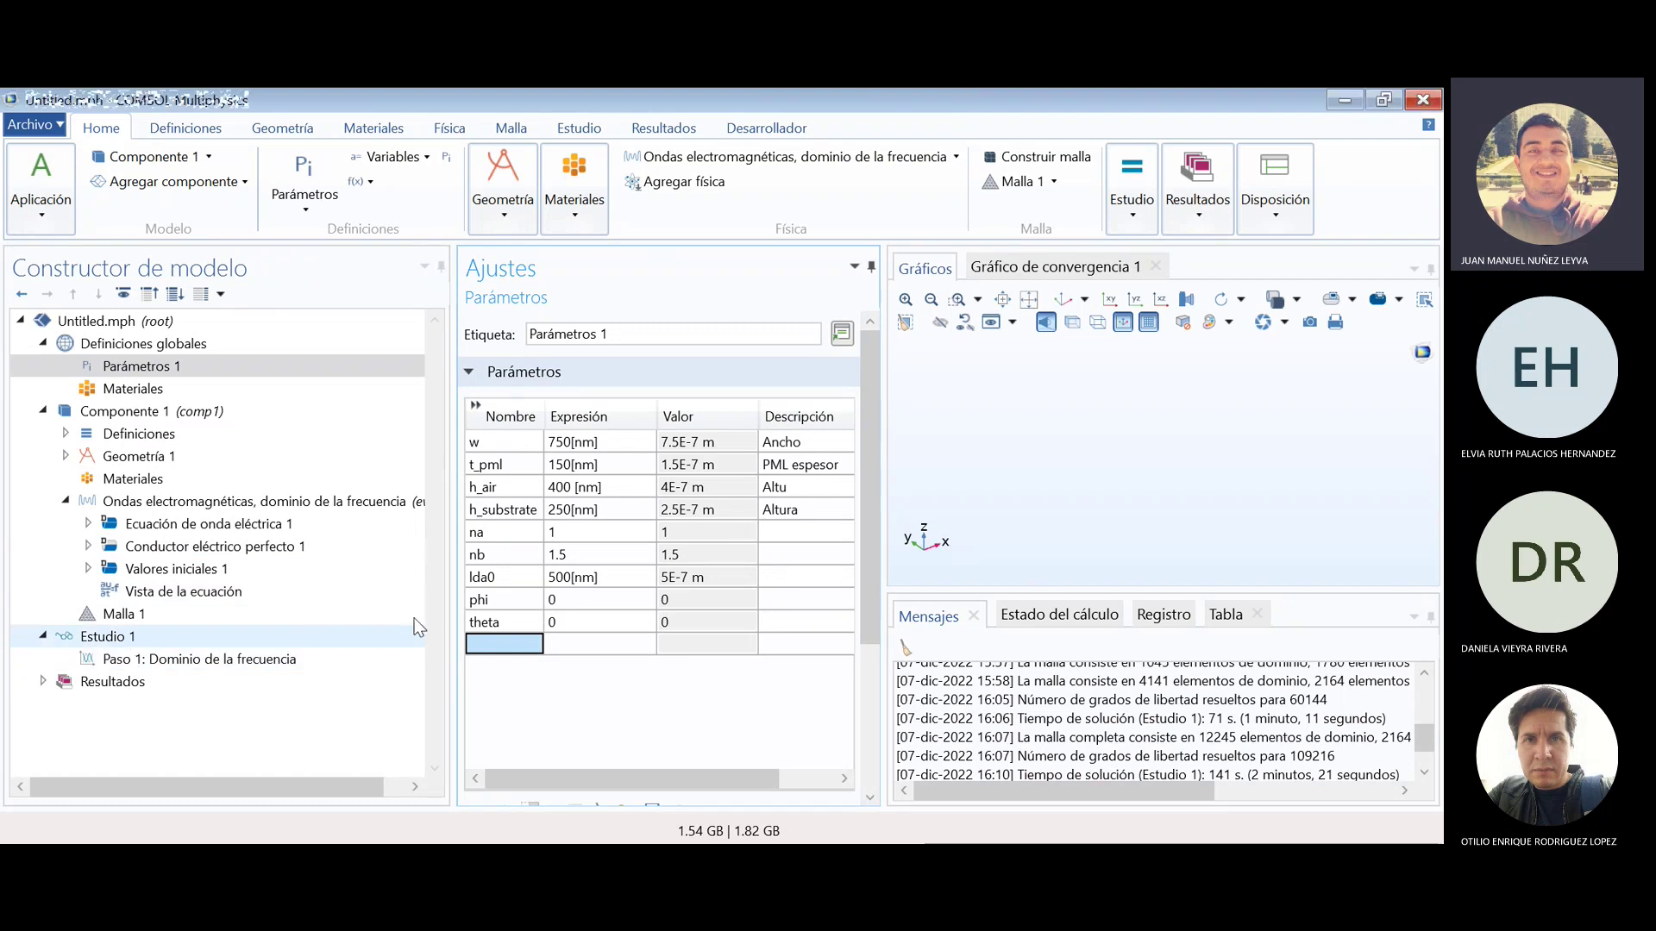
left_click(512, 622)
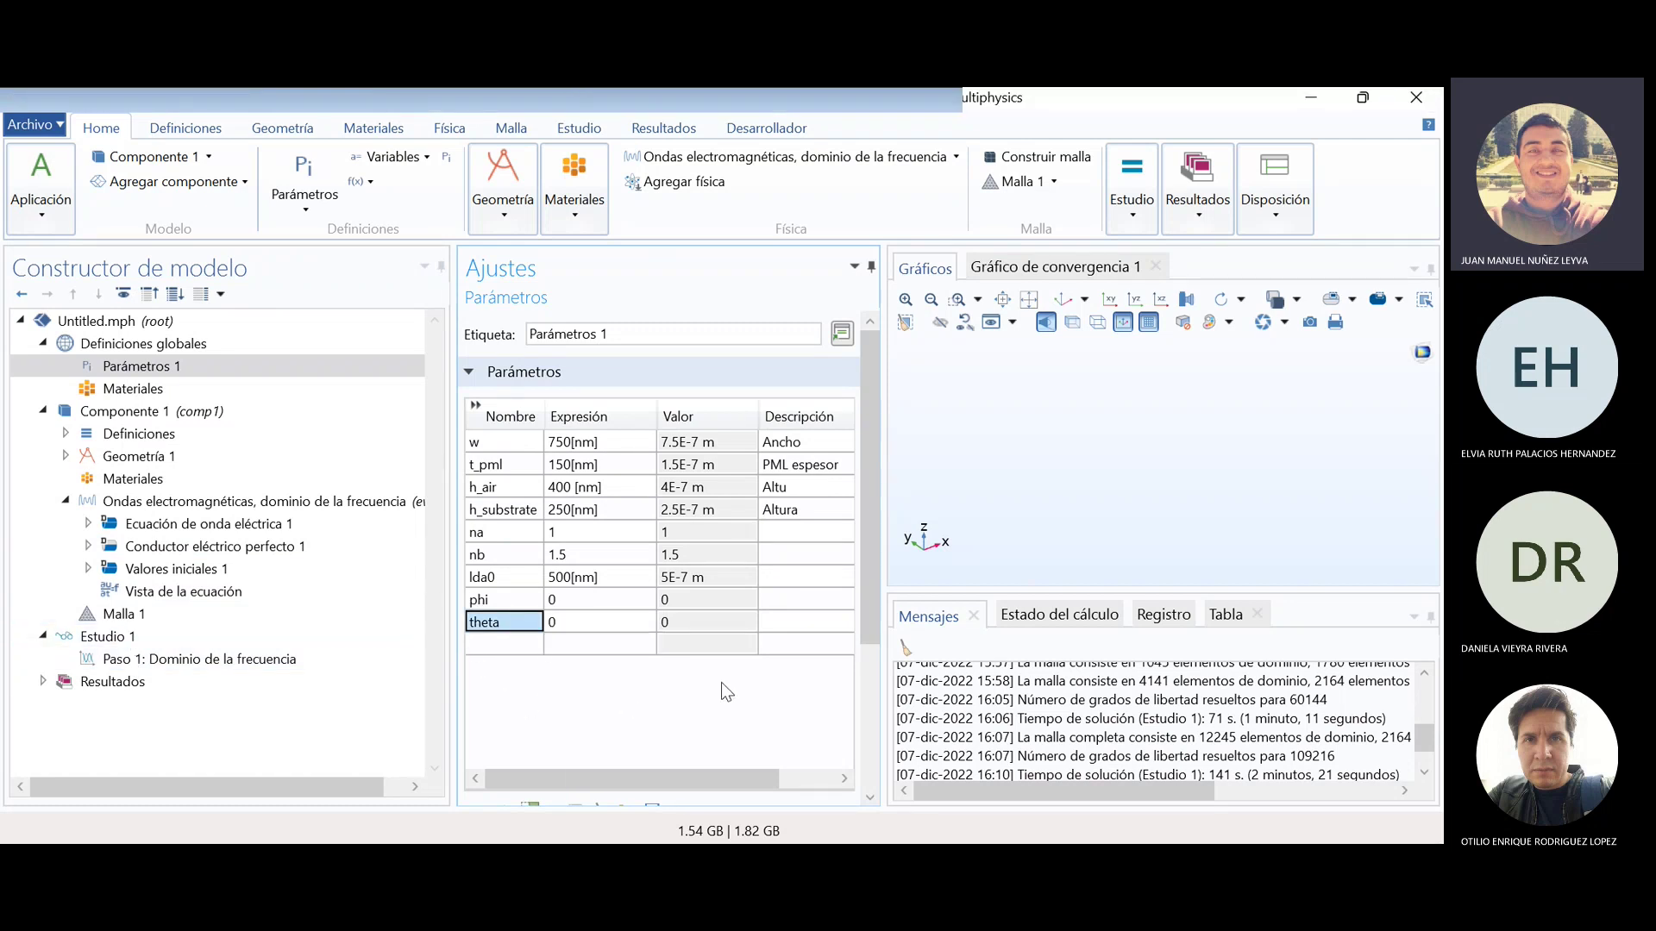
left_click(500, 643)
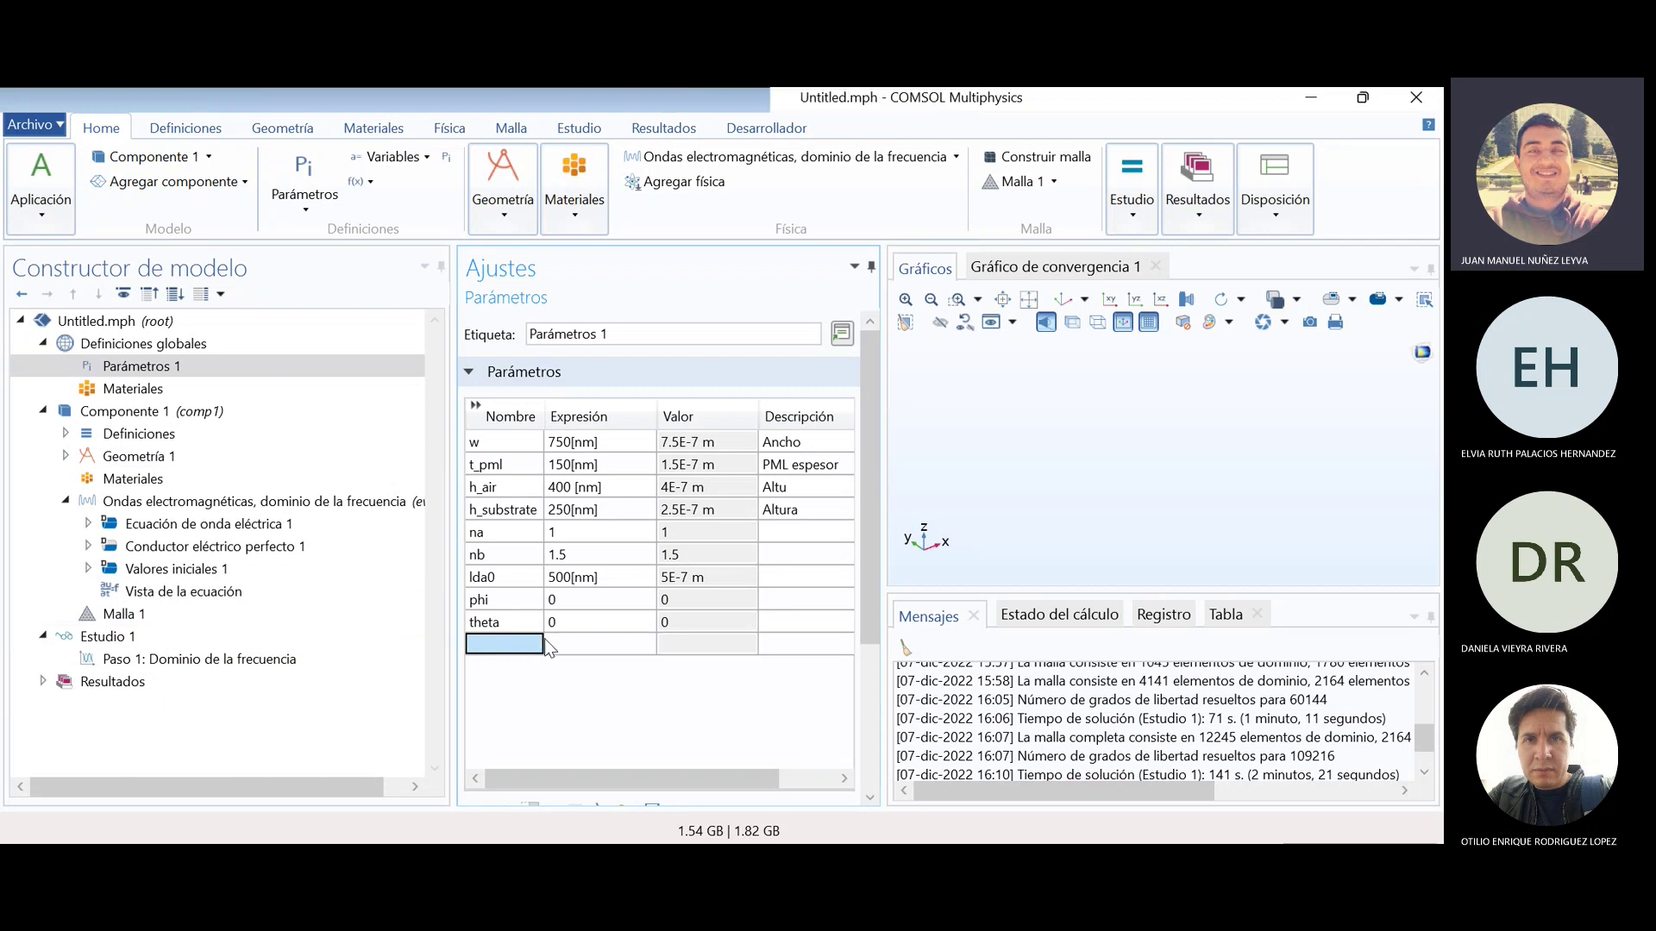
type("thetab")
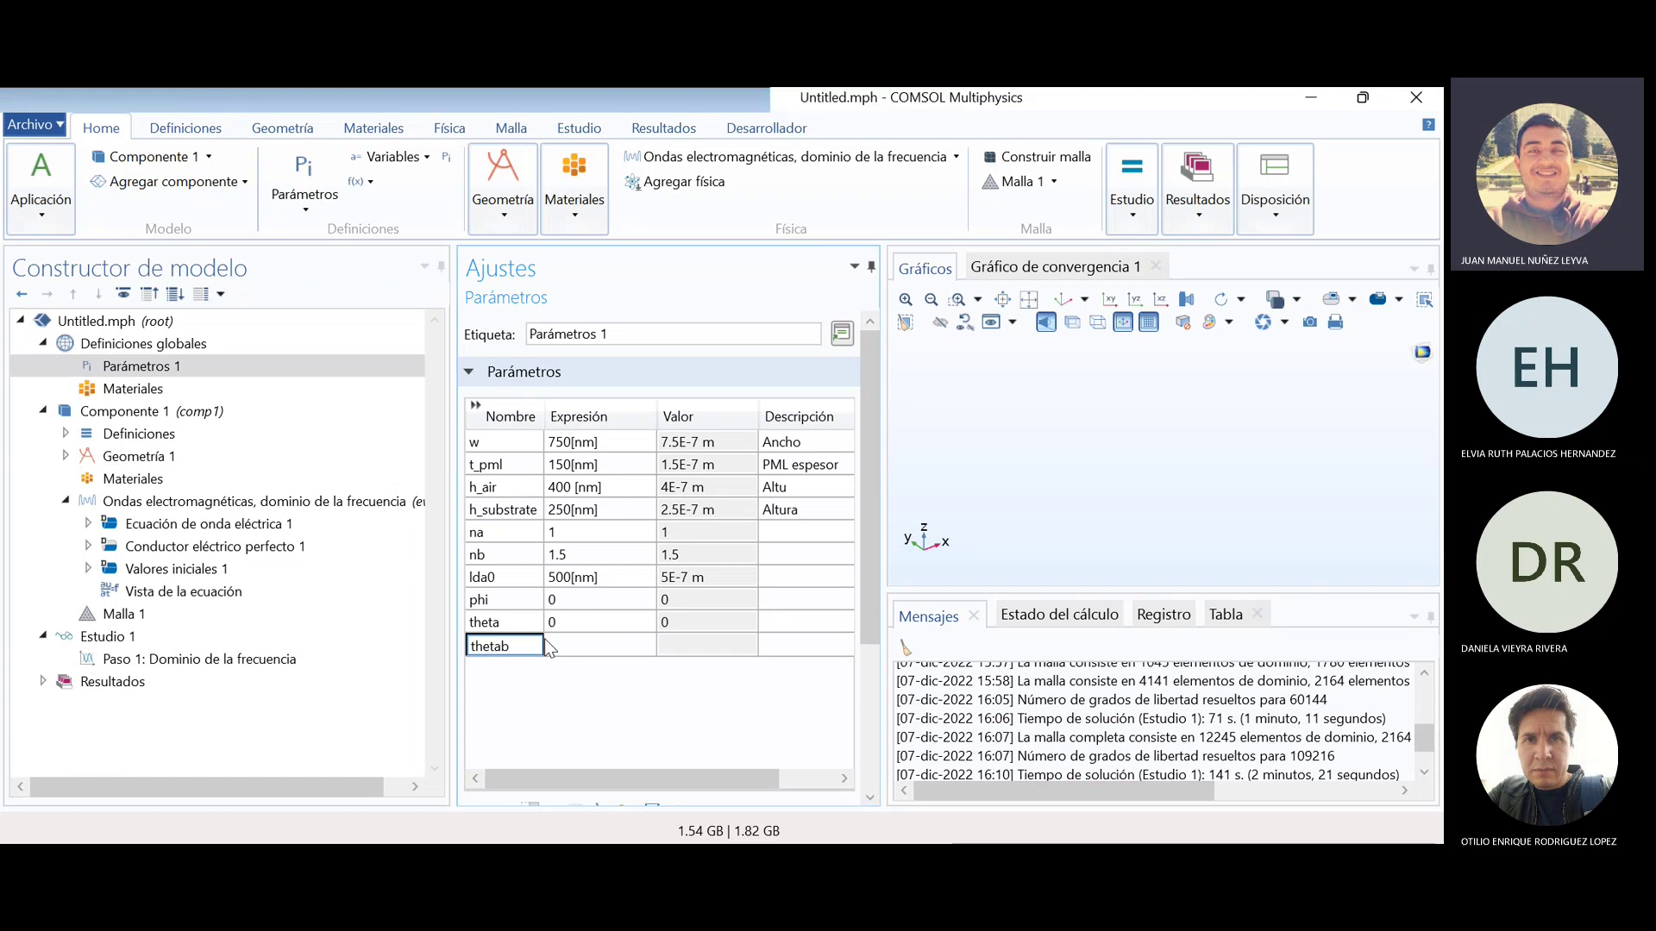
key("Return")
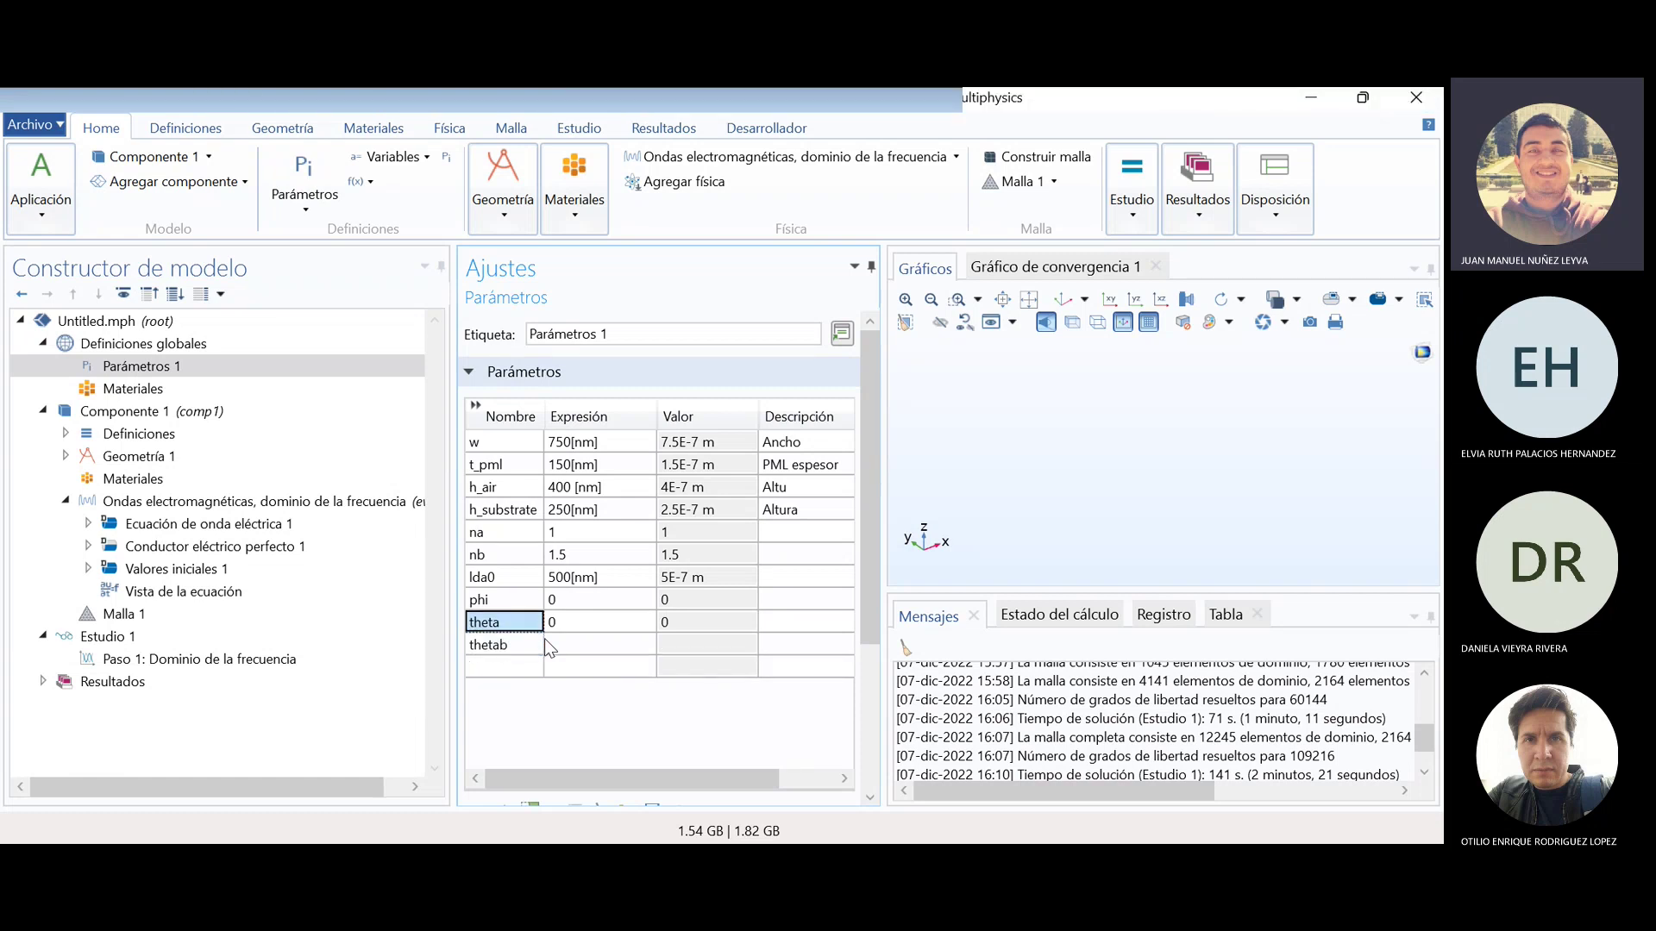
- Review the parameter entries from theta up to na in the table
key("Up")
key("Right")
key("Right")
key("Down")
key("Left")
key("Up")
key("Left")
key("Up")
key("Up")
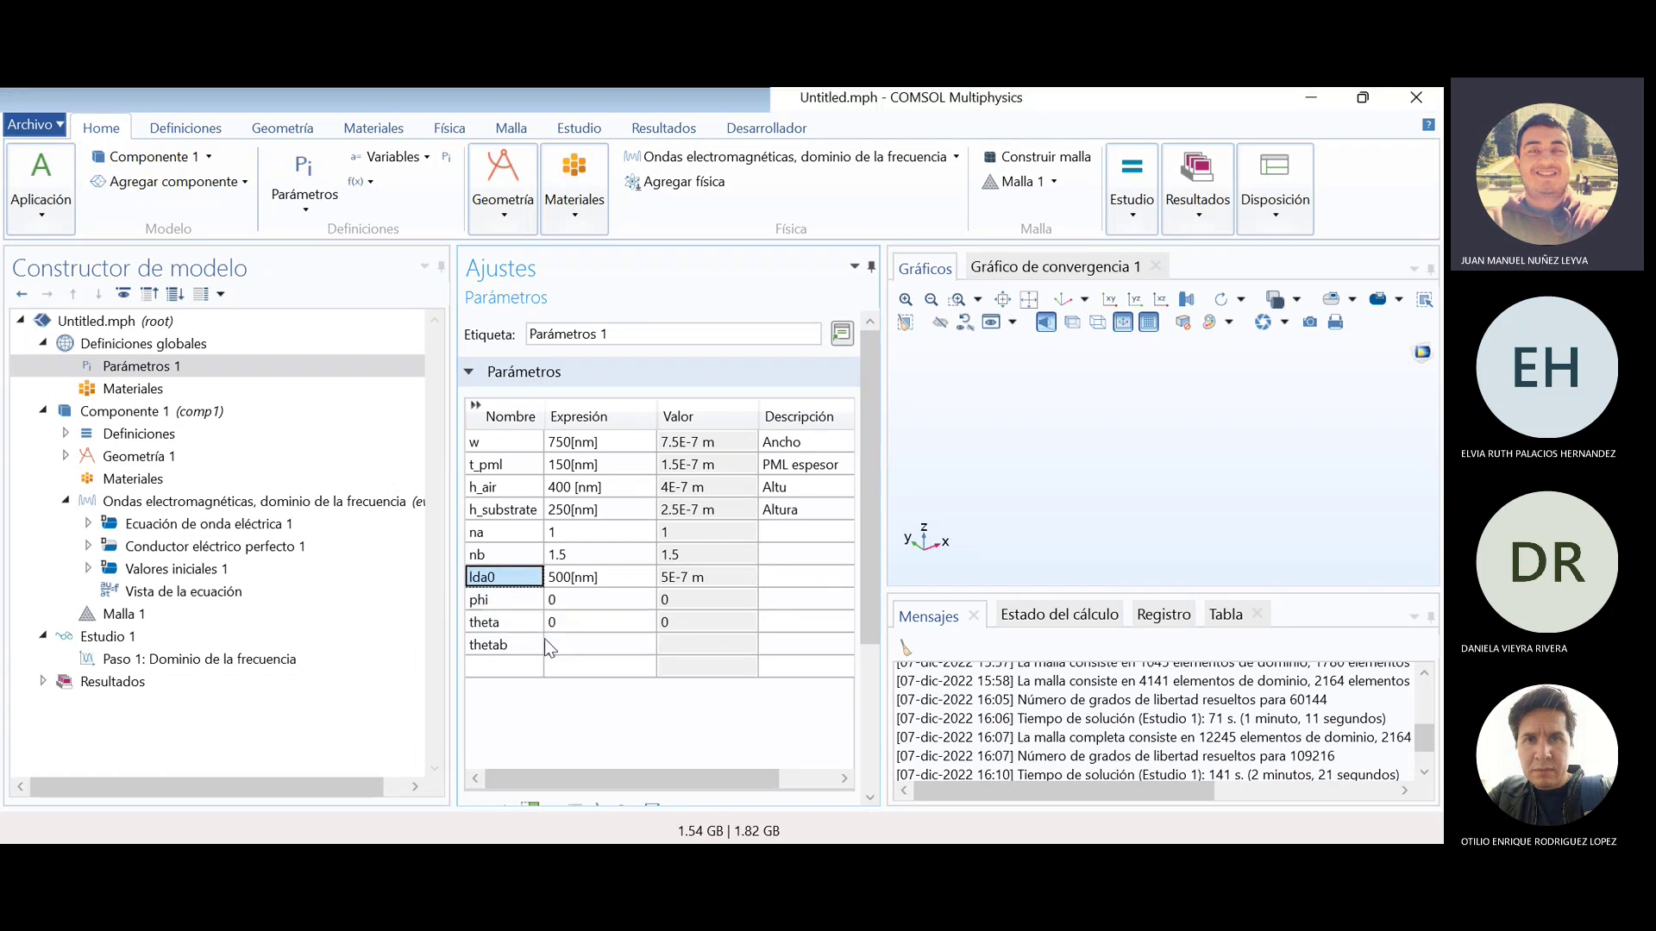
key("Up")
key("Up")
key("Right")
key("Right")
key("Left")
key("Left")
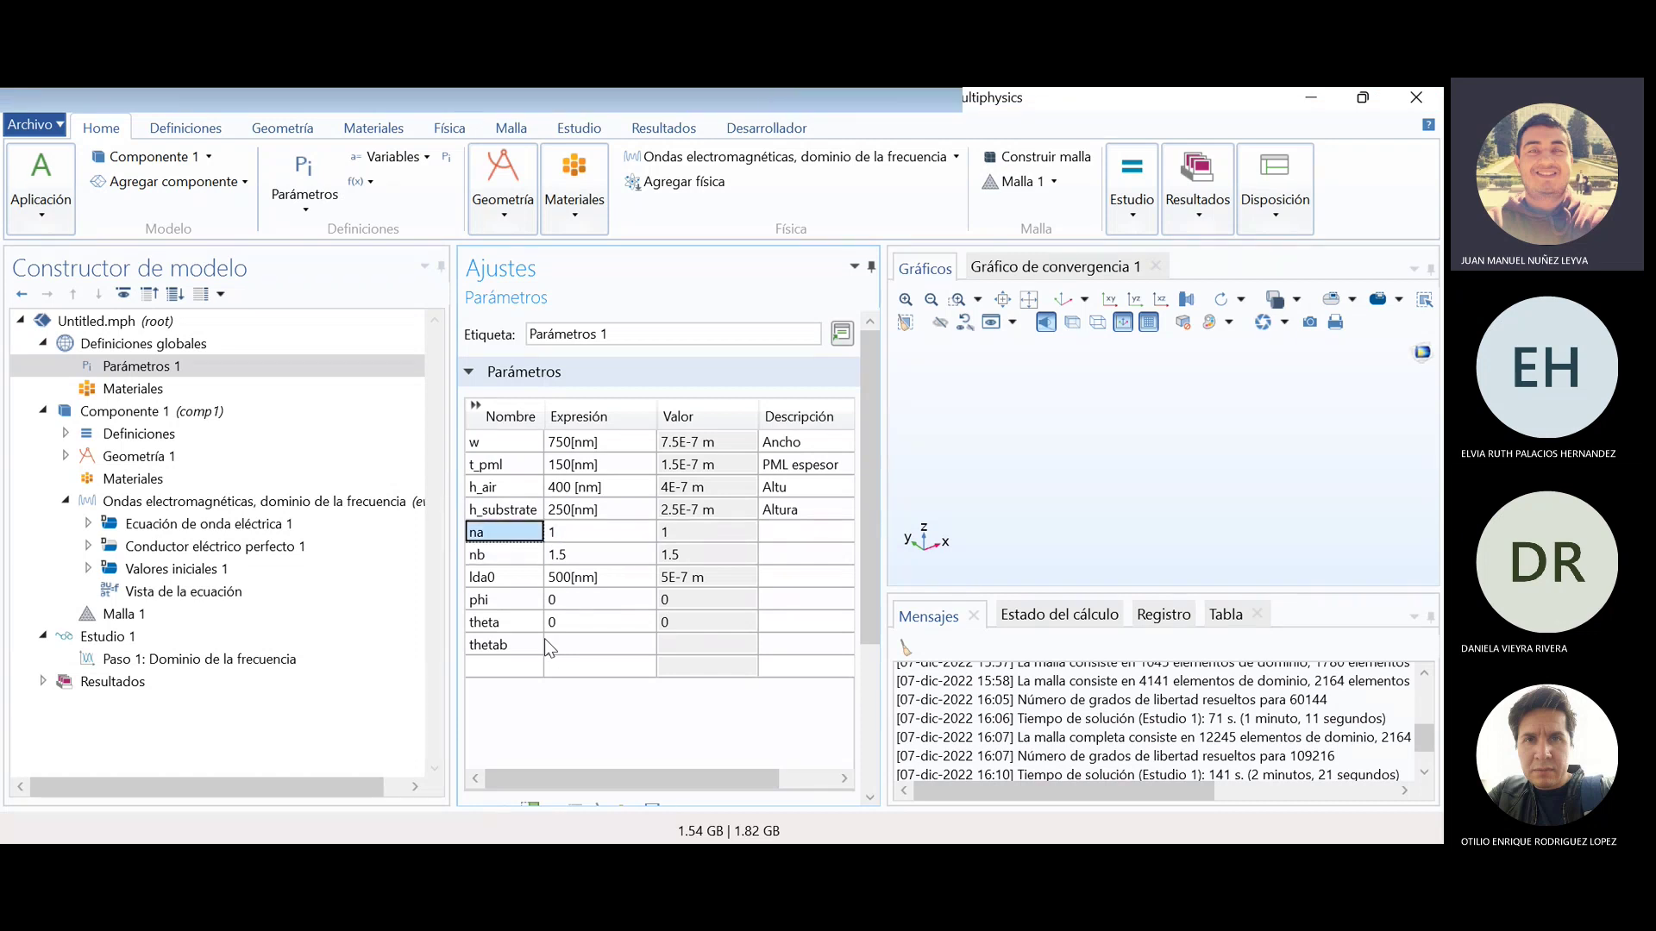
- Enter asin(na/nb*sint(theta)) as the expression of the parameter thetab
key("Down")
key("Down")
key("Down")
key("Down")
key("Down")
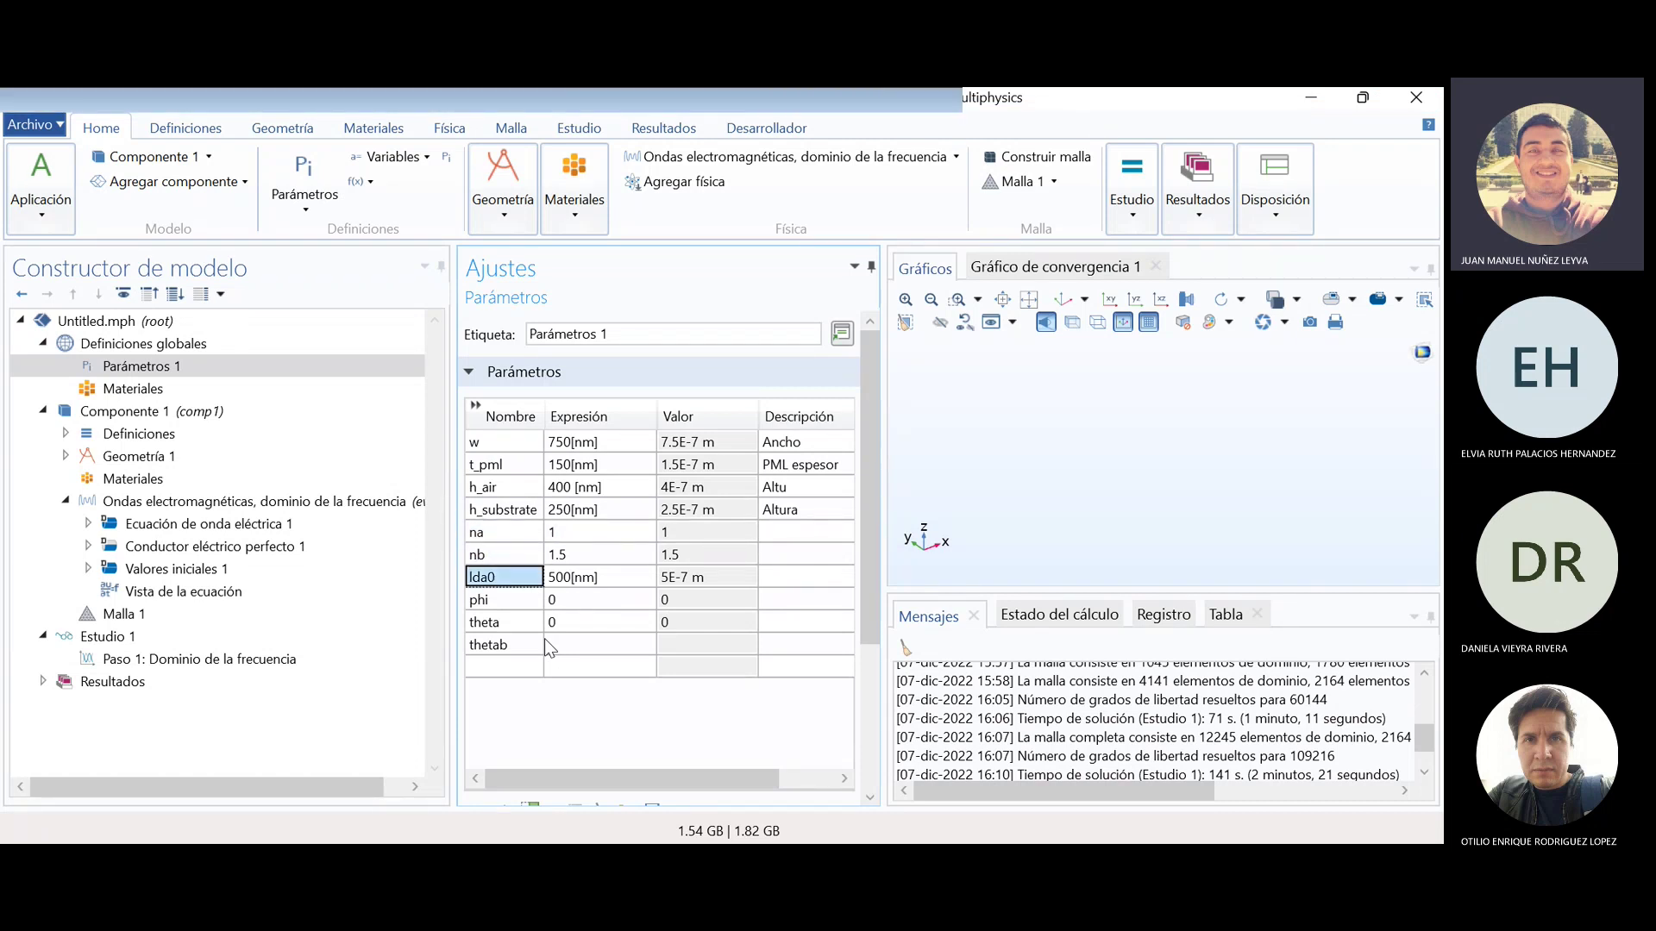
key("Right")
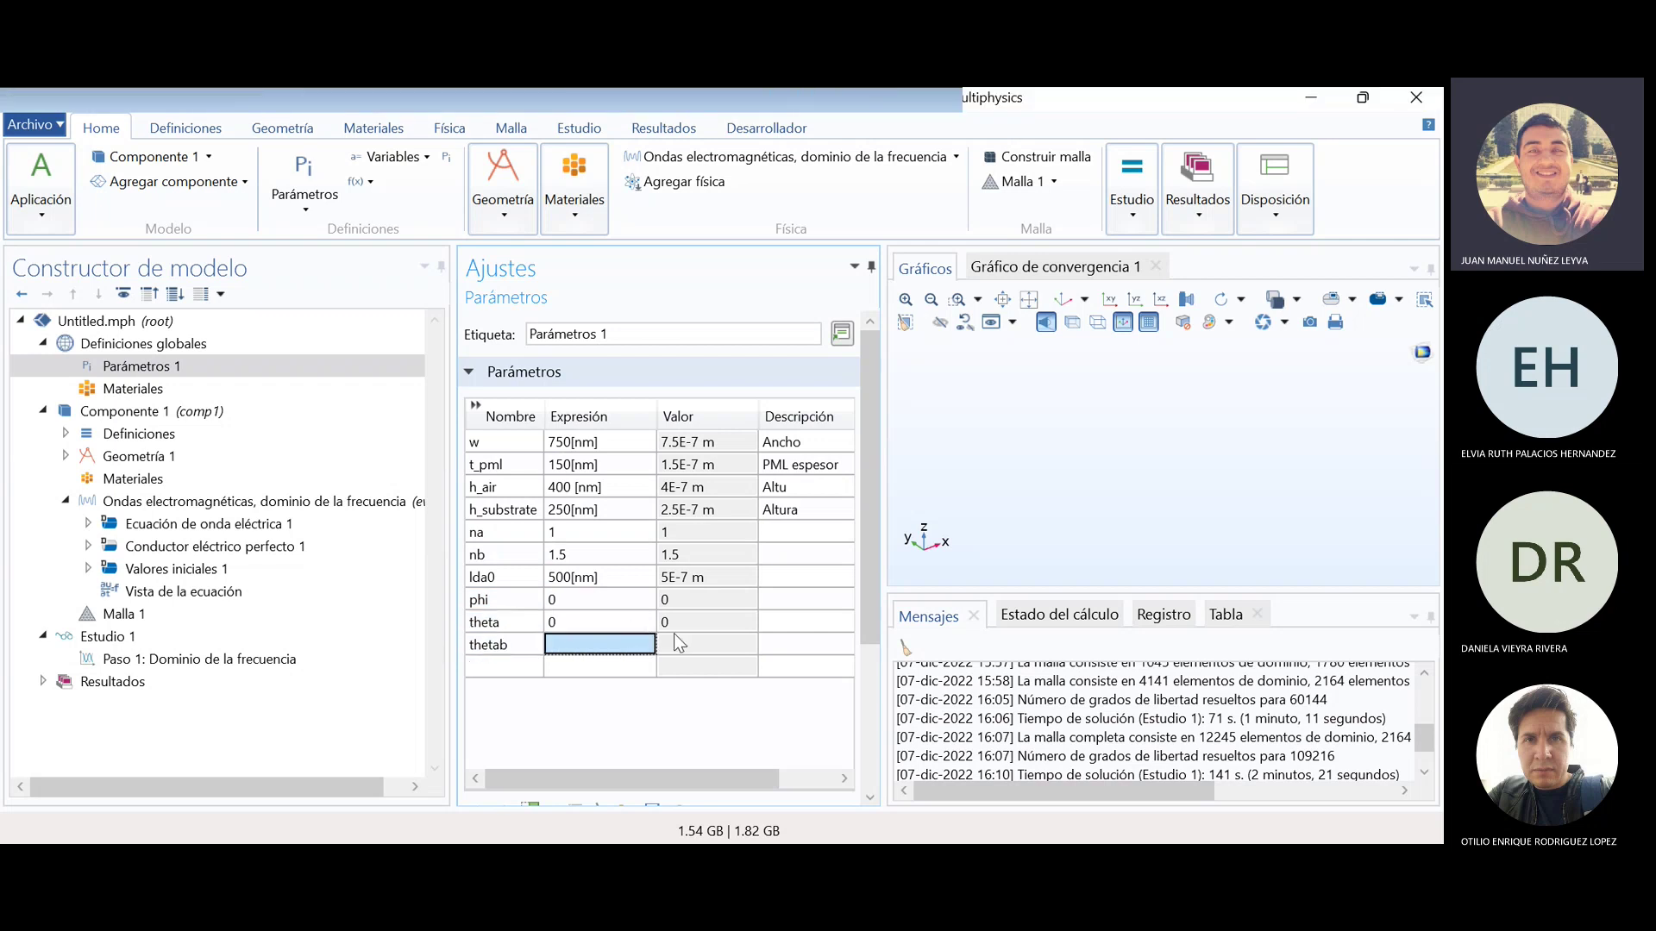
type("a")
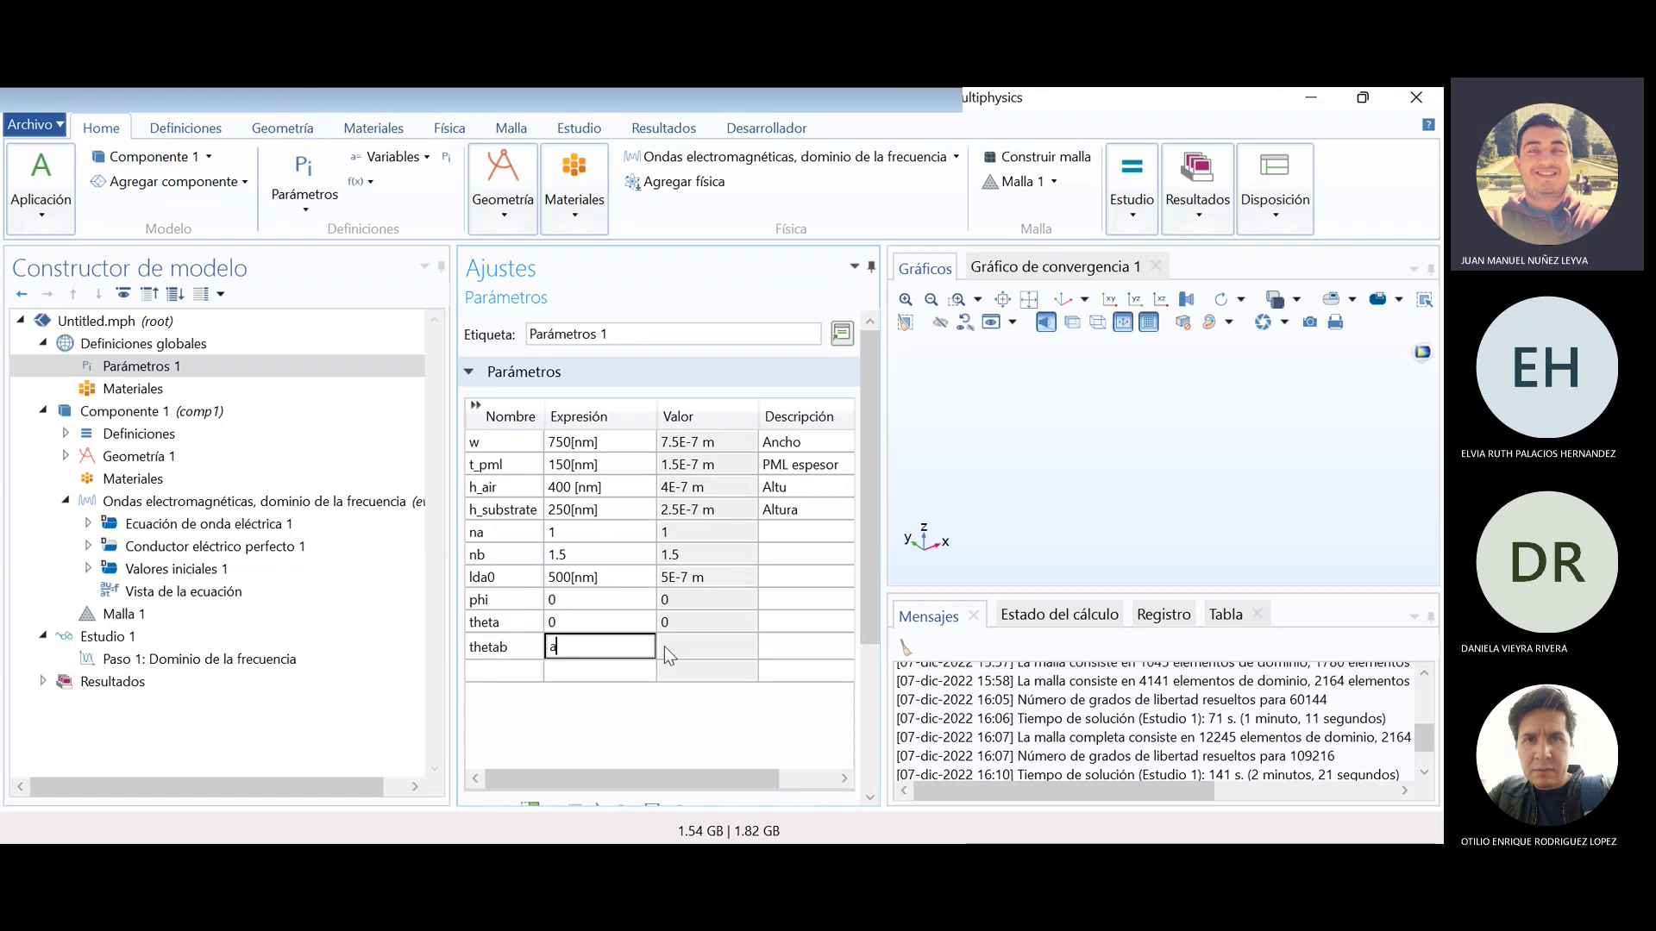
type("sin")
type("(na/")
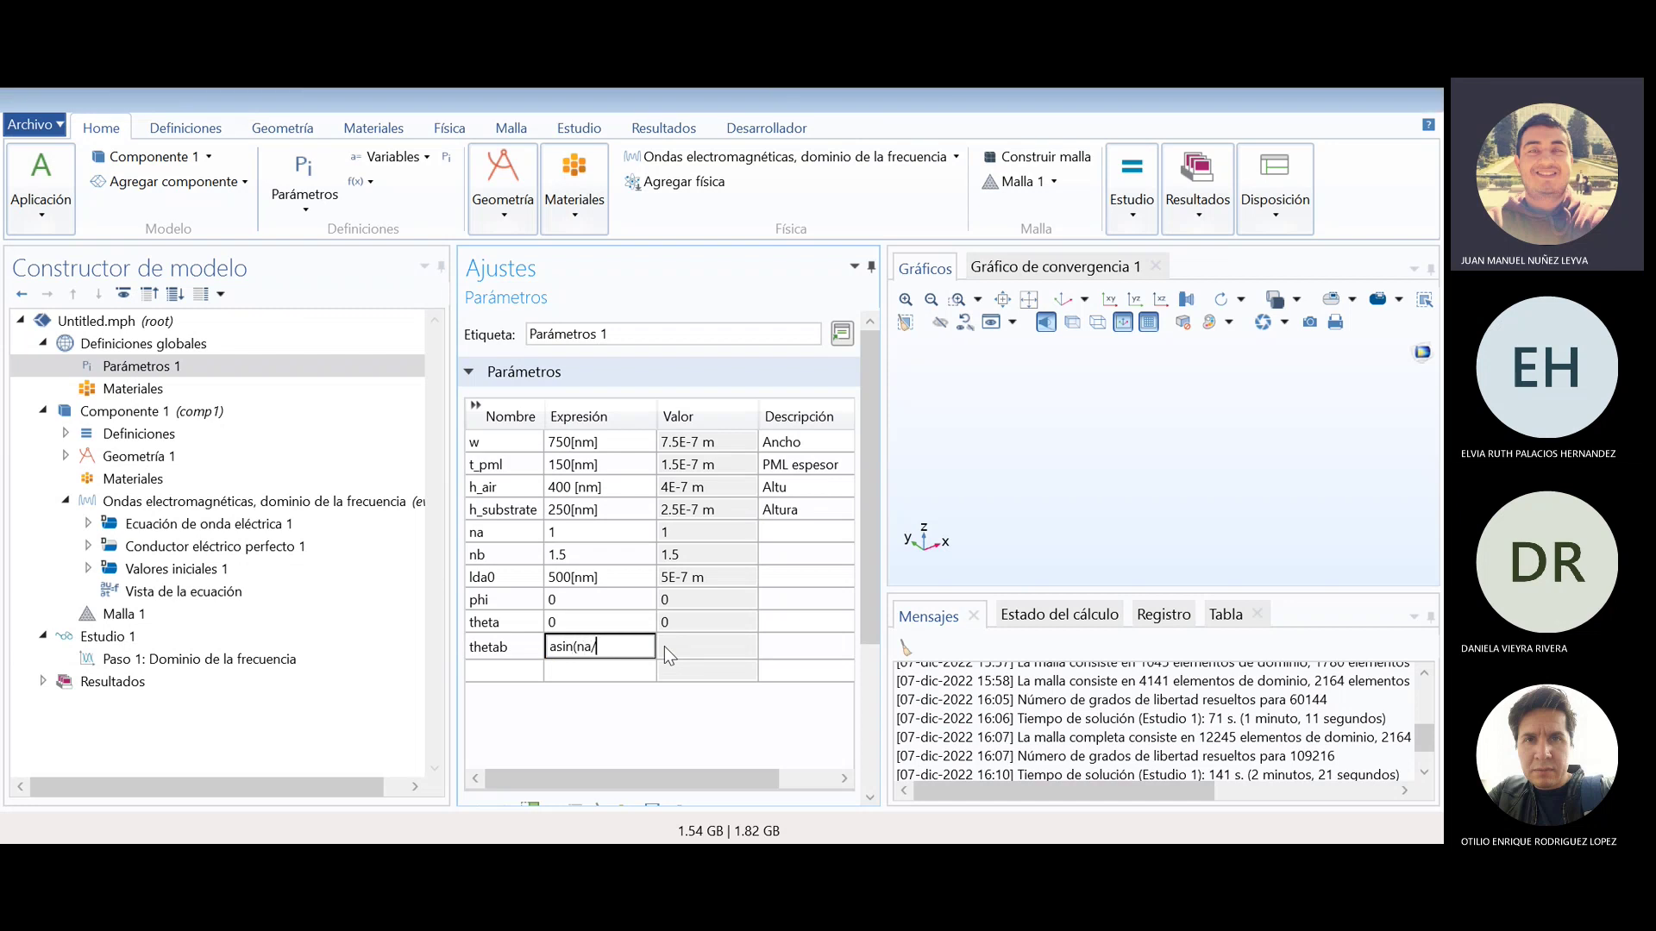
type("nb")
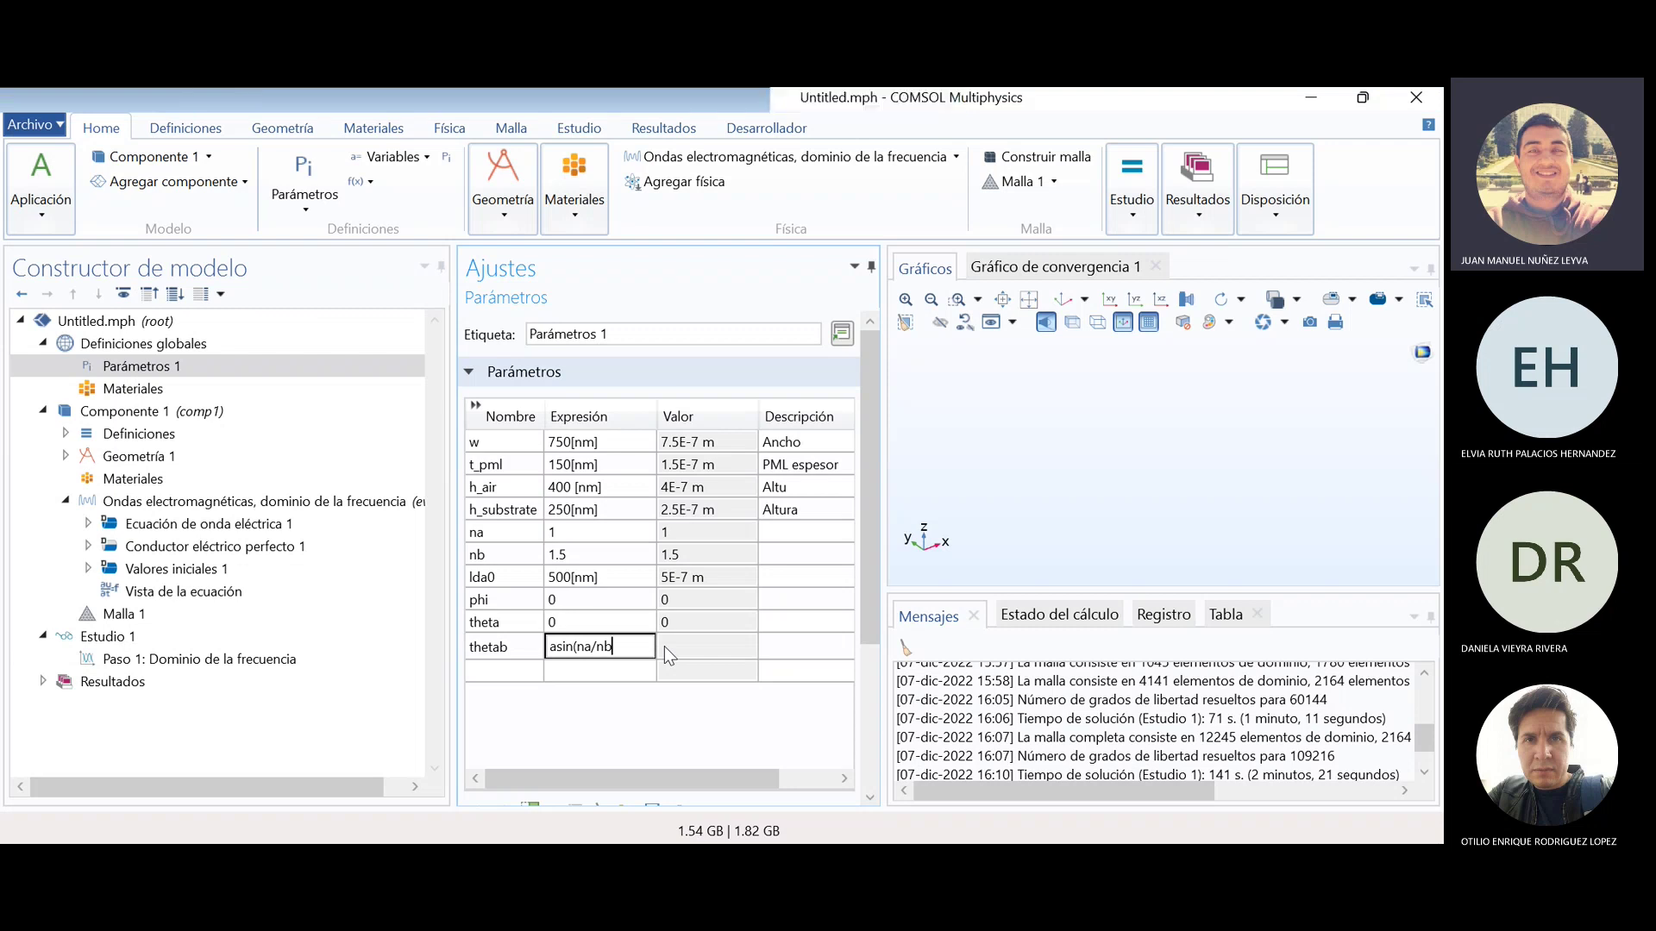
type("*")
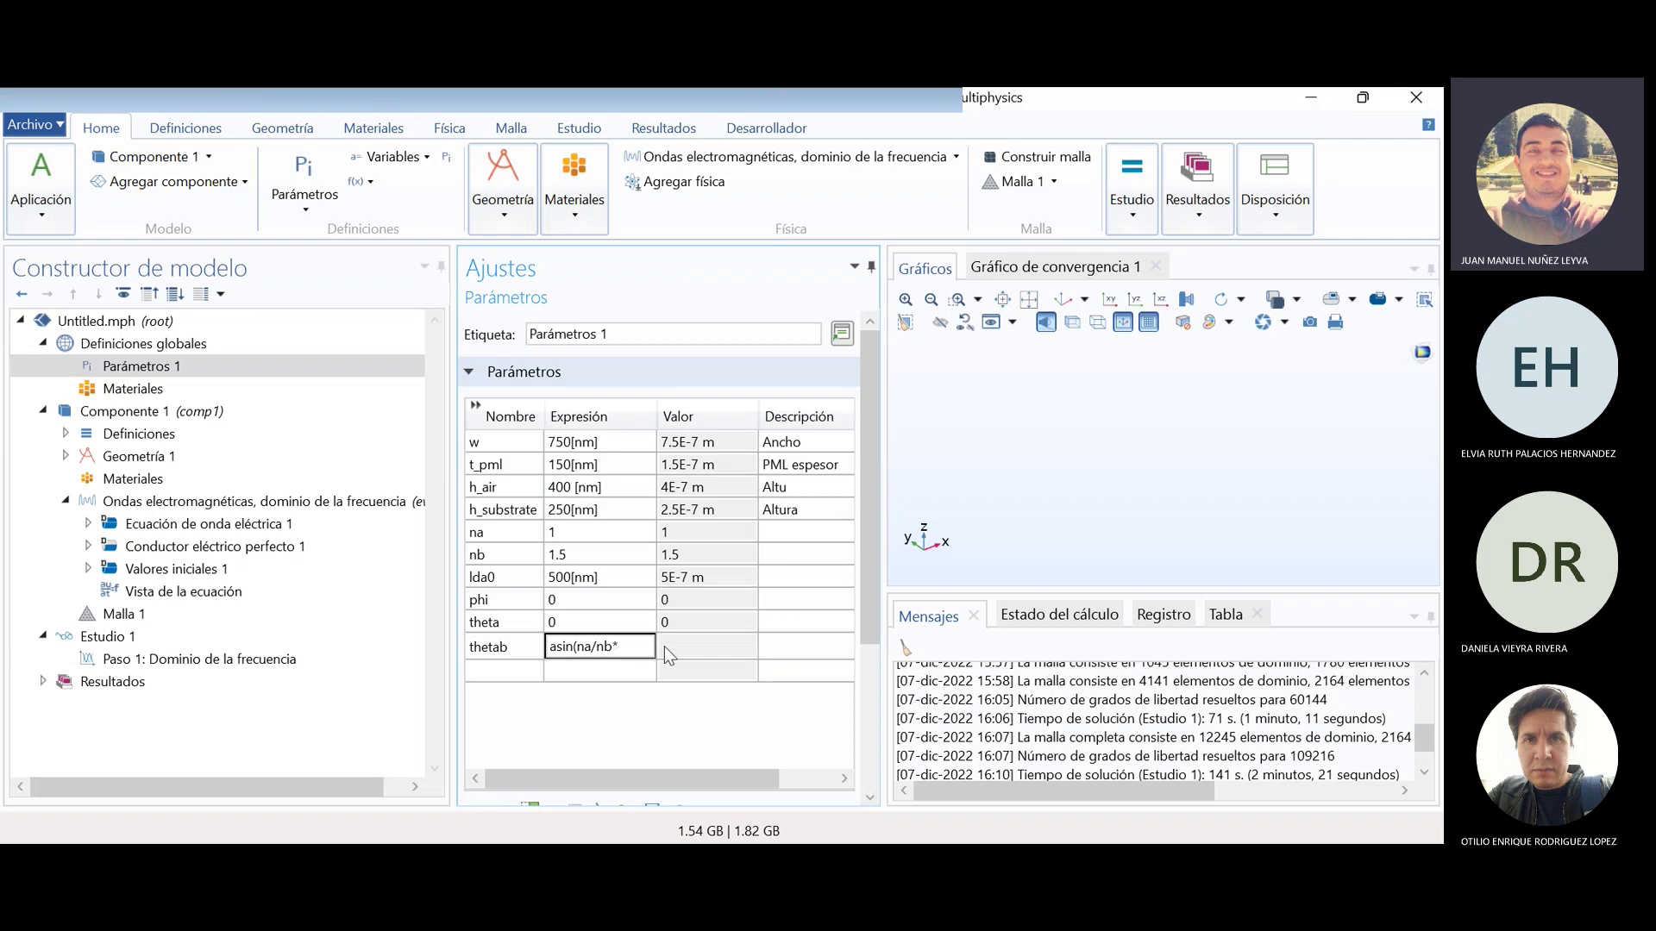
type("sint")
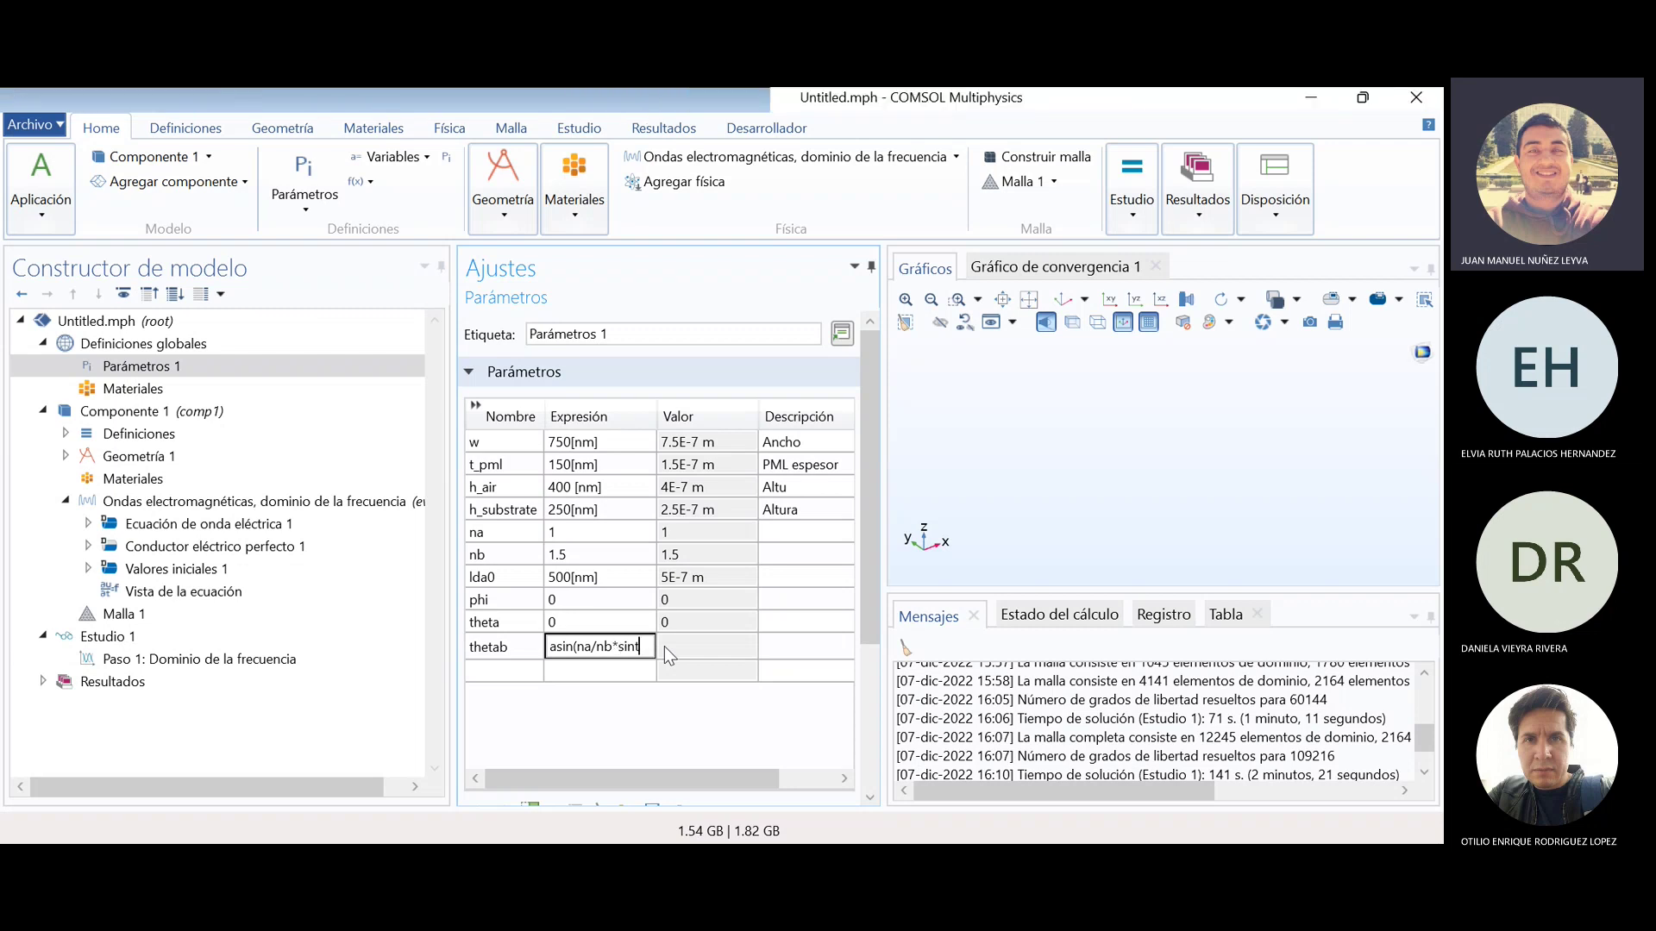
type("(theta)")
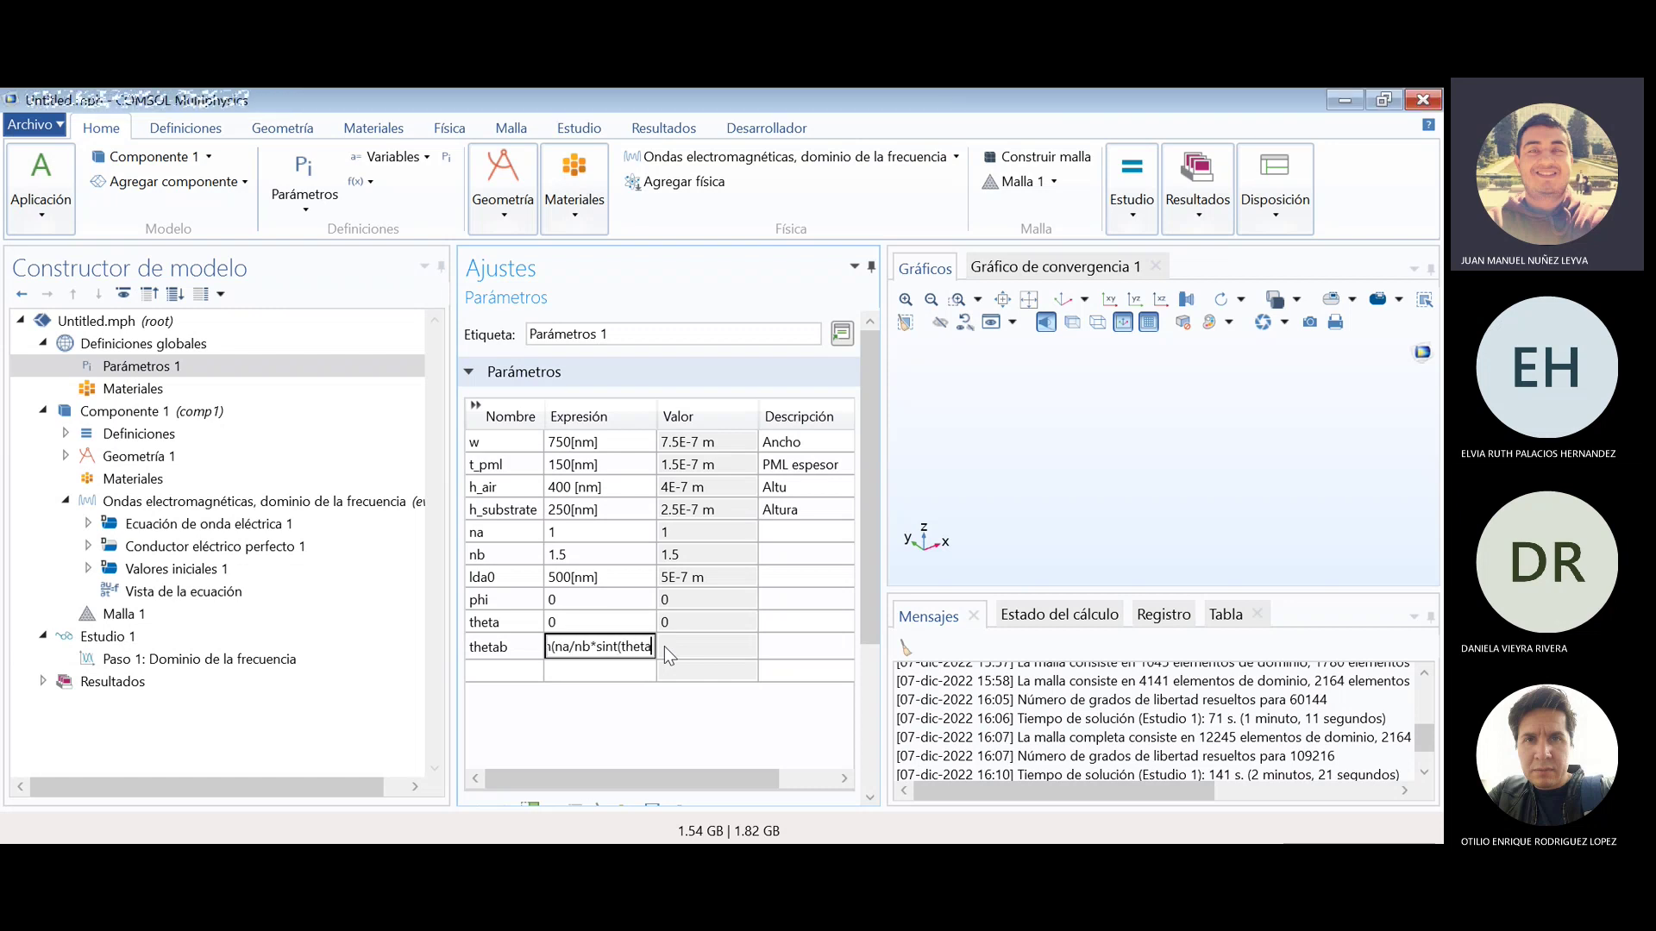
key("Return")
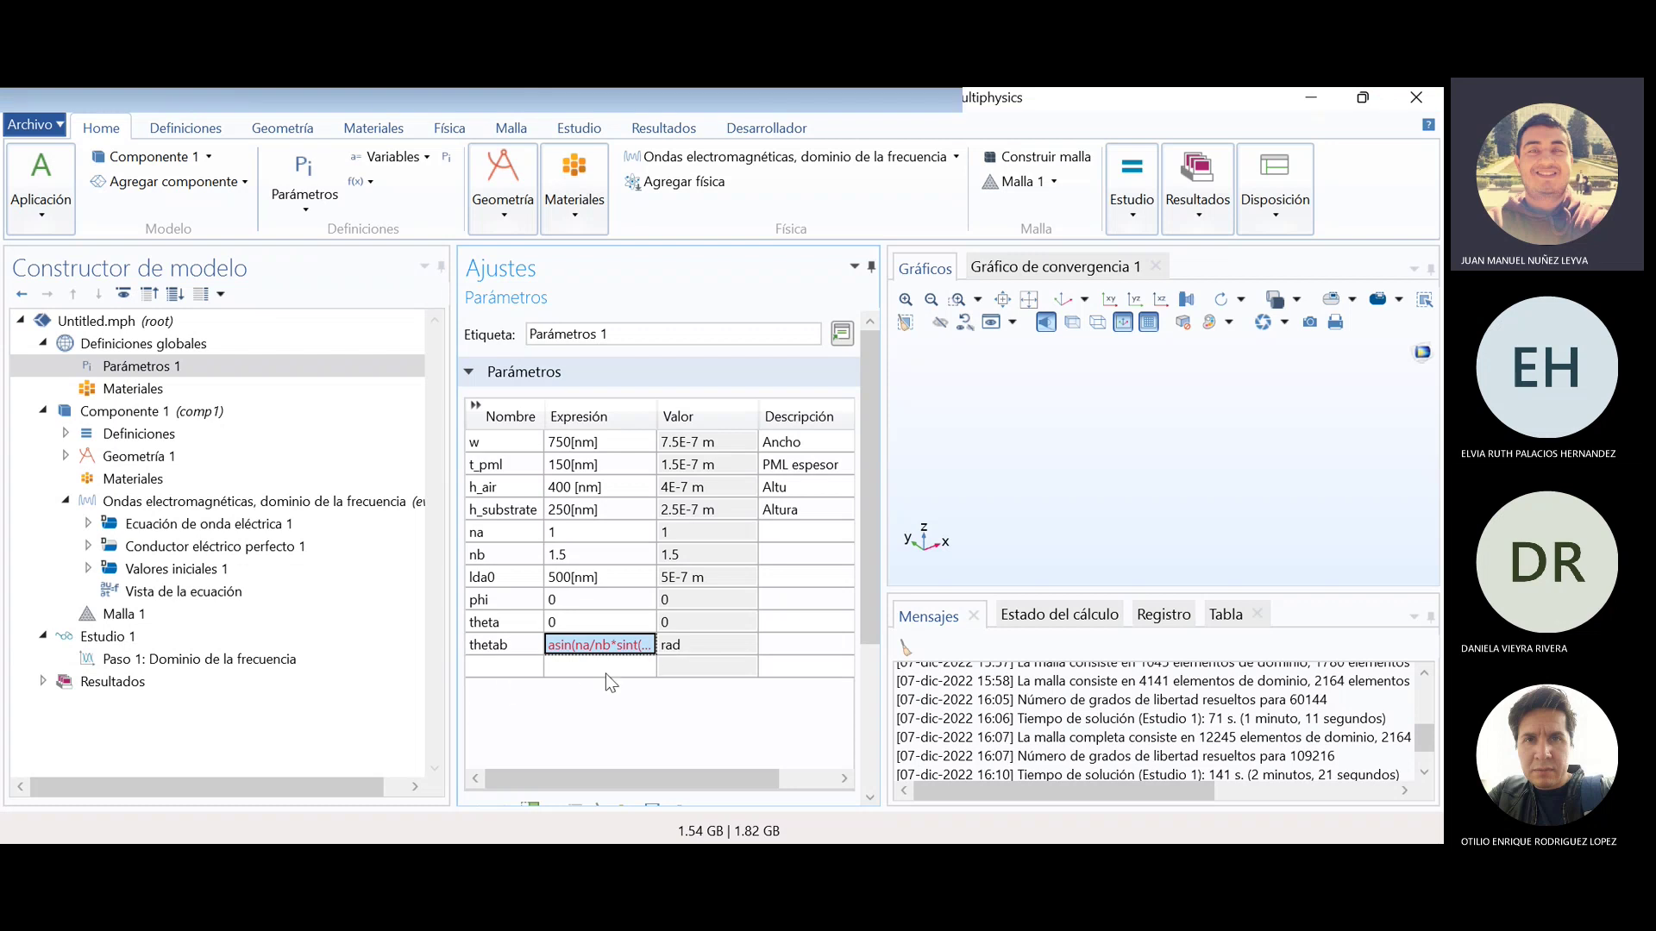
- Widen the expression column and correct sint to sin in thetab's expression, giving asin(na/nb*sin(theta))
left_click(605, 671)
left_click(659, 650)
left_click_drag(656, 421, 750, 430)
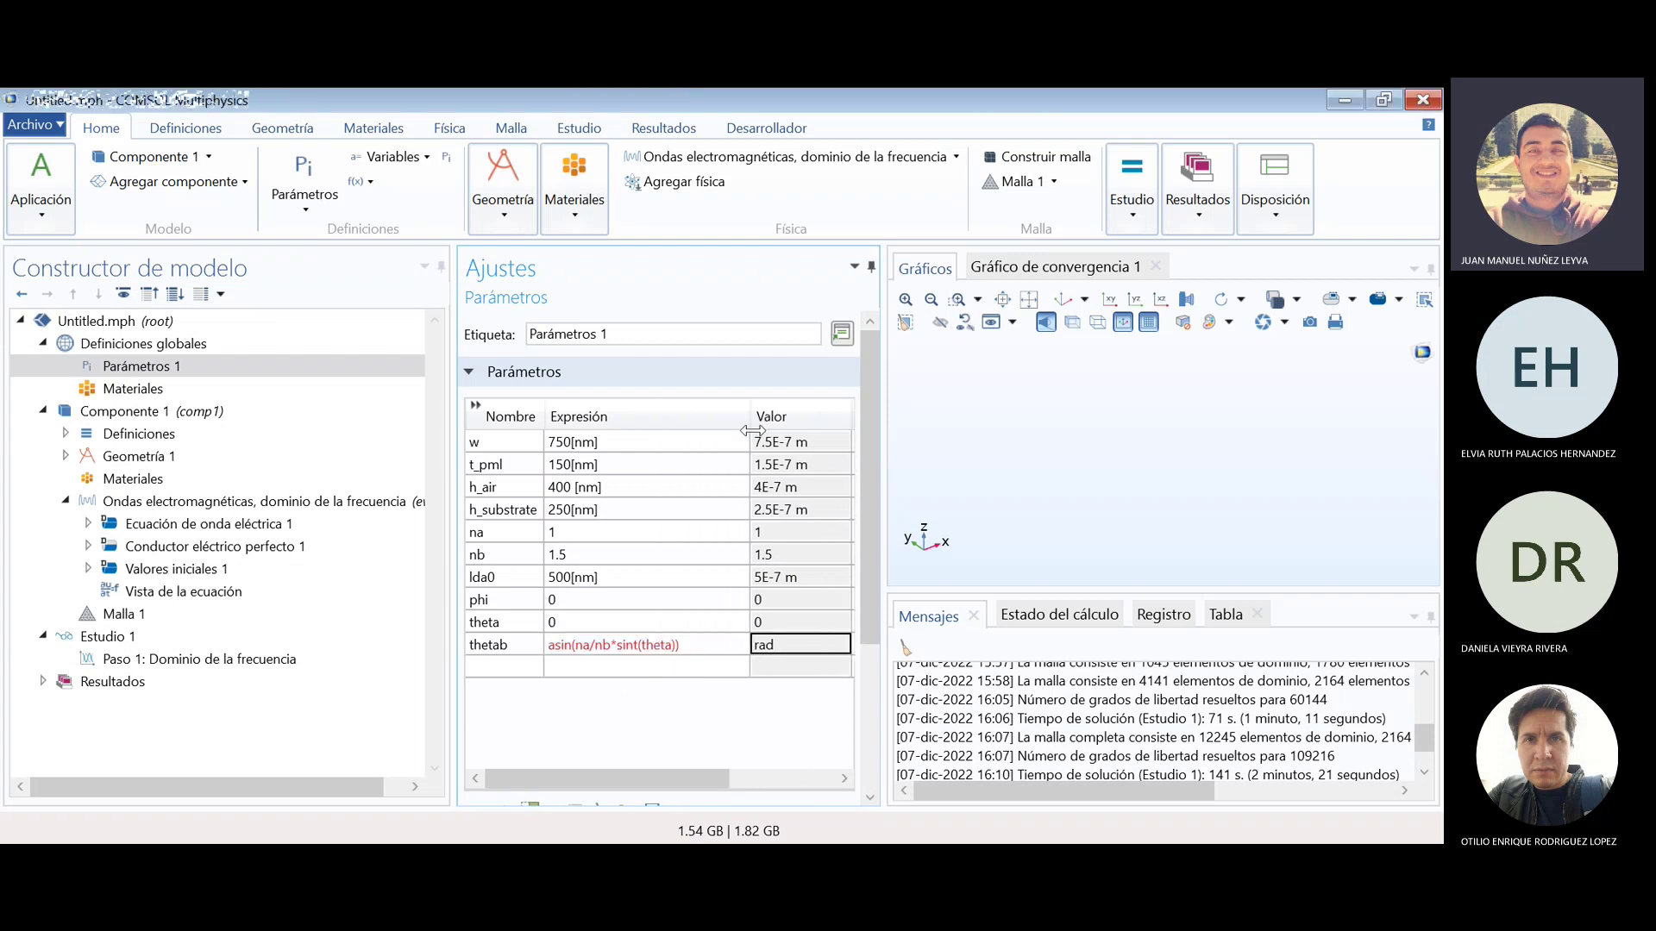
double_click(690, 642)
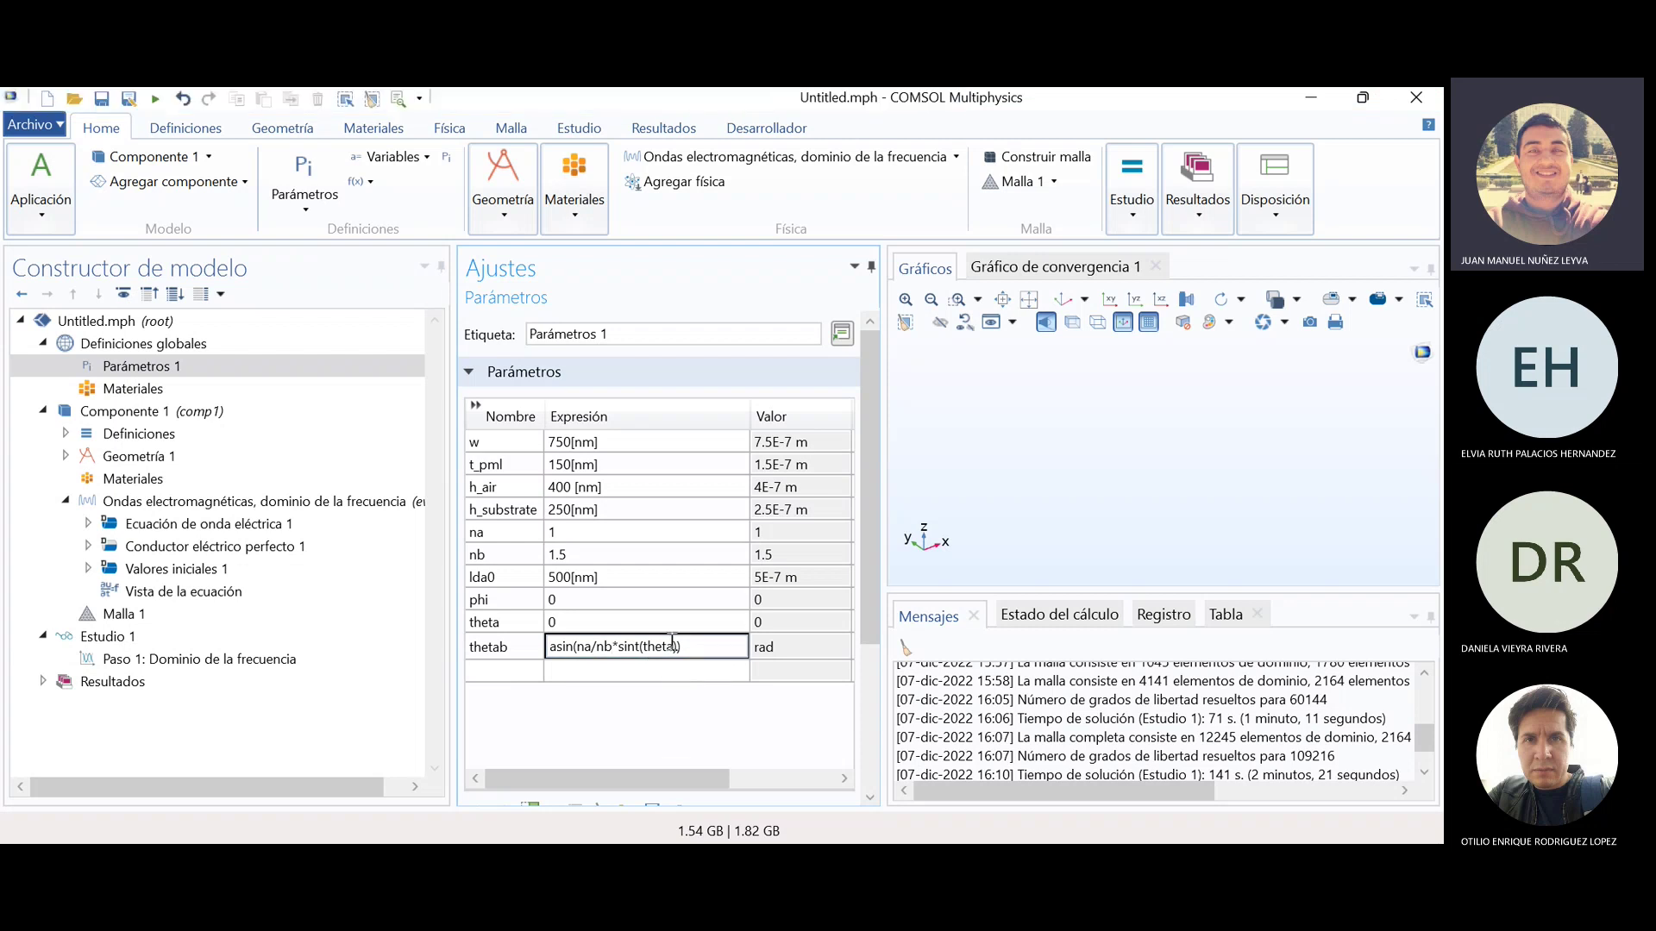
left_click(639, 646)
key("BackSpace")
left_click(670, 669)
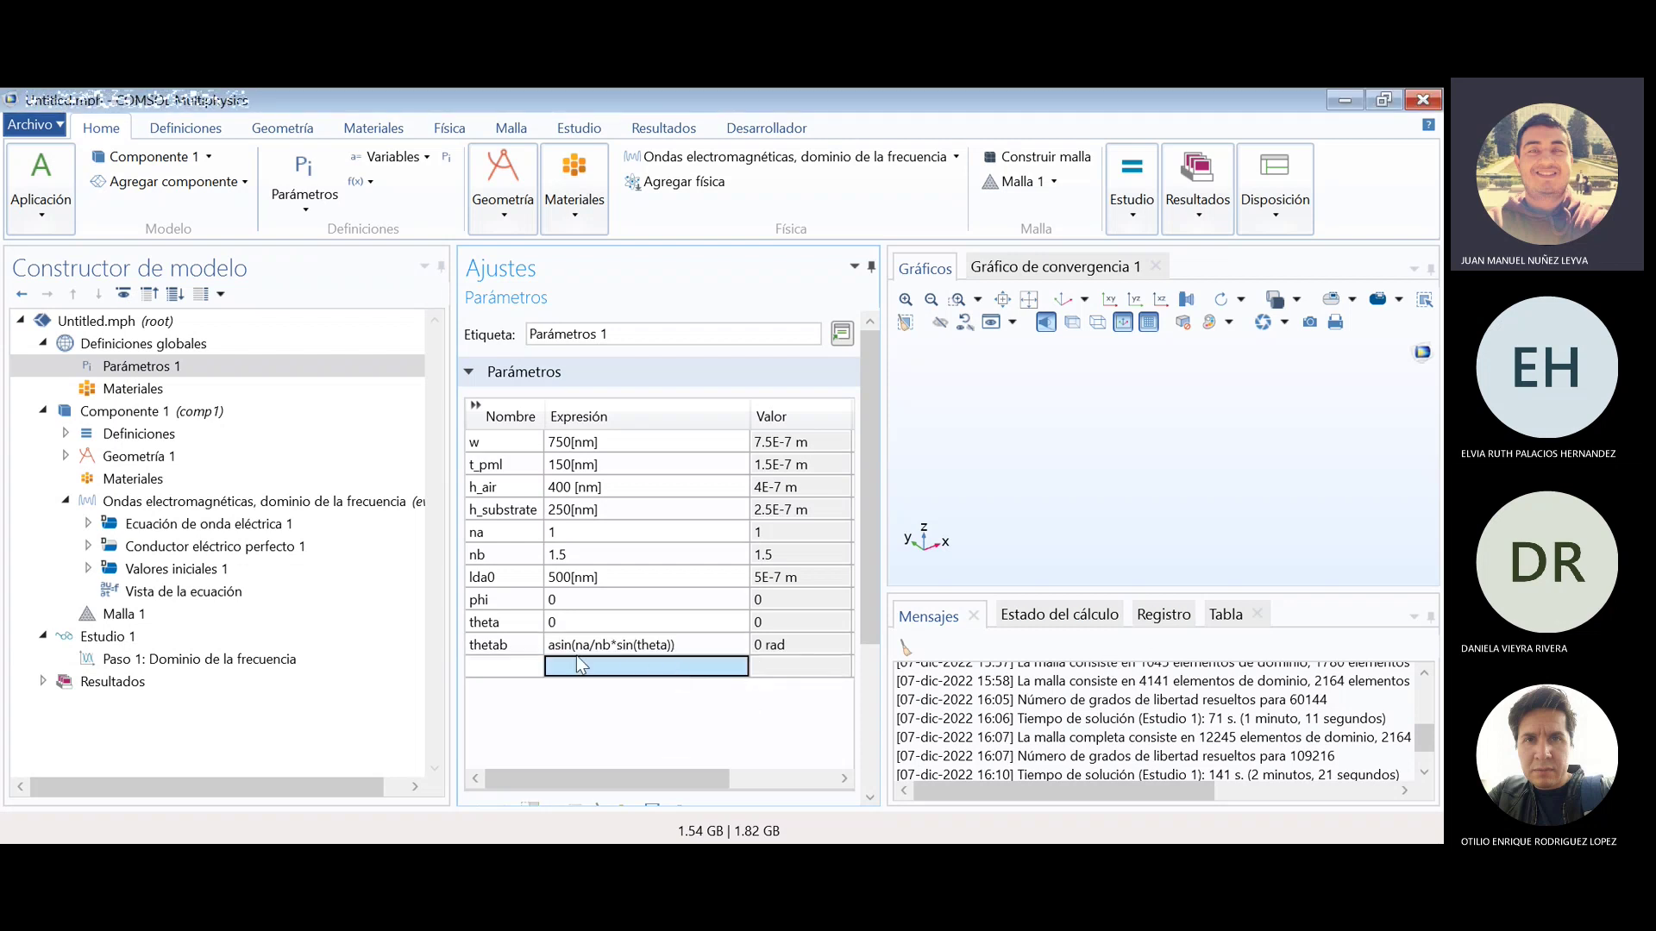
- Add a parameter named I0 below thetab with the expression 1[MW/m^2]
left_click(524, 667)
left_click(524, 661)
type("l0")
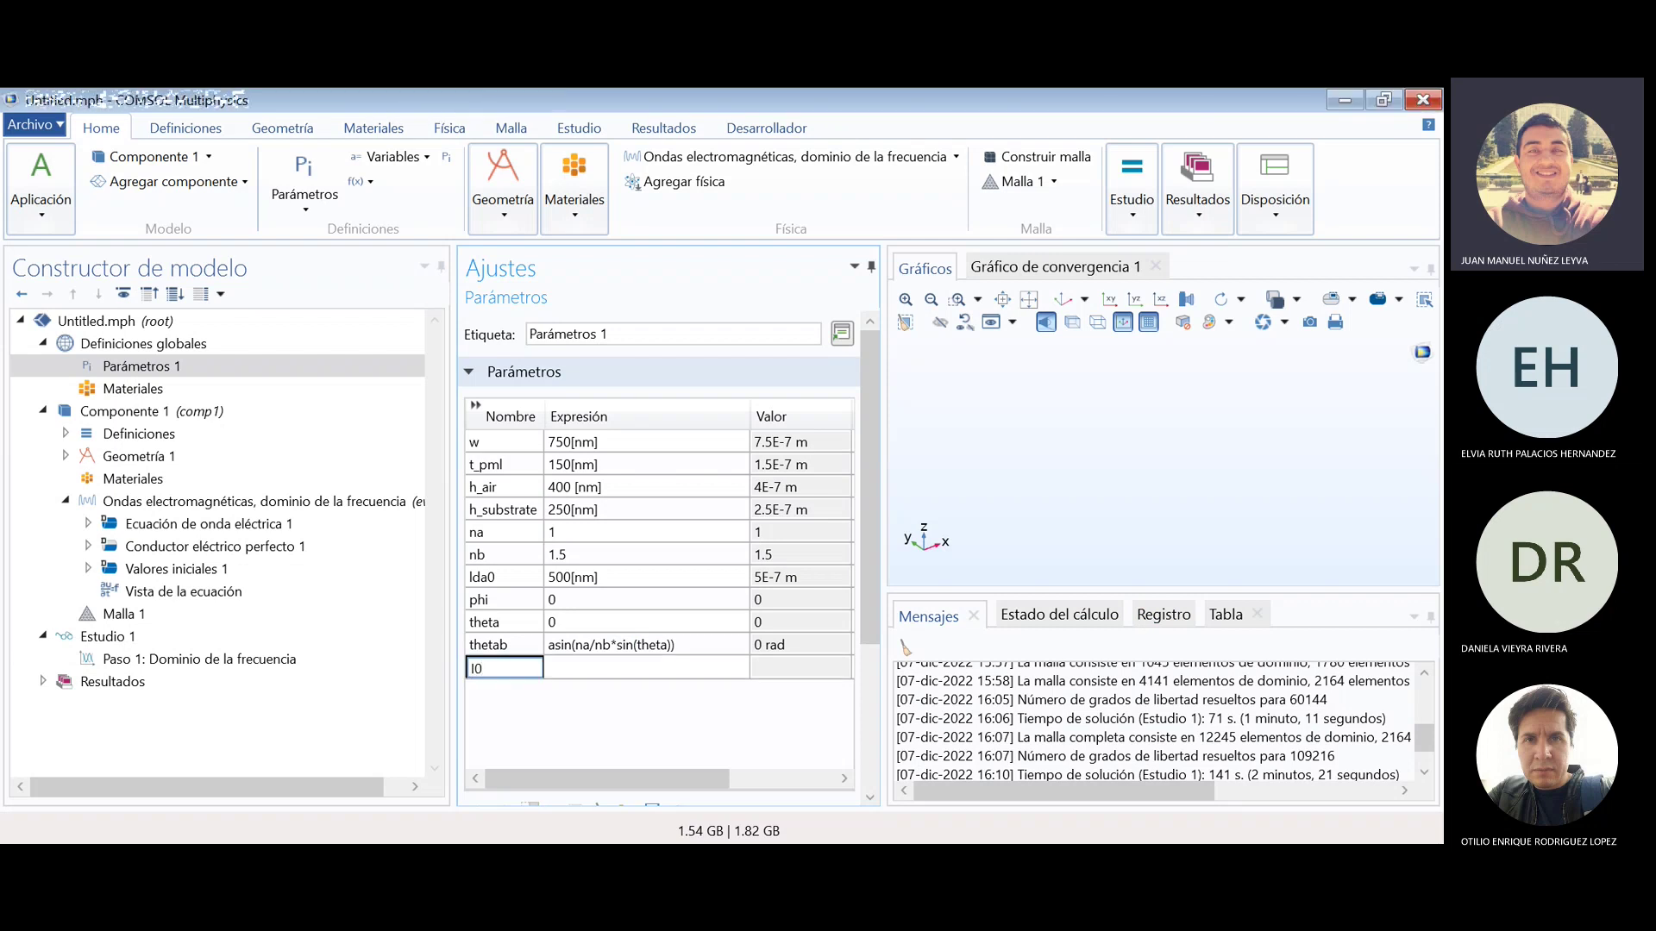
key("Return")
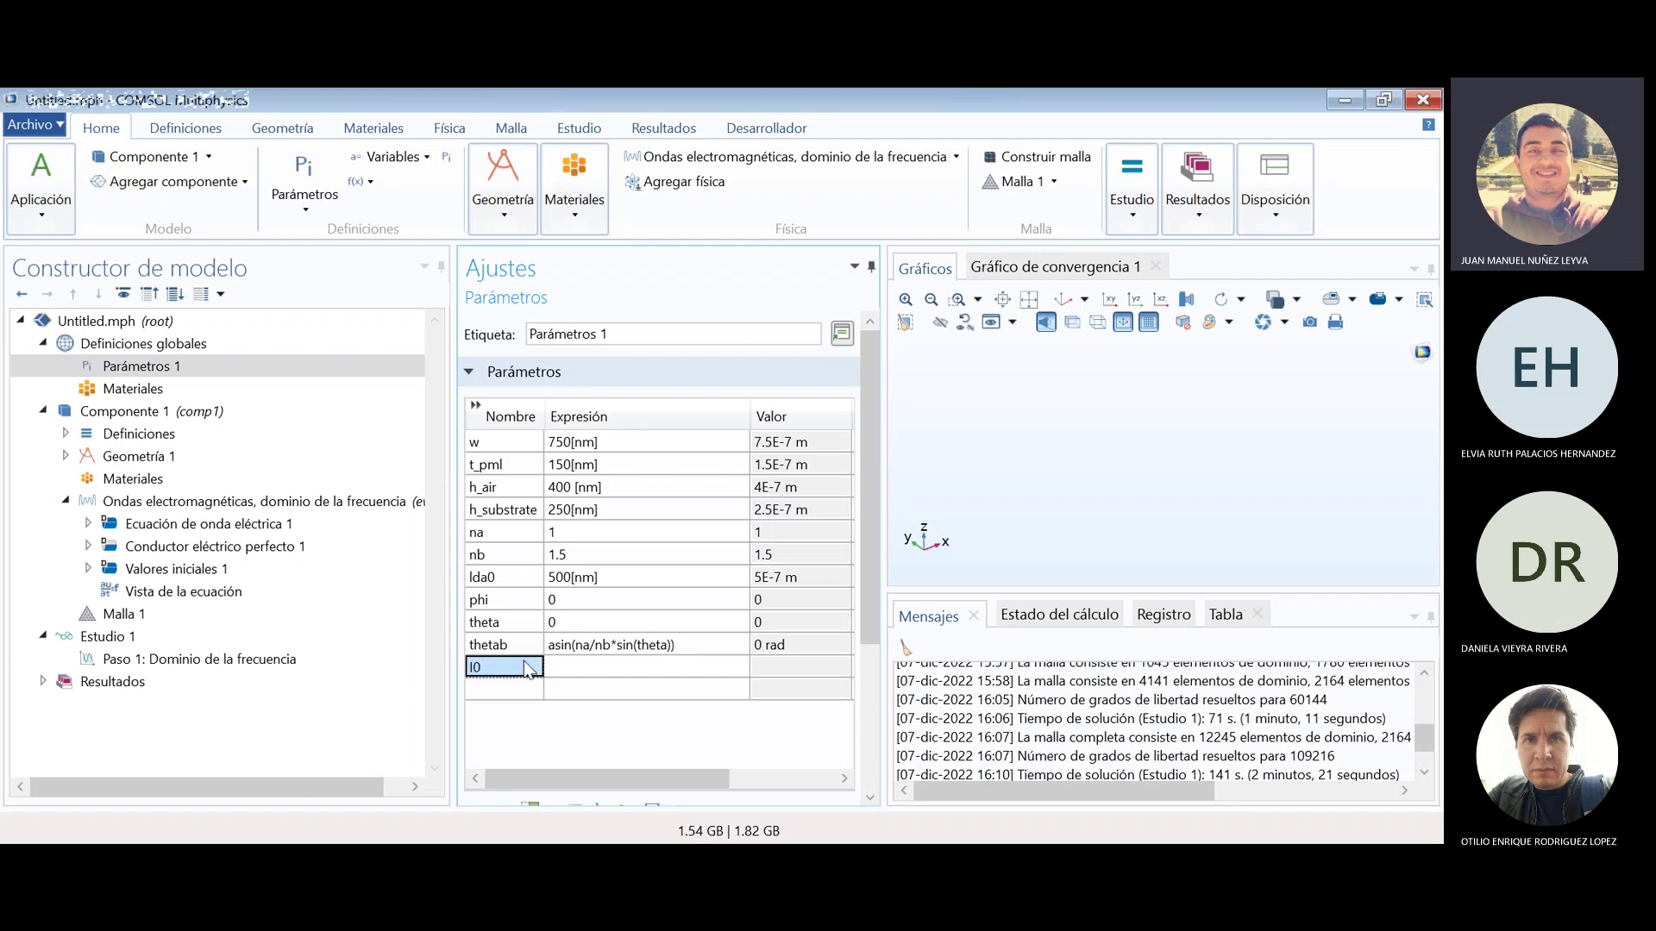
left_click(624, 668)
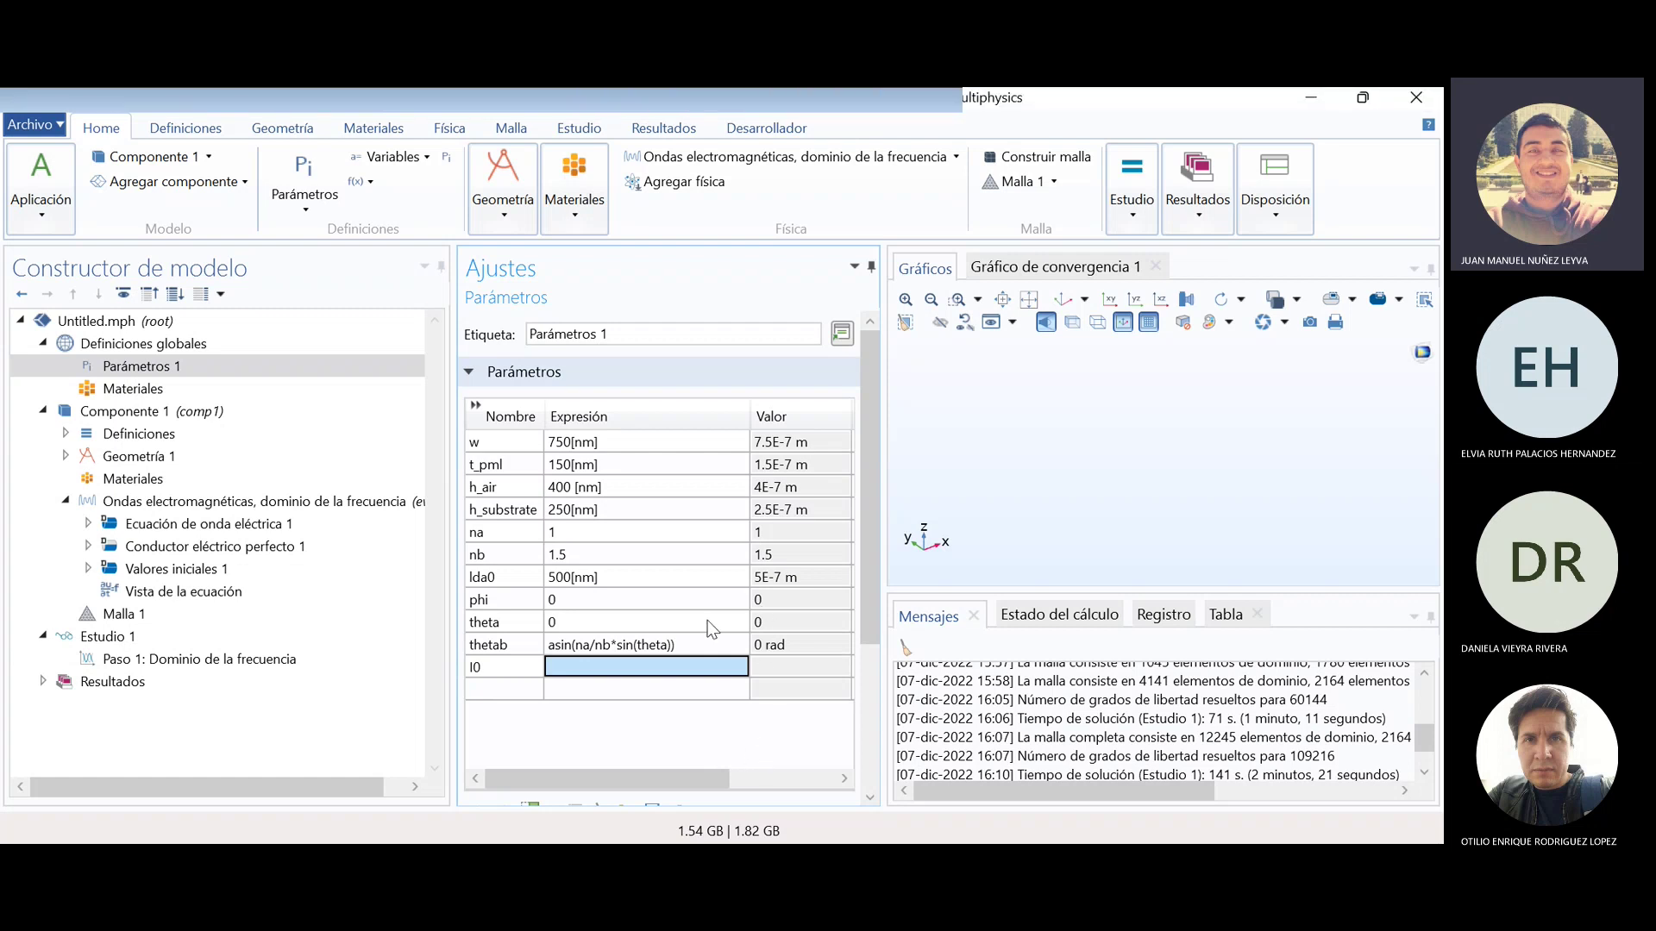
type("1")
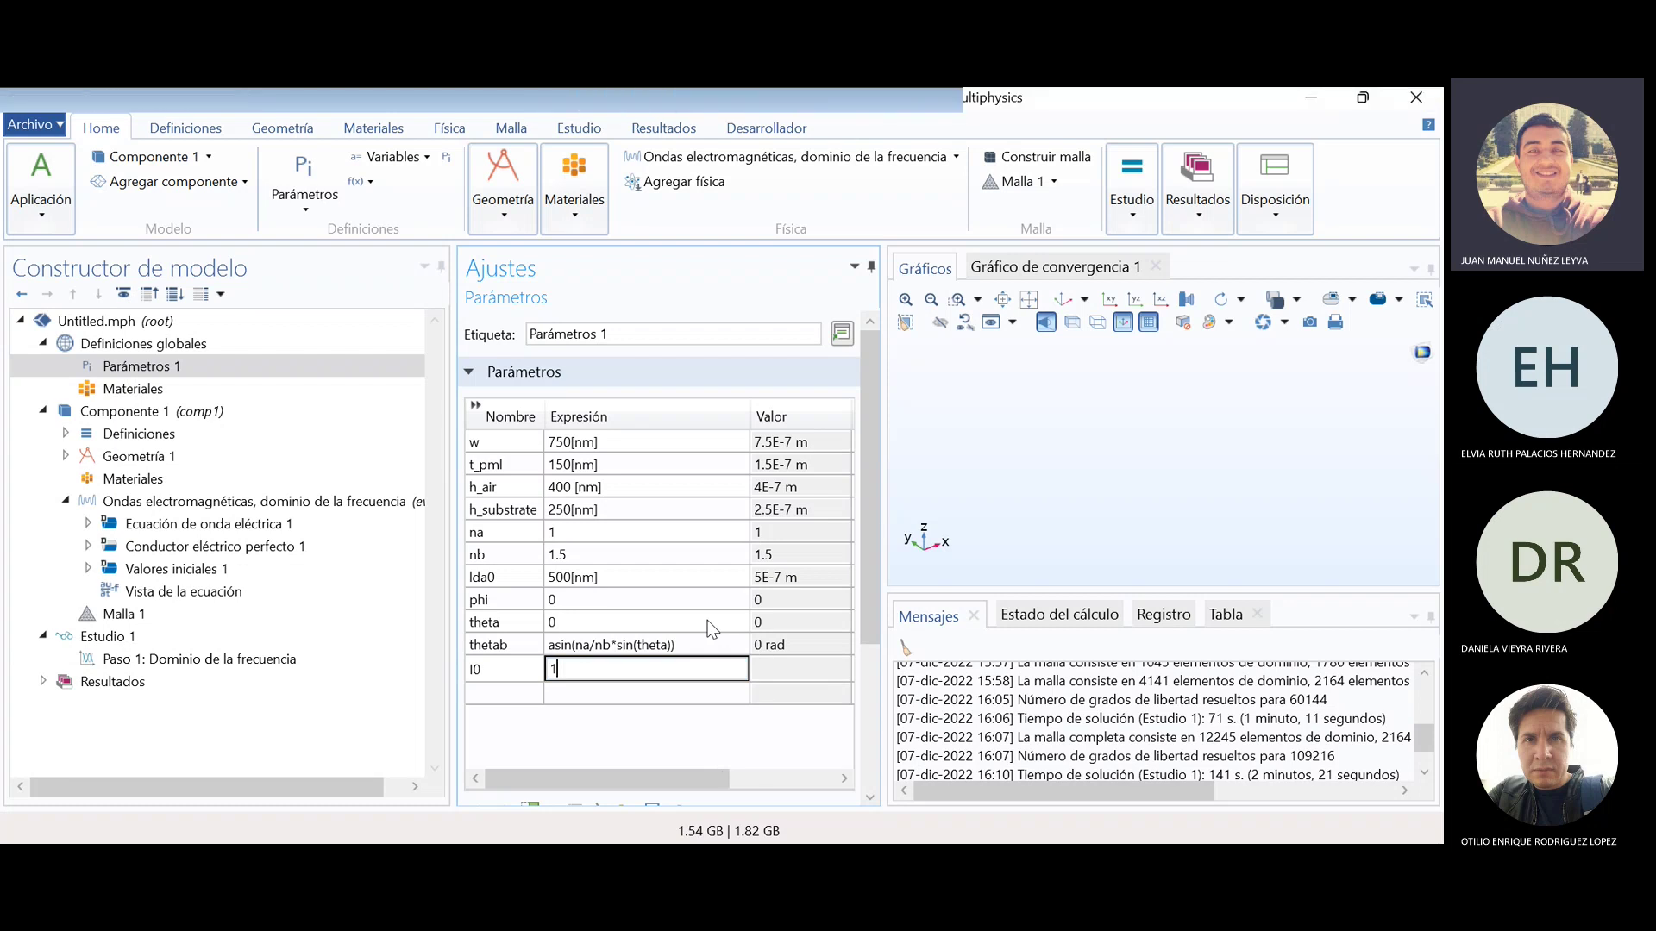
type("[MW/m")
key("BackSpace")
type("]")
key("Return")
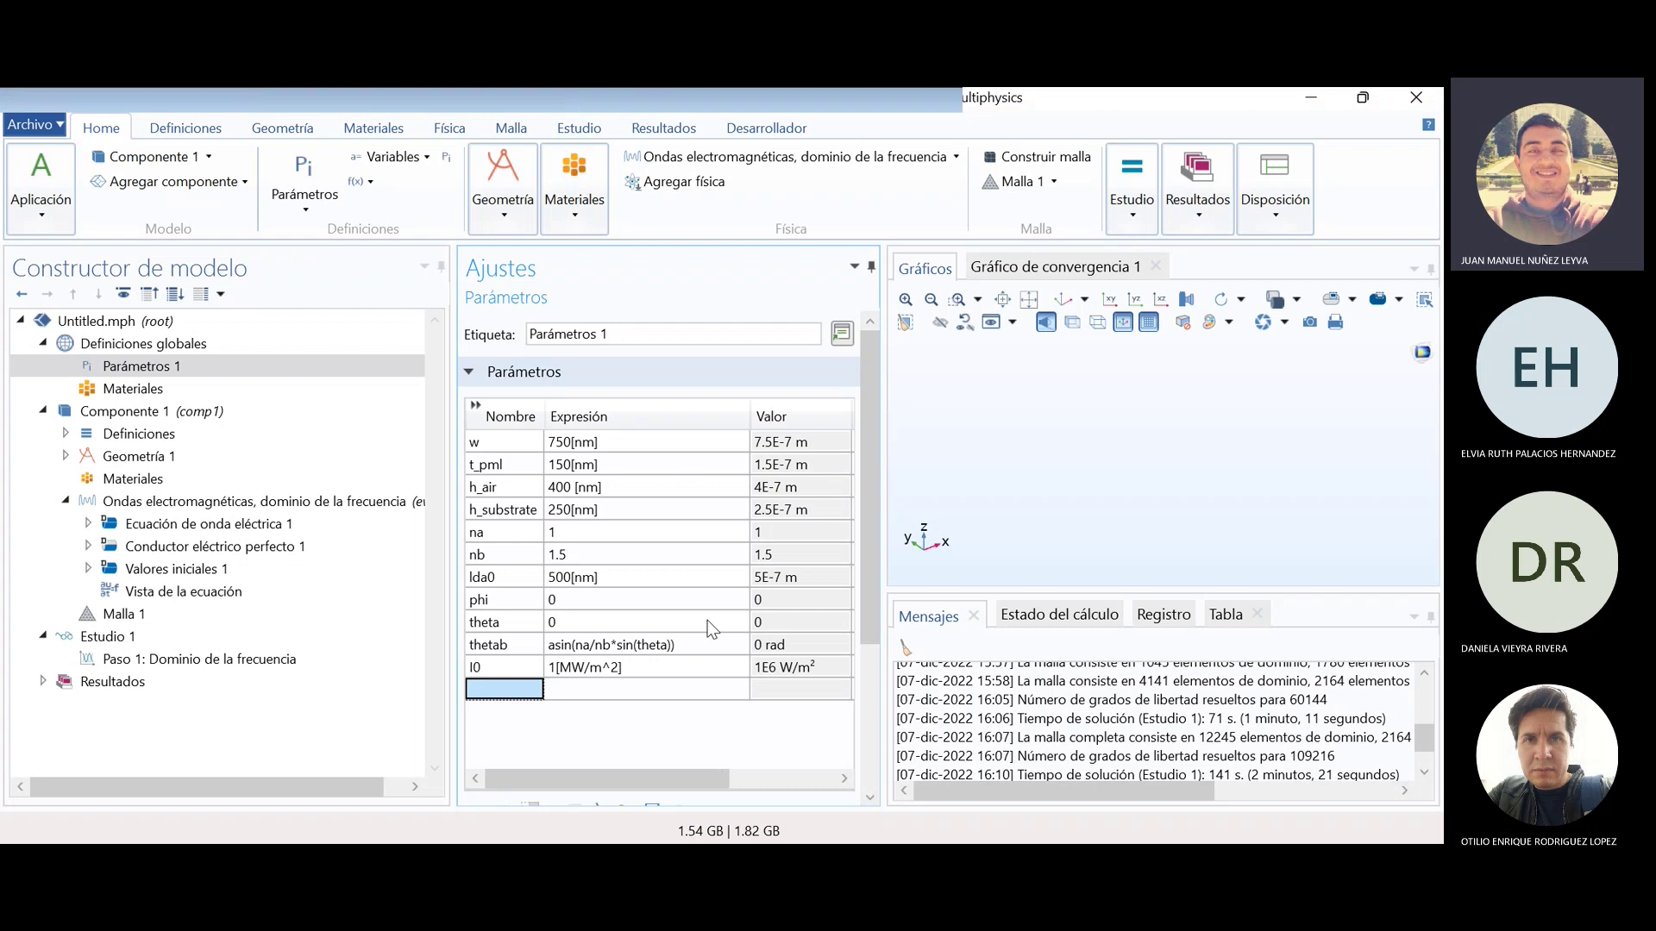
- Add a parameter named P below I0
type("P")
key("Return")
key("Down")
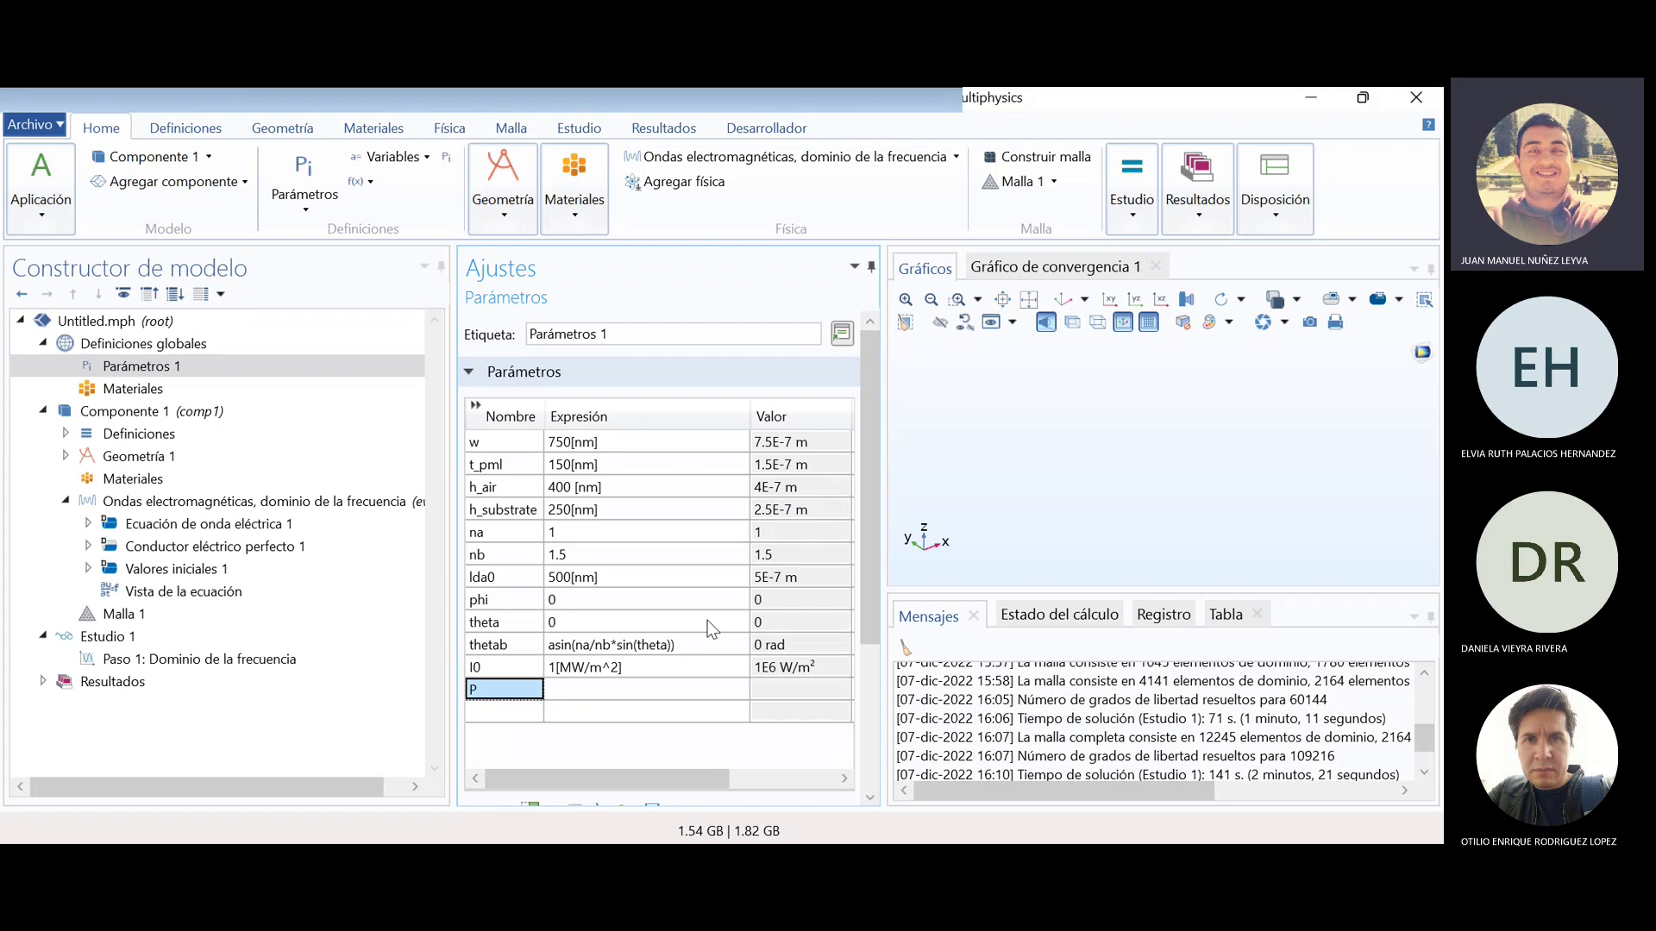
- Enter an expression for P that combines I0, w^2 and cos(theta), with a multiplication sign before cos(theta)
key("Tab")
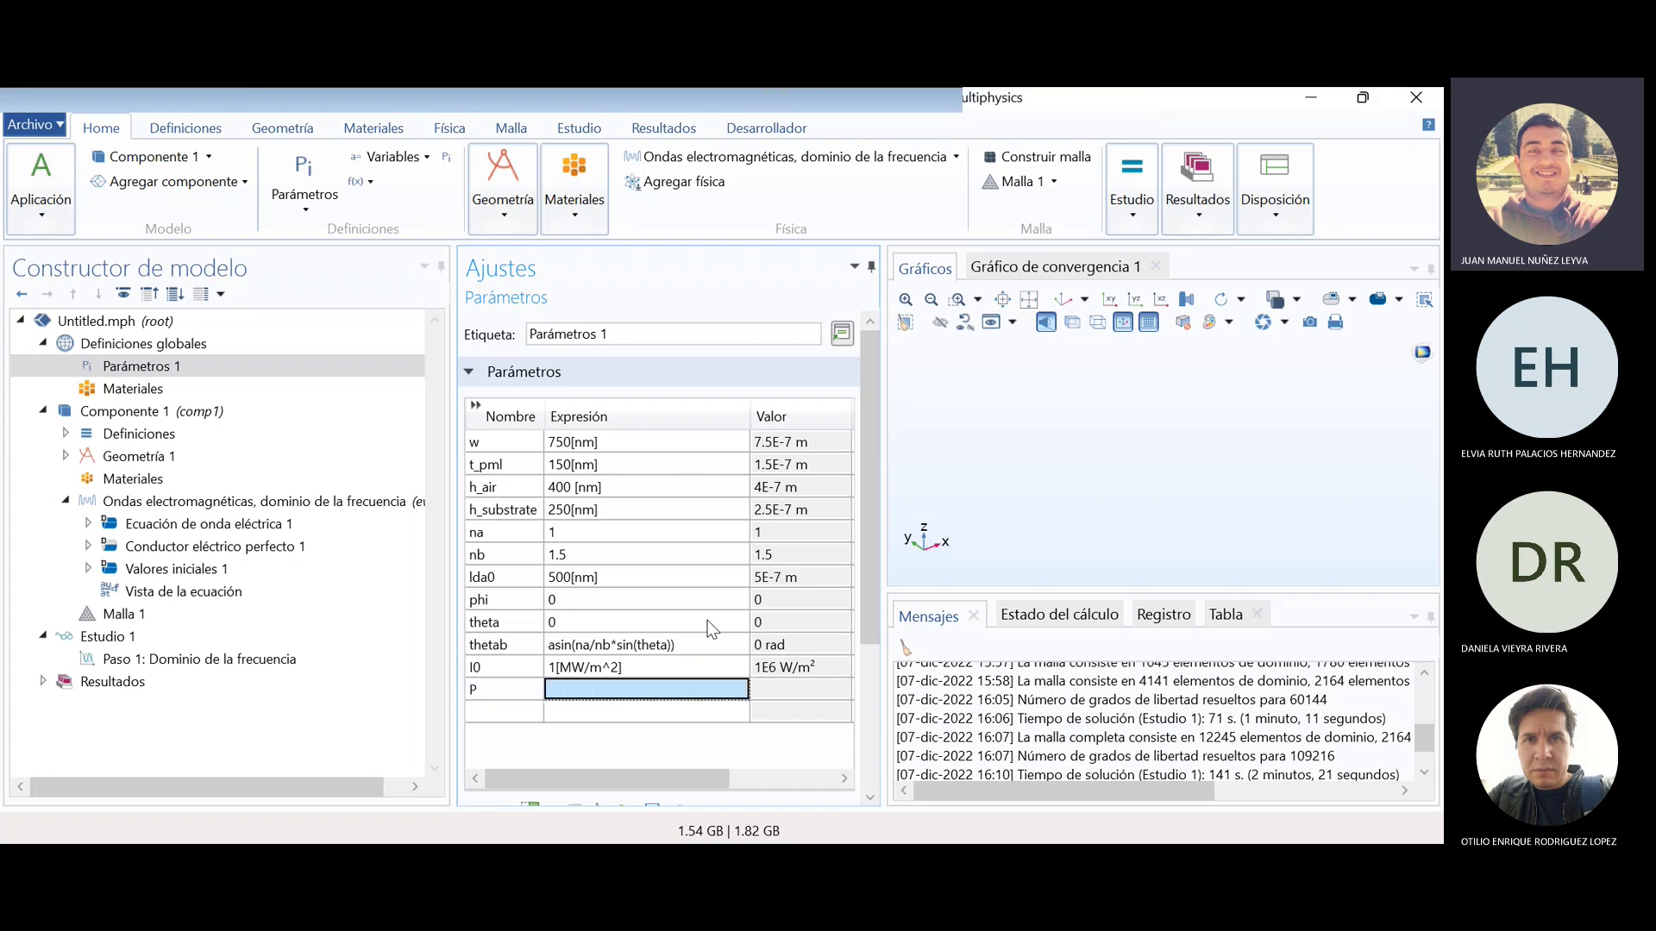
type("I0")
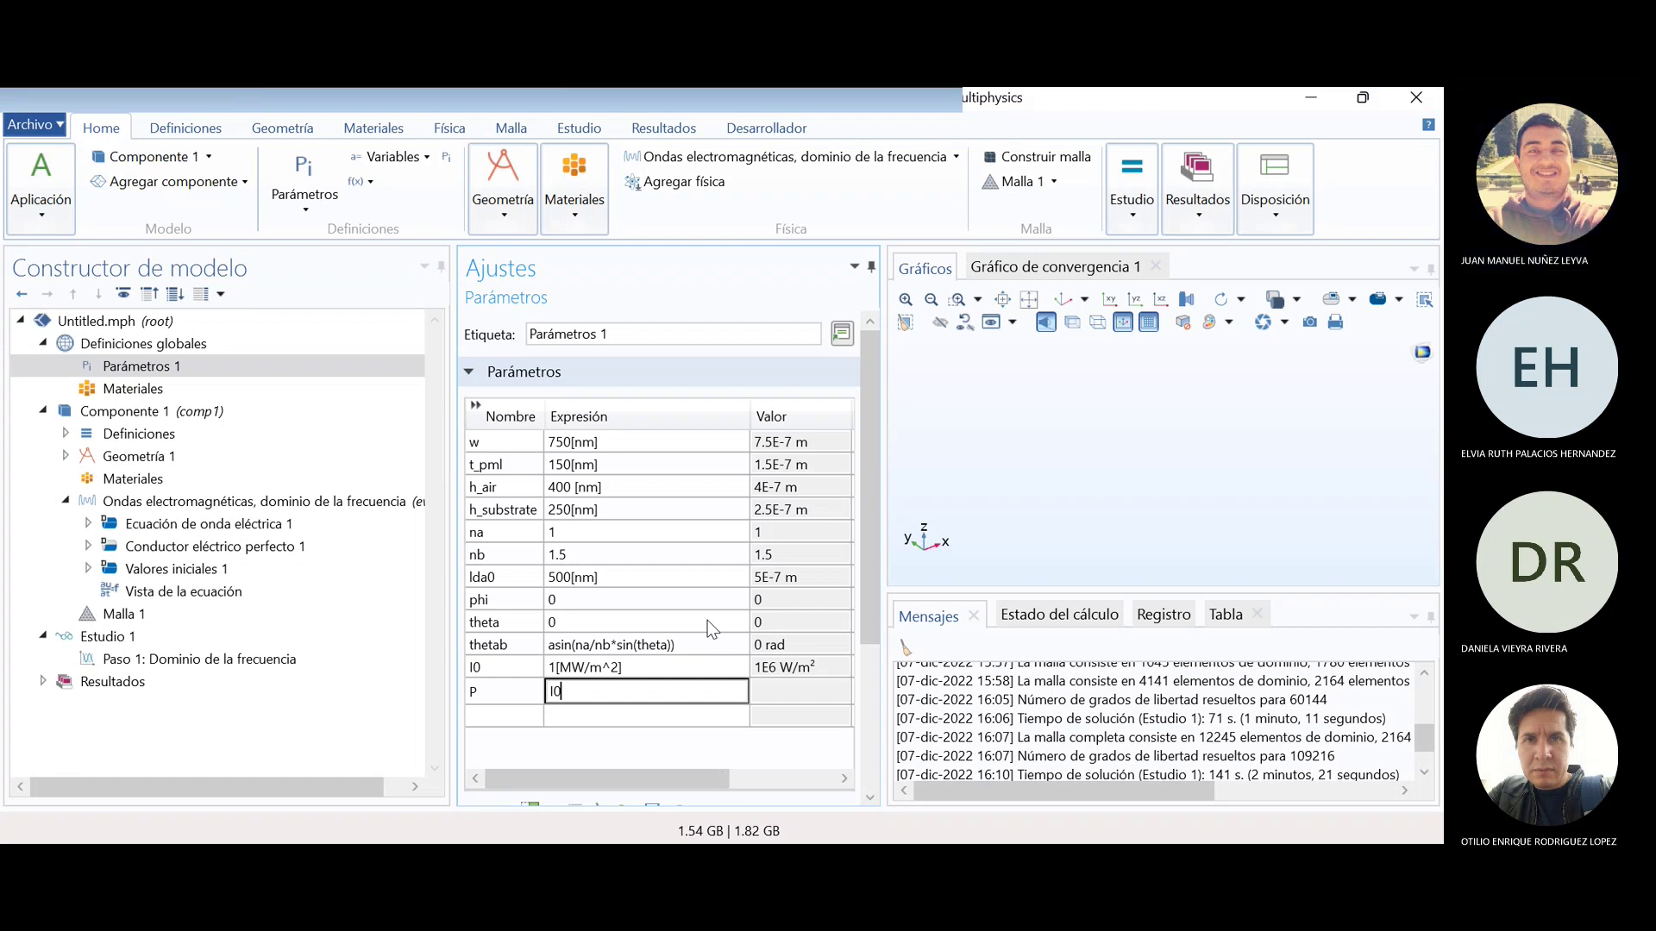
type("*w")
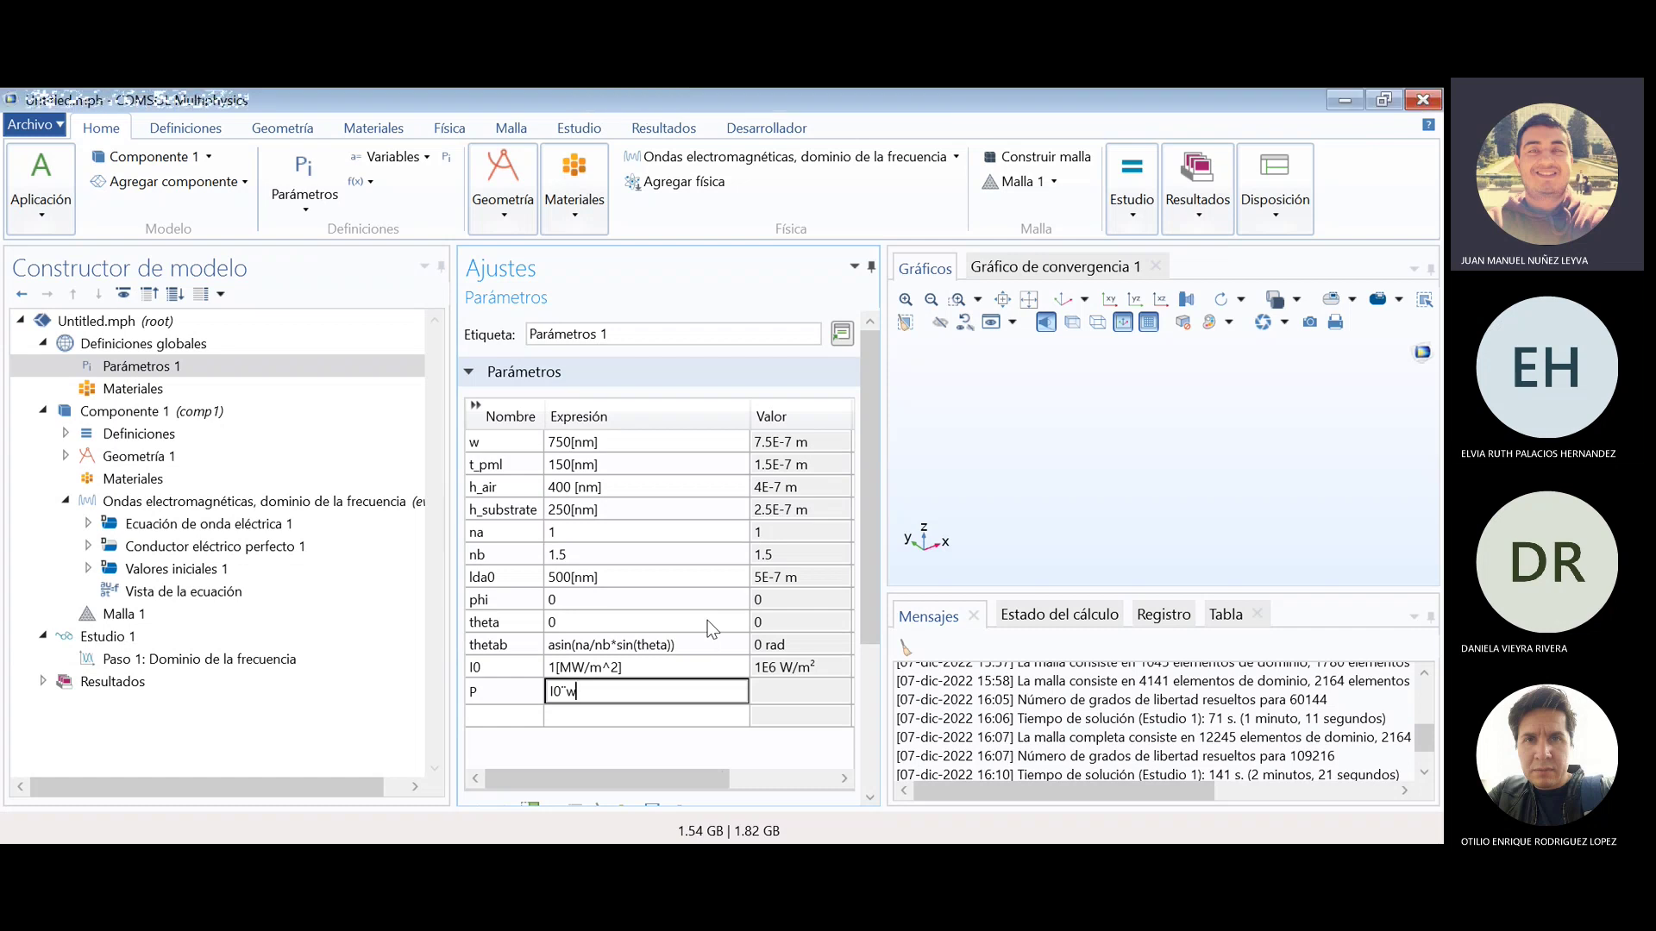
type("^2cos")
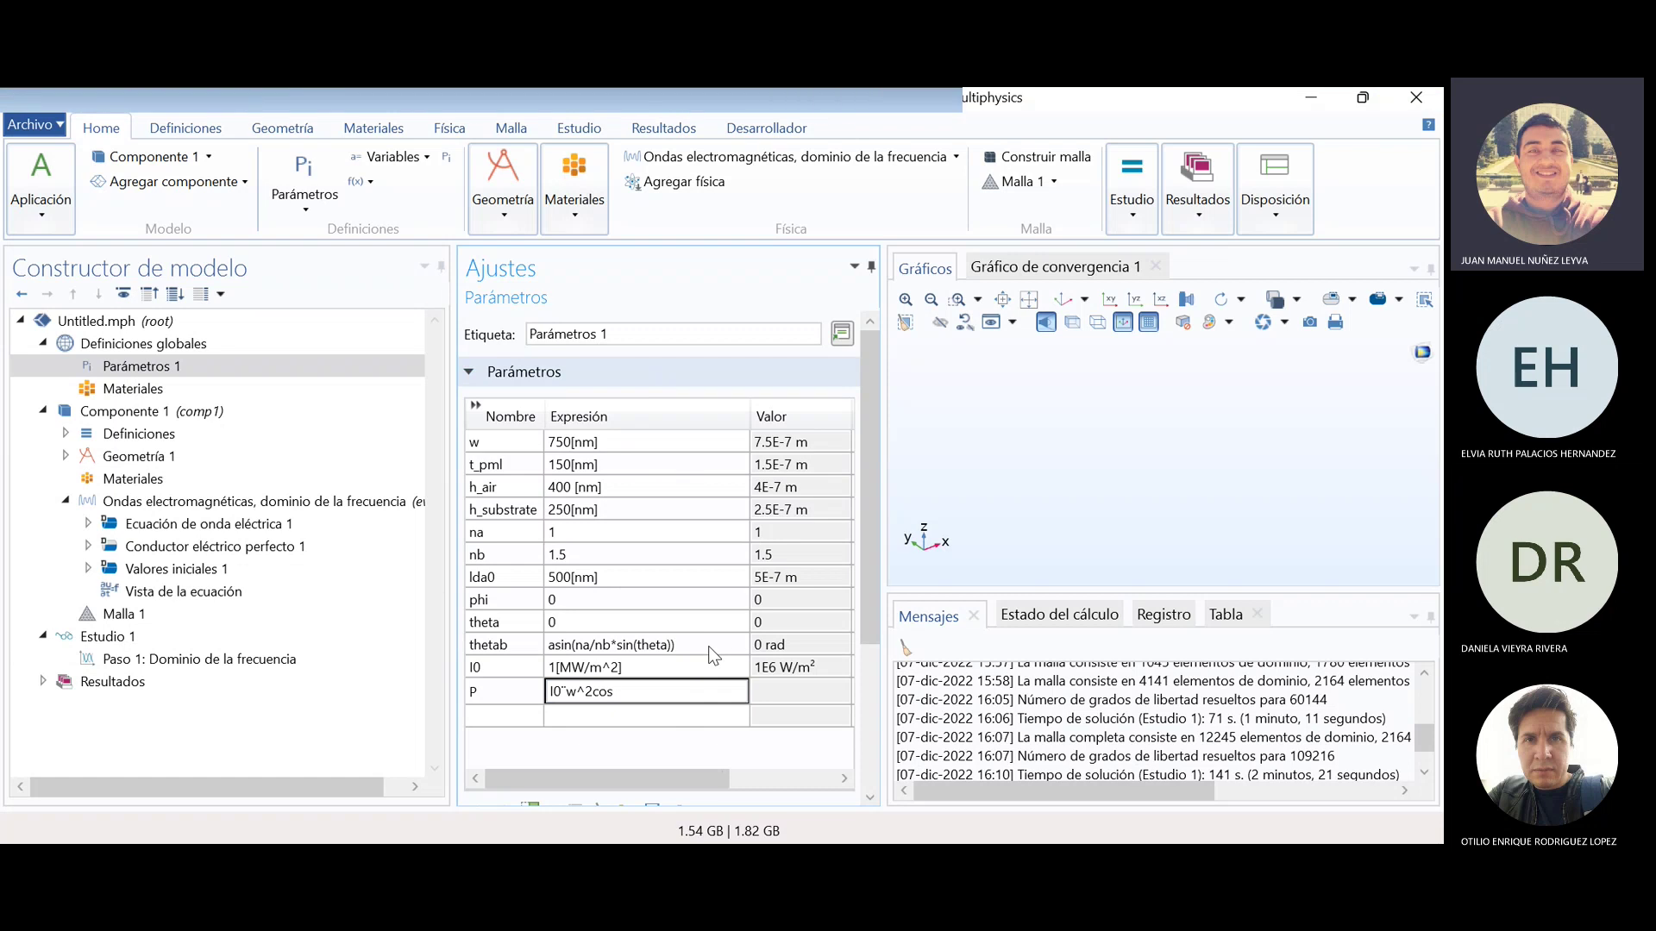
type("(theta")
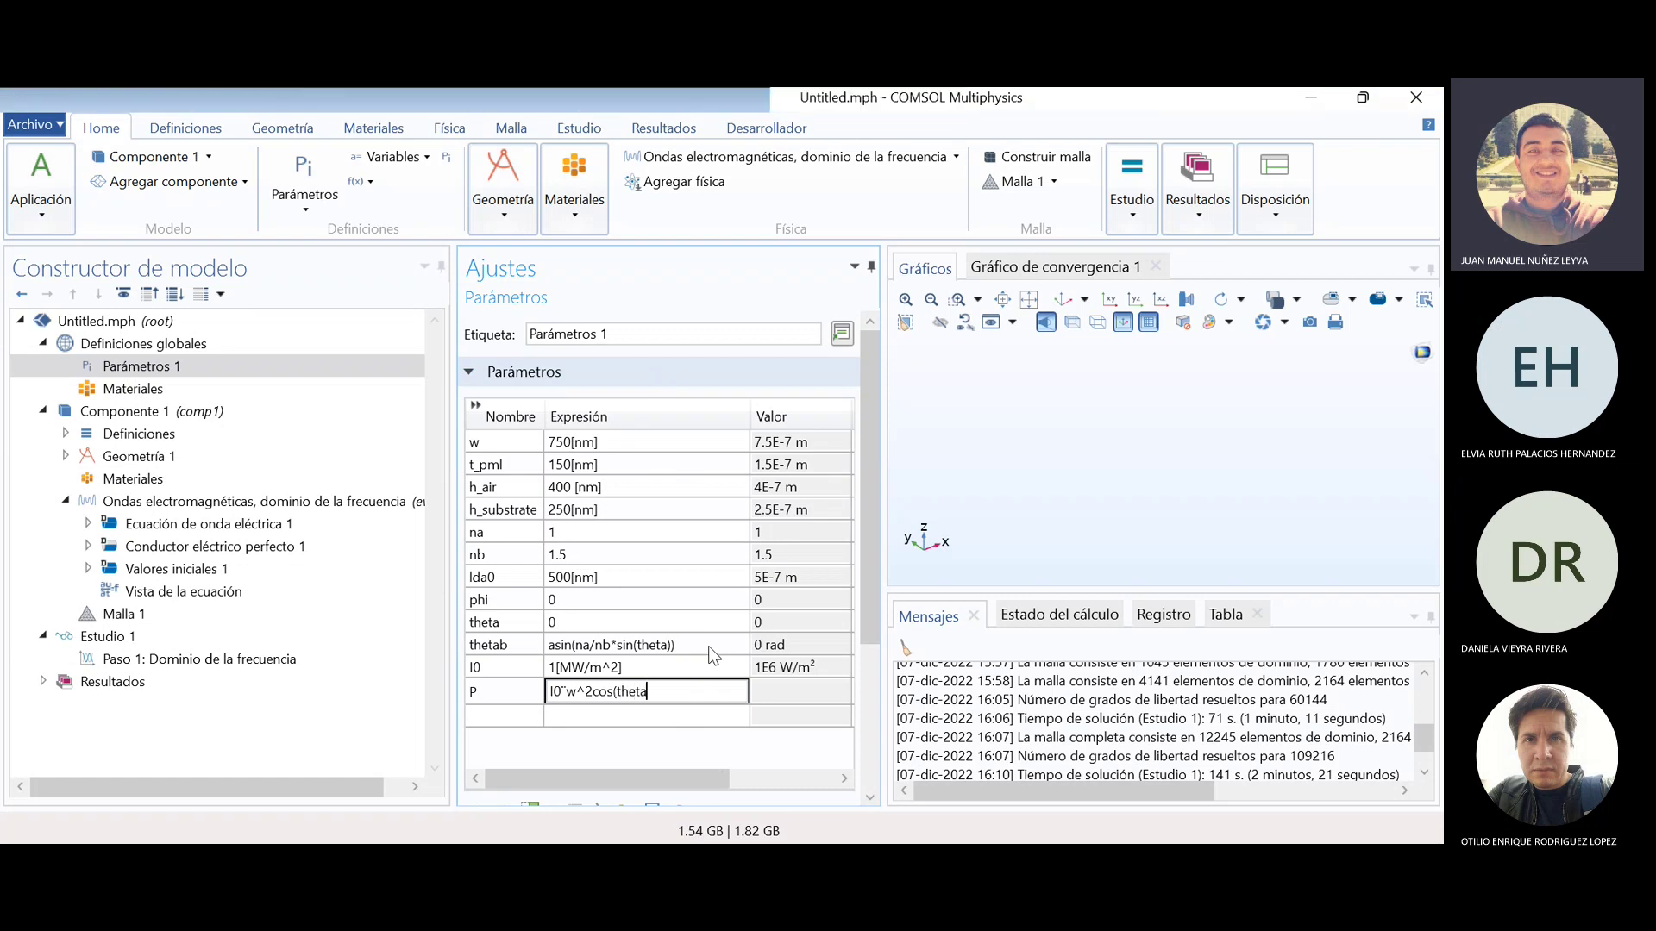
type(")")
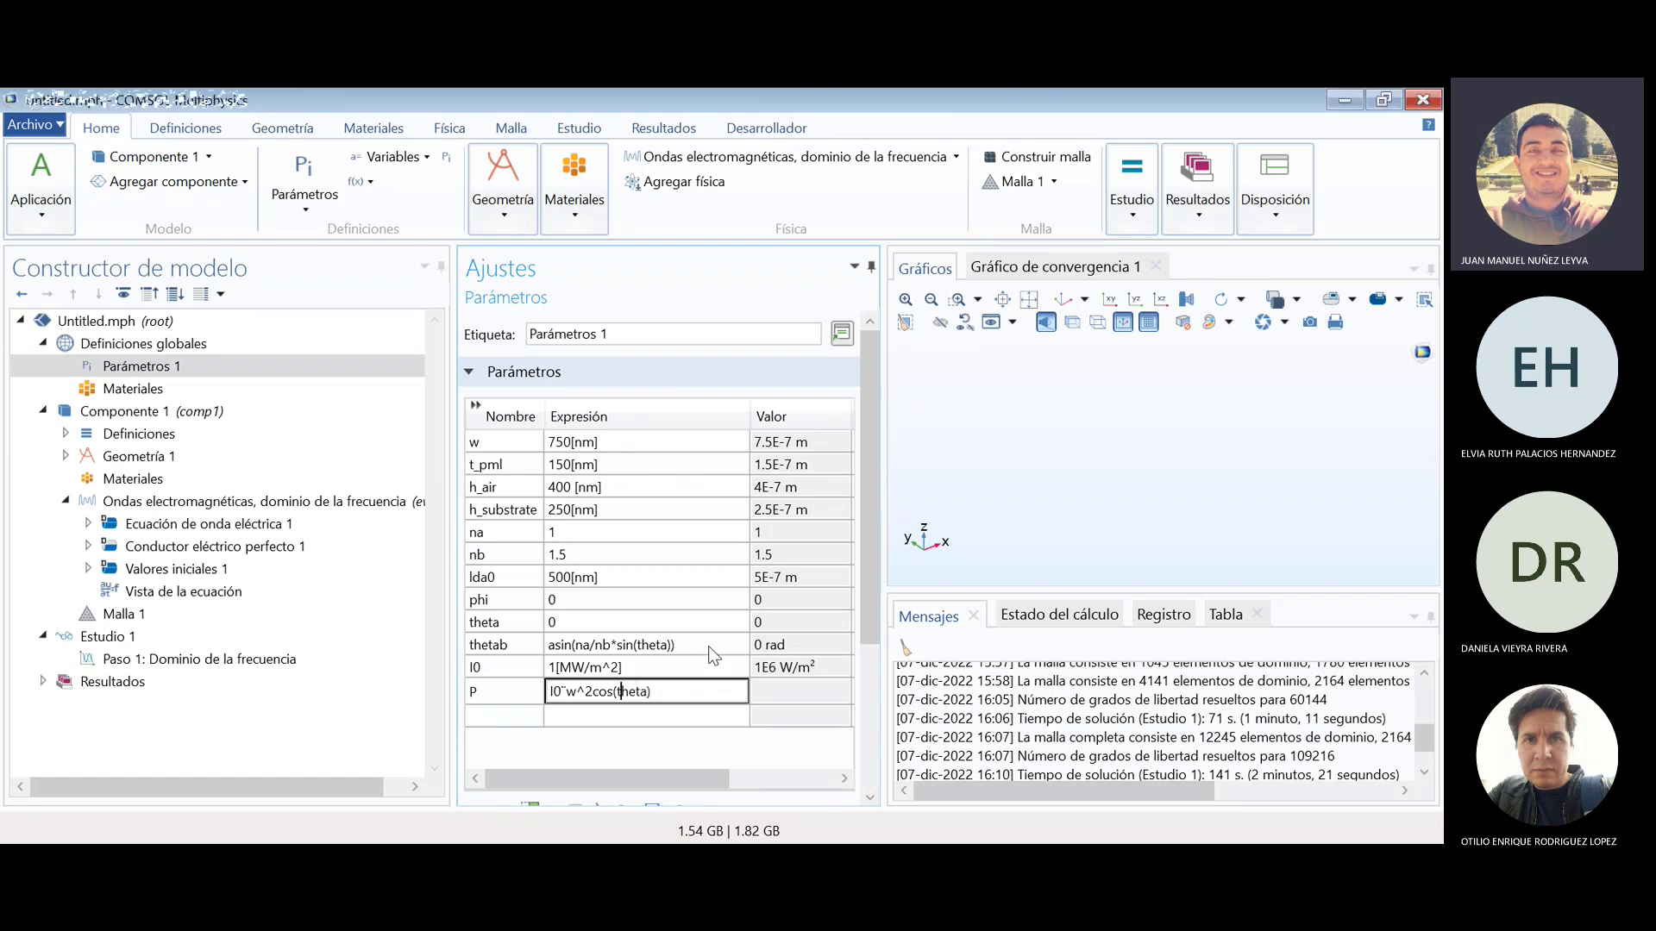
key("Left")
key("Left")
key("Left")
type("*")
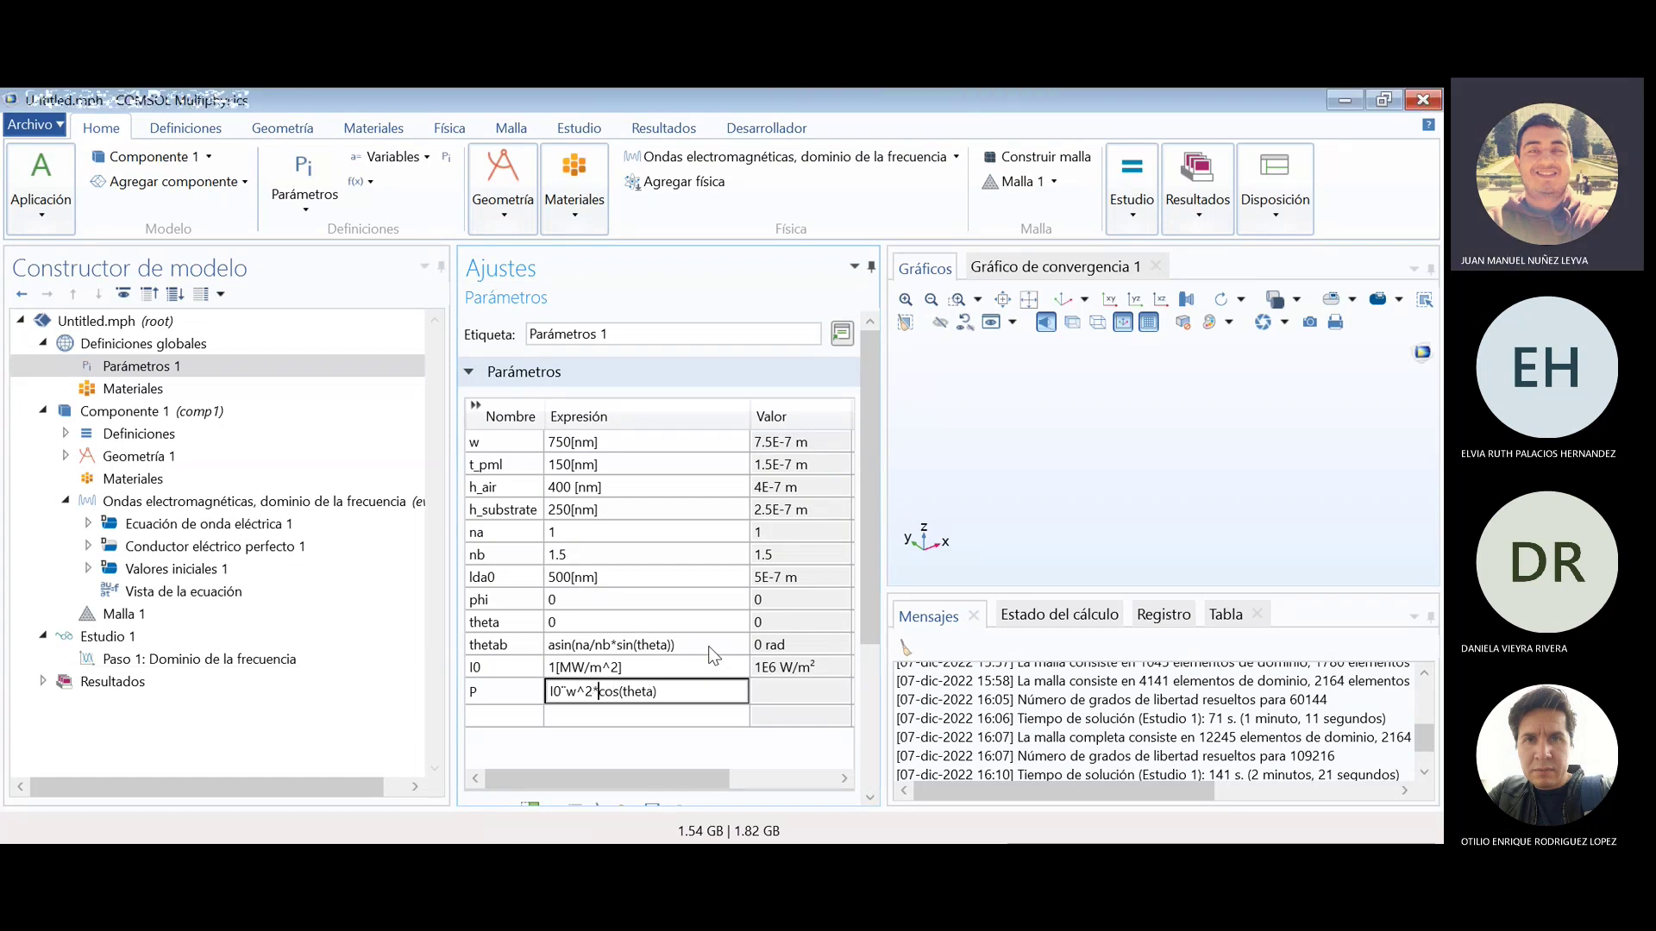
key("Return")
key("Return")
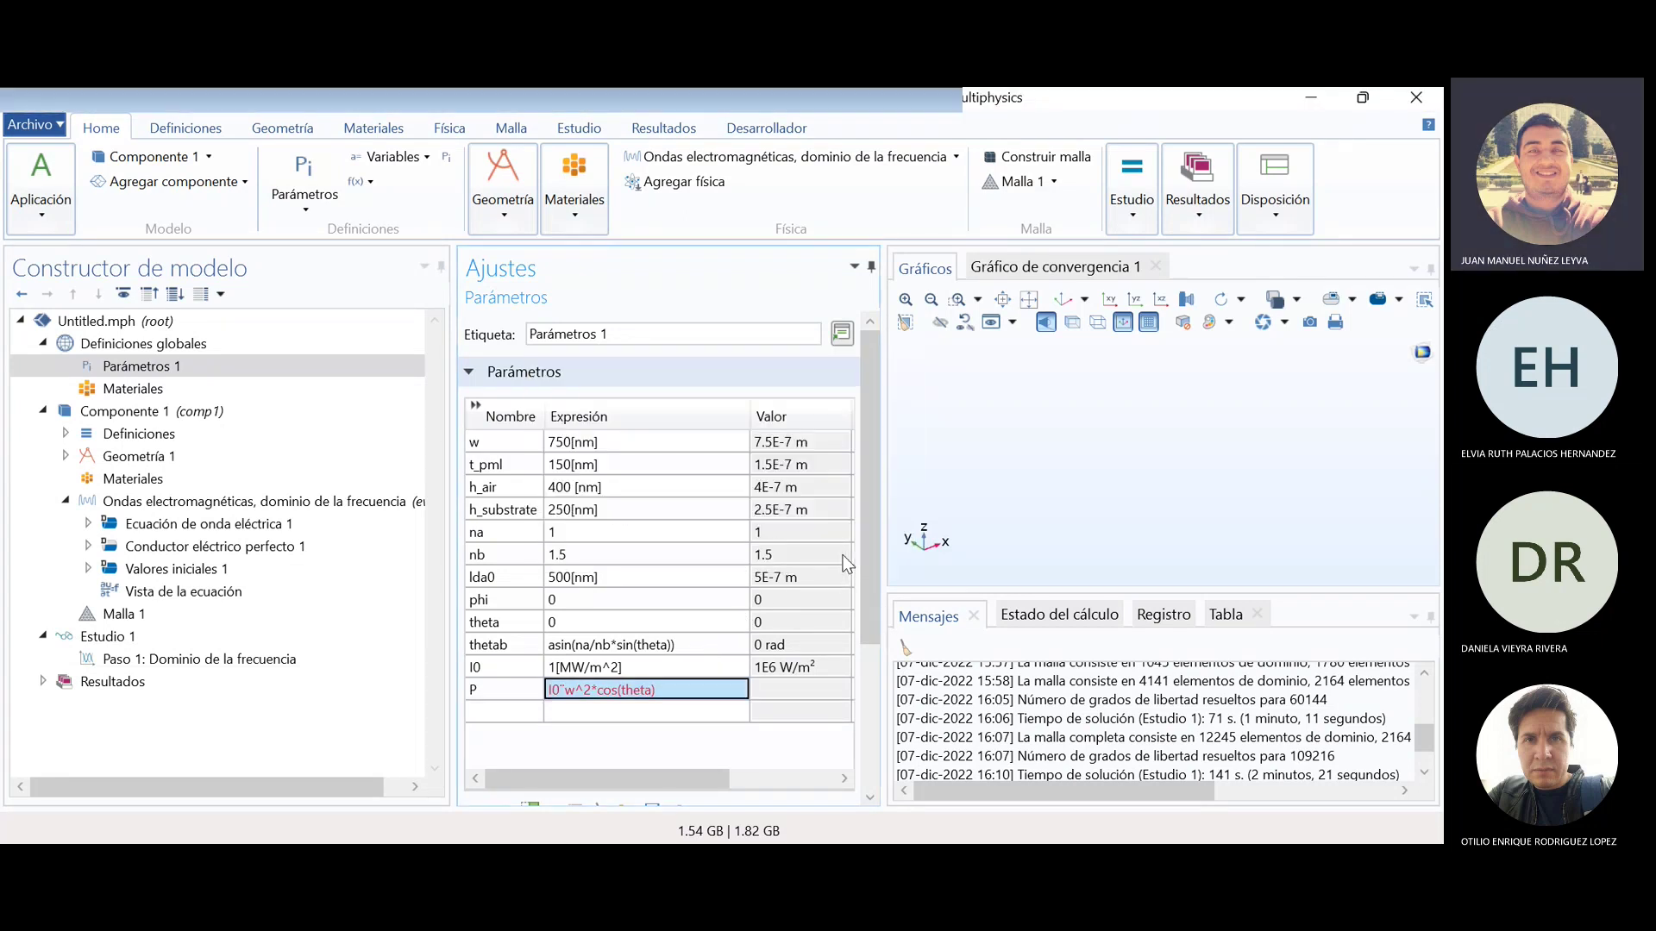
- Correct the operator between I0 and w in P's expression so it reads I0*w^2*cos(theta)
left_click(632, 700)
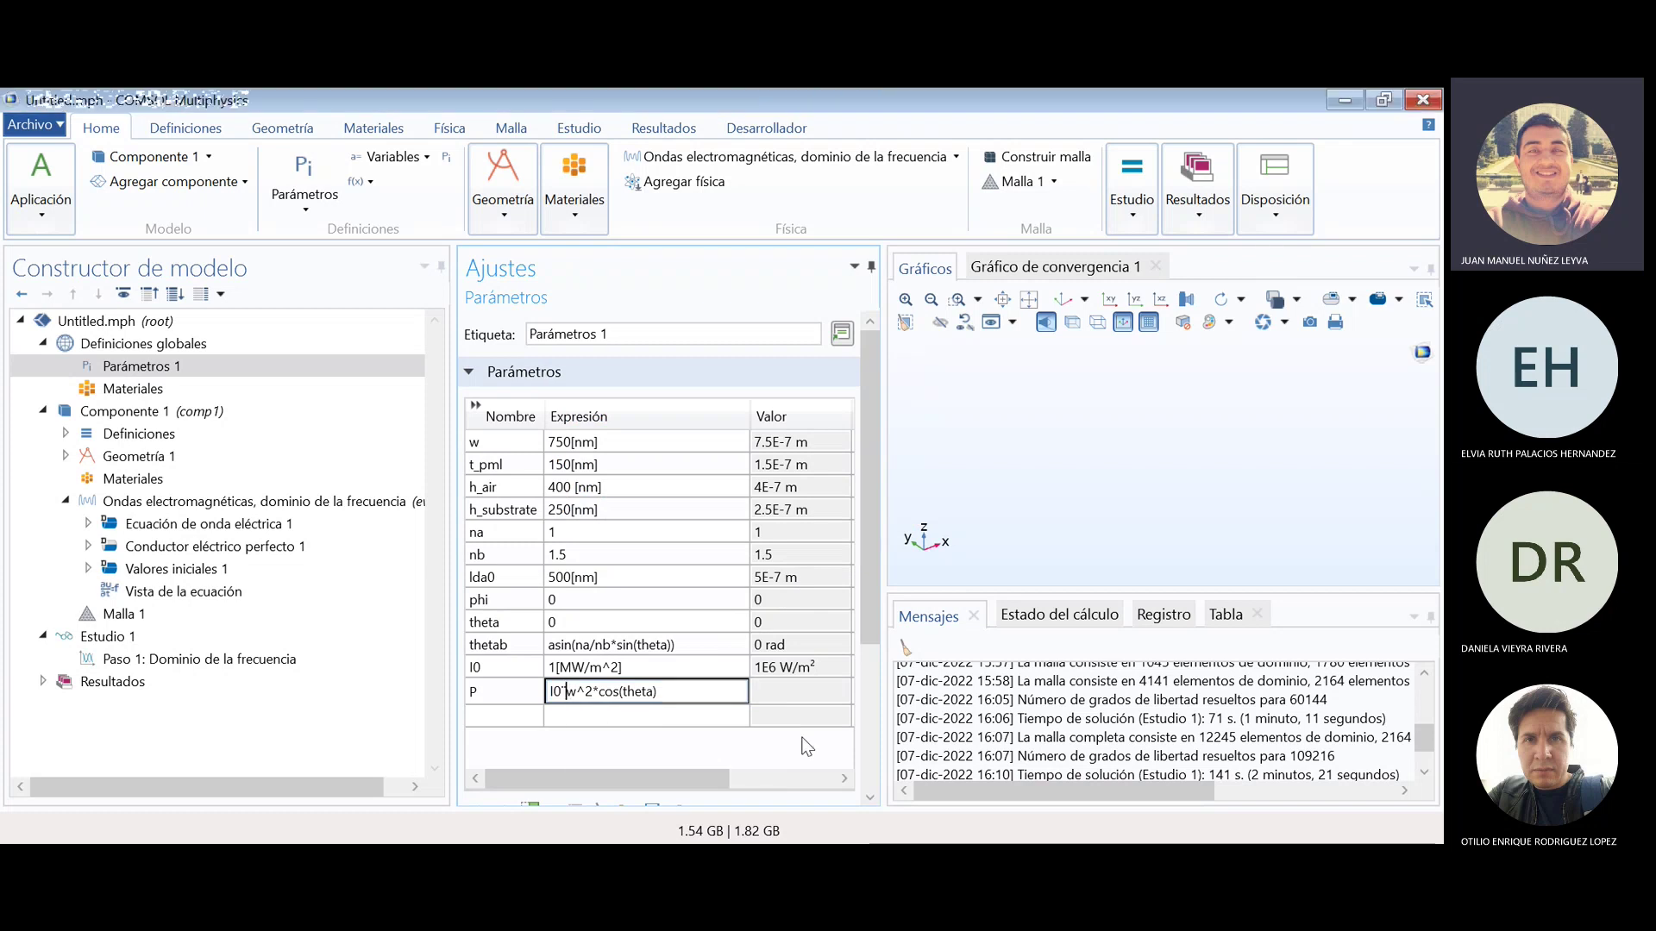
type("*")
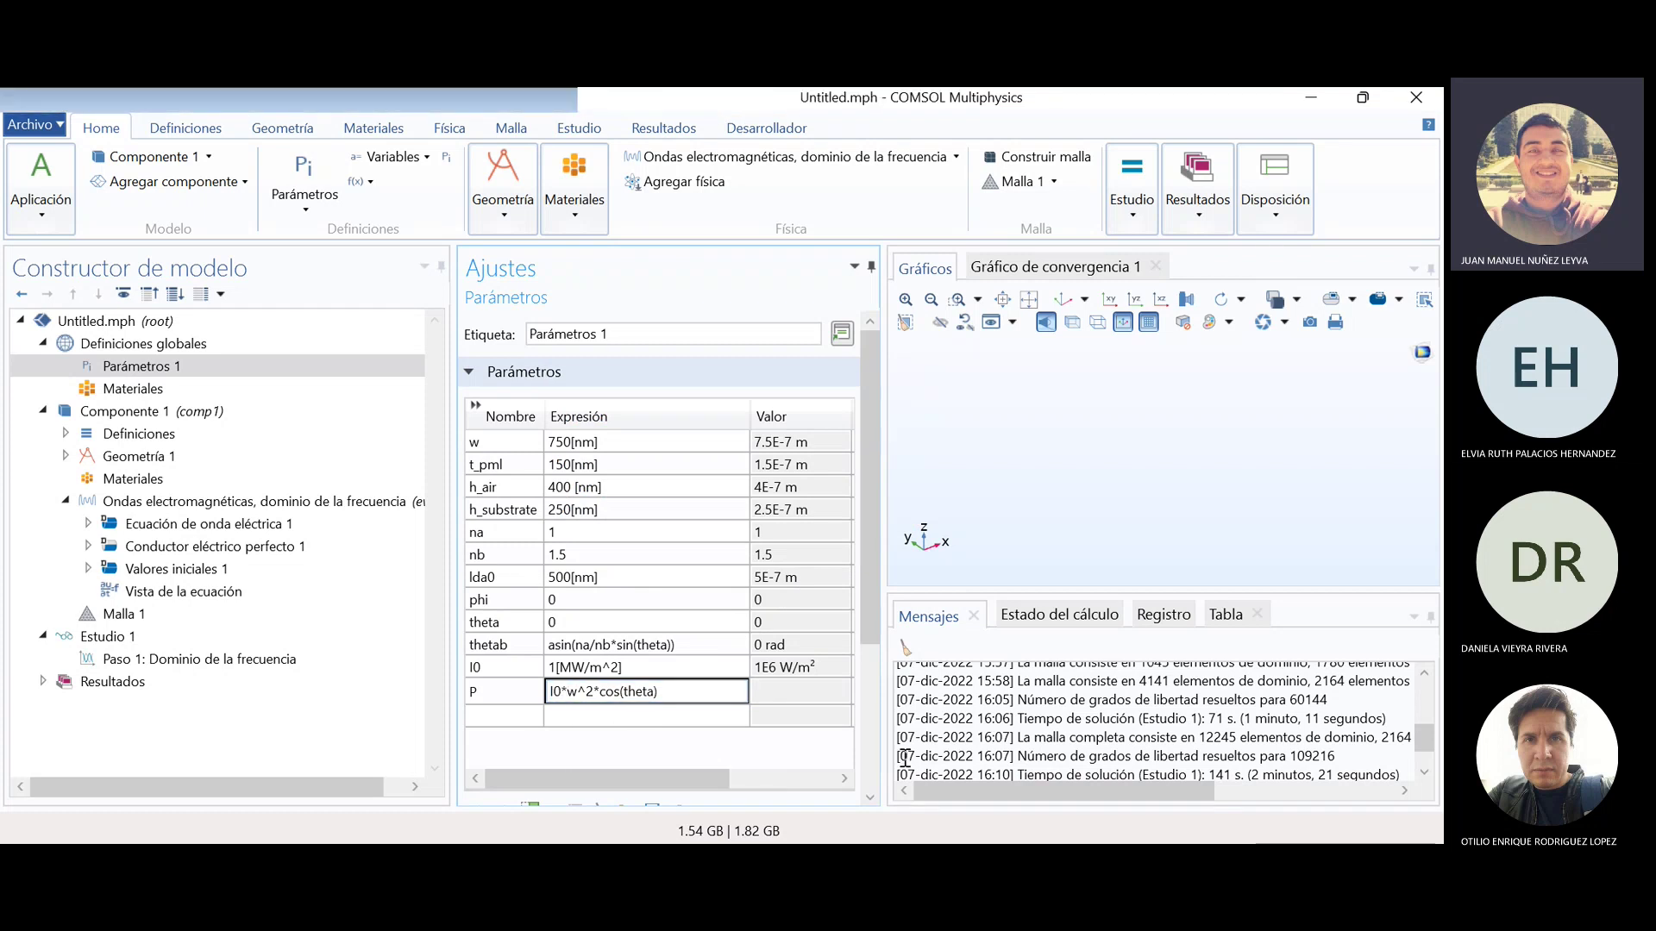
left_click(717, 712)
left_click(802, 699)
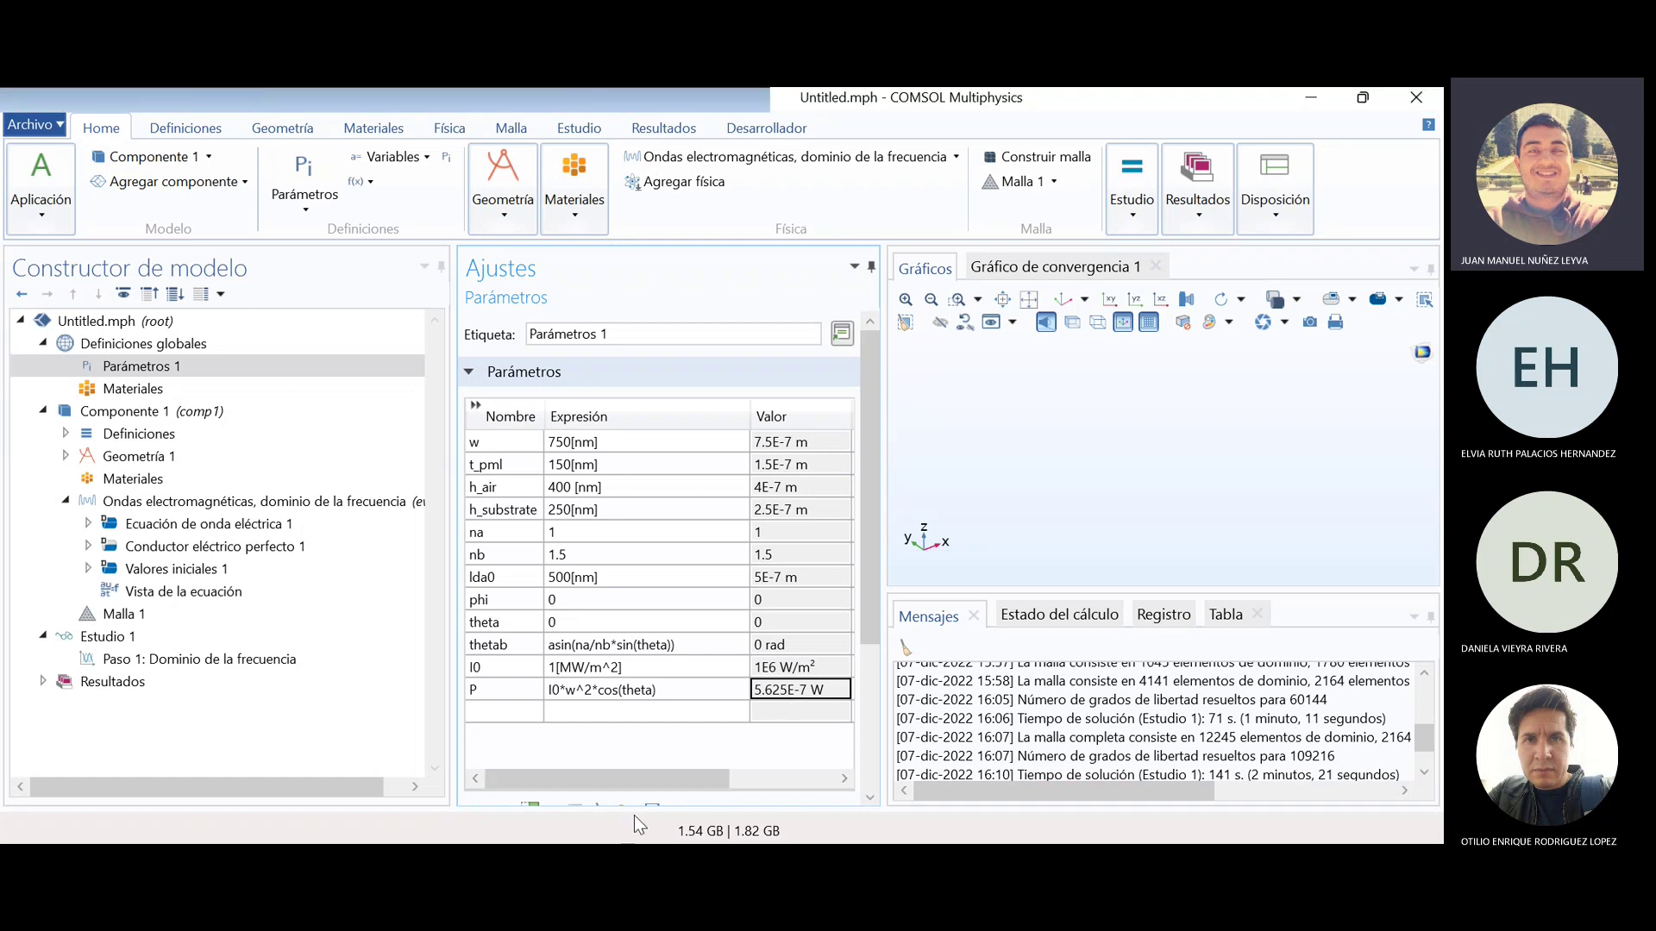
left_click_drag(671, 786, 602, 776)
left_click(772, 691)
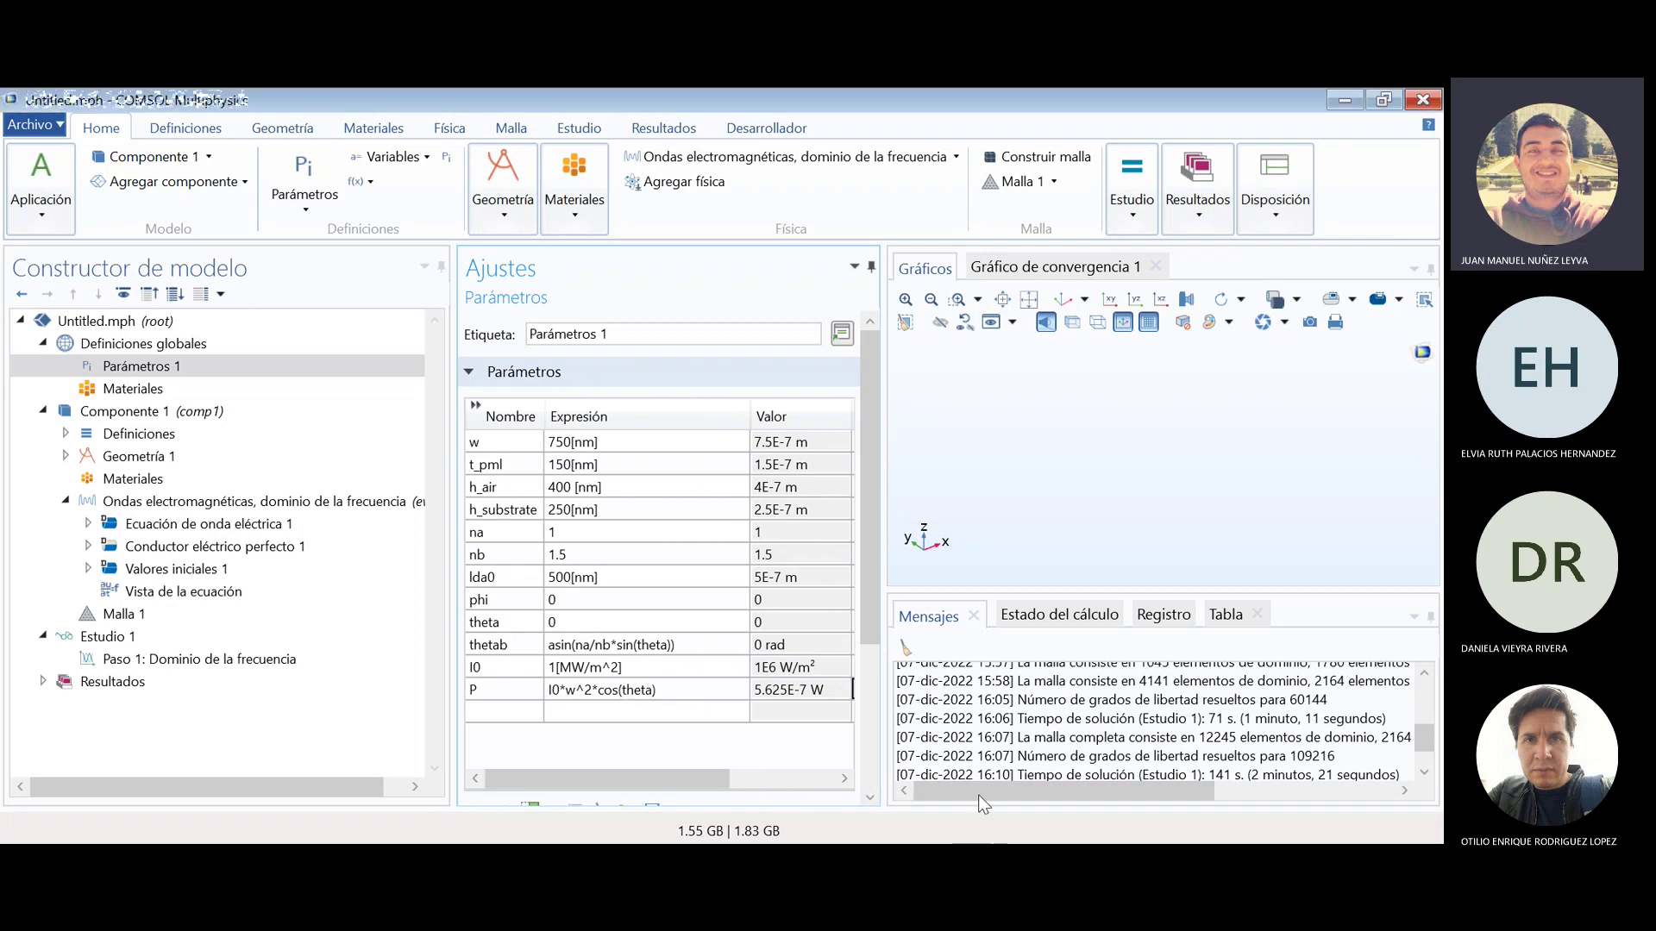
mouse_move(869, 525)
left_mouse_down()
mouse_move(862, 634)
mouse_move(862, 516)
left_mouse_up()
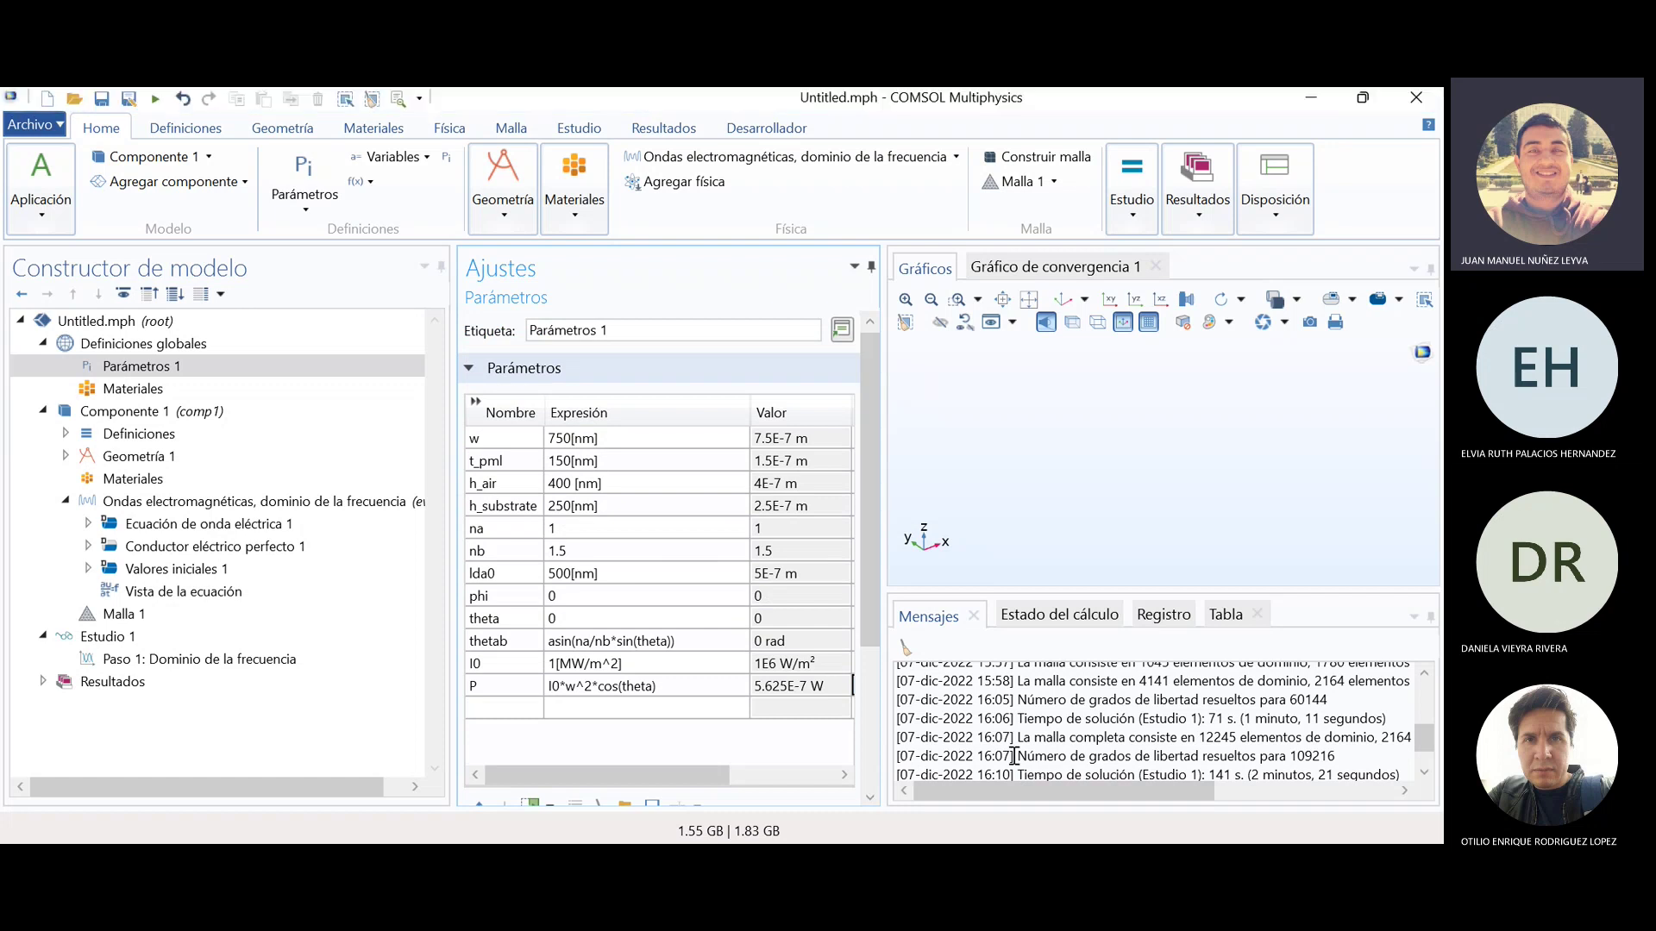
left_click_drag(866, 613, 893, 547)
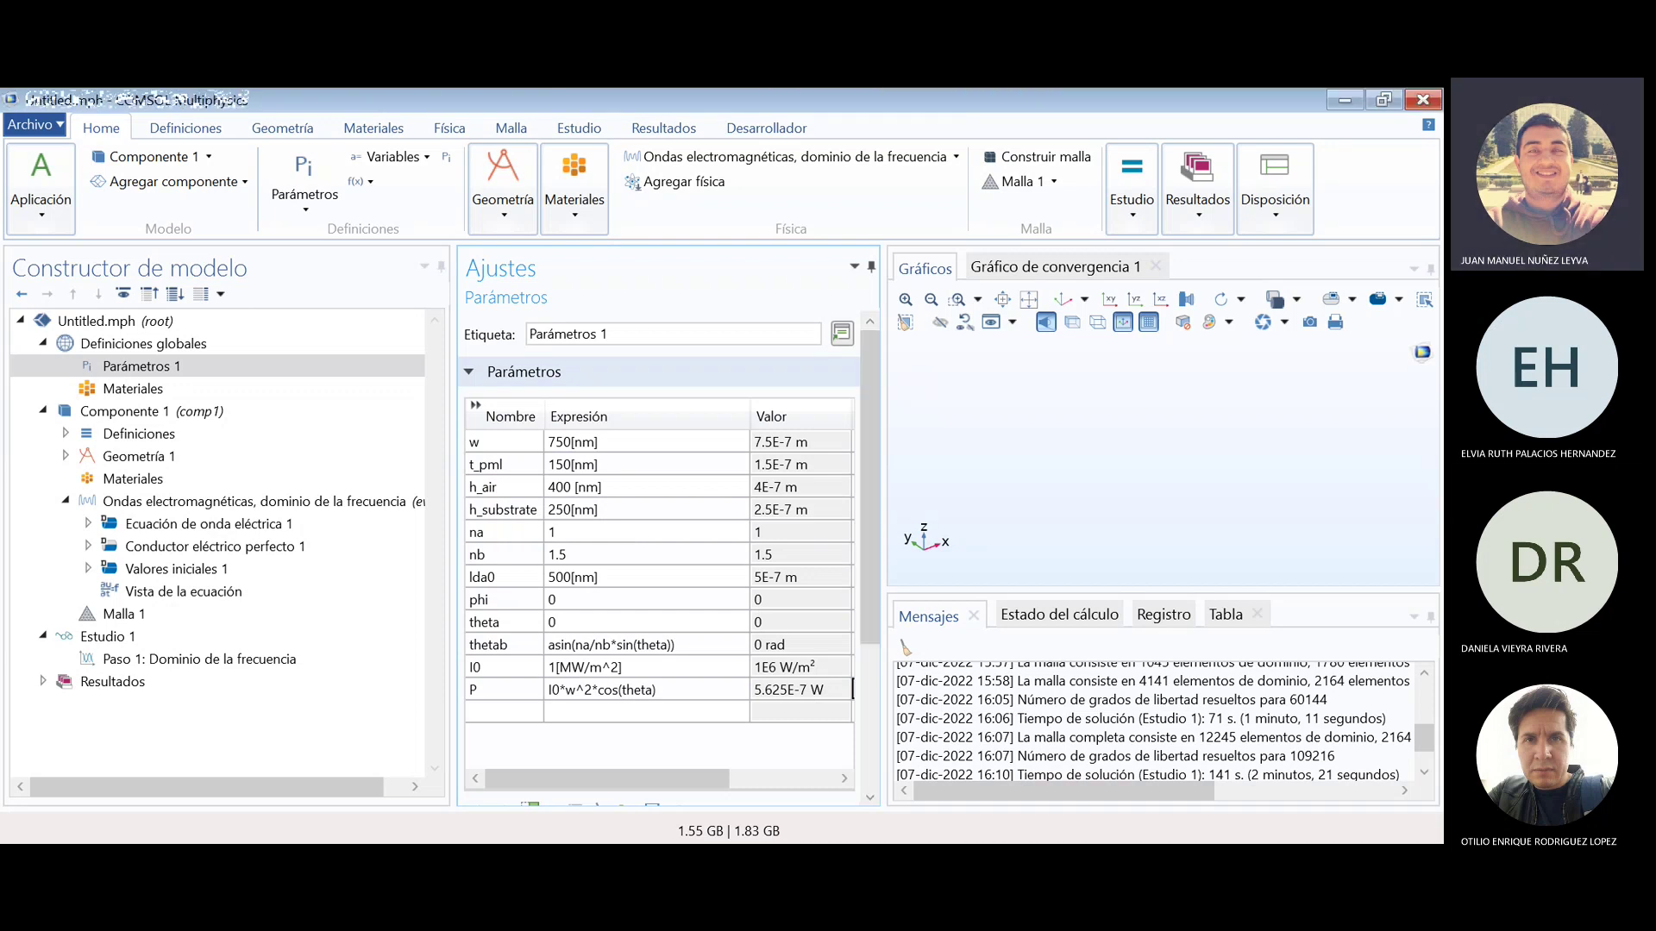
key("Tab")
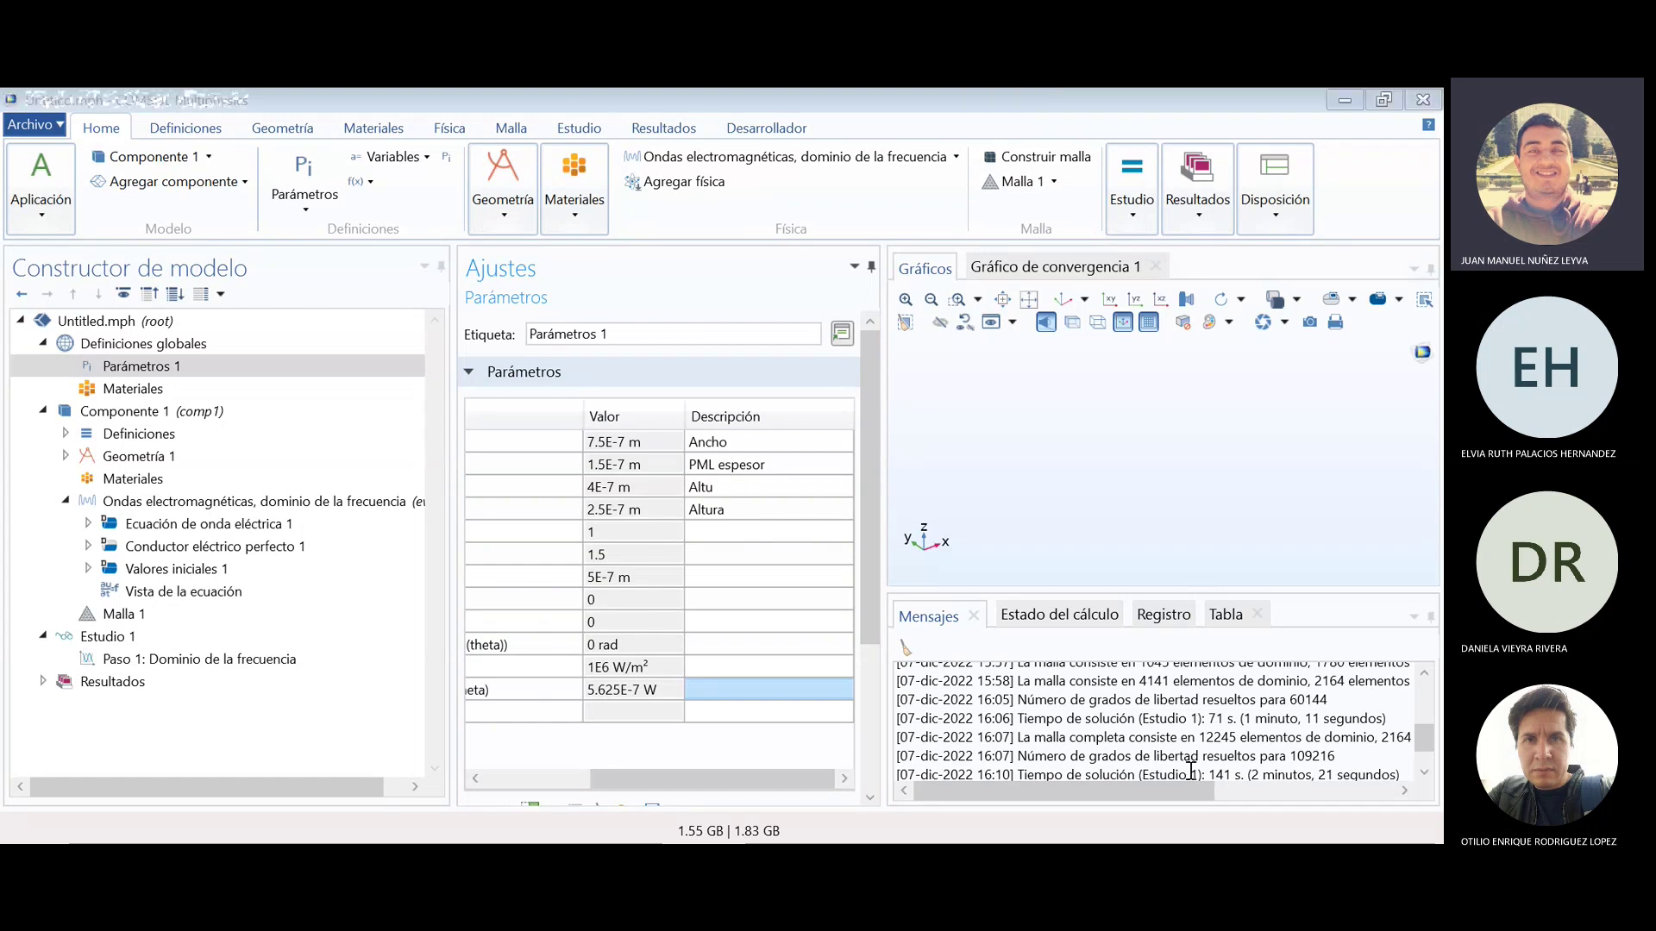